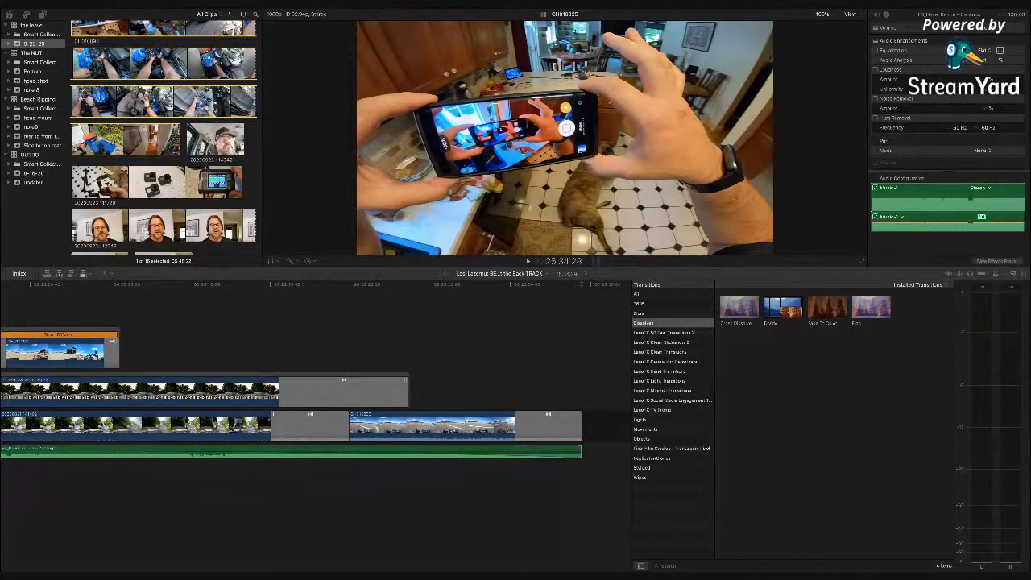
Open the empty project "Video Editing for YouTube How many CAMERAS" and skim through the Sep 23, 2020 source clips
{"action": "left_click", "coordinate": [624, 92]}
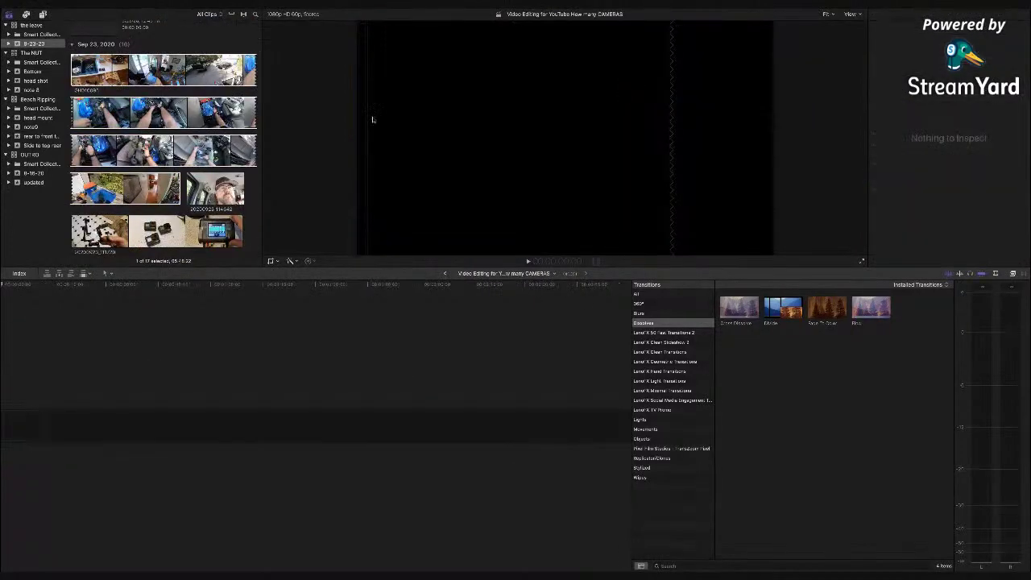
{"action": "left_click", "coordinate": [123, 71]}
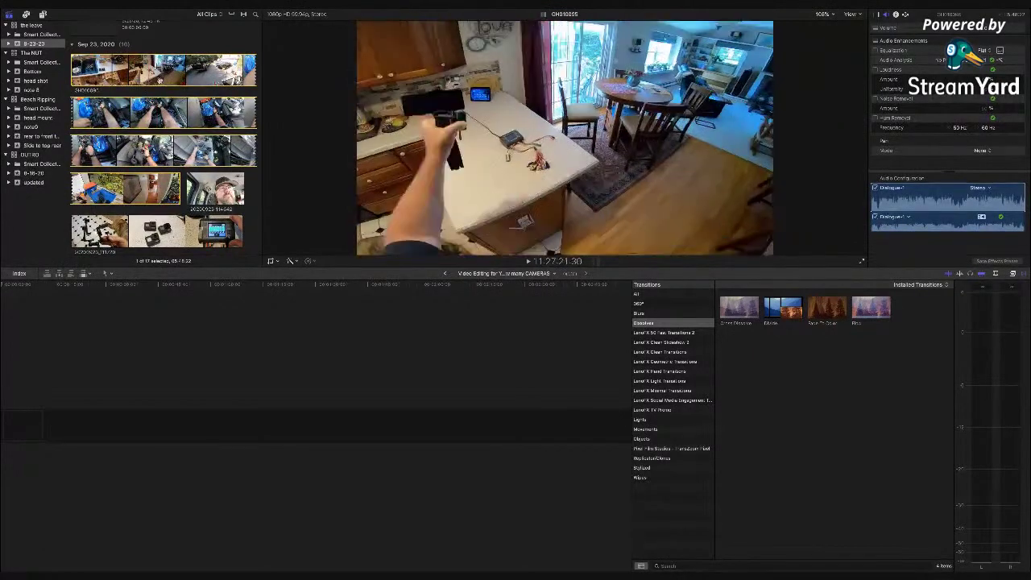
{"action": "scroll", "coordinate": [98, 137], "scroll_direction": "down", "scroll_amount": 4}
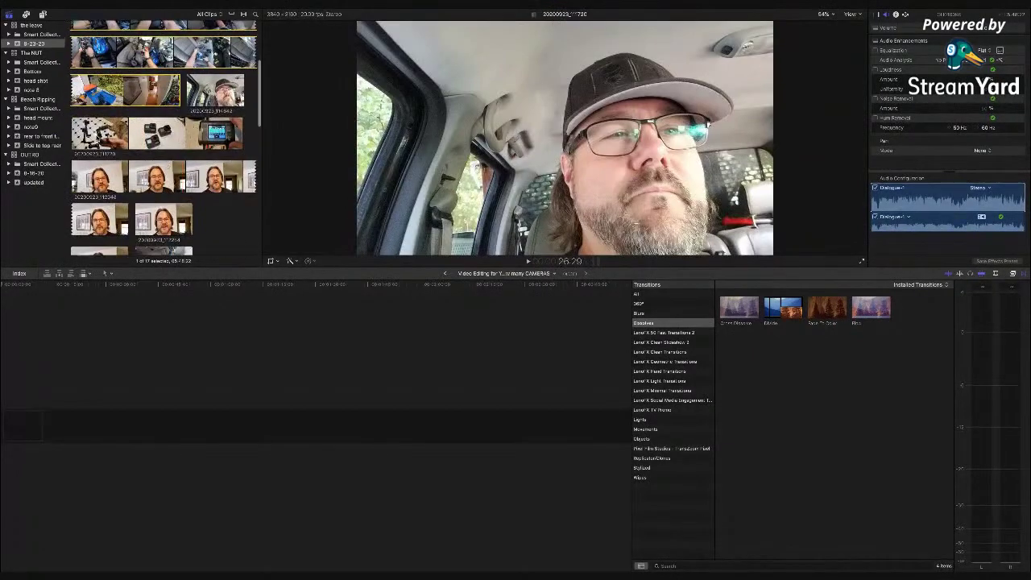
{"action": "scroll", "coordinate": [98, 137], "scroll_direction": "up", "scroll_amount": 5}
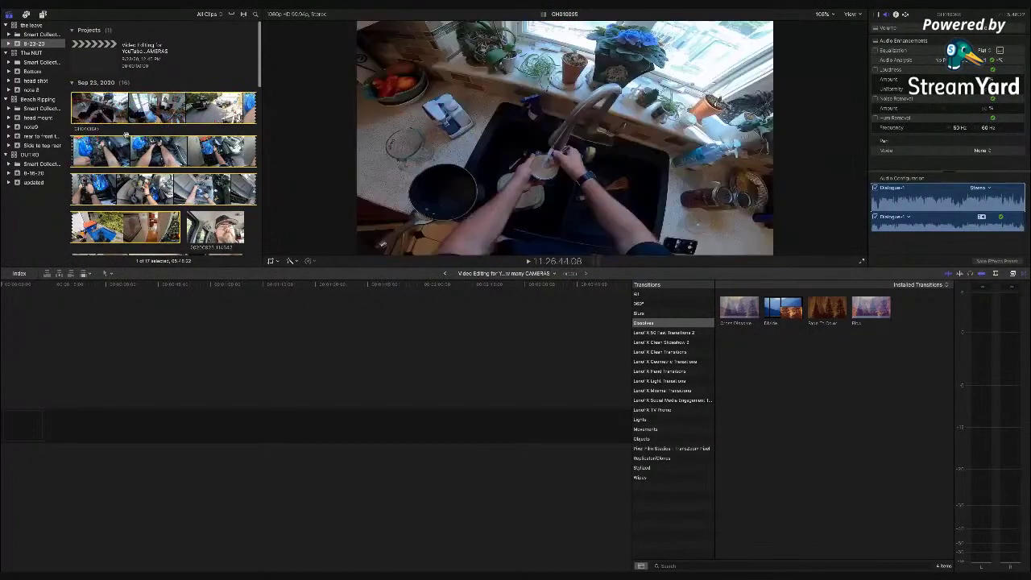
{"action": "scroll", "coordinate": [159, 146], "scroll_direction": "down", "scroll_amount": 4}
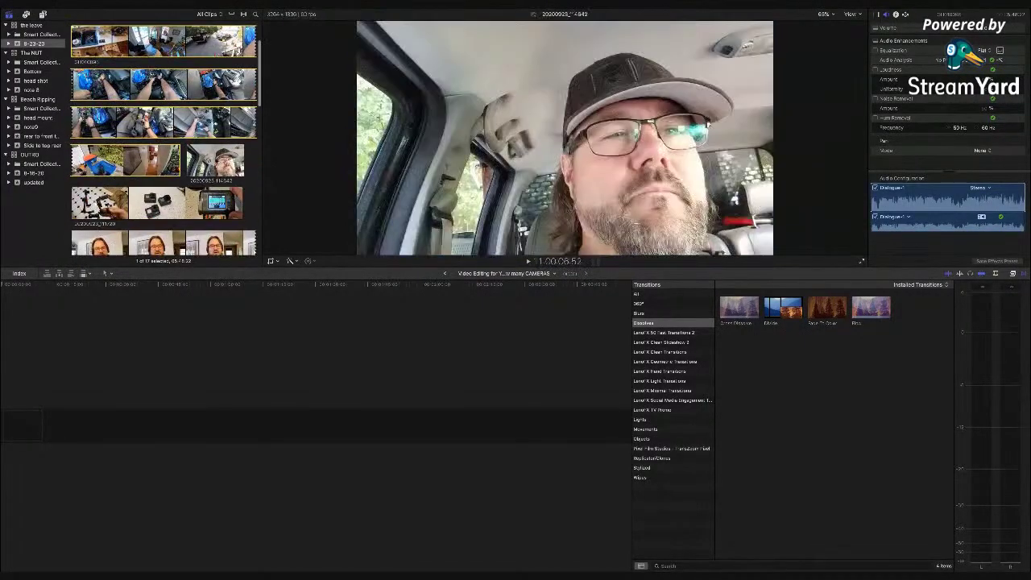
{"action": "left_click", "coordinate": [220, 160]}
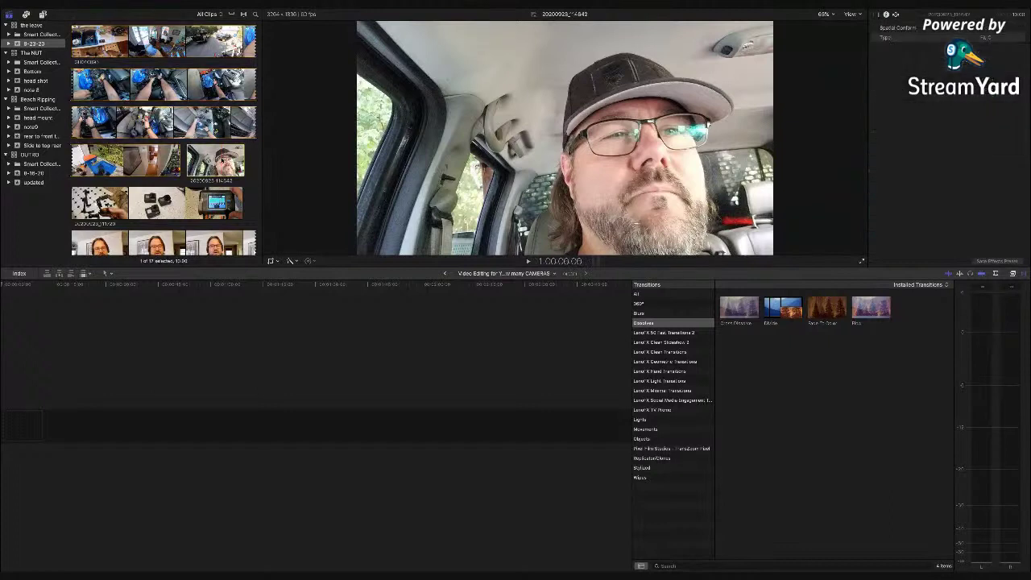
{"action": "key", "text": "super+Tab"}
{"action": "left_click", "coordinate": [582, 186]}
Add the camera gear clip 20200923_111720 to the empty timeline and play its opening
{"action": "left_click", "coordinate": [97, 200]}
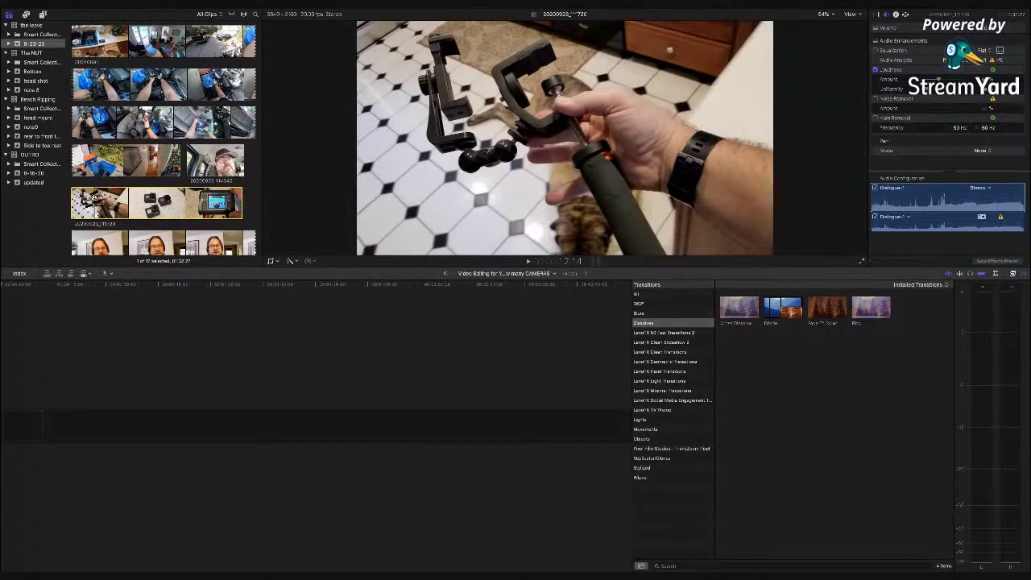
{"action": "left_click_drag", "start_coordinate": [93, 196], "coordinate": [91, 366]}
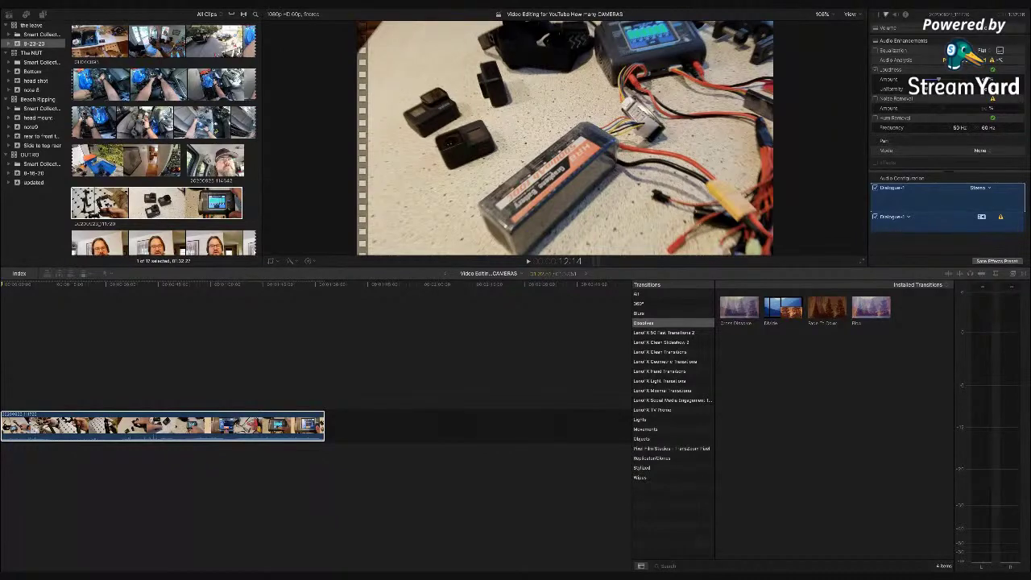
{"action": "left_click", "coordinate": [657, 131]}
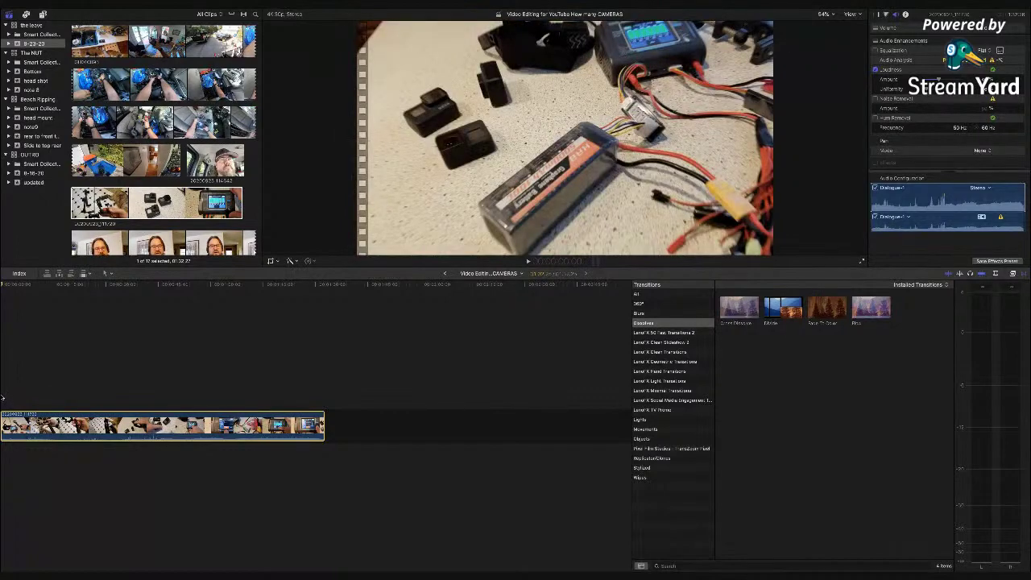
{"action": "key", "text": "space"}
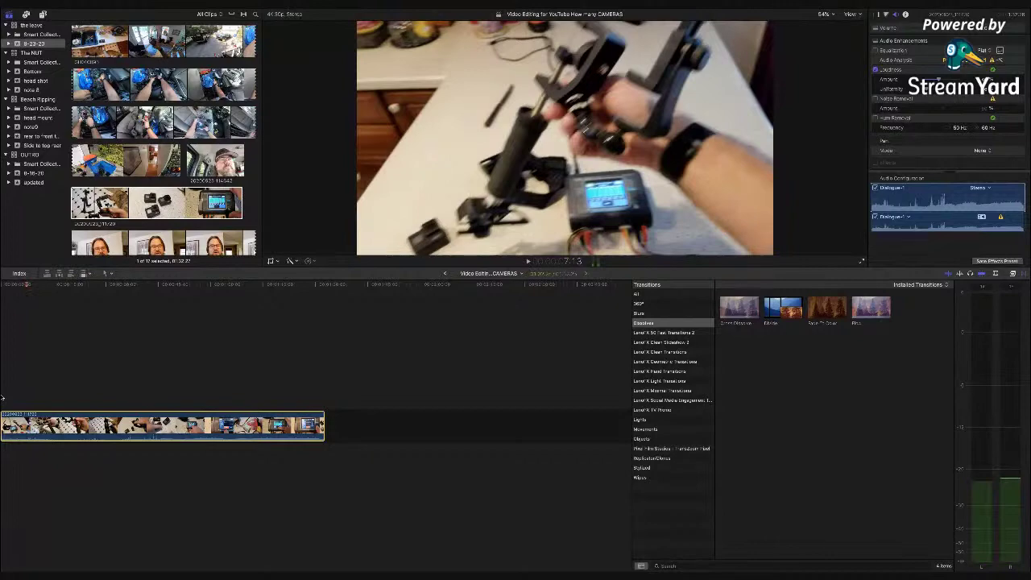
{"action": "key", "text": "space"}
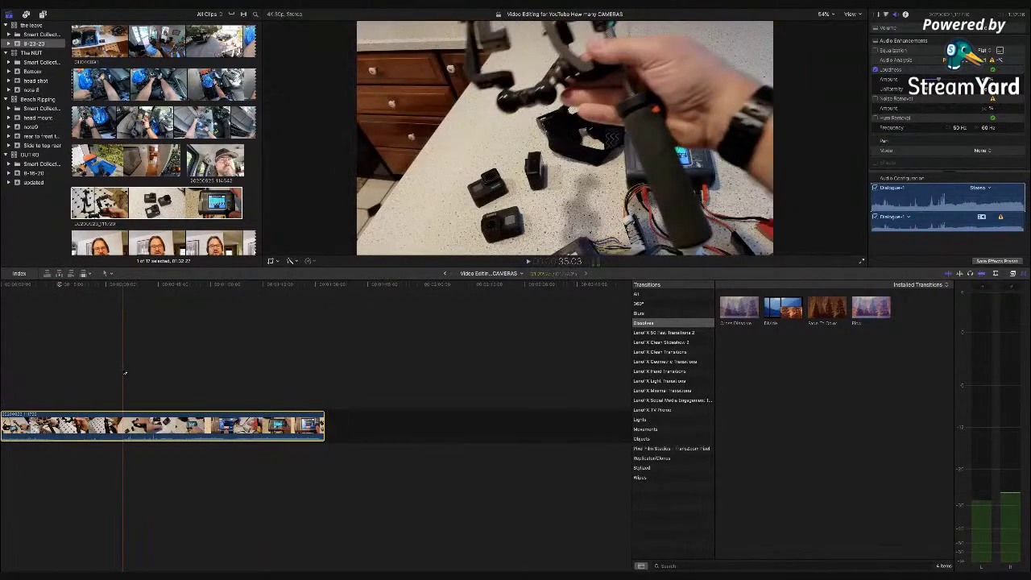
Review the talking-head clips and stack clip 20200923_112048 above the gear clip at the start of the timeline
{"action": "left_click", "coordinate": [102, 245]}
{"action": "left_click", "coordinate": [102, 246]}
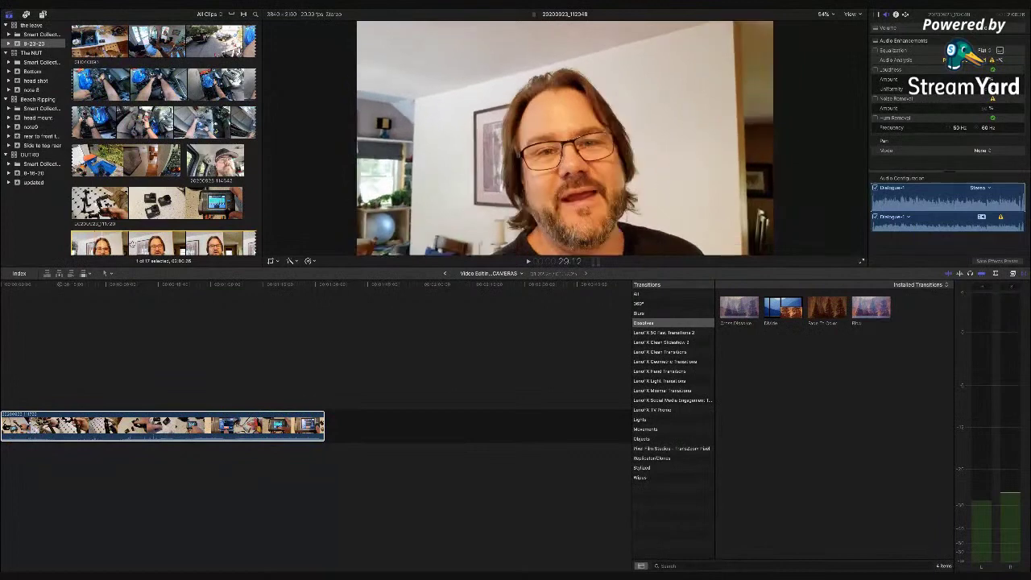
{"action": "scroll", "coordinate": [198, 243], "scroll_direction": "down", "scroll_amount": 2}
{"action": "scroll", "coordinate": [197, 243], "scroll_direction": "down", "scroll_amount": 3}
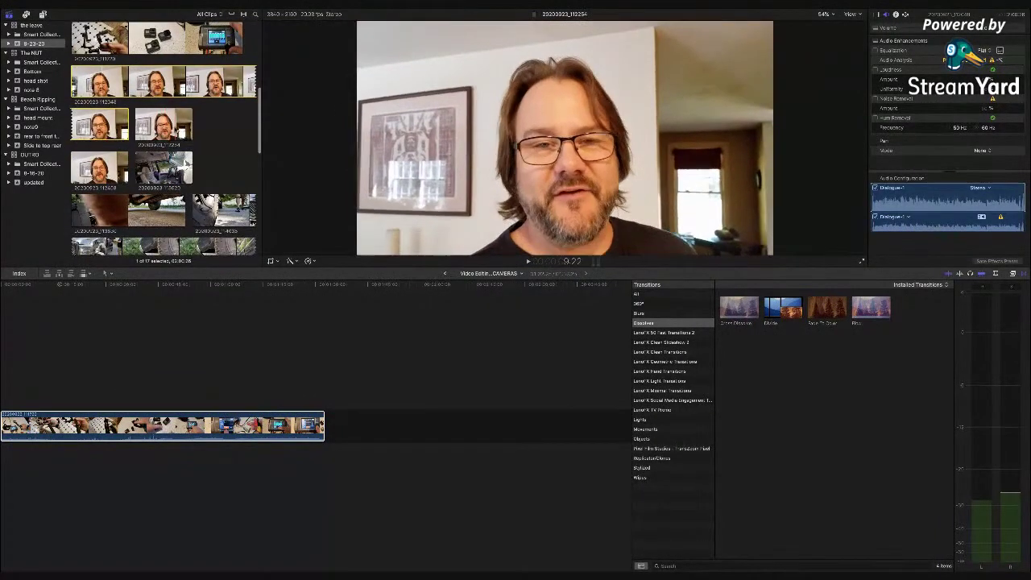
{"action": "scroll", "coordinate": [165, 129], "scroll_direction": "up", "scroll_amount": 4}
{"action": "scroll", "coordinate": [102, 173], "scroll_direction": "down", "scroll_amount": 6}
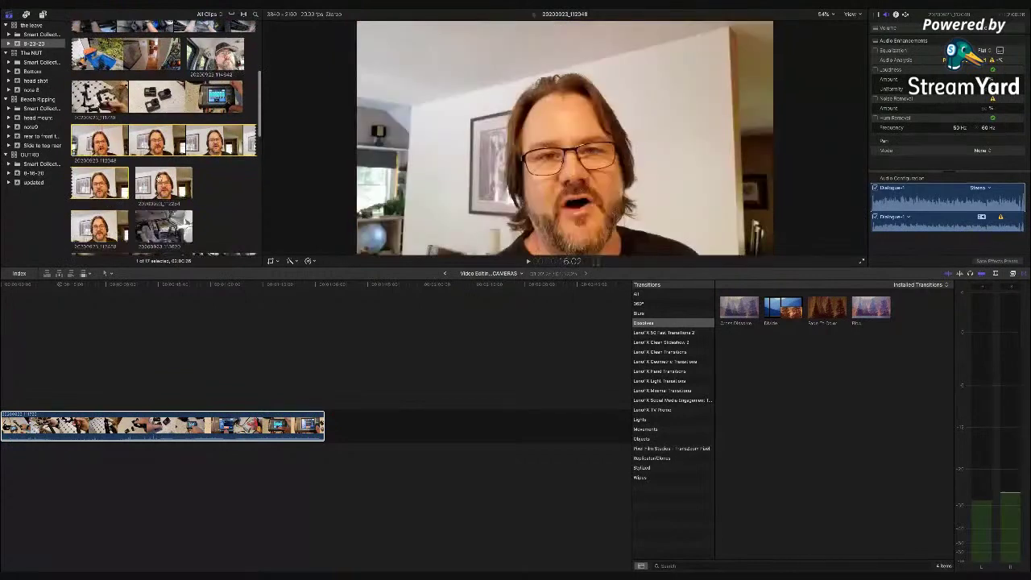
{"action": "scroll", "coordinate": [171, 216], "scroll_direction": "up", "scroll_amount": 5}
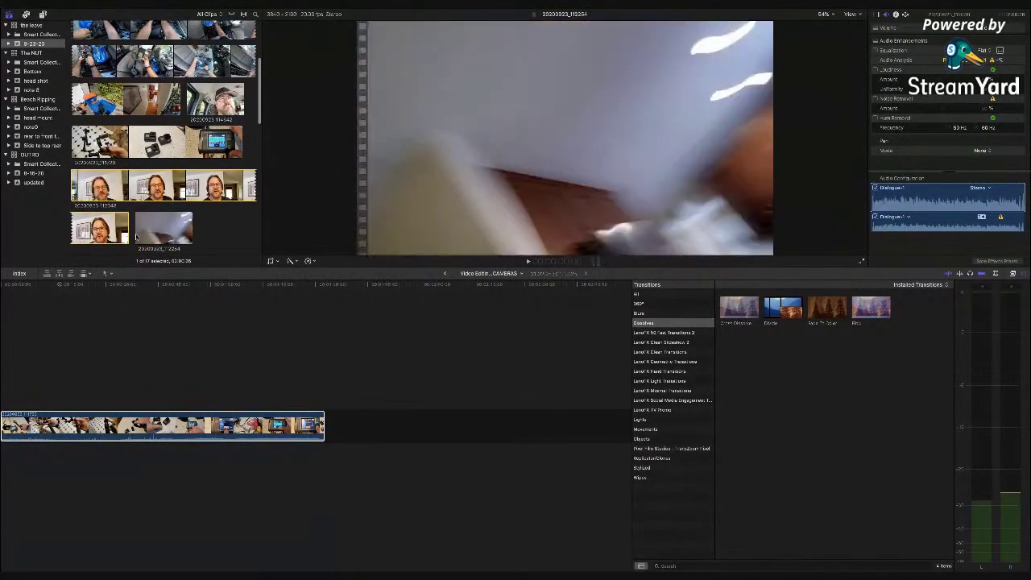
{"action": "left_click_drag", "start_coordinate": [103, 184], "coordinate": [1, 397]}
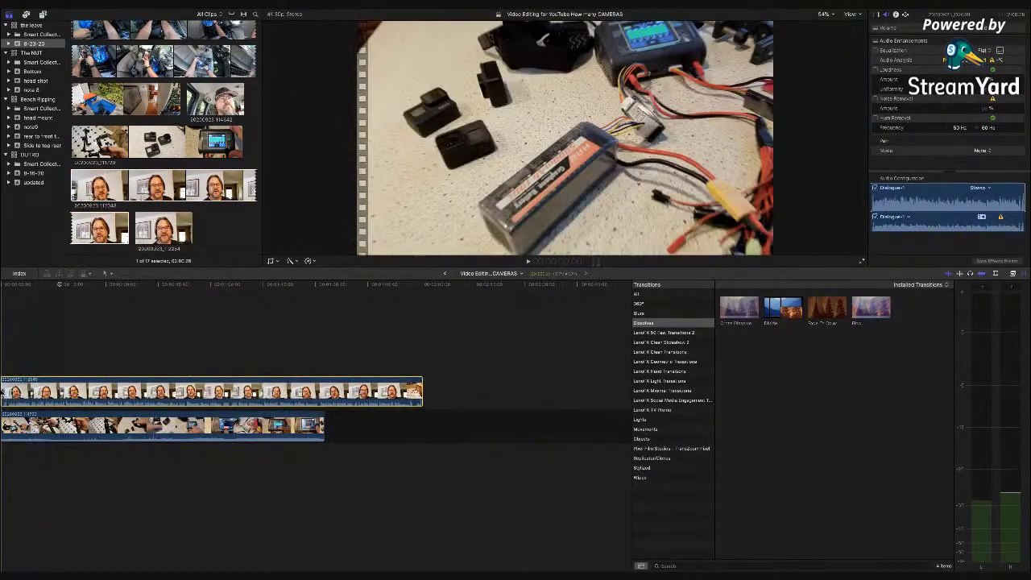
Put the talking-head clip in the primary storyline and connect the gear clip above it, starting about 24 seconds in
{"action": "scroll", "coordinate": [69, 382], "scroll_direction": "left", "scroll_amount": 1}
{"action": "left_click_drag", "start_coordinate": [62, 390], "coordinate": [59, 438]}
{"action": "left_click_drag", "start_coordinate": [457, 435], "coordinate": [97, 390]}
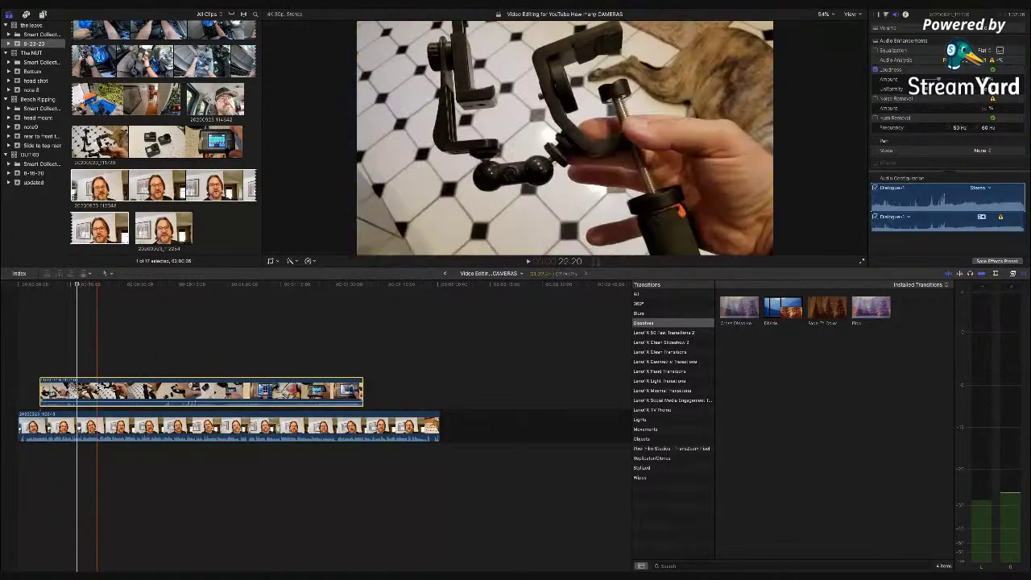
{"action": "key", "text": "space"}
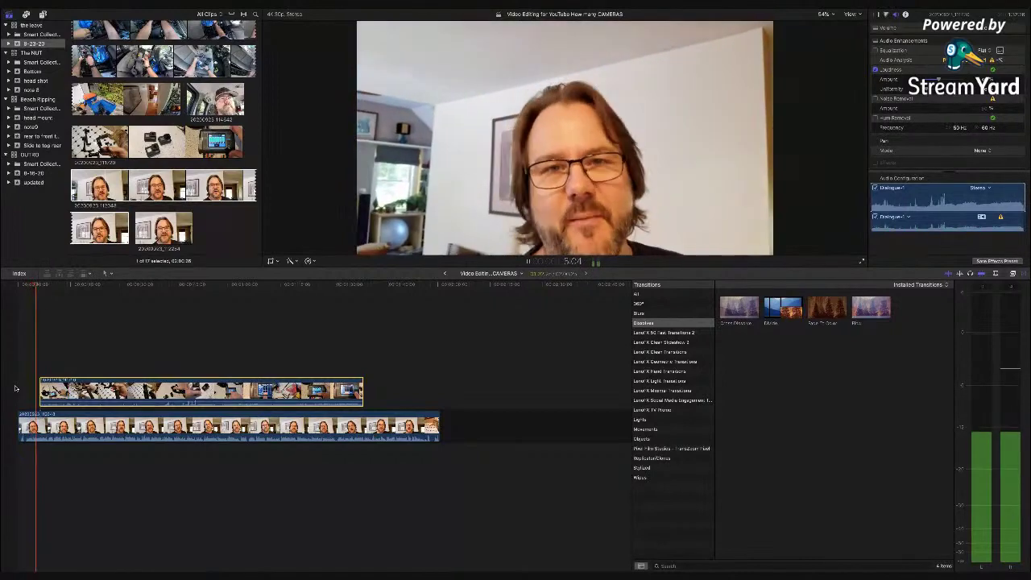
{"action": "left_click_drag", "start_coordinate": [108, 390], "coordinate": [171, 390]}
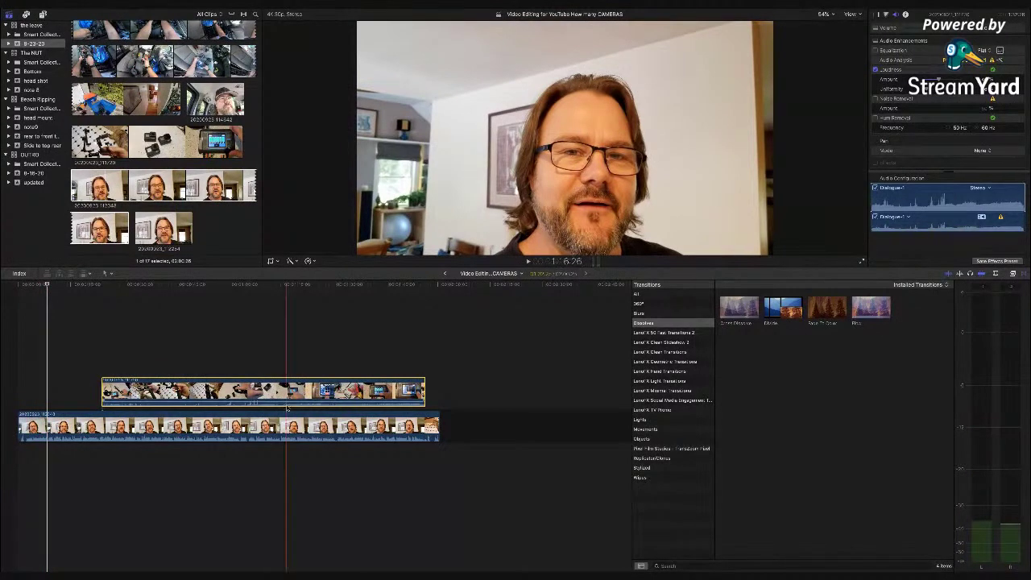
Add a Fade To Color transition to the start of the talking-head clip and lengthen it to about 3 seconds
{"action": "left_click_drag", "start_coordinate": [826, 308], "coordinate": [29, 426]}
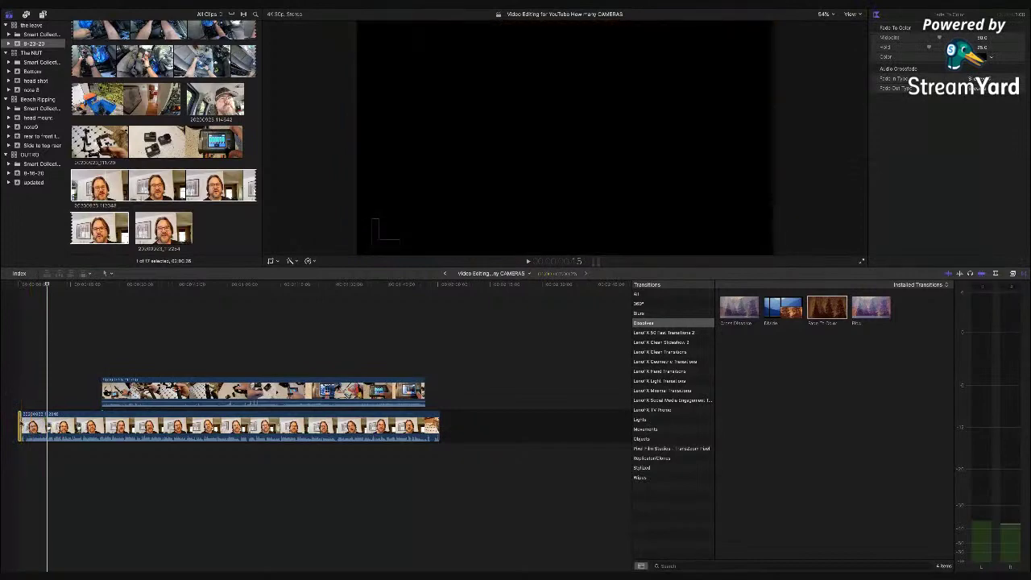
{"action": "key", "text": "super+equal"}
{"action": "key", "text": "super+equal"}
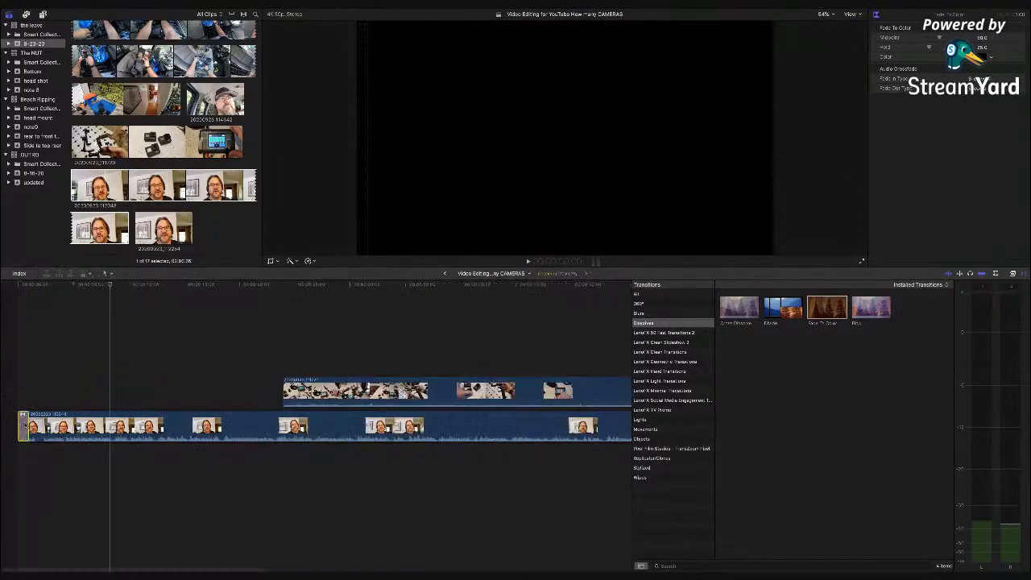
{"action": "left_click_drag", "start_coordinate": [29, 428], "coordinate": [54, 429]}
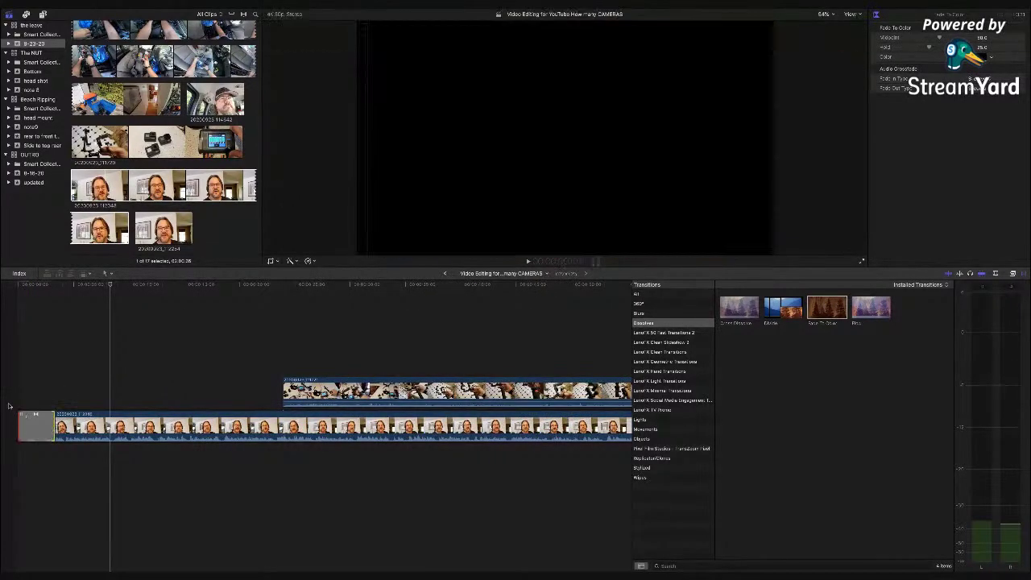
Play the edit up to the gear clip and split that clip at 27:10
{"action": "key", "text": "space"}
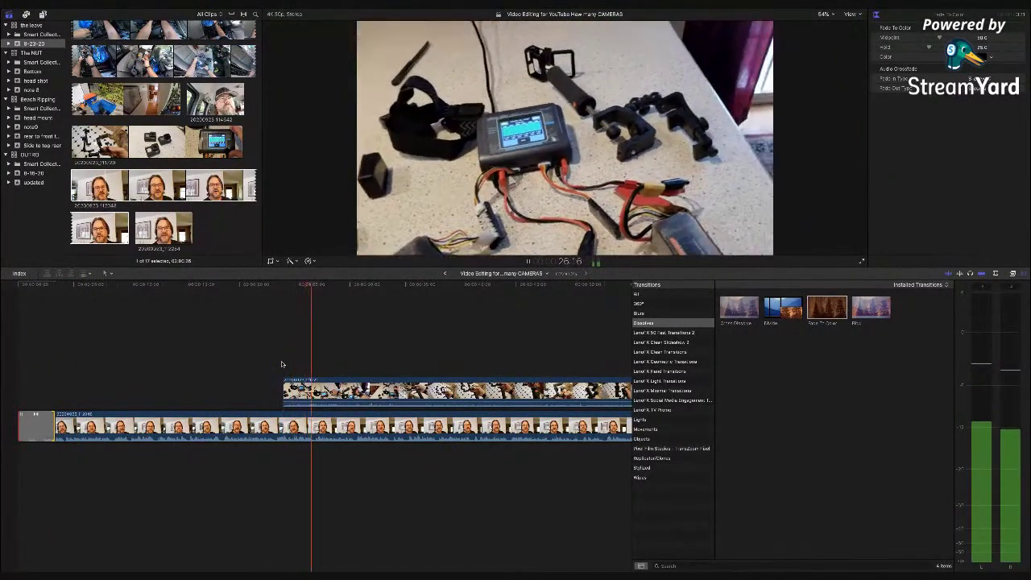
{"action": "left_click", "coordinate": [320, 391]}
{"action": "key", "text": "super+b"}
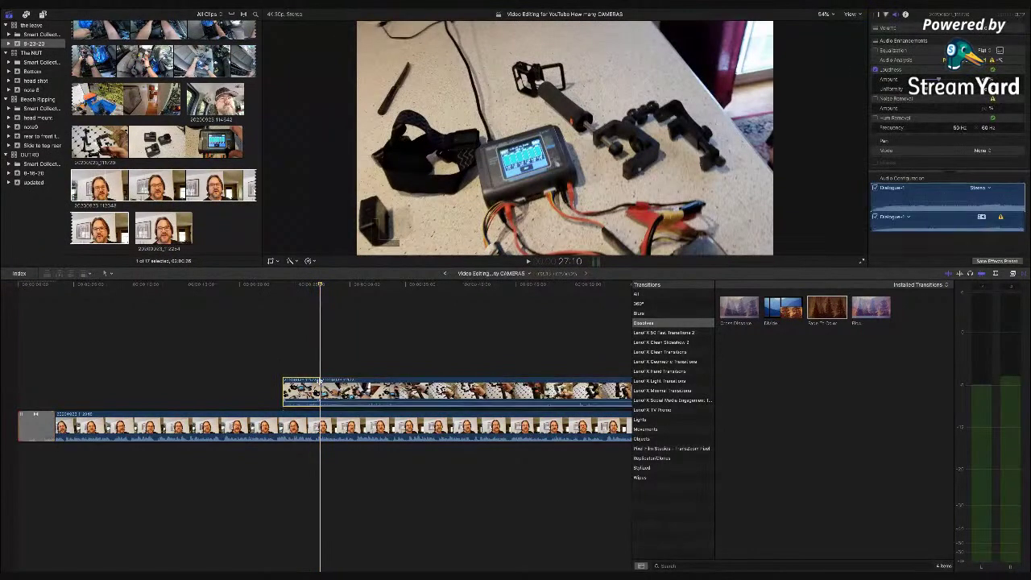
Move the short first piece of the gear clip over the opening fade, slow it to 50%, and preview it
{"action": "left_click_drag", "start_coordinate": [310, 391], "coordinate": [79, 385]}
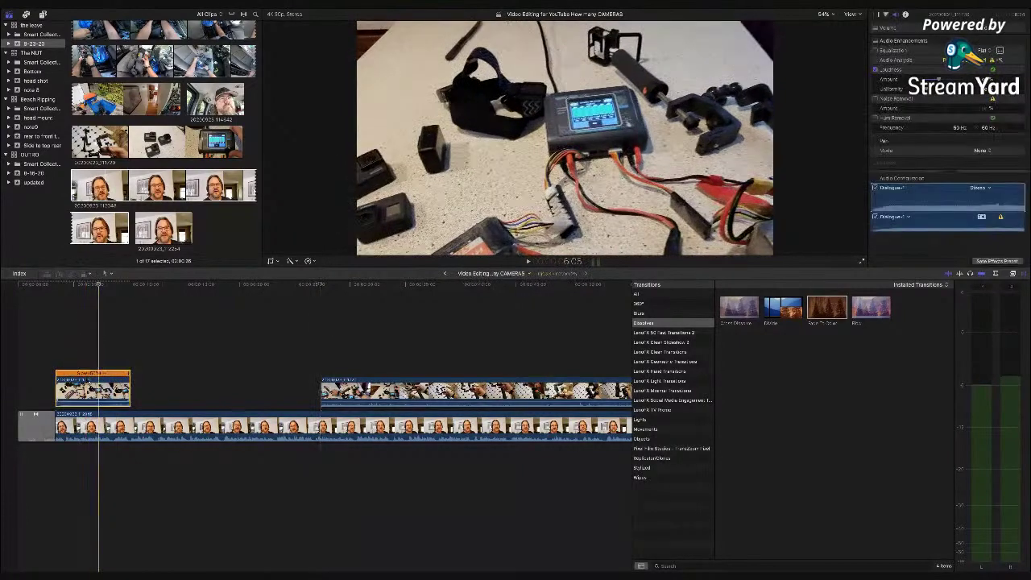
{"action": "left_click_drag", "start_coordinate": [89, 379], "coordinate": [70, 380]}
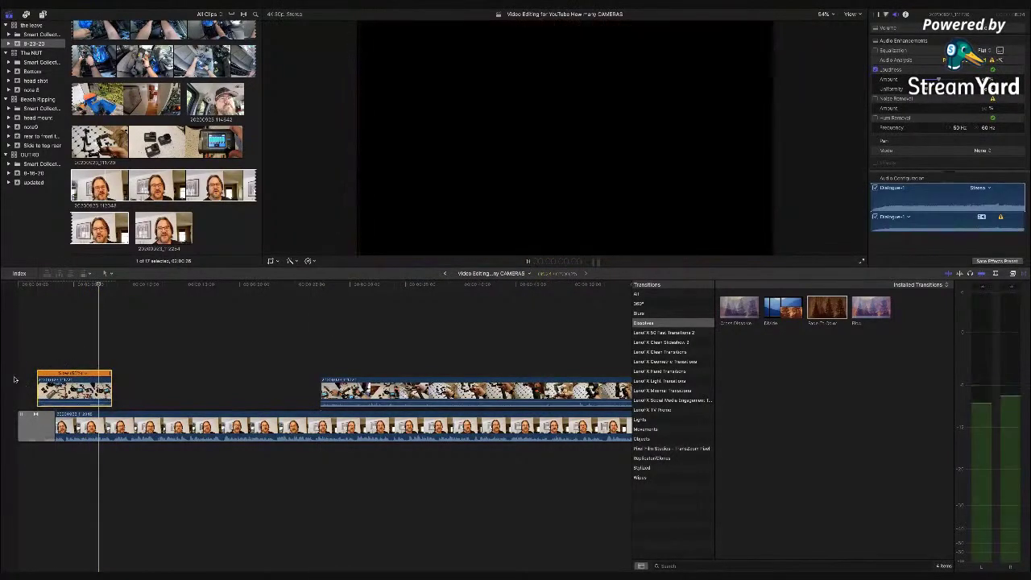
{"action": "key", "text": "space"}
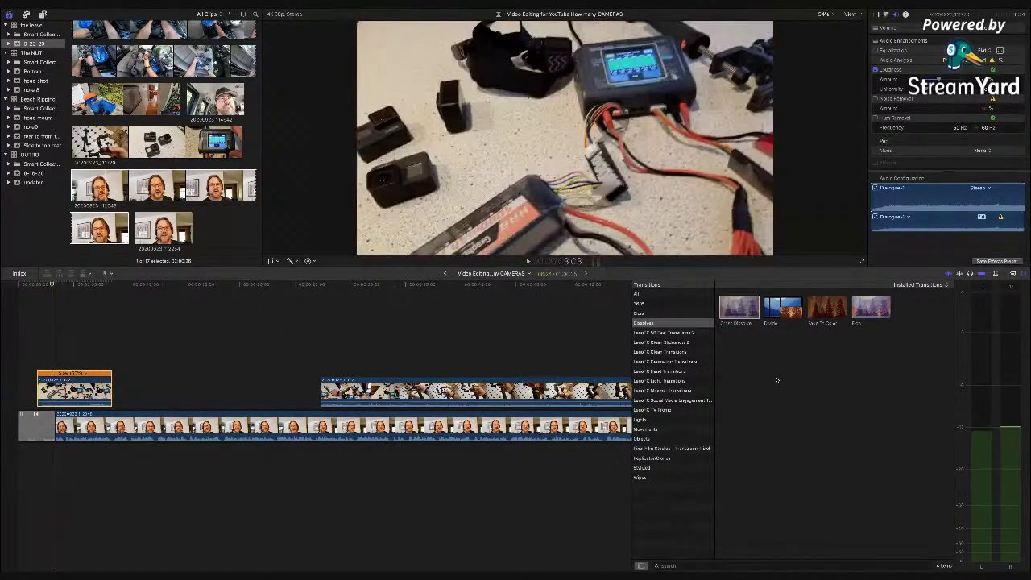
Add a Cross Dissolve to the start of the slowed gear piece and play back the opening
{"action": "left_click", "coordinate": [449, 359]}
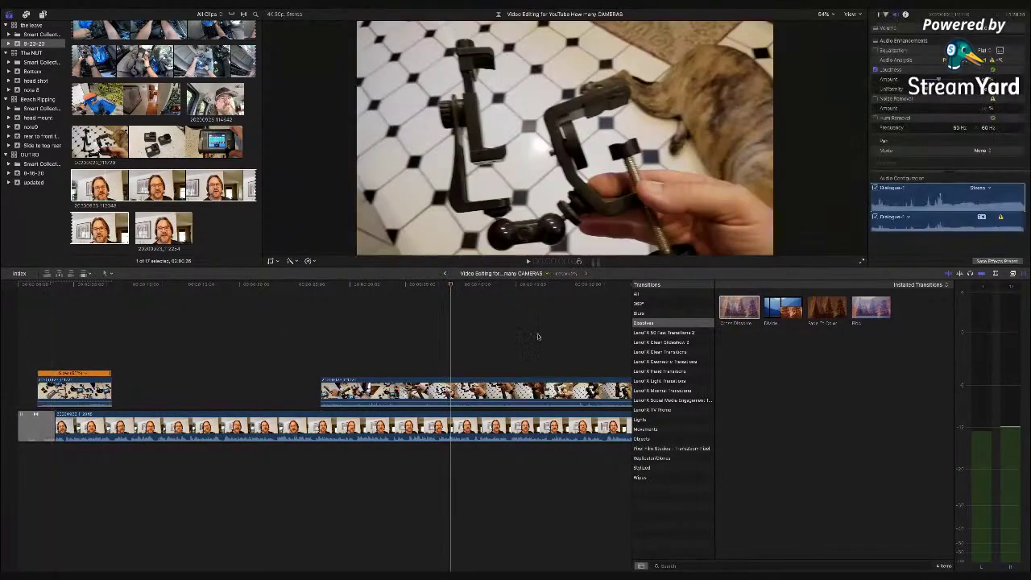
{"action": "left_click", "coordinate": [105, 392]}
{"action": "key", "text": "Delete"}
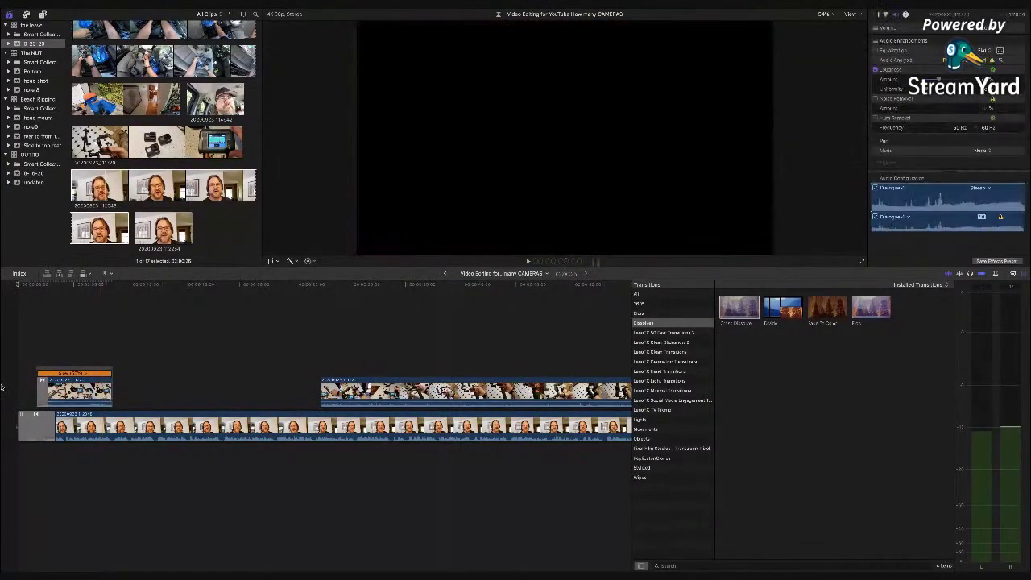
{"action": "key", "text": "space"}
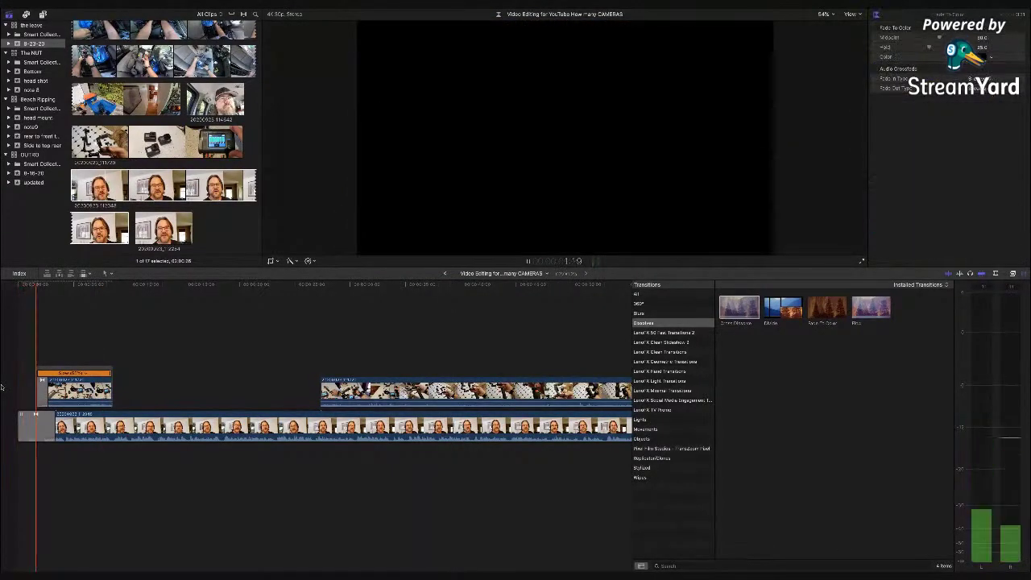
{"action": "left_click", "coordinate": [33, 390]}
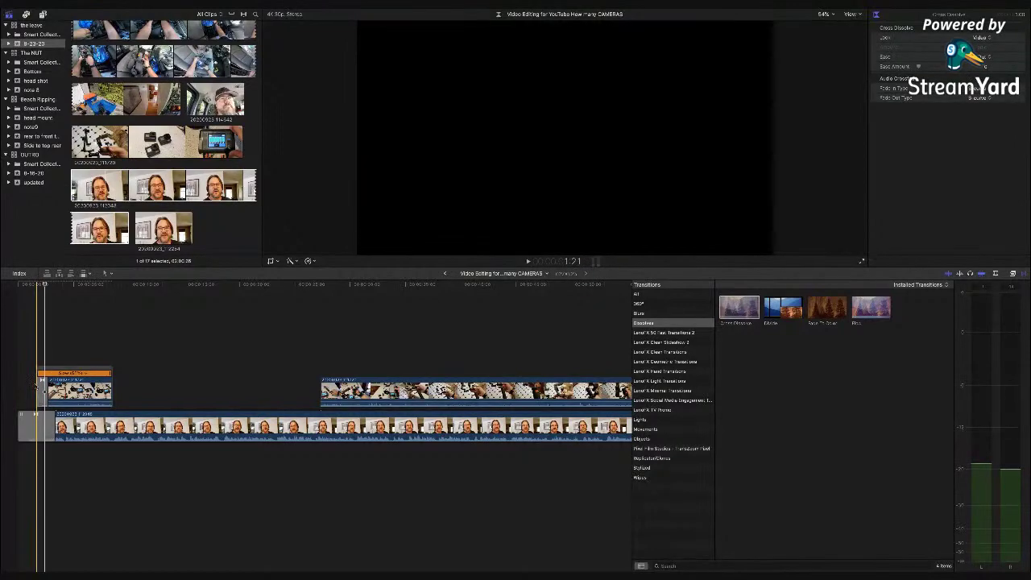
{"action": "key", "text": "space"}
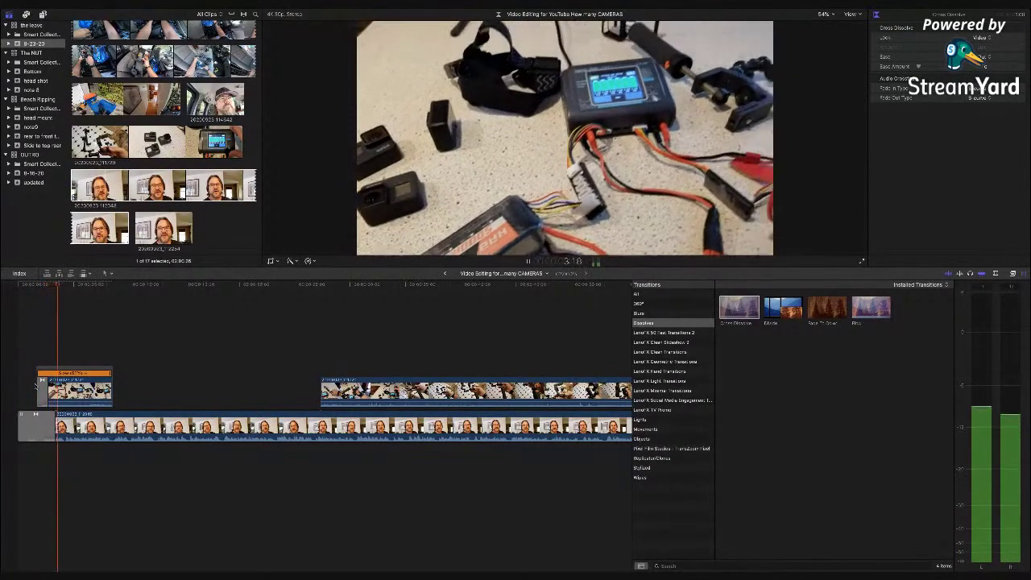
{"action": "key", "text": "space"}
Trim the talking-head clip's start to line up with the slowed gear piece and lengthen that piece's Cross Dissolve to 3:11
{"action": "left_click", "coordinate": [75, 406]}
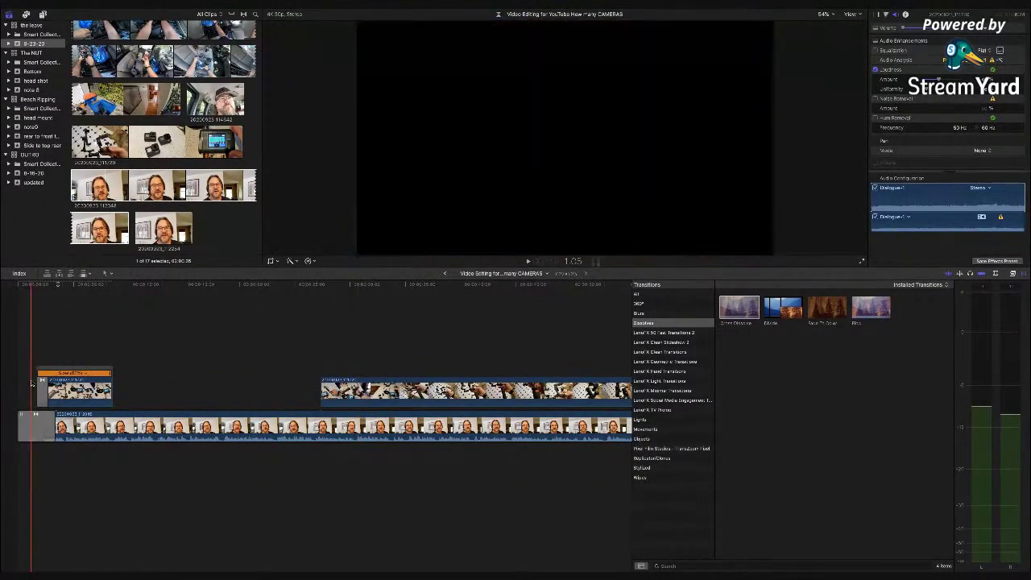
{"action": "key", "text": "space"}
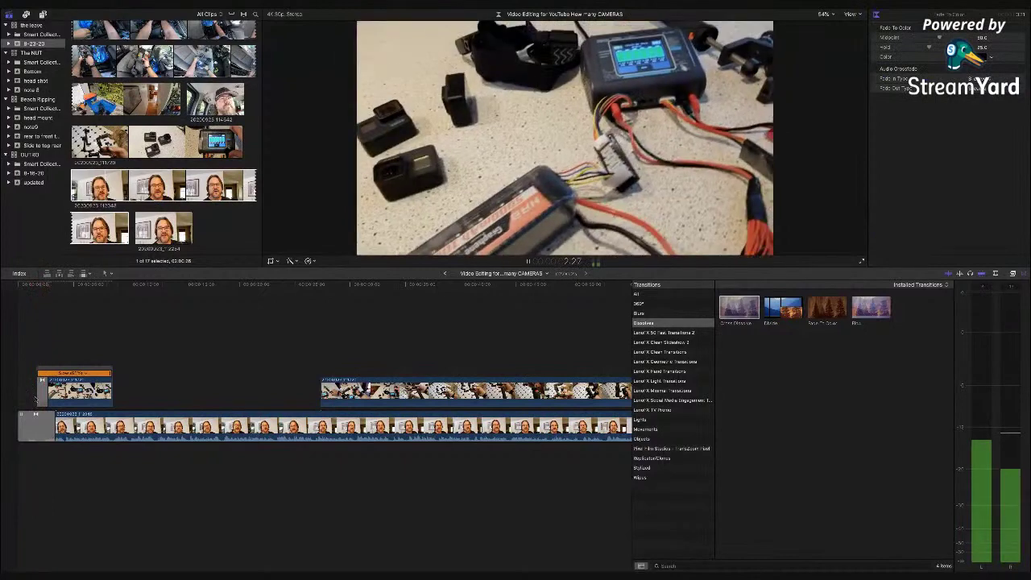
{"action": "left_click_drag", "start_coordinate": [36, 418], "coordinate": [73, 391]}
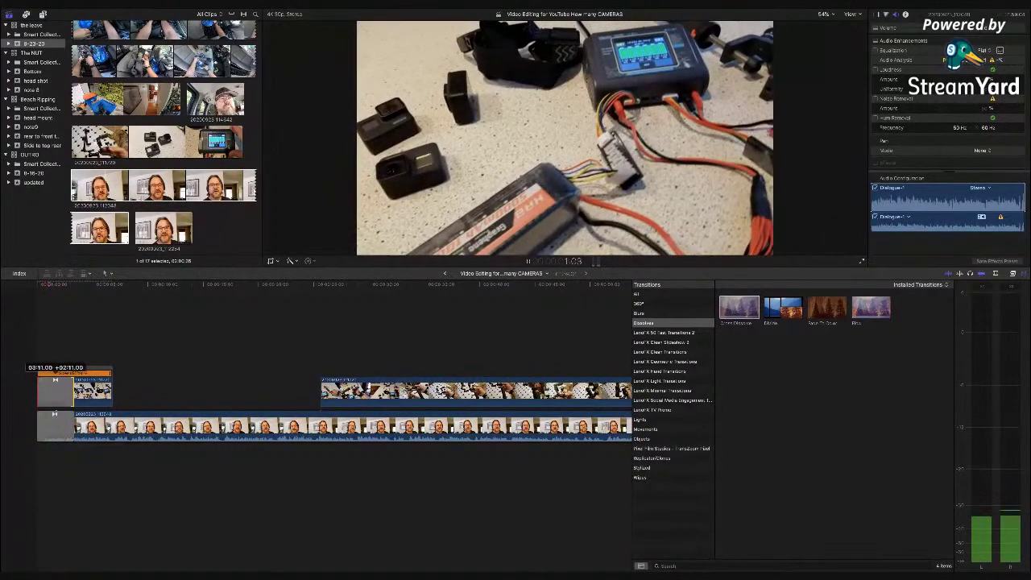
Move the slowed gear piece about 1.4 seconds later over the talking-head clip and play back the opening
{"action": "left_click", "coordinate": [58, 391]}
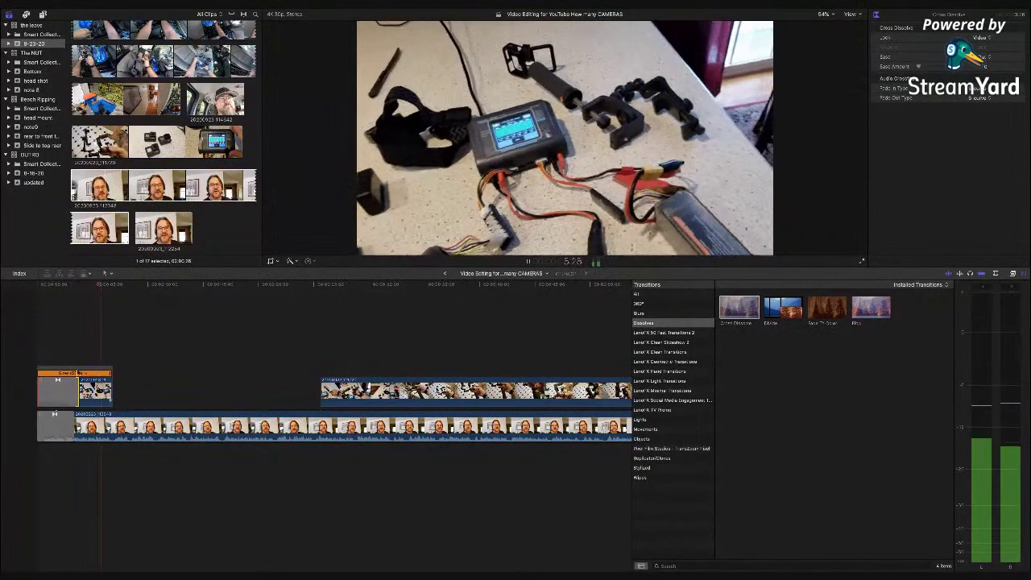
{"action": "left_click_drag", "start_coordinate": [74, 372], "coordinate": [89, 372]}
{"action": "left_click", "coordinate": [4, 392]}
{"action": "key", "text": "space"}
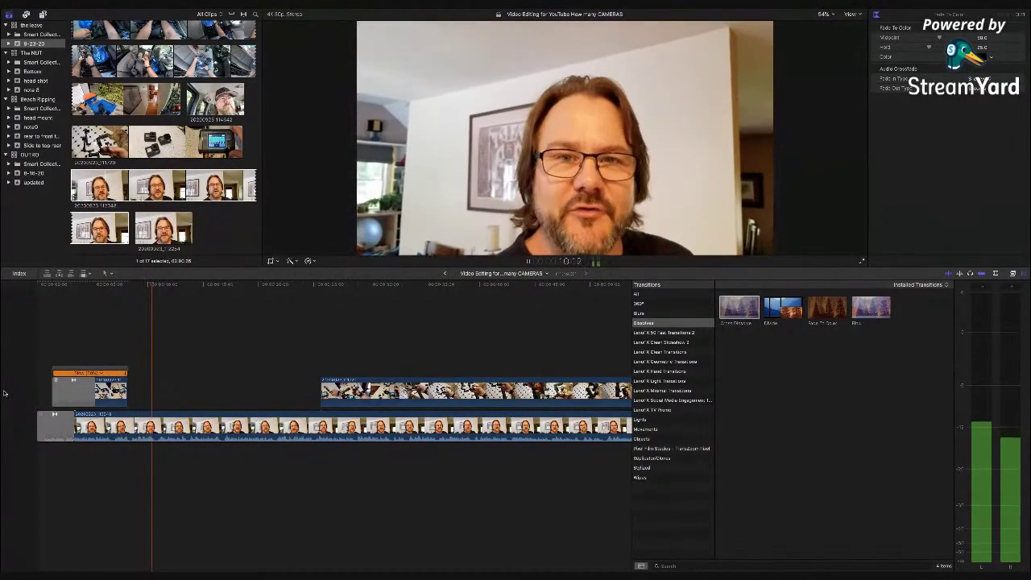
{"action": "key", "text": "space"}
Cut off and delete the front piece of the remaining gear clip, and move the remainder back to start at 10:14
{"action": "left_click", "coordinate": [355, 392]}
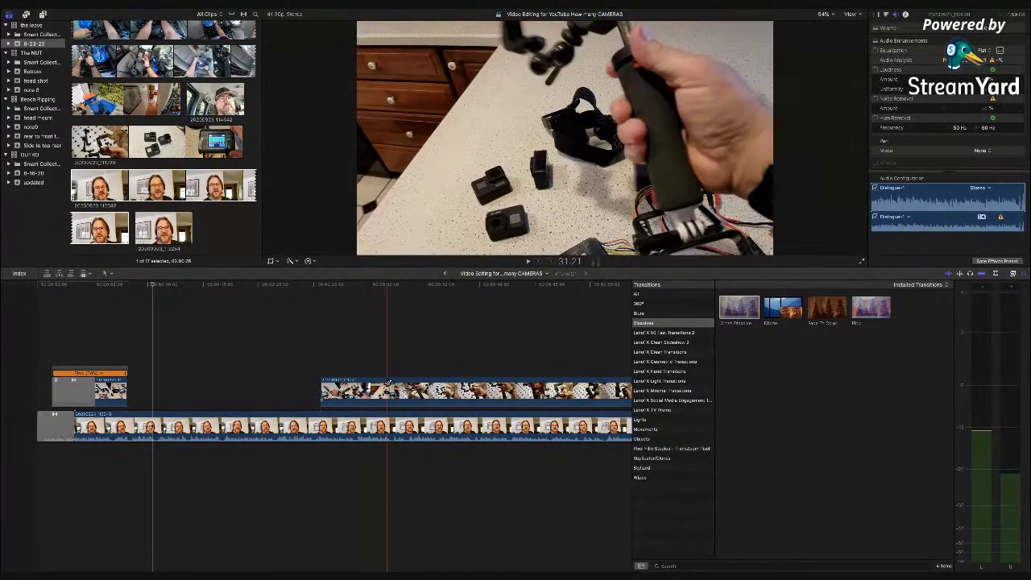
{"action": "left_click", "coordinate": [383, 391]}
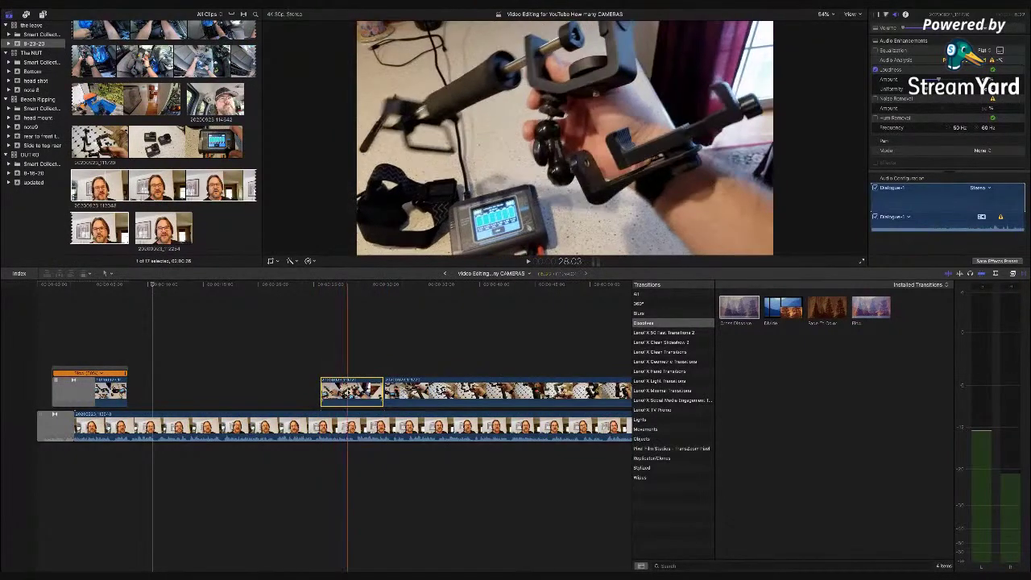
{"action": "key", "text": "Delete"}
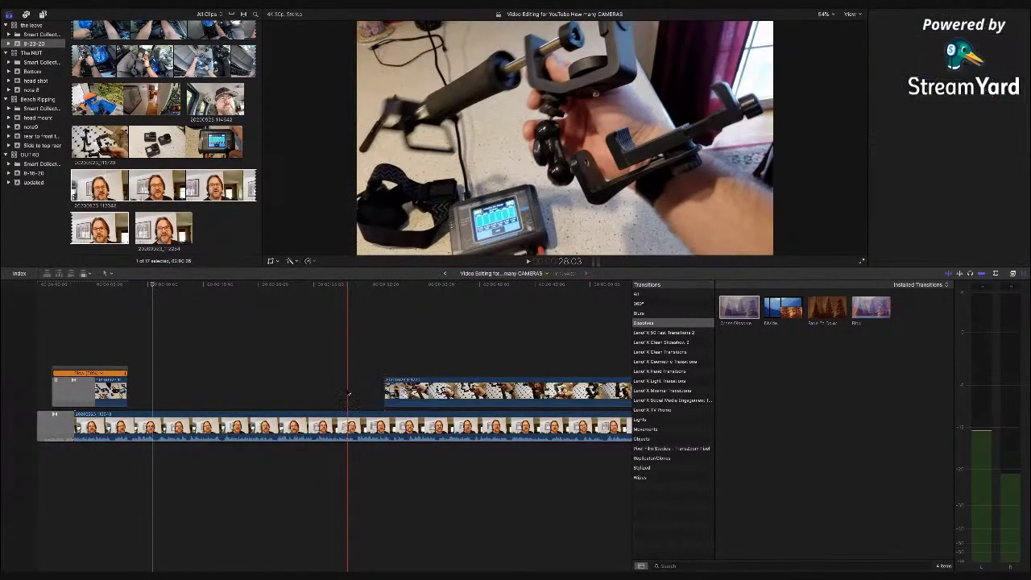
{"action": "left_click_drag", "start_coordinate": [402, 392], "coordinate": [170, 393]}
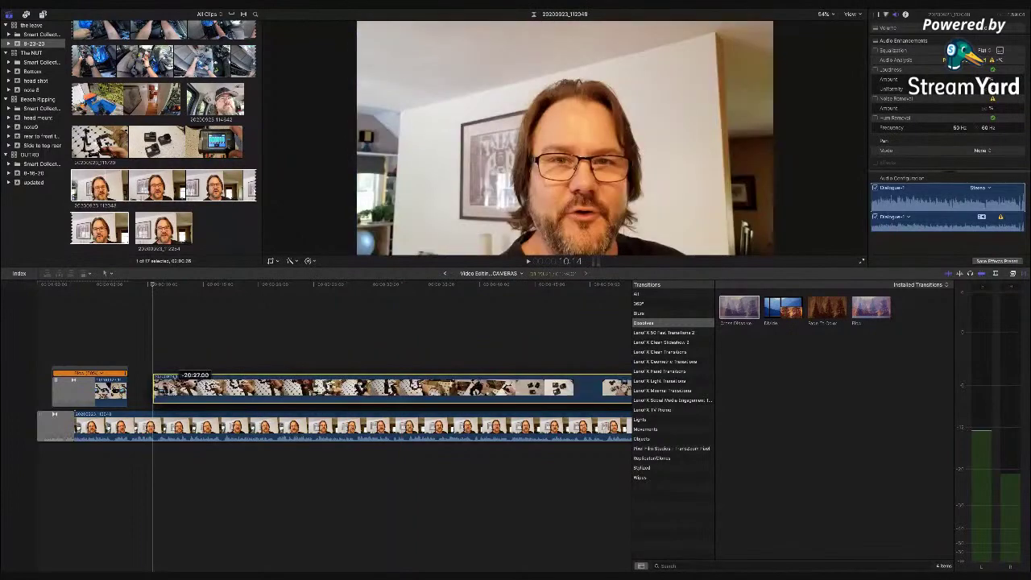
Play the moved gear clip, split it at 21:16, and leave only the piece before the cut enabled
{"action": "key", "text": "space"}
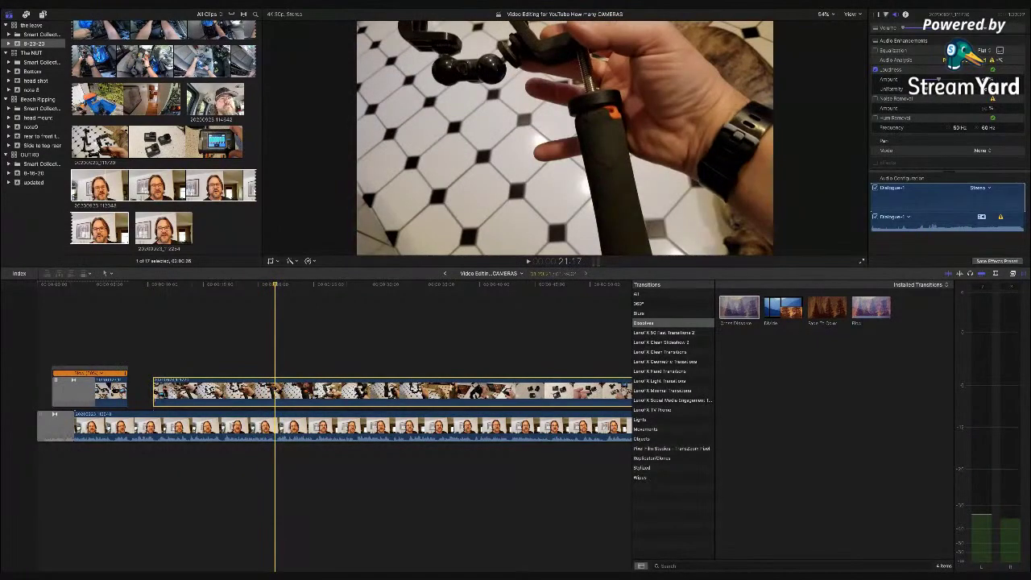
{"action": "key", "text": "v"}
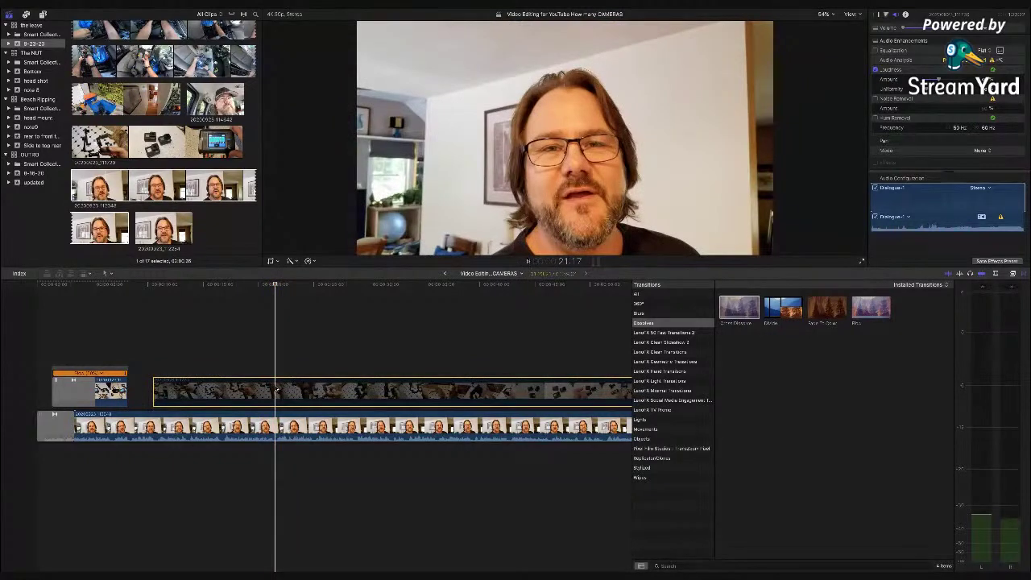
{"action": "key", "text": "space"}
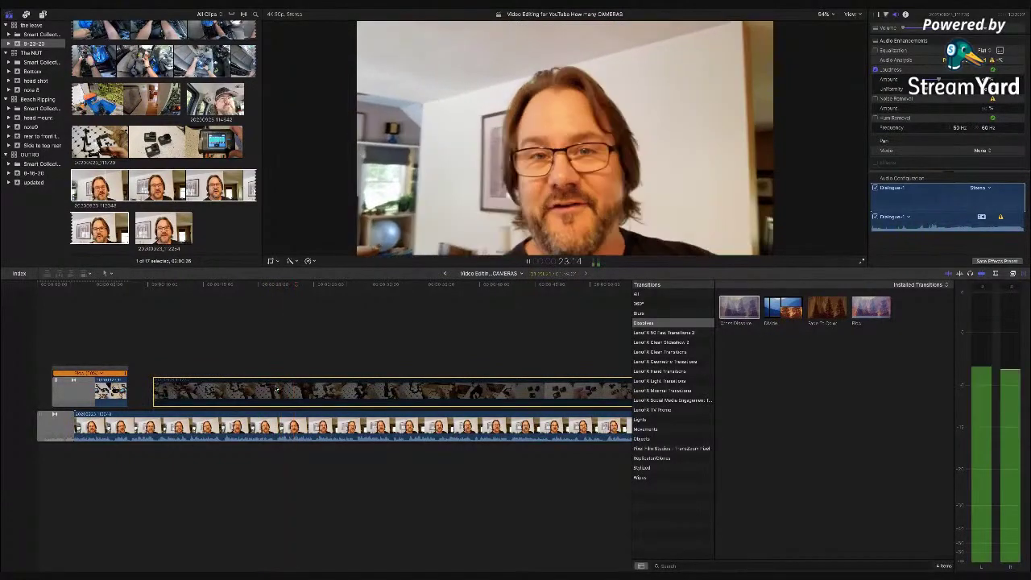
{"action": "key", "text": "space"}
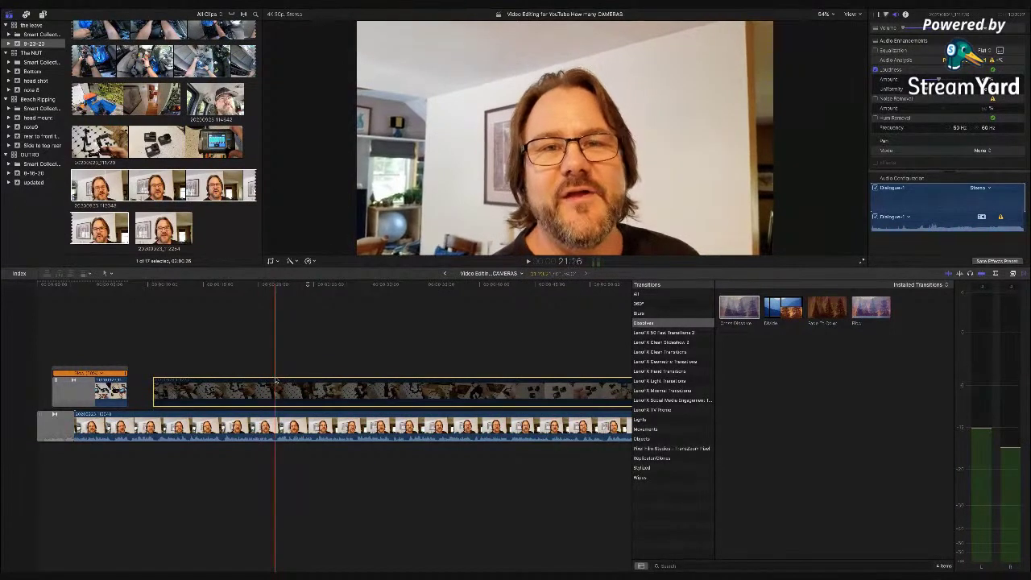
{"action": "key", "text": "super+b"}
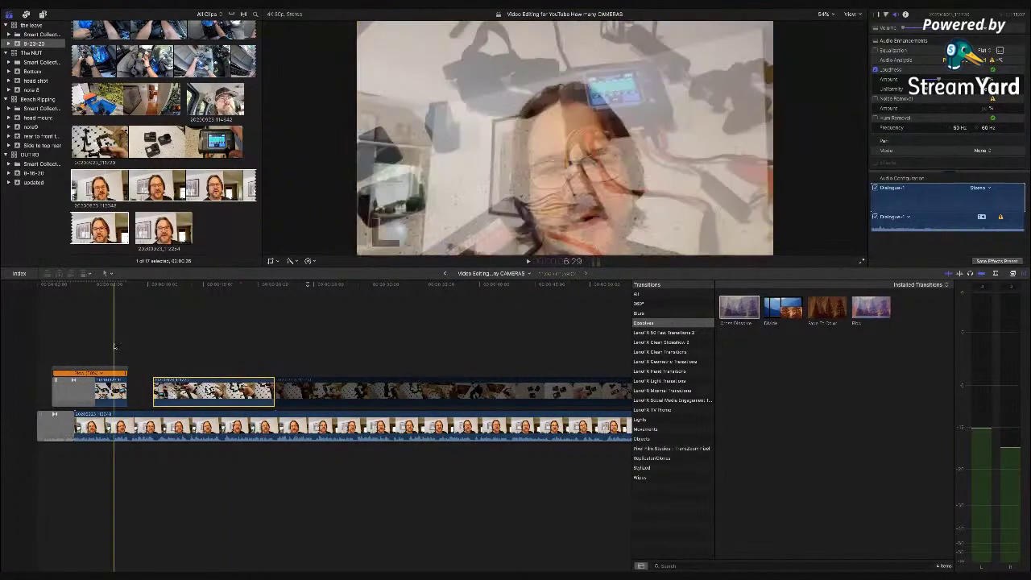
Play back the edit and mark the talking-head clip at about 35 seconds, where the next gear shot belongs
{"action": "key", "text": "space"}
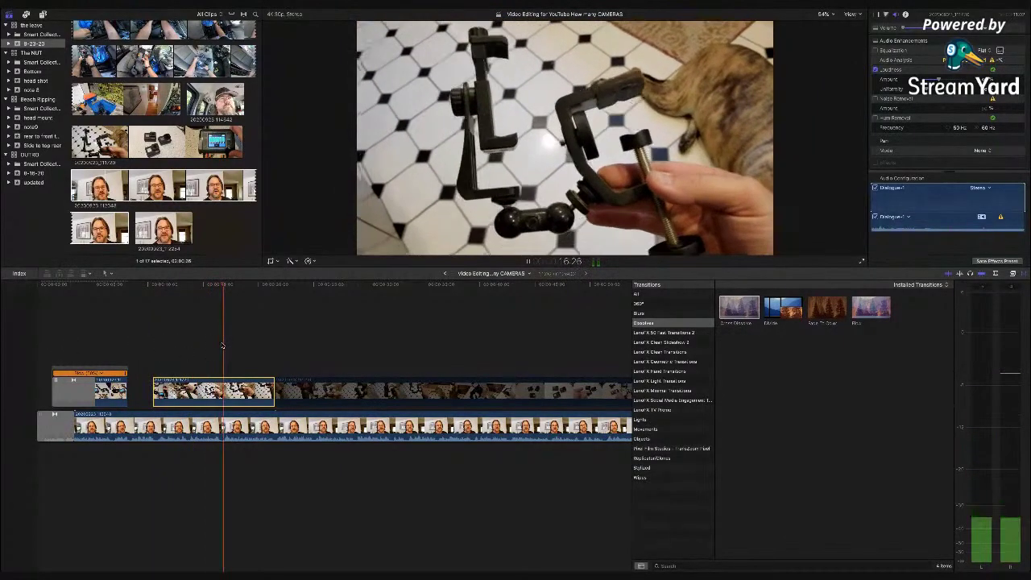
{"action": "scroll", "coordinate": [222, 346], "scroll_direction": "right", "scroll_amount": 2}
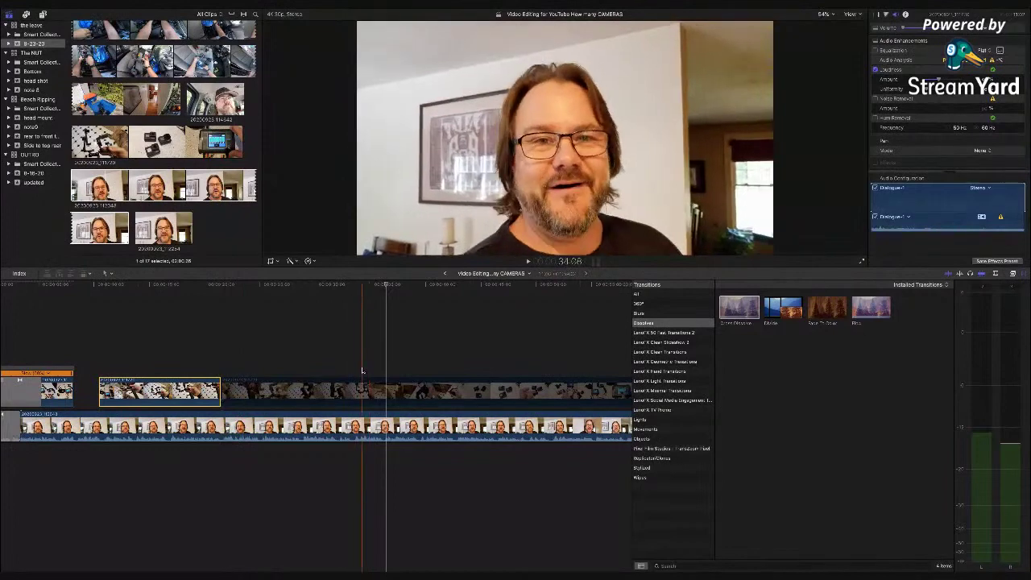
{"action": "left_click", "coordinate": [370, 424]}
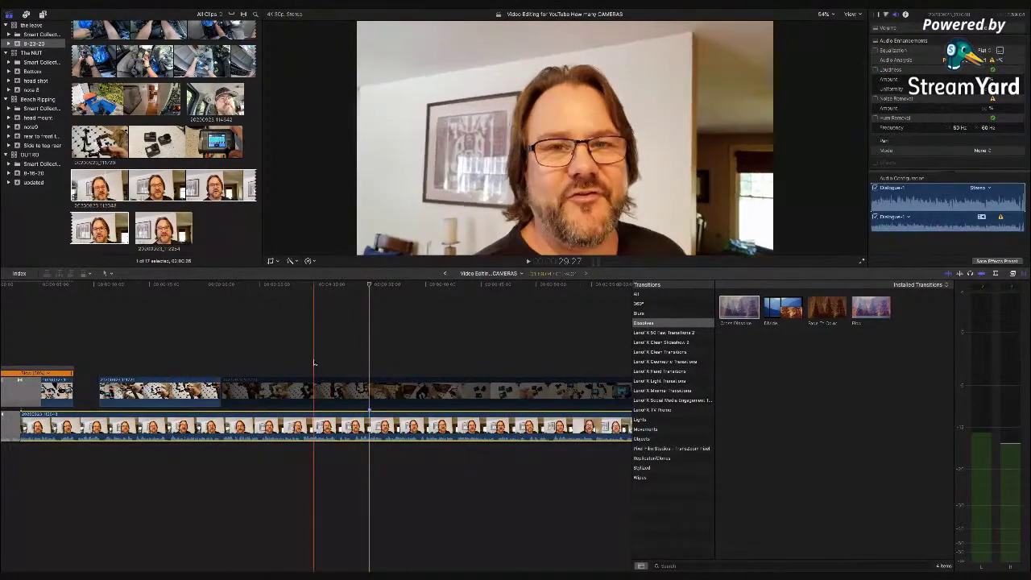
{"action": "key", "text": "space"}
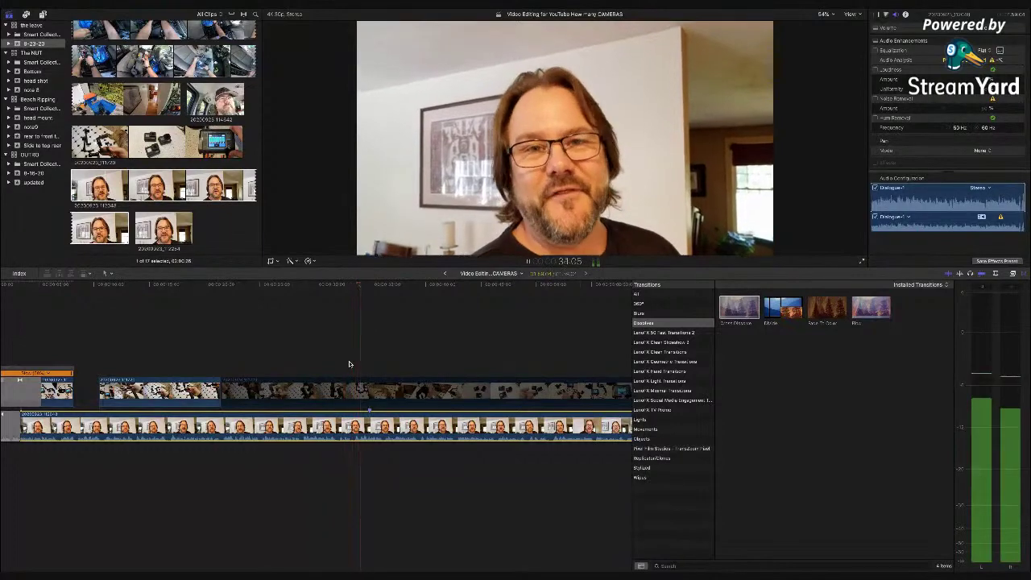
{"action": "key", "text": "space"}
Re-enable the disabled gear clip, cut away its part before 23:18, and move the remainder to the marker
{"action": "left_click", "coordinate": [328, 390]}
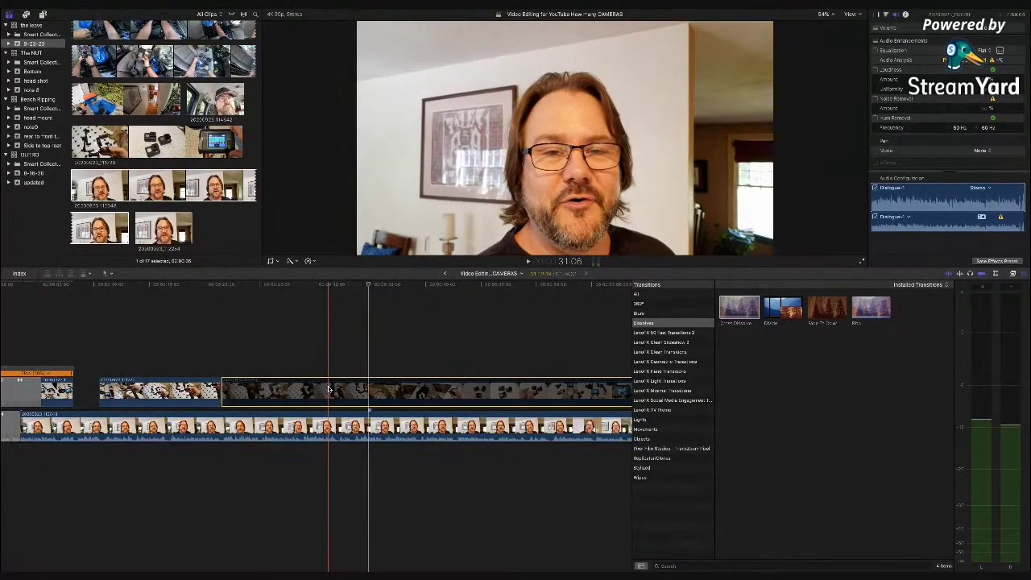
{"action": "key", "text": "v"}
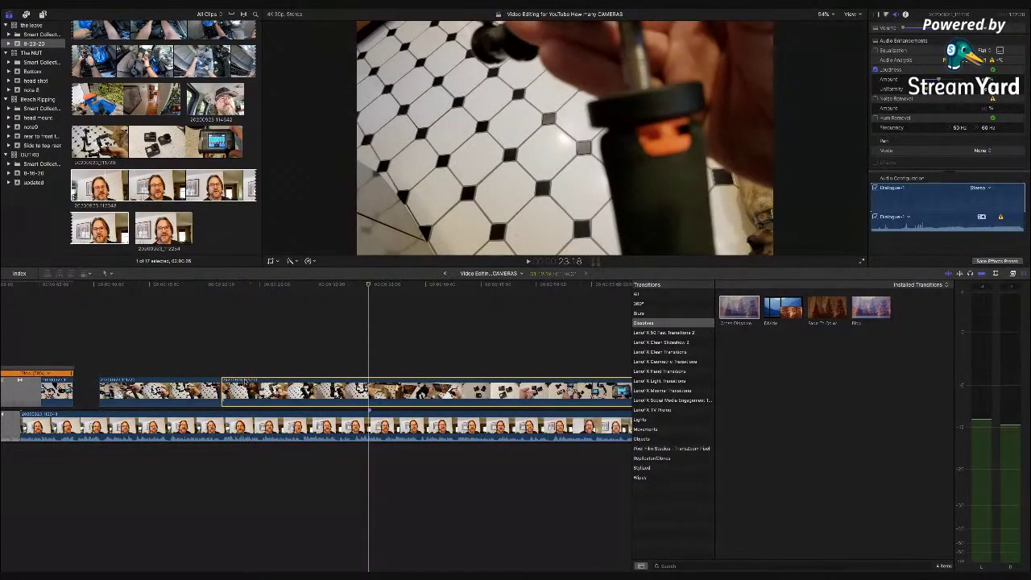
{"action": "key", "text": "super+b"}
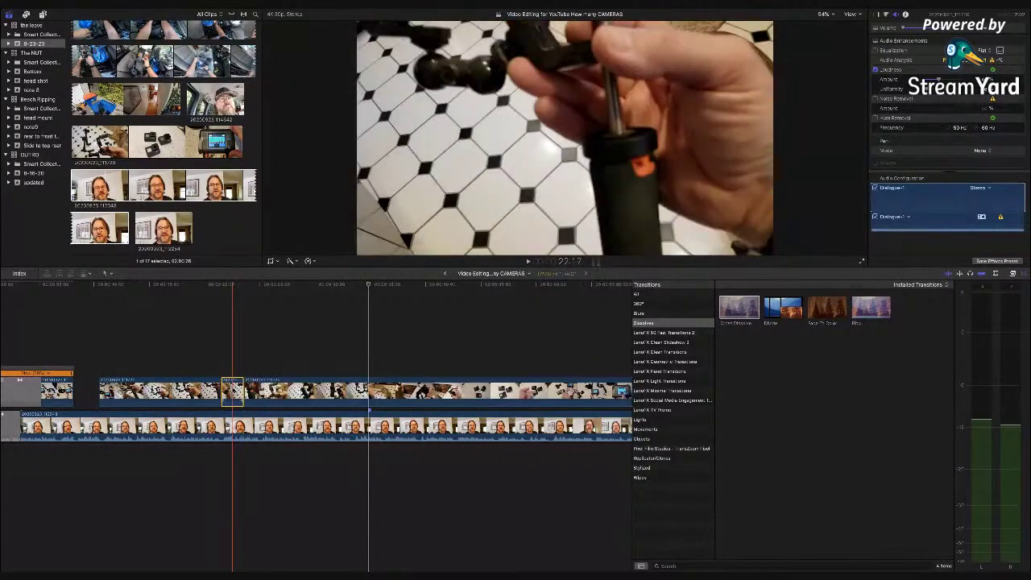
{"action": "left_click_drag", "start_coordinate": [258, 390], "coordinate": [385, 388]}
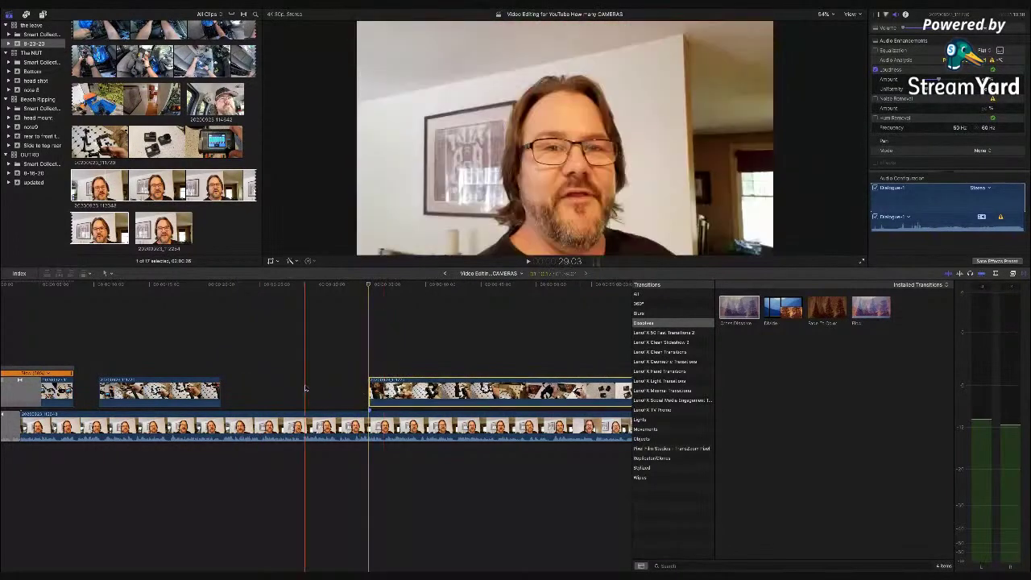
Play back the gear clip at the marker and extend its start about 1.6 seconds earlier
{"action": "key", "text": "space"}
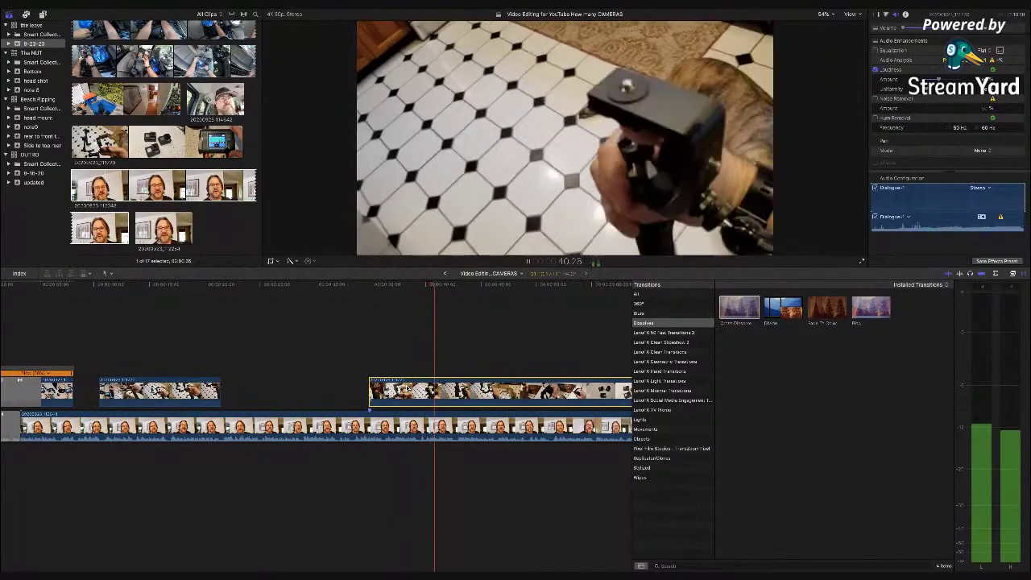
{"action": "key", "text": "space"}
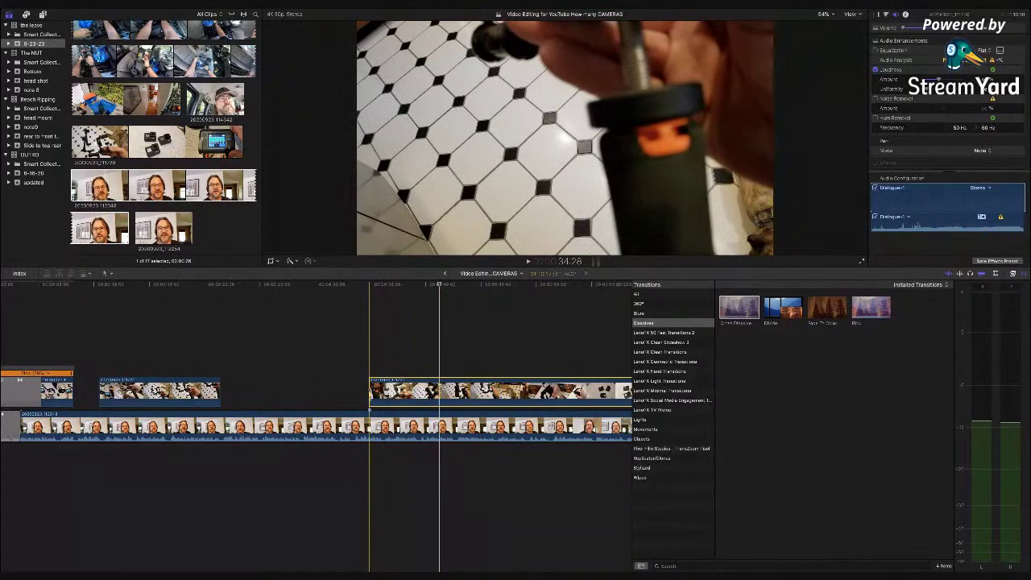
{"action": "left_click_drag", "start_coordinate": [370, 390], "coordinate": [351, 390]}
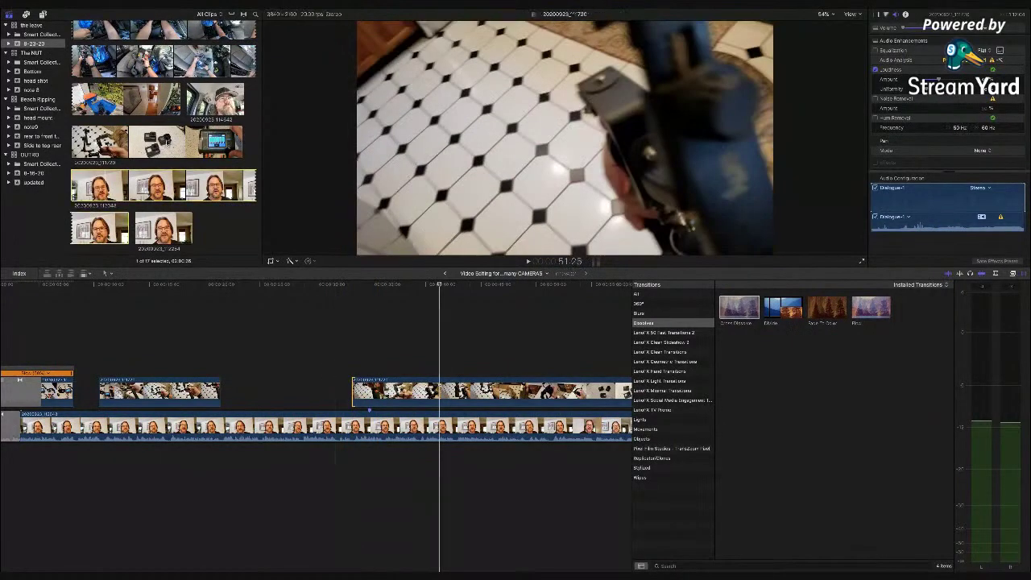
Place a roughly 5-second range of the gear footage from the browser over the marker, shifting the long gear clip later to make room
{"action": "scroll", "coordinate": [171, 129], "scroll_direction": "up", "scroll_amount": 5}
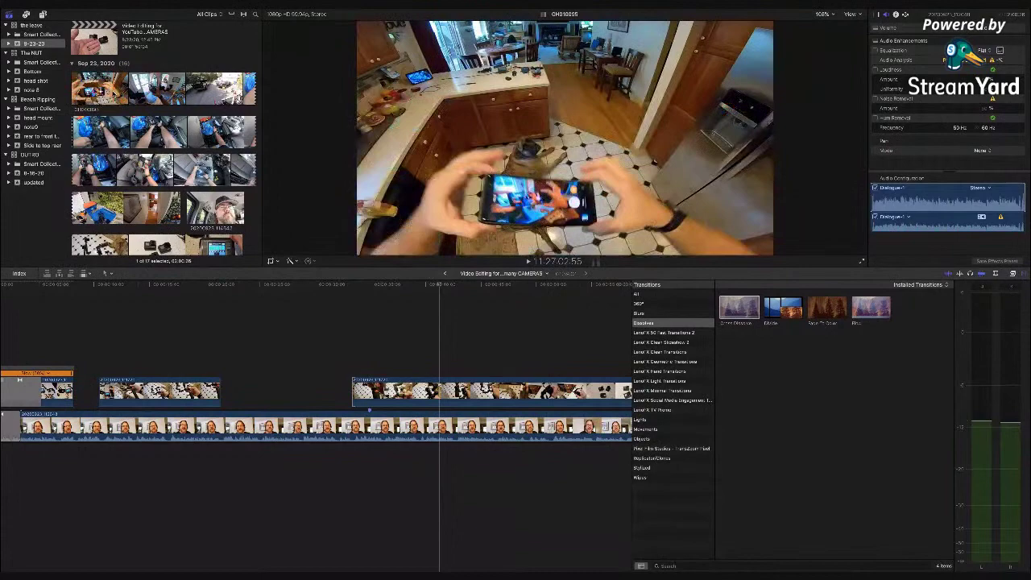
{"action": "scroll", "coordinate": [200, 153], "scroll_direction": "down", "scroll_amount": 3}
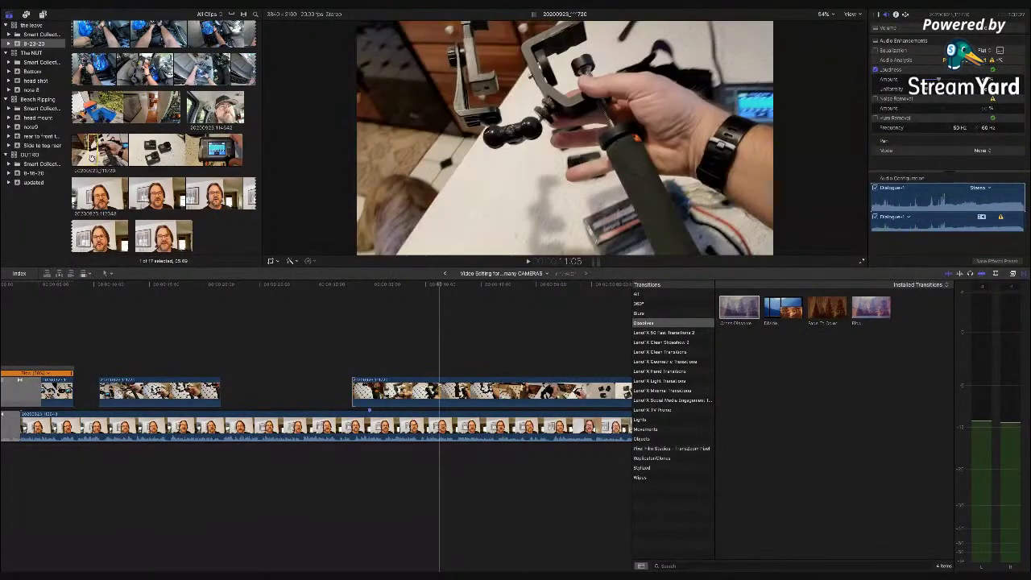
{"action": "left_click_drag", "start_coordinate": [95, 149], "coordinate": [287, 395]}
{"action": "left_click", "coordinate": [369, 383]}
{"action": "left_click_drag", "start_coordinate": [369, 382], "coordinate": [434, 383]}
{"action": "left_click_drag", "start_coordinate": [337, 381], "coordinate": [394, 381]}
Preview the newly placed gear piece with the talking-head clip and lower the piece's audio volume all the way
{"action": "left_click", "coordinate": [286, 377]}
{"action": "key", "text": "space"}
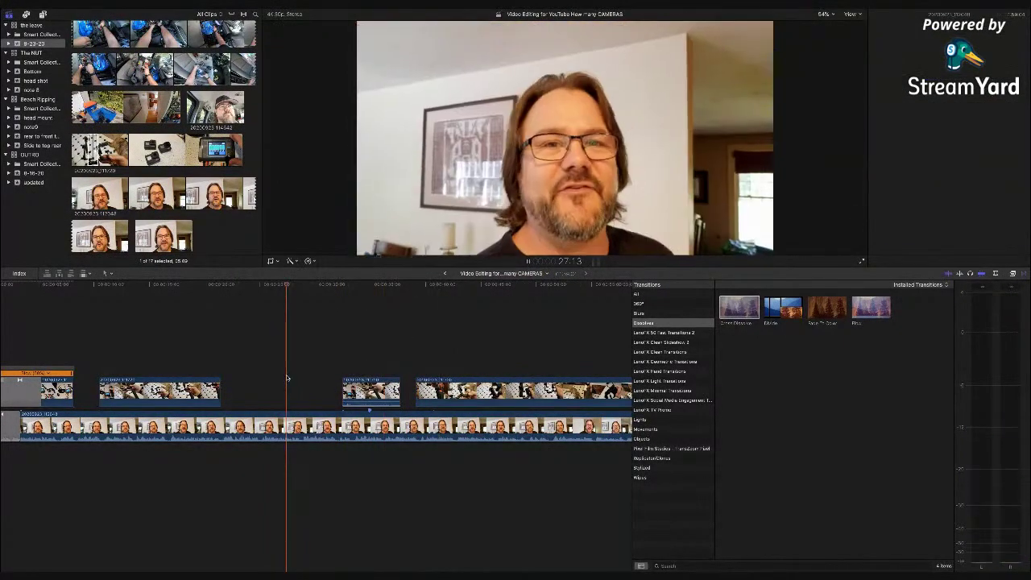
{"action": "key", "text": "super+4"}
{"action": "scroll", "coordinate": [286, 375], "scroll_direction": "right", "scroll_amount": 5}
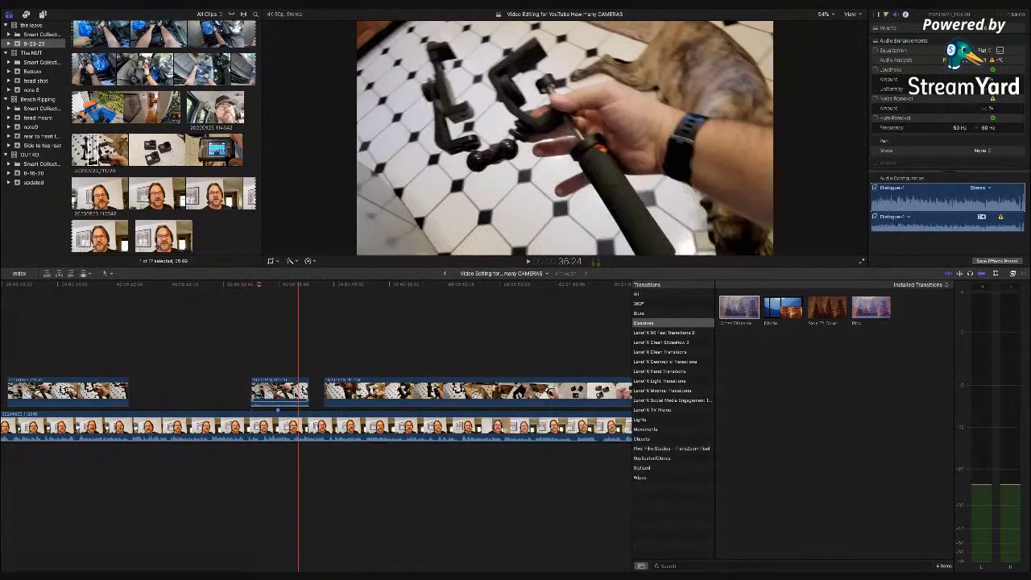
{"action": "left_click_drag", "start_coordinate": [293, 403], "coordinate": [292, 410]}
Play through the newly placed gear piece, trim about half a second off its end, and replay the cut
{"action": "left_click", "coordinate": [231, 390]}
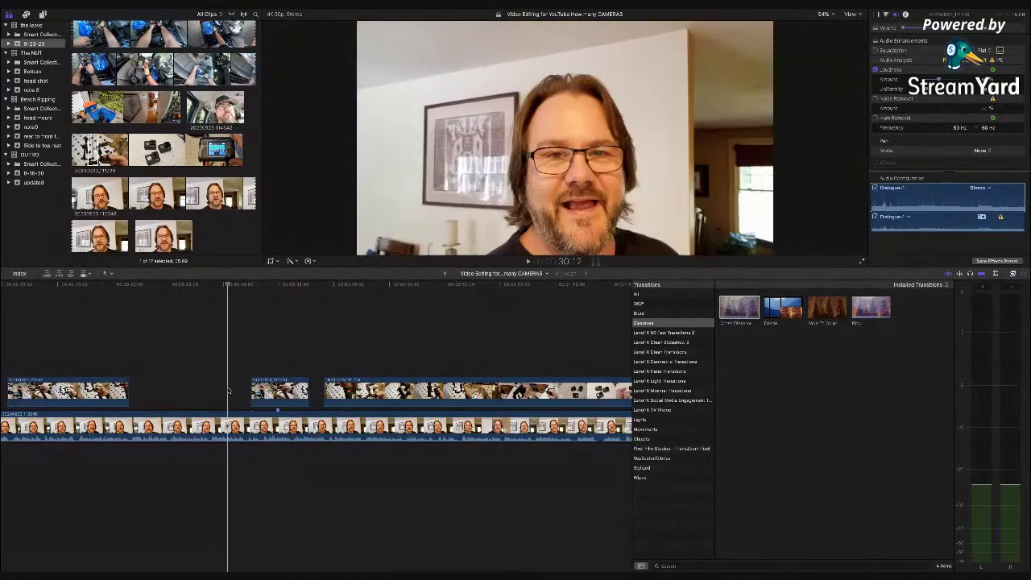
{"action": "key", "text": "space"}
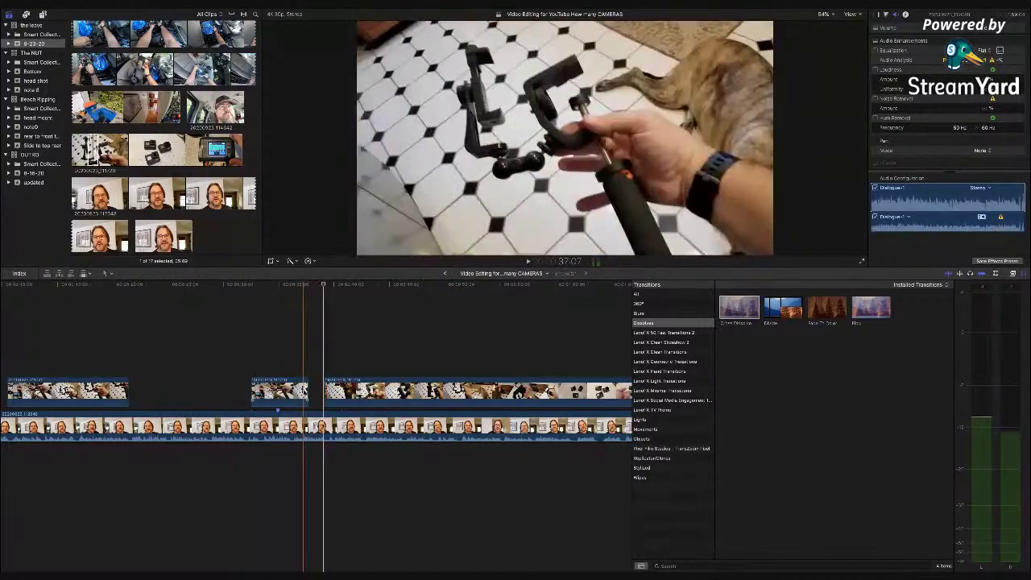
{"action": "left_click_drag", "start_coordinate": [307, 391], "coordinate": [302, 390]}
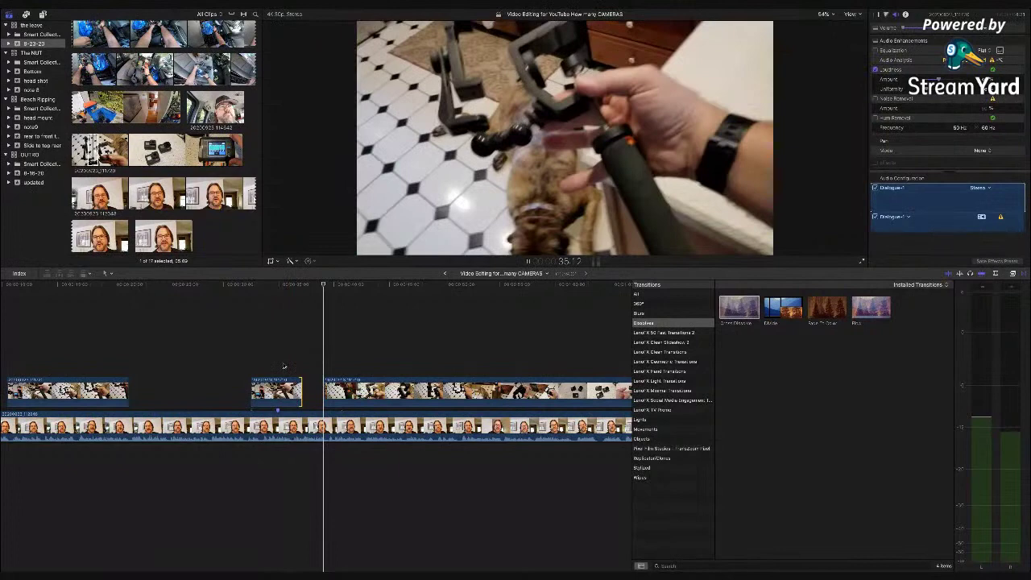
{"action": "key", "text": "space"}
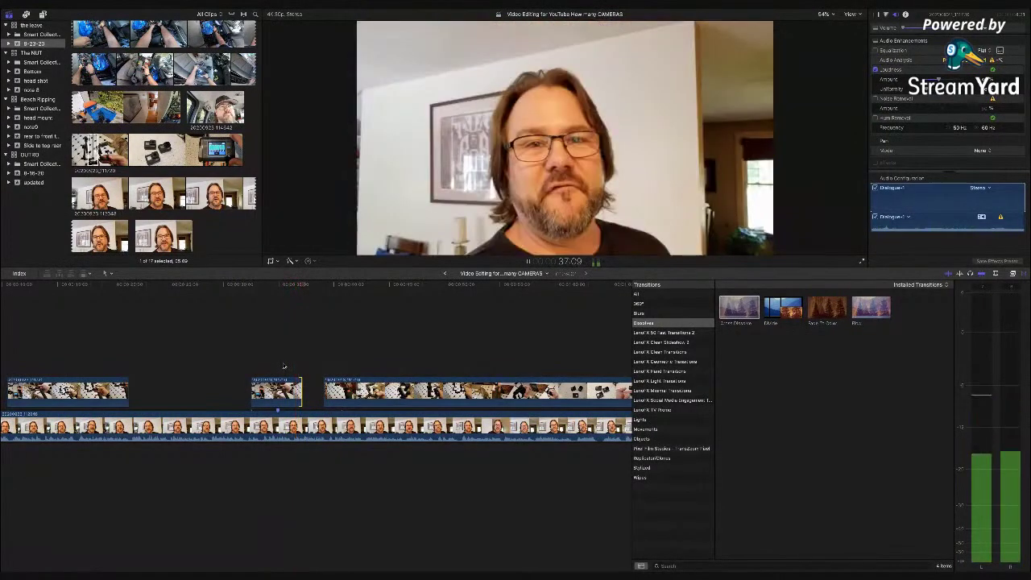
Move the long gear clip later to start at about 42.5 seconds and play it back
{"action": "left_click_drag", "start_coordinate": [326, 379], "coordinate": [389, 381]}
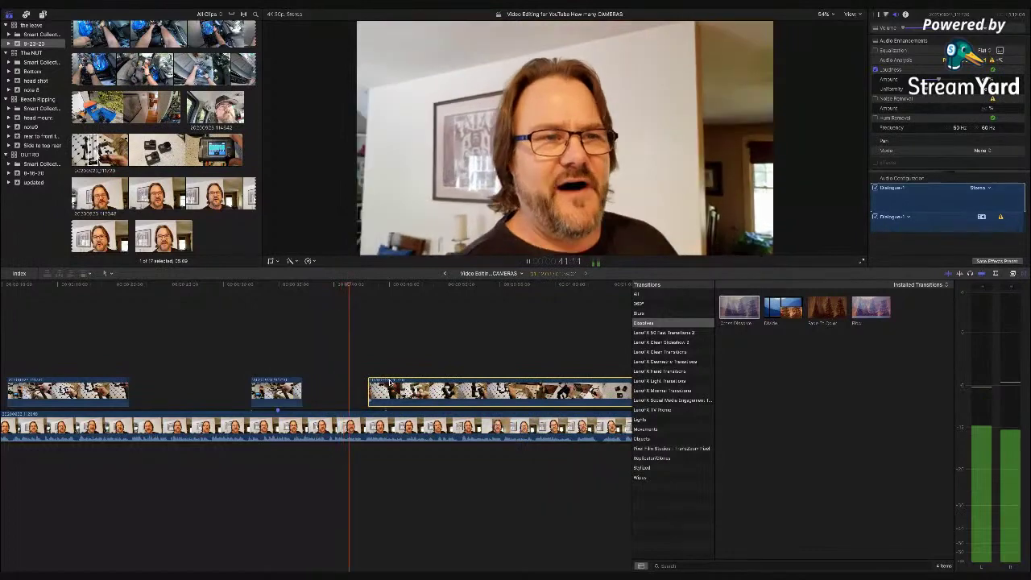
{"action": "key", "text": "space"}
{"action": "left_click_drag", "start_coordinate": [387, 382], "coordinate": [378, 381]}
{"action": "key", "text": "space"}
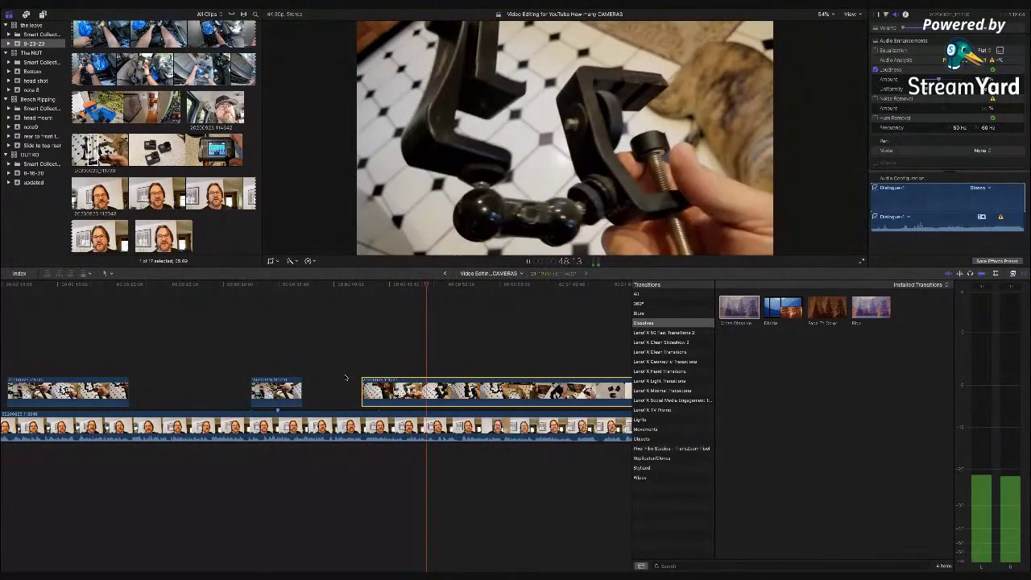
Split the long gear clip at about 49 seconds and disable the piece after the cut
{"action": "key", "text": "space"}
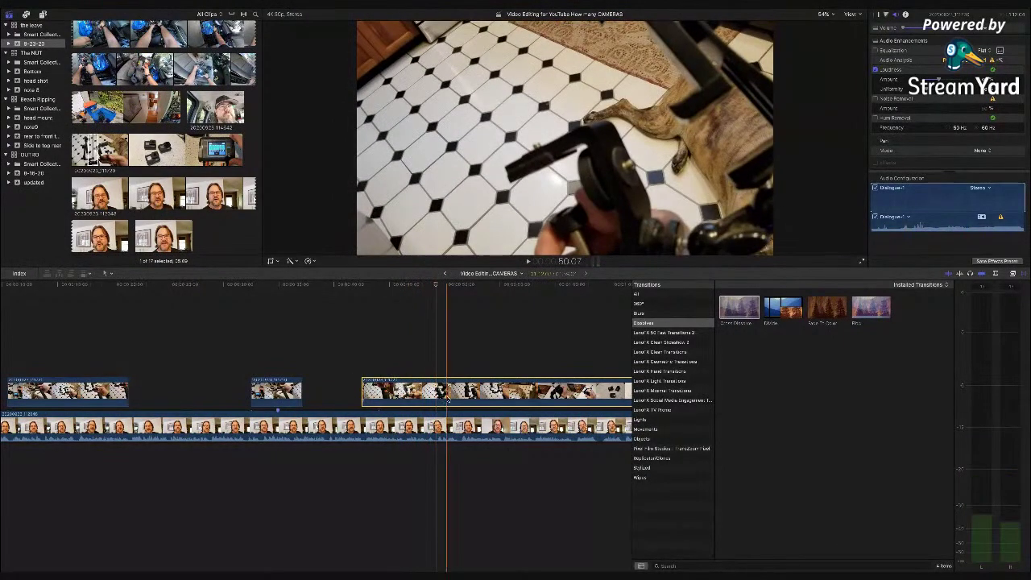
{"action": "key", "text": "super+b"}
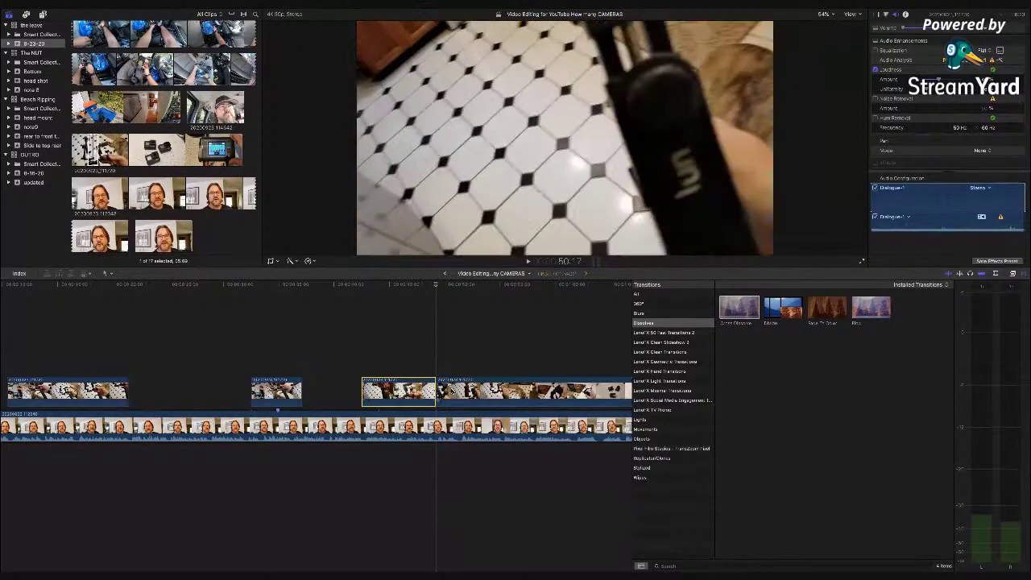
{"action": "left_click", "coordinate": [452, 391]}
{"action": "key", "text": "v"}
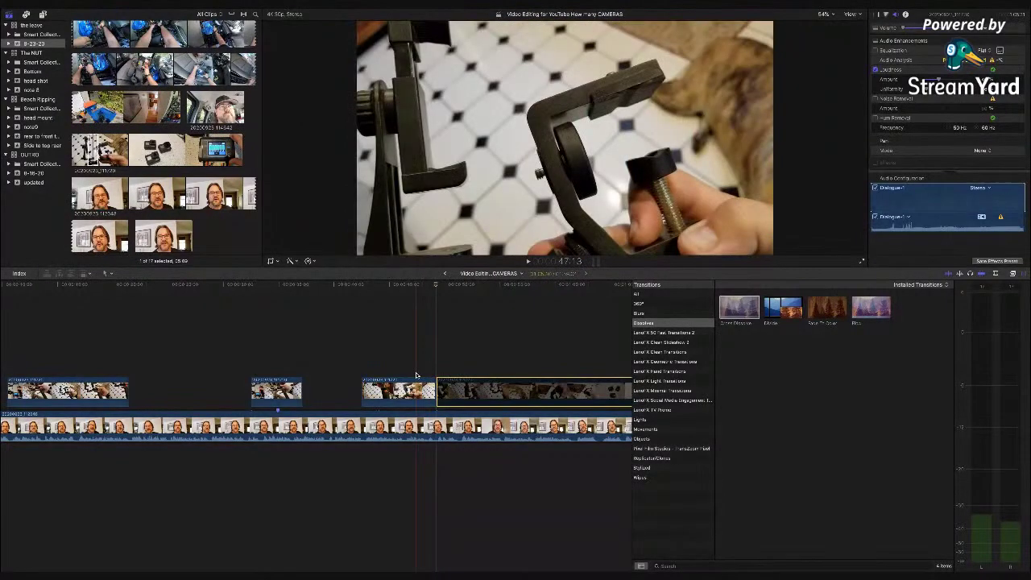
Play past the end of the enabled gear piece and split the talking-head clip at about 51.5 seconds
{"action": "key", "text": "space"}
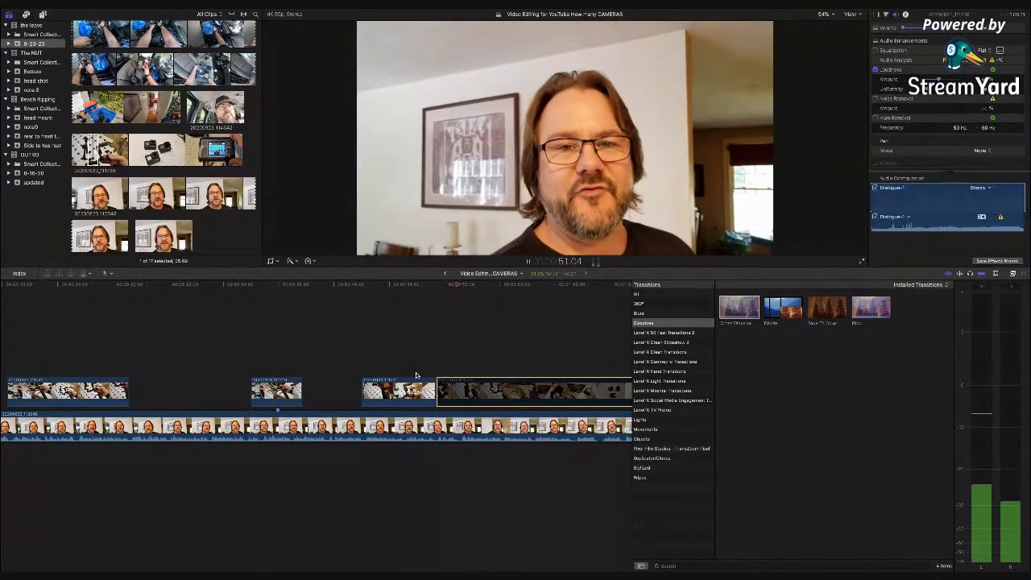
{"action": "scroll", "coordinate": [417, 376], "scroll_direction": "right", "scroll_amount": 3}
{"action": "key", "text": "space"}
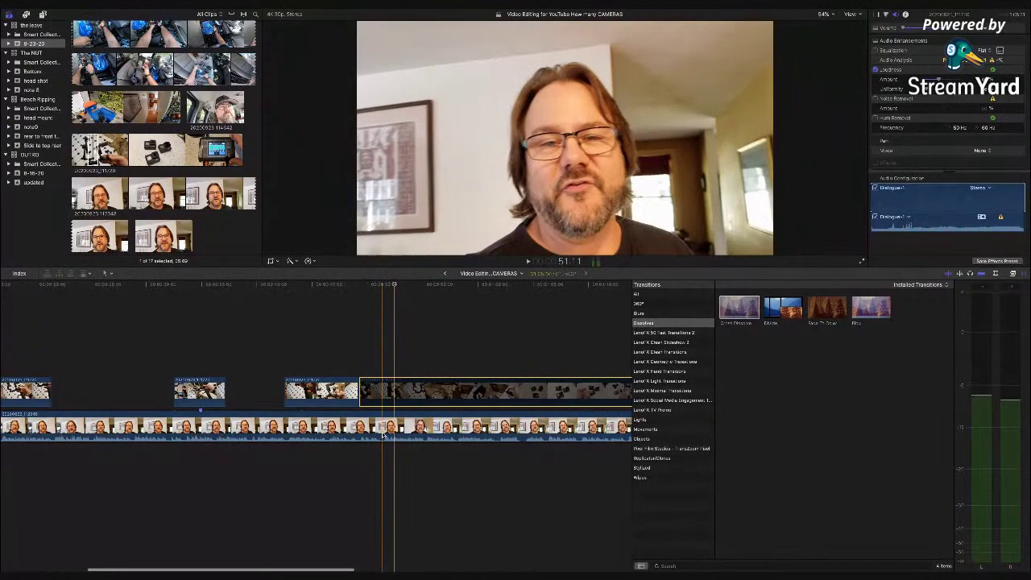
{"action": "left_click", "coordinate": [386, 424]}
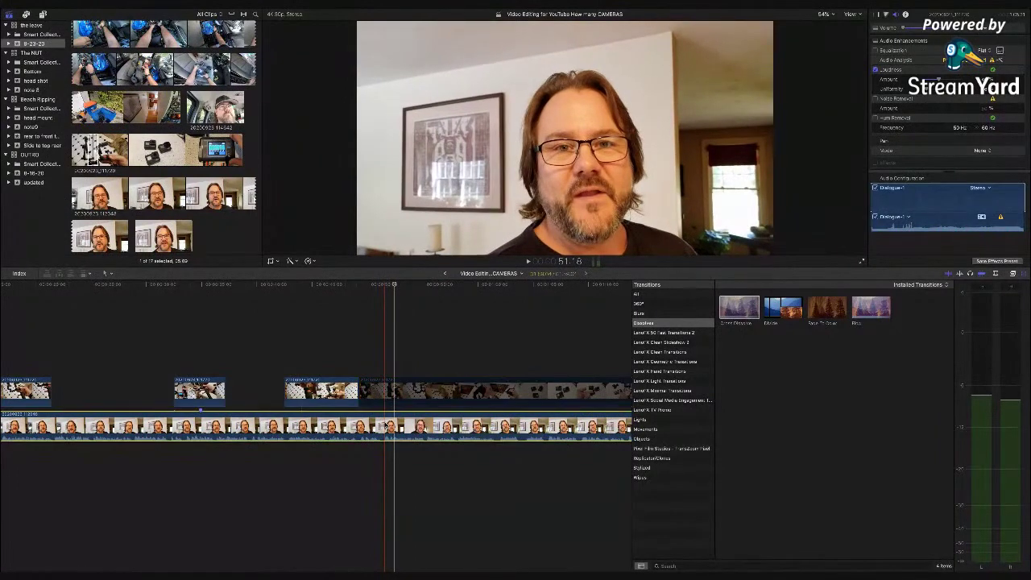
{"action": "key", "text": "super+b"}
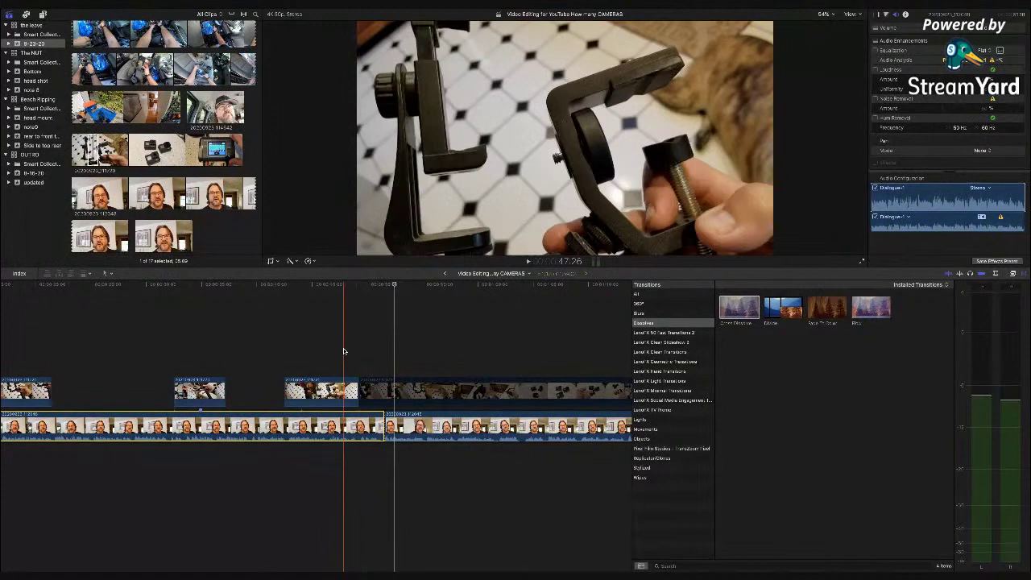
Replay the section and split the talking-head clip again at about 49 seconds, where the enabled gear piece ends
{"action": "key", "text": "space"}
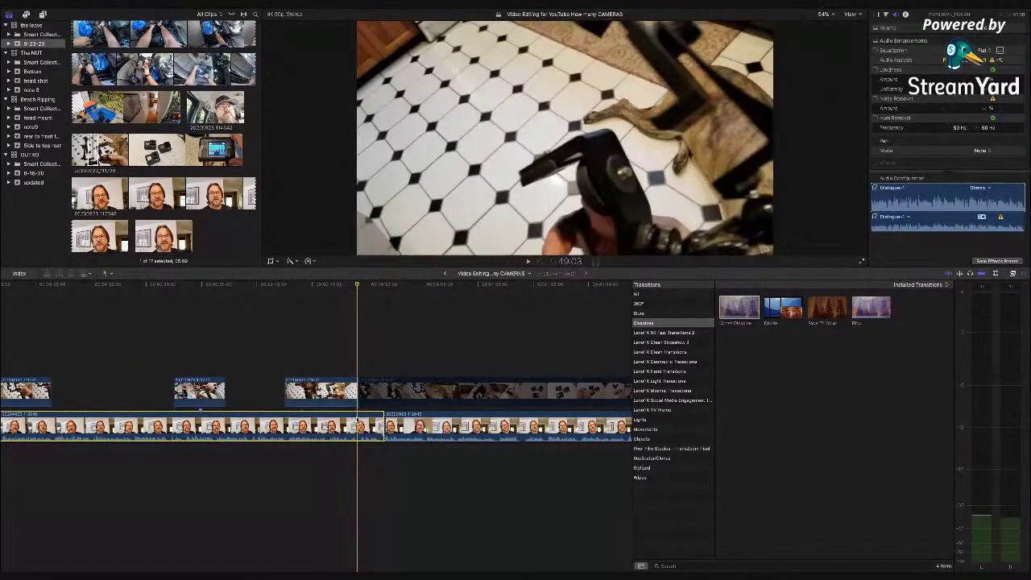
{"action": "key", "text": "super+="}
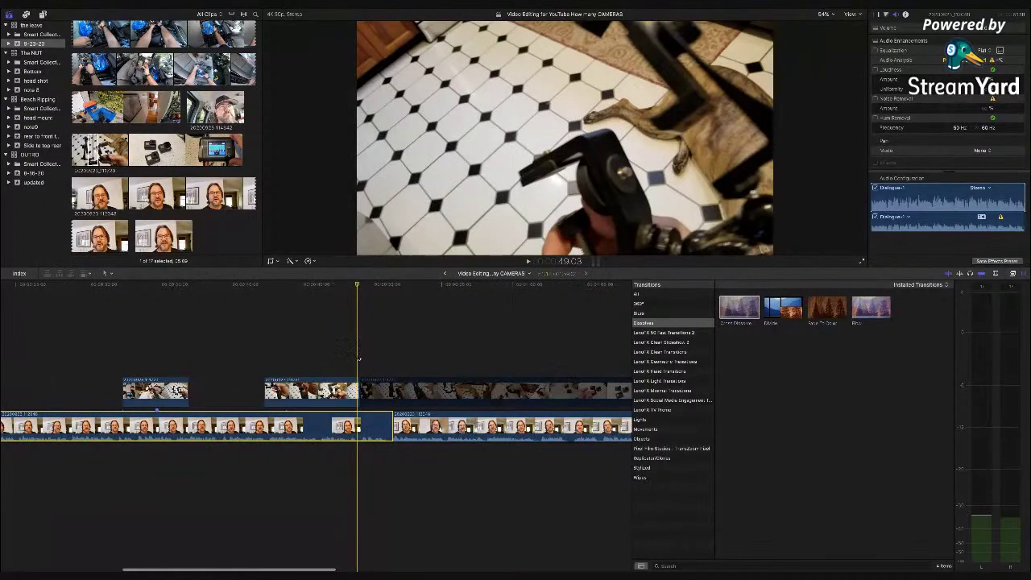
{"action": "left_click", "coordinate": [338, 362]}
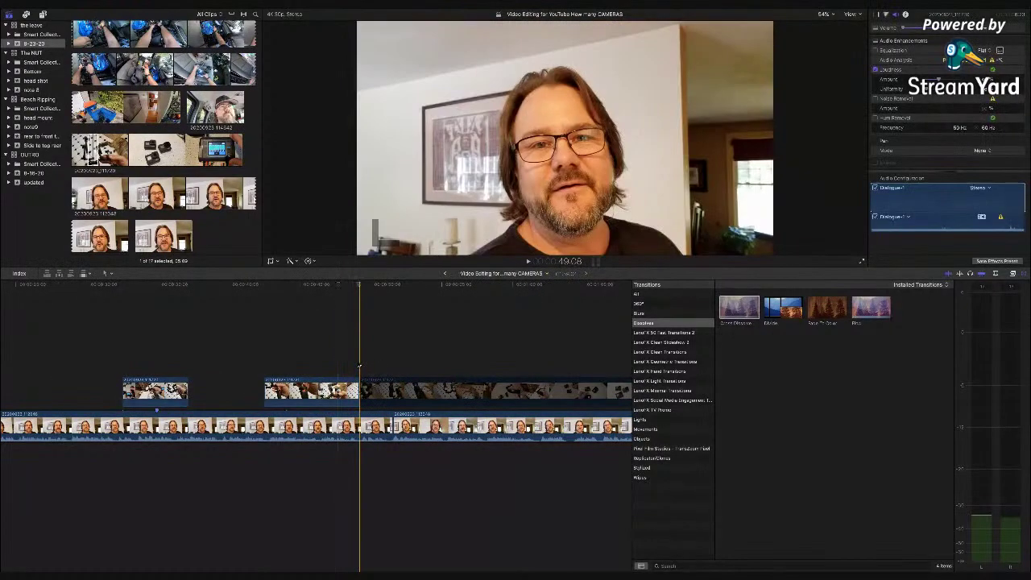
{"action": "left_click", "coordinate": [359, 423]}
{"action": "key", "text": "super+b"}
{"action": "left_click", "coordinate": [374, 424]}
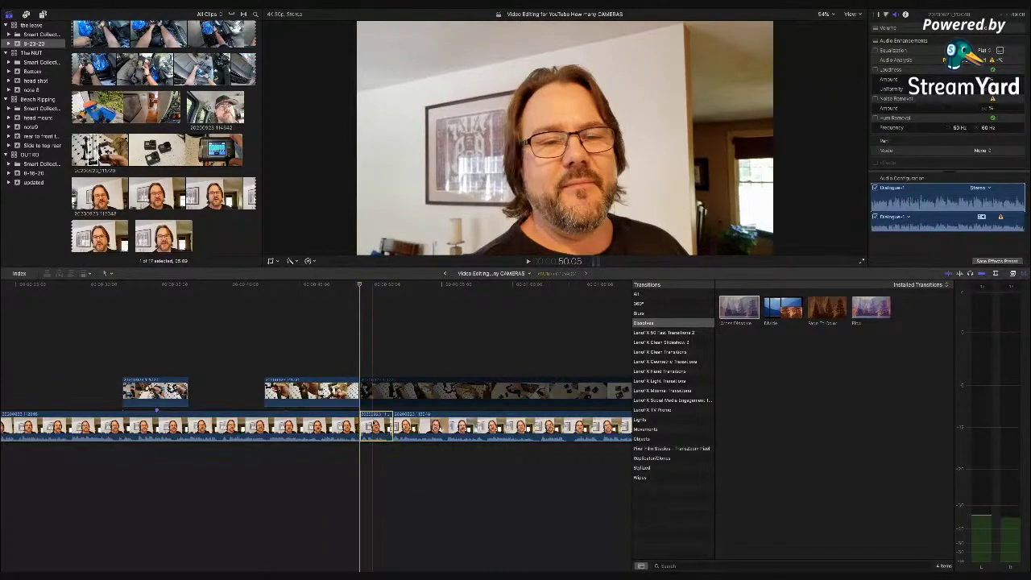
Move the disabled gear piece off the short talking-head piece and delete that short piece, closing the gap
{"action": "left_click_drag", "start_coordinate": [364, 422], "coordinate": [419, 394]}
{"action": "left_click", "coordinate": [377, 424]}
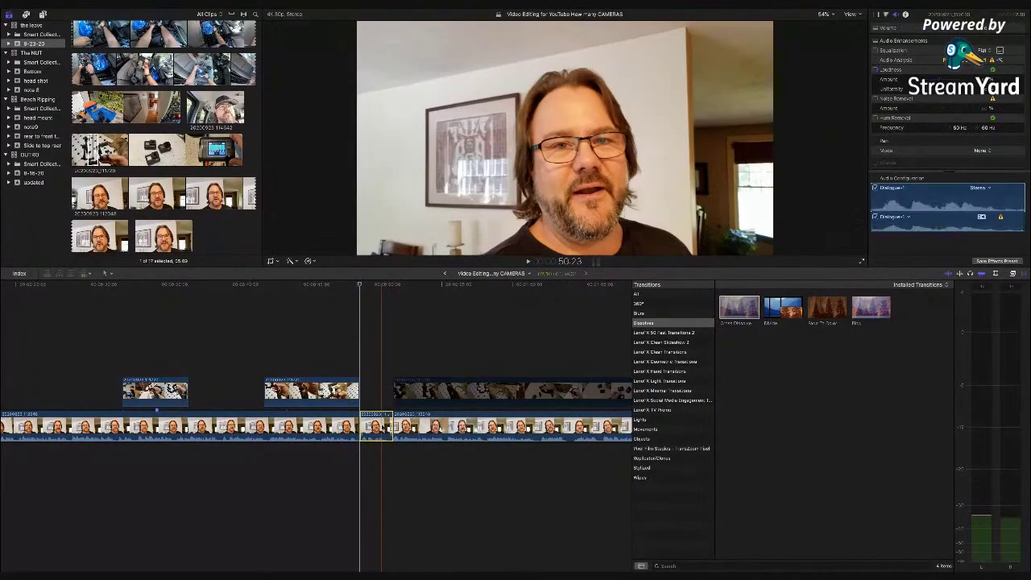
{"action": "key", "text": "BackSpace"}
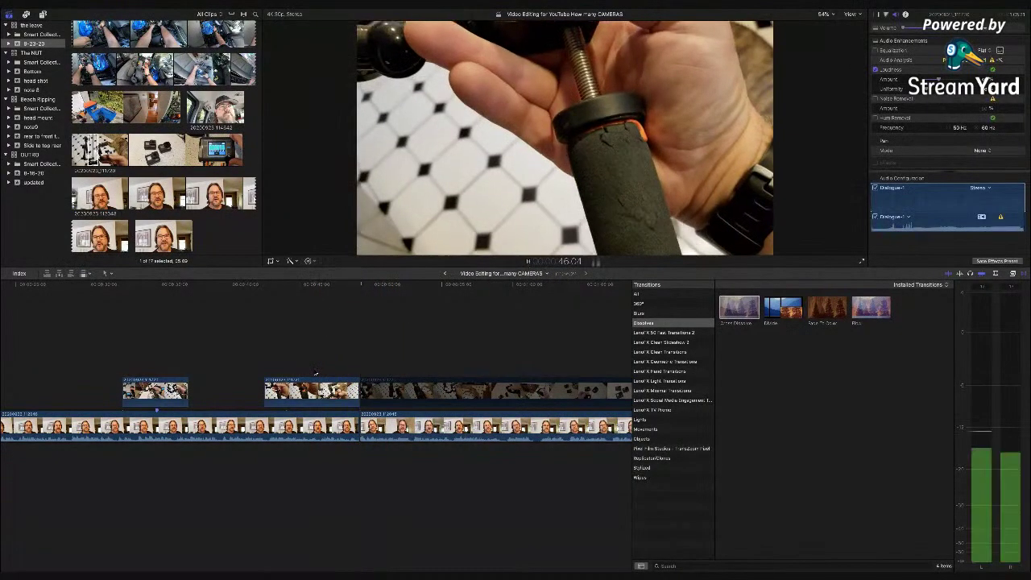
Play across the joined talking-head cut and stop at about 51 seconds
{"action": "scroll", "coordinate": [315, 373], "scroll_direction": "right", "scroll_amount": 3}
{"action": "scroll", "coordinate": [315, 373], "scroll_direction": "right", "scroll_amount": 2}
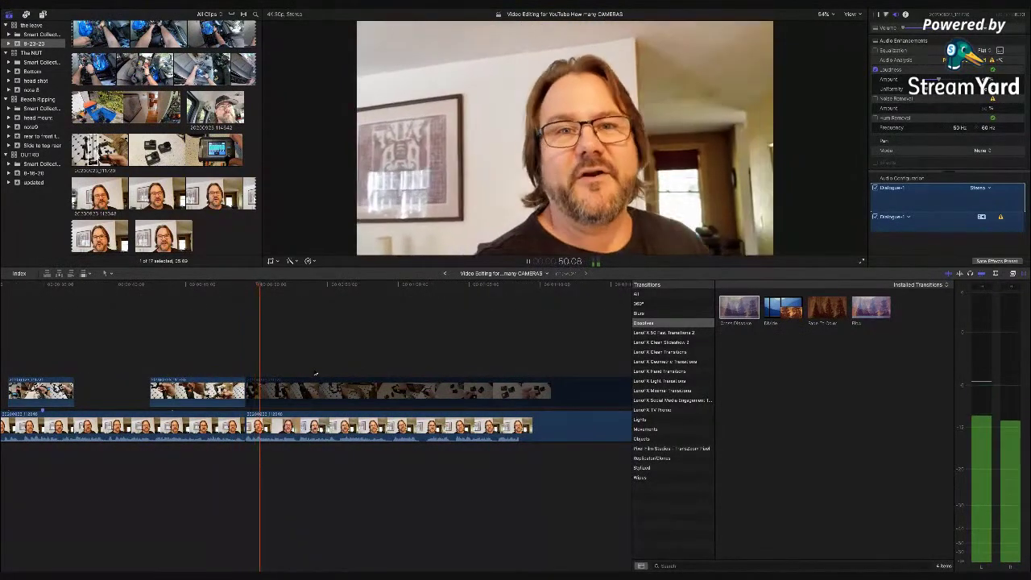
{"action": "key", "text": "space"}
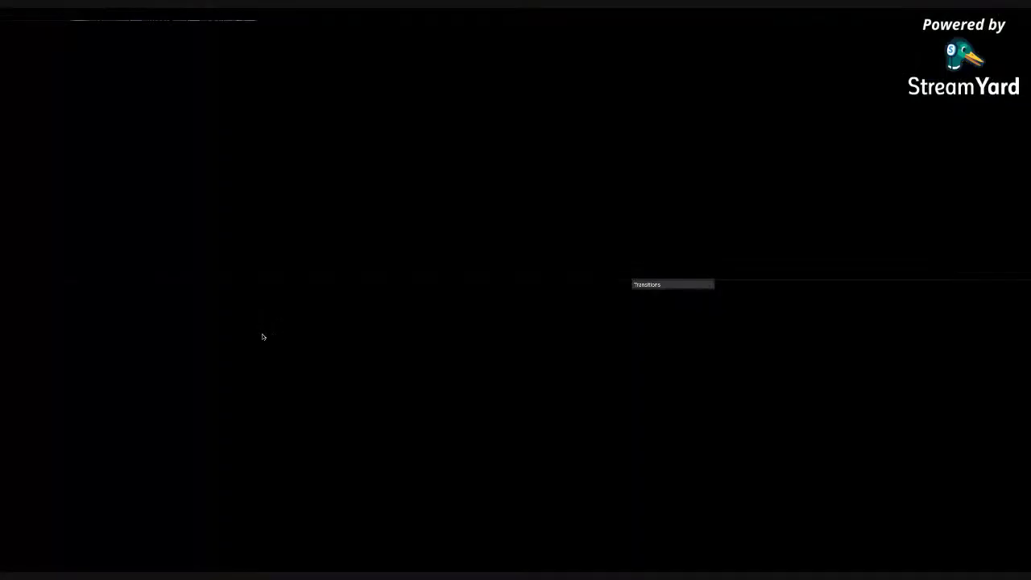
{"action": "left_click", "coordinate": [263, 338]}
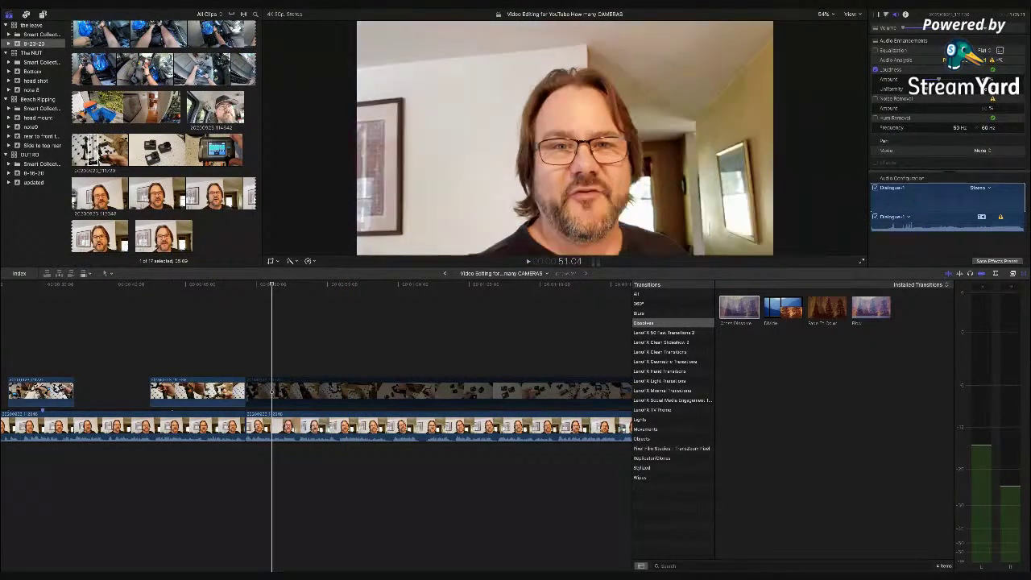
{"action": "key", "text": "super+Tab"}
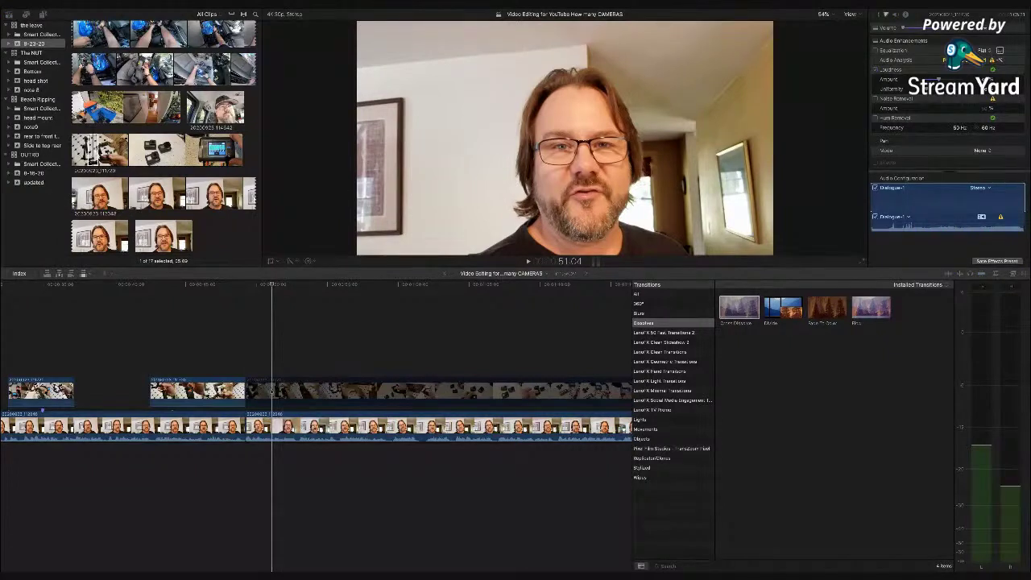
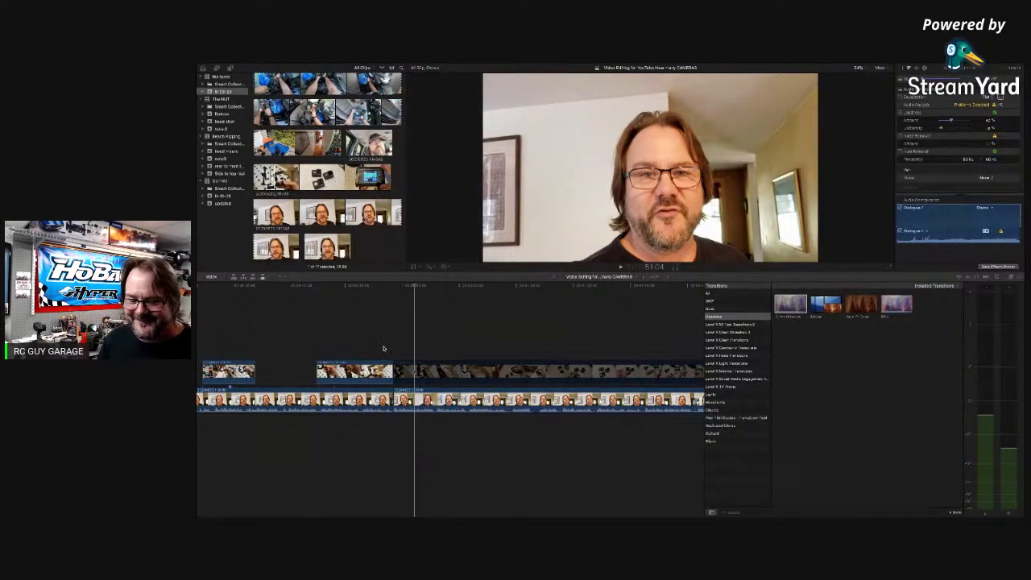
Replay the cut at about 49 seconds and delete the disabled gear piece following it
{"action": "left_click", "coordinate": [378, 347]}
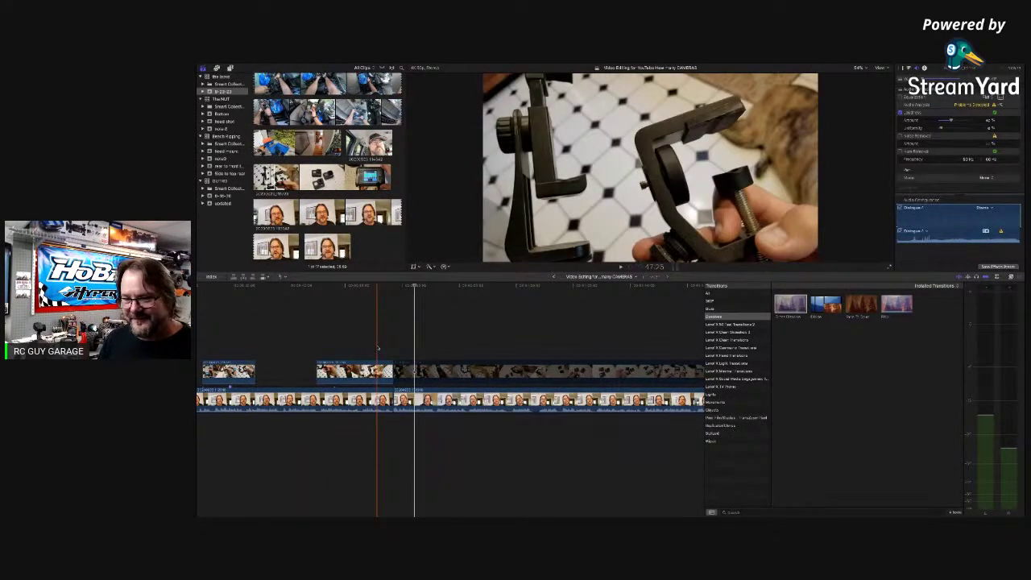
{"action": "key", "text": "space"}
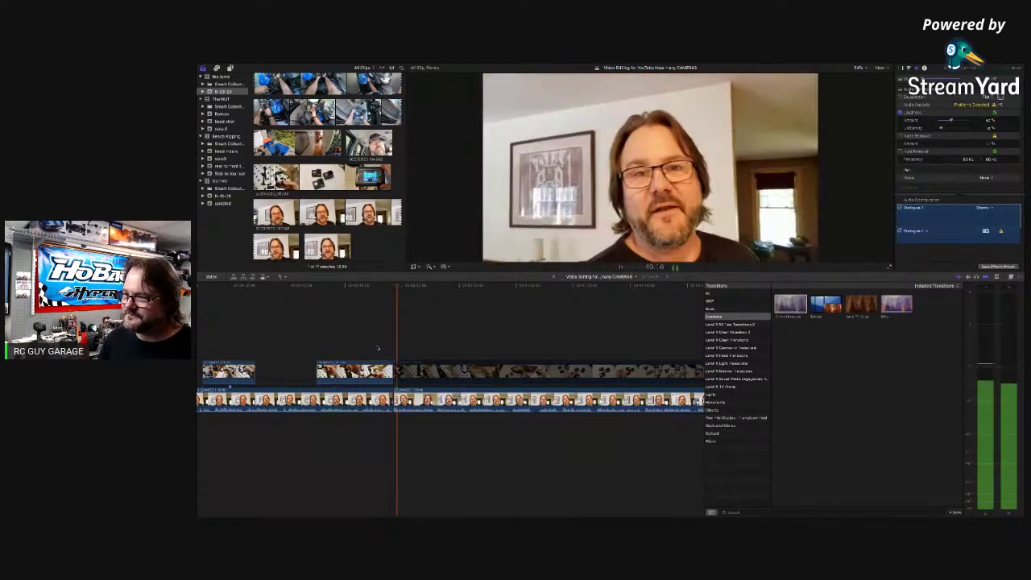
{"action": "key", "text": "space"}
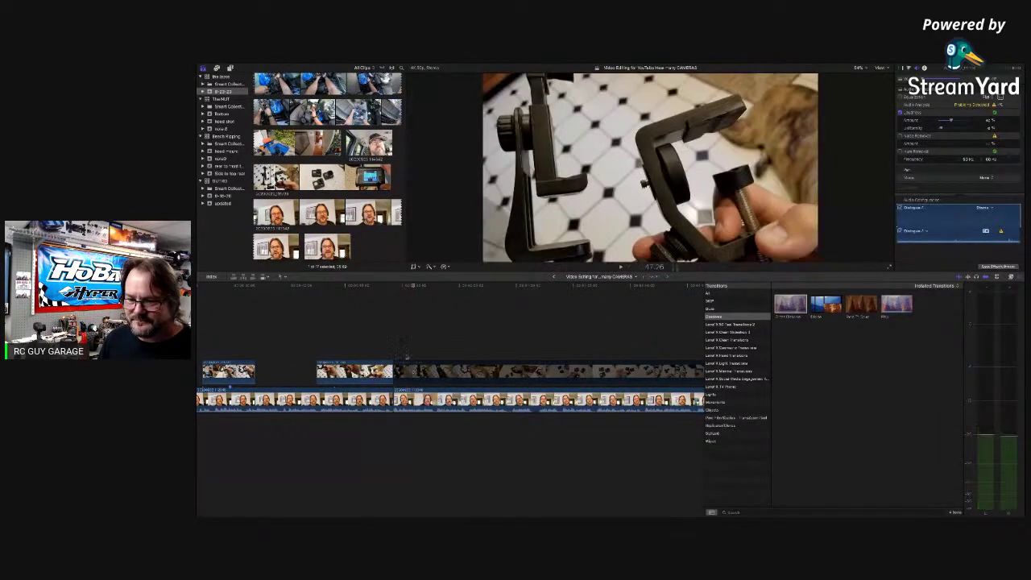
{"action": "left_click_drag", "start_coordinate": [514, 371], "coordinate": [454, 344]}
{"action": "key", "text": "Delete"}
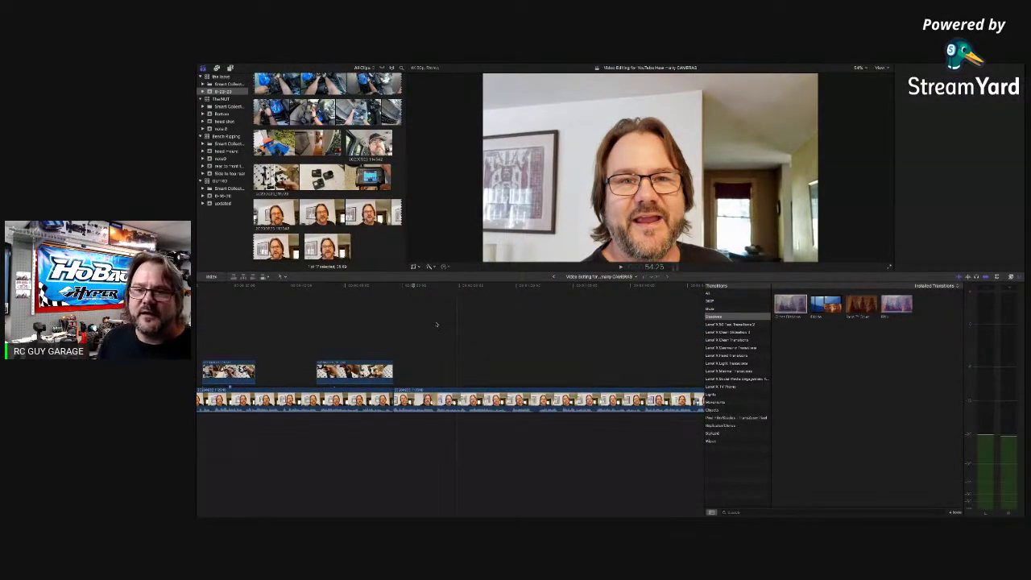
Preview the battery-charger footage and place it above the talking-head clip, starting at about 51 seconds
{"action": "left_click", "coordinate": [323, 178]}
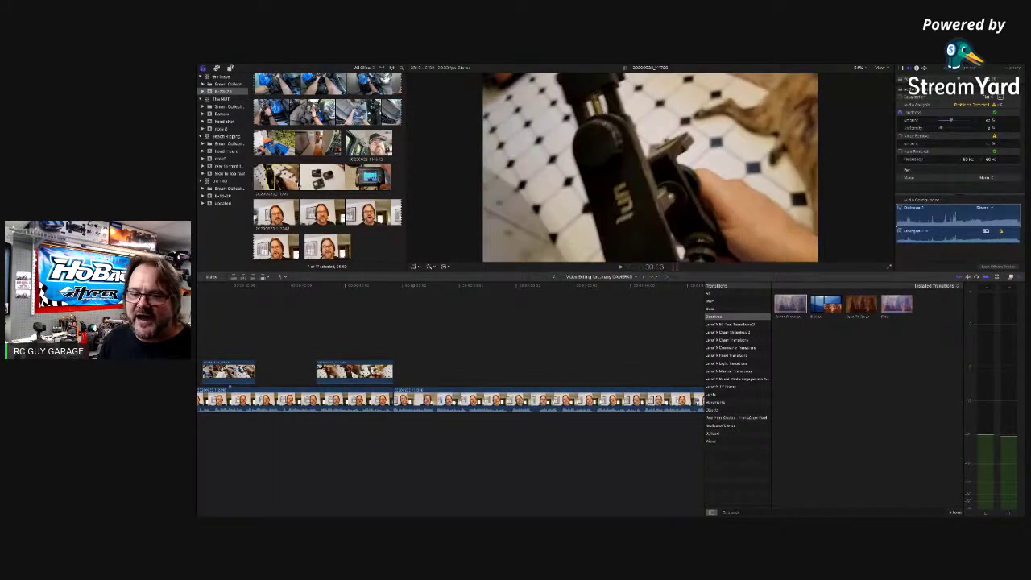
{"action": "left_click", "coordinate": [398, 355]}
{"action": "key", "text": "space"}
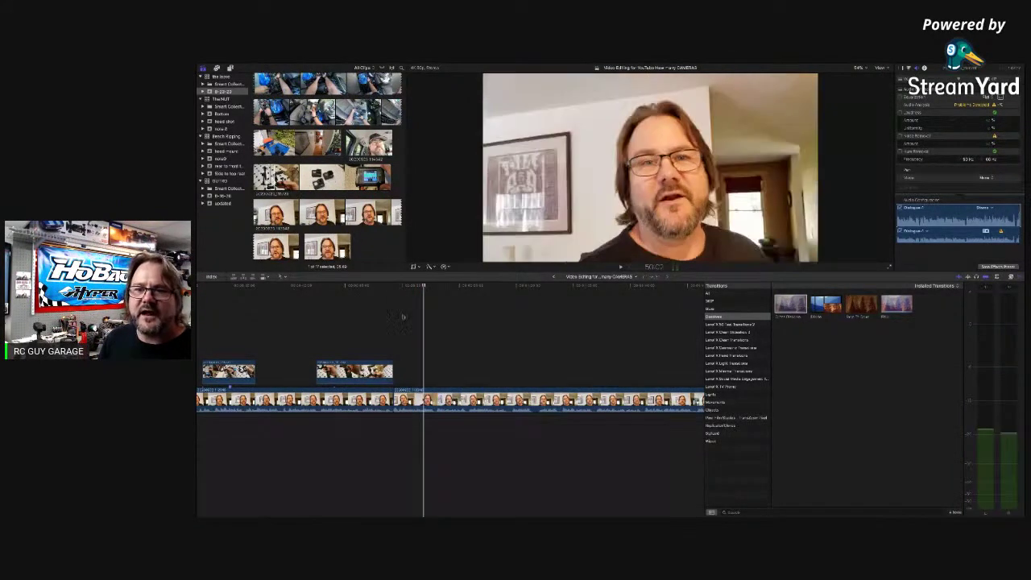
{"action": "left_click", "coordinate": [404, 367]}
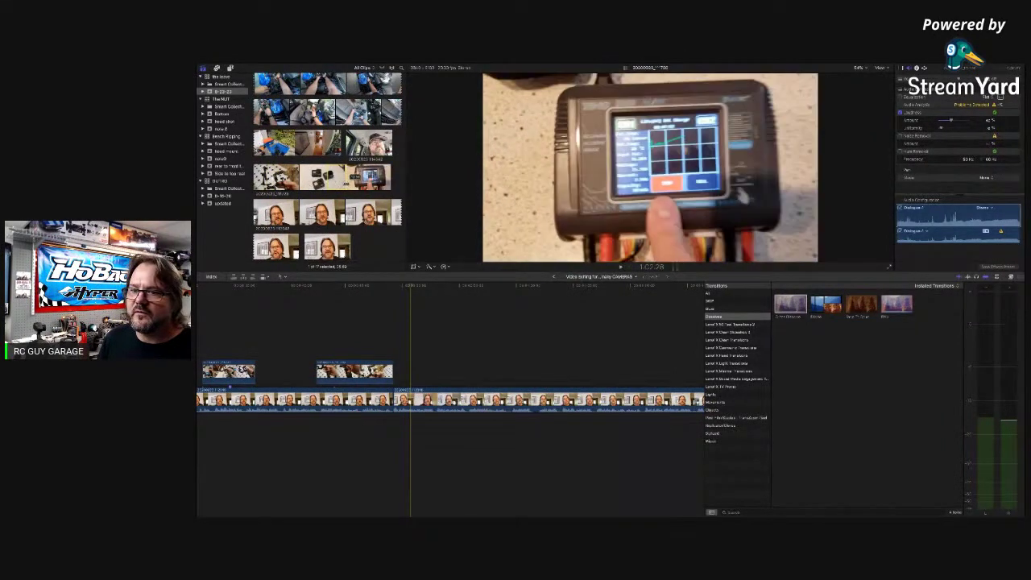
{"action": "left_click_drag", "start_coordinate": [326, 179], "coordinate": [415, 372]}
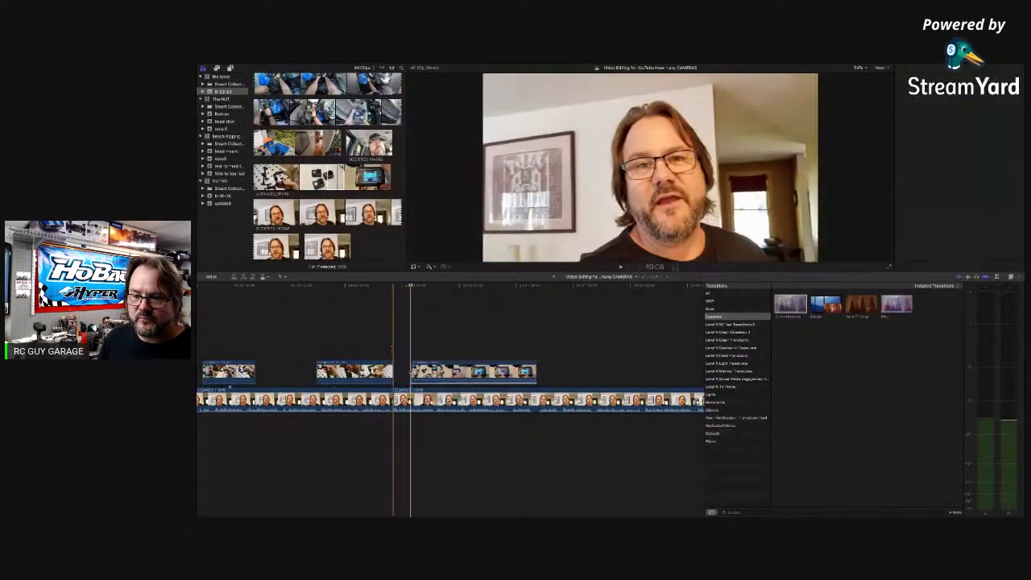
Play through the placed charger clip and extend its end to about 1:10
{"action": "key", "text": "space"}
{"action": "key", "text": "super+4"}
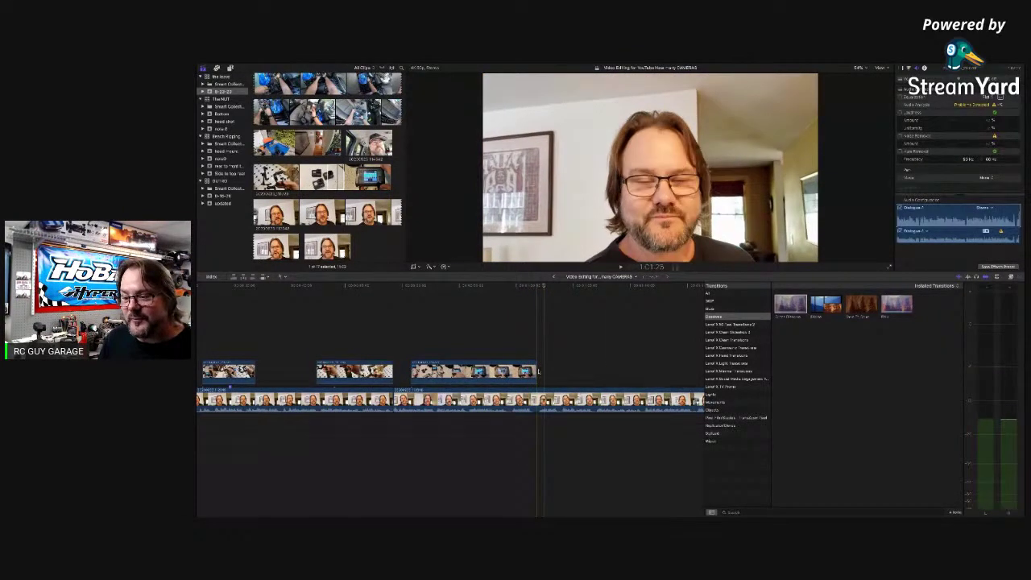
{"action": "left_click", "coordinate": [499, 355]}
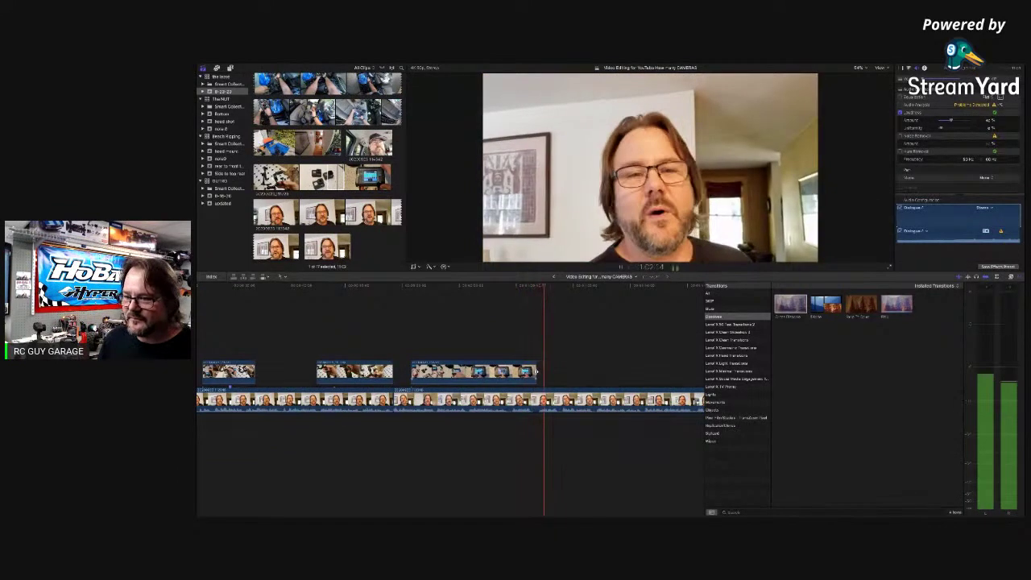
{"action": "left_click_drag", "start_coordinate": [536, 372], "coordinate": [630, 371]}
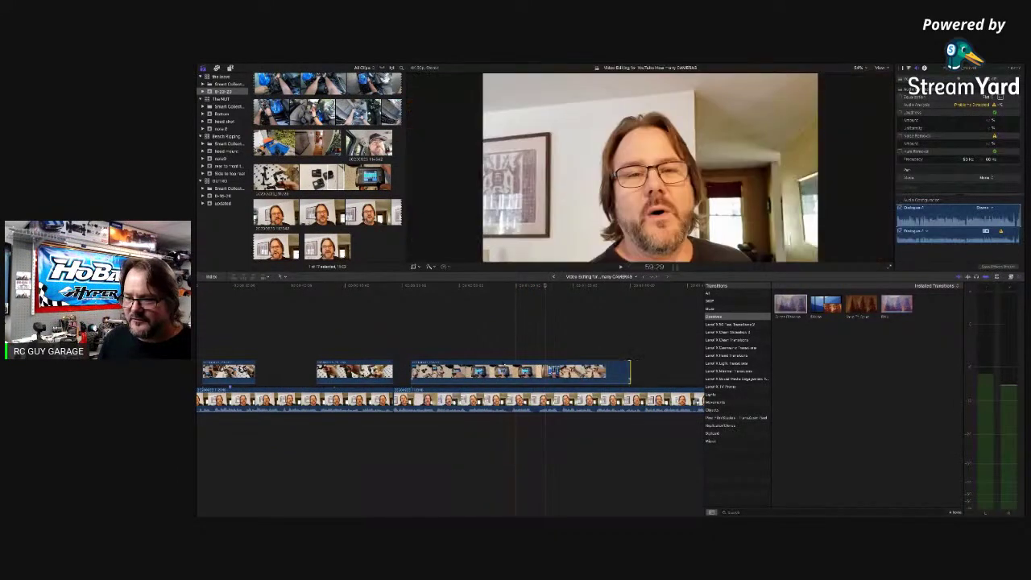
Replay the lead-in to the extended charger clip, select the clip and adjust its audio volume
{"action": "key", "text": "space"}
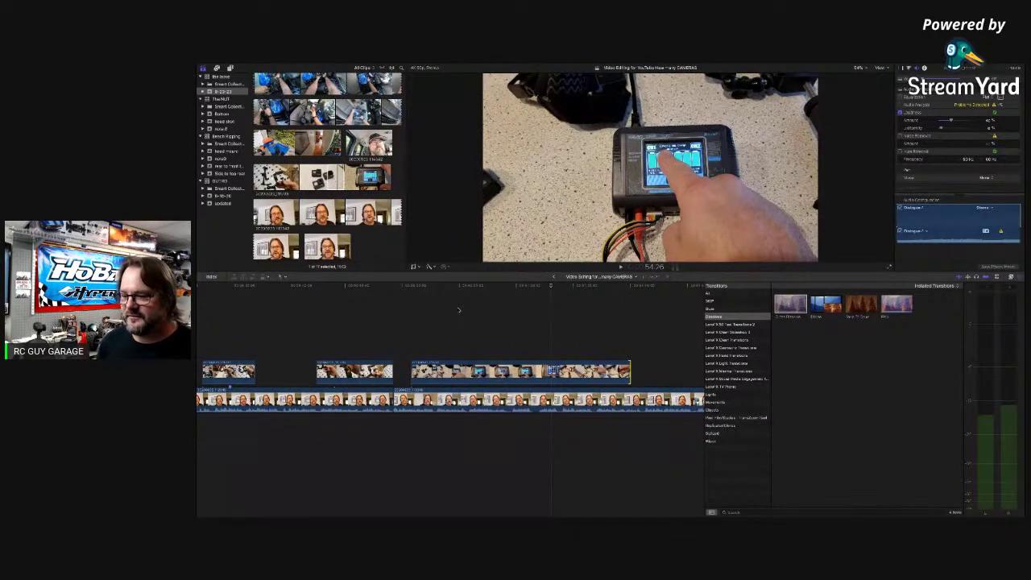
{"action": "left_click", "coordinate": [390, 343]}
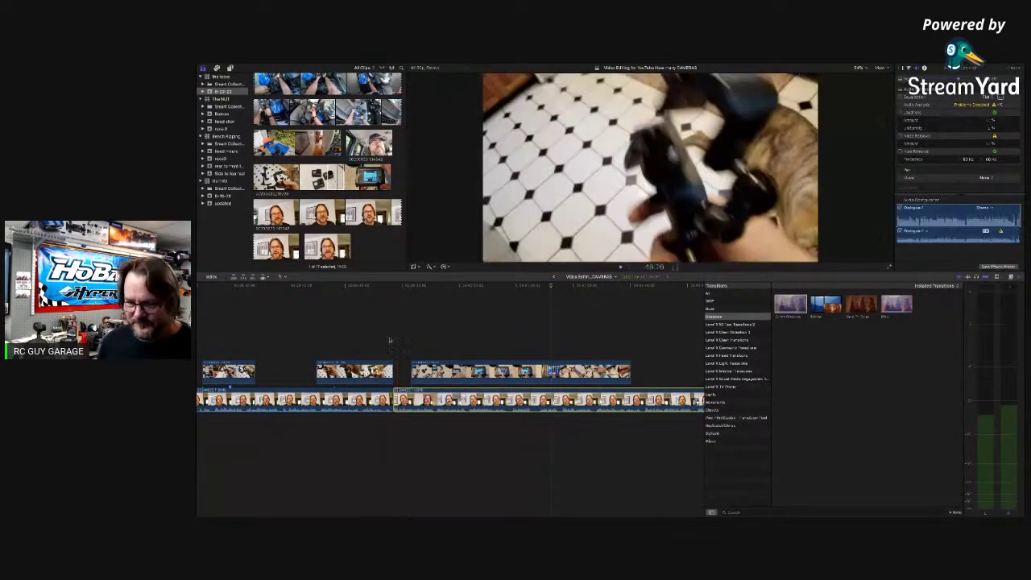
{"action": "key", "text": "space"}
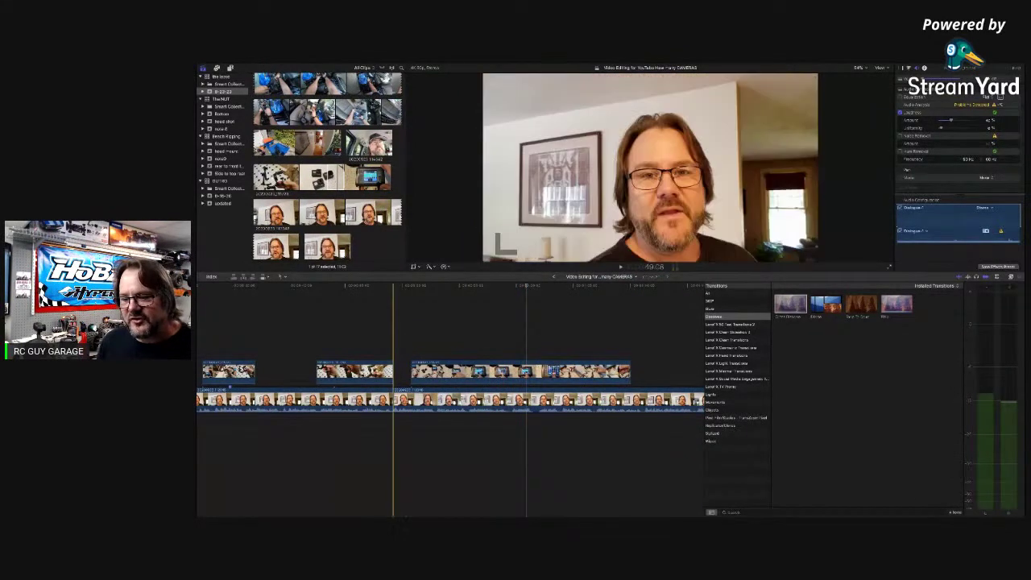
{"action": "left_click", "coordinate": [495, 377]}
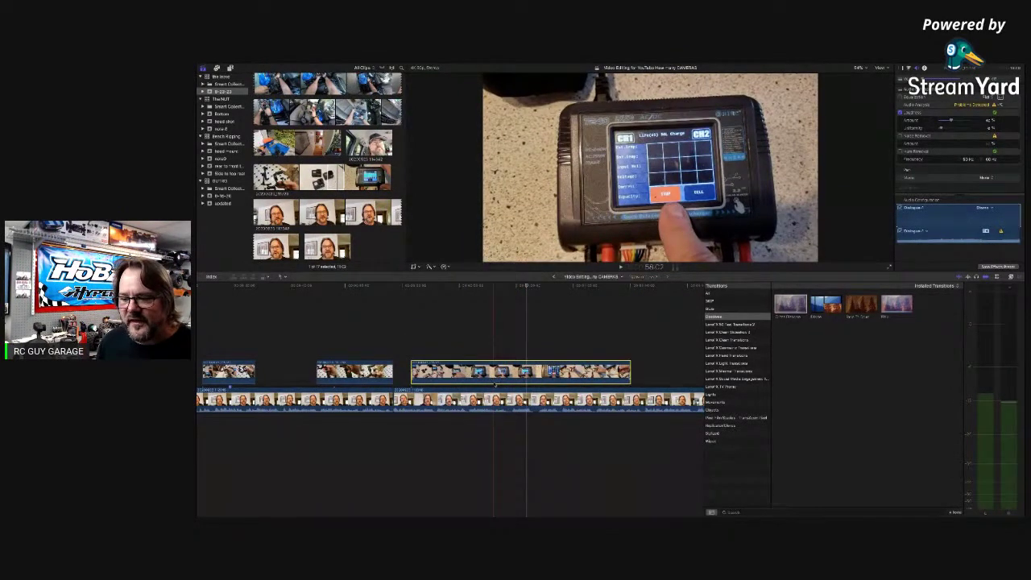
{"action": "left_click_drag", "start_coordinate": [495, 380], "coordinate": [494, 379]}
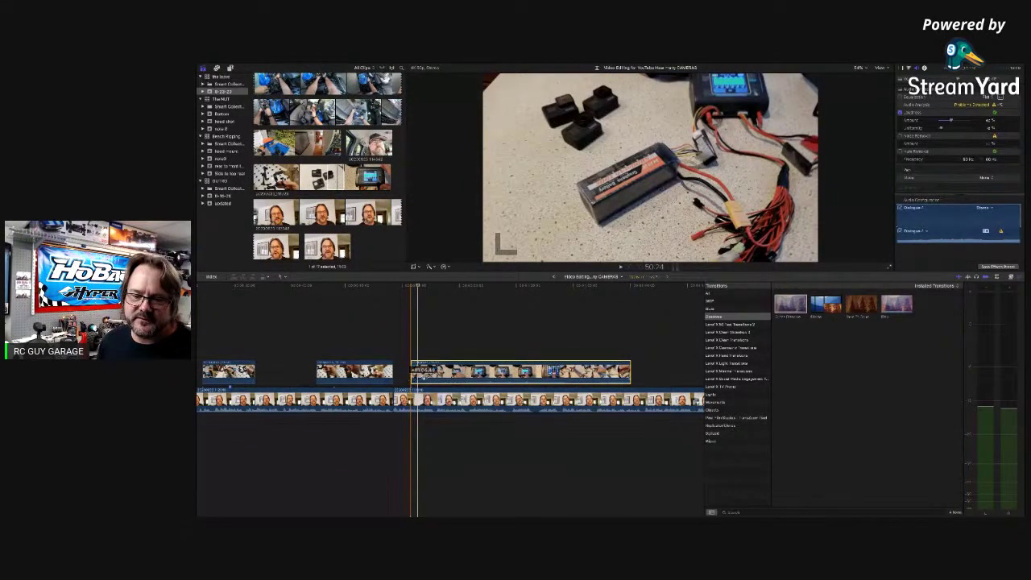
Play through the charger clip with the talking-head clip to check its timing and audio level
{"action": "left_click", "coordinate": [407, 371]}
{"action": "key", "text": "space"}
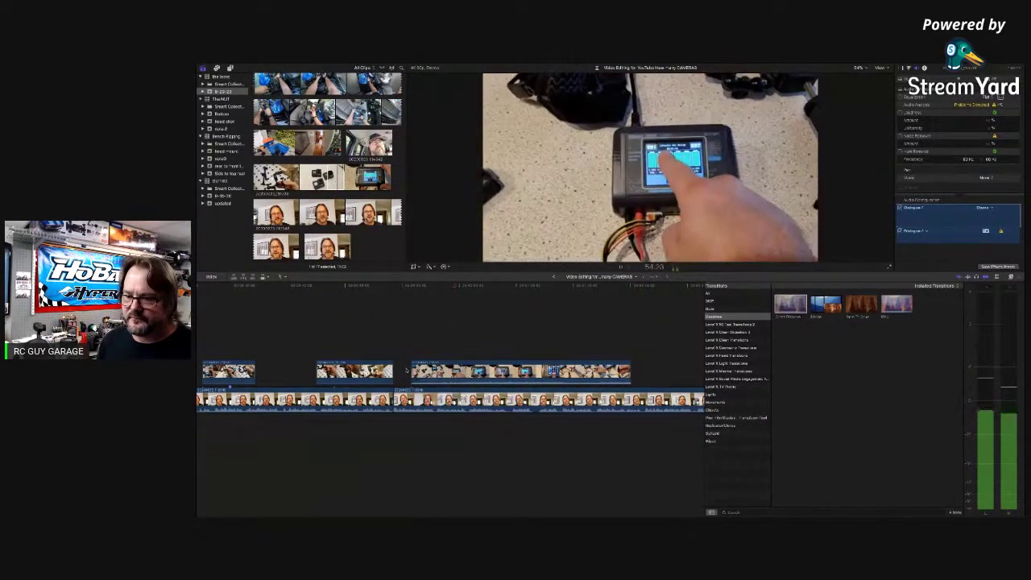
{"action": "key", "text": "space"}
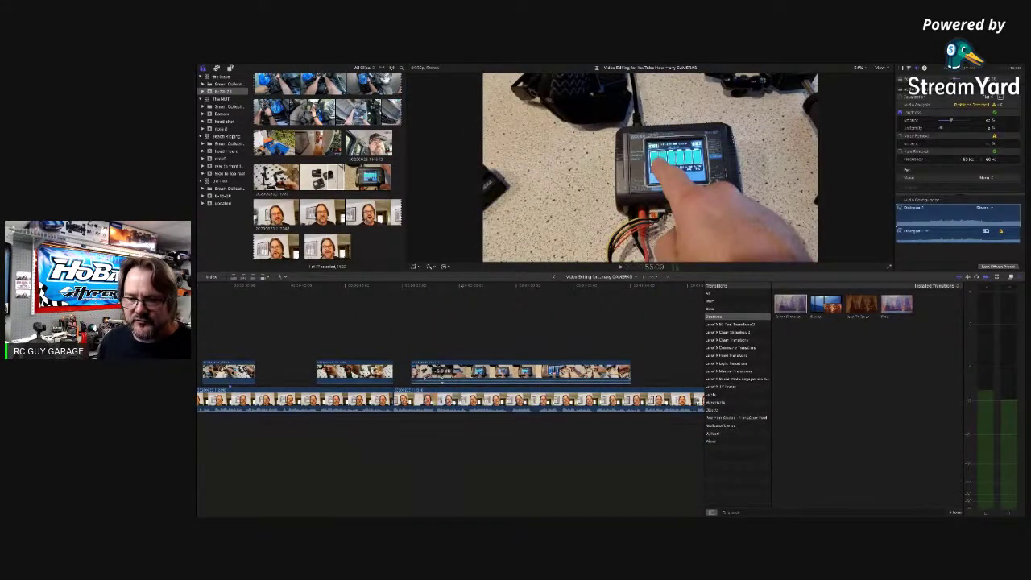
{"action": "key", "text": "space"}
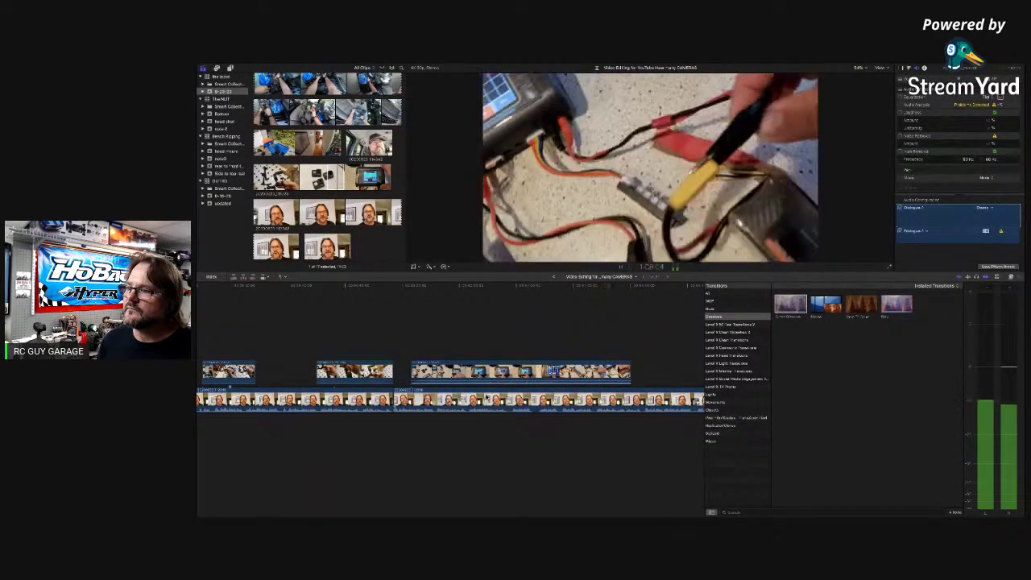
{"action": "key", "text": "space"}
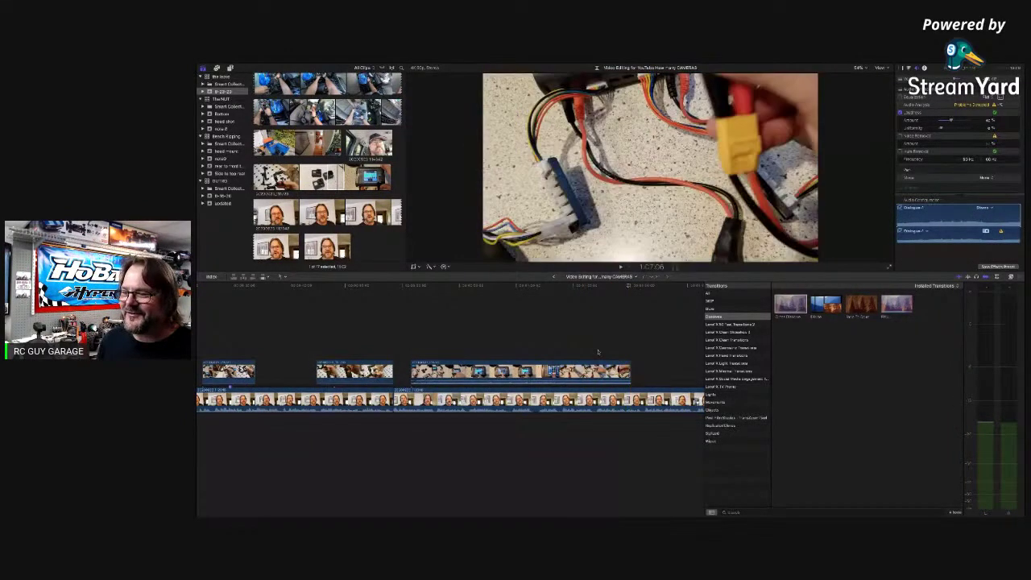
Split the charger clip at about 1:06:19, move its second piece to start at about 1:10 and extend that piece's end
{"action": "key", "text": "space"}
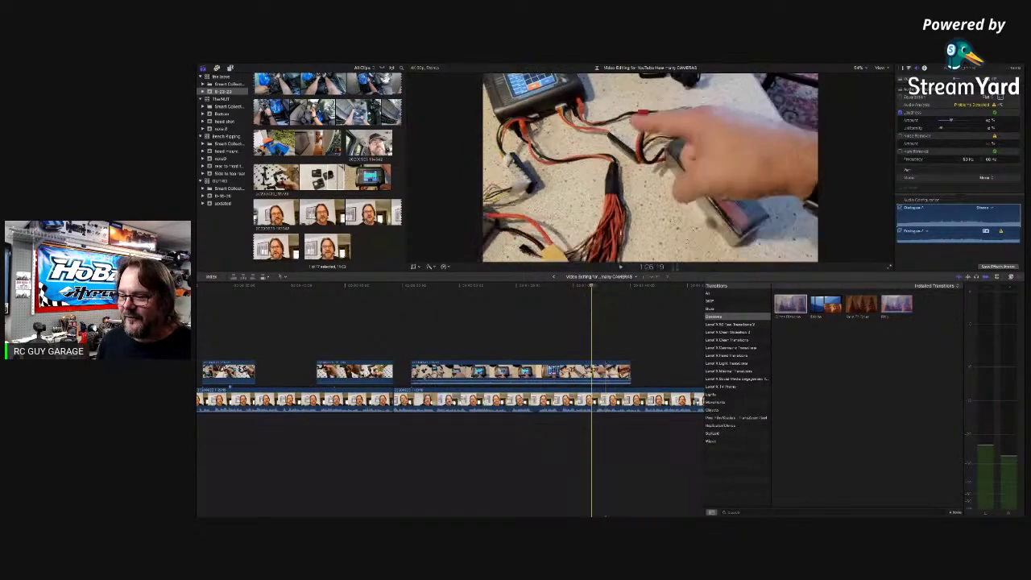
{"action": "left_click", "coordinate": [559, 371]}
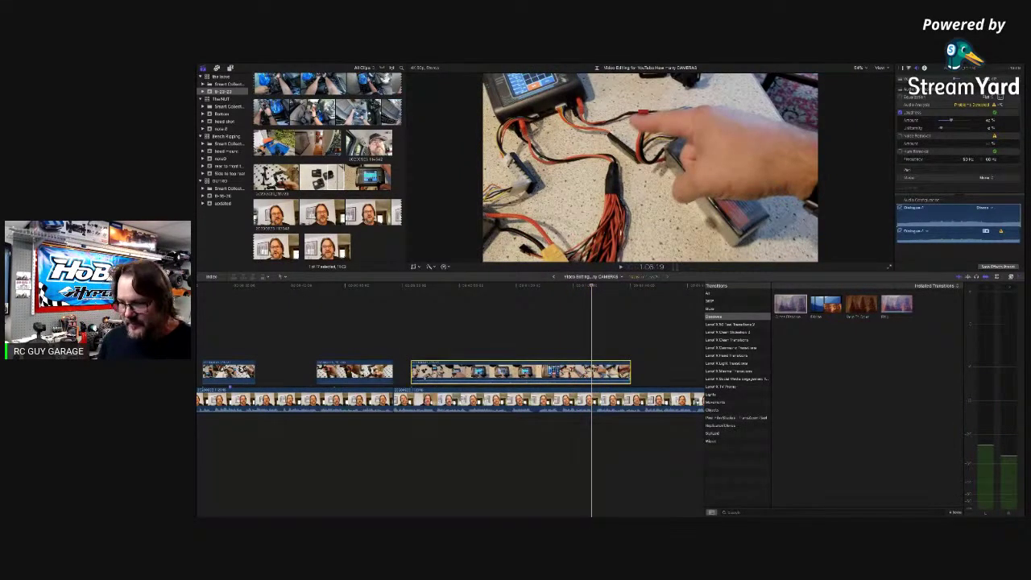
{"action": "key", "text": "super+b"}
{"action": "left_click", "coordinate": [610, 371]}
{"action": "left_click_drag", "start_coordinate": [610, 372], "coordinate": [651, 372]}
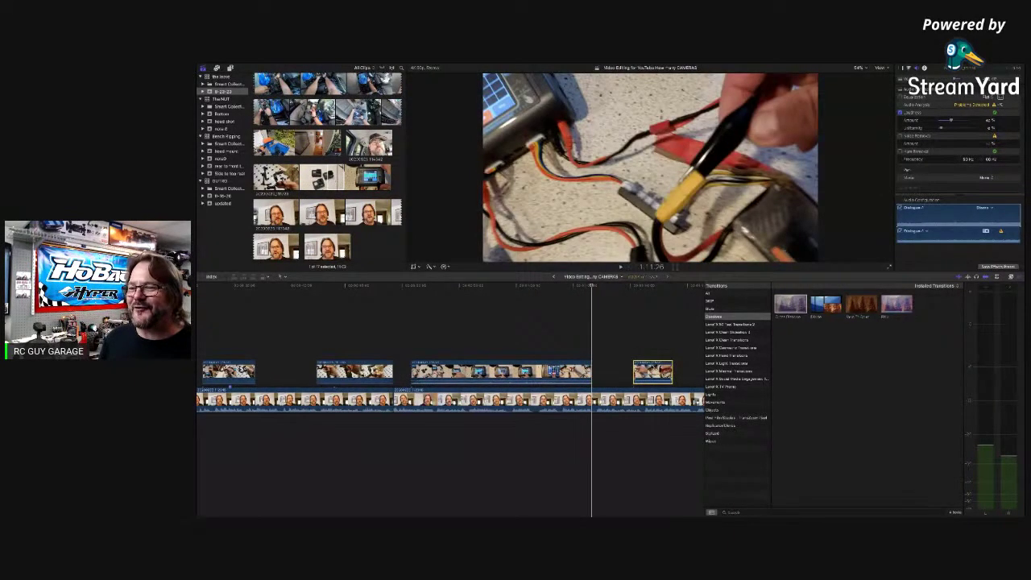
{"action": "key", "text": "space"}
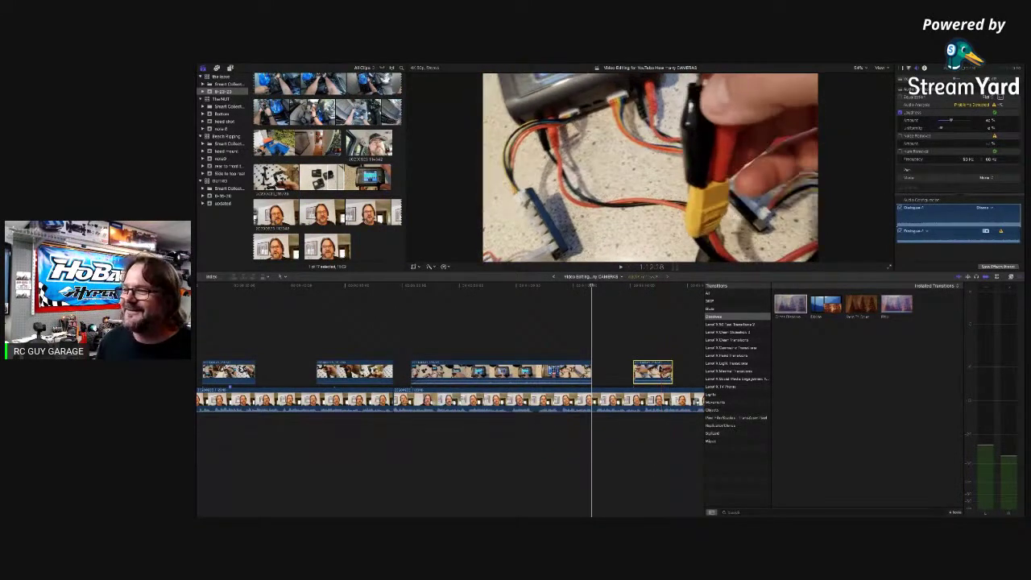
{"action": "left_click_drag", "start_coordinate": [672, 371], "coordinate": [684, 371]}
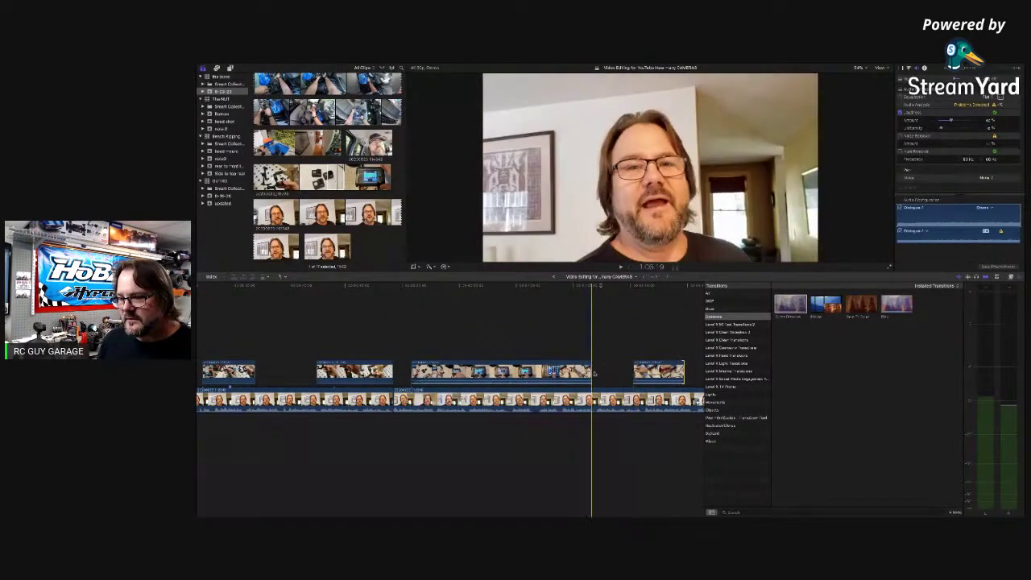
Extend the first charger piece's end, split it at about 1:06:25 and move the cut-off part below the talking-head clip
{"action": "left_click_drag", "start_coordinate": [592, 371], "coordinate": [612, 372]}
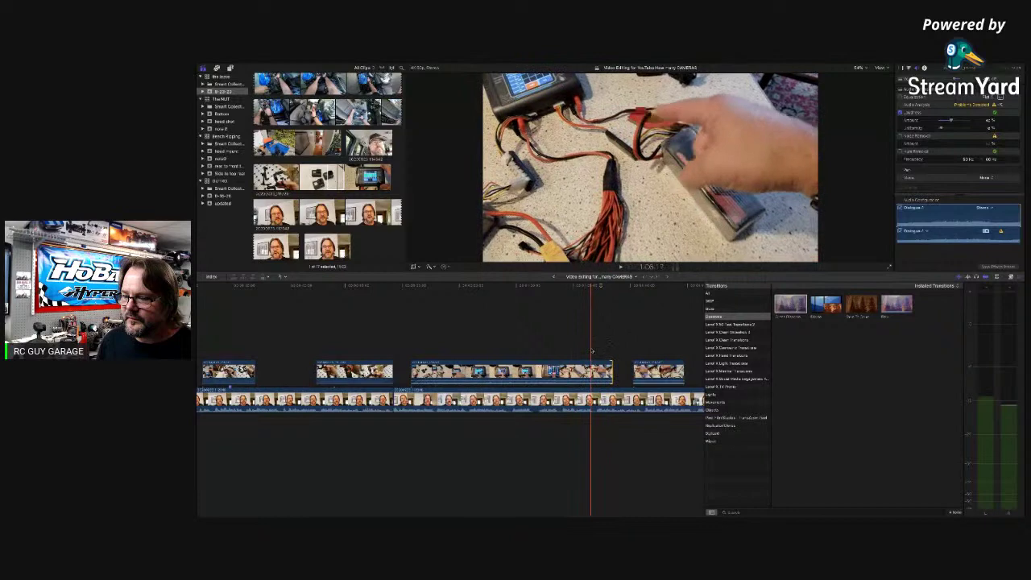
{"action": "key", "text": "space"}
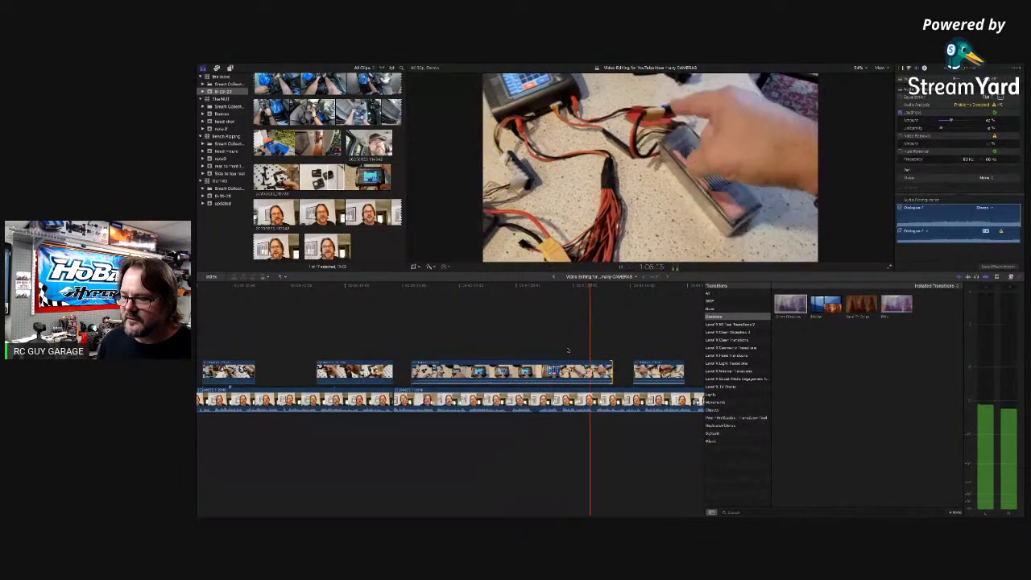
{"action": "key", "text": "space"}
{"action": "left_click", "coordinate": [594, 367]}
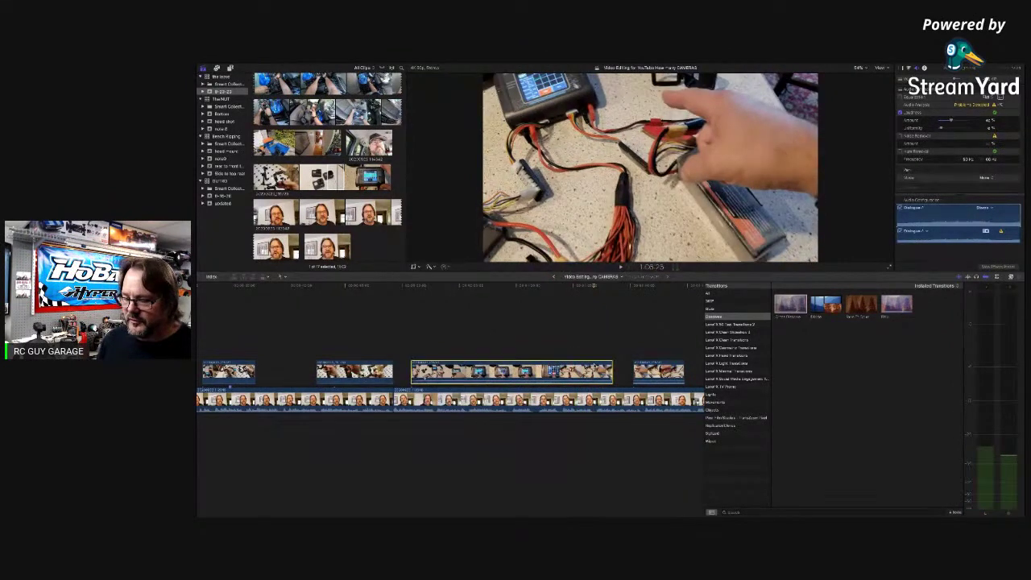
{"action": "key", "text": "super+b"}
{"action": "left_click_drag", "start_coordinate": [602, 370], "coordinate": [604, 427]}
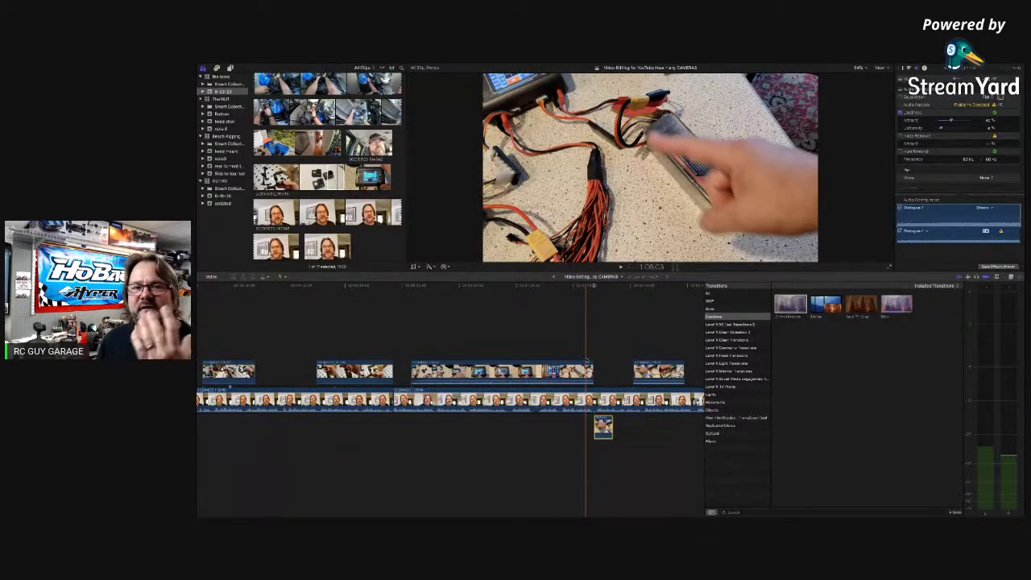
Play through the talking-head section after the cut and move the remaining upper charger piece below the talking-head clip
{"action": "key", "text": "space"}
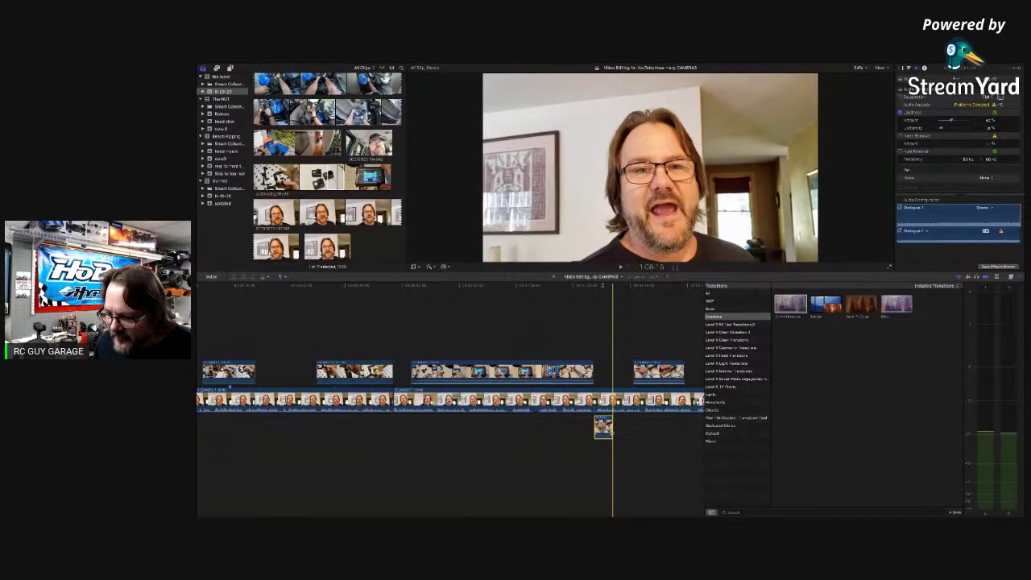
{"action": "left_click_drag", "start_coordinate": [613, 434], "coordinate": [580, 441]}
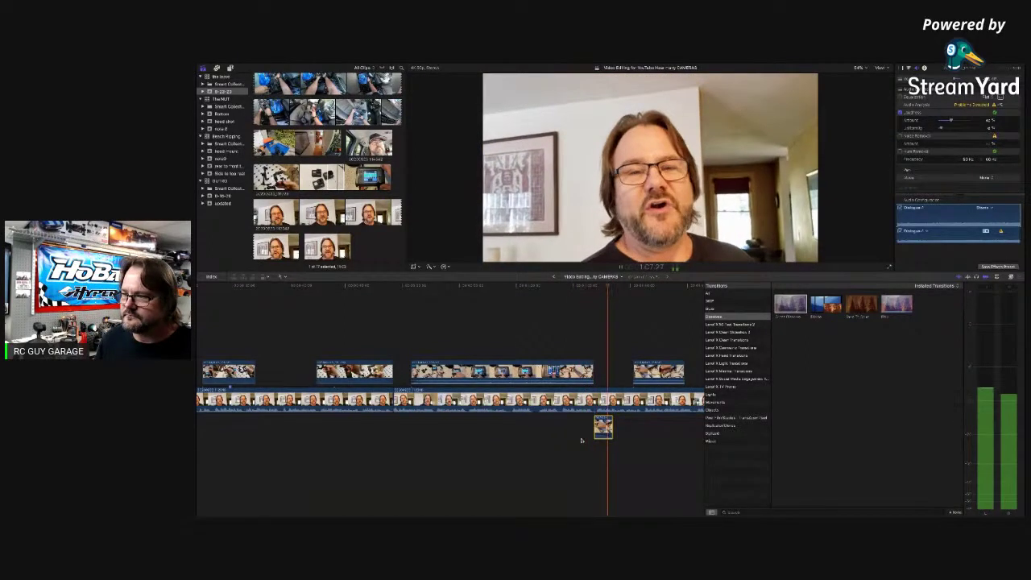
{"action": "key", "text": "space"}
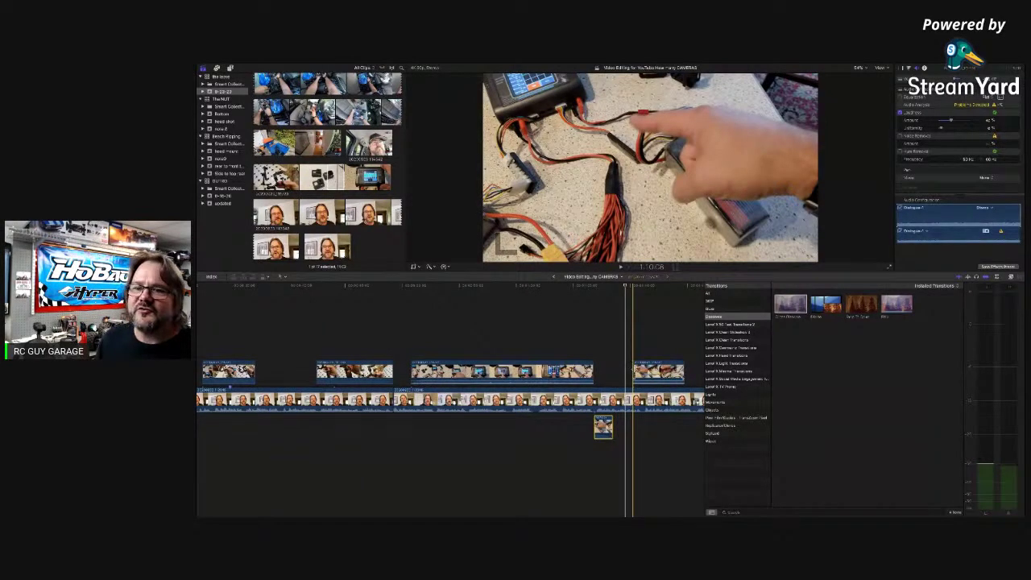
{"action": "key", "text": "space"}
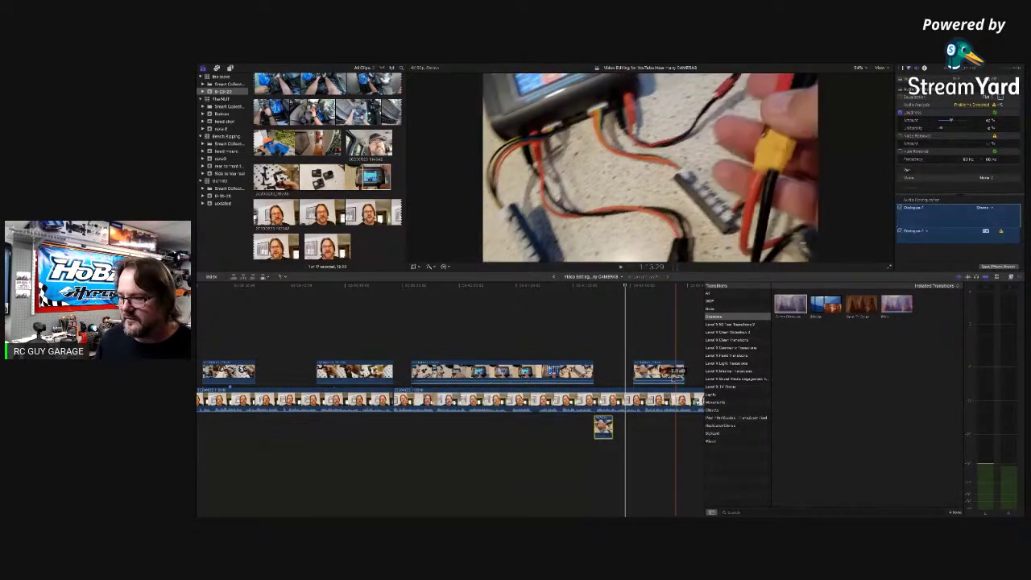
{"action": "left_click_drag", "start_coordinate": [659, 371], "coordinate": [533, 449]}
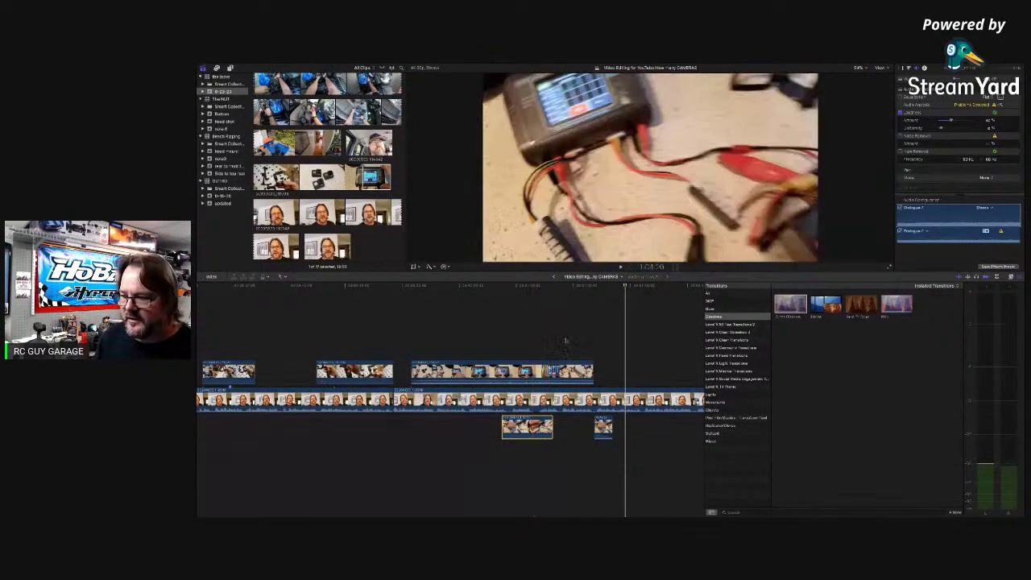
Place the next charger-screen footage above the talking-head clip at about 1:09:17 and replay its lead-in
{"action": "scroll", "coordinate": [565, 340], "scroll_direction": "right", "scroll_amount": 5}
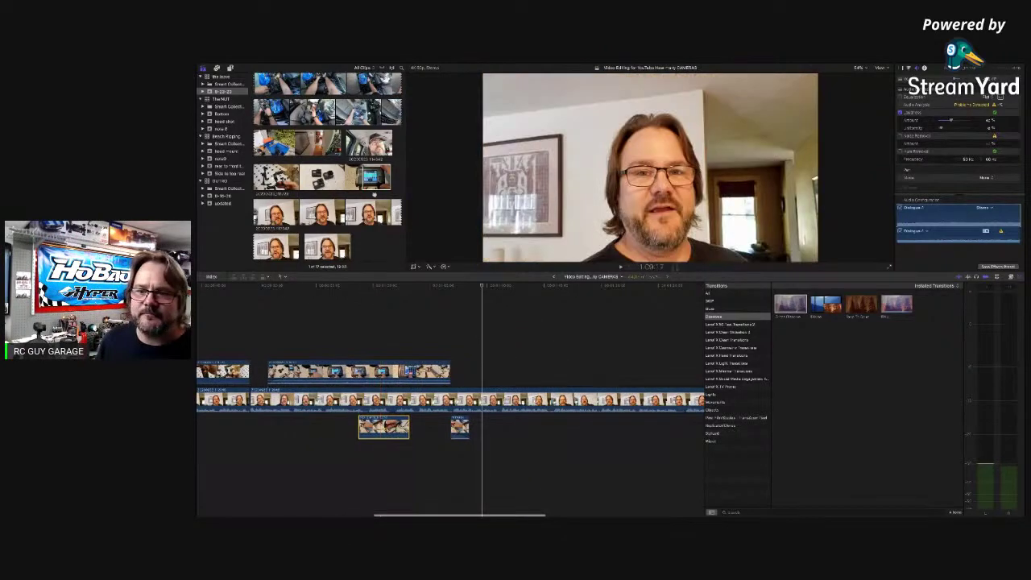
{"action": "left_click", "coordinate": [370, 177]}
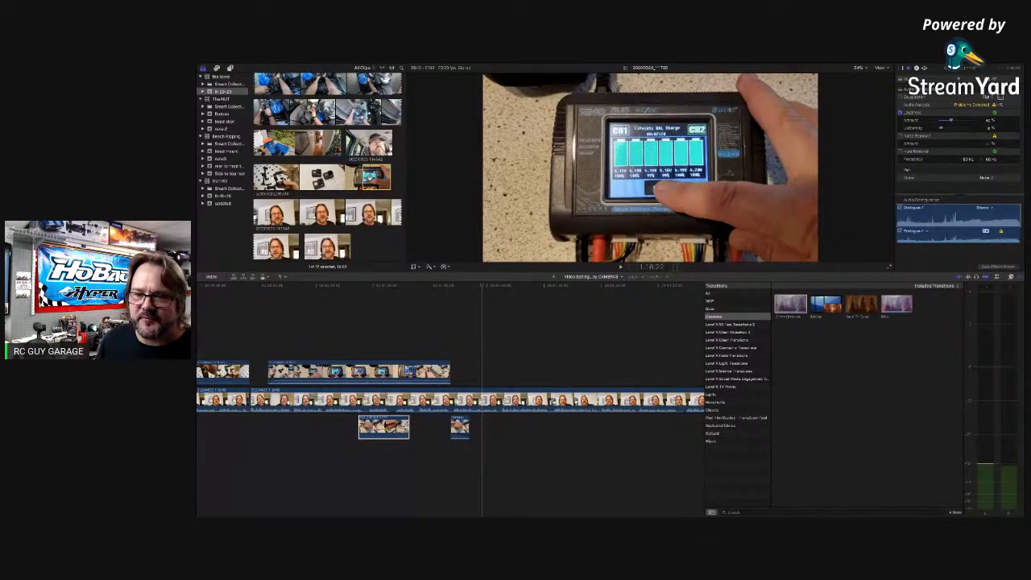
{"action": "key", "text": "q"}
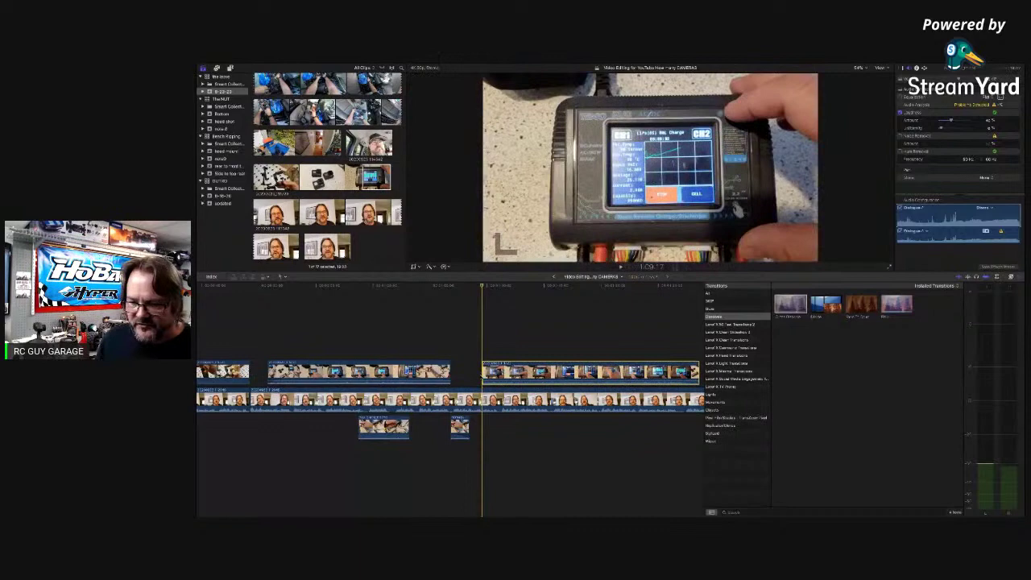
{"action": "key", "text": "space"}
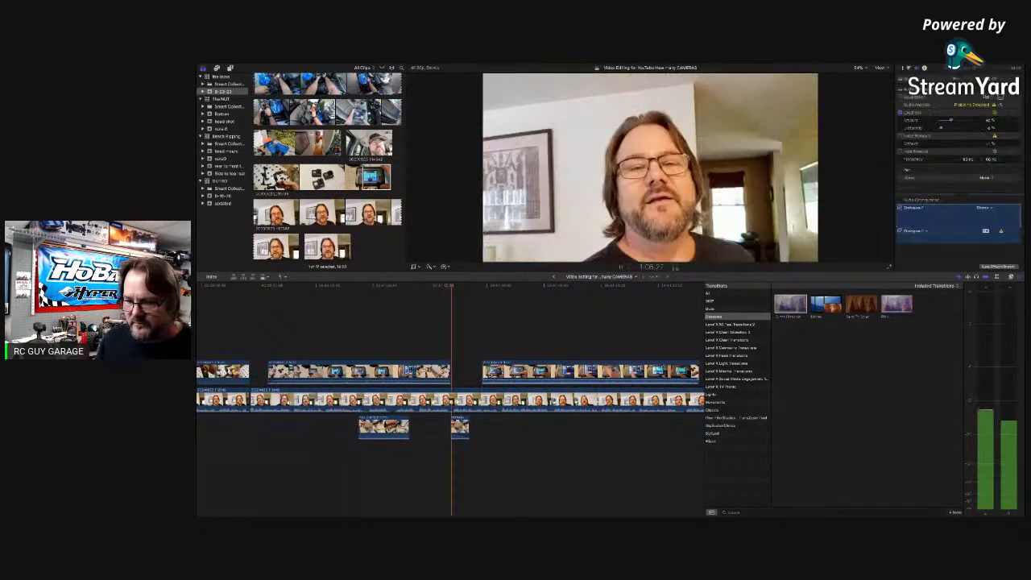
{"action": "key", "text": "space"}
{"action": "left_click", "coordinate": [436, 373]}
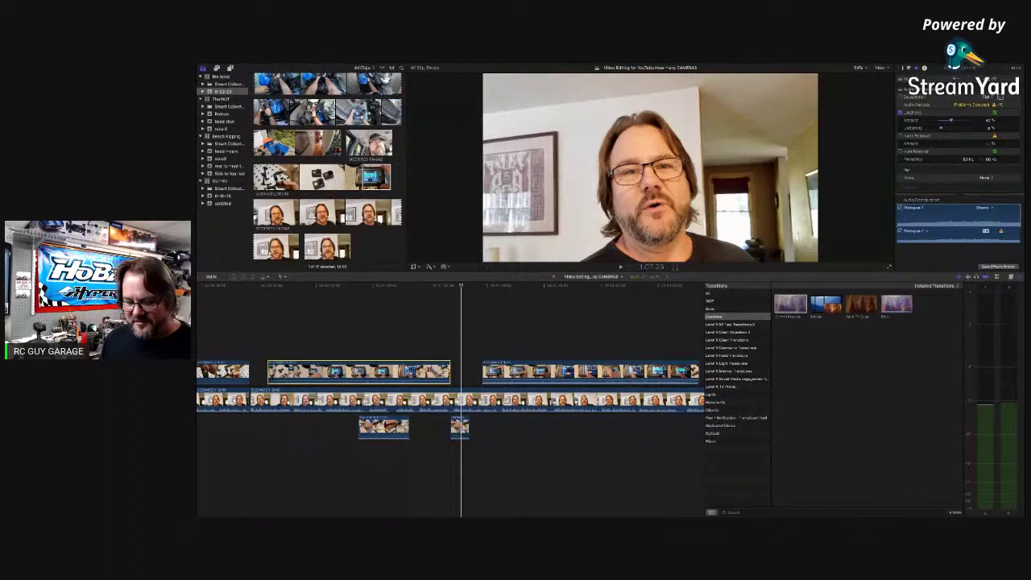
{"action": "left_click", "coordinate": [966, 133]}
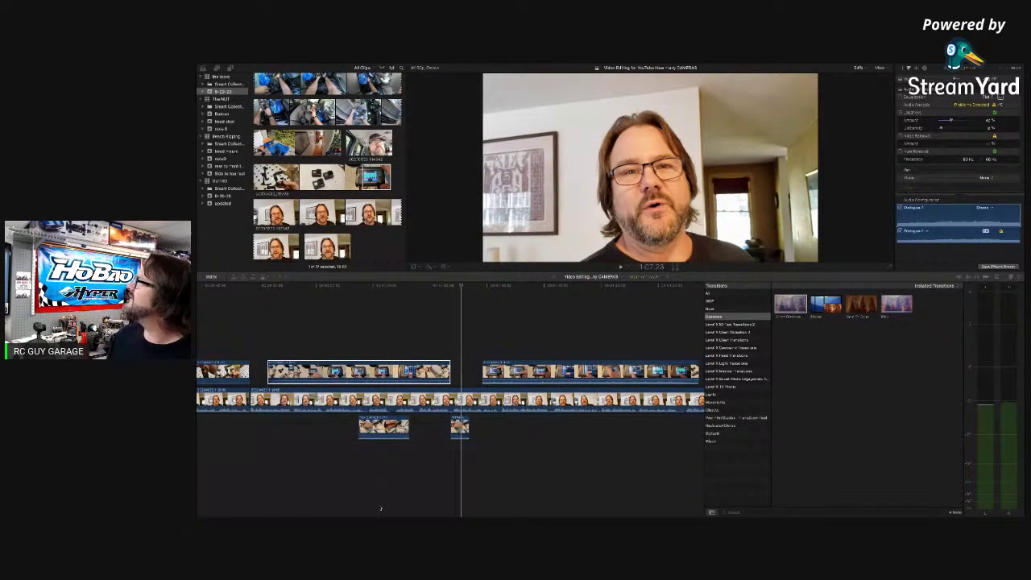
{"action": "left_click", "coordinate": [461, 470]}
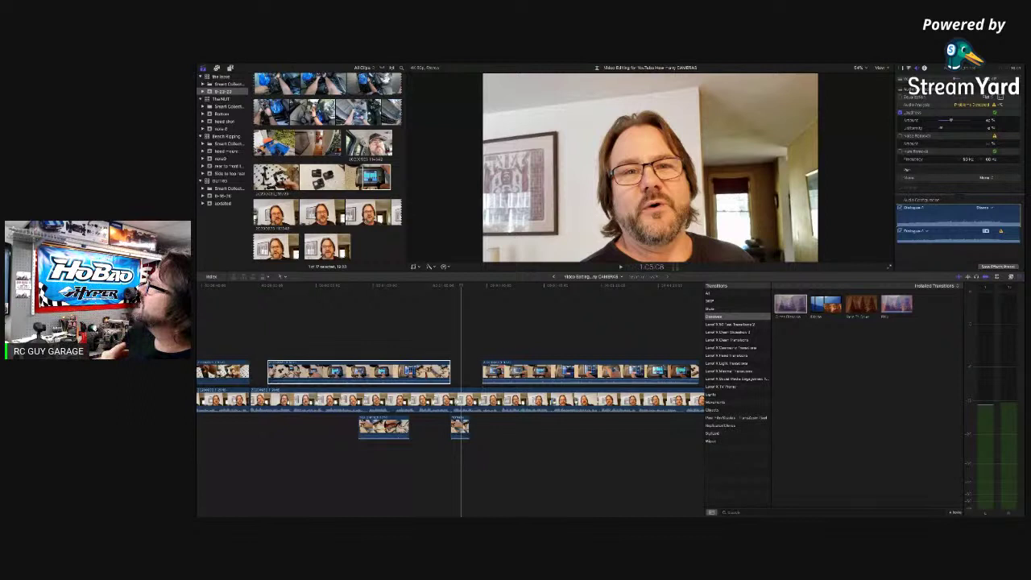
{"action": "key", "text": "super+Tab"}
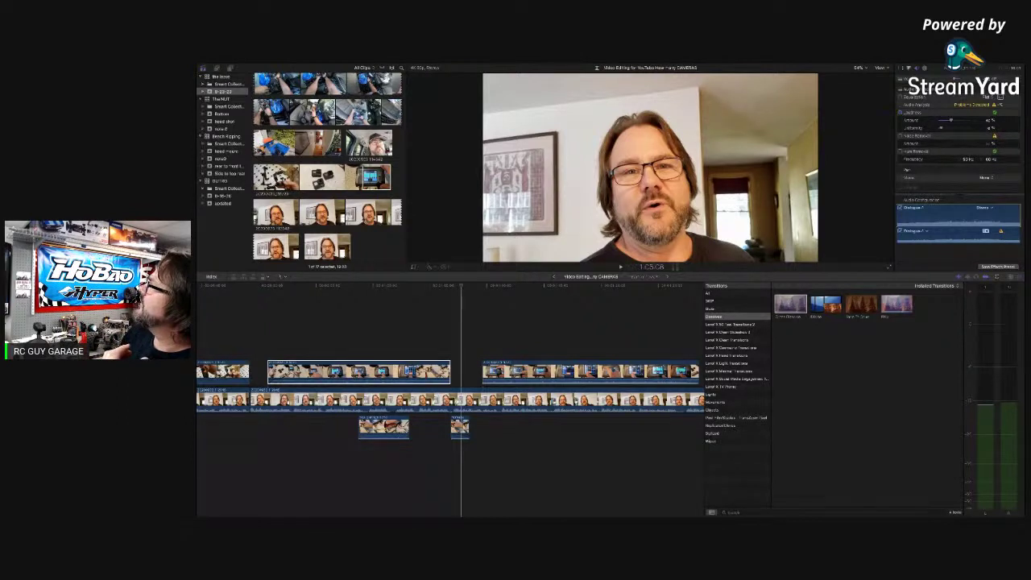
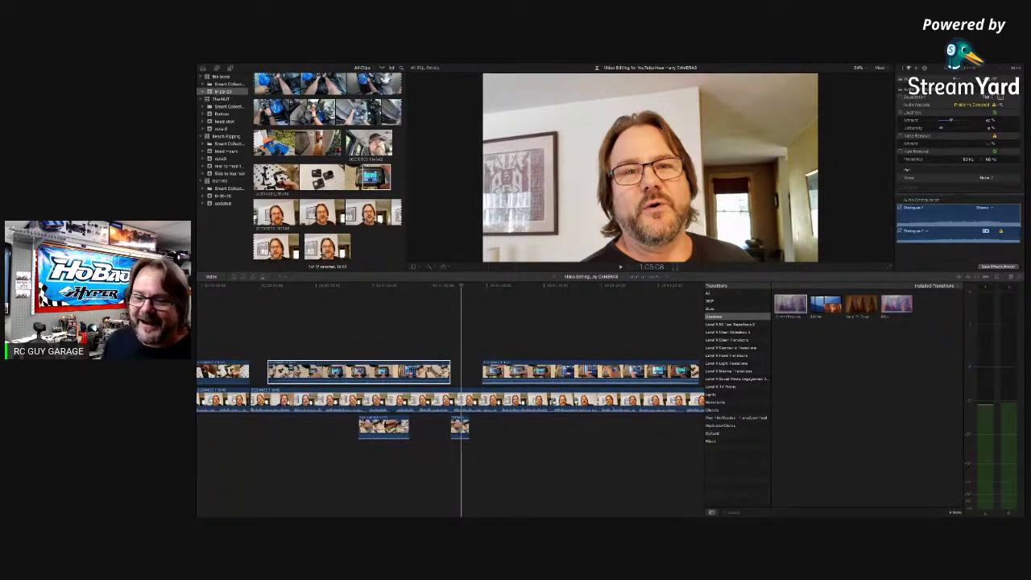
Replay from the end of the first charger clip into the newly placed one to check the gap
{"action": "left_click", "coordinate": [445, 354]}
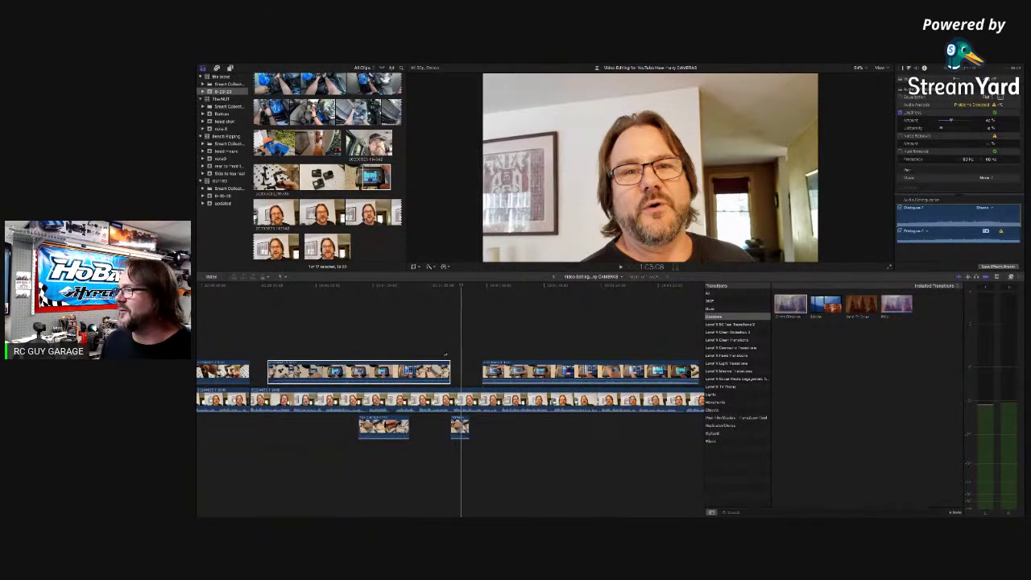
{"action": "left_click", "coordinate": [444, 353]}
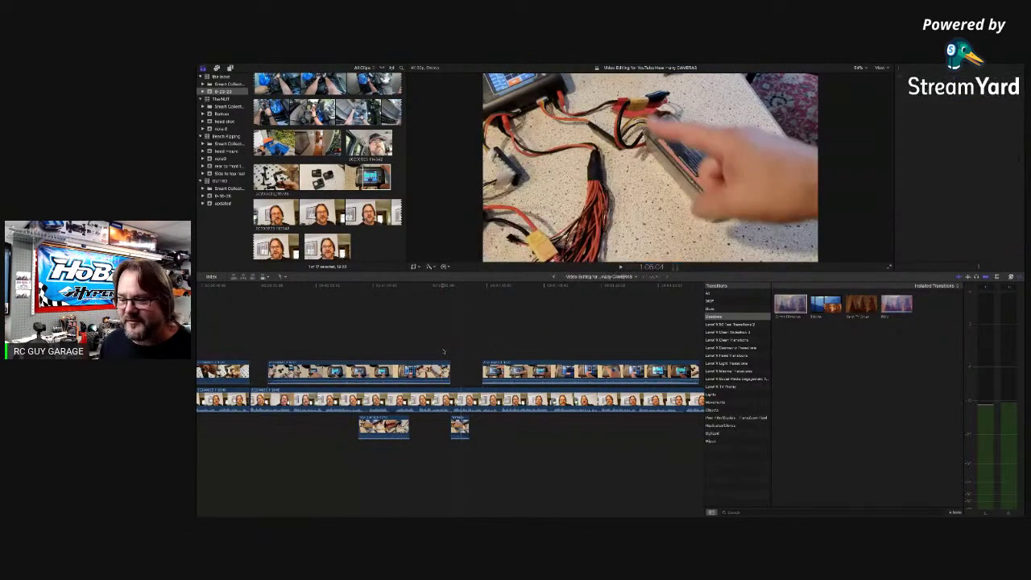
{"action": "key", "text": "space"}
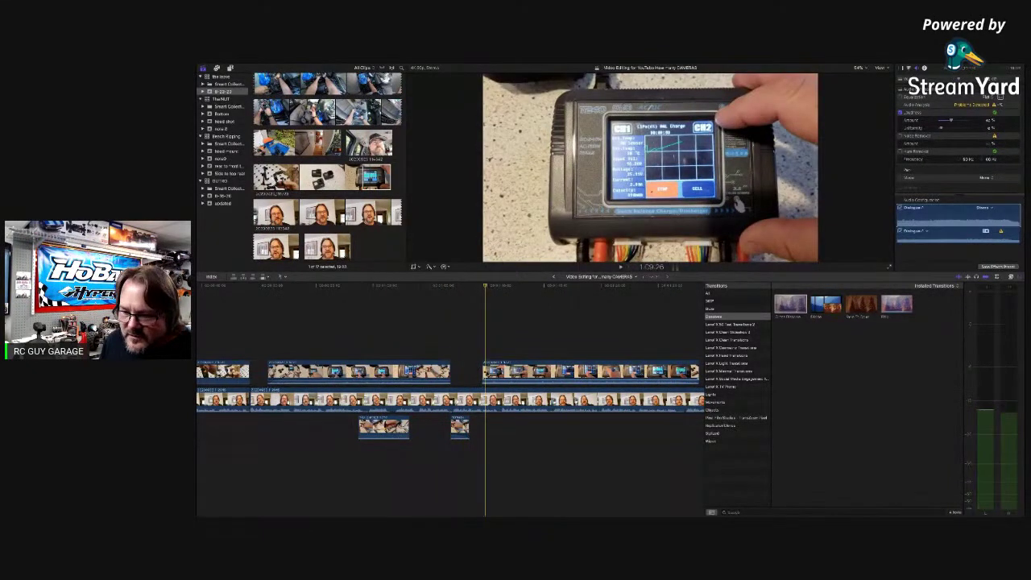
Play the newly placed charger clip from its start and lower its audio volume to about -12 dB
{"action": "left_click", "coordinate": [464, 429]}
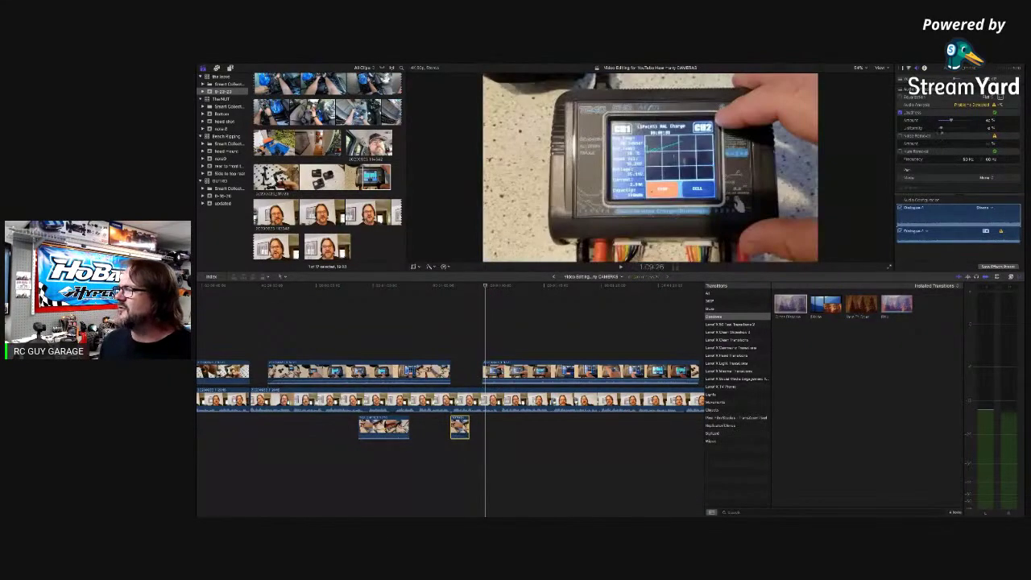
{"action": "left_click", "coordinate": [493, 370]}
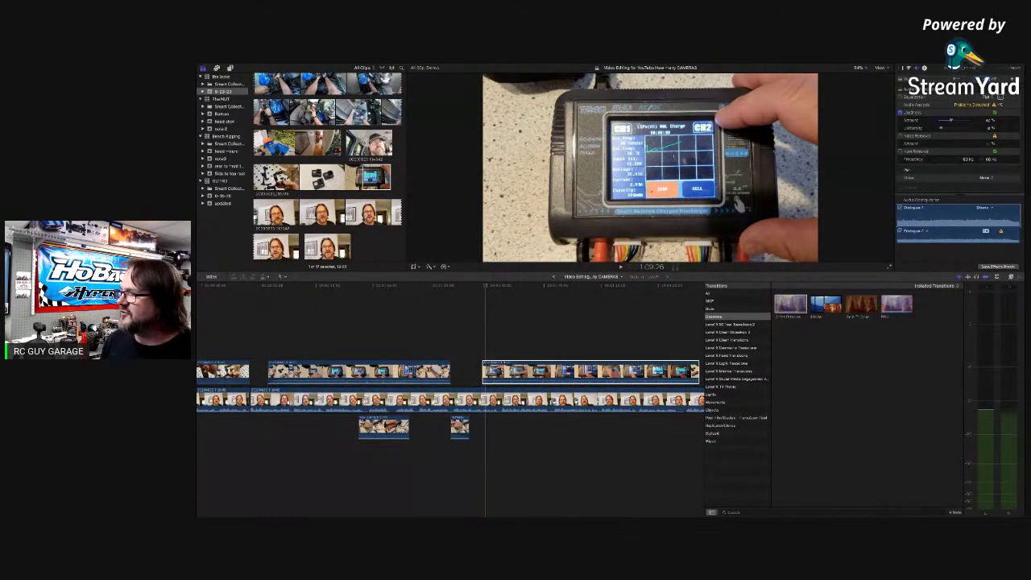
{"action": "left_click", "coordinate": [561, 320]}
{"action": "left_click", "coordinate": [481, 350]}
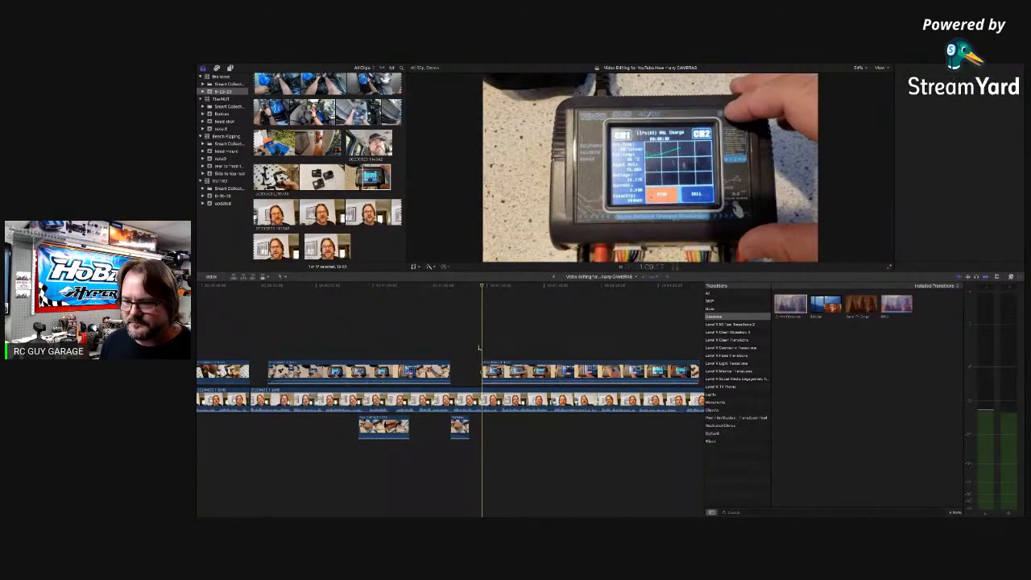
{"action": "key", "text": "space"}
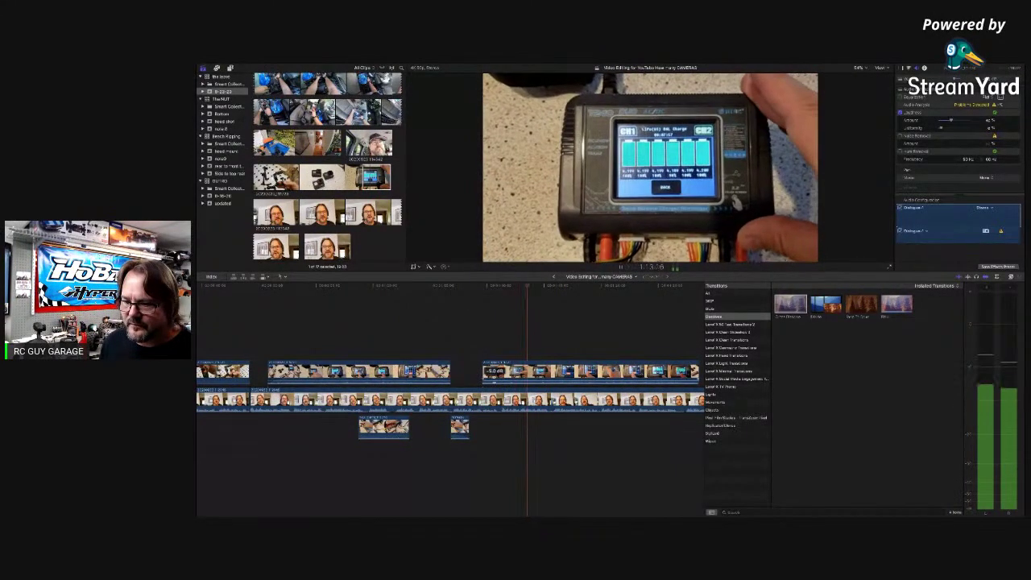
{"action": "left_click_drag", "start_coordinate": [495, 378], "coordinate": [494, 382]}
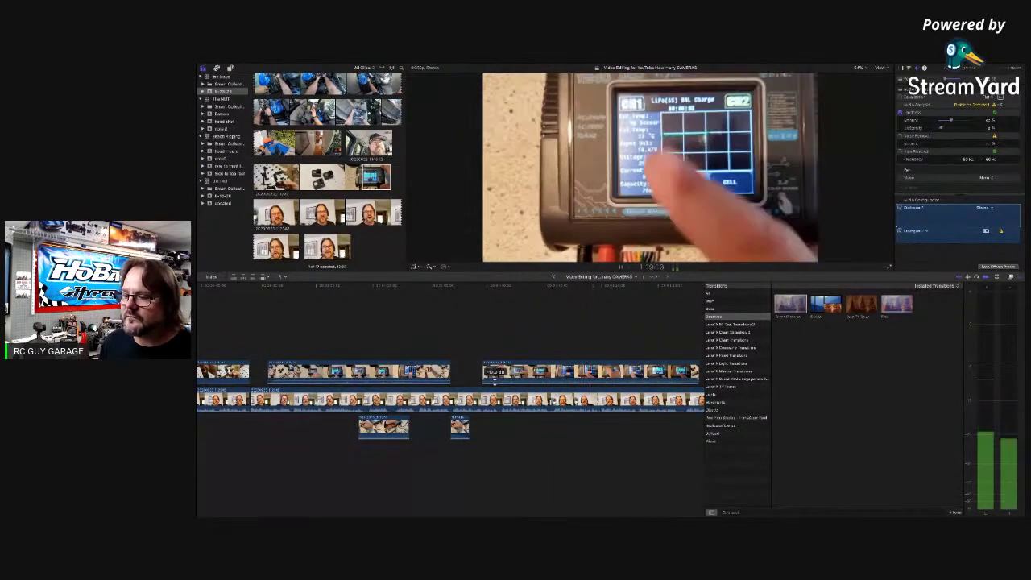
Play through the newly placed charger clip, cut it at about 1:19:25, and disable the piece after the cut
{"action": "scroll", "coordinate": [495, 382], "scroll_direction": "right", "scroll_amount": 2}
{"action": "scroll", "coordinate": [494, 382], "scroll_direction": "right", "scroll_amount": 1}
{"action": "key", "text": "space"}
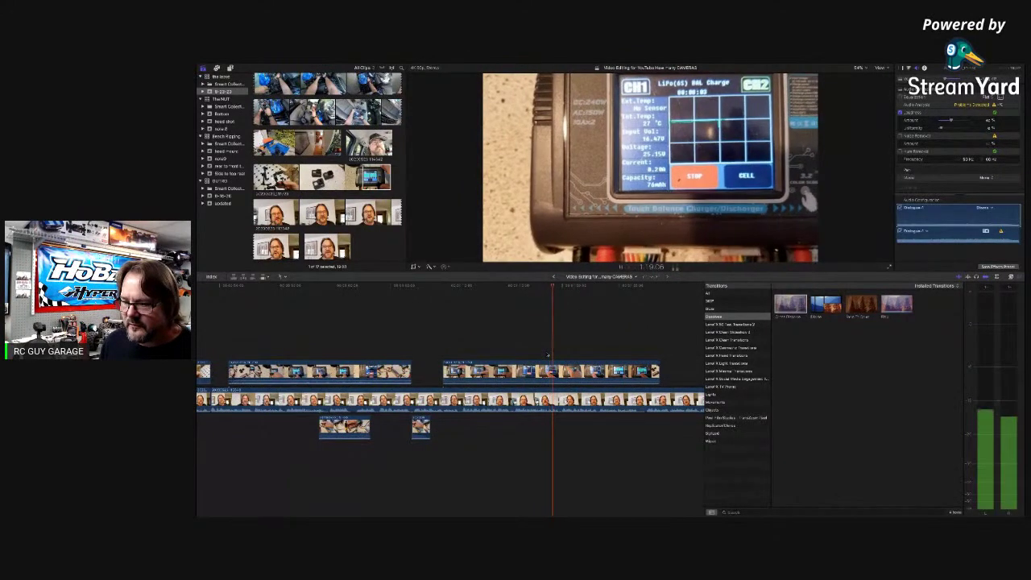
{"action": "key", "text": "space"}
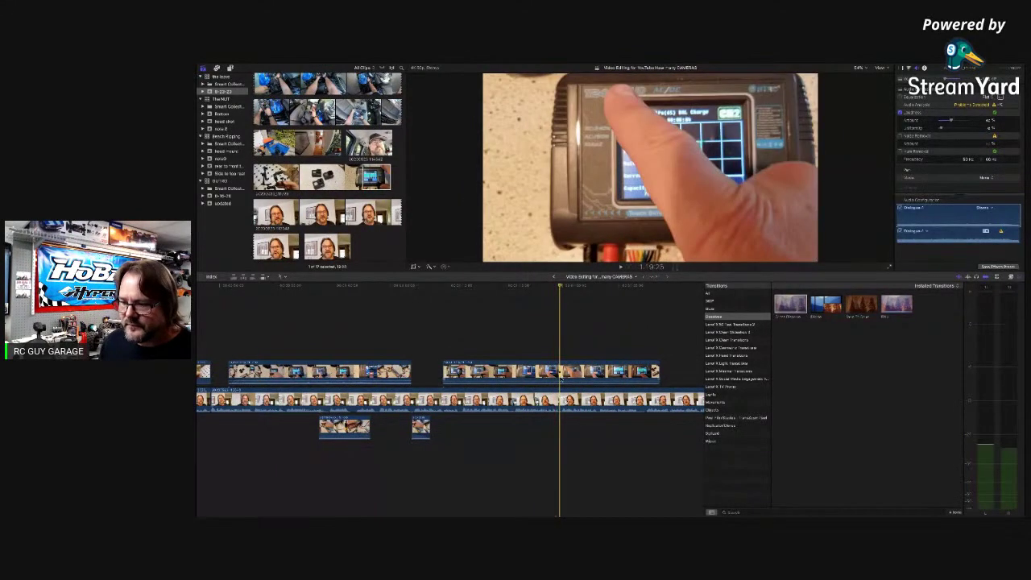
{"action": "left_click", "coordinate": [562, 372]}
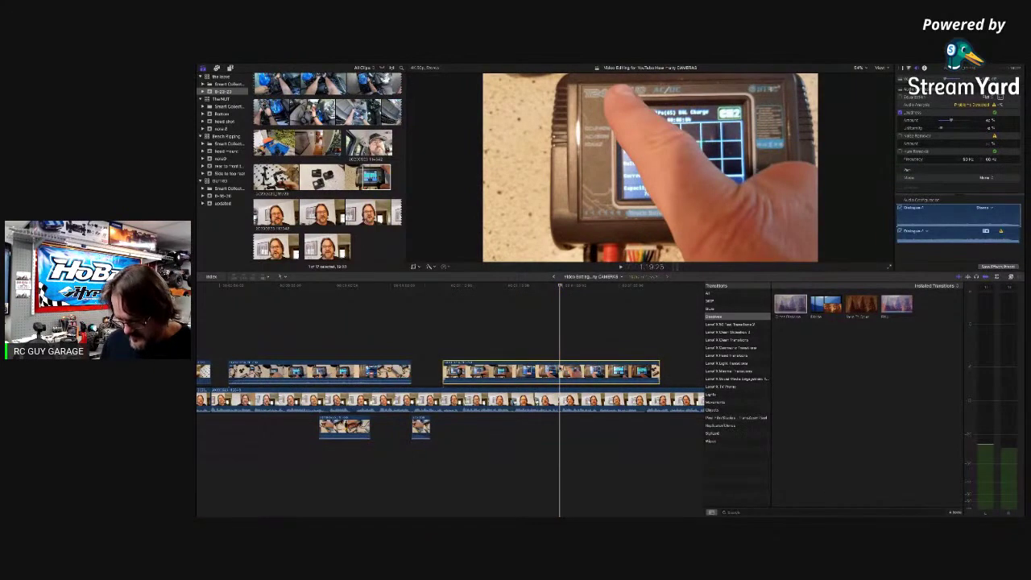
{"action": "key", "text": "super+b"}
{"action": "left_click", "coordinate": [574, 370]}
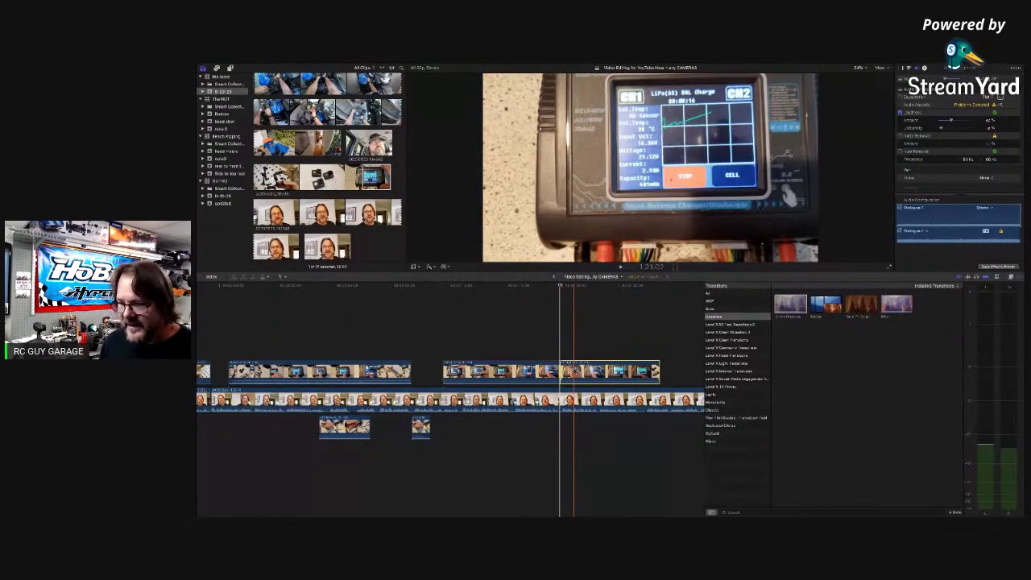
{"action": "key", "text": "v"}
Play on past the cut and shift the cut-off charger piece further along above the talking-head clip
{"action": "key", "text": "space"}
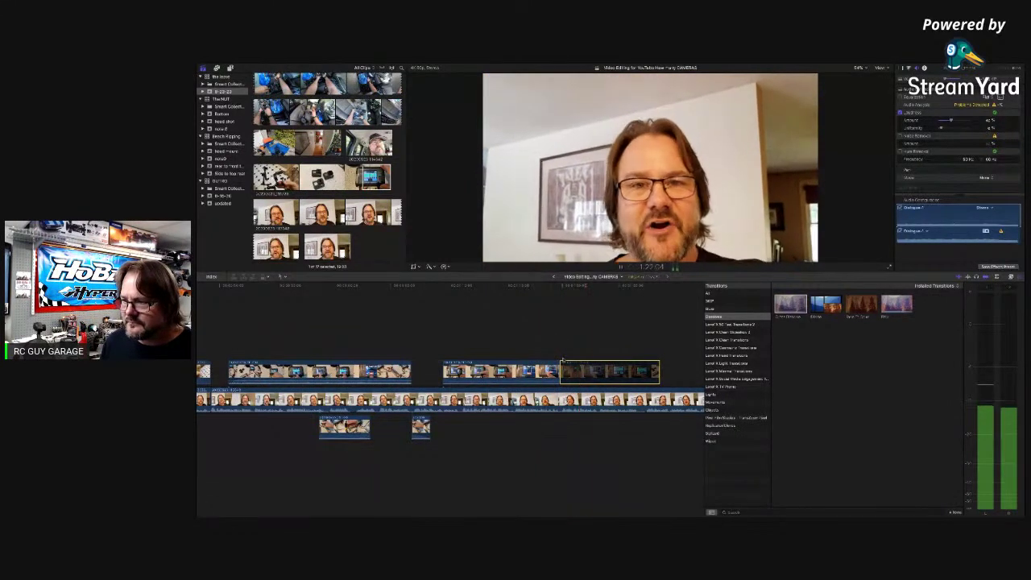
{"action": "key", "text": "space"}
{"action": "left_click_drag", "start_coordinate": [593, 373], "coordinate": [625, 379]}
Play to the end of the talking-head clip, cut it at about 1:53:01, and delete the trailing piece
{"action": "key", "text": "space"}
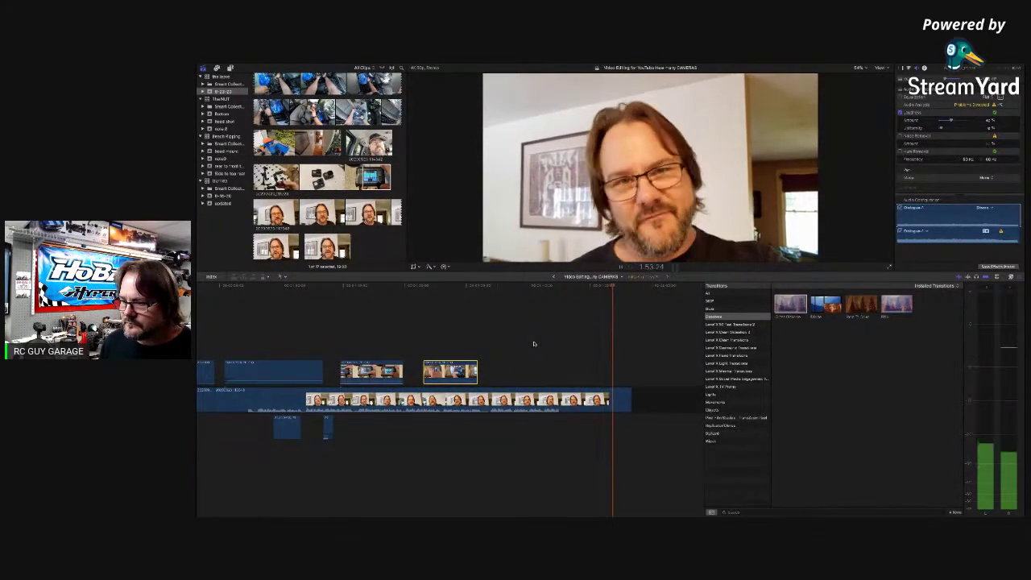
{"action": "key", "text": "space"}
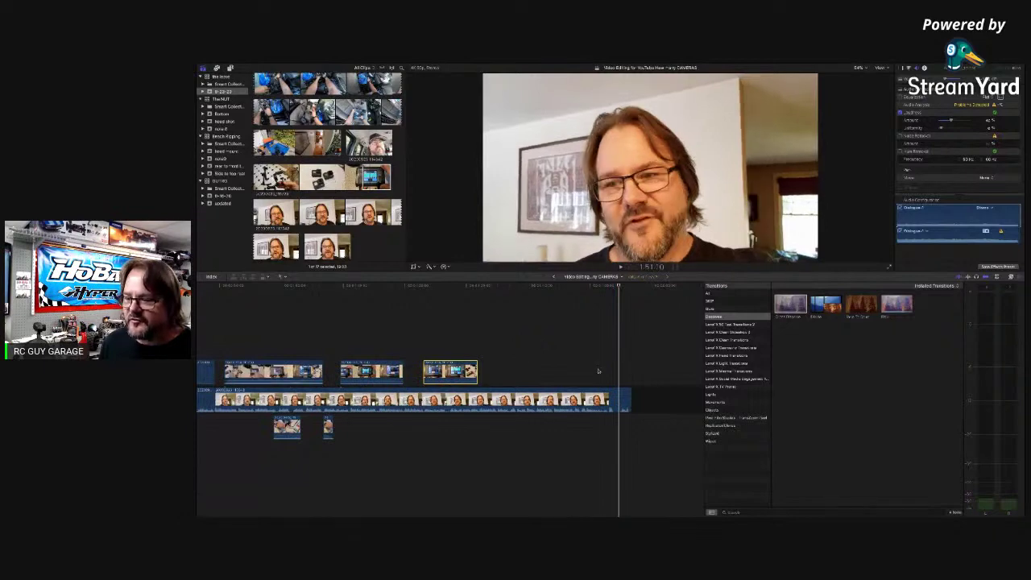
{"action": "key", "text": "space"}
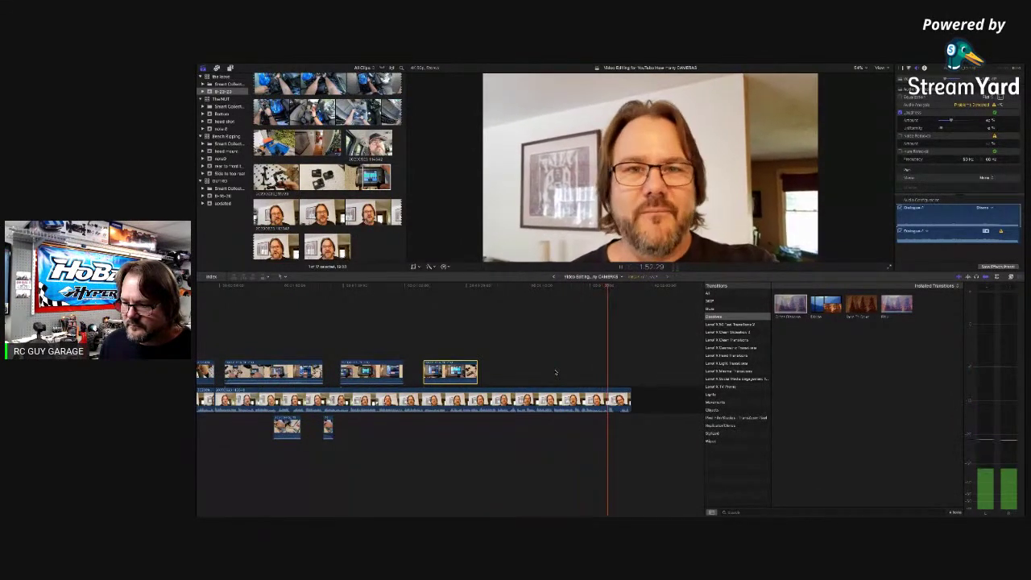
{"action": "key", "text": "space"}
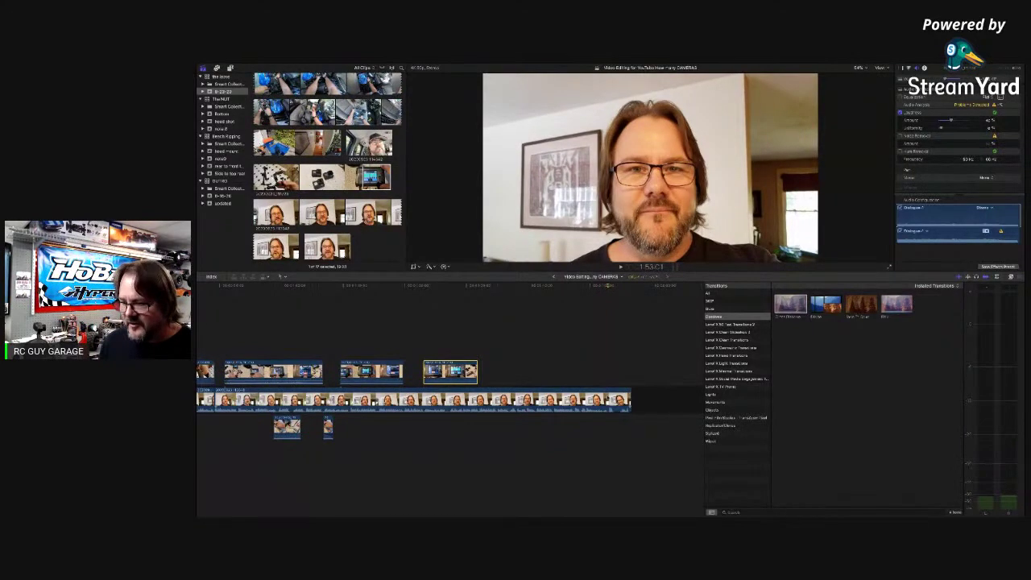
{"action": "key", "text": "c"}
{"action": "key", "text": "super+b"}
{"action": "left_click", "coordinate": [614, 400]}
{"action": "key", "text": "Delete"}
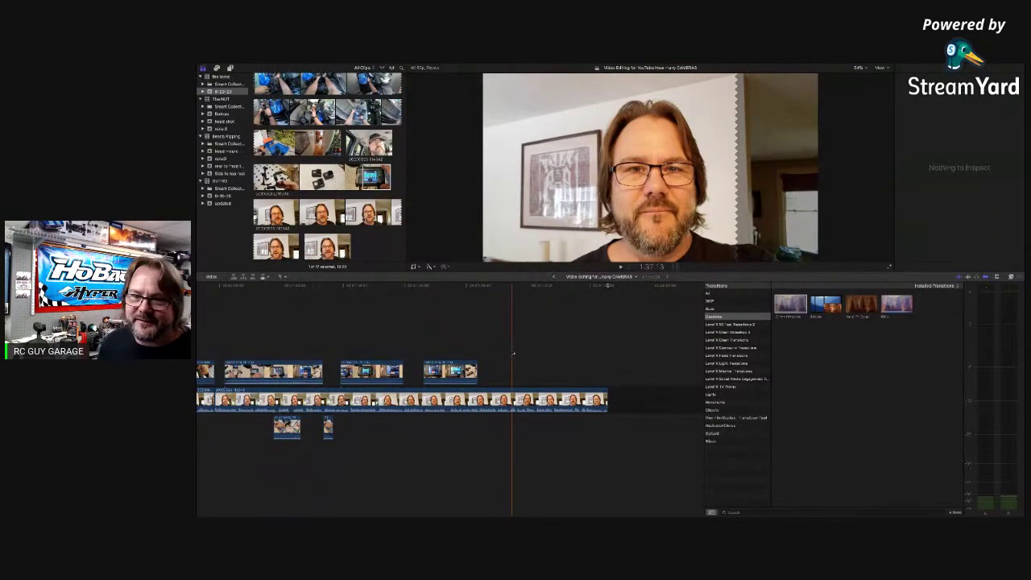
Preview the next talking-head clip among the source footage and append it to the end of the main storyline
{"action": "key", "text": "super+shift+f"}
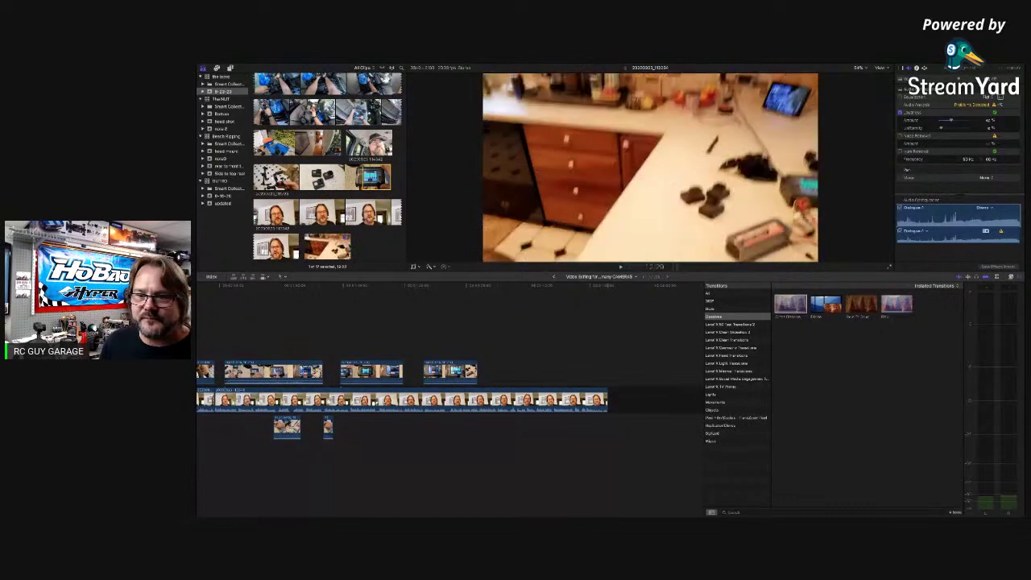
{"action": "left_click", "coordinate": [307, 253]}
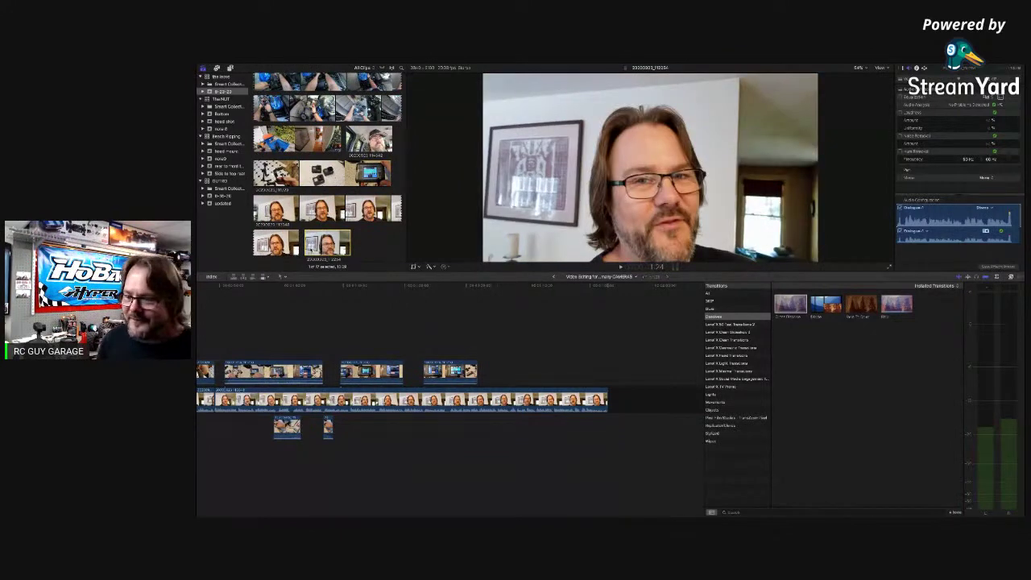
{"action": "left_click", "coordinate": [483, 344]}
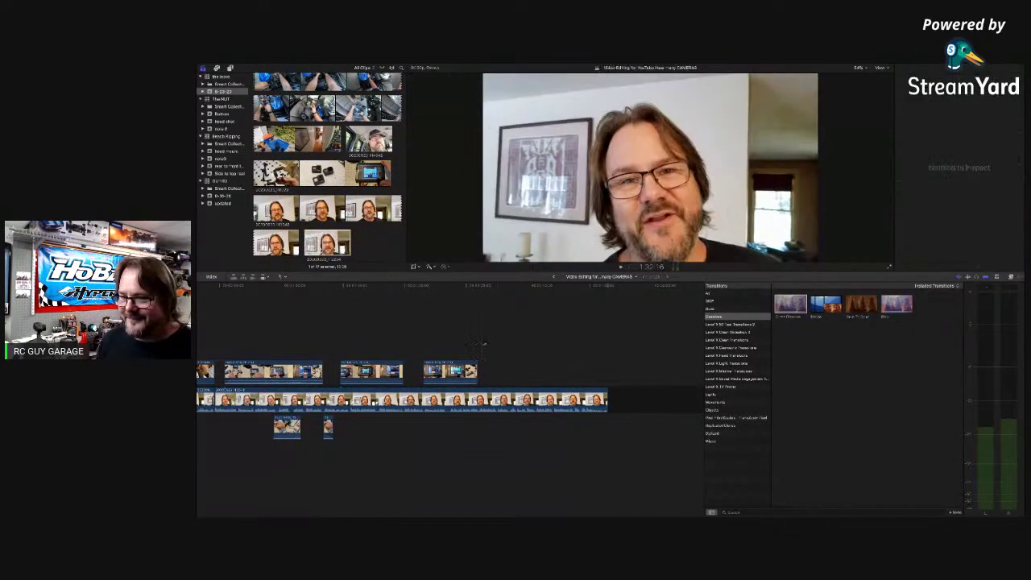
{"action": "left_click_drag", "start_coordinate": [322, 242], "coordinate": [602, 408]}
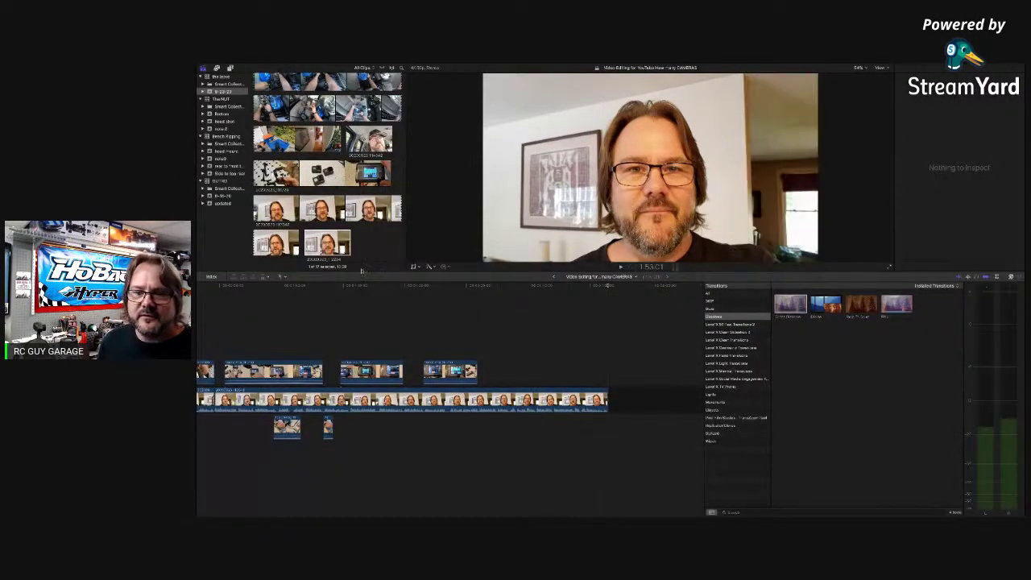
{"action": "left_click_drag", "start_coordinate": [327, 242], "coordinate": [610, 401]}
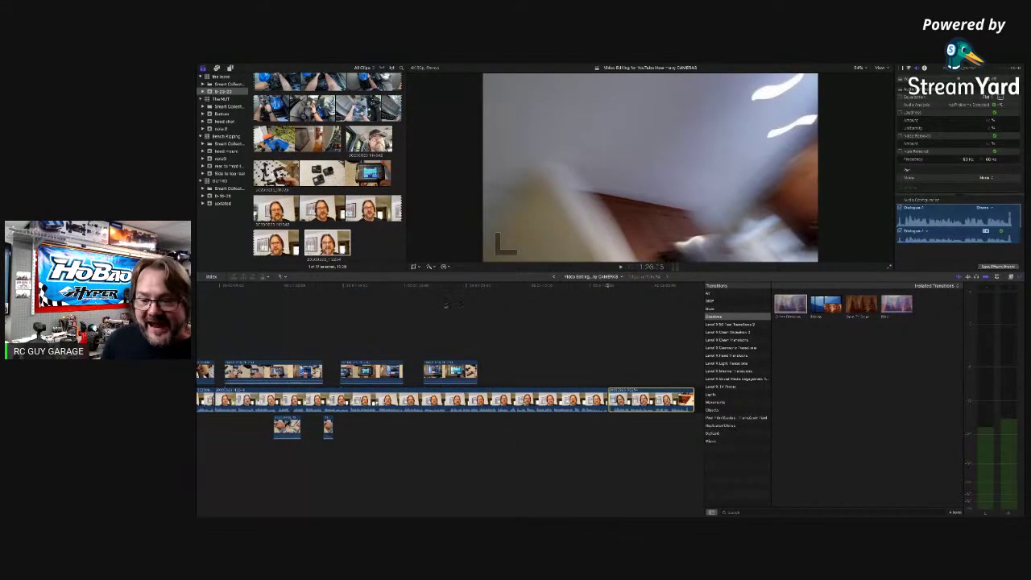
Move the charger-wiring piece from below the main storyline to above the newly appended talking-head clip
{"action": "scroll", "coordinate": [453, 303], "scroll_direction": "left", "scroll_amount": 2}
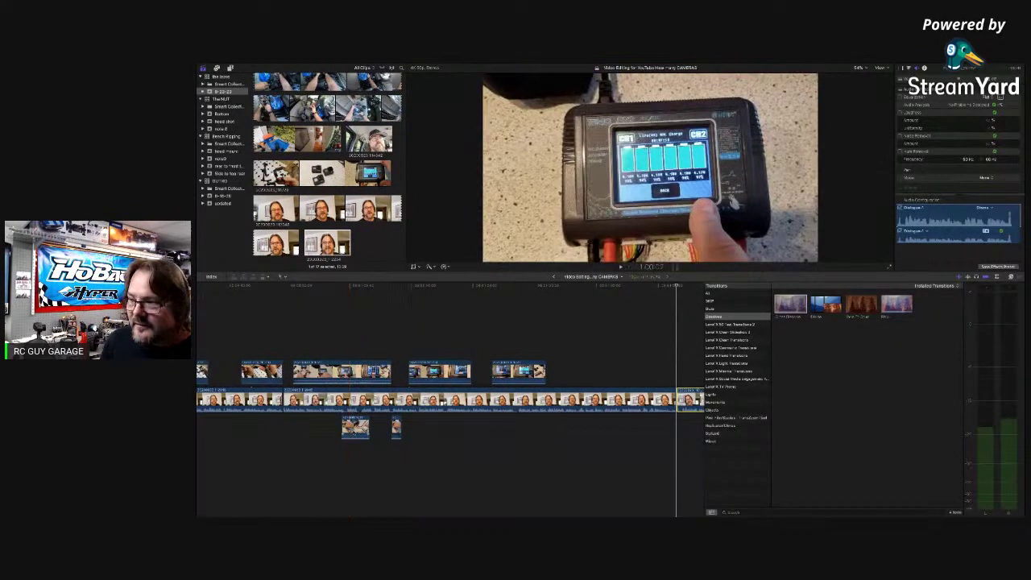
{"action": "left_click_drag", "start_coordinate": [360, 433], "coordinate": [592, 377]}
{"action": "scroll", "coordinate": [589, 371], "scroll_direction": "right", "scroll_amount": 4}
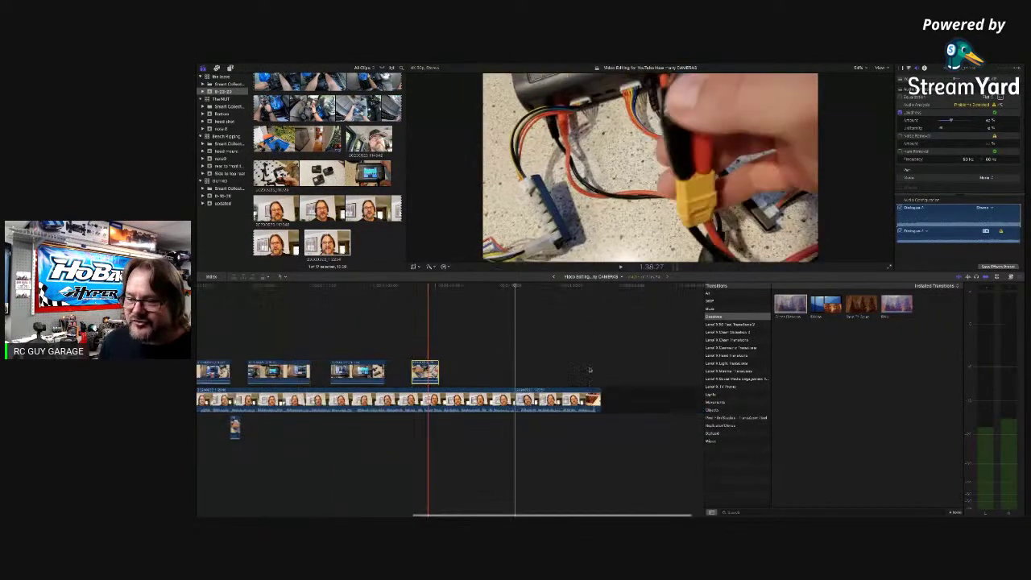
{"action": "left_click_drag", "start_coordinate": [404, 373], "coordinate": [566, 377]}
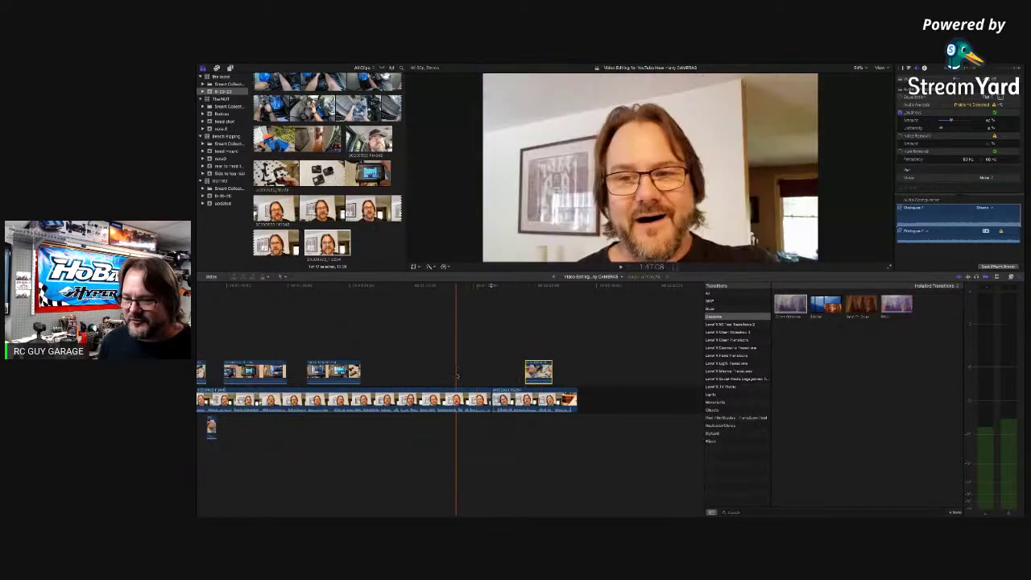
Play across the join and cut off and delete the shaky opening of the appended talking-head clip
{"action": "key", "text": "space"}
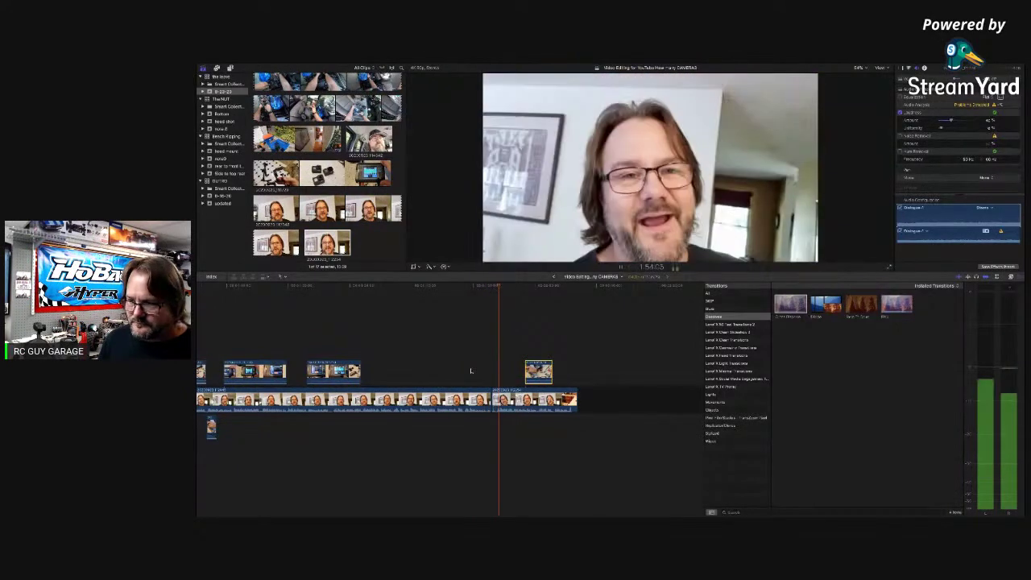
{"action": "key", "text": "space"}
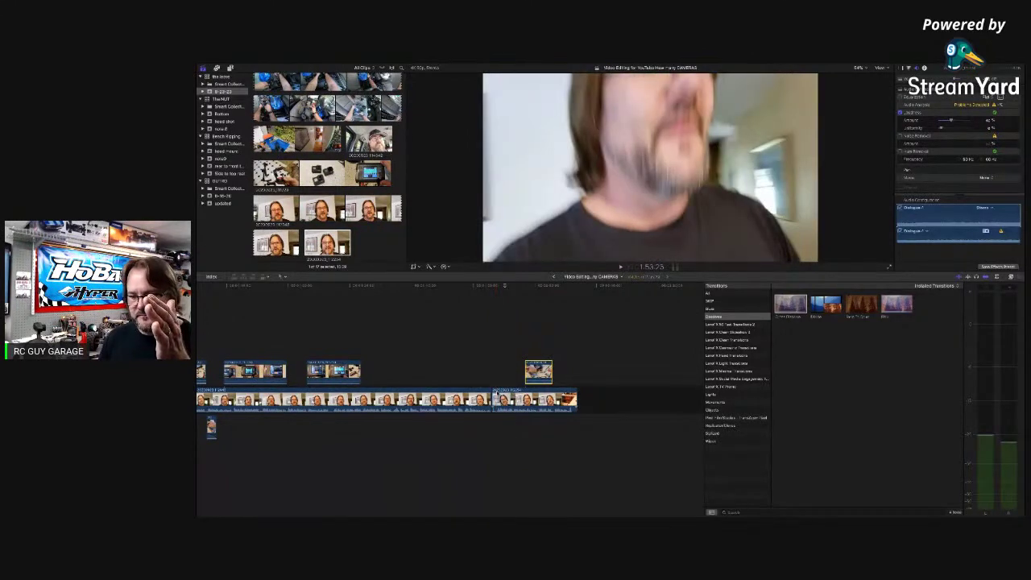
{"action": "left_click", "coordinate": [498, 396]}
{"action": "key", "text": "super+b"}
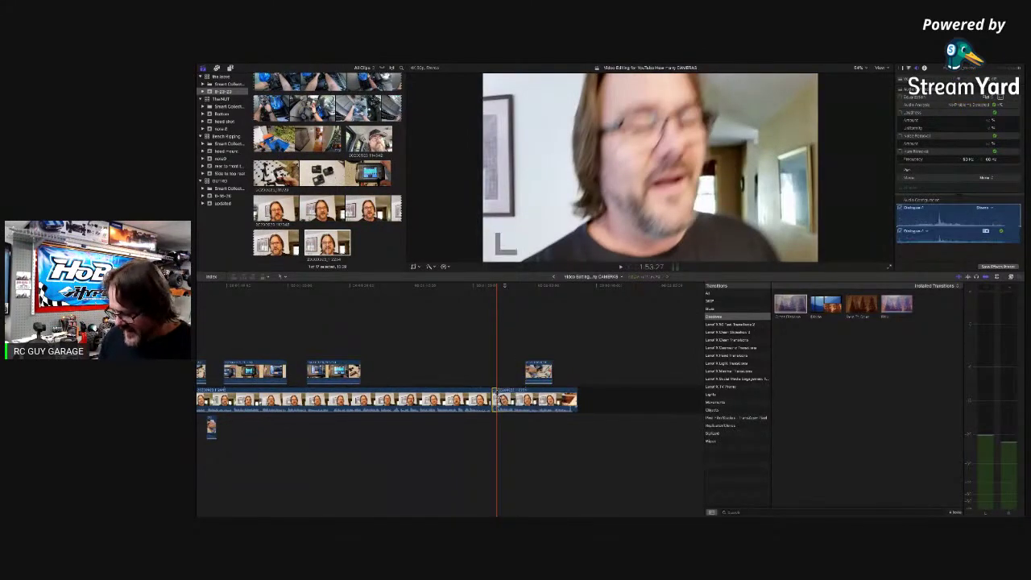
{"action": "key", "text": "BackSpace"}
Align the start of the charger-wiring clip with the start of the appended talking-head clip and play it through
{"action": "left_click", "coordinate": [519, 376]}
{"action": "left_click_drag", "start_coordinate": [524, 374], "coordinate": [495, 374]}
{"action": "left_click", "coordinate": [461, 376]}
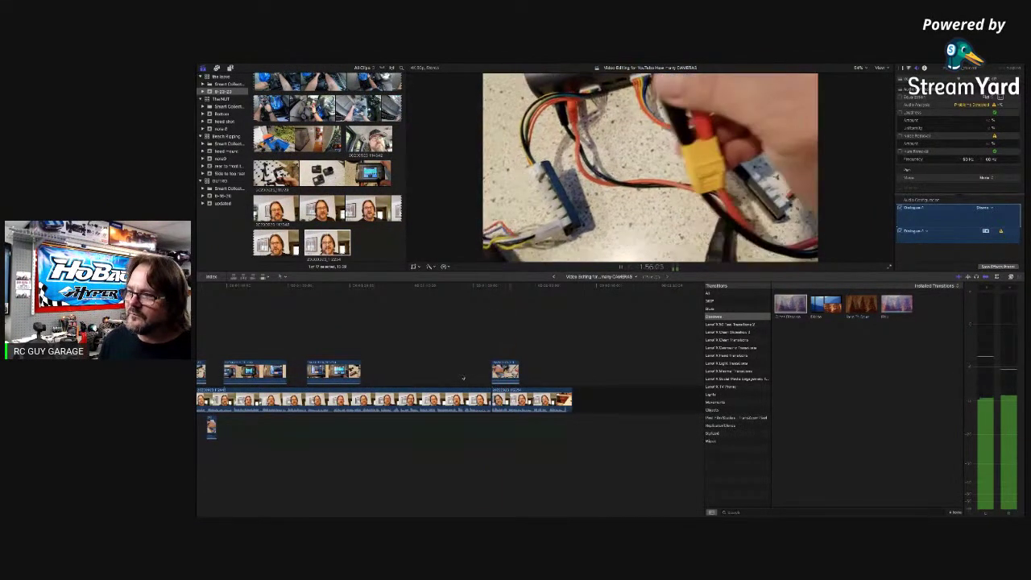
{"action": "key", "text": "space"}
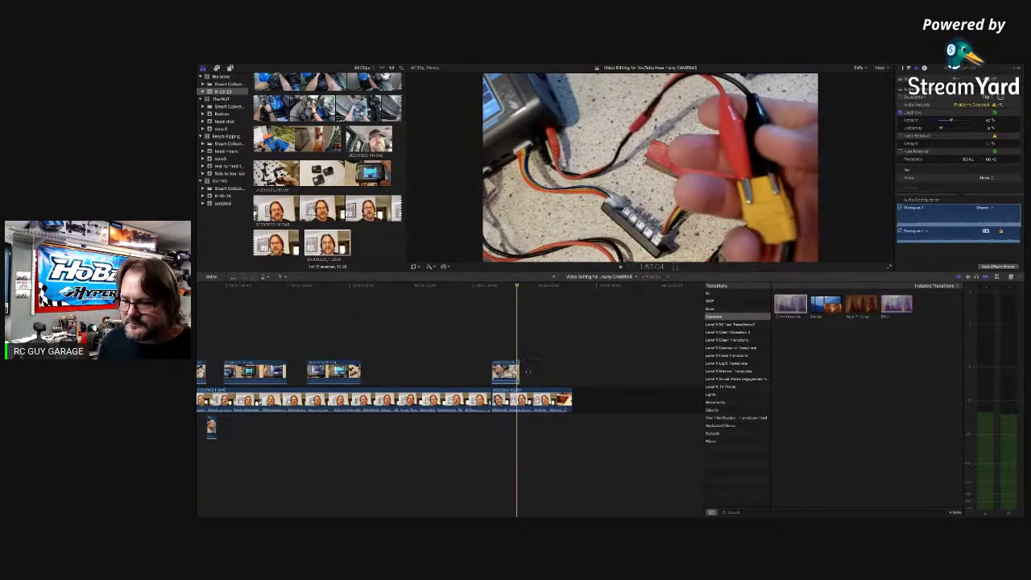
Extend the end of the charger-wiring clip, replay it, and cut off and delete its closing charger-screen part
{"action": "left_click_drag", "start_coordinate": [521, 371], "coordinate": [544, 371]}
{"action": "left_click", "coordinate": [486, 359]}
{"action": "key", "text": "space"}
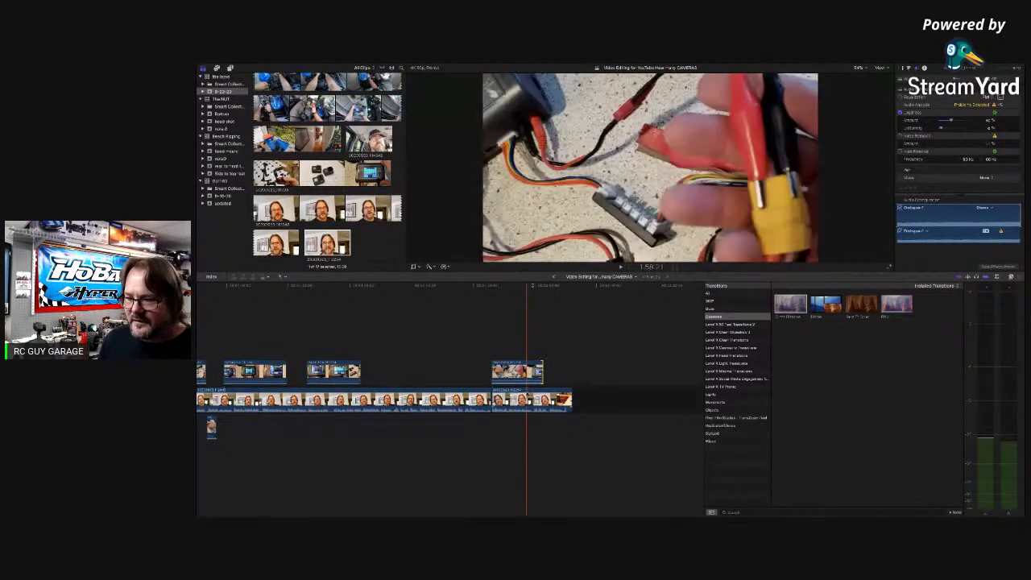
{"action": "left_click", "coordinate": [533, 373]}
{"action": "key", "text": "super+b"}
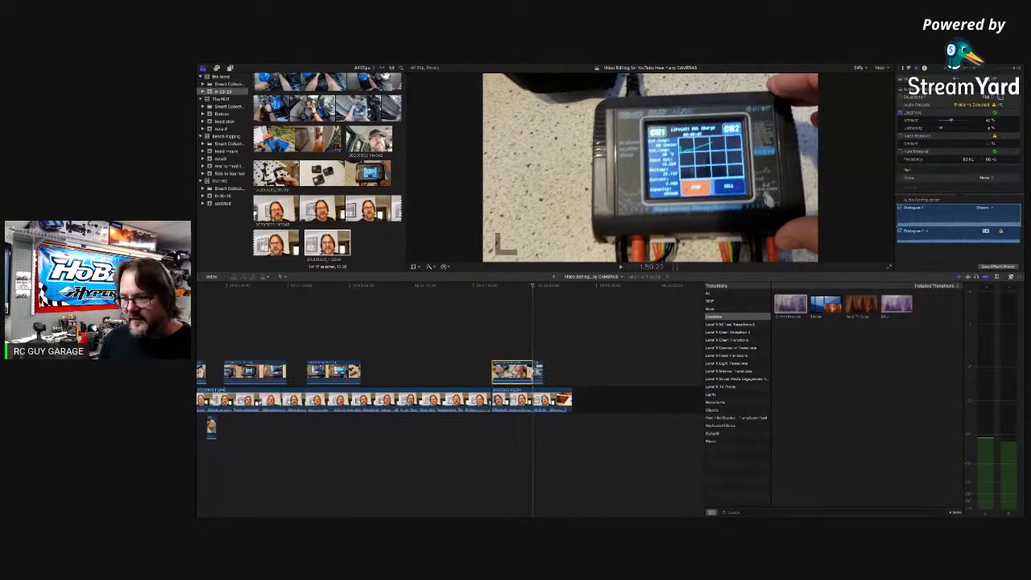
{"action": "left_click", "coordinate": [538, 371]}
{"action": "key", "text": "Delete"}
Play to the end of the appended talking-head clip and remove its shaky ending after about 2:04:26
{"action": "key", "text": "space"}
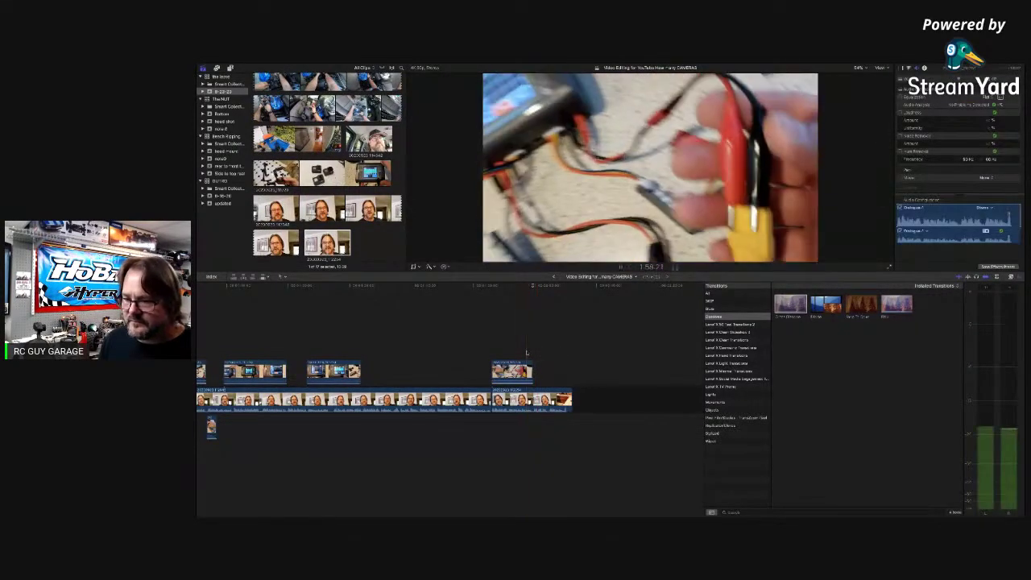
{"action": "key", "text": "space"}
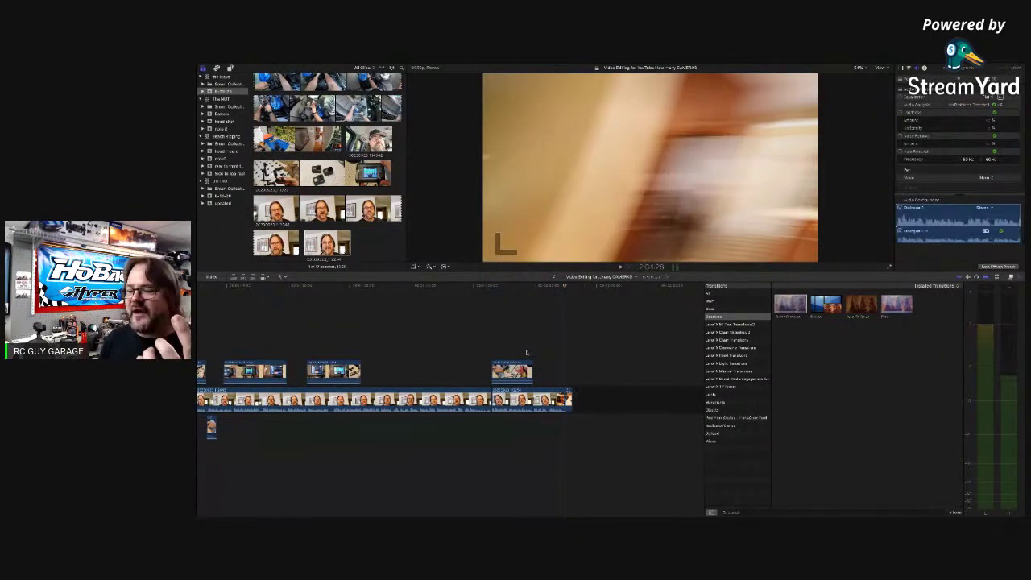
{"action": "key", "text": "Delete"}
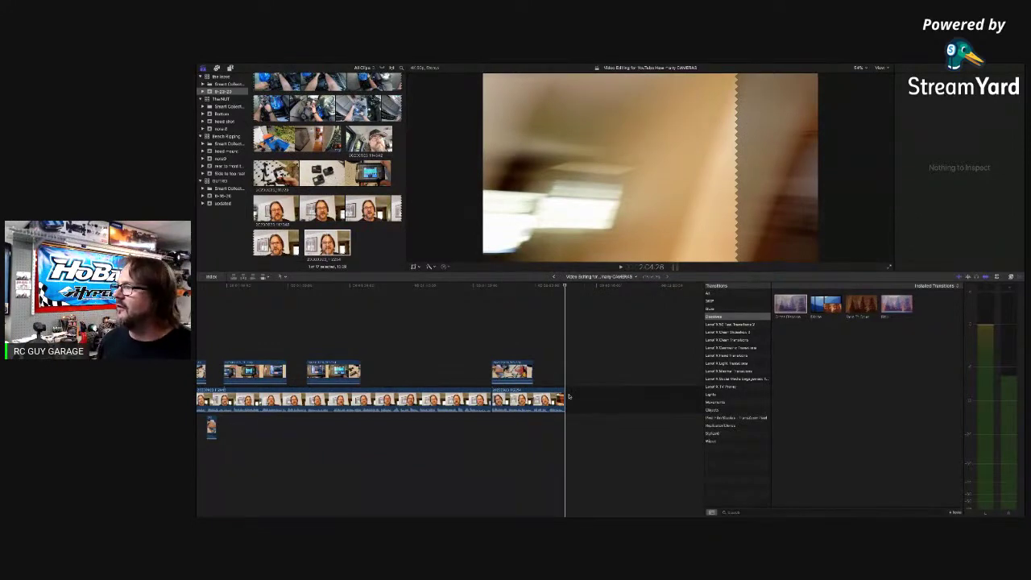
Return to the beginning of the timeline and replay the opening
{"action": "scroll", "coordinate": [536, 356], "scroll_direction": "left", "scroll_amount": 10}
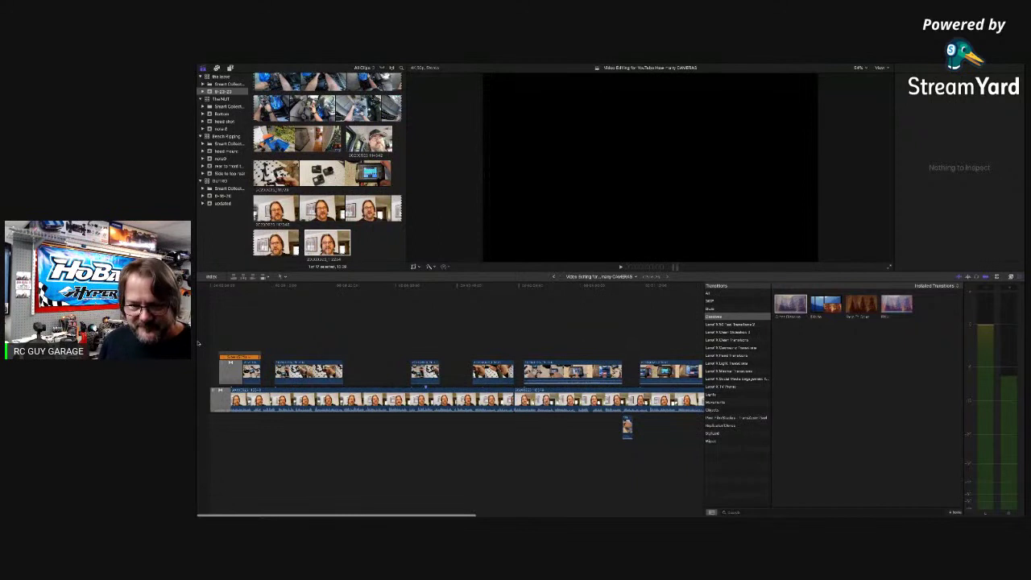
{"action": "key", "text": "space"}
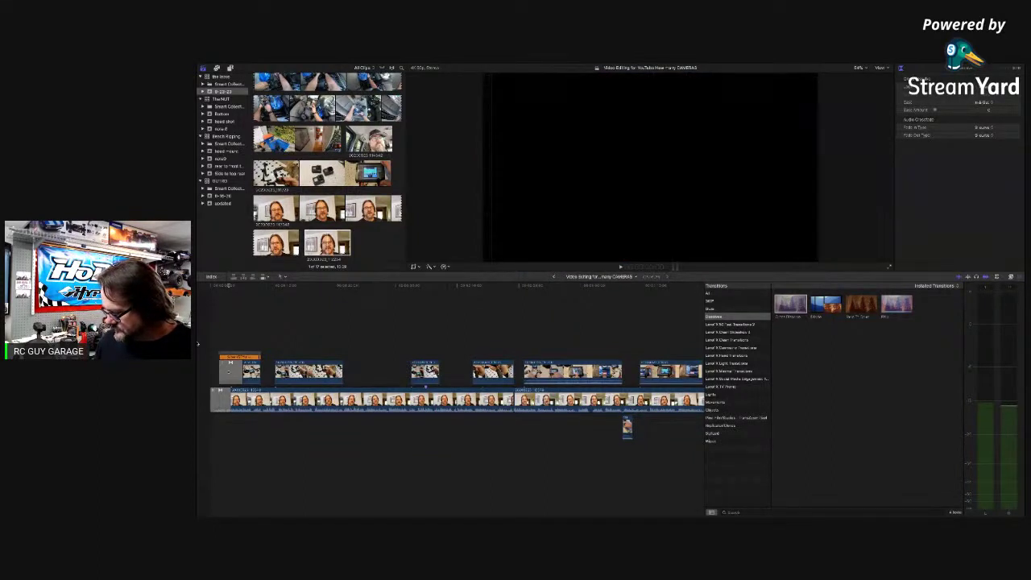
{"action": "key", "text": "space"}
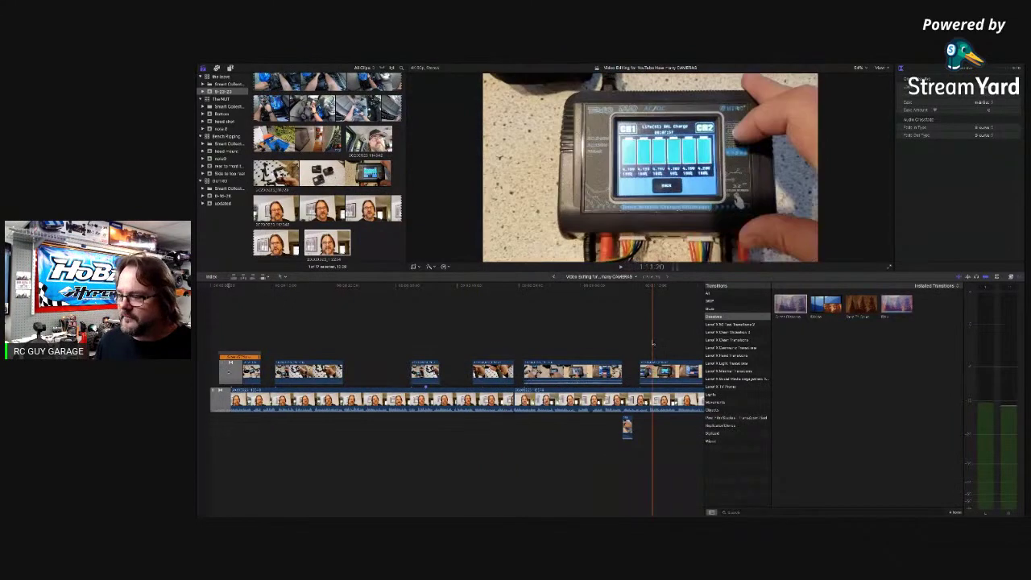
Play the last section of the timeline and extend the end of the charger-wiring clip slightly over the talking-head clip
{"action": "scroll", "coordinate": [635, 332], "scroll_direction": "right", "scroll_amount": 3}
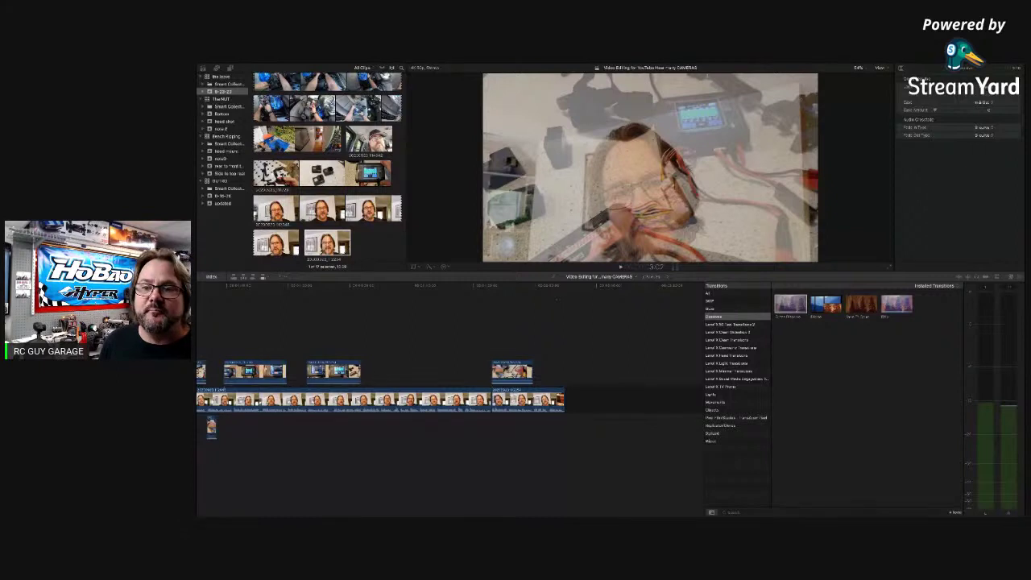
{"action": "scroll", "coordinate": [556, 299], "scroll_direction": "left", "scroll_amount": 1}
{"action": "scroll", "coordinate": [327, 166], "scroll_direction": "up", "scroll_amount": 4}
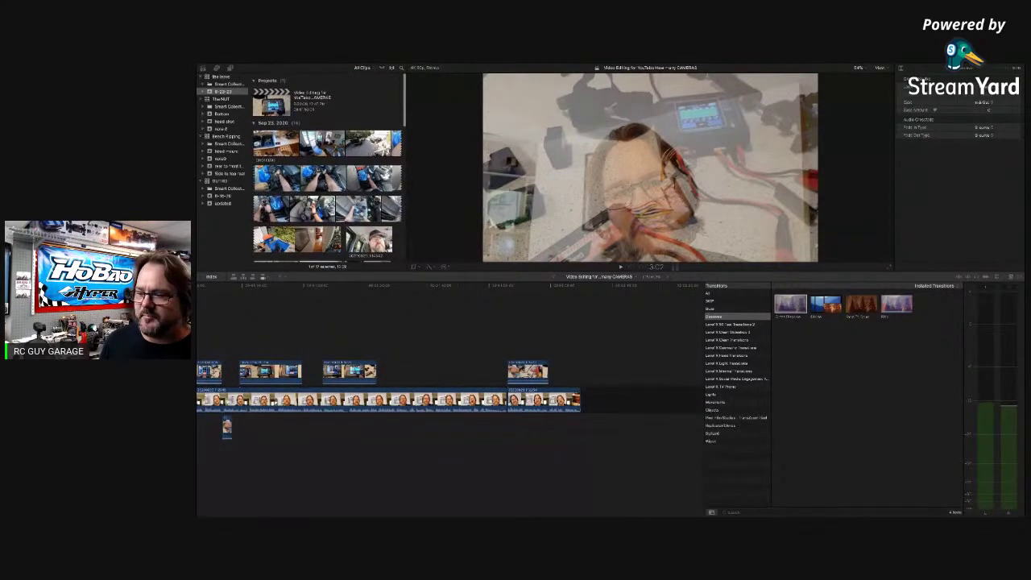
{"action": "key", "text": "space"}
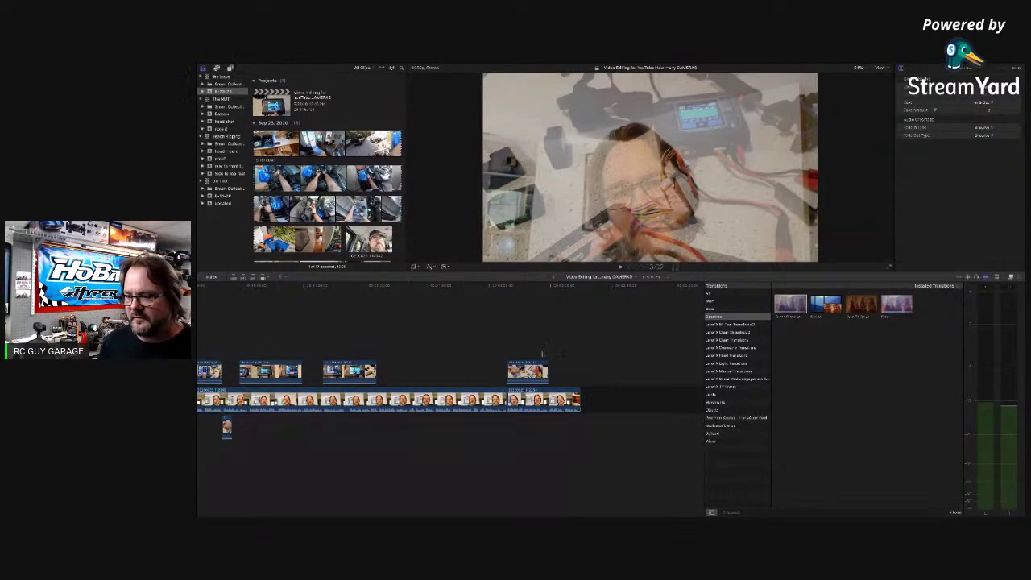
{"action": "left_click", "coordinate": [542, 354]}
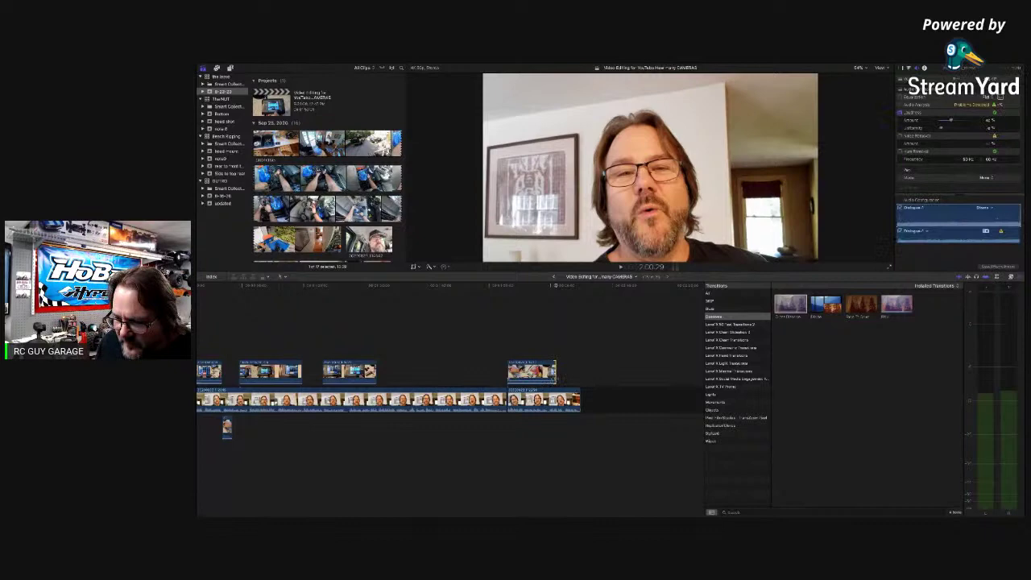
Replay the charger-wiring overlay from its start through to the end of the last talking-head clip
{"action": "left_click", "coordinate": [507, 369]}
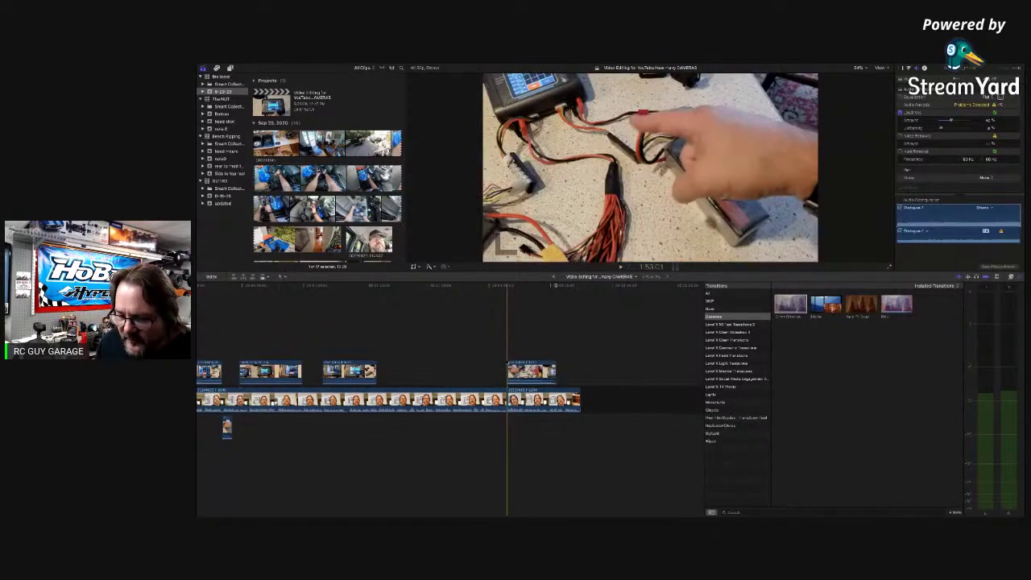
{"action": "key", "text": "space"}
{"action": "key", "text": "super+4"}
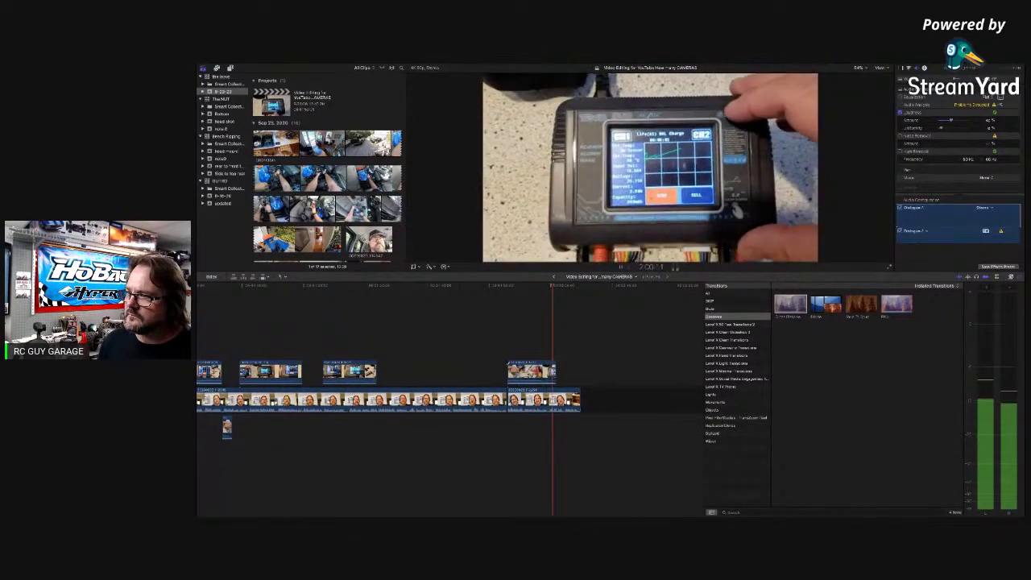
{"action": "scroll", "coordinate": [505, 360], "scroll_direction": "right", "scroll_amount": 3}
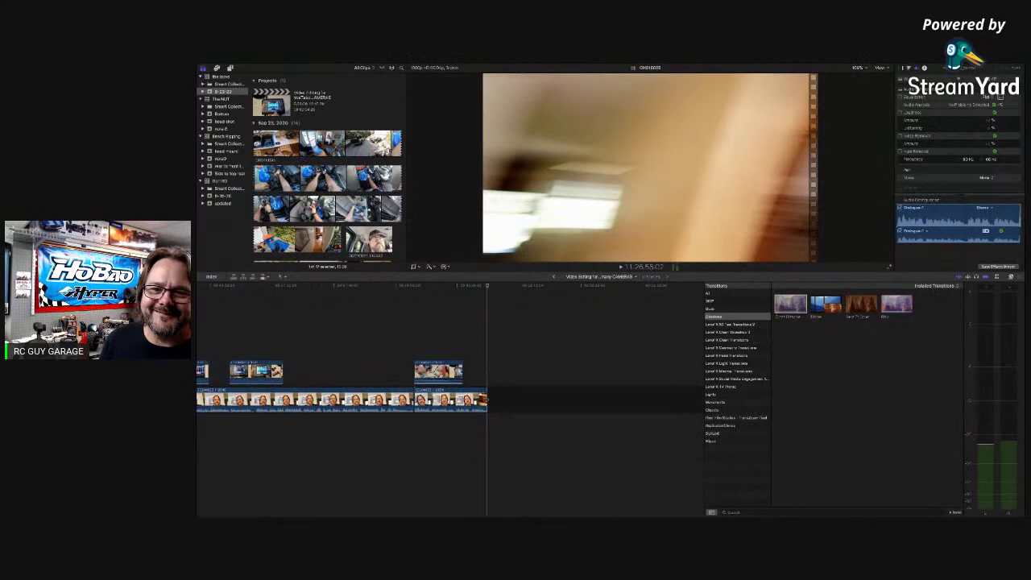
Append the first-person kitchen-sink clip to the main storyline directly after the last talking-head clip
{"action": "left_click", "coordinate": [260, 147]}
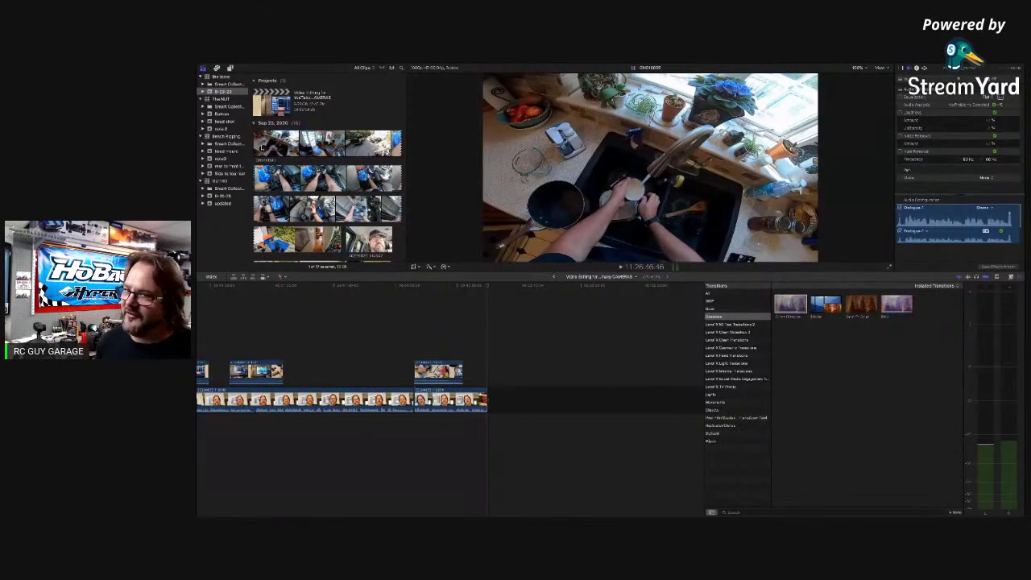
{"action": "left_click", "coordinate": [260, 147]}
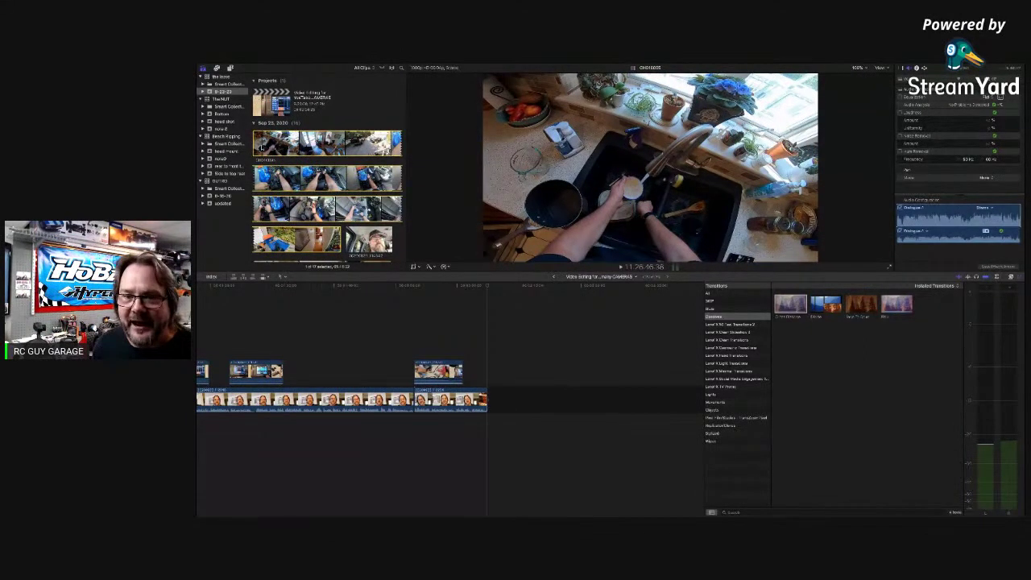
{"action": "left_click_drag", "start_coordinate": [261, 147], "coordinate": [498, 400]}
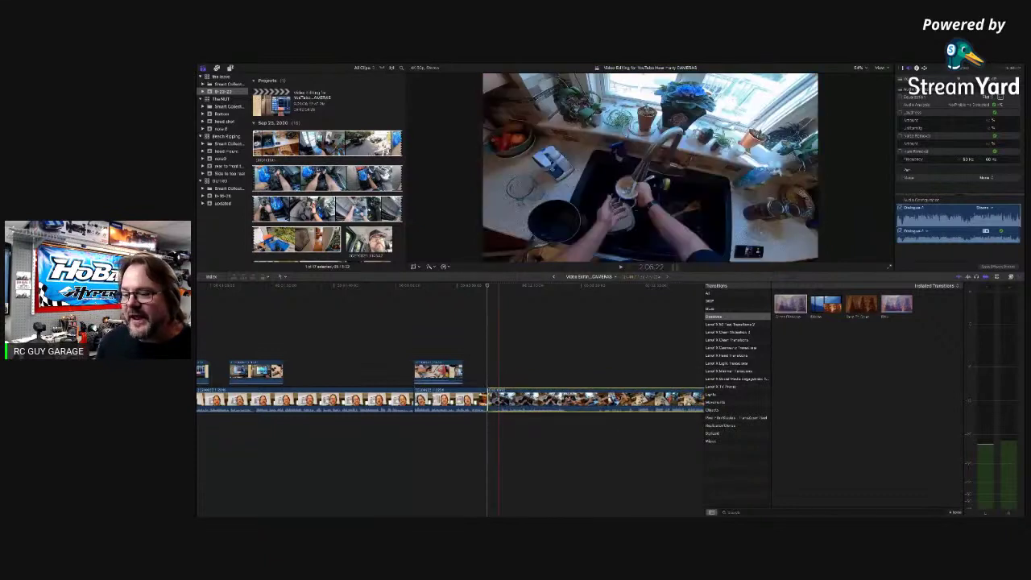
Play across the join and through the appended first-person clip to the part where the gear is carried out the door
{"action": "left_click", "coordinate": [472, 371]}
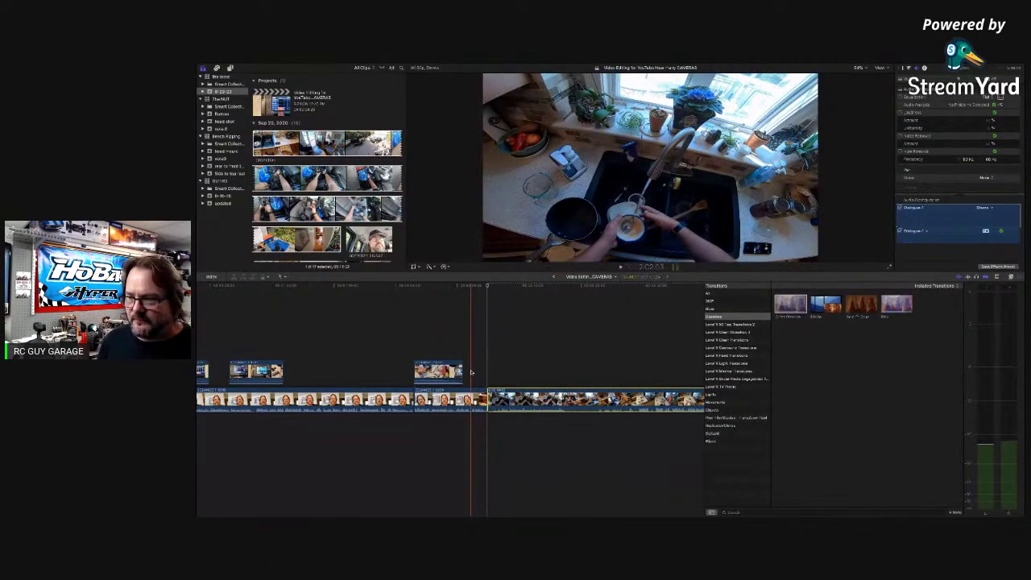
{"action": "key", "text": "space"}
{"action": "scroll", "coordinate": [471, 372], "scroll_direction": "right", "scroll_amount": 3}
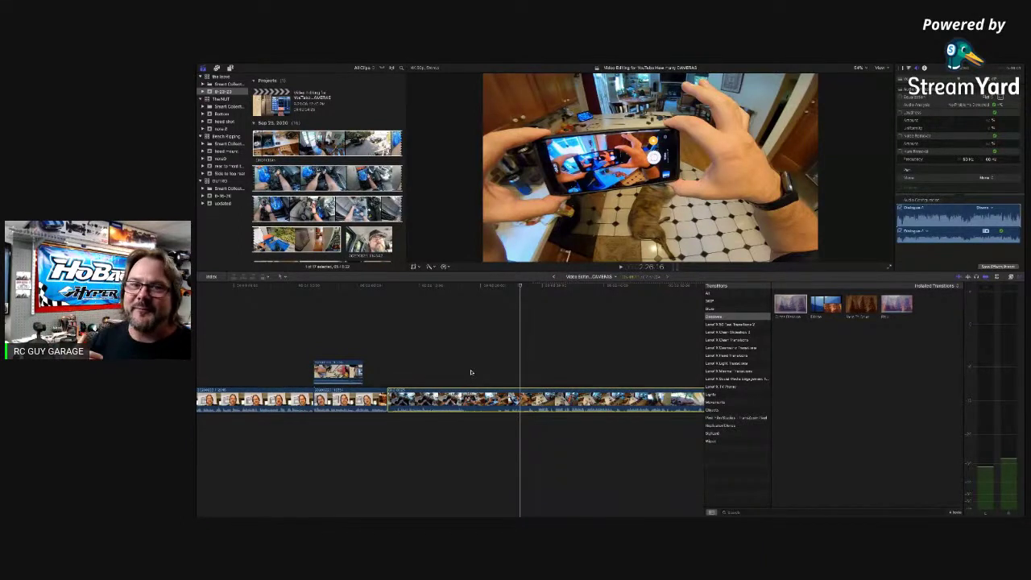
{"action": "key", "text": "space"}
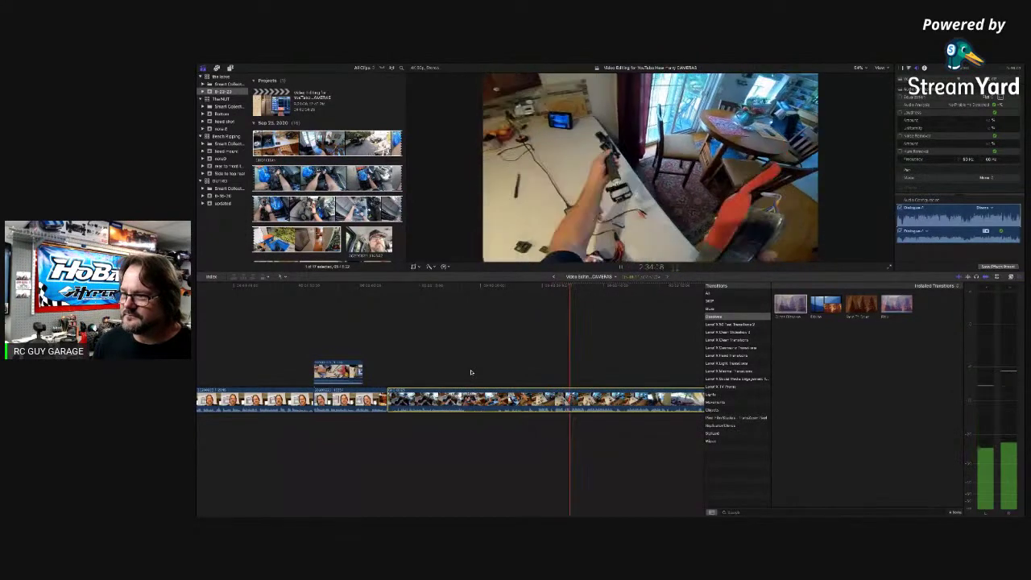
{"action": "scroll", "coordinate": [471, 372], "scroll_direction": "right", "scroll_amount": 5}
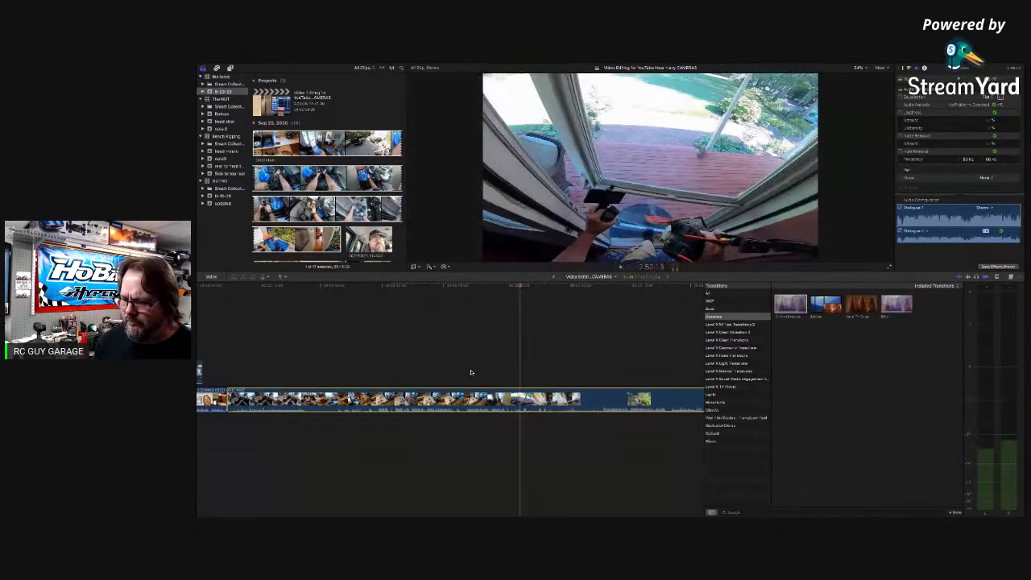
{"action": "left_click", "coordinate": [490, 375]}
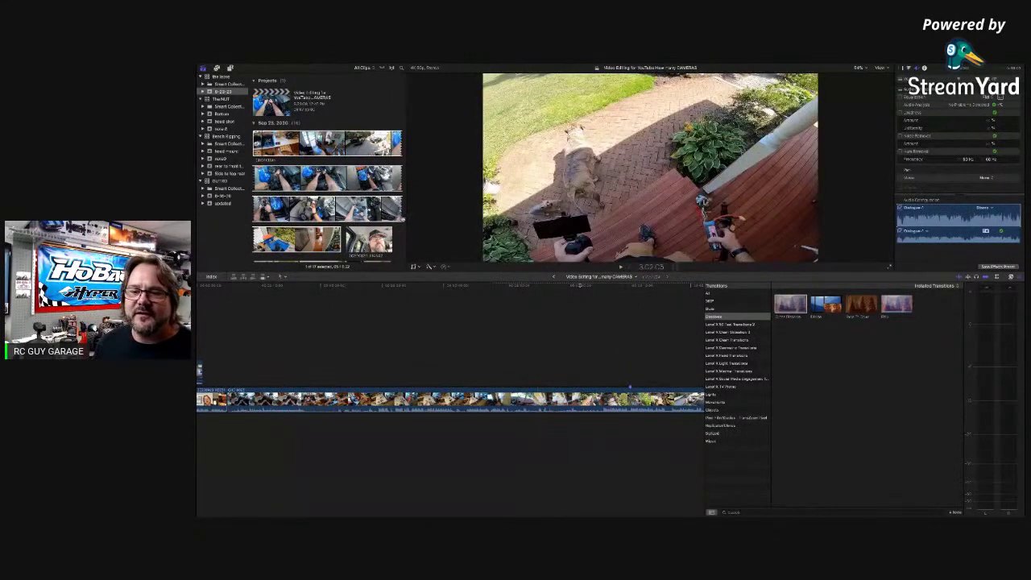
Find the ground-level walking footage in the browser and connect its wooden-steps section above the first-person clip at about 3:15
{"action": "scroll", "coordinate": [386, 216], "scroll_direction": "down", "scroll_amount": 10}
{"action": "scroll", "coordinate": [386, 216], "scroll_direction": "down", "scroll_amount": 5}
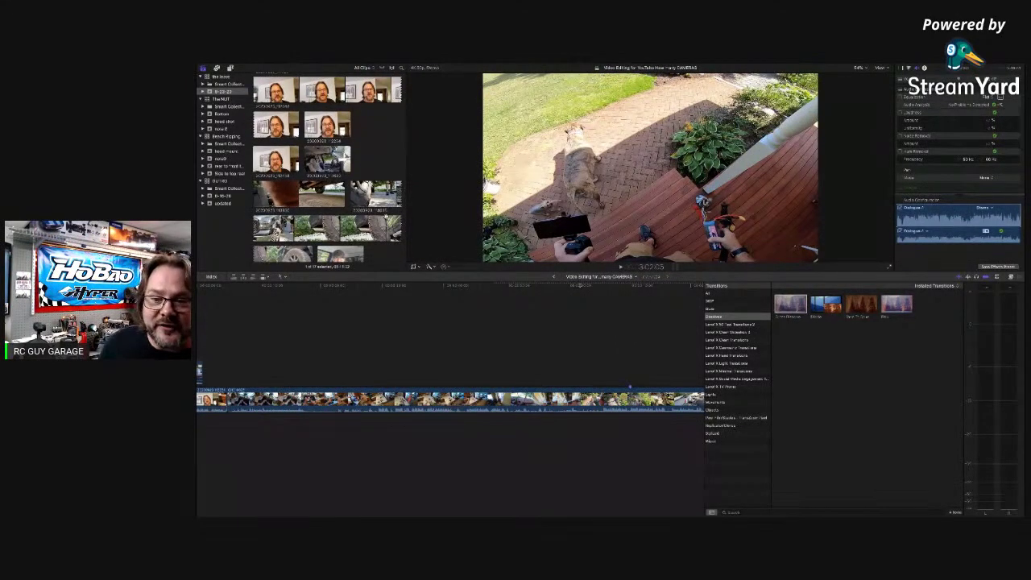
{"action": "left_click", "coordinate": [311, 164]}
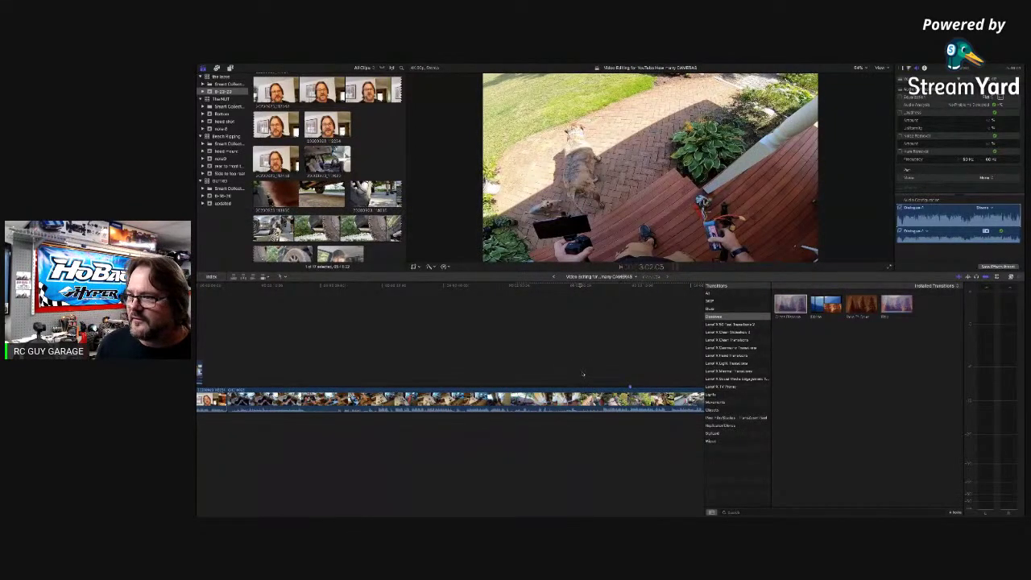
{"action": "key", "text": "space"}
{"action": "key", "text": "space"}
{"action": "scroll", "coordinate": [582, 374], "scroll_direction": "right", "scroll_amount": 3}
{"action": "key", "text": "space"}
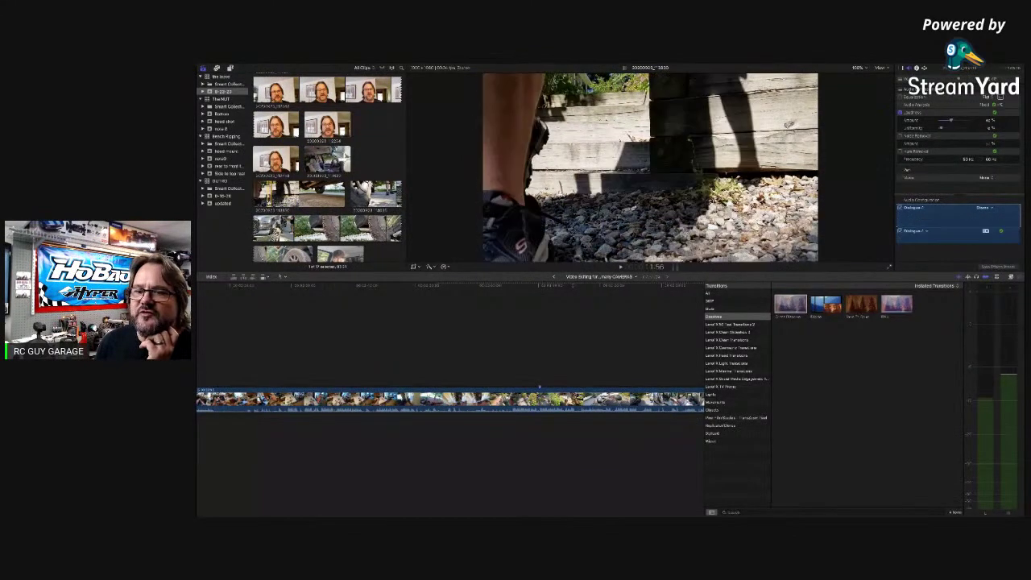
{"action": "left_click_drag", "start_coordinate": [269, 199], "coordinate": [583, 372]}
Play past the wooden-steps overlay and connect the grass-walking section of the same footage above the first-person clip at about 3:19
{"action": "key", "text": "space"}
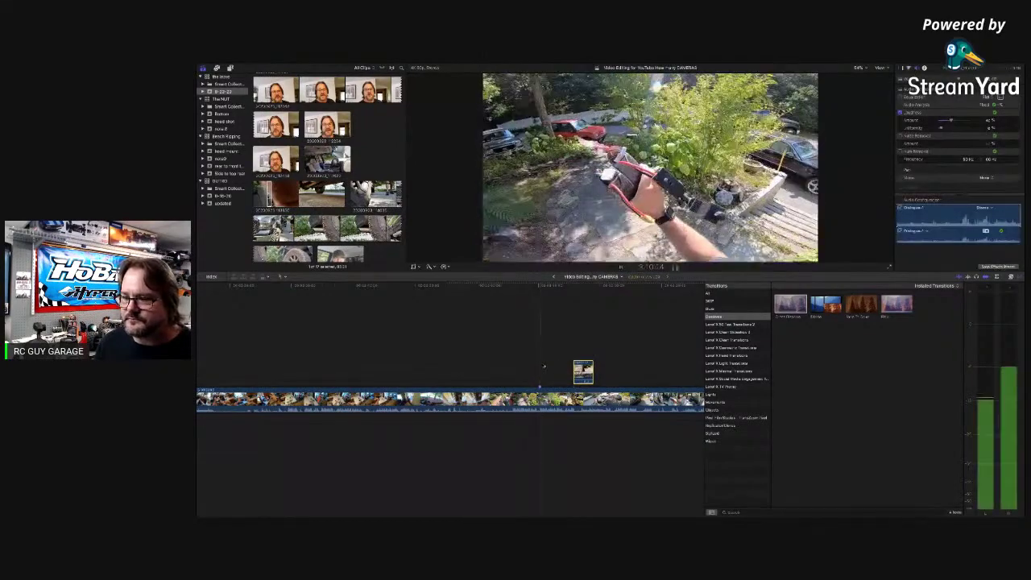
{"action": "scroll", "coordinate": [545, 367], "scroll_direction": "right", "scroll_amount": 3}
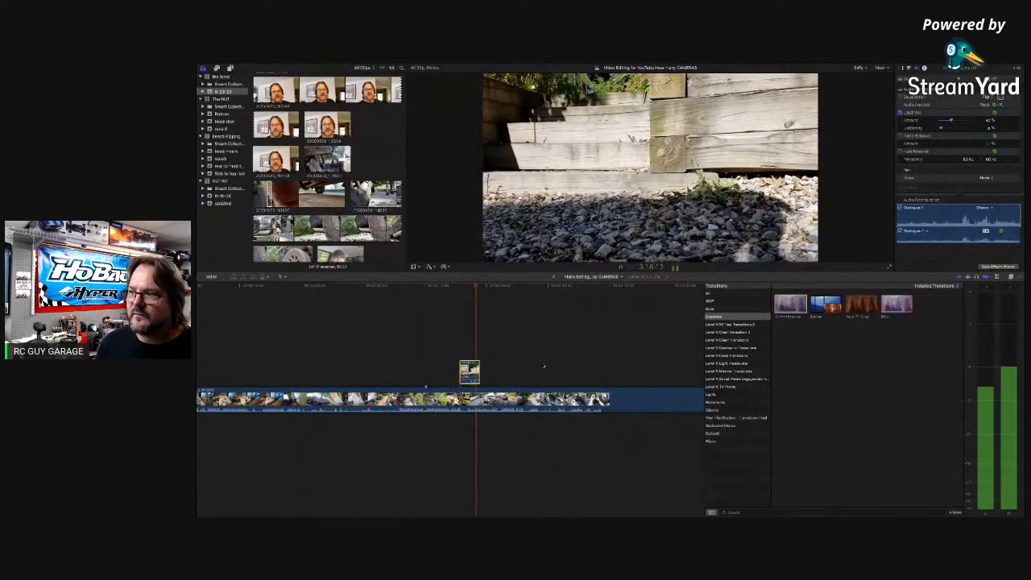
{"action": "key", "text": "space"}
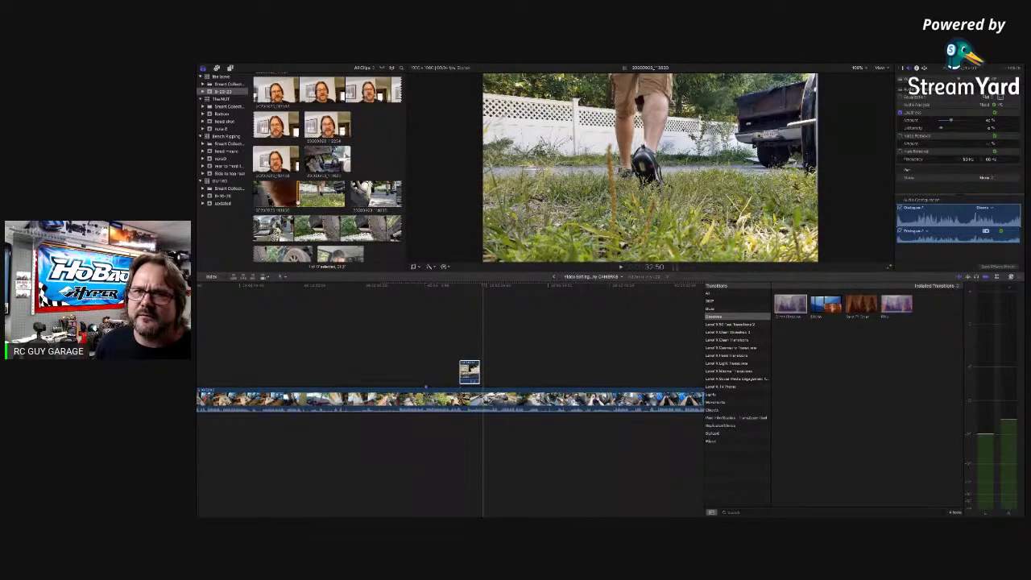
{"action": "left_click_drag", "start_coordinate": [321, 194], "coordinate": [487, 375]}
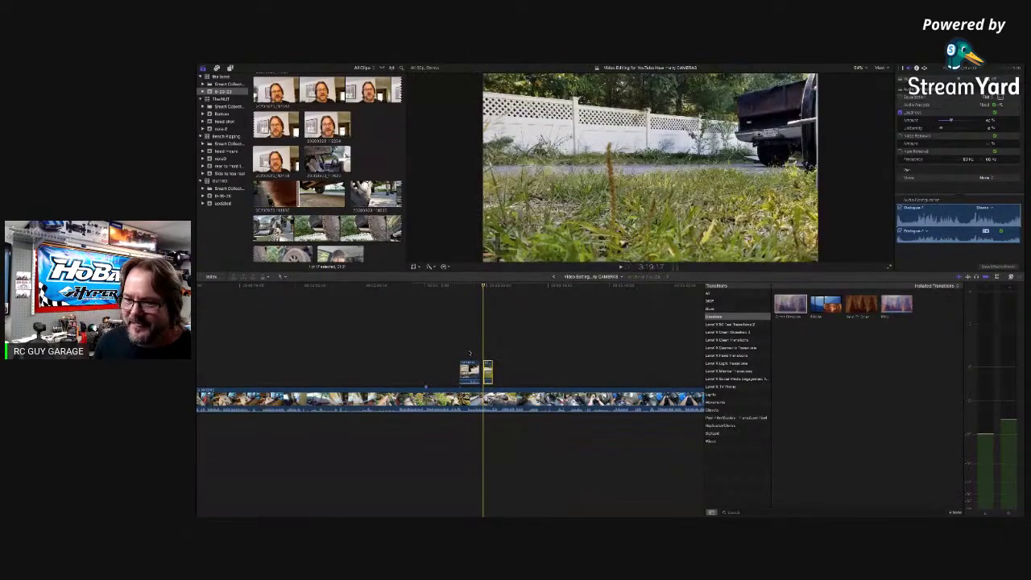
Replay the grass-walking overlay and play on through the footage inside the truck to about 4:29
{"action": "key", "text": "space"}
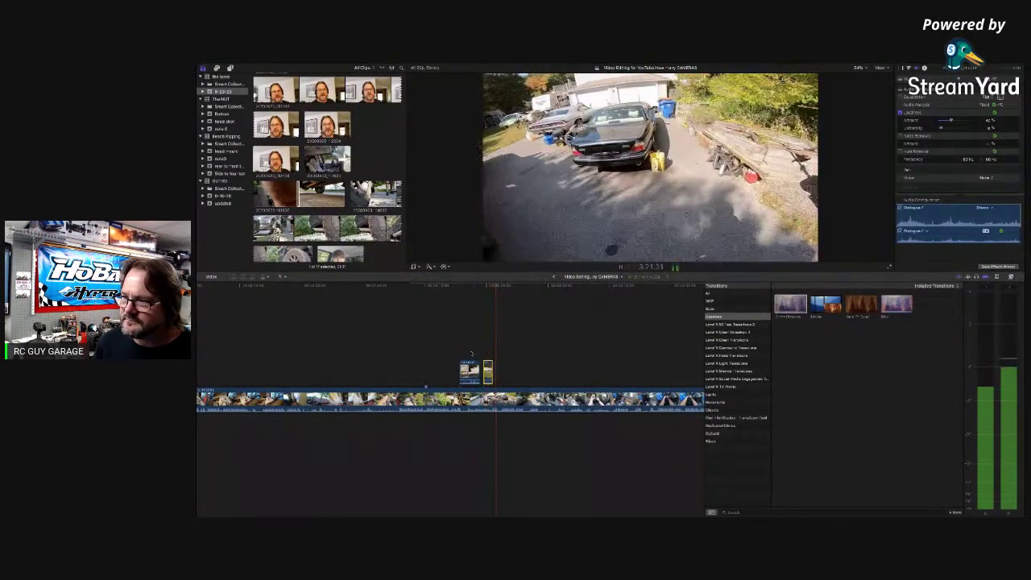
{"action": "key", "text": "space"}
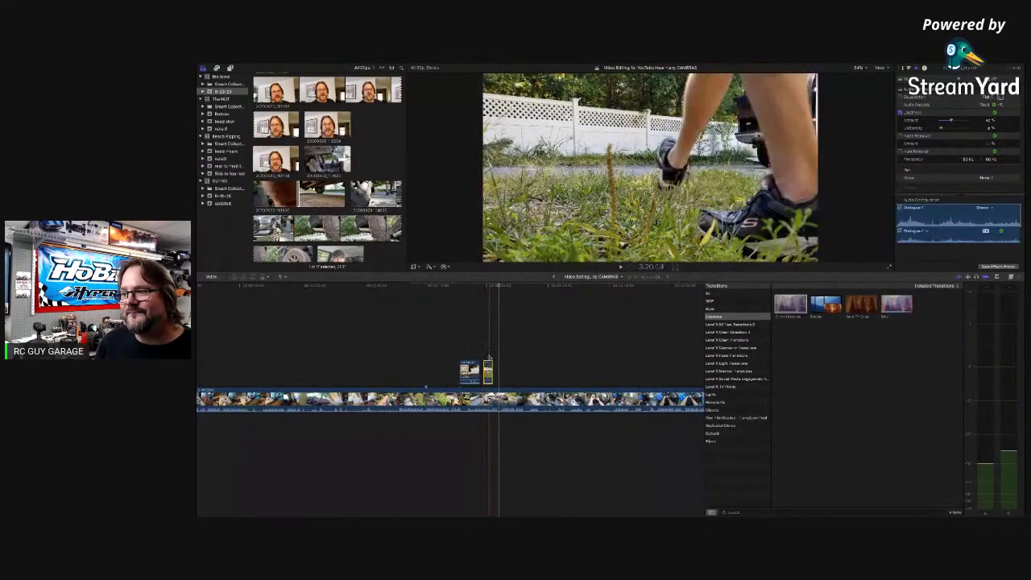
{"action": "key", "text": "space"}
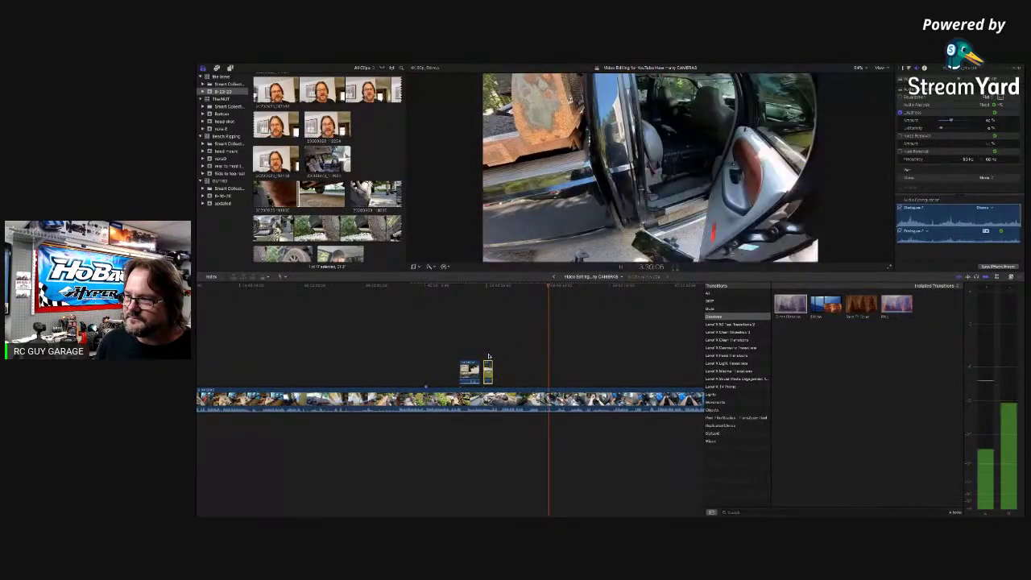
{"action": "scroll", "coordinate": [489, 357], "scroll_direction": "right", "scroll_amount": 2}
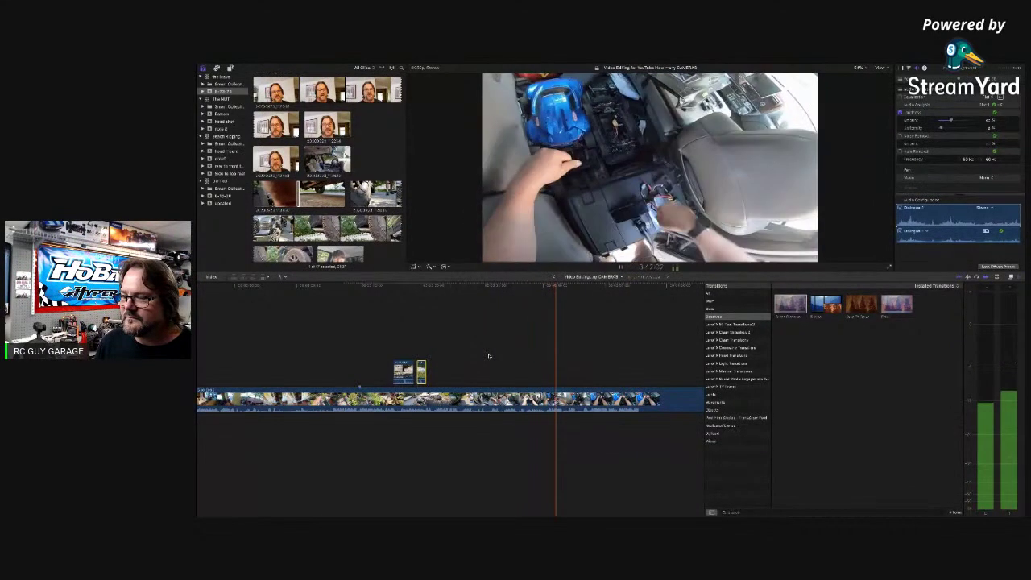
{"action": "scroll", "coordinate": [489, 356], "scroll_direction": "right", "scroll_amount": 2}
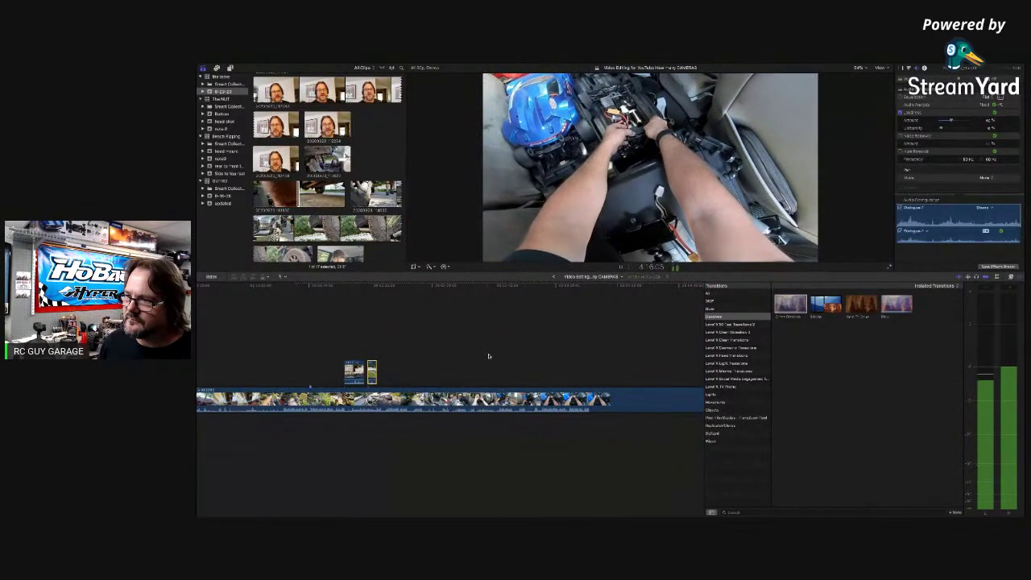
{"action": "scroll", "coordinate": [488, 356], "scroll_direction": "right", "scroll_amount": 10}
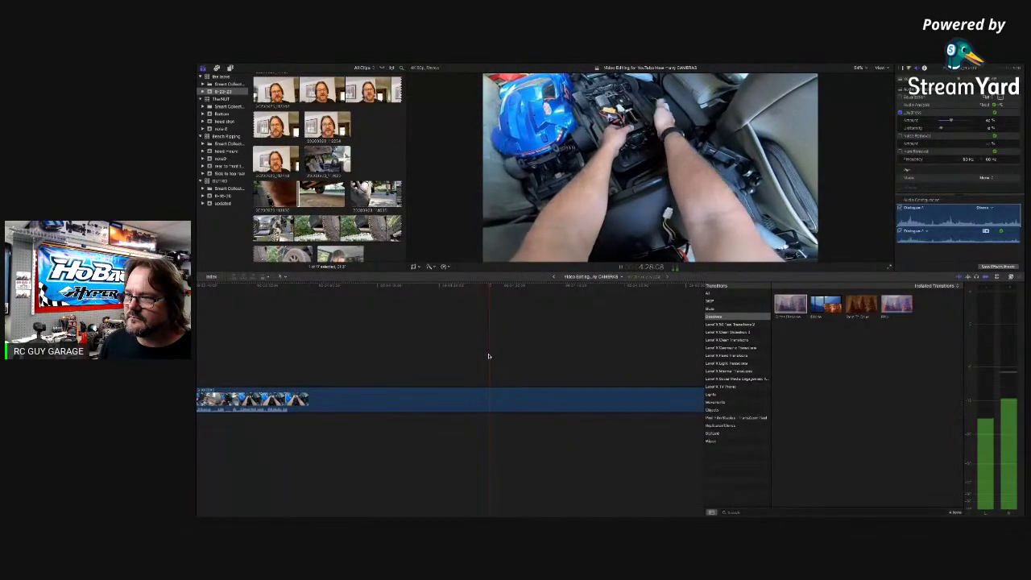
{"action": "key", "text": "space"}
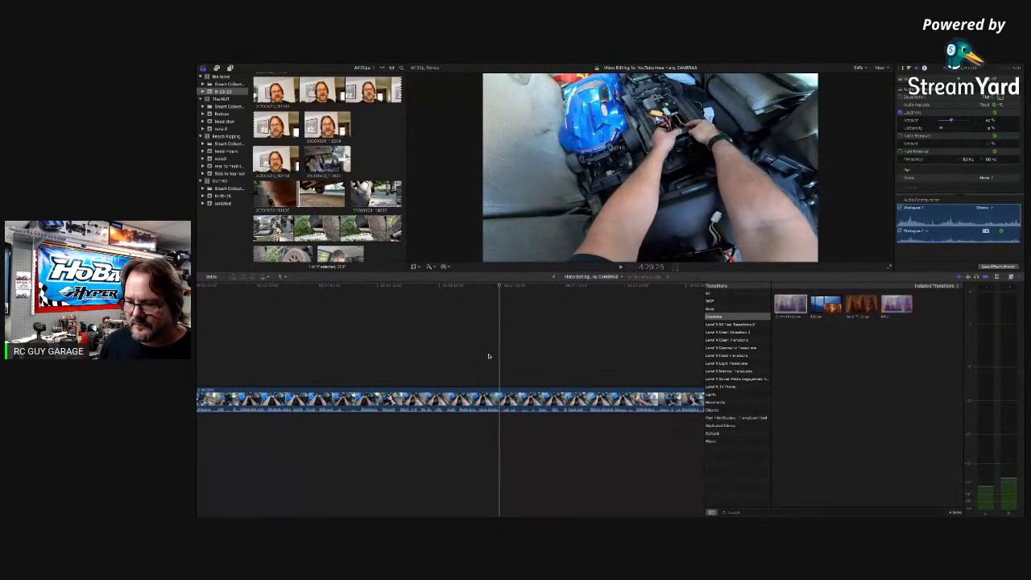
Split the first-person clip at 4:30:04 during the battery work in the truck and play past the cut
{"action": "key", "text": "space"}
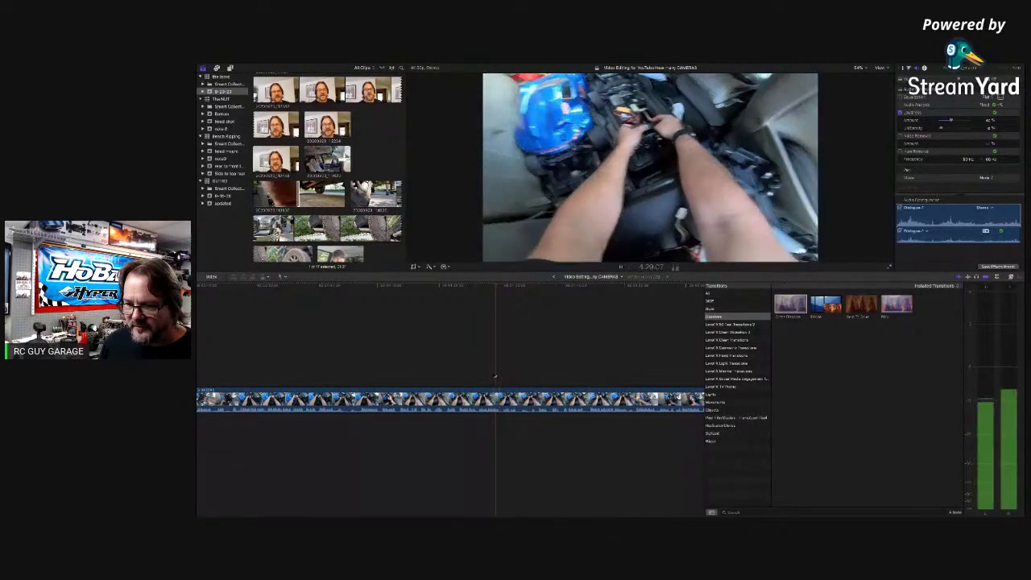
{"action": "left_click", "coordinate": [503, 393]}
{"action": "key", "text": "super+b"}
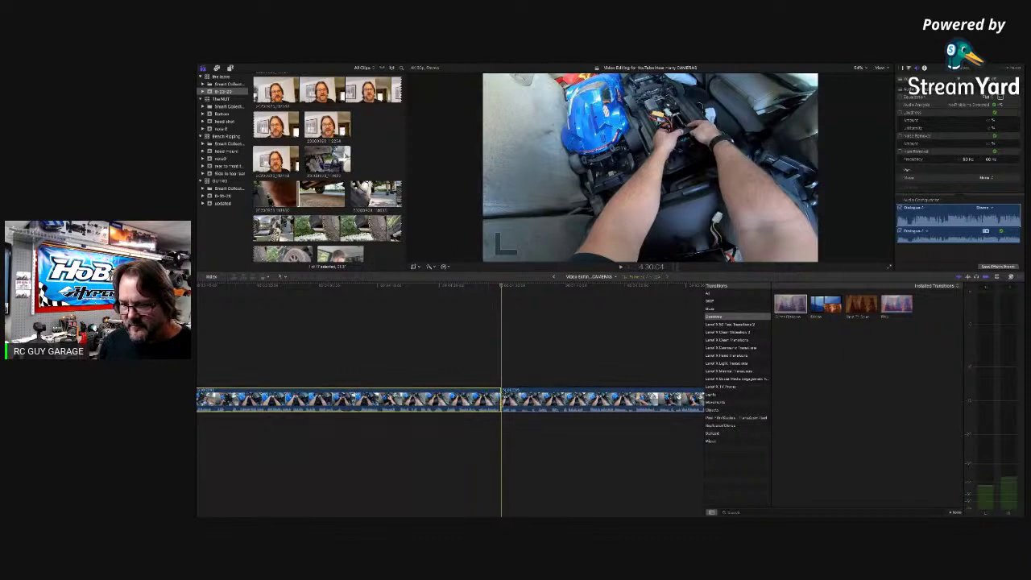
{"action": "key", "text": "space"}
{"action": "key", "text": "space"}
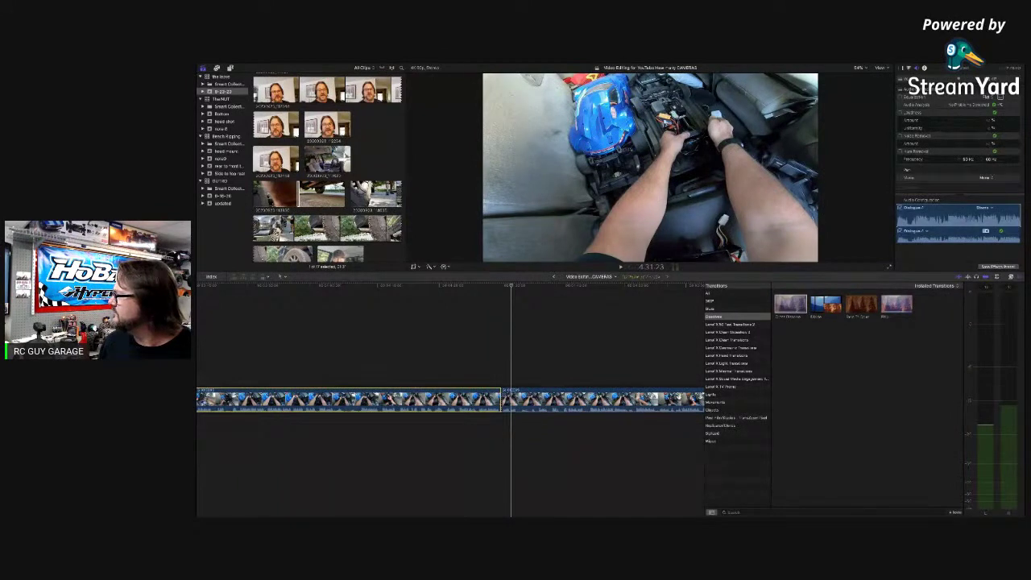
Return to the 4:30:04 cut in the truck footage and replay the battery work just after it
{"action": "left_click", "coordinate": [503, 363]}
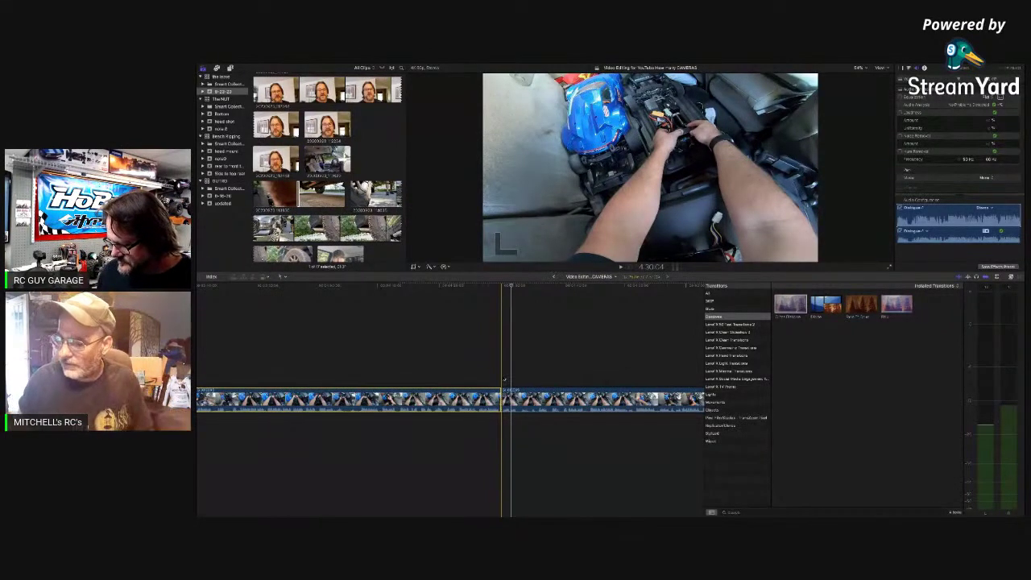
{"action": "key", "text": "space"}
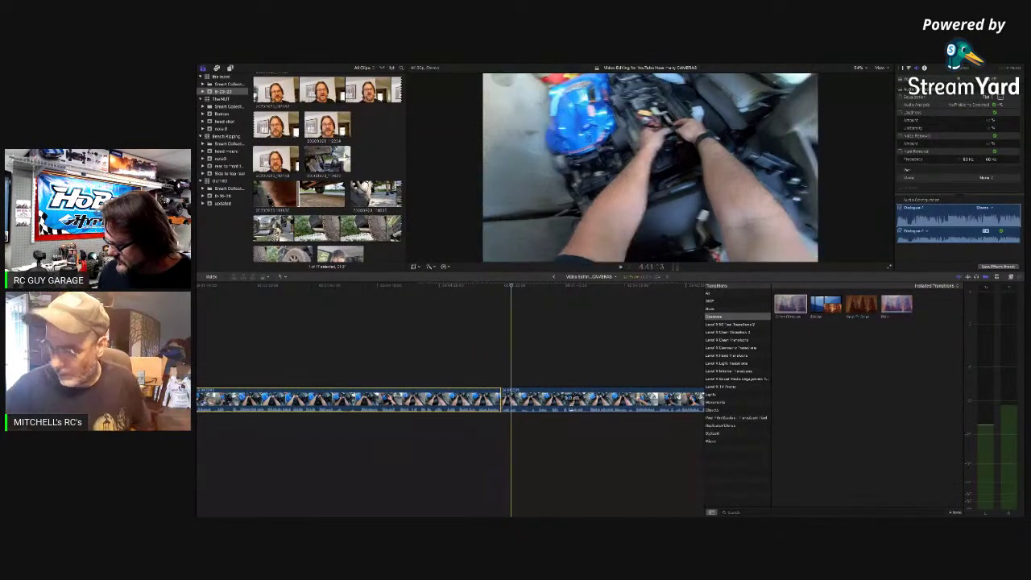
{"action": "left_click", "coordinate": [503, 377]}
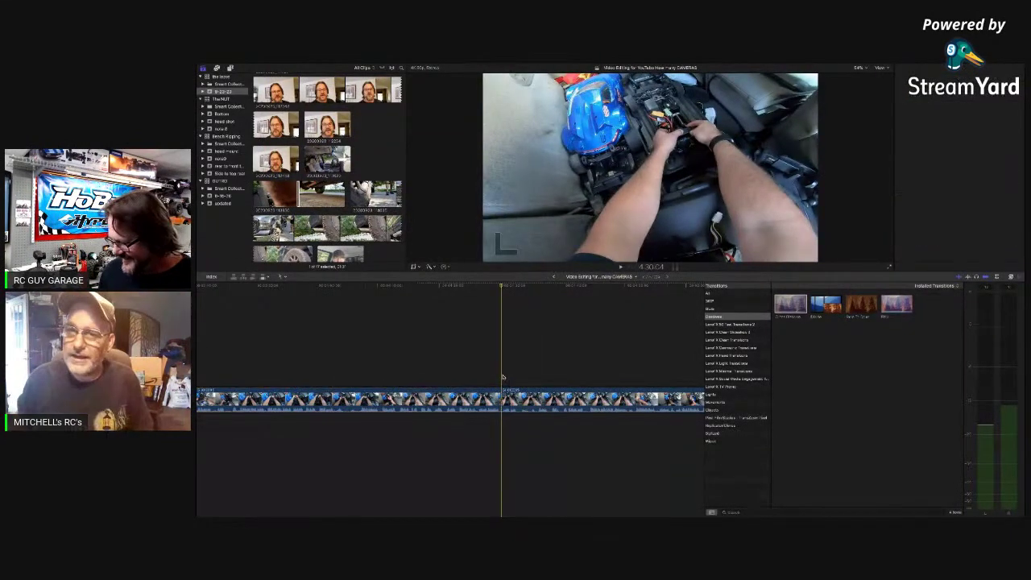
{"action": "key", "text": "super+4"}
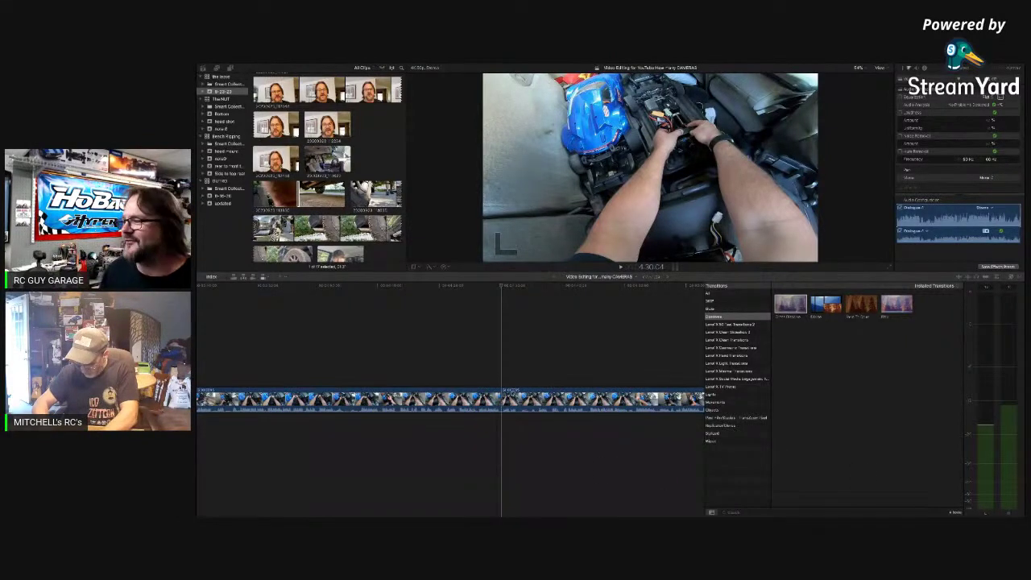
Trim the first-person clip after the 4:30:04 cut so it resumes from the battery work at about 4:40
{"action": "key", "text": "space"}
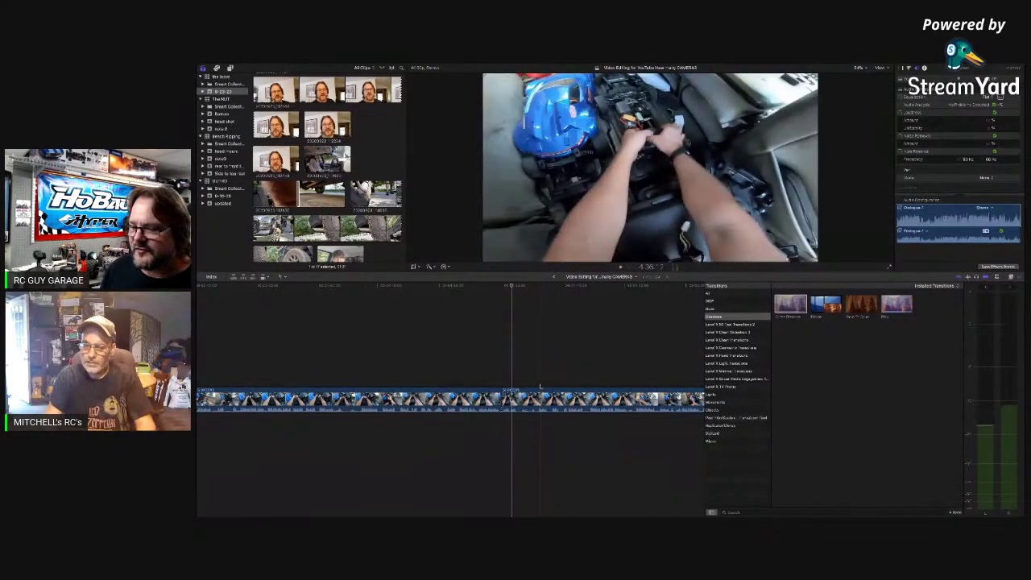
{"action": "key", "text": "space"}
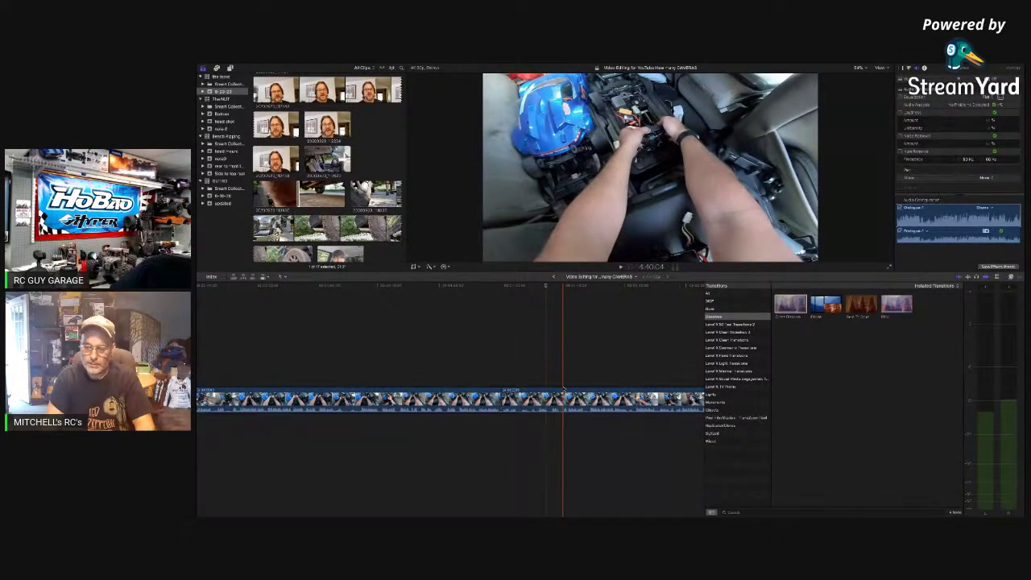
{"action": "key", "text": "space"}
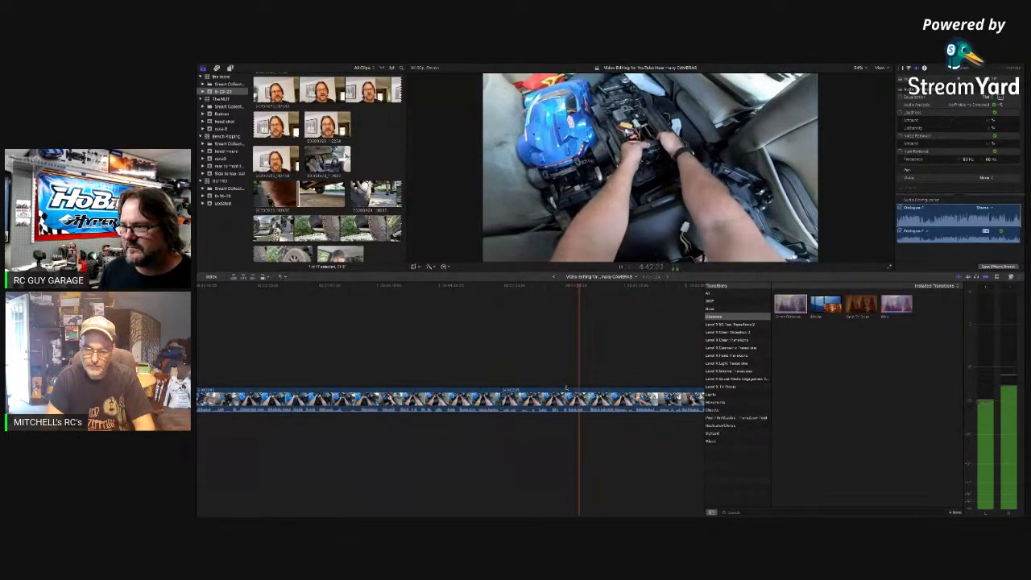
{"action": "key", "text": "space"}
{"action": "left_click", "coordinate": [569, 392]}
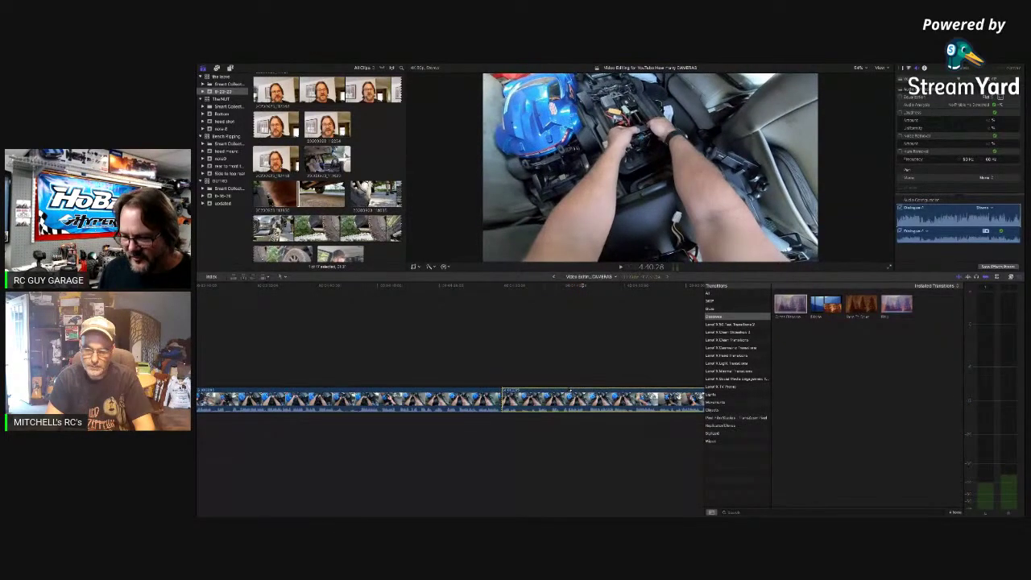
{"action": "key", "text": "Delete"}
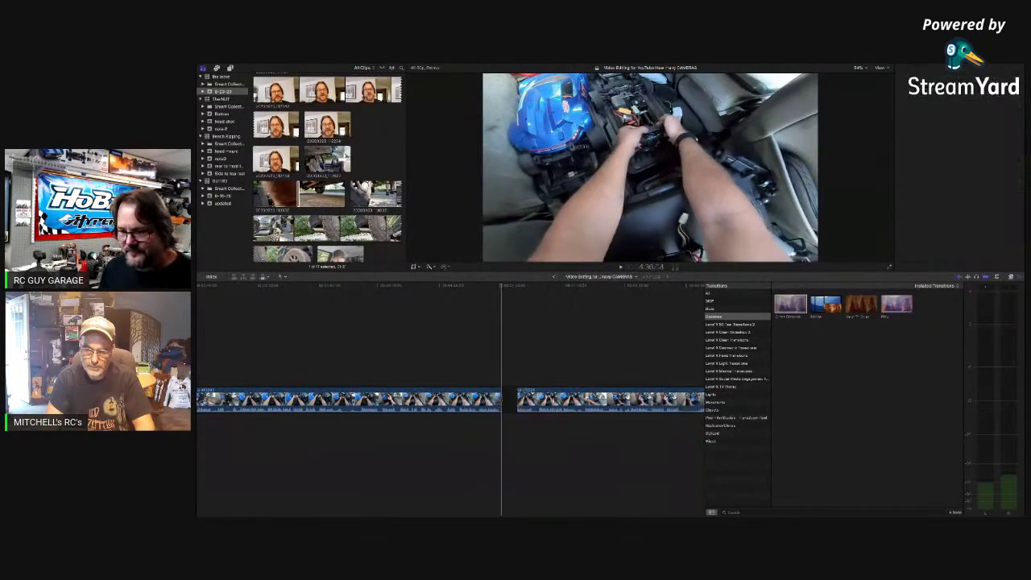
Play across the join at 4:30:04 and cut the first-person clip again at about 4:41
{"action": "key", "text": "space"}
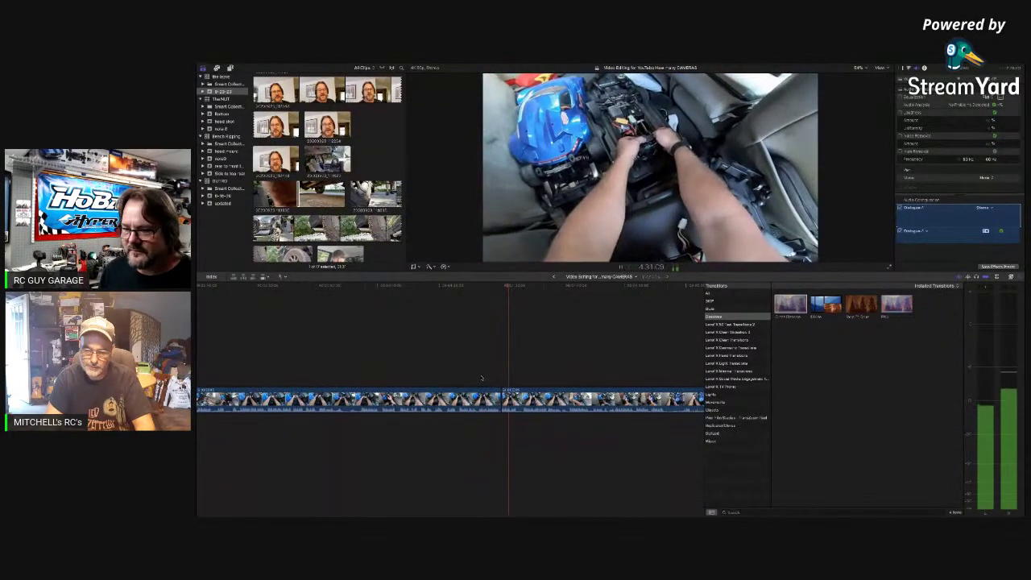
{"action": "key", "text": "space"}
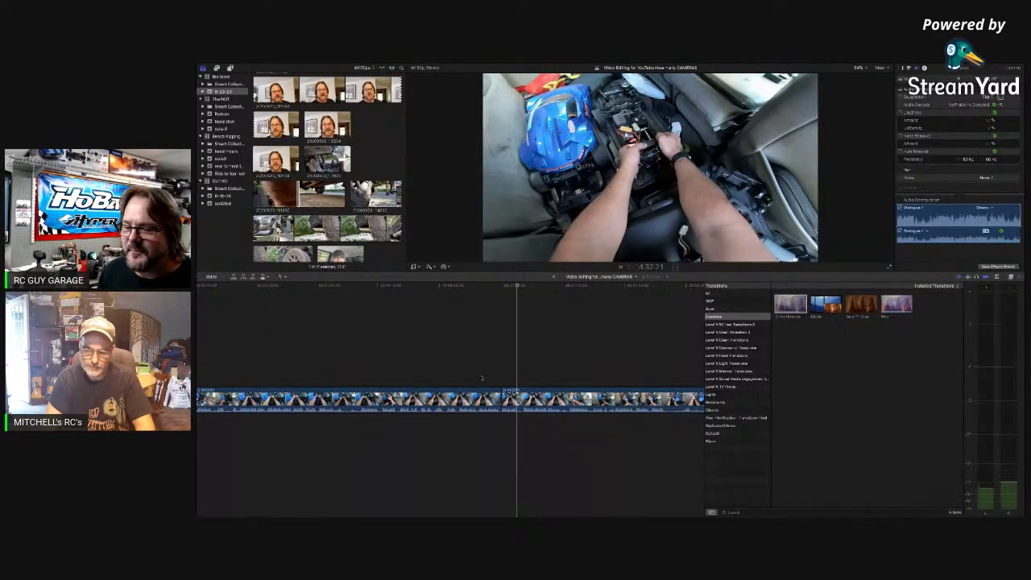
{"action": "key", "text": "space"}
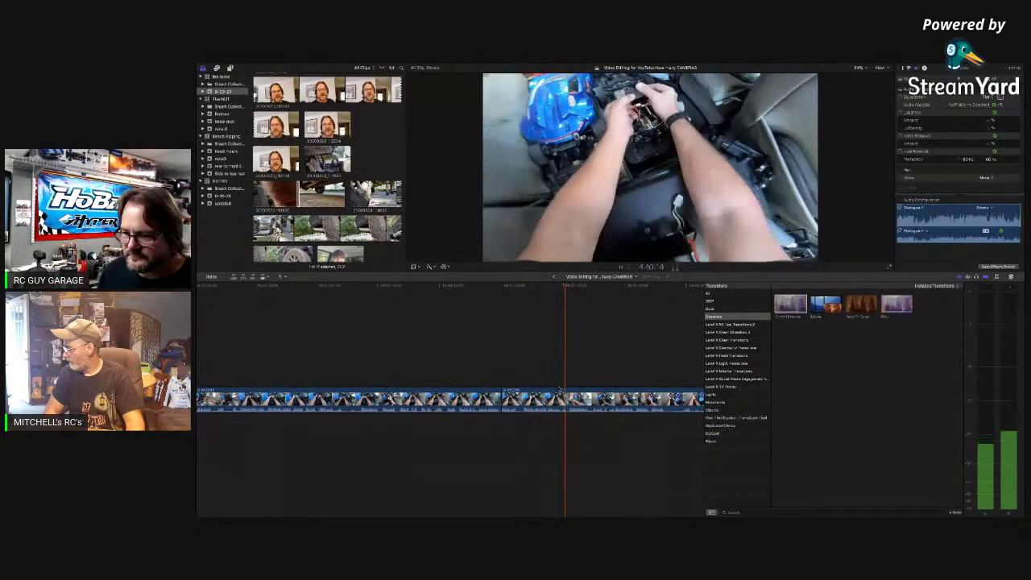
{"action": "key", "text": "space"}
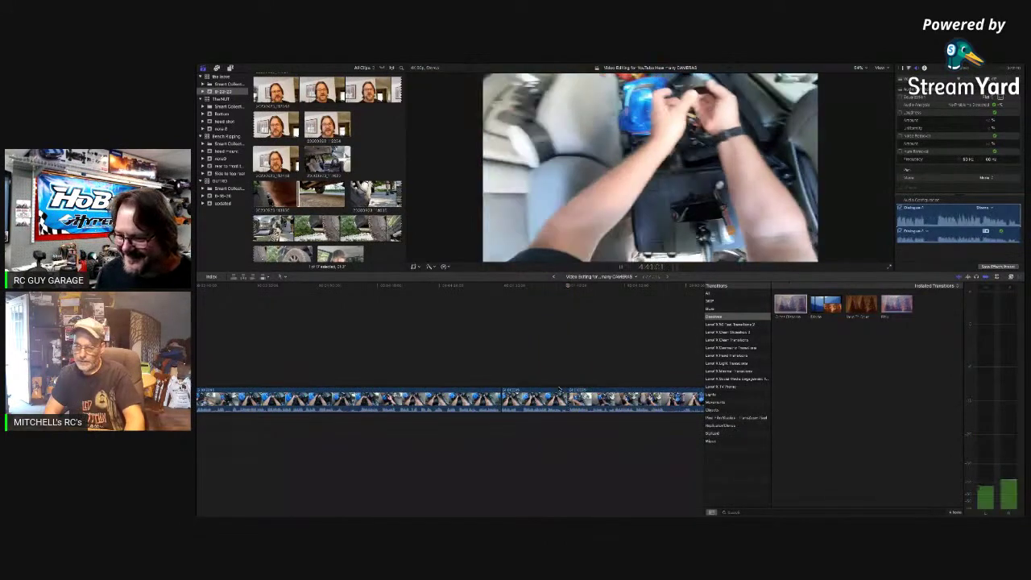
Play on through the truck footage and split the first-person clip at about 4:48
{"action": "scroll", "coordinate": [559, 390], "scroll_direction": "right", "scroll_amount": 3}
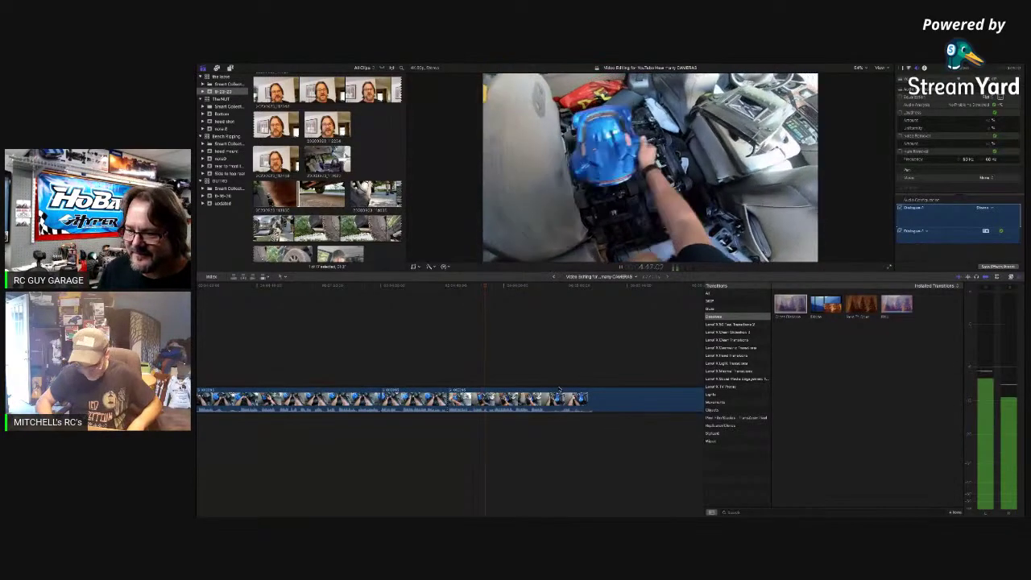
{"action": "key", "text": "super+equal"}
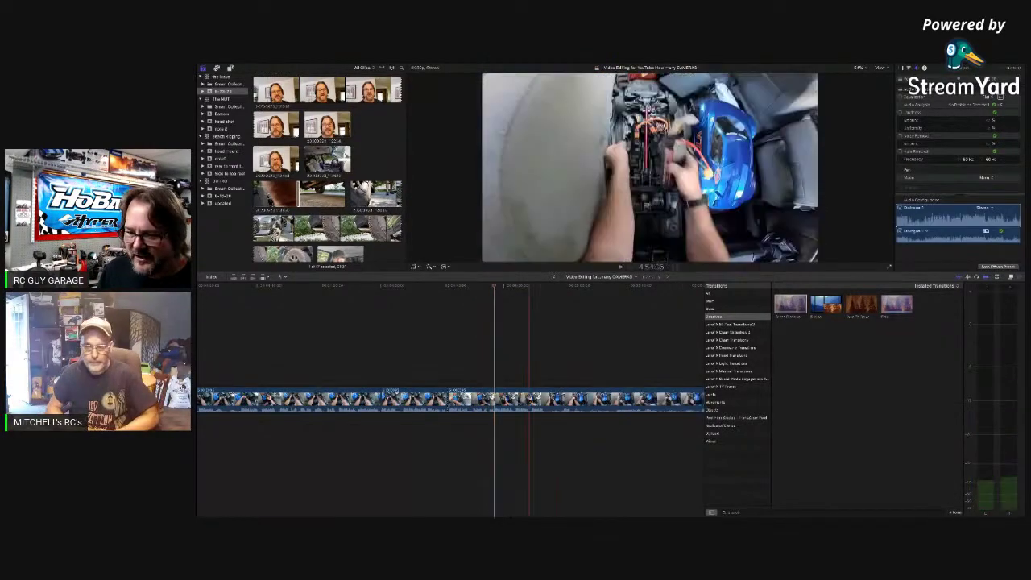
{"action": "key", "text": "super+b"}
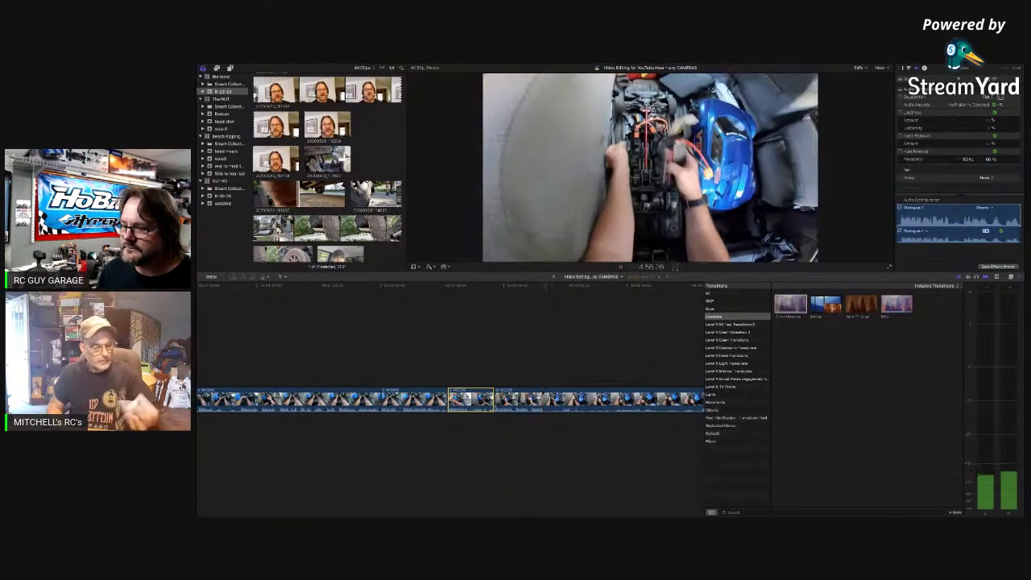
Skim the truck footage beyond the 4:48 cut to about 5:36, looking for the point where the clip should resume
{"action": "key", "text": "space"}
{"action": "scroll", "coordinate": [545, 390], "scroll_direction": "right", "scroll_amount": 3}
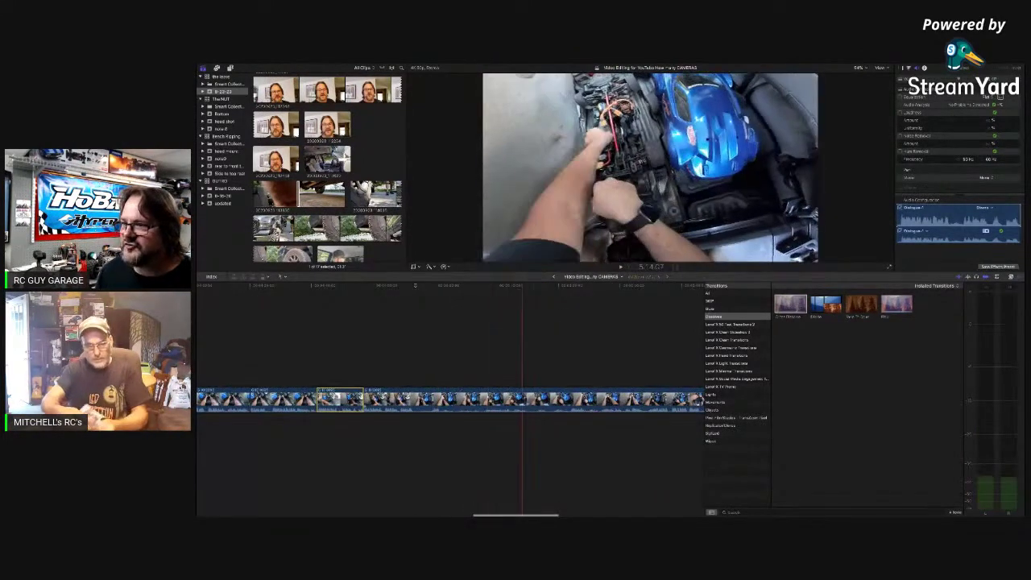
{"action": "scroll", "coordinate": [484, 399], "scroll_direction": "right", "scroll_amount": 5}
{"action": "key", "text": "space"}
{"action": "key", "text": "space"}
{"action": "scroll", "coordinate": [495, 399], "scroll_direction": "right", "scroll_amount": 1}
{"action": "scroll", "coordinate": [501, 397], "scroll_direction": "right", "scroll_amount": 3}
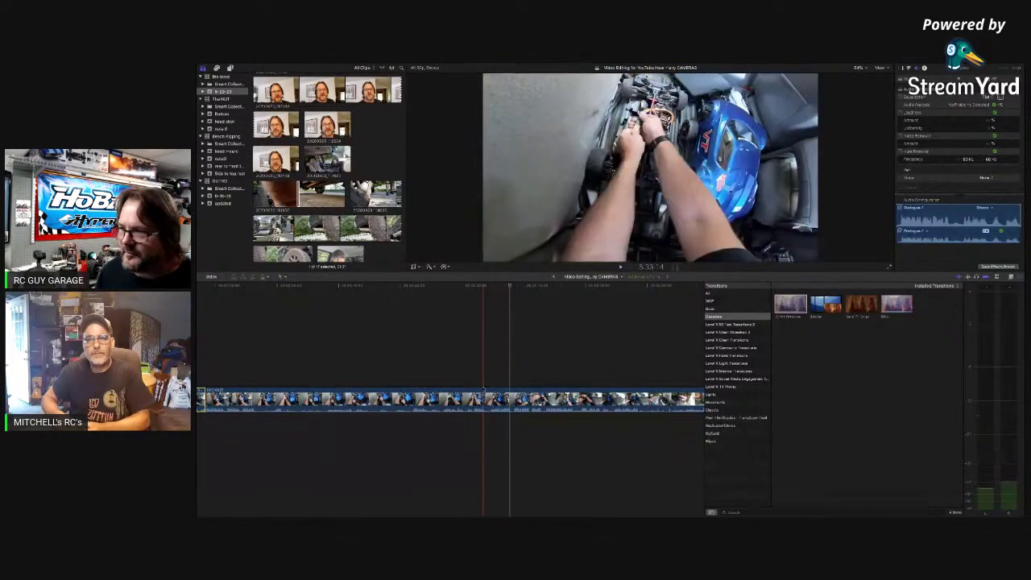
{"action": "key", "text": "space"}
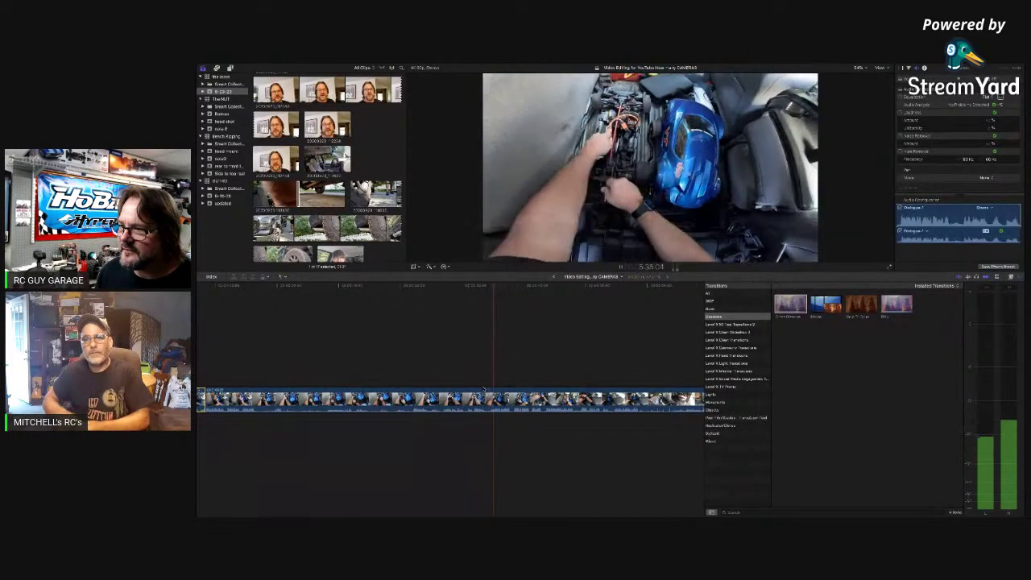
{"action": "key", "text": "space"}
Locate the hand gesture over the chassis at about 5:39 and remove the footage between the 4:48 cut and that point
{"action": "scroll", "coordinate": [484, 390], "scroll_direction": "right", "scroll_amount": 2}
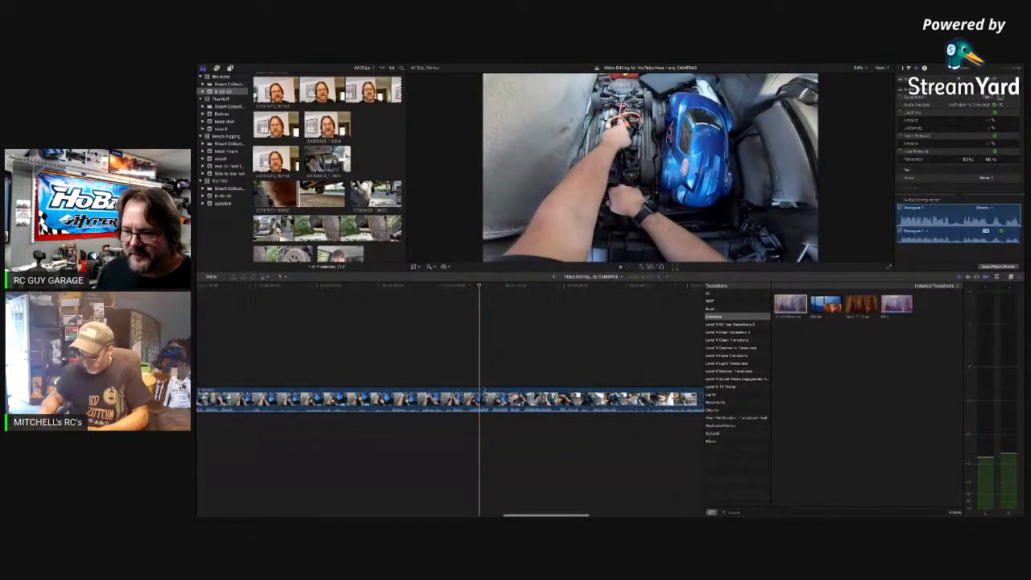
{"action": "scroll", "coordinate": [483, 389], "scroll_direction": "right", "scroll_amount": 1}
{"action": "key", "text": "space"}
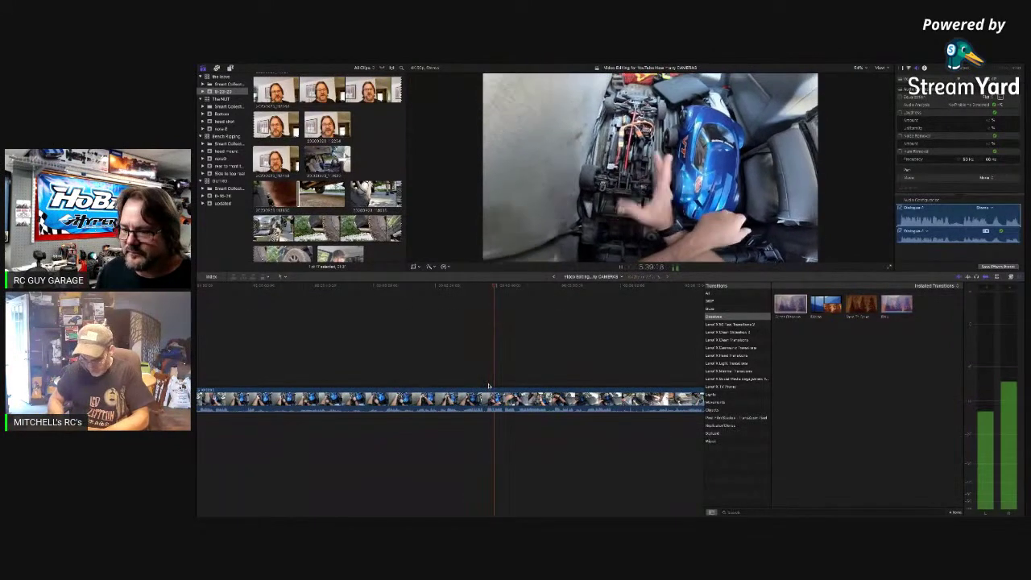
{"action": "key", "text": "space"}
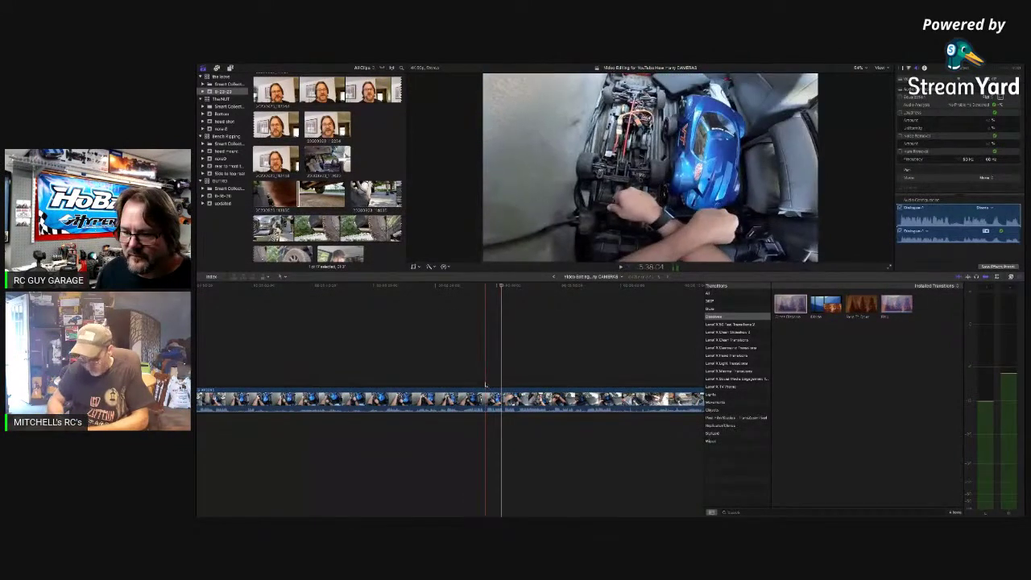
{"action": "key", "text": "space"}
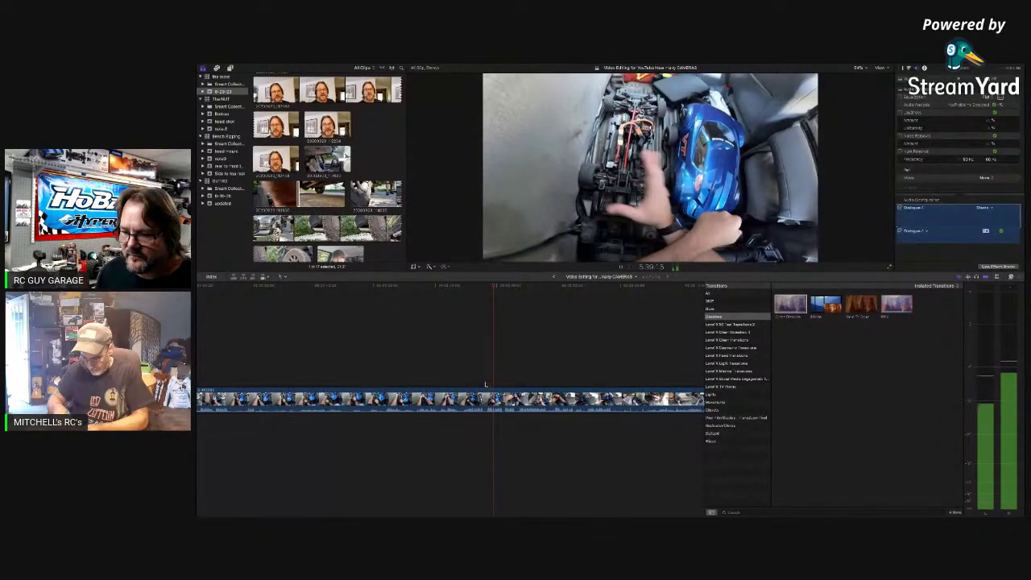
{"action": "key", "text": "space"}
{"action": "key", "text": "super+equal"}
{"action": "key", "text": "super+equal"}
{"action": "key", "text": "super+equal"}
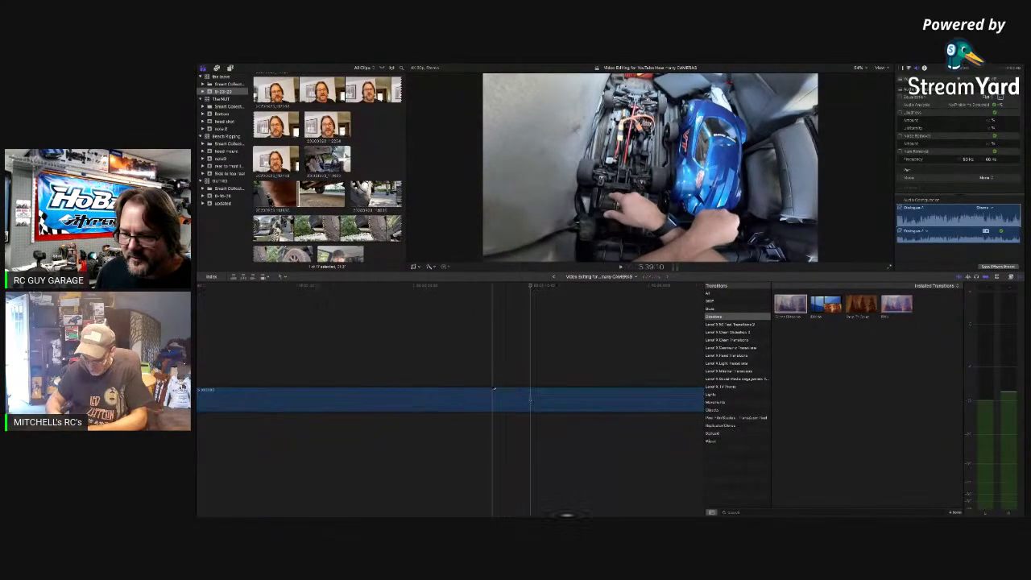
{"action": "key", "text": "space"}
{"action": "key", "text": "space"}
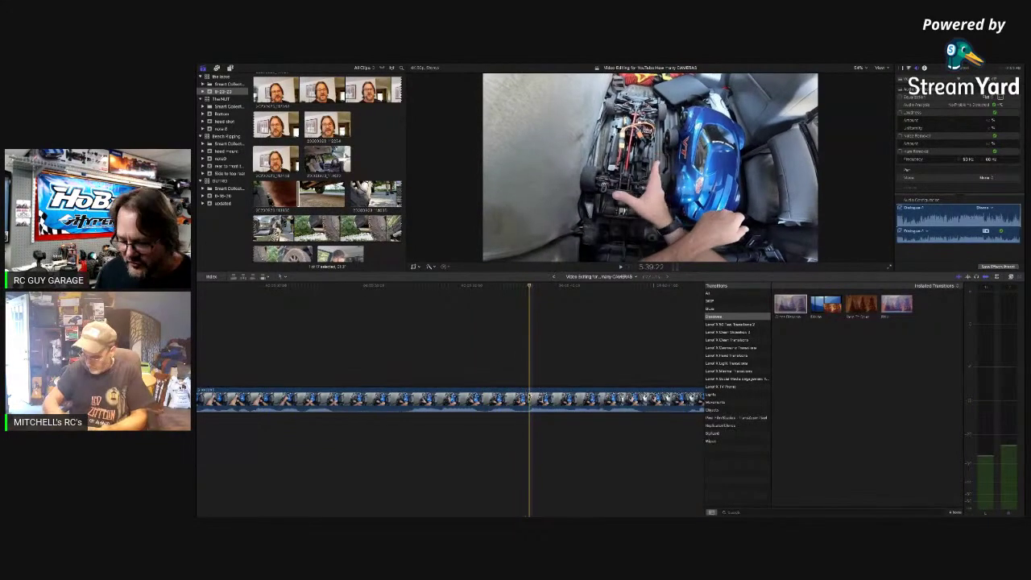
{"action": "key", "text": "alt+bracketleft"}
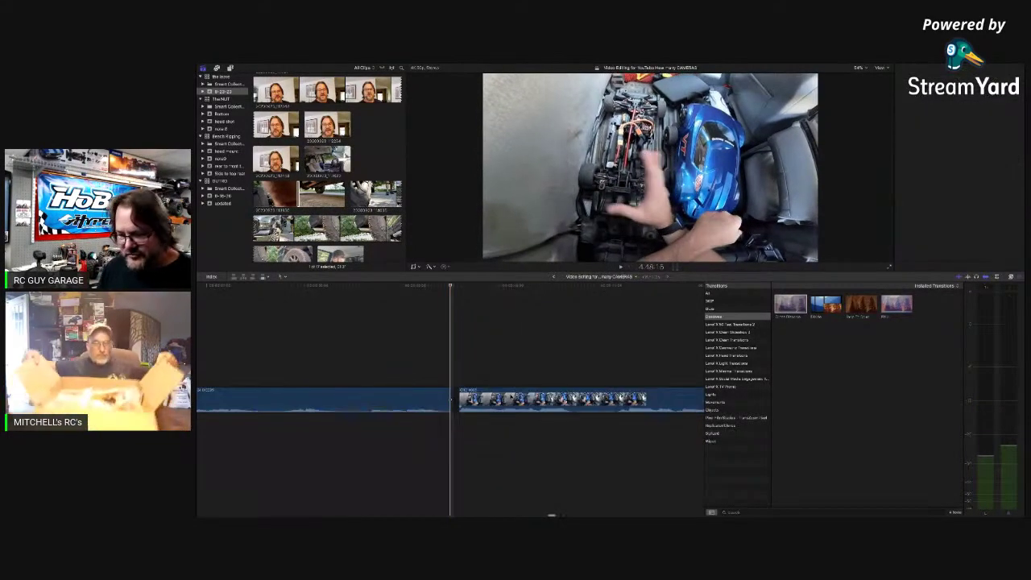
Play across the join at about 4:48 and split the first-person clip at 4:52:01, where the hands are over the black case
{"action": "key", "text": "space"}
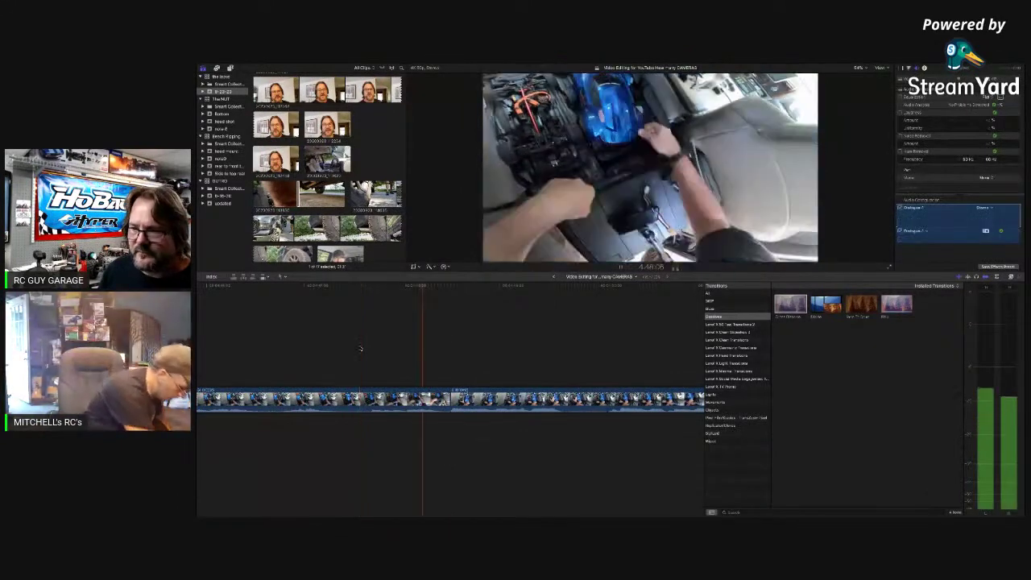
{"action": "key", "text": "space"}
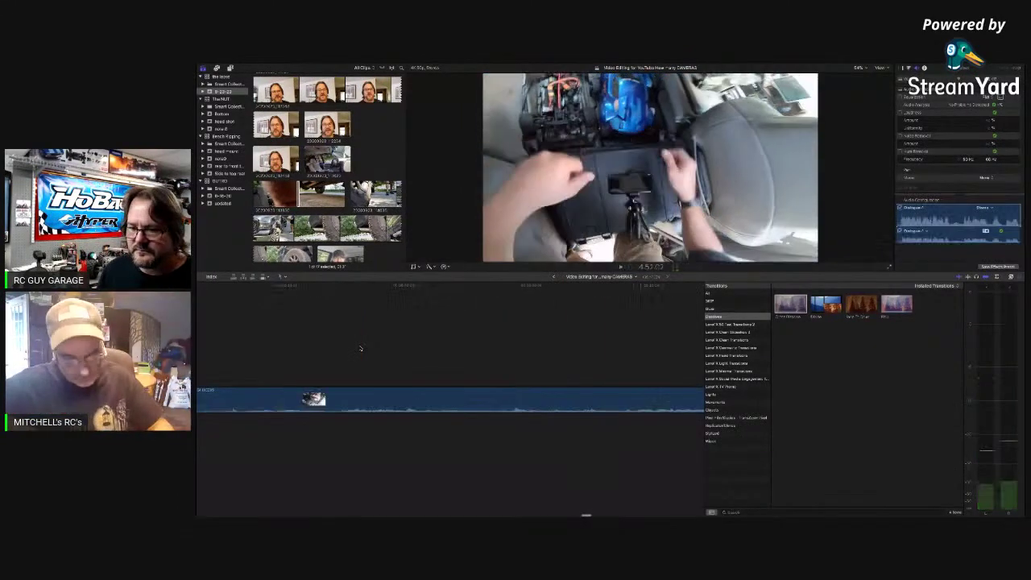
{"action": "scroll", "coordinate": [431, 356], "scroll_direction": "left", "scroll_amount": 3}
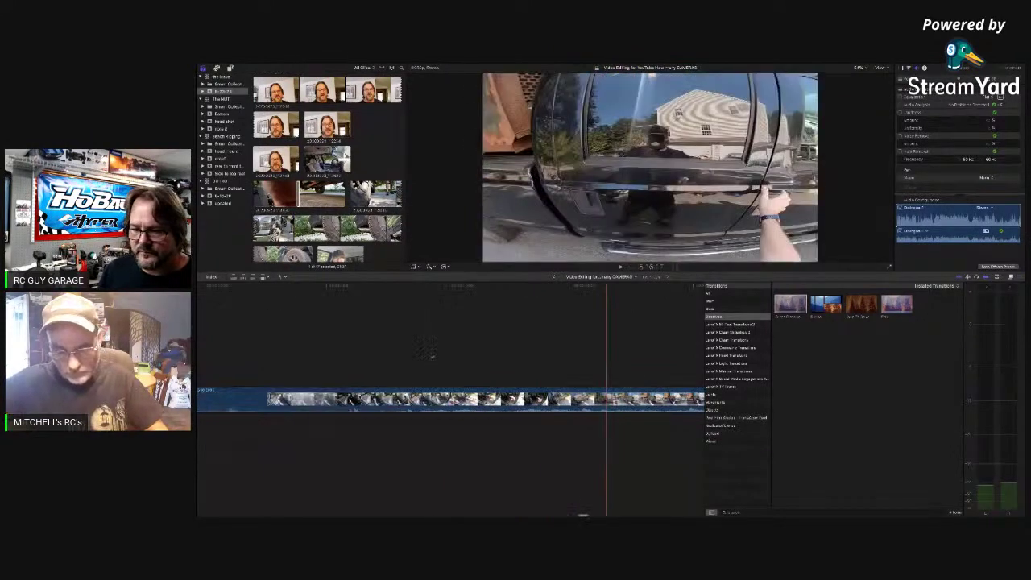
{"action": "key", "text": "super+minus"}
{"action": "key", "text": "super+minus"}
{"action": "scroll", "coordinate": [487, 358], "scroll_direction": "left", "scroll_amount": 2}
{"action": "key", "text": "space"}
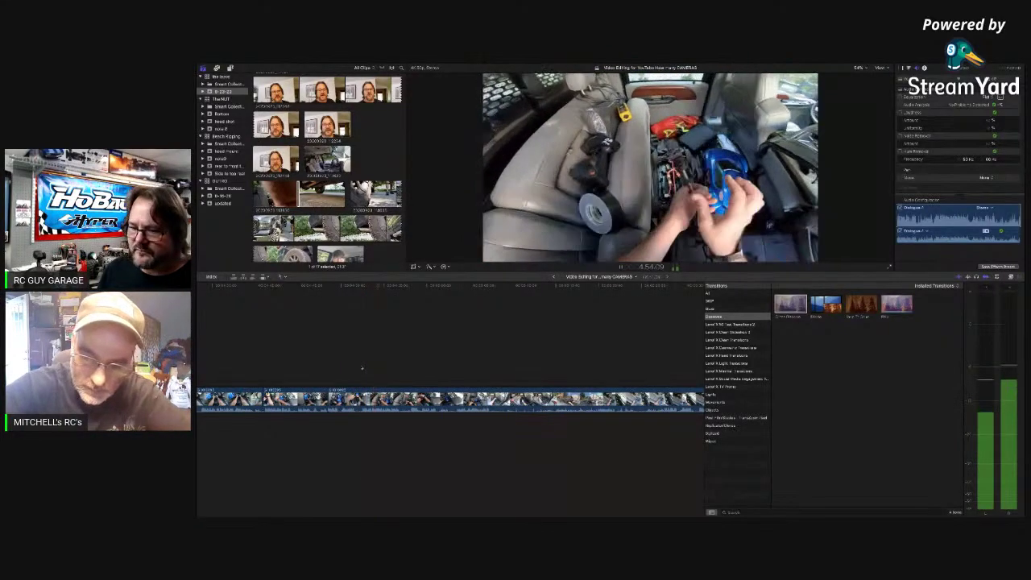
{"action": "key", "text": "space"}
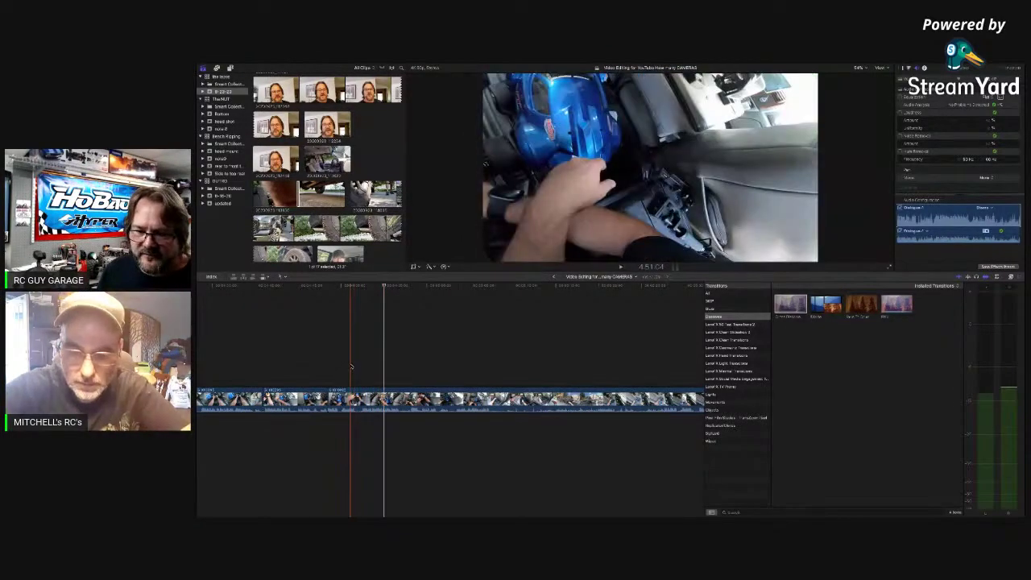
{"action": "key", "text": "space"}
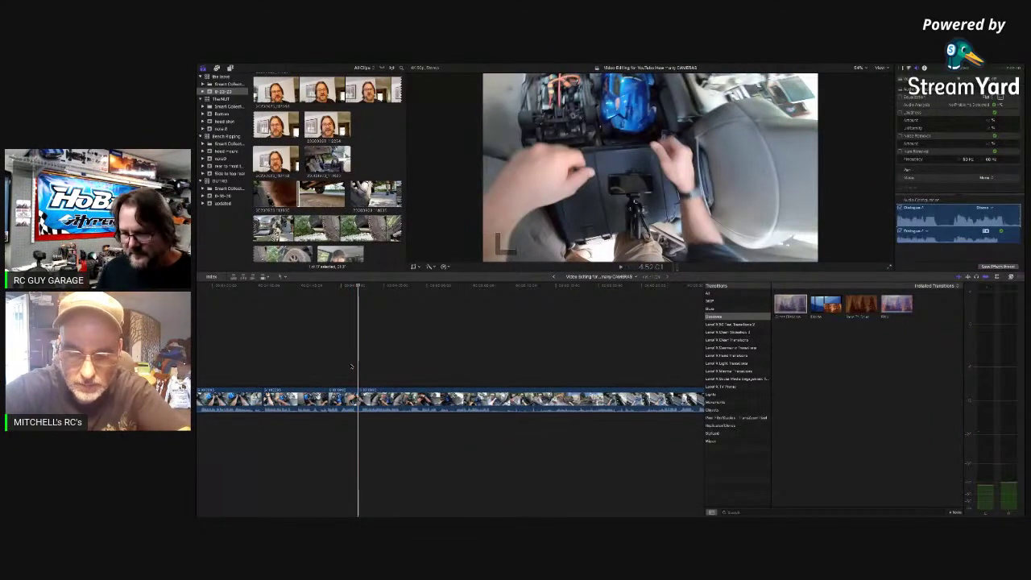
Play on past the 4:52:01 cut and split the first-person clip at 5:27:20, where the package is held over the front seat
{"action": "scroll", "coordinate": [352, 368], "scroll_direction": "right", "scroll_amount": 2}
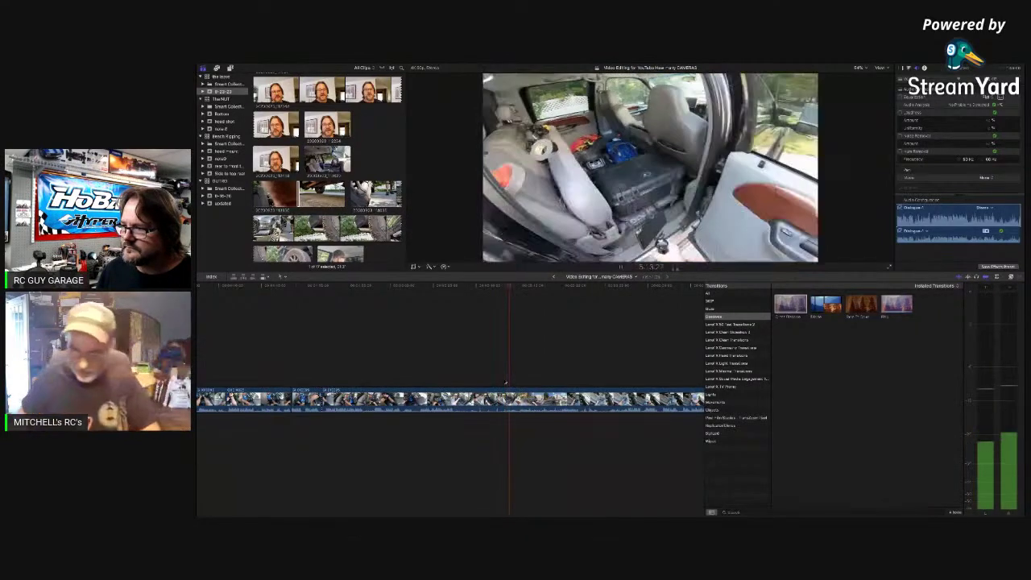
{"action": "scroll", "coordinate": [506, 383], "scroll_direction": "right", "scroll_amount": 3}
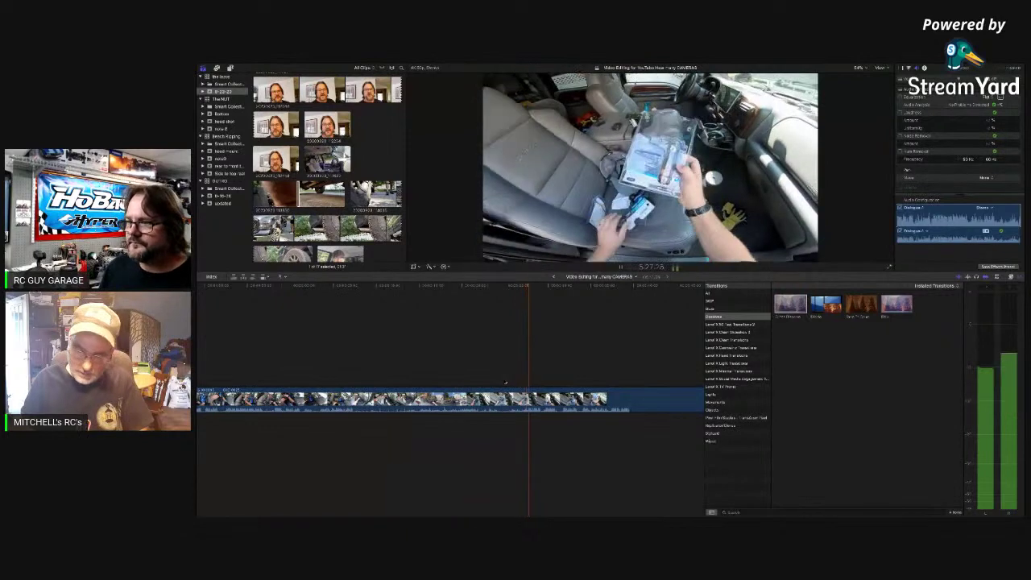
{"action": "key", "text": "space"}
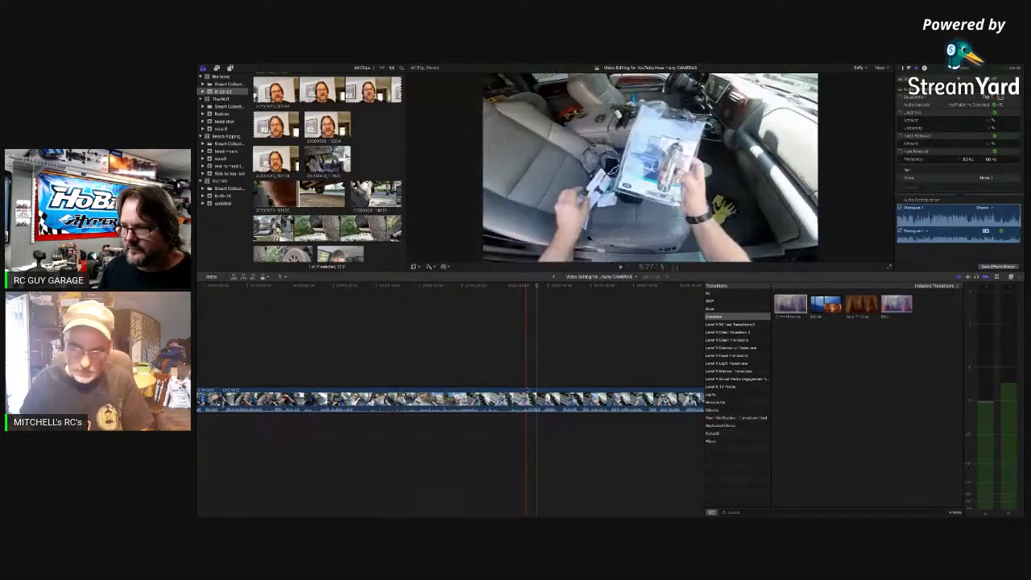
{"action": "key", "text": "space"}
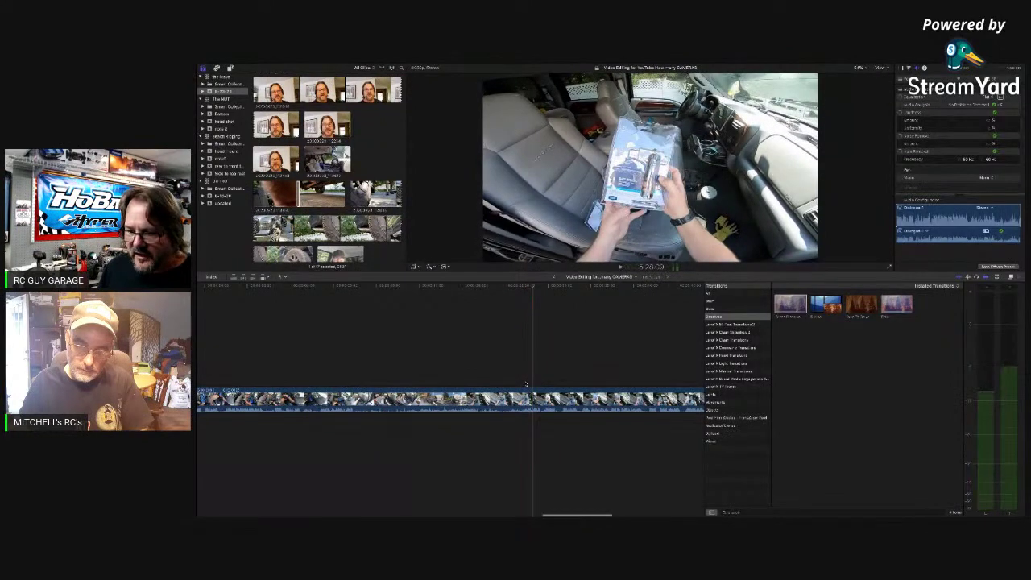
{"action": "key", "text": "super+="}
{"action": "key", "text": "super+="}
{"action": "left_click", "coordinate": [511, 384]}
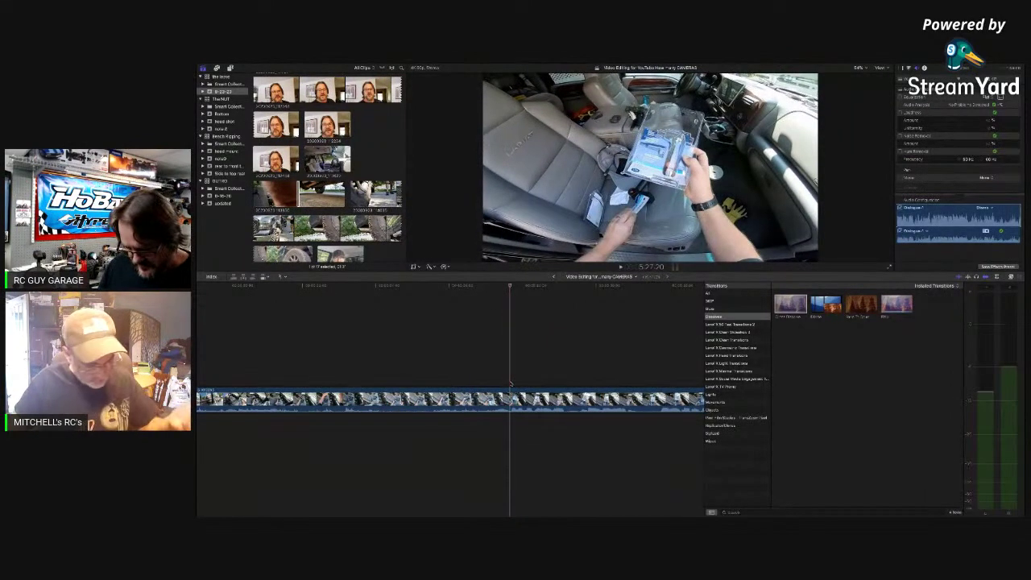
Split the clip again at about 5:25:17 and remove the footage between the 4:52:01 cut and that point
{"action": "scroll", "coordinate": [511, 384], "scroll_direction": "left", "scroll_amount": 3}
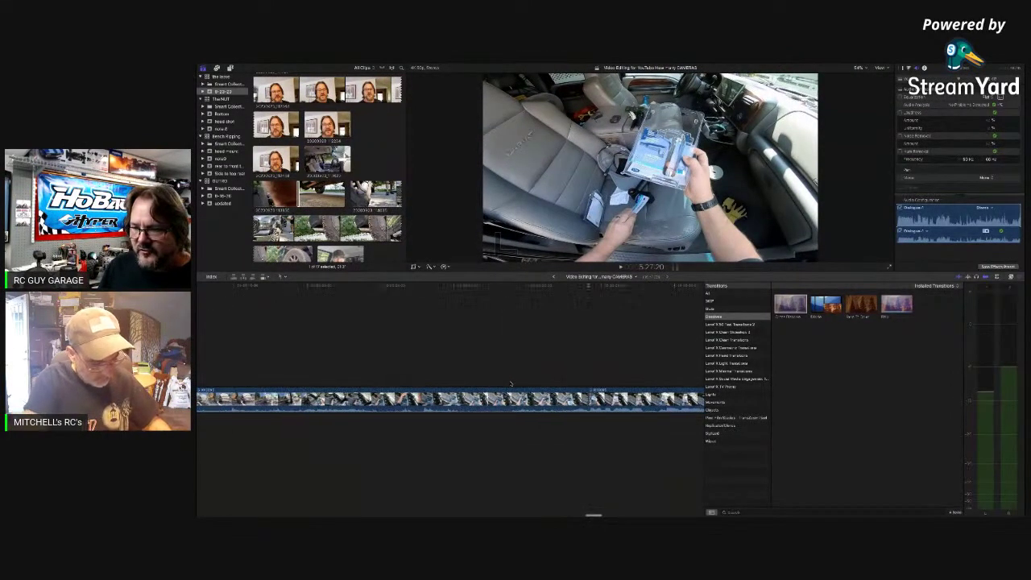
{"action": "scroll", "coordinate": [568, 386], "scroll_direction": "left", "scroll_amount": 2}
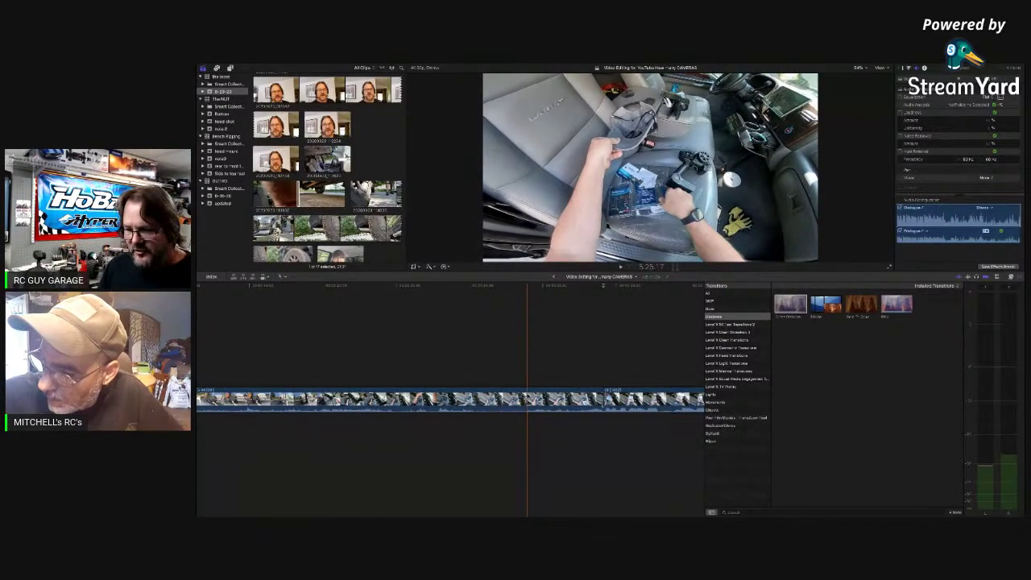
{"action": "key", "text": "super+b"}
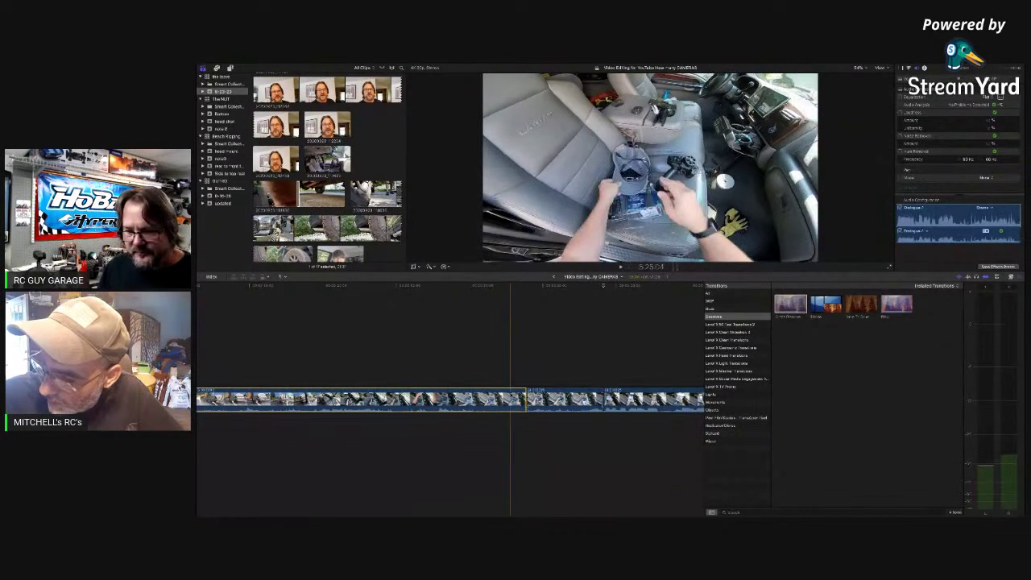
{"action": "scroll", "coordinate": [510, 400], "scroll_direction": "left", "scroll_amount": 2}
{"action": "key", "text": "BackSpace"}
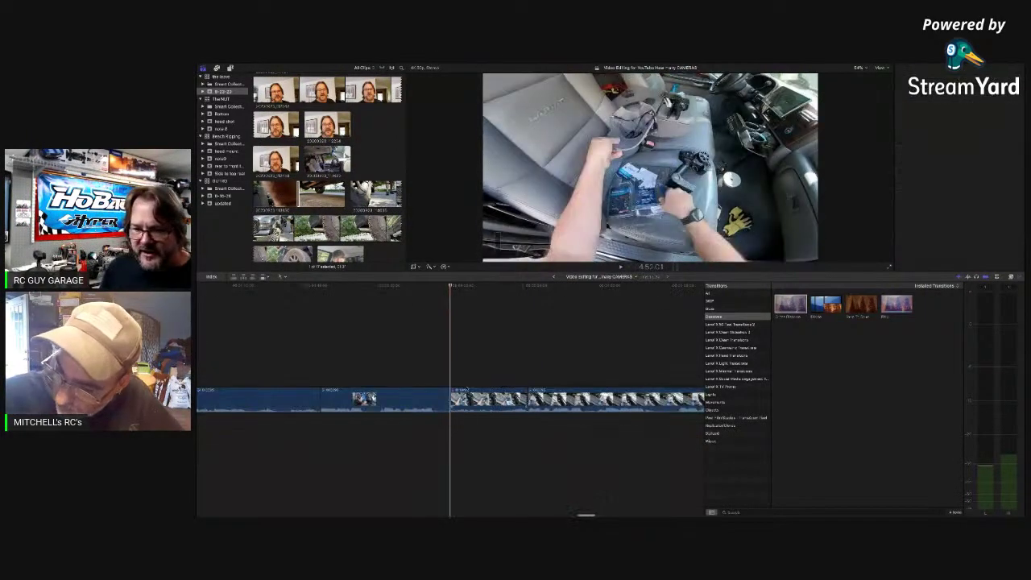
Move the short front-seat clip at the 4:52:01 join beneath the end of the preceding clip and split it into three pieces
{"action": "scroll", "coordinate": [449, 382], "scroll_direction": "left", "scroll_amount": 2}
{"action": "key", "text": "space"}
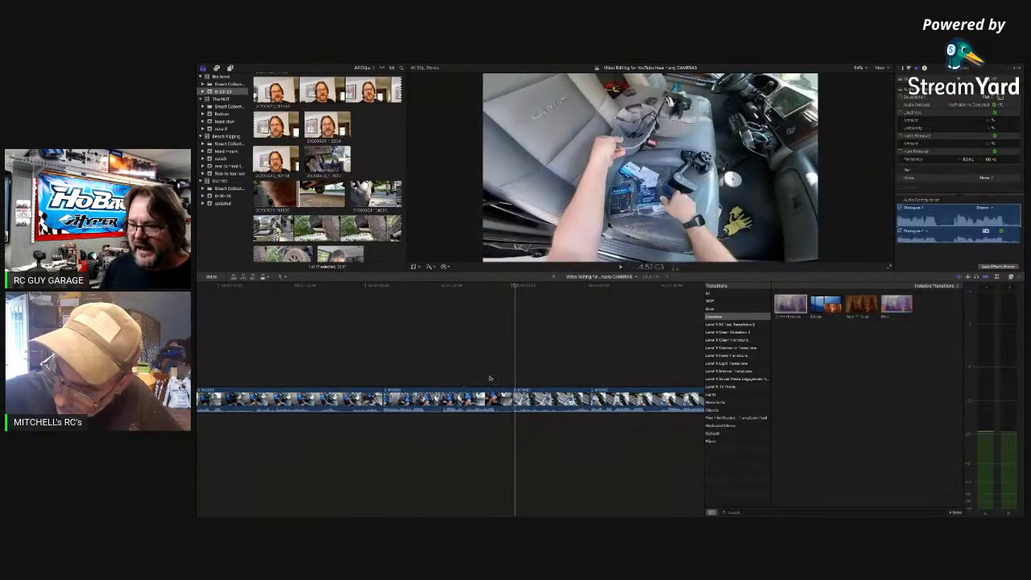
{"action": "left_click", "coordinate": [517, 398]}
{"action": "left_click_drag", "start_coordinate": [517, 398], "coordinate": [442, 427]}
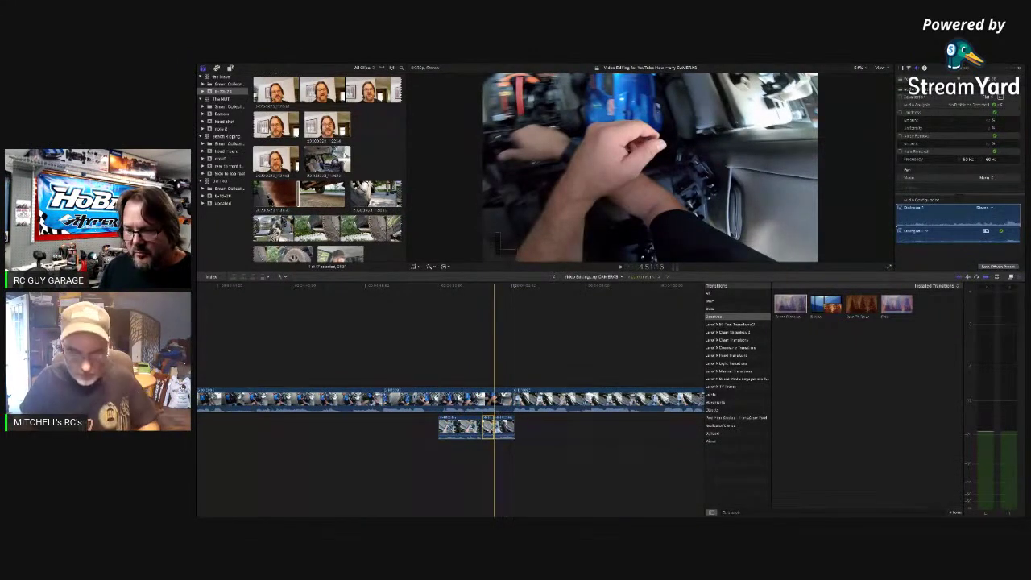
Discard the first two pieces of the short connected clip, keeping only the last piece before the join
{"action": "left_click_drag", "start_coordinate": [489, 430], "coordinate": [499, 370]}
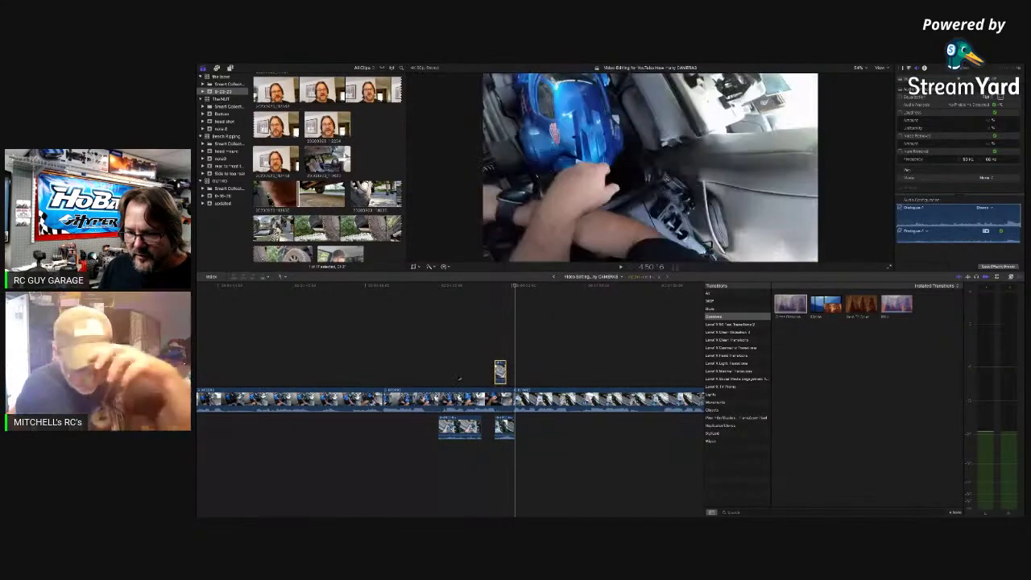
{"action": "left_click", "coordinate": [465, 428]}
{"action": "key", "text": "BackSpace"}
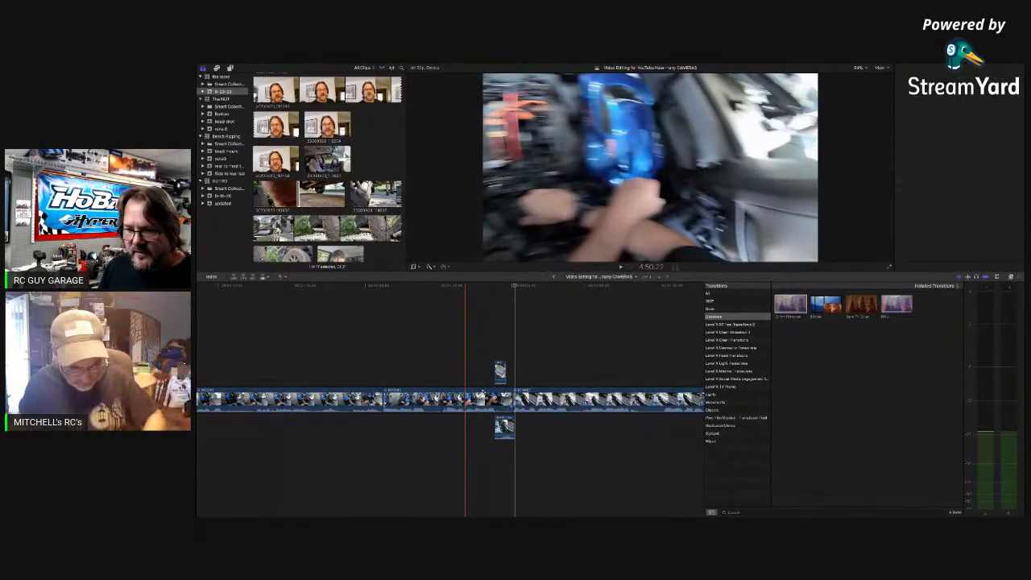
{"action": "left_click", "coordinate": [483, 394]}
Play across the join between the black case and front-seat shots to check the timing with the remaining connected piece
{"action": "key", "text": "space"}
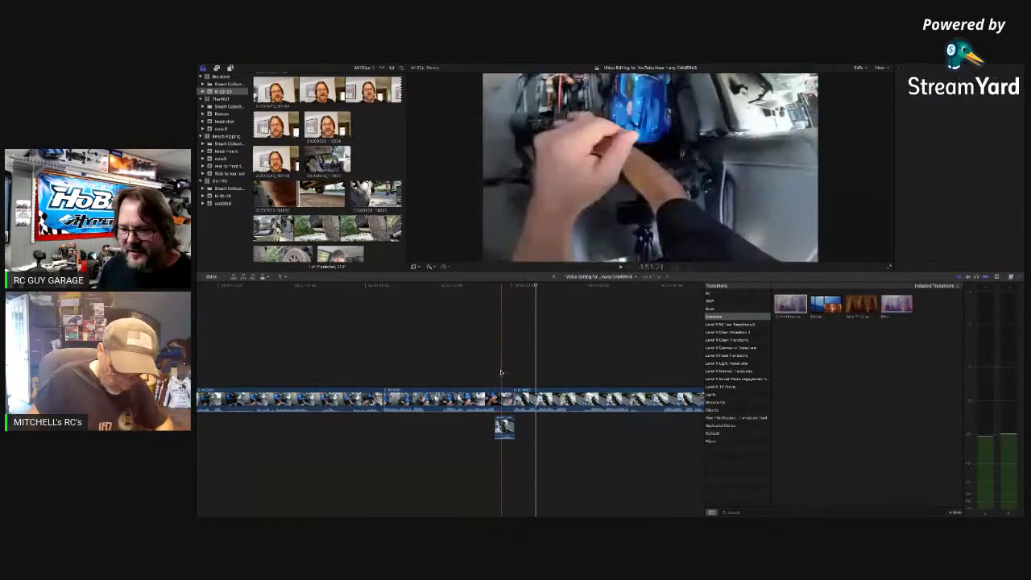
{"action": "key", "text": "space"}
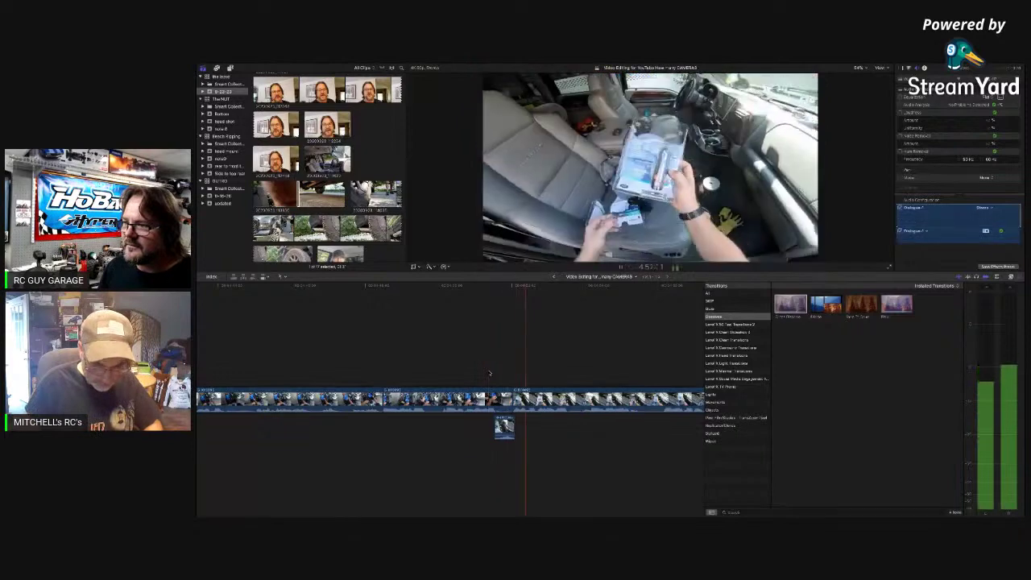
{"action": "key", "text": "space"}
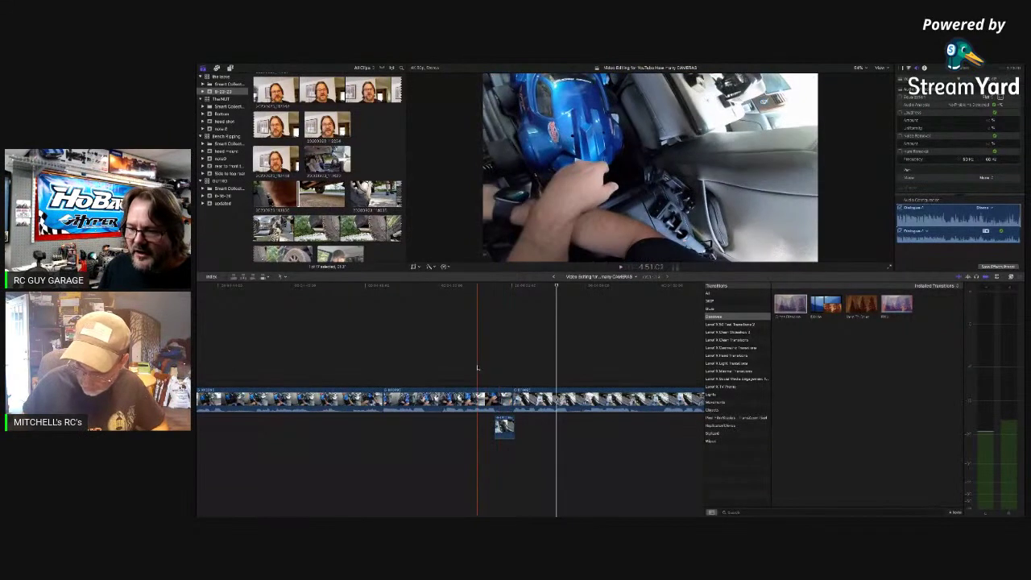
{"action": "key", "text": "space"}
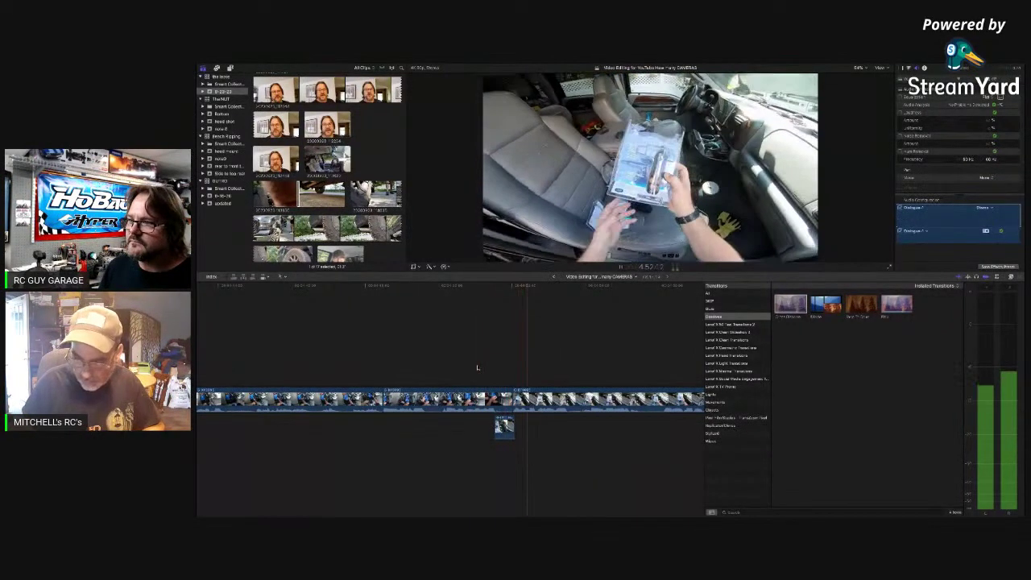
{"action": "key", "text": "space"}
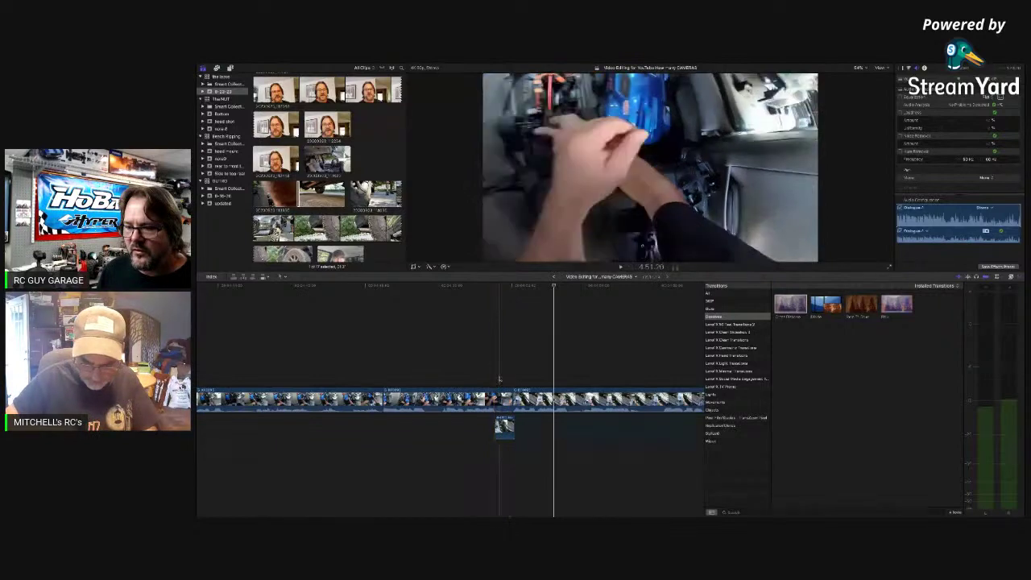
Move the remaining front-seat piece above the main storyline just before the join and trim its start to about 4:51:18
{"action": "left_click", "coordinate": [503, 426]}
{"action": "left_click_drag", "start_coordinate": [505, 427], "coordinate": [502, 371]}
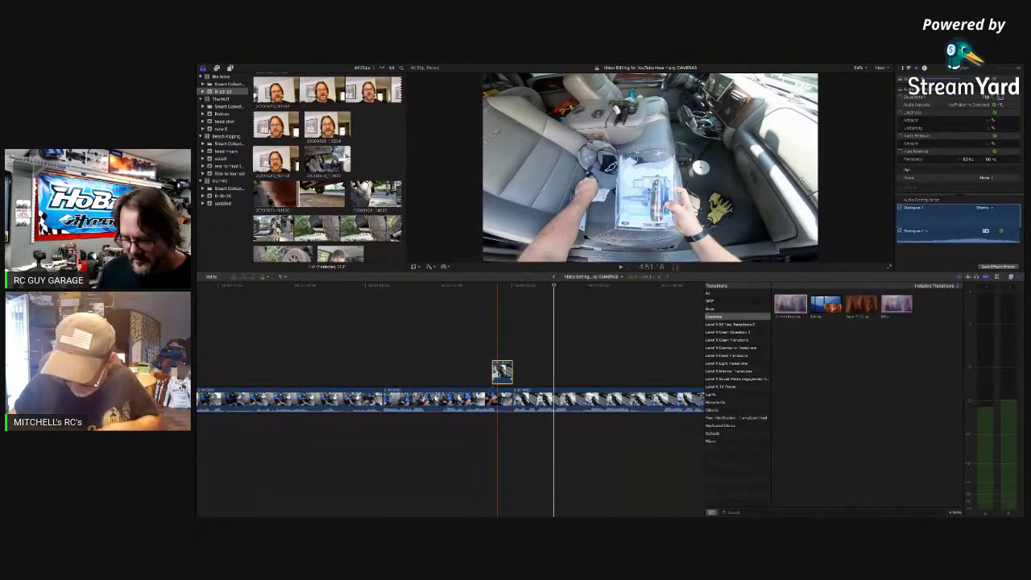
{"action": "left_click_drag", "start_coordinate": [497, 373], "coordinate": [500, 372]}
Play across the overlay and shorten the end of the main clip before the join to about 4:51:24
{"action": "key", "text": "space"}
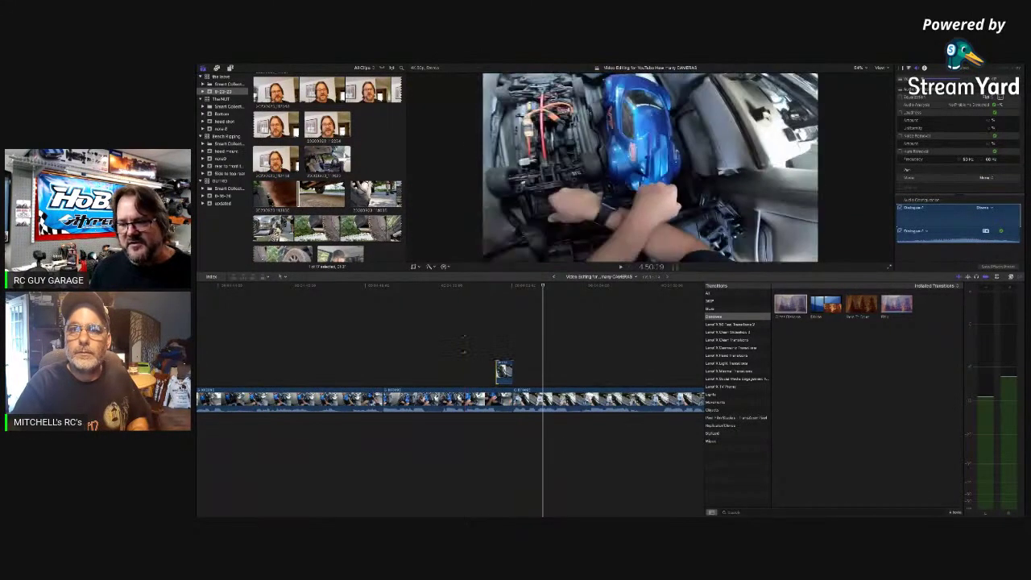
{"action": "key", "text": "space"}
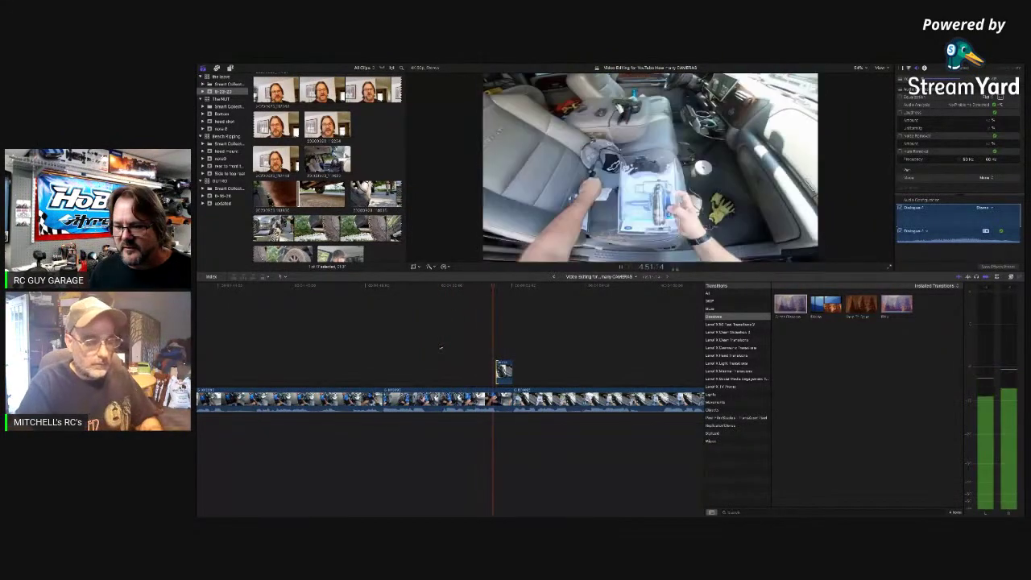
{"action": "key", "text": "space"}
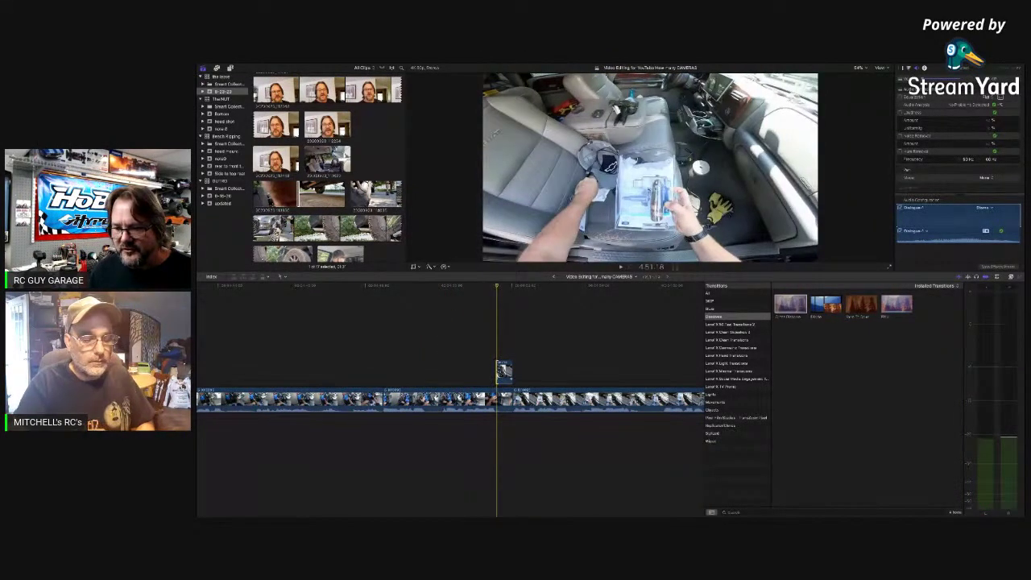
{"action": "left_click_drag", "start_coordinate": [512, 401], "coordinate": [494, 370]}
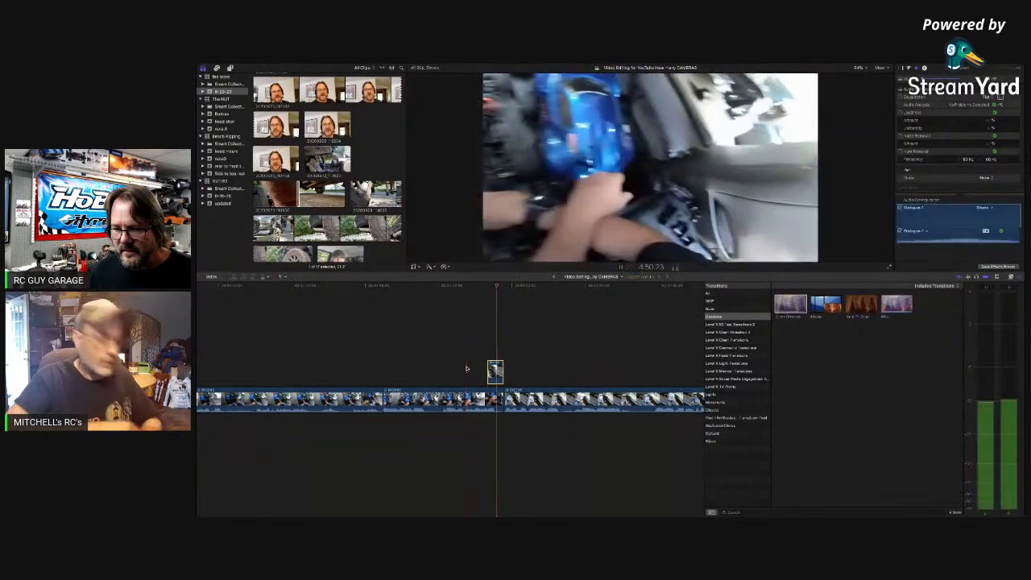
{"action": "key", "text": "space"}
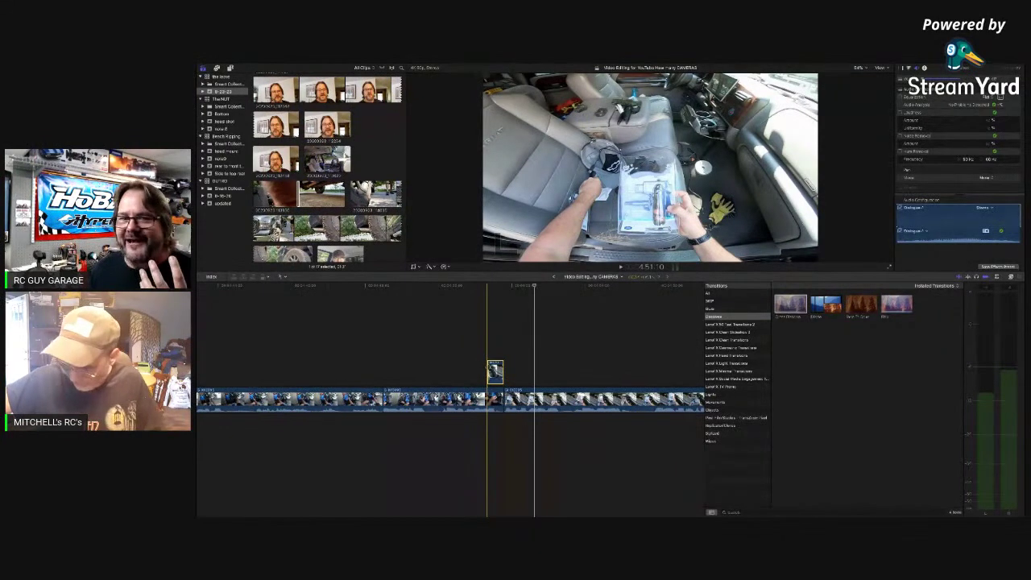
Try starting the front-seat overlay at about 4:51:06, return its start to about 4:51:10, and play across the join
{"action": "left_click_drag", "start_coordinate": [487, 370], "coordinate": [483, 368]}
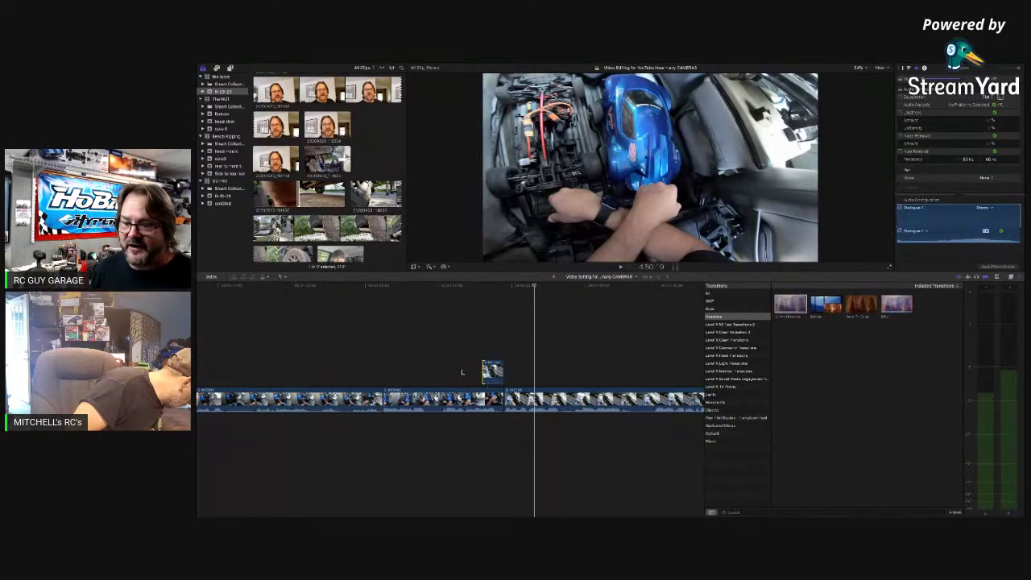
{"action": "key", "text": "space"}
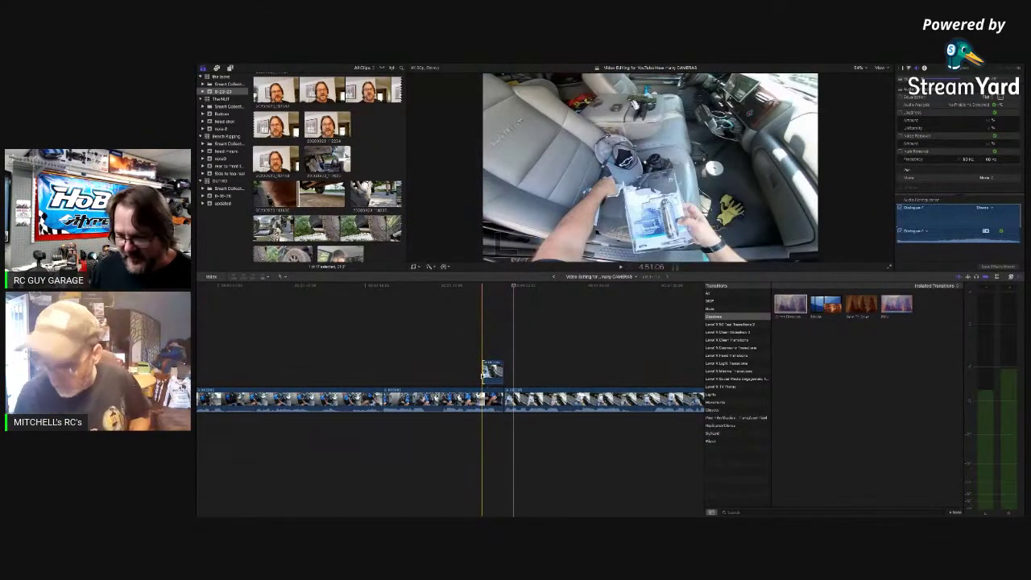
{"action": "left_click_drag", "start_coordinate": [483, 373], "coordinate": [488, 372]}
{"action": "key", "text": "space"}
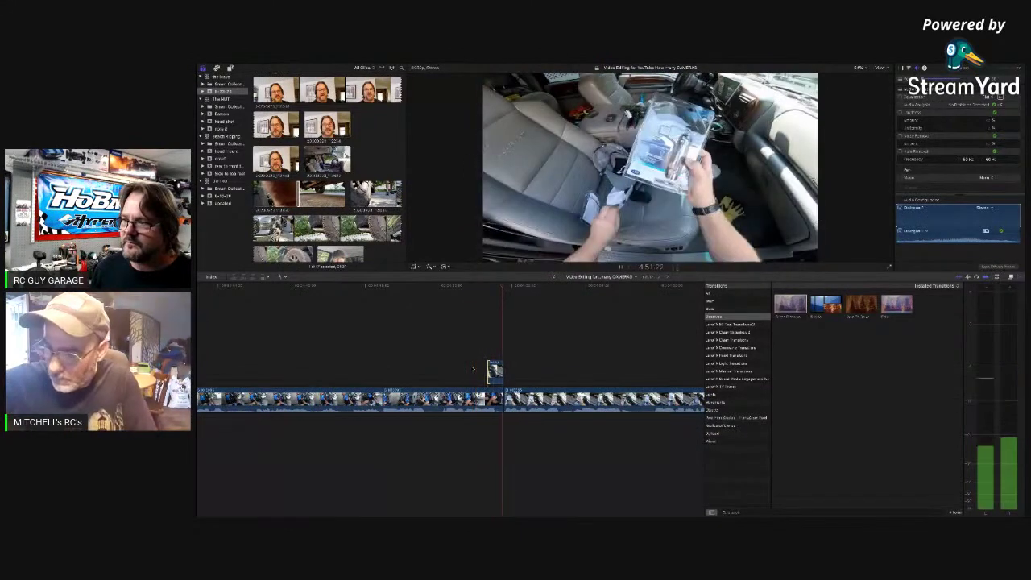
{"action": "key", "text": "space"}
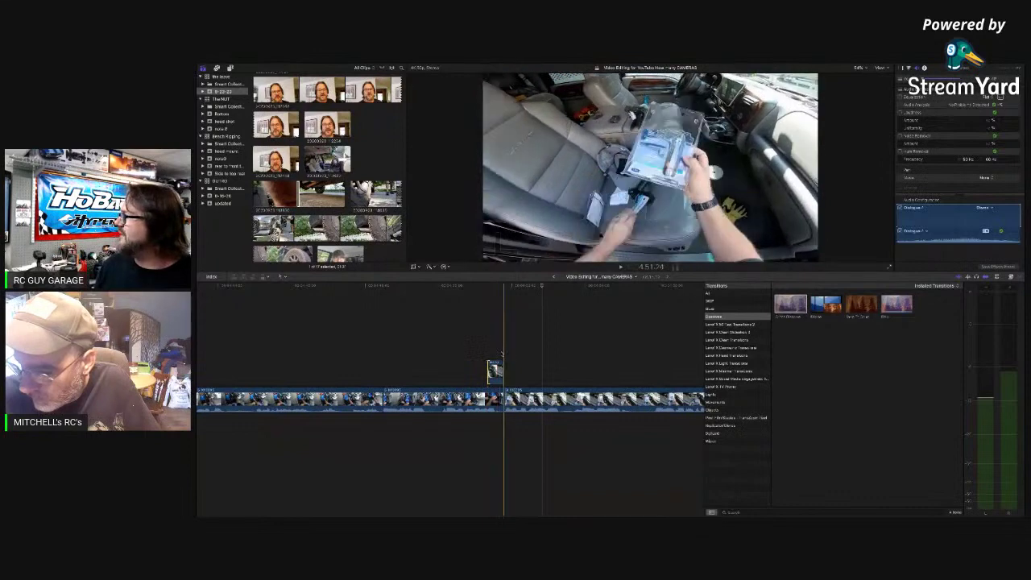
Play on through the packaged parts footage and split the first-person clip at 5:10:04
{"action": "key", "text": "space"}
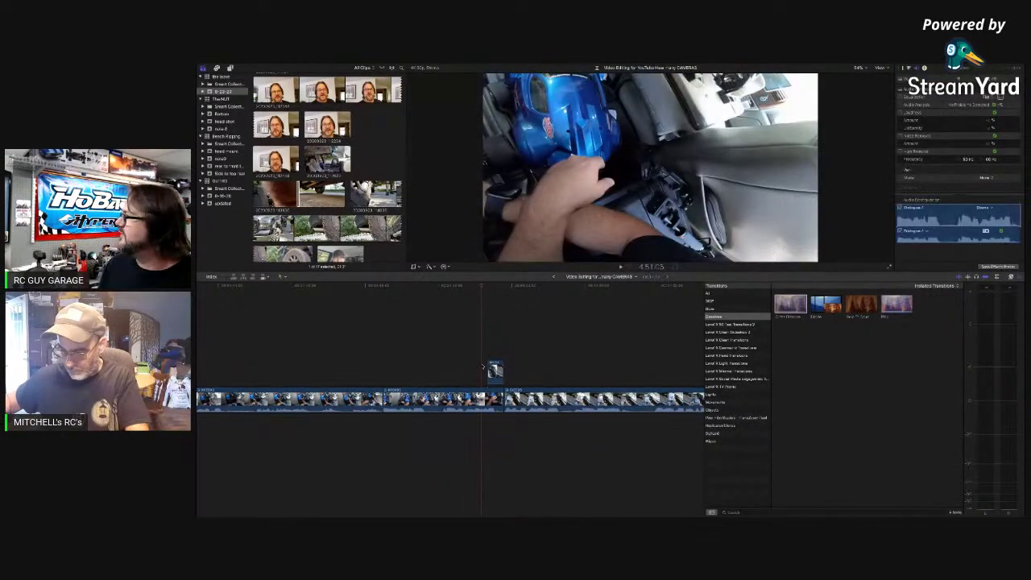
{"action": "key", "text": "space"}
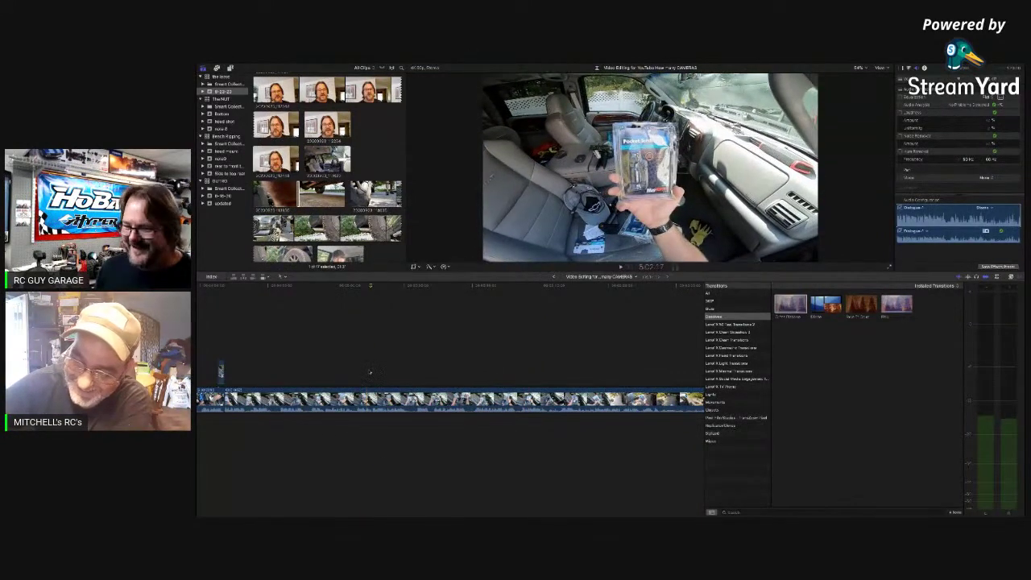
{"action": "key", "text": "space"}
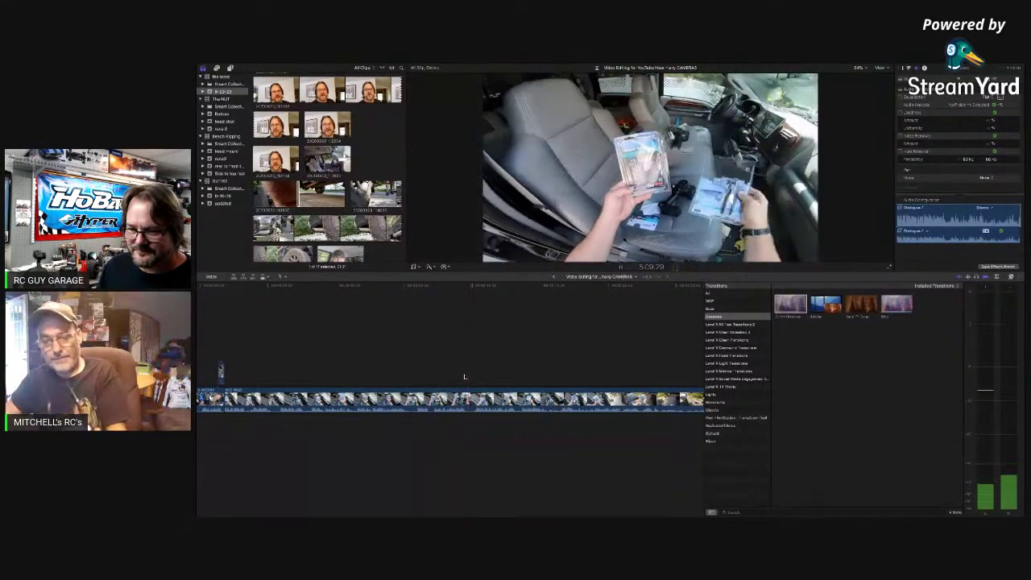
{"action": "key", "text": "super+b"}
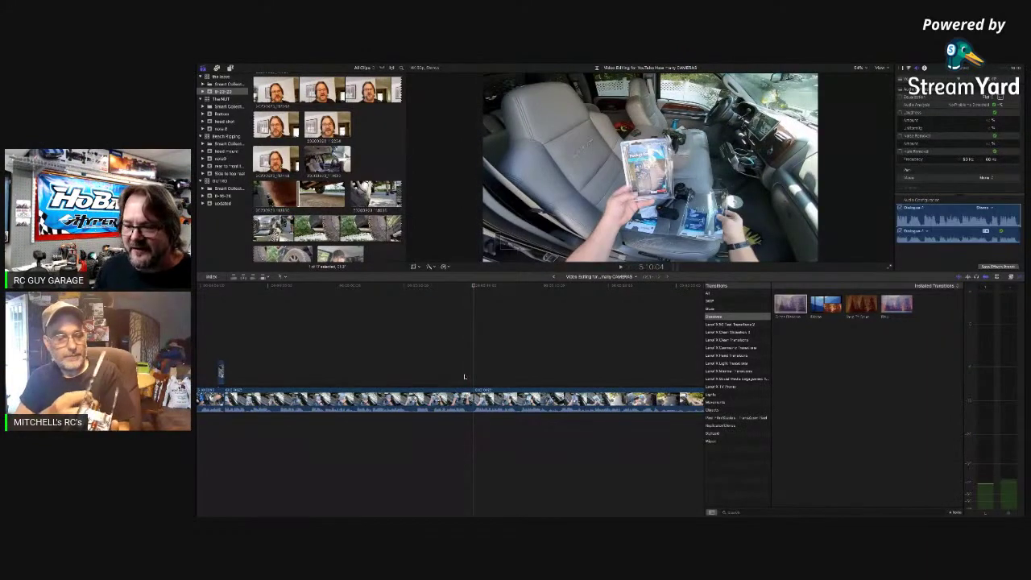
Play through the Pocket Torch footage in the truck, recheck the passage before the package is lifted, and split the clip at 5:15:19
{"action": "scroll", "coordinate": [464, 376], "scroll_direction": "right", "scroll_amount": 2}
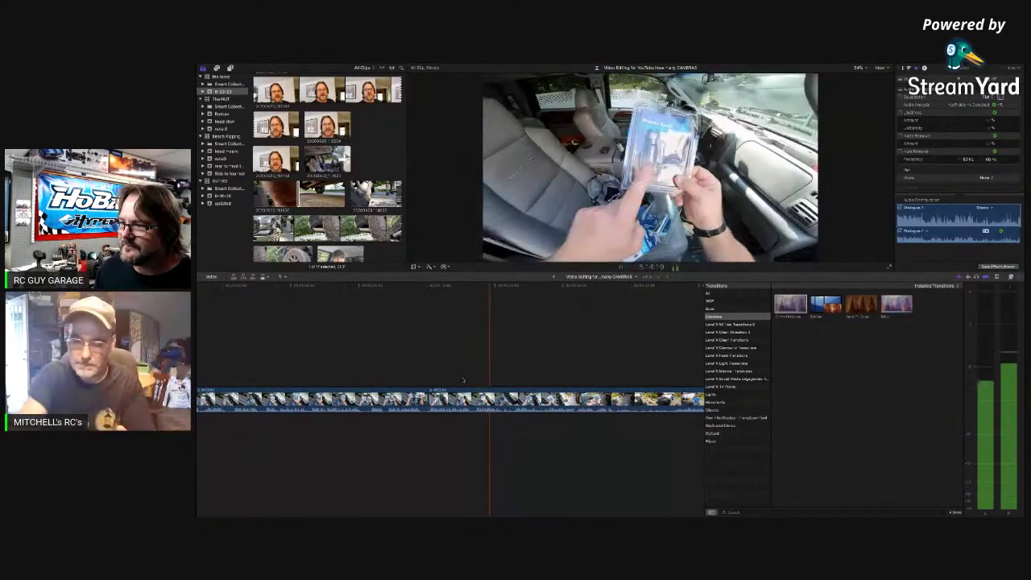
{"action": "key", "text": "space"}
{"action": "key", "text": "space"}
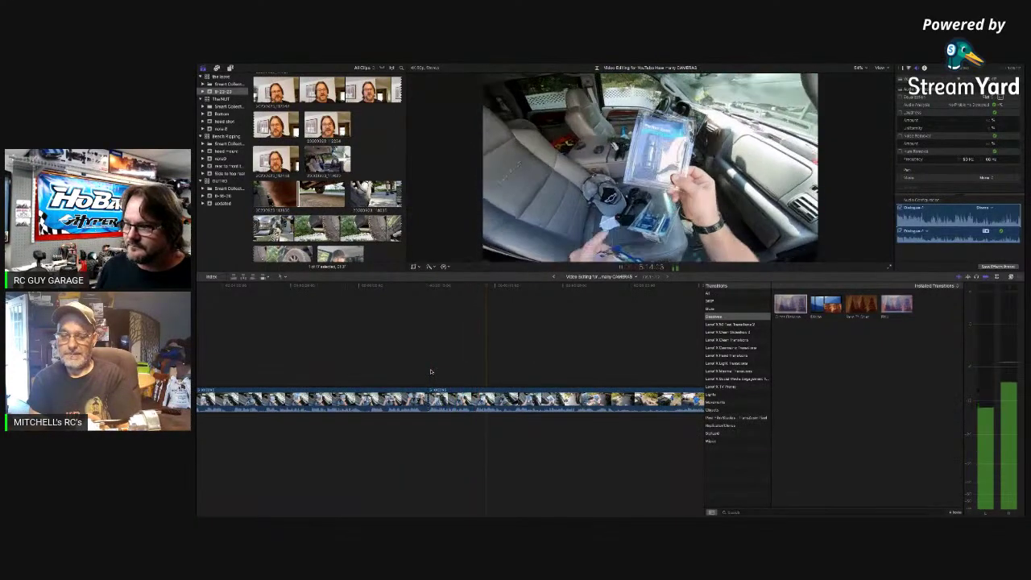
{"action": "key", "text": "space"}
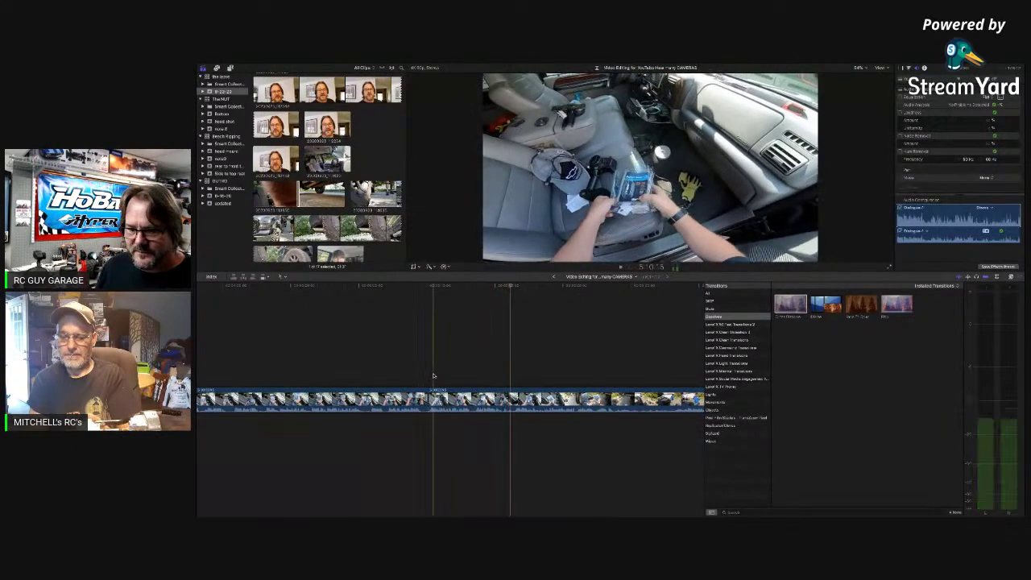
{"action": "key", "text": "space"}
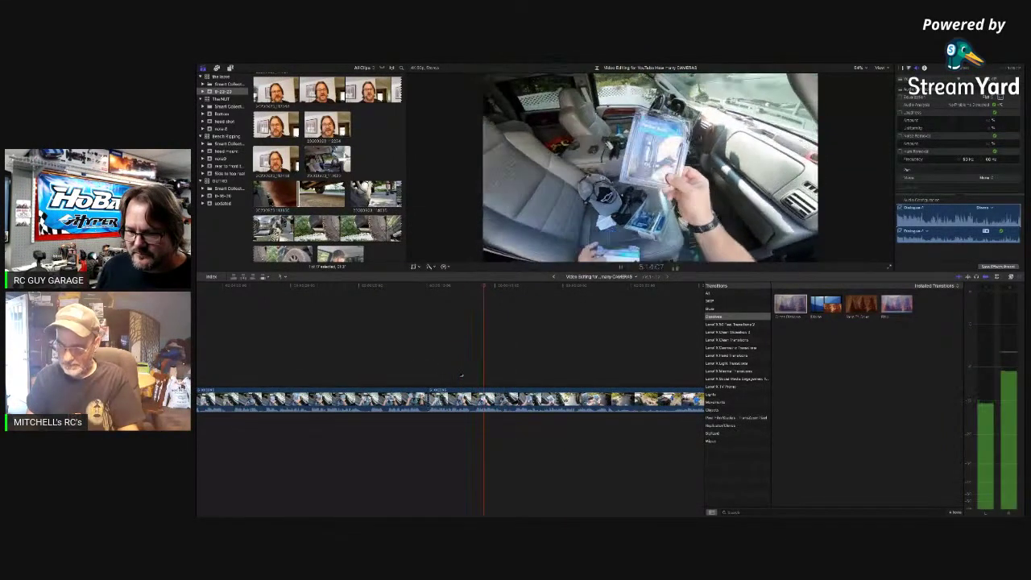
{"action": "key", "text": "space"}
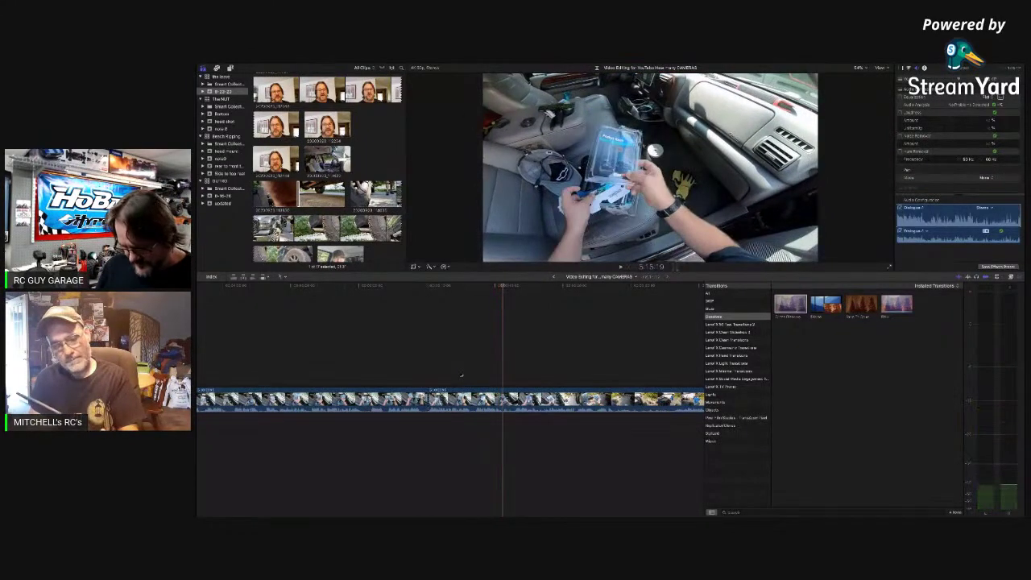
{"action": "scroll", "coordinate": [461, 376], "scroll_direction": "right", "scroll_amount": 2}
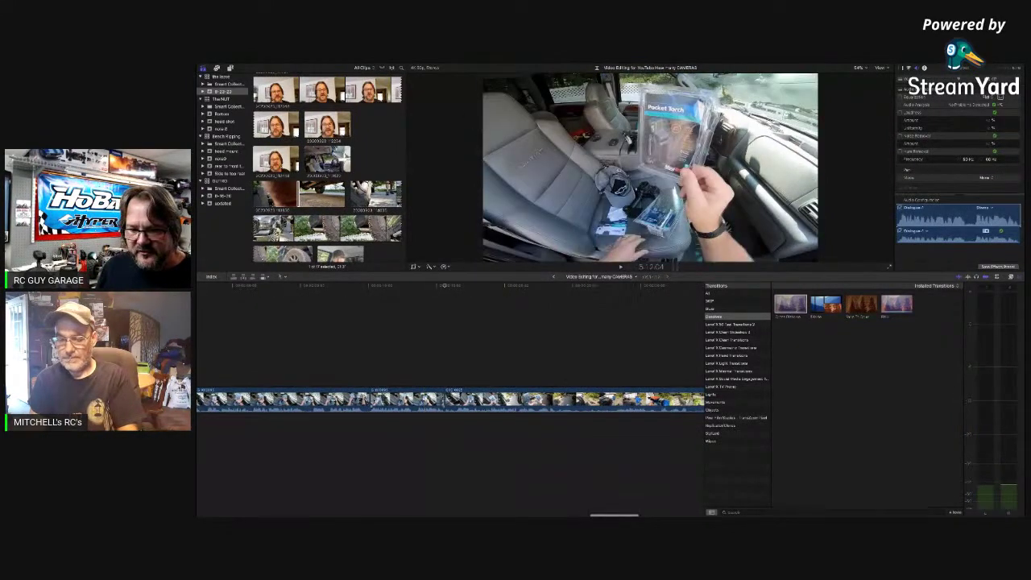
Remove the cut at 5:10:04 so the pieces on both sides form one continuous clip
{"action": "left_click", "coordinate": [370, 338]}
{"action": "left_click", "coordinate": [370, 401]}
{"action": "key", "text": "Delete"}
Play on to the Pocket Torch shot on the driveway and cut out the section from 5:15:19 to about 5:21:02
{"action": "left_click", "coordinate": [449, 381]}
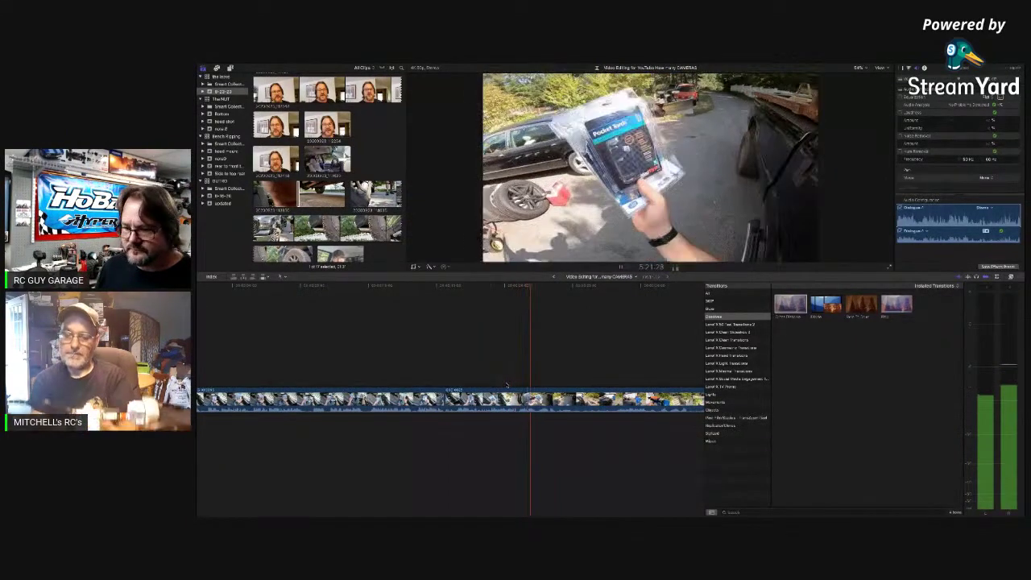
{"action": "key", "text": "space"}
{"action": "key", "text": "space"}
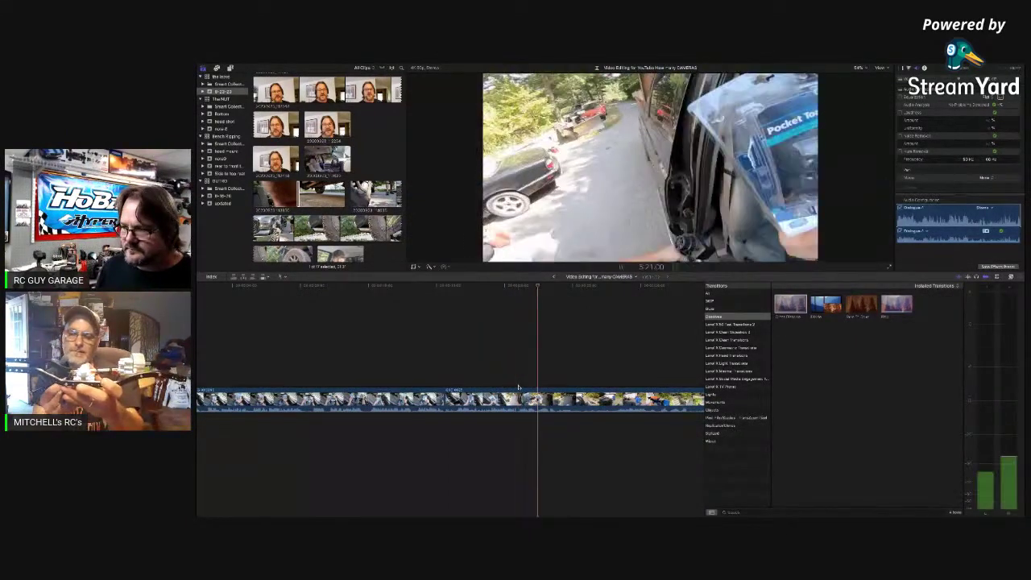
{"action": "key", "text": "space"}
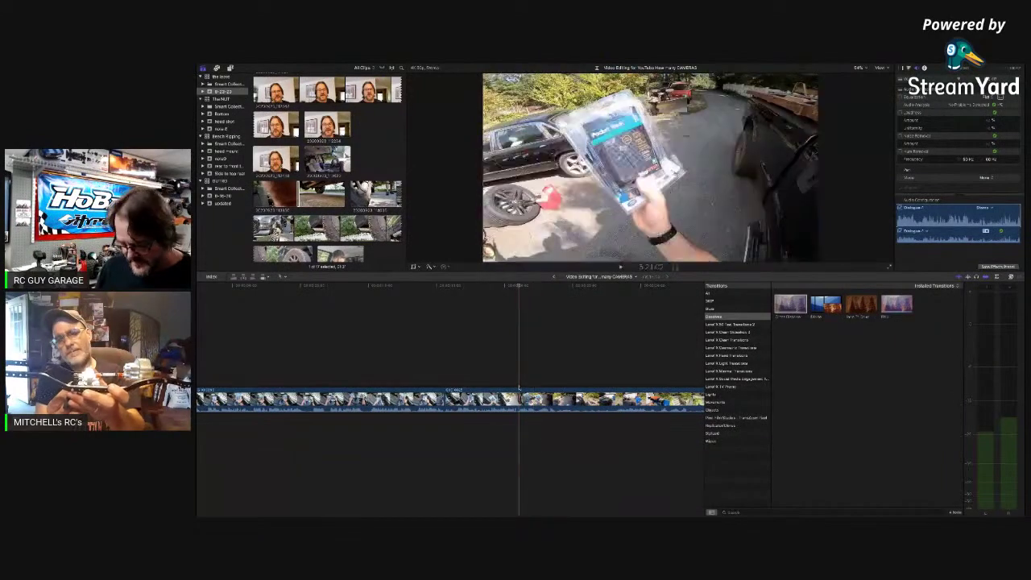
{"action": "left_click", "coordinate": [502, 401]}
{"action": "key", "text": "BackSpace"}
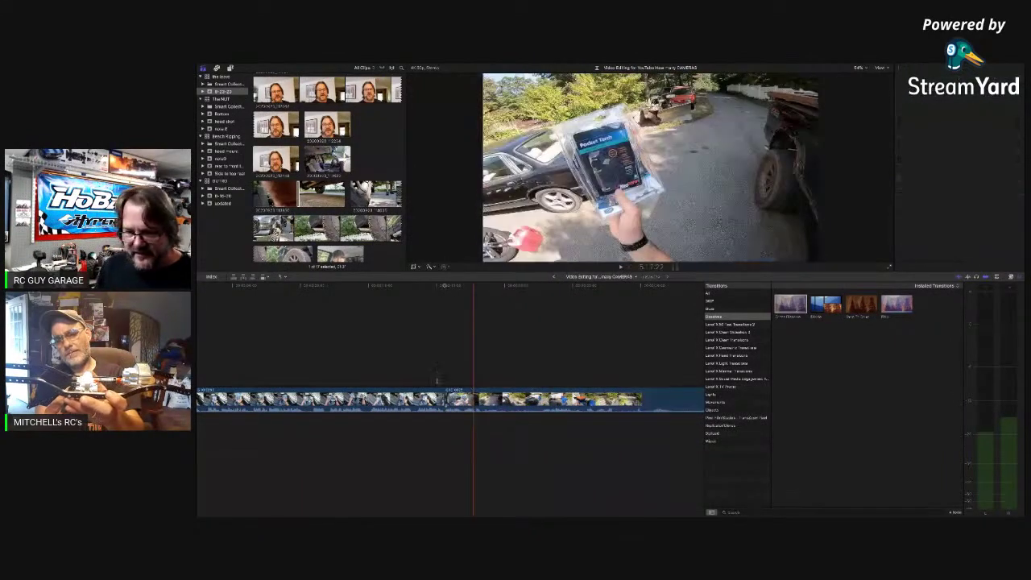
Split off about one second after the 5:15:19 join, lift it above the end of the preceding clip, and play across it
{"action": "key", "text": "space"}
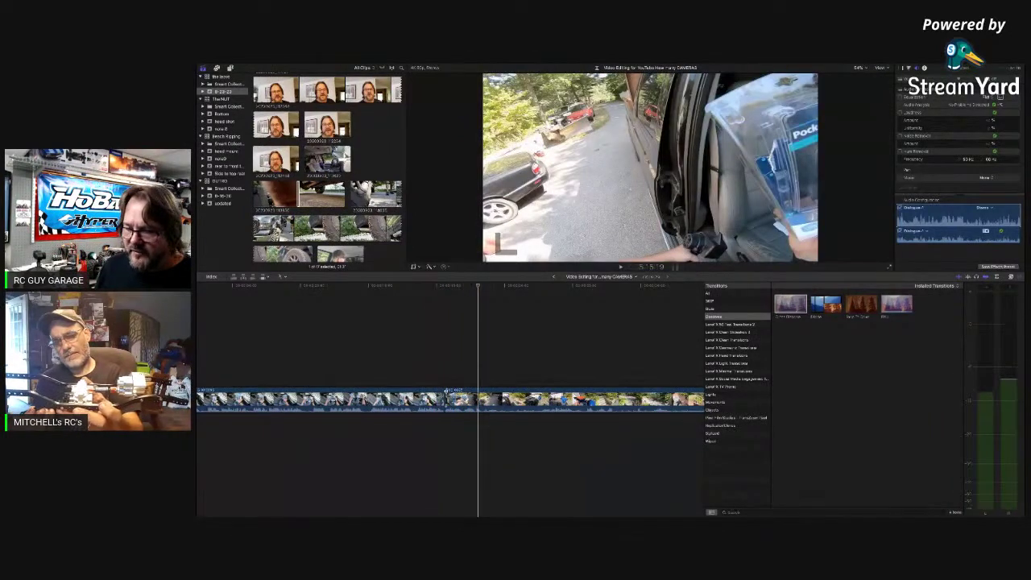
{"action": "left_click_drag", "start_coordinate": [446, 393], "coordinate": [433, 394]}
{"action": "left_click", "coordinate": [445, 398]}
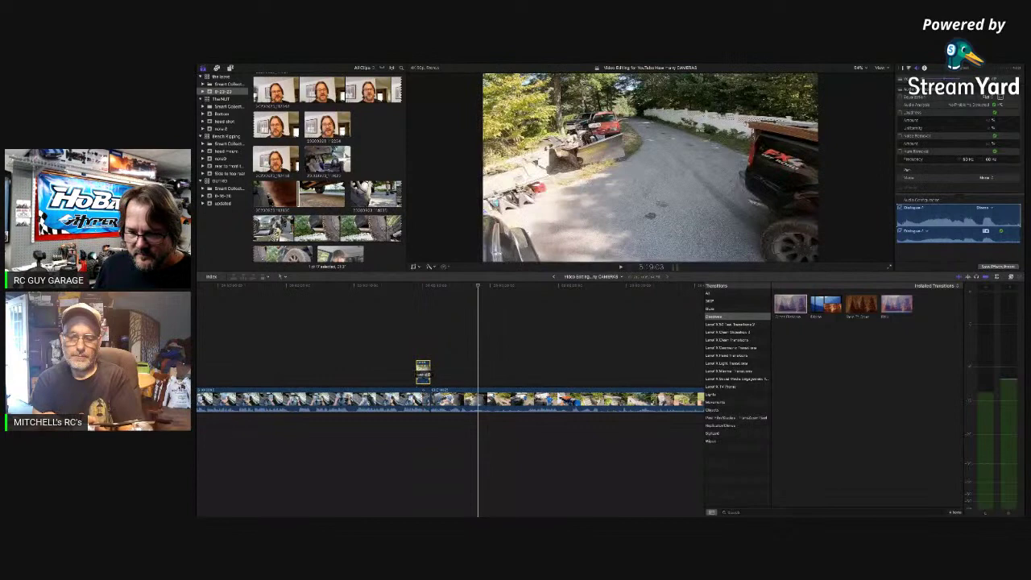
{"action": "left_click", "coordinate": [402, 380]}
{"action": "key", "text": "space"}
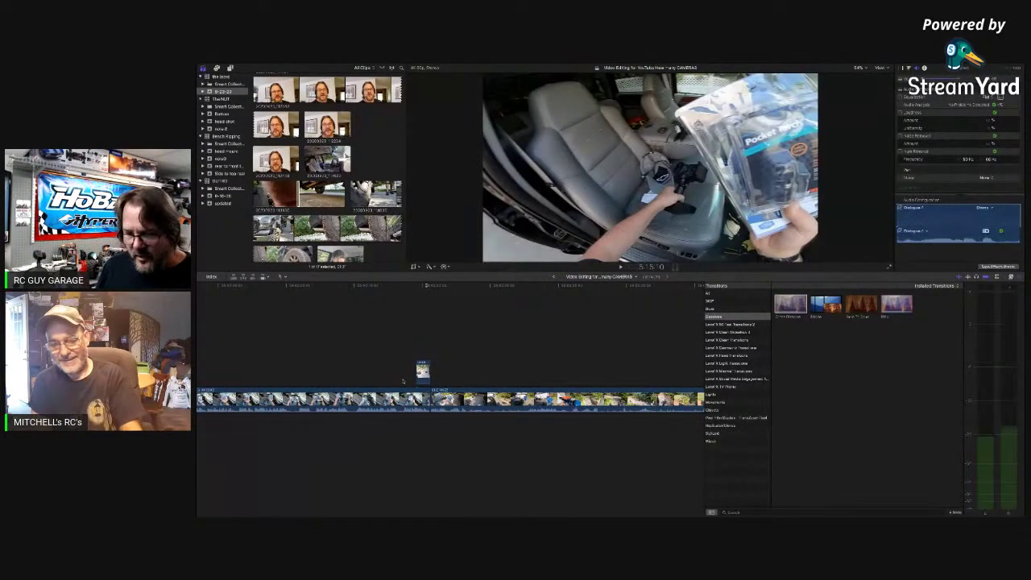
Undo the overlay placement, play up to the join, and delete the short piece from the main storyline
{"action": "key", "text": "super+z"}
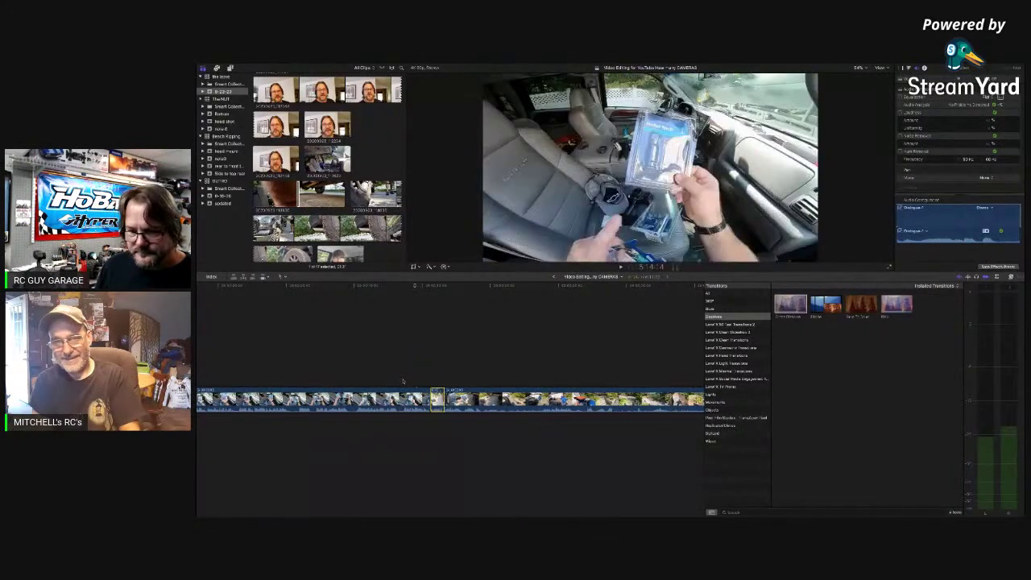
{"action": "key", "text": "space"}
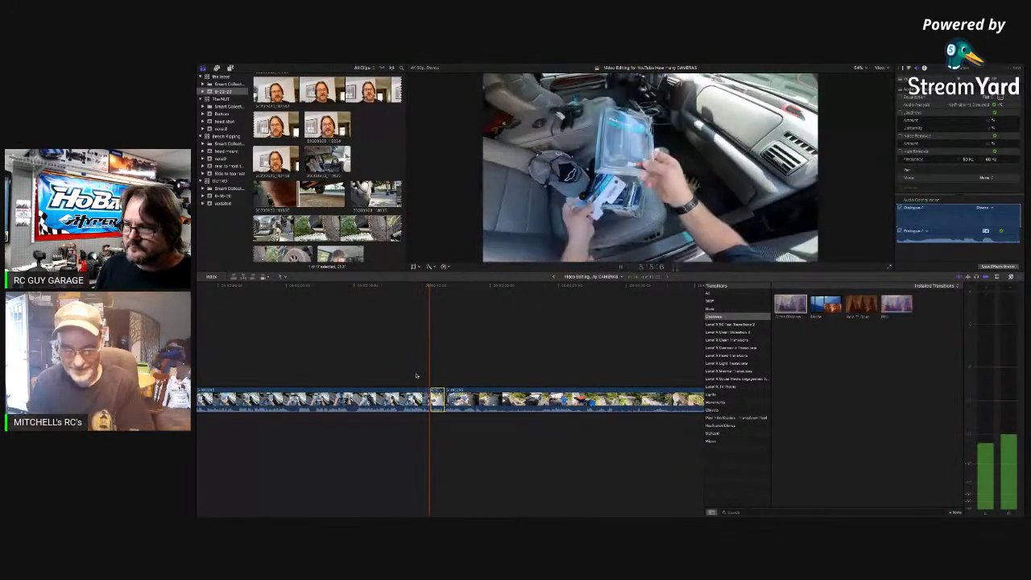
{"action": "key", "text": "space"}
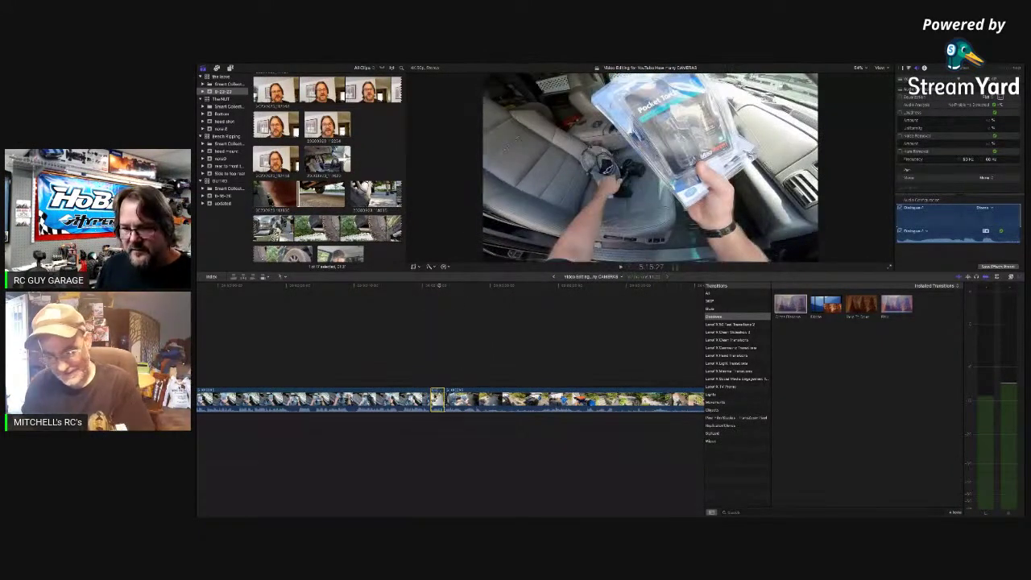
{"action": "key", "text": "Delete"}
Play across the tightened join and split the driveway clip at 5:18:15, where the package is lowered
{"action": "key", "text": "space"}
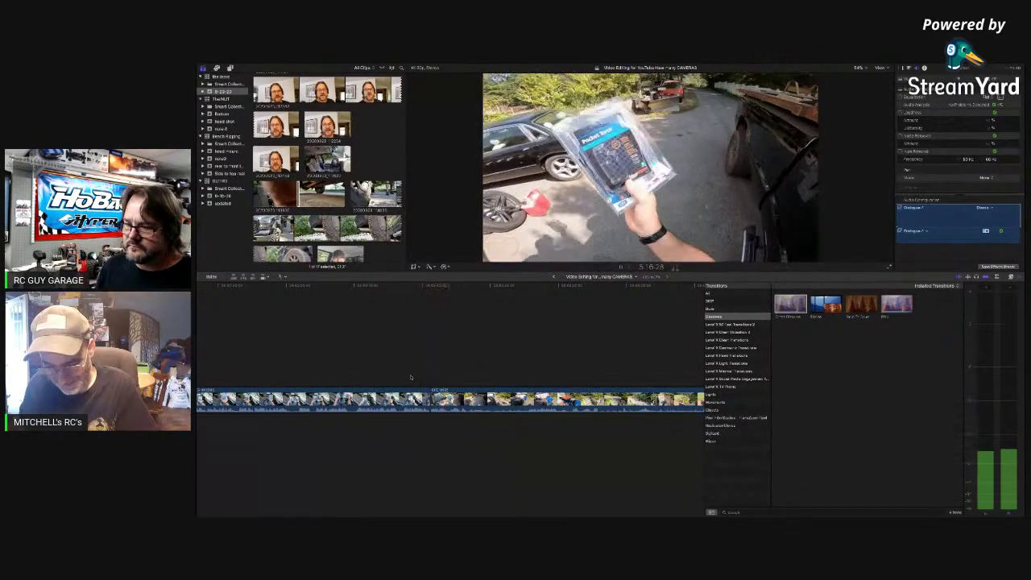
{"action": "key", "text": "space"}
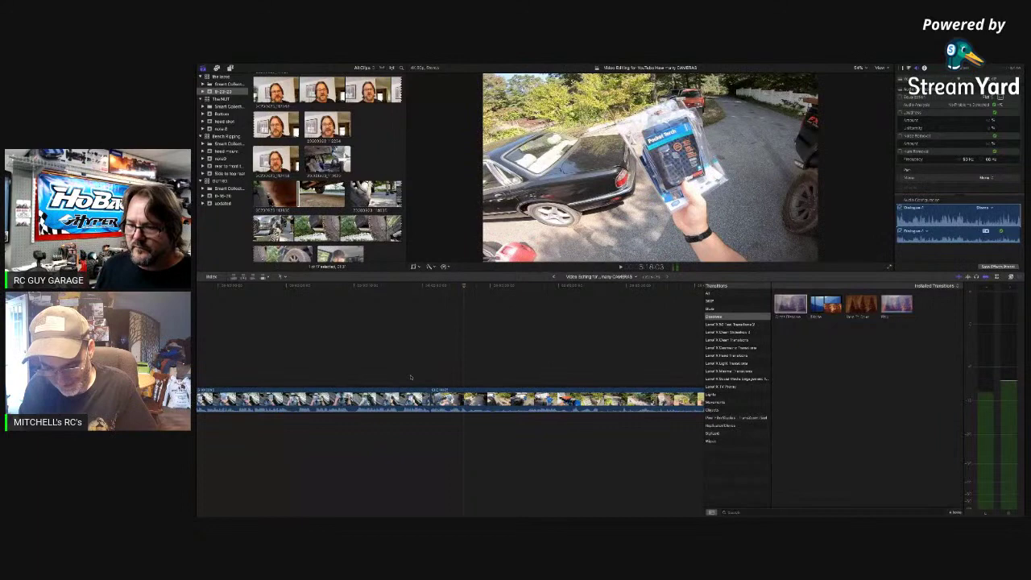
{"action": "key", "text": "space"}
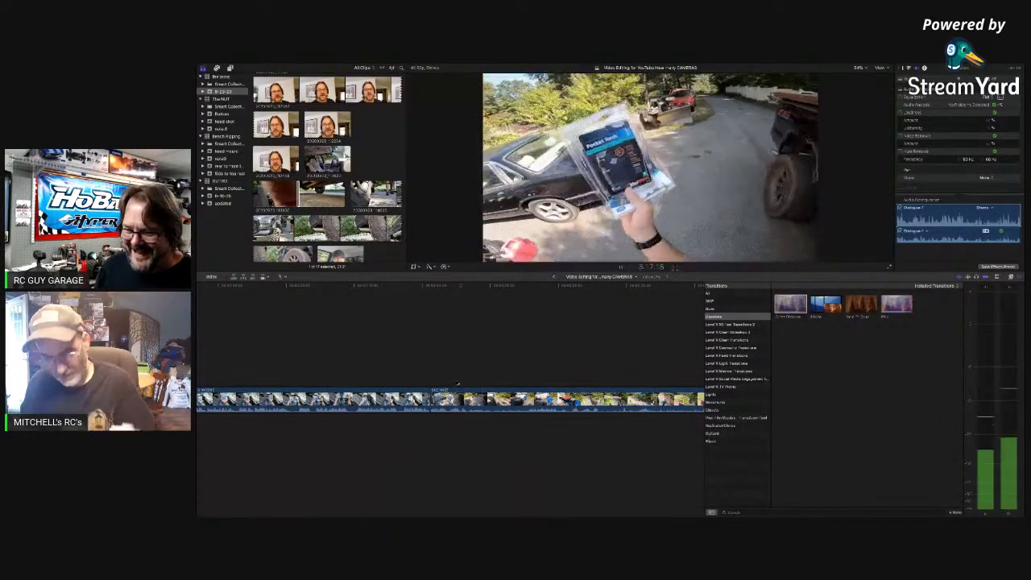
{"action": "key", "text": "space"}
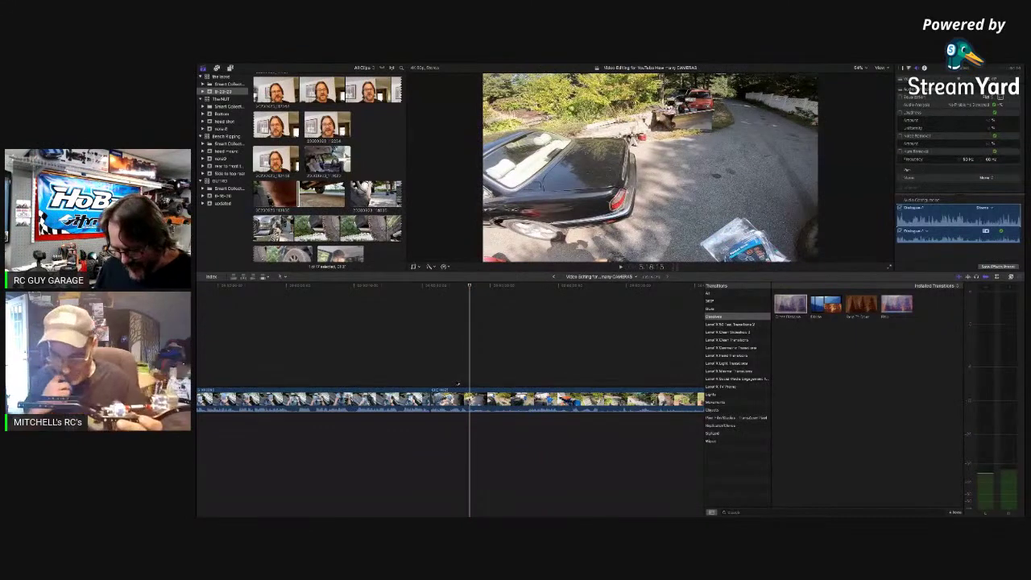
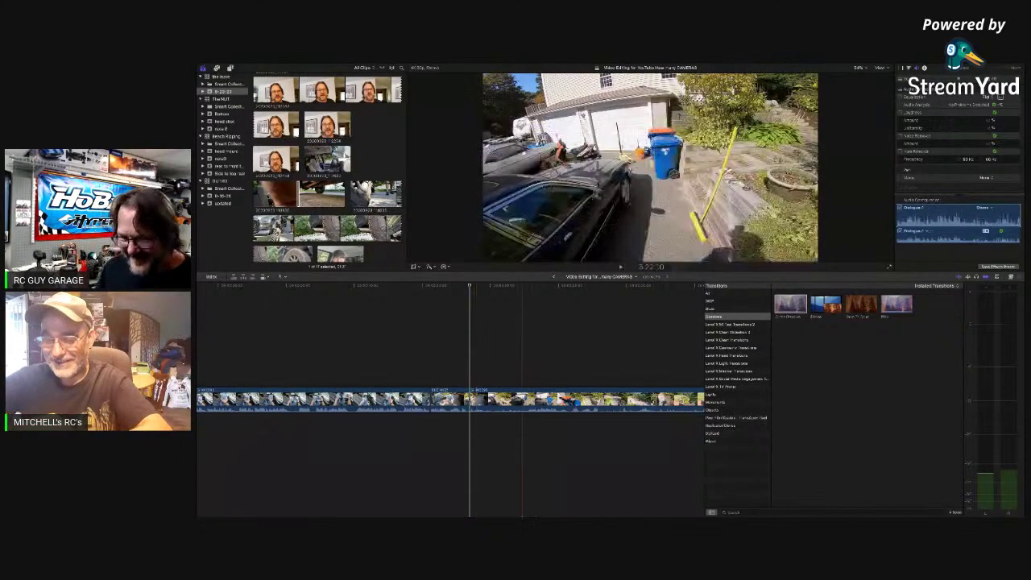
Play through the walk toward the blue bins and delete the section from the 5:18:15 cut to about 5:23:13
{"action": "key", "text": "space"}
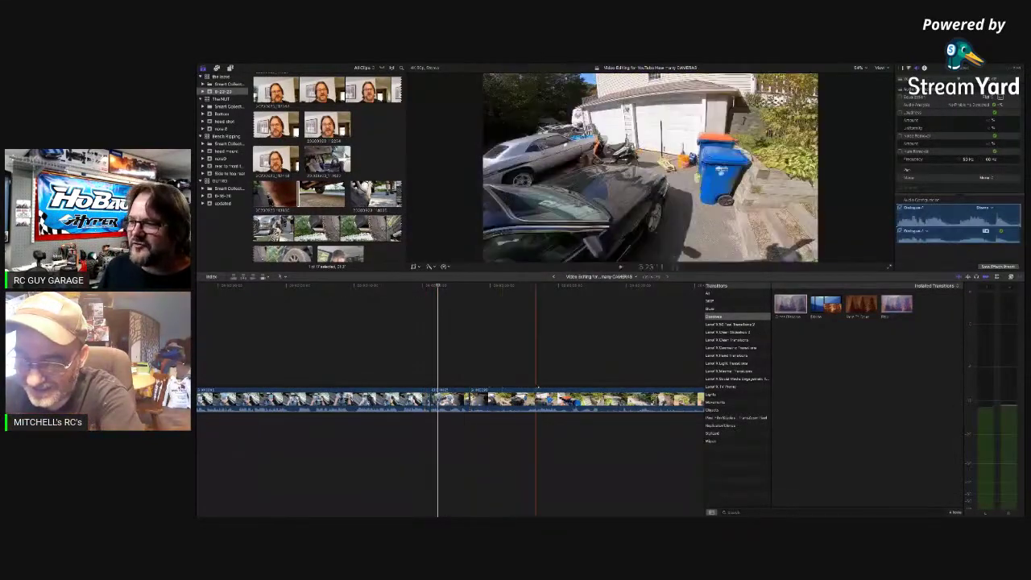
{"action": "scroll", "coordinate": [491, 389], "scroll_direction": "right", "scroll_amount": 3}
{"action": "key", "text": "space"}
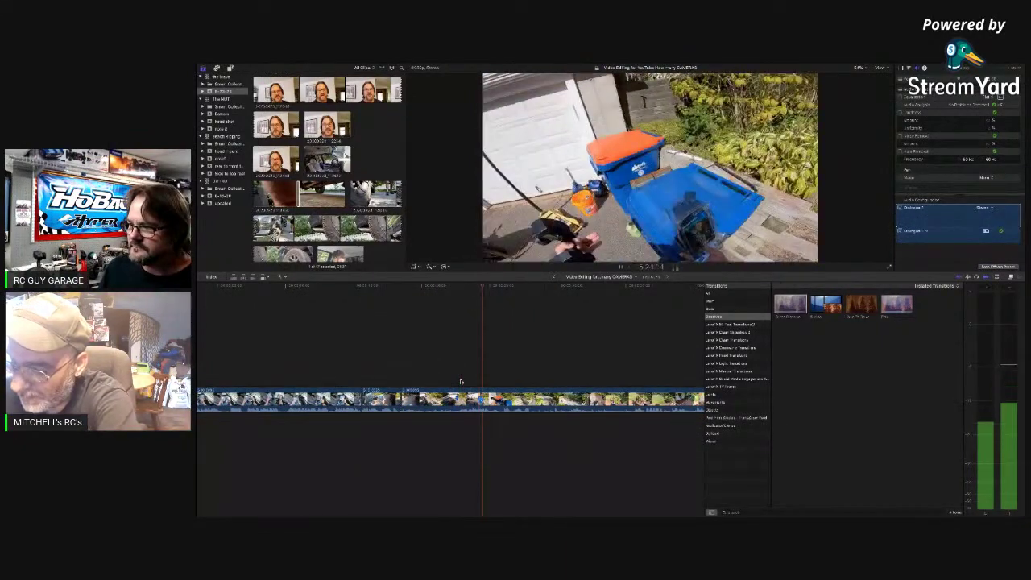
{"action": "key", "text": "space"}
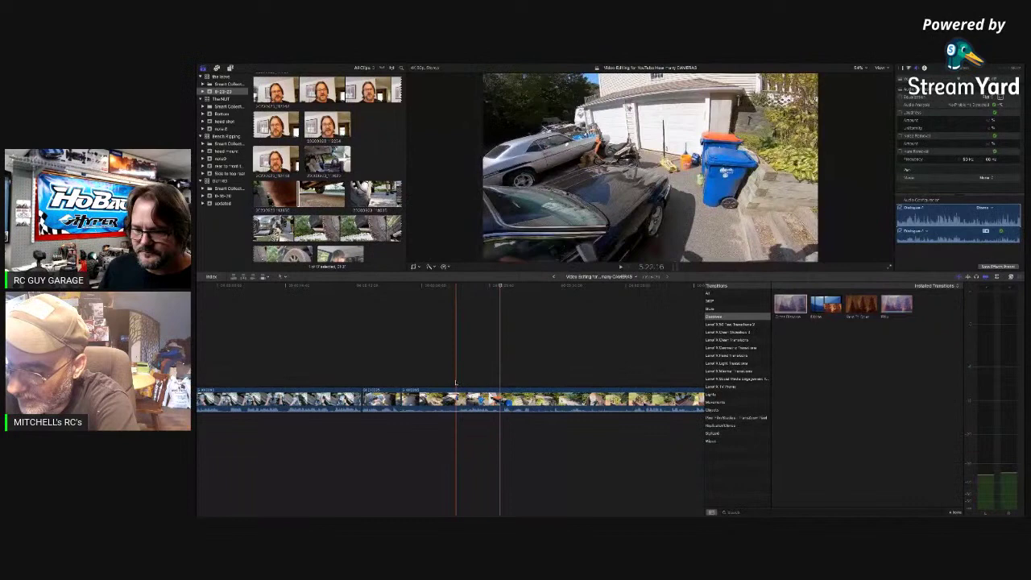
{"action": "key", "text": "space"}
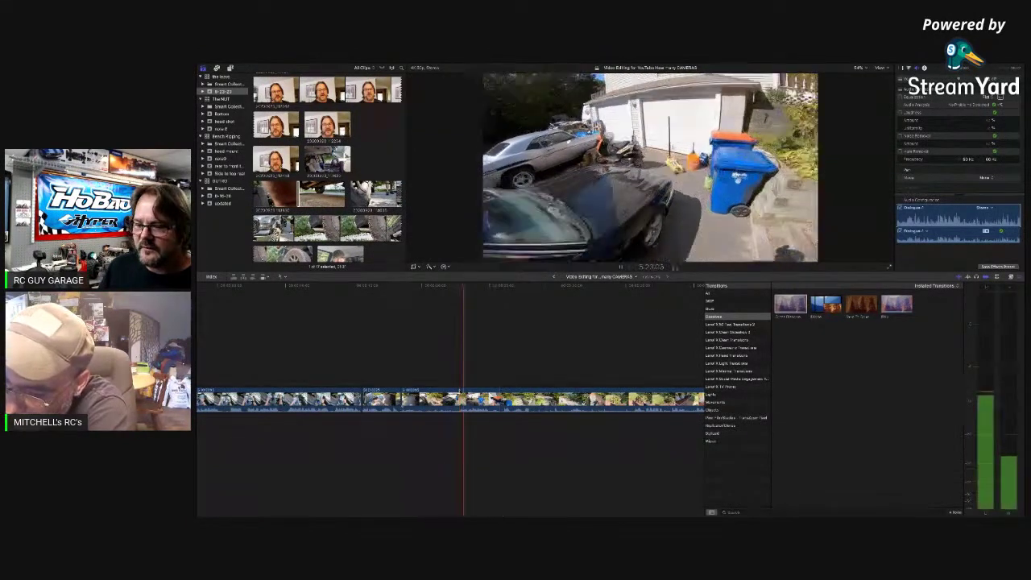
{"action": "key", "text": "space"}
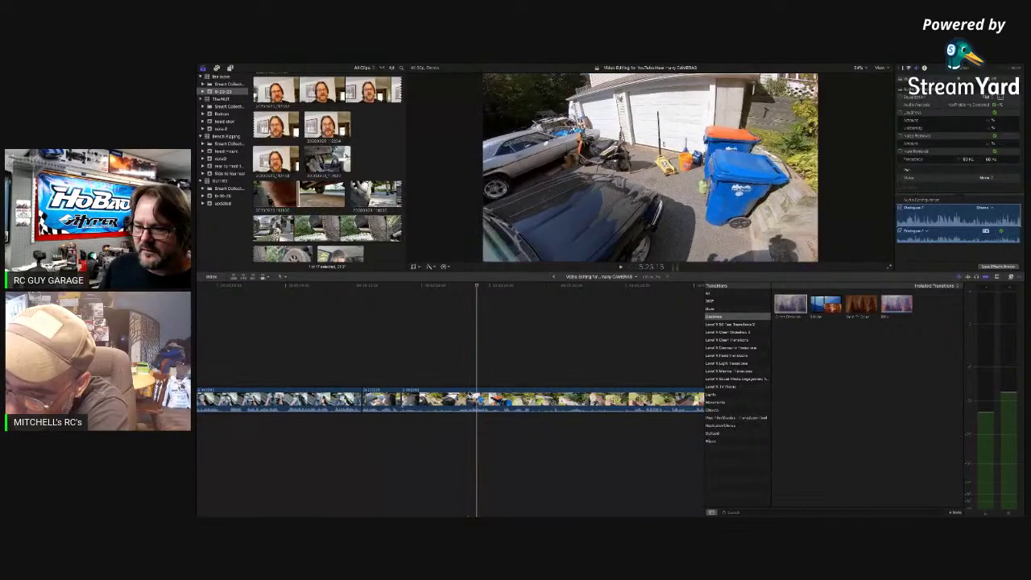
{"action": "key", "text": "space"}
{"action": "key", "text": "space"}
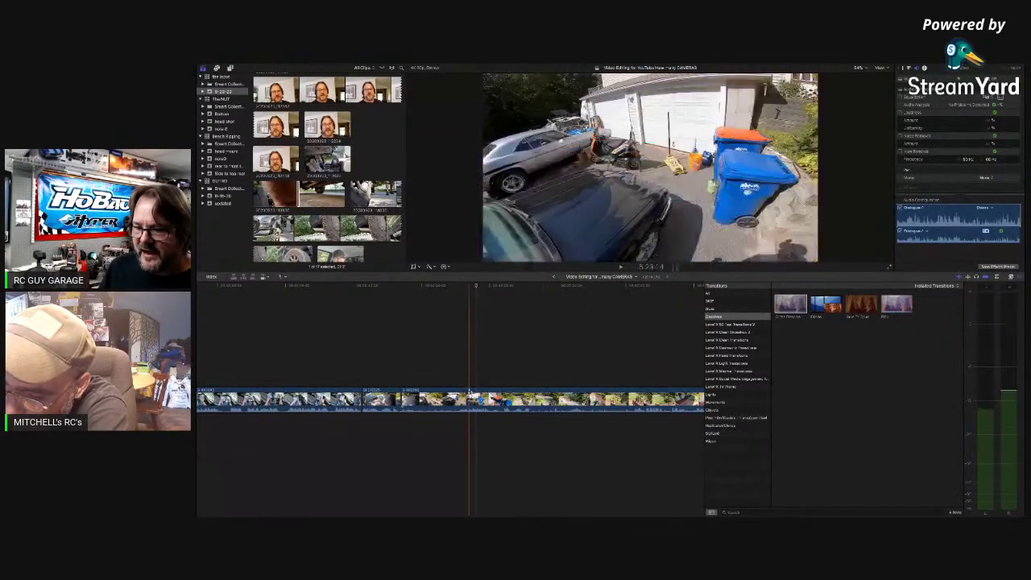
{"action": "left_click", "coordinate": [469, 394]}
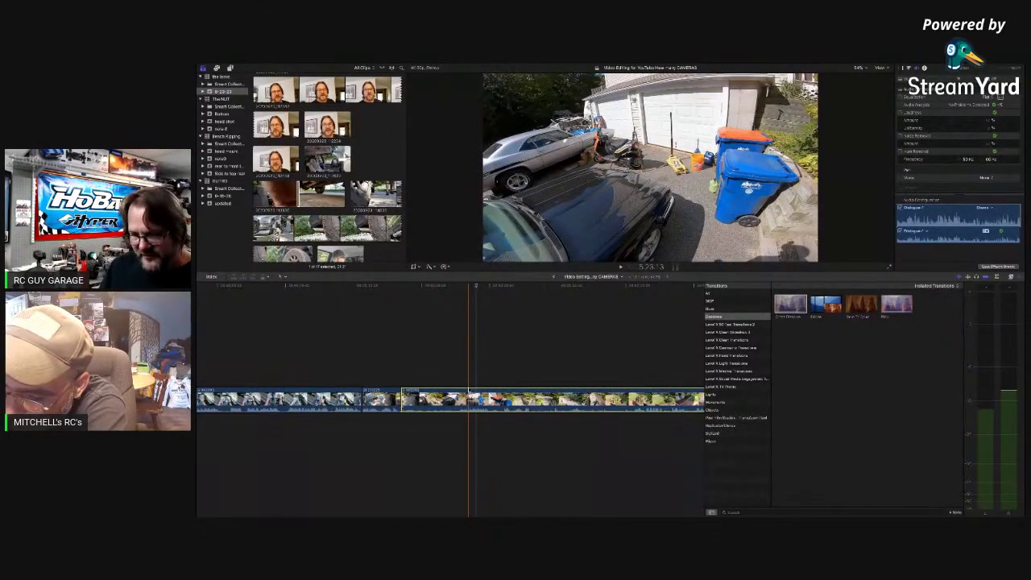
{"action": "key", "text": "Delete"}
{"action": "left_click", "coordinate": [468, 393]}
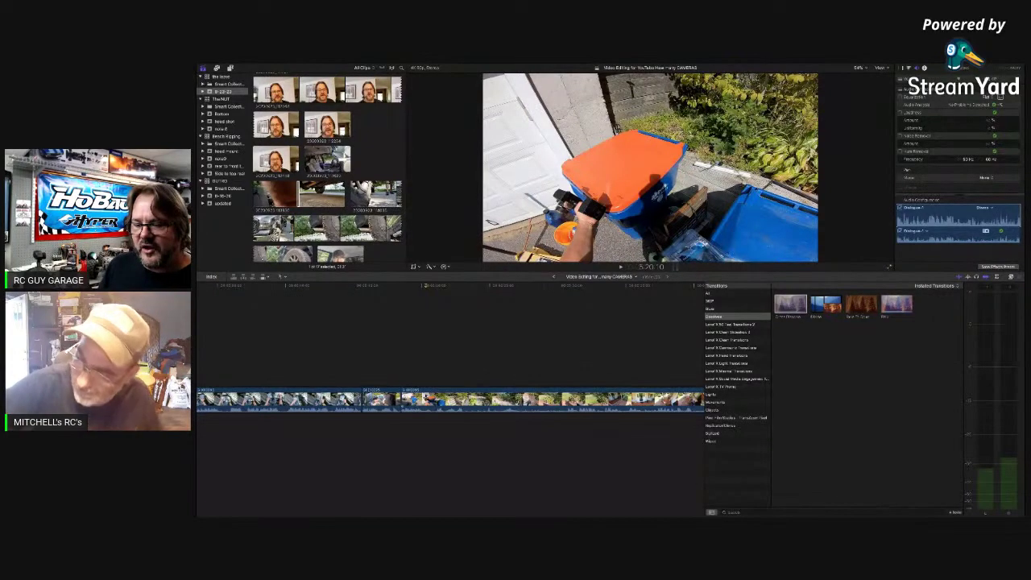
Isolate the bin footage from about 5:20:03 to 5:21:25, lift it above the main storyline just before the join, and play across it
{"action": "left_click", "coordinate": [417, 380]}
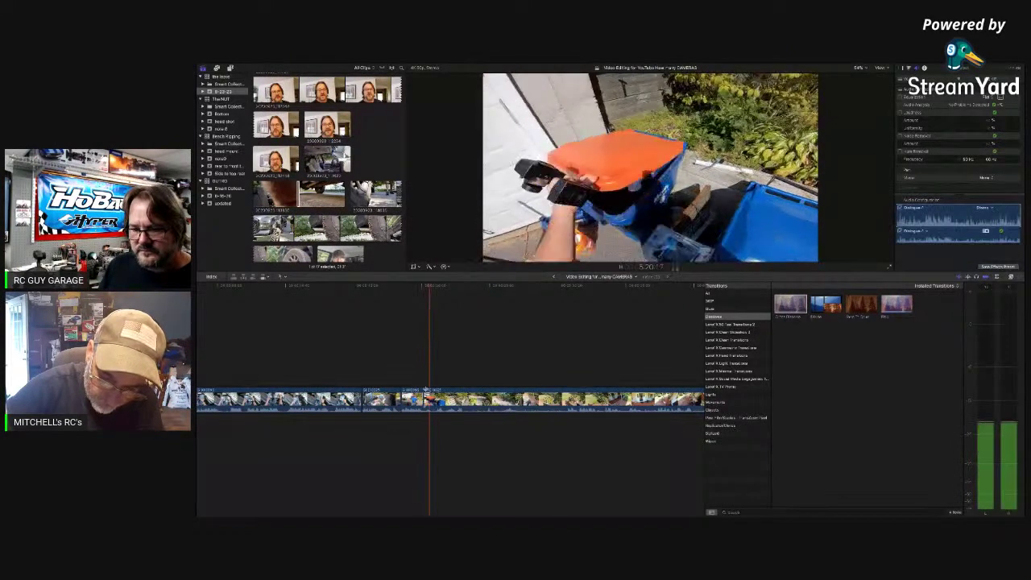
{"action": "key", "text": "space"}
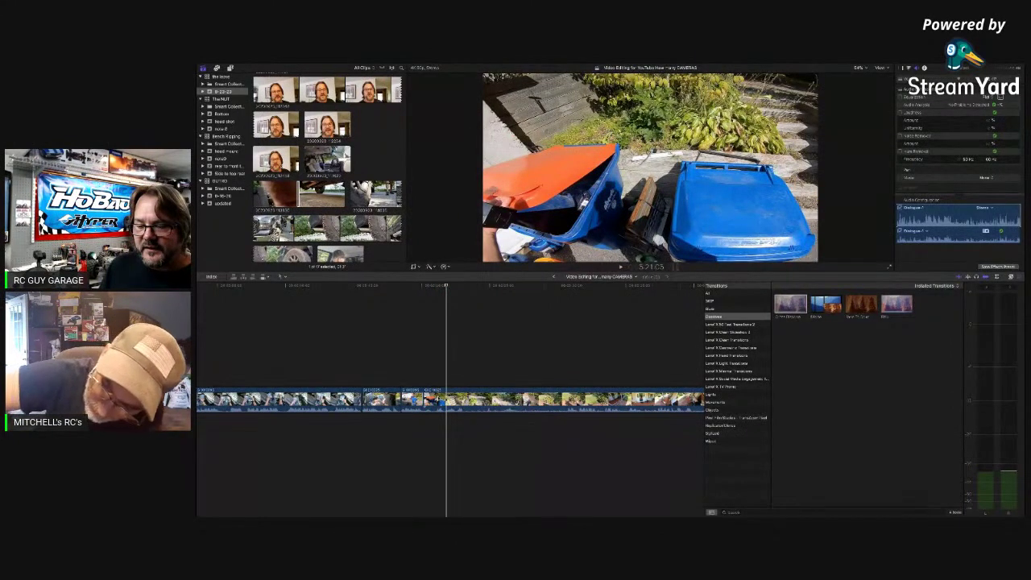
{"action": "left_click", "coordinate": [434, 400]}
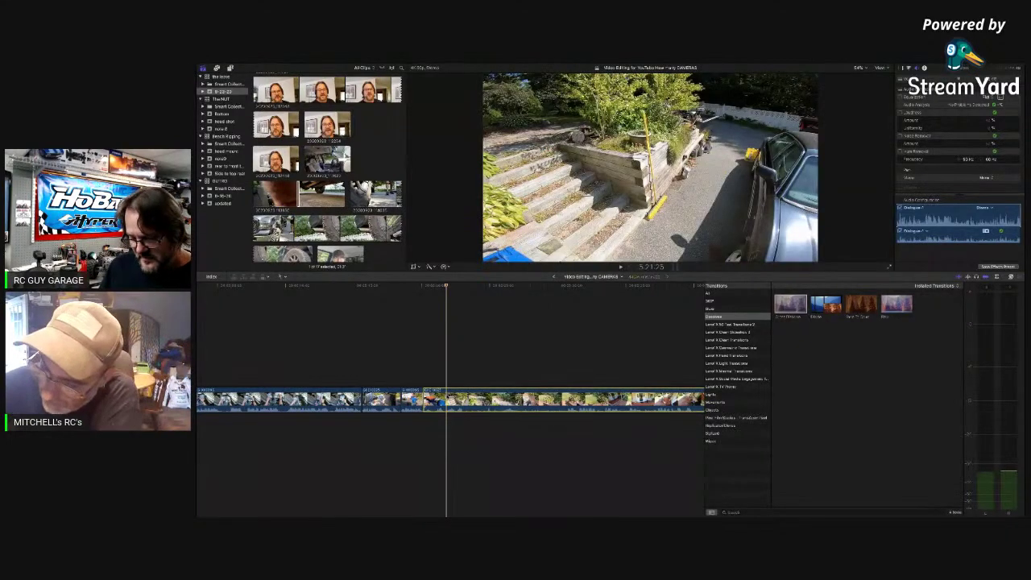
{"action": "key", "text": "super+b"}
{"action": "left_click_drag", "start_coordinate": [434, 400], "coordinate": [412, 371]}
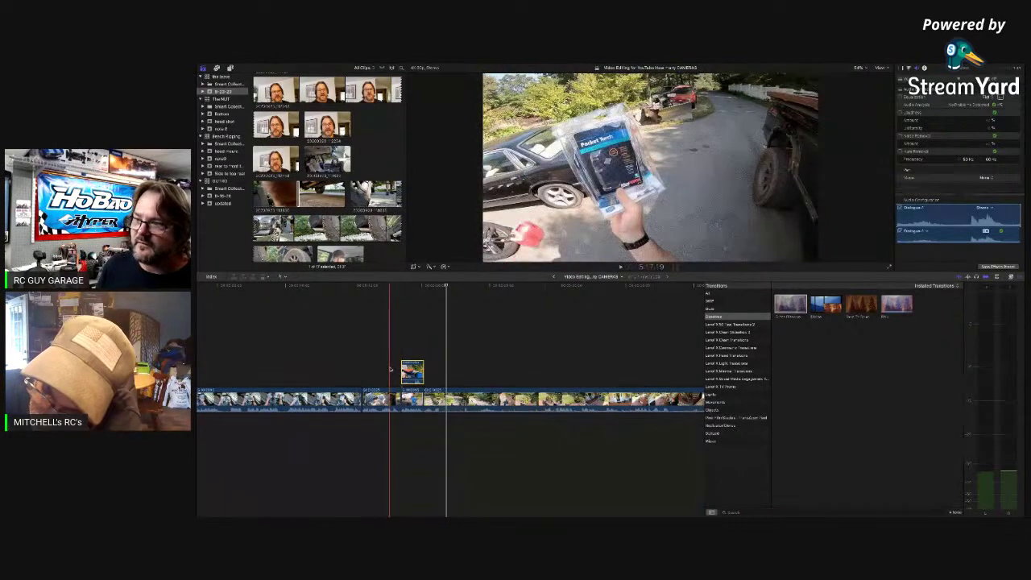
{"action": "key", "text": "space"}
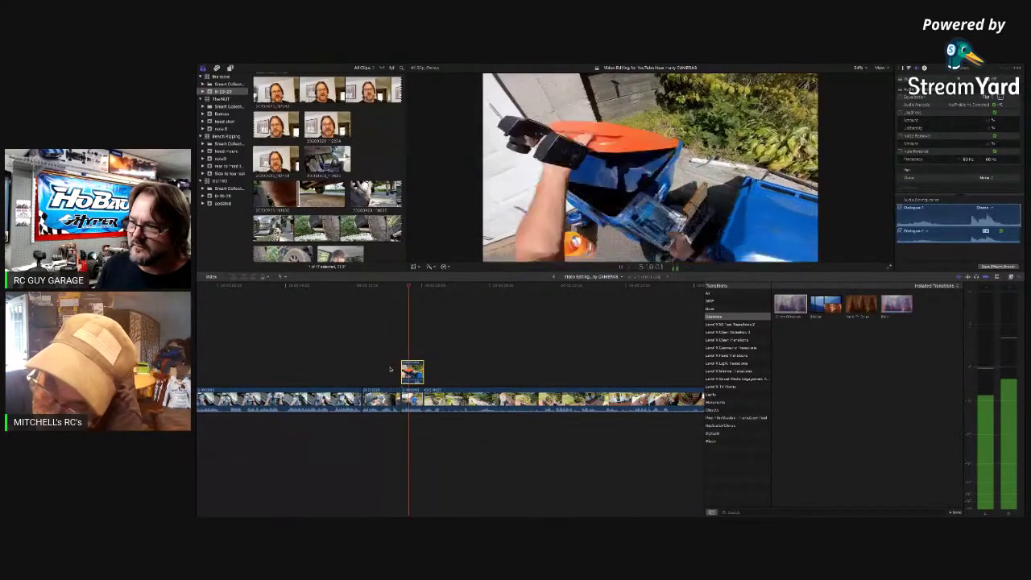
{"action": "key", "text": "space"}
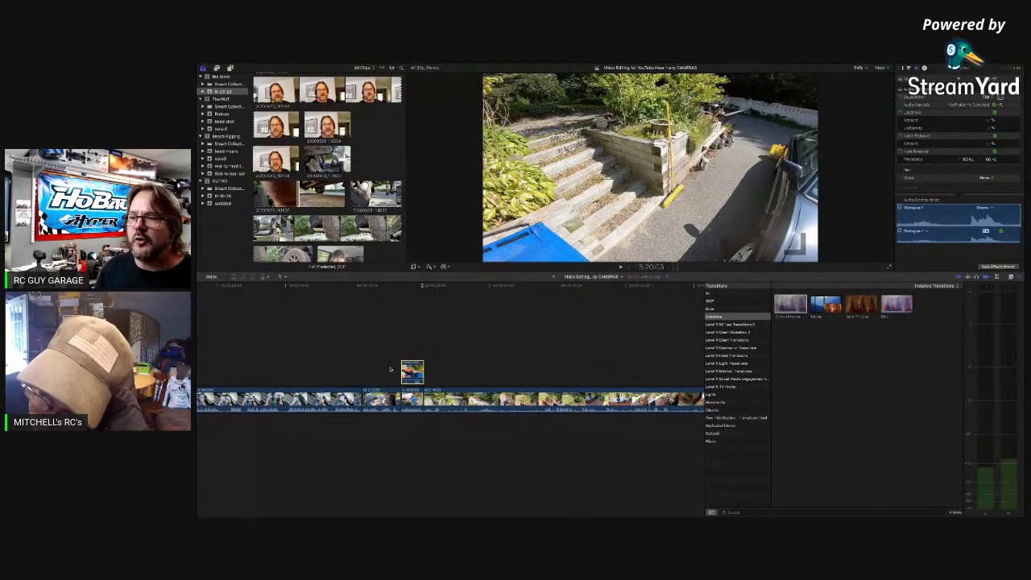
Play on from the join, split the clip at 5:28:28 by the flowering bush, delete the walk before the split, and play across the new join
{"action": "key", "text": "Left"}
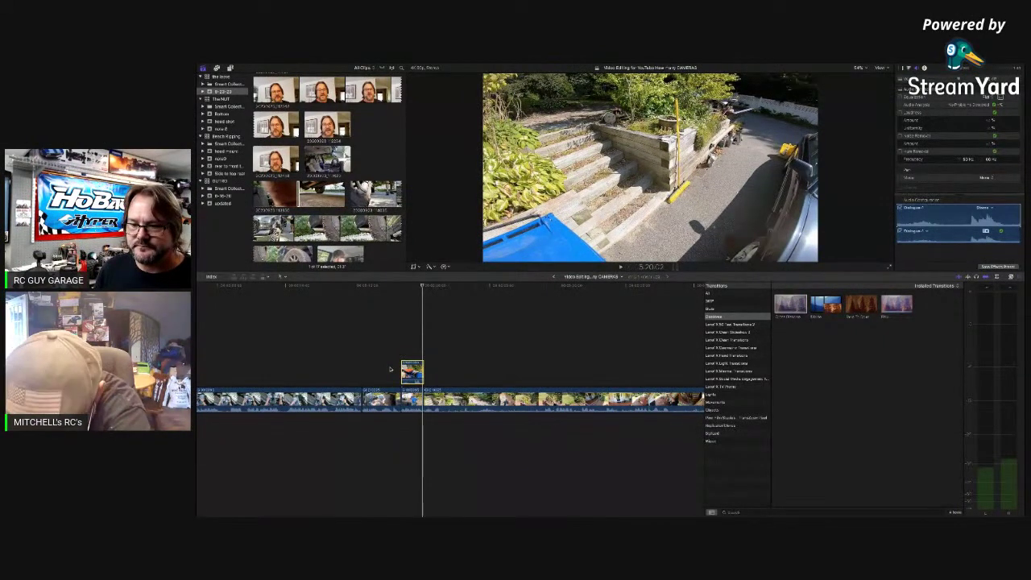
{"action": "key", "text": "space"}
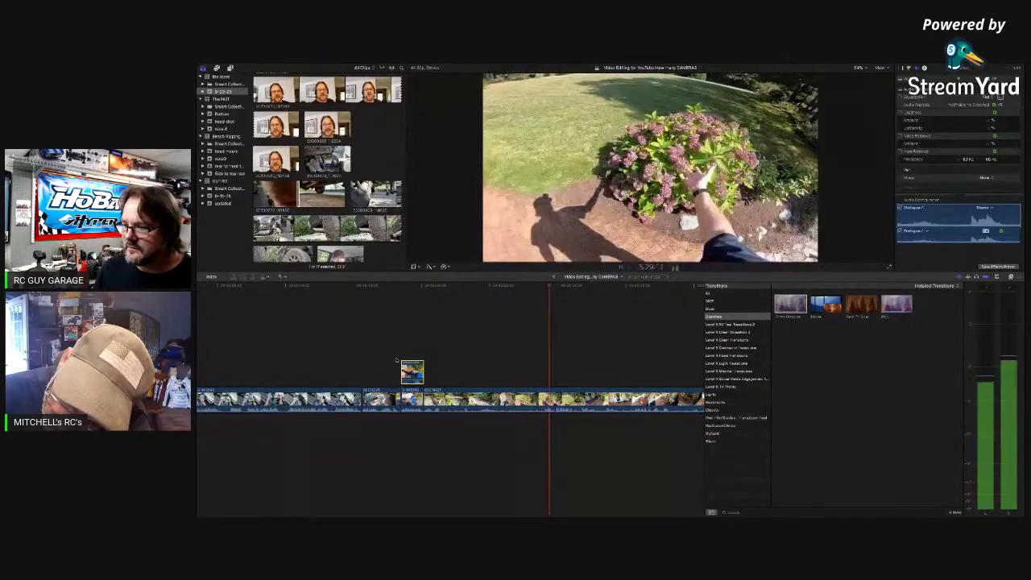
{"action": "left_click", "coordinate": [544, 379]}
{"action": "key", "text": "super+b"}
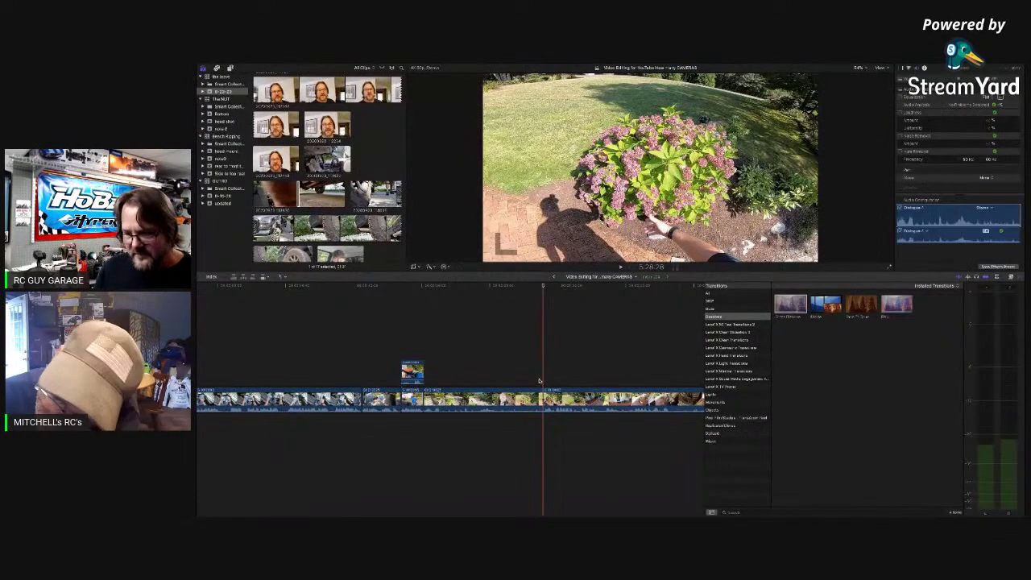
{"action": "left_click", "coordinate": [405, 349]}
{"action": "key", "text": "space"}
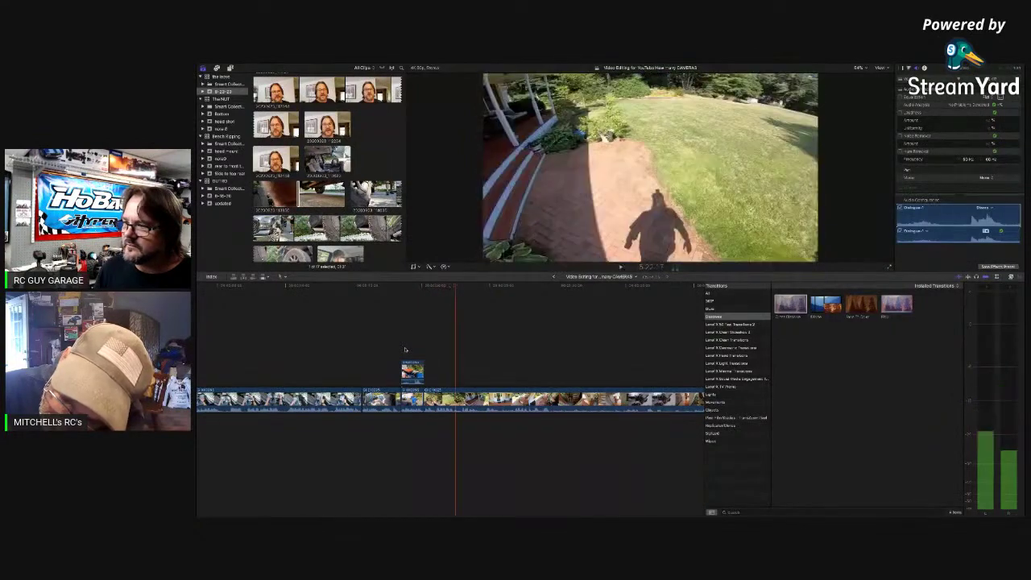
Play through the walk into the house and kitchen up to about 5:50:07 to locate the next cut point
{"action": "key", "text": "space"}
{"action": "key", "text": "space"}
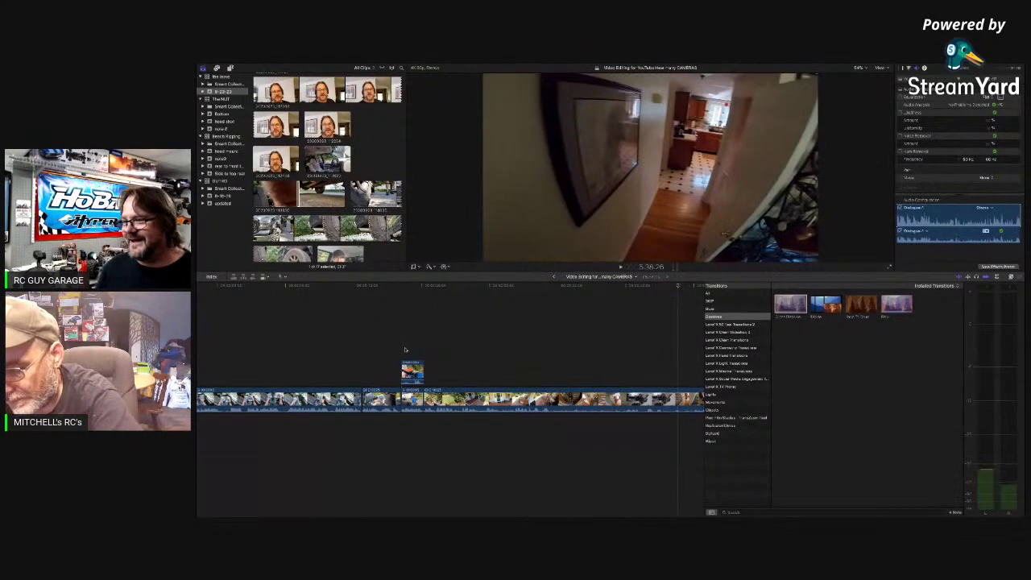
{"action": "scroll", "coordinate": [405, 349], "scroll_direction": "right", "scroll_amount": 10}
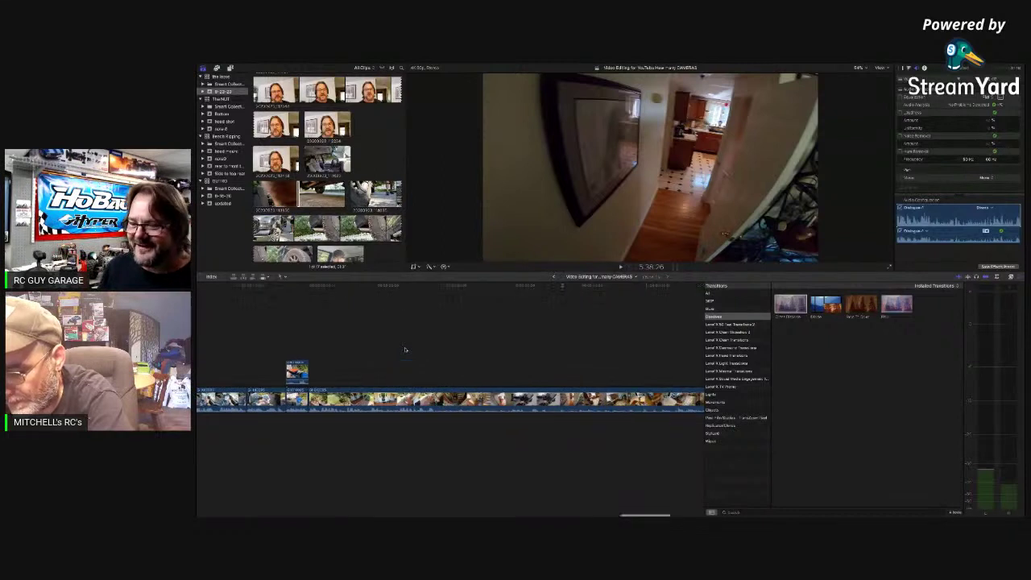
{"action": "scroll", "coordinate": [405, 349], "scroll_direction": "right", "scroll_amount": 2}
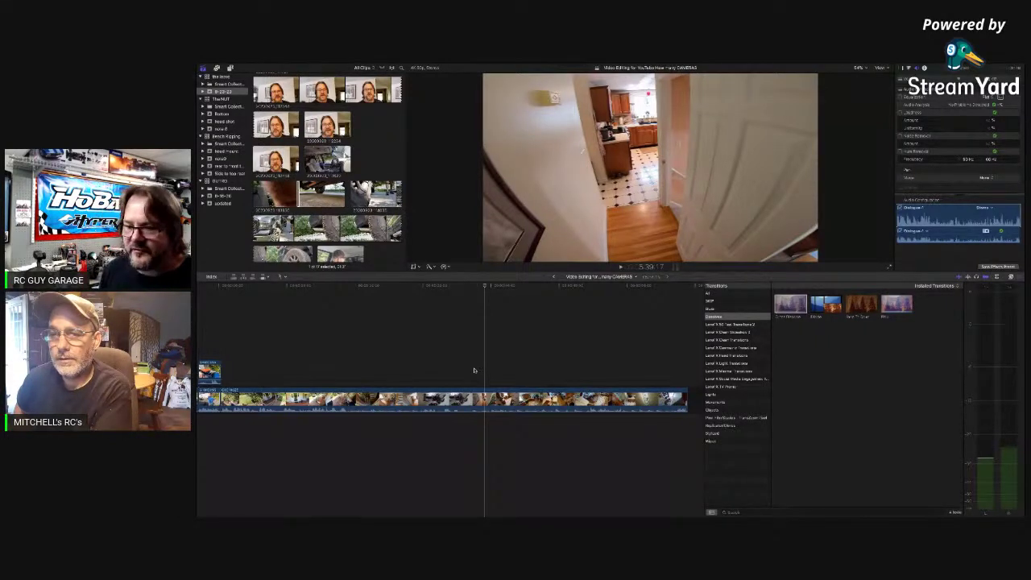
{"action": "key", "text": "space"}
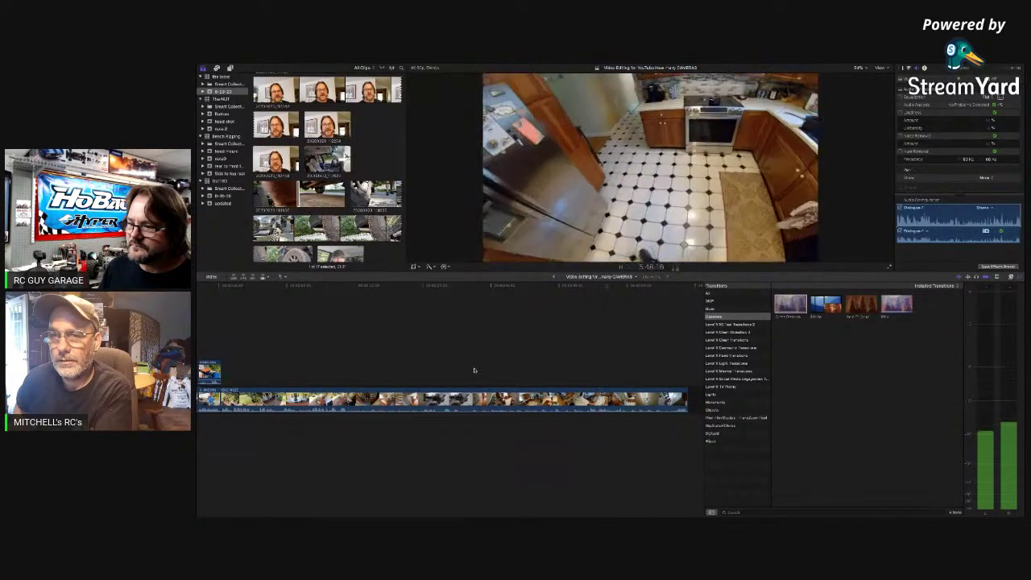
{"action": "key", "text": "space"}
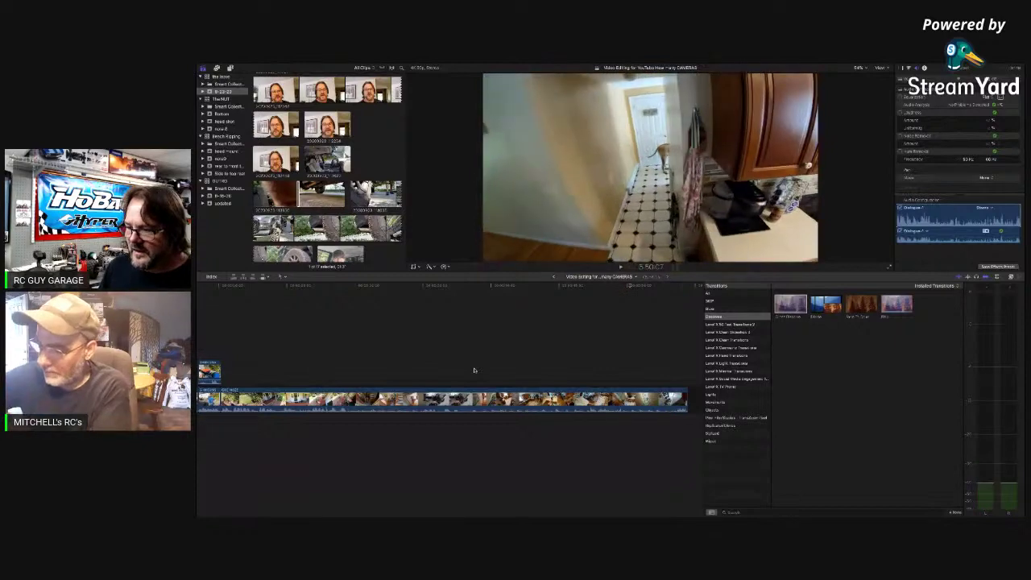
{"action": "key", "text": "space"}
{"action": "key", "text": "space"}
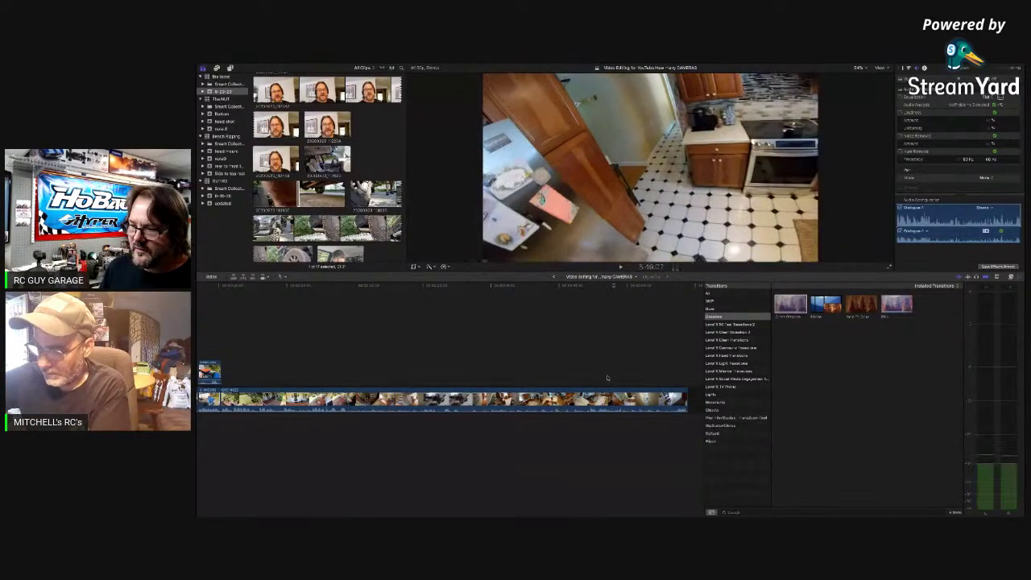
Split the main clip where the camera looks down at the kitchen floor and delete everything after the cut
{"action": "key", "text": "space"}
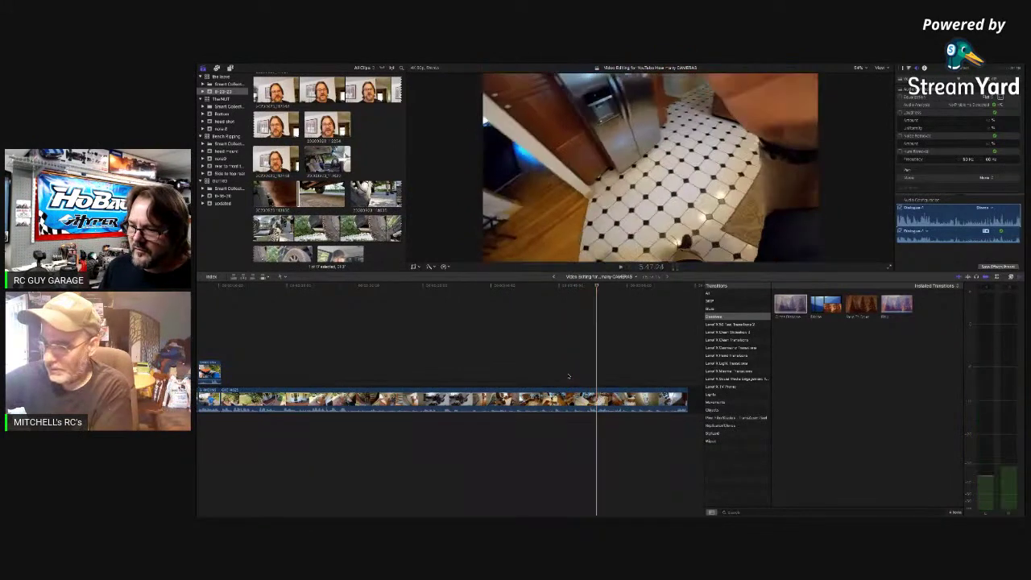
{"action": "key", "text": "super+b"}
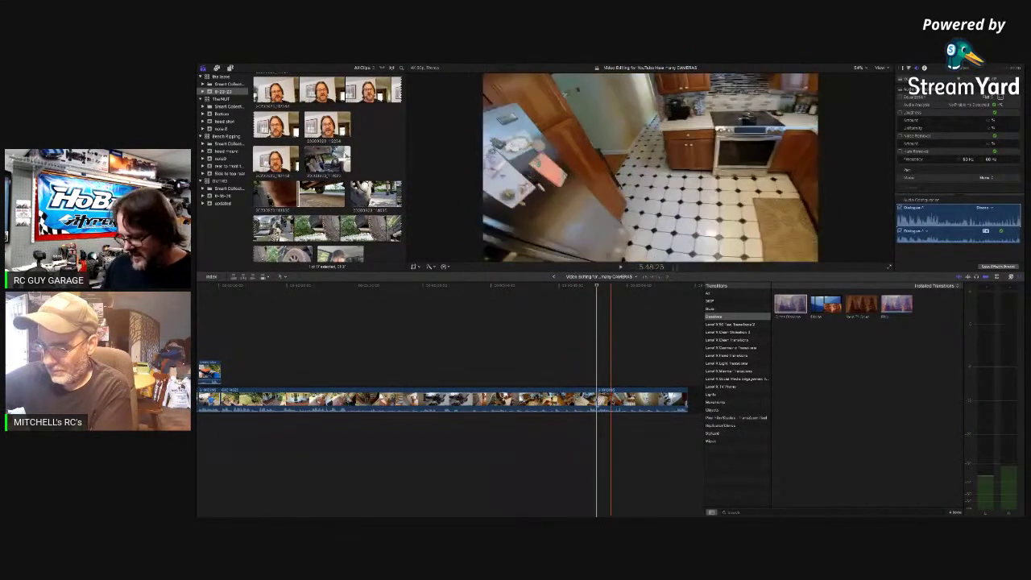
{"action": "left_click", "coordinate": [613, 401]}
{"action": "key", "text": "Delete"}
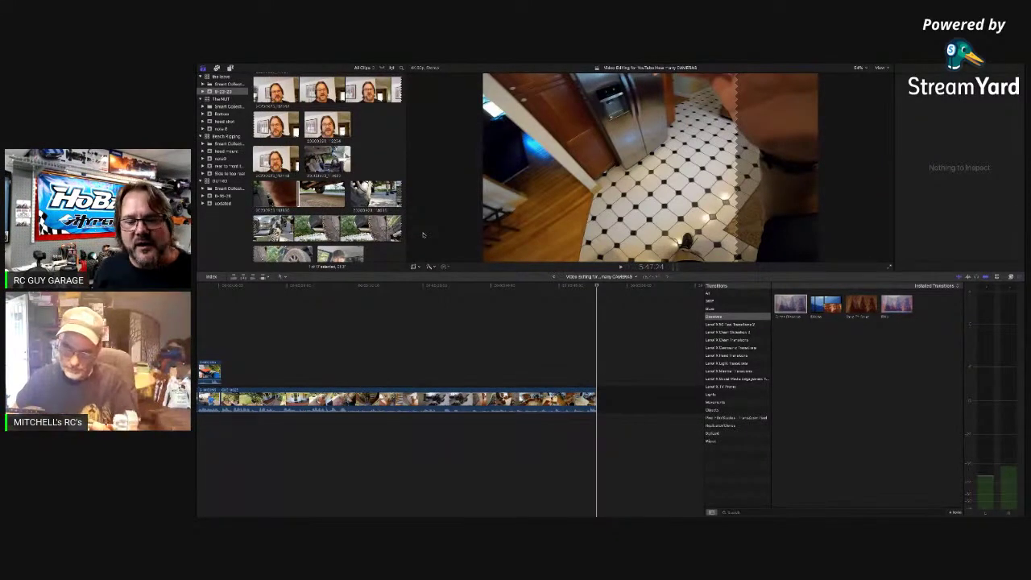
Append the whole low-angle clip with the wooden steps, grass and truck underside to the end of the timeline
{"action": "scroll", "coordinate": [482, 322], "scroll_direction": "left", "scroll_amount": 3}
{"action": "scroll", "coordinate": [482, 321], "scroll_direction": "right", "scroll_amount": 1}
{"action": "scroll", "coordinate": [482, 320], "scroll_direction": "right", "scroll_amount": 3}
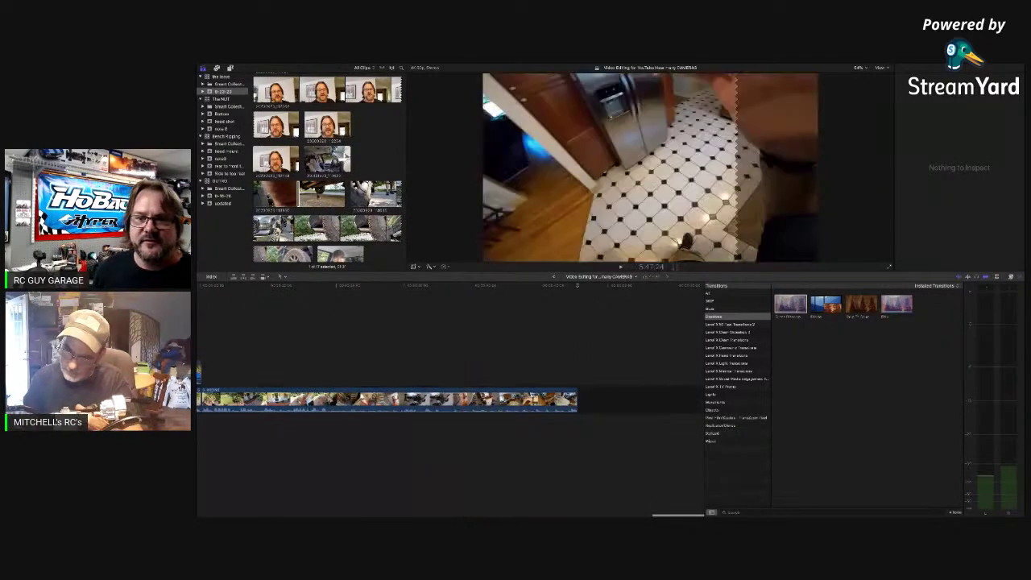
{"action": "left_click", "coordinate": [317, 198]}
{"action": "left_click", "coordinate": [314, 188]}
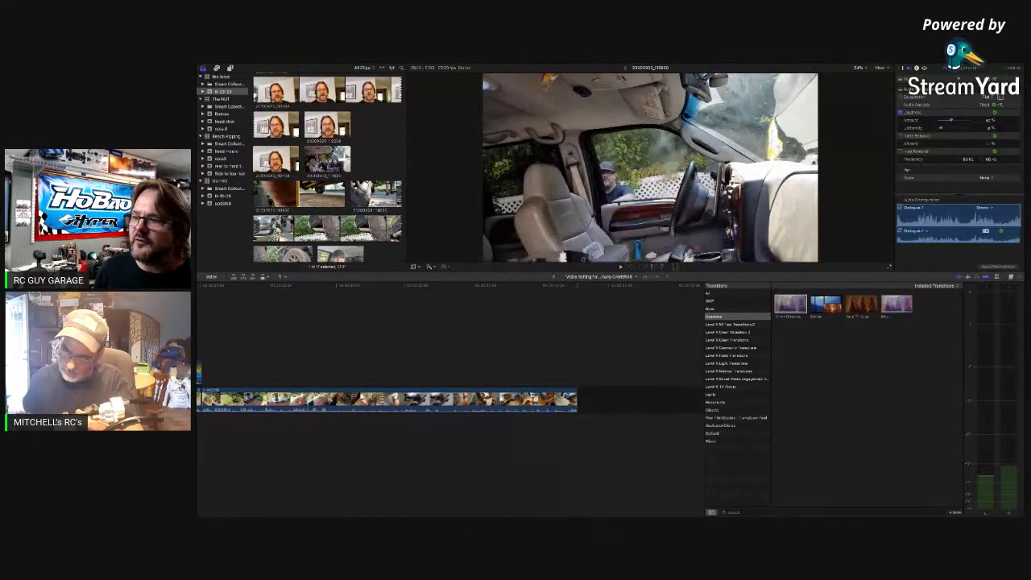
{"action": "scroll", "coordinate": [332, 167], "scroll_direction": "down", "scroll_amount": 2}
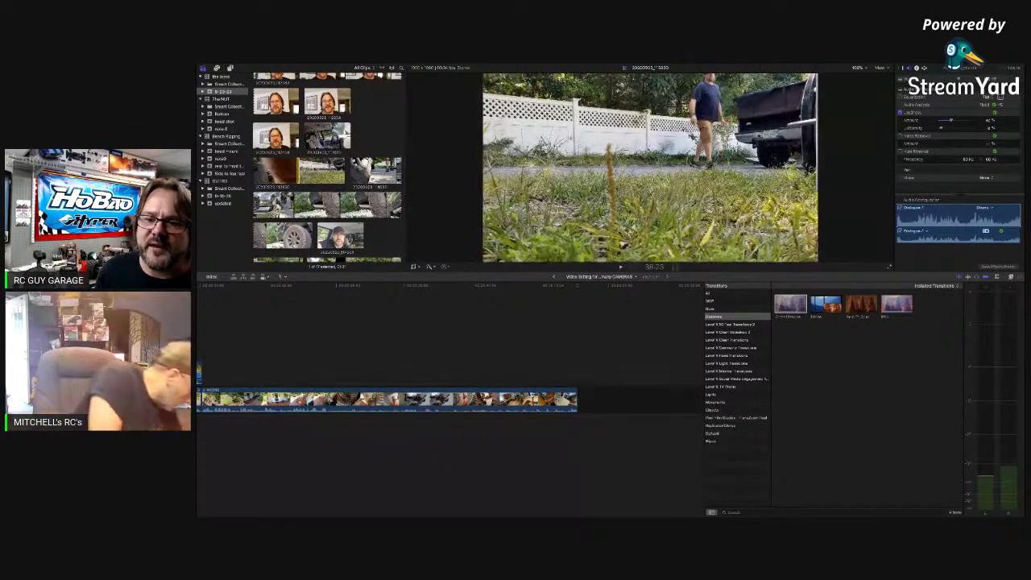
{"action": "scroll", "coordinate": [328, 167], "scroll_direction": "down", "scroll_amount": 2}
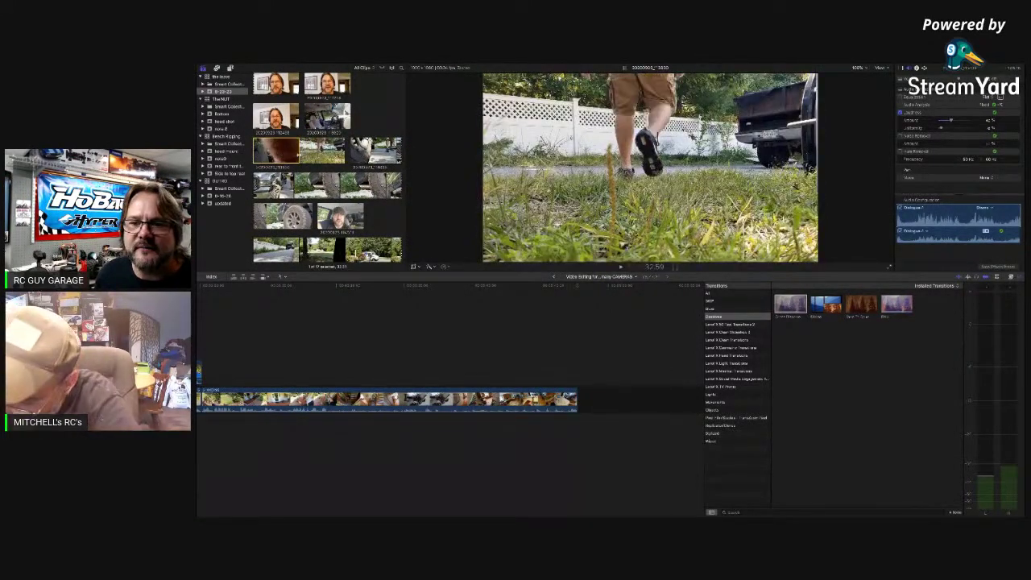
{"action": "left_click", "coordinate": [343, 151]}
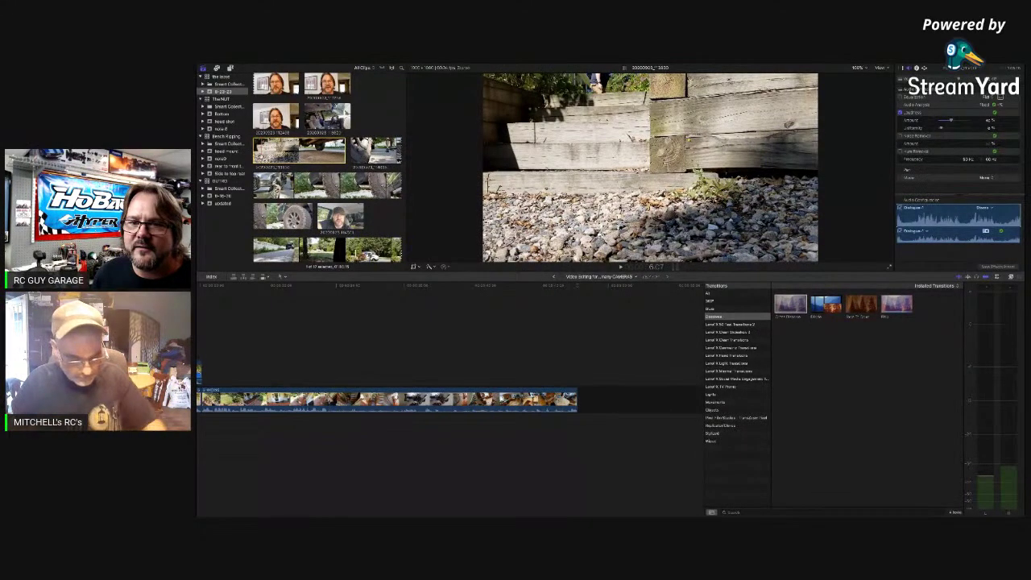
{"action": "left_click_drag", "start_coordinate": [299, 151], "coordinate": [604, 401]}
{"action": "scroll", "coordinate": [548, 401], "scroll_direction": "right", "scroll_amount": 1}
{"action": "scroll", "coordinate": [547, 400], "scroll_direction": "right", "scroll_amount": 2}
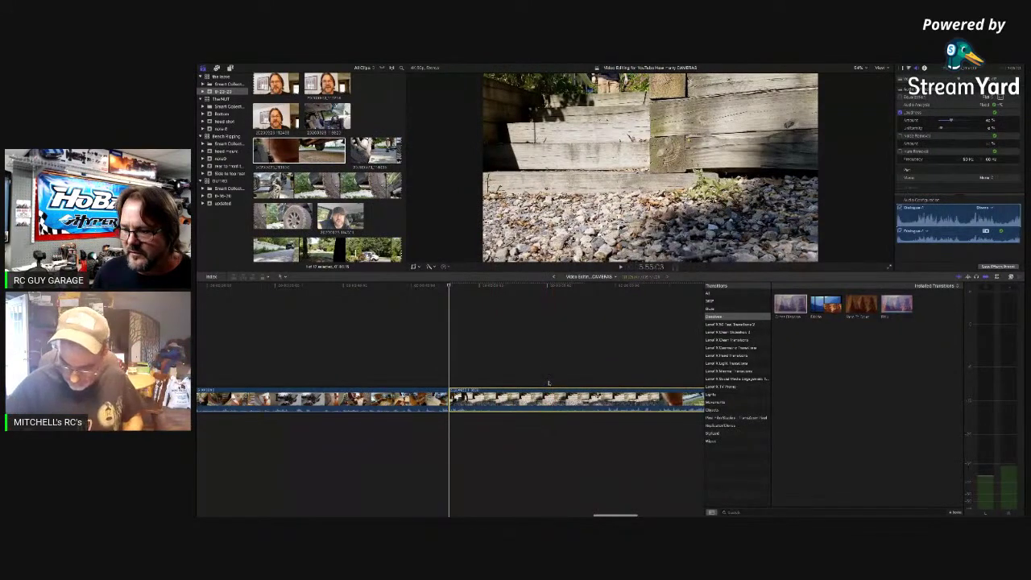
Trim the unused start off the wooden-steps clip and add a Fade To Color transition between the kitchen clip and it
{"action": "left_click", "coordinate": [549, 384]}
{"action": "key", "text": "super+b"}
{"action": "left_click", "coordinate": [499, 398]}
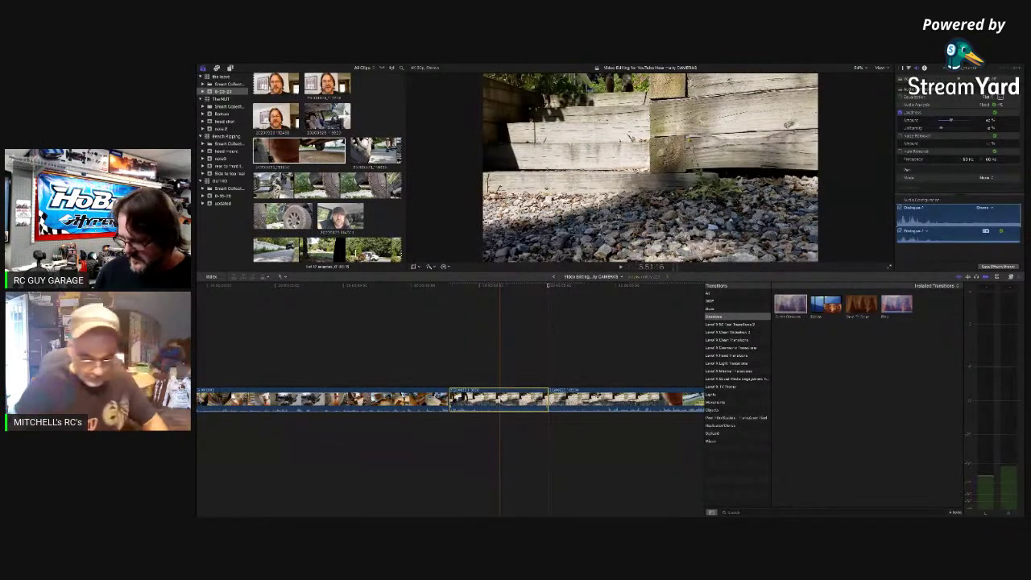
{"action": "key", "text": "Delete"}
{"action": "left_click_drag", "start_coordinate": [862, 304], "coordinate": [492, 396]}
Cut out the footage between the end of the walk down the steps and the usable part of the grass shot
{"action": "key", "text": "space"}
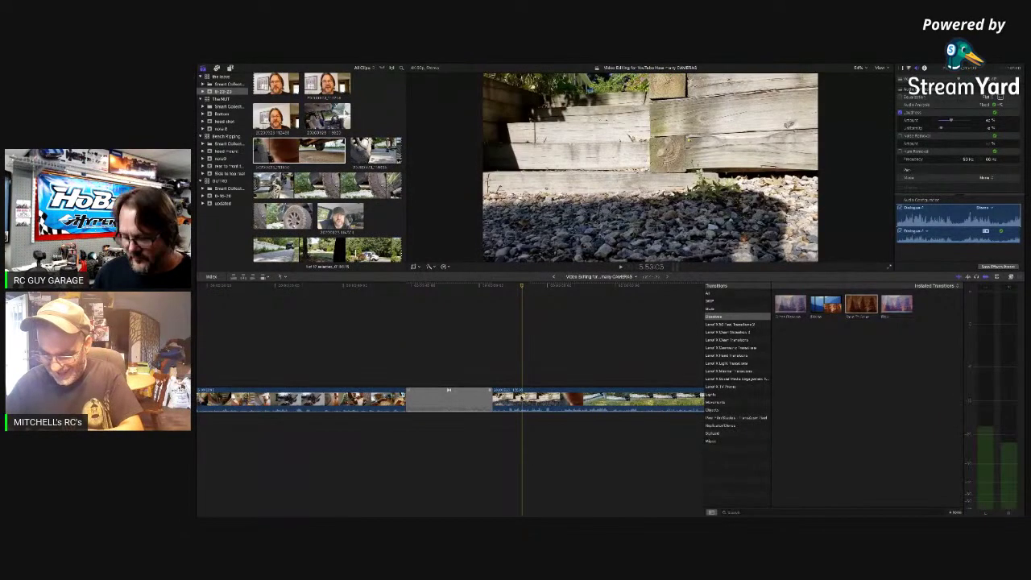
{"action": "key", "text": "super+b"}
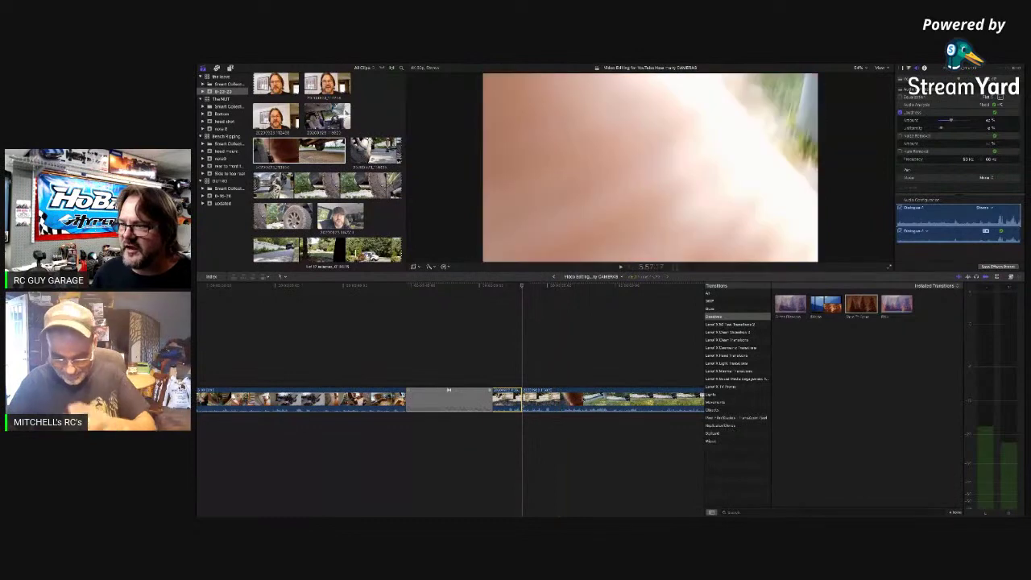
{"action": "scroll", "coordinate": [597, 395], "scroll_direction": "right", "scroll_amount": 3}
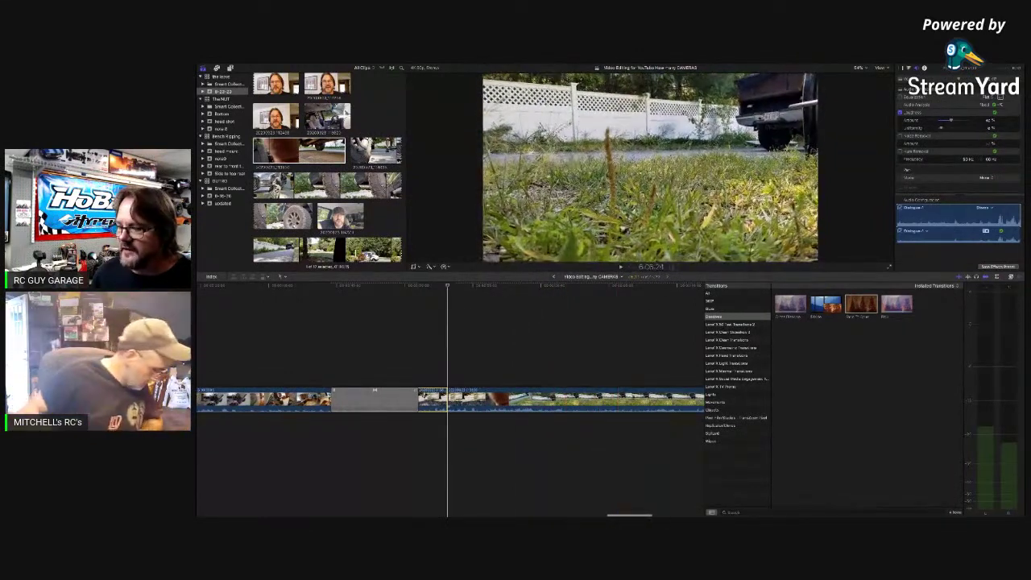
{"action": "scroll", "coordinate": [451, 399], "scroll_direction": "right", "scroll_amount": 3}
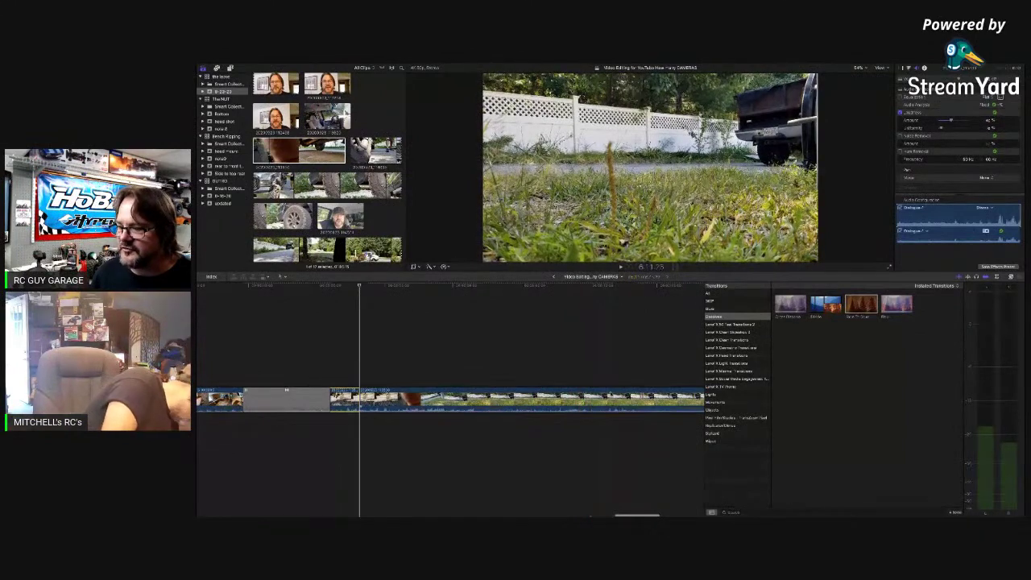
{"action": "scroll", "coordinate": [564, 399], "scroll_direction": "right", "scroll_amount": 2}
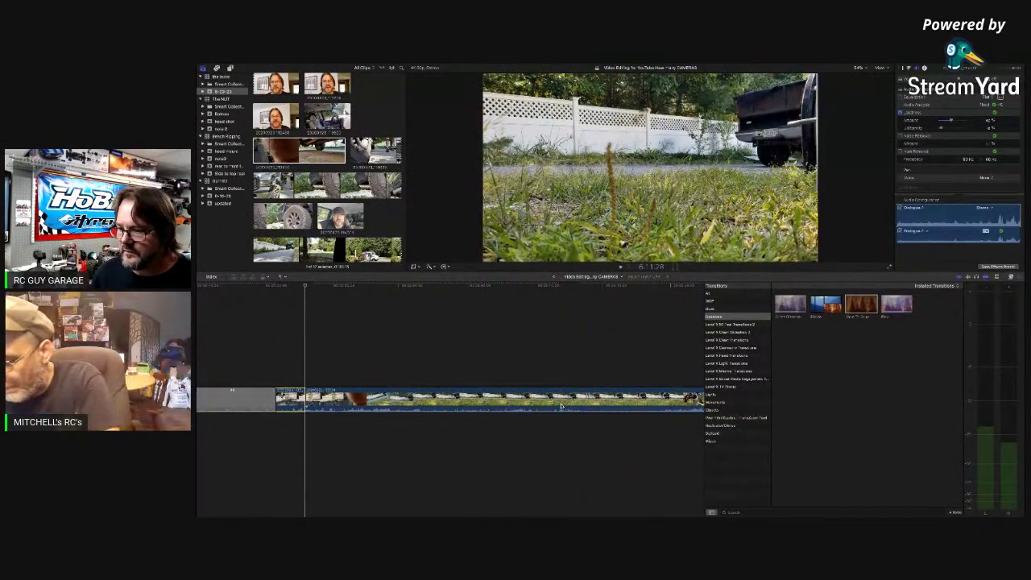
{"action": "left_click", "coordinate": [563, 407]}
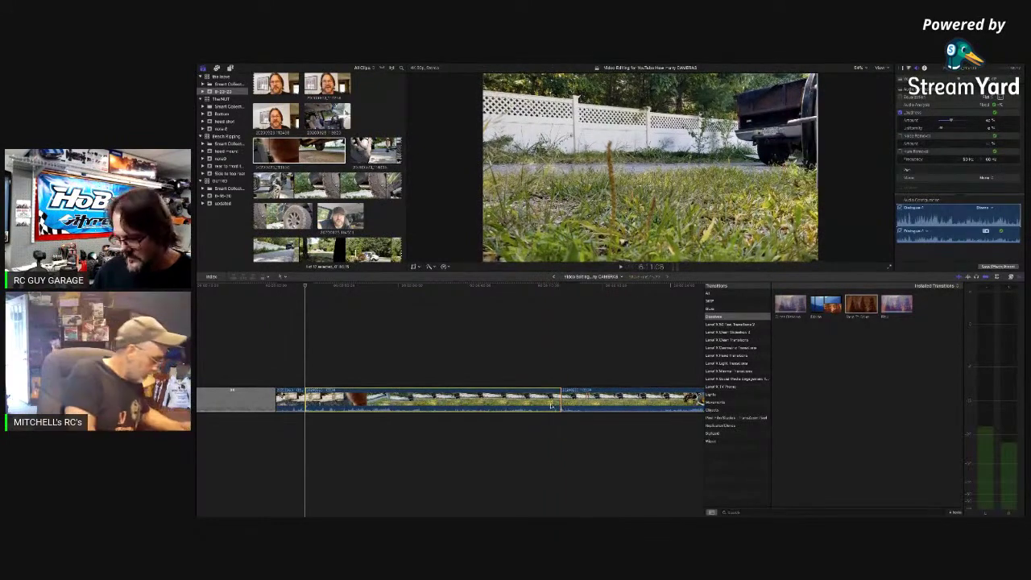
{"action": "key", "text": "BackSpace"}
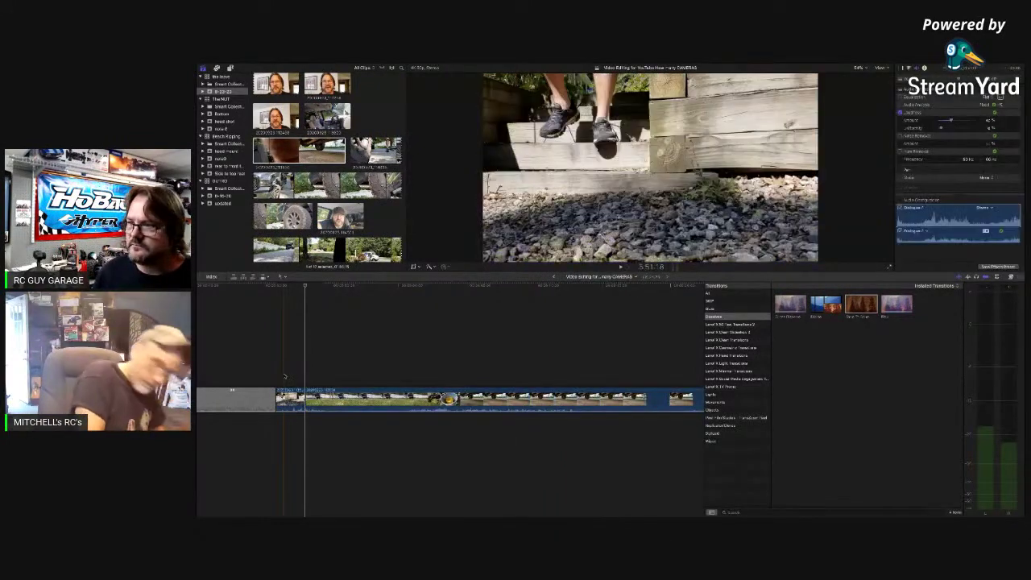
Cut out the footage between the walk past the grass and the shot from under the truck
{"action": "key", "text": "space"}
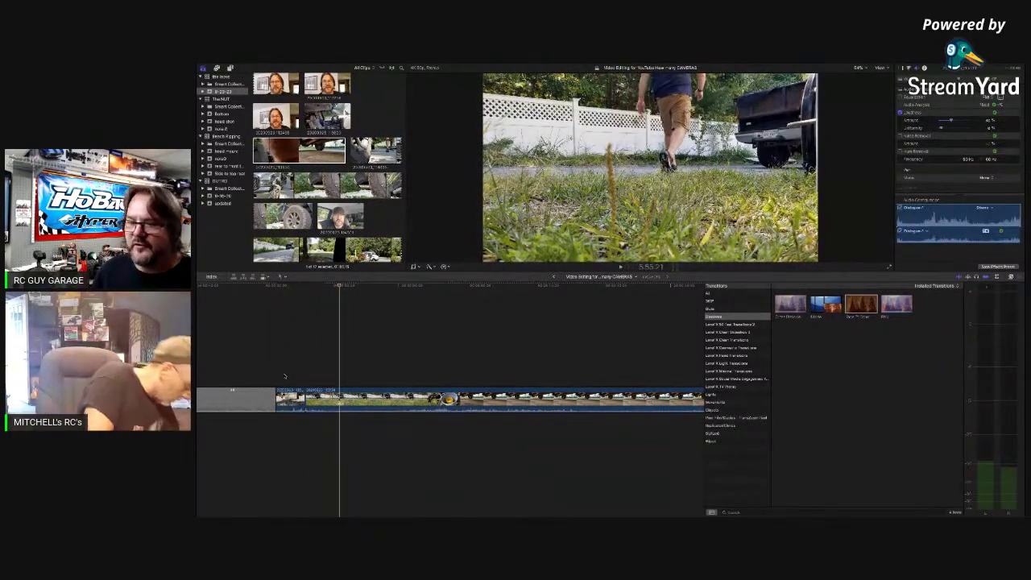
{"action": "left_click", "coordinate": [340, 400]}
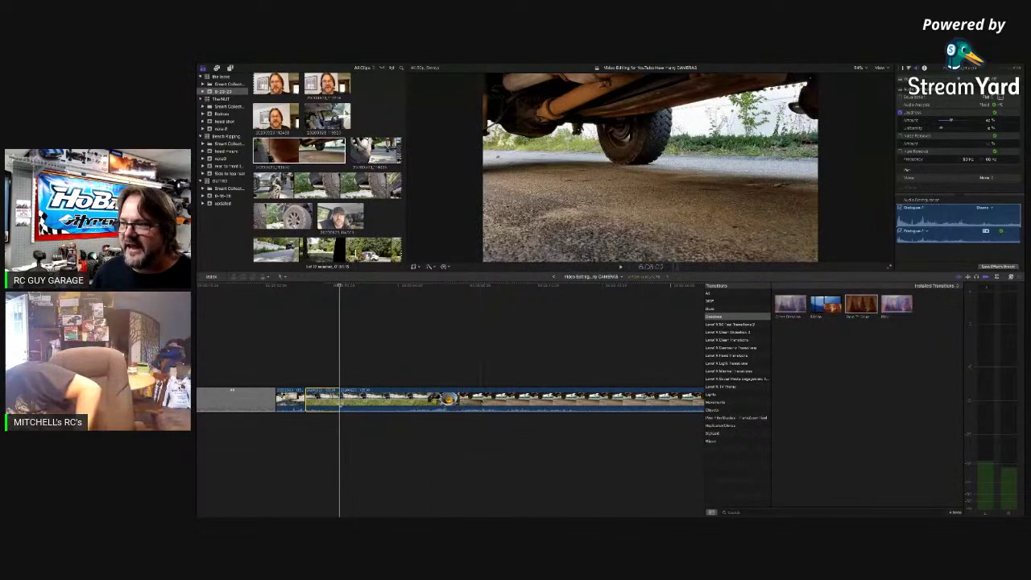
{"action": "scroll", "coordinate": [533, 398], "scroll_direction": "right", "scroll_amount": 1}
{"action": "scroll", "coordinate": [484, 362], "scroll_direction": "right", "scroll_amount": 5}
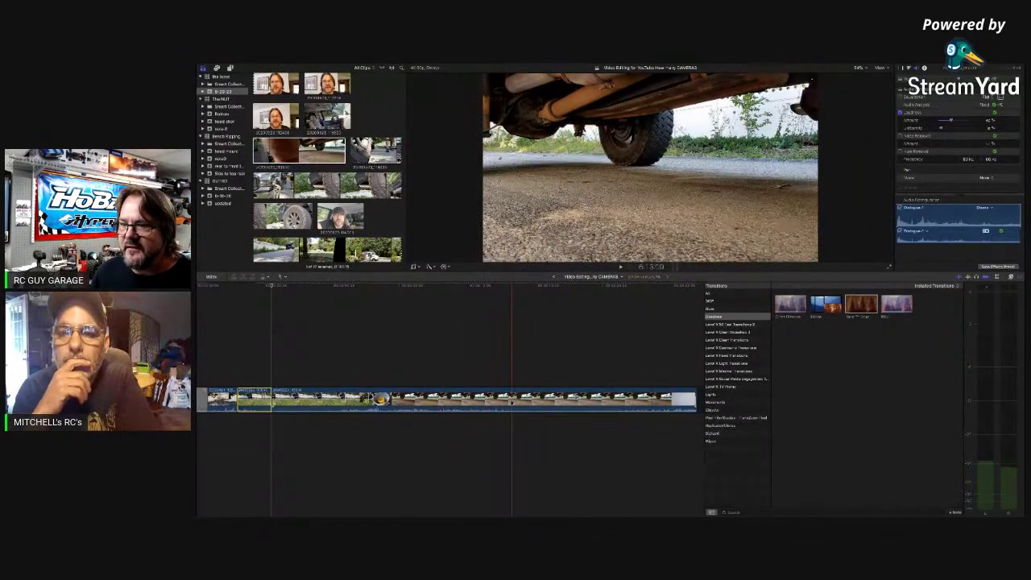
{"action": "left_click", "coordinate": [511, 403]}
{"action": "key", "text": "super+b"}
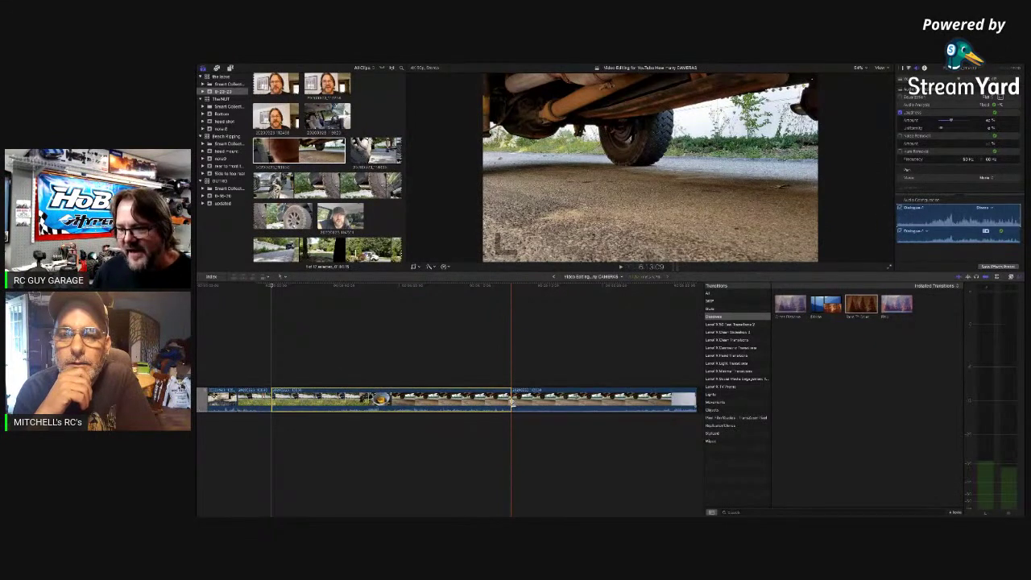
{"action": "key", "text": "Delete"}
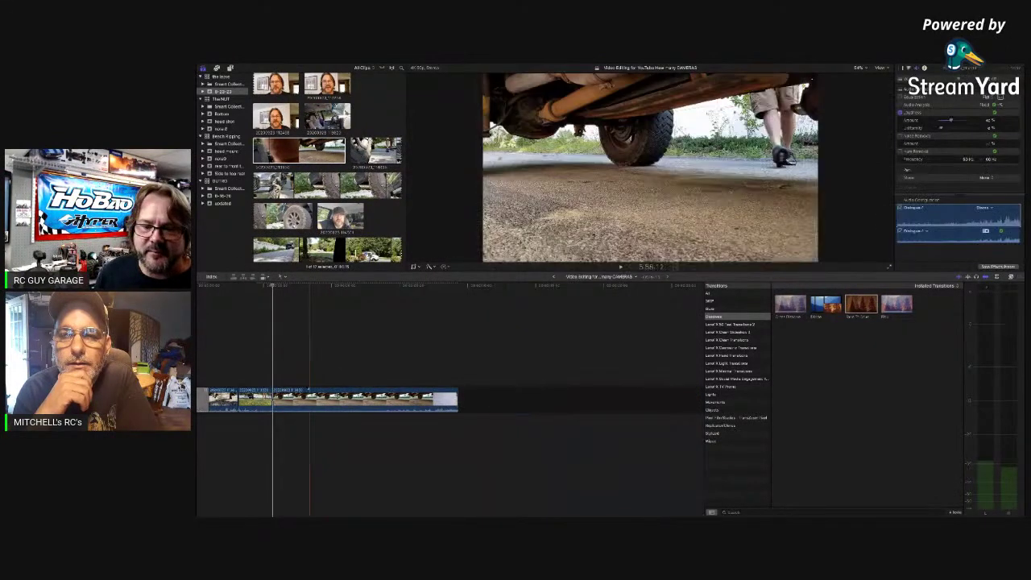
Split the under-truck clip once the feet have passed out of frame and delete the rest of it
{"action": "key", "text": "space"}
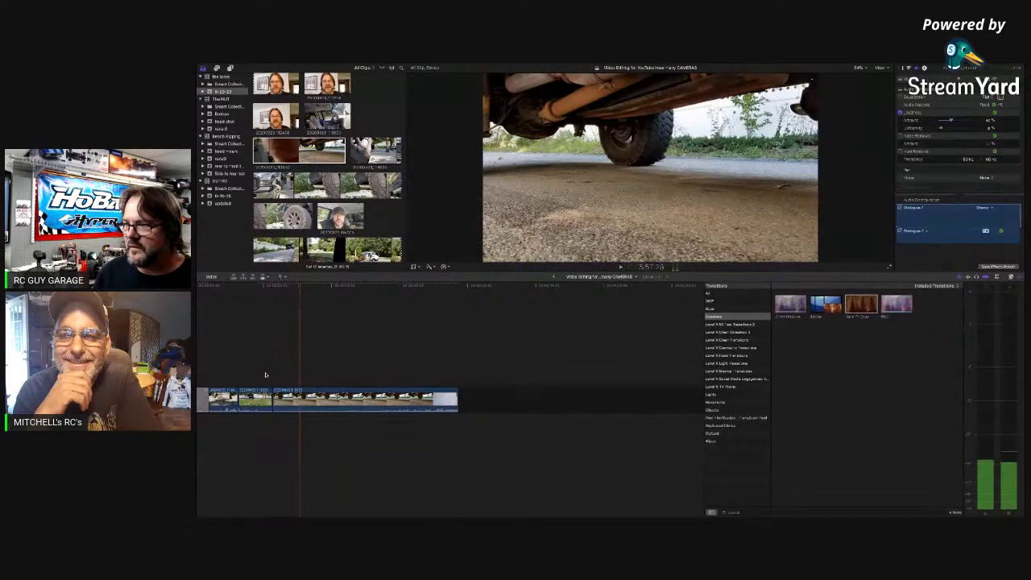
{"action": "left_click", "coordinate": [301, 395]}
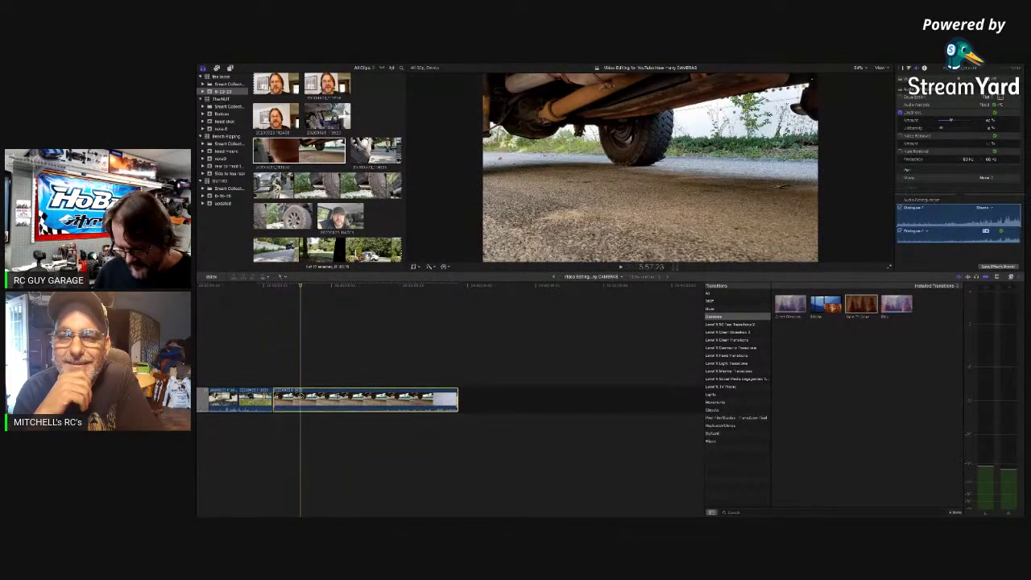
{"action": "key", "text": "super+b"}
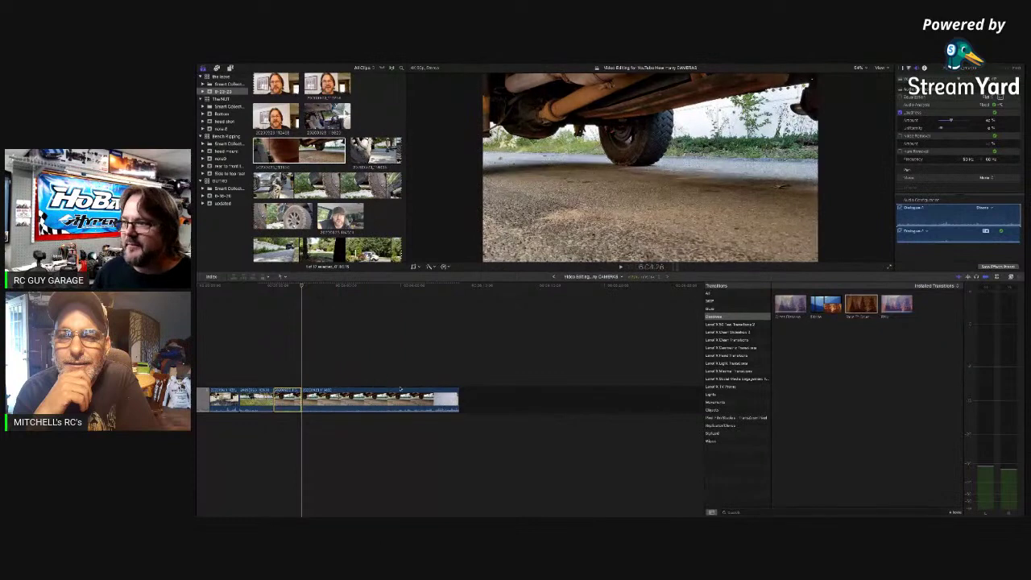
{"action": "left_click", "coordinate": [437, 395]}
{"action": "key", "text": "Delete"}
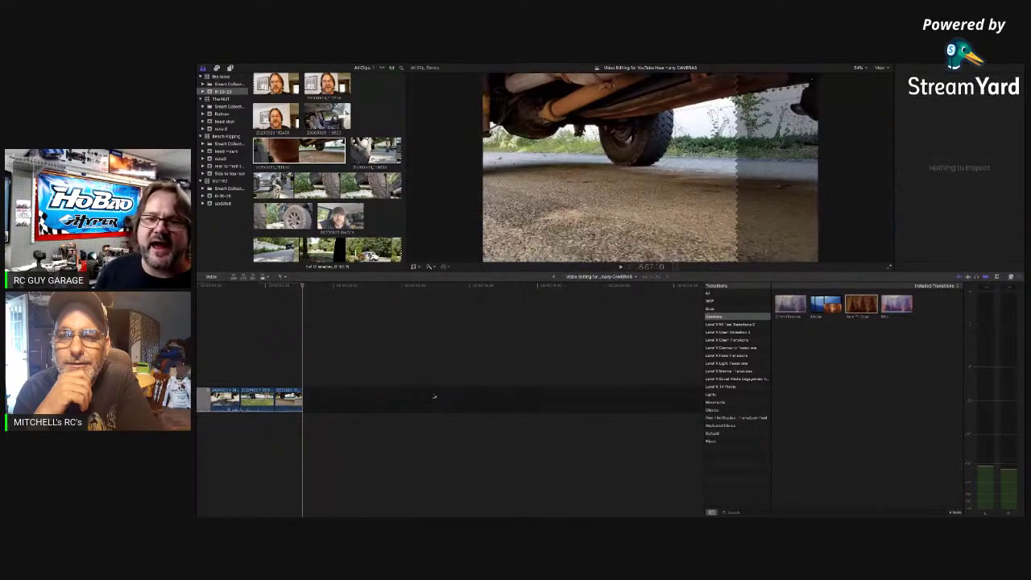
Append the truck tire clip to the end of the timeline and trim off its start before the man walks up
{"action": "left_click", "coordinate": [362, 151]}
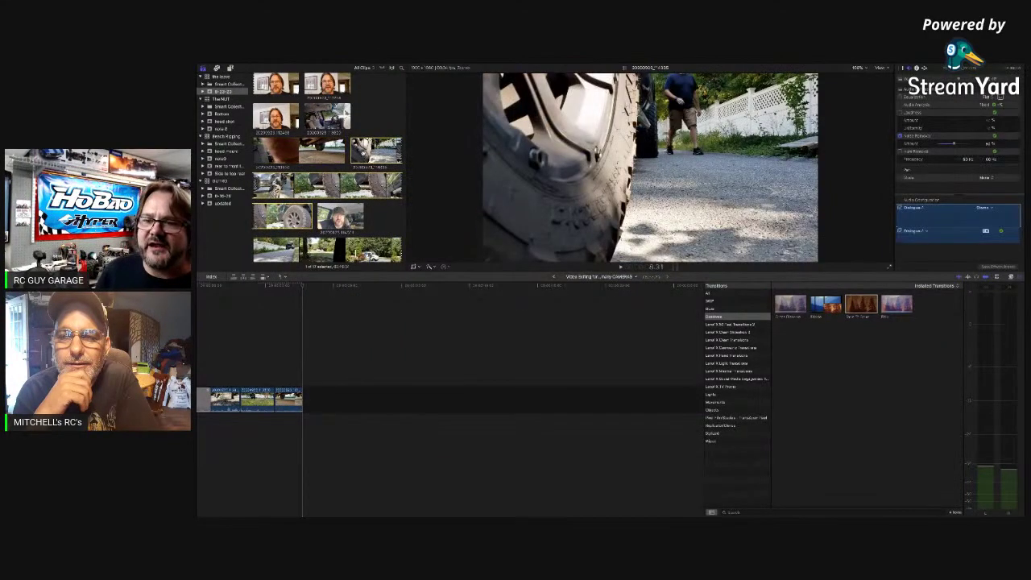
{"action": "left_click_drag", "start_coordinate": [326, 185], "coordinate": [316, 380]}
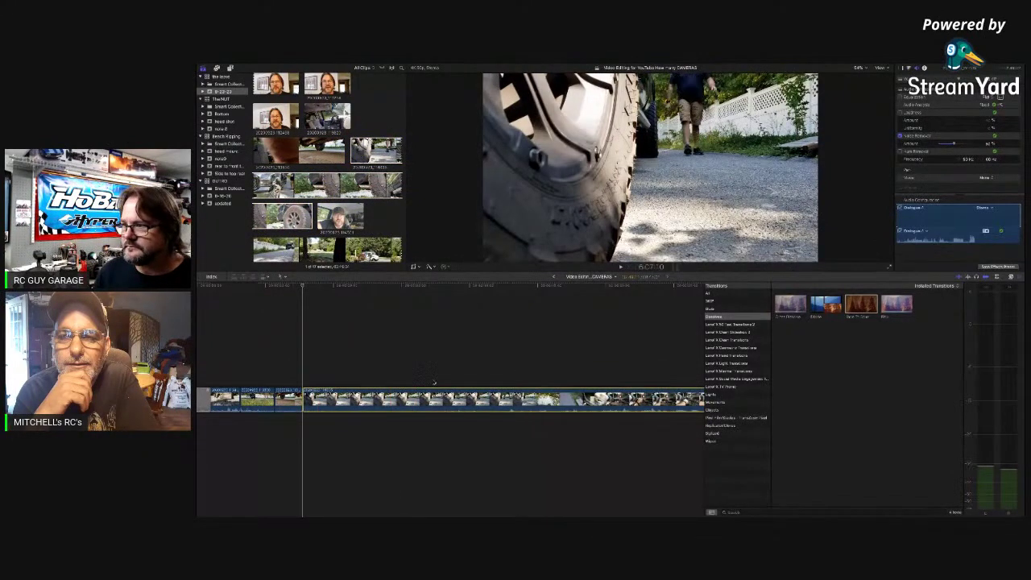
{"action": "key", "text": "space"}
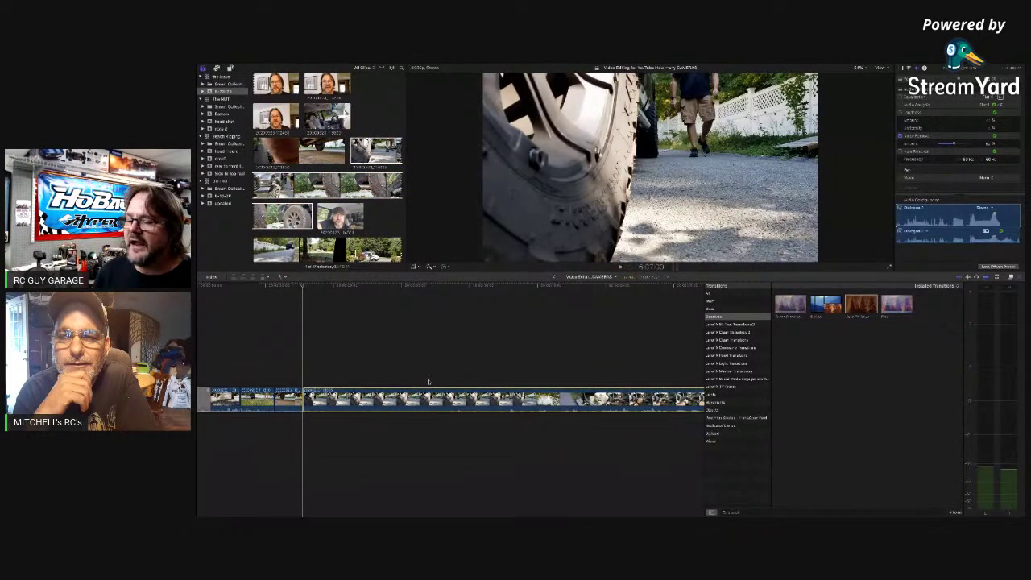
{"action": "left_click", "coordinate": [428, 382]}
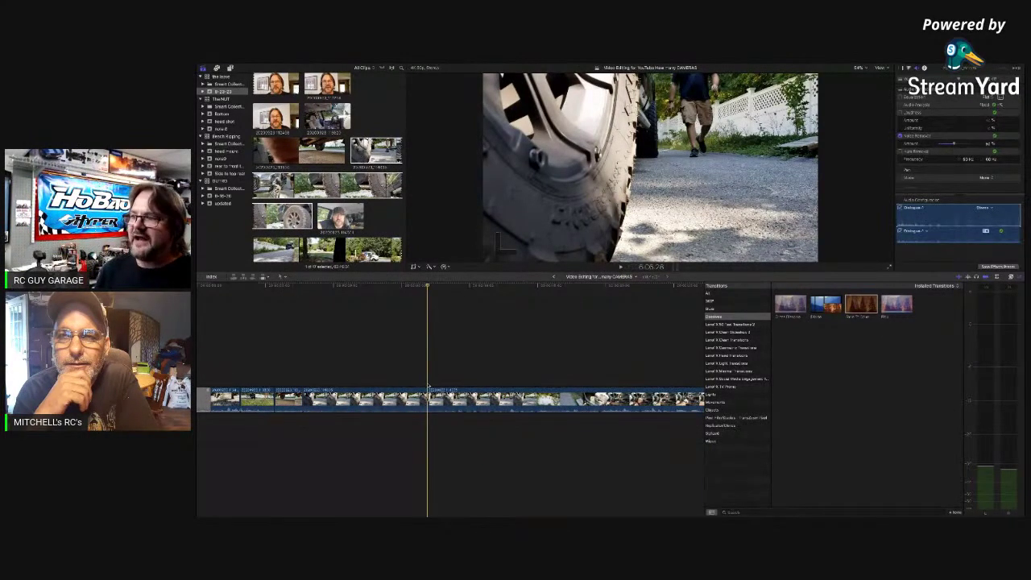
{"action": "left_click", "coordinate": [419, 391]}
{"action": "key", "text": "BackSpace"}
Play back the walking sequence and split the truck tire clip once the man is standing beside the truck with both feet planted
{"action": "key", "text": "space"}
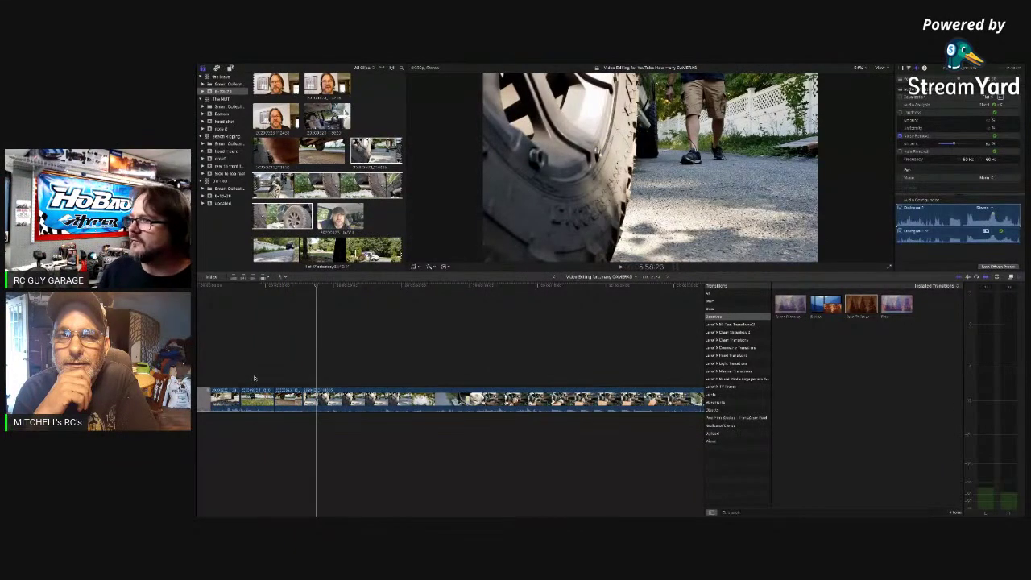
{"action": "left_click", "coordinate": [331, 399]}
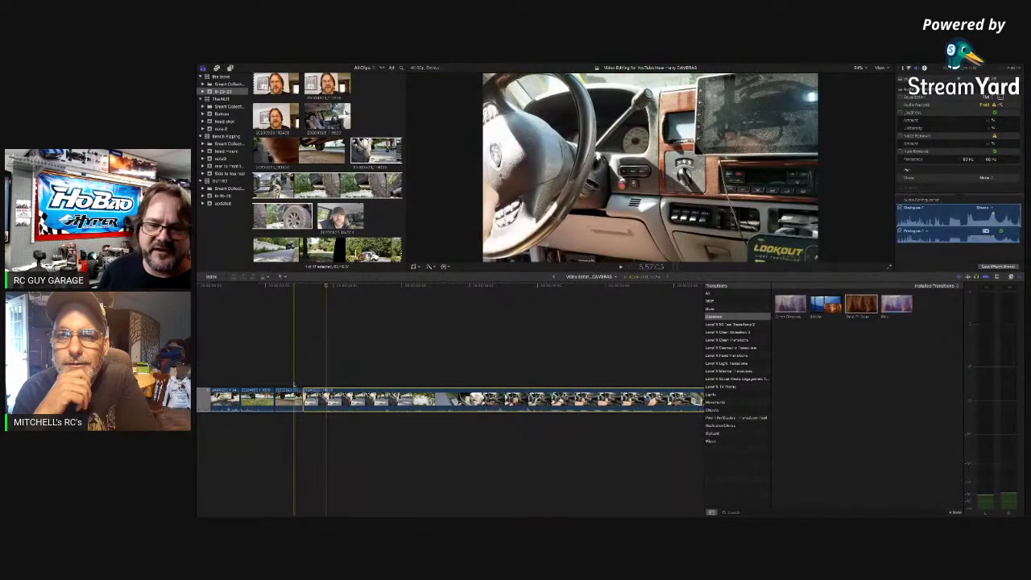
{"action": "left_click_drag", "start_coordinate": [229, 375], "coordinate": [289, 419]}
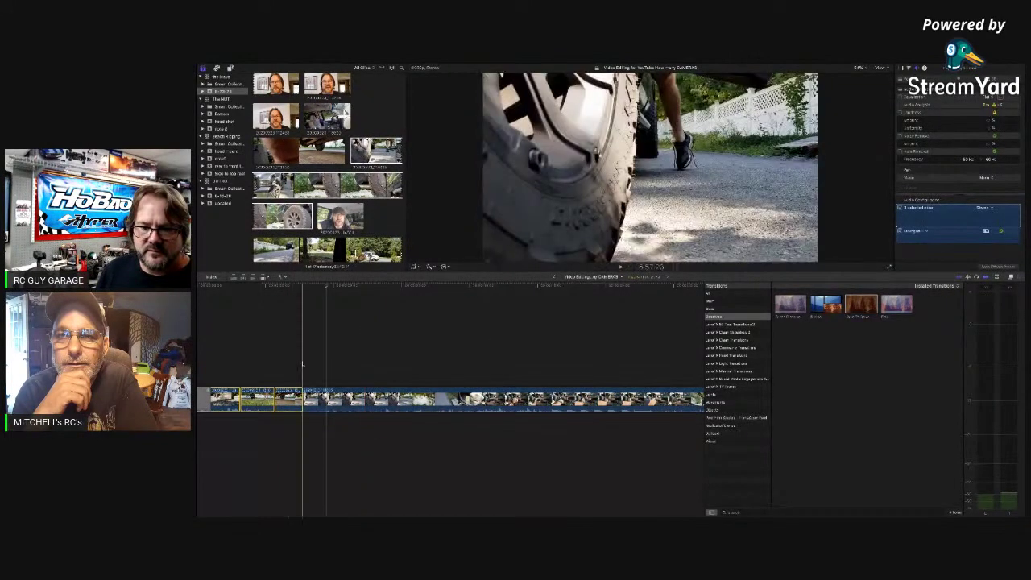
{"action": "left_click", "coordinate": [253, 364]}
{"action": "key", "text": "space"}
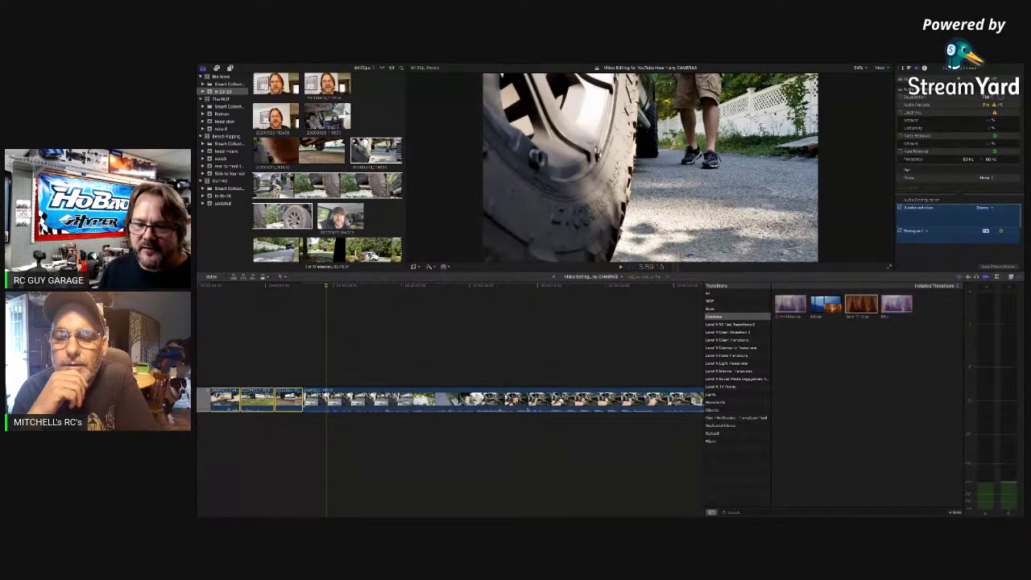
{"action": "key", "text": "c"}
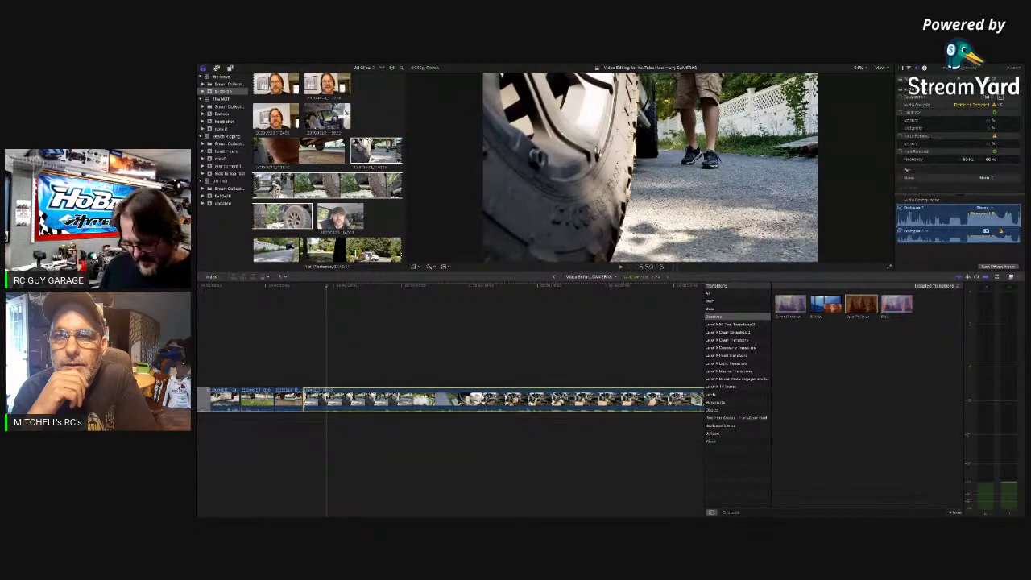
{"action": "key", "text": "super+b"}
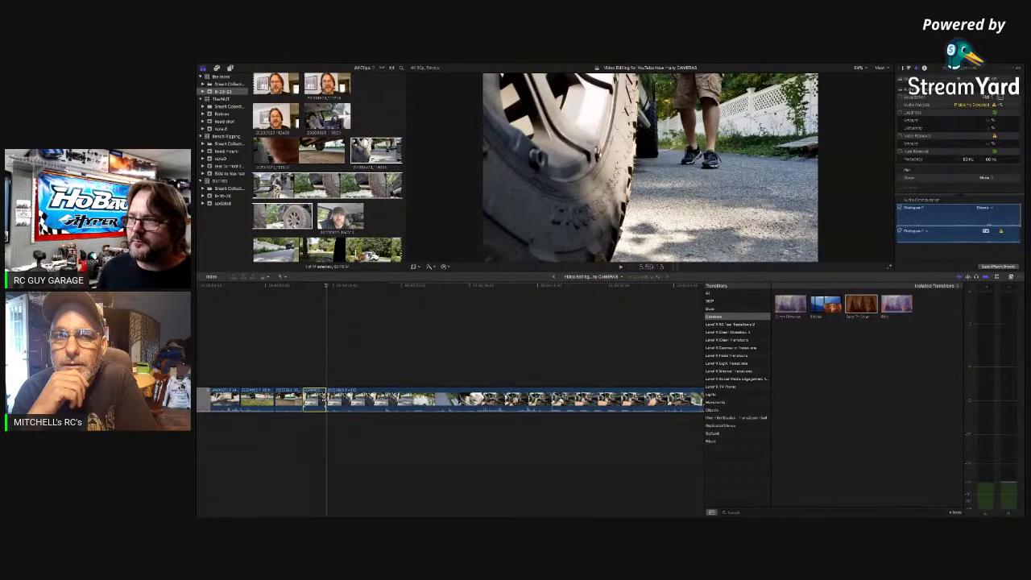
Split the truck tire clip a second time just as the man lifts one foot to climb into the truck
{"action": "key", "text": "space"}
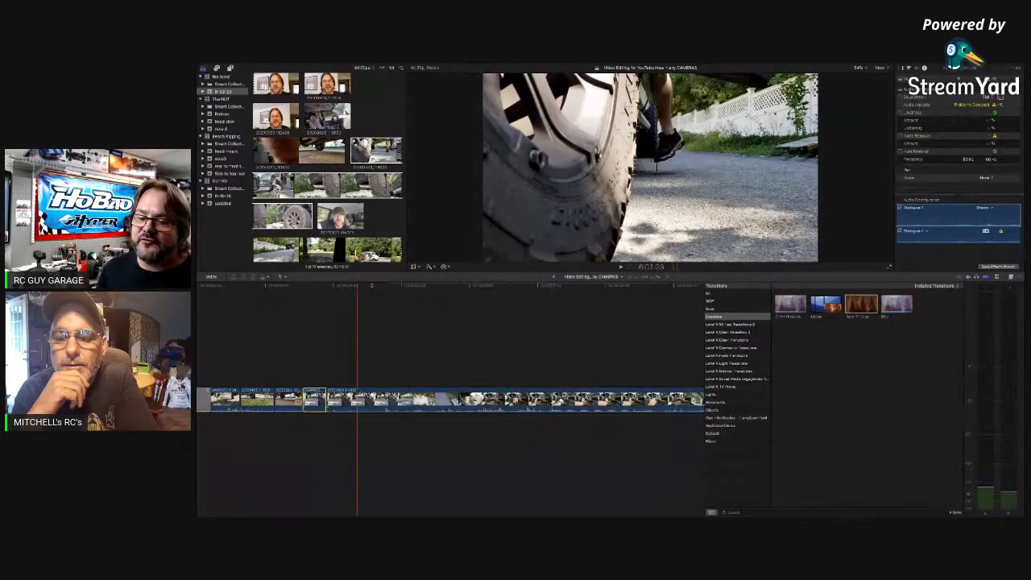
{"action": "key", "text": "space"}
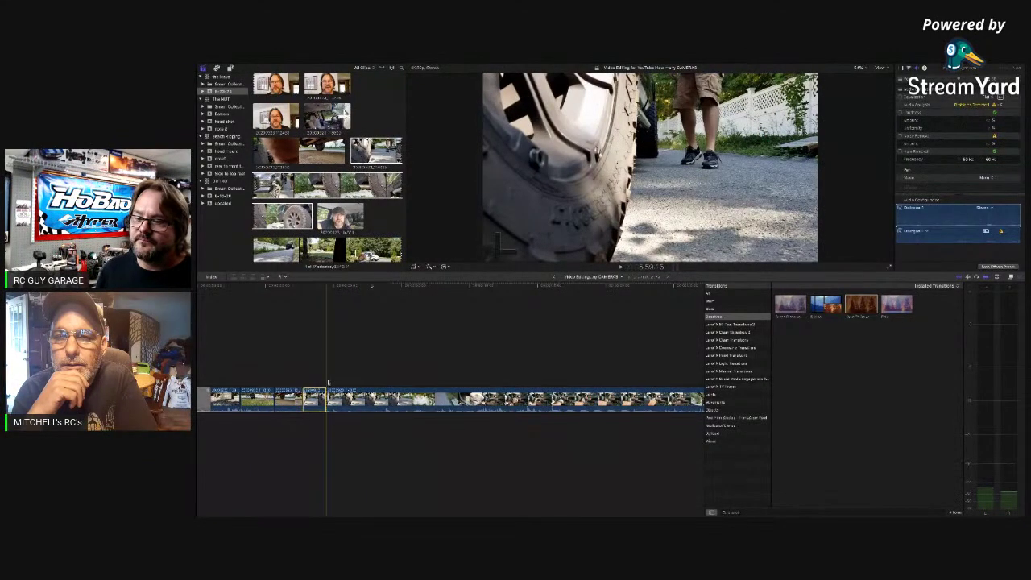
{"action": "key", "text": "space"}
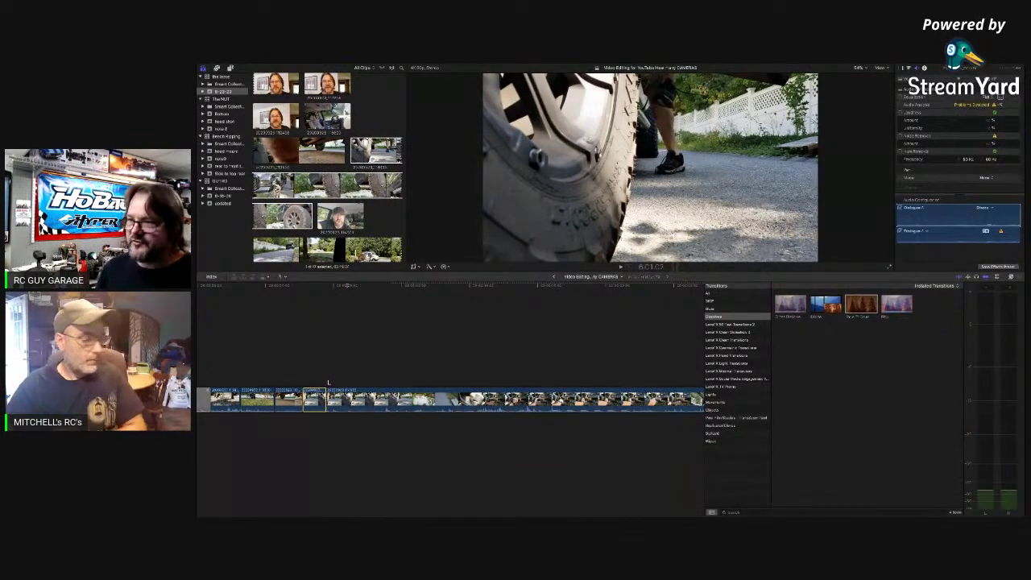
{"action": "key", "text": "Left"}
{"action": "key", "text": "Left"}
{"action": "key", "text": "Left"}
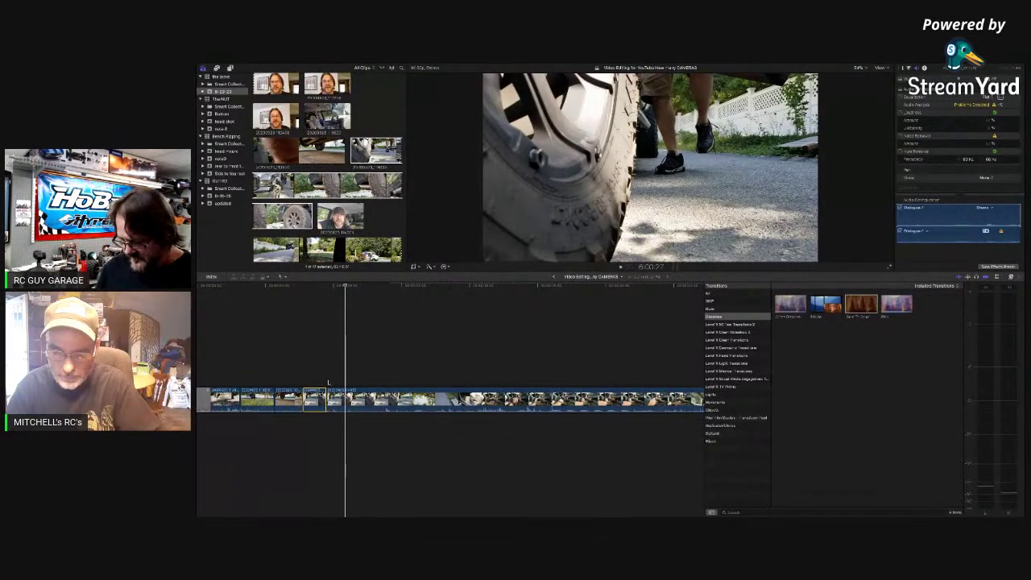
{"action": "key", "text": "Left"}
{"action": "key", "text": "super+b"}
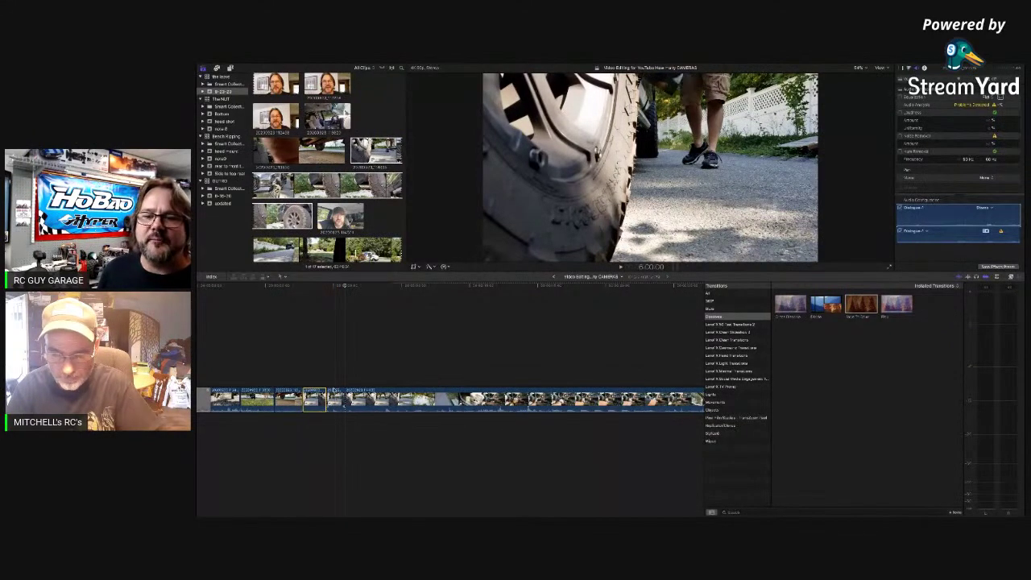
Insert the truck interior clip at the second split in the tire clip and play across the cut
{"action": "left_click", "coordinate": [322, 190]}
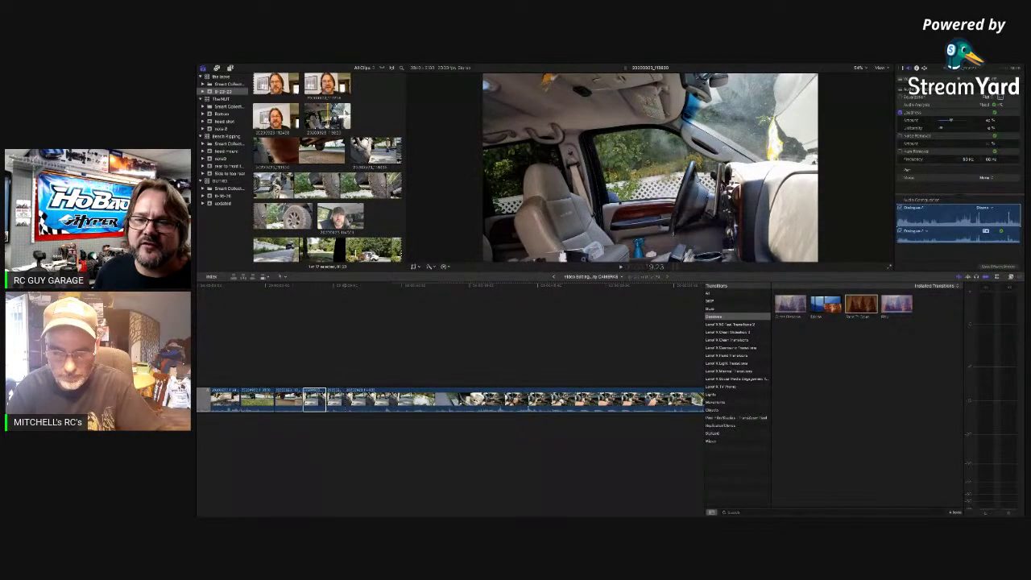
{"action": "left_click_drag", "start_coordinate": [430, 349], "coordinate": [348, 412]}
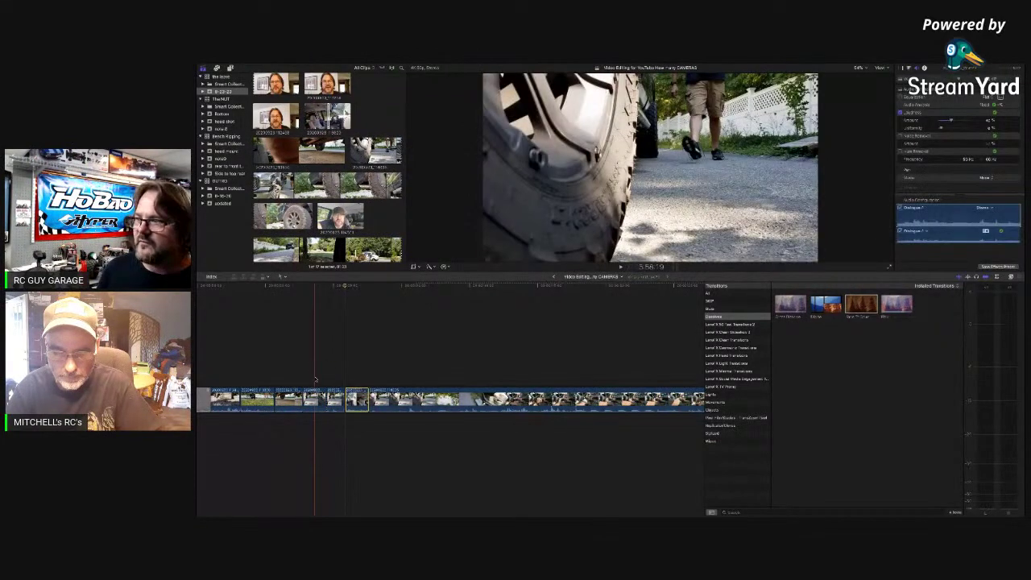
{"action": "key", "text": "space"}
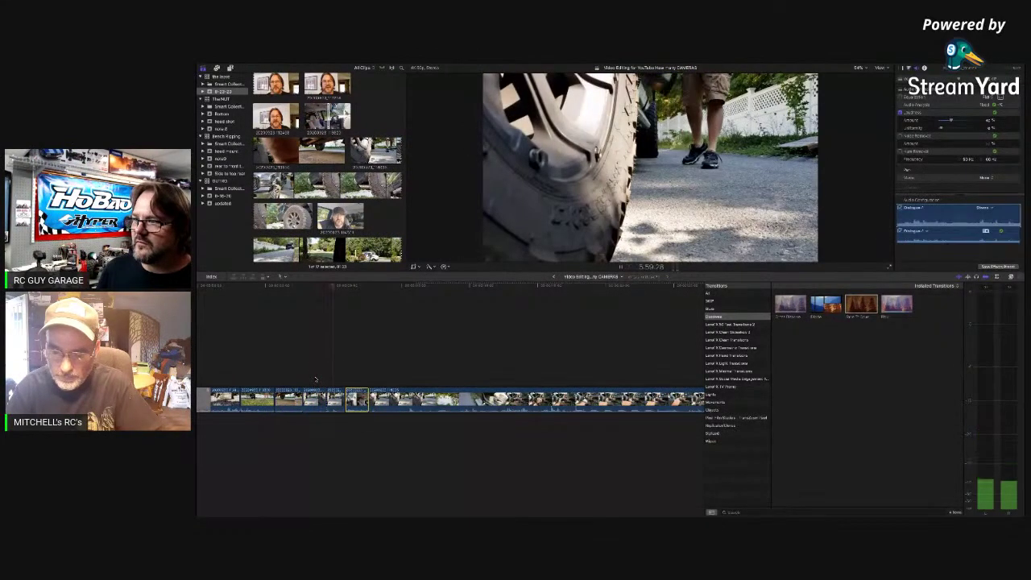
{"action": "key", "text": "space"}
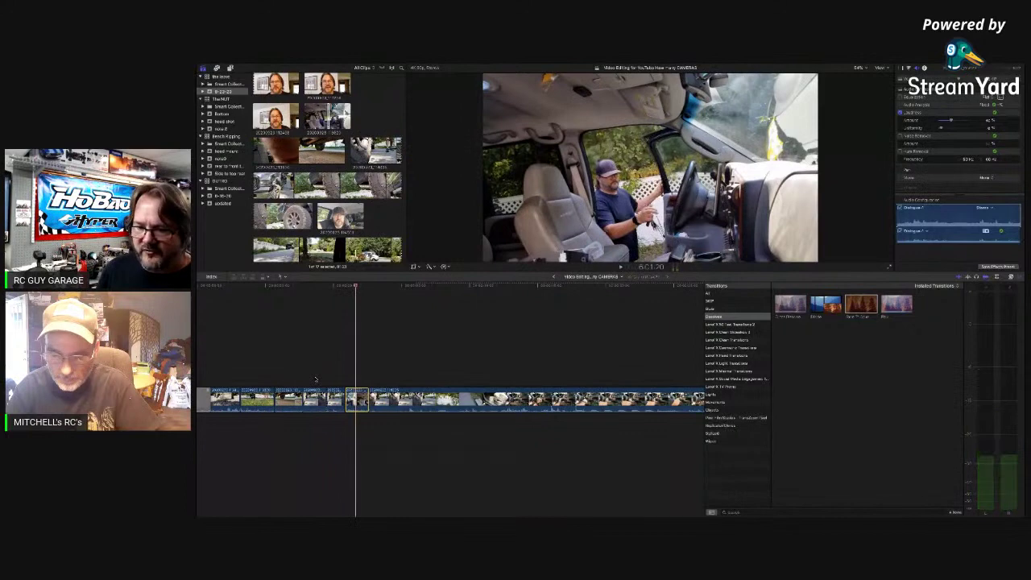
Trim the start of the truck interior clip so it opens on the man climbing in, matching the foot movement in the tire shot
{"action": "left_click_drag", "start_coordinate": [349, 402], "coordinate": [350, 405]}
{"action": "key", "text": "space"}
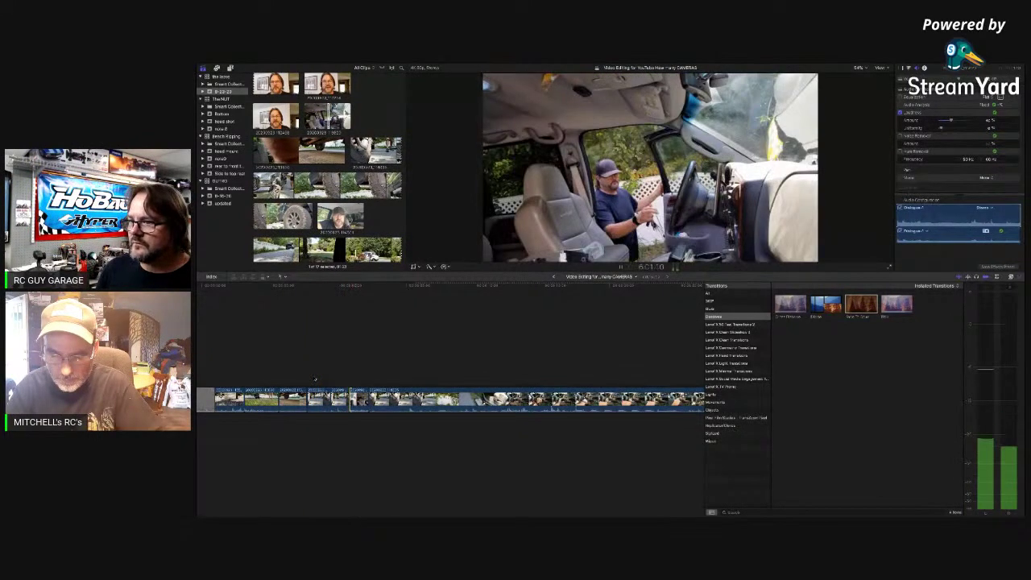
{"action": "key", "text": "super+="}
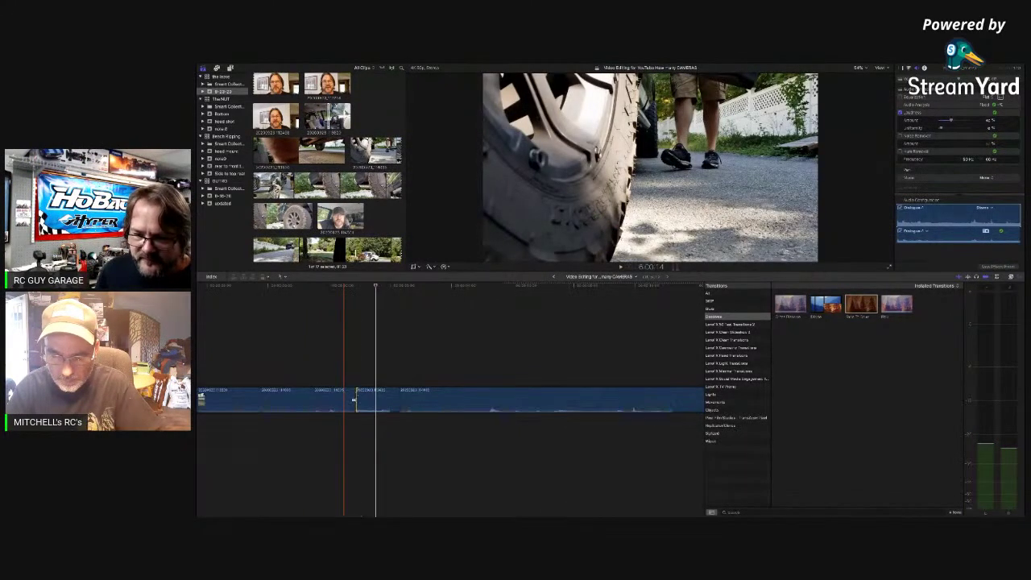
{"action": "left_click_drag", "start_coordinate": [357, 405], "coordinate": [377, 401]}
{"action": "key", "text": "space"}
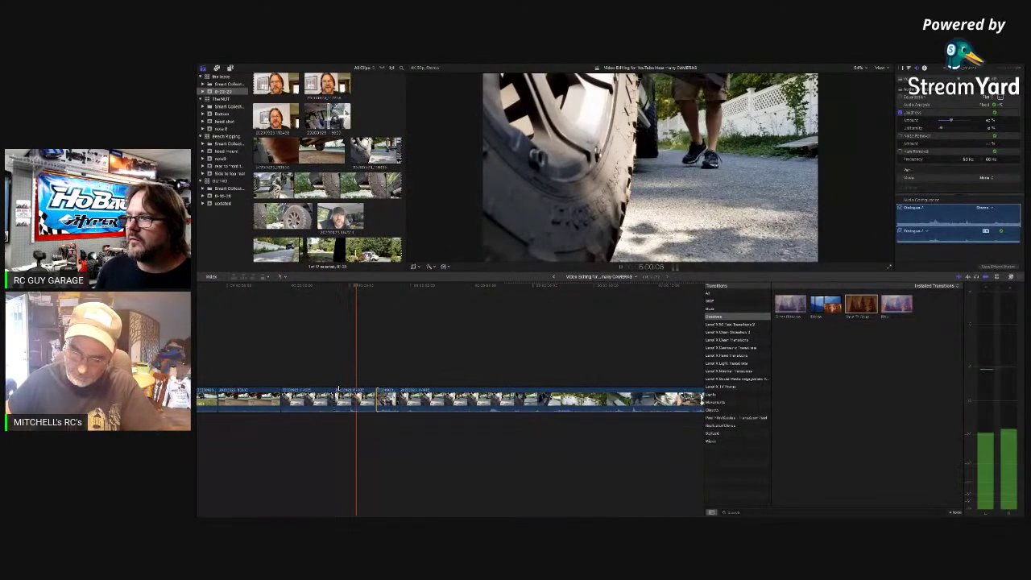
{"action": "key", "text": "space"}
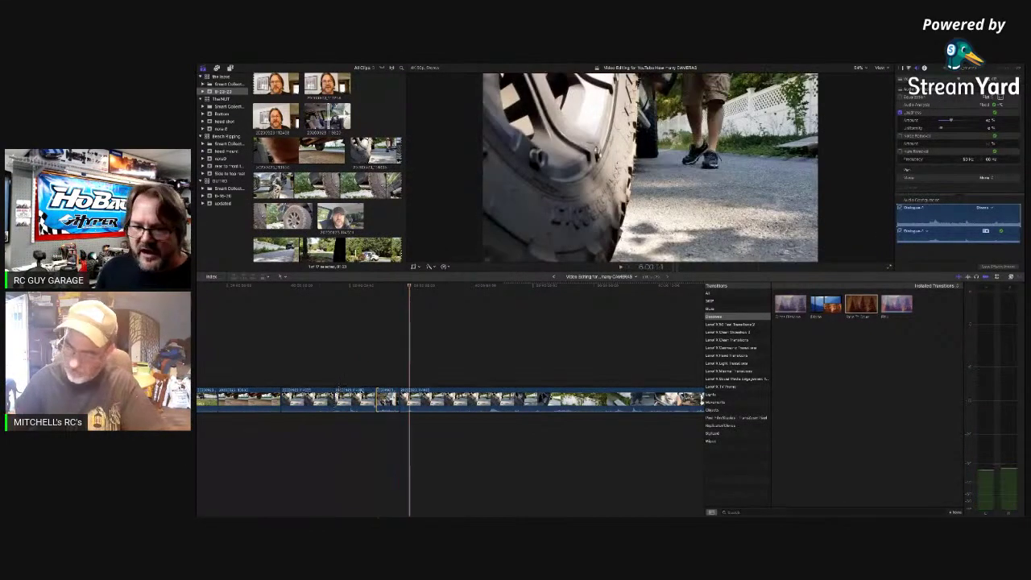
{"action": "key", "text": "super+equal"}
{"action": "key", "text": "space"}
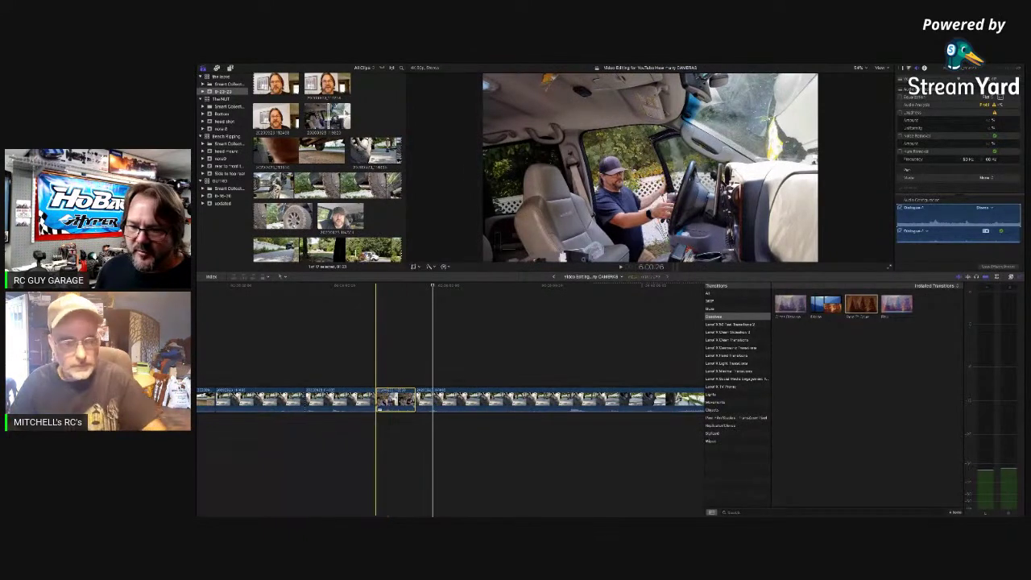
{"action": "left_click_drag", "start_coordinate": [375, 399], "coordinate": [387, 398]}
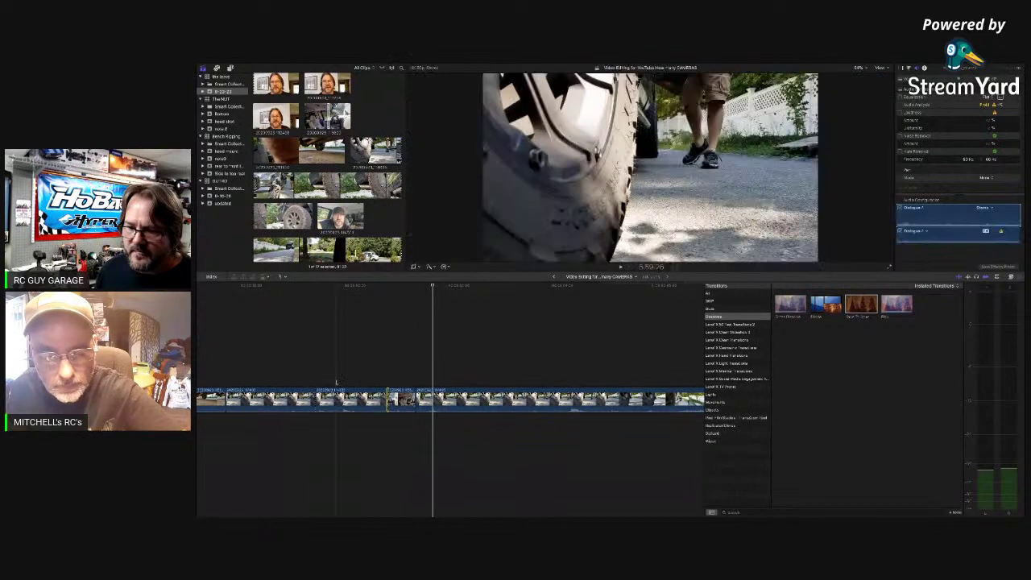
{"action": "key", "text": "space"}
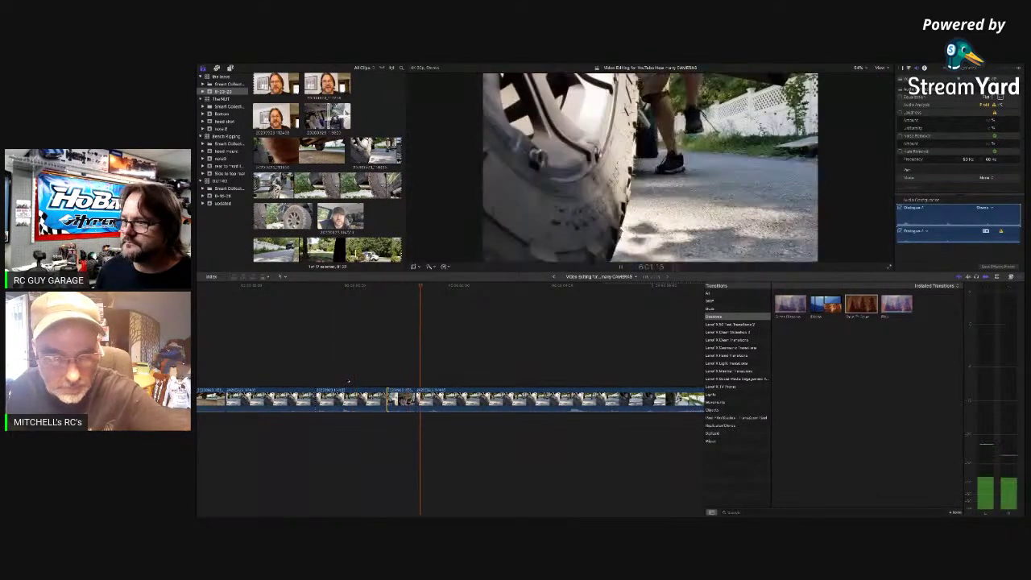
{"action": "key", "text": "space"}
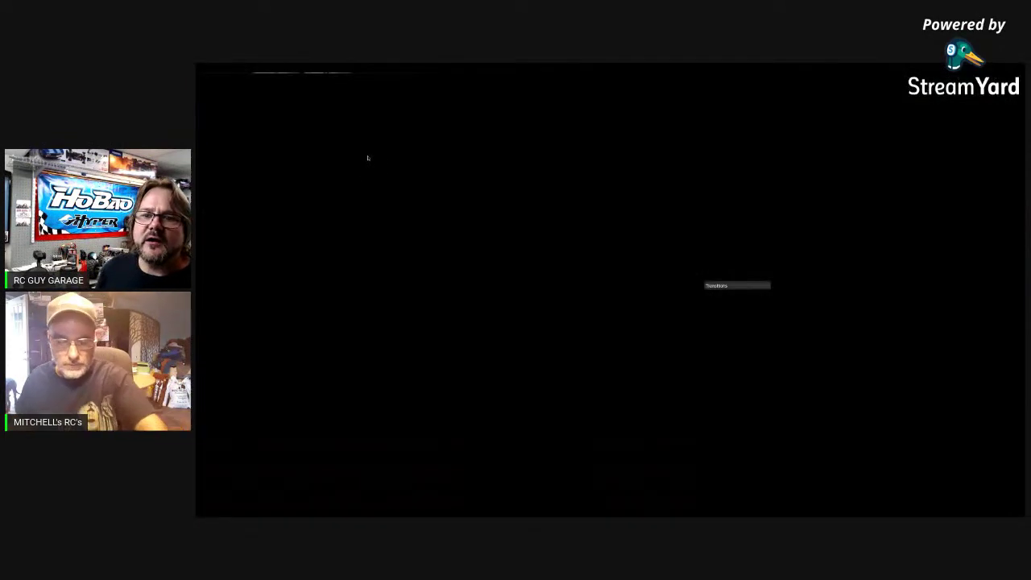
Review the source interior clip and extend the end of the truck interior clip in the timeline
{"action": "left_click", "coordinate": [329, 118]}
{"action": "key", "text": "space"}
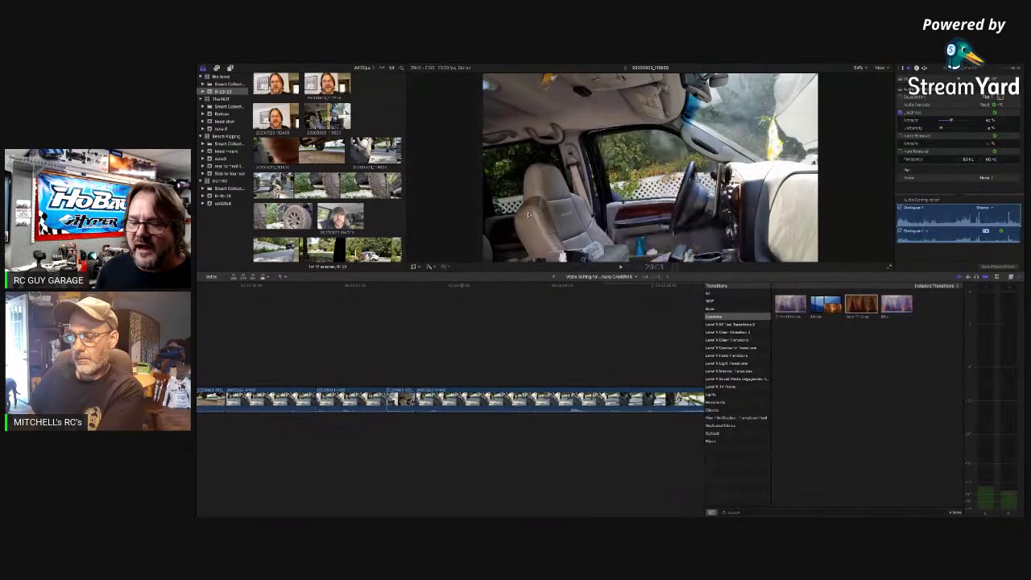
{"action": "left_click", "coordinate": [388, 395]}
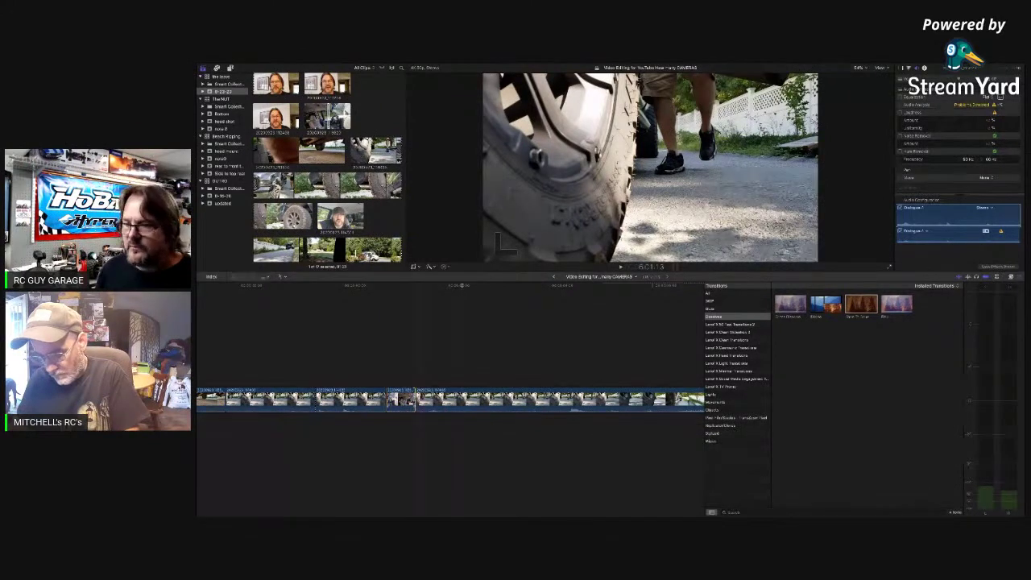
{"action": "left_click", "coordinate": [411, 401]}
{"action": "left_click_drag", "start_coordinate": [413, 403], "coordinate": [428, 408]}
{"action": "key", "text": "space"}
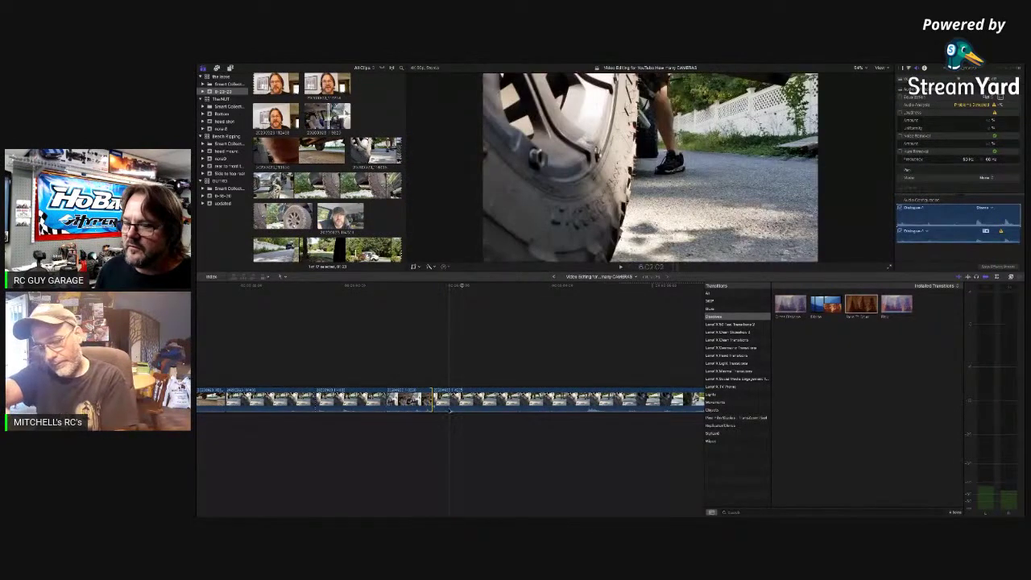
Delete the beginning of the tire clip after the interior shot and split the remainder as the last foot leaves the ground
{"action": "left_click", "coordinate": [473, 413]}
{"action": "key", "text": "super+b"}
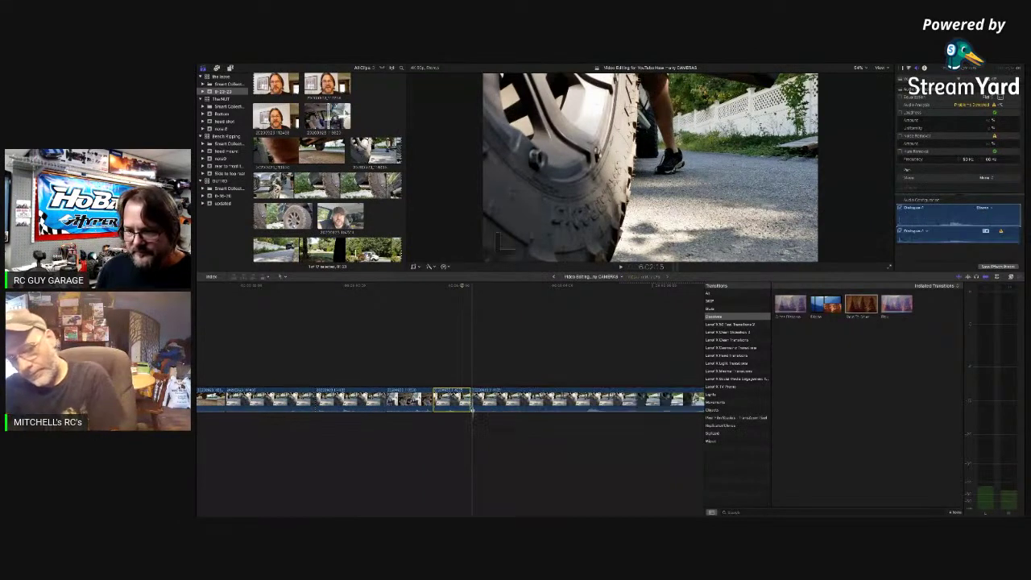
{"action": "key", "text": "Delete"}
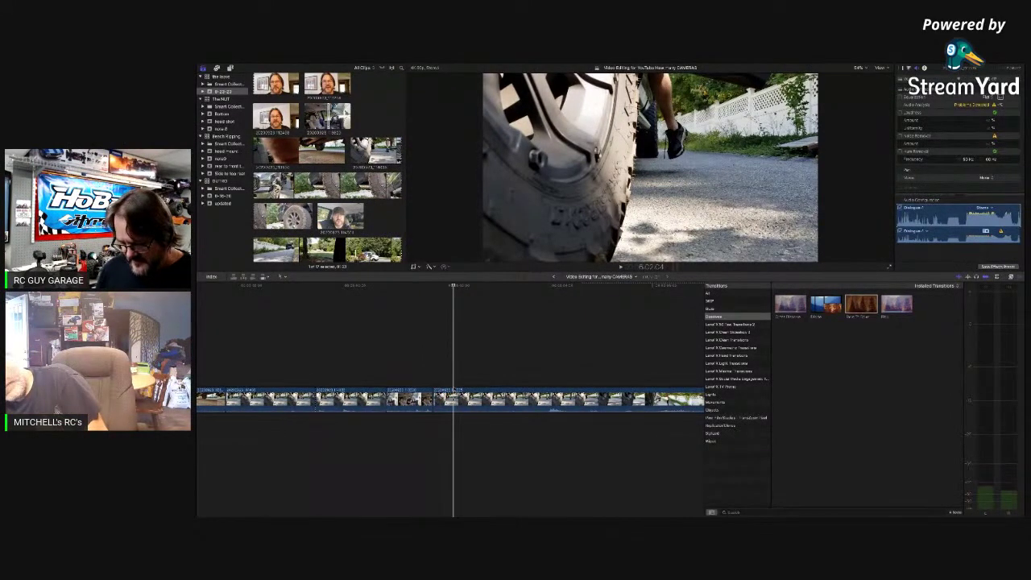
{"action": "key", "text": "super+b"}
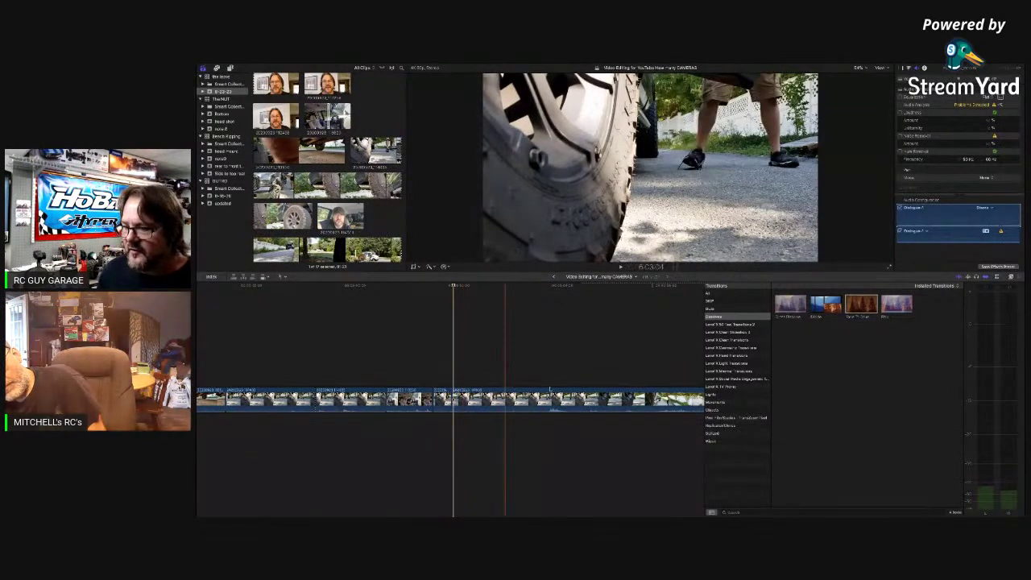
Find the steering-wheel close-up after the tire footage, split the clip just before the hand reaches in, and delete everything before the split
{"action": "scroll", "coordinate": [609, 399], "scroll_direction": "right", "scroll_amount": 2}
{"action": "scroll", "coordinate": [560, 399], "scroll_direction": "down", "scroll_amount": 3}
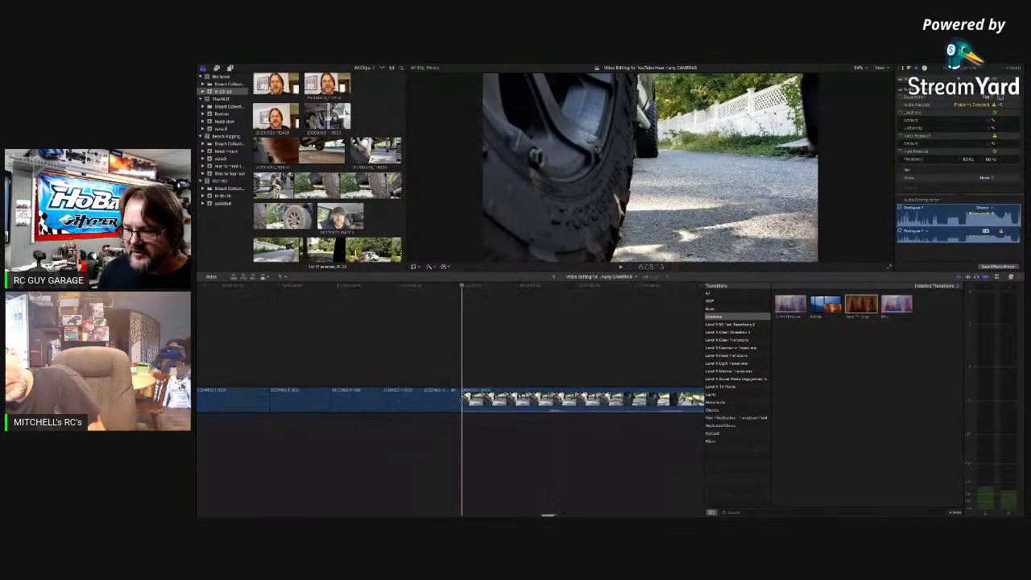
{"action": "scroll", "coordinate": [531, 400], "scroll_direction": "right", "scroll_amount": 1}
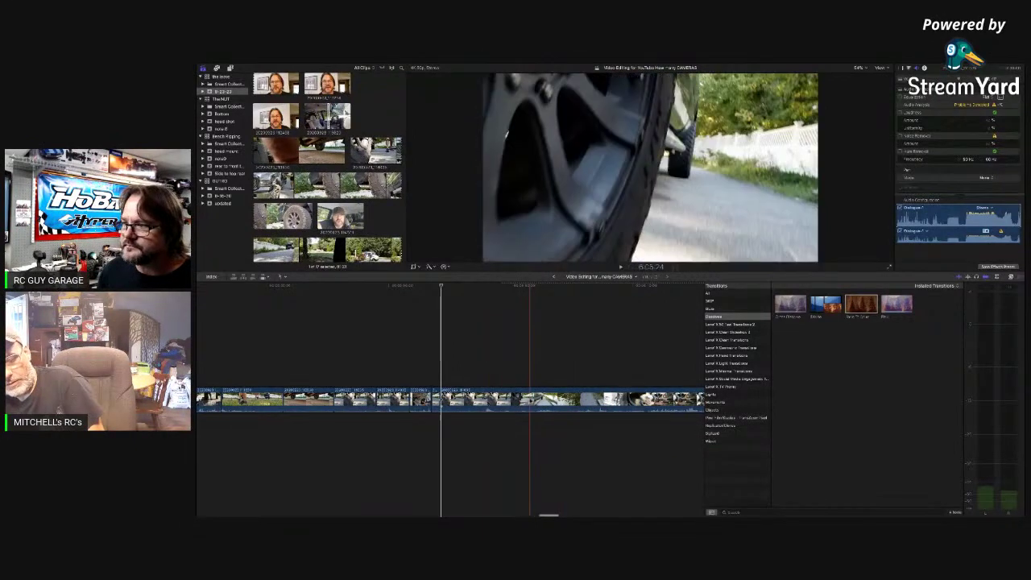
{"action": "scroll", "coordinate": [441, 399], "scroll_direction": "right", "scroll_amount": 3}
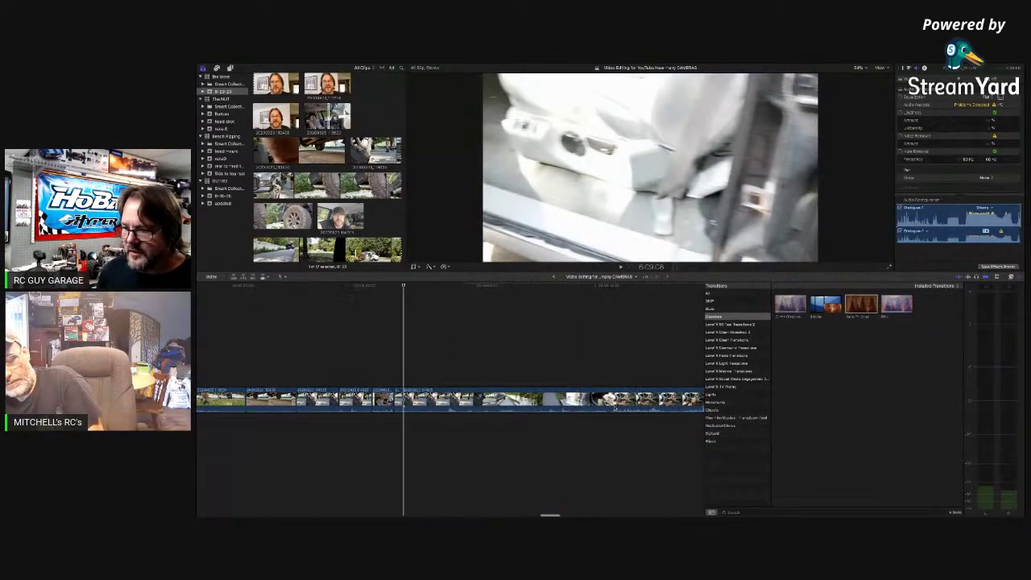
{"action": "scroll", "coordinate": [451, 398], "scroll_direction": "right", "scroll_amount": 3}
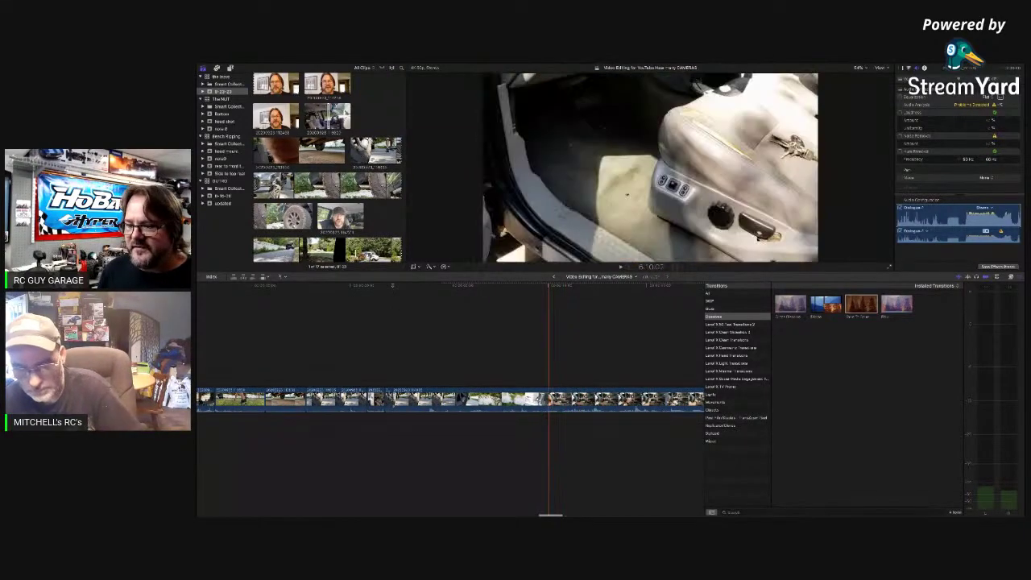
{"action": "key", "text": "space"}
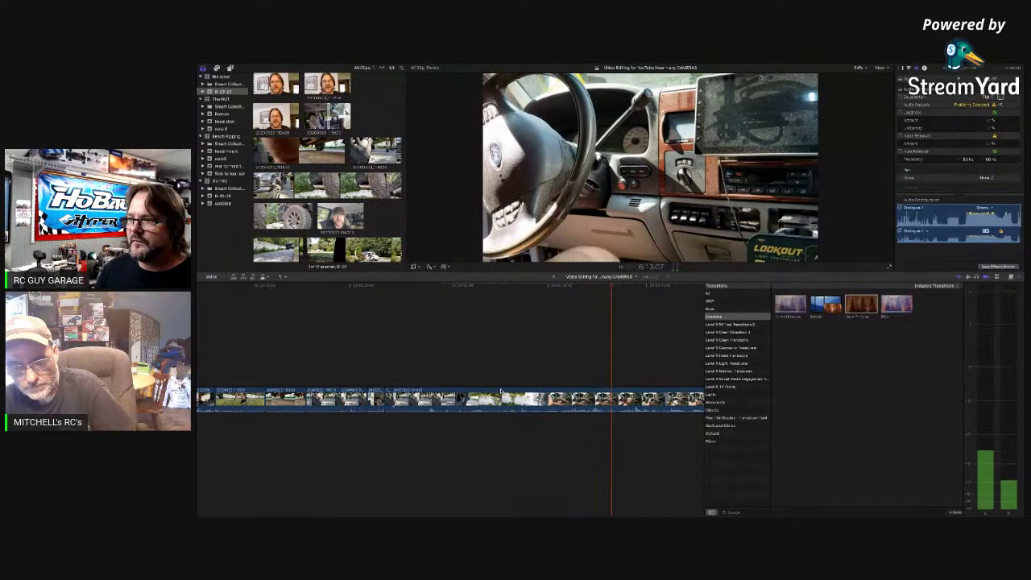
{"action": "key", "text": "space"}
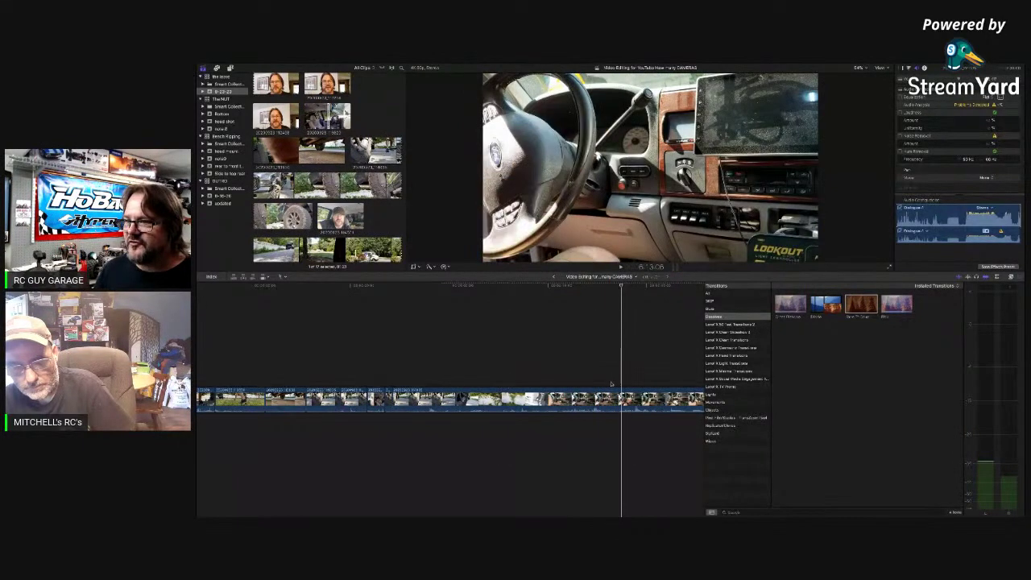
{"action": "key", "text": "super+b"}
{"action": "left_click", "coordinate": [570, 397]}
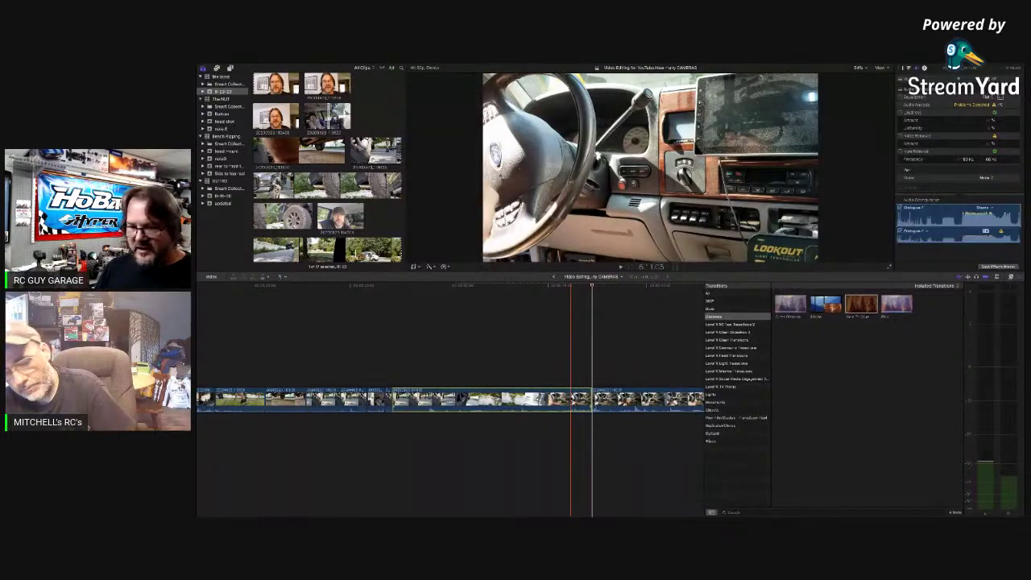
{"action": "key", "text": "BackSpace"}
Play from the tire clip through the interior shot and across the cut into the steering-wheel close-up
{"action": "left_click", "coordinate": [333, 379]}
{"action": "key", "text": "space"}
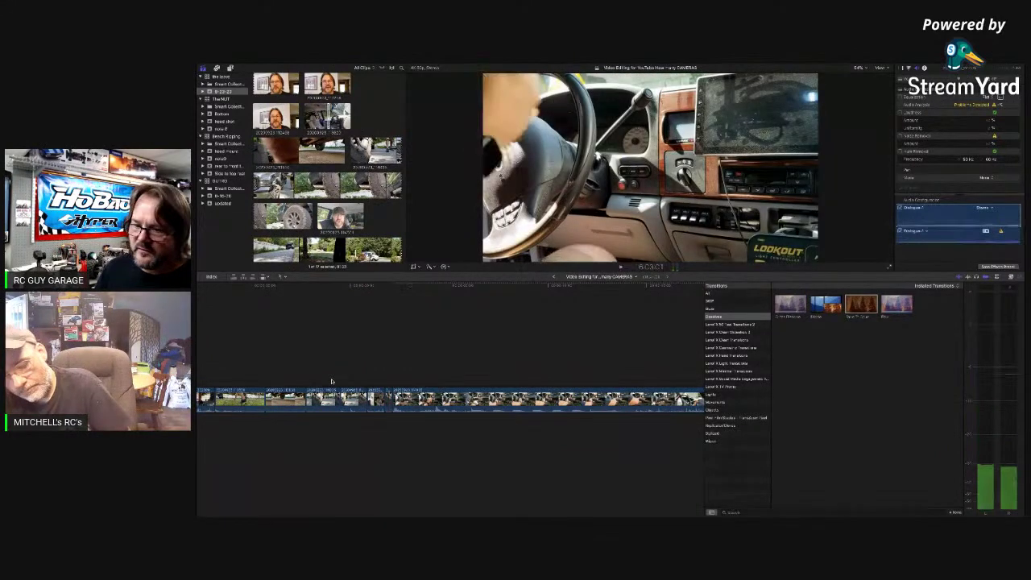
{"action": "key", "text": "space"}
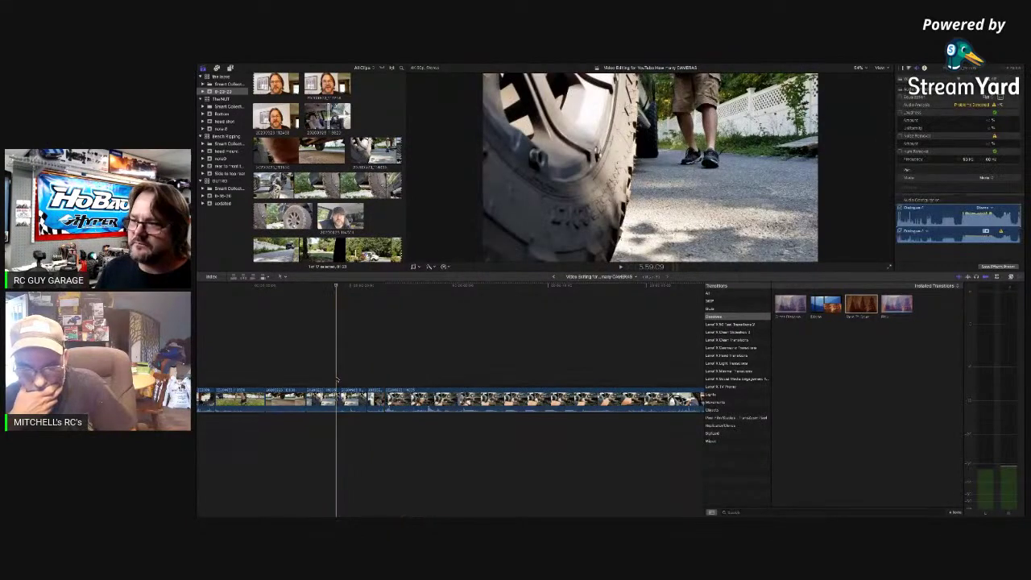
{"action": "key", "text": "space"}
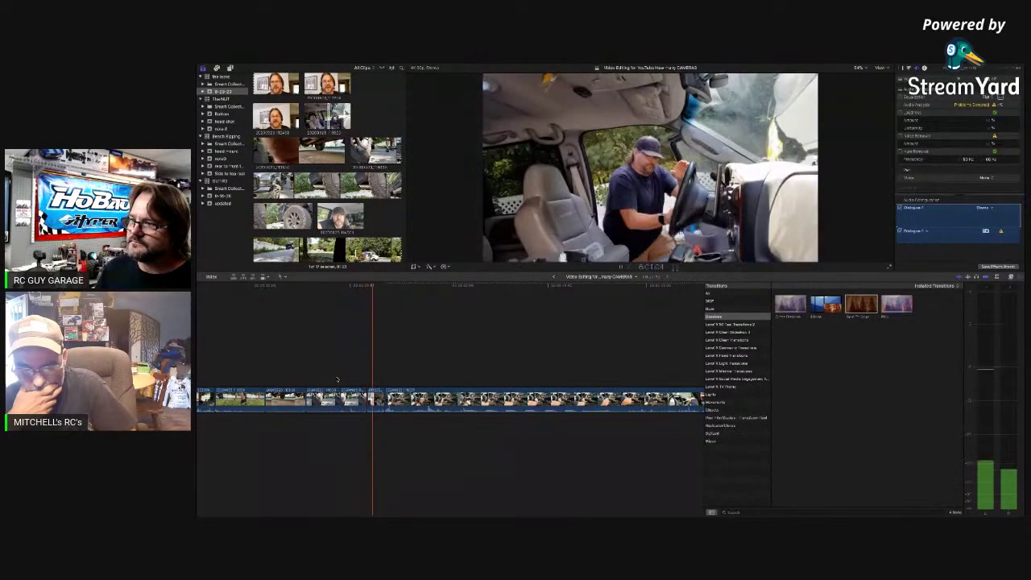
{"action": "key", "text": "space"}
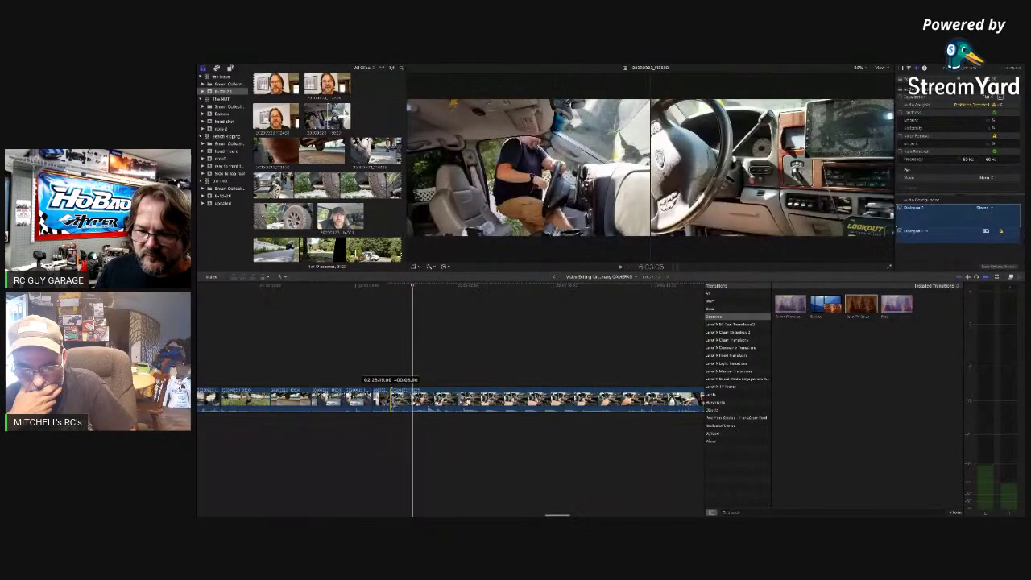
Play the sequence through the ignition being turned and split the steering-wheel clip while the hand is still at the key
{"action": "left_click", "coordinate": [347, 391]}
{"action": "key", "text": "space"}
{"action": "key", "text": "super+4"}
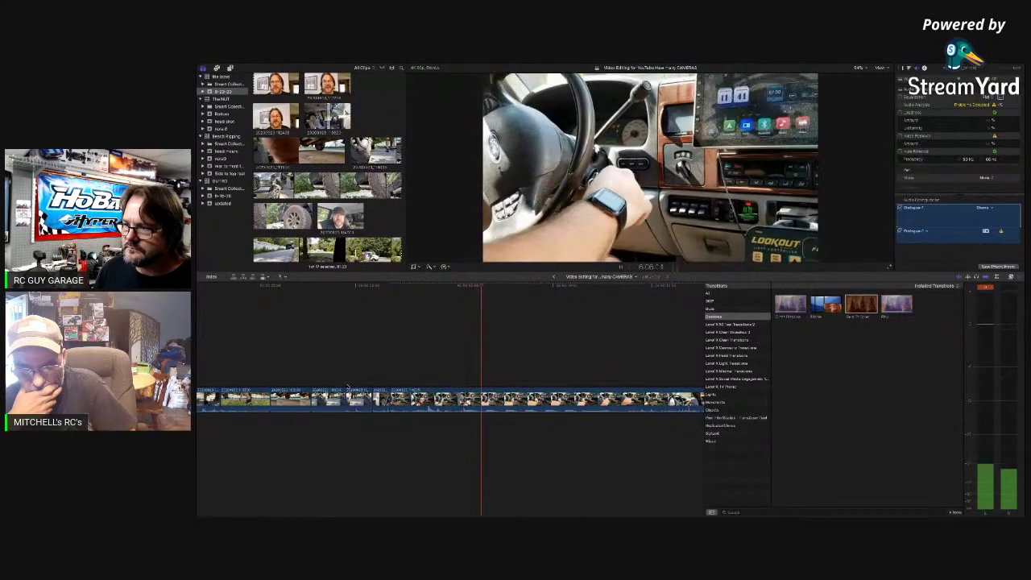
{"action": "key", "text": "space"}
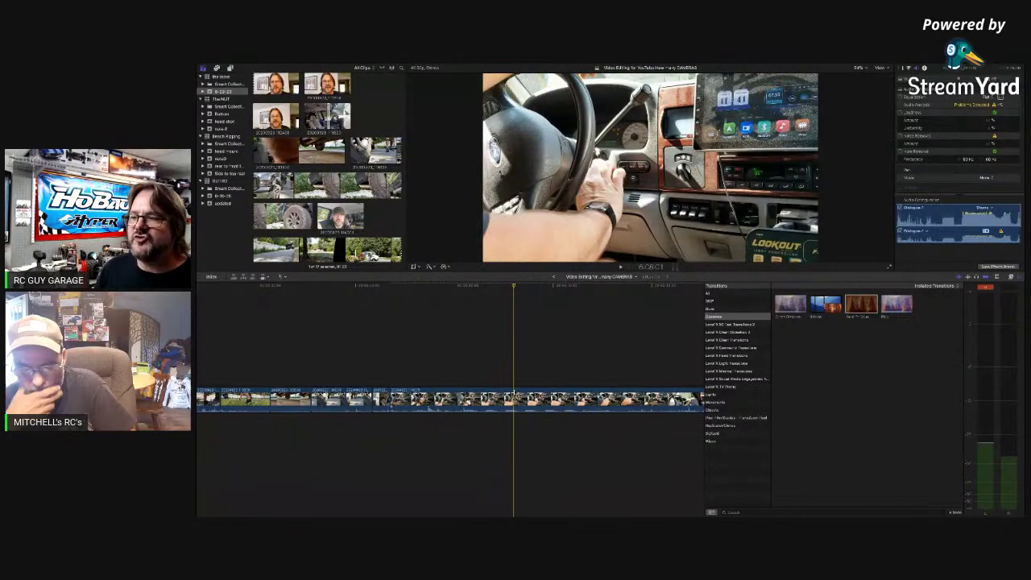
{"action": "key", "text": "c"}
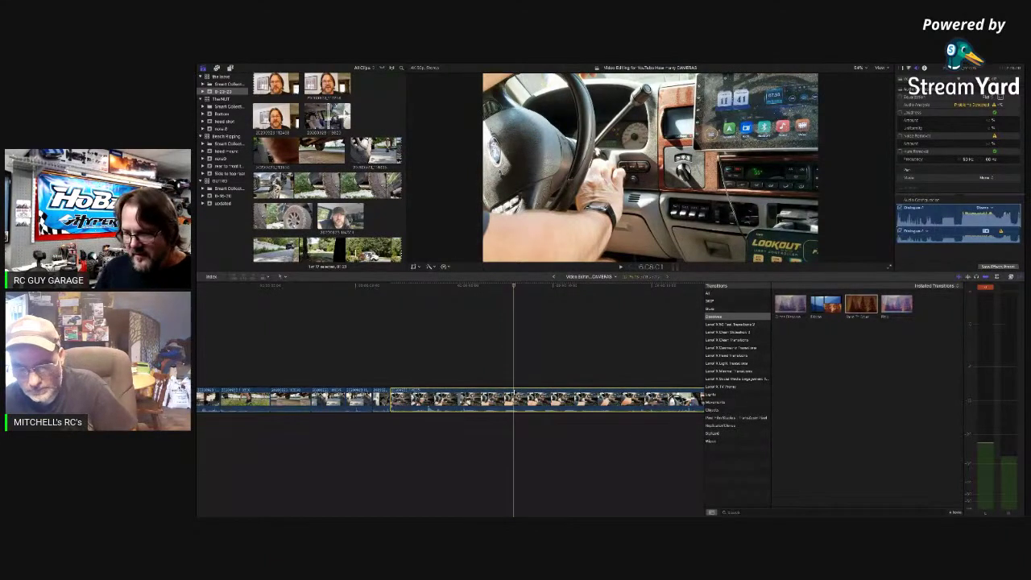
{"action": "key", "text": "super+b"}
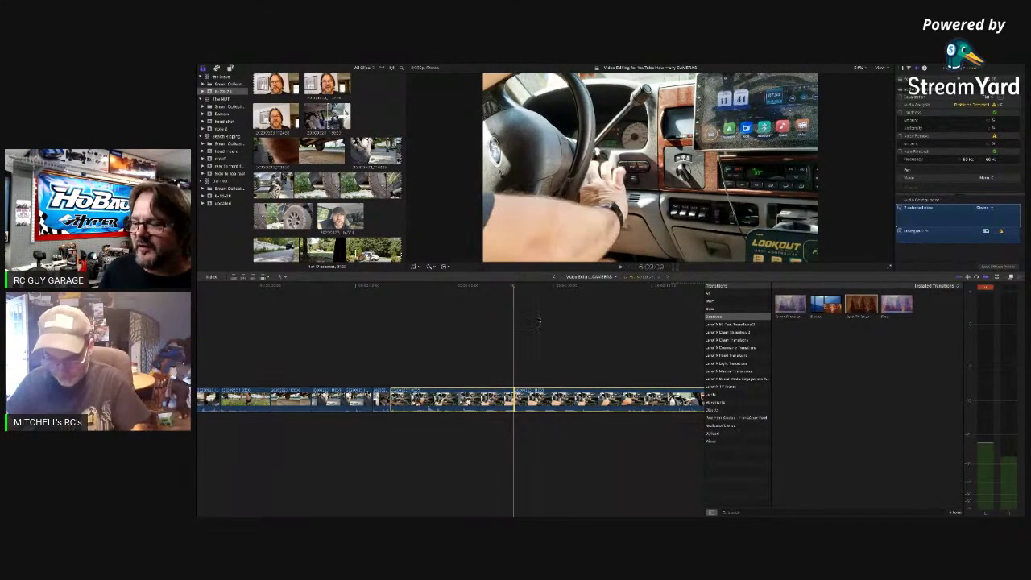
Find the truck's front exterior shot farther along the timeline and split it as the man's foot lifts off the ground to climb in
{"action": "scroll", "coordinate": [546, 354], "scroll_direction": "right", "scroll_amount": 2}
{"action": "key", "text": "super+minus"}
{"action": "scroll", "coordinate": [538, 357], "scroll_direction": "right", "scroll_amount": 2}
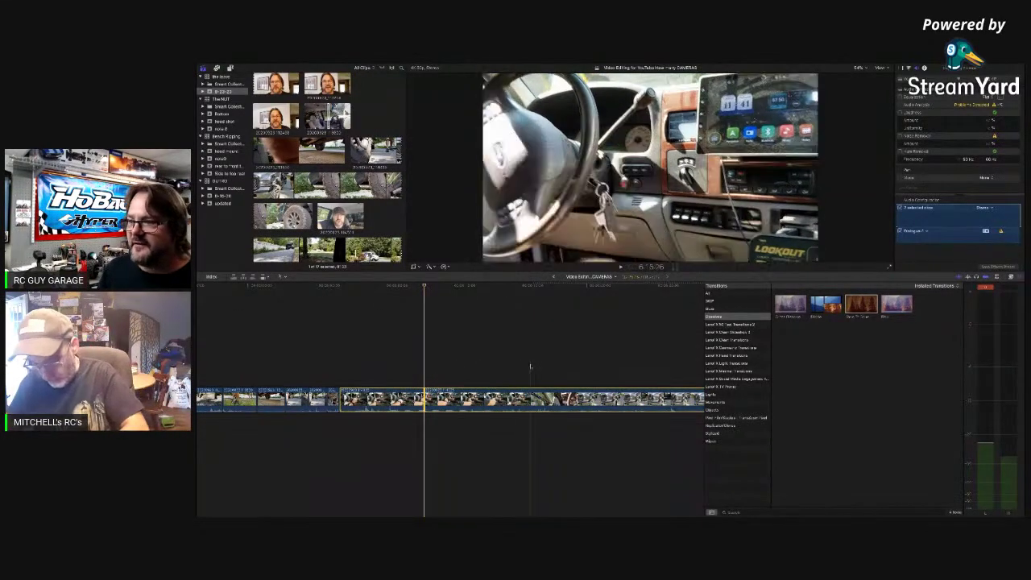
{"action": "scroll", "coordinate": [564, 378], "scroll_direction": "right", "scroll_amount": 3}
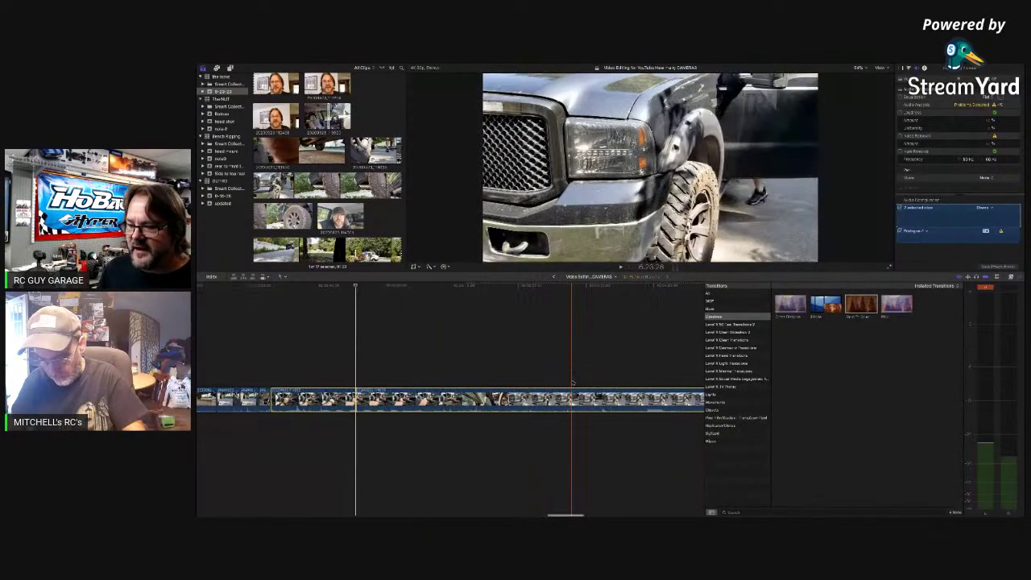
{"action": "scroll", "coordinate": [572, 384], "scroll_direction": "right", "scroll_amount": 2}
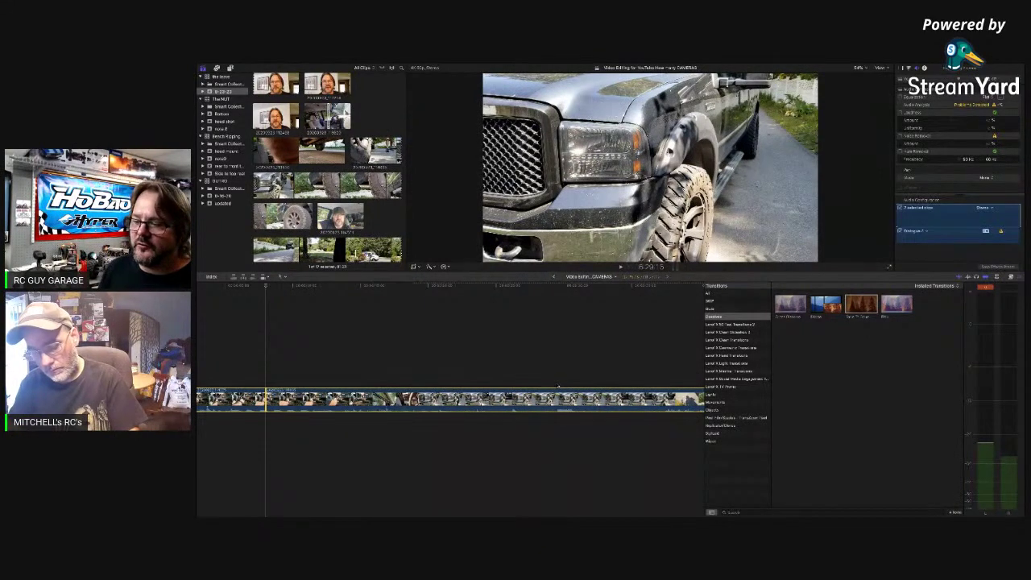
{"action": "key", "text": "space"}
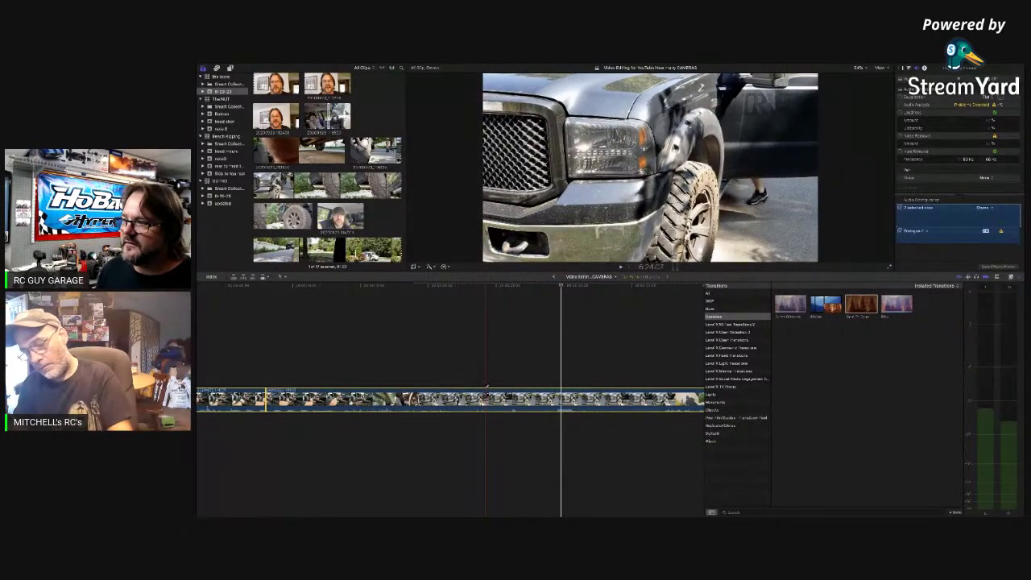
{"action": "left_click", "coordinate": [487, 386]}
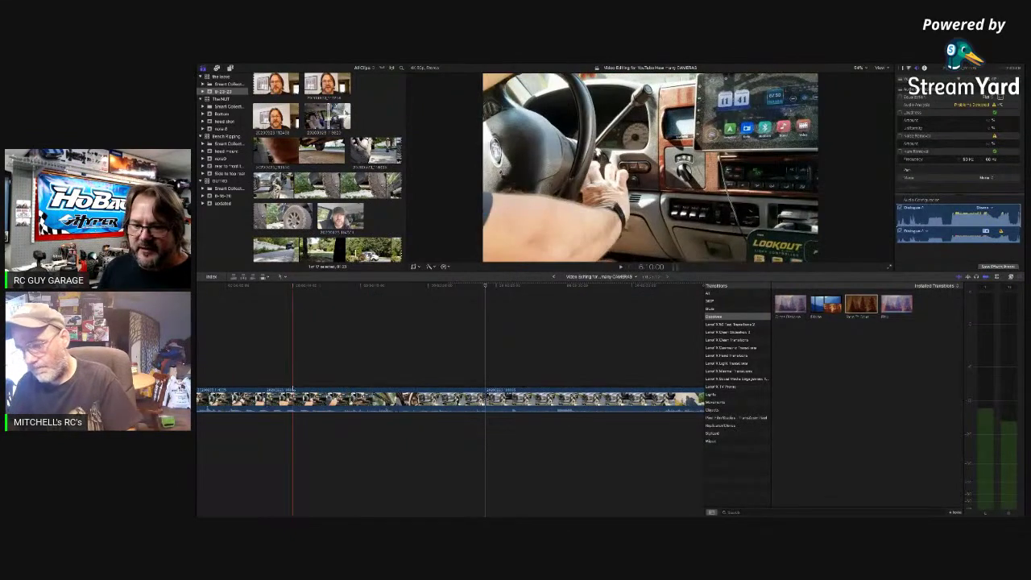
Compare the steering-wheel and front exterior footage, and split the exterior clip again once the truck door is shut
{"action": "key", "text": "space"}
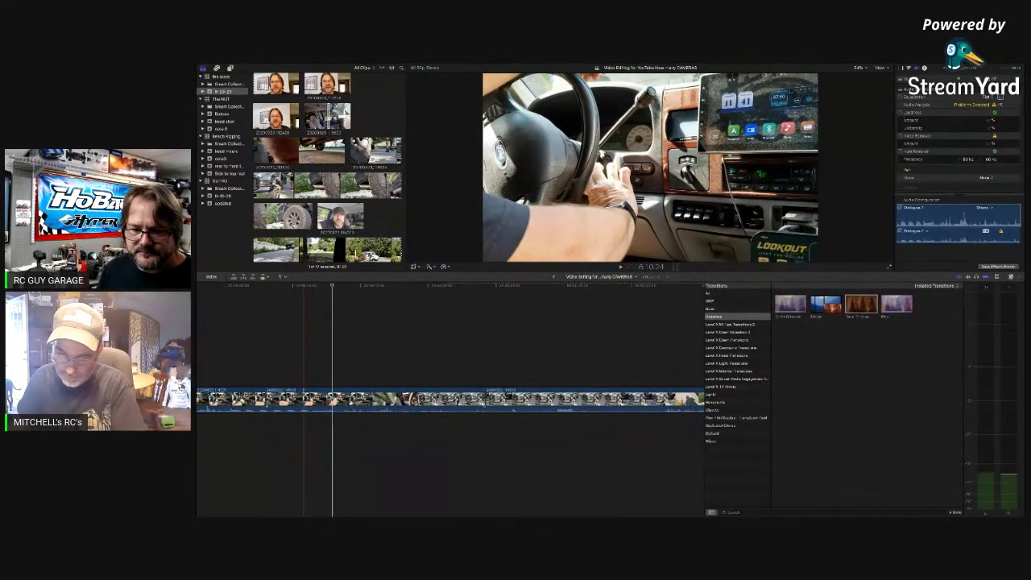
{"action": "left_click", "coordinate": [278, 370]}
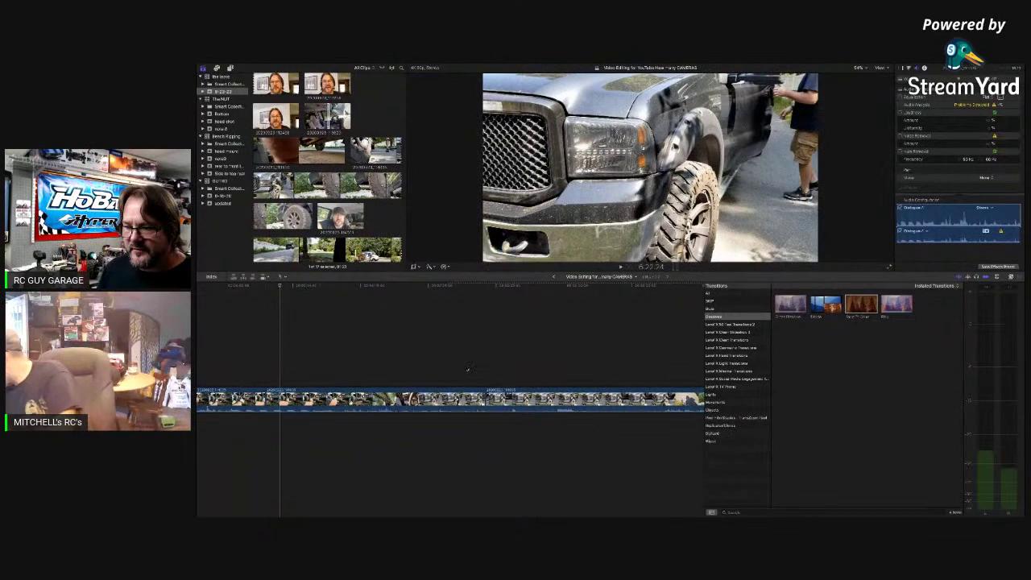
{"action": "key", "text": "space"}
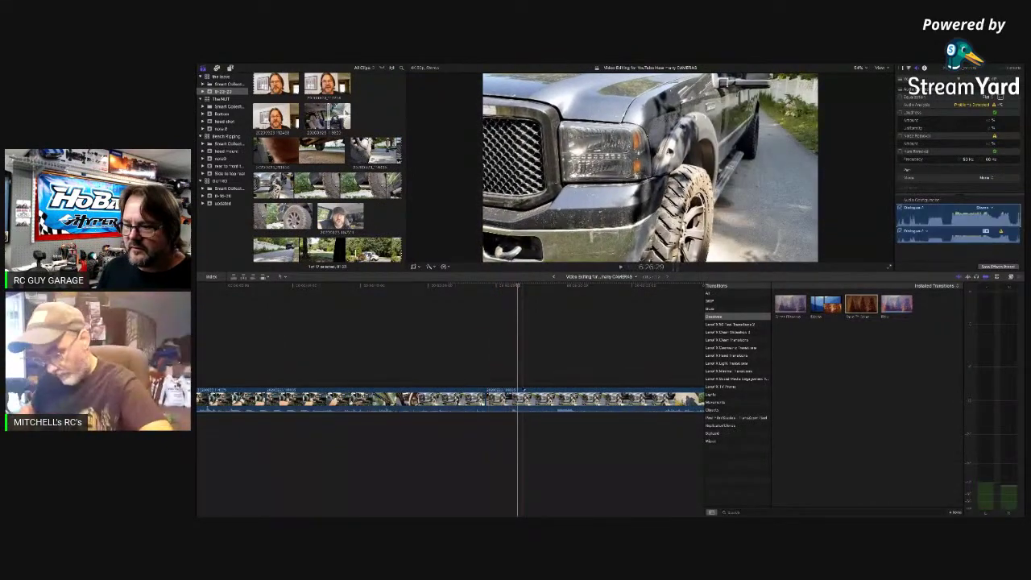
{"action": "left_click", "coordinate": [518, 401]}
{"action": "key", "text": "super+b"}
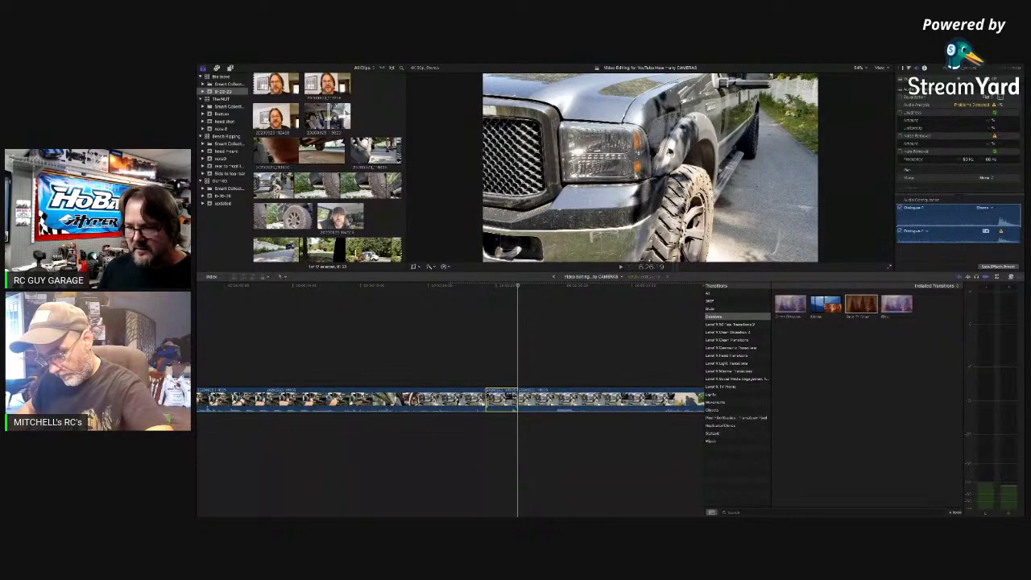
Move the short front exterior piece between the interior climbing-in shot and the steering-wheel close-up
{"action": "left_click_drag", "start_coordinate": [511, 400], "coordinate": [396, 356]}
{"action": "scroll", "coordinate": [396, 356], "scroll_direction": "left", "scroll_amount": 3}
{"action": "scroll", "coordinate": [395, 356], "scroll_direction": "left", "scroll_amount": 1}
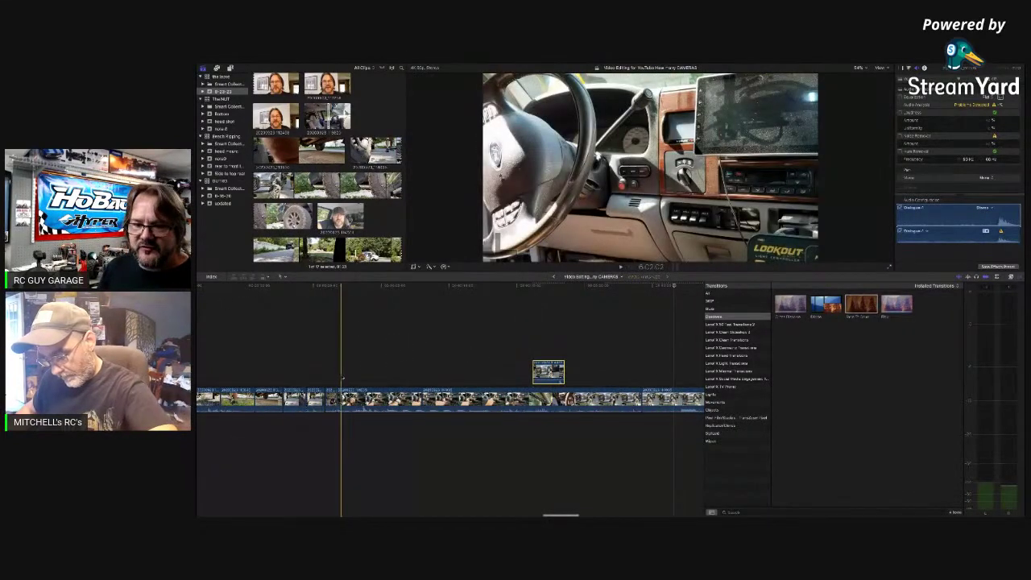
{"action": "left_click_drag", "start_coordinate": [549, 371], "coordinate": [347, 398]}
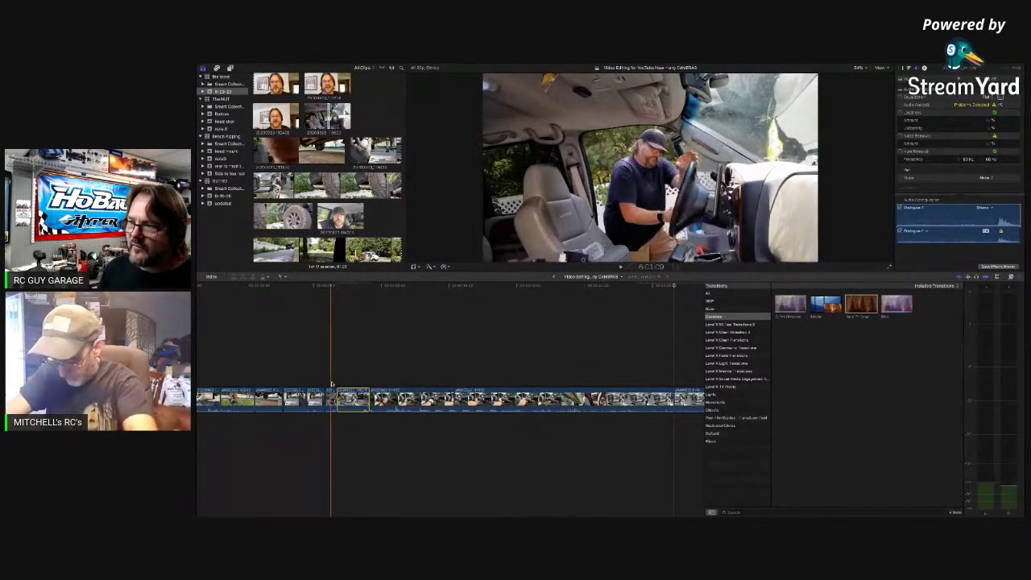
Play the sequence across the inserted exterior shot and split the steering-wheel clip around the reach for the ignition
{"action": "left_click", "coordinate": [295, 375]}
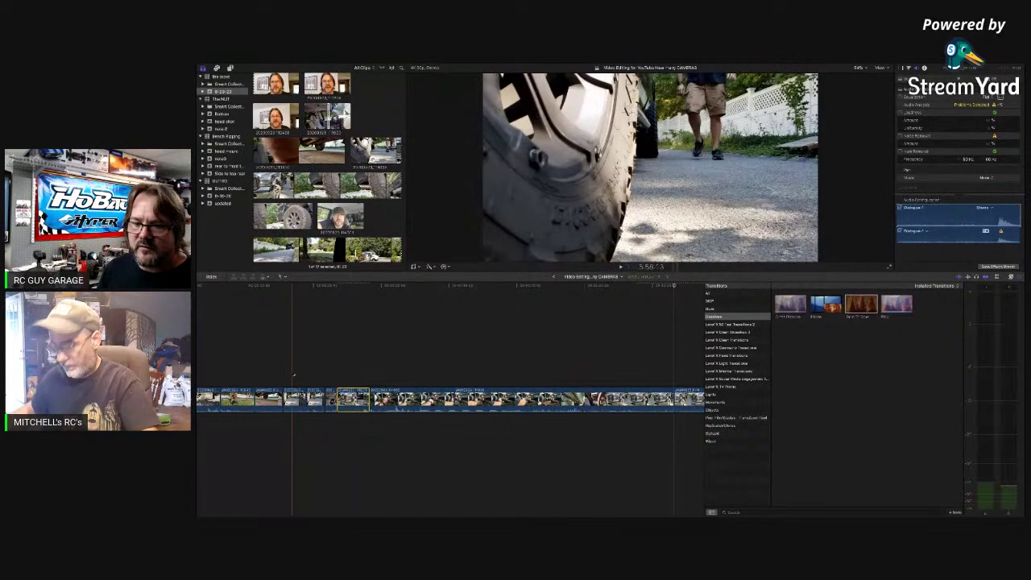
{"action": "key", "text": "space"}
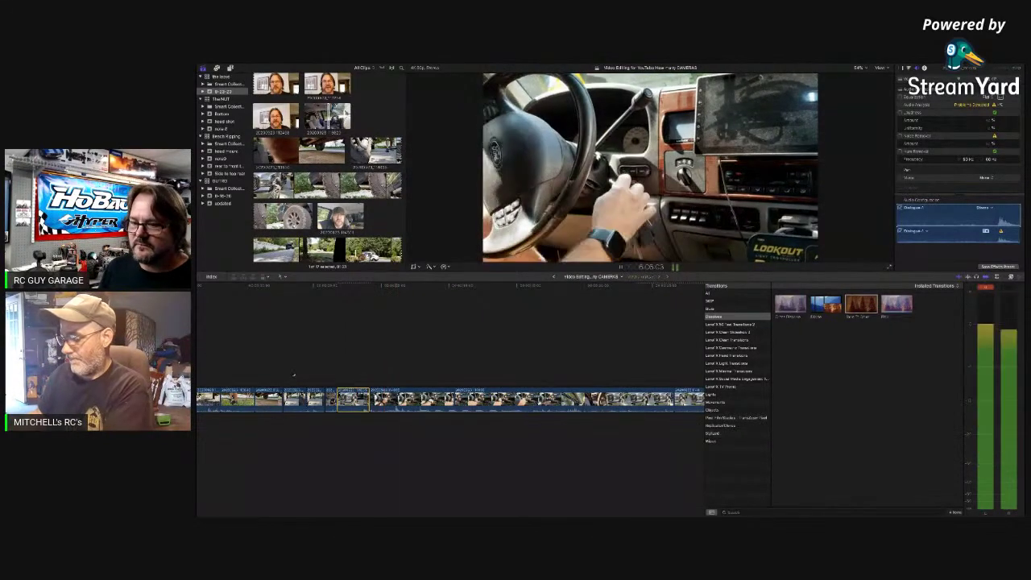
{"action": "key", "text": "space"}
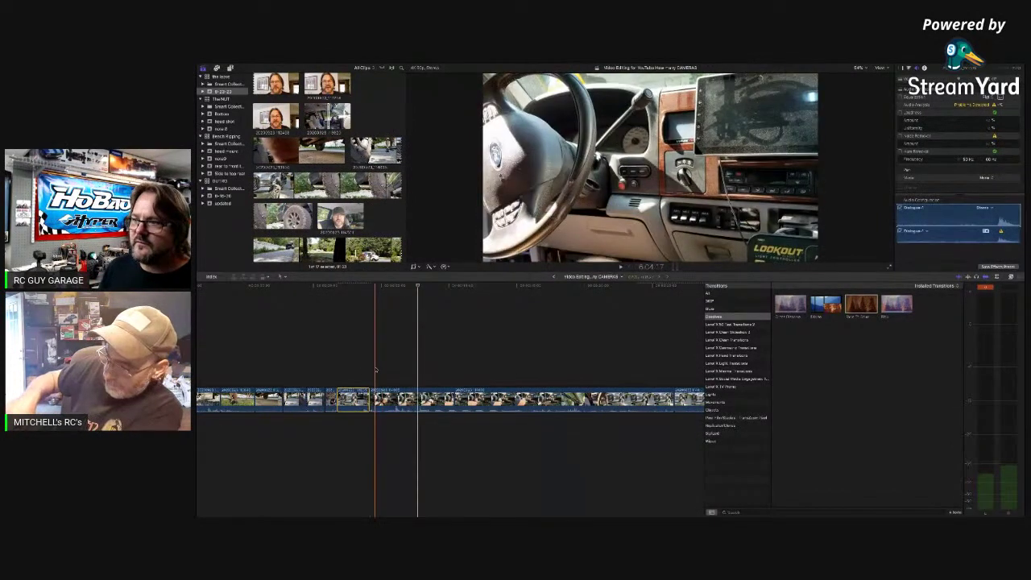
{"action": "key", "text": "space"}
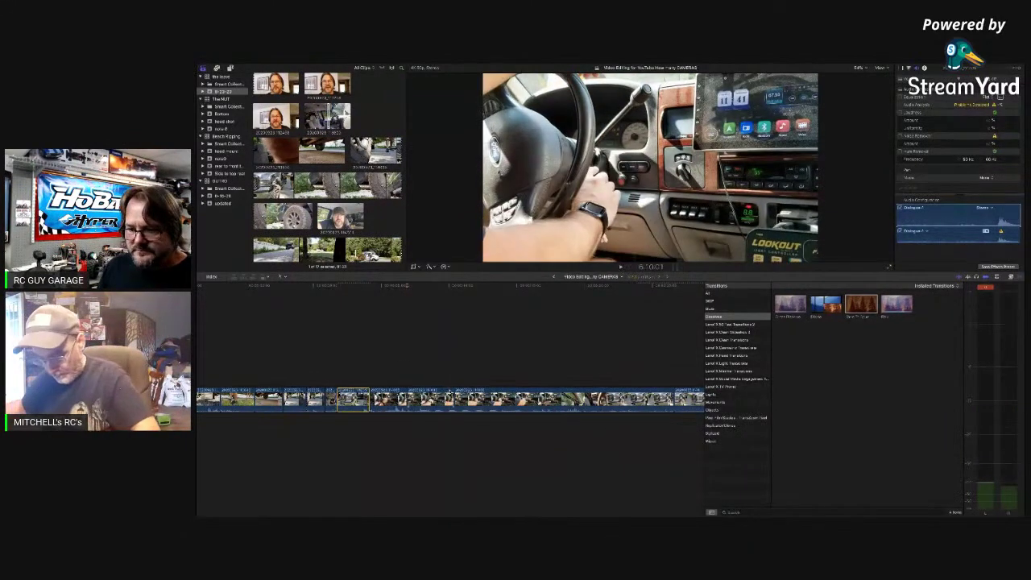
Review the ignition close-up and the remaining front exterior footage to match the engine start between the two angles
{"action": "key", "text": "space"}
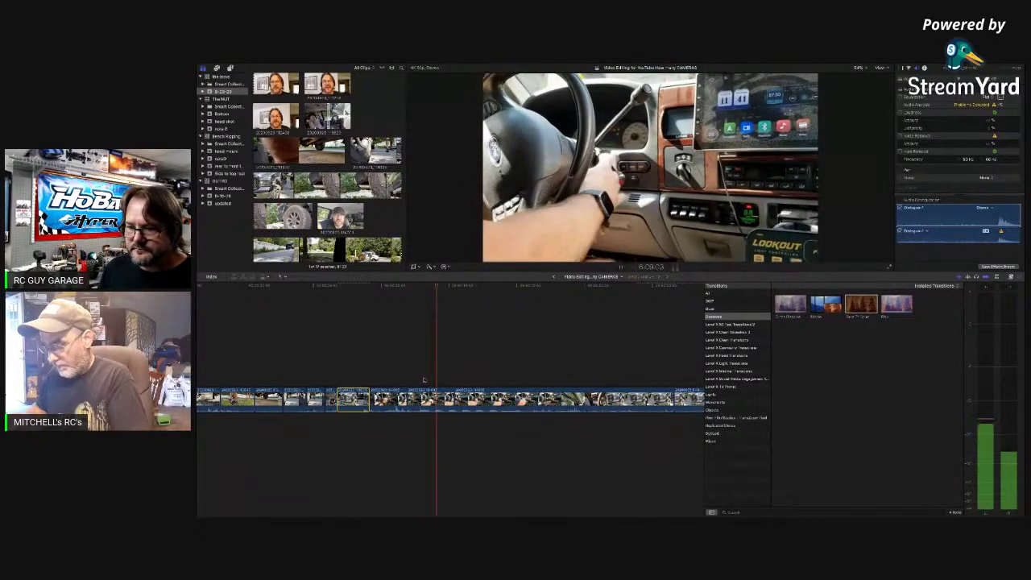
{"action": "key", "text": "space"}
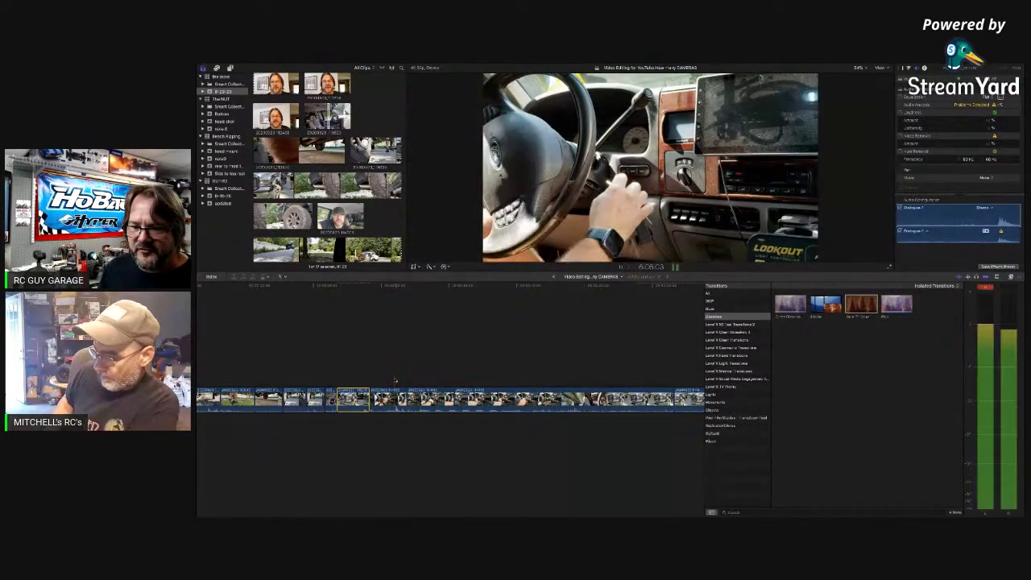
{"action": "scroll", "coordinate": [395, 381], "scroll_direction": "right", "scroll_amount": 4}
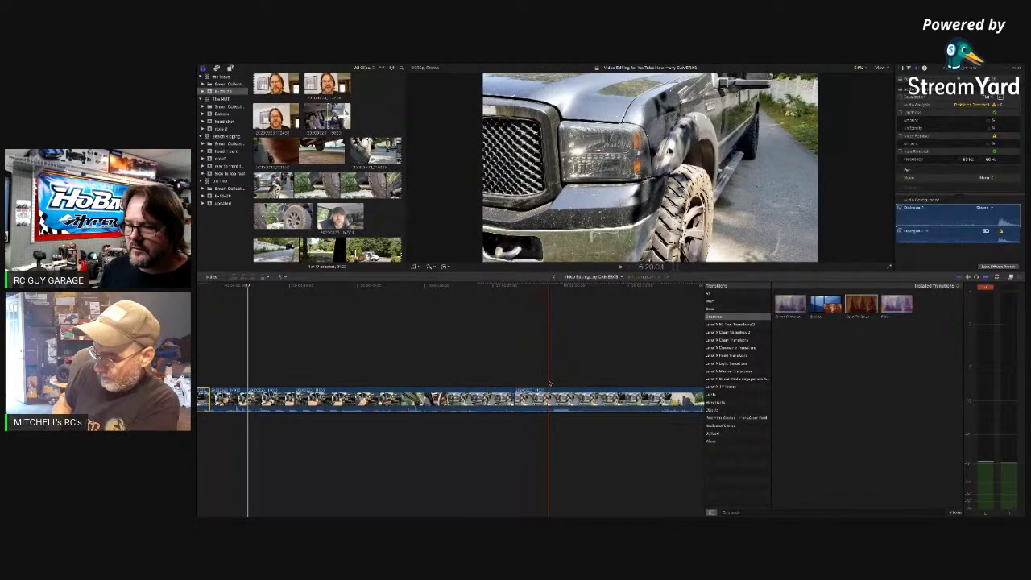
{"action": "key", "text": "space"}
{"action": "key", "text": "space"}
{"action": "scroll", "coordinate": [550, 384], "scroll_direction": "left", "scroll_amount": 2}
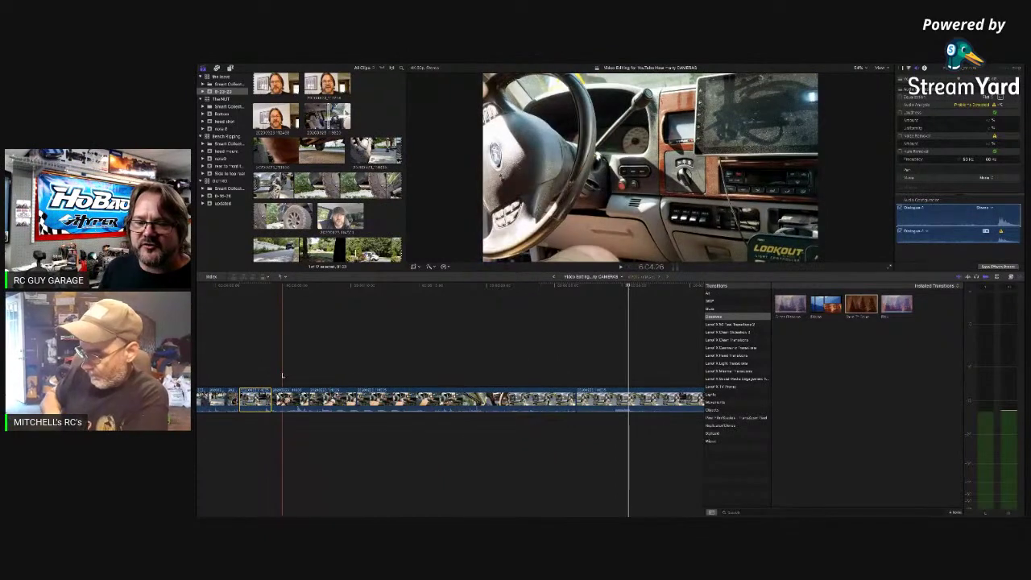
{"action": "key", "text": "space"}
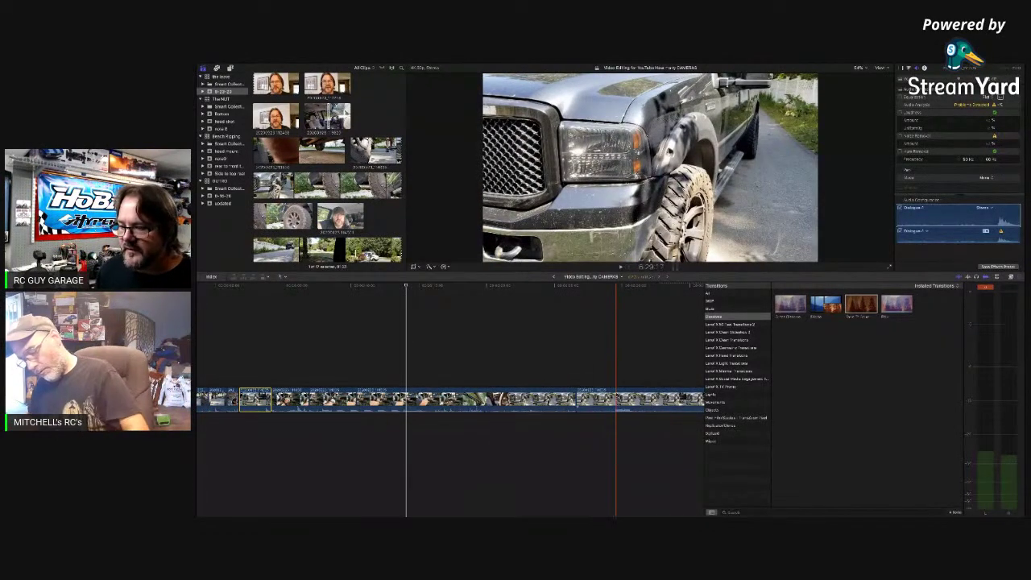
Cut a short engine-start piece out of the front exterior clip and overlay it above the steering-wheel close-up at the ignition turn
{"action": "left_click", "coordinate": [615, 385]}
{"action": "key", "text": "super+b"}
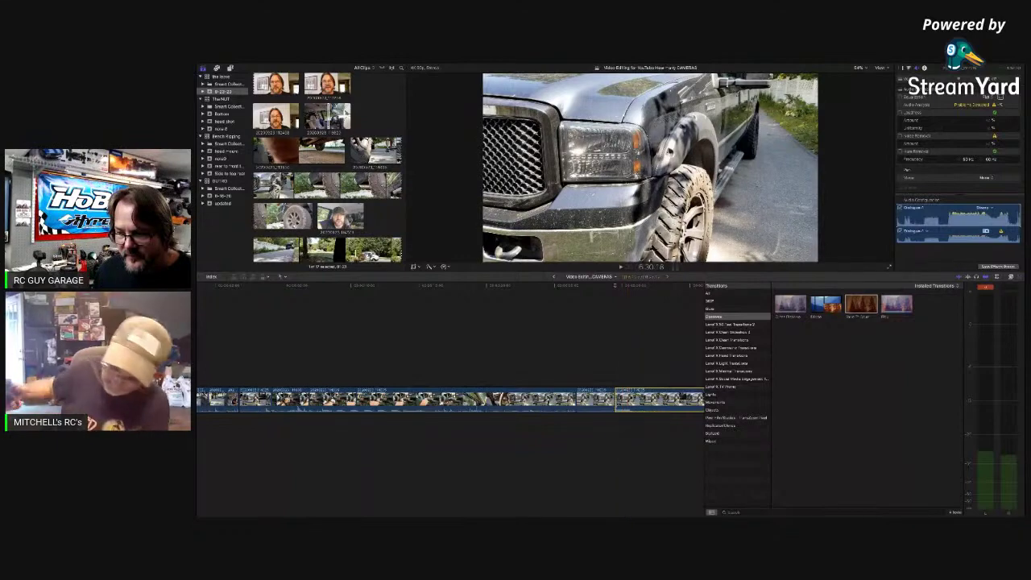
{"action": "key", "text": "super+b"}
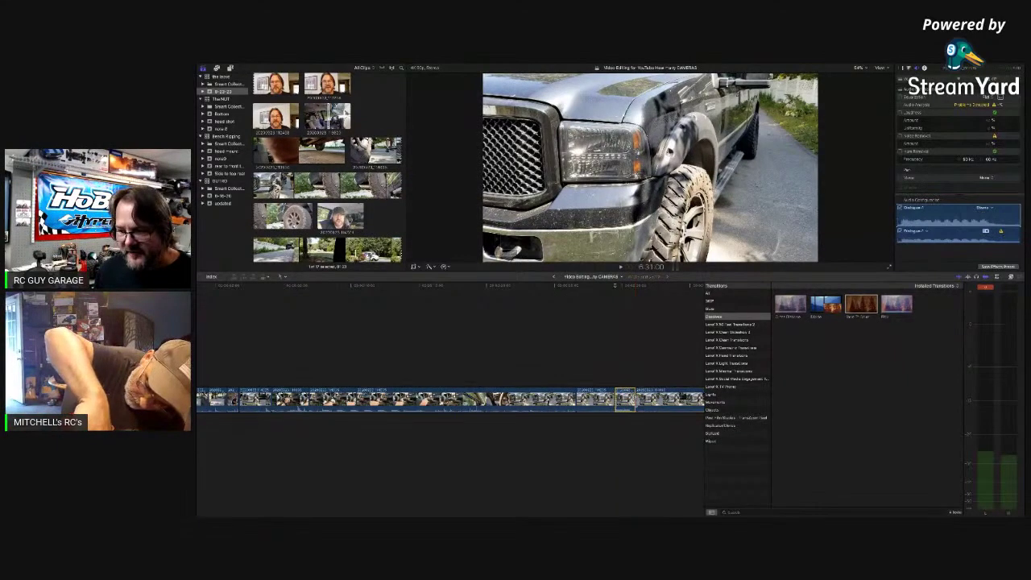
{"action": "left_click_drag", "start_coordinate": [625, 399], "coordinate": [413, 372]}
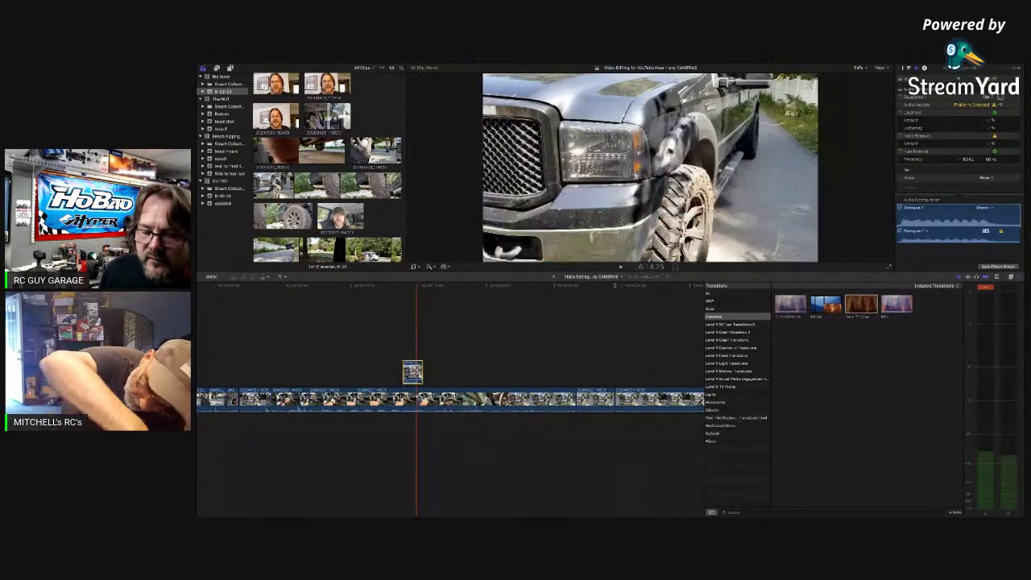
Shift the overlaid exterior piece slightly later above the steering-wheel close-up and play it to check the engine-start timing
{"action": "key", "text": "super+equal"}
{"action": "key", "text": "super+equal"}
{"action": "key", "text": "super+equal"}
{"action": "scroll", "coordinate": [418, 377], "scroll_direction": "left", "scroll_amount": 1}
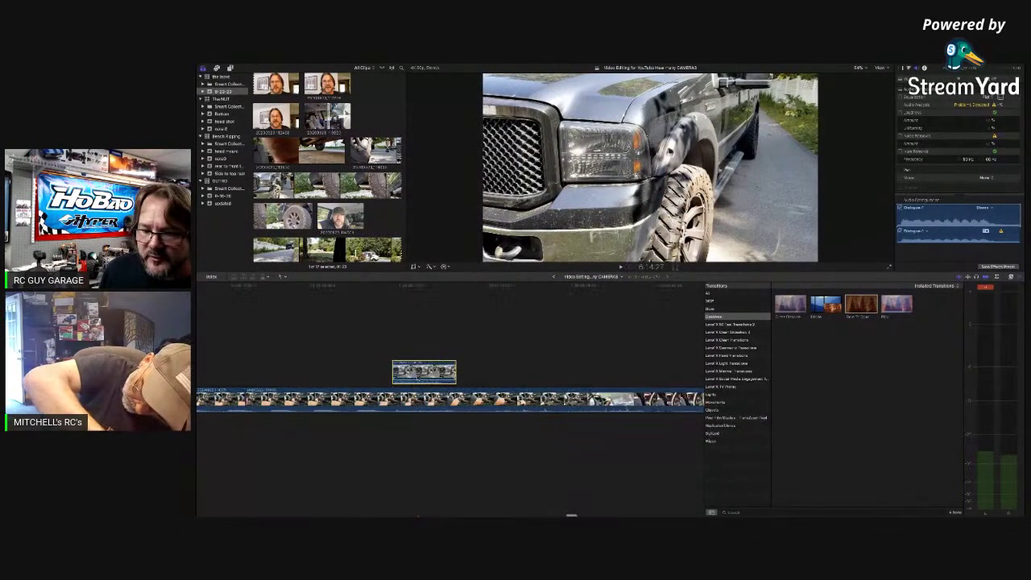
{"action": "key", "text": "super+equal"}
{"action": "key", "text": "super+equal"}
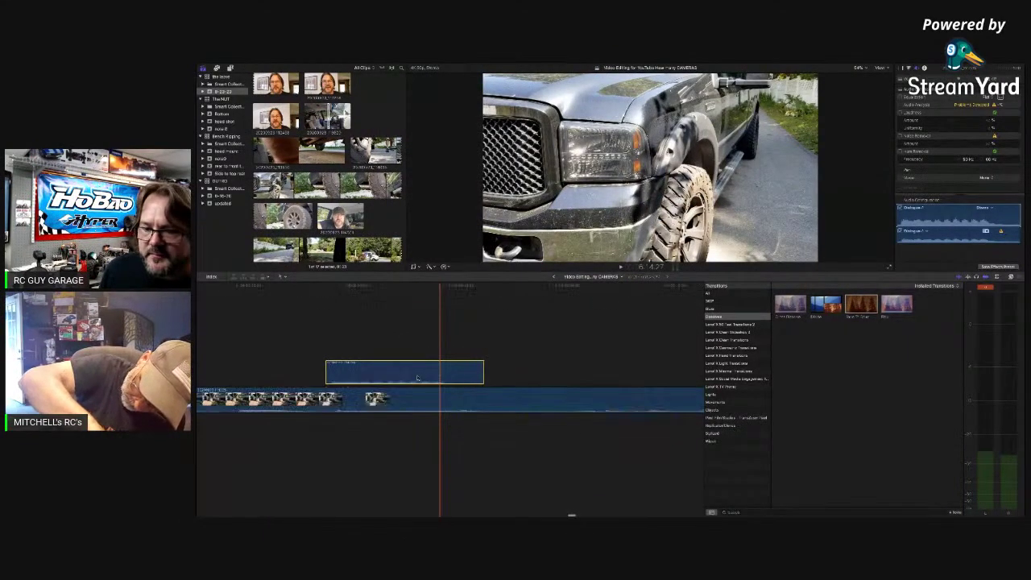
{"action": "scroll", "coordinate": [419, 377], "scroll_direction": "left", "scroll_amount": 2}
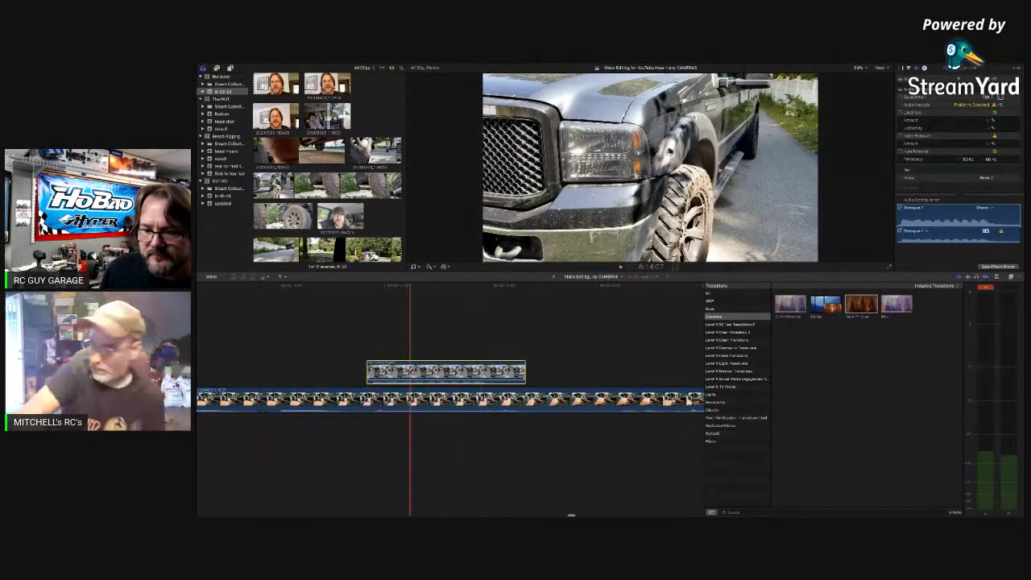
{"action": "left_click_drag", "start_coordinate": [396, 372], "coordinate": [404, 372]}
{"action": "left_click", "coordinate": [345, 357]}
{"action": "key", "text": "space"}
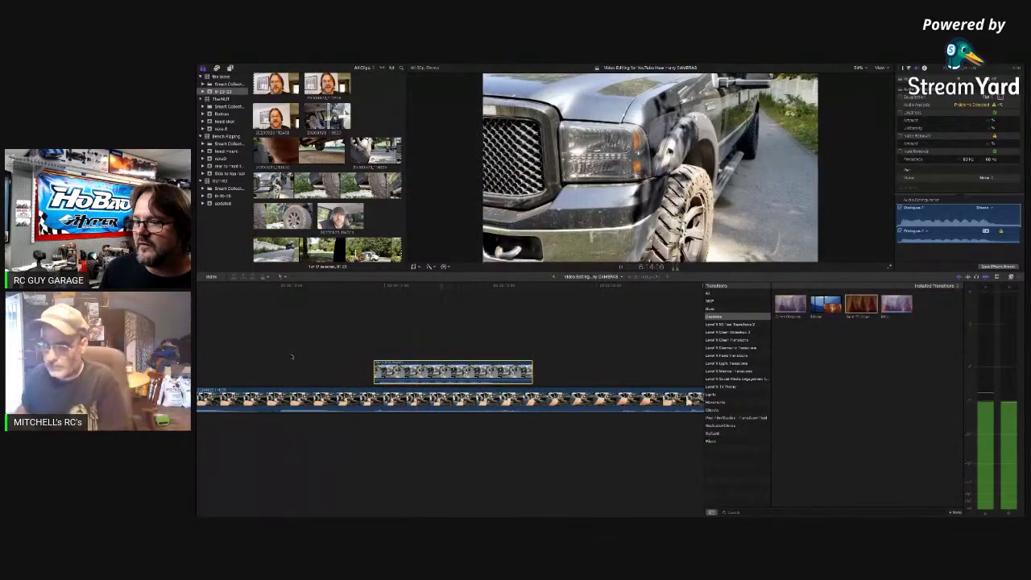
{"action": "key", "text": "space"}
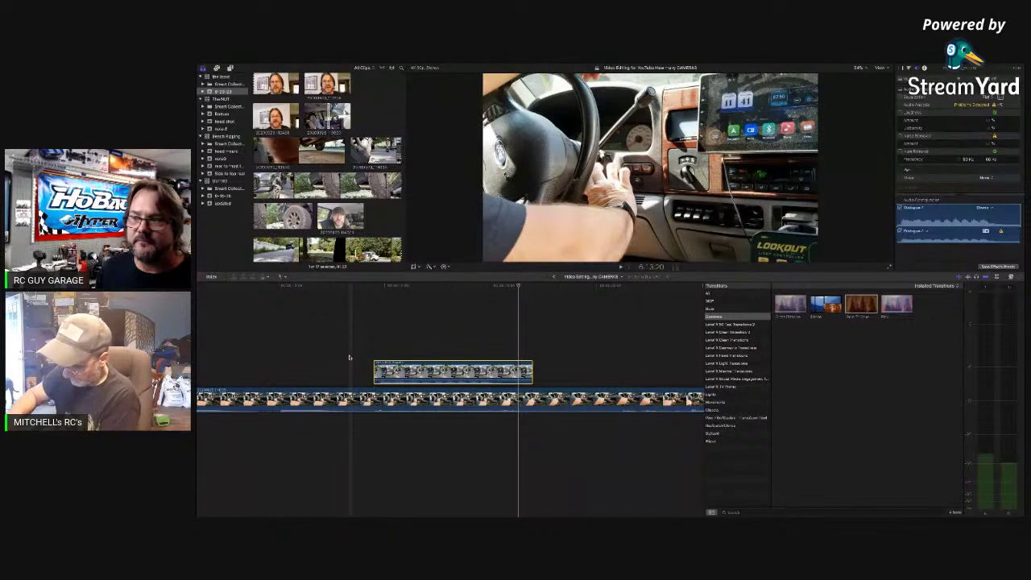
{"action": "key", "text": "space"}
{"action": "key", "text": "space"}
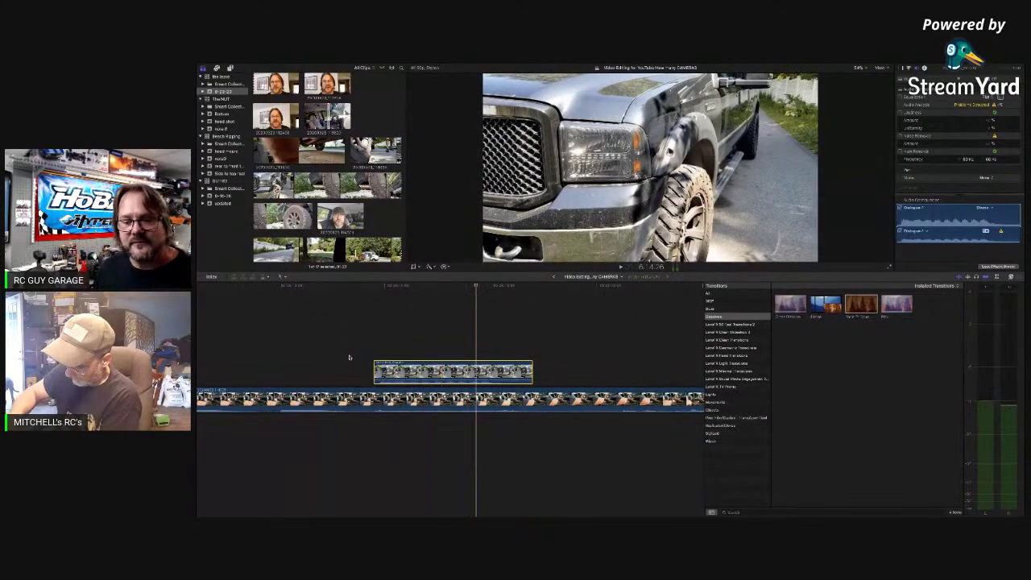
Trim the beginning of the overlaid exterior piece in two small cuts, replaying the change from the ignition close-up
{"action": "left_click", "coordinate": [331, 356]}
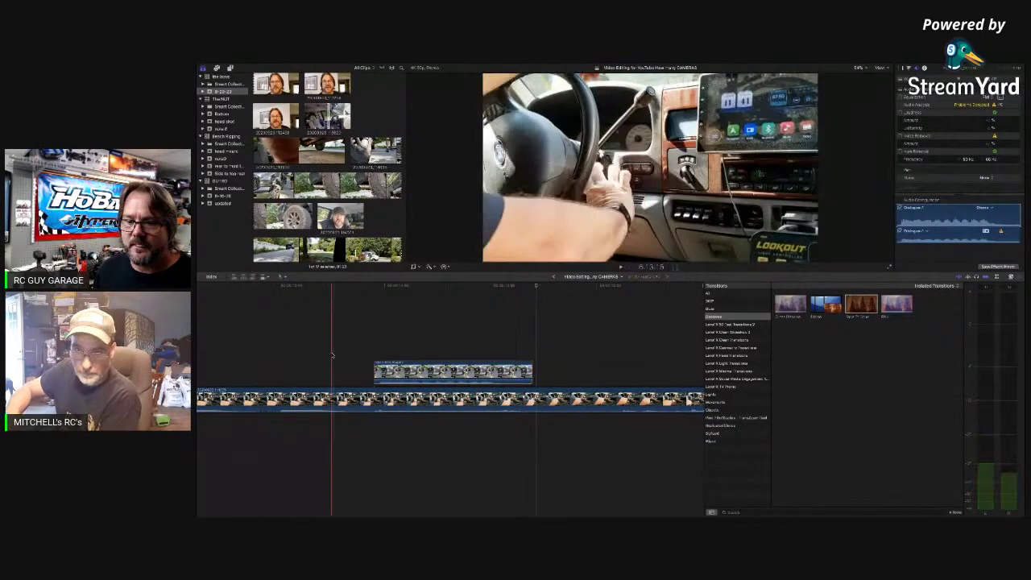
{"action": "key", "text": "Down"}
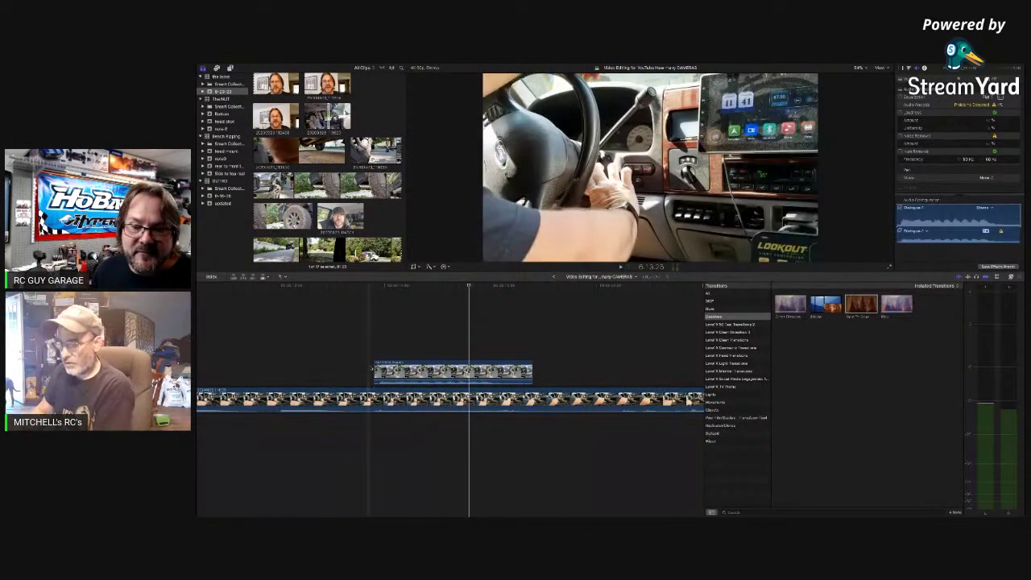
{"action": "left_click_drag", "start_coordinate": [375, 372], "coordinate": [385, 370]}
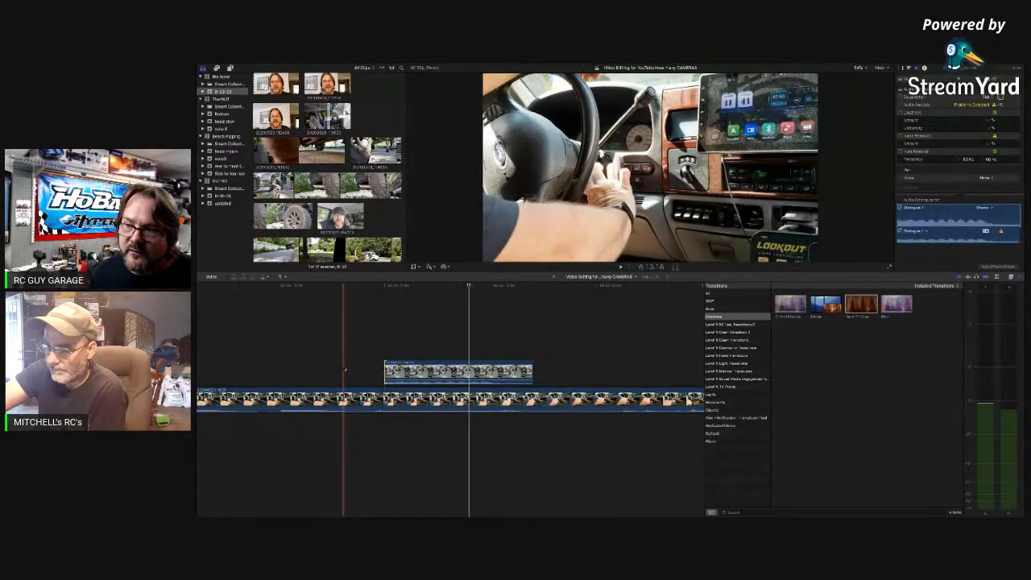
{"action": "key", "text": "space"}
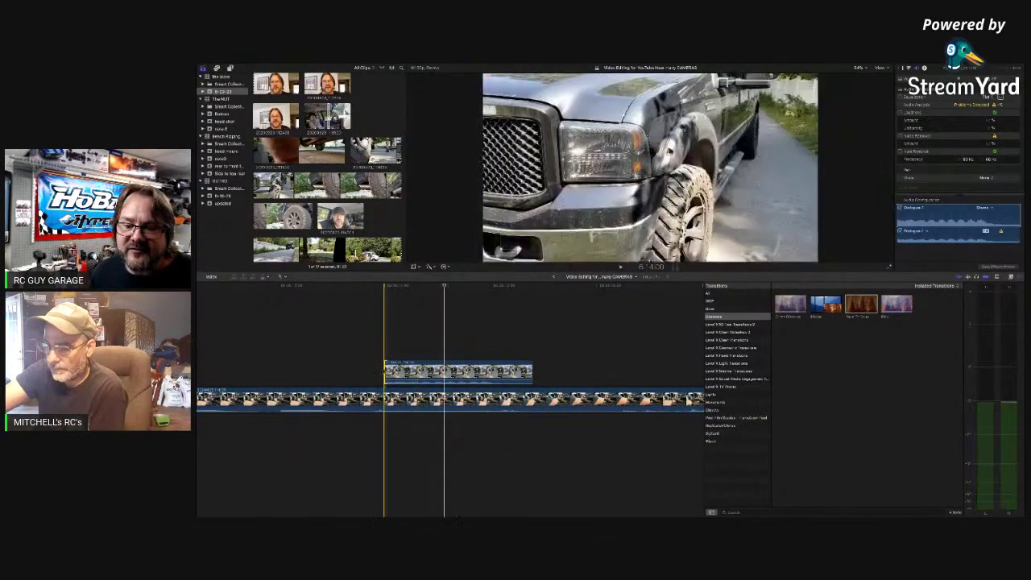
{"action": "left_click_drag", "start_coordinate": [384, 371], "coordinate": [392, 370]}
{"action": "key", "text": "space"}
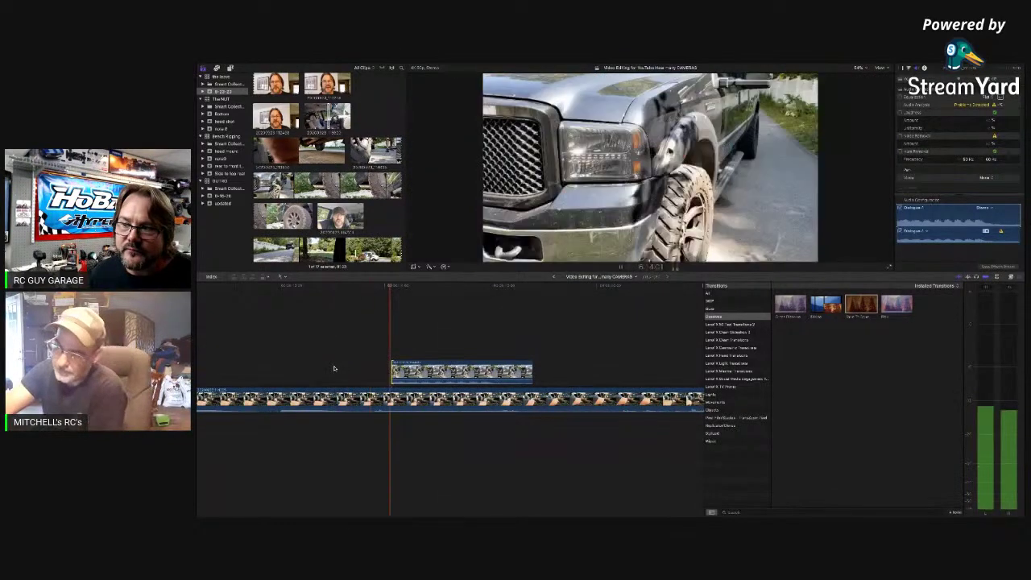
{"action": "key", "text": "space"}
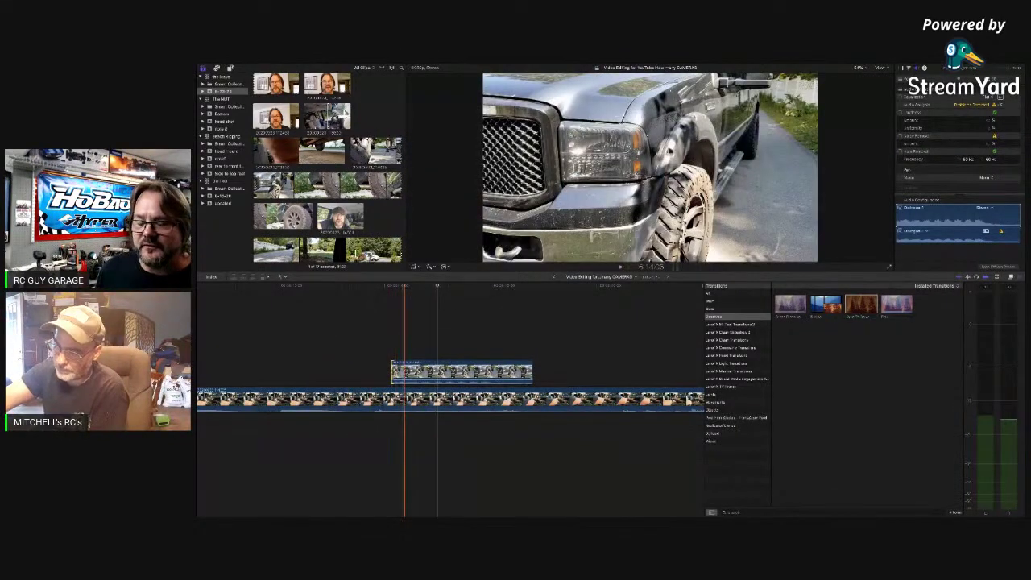
Detach the overlaid exterior piece's audio, extend its start ahead of the picture, and play the cut
{"action": "left_click", "coordinate": [405, 372]}
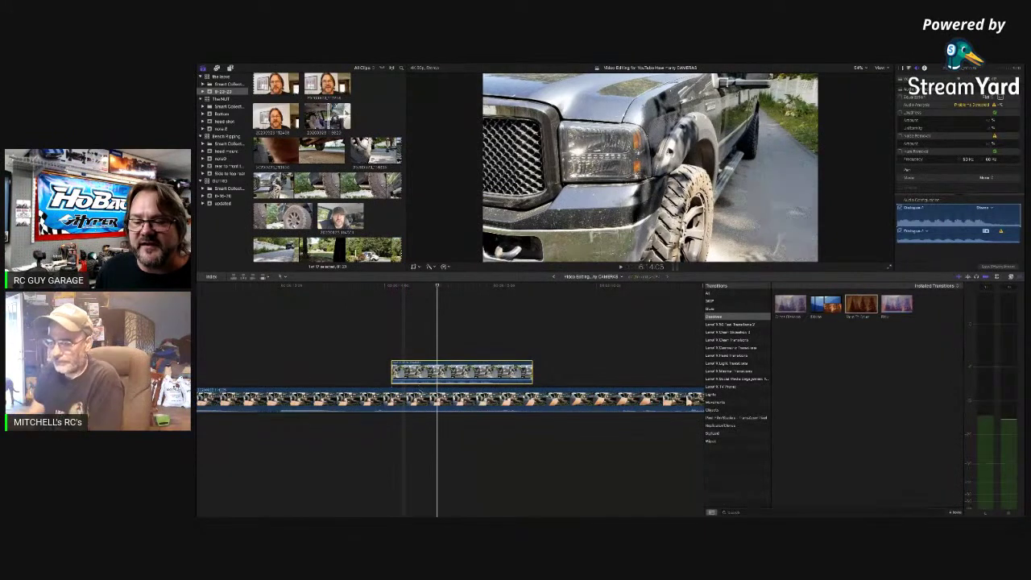
{"action": "key", "text": "ctrl+shift+s"}
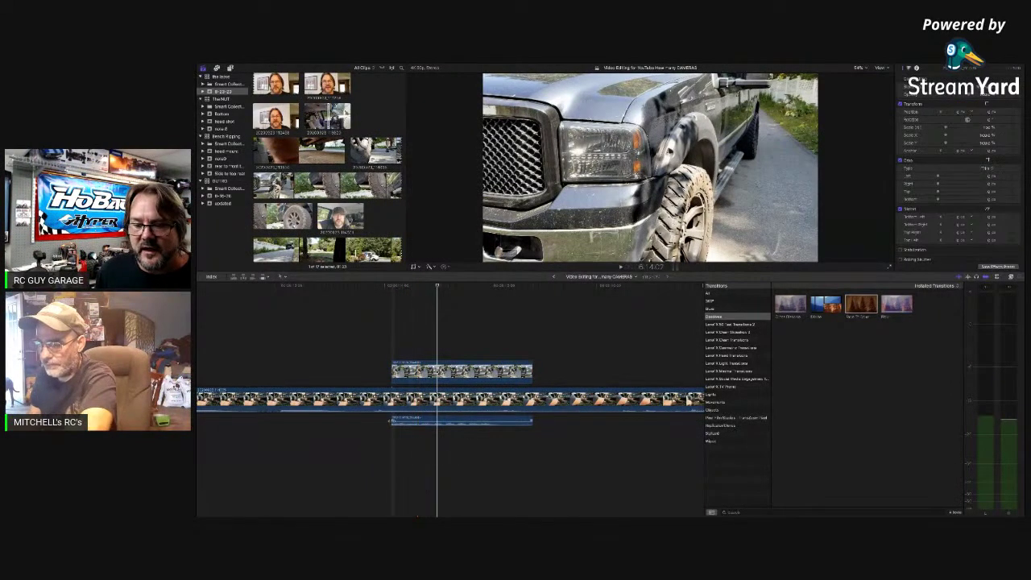
{"action": "left_click_drag", "start_coordinate": [391, 418], "coordinate": [374, 419]}
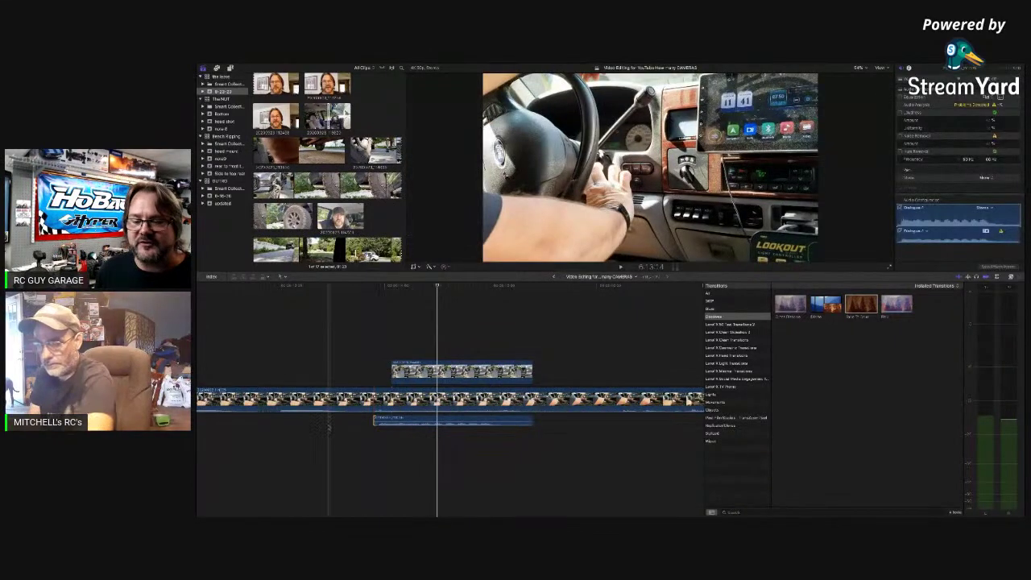
{"action": "key", "text": "space"}
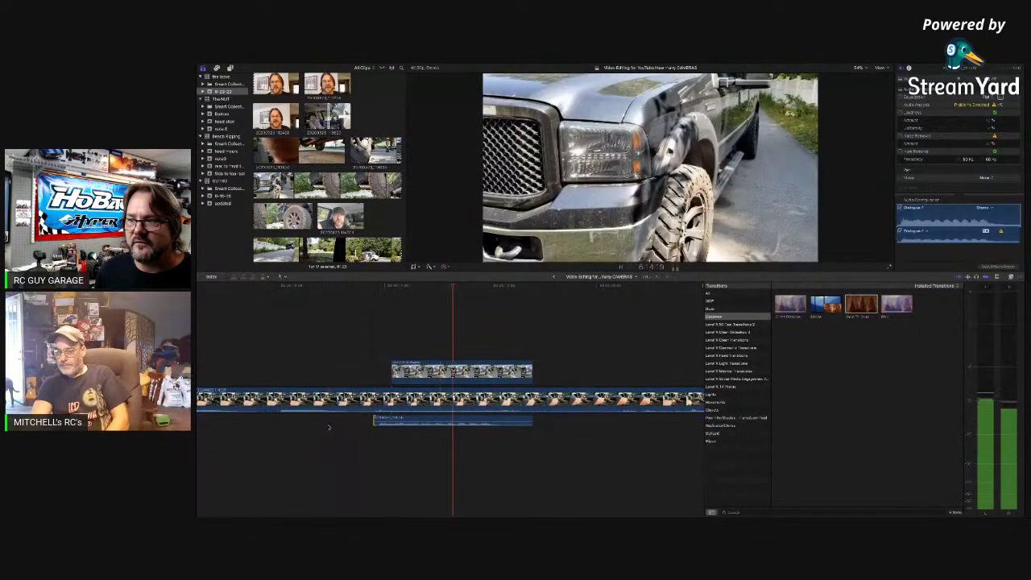
{"action": "left_click", "coordinate": [365, 427]}
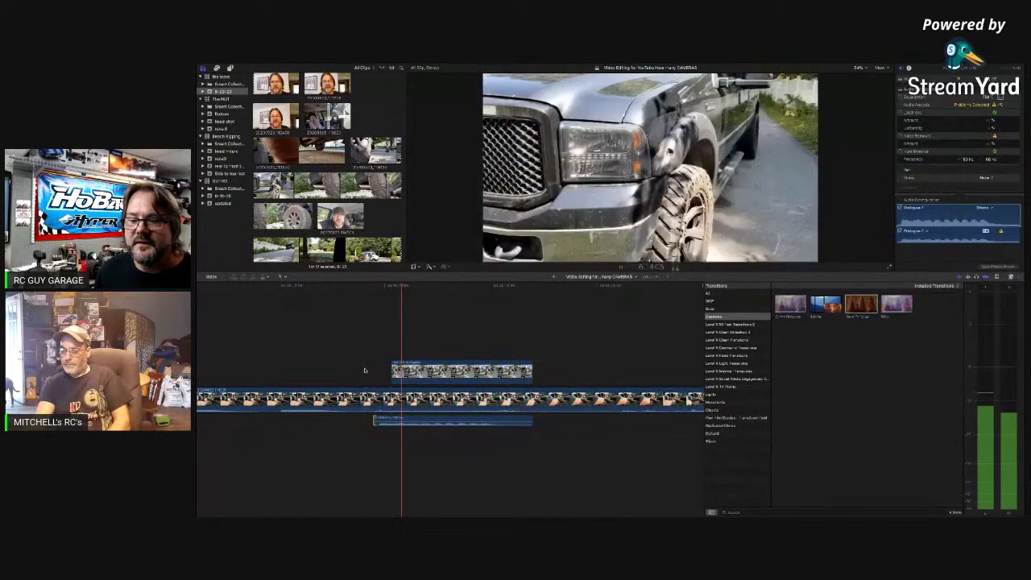
Try a cross dissolve on the overlaid exterior piece, keeping and shortening only the opening one, and remove it after playback
{"action": "left_click_drag", "start_coordinate": [789, 304], "coordinate": [474, 368]}
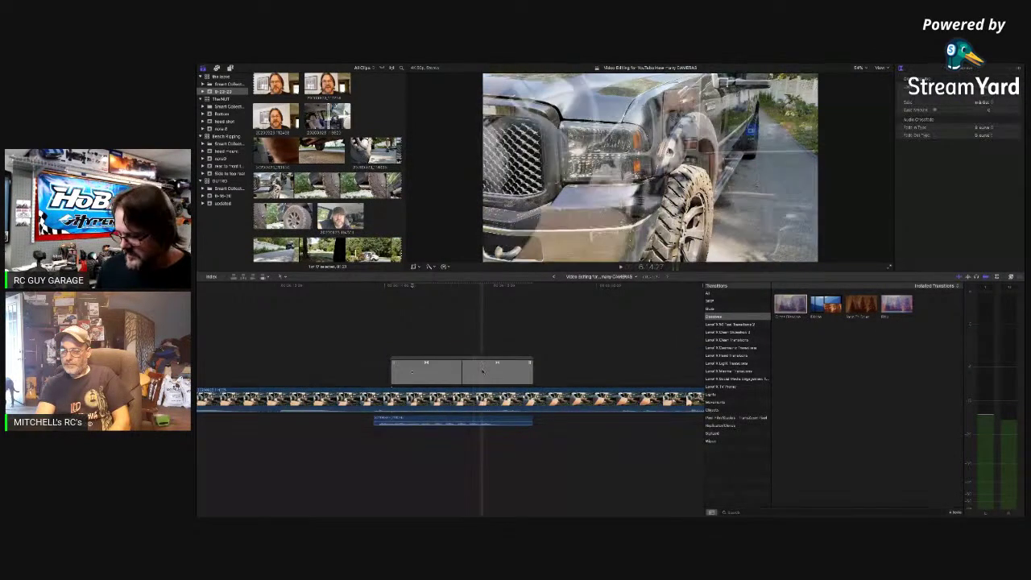
{"action": "left_click", "coordinate": [362, 371]}
{"action": "key", "text": "space"}
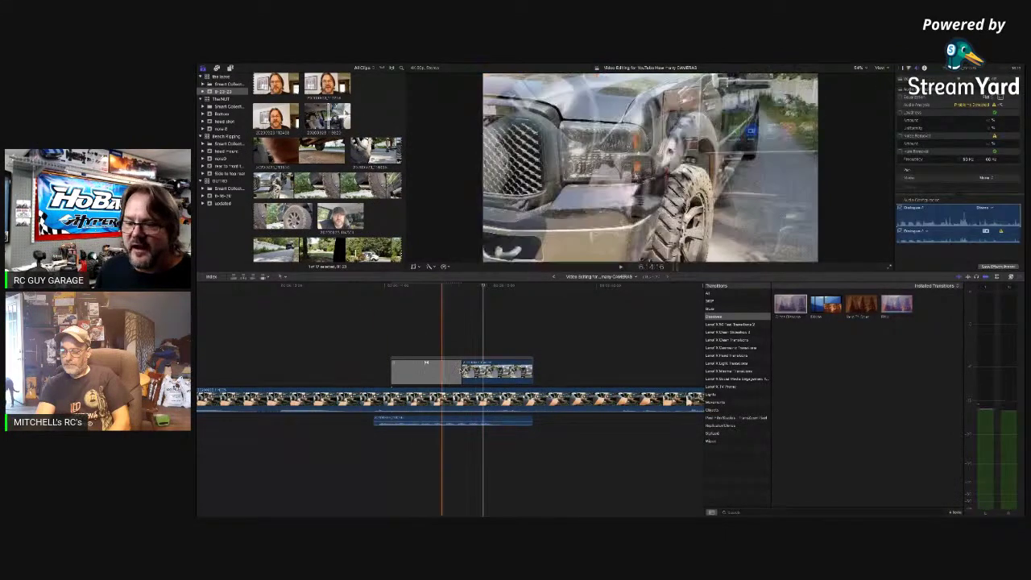
{"action": "left_click_drag", "start_coordinate": [461, 369], "coordinate": [406, 369]}
{"action": "left_click", "coordinate": [359, 371]}
{"action": "key", "text": "space"}
{"action": "key", "text": "space"}
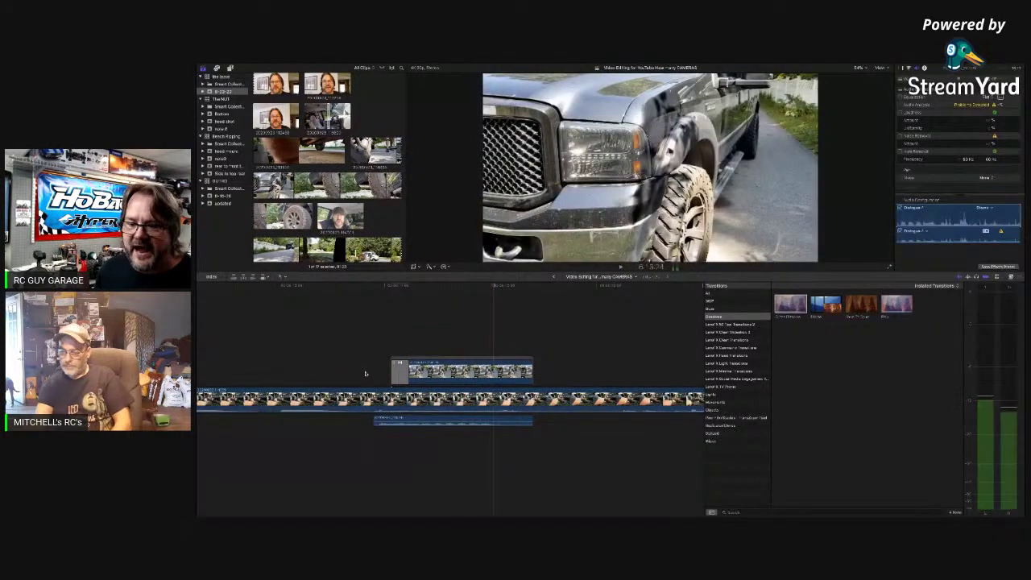
{"action": "left_click", "coordinate": [397, 369]}
{"action": "key", "text": "Delete"}
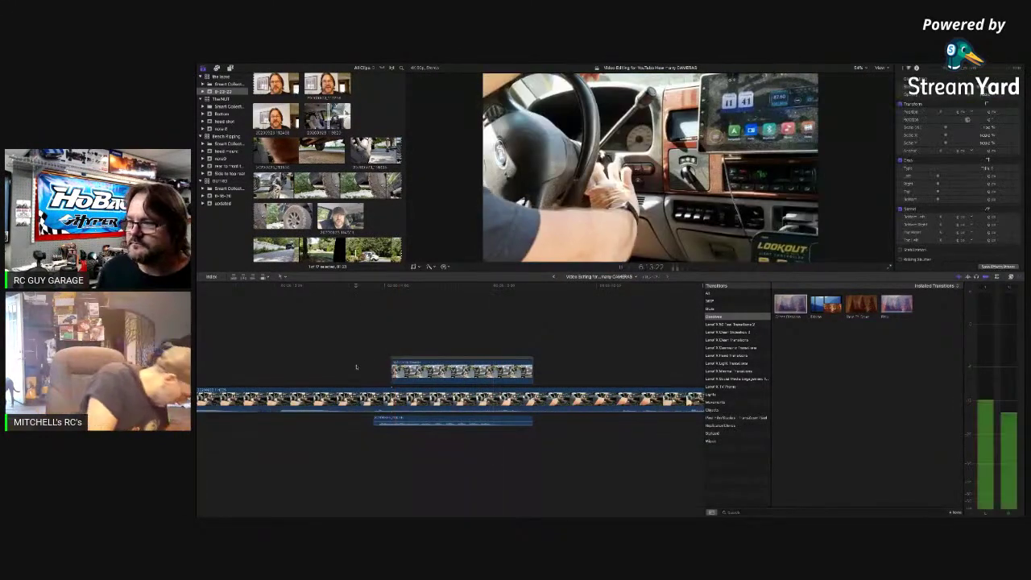
Play the straight cut from the ignition close-up to the front of the truck with its leading engine audio
{"action": "key", "text": "space"}
{"action": "key", "text": "space"}
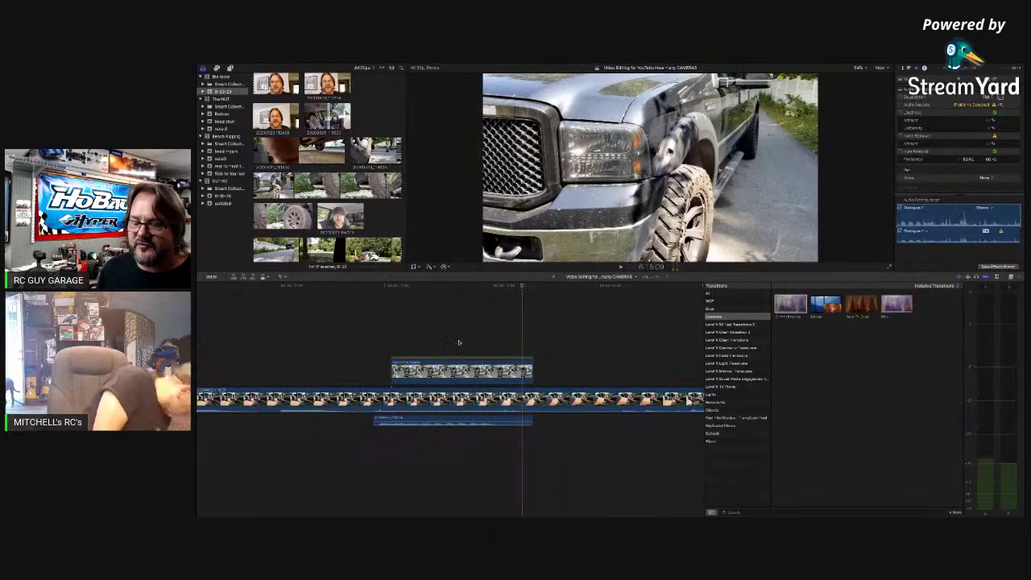
{"action": "left_click", "coordinate": [365, 352]}
{"action": "key", "text": "space"}
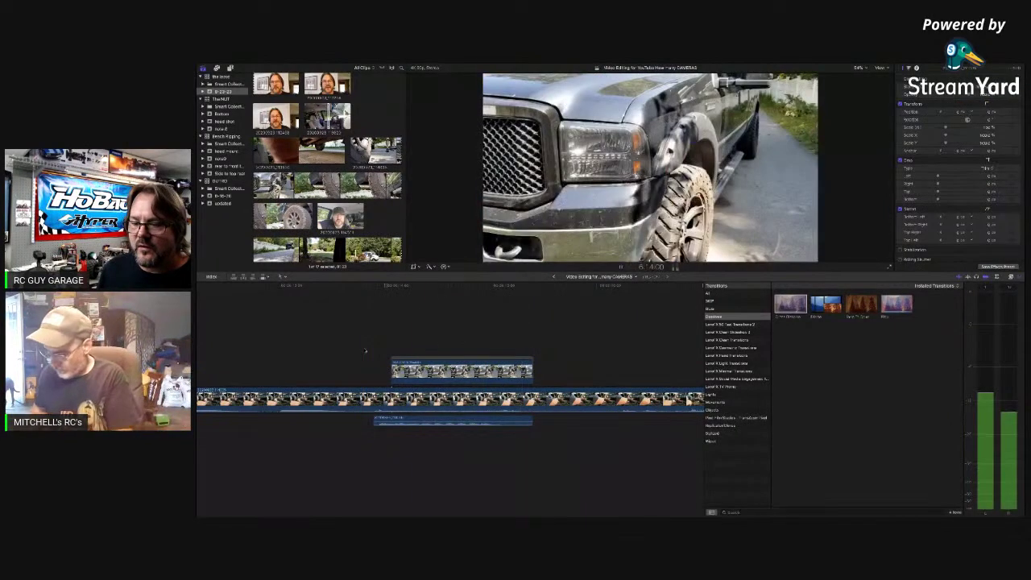
{"action": "key", "text": "space"}
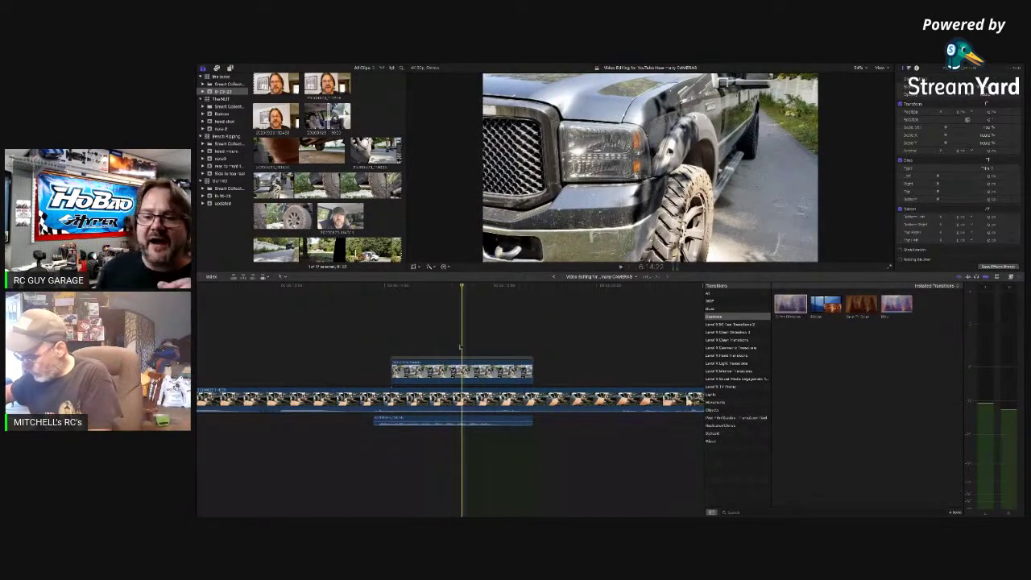
Examine the rest of the steering-wheel and front exterior footage and the rear tire and exhaust clip for its engine start
{"action": "scroll", "coordinate": [564, 372], "scroll_direction": "right", "scroll_amount": 2}
{"action": "scroll", "coordinate": [571, 373], "scroll_direction": "right", "scroll_amount": 3}
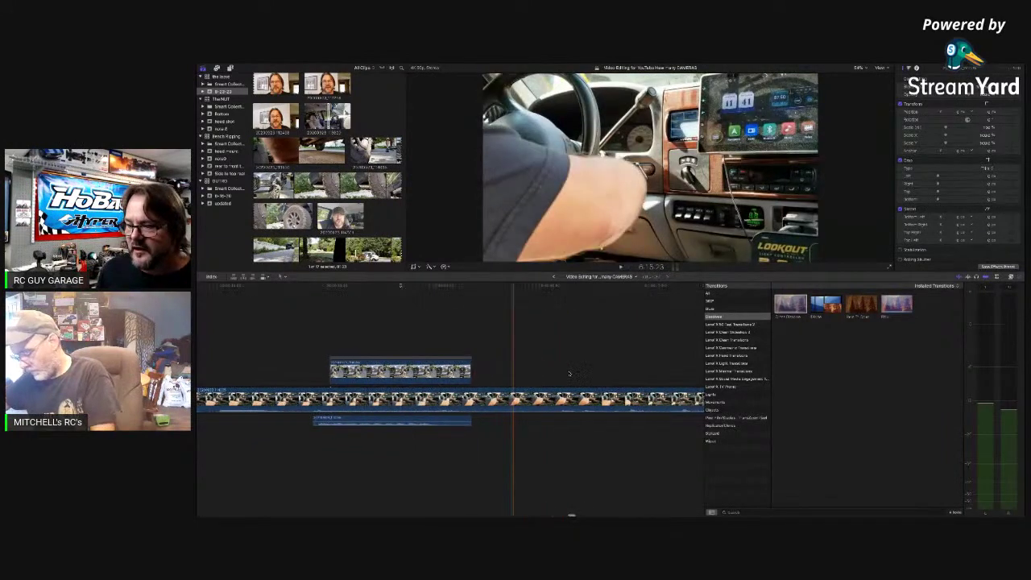
{"action": "scroll", "coordinate": [570, 373], "scroll_direction": "down", "scroll_amount": 3}
{"action": "scroll", "coordinate": [552, 387], "scroll_direction": "right", "scroll_amount": 2}
{"action": "key", "text": "super+minus"}
{"action": "scroll", "coordinate": [552, 387], "scroll_direction": "right", "scroll_amount": 4}
{"action": "scroll", "coordinate": [522, 390], "scroll_direction": "up", "scroll_amount": 3}
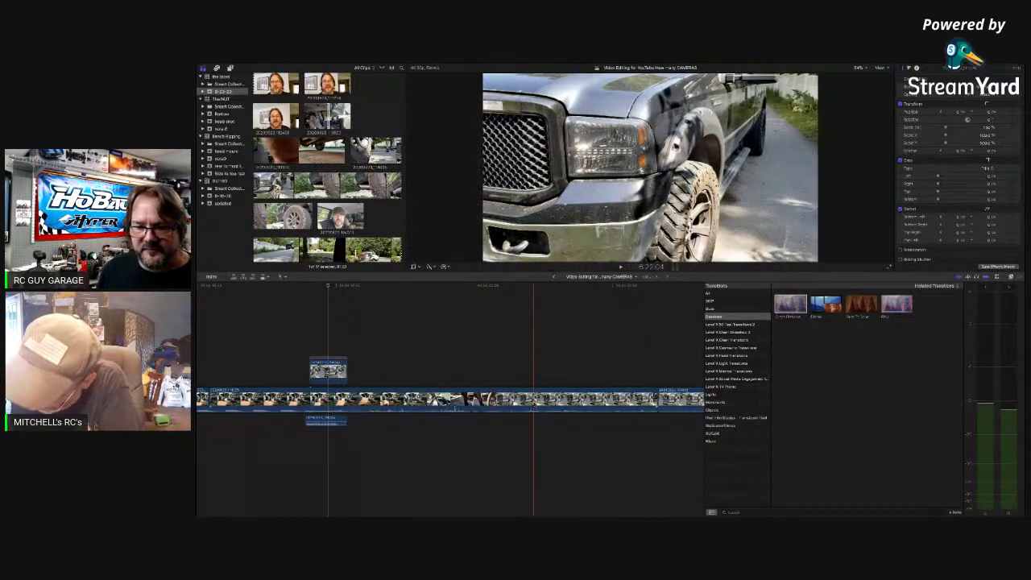
{"action": "scroll", "coordinate": [442, 383], "scroll_direction": "right", "scroll_amount": 2}
{"action": "scroll", "coordinate": [443, 383], "scroll_direction": "right", "scroll_amount": 5}
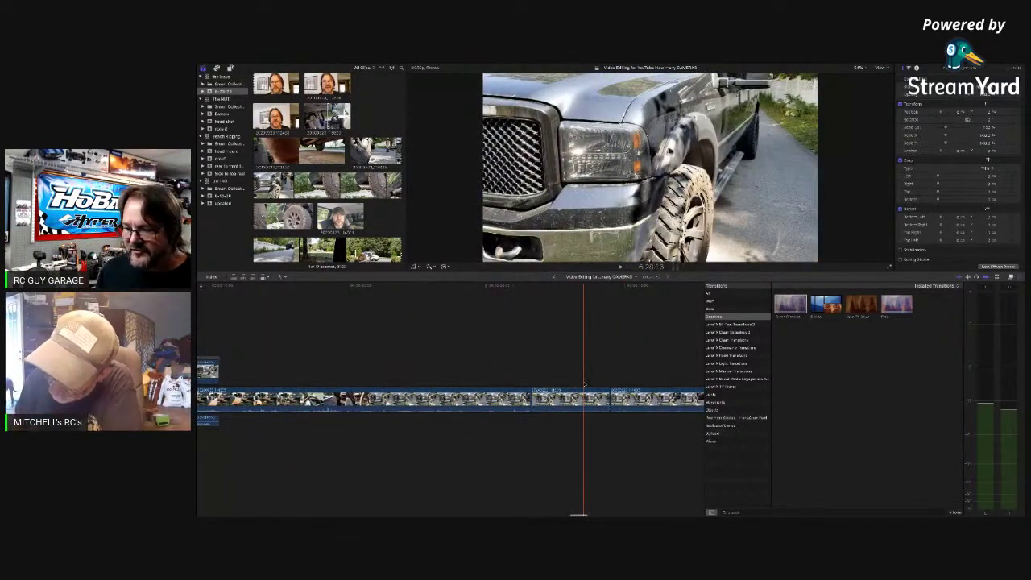
{"action": "scroll", "coordinate": [575, 389], "scroll_direction": "right", "scroll_amount": 5}
{"action": "scroll", "coordinate": [514, 394], "scroll_direction": "left", "scroll_amount": 8}
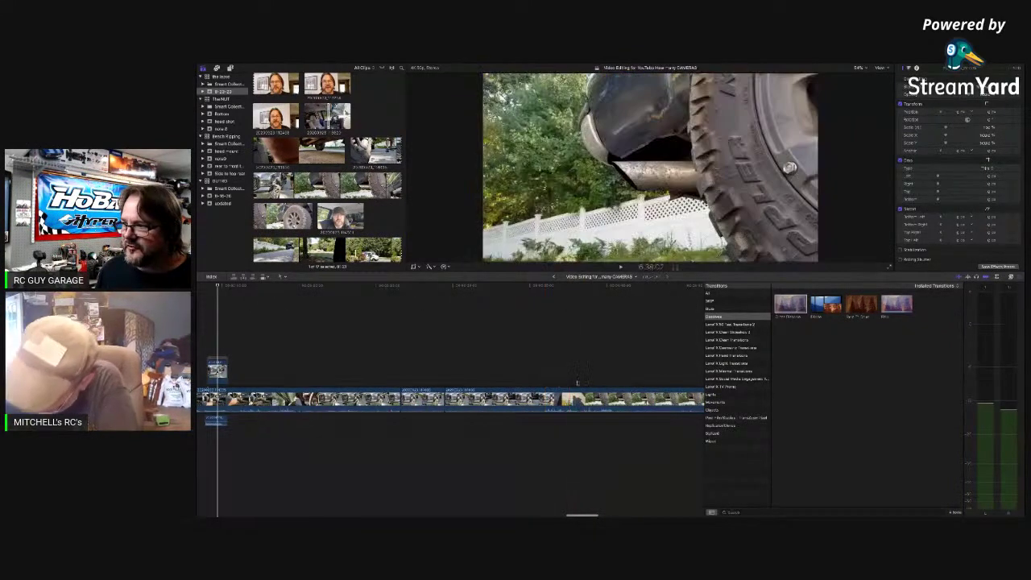
{"action": "scroll", "coordinate": [580, 388], "scroll_direction": "right", "scroll_amount": 2}
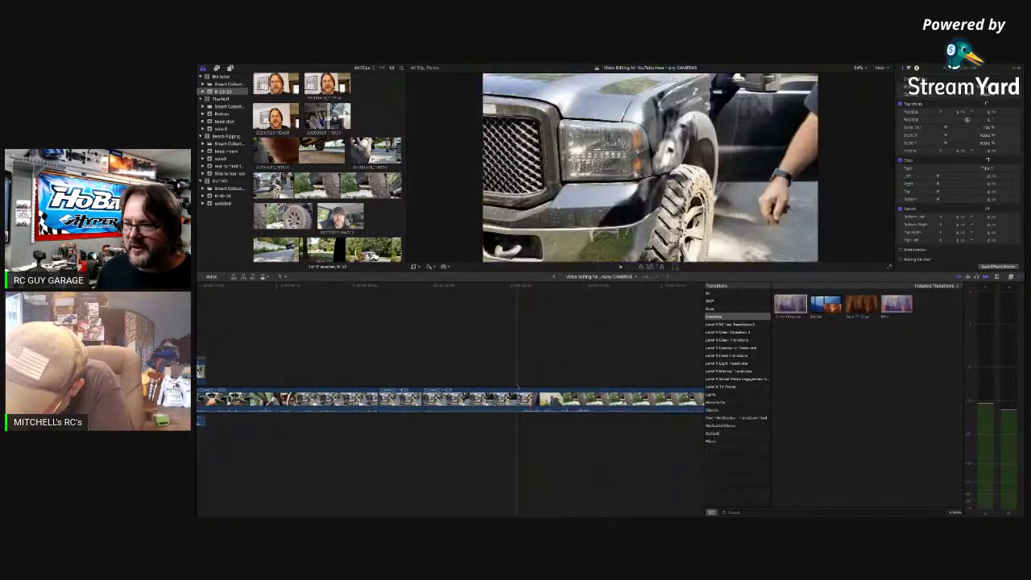
{"action": "scroll", "coordinate": [607, 385], "scroll_direction": "right", "scroll_amount": 2}
{"action": "scroll", "coordinate": [603, 388], "scroll_direction": "right", "scroll_amount": 6}
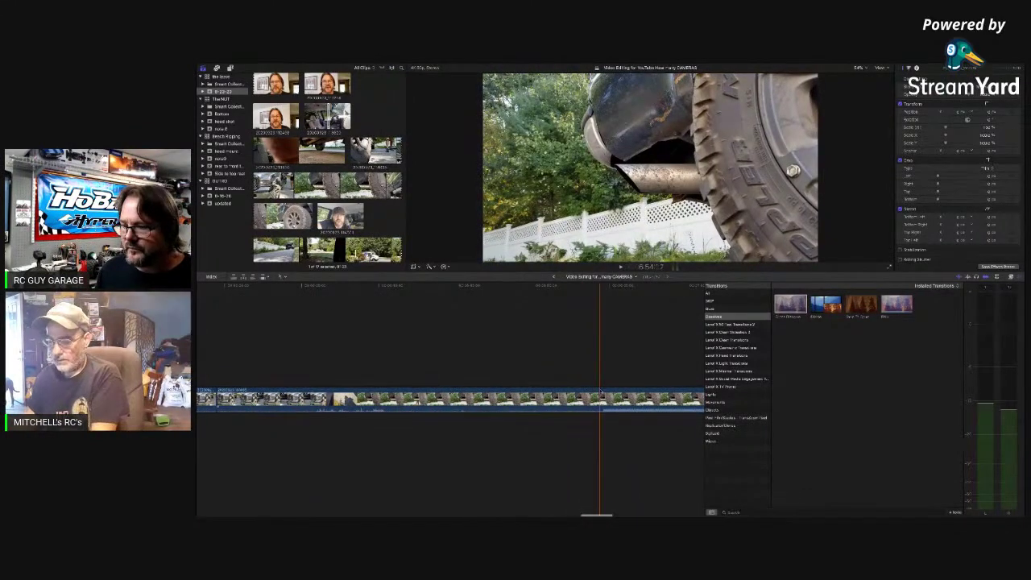
{"action": "key", "text": "space"}
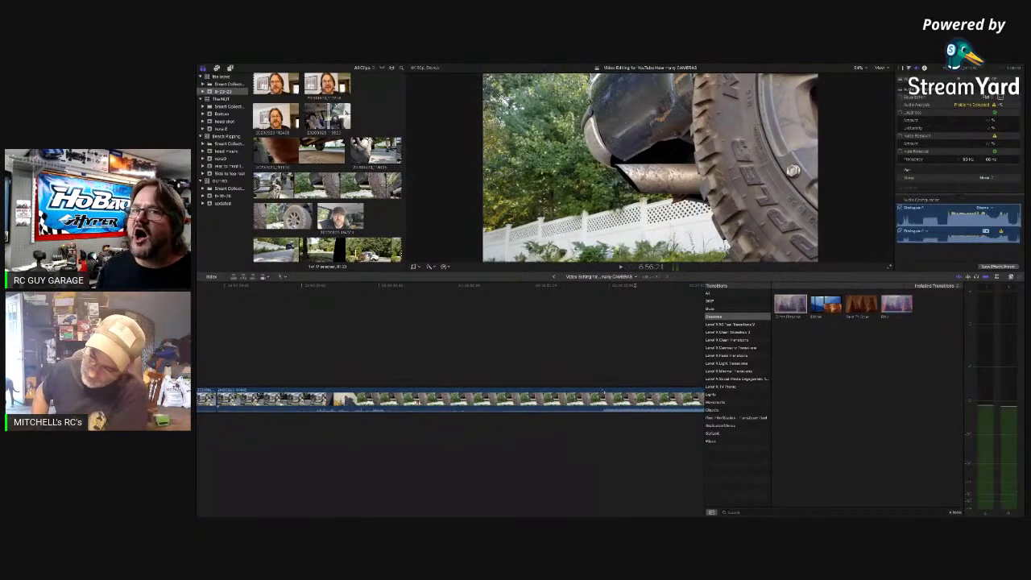
{"action": "scroll", "coordinate": [603, 392], "scroll_direction": "right", "scroll_amount": 4}
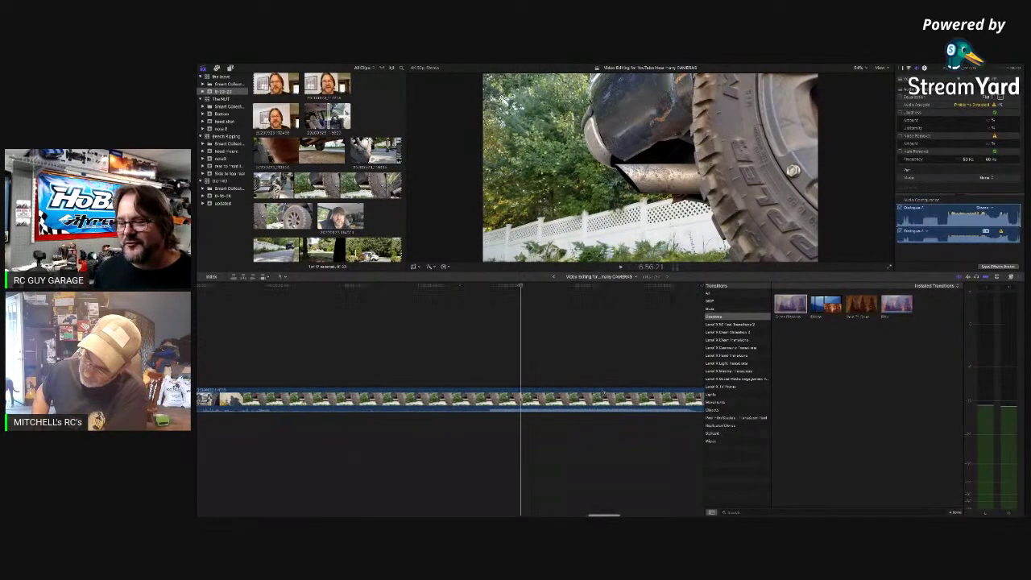
Split the rear tire and exhaust clip just ahead of the engine start and remove its unused lead-in
{"action": "key", "text": "super+minus"}
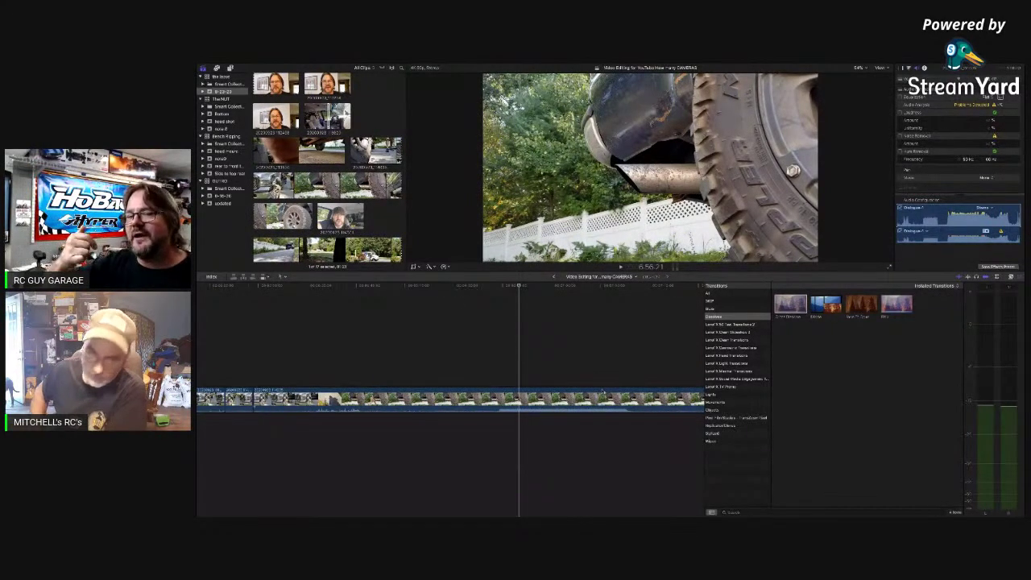
{"action": "scroll", "coordinate": [602, 392], "scroll_direction": "right", "scroll_amount": 5}
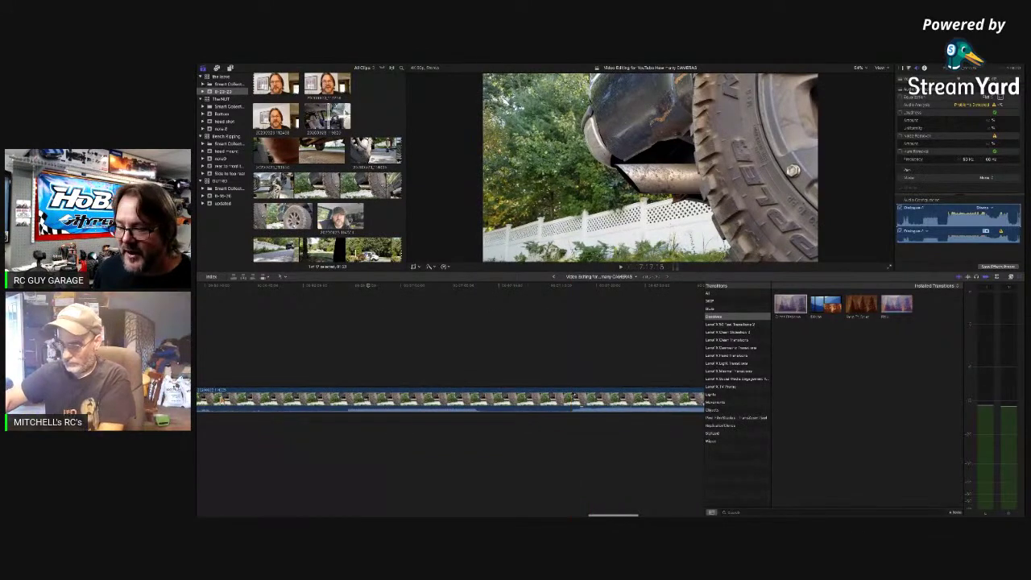
{"action": "key", "text": "super+b"}
{"action": "left_click", "coordinate": [539, 401]}
{"action": "key", "text": "BackSpace"}
{"action": "key", "text": "super+z"}
{"action": "scroll", "coordinate": [541, 401], "scroll_direction": "left", "scroll_amount": 3}
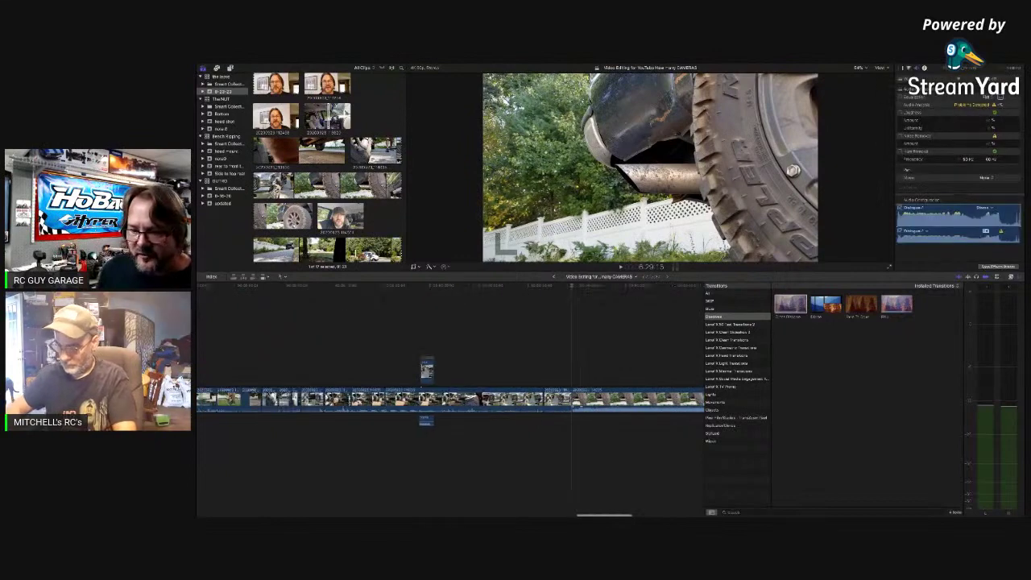
Connect the trimmed rear tire clip above the front exterior overlay in the ignition scene and play the cut
{"action": "left_click_drag", "start_coordinate": [597, 399], "coordinate": [436, 341]}
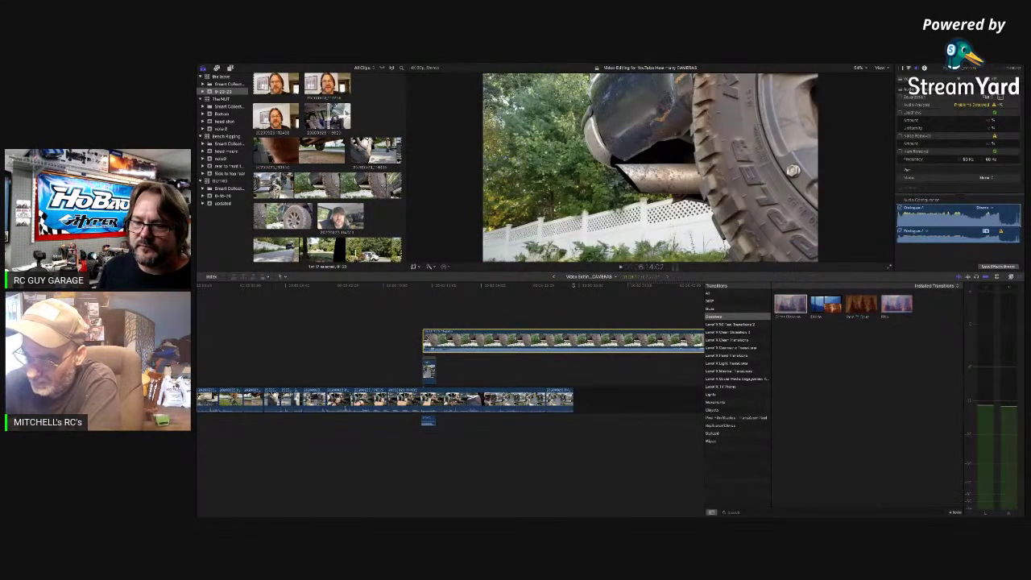
{"action": "key", "text": "space"}
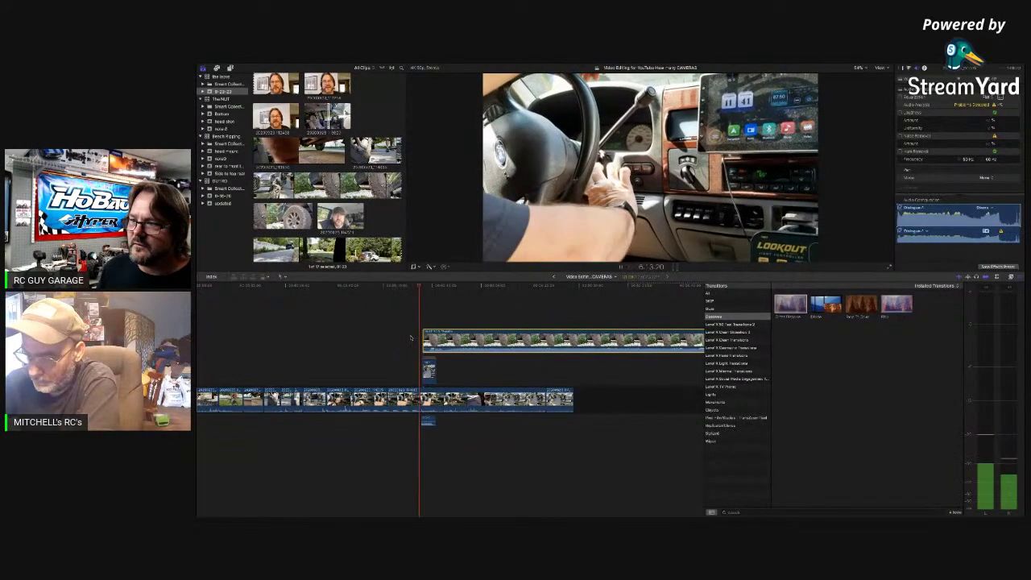
{"action": "key", "text": "space"}
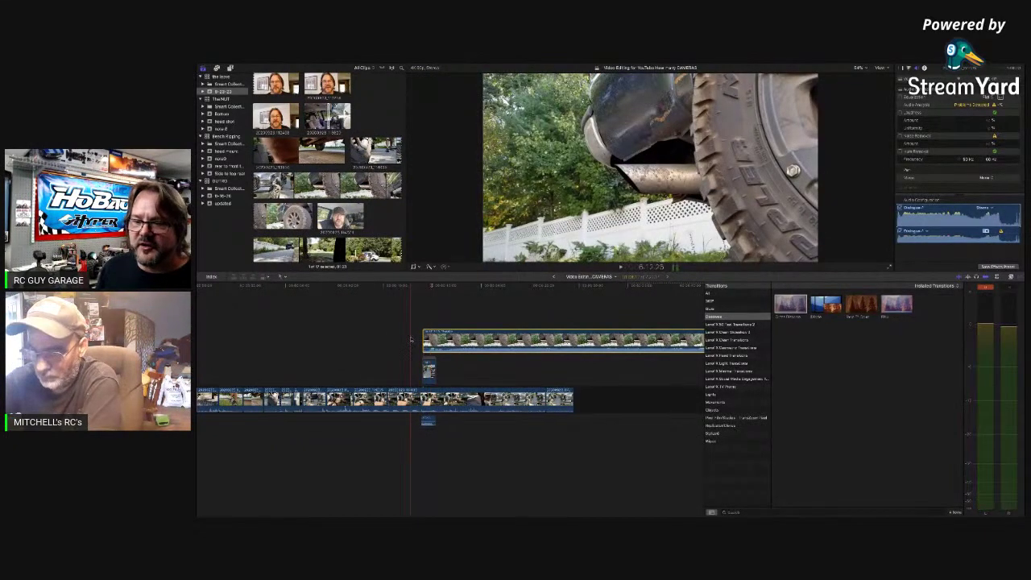
{"action": "key", "text": "super+equal"}
{"action": "key", "text": "super+equal"}
{"action": "key", "text": "super+equal"}
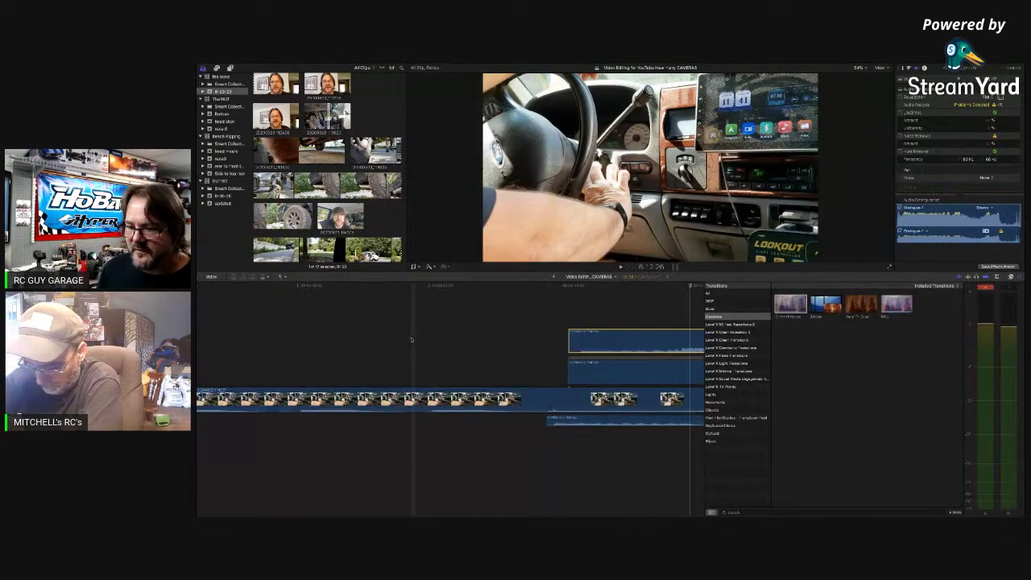
{"action": "scroll", "coordinate": [411, 340], "scroll_direction": "right", "scroll_amount": 3}
{"action": "key", "text": "space"}
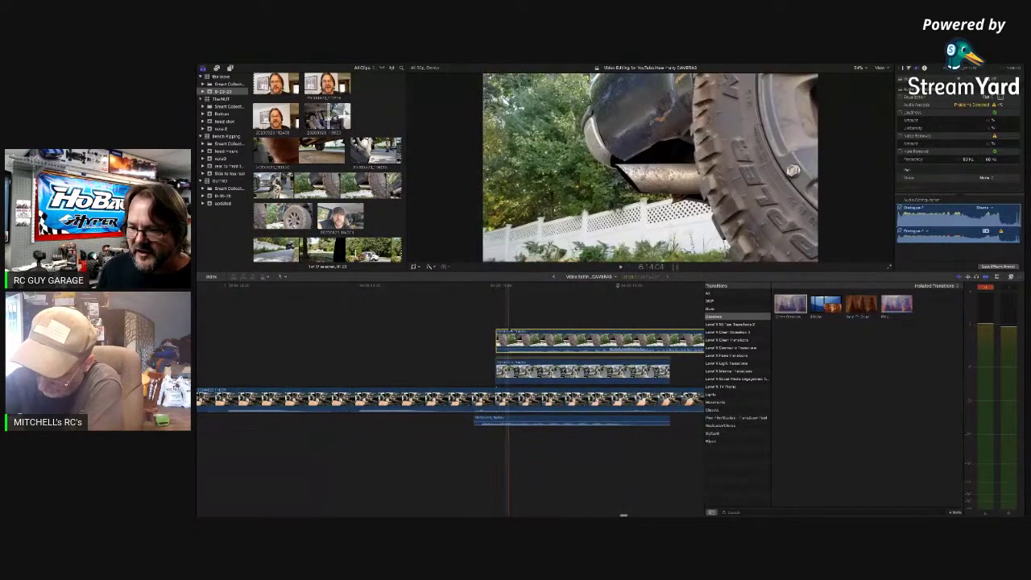
Shift the rear tire overlay earlier, trim its start to about midway through the front exterior piece, and play the sequence
{"action": "mouse_move", "coordinate": [507, 331]}
{"action": "left_mouse_down"}
{"action": "mouse_move", "coordinate": [482, 336]}
{"action": "mouse_move", "coordinate": [493, 340]}
{"action": "left_mouse_up"}
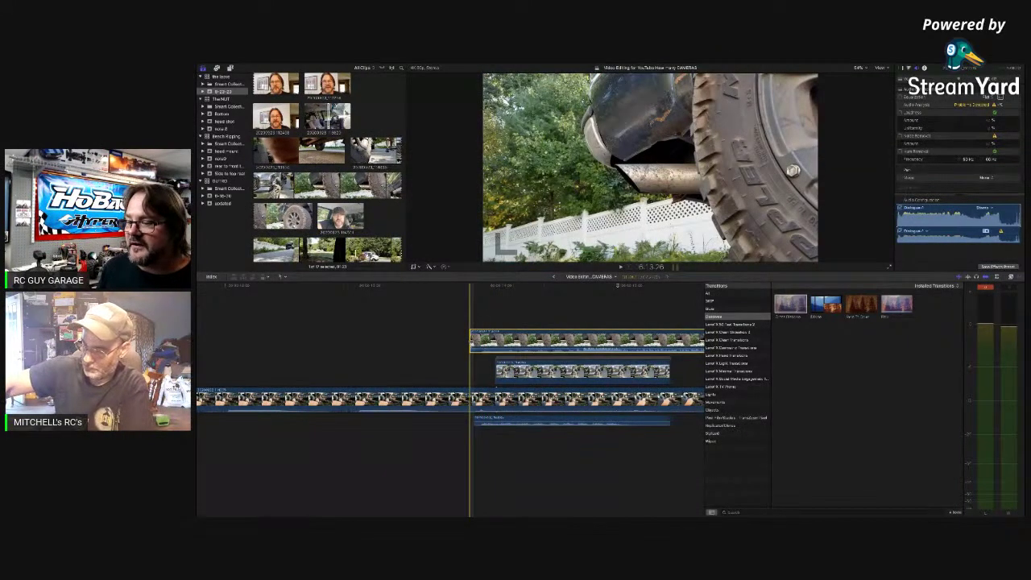
{"action": "left_click_drag", "start_coordinate": [471, 340], "coordinate": [583, 340]}
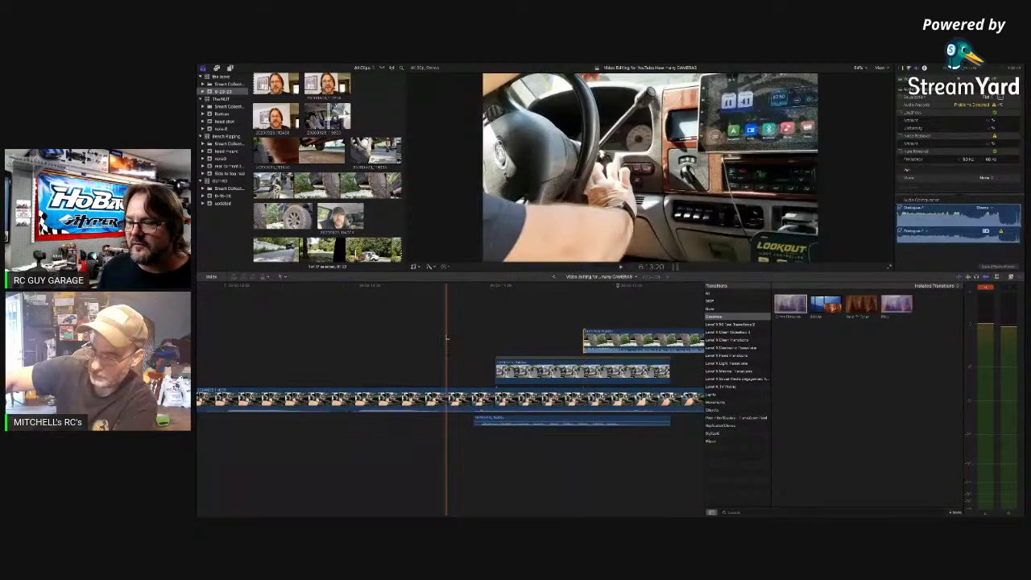
{"action": "key", "text": "space"}
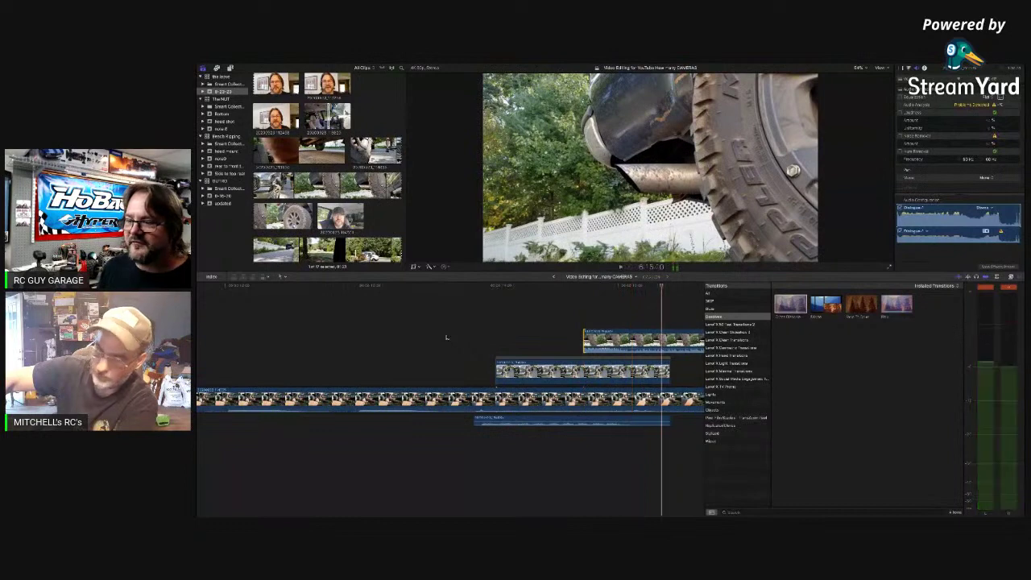
{"action": "scroll", "coordinate": [447, 338], "scroll_direction": "right", "scroll_amount": 5}
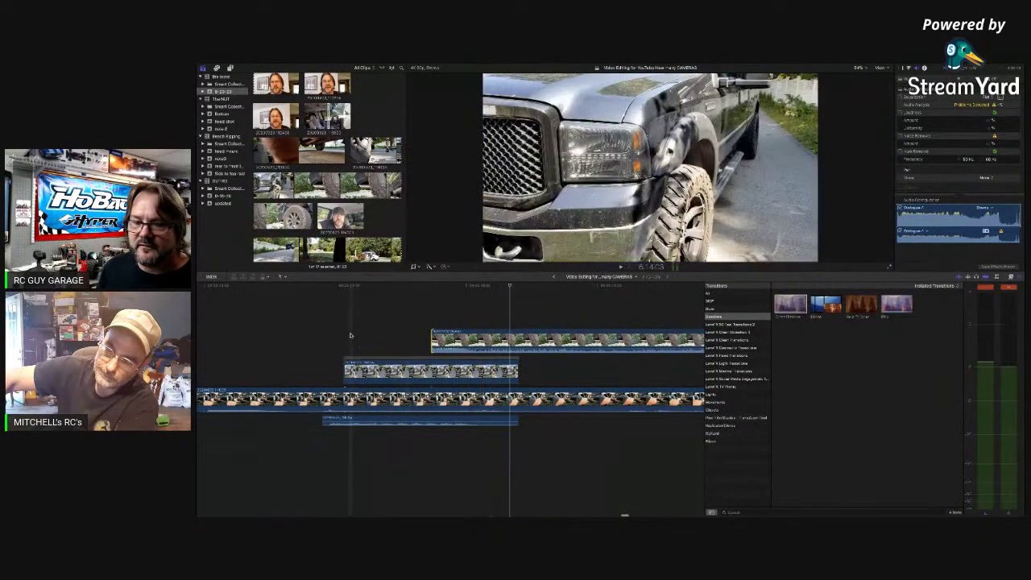
{"action": "key", "text": "space"}
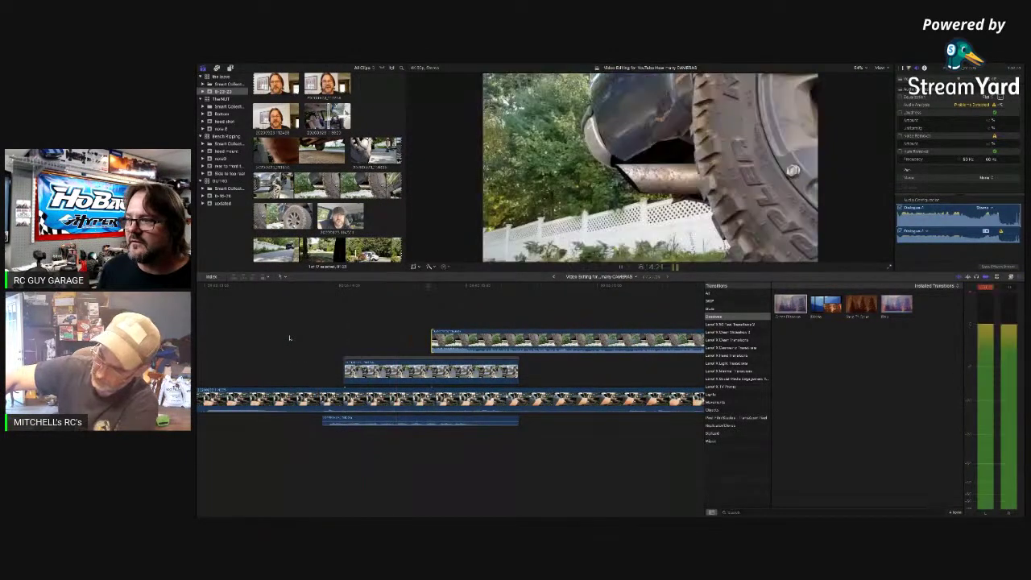
{"action": "key", "text": "space"}
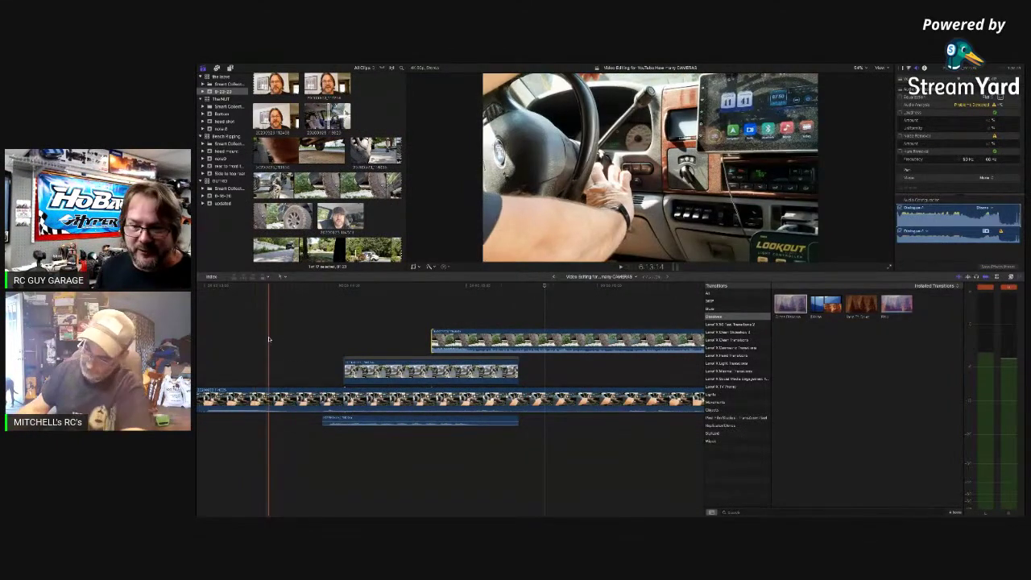
{"action": "key", "text": "space"}
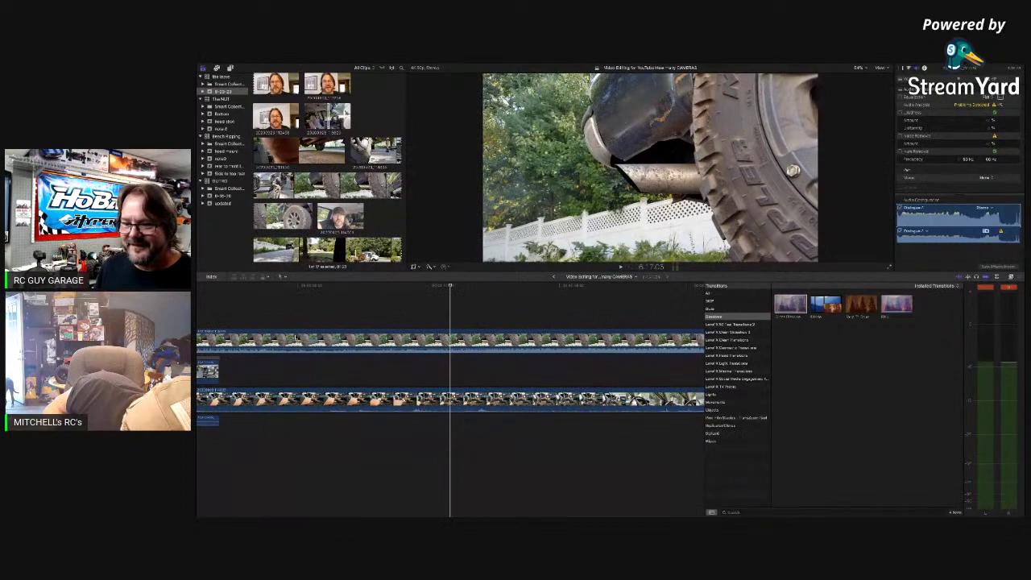
Temporarily disable the rear tire overlay to play the steering-wheel footage beneath it, re-enable it and play the cut
{"action": "scroll", "coordinate": [295, 338], "scroll_direction": "left", "scroll_amount": 2}
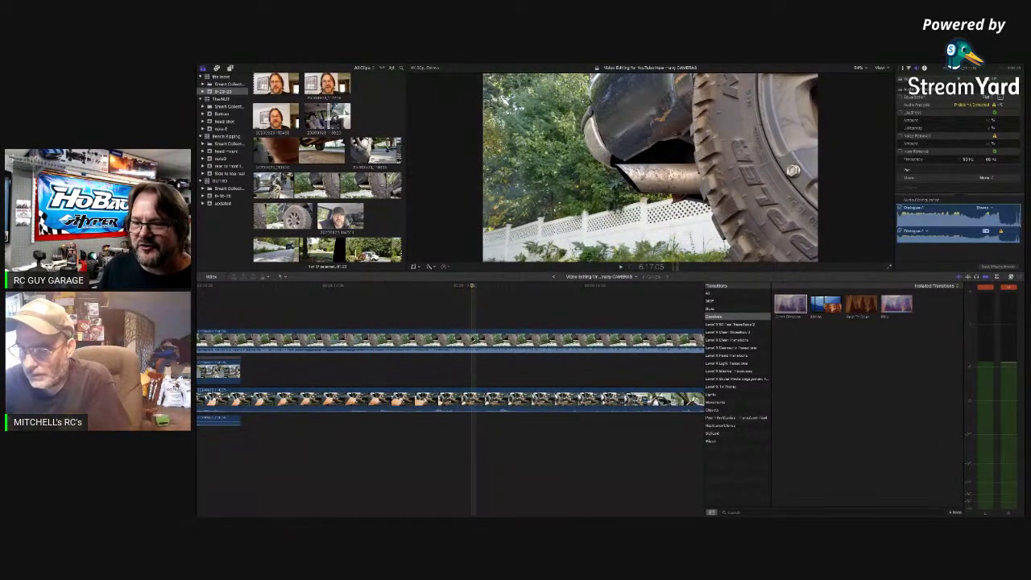
{"action": "left_click", "coordinate": [473, 341]}
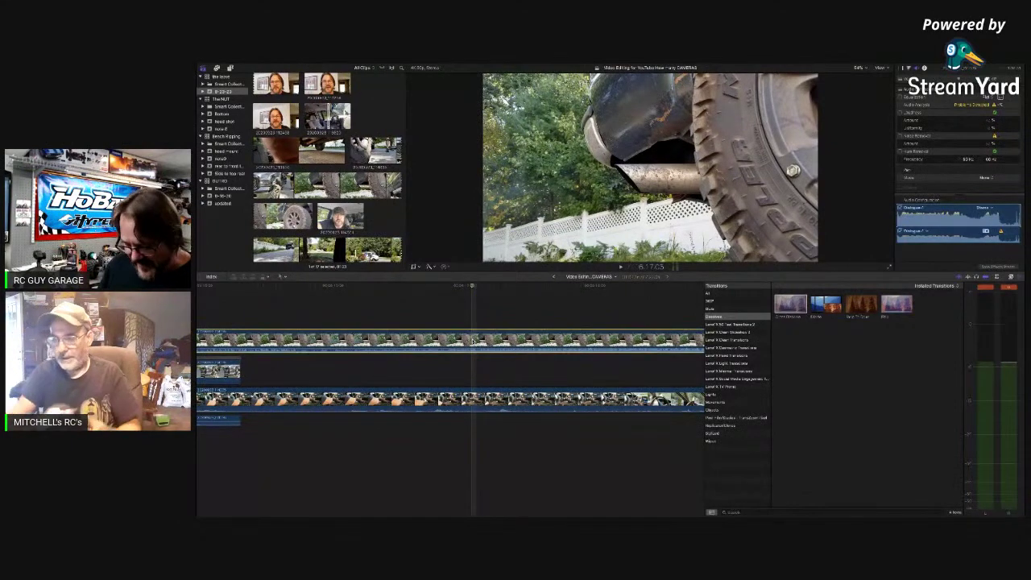
{"action": "left_click", "coordinate": [473, 340]}
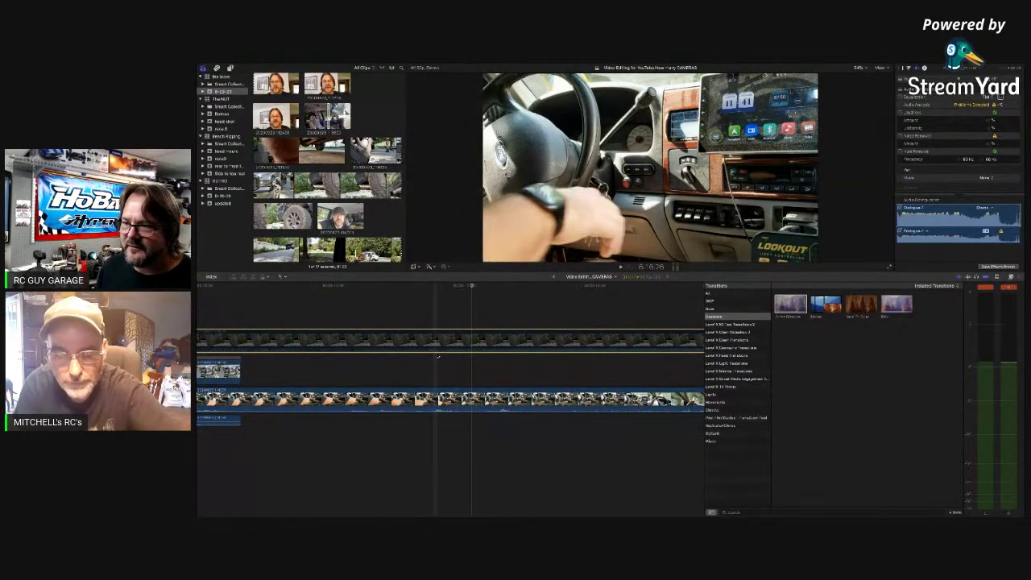
{"action": "key", "text": "space"}
{"action": "key", "text": "space"}
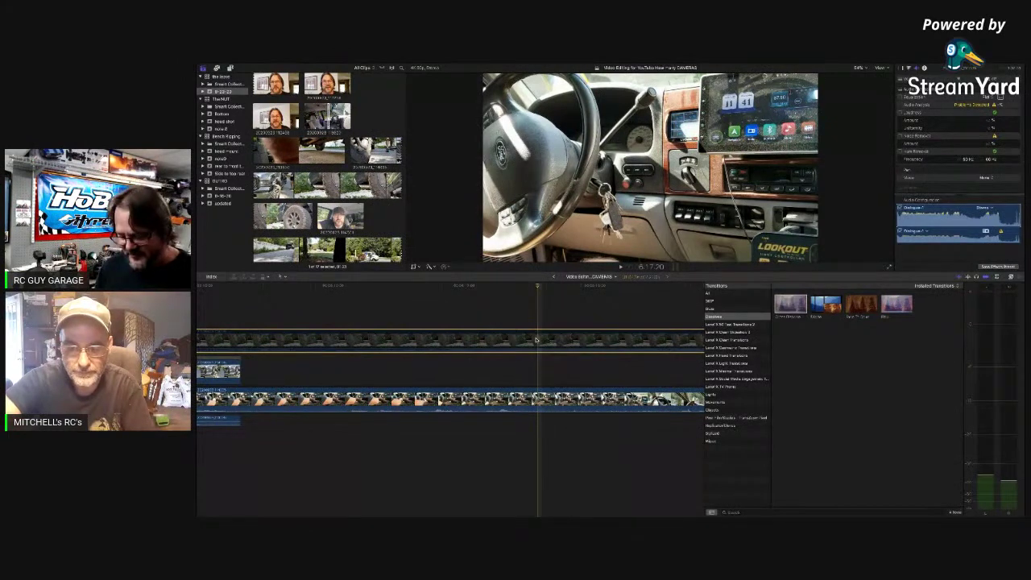
{"action": "key", "text": "v"}
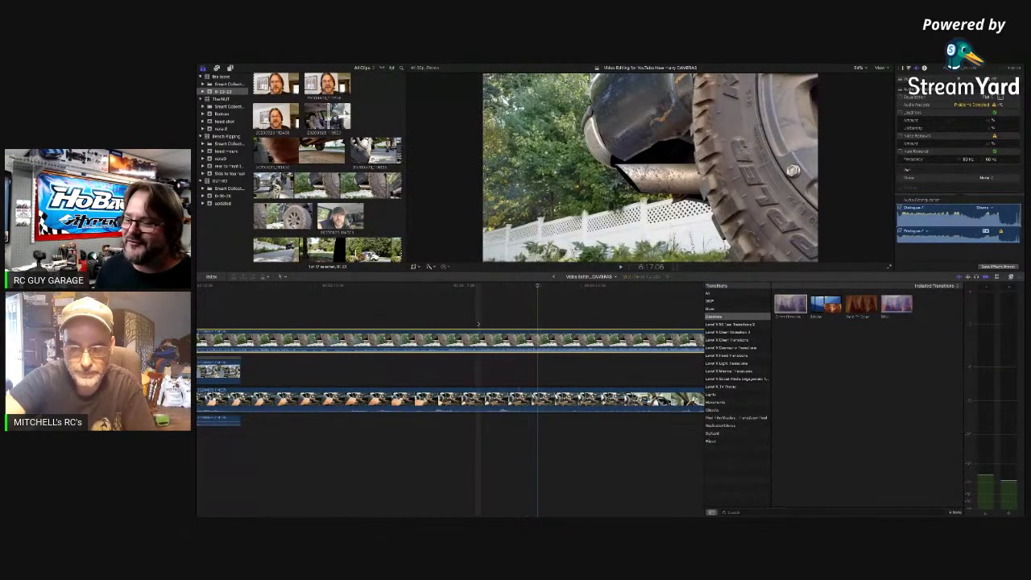
{"action": "key", "text": "space"}
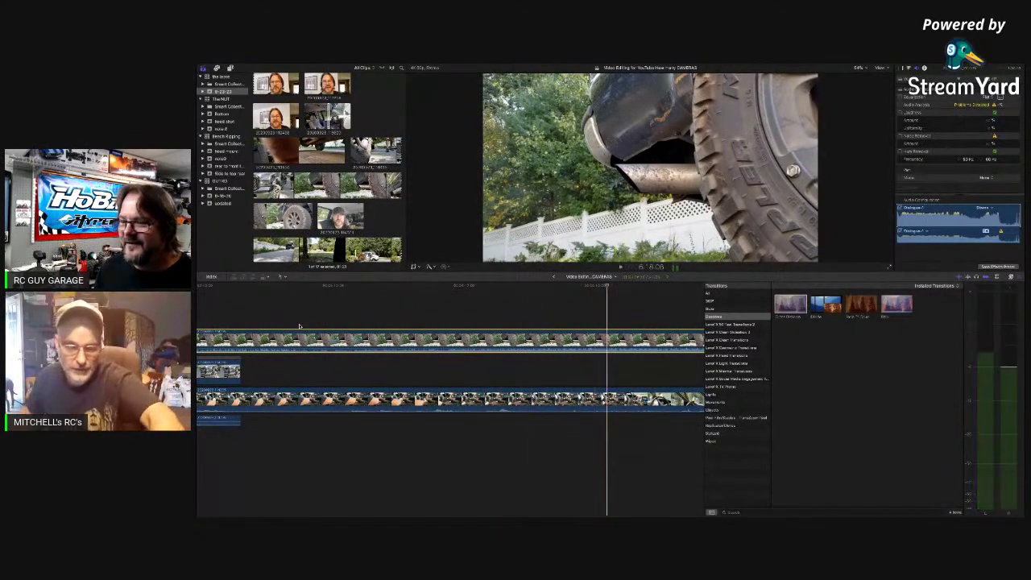
Split the rear tire overlay and the steering-wheel clip together at 6:18:06
{"action": "scroll", "coordinate": [299, 326], "scroll_direction": "right", "scroll_amount": 3}
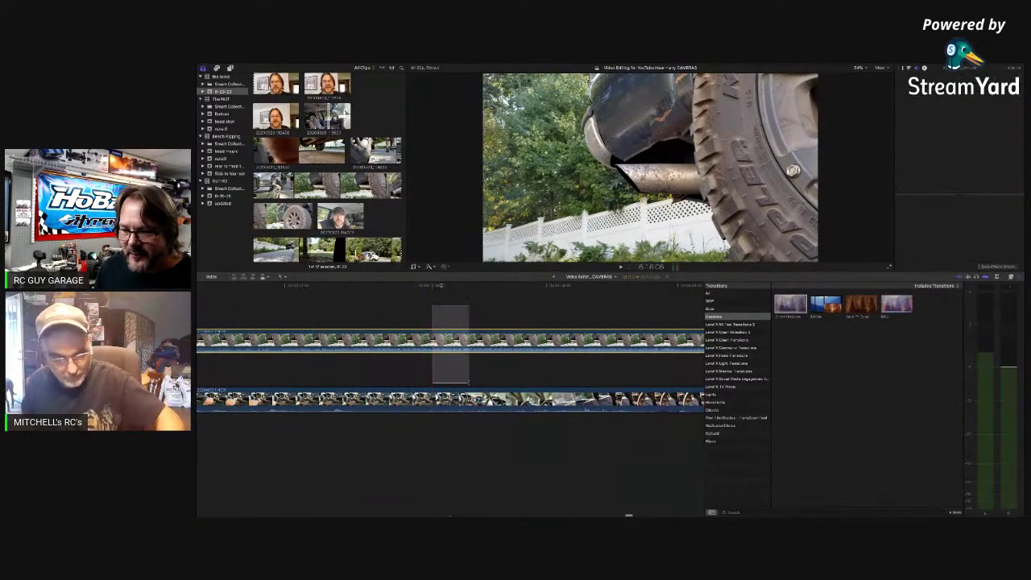
{"action": "left_click_drag", "start_coordinate": [433, 308], "coordinate": [465, 451]}
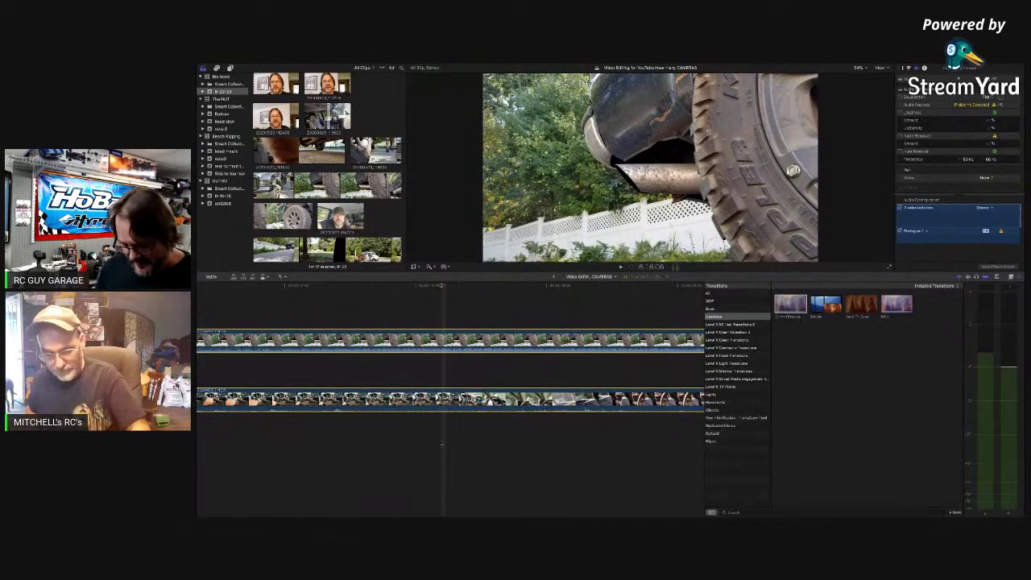
{"action": "key", "text": "super+b"}
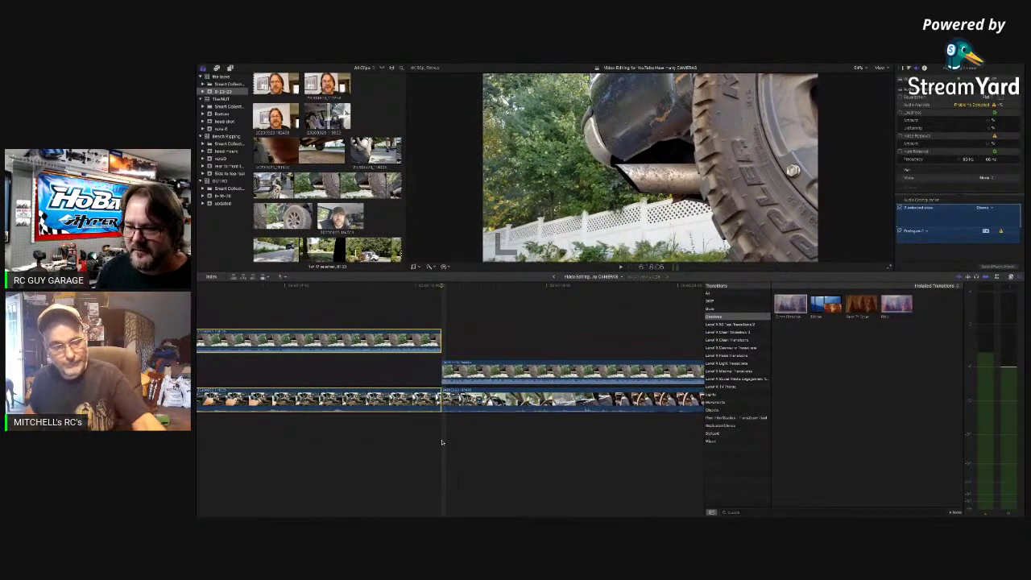
Move the second piece of the rear tire overlay past the end of the front exterior footage in the primary storyline
{"action": "scroll", "coordinate": [442, 443], "scroll_direction": "right", "scroll_amount": 3}
{"action": "key", "text": "super+minus"}
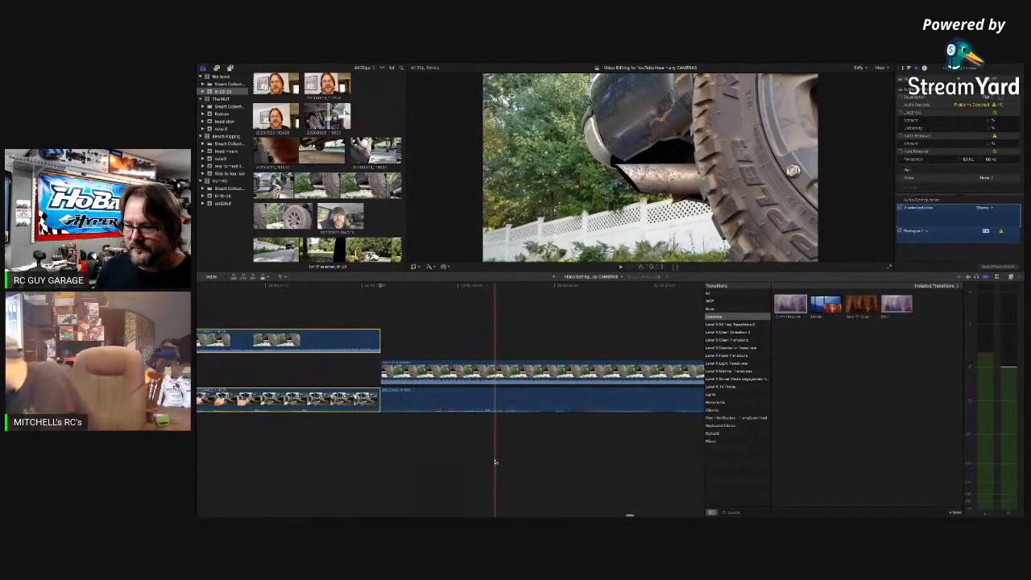
{"action": "scroll", "coordinate": [495, 461], "scroll_direction": "right", "scroll_amount": 2}
{"action": "key", "text": "super+minus"}
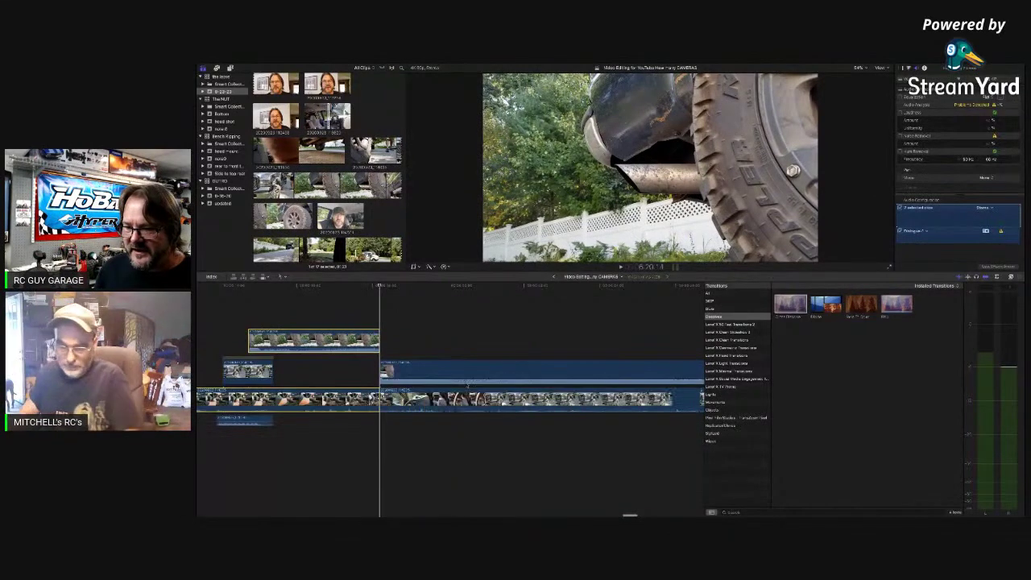
{"action": "key", "text": "super+minus"}
{"action": "scroll", "coordinate": [467, 407], "scroll_direction": "right", "scroll_amount": 2}
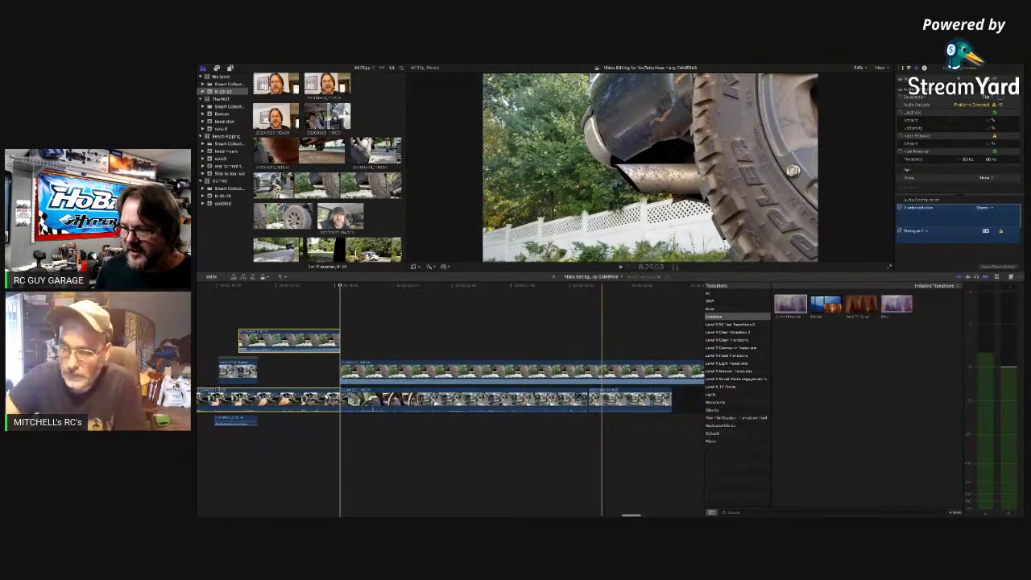
{"action": "scroll", "coordinate": [516, 370], "scroll_direction": "right", "scroll_amount": 3}
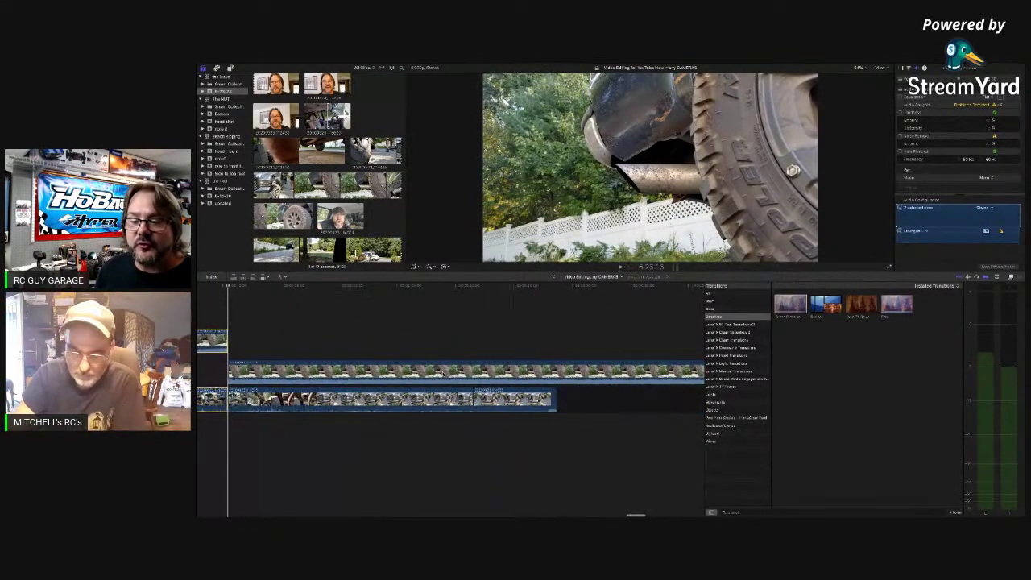
{"action": "key", "text": "super+minus"}
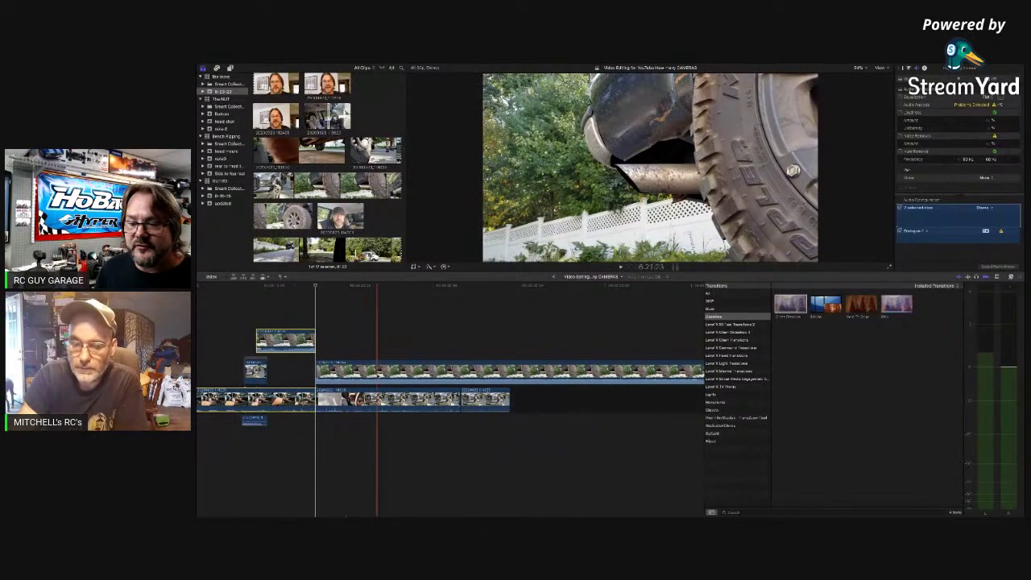
{"action": "left_click_drag", "start_coordinate": [360, 370], "coordinate": [564, 372]}
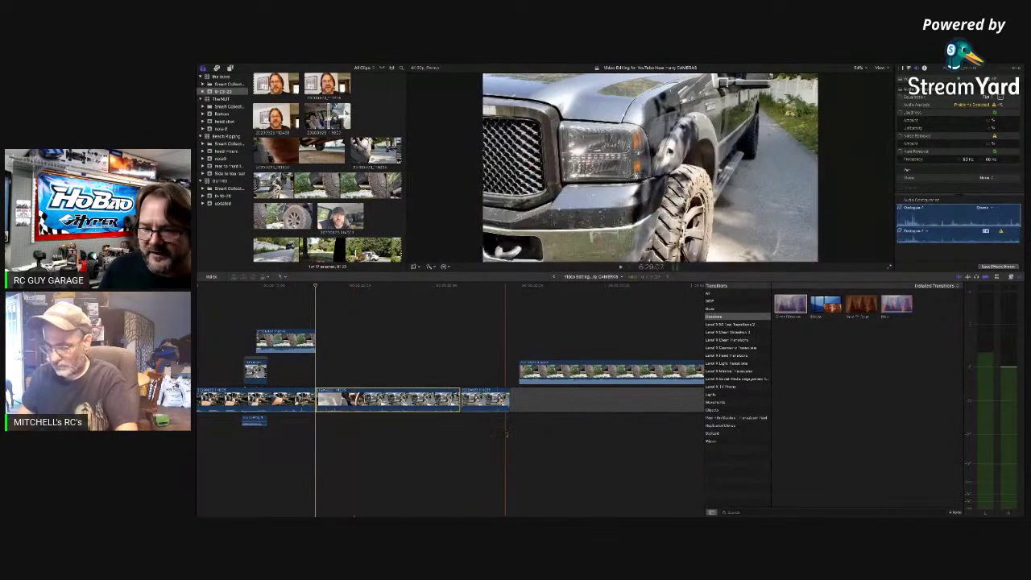
Delete the two leftover primary storyline clips after the split and put the remaining rear tire piece in their place
{"action": "left_click_drag", "start_coordinate": [499, 435], "coordinate": [419, 372]}
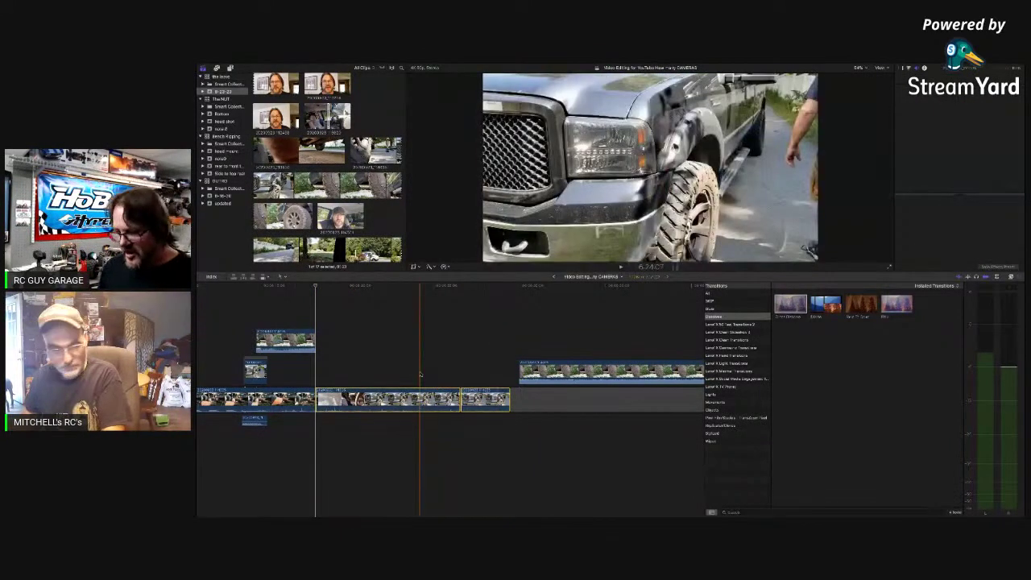
{"action": "key", "text": "BackSpace"}
{"action": "left_click_drag", "start_coordinate": [347, 374], "coordinate": [339, 402]}
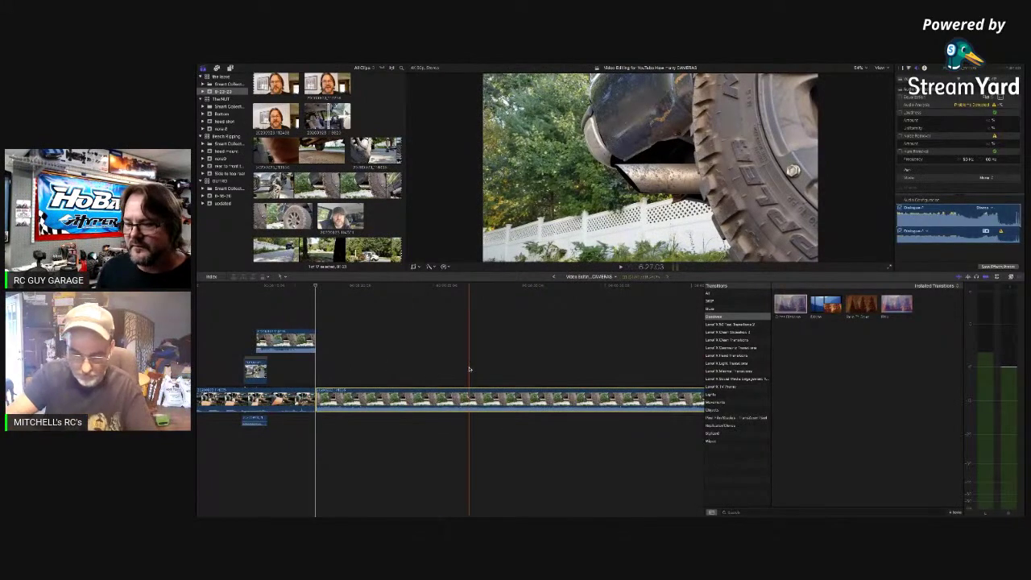
Play the rear tire footage in the primary storyline near its end, split it at 6:39:26 and select the piece before the cut
{"action": "key", "text": "super+minus"}
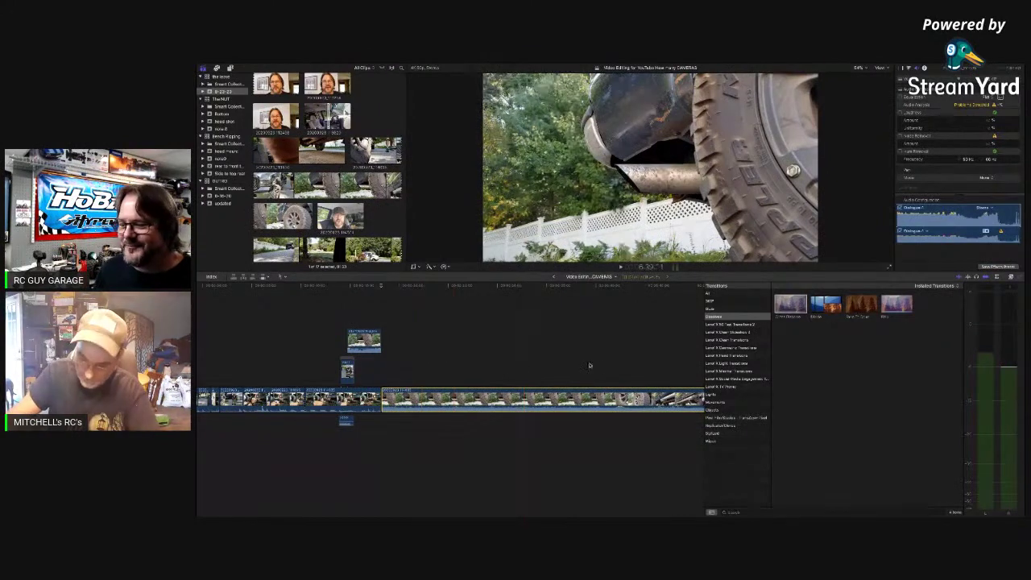
{"action": "scroll", "coordinate": [602, 371], "scroll_direction": "right", "scroll_amount": 3}
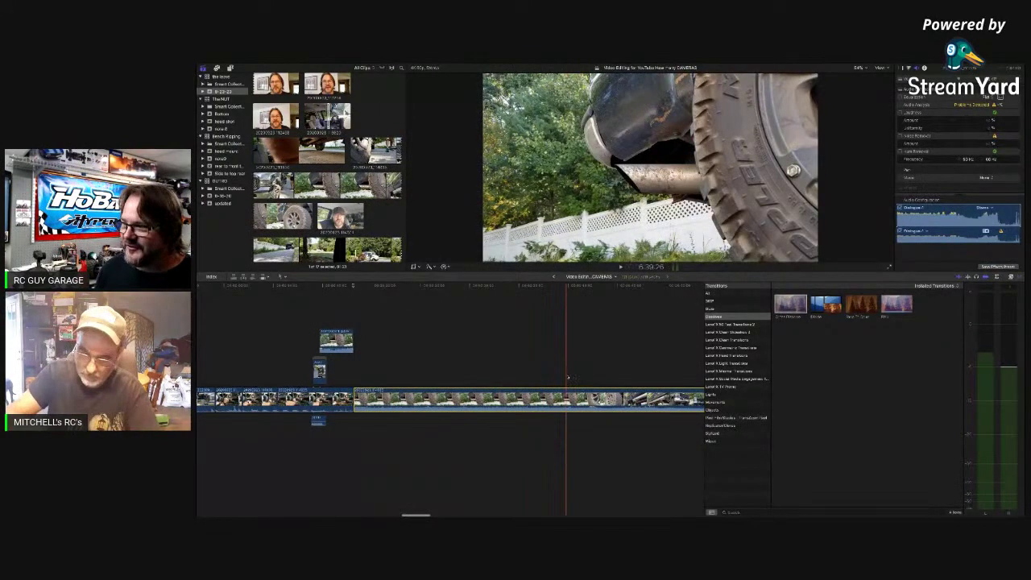
{"action": "key", "text": "space"}
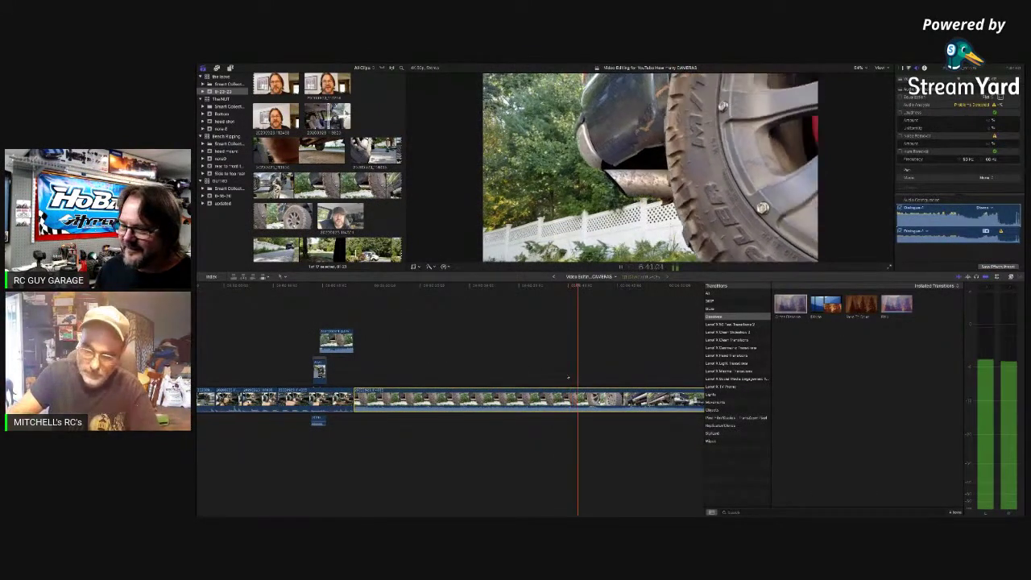
{"action": "key", "text": "space"}
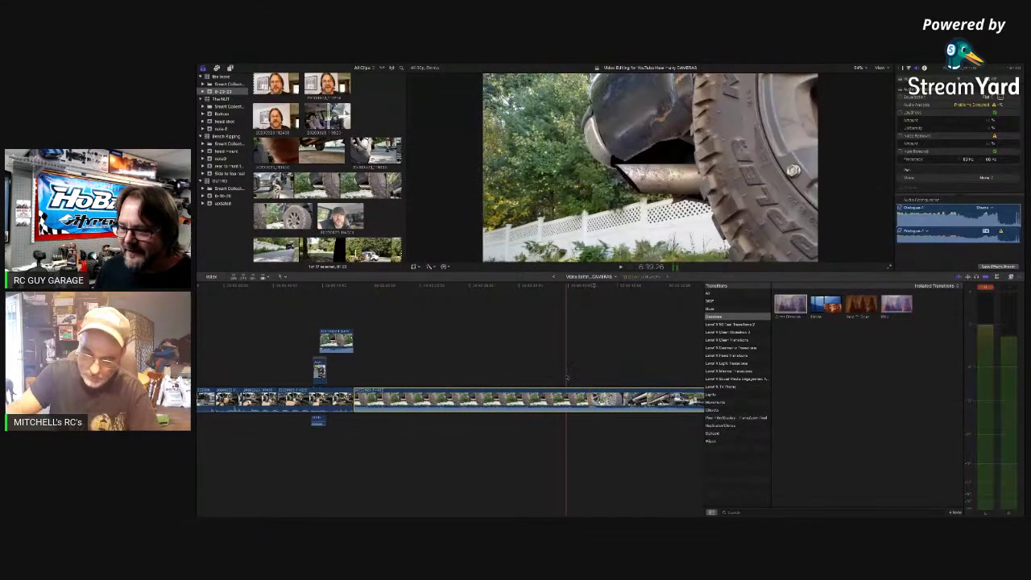
{"action": "left_click", "coordinate": [567, 379]}
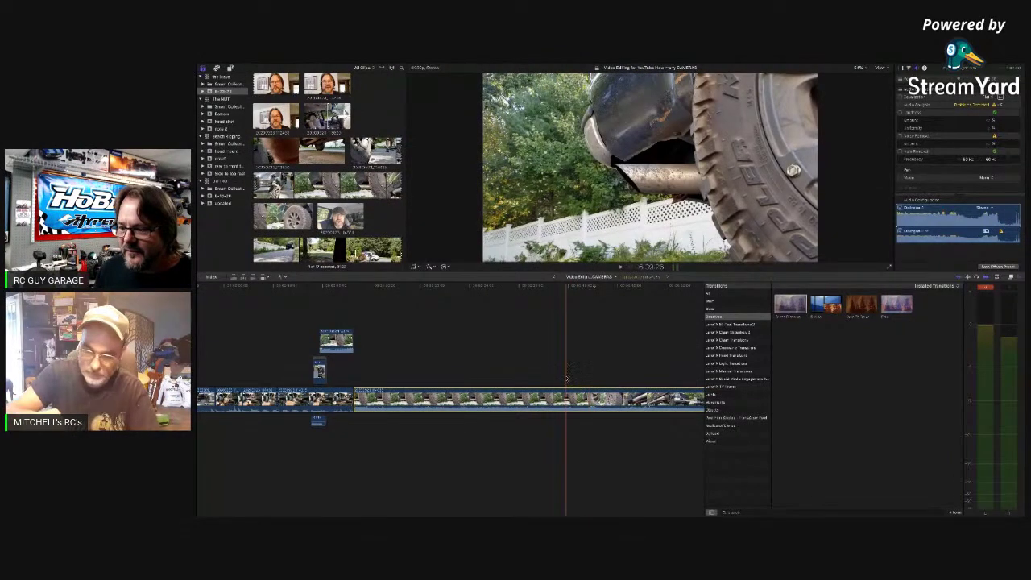
{"action": "key", "text": "super+b"}
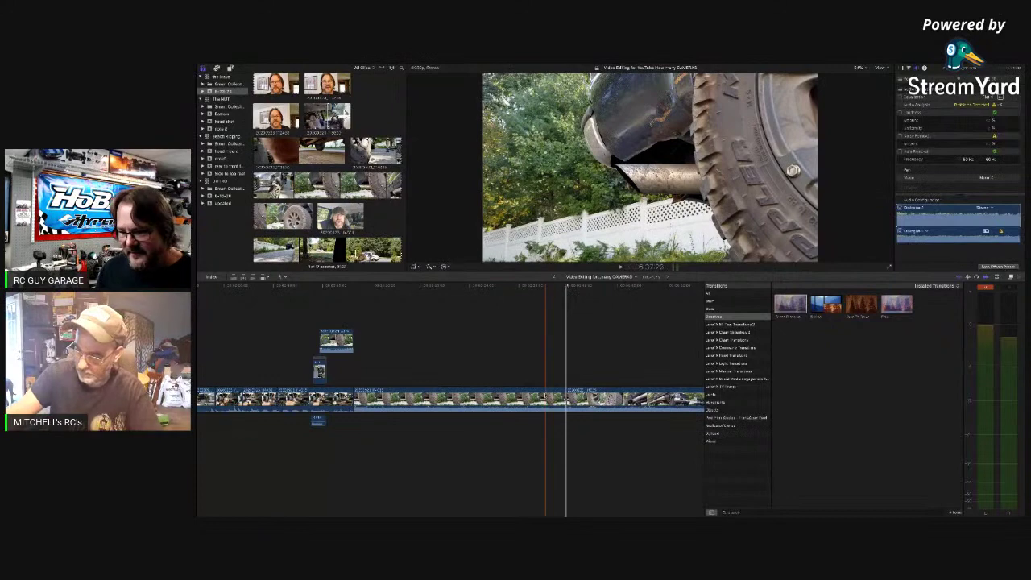
{"action": "left_click", "coordinate": [546, 400]}
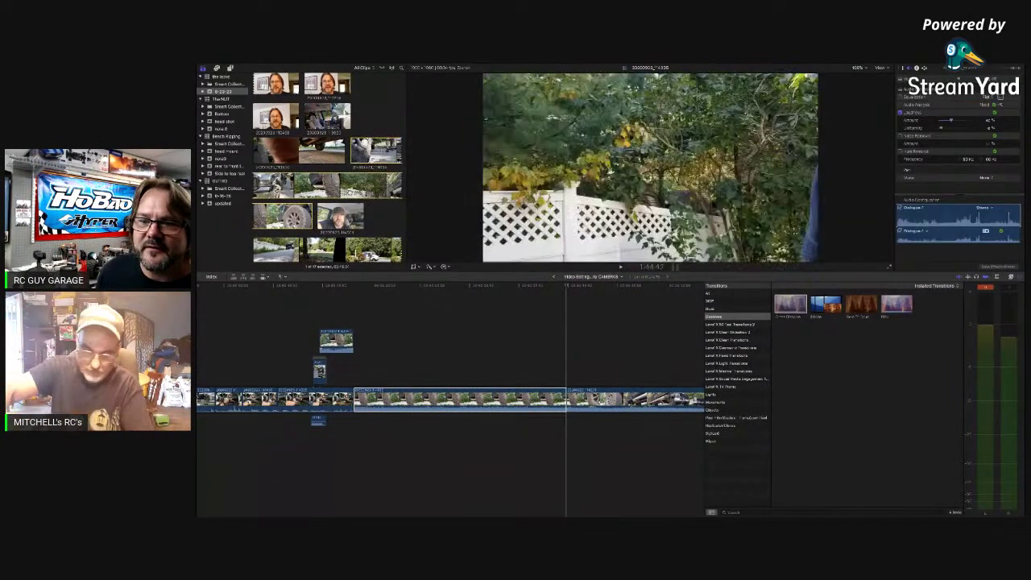
Play the cut from the steering-wheel shot into the rear tire footage, then connect the driver-facing cab clip above the tire footage at about 6:19:29
{"action": "left_click", "coordinate": [362, 188]}
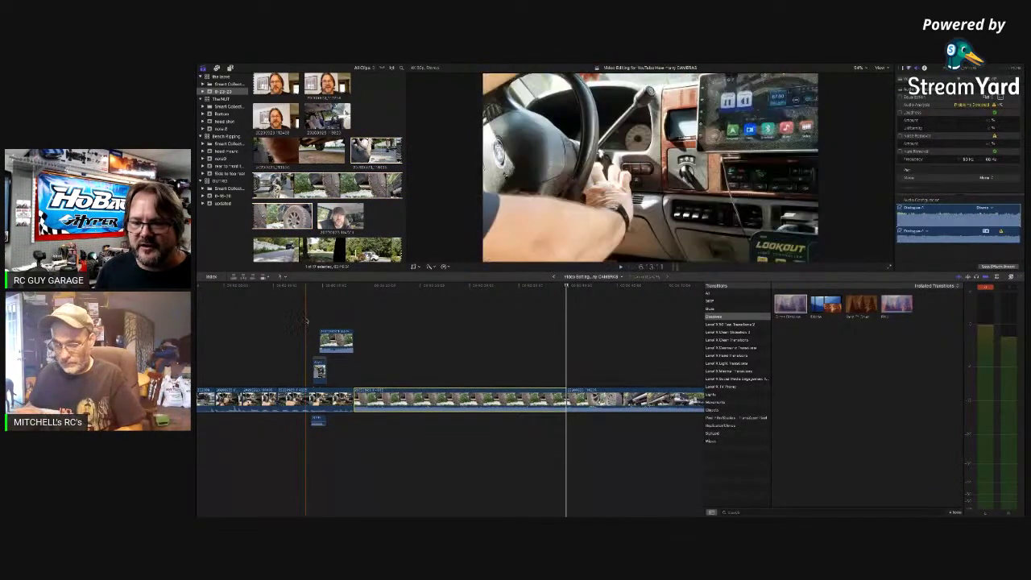
{"action": "key", "text": "space"}
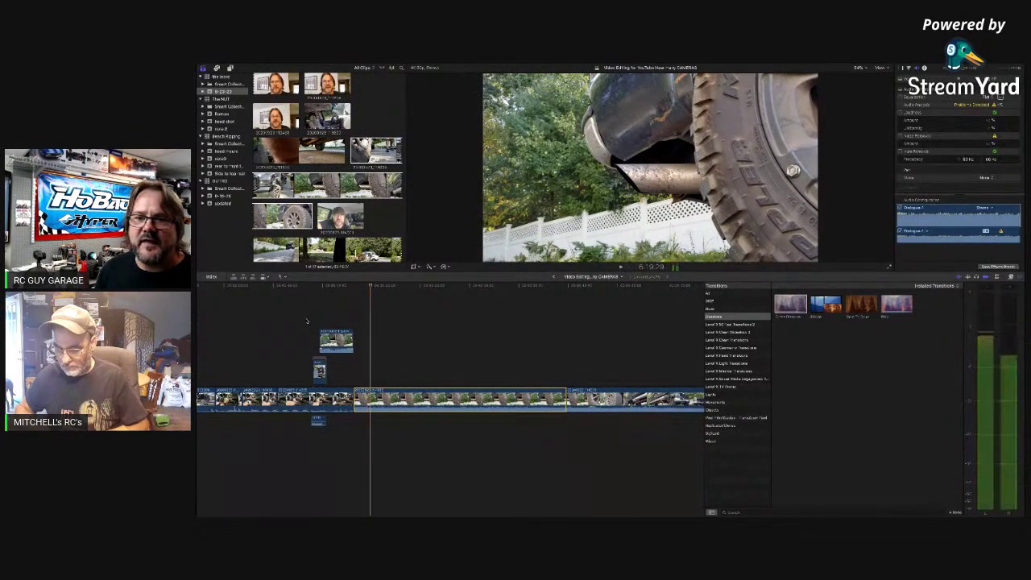
{"action": "left_click", "coordinate": [341, 215]}
{"action": "left_click_drag", "start_coordinate": [341, 215], "coordinate": [392, 369]}
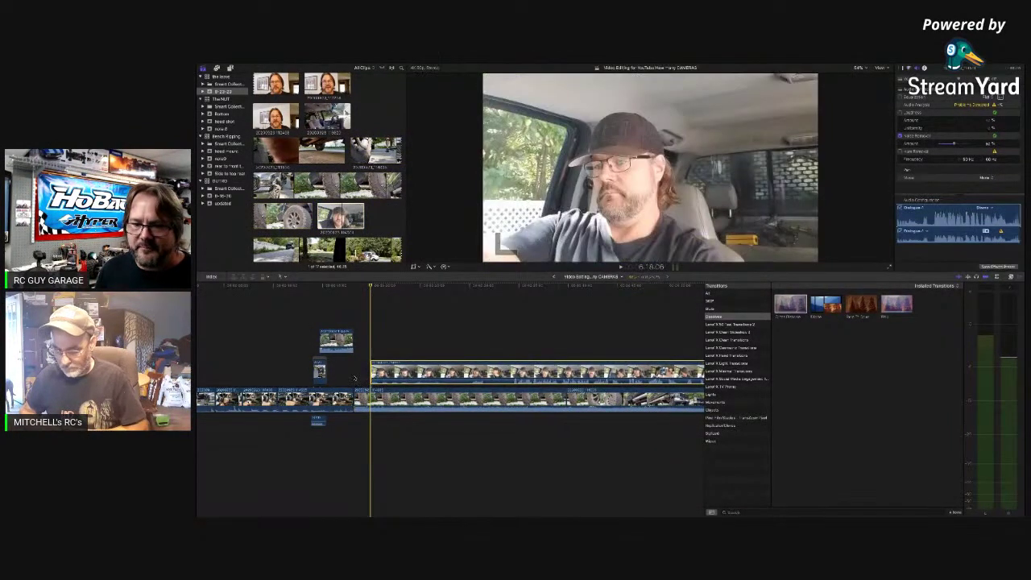
Play the connected cab clip, remove everything before 6:30:06 and move the remaining part back to the overlay's original start point
{"action": "key", "text": "space"}
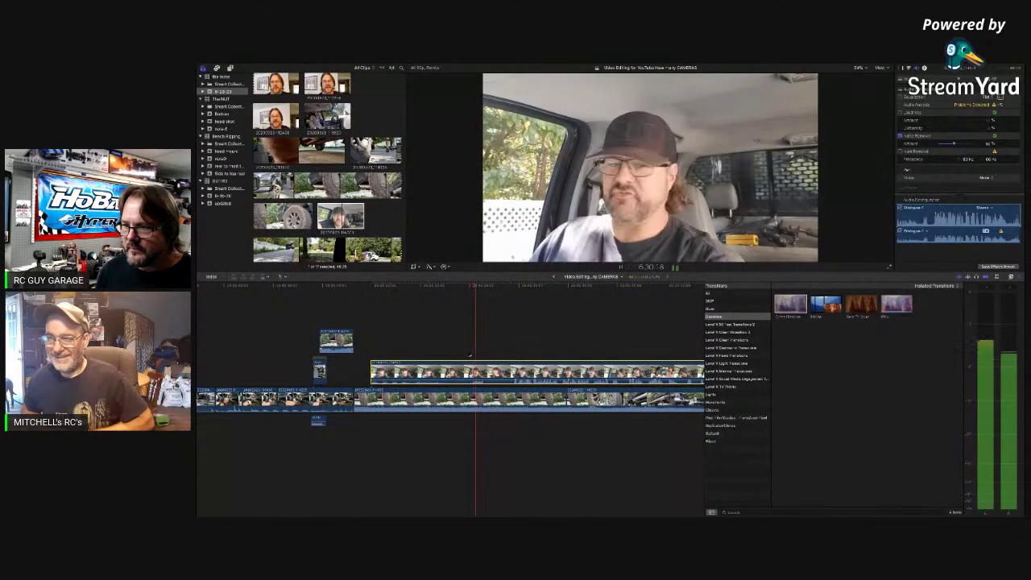
{"action": "key", "text": "space"}
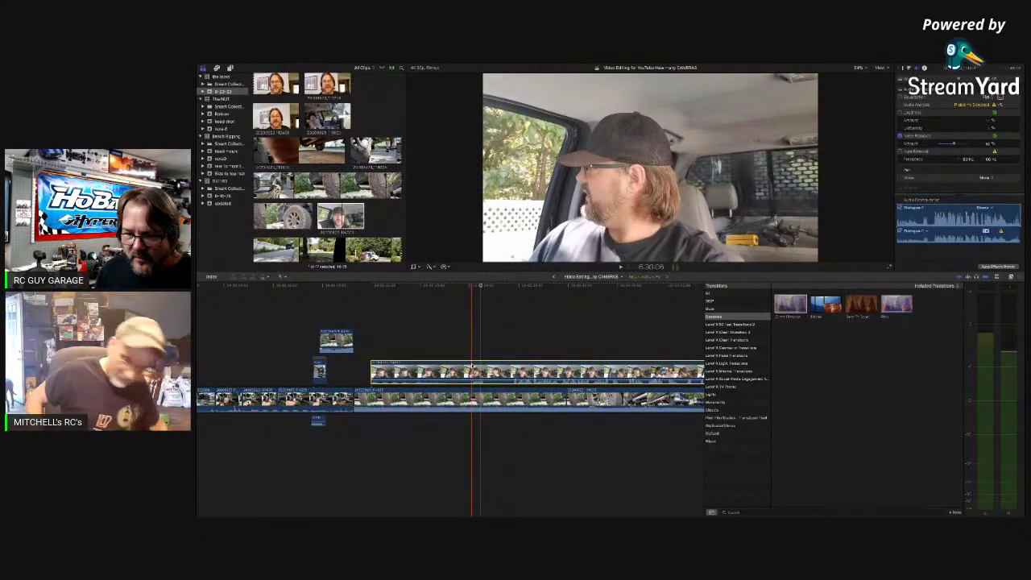
{"action": "key", "text": "super+b"}
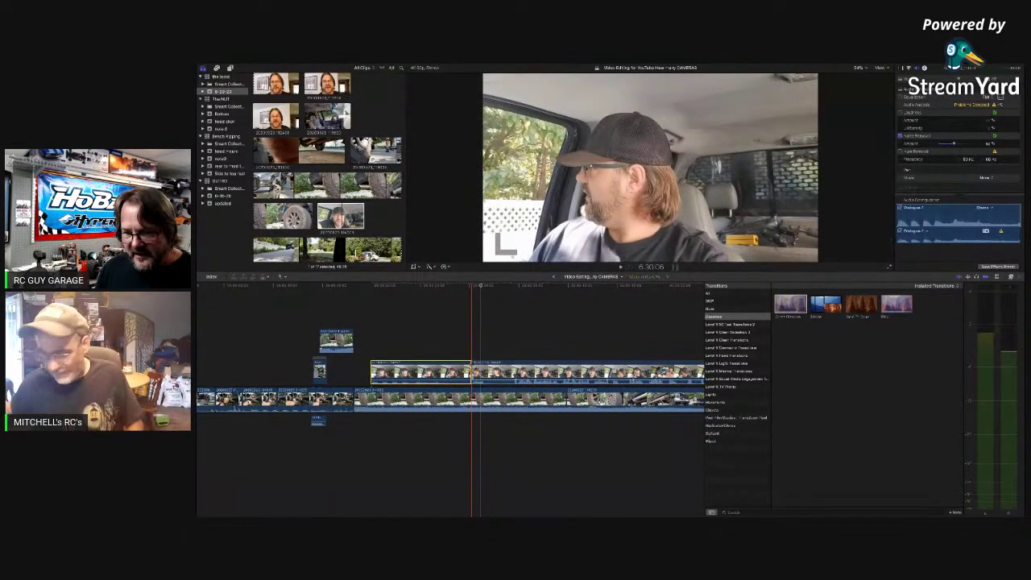
{"action": "left_click", "coordinate": [419, 372]}
{"action": "key", "text": "Delete"}
{"action": "left_click_drag", "start_coordinate": [480, 373], "coordinate": [378, 372]}
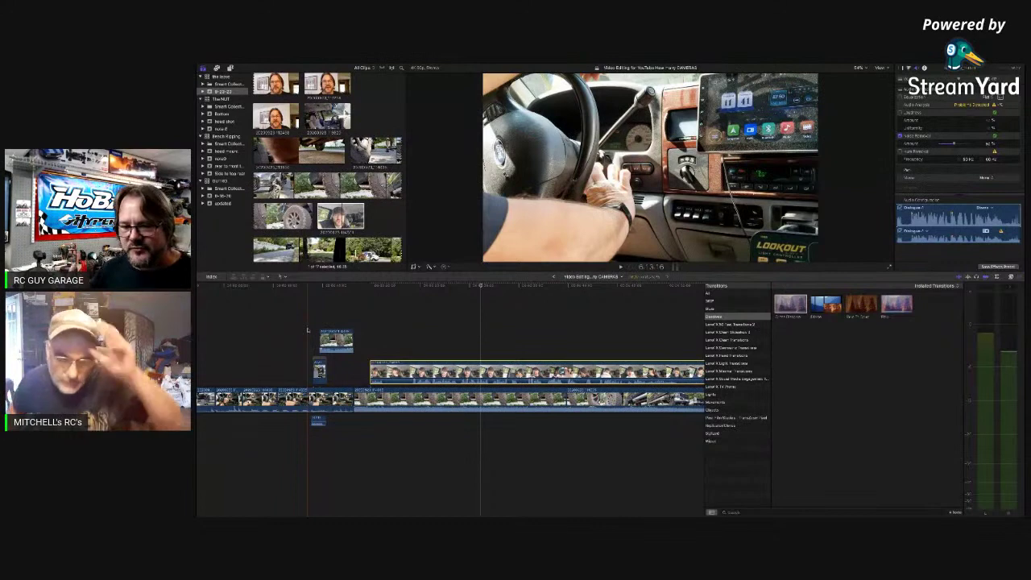
Split the rear tire clip where the cab overlay begins, disable the piece beneath the overlay and play the result
{"action": "key", "text": "space"}
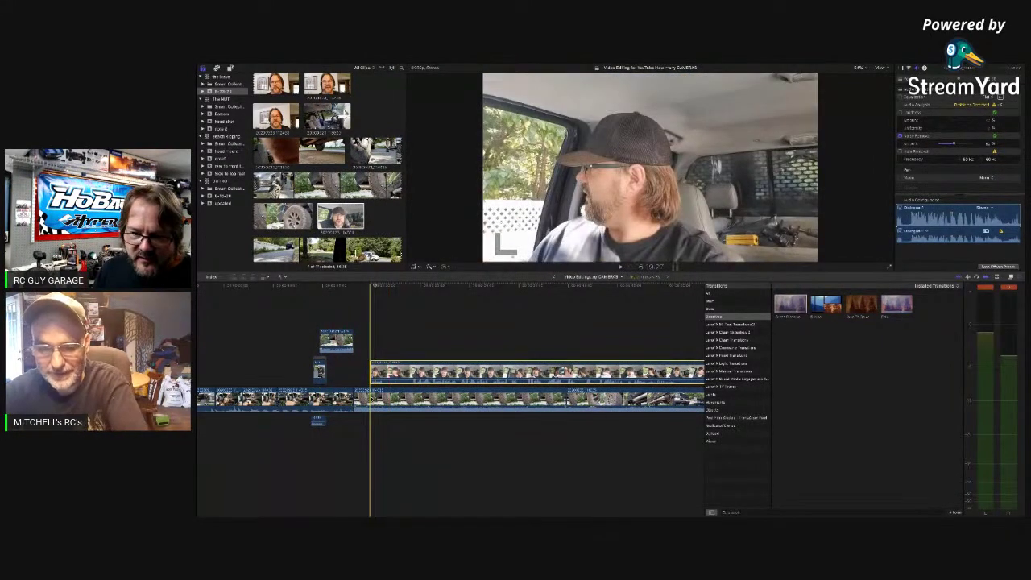
{"action": "left_click", "coordinate": [374, 399]}
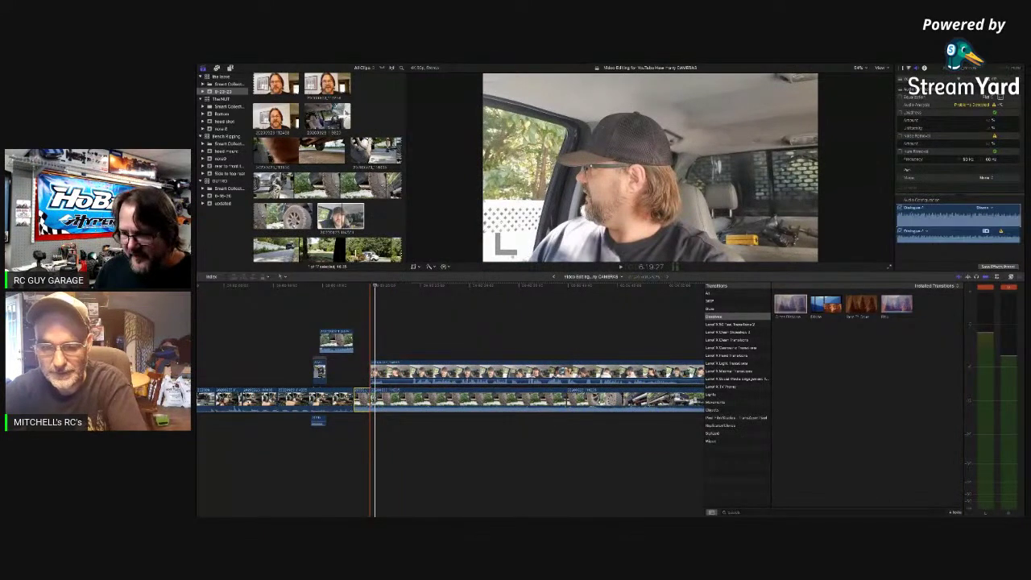
{"action": "key", "text": "space"}
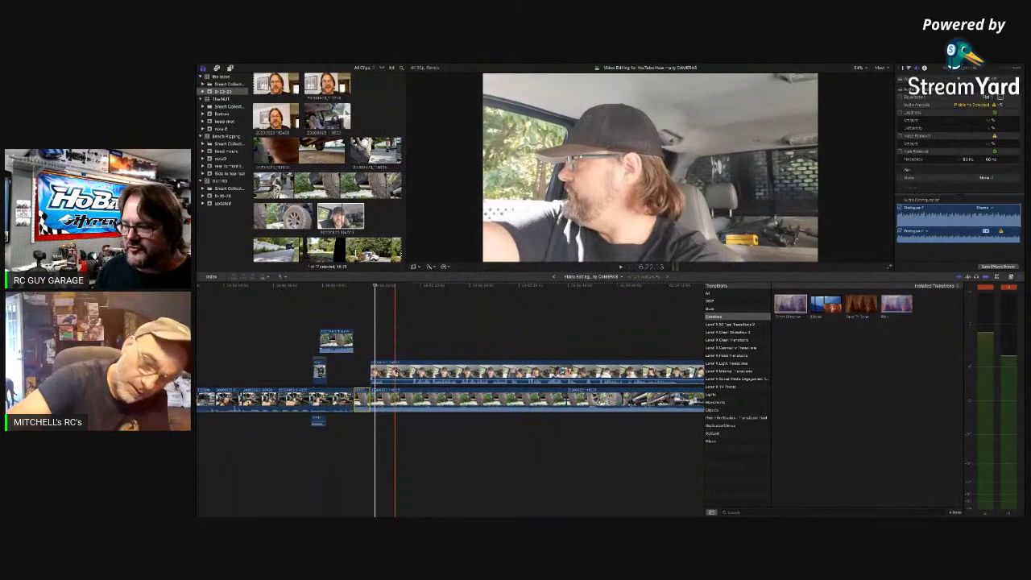
{"action": "left_click", "coordinate": [415, 399]}
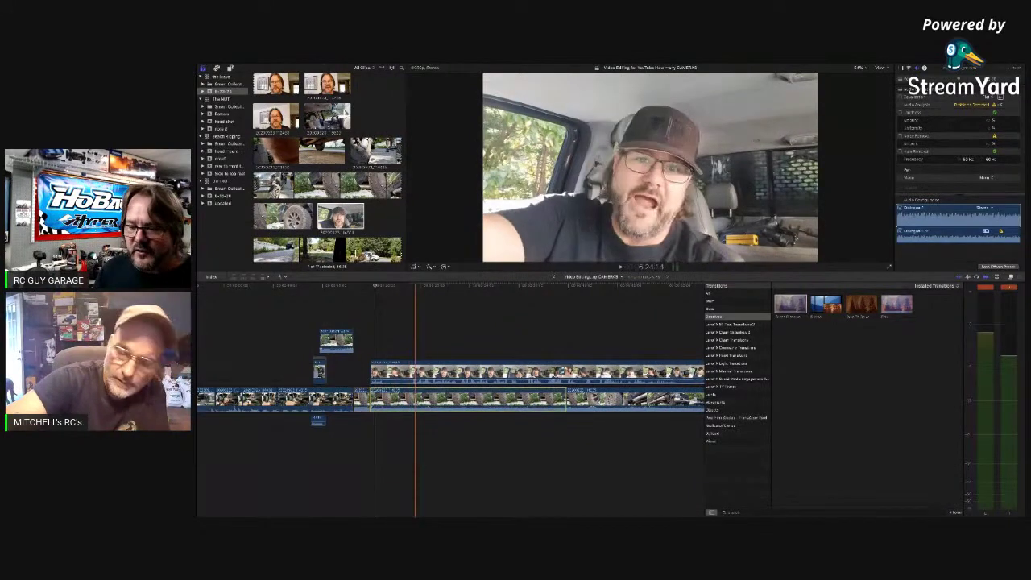
{"action": "key", "text": "v"}
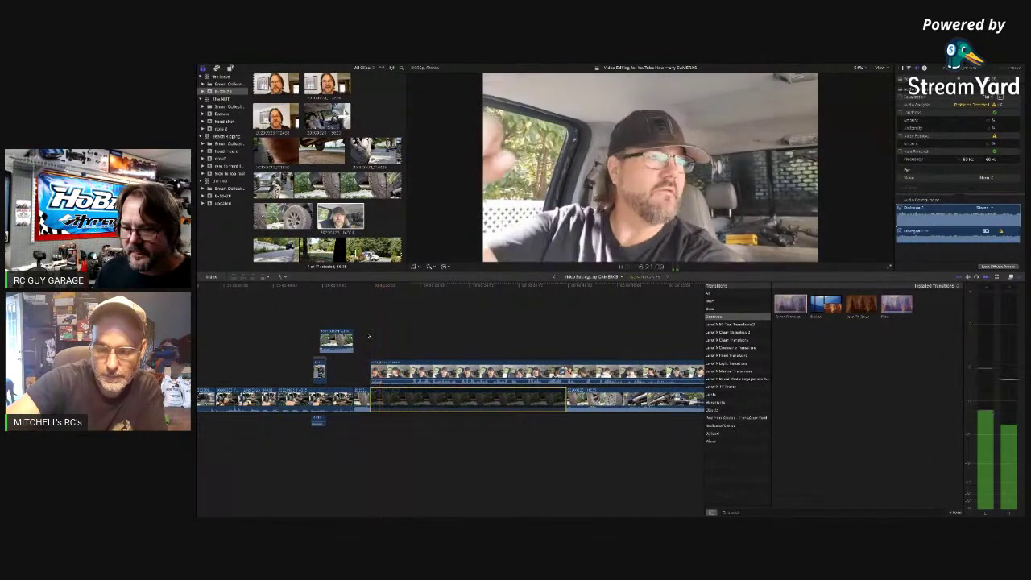
{"action": "key", "text": "space"}
Turn off noise removal for the driver-facing cab clip and play it to check the sound
{"action": "left_click", "coordinate": [394, 372]}
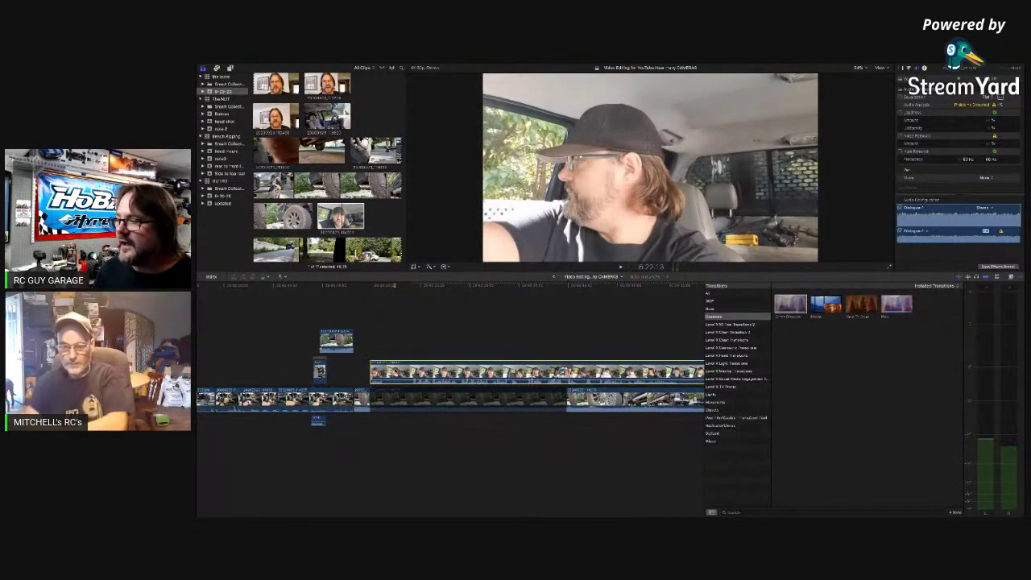
{"action": "left_click", "coordinate": [900, 135]}
{"action": "left_click", "coordinate": [900, 136]}
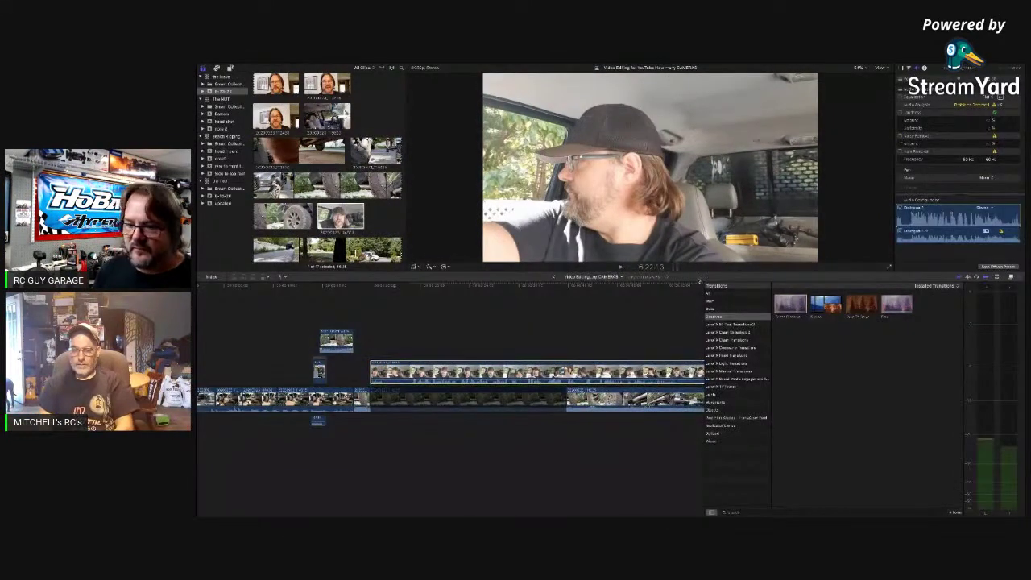
{"action": "key", "text": "space"}
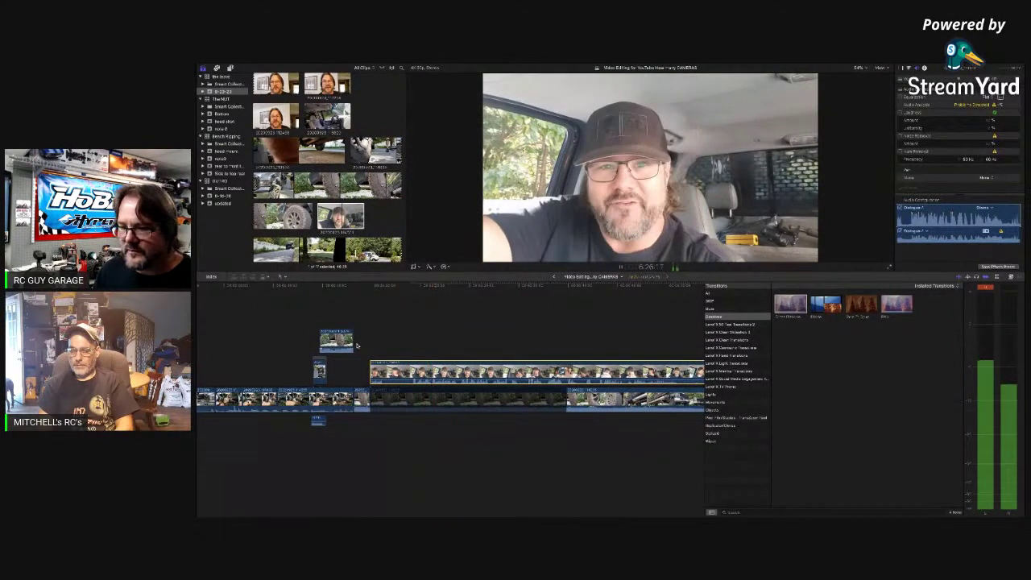
Cut the section from 6:24:03 to 6:26:06 out of the cab clip and move the remaining part against the first piece
{"action": "left_click", "coordinate": [359, 345]}
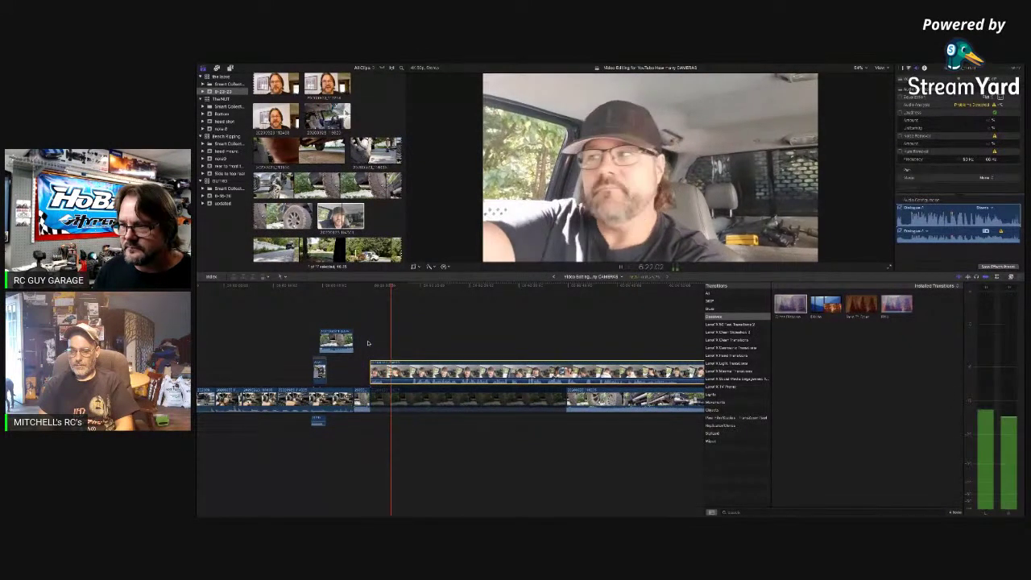
{"action": "key", "text": "space"}
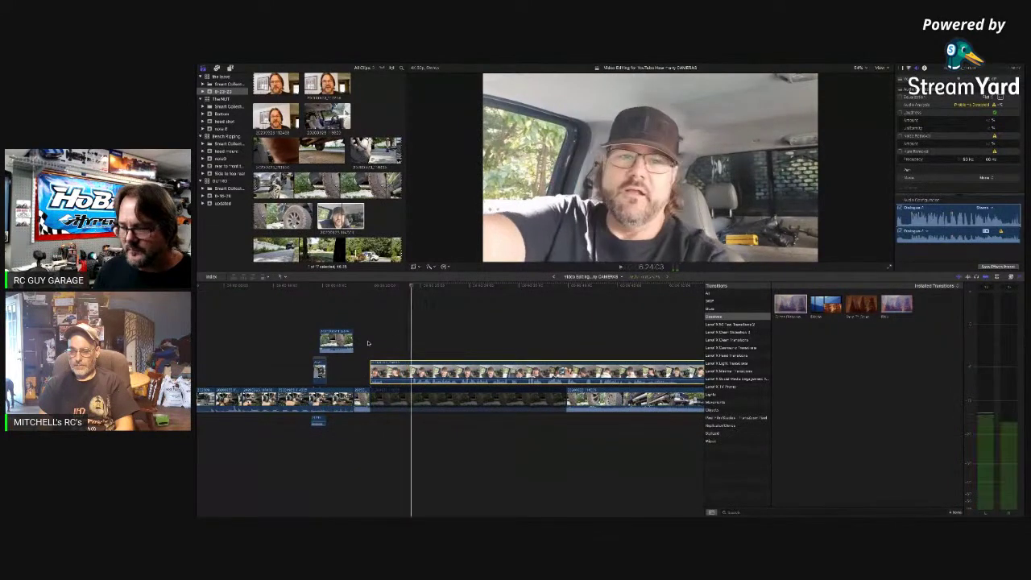
{"action": "key", "text": "super+b"}
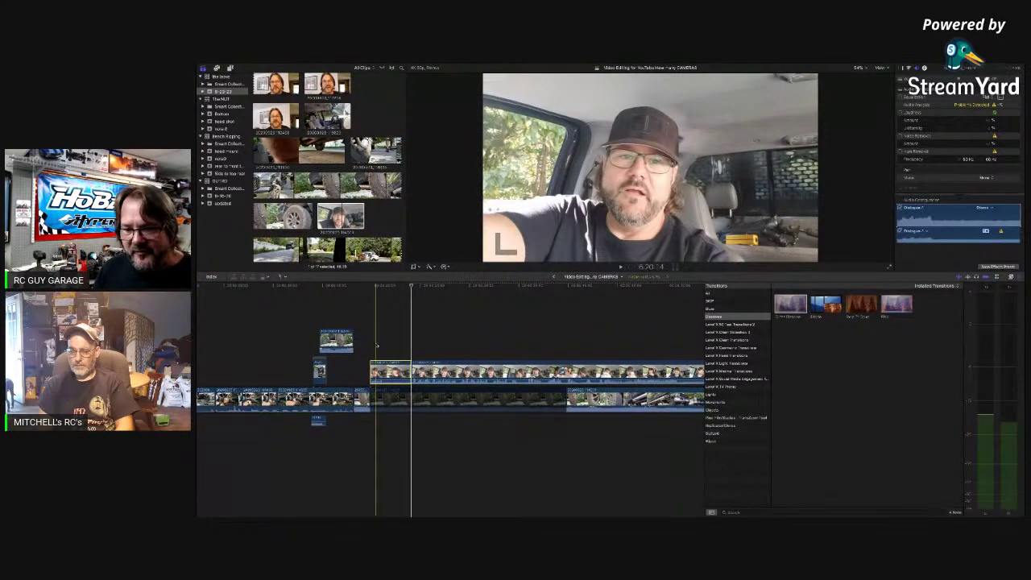
{"action": "key", "text": "space"}
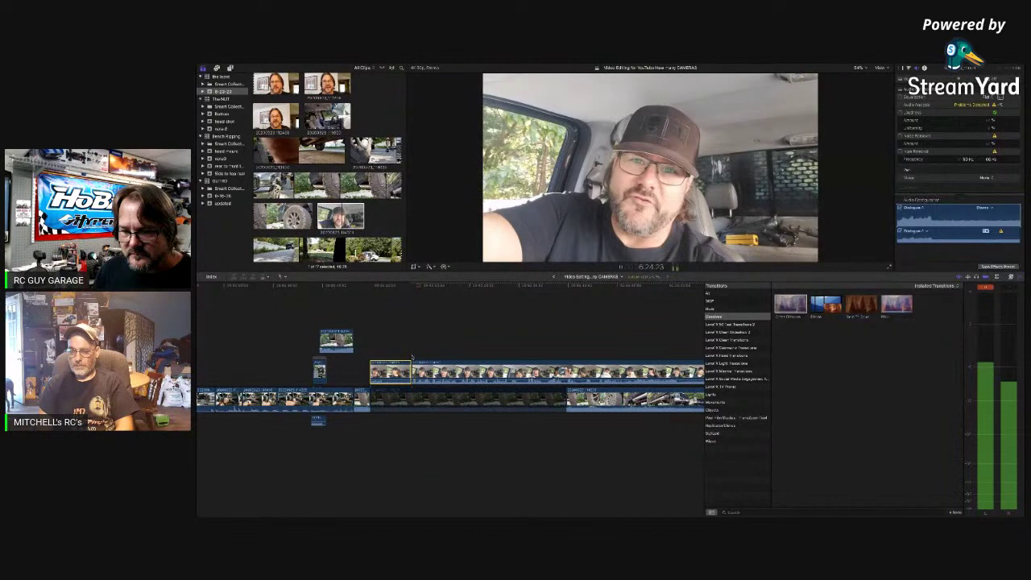
{"action": "key", "text": "space"}
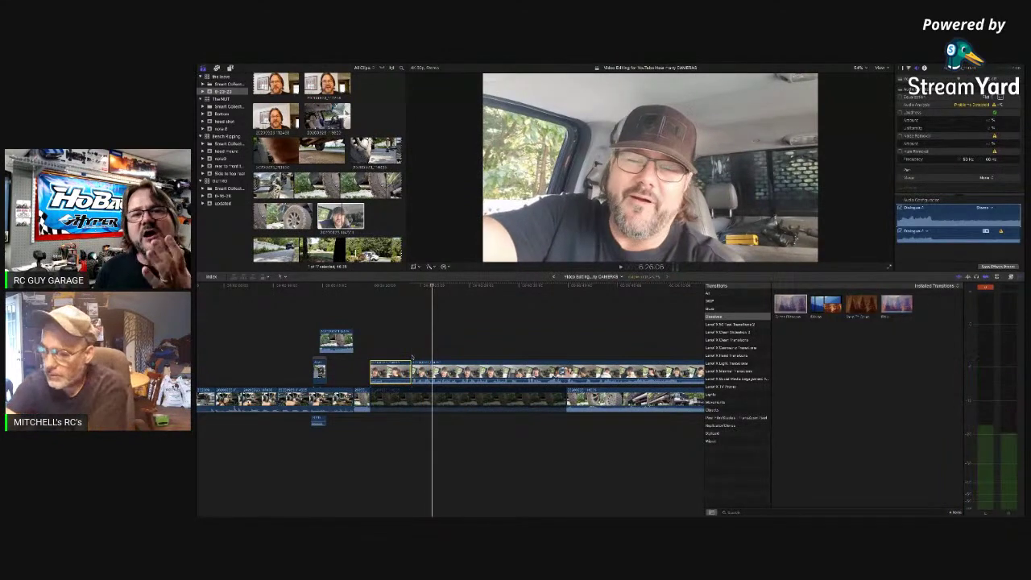
{"action": "left_click", "coordinate": [420, 372]}
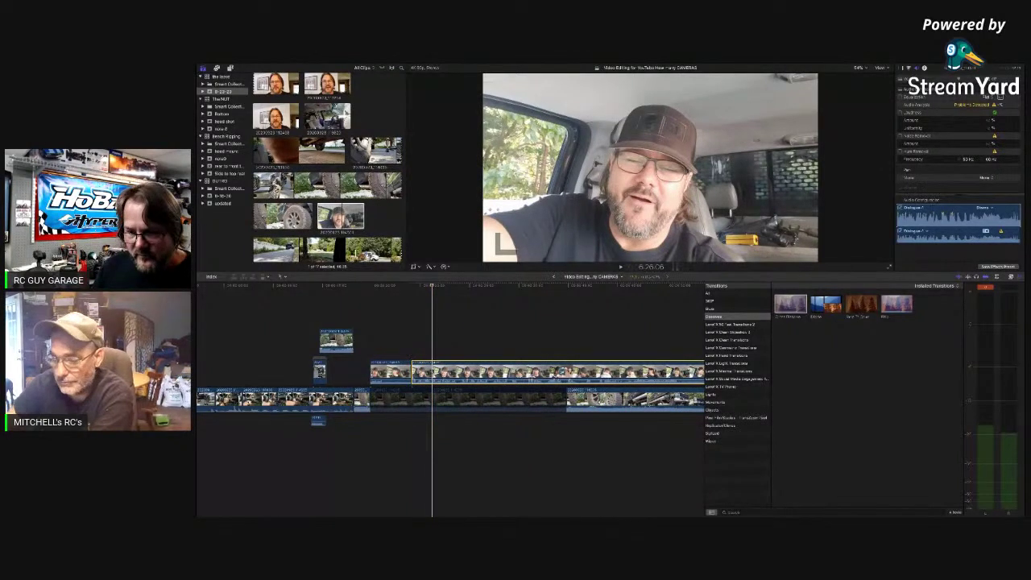
{"action": "left_click", "coordinate": [426, 372]}
{"action": "key", "text": "BackSpace"}
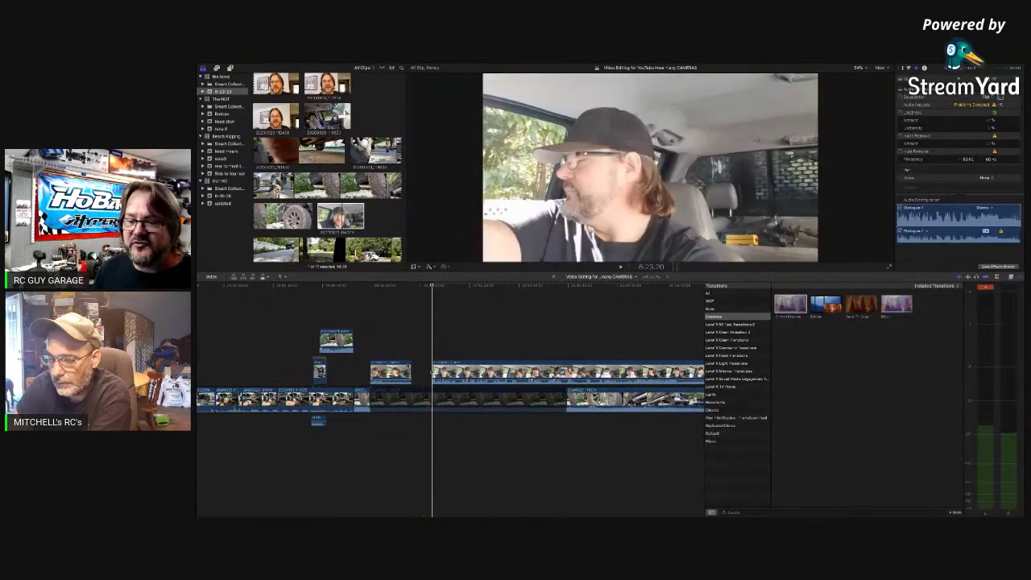
{"action": "left_click_drag", "start_coordinate": [451, 367], "coordinate": [411, 372]}
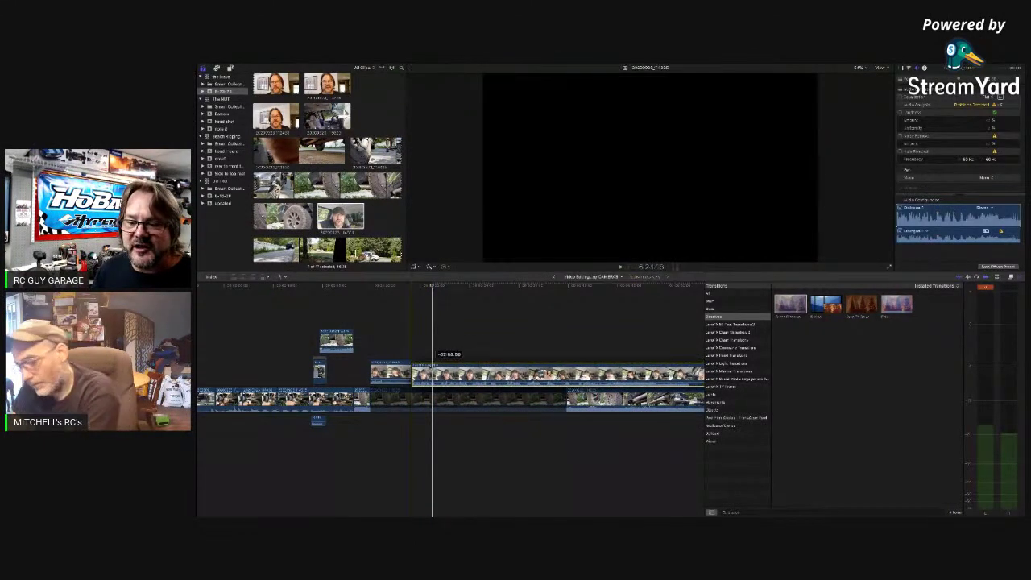
Play across the join between the two cab clip pieces and add a dissolve transition over it
{"action": "key", "text": "space"}
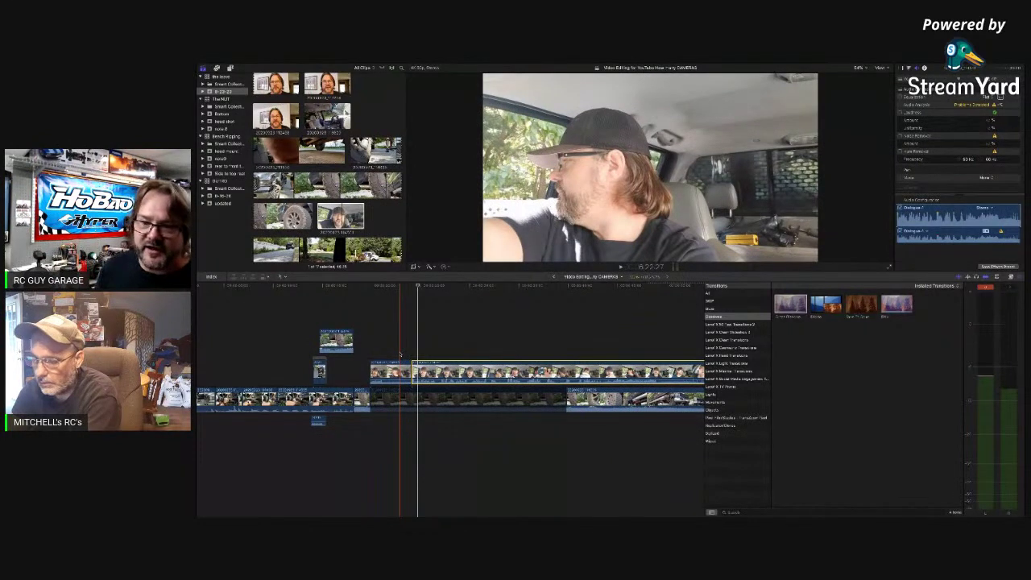
{"action": "left_click", "coordinate": [400, 353]}
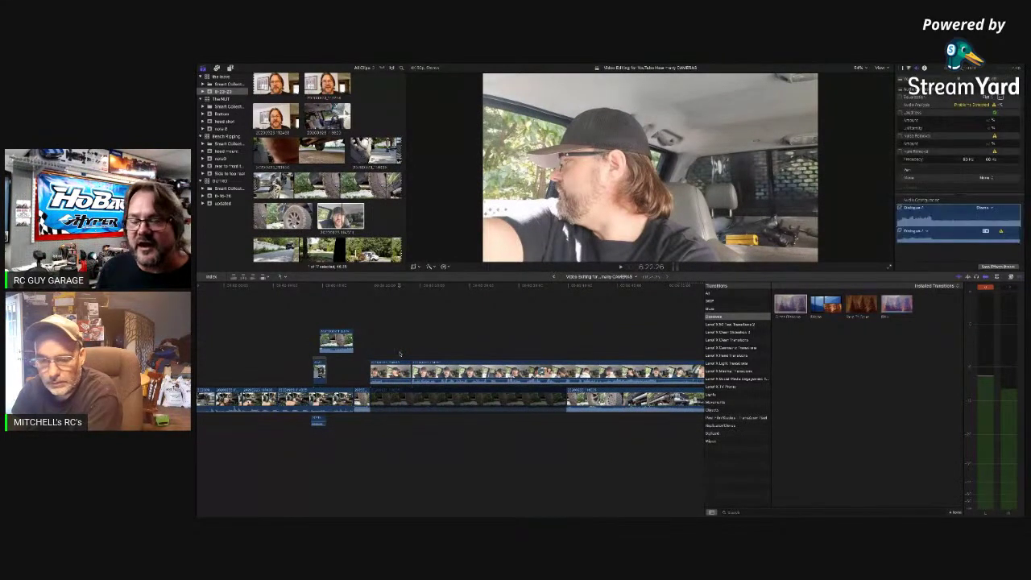
{"action": "key", "text": "space"}
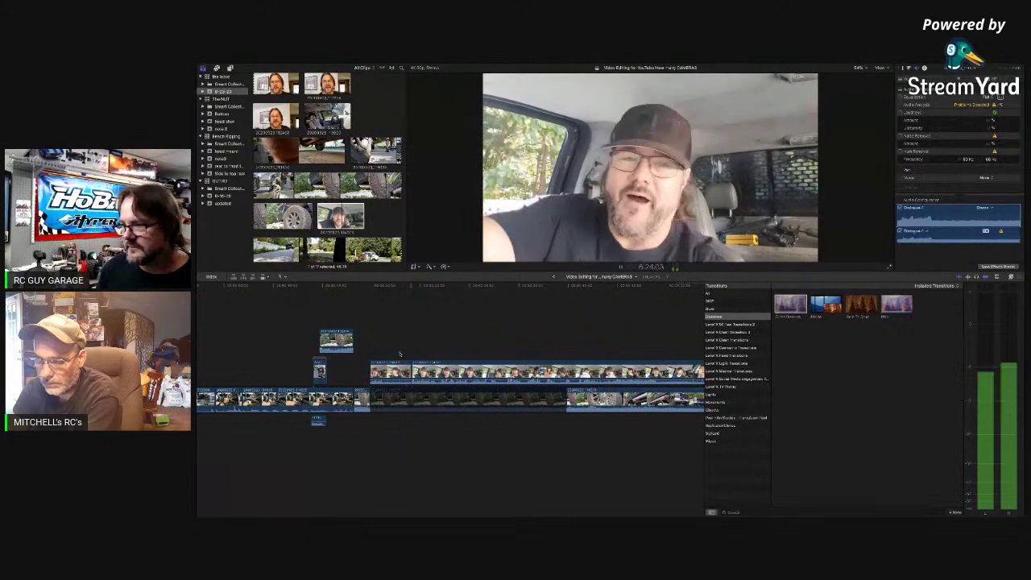
{"action": "key", "text": "space"}
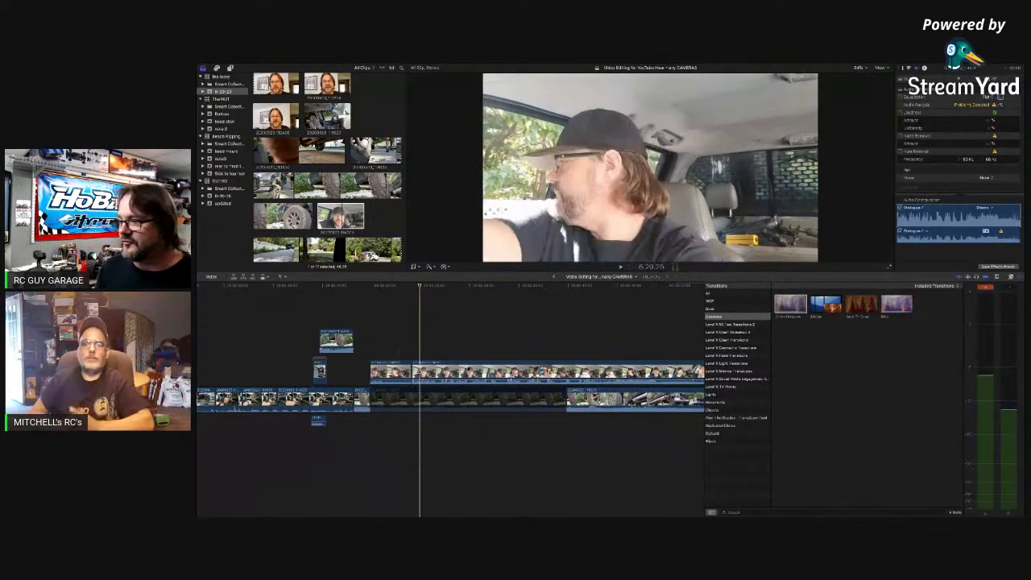
{"action": "left_click_drag", "start_coordinate": [896, 304], "coordinate": [489, 371]}
{"action": "left_click_drag", "start_coordinate": [416, 372], "coordinate": [412, 372]}
{"action": "left_click_drag", "start_coordinate": [785, 308], "coordinate": [541, 372]}
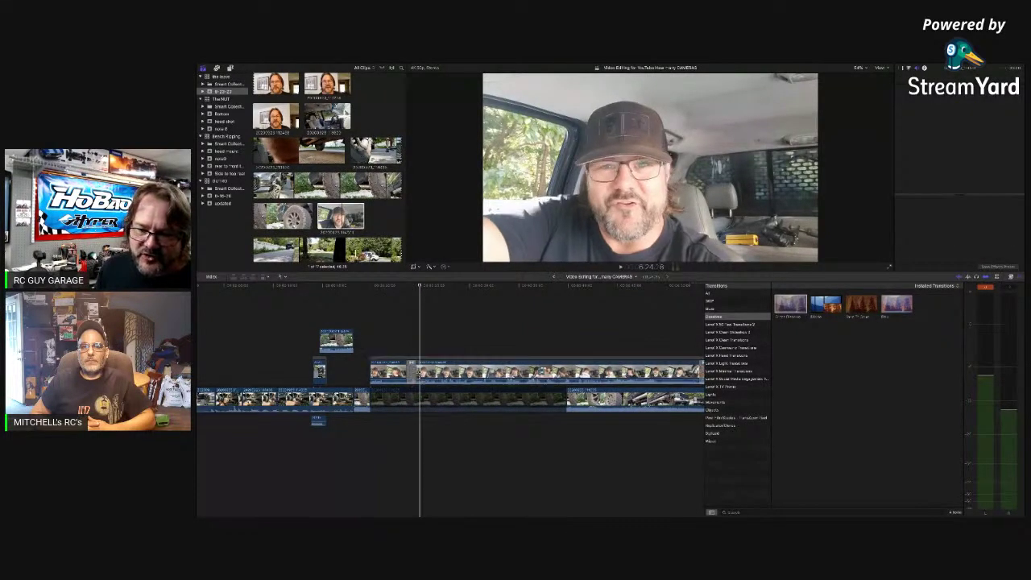
Remove the dissolve transition between the two cab clip pieces and play through the second piece
{"action": "left_click", "coordinate": [410, 364]}
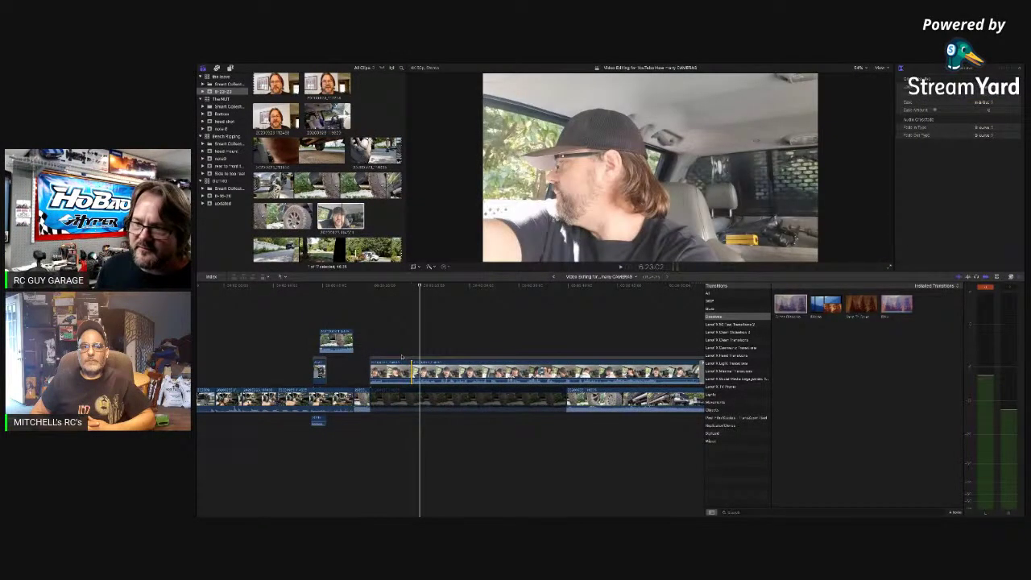
{"action": "key", "text": "space"}
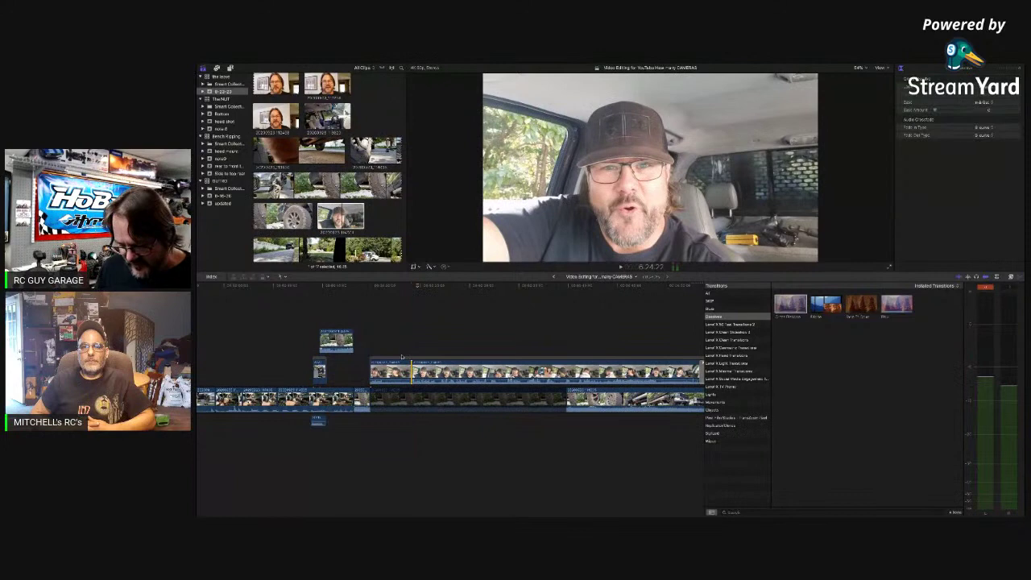
{"action": "left_click", "coordinate": [402, 357]}
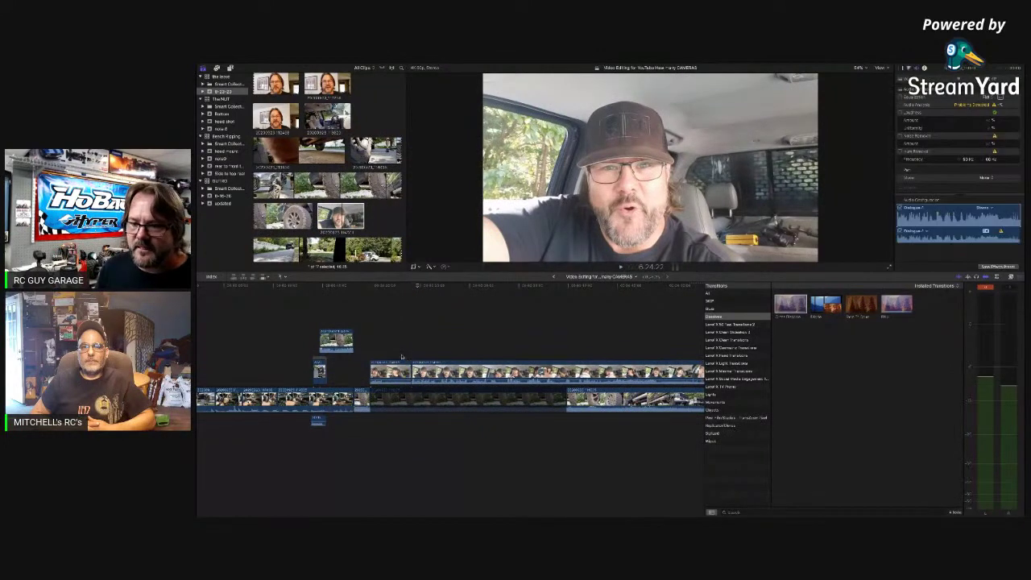
{"action": "key", "text": "space"}
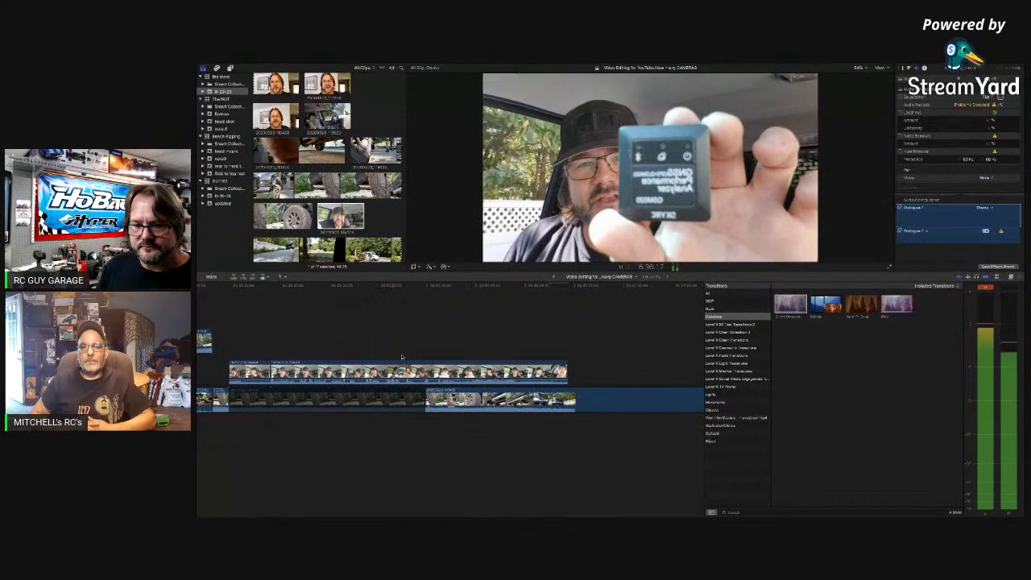
{"action": "key", "text": "space"}
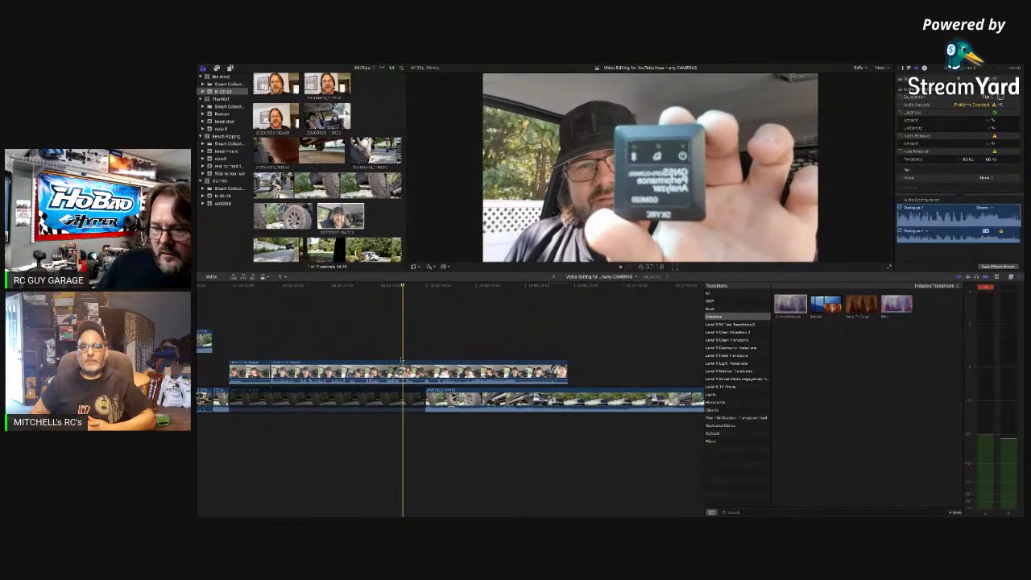
{"action": "key", "text": "space"}
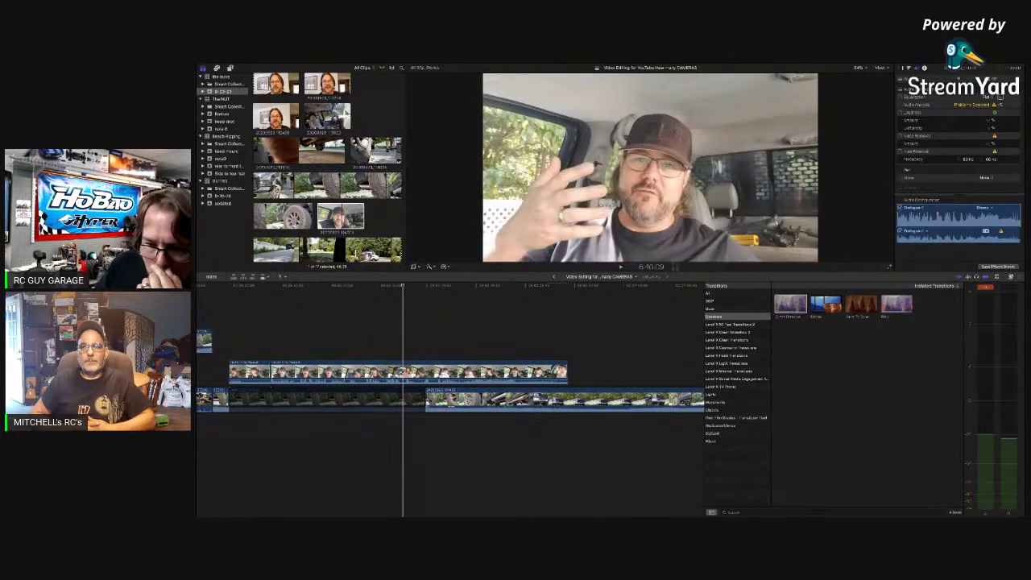
Split the disabled tire clip at the join of the cab pieces and move the second cab piece down into the main storyline there
{"action": "left_click", "coordinate": [272, 404]}
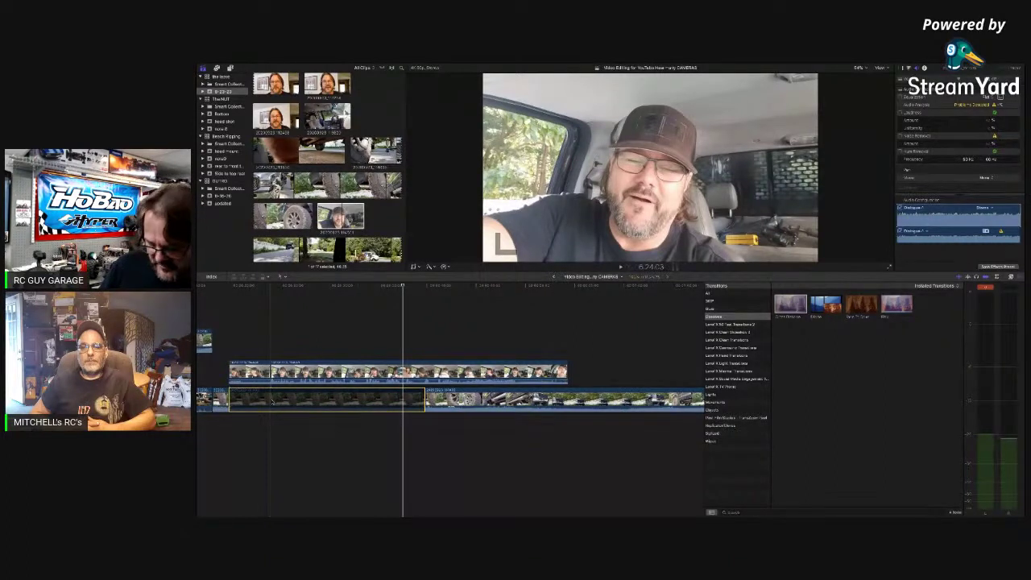
{"action": "key", "text": "super+b"}
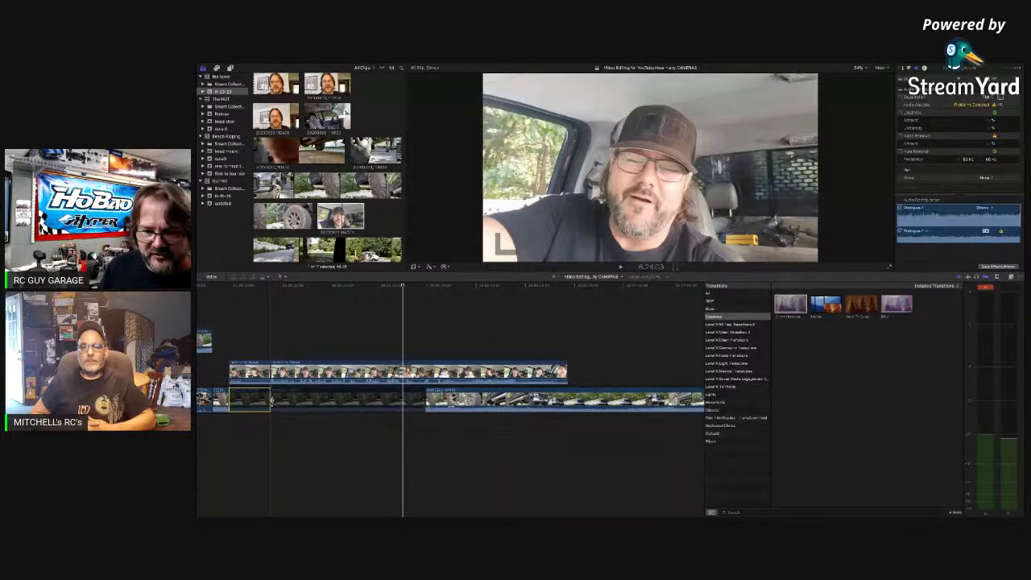
{"action": "left_click_drag", "start_coordinate": [287, 372], "coordinate": [287, 401]}
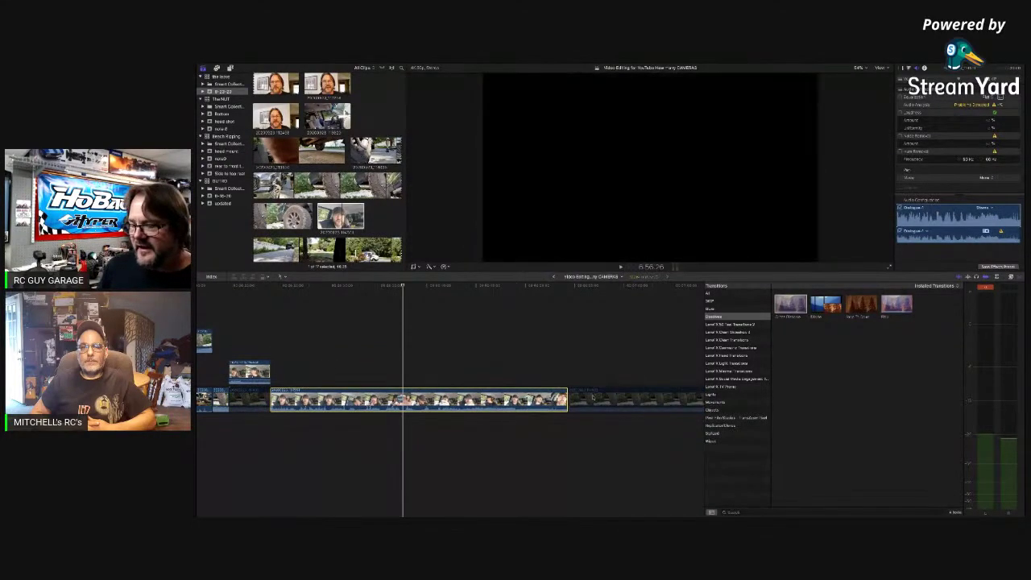
Delete the leftover rear tire piece that follows the cab piece in the main storyline
{"action": "key", "text": "super+minus"}
{"action": "scroll", "coordinate": [548, 399], "scroll_direction": "right", "scroll_amount": 2}
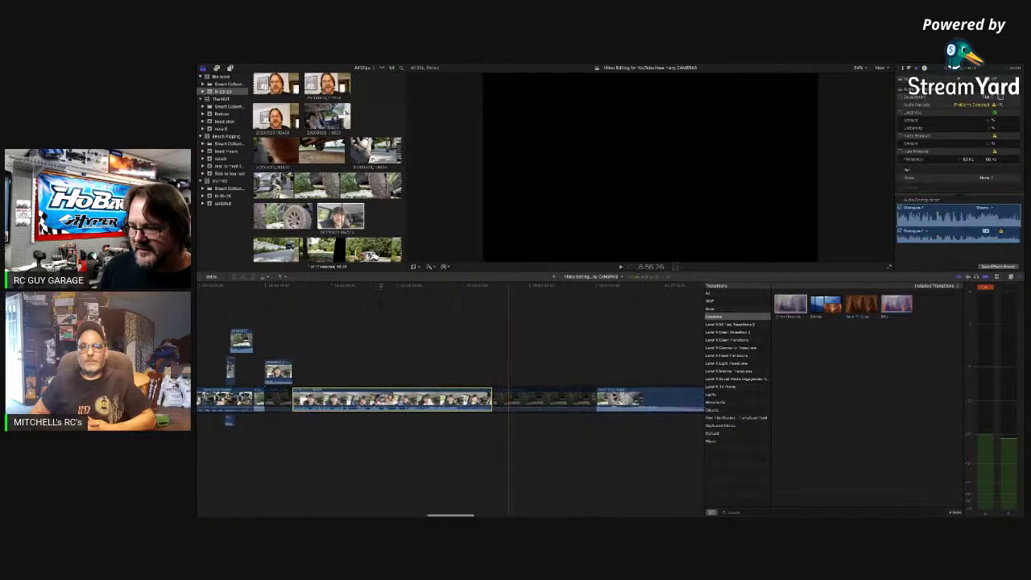
{"action": "left_click", "coordinate": [557, 400]}
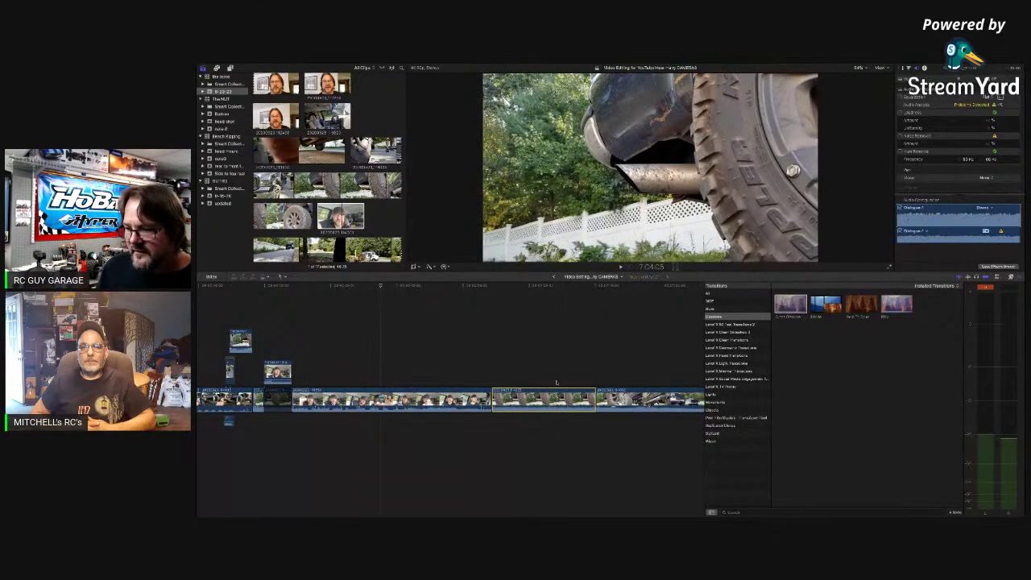
{"action": "key", "text": "BackSpace"}
Re-enable the rear tire piece beneath the first cab overlay, adjust its audio level and play the section
{"action": "scroll", "coordinate": [466, 389], "scroll_direction": "left", "scroll_amount": 2}
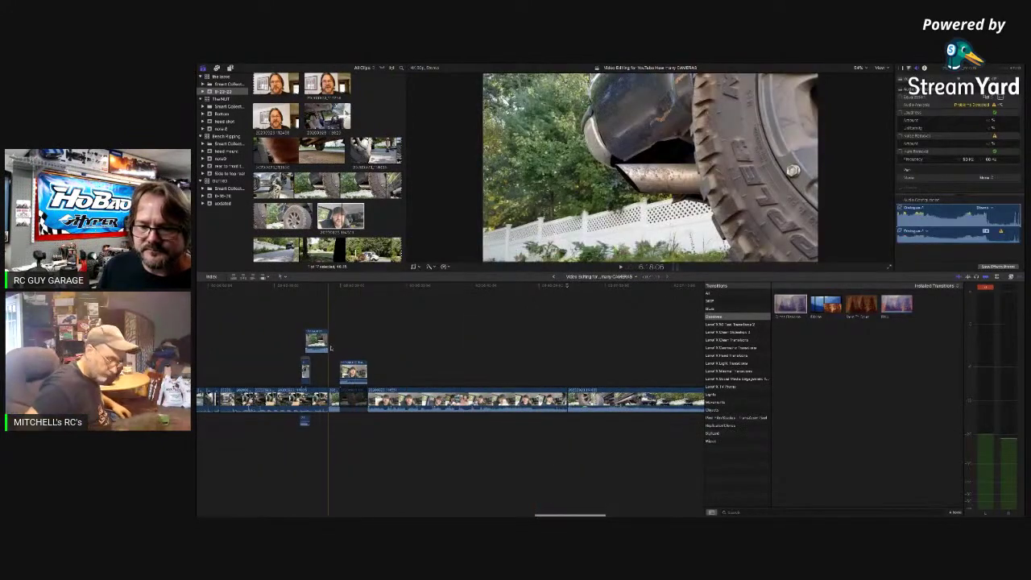
{"action": "key", "text": "space"}
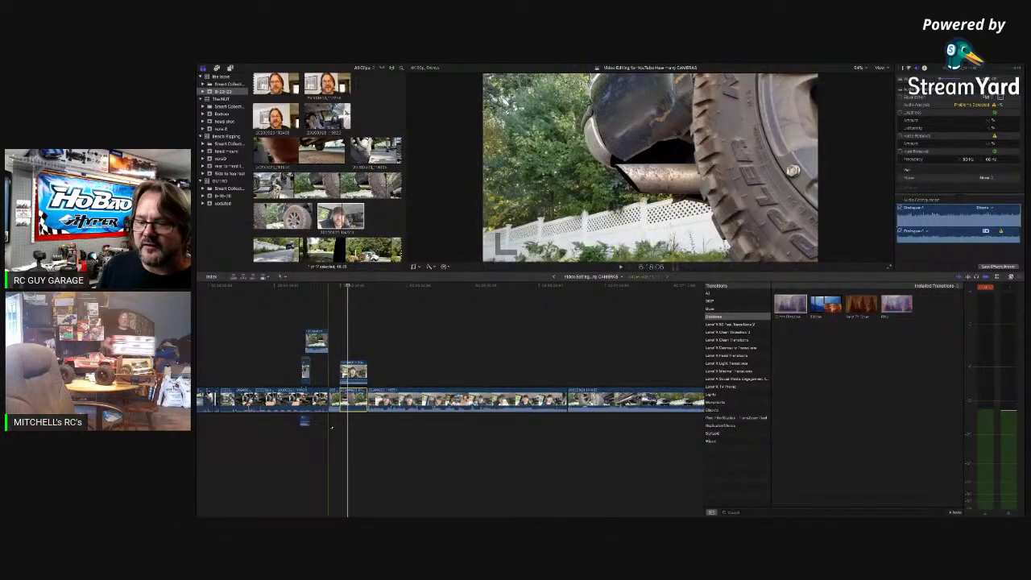
{"action": "key", "text": "space"}
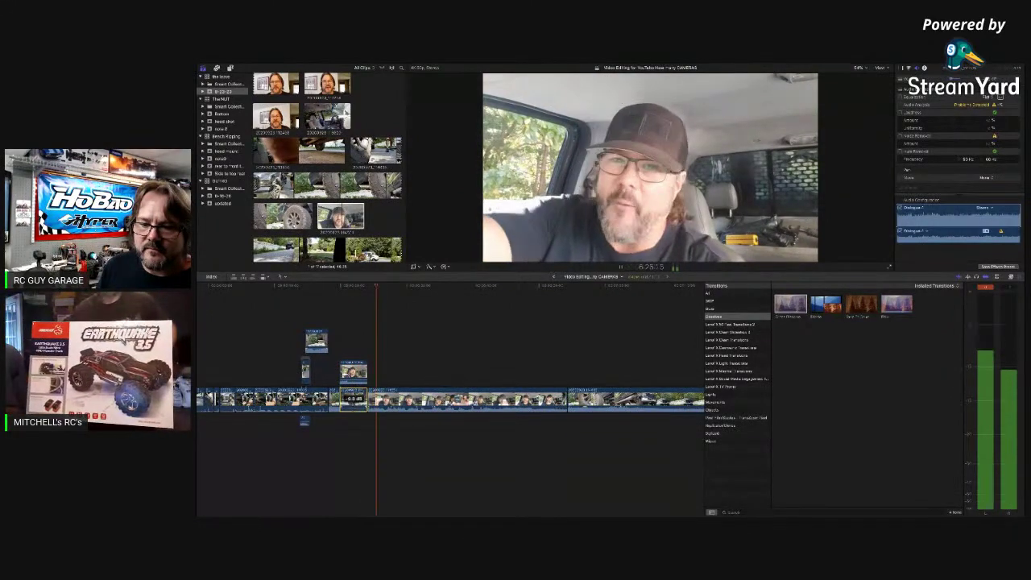
{"action": "key", "text": "space"}
{"action": "left_click", "coordinate": [331, 421]}
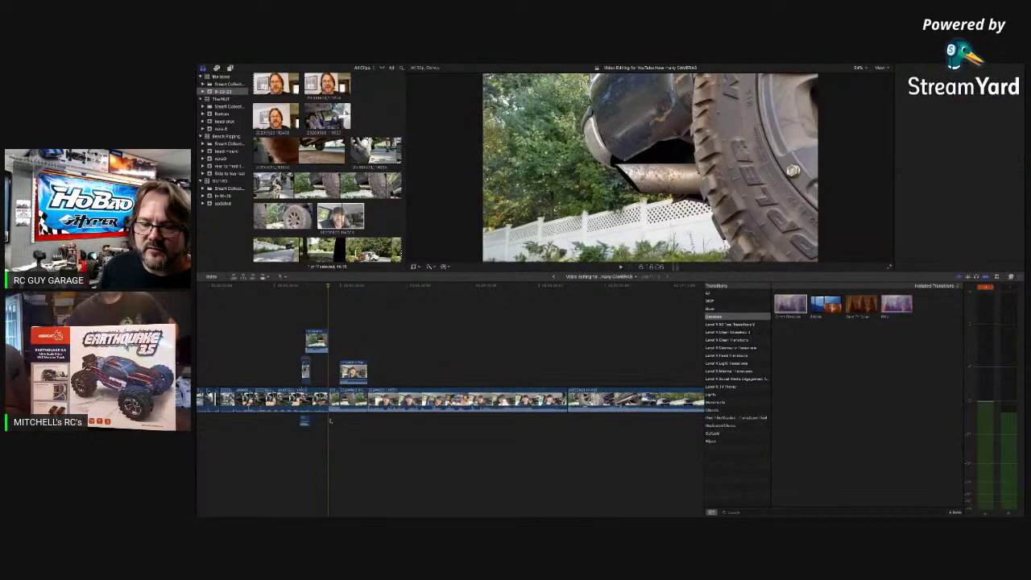
{"action": "key", "text": "space"}
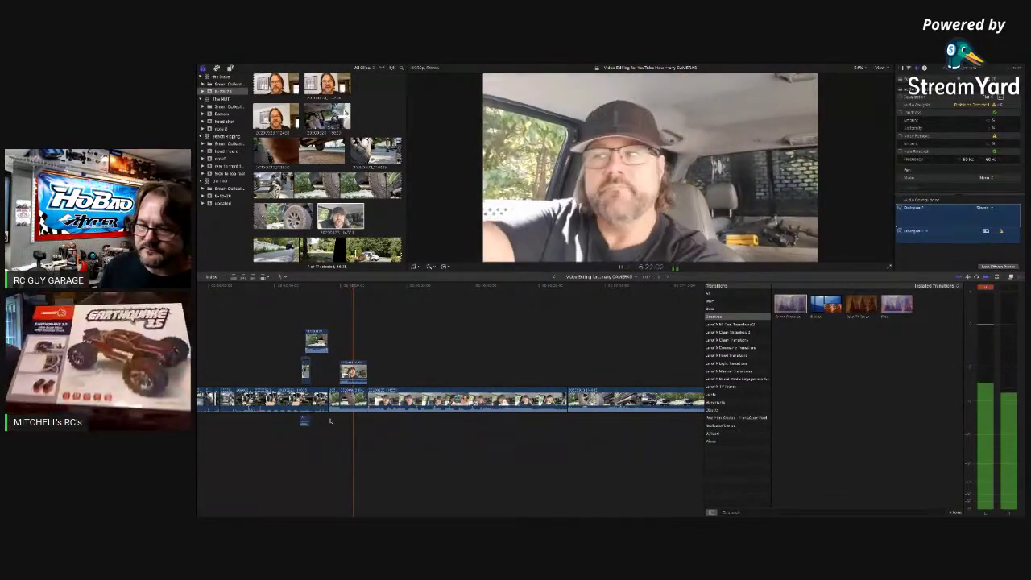
{"action": "key", "text": "space"}
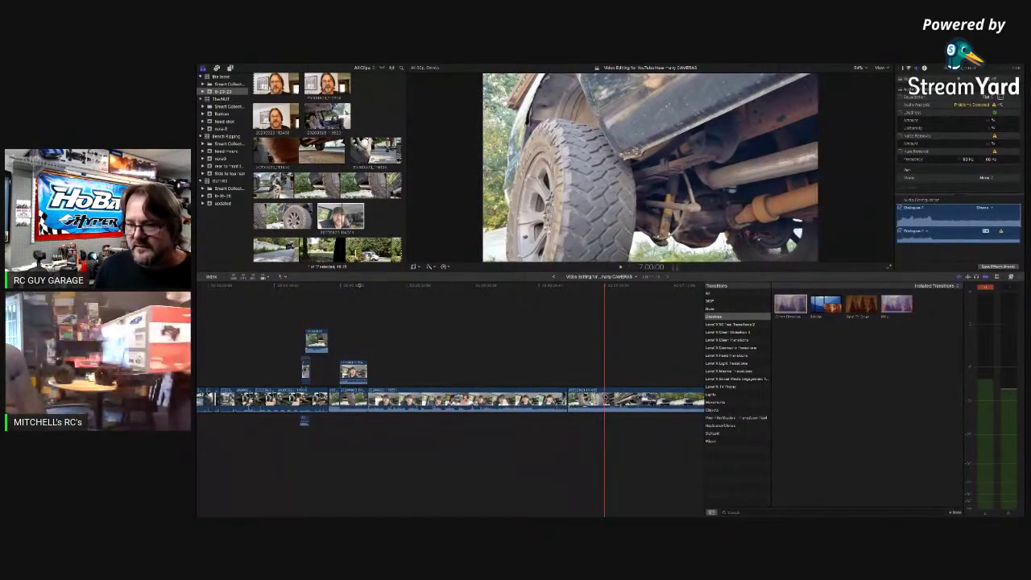
{"action": "key", "text": "space"}
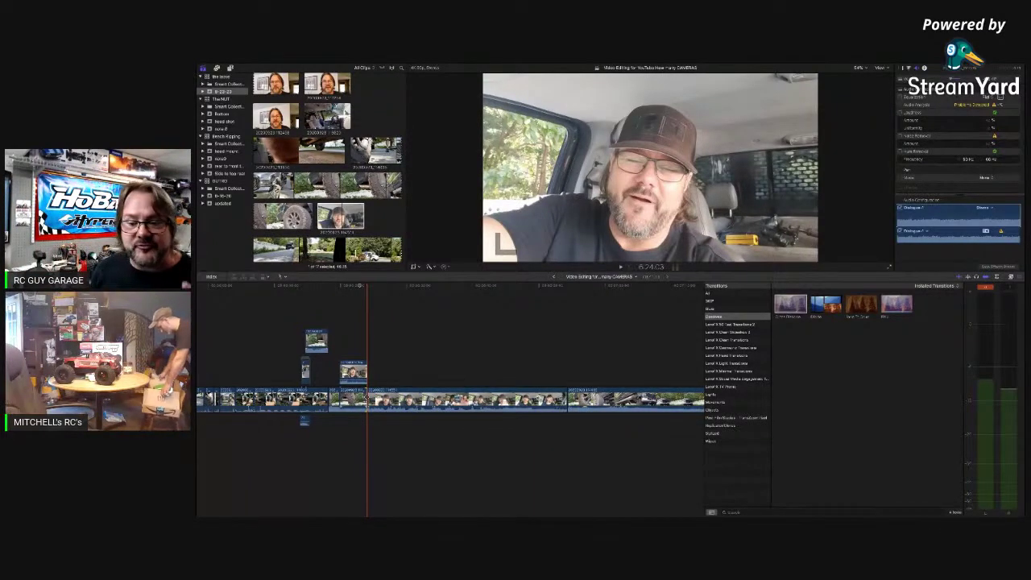
Examine the video settings of the first cab overlay and browse the Basics and Looks effects for it
{"action": "left_click", "coordinate": [366, 400]}
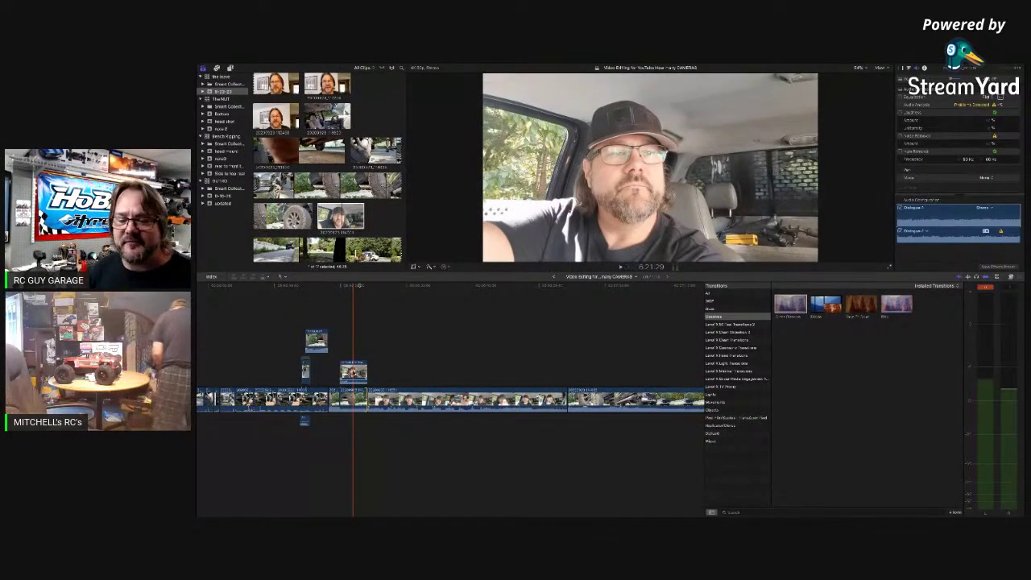
{"action": "left_click", "coordinate": [352, 372]}
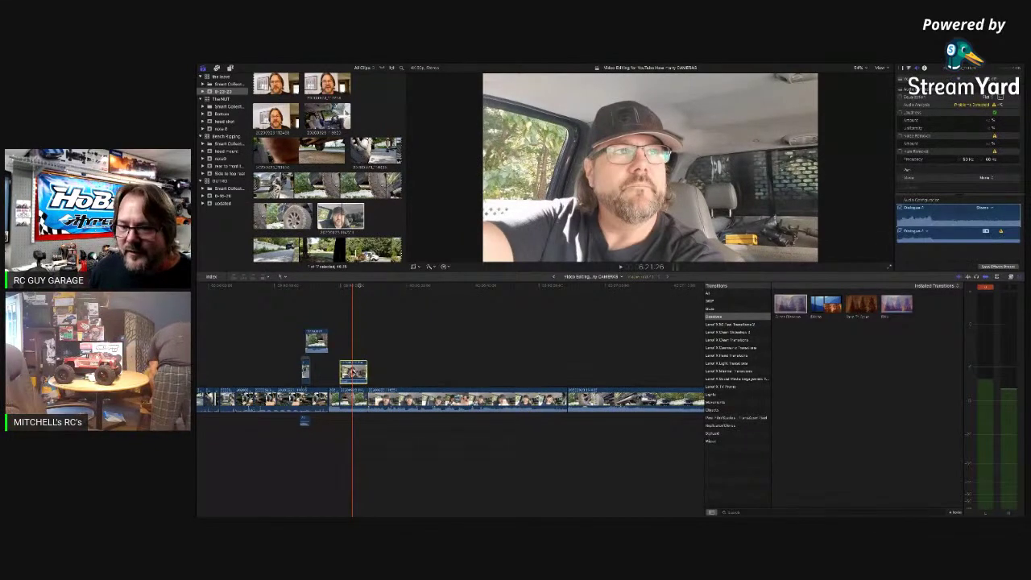
{"action": "key", "text": "space"}
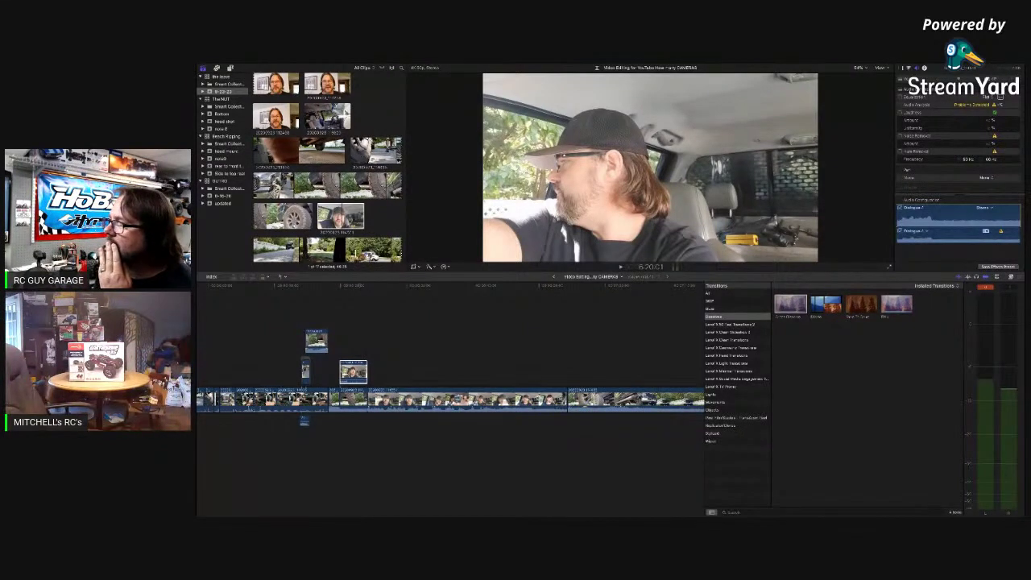
{"action": "left_click", "coordinate": [901, 70]}
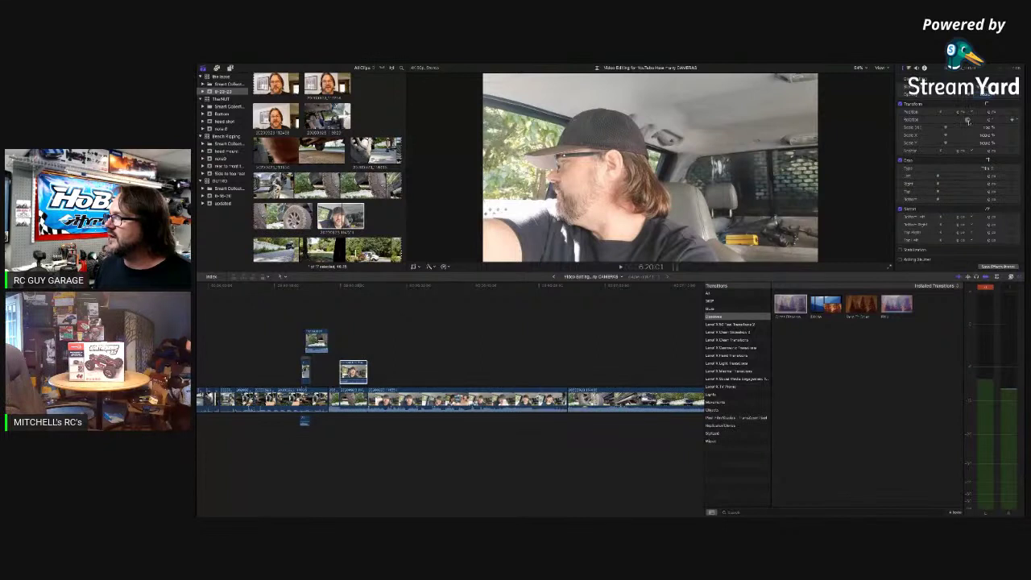
{"action": "scroll", "coordinate": [963, 175], "scroll_direction": "down", "scroll_amount": 3}
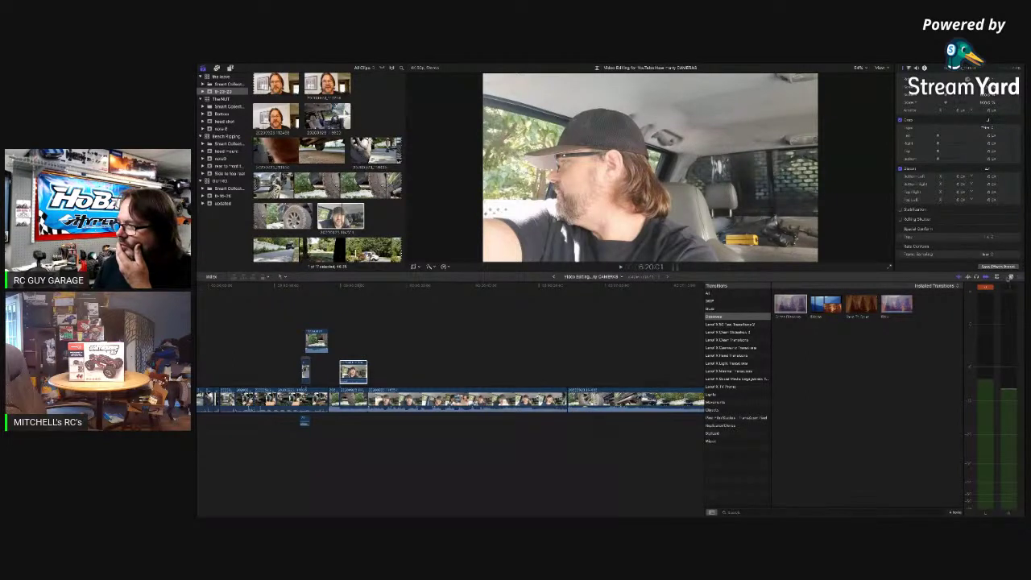
{"action": "left_click", "coordinate": [1011, 276]}
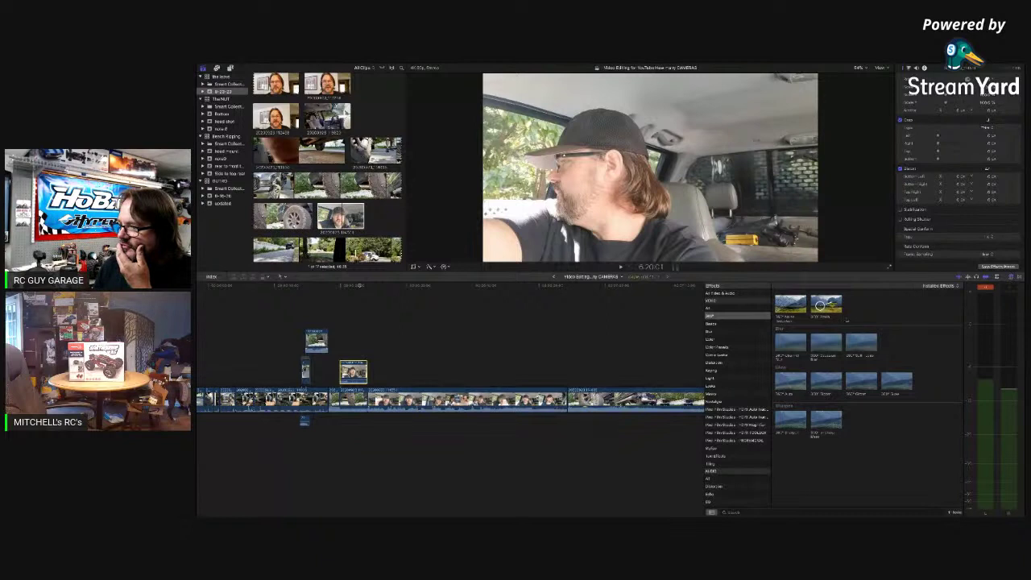
{"action": "left_click", "coordinate": [715, 324]}
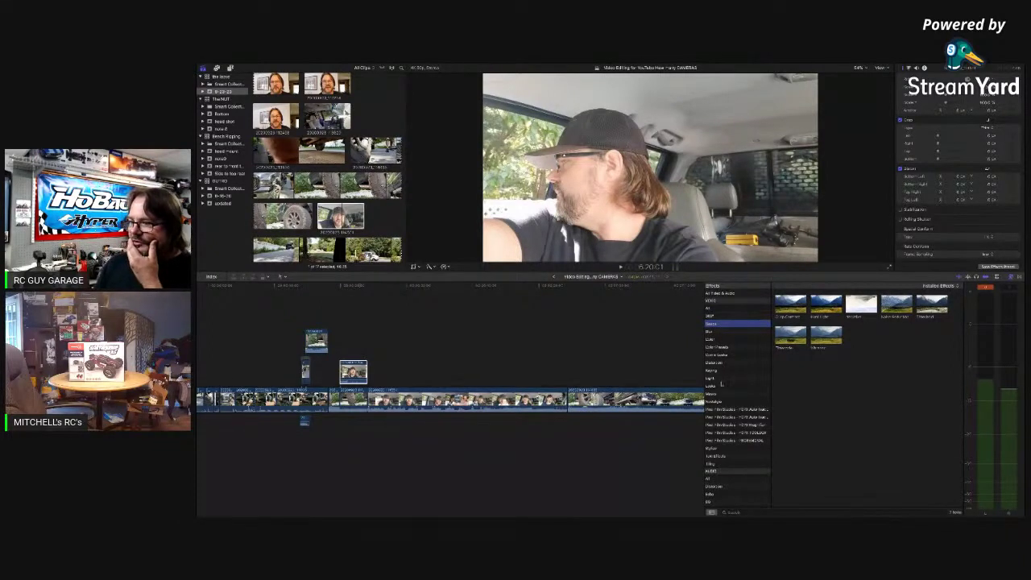
{"action": "left_click", "coordinate": [720, 386]}
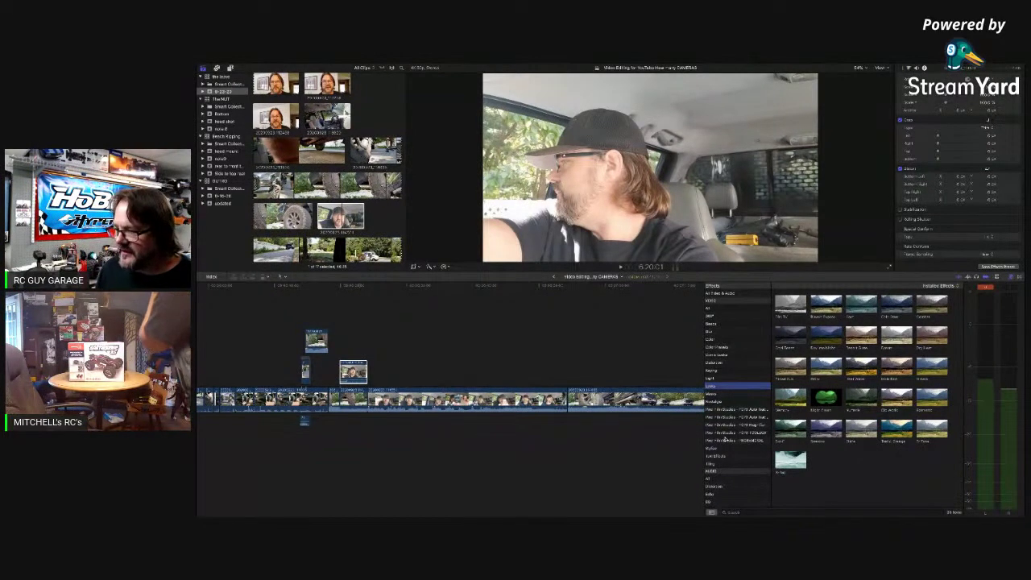
{"action": "left_click", "coordinate": [359, 372]}
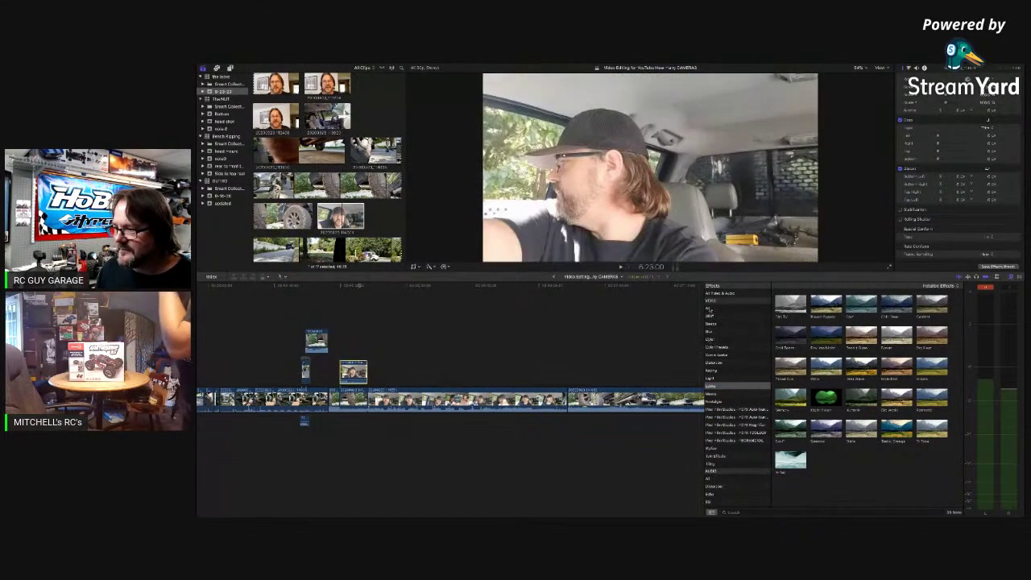
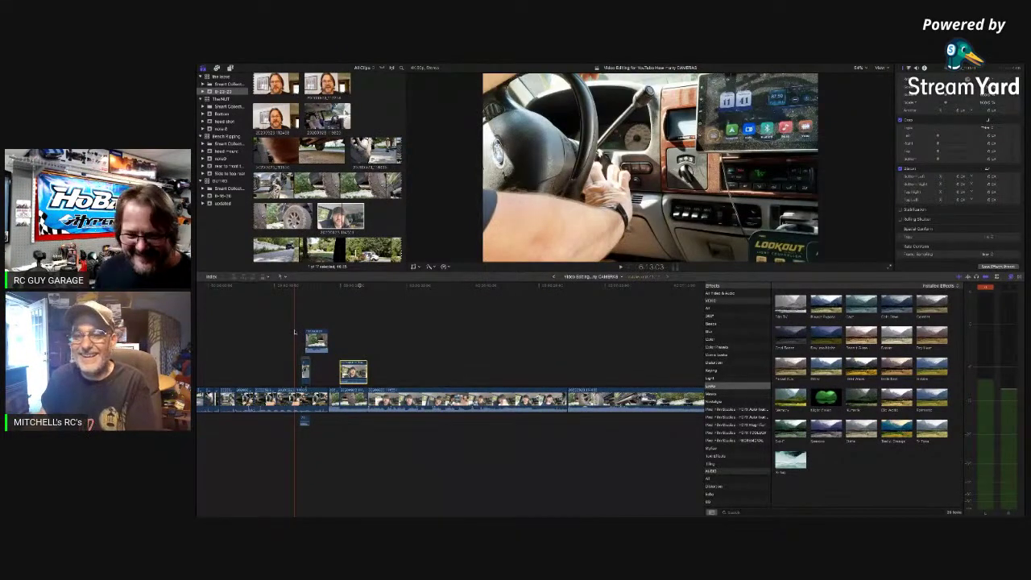
Extend the rear tire clip in the main storyline, place the second cab piece above it against the first, and play the result
{"action": "key", "text": "space"}
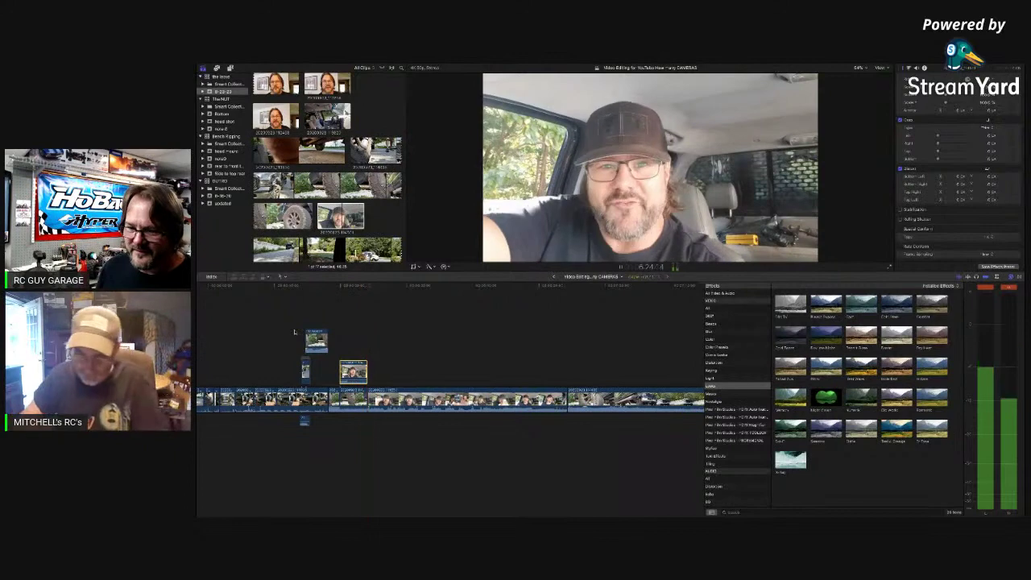
{"action": "key", "text": "space"}
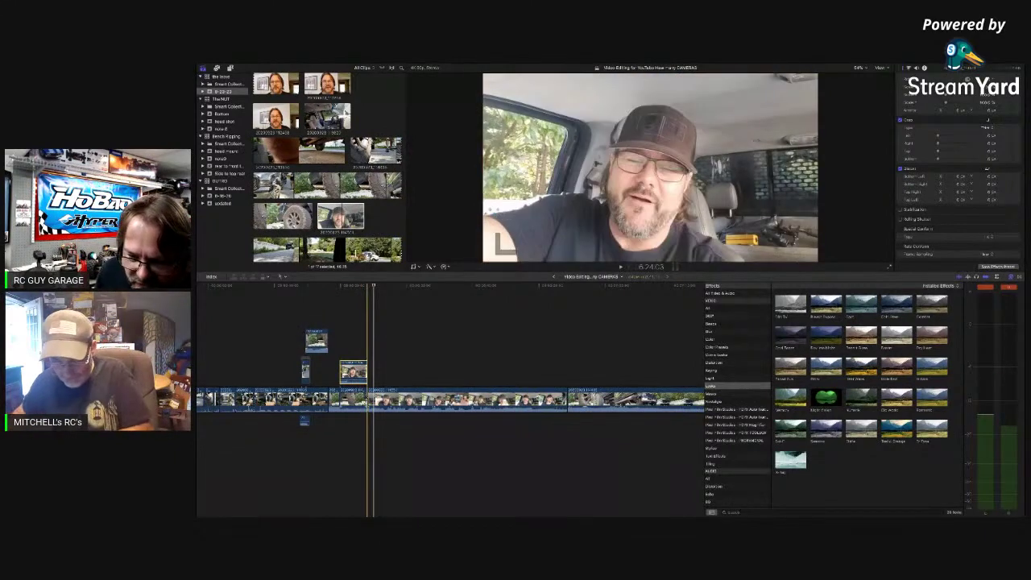
{"action": "left_click", "coordinate": [367, 403]}
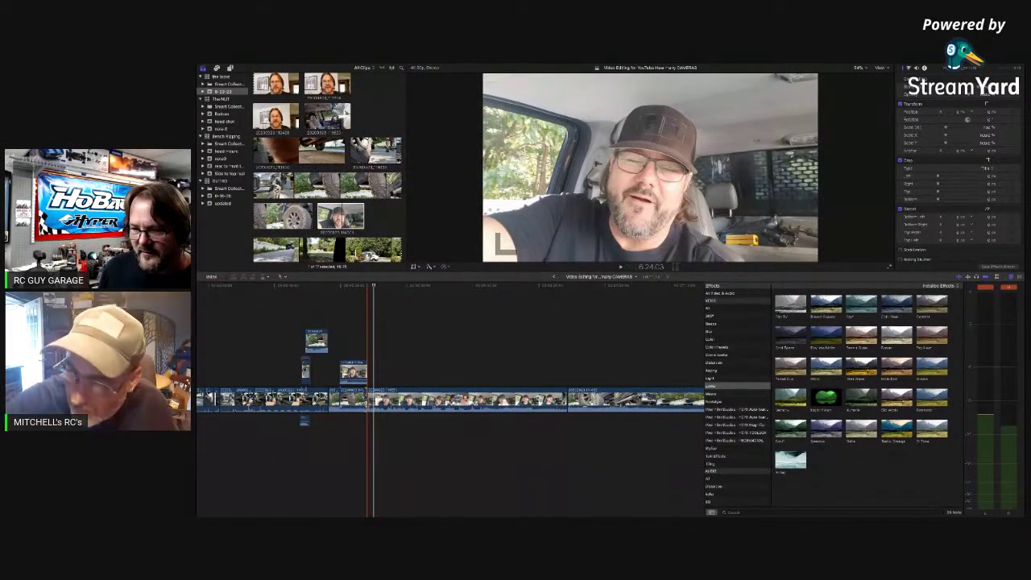
{"action": "left_click", "coordinate": [367, 404]}
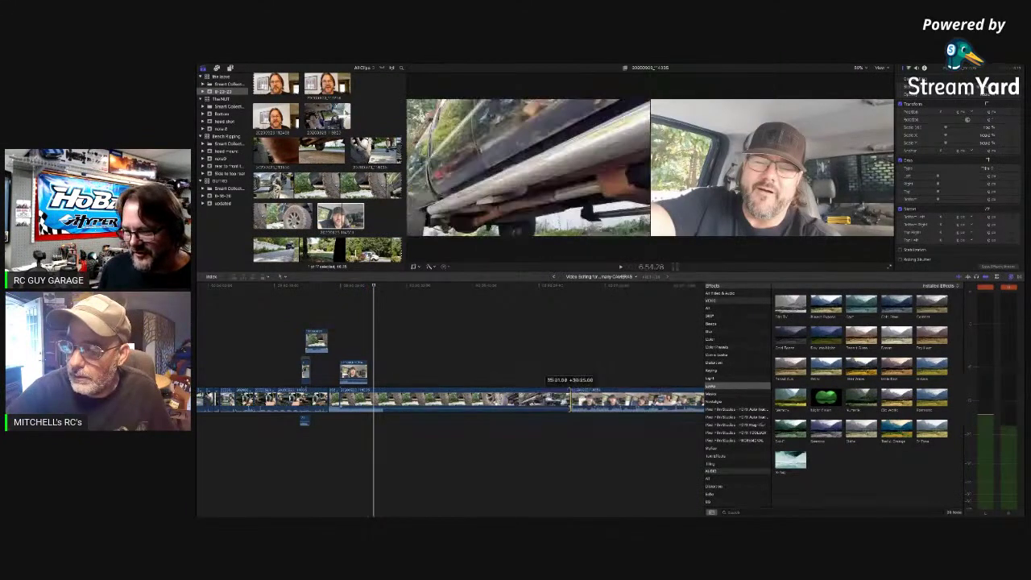
{"action": "left_click_drag", "start_coordinate": [597, 401], "coordinate": [399, 370]}
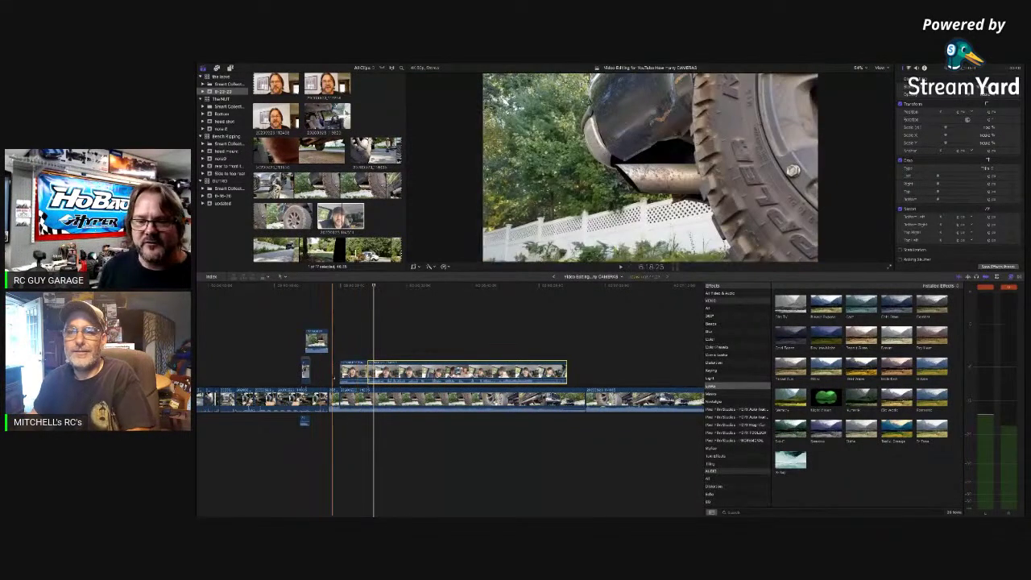
{"action": "key", "text": "space"}
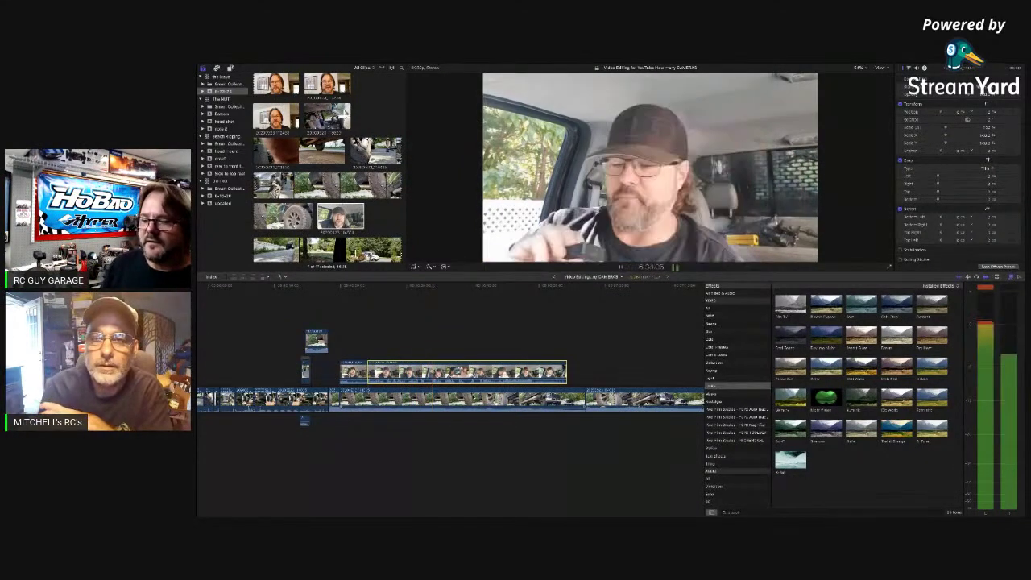
{"action": "key", "text": "space"}
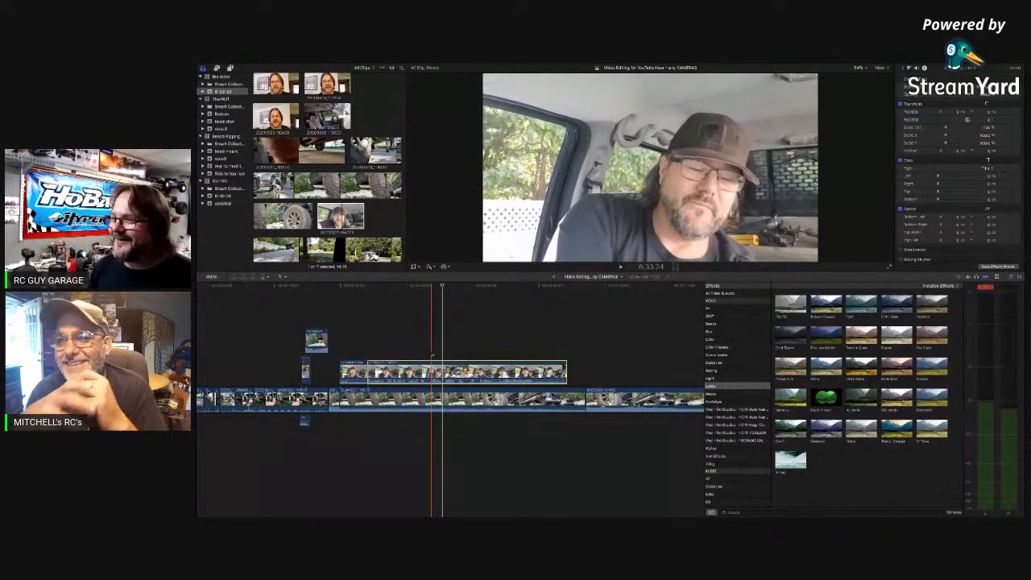
Split the rear tire clip beneath the second cab overlay at 6:39:04 and disable its latter piece
{"action": "key", "text": "space"}
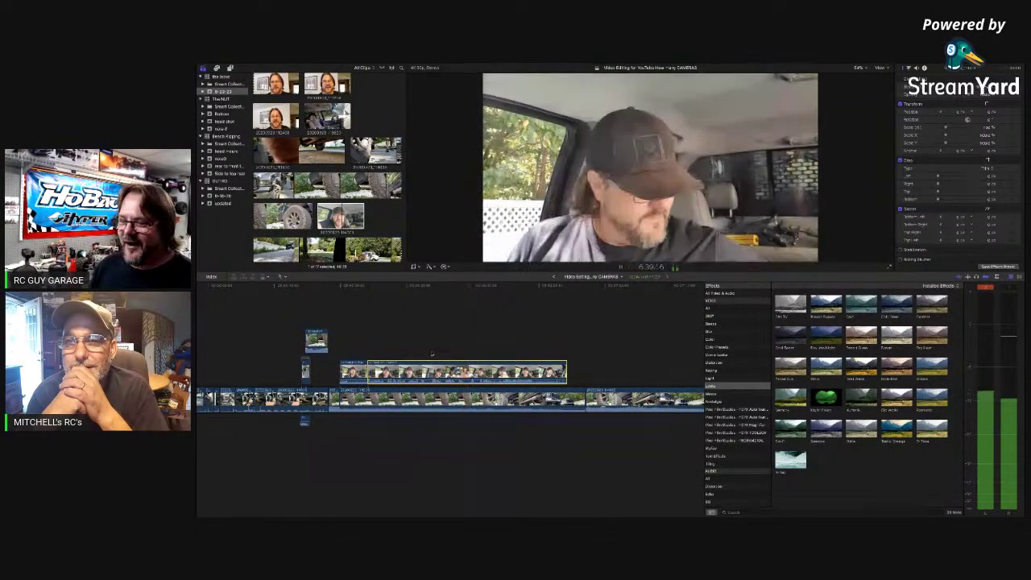
{"action": "key", "text": "space"}
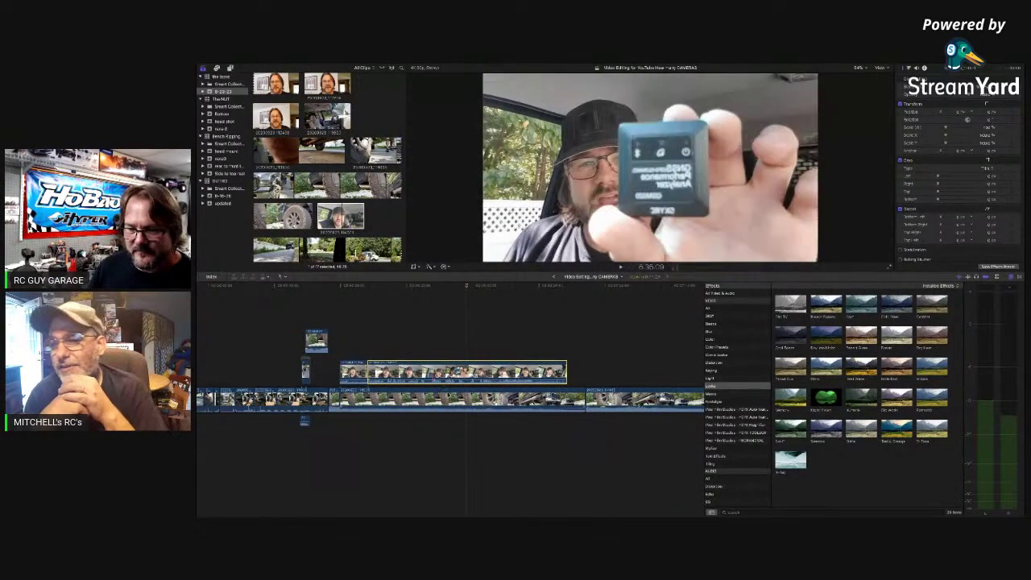
{"action": "left_click", "coordinate": [467, 405]}
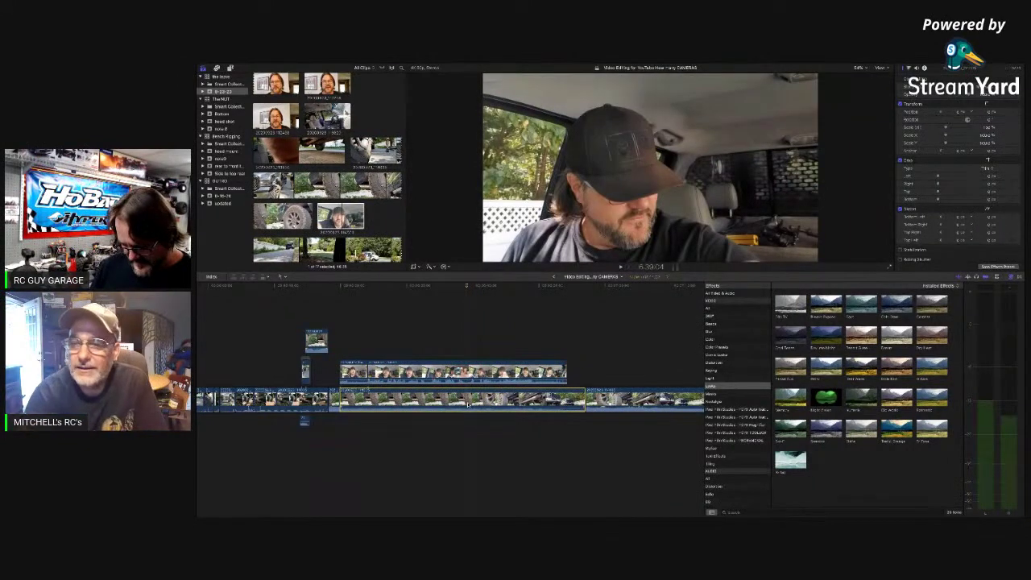
{"action": "key", "text": "super+b"}
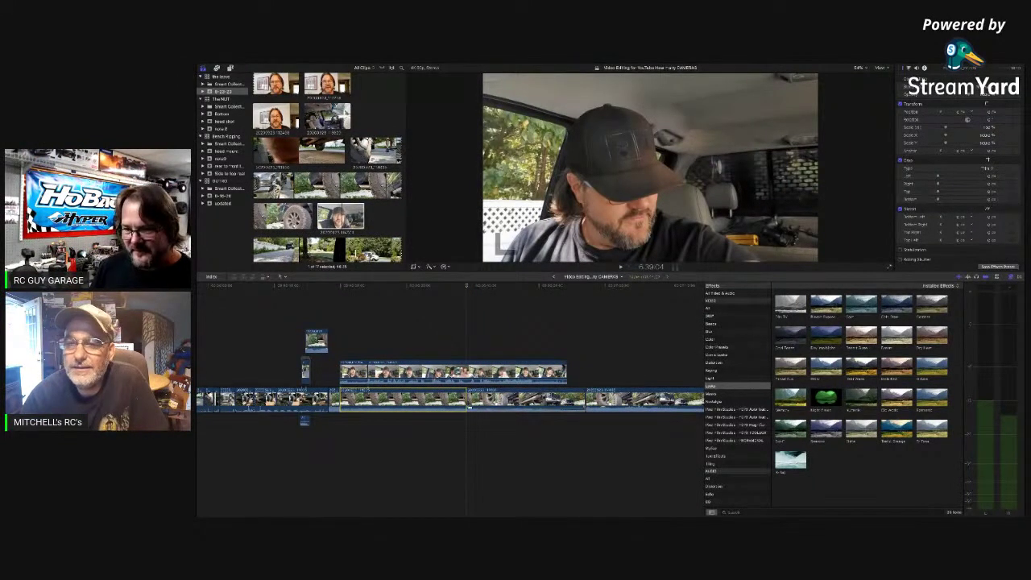
{"action": "left_click", "coordinate": [485, 403]}
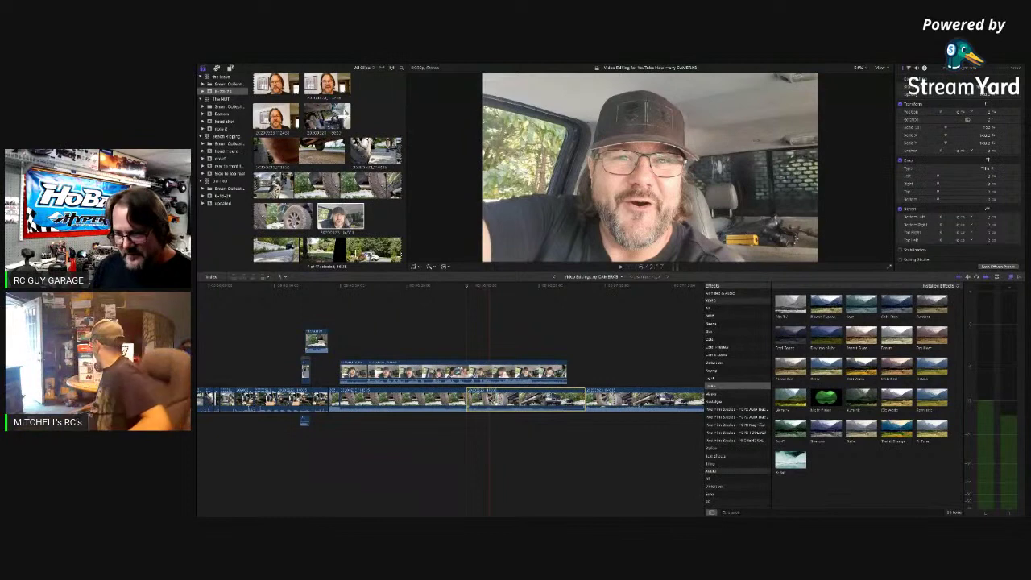
{"action": "key", "text": "v"}
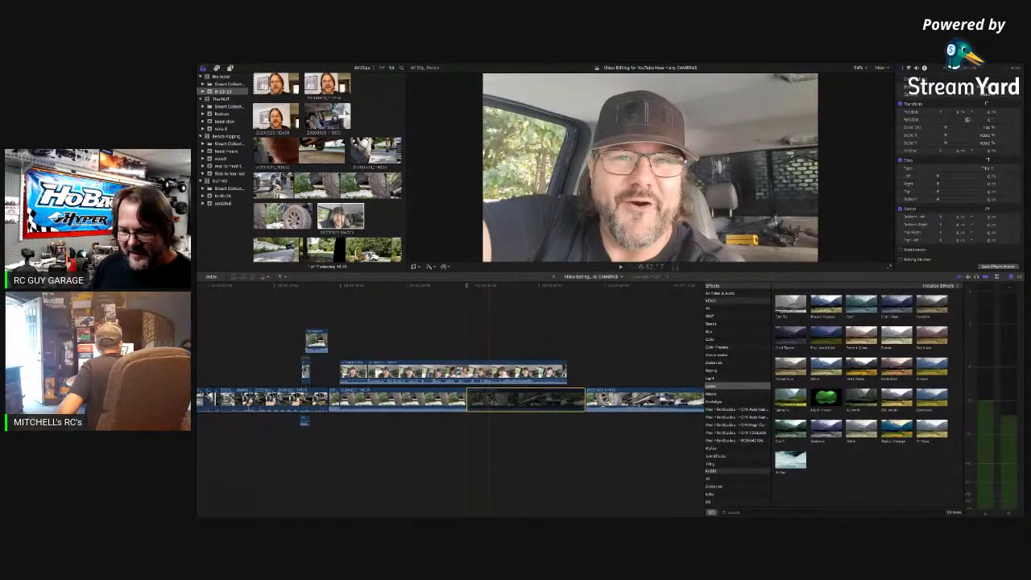
Play the sequence from just before the first cab overlay to review the audio over the disabled tire piece
{"action": "left_click", "coordinate": [474, 403]}
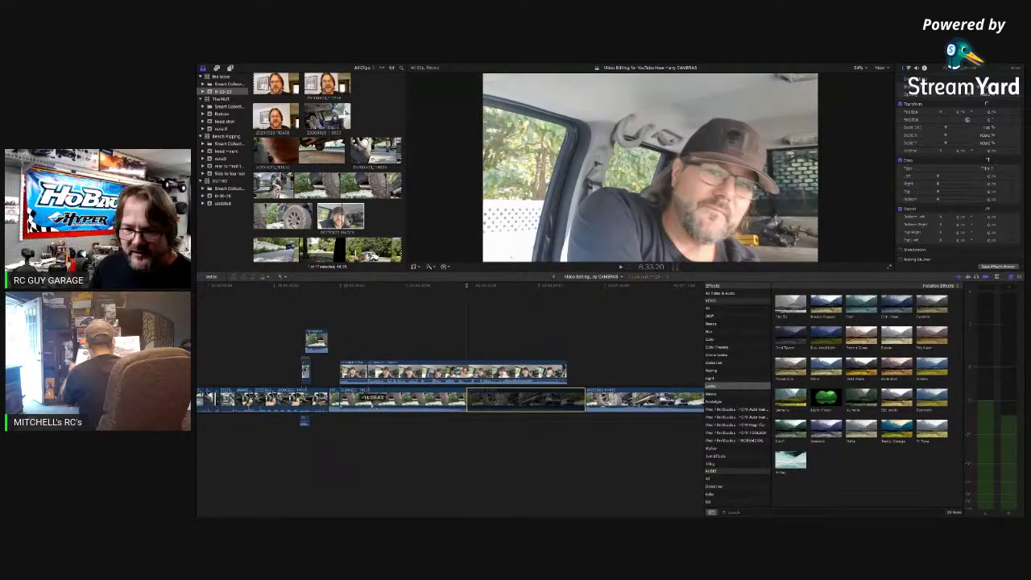
{"action": "left_click", "coordinate": [335, 427]}
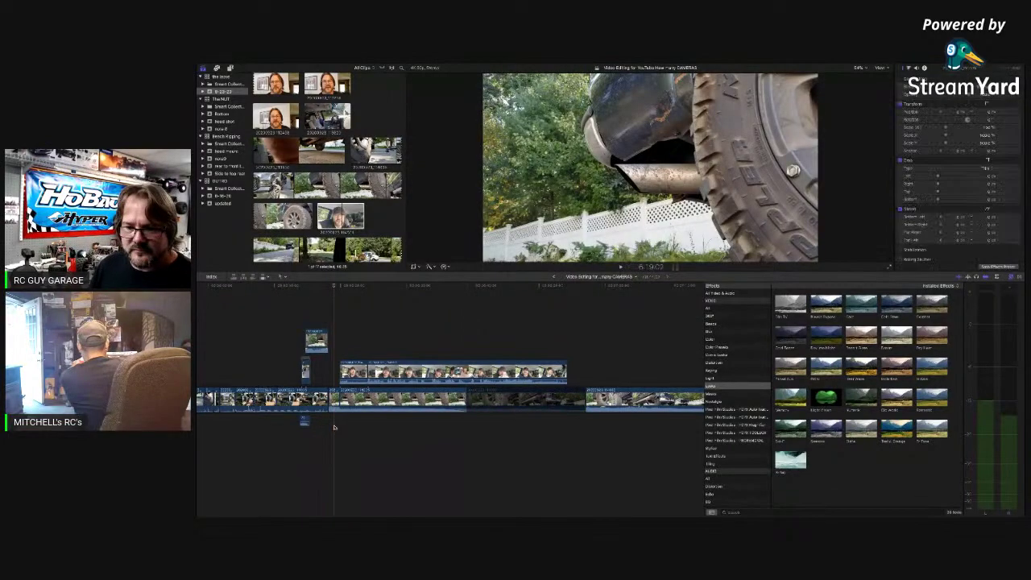
{"action": "key", "text": "space"}
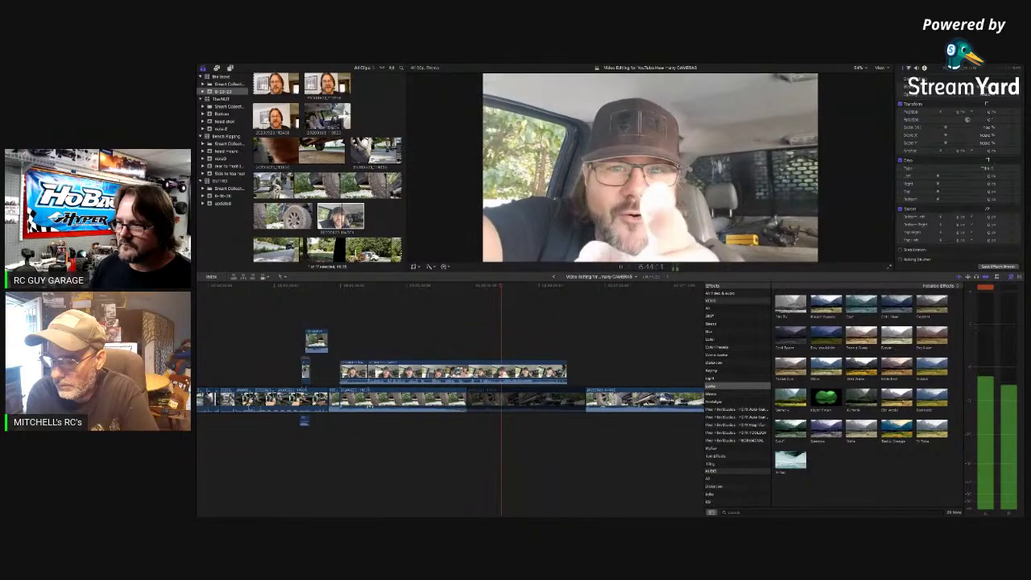
{"action": "key", "text": "space"}
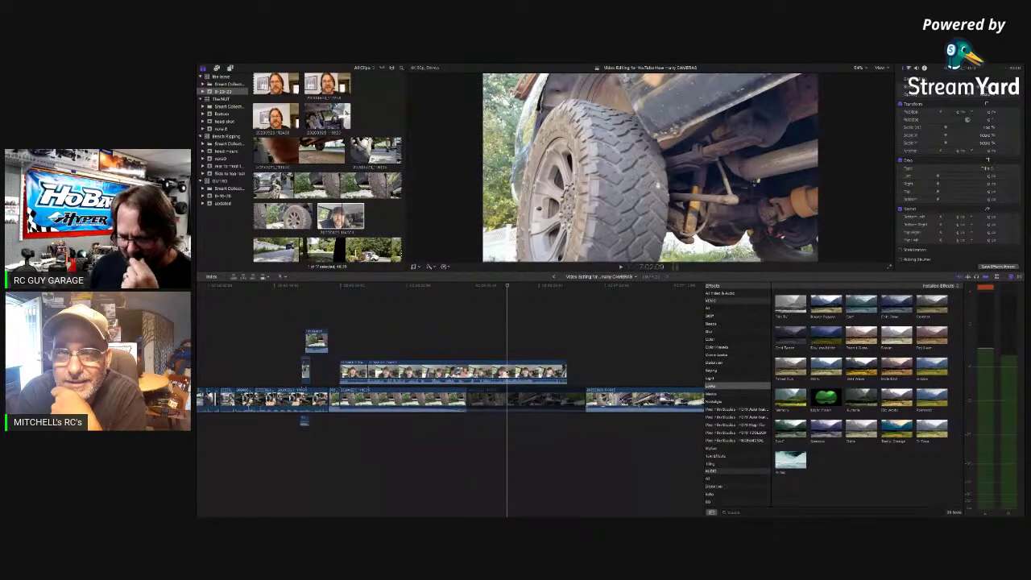
{"action": "key", "text": "space"}
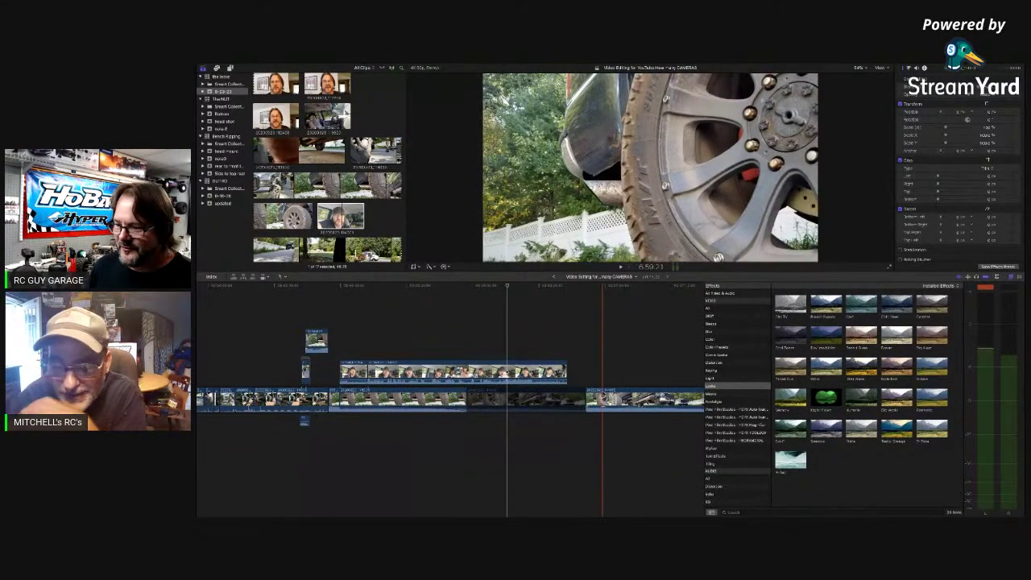
Shorten the disabled tire piece so the following tire clip starts sooner beneath the cab overlay, and play across the join
{"action": "left_click_drag", "start_coordinate": [584, 402], "coordinate": [506, 410]}
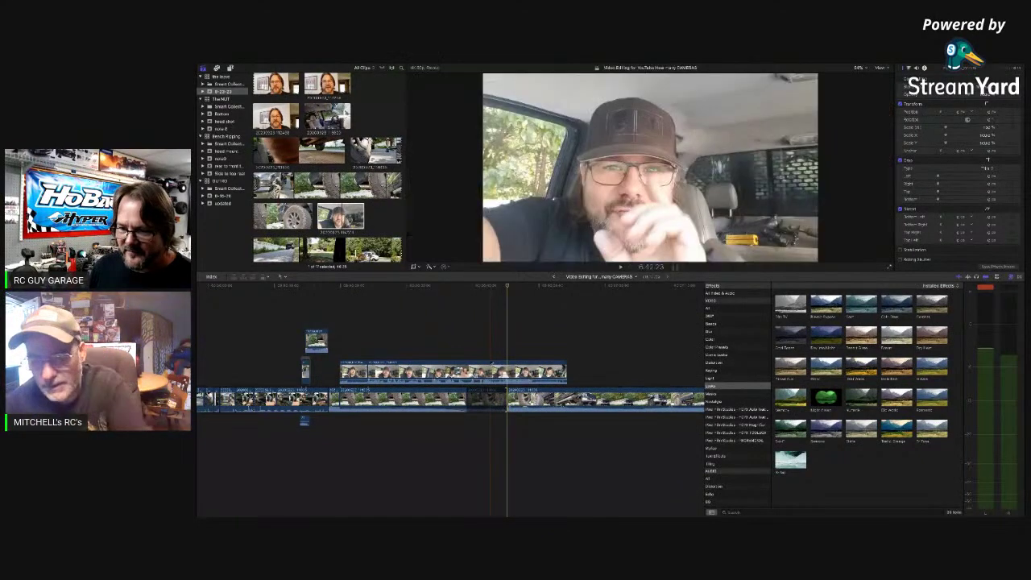
{"action": "key", "text": "space"}
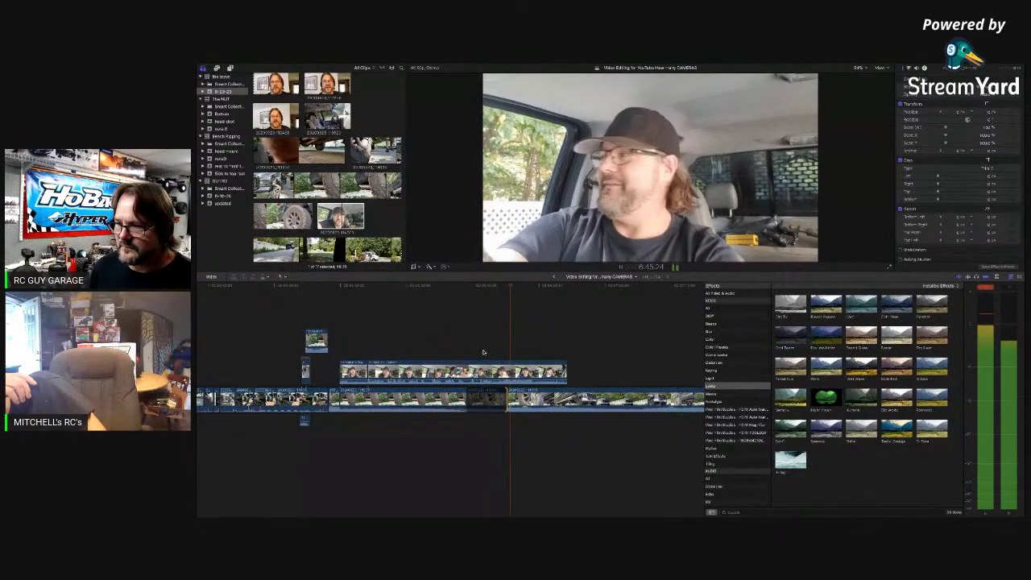
{"action": "key", "text": "space"}
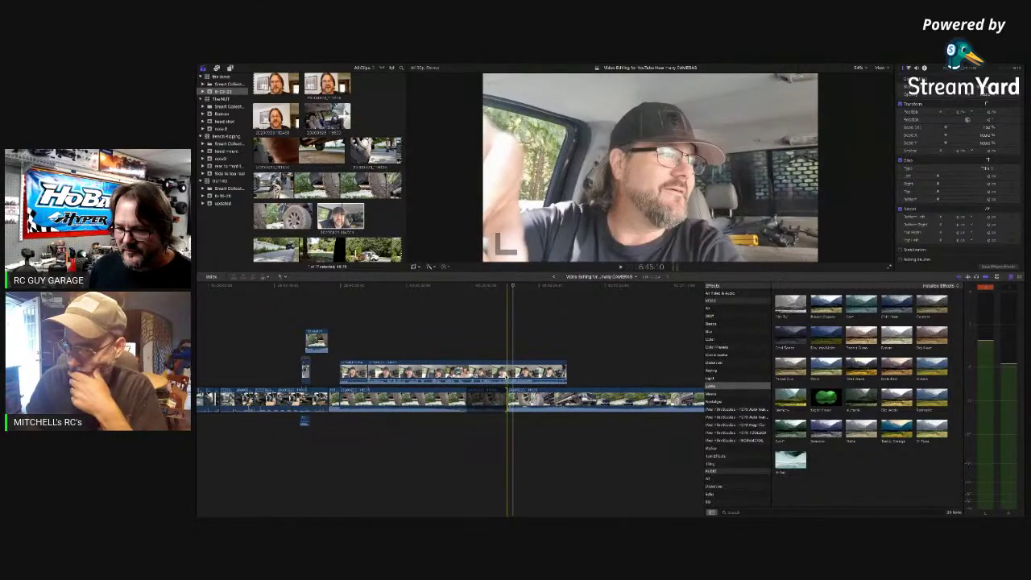
{"action": "key", "text": "space"}
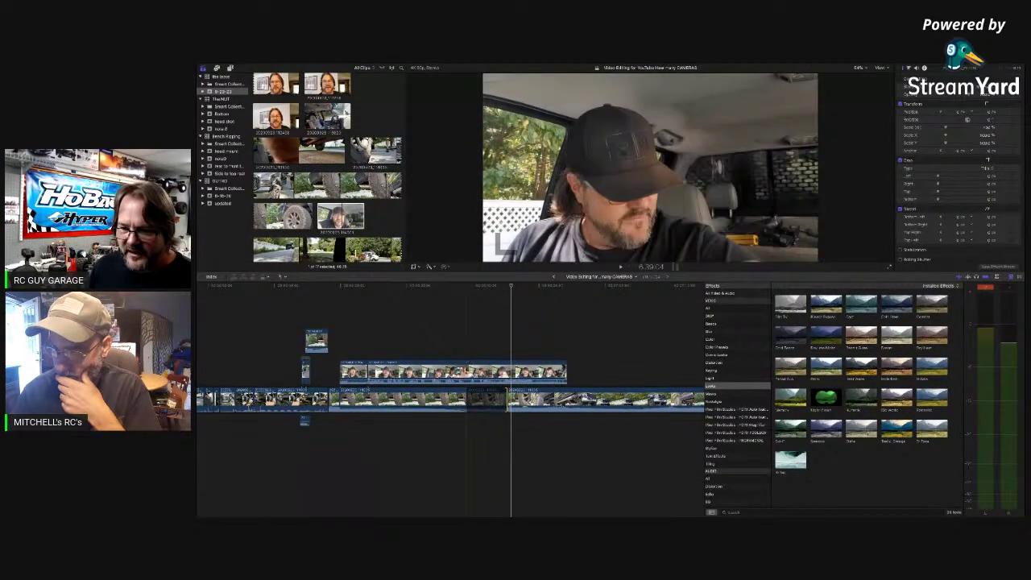
Split the second cab overlay at 6:39:04 and put its latter piece into the main storyline in place of the disabled tire piece
{"action": "key", "text": "c"}
{"action": "key", "text": "super+b"}
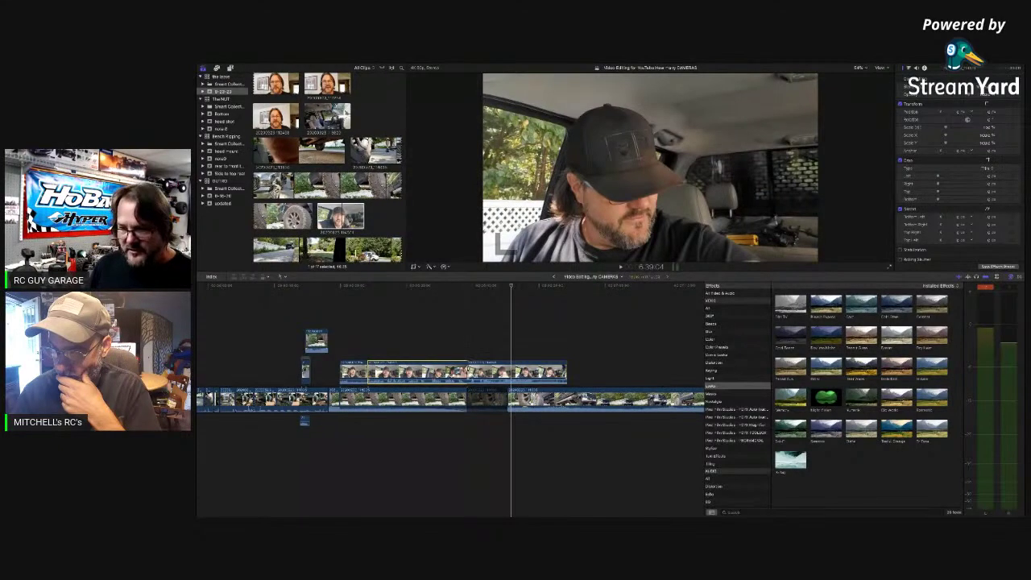
{"action": "left_click_drag", "start_coordinate": [530, 372], "coordinate": [529, 401]}
{"action": "left_click", "coordinate": [587, 402]}
{"action": "key", "text": "Delete"}
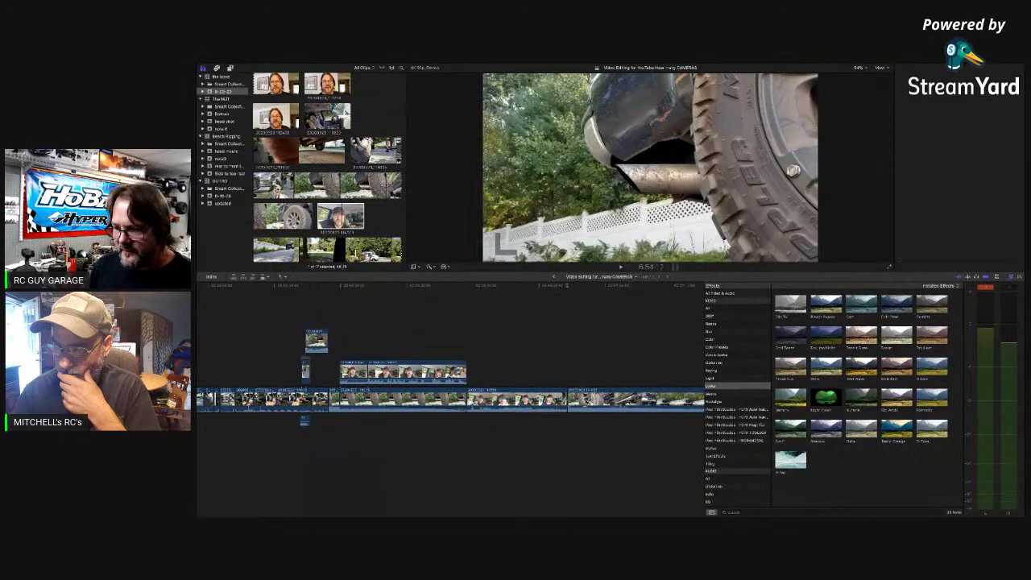
Connect the following tire clip above the end of the main-storyline cab piece, shift it later and play the overlap
{"action": "left_click_drag", "start_coordinate": [586, 399], "coordinate": [510, 371]}
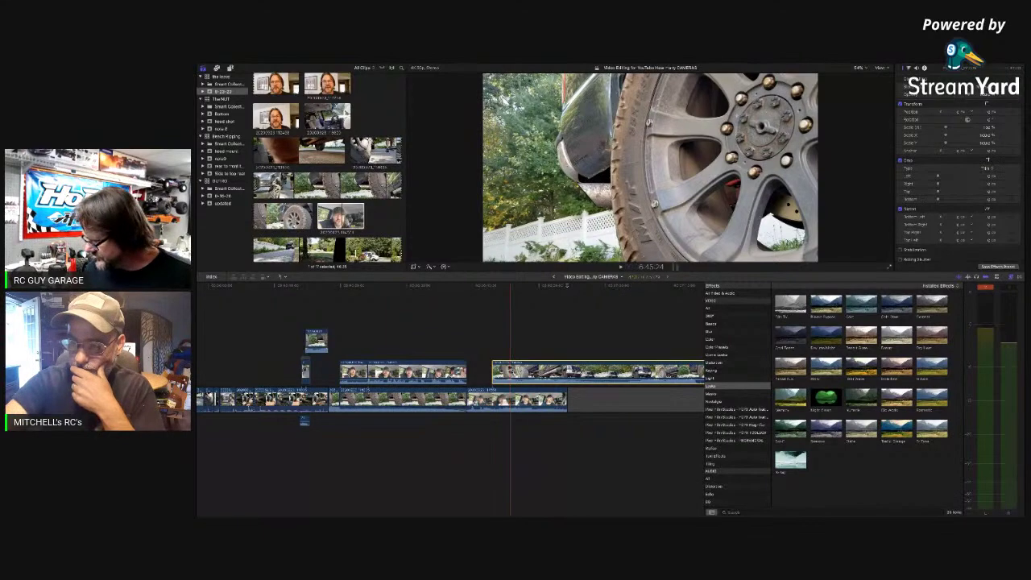
{"action": "left_click", "coordinate": [458, 354]}
{"action": "key", "text": "space"}
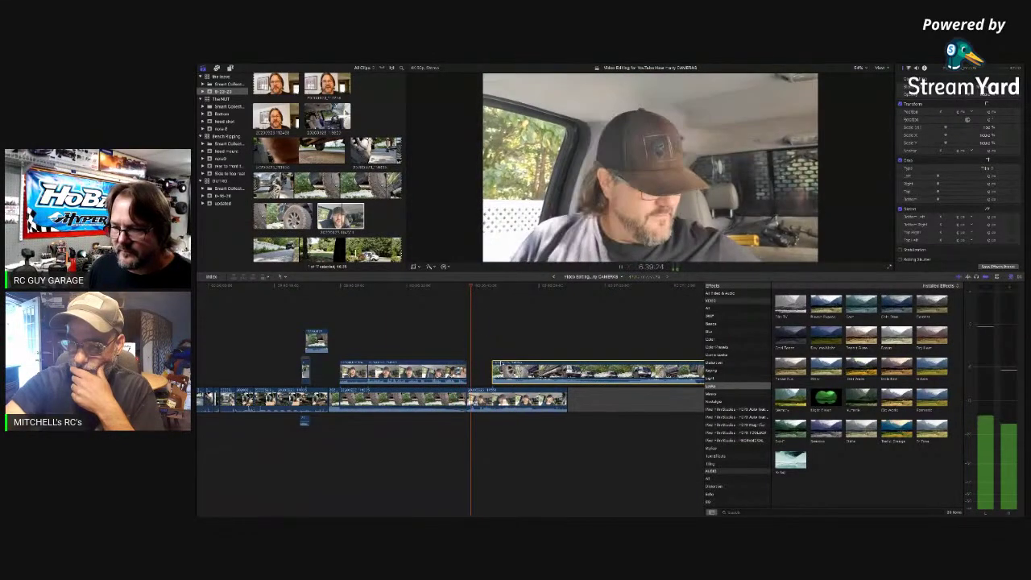
{"action": "left_click_drag", "start_coordinate": [509, 371], "coordinate": [535, 371]}
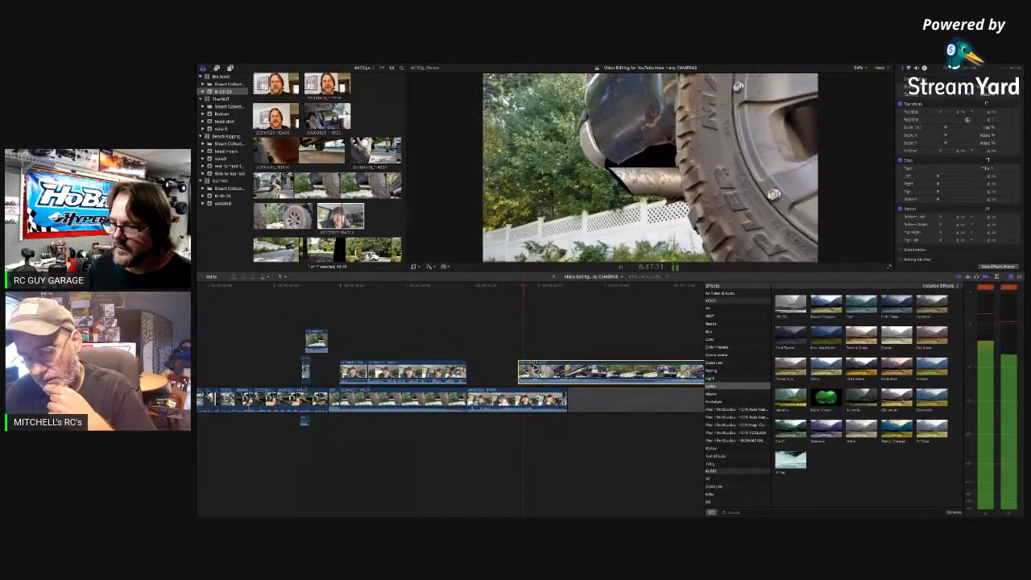
{"action": "key", "text": "space"}
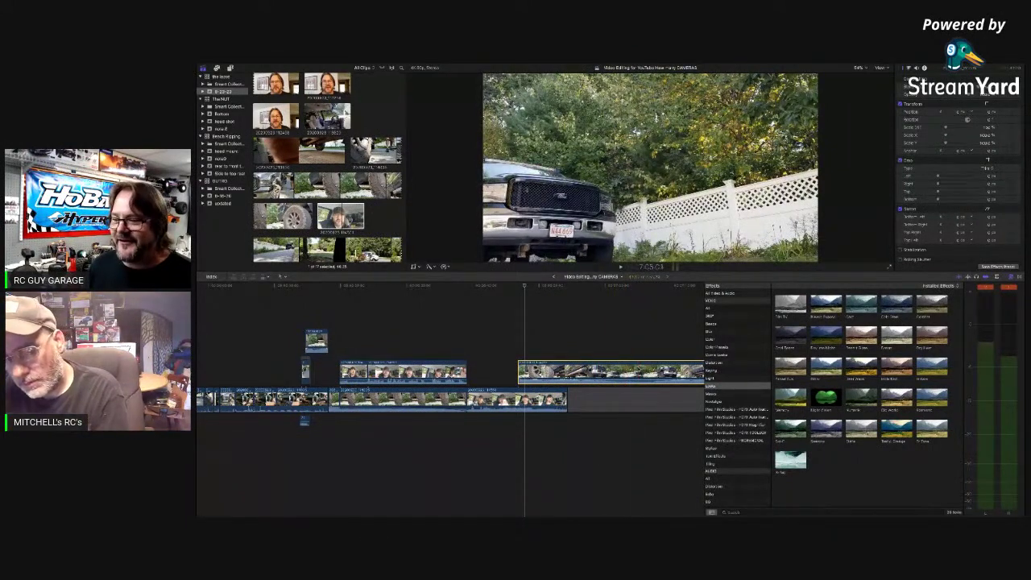
Remove the opening of the connected tire clip, slide the remainder back to start at 6:47:16, and play the transition from the cab piece
{"action": "key", "text": "super+minus"}
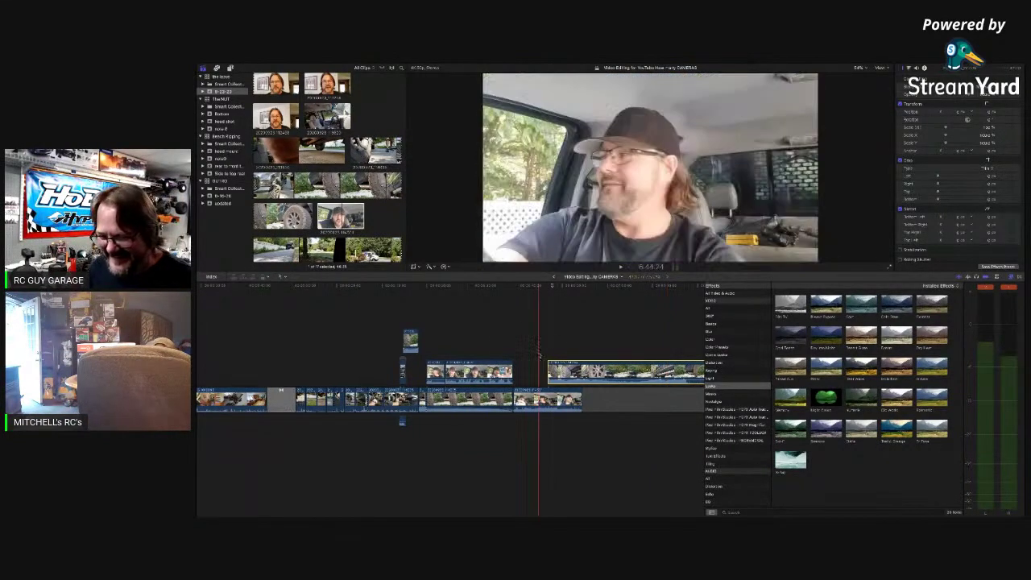
{"action": "key", "text": "space"}
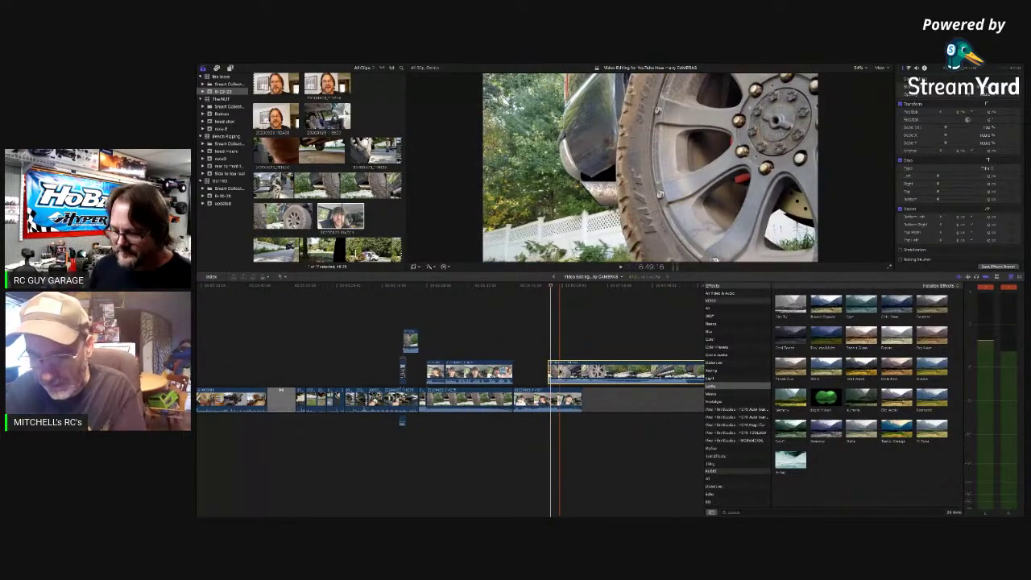
{"action": "key", "text": "Delete"}
{"action": "left_click_drag", "start_coordinate": [567, 369], "coordinate": [555, 371]}
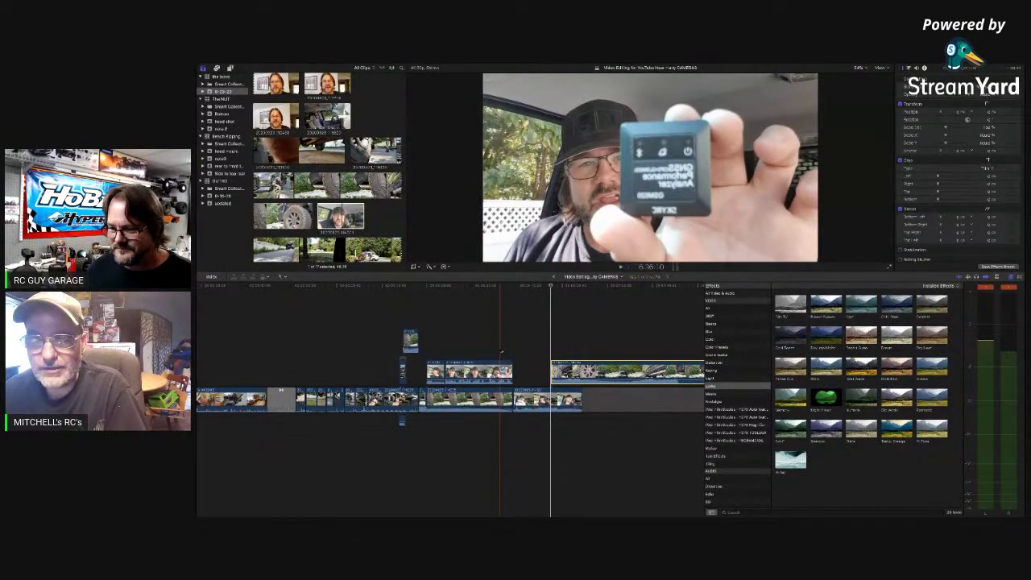
{"action": "key", "text": "space"}
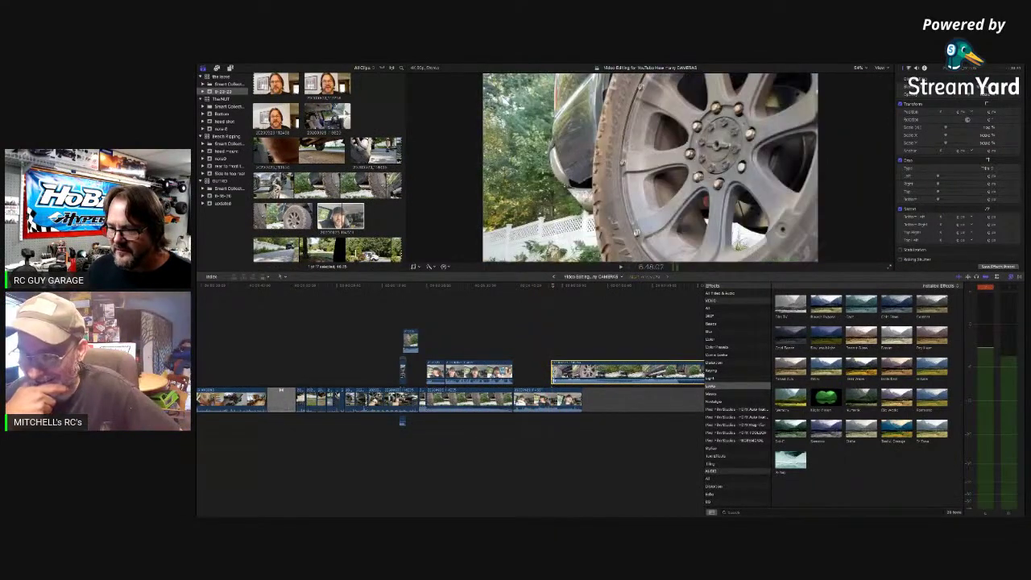
{"action": "key", "text": "Up"}
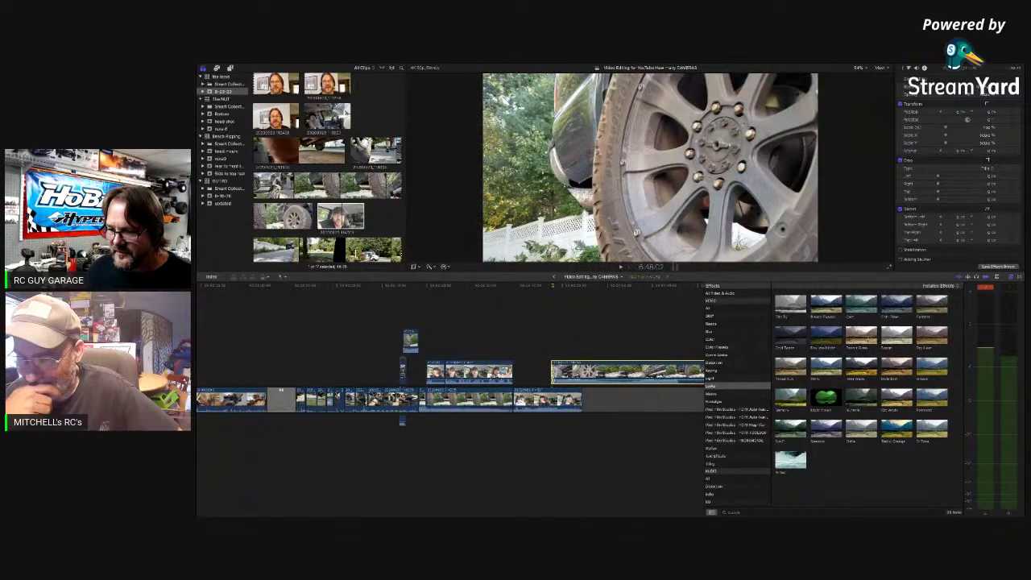
{"action": "key", "text": "Up"}
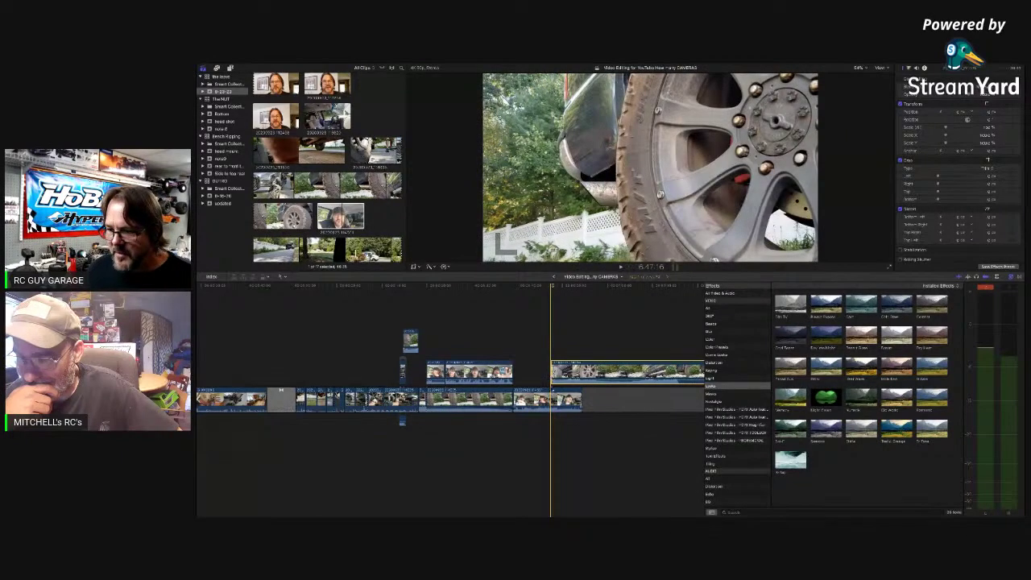
{"action": "key", "text": "space"}
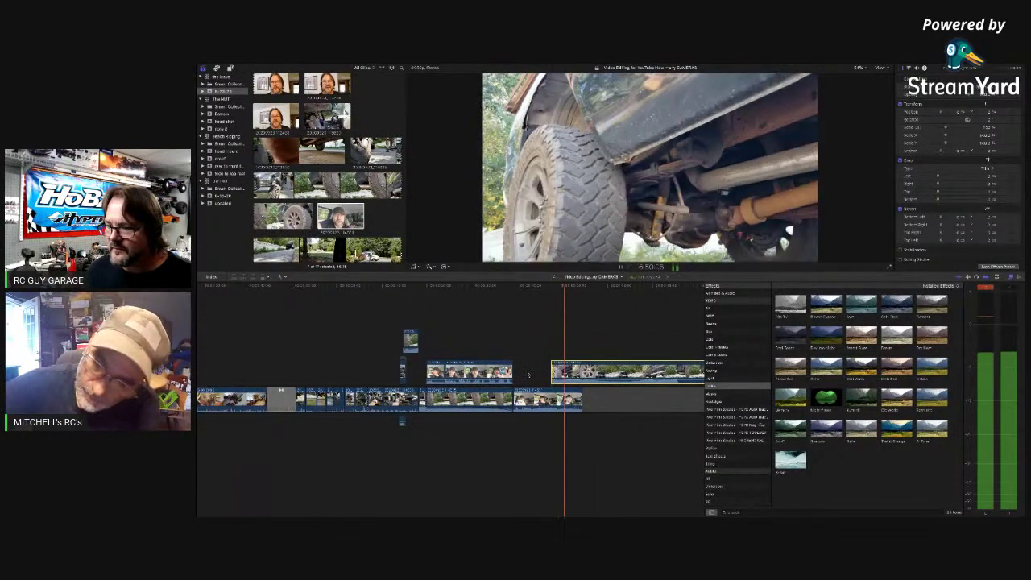
{"action": "key", "text": "space"}
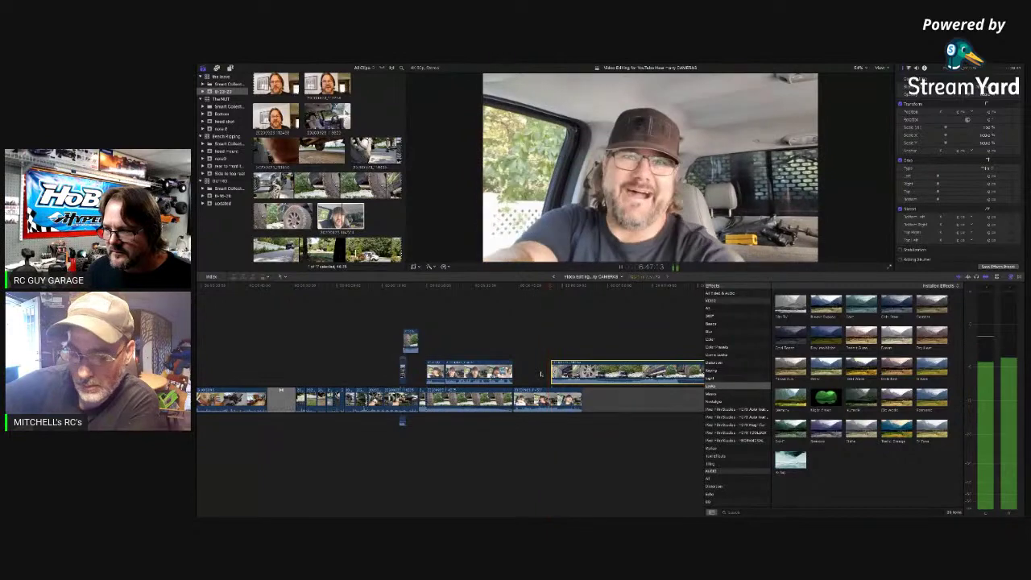
{"action": "key", "text": "space"}
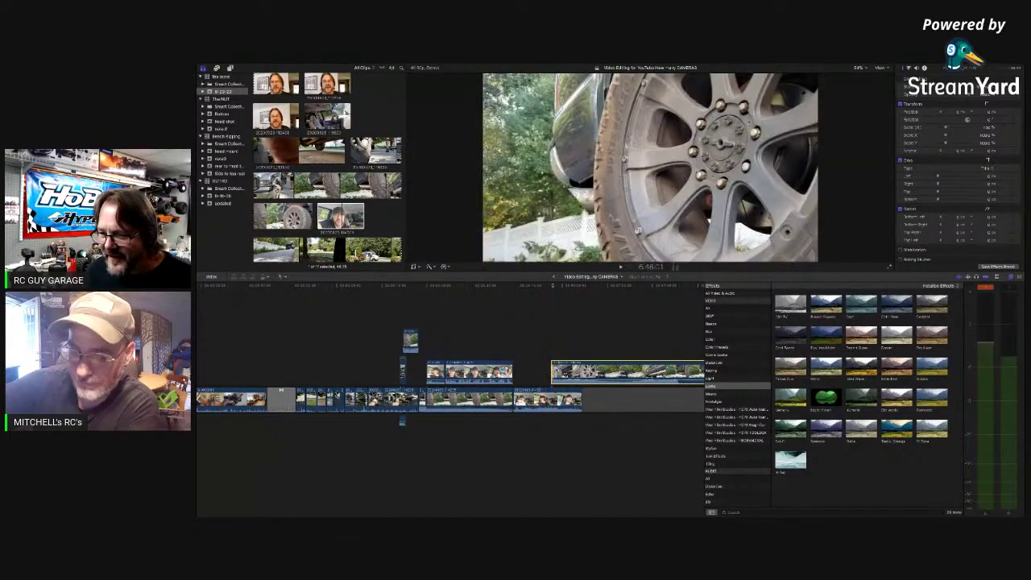
Shift the connected tire clip slightly earlier above the main-storyline cab piece and play the transition
{"action": "left_click_drag", "start_coordinate": [555, 368], "coordinate": [548, 369]}
{"action": "key", "text": "space"}
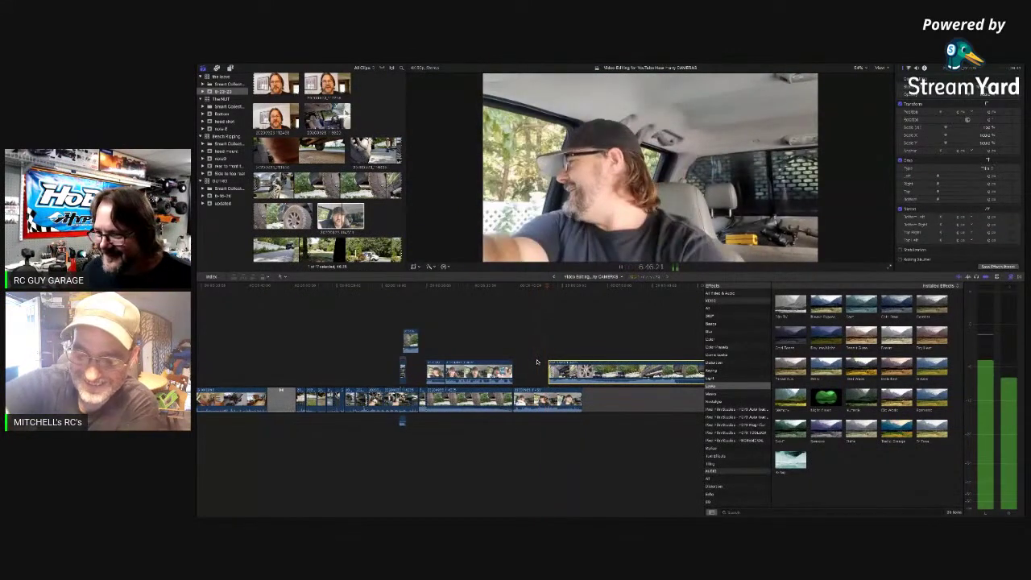
{"action": "key", "text": "space"}
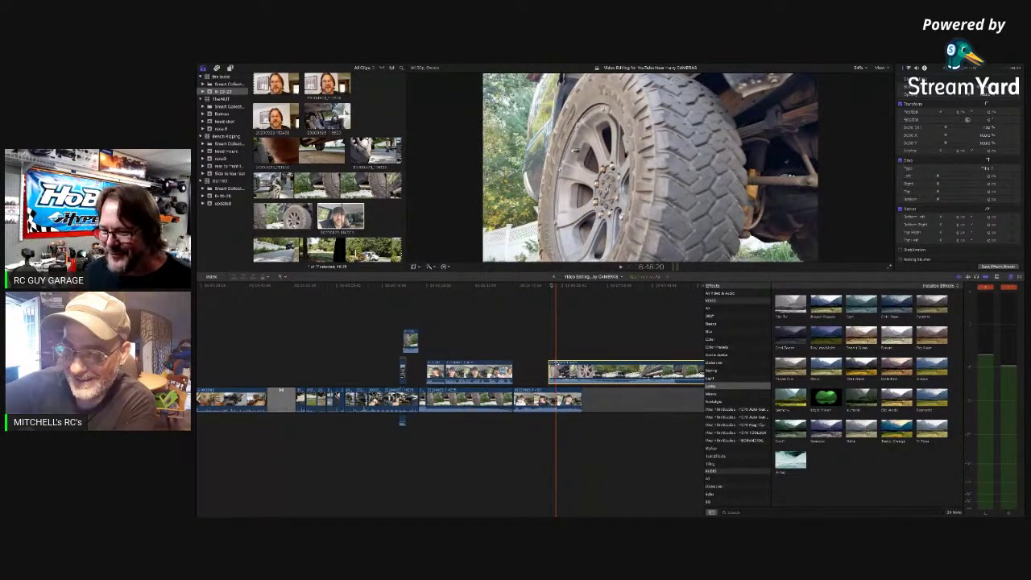
Move the connected tire clip back to start at 6:45:29 and play the transition from the cab piece
{"action": "left_click", "coordinate": [556, 363]}
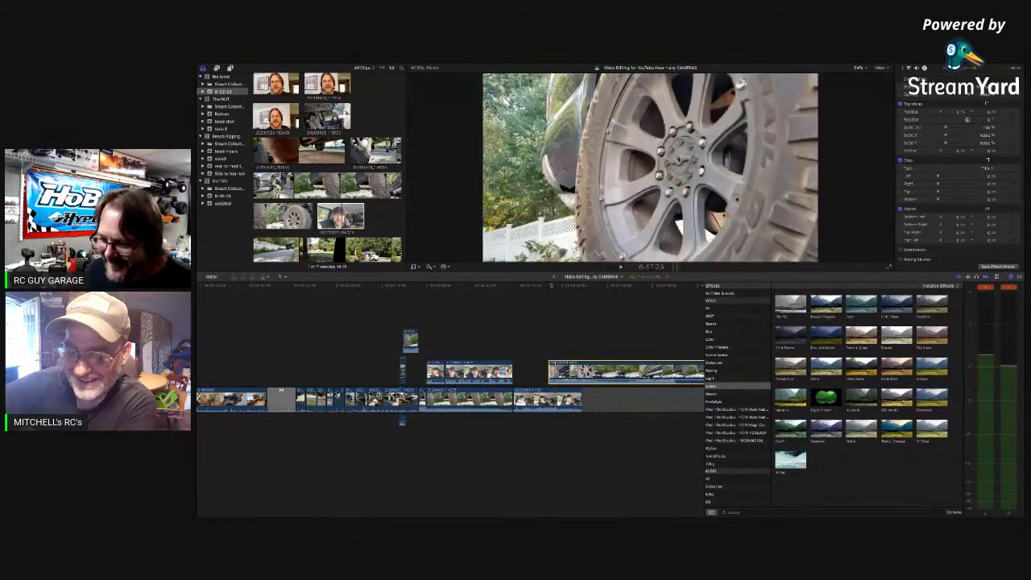
{"action": "left_click_drag", "start_coordinate": [555, 363], "coordinate": [555, 365]}
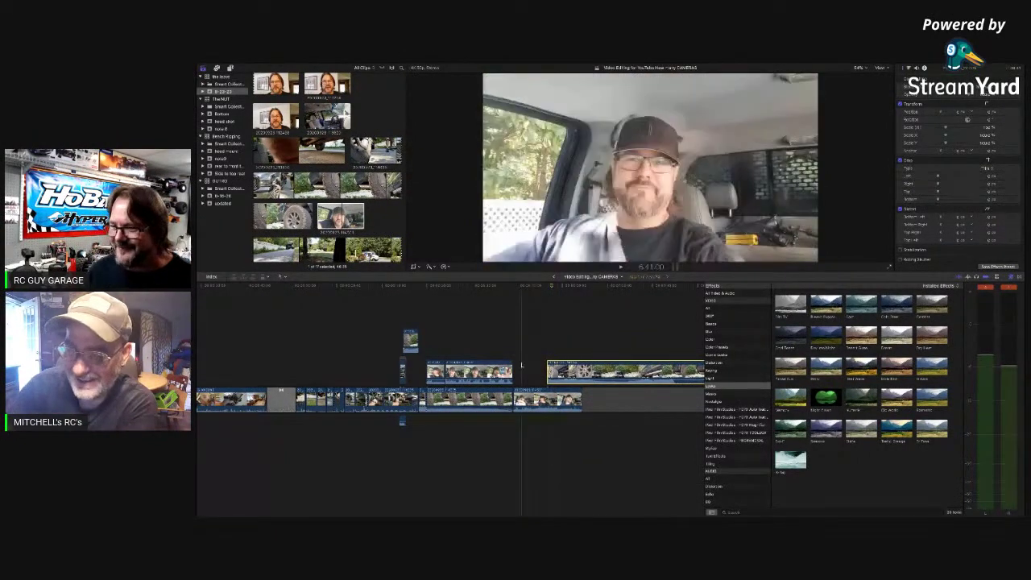
{"action": "key", "text": "space"}
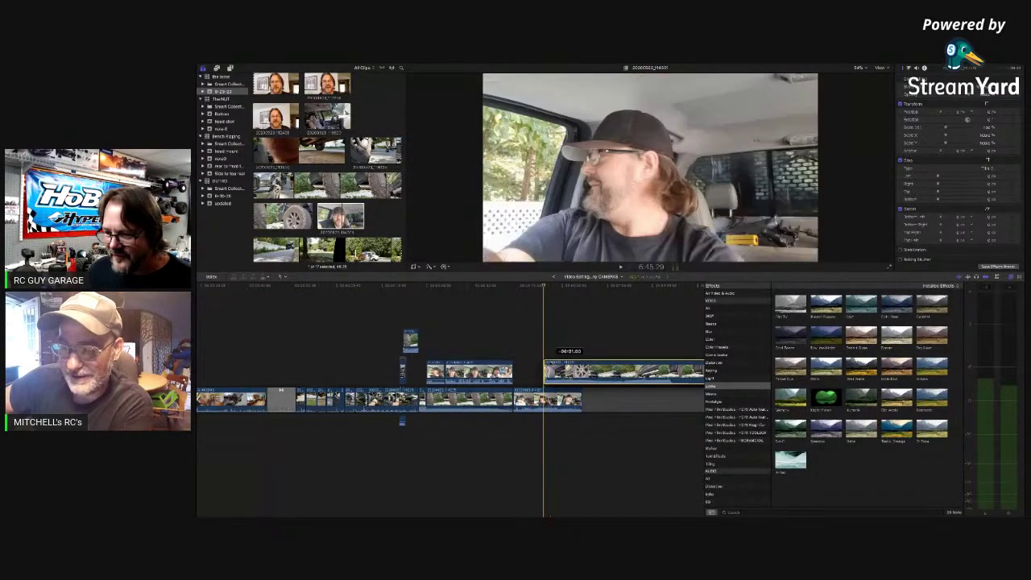
{"action": "left_click", "coordinate": [536, 365]}
{"action": "key", "text": "space"}
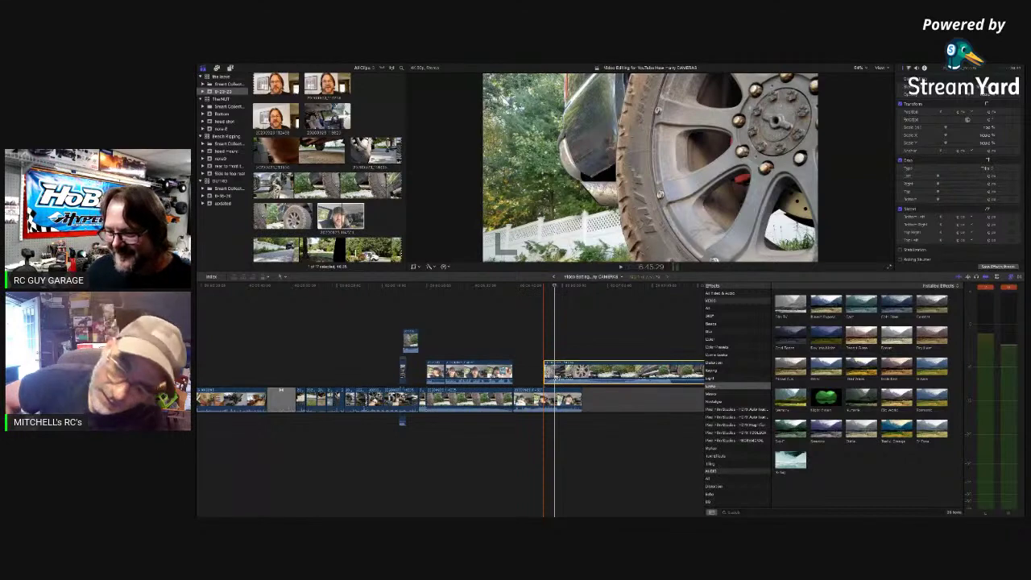
{"action": "left_click", "coordinate": [533, 373]}
{"action": "key", "text": "space"}
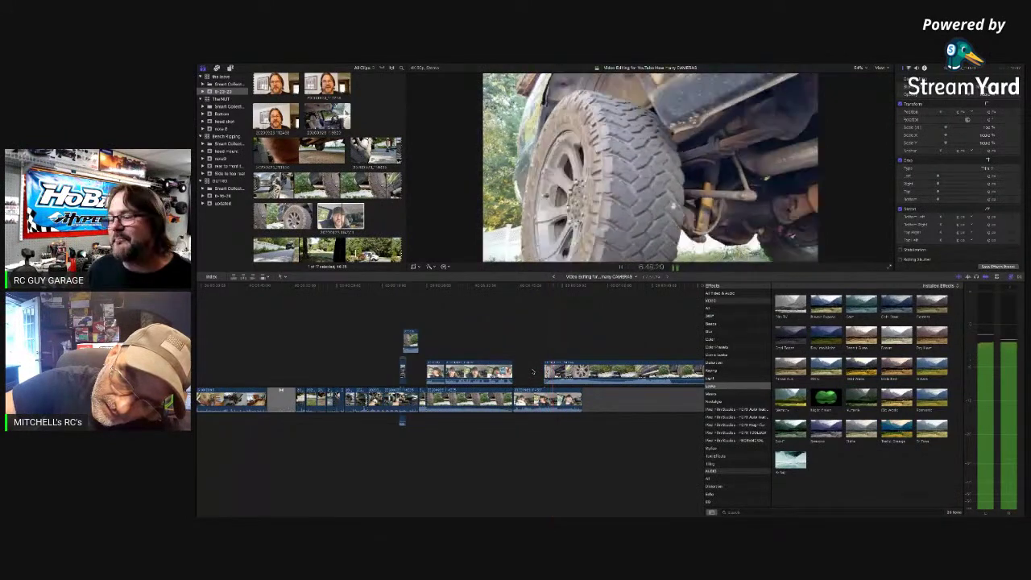
{"action": "key", "text": "space"}
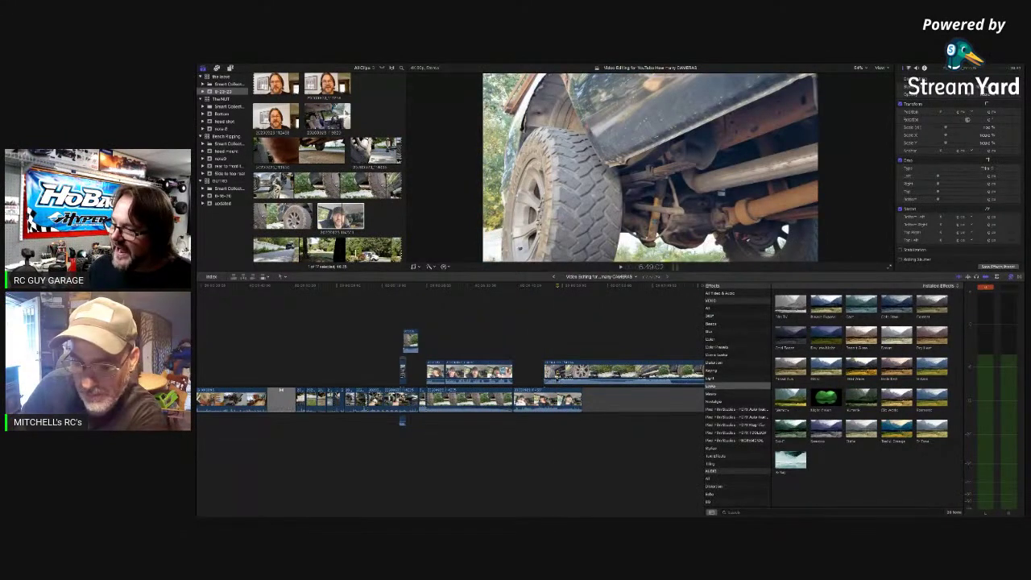
Play the cab piece into the connected tire clip and show that clip's audio settings
{"action": "left_click", "coordinate": [582, 353]}
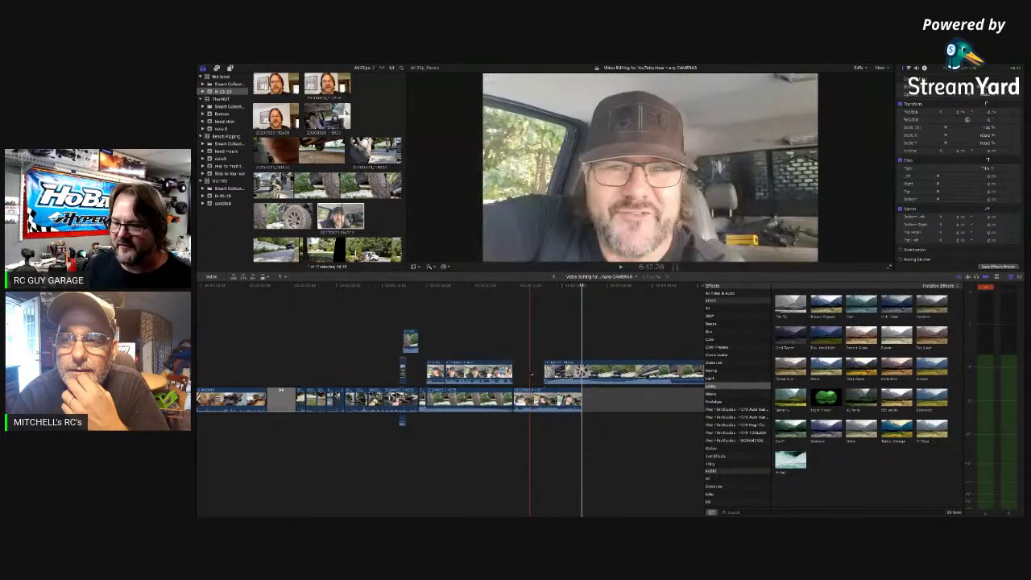
{"action": "key", "text": "space"}
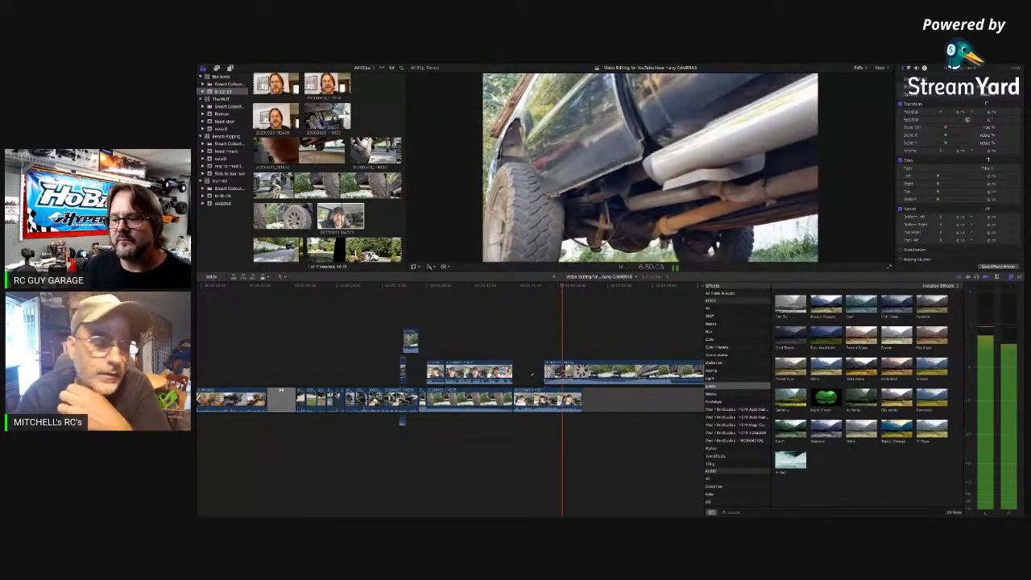
{"action": "left_click", "coordinate": [564, 372]}
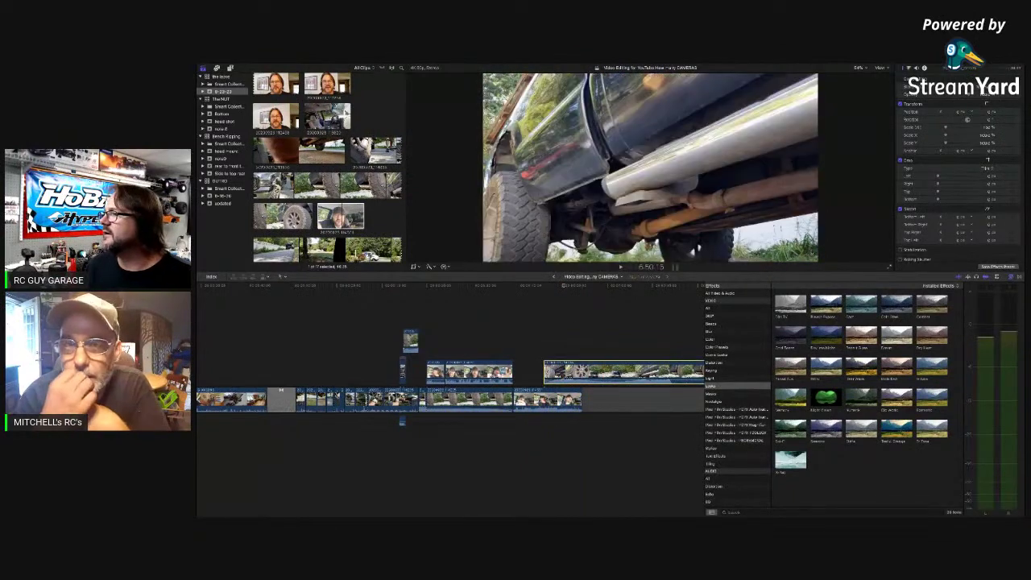
{"action": "left_click", "coordinate": [916, 71]}
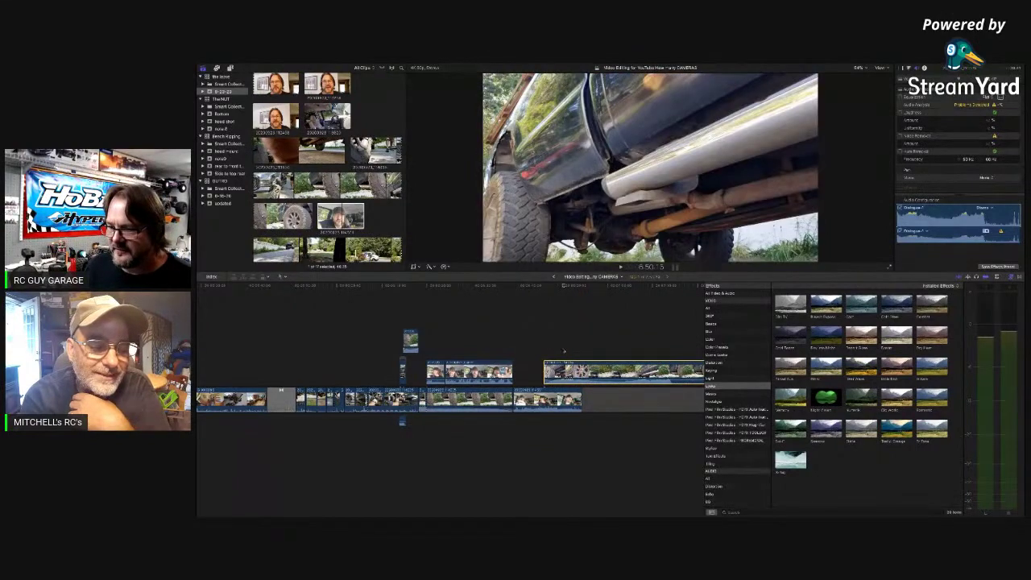
Try splitting the connected tire clip at the truck's front view and extending the end of the cab piece beneath it
{"action": "key", "text": "space"}
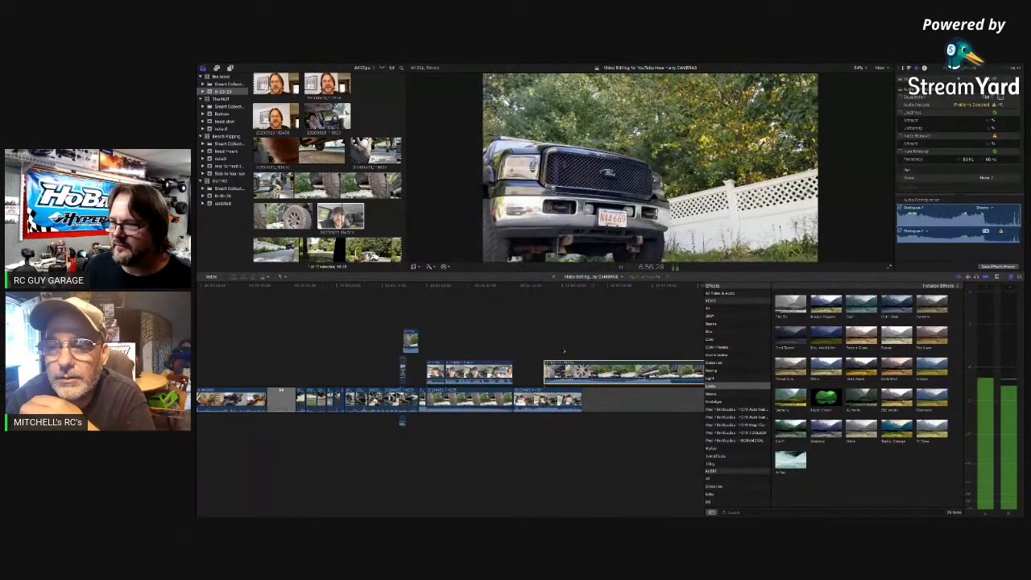
{"action": "key", "text": "space"}
{"action": "key", "text": "space"}
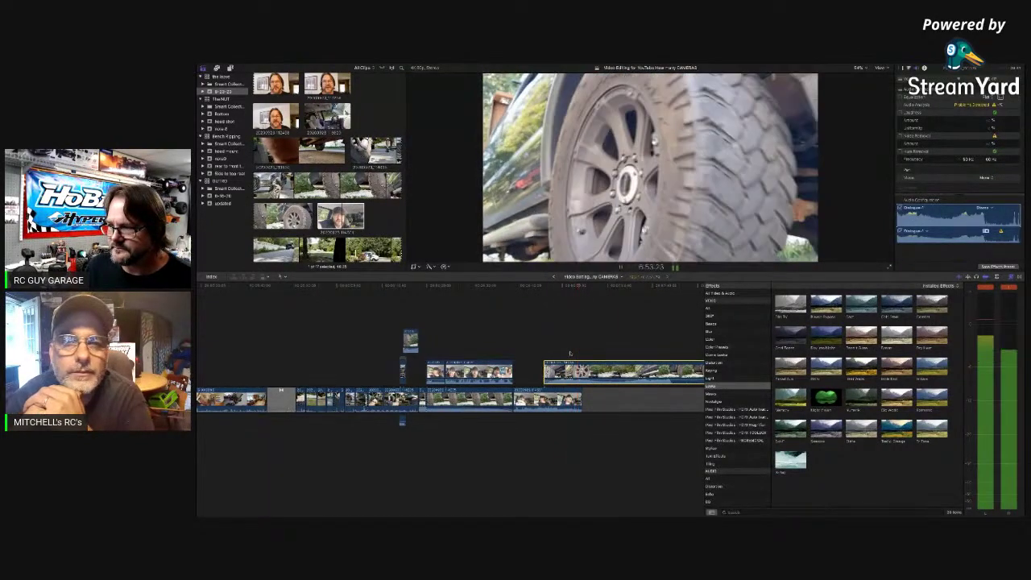
{"action": "key", "text": "space"}
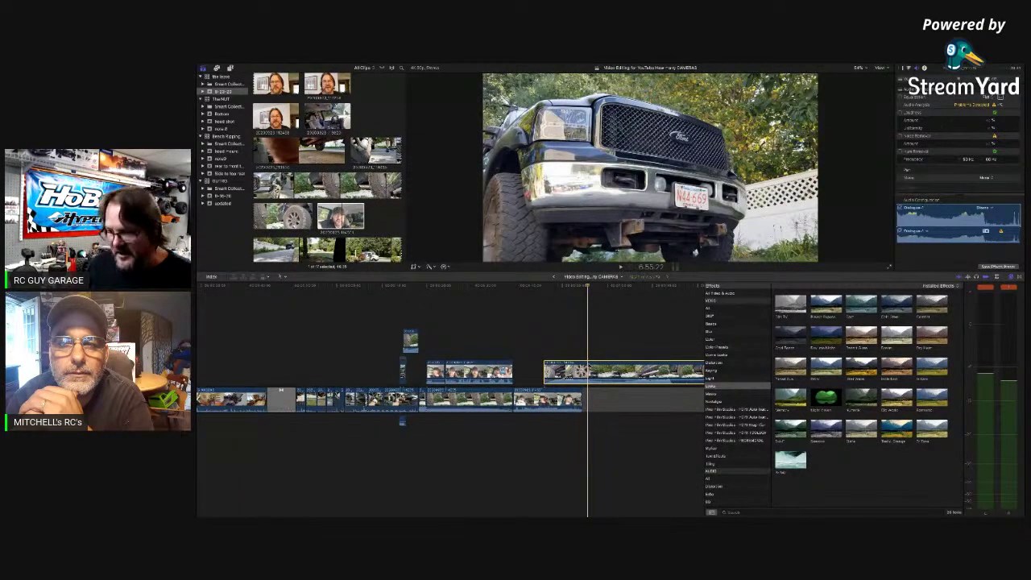
{"action": "key", "text": "super+b"}
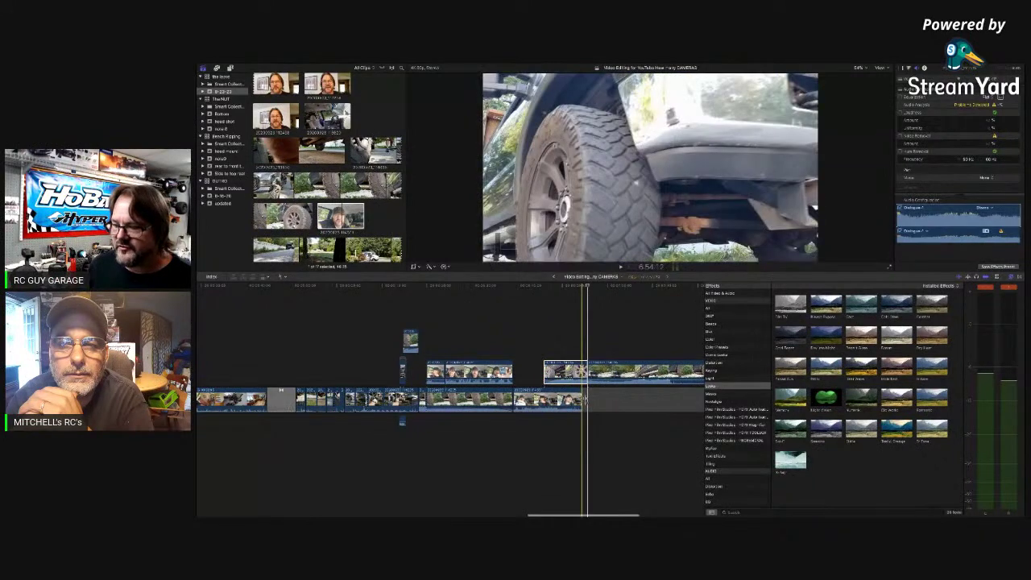
{"action": "left_click_drag", "start_coordinate": [582, 400], "coordinate": [585, 400]}
{"action": "scroll", "coordinate": [594, 402], "scroll_direction": "right", "scroll_amount": 3}
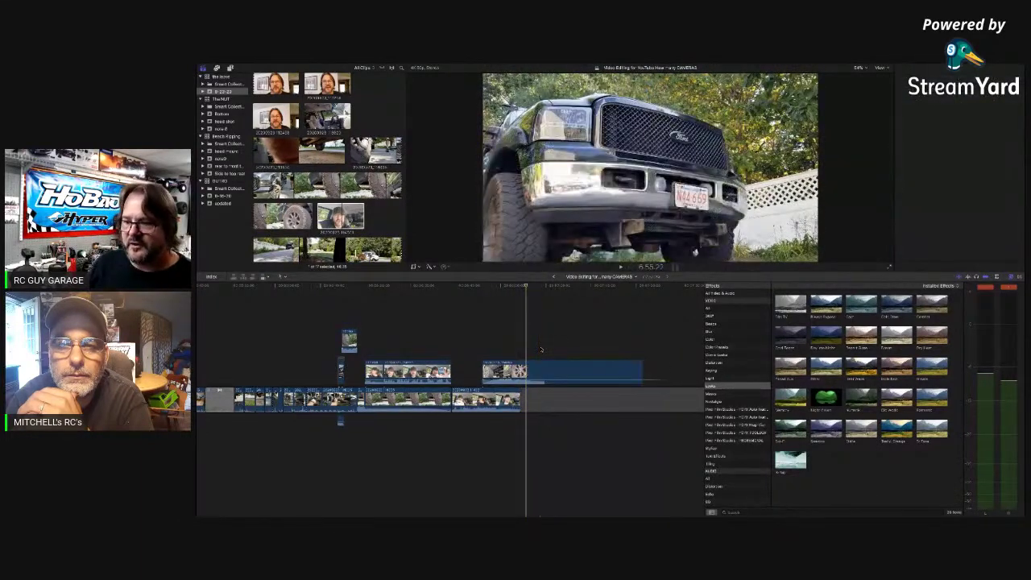
Split the connected tire clip at the cab piece's end, 6:54:12, and delete the remainder beyond it
{"action": "left_click", "coordinate": [521, 359]}
{"action": "left_click", "coordinate": [521, 368]}
{"action": "key", "text": "super+b"}
{"action": "left_click_drag", "start_coordinate": [524, 369], "coordinate": [531, 395]}
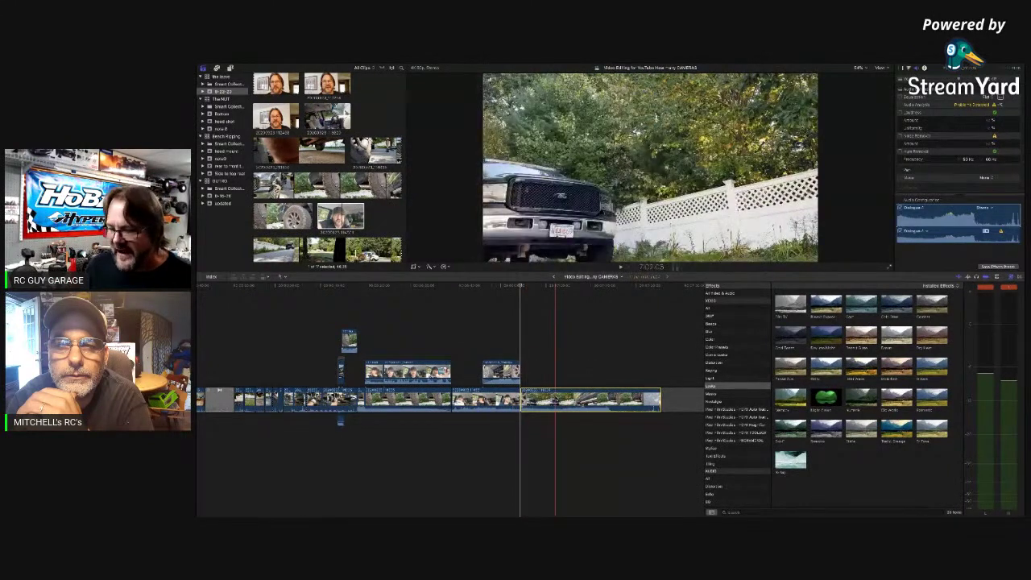
{"action": "key", "text": "Delete"}
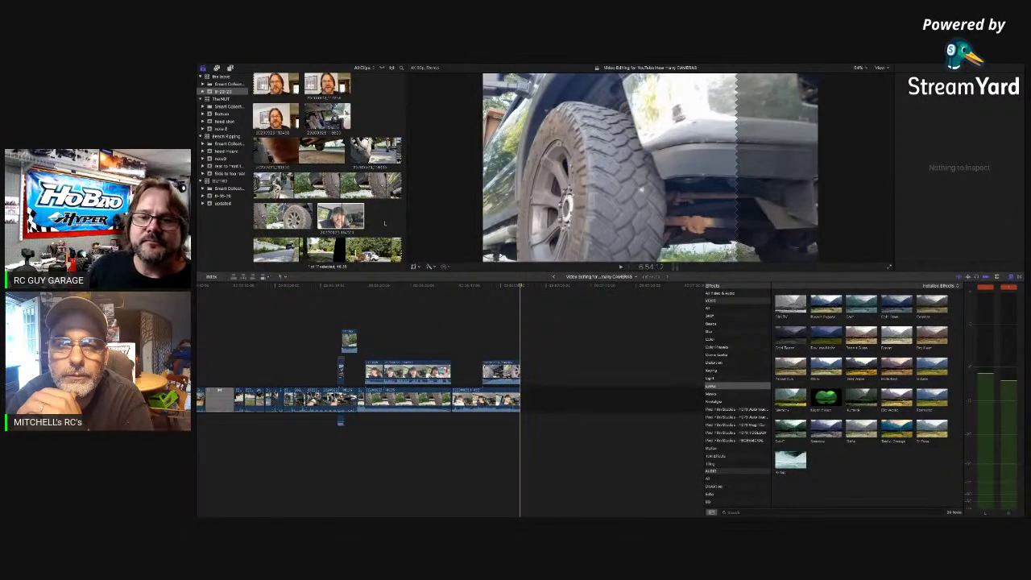
Append the roadside clip showing the truck from behind to the end of the main storyline
{"action": "left_click", "coordinate": [341, 216]}
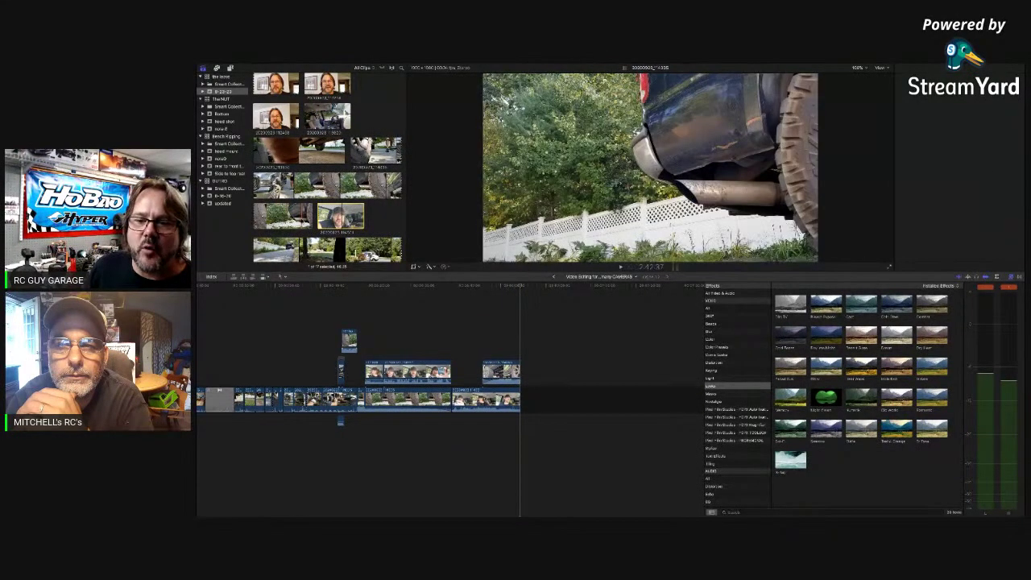
{"action": "scroll", "coordinate": [302, 220], "scroll_direction": "down", "scroll_amount": 3}
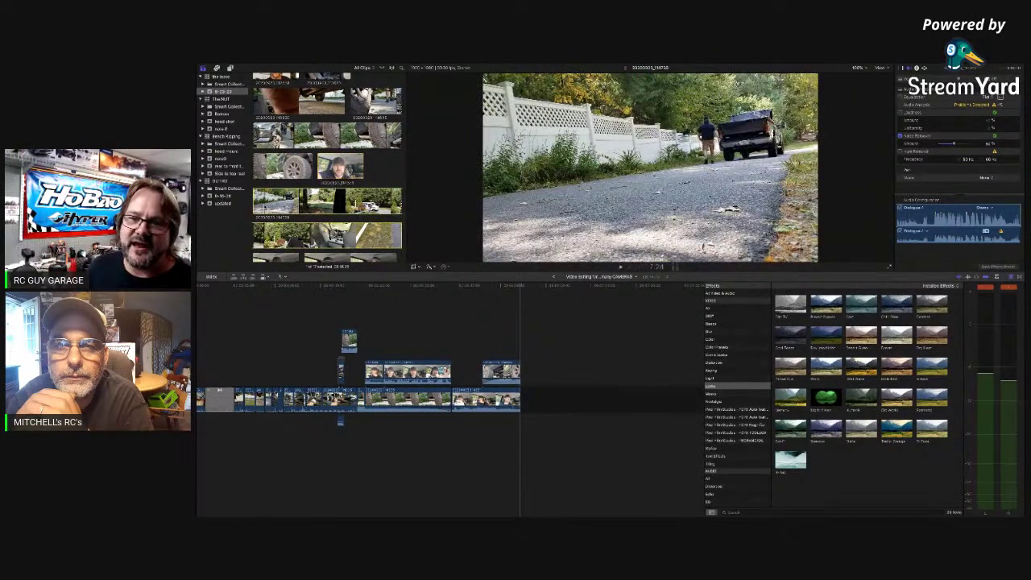
{"action": "left_click", "coordinate": [268, 201]}
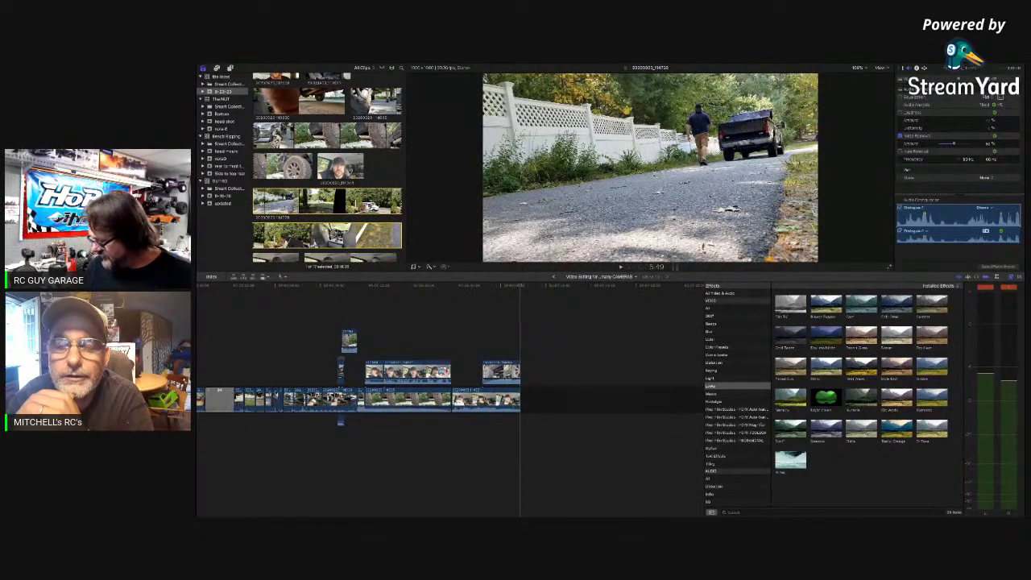
{"action": "left_click_drag", "start_coordinate": [261, 204], "coordinate": [537, 403]}
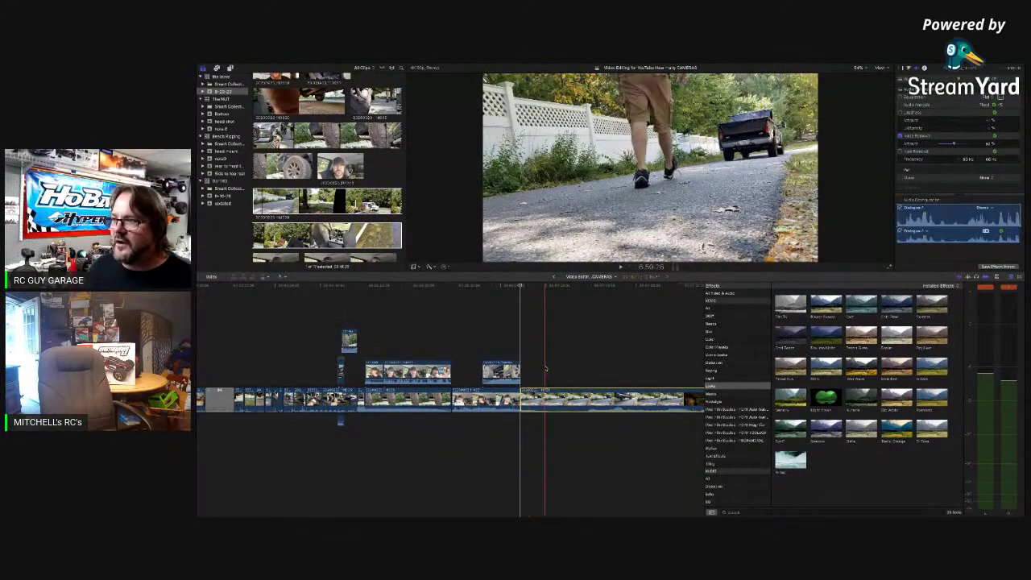
Cut off the roadside clip's opening just before the truck reverses closer to the camera, and play the join from the tire overlay
{"action": "scroll", "coordinate": [595, 373], "scroll_direction": "right", "scroll_amount": 5}
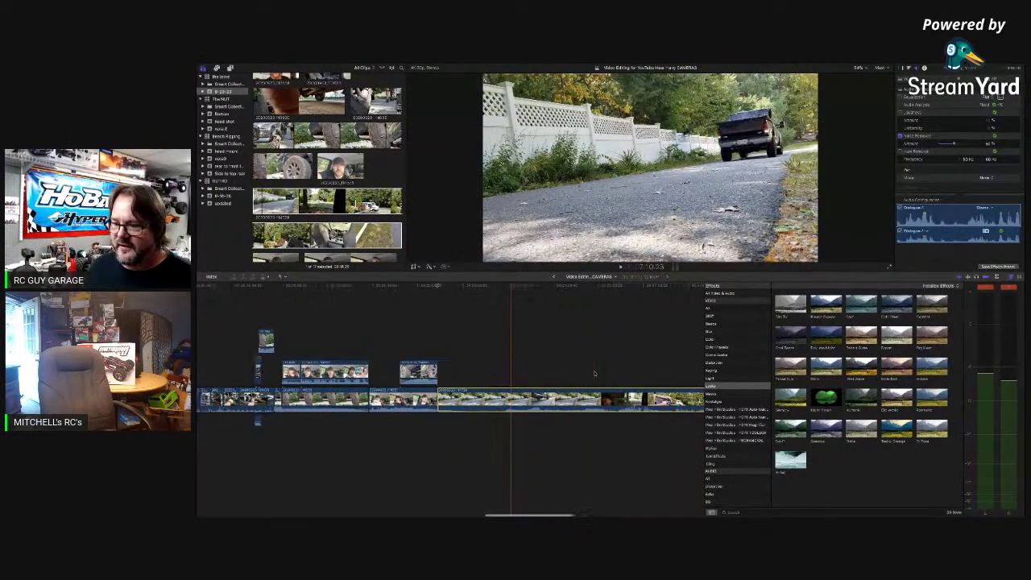
{"action": "left_click", "coordinate": [516, 376]}
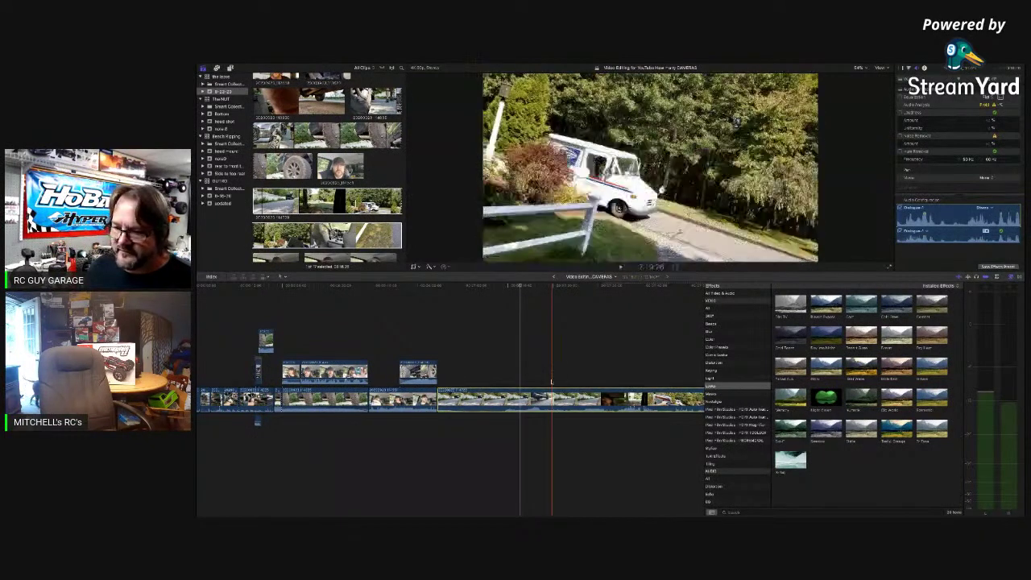
{"action": "key", "text": "space"}
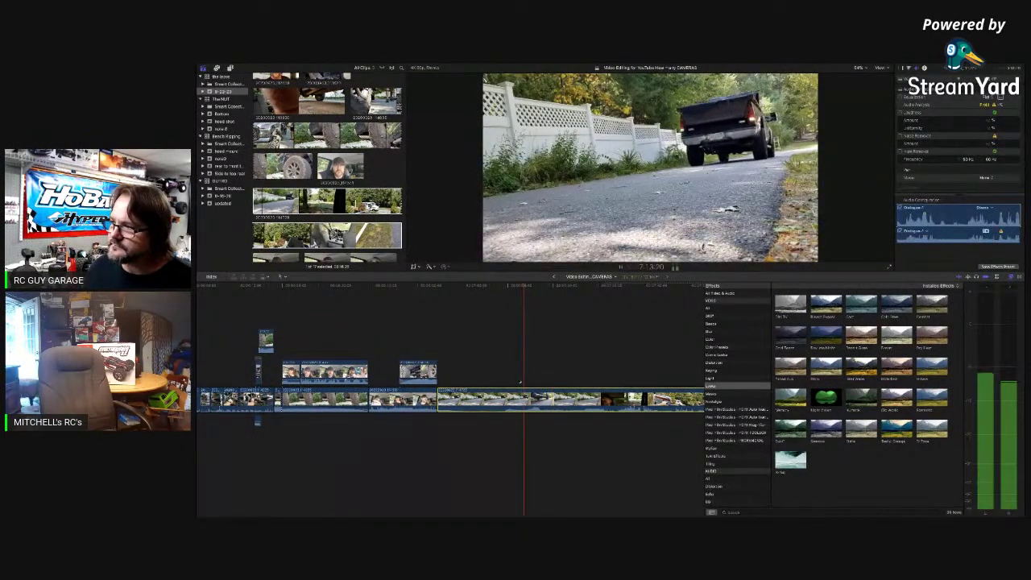
{"action": "key", "text": "space"}
{"action": "left_click", "coordinate": [521, 382]}
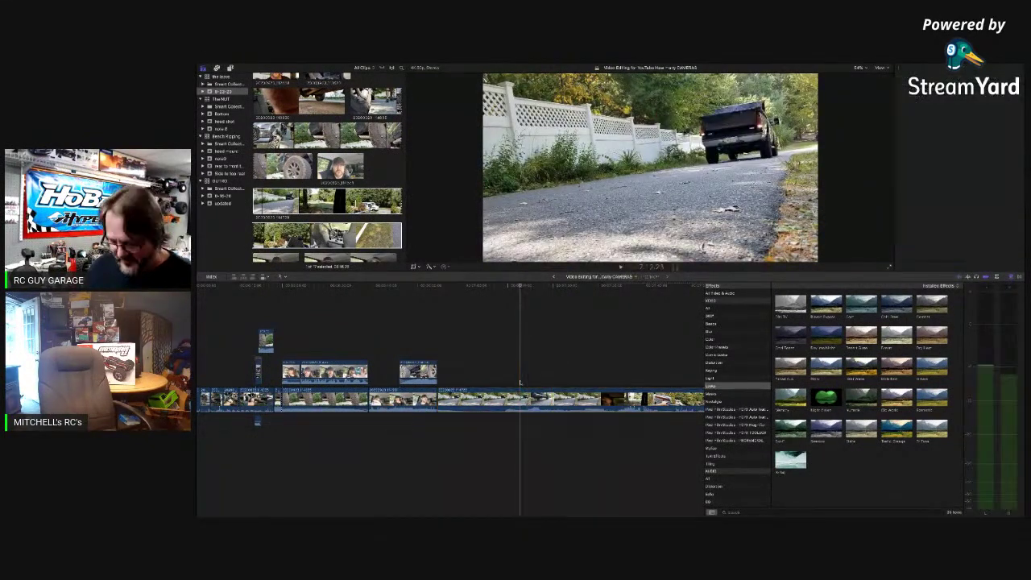
{"action": "key", "text": "super+b"}
{"action": "left_click", "coordinate": [502, 401]}
{"action": "key", "text": "BackSpace"}
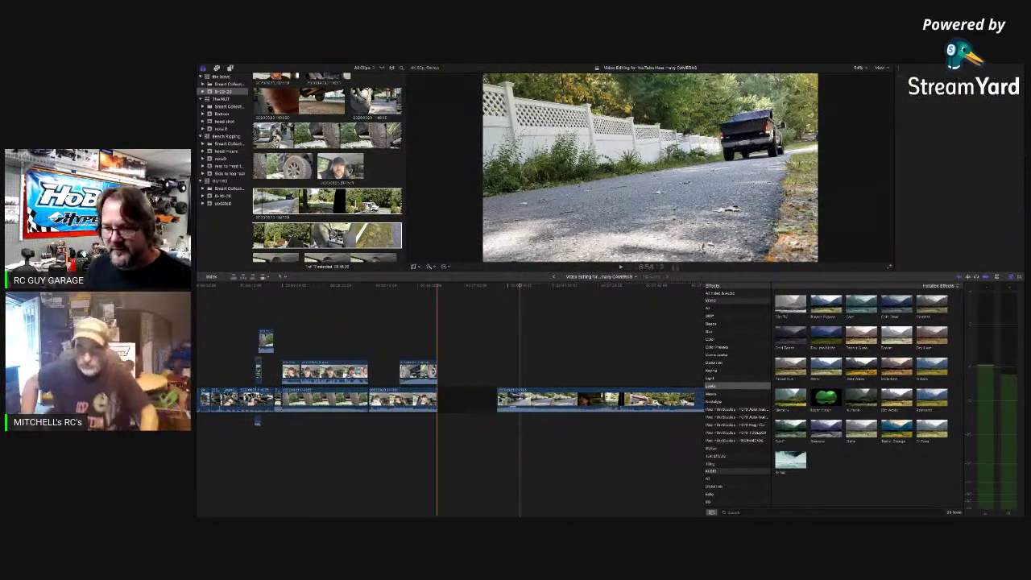
{"action": "left_click", "coordinate": [392, 344]}
{"action": "key", "text": "space"}
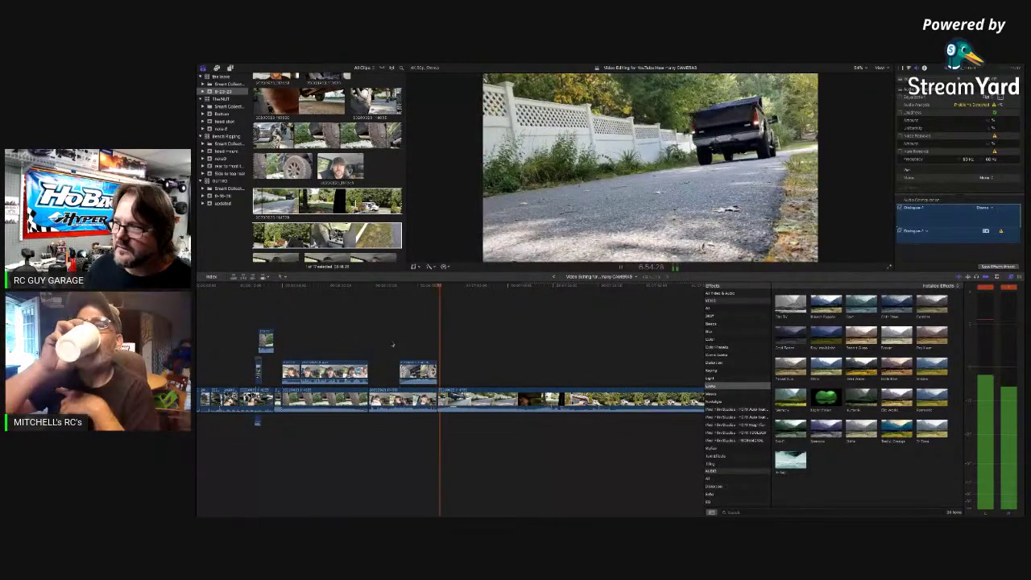
{"action": "key", "text": "space"}
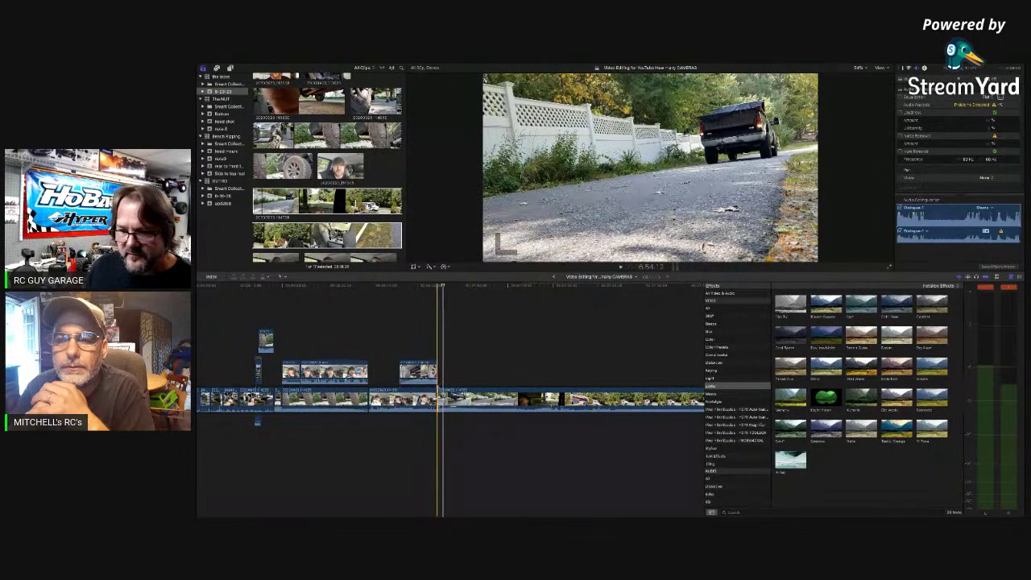
Extend the roadside truck clip's start to restore a short lead-in, and split it off from the rest
{"action": "key", "text": "super+equal"}
{"action": "left_click_drag", "start_coordinate": [438, 400], "coordinate": [412, 401]}
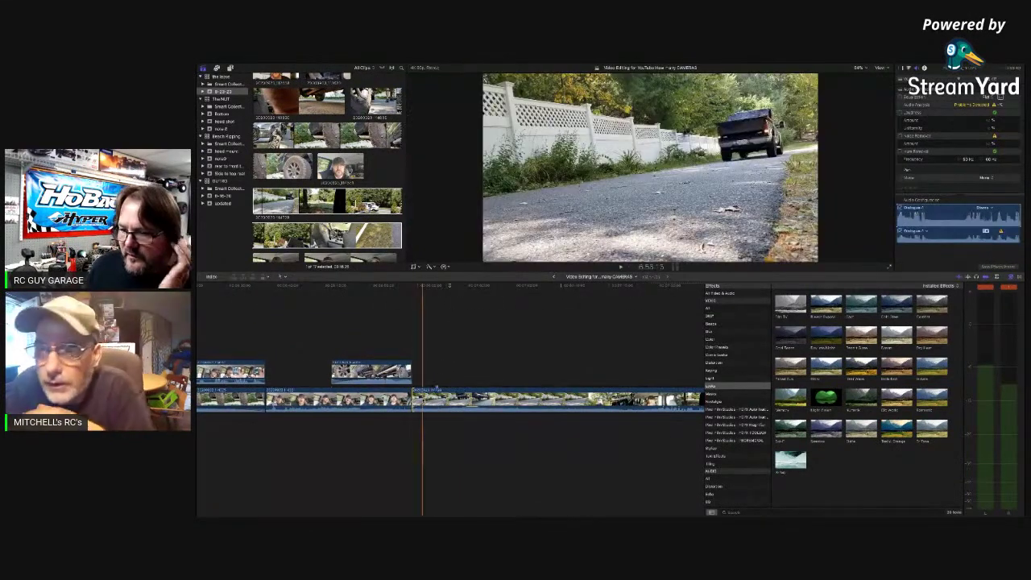
{"action": "left_click", "coordinate": [436, 401]}
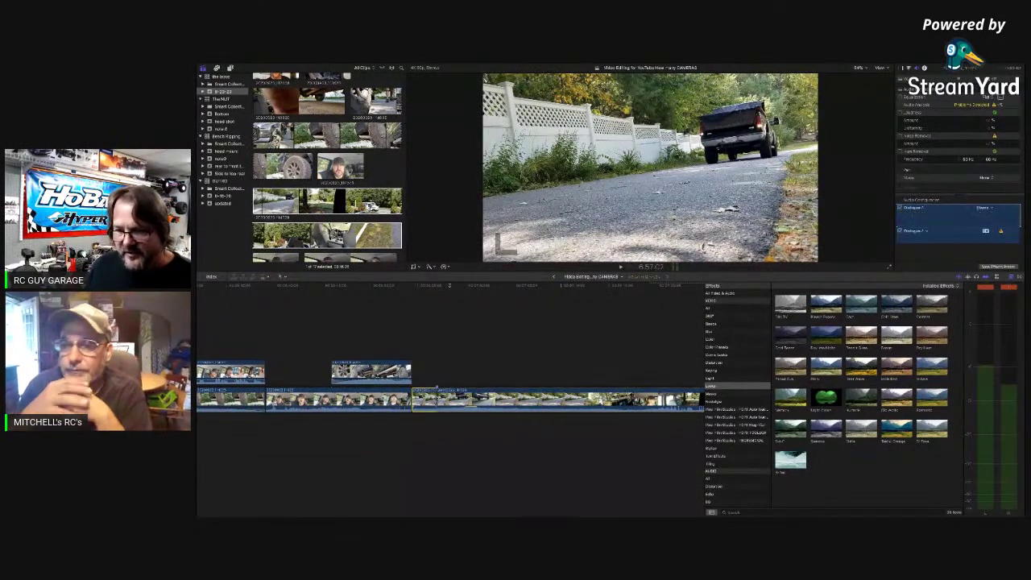
Connect the split-off roadside lead-in beneath the end of the cab piece, ending at the cut, and play the join
{"action": "left_click_drag", "start_coordinate": [428, 399], "coordinate": [400, 428]}
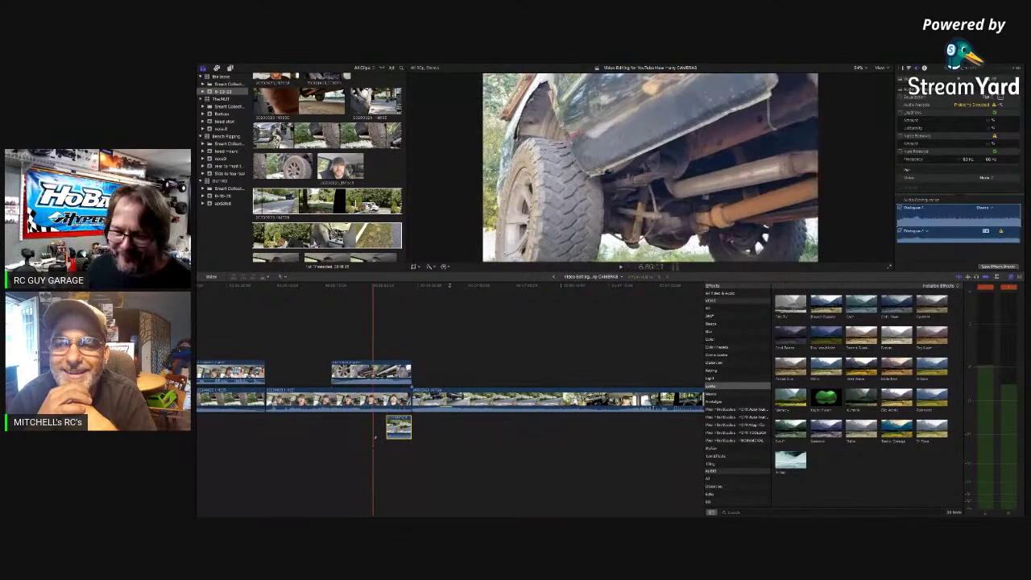
{"action": "key", "text": "space"}
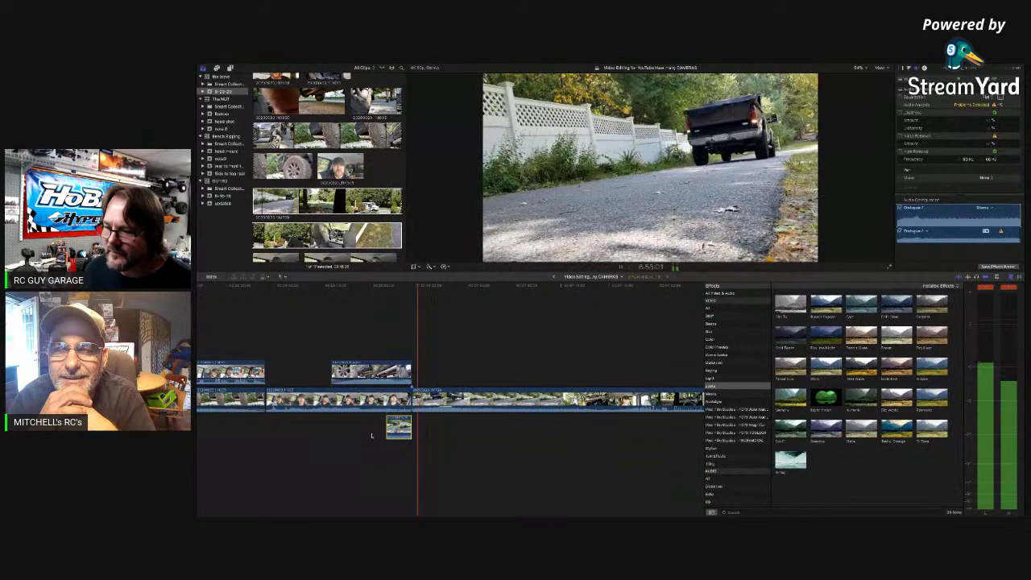
{"action": "key", "text": "space"}
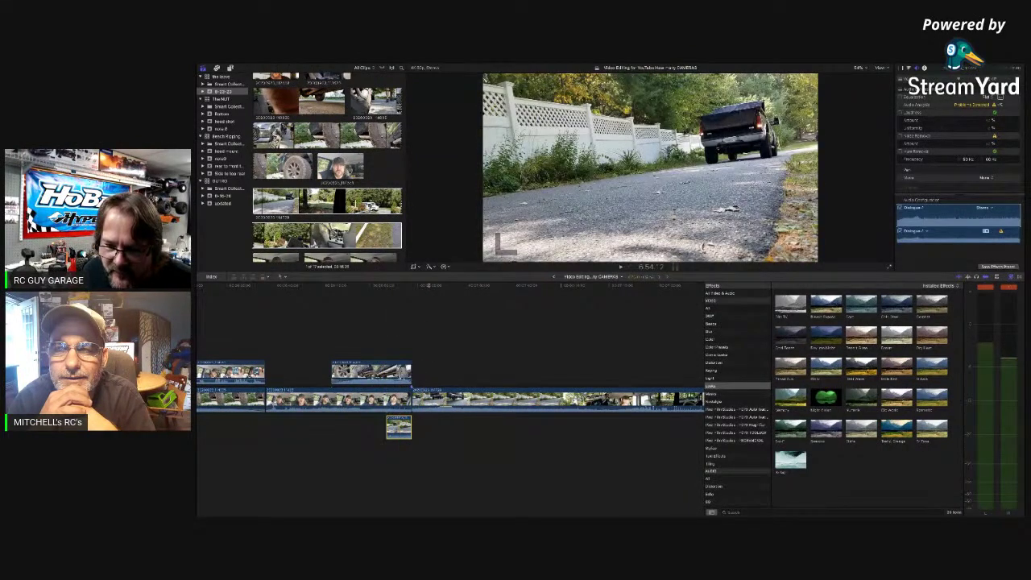
Review the join into the roadside clip and split that clip shortly after the truck backs up past the camera
{"action": "left_click", "coordinate": [381, 427]}
{"action": "key", "text": "space"}
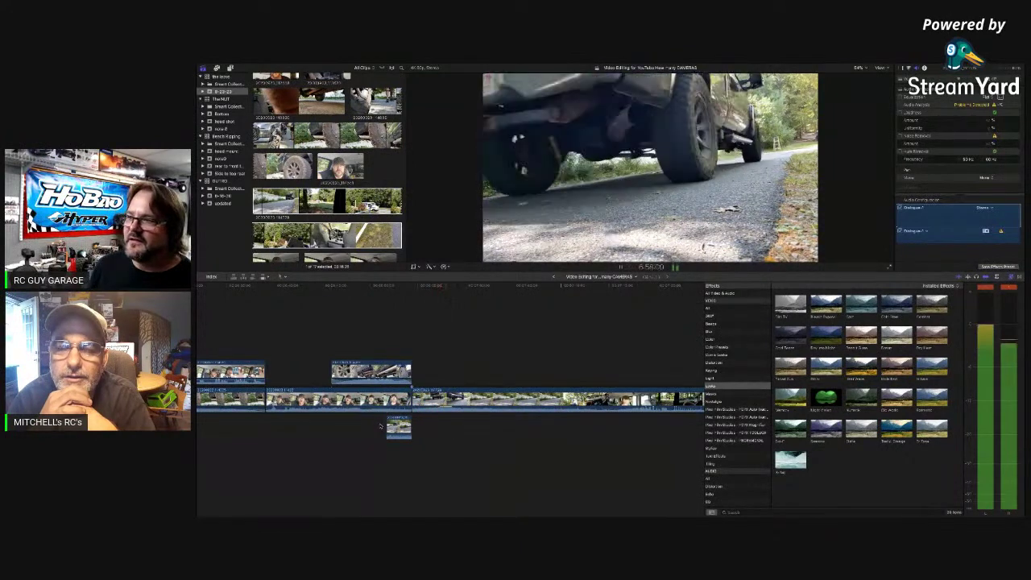
{"action": "key", "text": "space"}
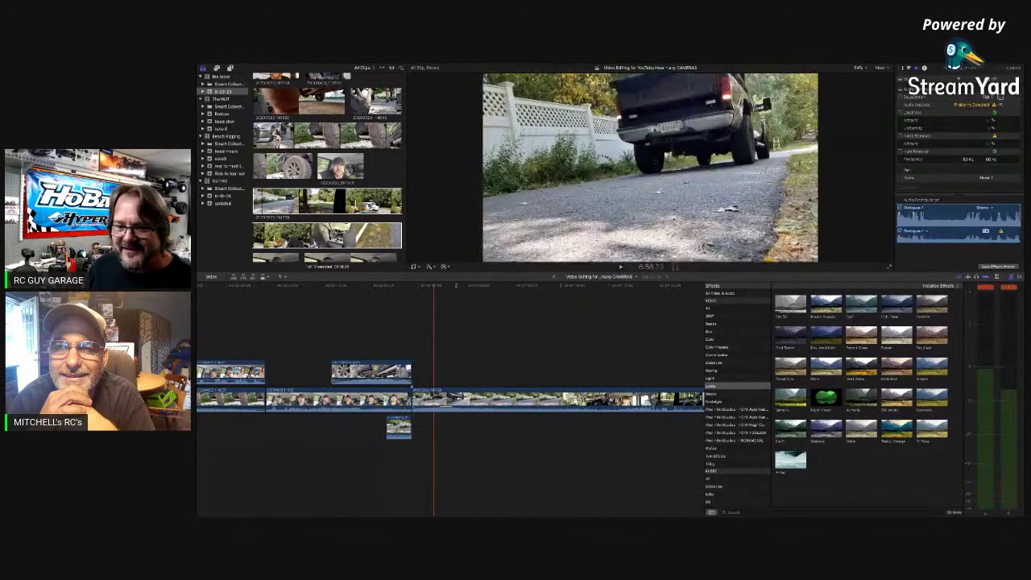
{"action": "left_click", "coordinate": [436, 385]}
{"action": "key", "text": "space"}
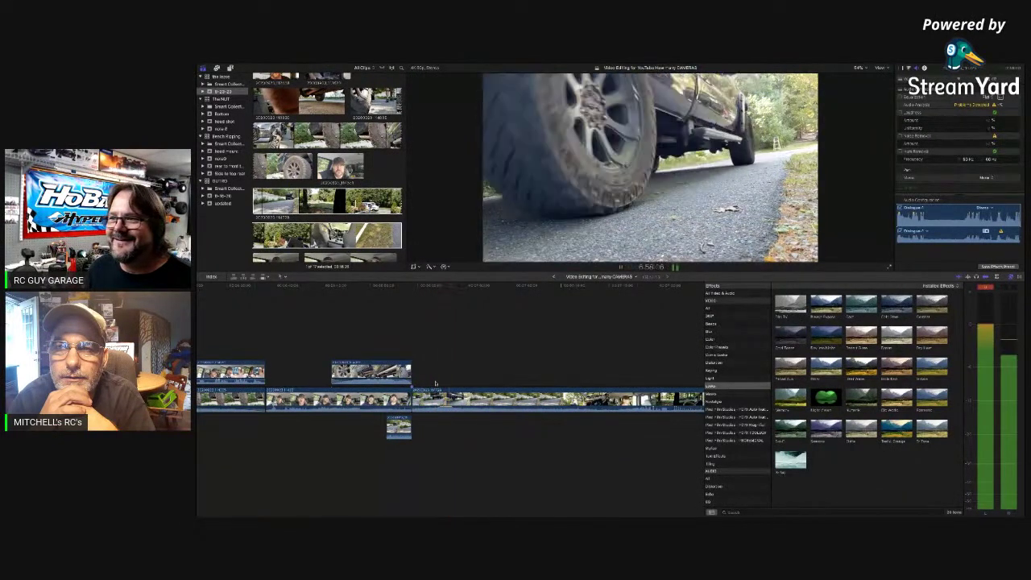
{"action": "key", "text": "space"}
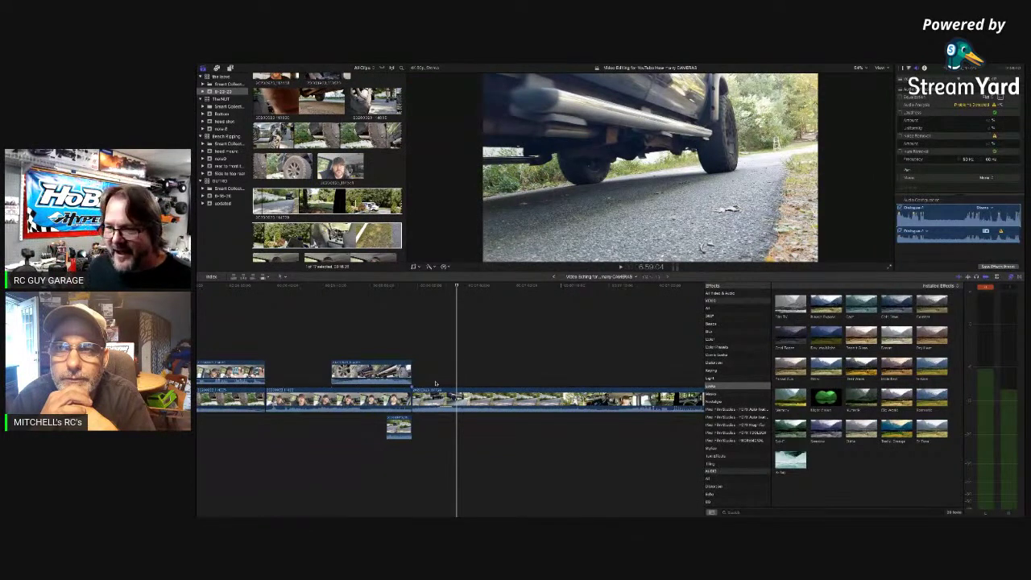
{"action": "left_click", "coordinate": [446, 385]}
{"action": "key", "text": "space"}
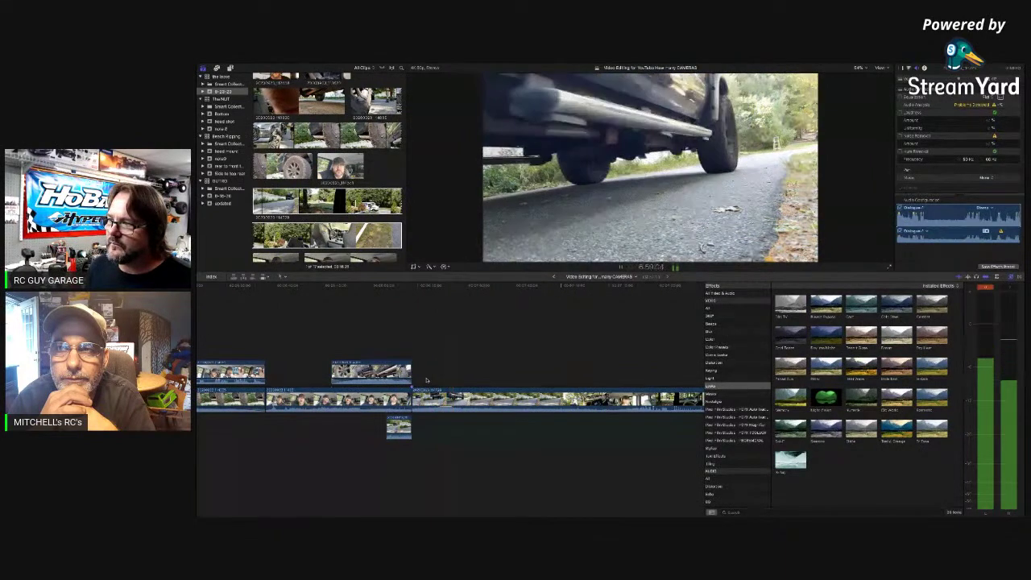
{"action": "key", "text": "space"}
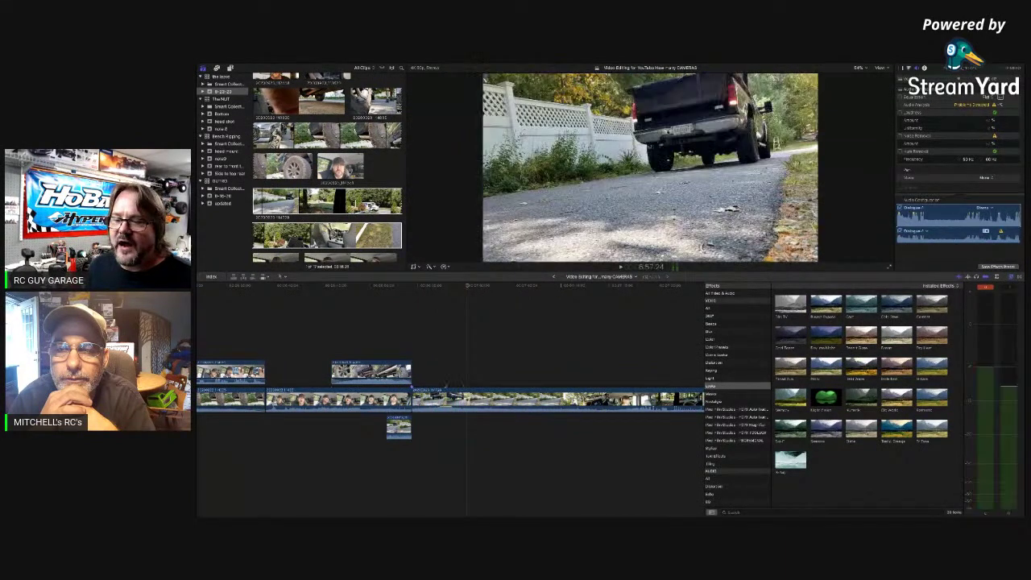
{"action": "left_click", "coordinate": [468, 400]}
{"action": "key", "text": "super+b"}
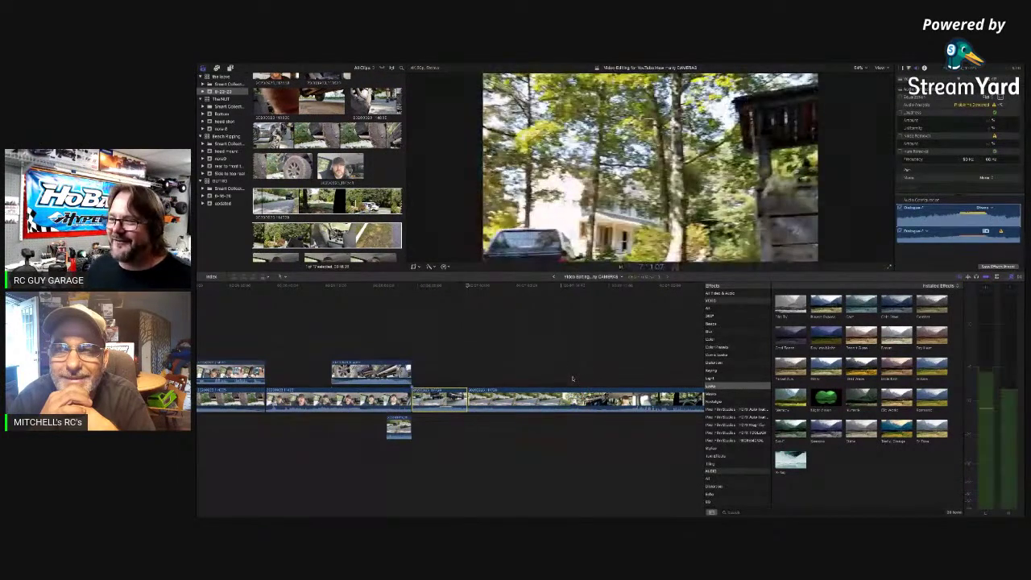
Play the footage remaining after the split through the dashboard and in-cab talking shots to examine what follows
{"action": "key", "text": "space"}
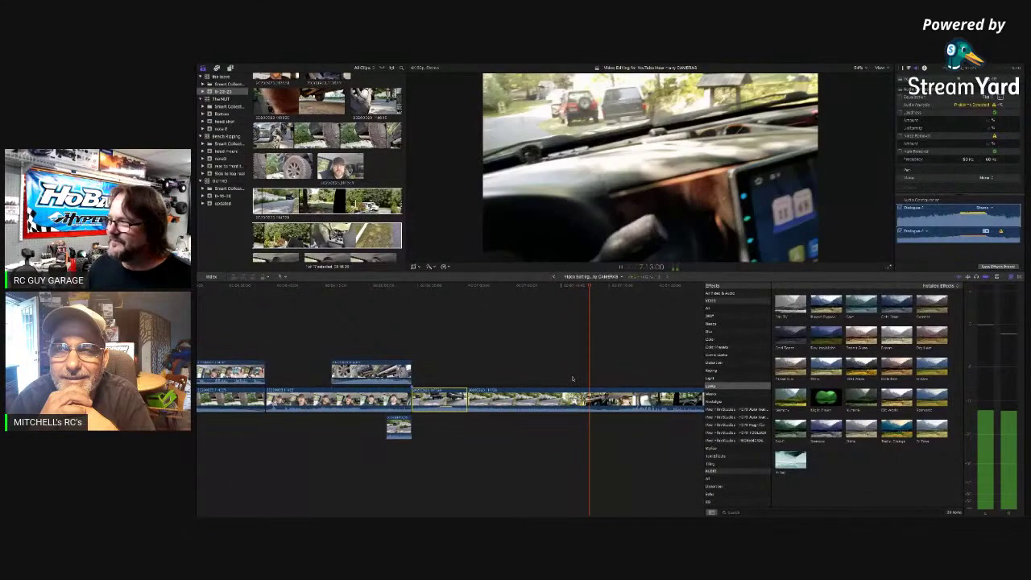
{"action": "key", "text": "space"}
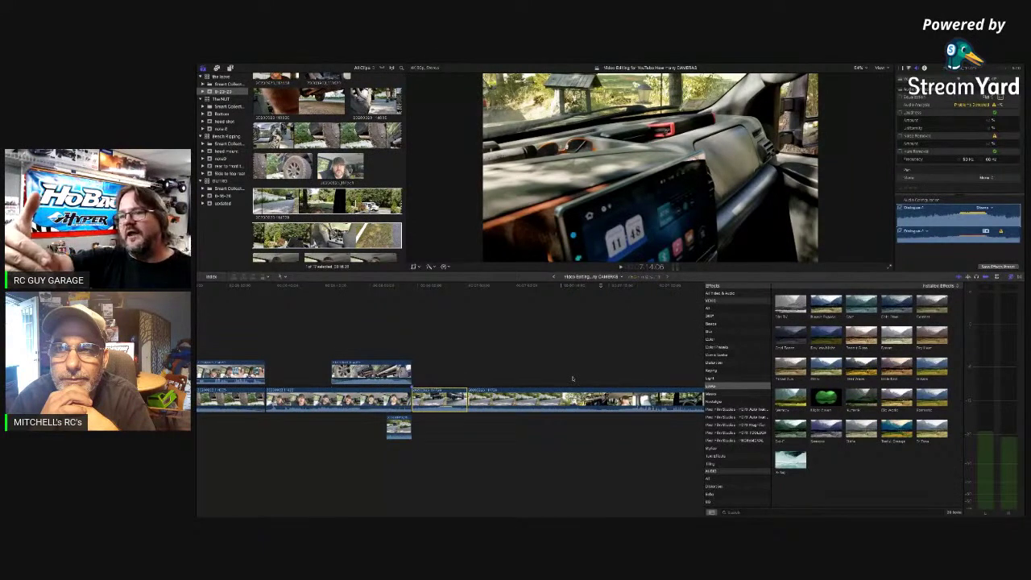
{"action": "key", "text": "space"}
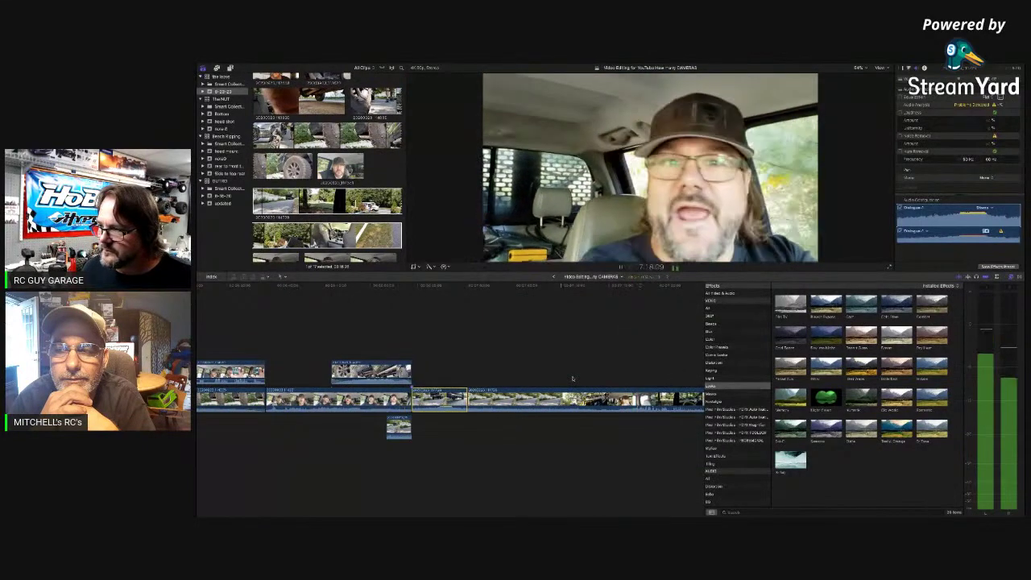
{"action": "key", "text": "space"}
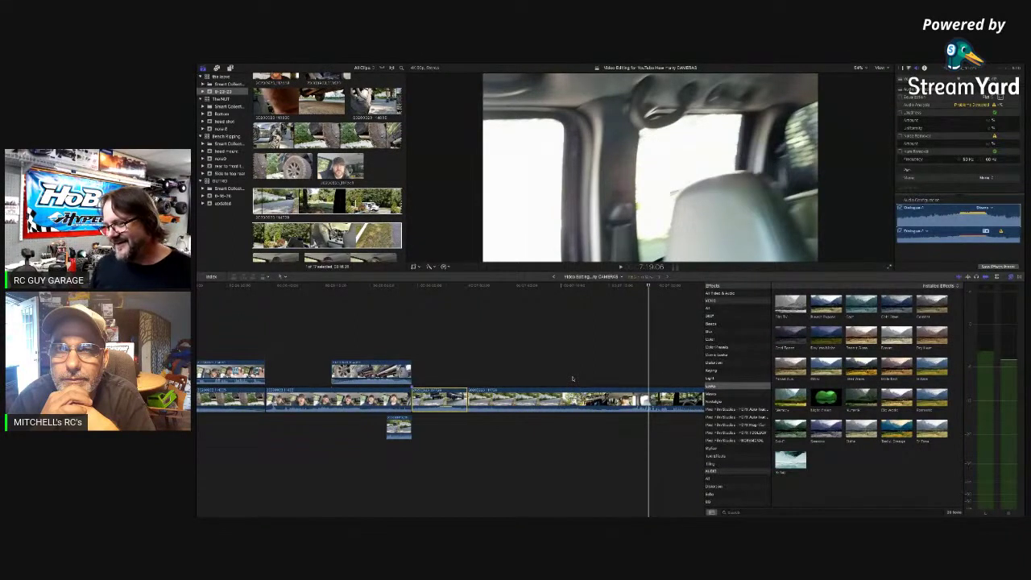
{"action": "scroll", "coordinate": [579, 379], "scroll_direction": "right", "scroll_amount": 2}
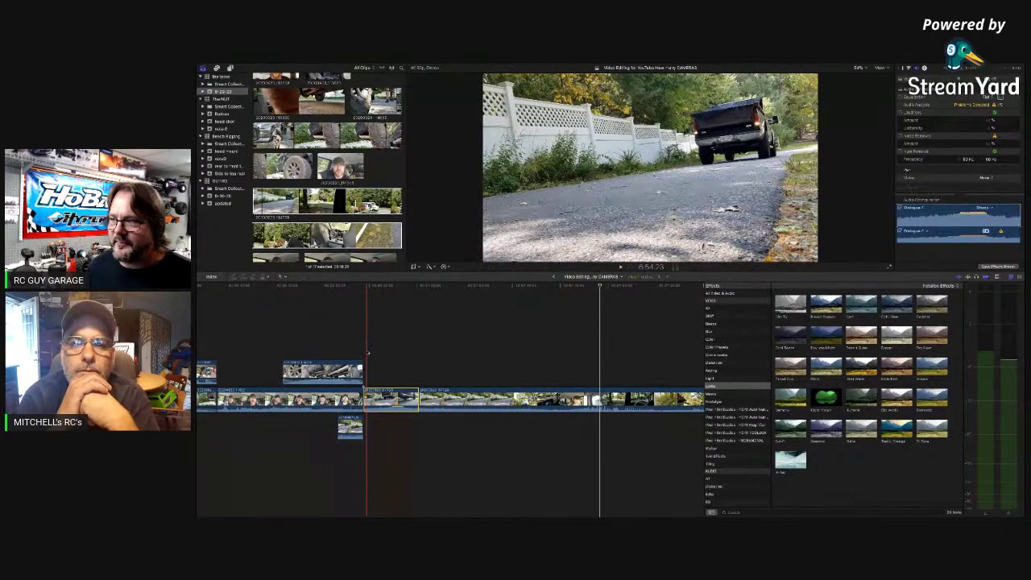
Play the truck drive-by and split the empty-road footage shortly after the previous cut on the main storyline
{"action": "key", "text": "space"}
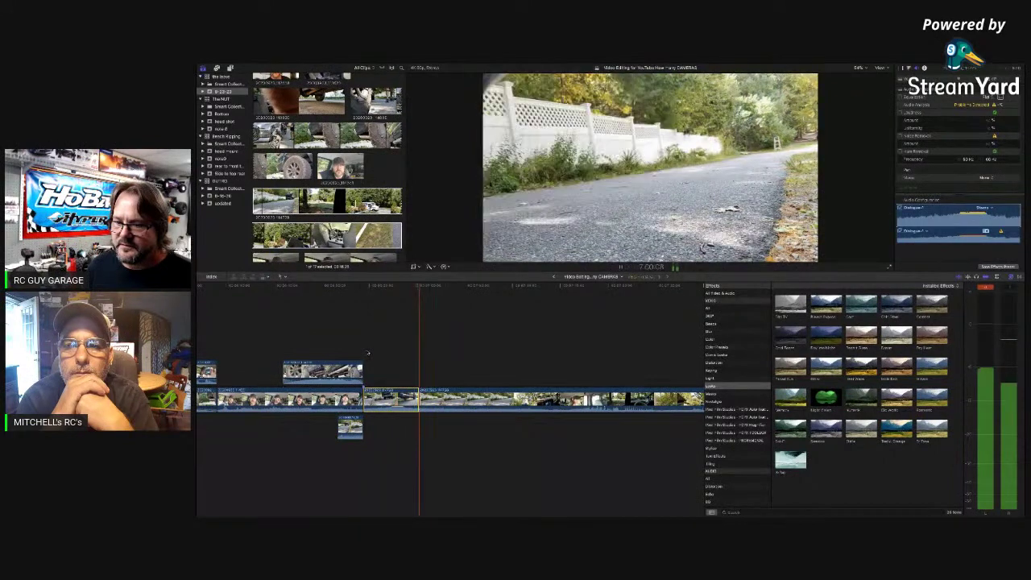
{"action": "key", "text": "space"}
{"action": "left_click", "coordinate": [388, 362]}
{"action": "key", "text": "super+b"}
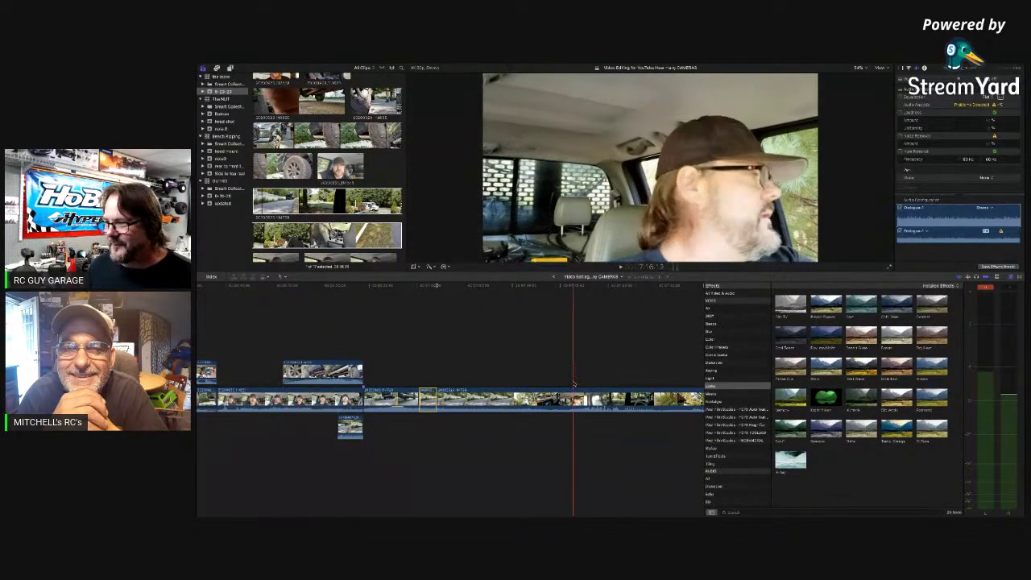
Split the footage at the in-cab talking shot and delete the long stretch between this cut and the previous one
{"action": "key", "text": "space"}
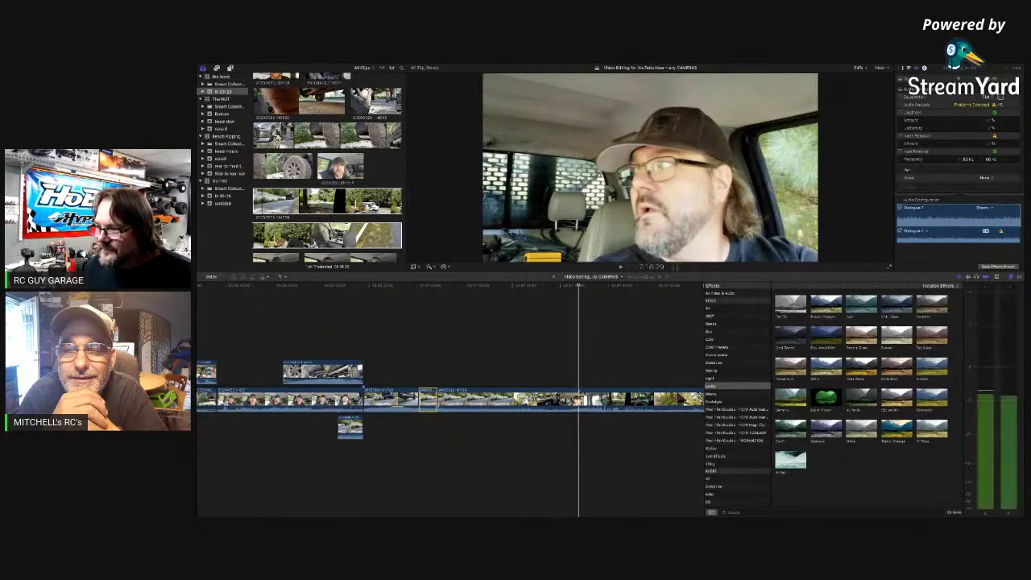
{"action": "key", "text": "space"}
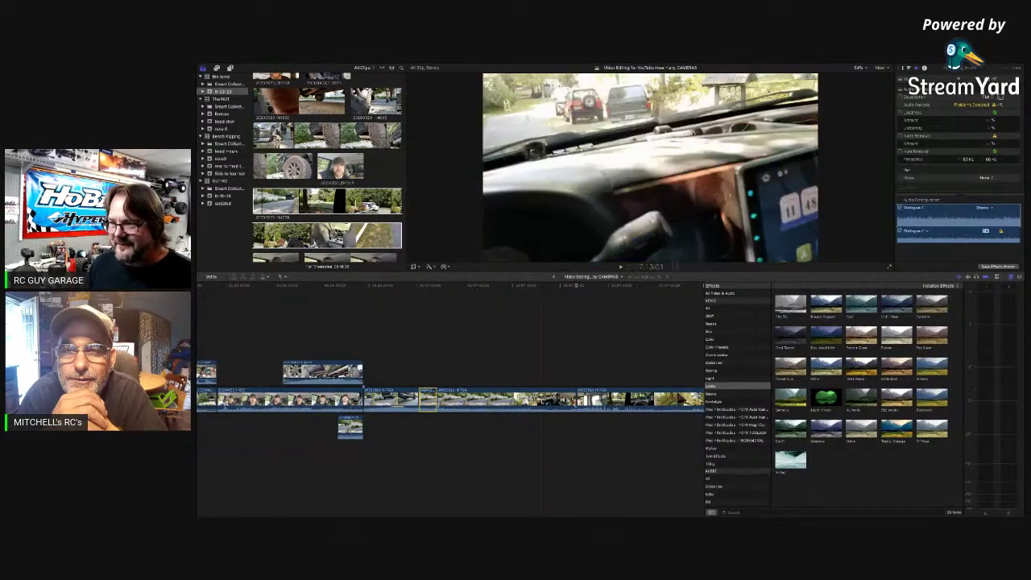
{"action": "left_click", "coordinate": [506, 401]}
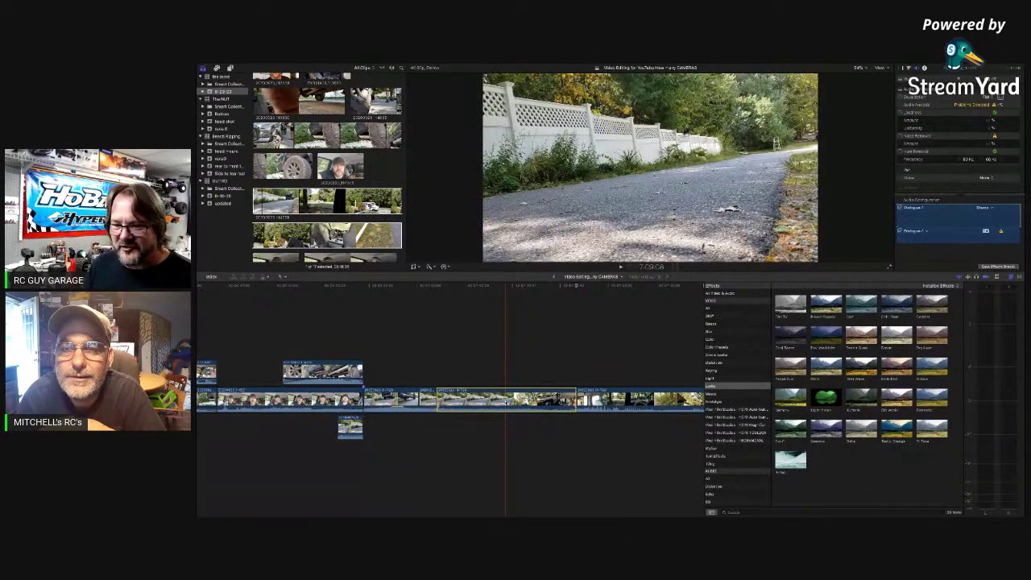
{"action": "key", "text": "BackSpace"}
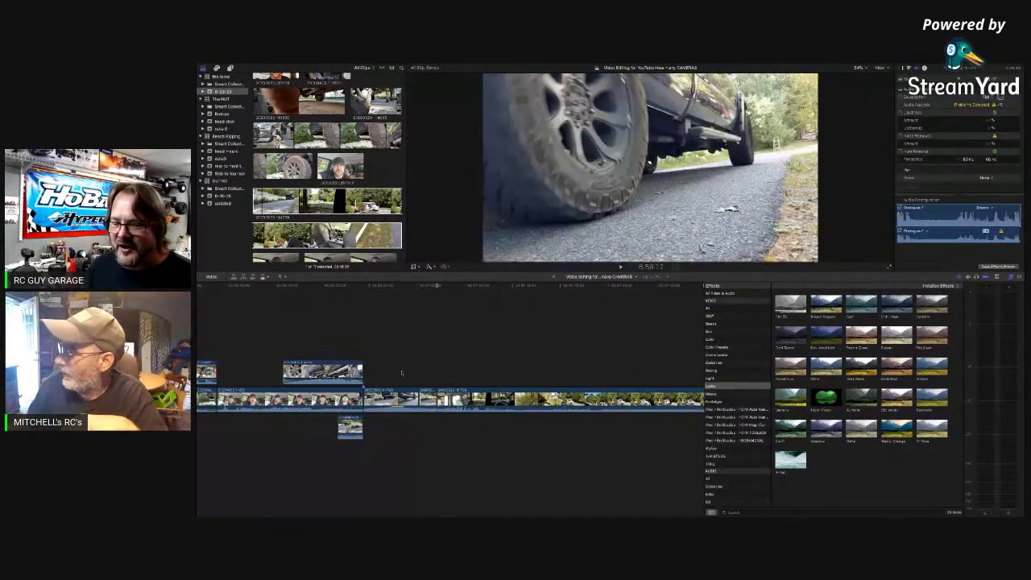
Try shortening and lengthening the end of the short empty-road clip before the in-cab shot, playing the transition
{"action": "key", "text": "space"}
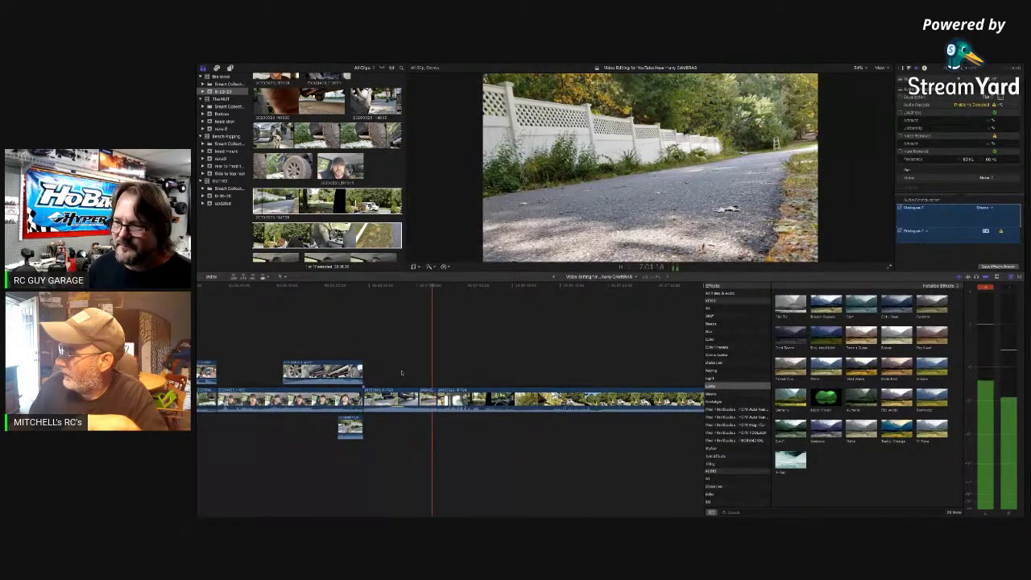
{"action": "key", "text": "space"}
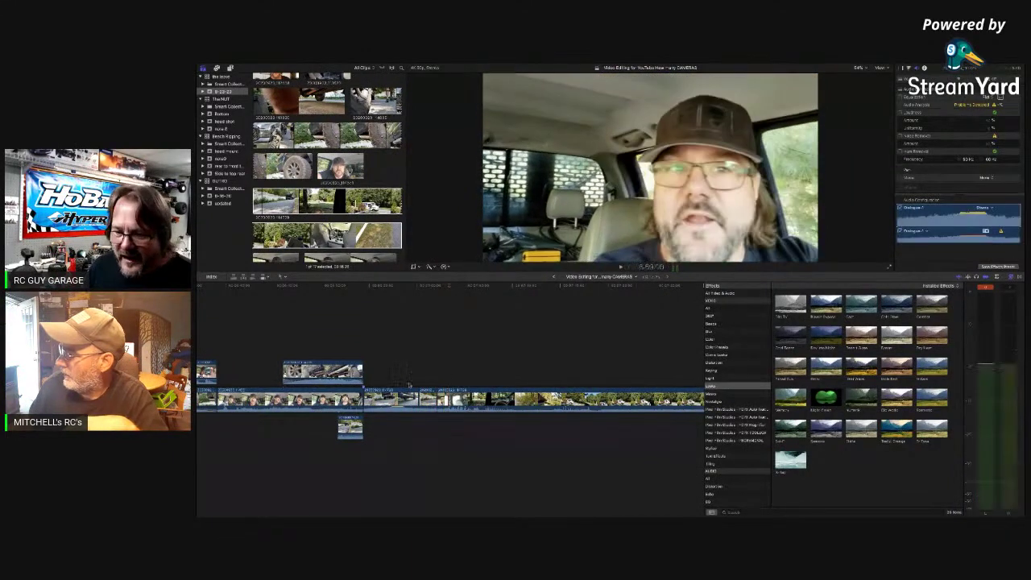
{"action": "left_click_drag", "start_coordinate": [438, 401], "coordinate": [432, 399]}
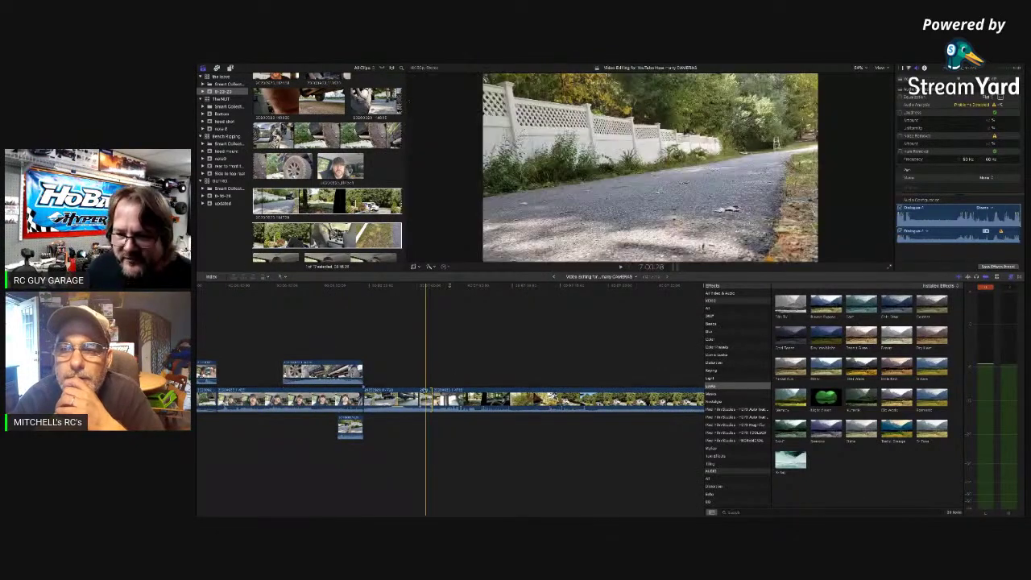
{"action": "key", "text": "space"}
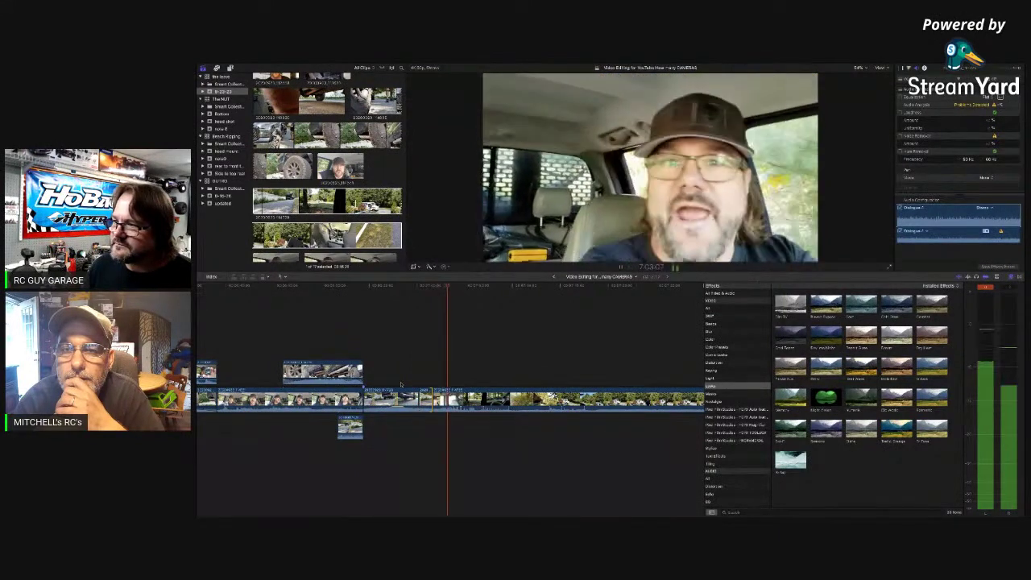
{"action": "key", "text": "space"}
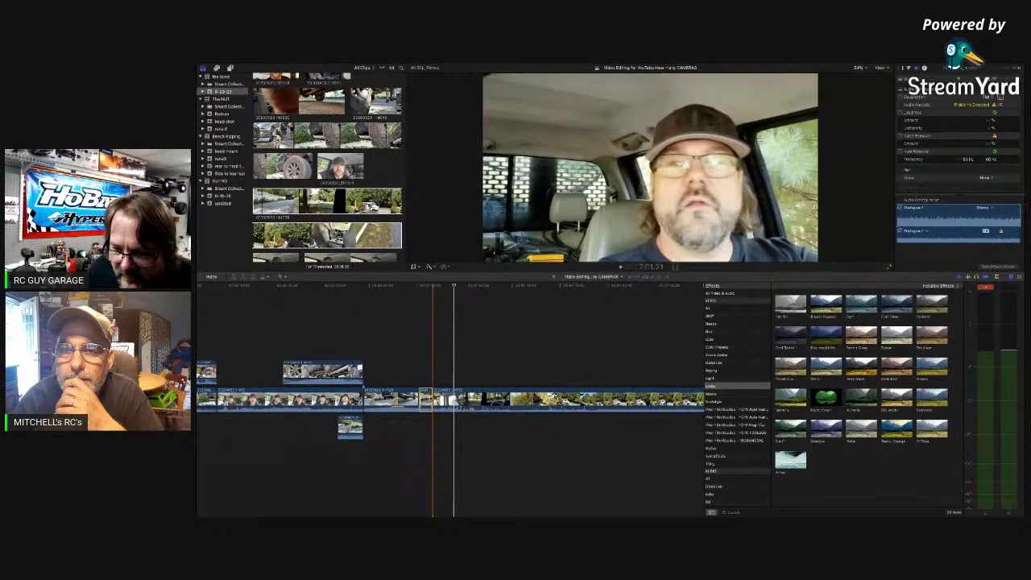
{"action": "left_click_drag", "start_coordinate": [433, 400], "coordinate": [439, 399]}
{"action": "key", "text": "space"}
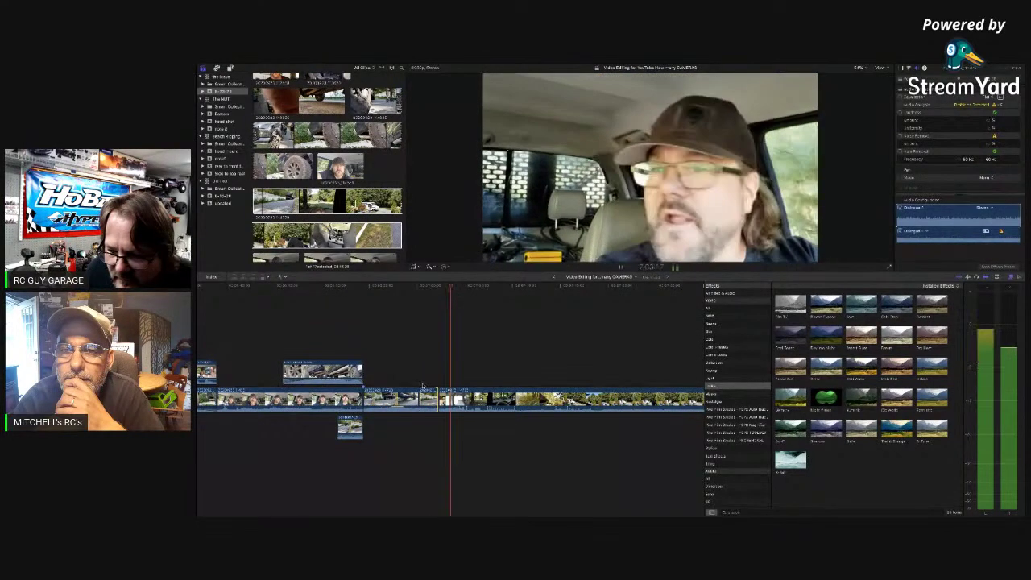
Remove the short empty-road clip between the drive-by and the in-cab footage, checking the cut by playback
{"action": "left_click", "coordinate": [423, 386]}
{"action": "key", "text": "space"}
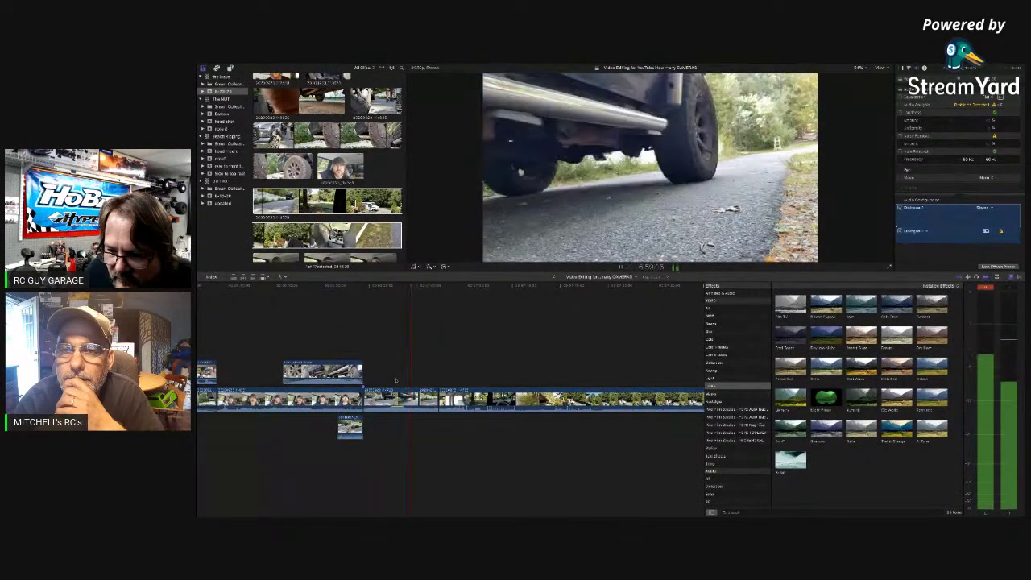
{"action": "key", "text": "space"}
{"action": "left_click", "coordinate": [427, 397]}
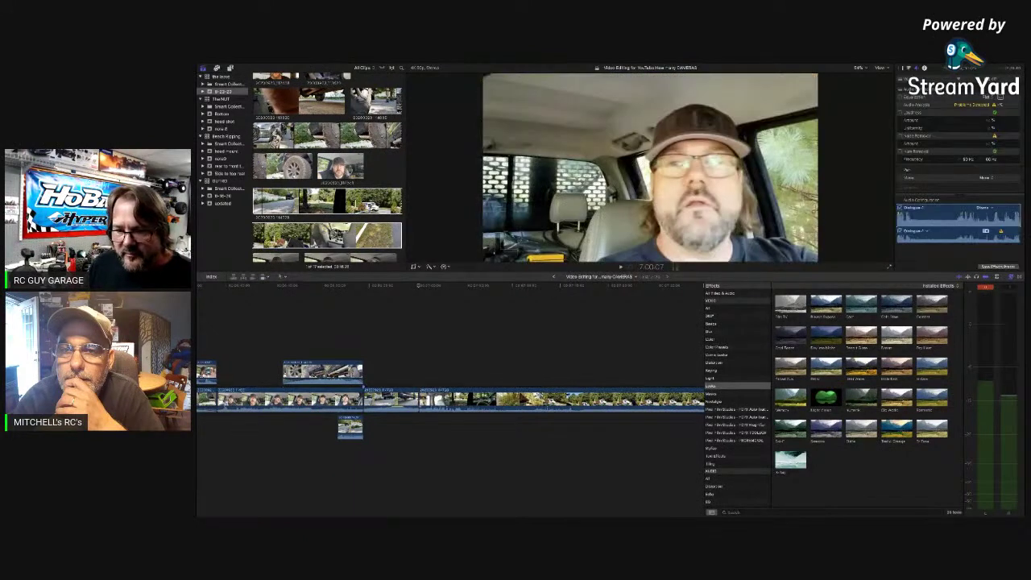
{"action": "key", "text": "space"}
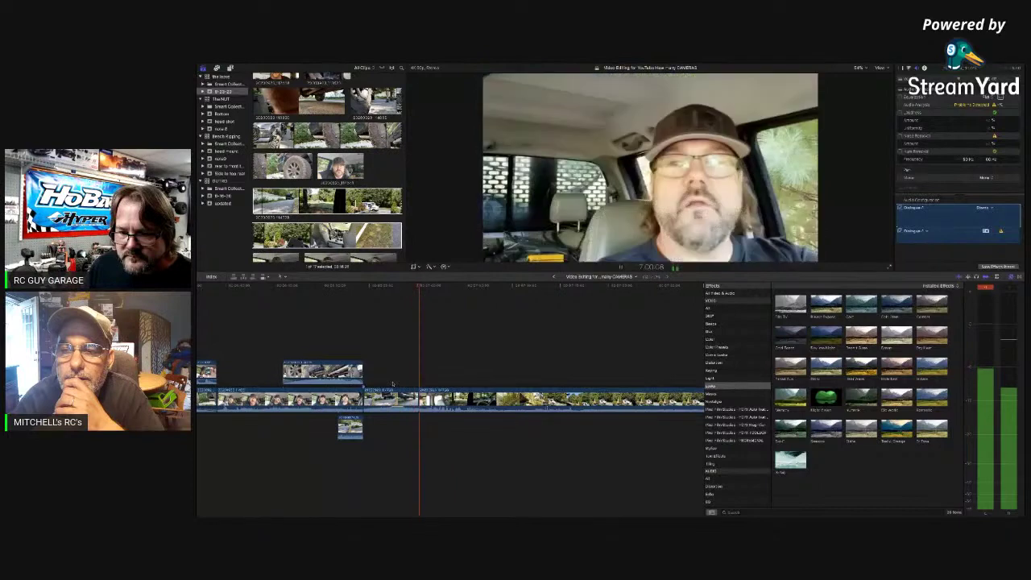
{"action": "key", "text": "space"}
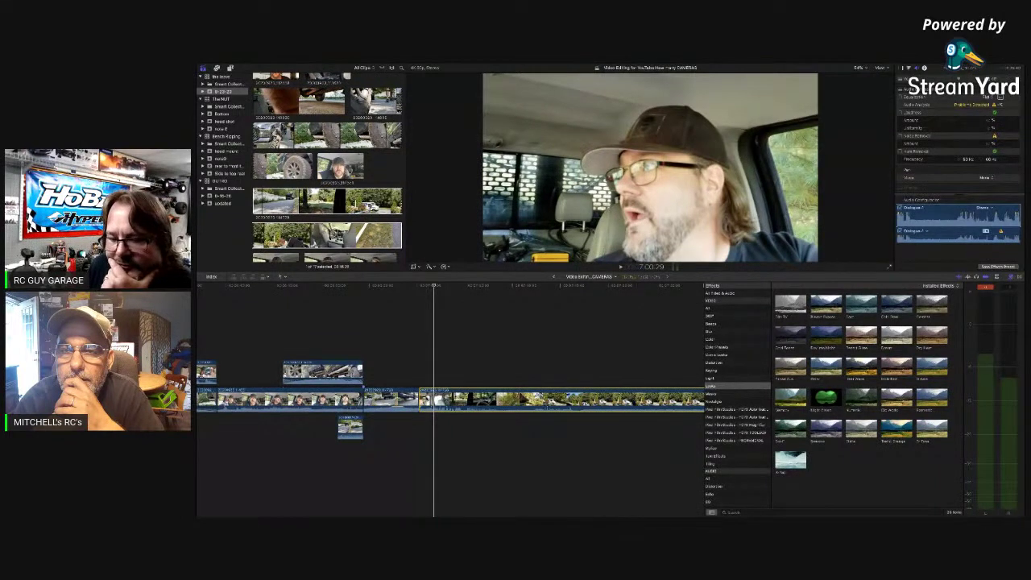
Lift the in-cab clip above the main storyline so it overlaps the end of the drive-by clip, and play the transition
{"action": "left_click_drag", "start_coordinate": [547, 406], "coordinate": [538, 376]}
{"action": "key", "text": "space"}
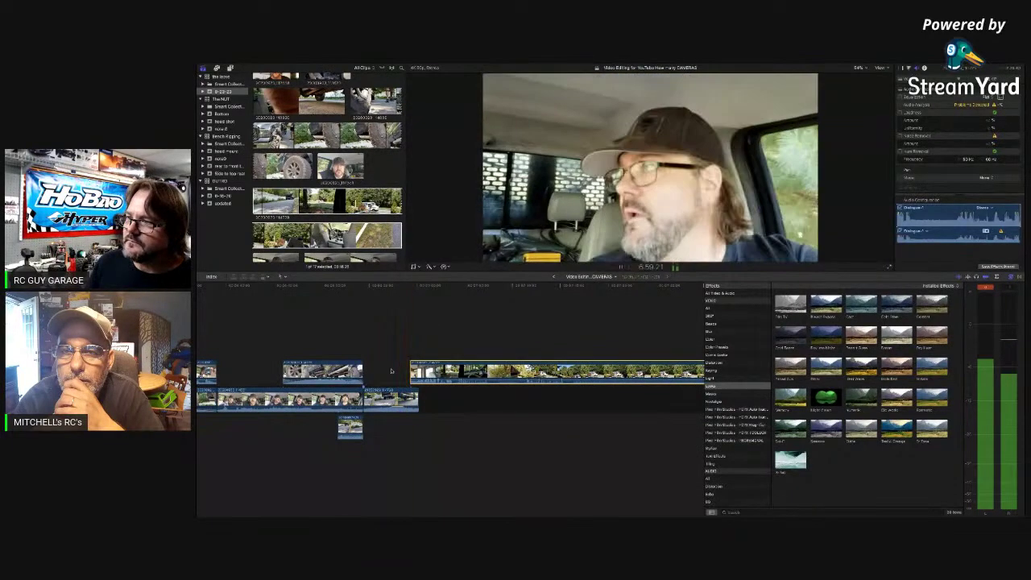
{"action": "key", "text": "space"}
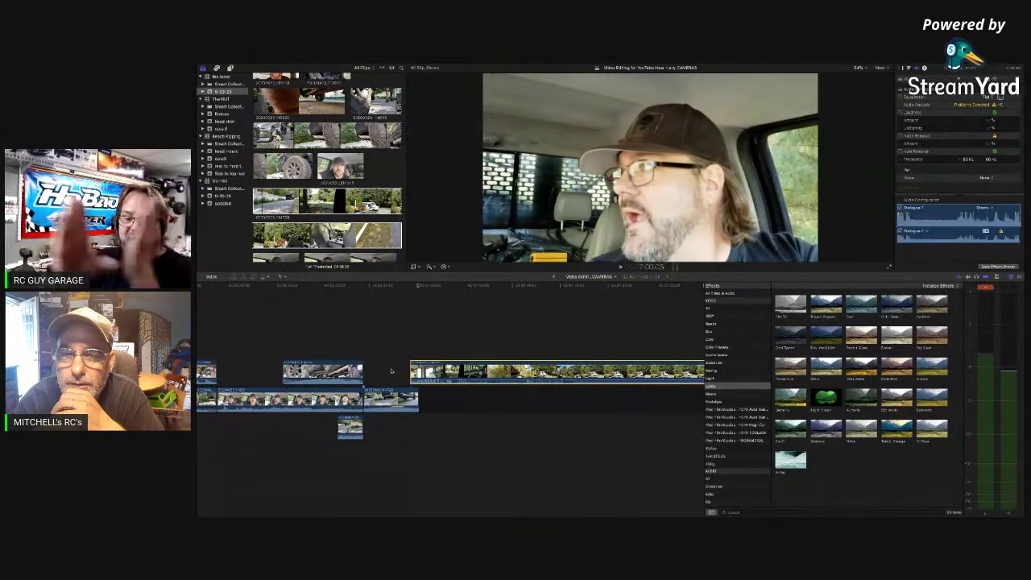
{"action": "key", "text": "space"}
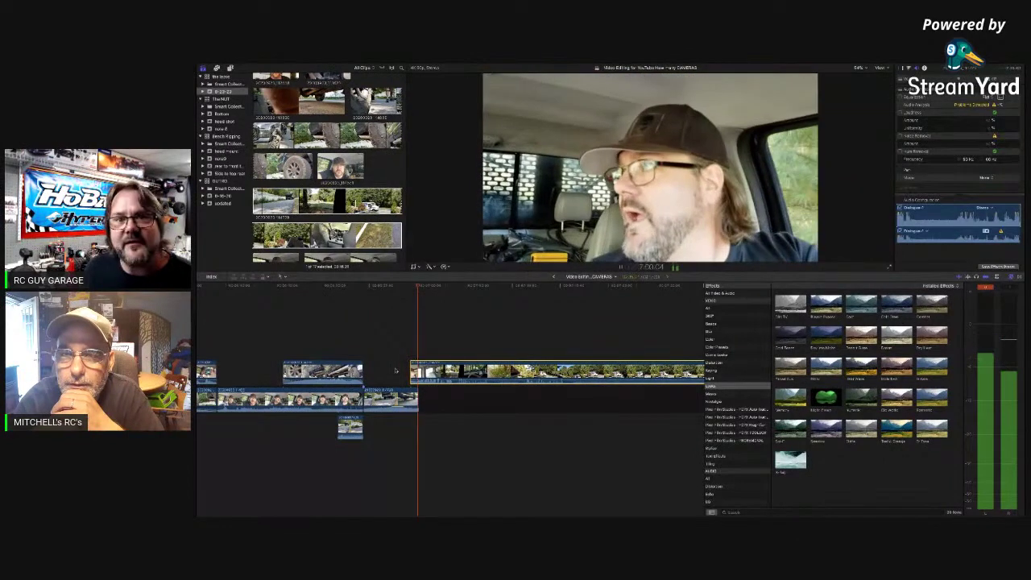
{"action": "key", "text": "space"}
{"action": "left_click", "coordinate": [401, 368]}
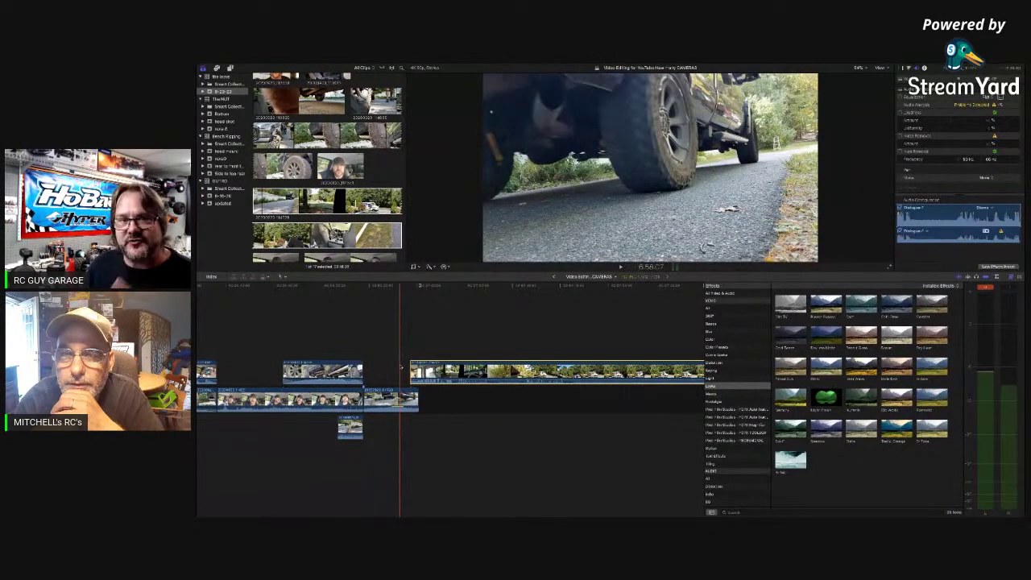
{"action": "key", "text": "space"}
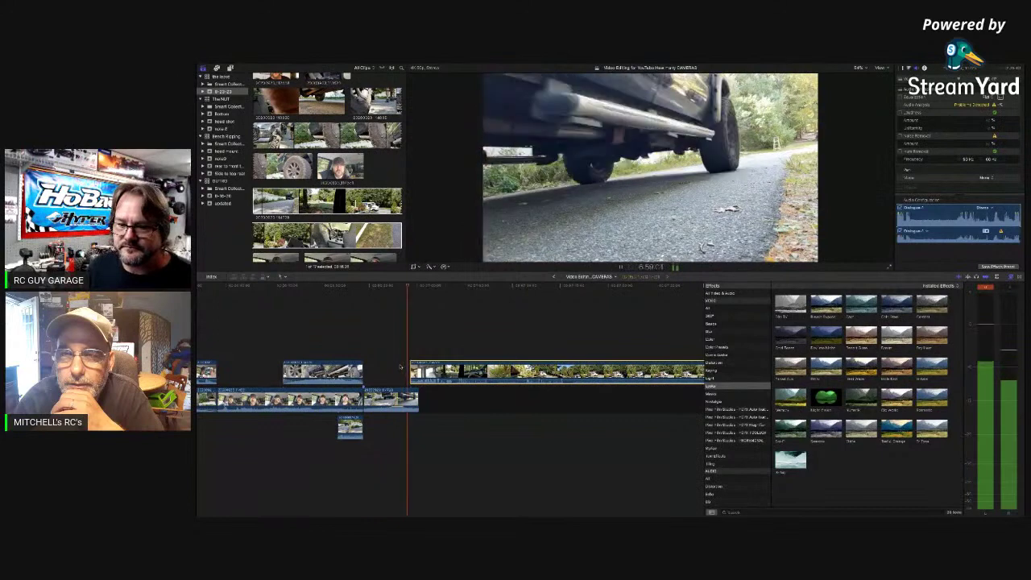
{"action": "key", "text": "space"}
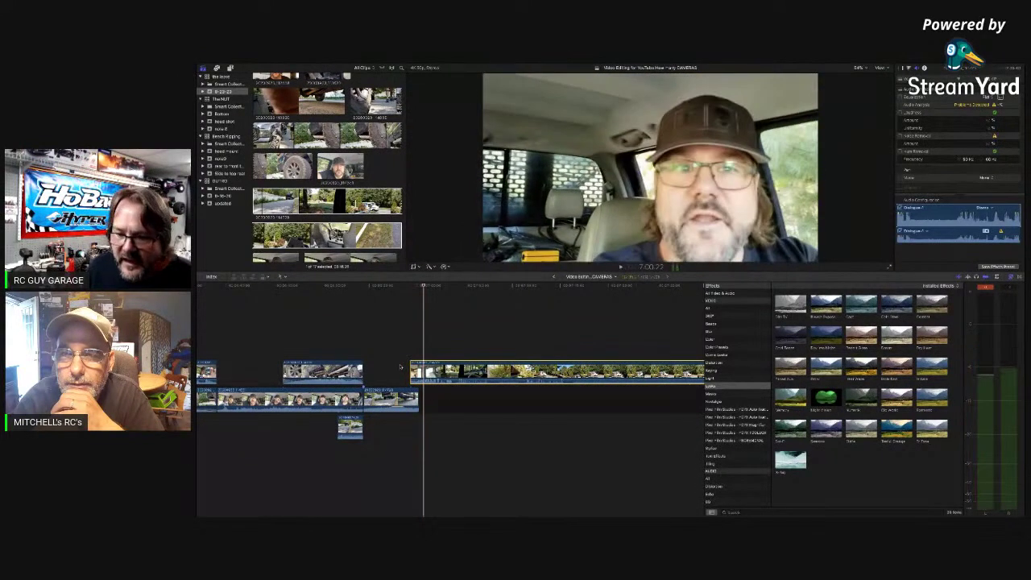
Extend the end of the drive-by clip further beneath the connected in-cab clip and play the result
{"action": "left_click_drag", "start_coordinate": [419, 400], "coordinate": [431, 400]}
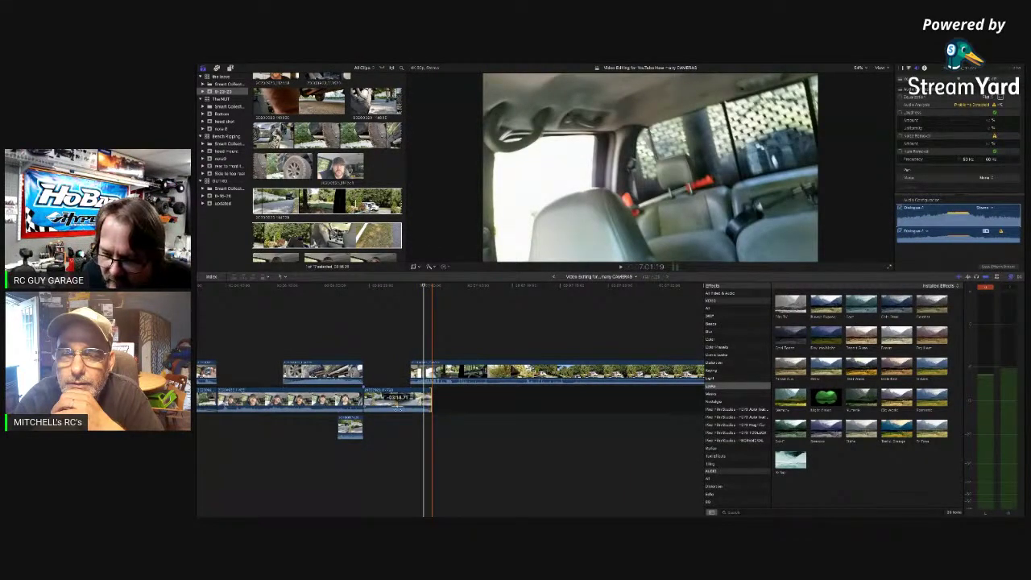
{"action": "key", "text": "space"}
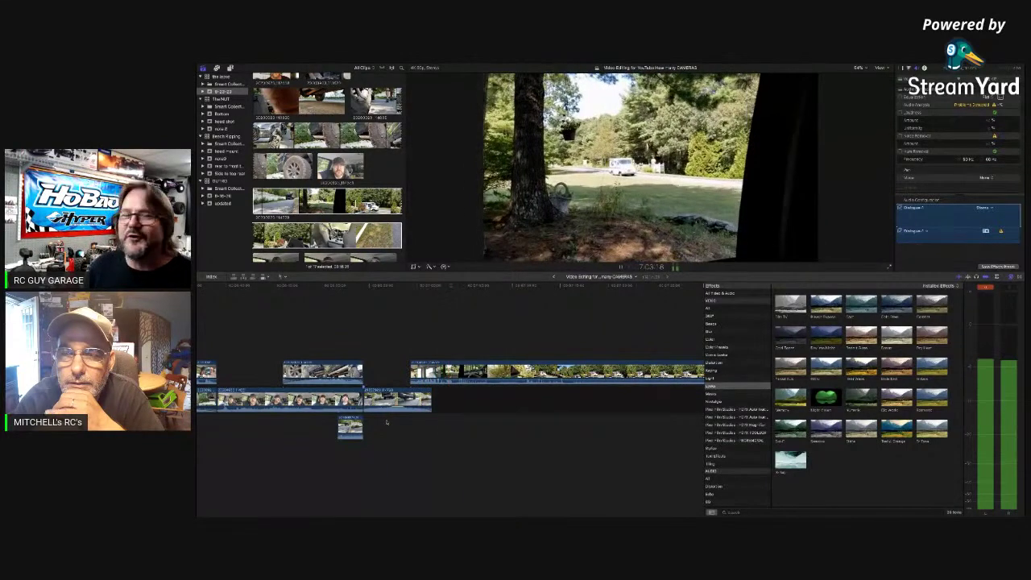
{"action": "key", "text": "space"}
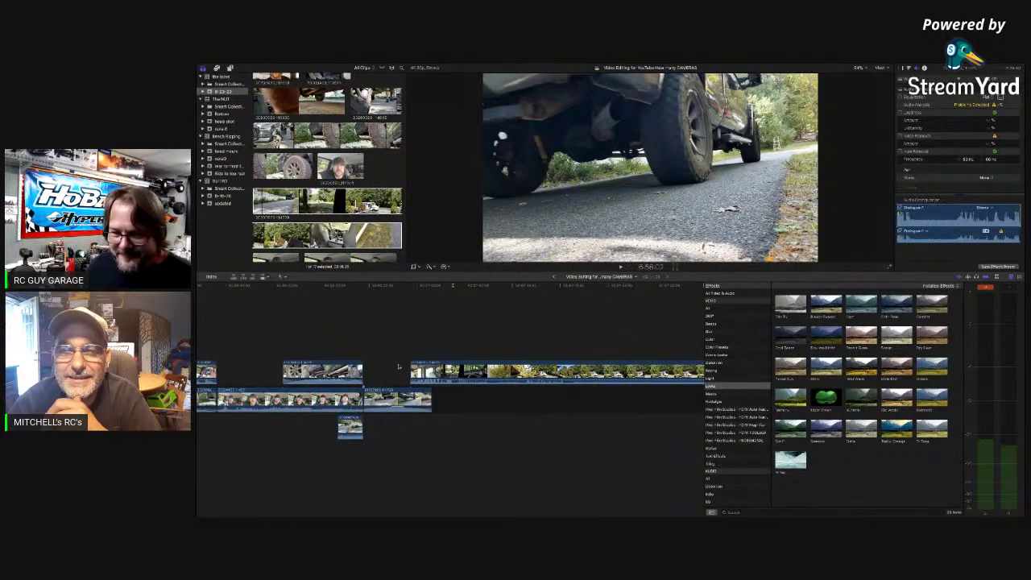
Play the connected in-cab clip and split it where the camera swings away into the dark after the window view
{"action": "key", "text": "space"}
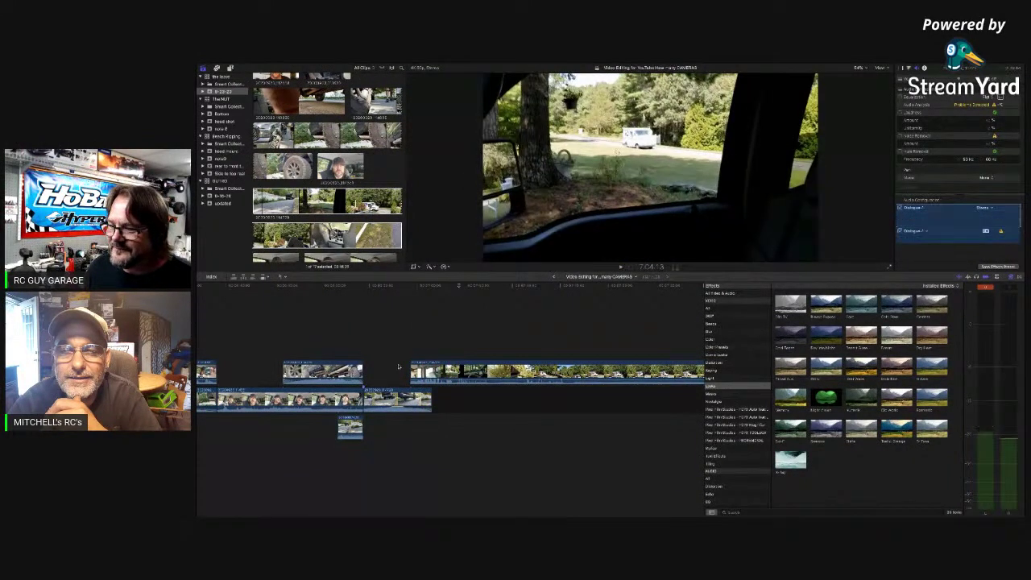
{"action": "key", "text": "space"}
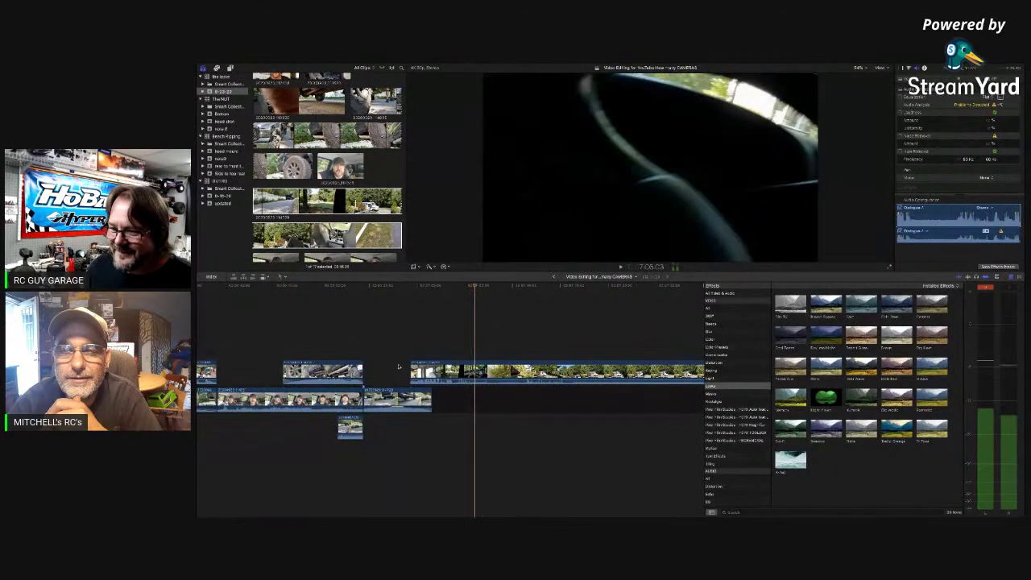
{"action": "left_click", "coordinate": [476, 371]}
{"action": "key", "text": "super+b"}
Split the connected clip at the mail truck beside the fence and delete the getting-out-of-the-truck segment before it
{"action": "key", "text": "space"}
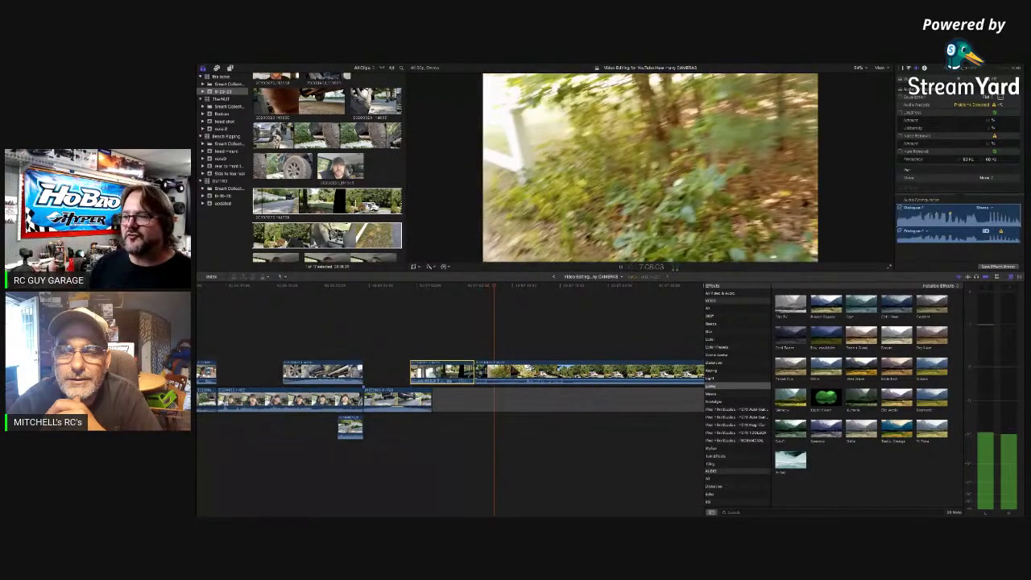
{"action": "key", "text": "space"}
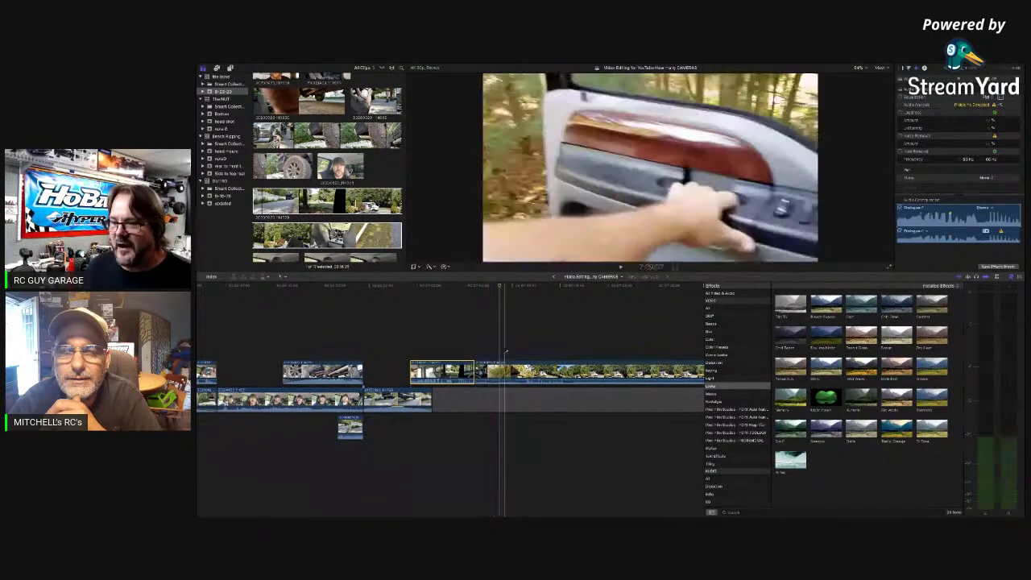
{"action": "scroll", "coordinate": [505, 349], "scroll_direction": "right", "scroll_amount": 3}
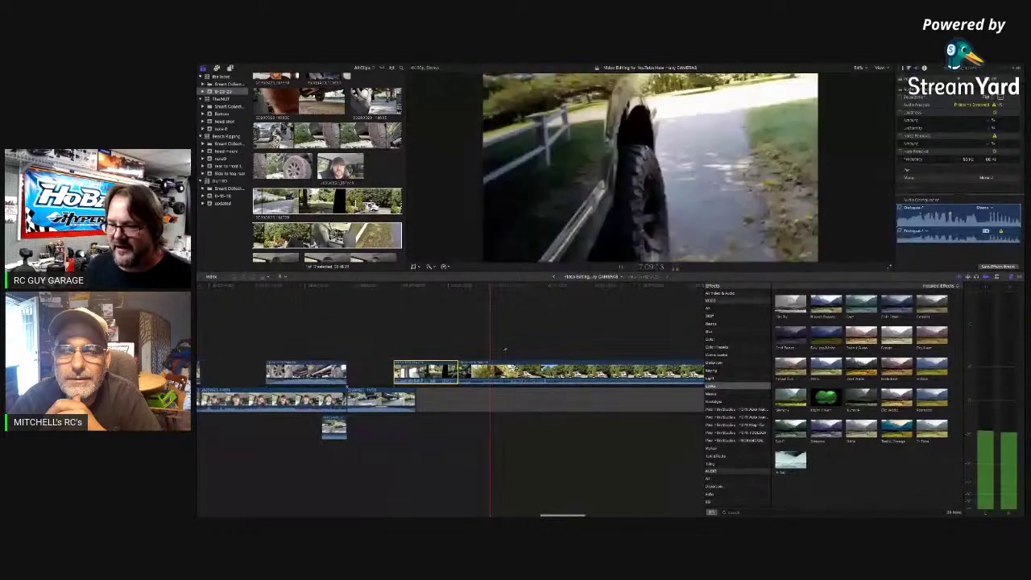
{"action": "left_click", "coordinate": [418, 371]}
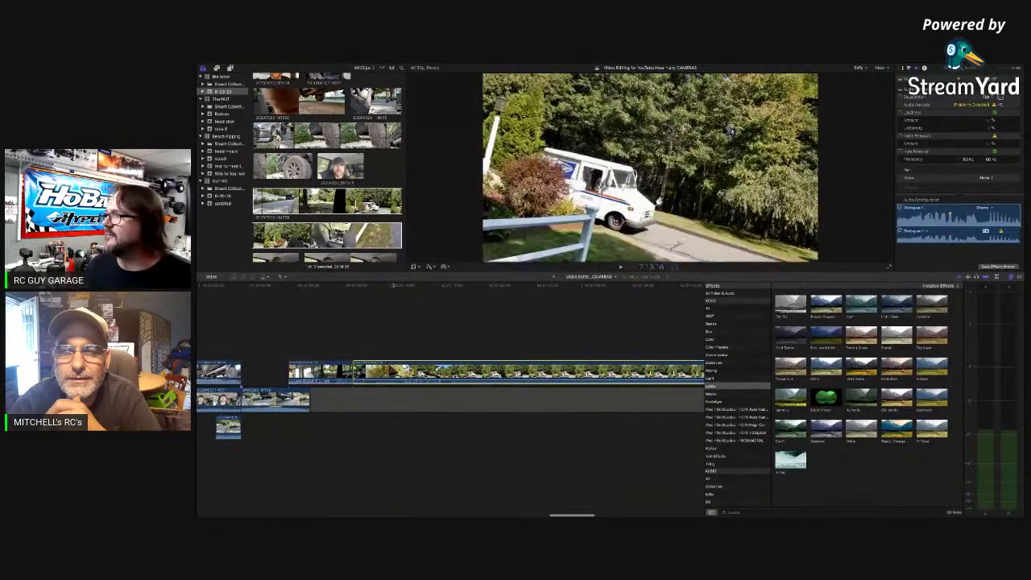
{"action": "key", "text": "space"}
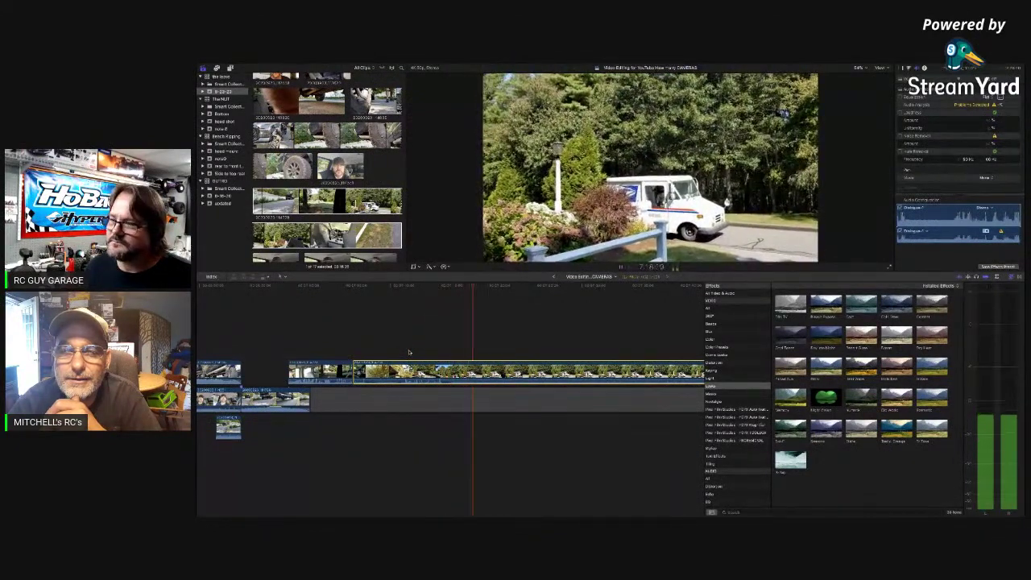
{"action": "key", "text": "space"}
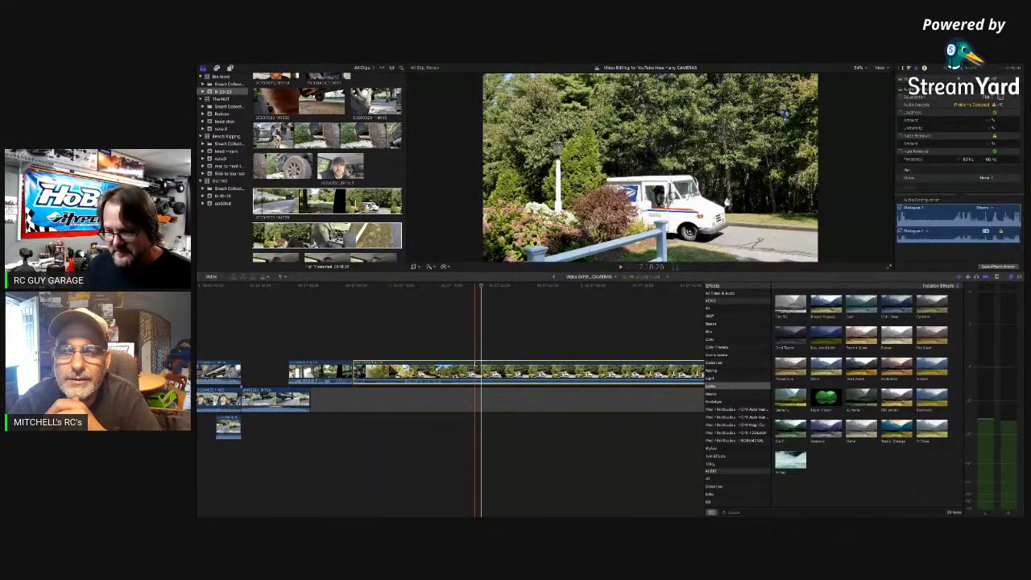
{"action": "key", "text": "super+b"}
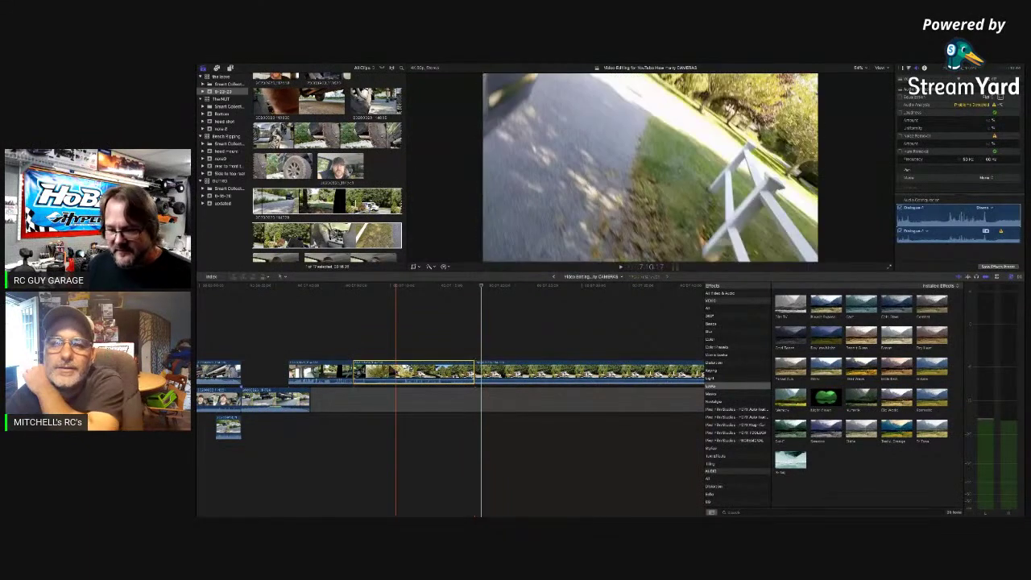
{"action": "key", "text": "Delete"}
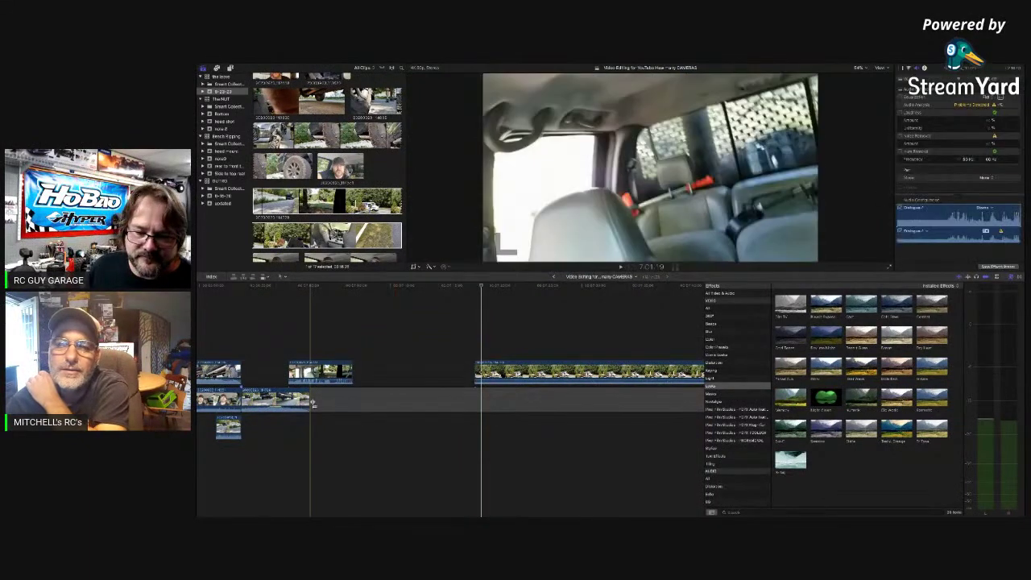
Split the connected in-cab clip at the end of the drive-by clip and move its remainder and the mail truck clip into the main storyline
{"action": "left_click", "coordinate": [310, 371]}
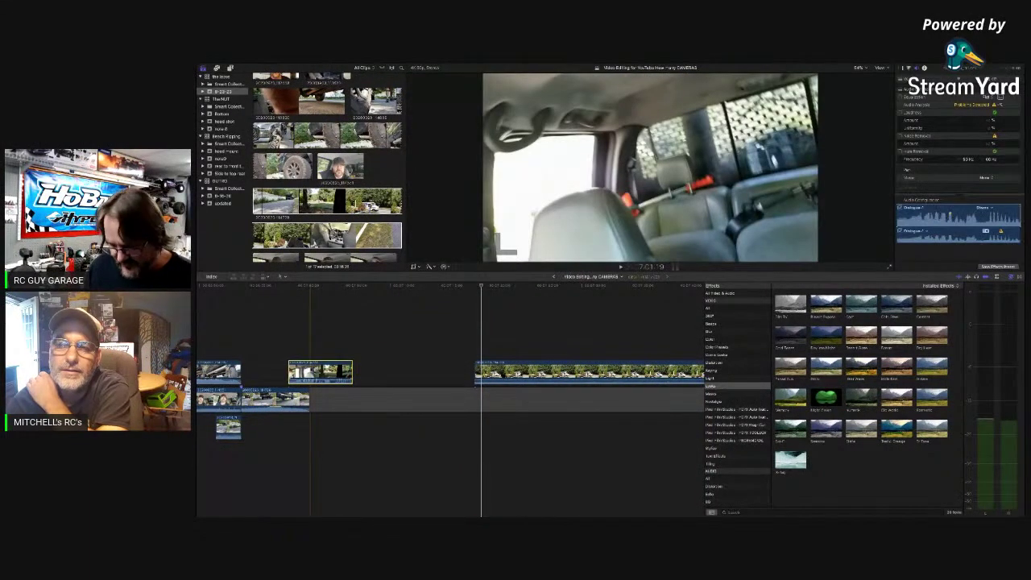
{"action": "key", "text": "super+b"}
{"action": "left_click_drag", "start_coordinate": [514, 372], "coordinate": [393, 372]}
{"action": "left_click_drag", "start_coordinate": [340, 336], "coordinate": [323, 401]}
{"action": "key", "text": "super+minus"}
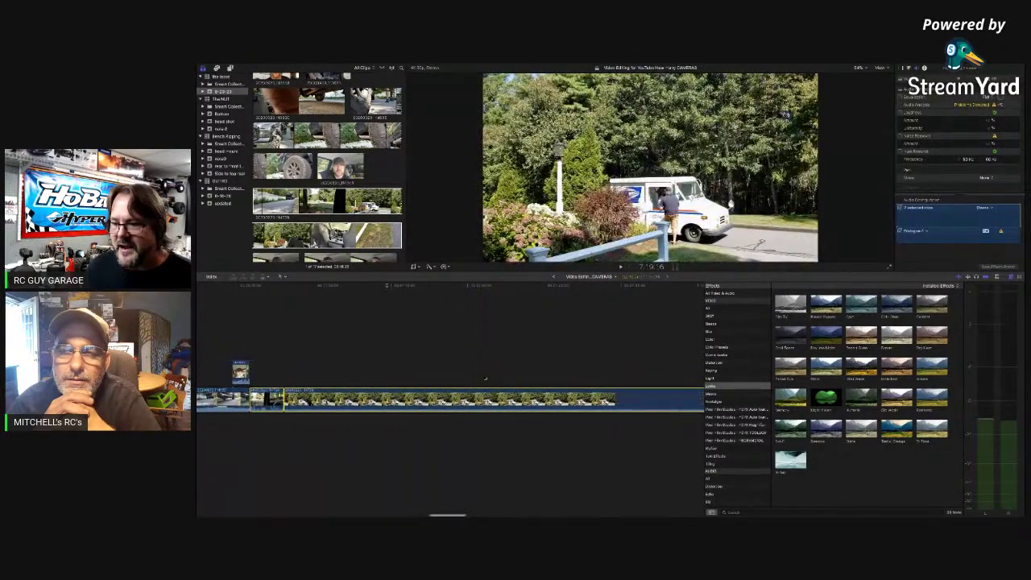
Delete the leftover empty gap after the mail truck clip at the end of the main storyline
{"action": "key", "text": "super+minus"}
{"action": "key", "text": "super+minus"}
{"action": "key", "text": "super+minus"}
{"action": "left_click", "coordinate": [514, 396]}
{"action": "key", "text": "BackSpace"}
{"action": "scroll", "coordinate": [318, 376], "scroll_direction": "left", "scroll_amount": 3}
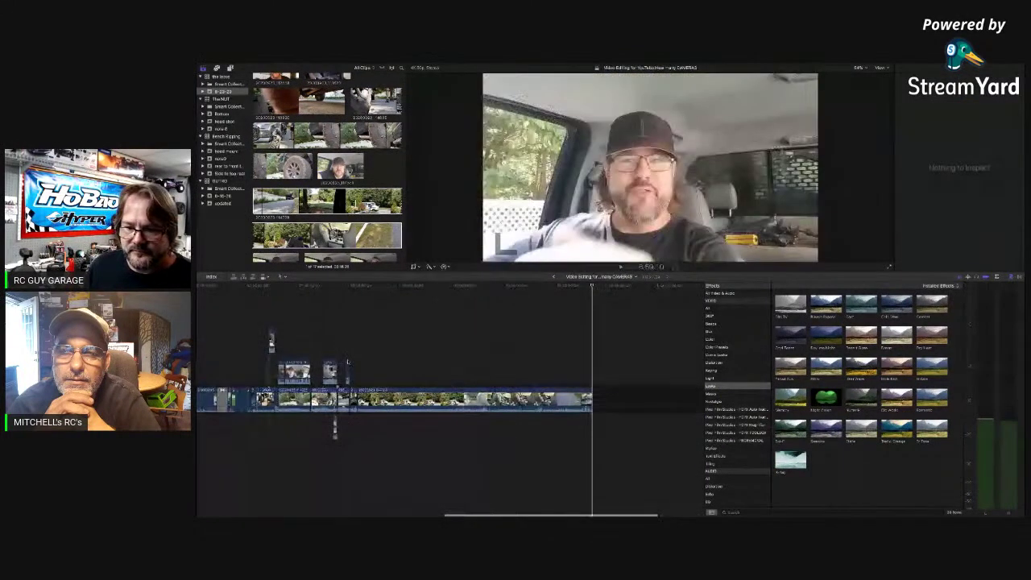
Play from the in-cab shot into the mail truck clip, split that clip twice and delete the long stretch between the splits
{"action": "scroll", "coordinate": [354, 364], "scroll_direction": "up", "scroll_amount": 4}
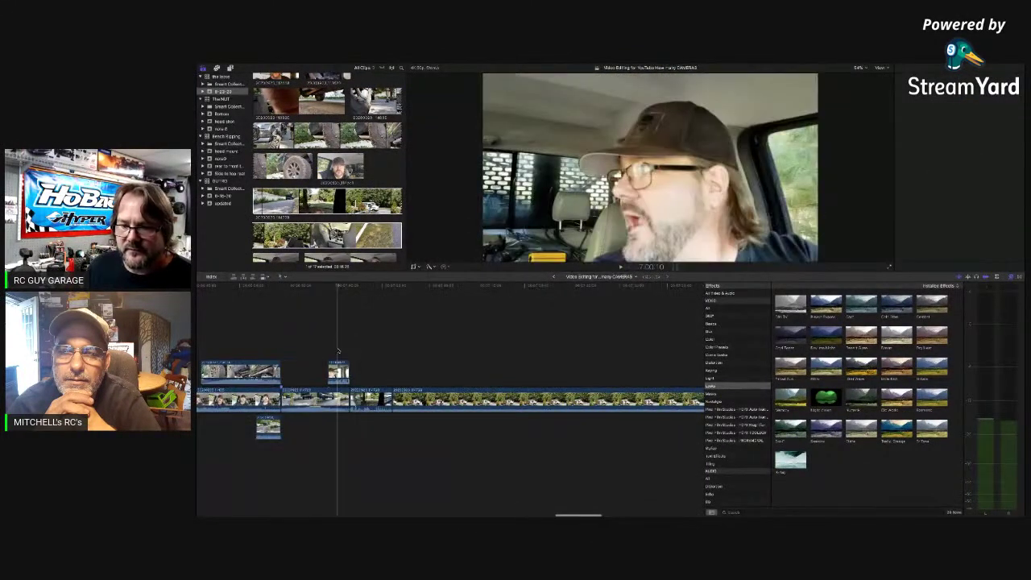
{"action": "key", "text": "space"}
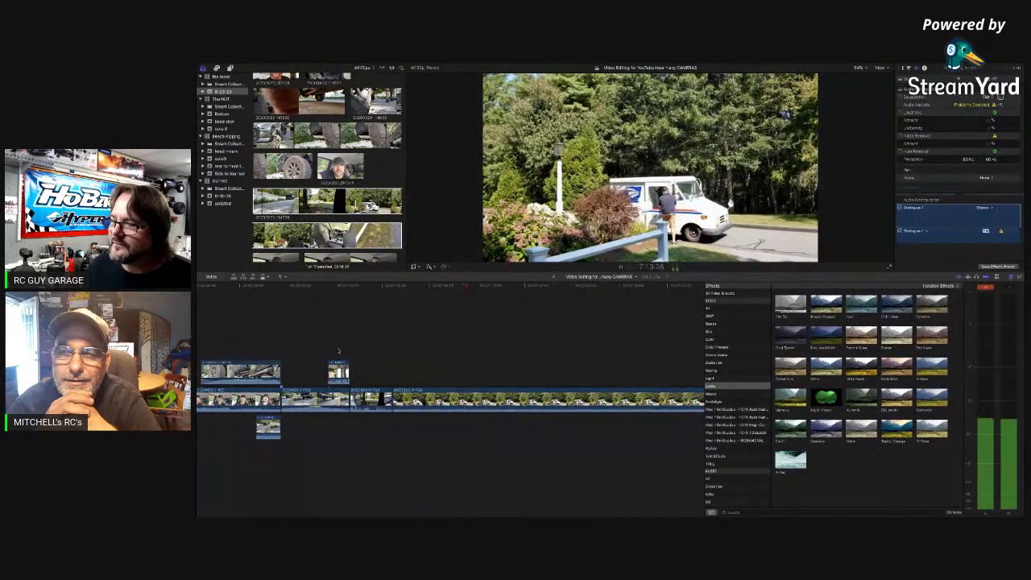
{"action": "scroll", "coordinate": [338, 350], "scroll_direction": "right", "scroll_amount": 2}
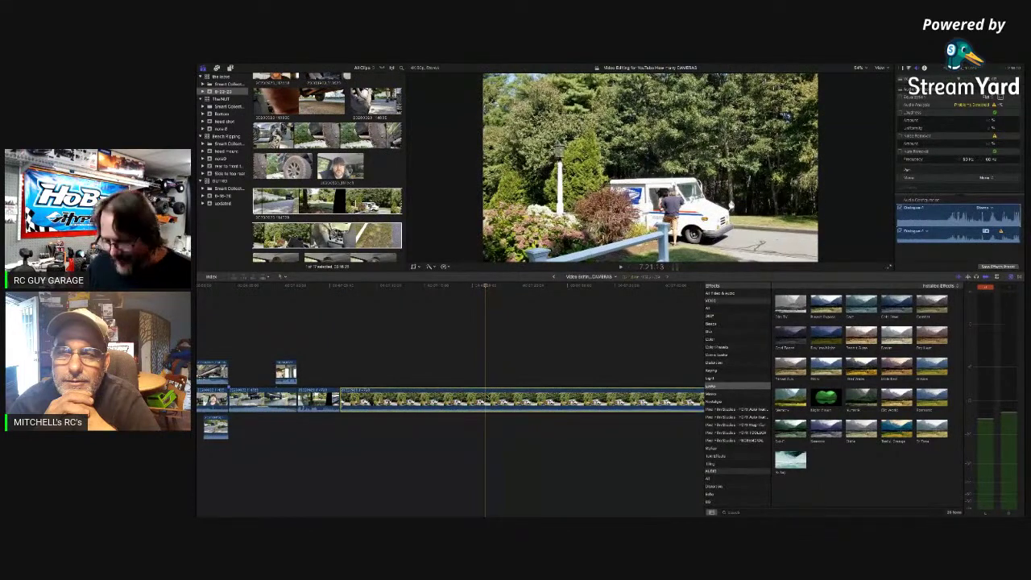
{"action": "scroll", "coordinate": [451, 399], "scroll_direction": "right", "scroll_amount": 10}
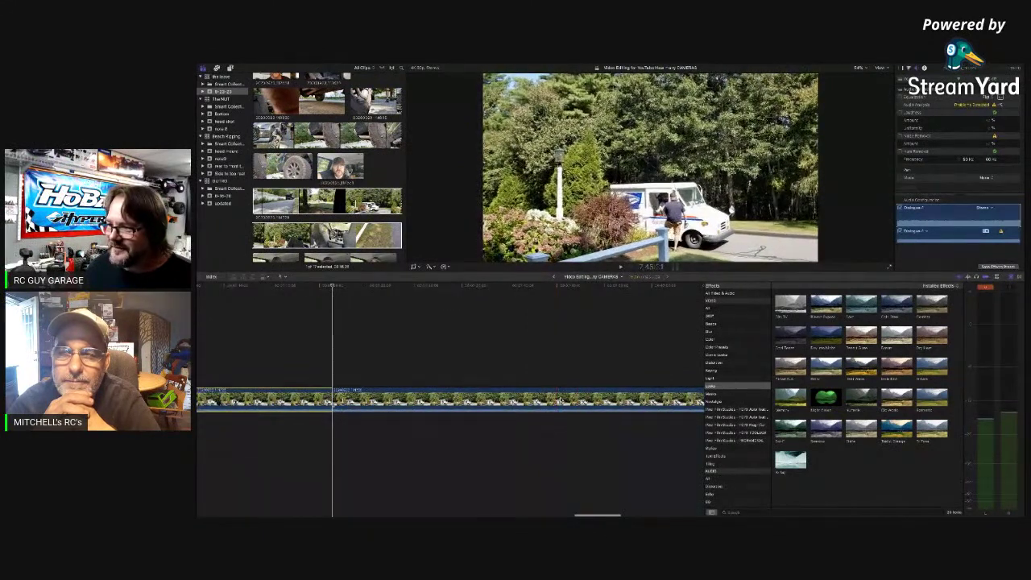
{"action": "left_click", "coordinate": [537, 402]}
{"action": "key", "text": "super+b"}
{"action": "key", "text": "Delete"}
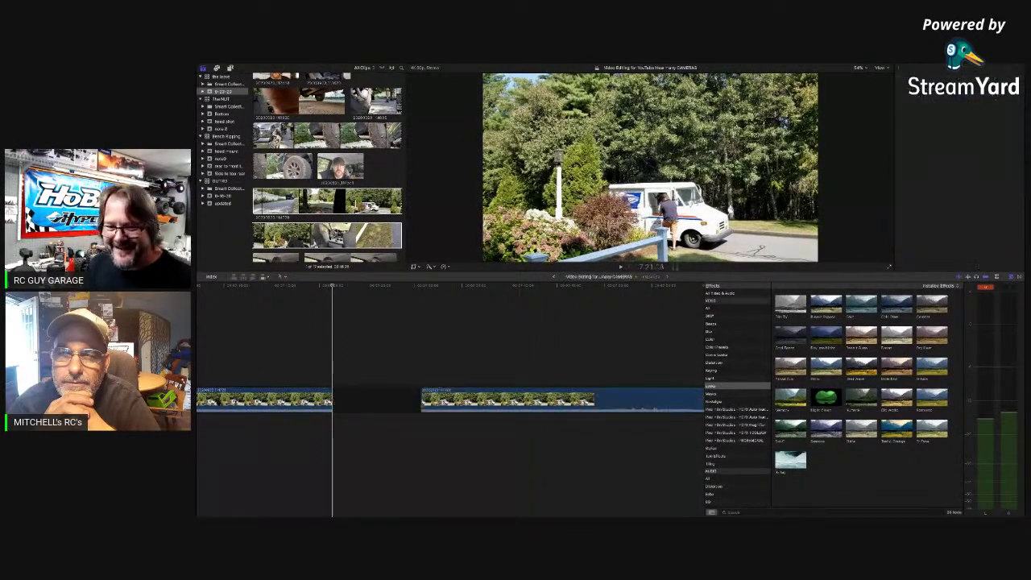
Play the mail truck footage around the new cut
{"action": "left_click", "coordinate": [275, 373]}
{"action": "key", "text": "space"}
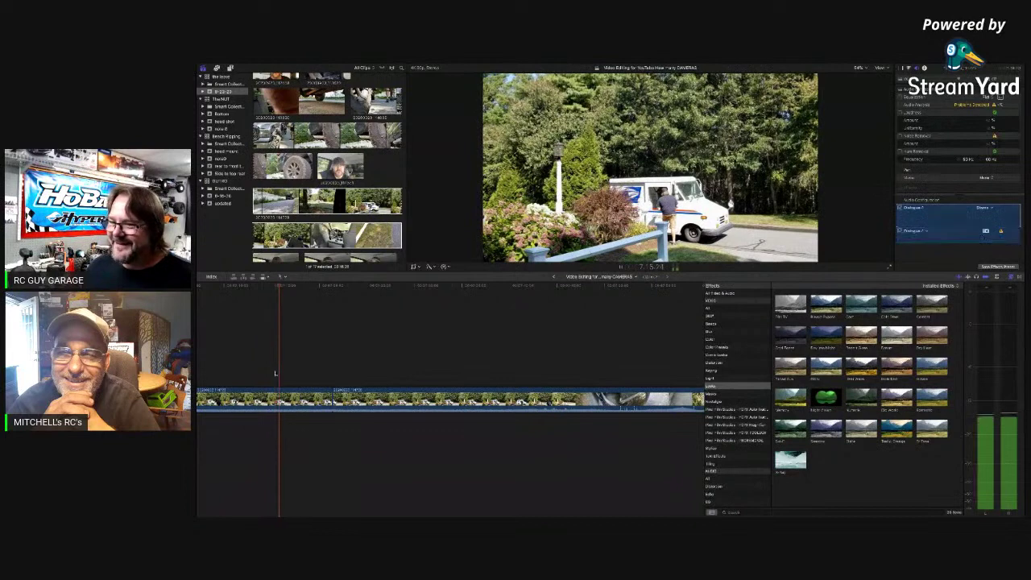
{"action": "scroll", "coordinate": [309, 370], "scroll_direction": "left", "scroll_amount": 4}
{"action": "key", "text": "space"}
Play the in-cab window shot, split it near its end and attach the cut-off piece beneath the start of the mail truck clip
{"action": "left_click", "coordinate": [333, 371]}
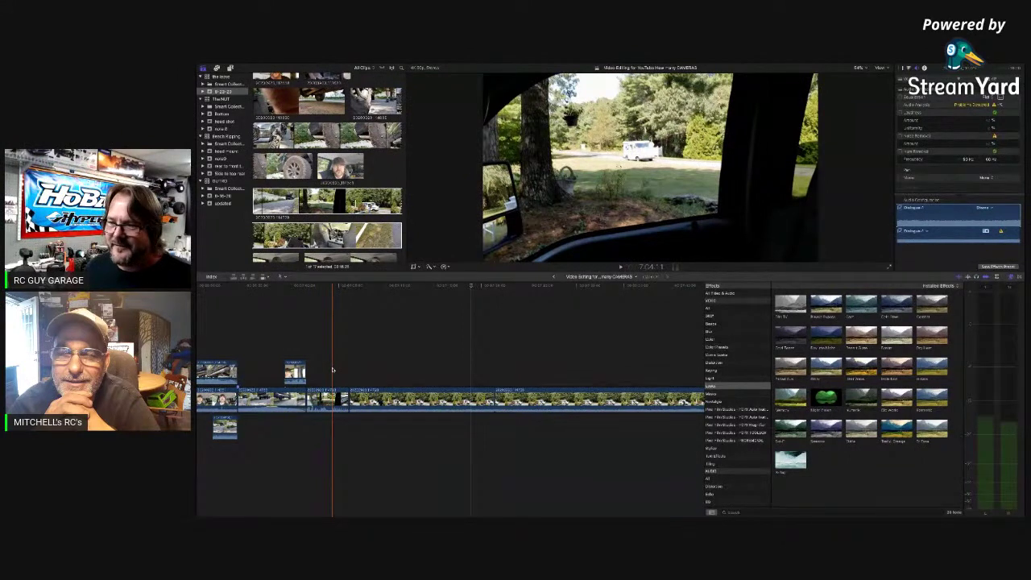
{"action": "key", "text": "space"}
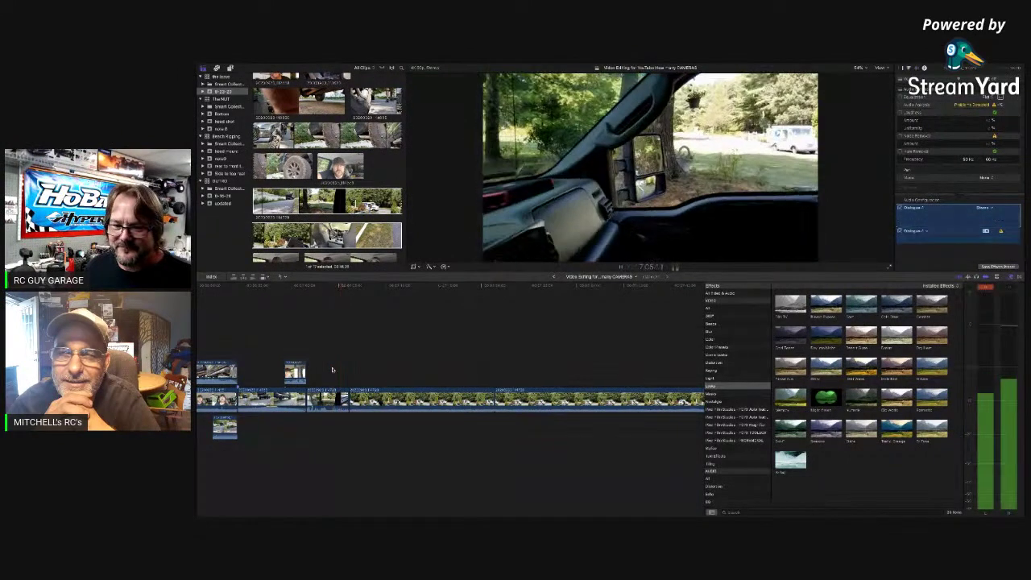
{"action": "key", "text": "space"}
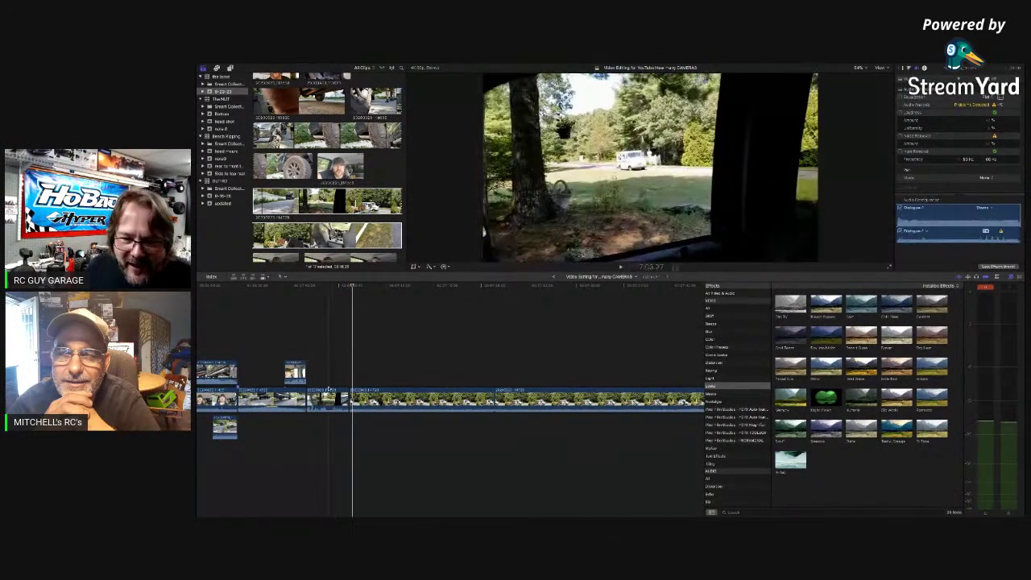
{"action": "left_click", "coordinate": [329, 379]}
{"action": "key", "text": "space"}
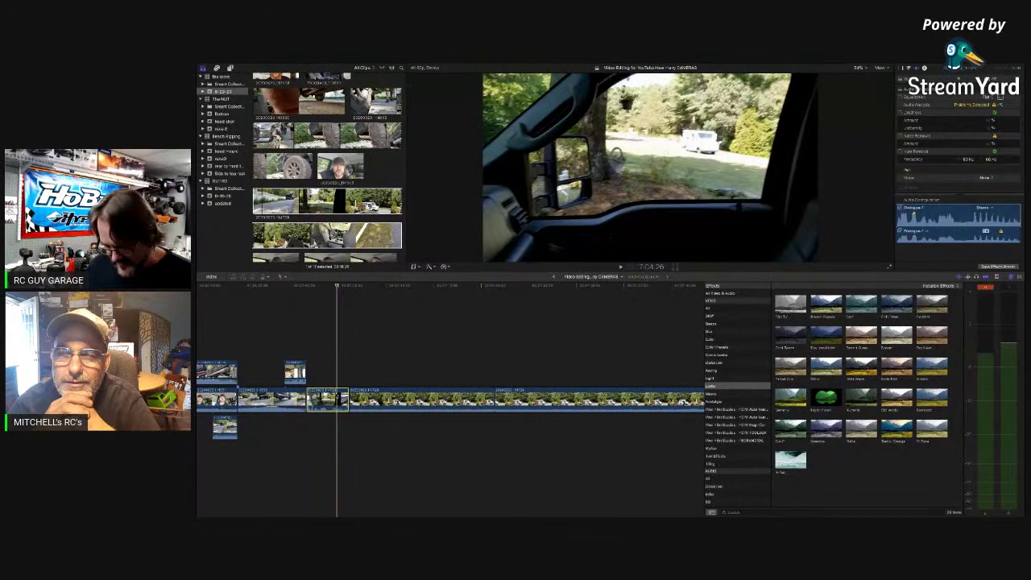
{"action": "left_click", "coordinate": [340, 400]}
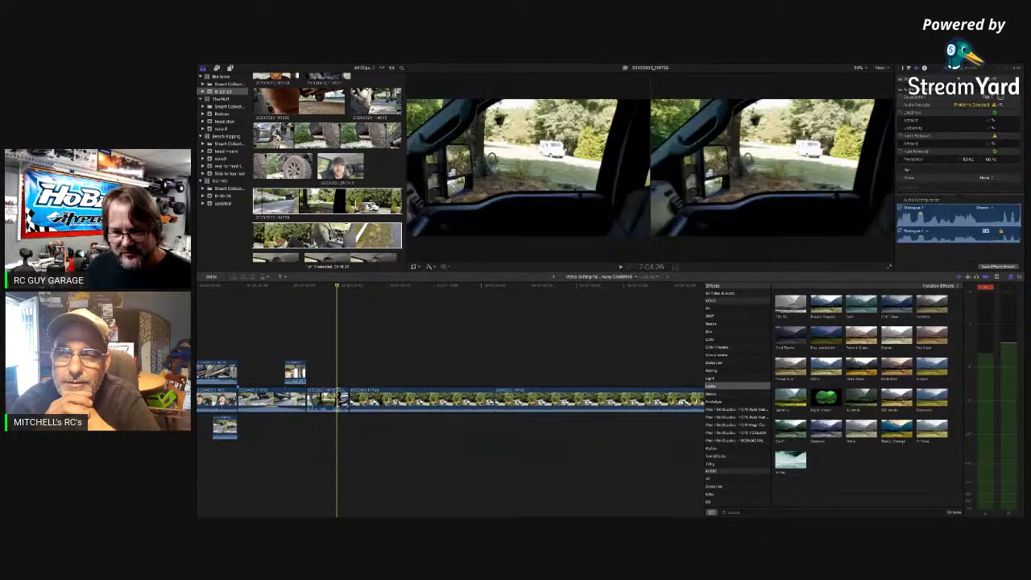
{"action": "left_click_drag", "start_coordinate": [339, 400], "coordinate": [343, 431]}
Play the change from the in-cab shot to the mail truck shot with the connected piece underneath
{"action": "key", "text": "space"}
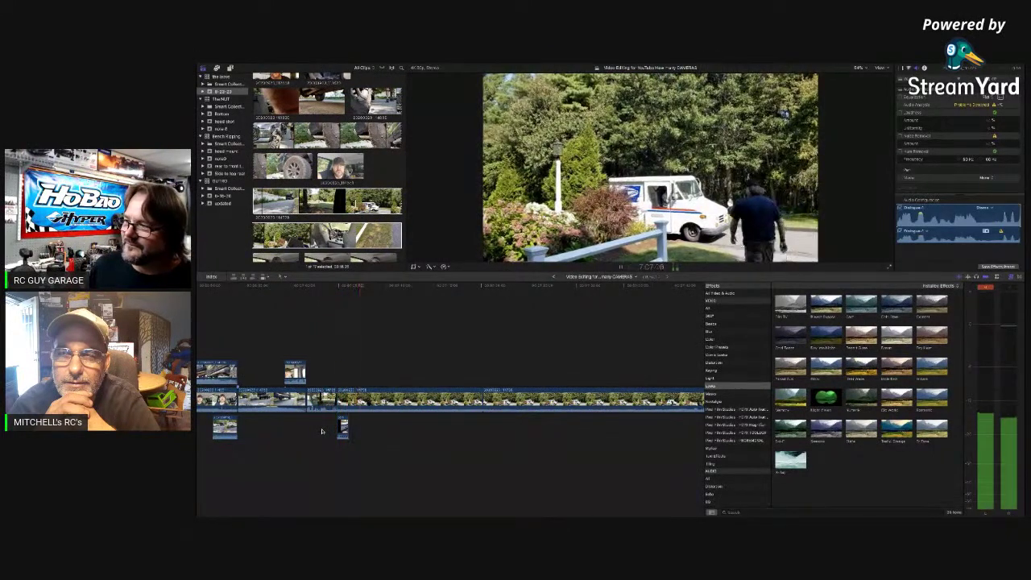
{"action": "key", "text": "space"}
{"action": "key", "text": "super+equal"}
{"action": "key", "text": "super+equal"}
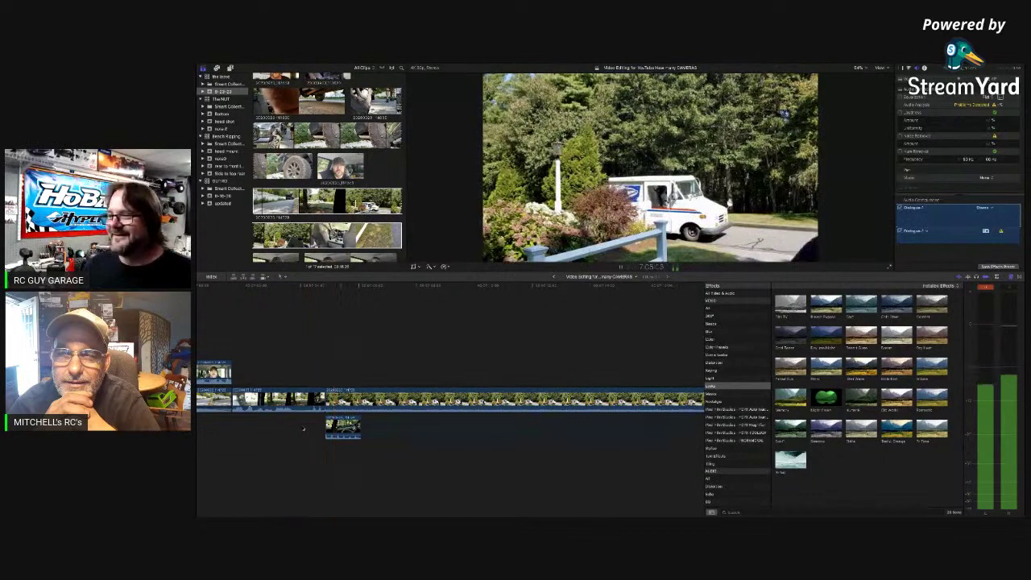
Shorten the first mail truck clip and add a Flow transition between it and the second mail truck clip
{"action": "key", "text": "super+minus"}
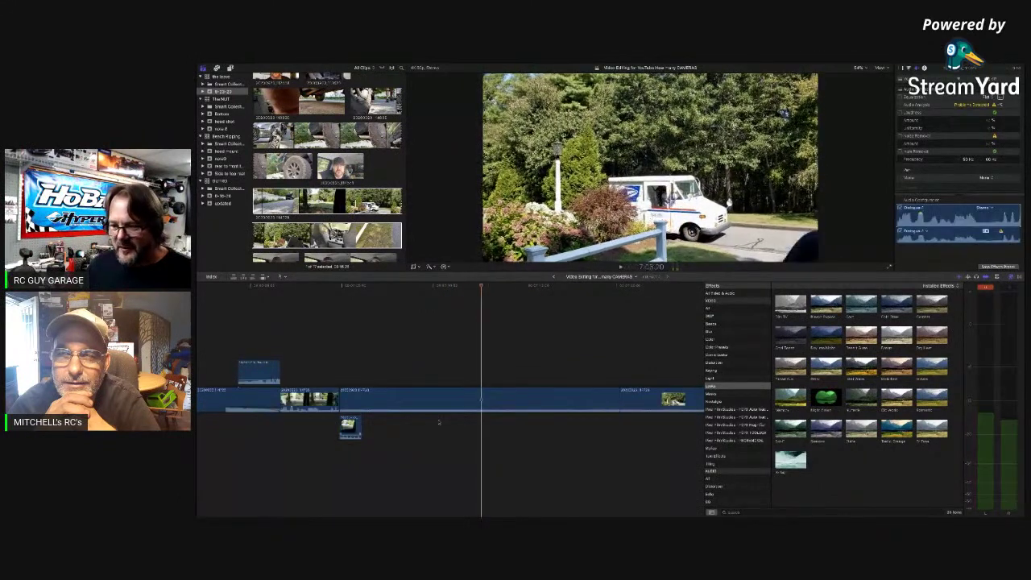
{"action": "left_click", "coordinate": [474, 396]}
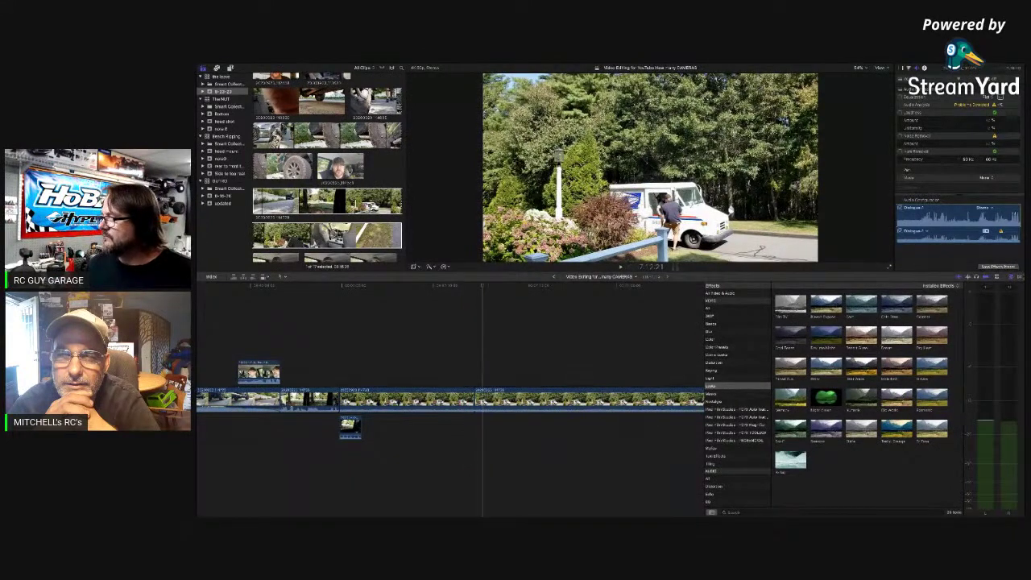
{"action": "left_click", "coordinate": [1020, 278]}
{"action": "left_click_drag", "start_coordinate": [897, 304], "coordinate": [477, 398]}
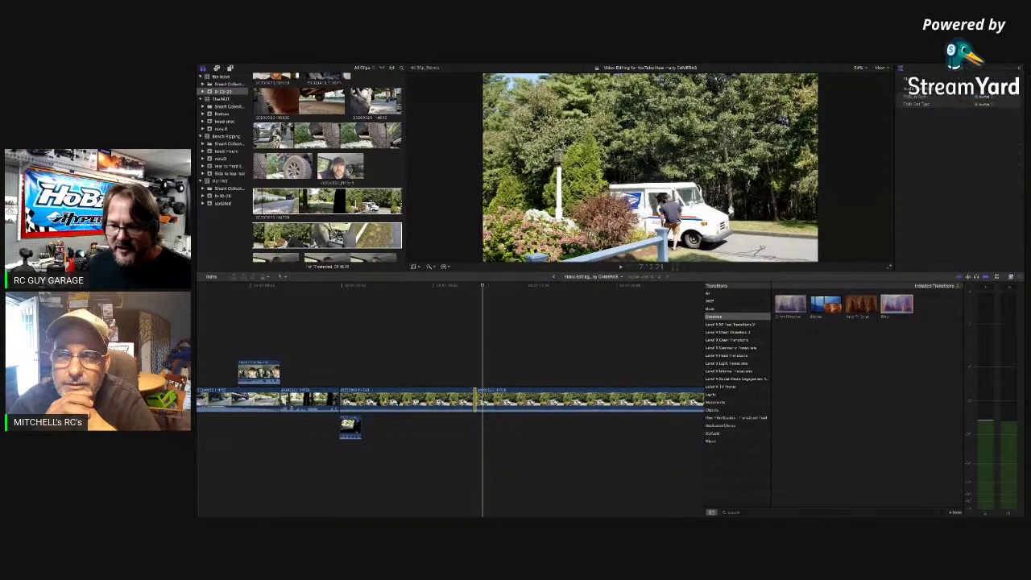
{"action": "key", "text": "super+equal"}
{"action": "key", "text": "super+equal"}
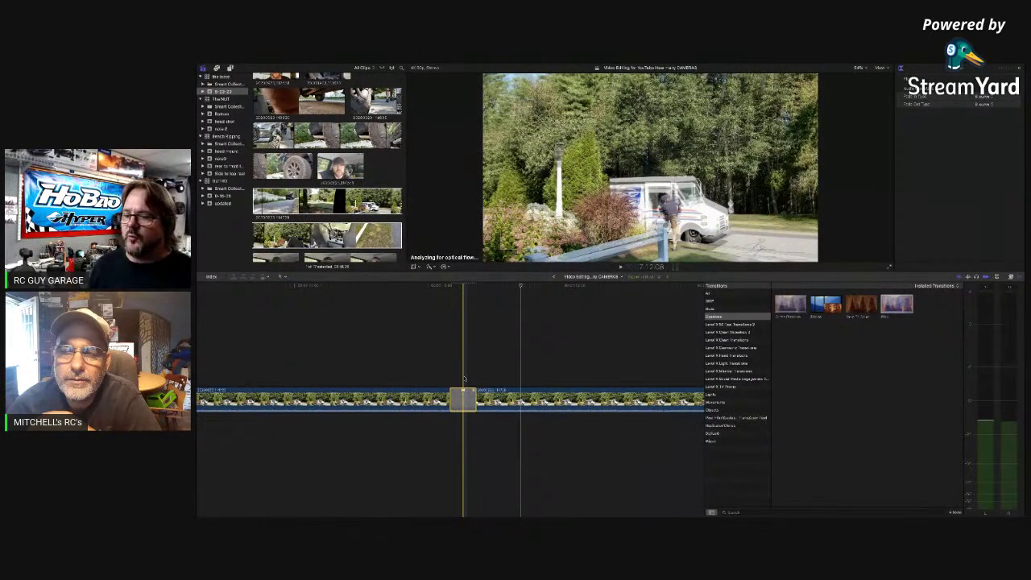
Skim the second mail truck clip, split it shortly before the box is carried over, and delete the stretch between the Flow transition and the split
{"action": "scroll", "coordinate": [464, 379], "scroll_direction": "right", "scroll_amount": 3}
{"action": "key", "text": "super+minus"}
{"action": "scroll", "coordinate": [465, 378], "scroll_direction": "right", "scroll_amount": 1}
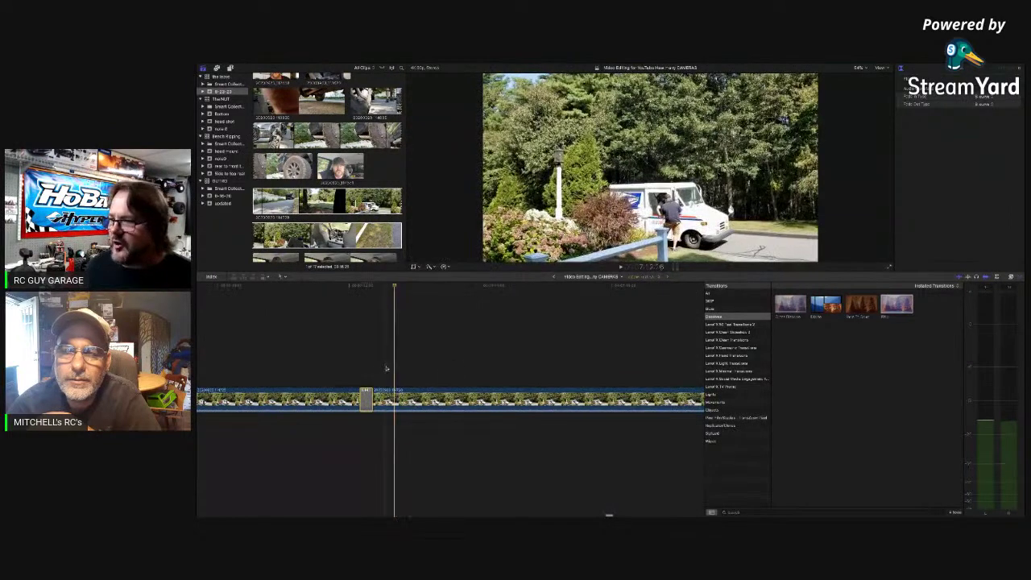
{"action": "scroll", "coordinate": [587, 363], "scroll_direction": "right", "scroll_amount": 3}
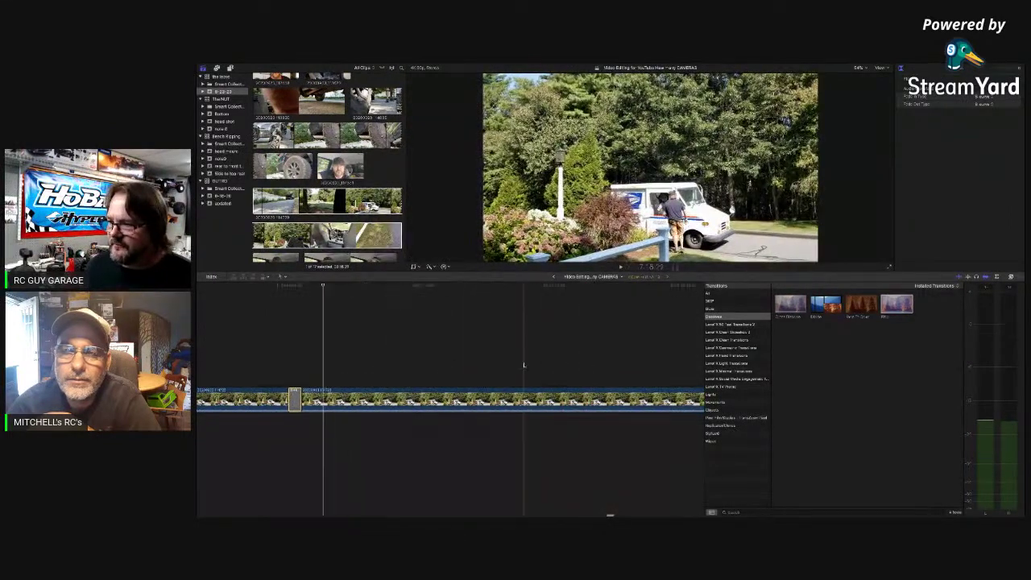
{"action": "scroll", "coordinate": [589, 362], "scroll_direction": "right", "scroll_amount": 5}
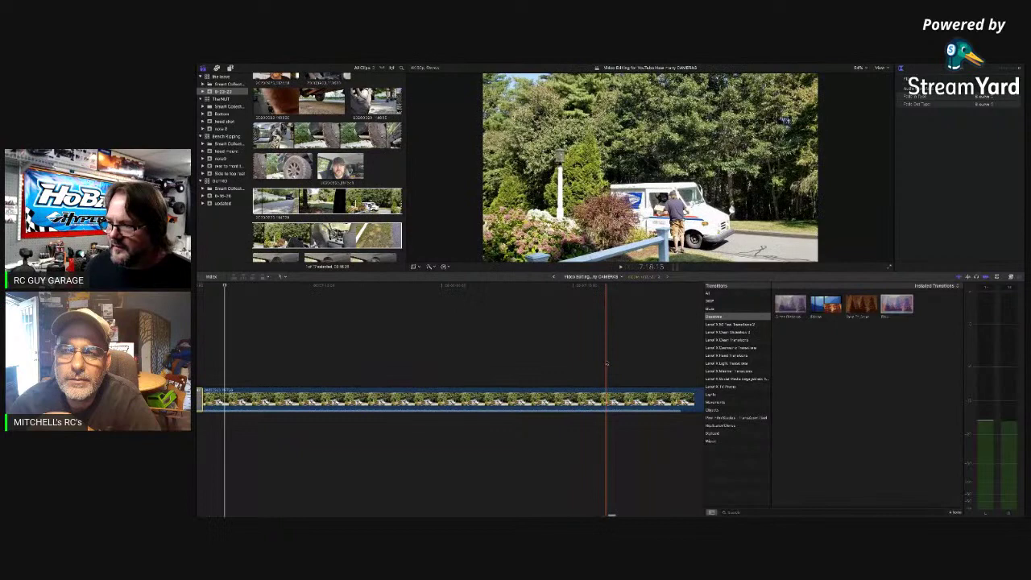
{"action": "scroll", "coordinate": [601, 370], "scroll_direction": "left", "scroll_amount": 2}
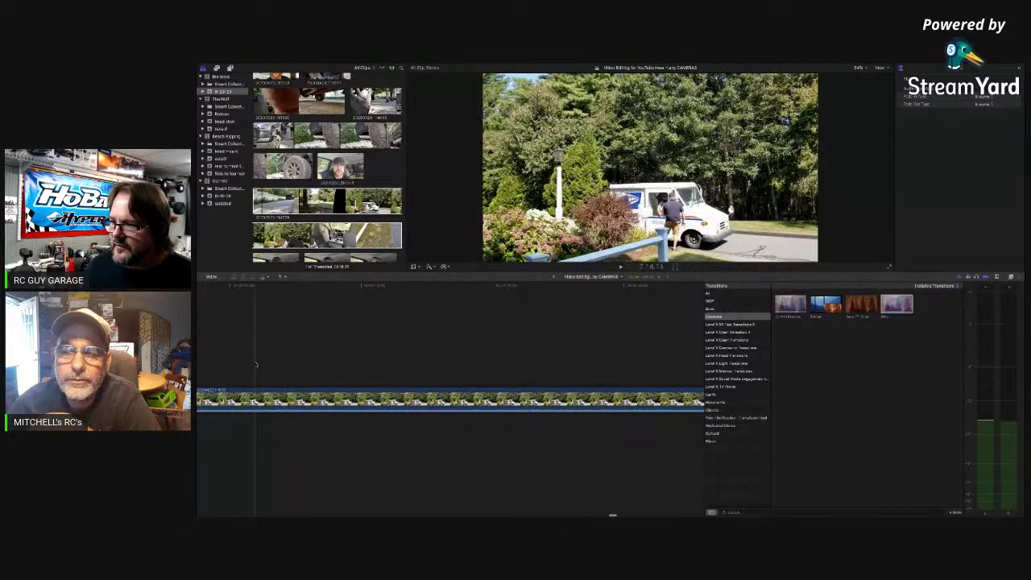
{"action": "scroll", "coordinate": [636, 367], "scroll_direction": "left", "scroll_amount": 2}
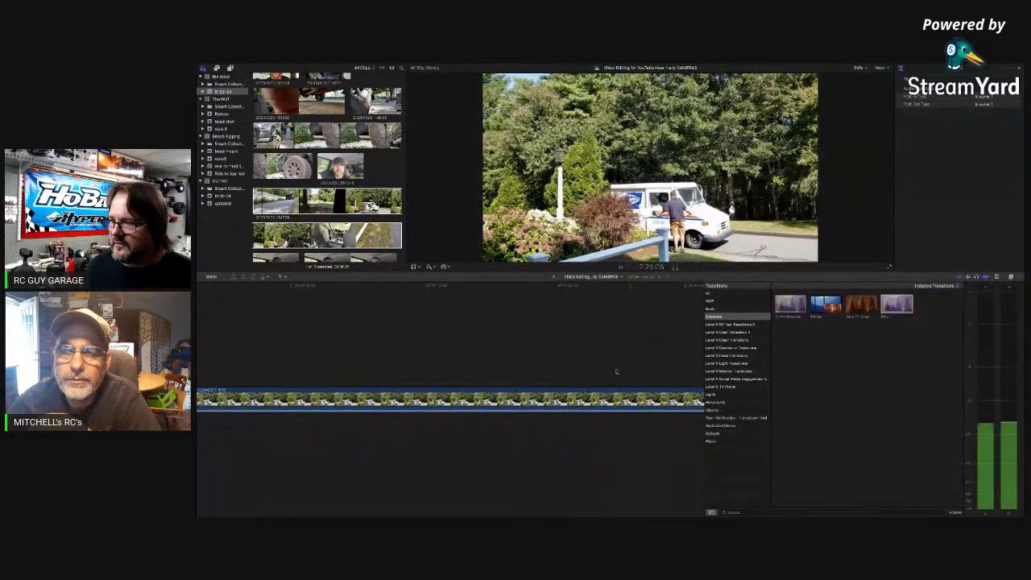
{"action": "scroll", "coordinate": [596, 373], "scroll_direction": "right", "scroll_amount": 5}
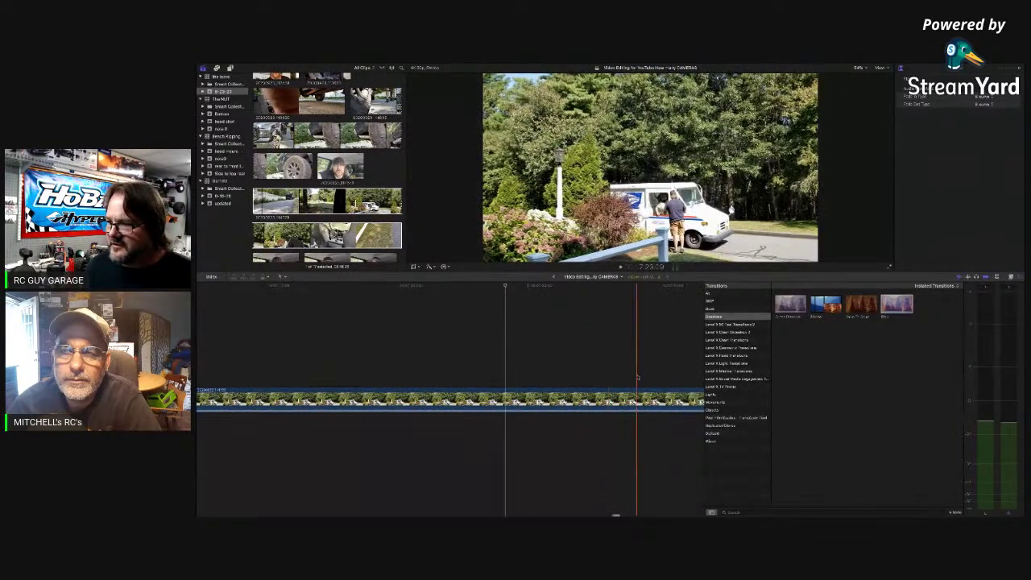
{"action": "scroll", "coordinate": [637, 374], "scroll_direction": "right", "scroll_amount": 3}
{"action": "scroll", "coordinate": [605, 375], "scroll_direction": "right", "scroll_amount": 5}
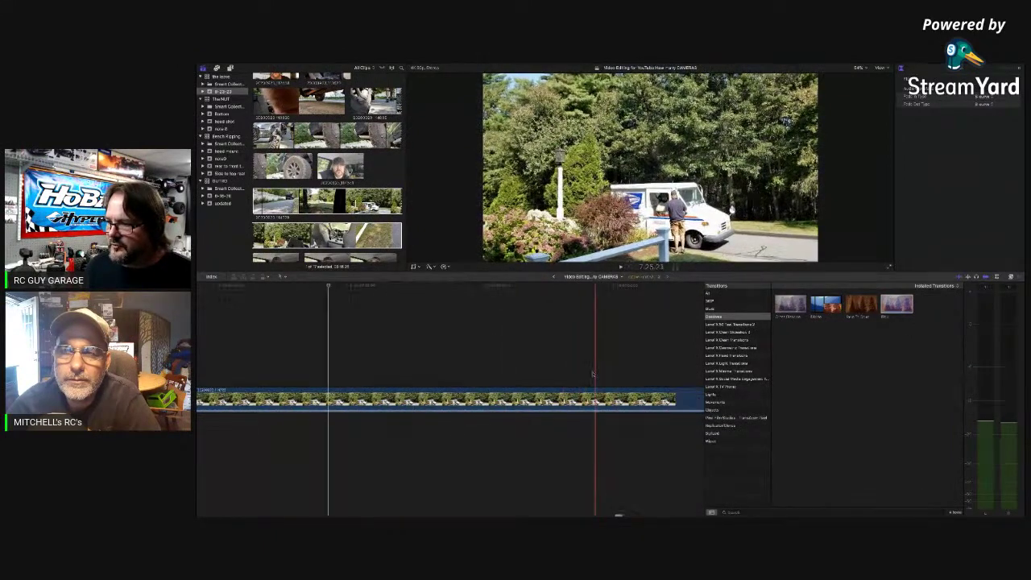
{"action": "scroll", "coordinate": [543, 376], "scroll_direction": "left", "scroll_amount": 2}
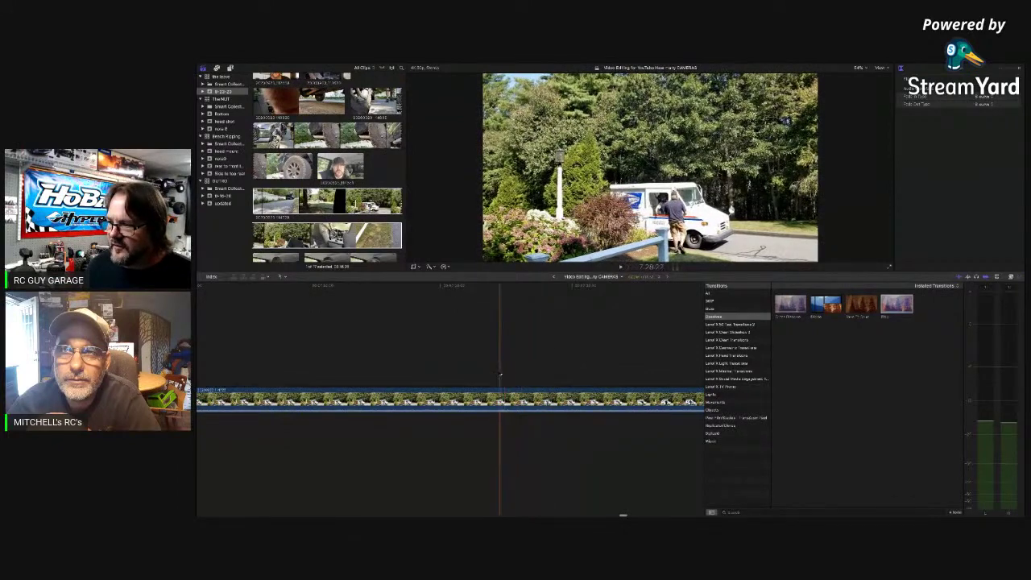
{"action": "left_click", "coordinate": [494, 375]}
{"action": "key", "text": "super+b"}
{"action": "left_click", "coordinate": [481, 393]}
{"action": "key", "text": "Delete"}
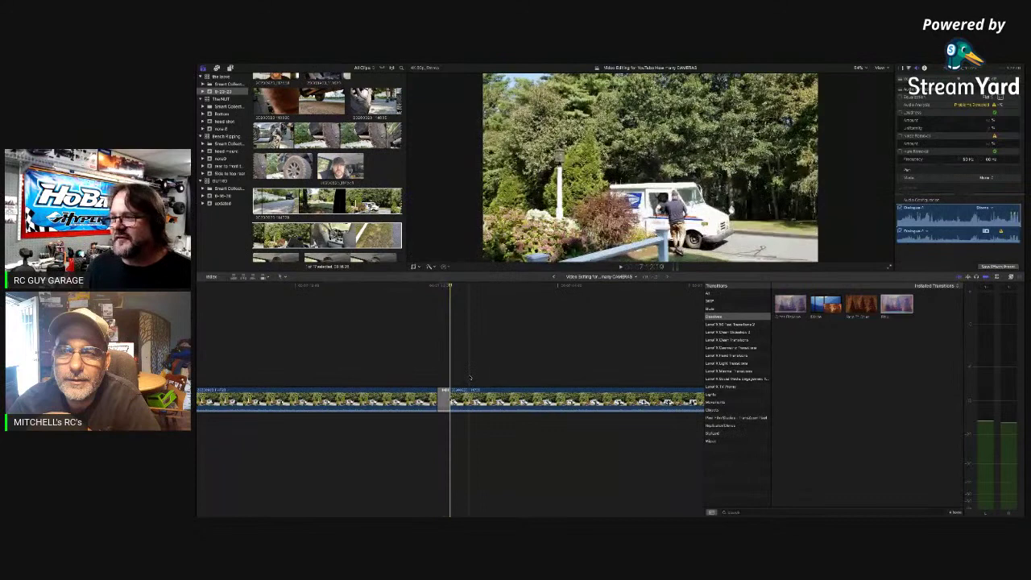
Play on from the Flow transition and split the clip where the man carries the box up to the camera
{"action": "key", "text": "space"}
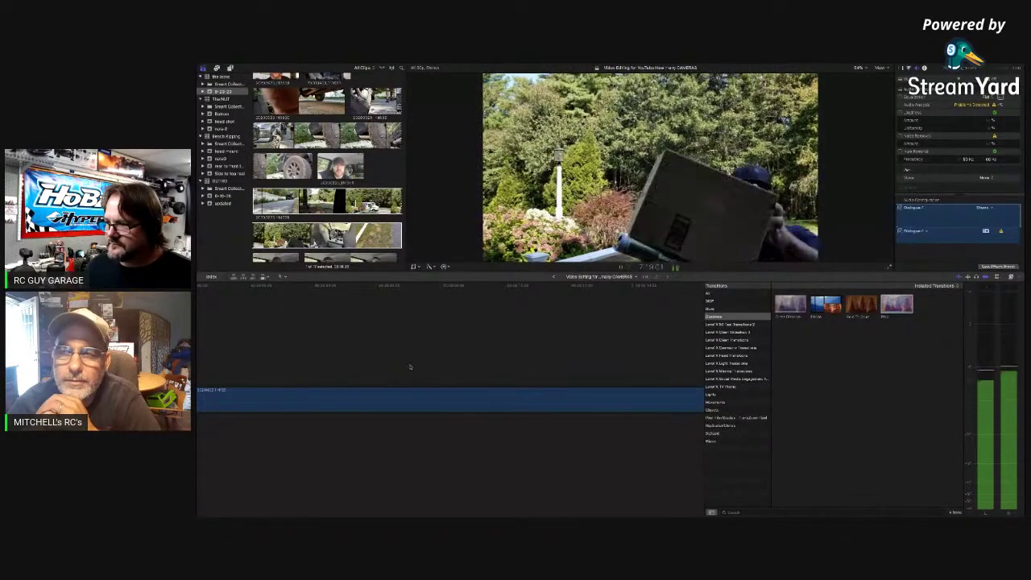
{"action": "left_click", "coordinate": [451, 392]}
{"action": "key", "text": "super+b"}
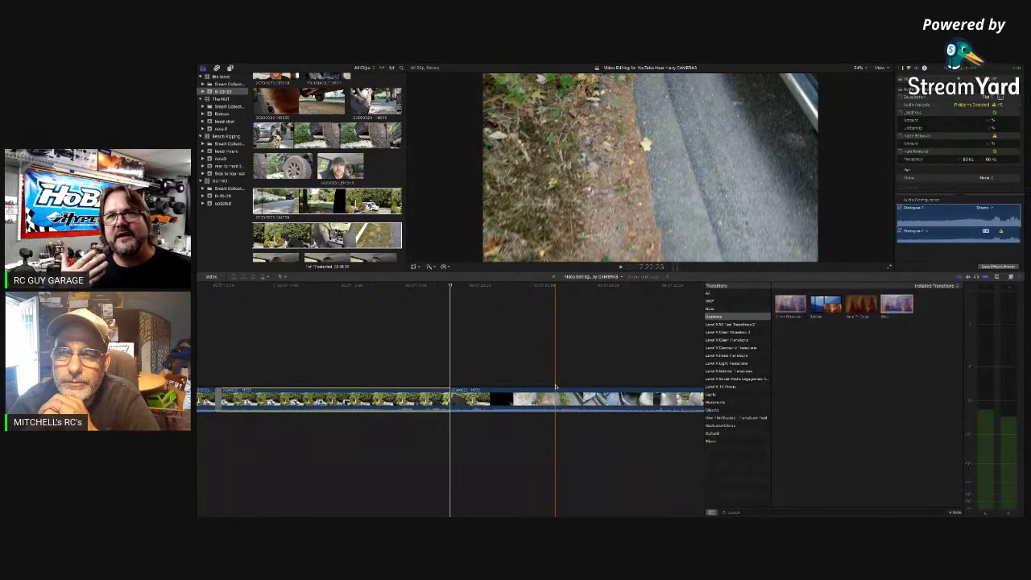
Skim past the walking and wheel shots to the steady empty cab shot and split the clip shortly before the man gets in
{"action": "scroll", "coordinate": [555, 386], "scroll_direction": "right", "scroll_amount": 1}
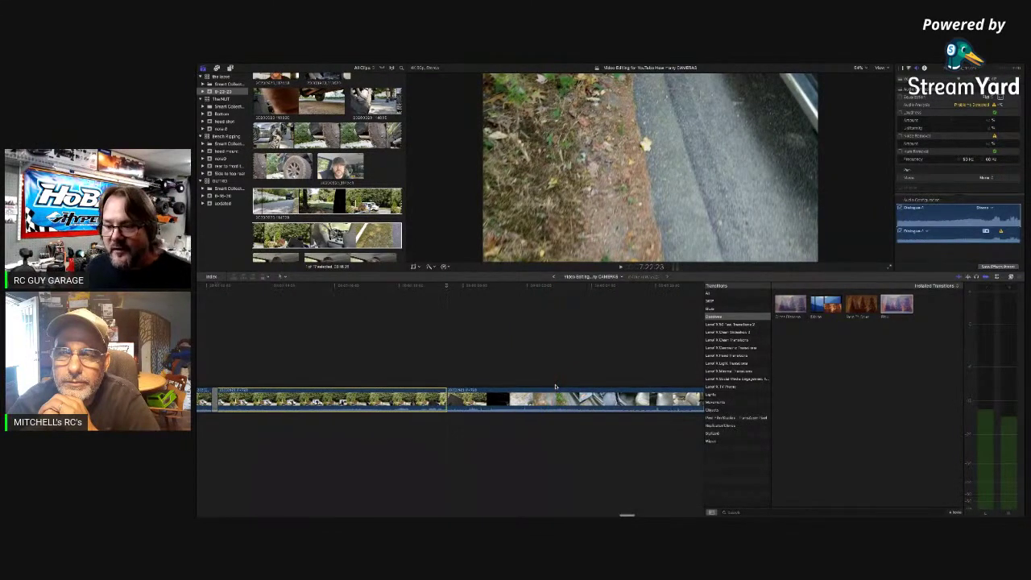
{"action": "scroll", "coordinate": [523, 390], "scroll_direction": "right", "scroll_amount": 10}
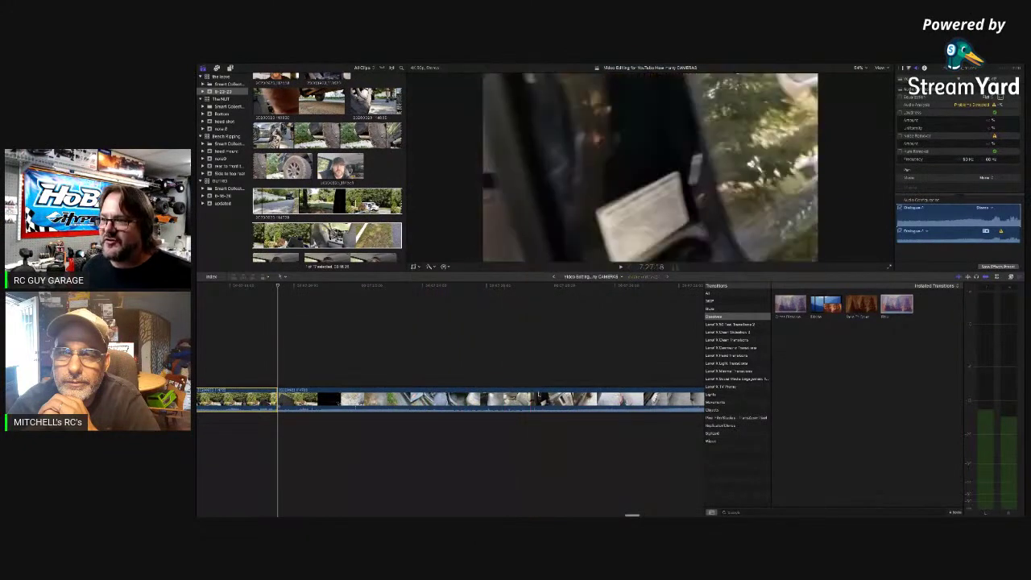
{"action": "scroll", "coordinate": [573, 373], "scroll_direction": "right", "scroll_amount": 5}
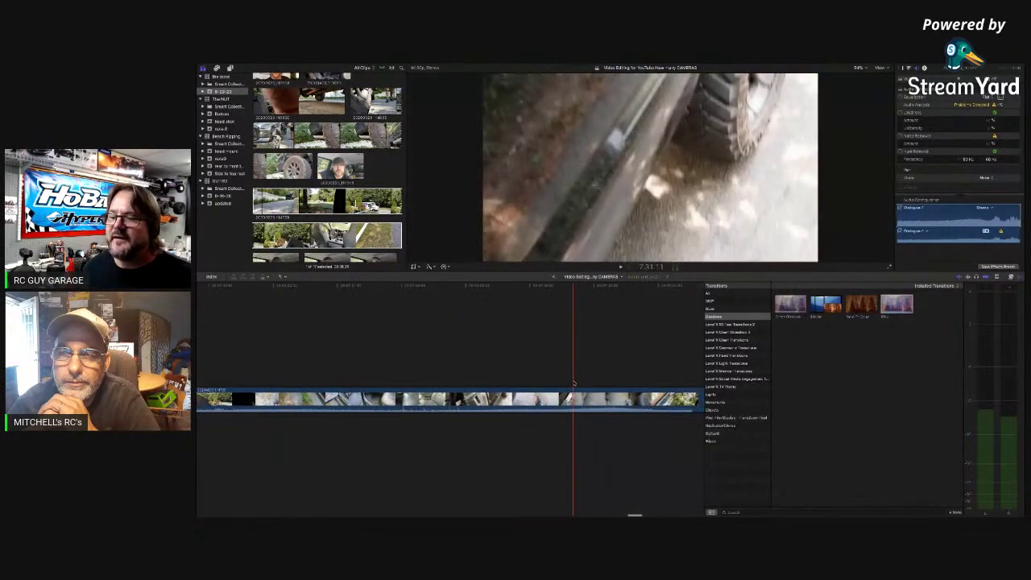
{"action": "scroll", "coordinate": [548, 379], "scroll_direction": "right", "scroll_amount": 5}
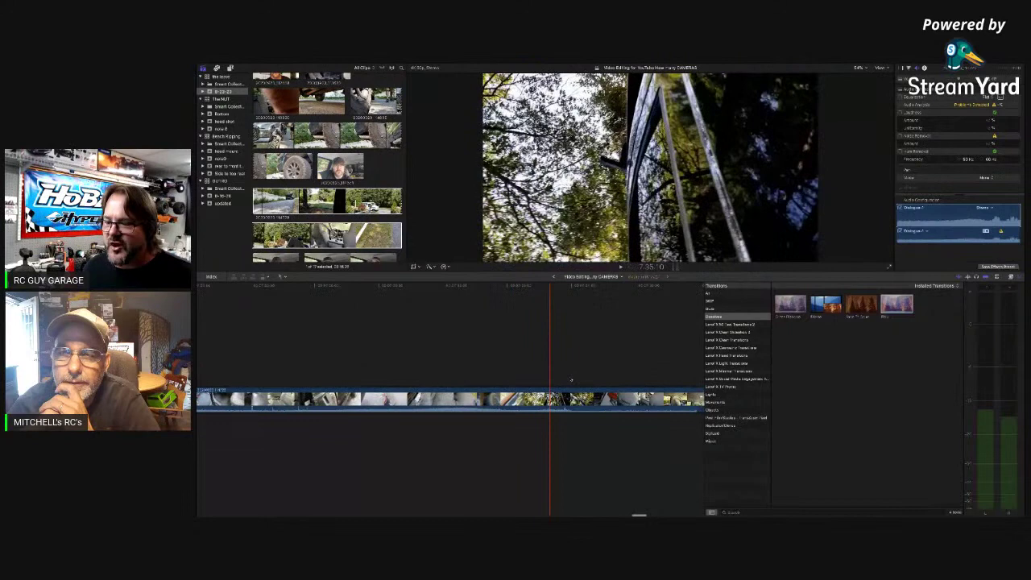
{"action": "scroll", "coordinate": [605, 382], "scroll_direction": "right", "scroll_amount": 5}
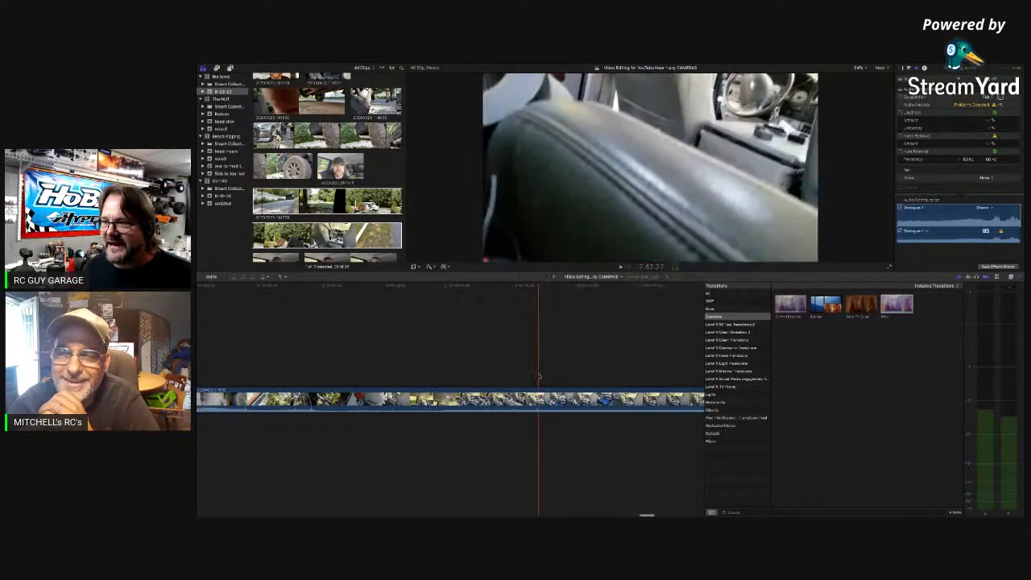
{"action": "scroll", "coordinate": [555, 379], "scroll_direction": "right", "scroll_amount": 5}
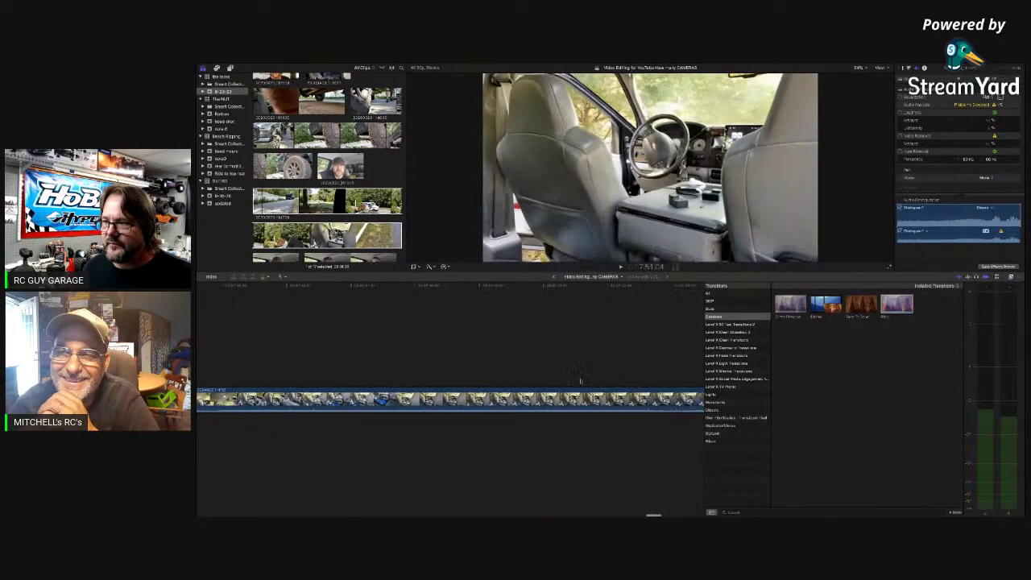
{"action": "scroll", "coordinate": [539, 378], "scroll_direction": "right", "scroll_amount": 5}
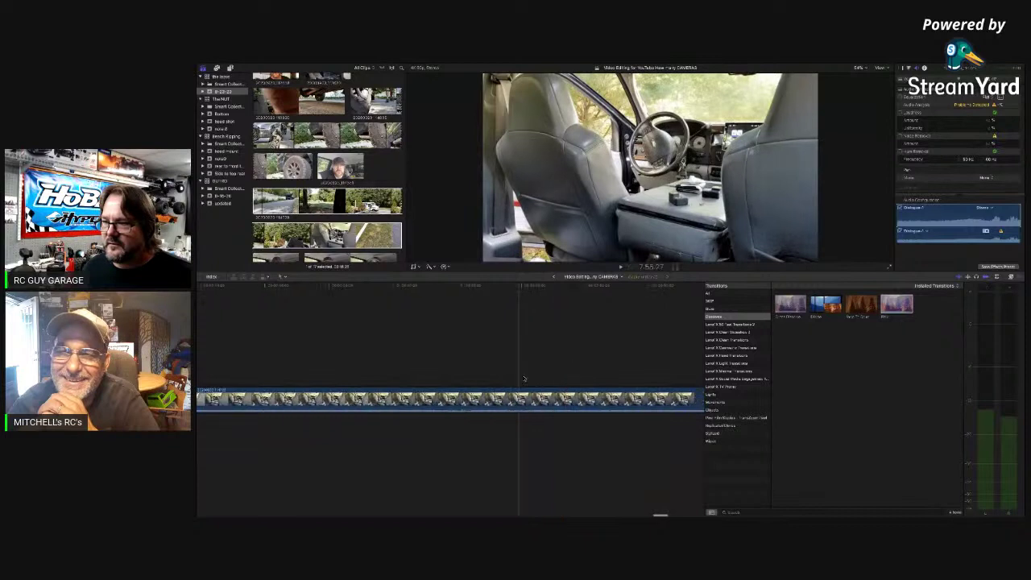
{"action": "scroll", "coordinate": [529, 378], "scroll_direction": "right", "scroll_amount": 4}
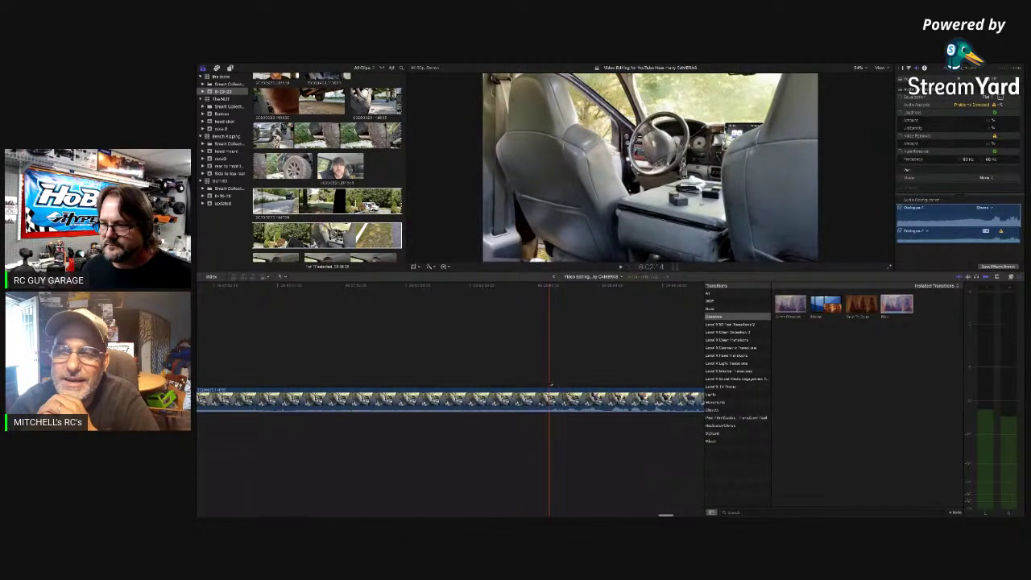
{"action": "left_click", "coordinate": [534, 388]}
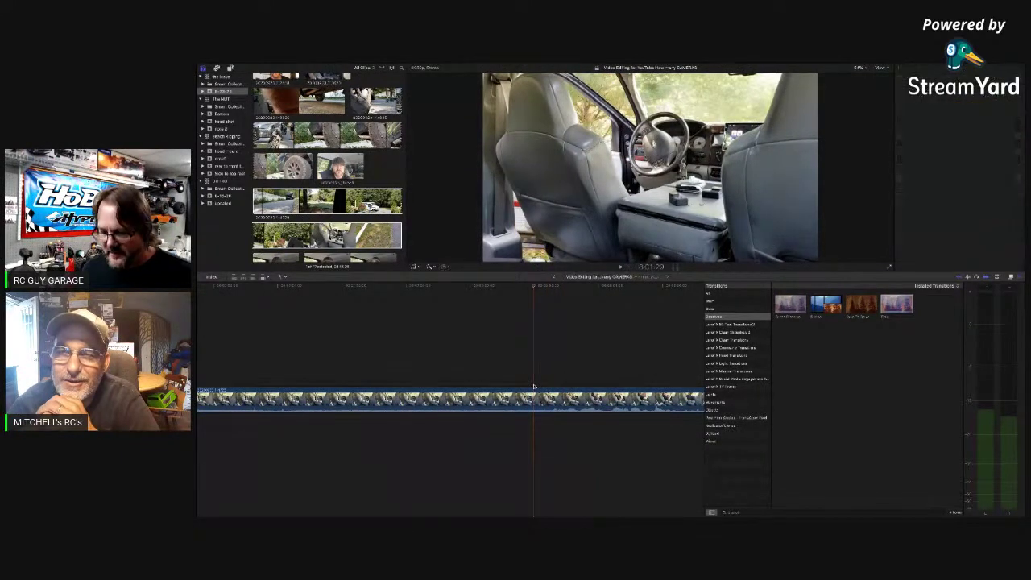
{"action": "scroll", "coordinate": [532, 394], "scroll_direction": "left", "scroll_amount": 5}
{"action": "scroll", "coordinate": [532, 400], "scroll_direction": "left", "scroll_amount": 5}
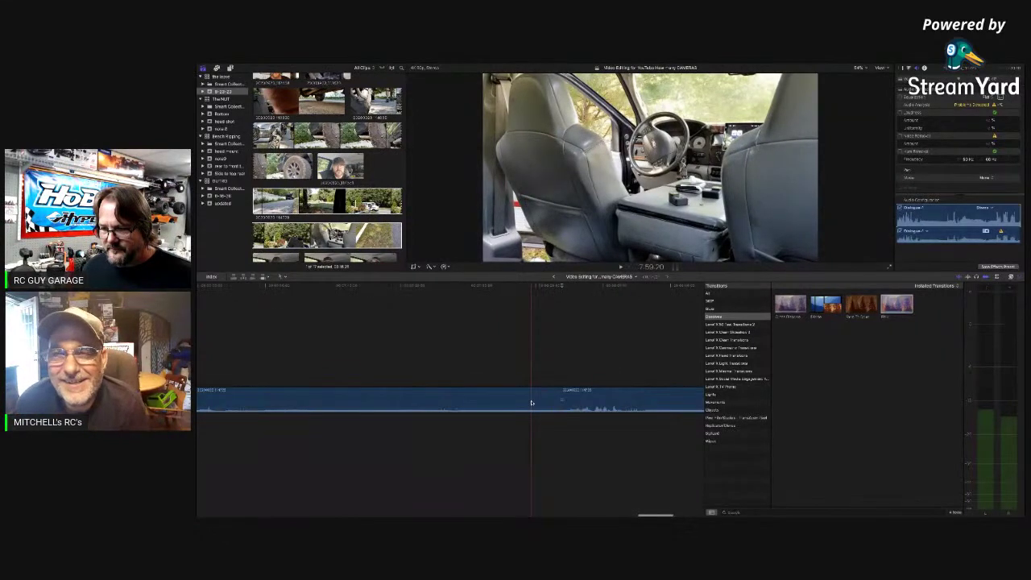
Delete the dead stretch between the box-carrying yard clip and the empty cab shot, and play the new join
{"action": "key", "text": "super+minus"}
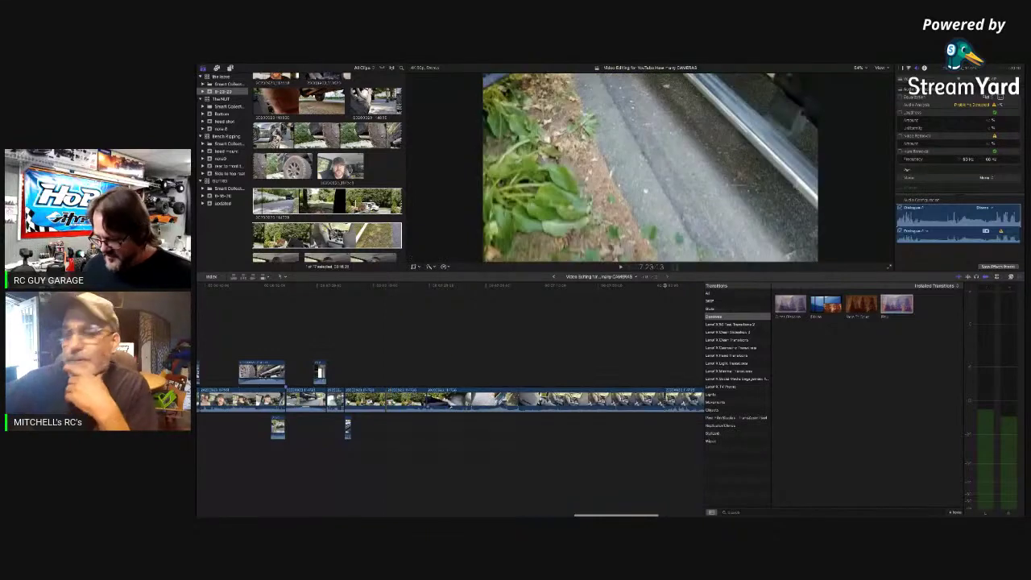
{"action": "left_click", "coordinate": [449, 403]}
{"action": "key", "text": "BackSpace"}
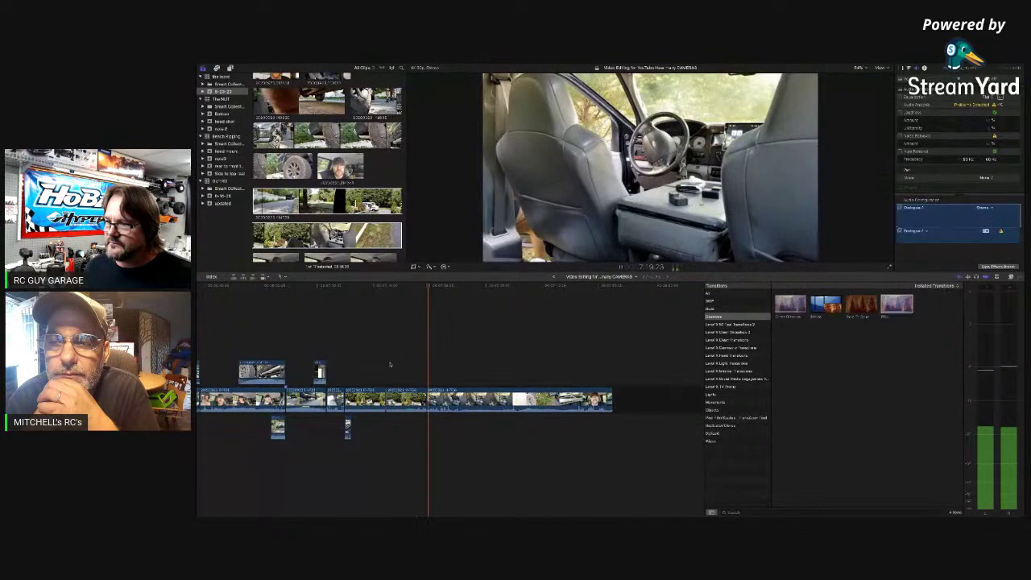
{"action": "key", "text": "space"}
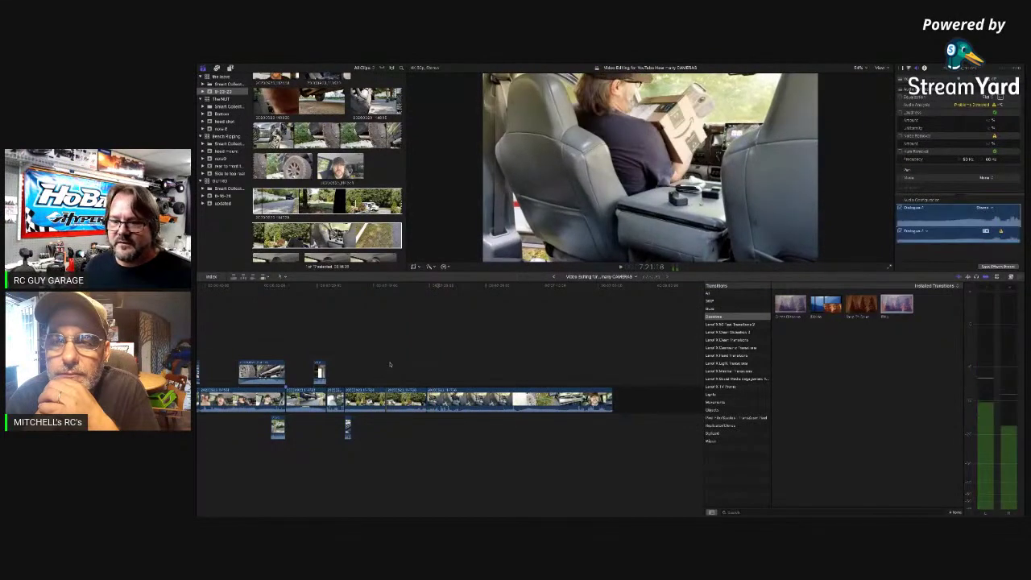
Extend the end of the yard clip and play it until the man with the box has left the frame
{"action": "left_click", "coordinate": [409, 286]}
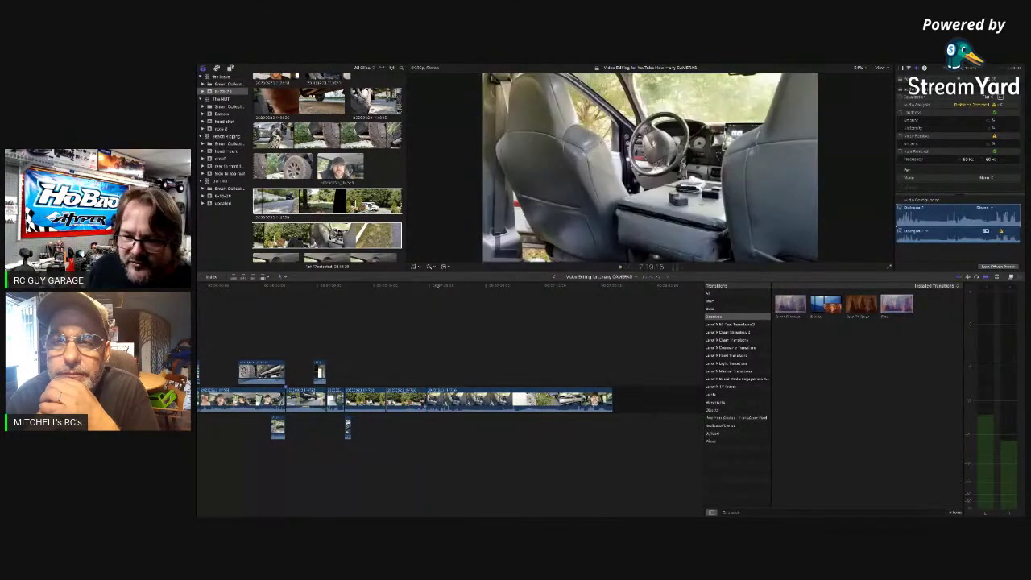
{"action": "left_click_drag", "start_coordinate": [426, 400], "coordinate": [438, 400]}
{"action": "key", "text": "space"}
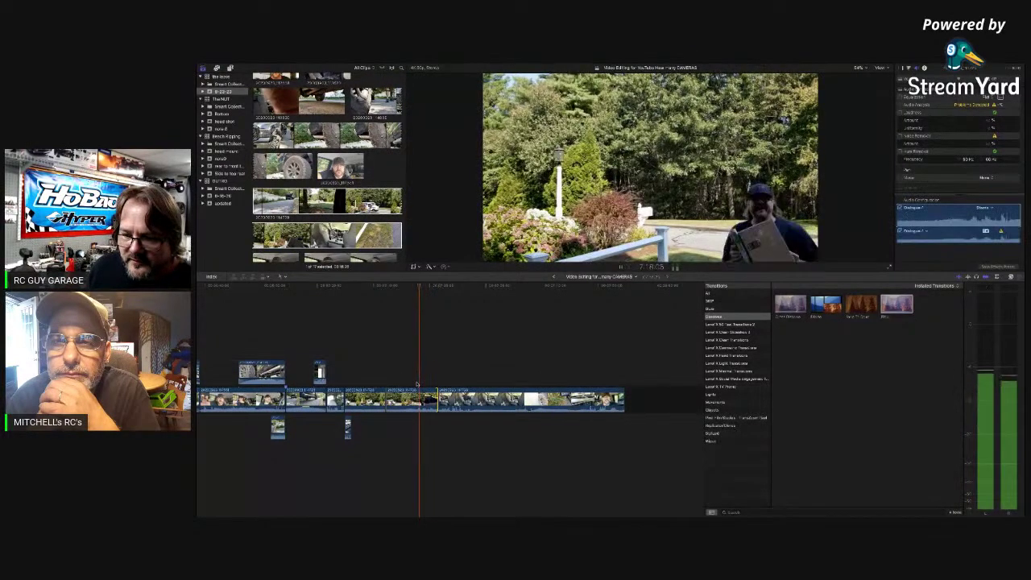
{"action": "key", "text": "space"}
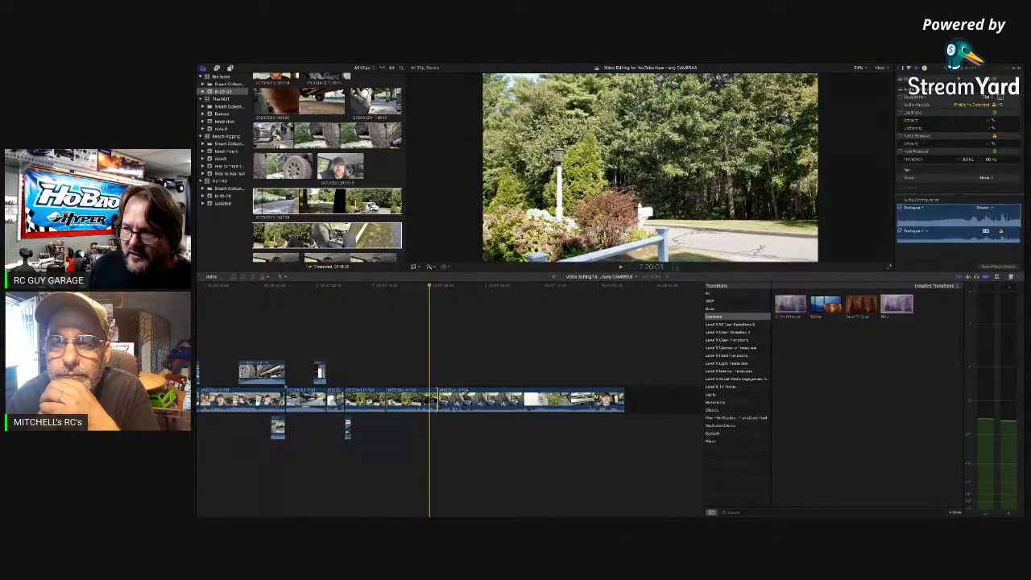
Move the cab clip above the main storyline so it overlaps the yard clip once the man leaves the frame, and play the change
{"action": "left_click", "coordinate": [449, 399]}
{"action": "left_click_drag", "start_coordinate": [448, 399], "coordinate": [440, 371]}
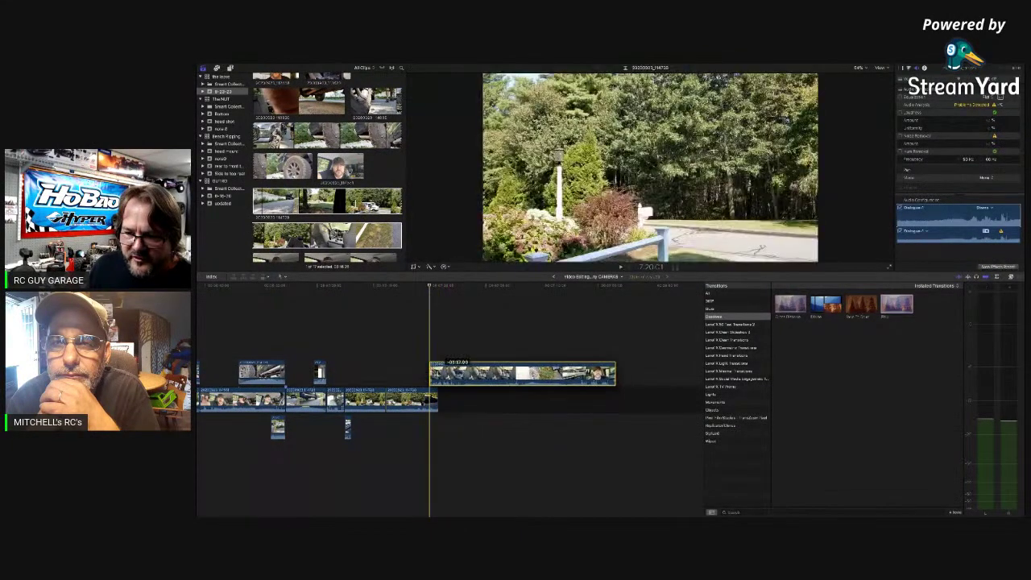
{"action": "key", "text": "space"}
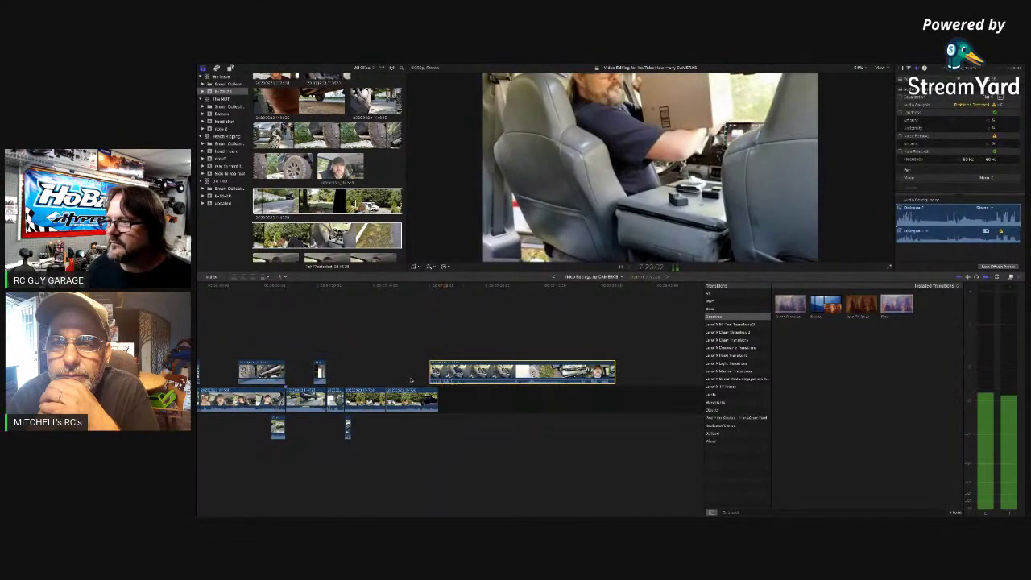
{"action": "key", "text": "space"}
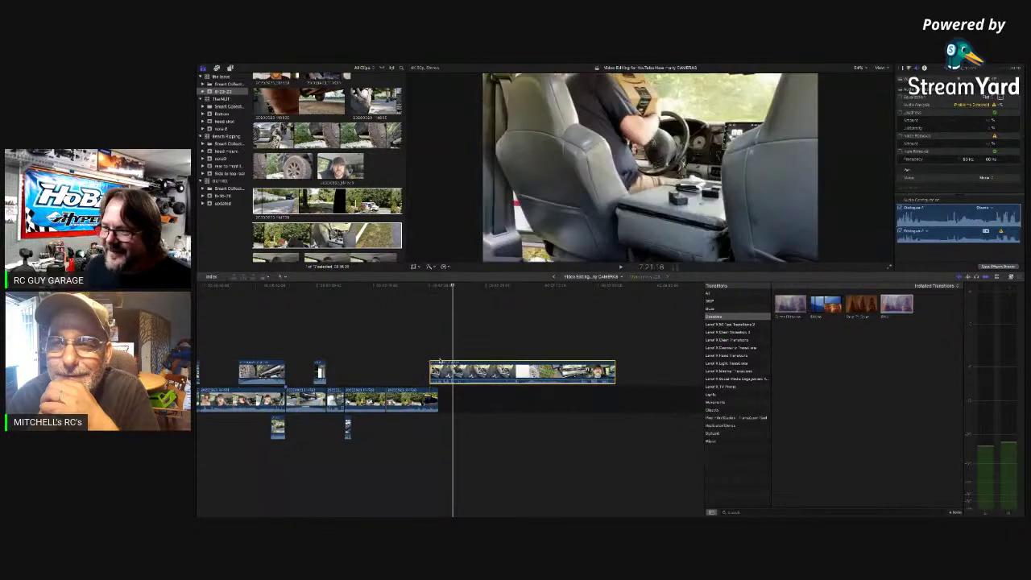
Play on through the cab clip and split it after the man has put the box away
{"action": "key", "text": "space"}
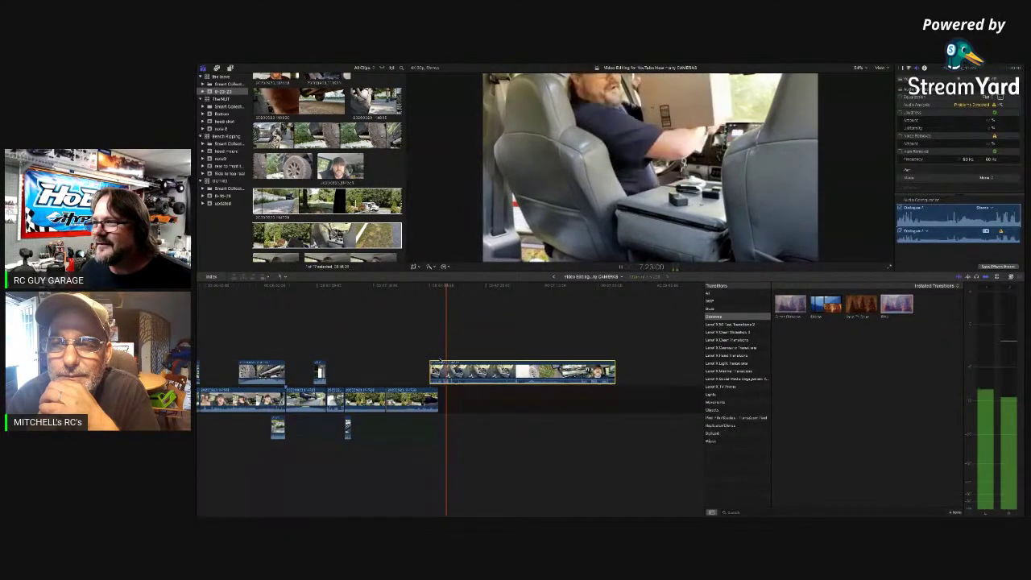
{"action": "key", "text": "space"}
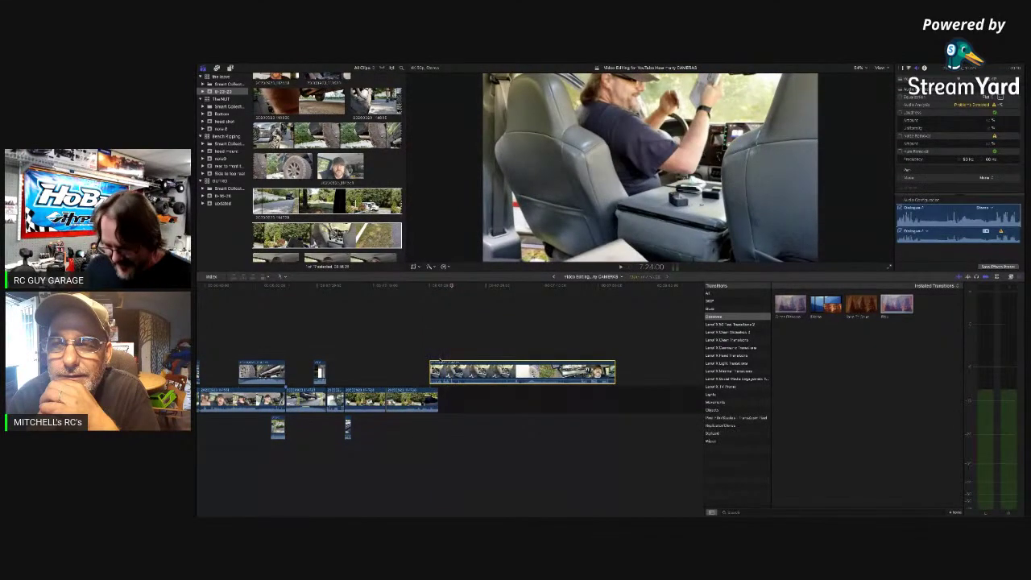
{"action": "key", "text": "space"}
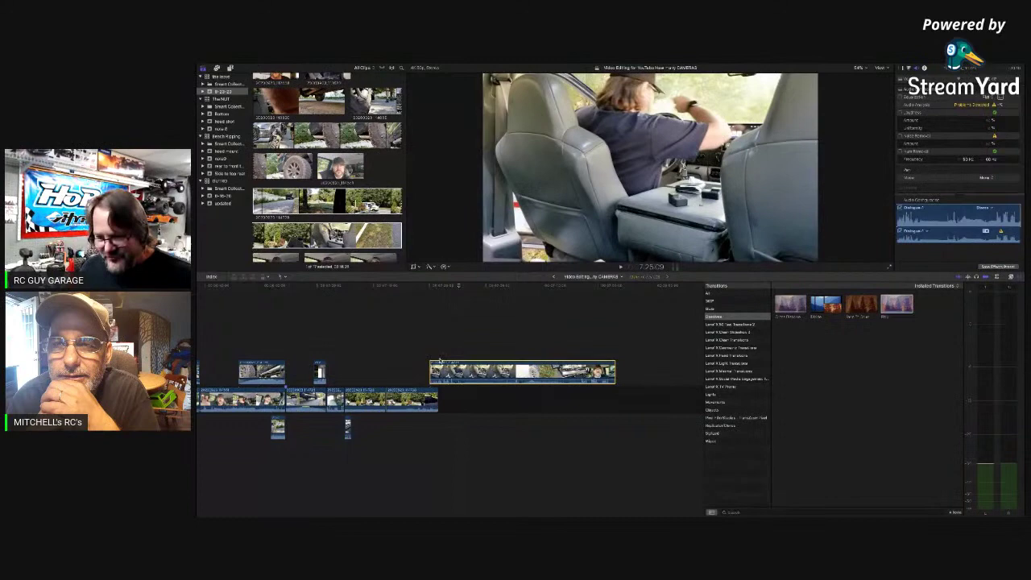
{"action": "key", "text": "super+b"}
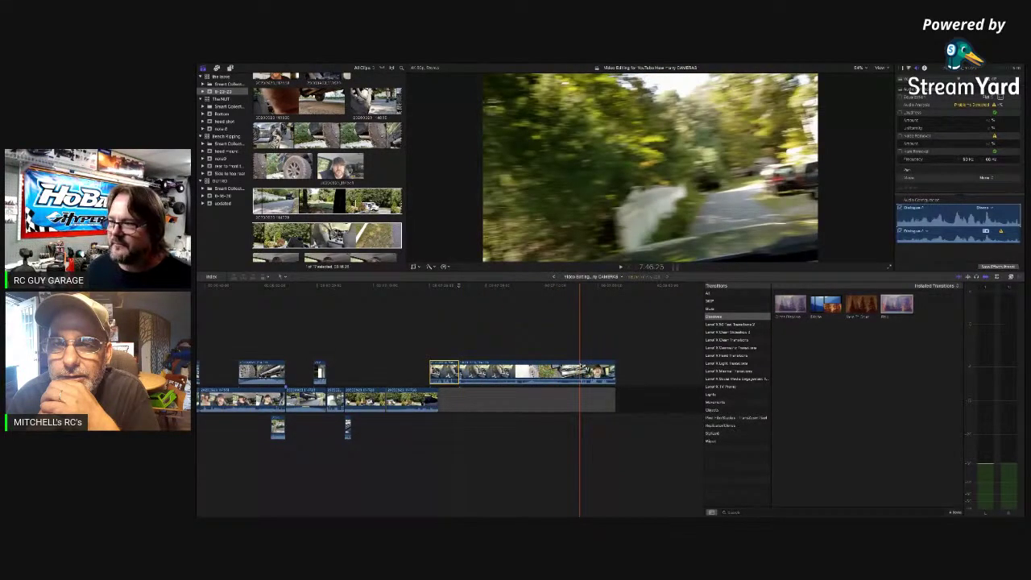
Find the blurred frame where the camera swings from the road to the driver and split the cab footage there
{"action": "key", "text": "space"}
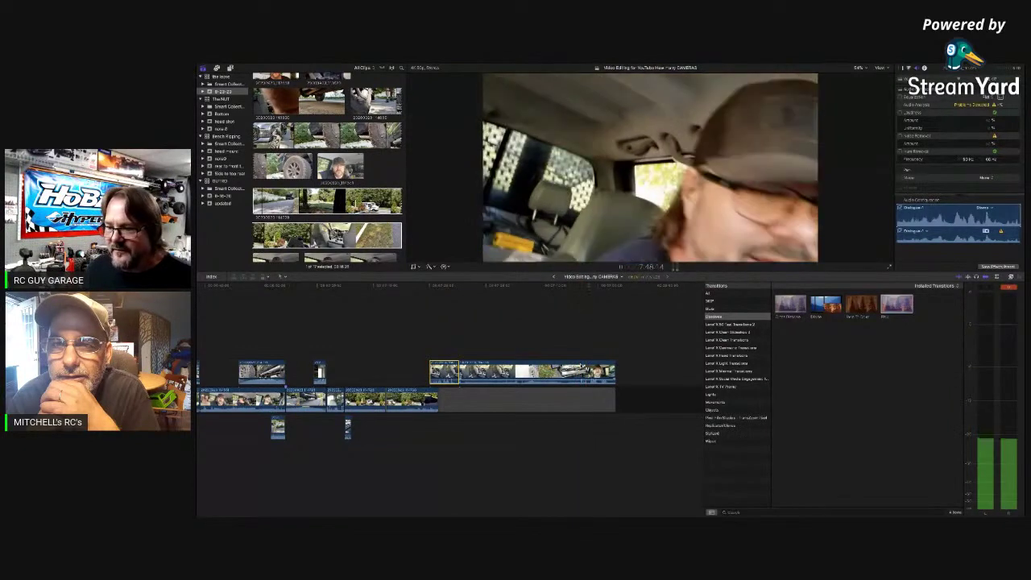
{"action": "key", "text": "space"}
{"action": "left_click", "coordinate": [581, 359]}
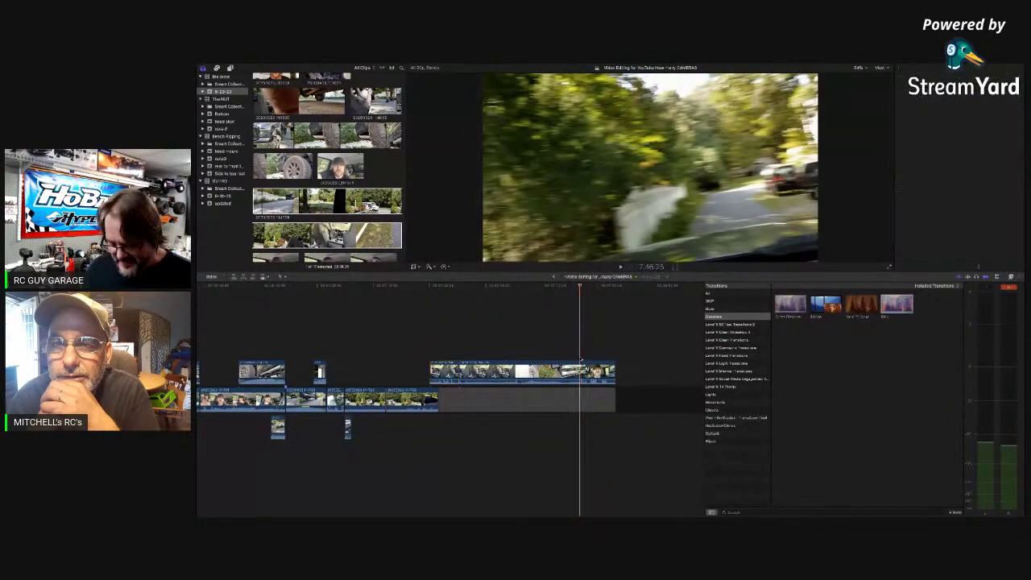
{"action": "key", "text": "Right"}
{"action": "key", "text": "Right"}
{"action": "key", "text": "Right"}
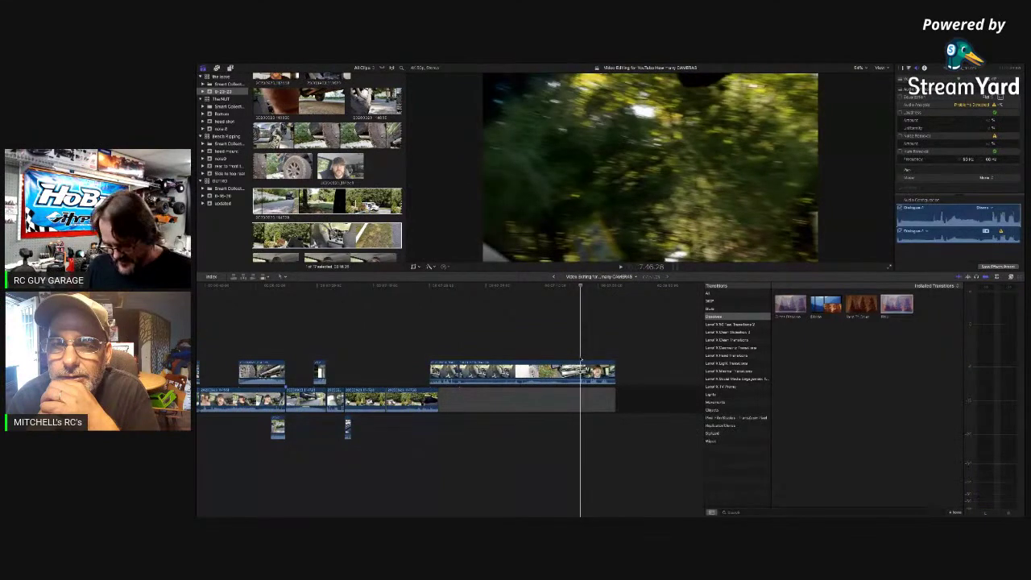
Delete the middle stretch of cab footage and move the driving clip up against the box-loading clip
{"action": "left_click", "coordinate": [523, 370]}
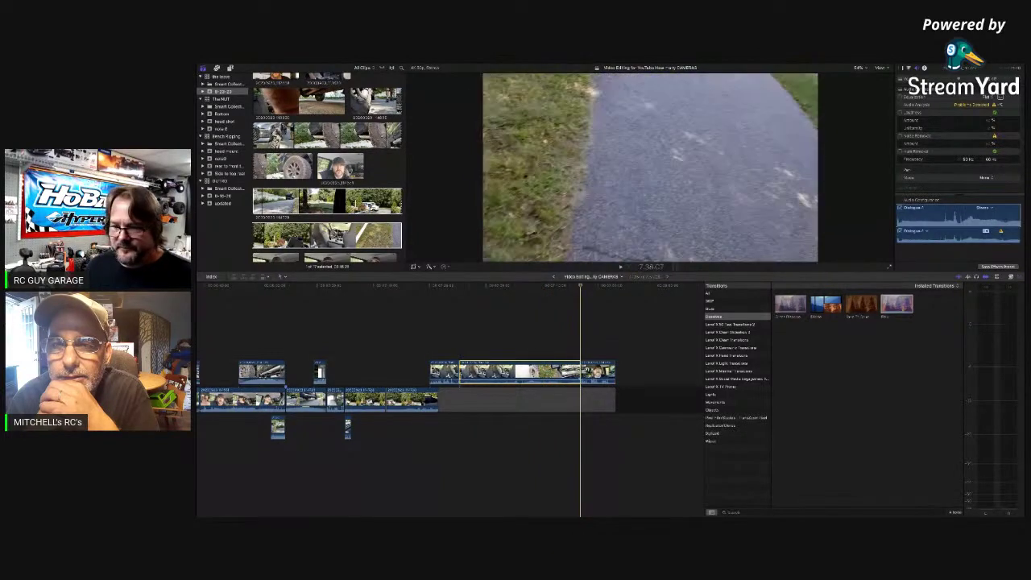
{"action": "left_click_drag", "start_coordinate": [528, 371], "coordinate": [532, 344]}
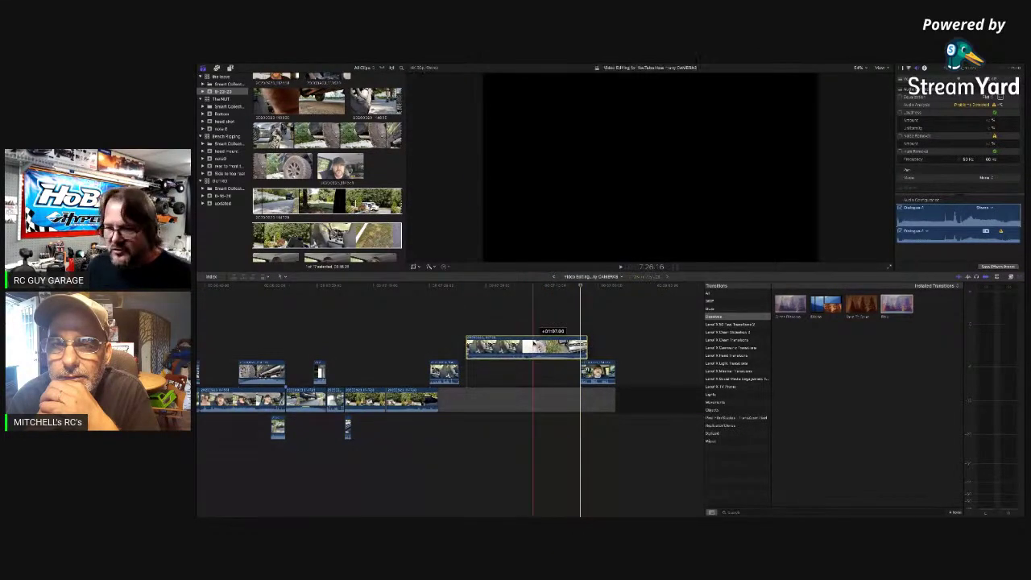
{"action": "key", "text": "Delete"}
{"action": "left_click_drag", "start_coordinate": [591, 371], "coordinate": [471, 371]}
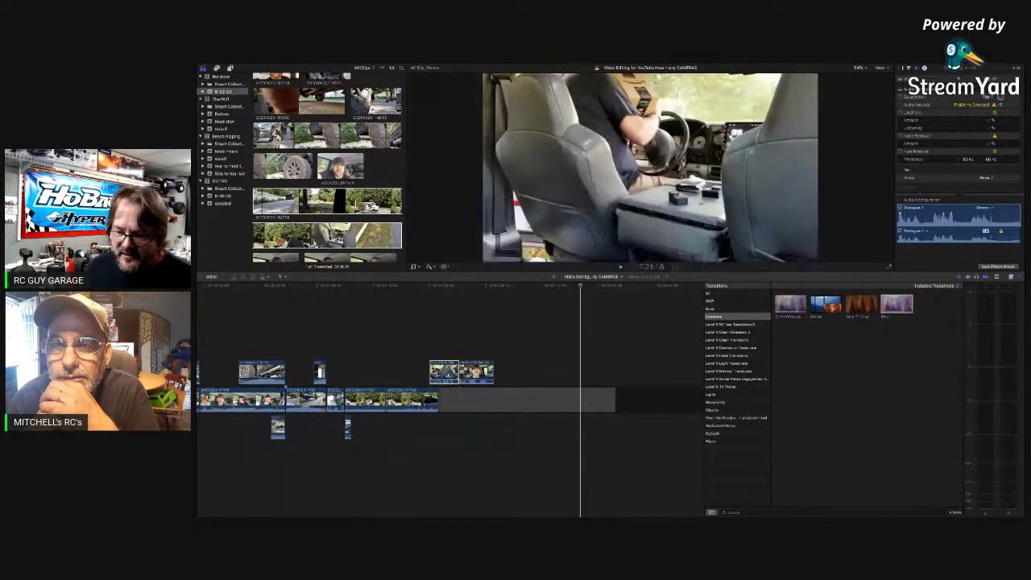
Split the cab clip where the yard clip ends, move its remainder and the driving clip into the main storyline, and delete the leftover gap
{"action": "key", "text": "super+b"}
{"action": "left_click_drag", "start_coordinate": [448, 352], "coordinate": [468, 397]}
{"action": "left_click_drag", "start_coordinate": [582, 366], "coordinate": [712, 449]}
{"action": "key", "text": "Delete"}
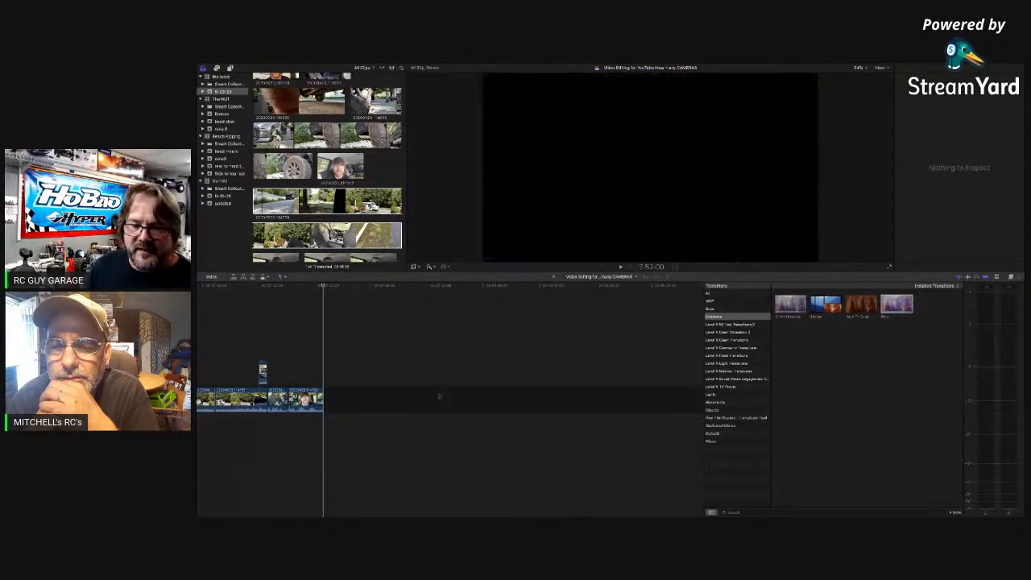
Play the change from the box-loading cab clip to the driving clip
{"action": "scroll", "coordinate": [437, 426], "scroll_direction": "left", "scroll_amount": 3}
{"action": "key", "text": "space"}
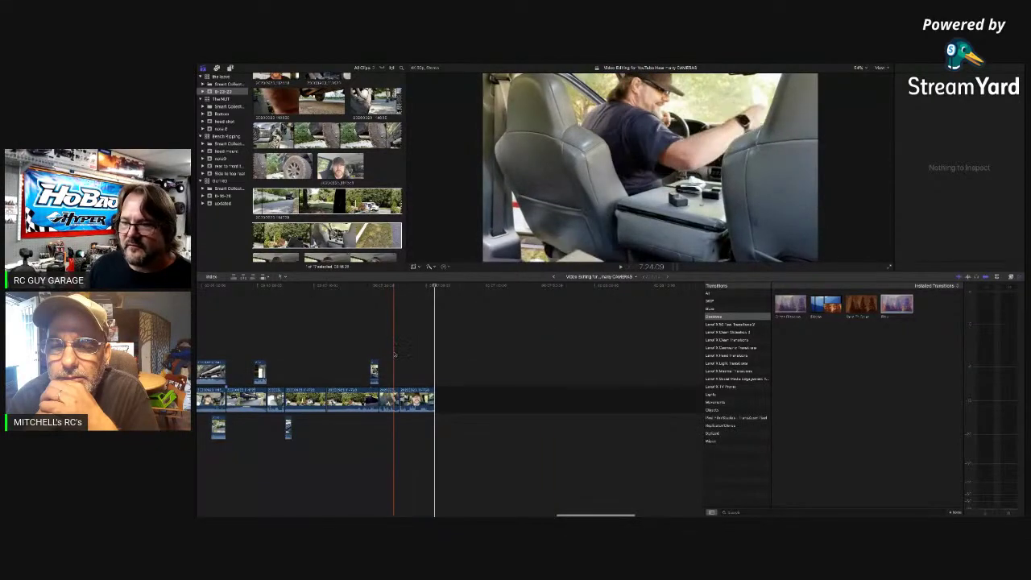
{"action": "key", "text": "space"}
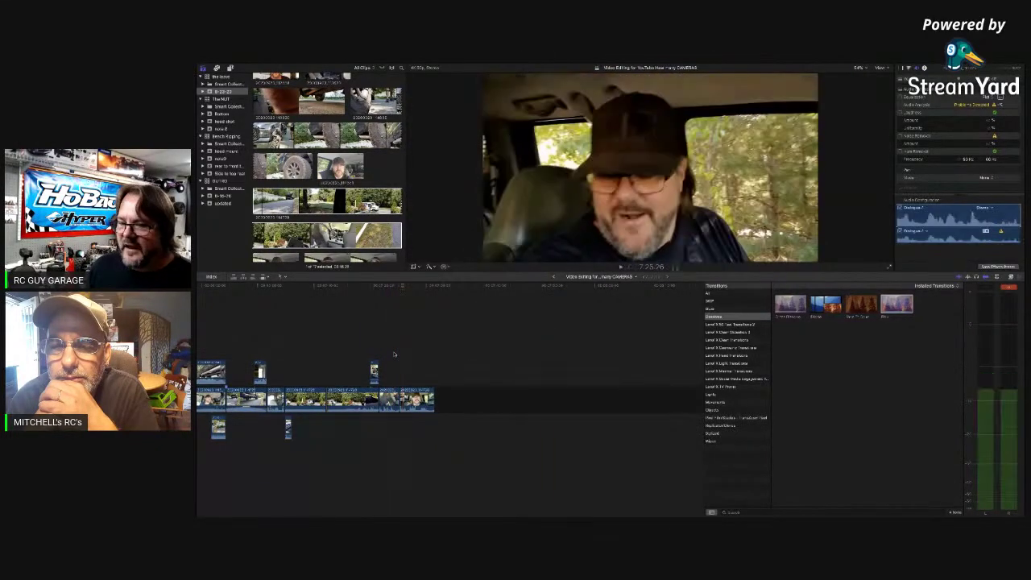
Extend the start of the driving clip slightly to show more of the road, and play the change from the cab clip
{"action": "scroll", "coordinate": [395, 372], "scroll_direction": "right", "scroll_amount": 1}
{"action": "scroll", "coordinate": [395, 371], "scroll_direction": "right", "scroll_amount": 1}
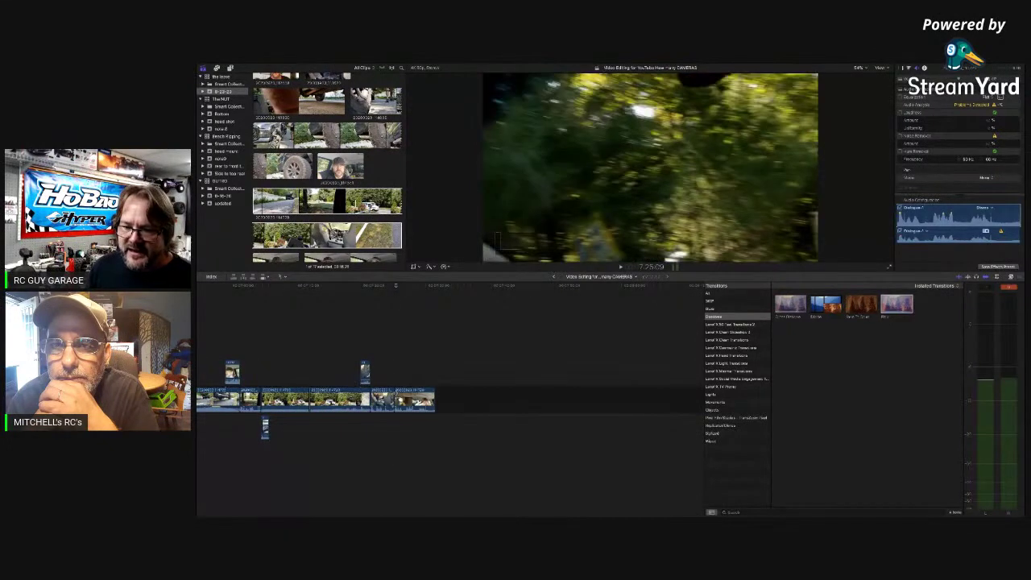
{"action": "left_click_drag", "start_coordinate": [395, 392], "coordinate": [391, 392]}
{"action": "key", "text": "space"}
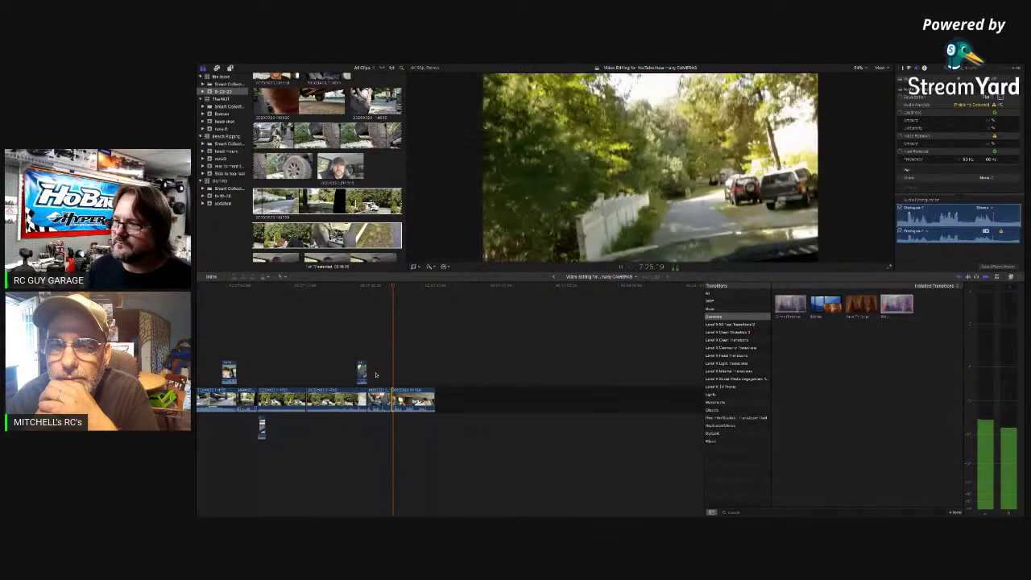
{"action": "key", "text": "super+="}
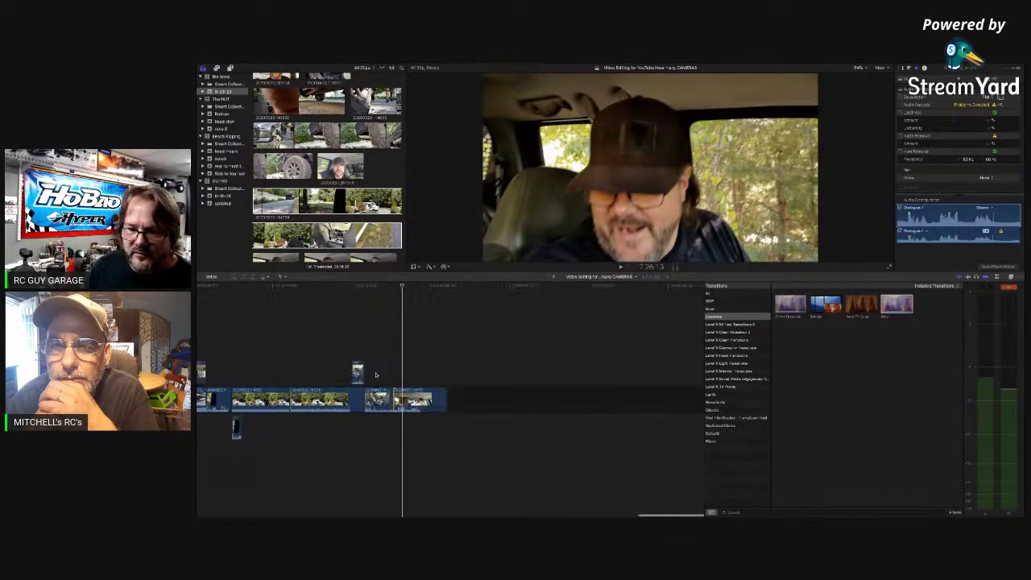
Lift the driving clip at the storyline's end above it, play its last part, and split it at 7:29:27
{"action": "left_click_drag", "start_coordinate": [400, 401], "coordinate": [394, 372]}
{"action": "key", "text": "space"}
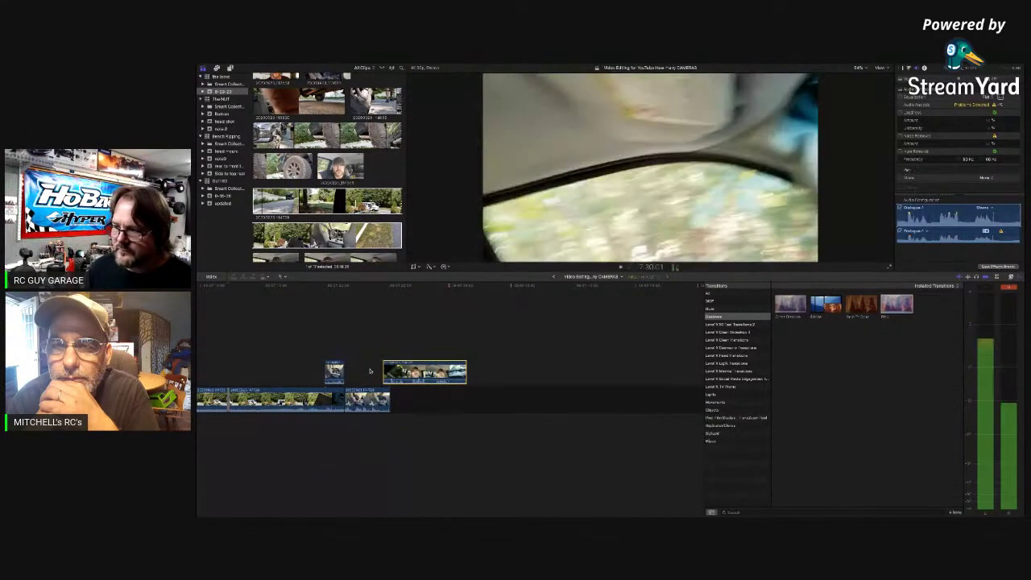
{"action": "key", "text": "space"}
{"action": "key", "text": "space"}
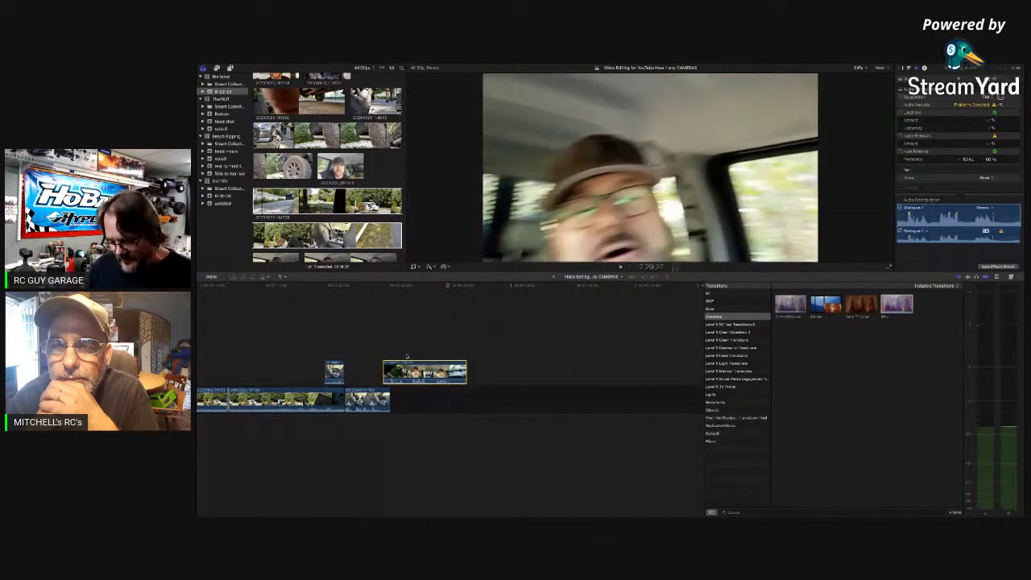
{"action": "key", "text": "super+b"}
{"action": "left_click", "coordinate": [407, 348]}
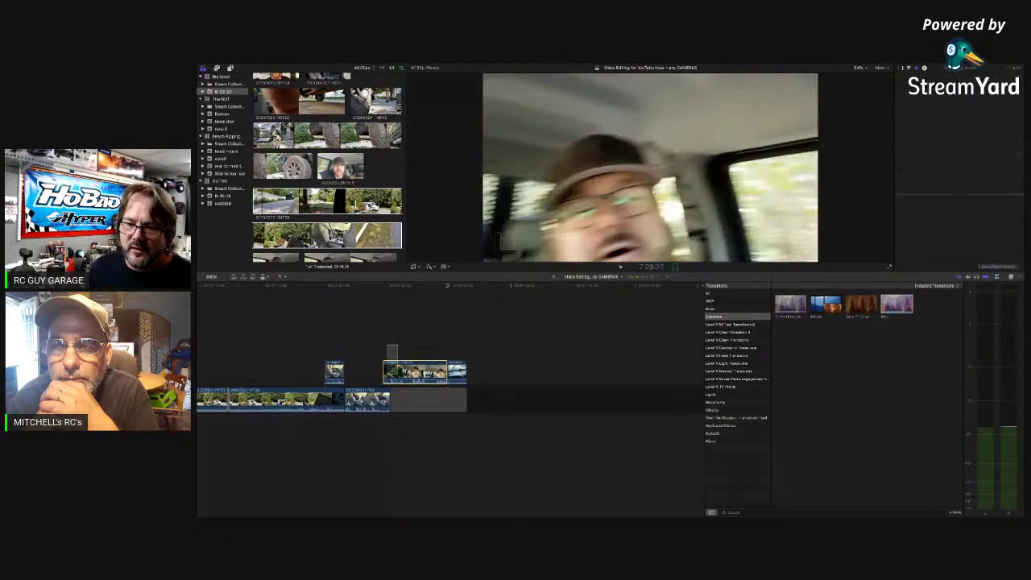
Move the front part of the driving clip back into the main storyline and delete the leftover tail and gap
{"action": "left_click", "coordinate": [395, 372]}
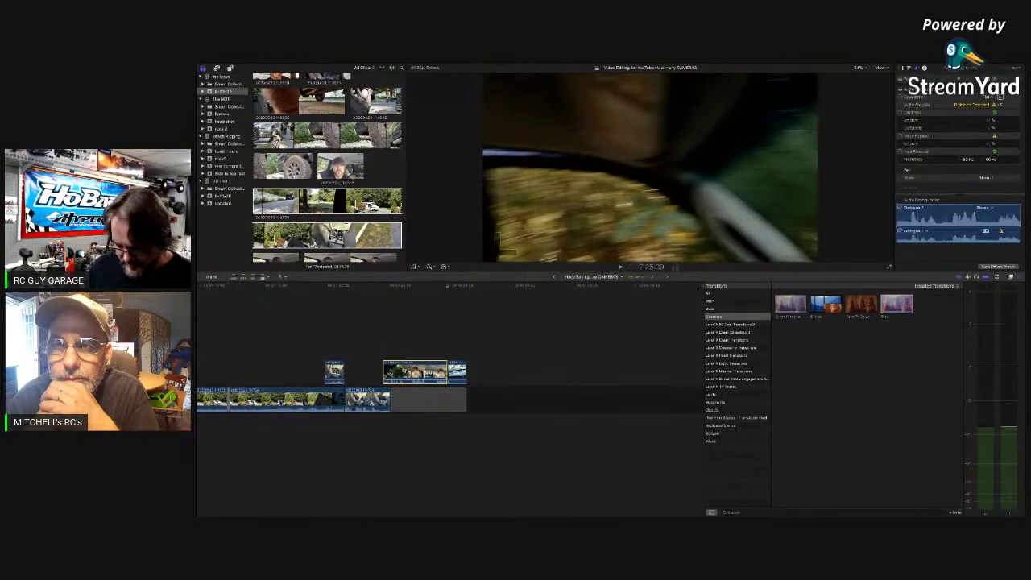
{"action": "left_click_drag", "start_coordinate": [423, 371], "coordinate": [419, 401]}
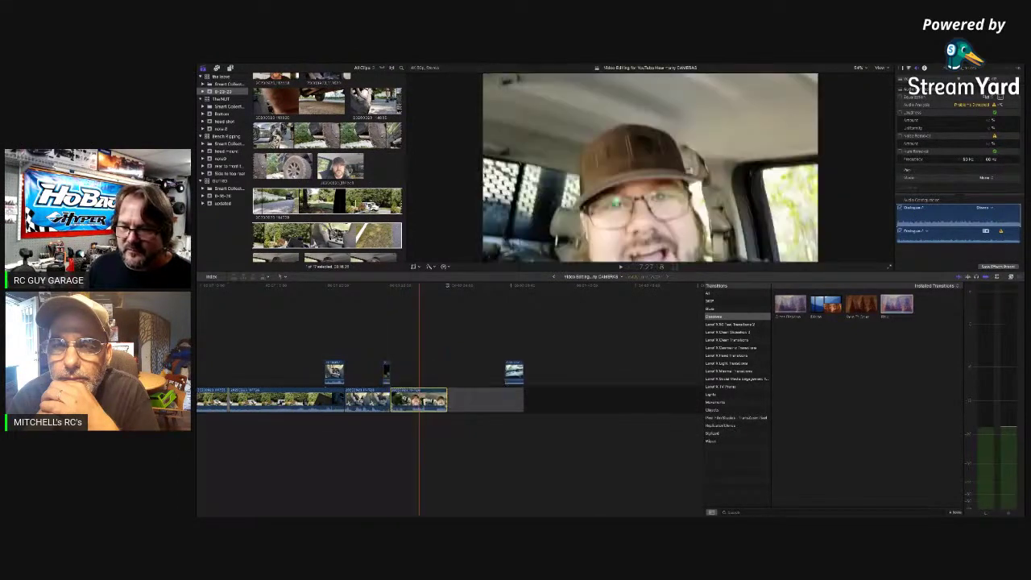
{"action": "left_click_drag", "start_coordinate": [497, 356], "coordinate": [543, 417]}
{"action": "key", "text": "BackSpace"}
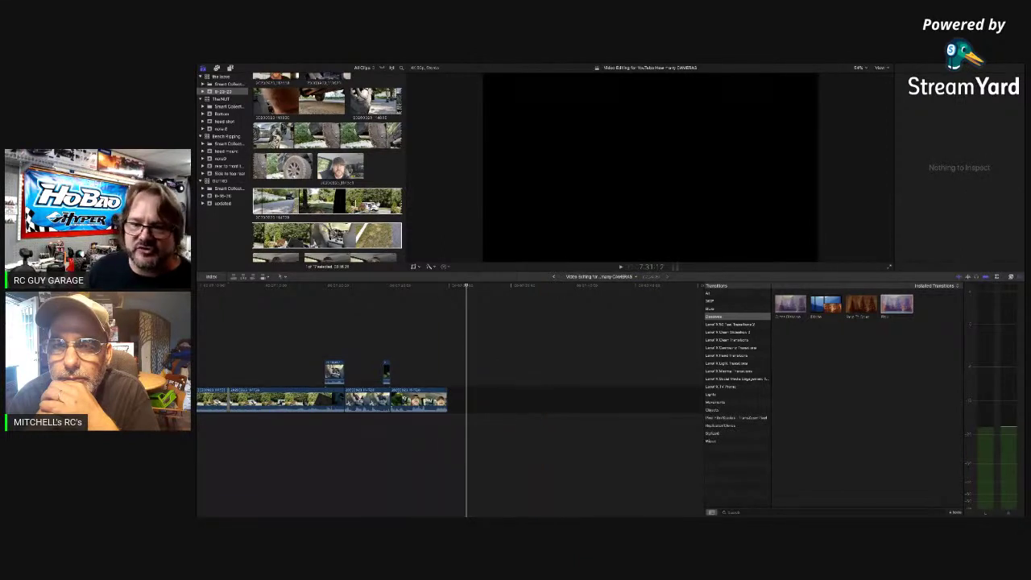
Preview the in-cab talking footage in the browser and compare it with the end of the storyline's last clip
{"action": "scroll", "coordinate": [329, 167], "scroll_direction": "down", "scroll_amount": 3}
{"action": "left_click", "coordinate": [275, 189]}
{"action": "key", "text": "space"}
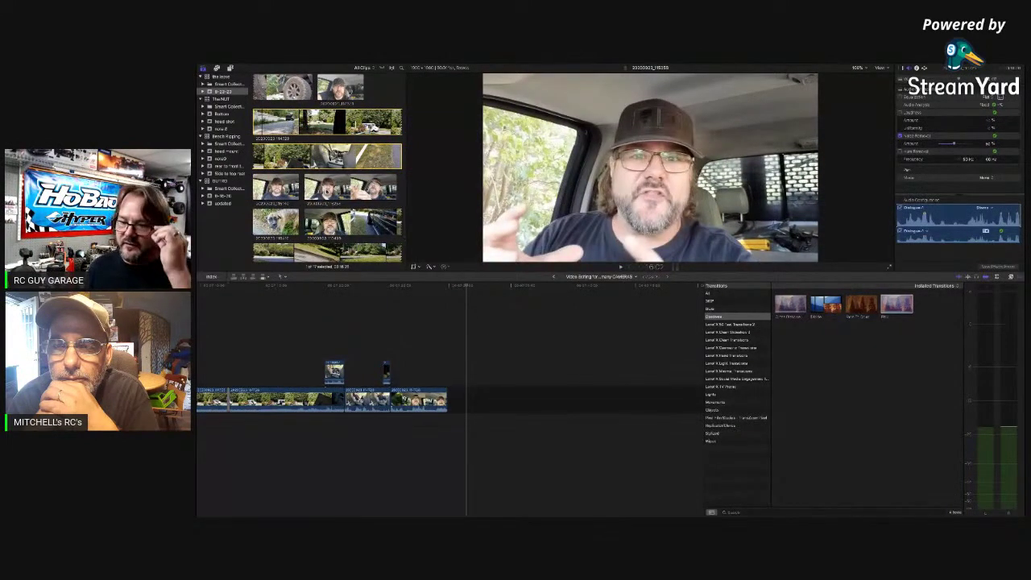
{"action": "left_click", "coordinate": [420, 368]}
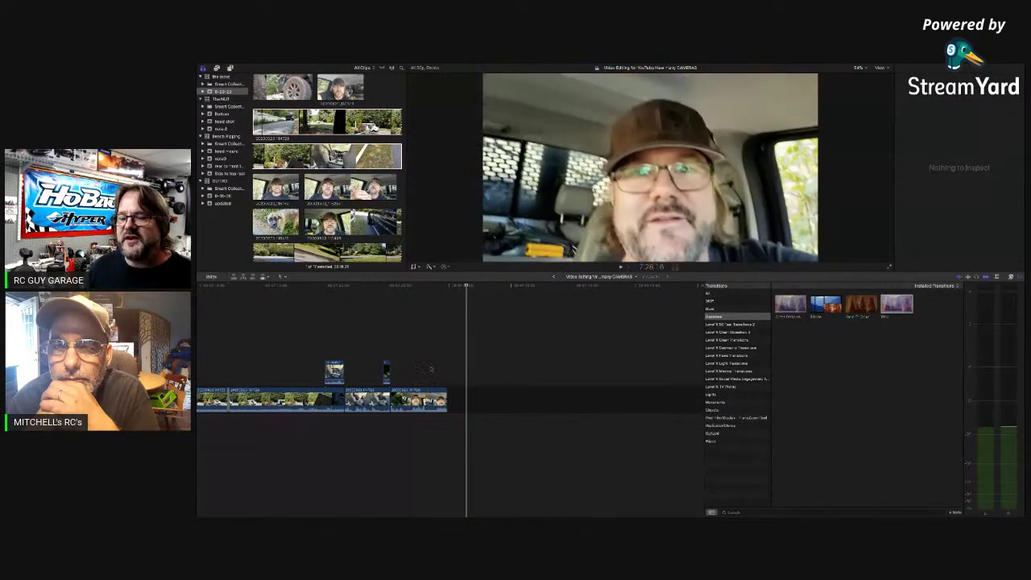
{"action": "left_click", "coordinate": [322, 156]}
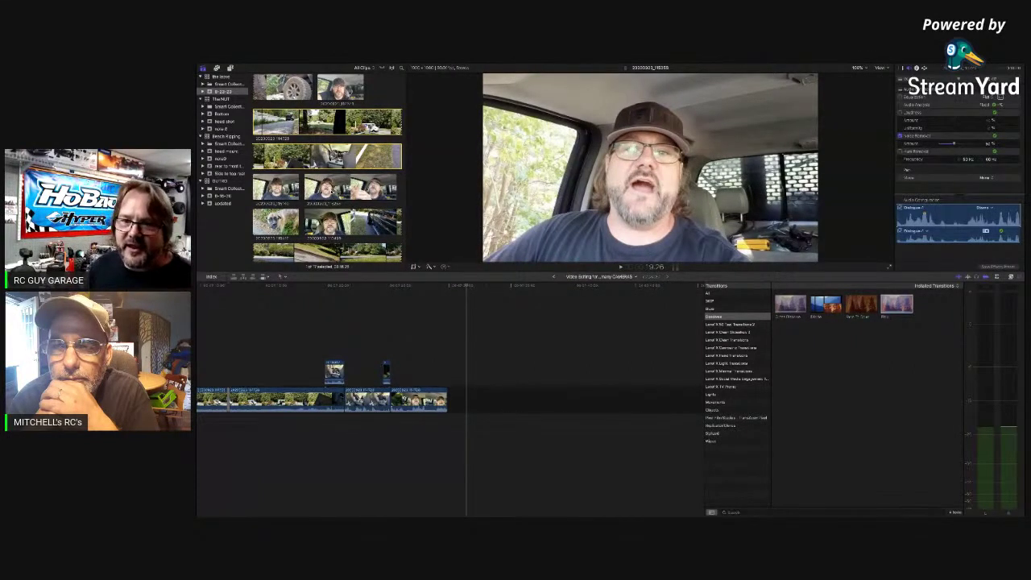
{"action": "key", "text": "space"}
{"action": "key", "text": "space"}
{"action": "scroll", "coordinate": [370, 187], "scroll_direction": "down", "scroll_amount": 3}
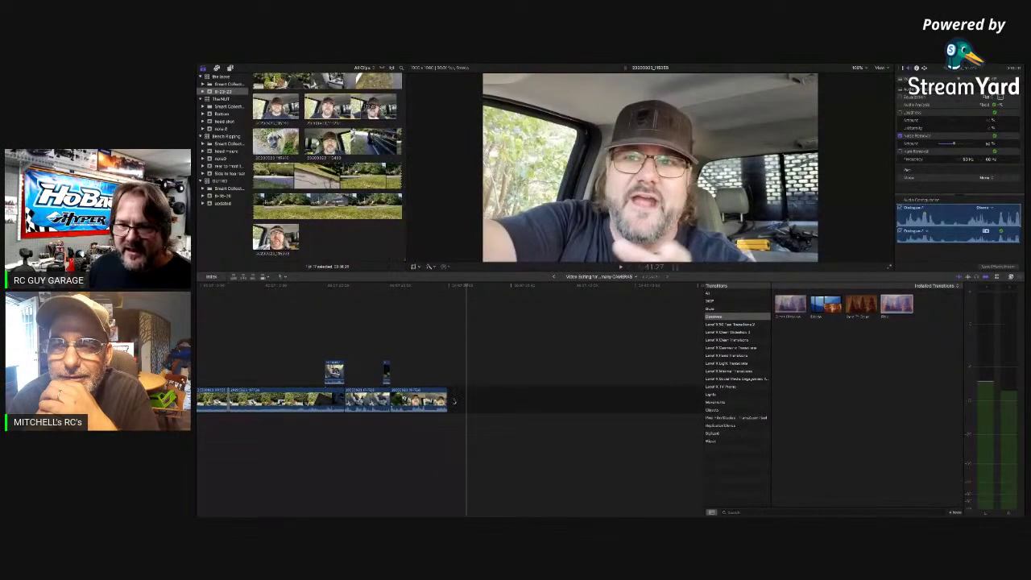
{"action": "scroll", "coordinate": [379, 172], "scroll_direction": "up", "scroll_amount": 2}
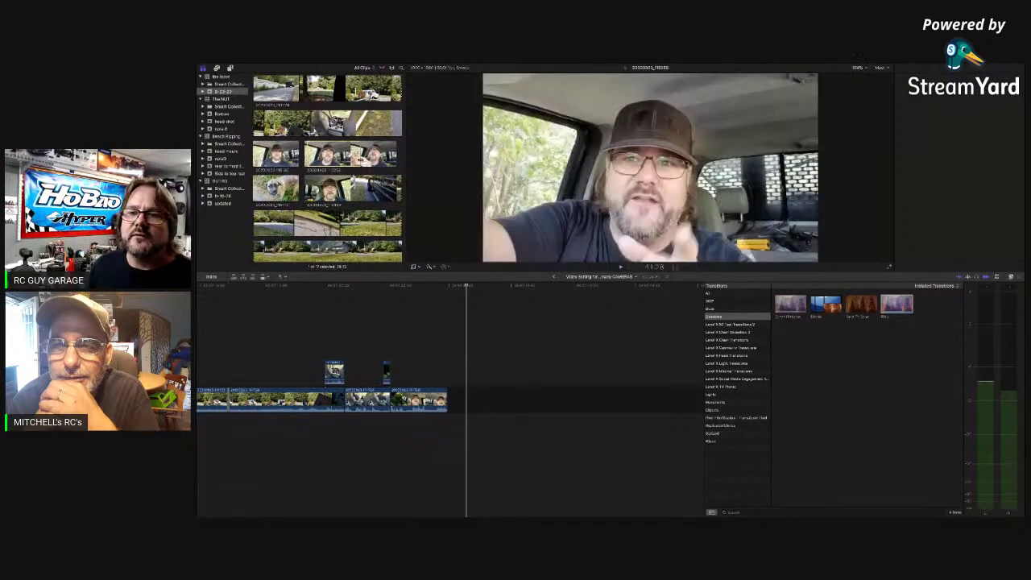
Select the whole longer in-cab talking clip in the browser and append it to the end of the main storyline
{"action": "left_click", "coordinate": [360, 159]}
{"action": "left_click_drag", "start_coordinate": [314, 155], "coordinate": [418, 157]}
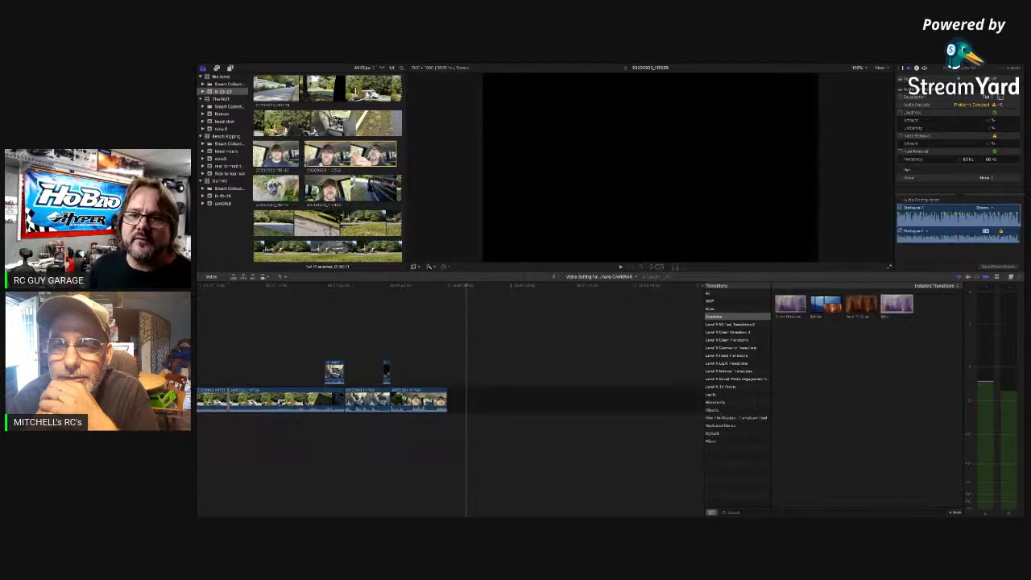
{"action": "key", "text": "space"}
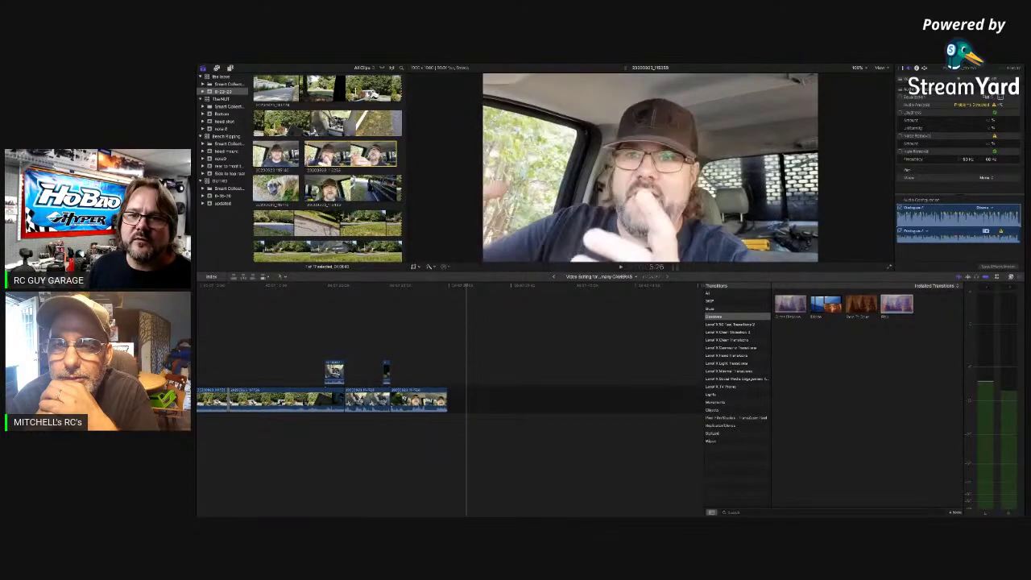
{"action": "left_click_drag", "start_coordinate": [355, 156], "coordinate": [458, 405]}
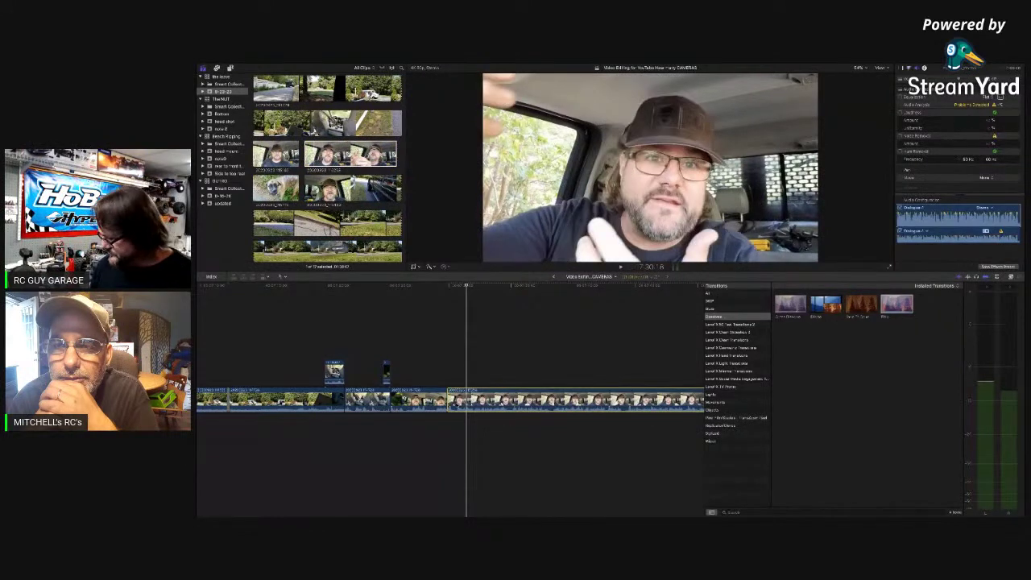
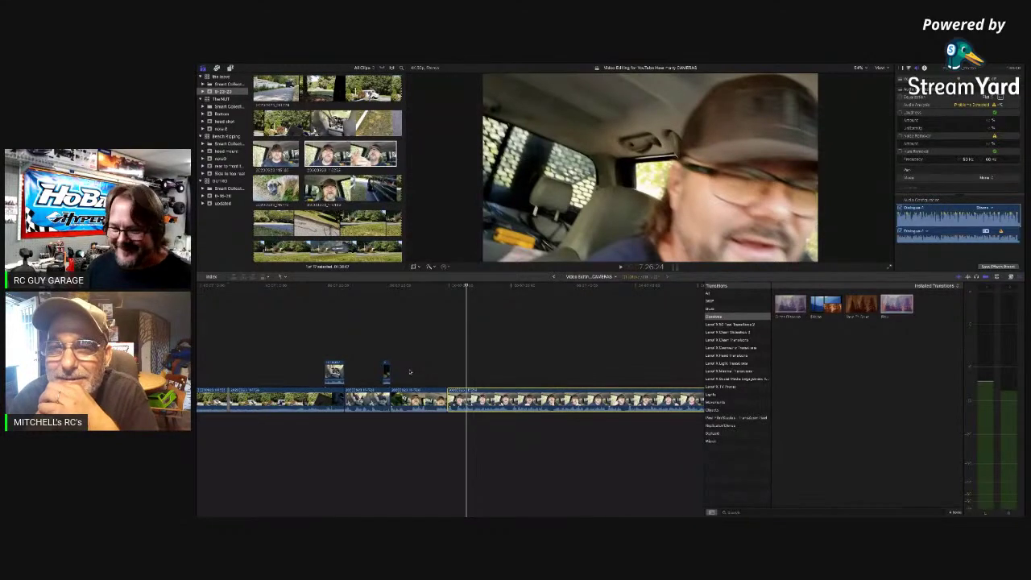
Play the change from the driving clip to the added talking clip and examine the talking clip through to its end
{"action": "key", "text": "s"}
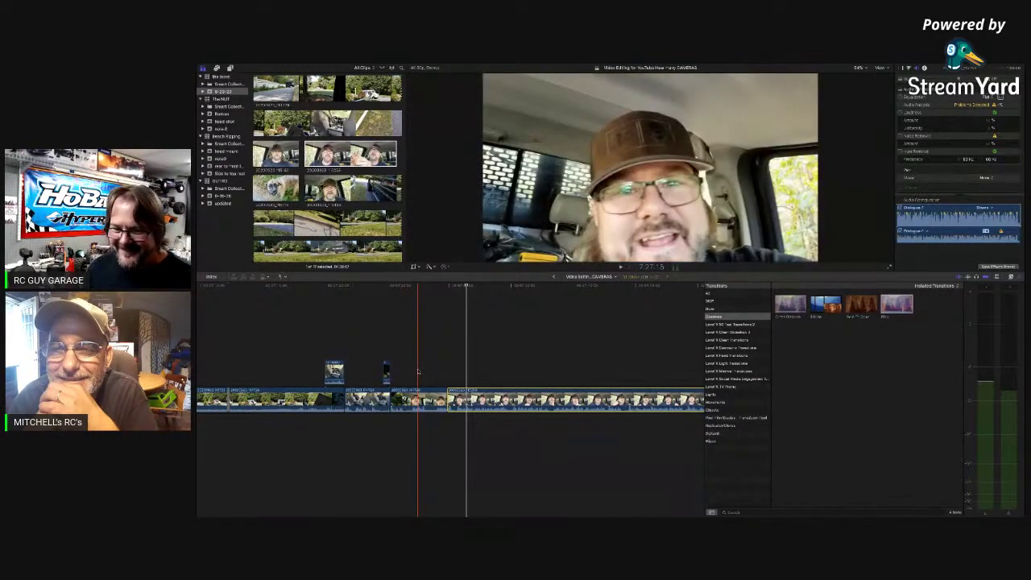
{"action": "key", "text": "space"}
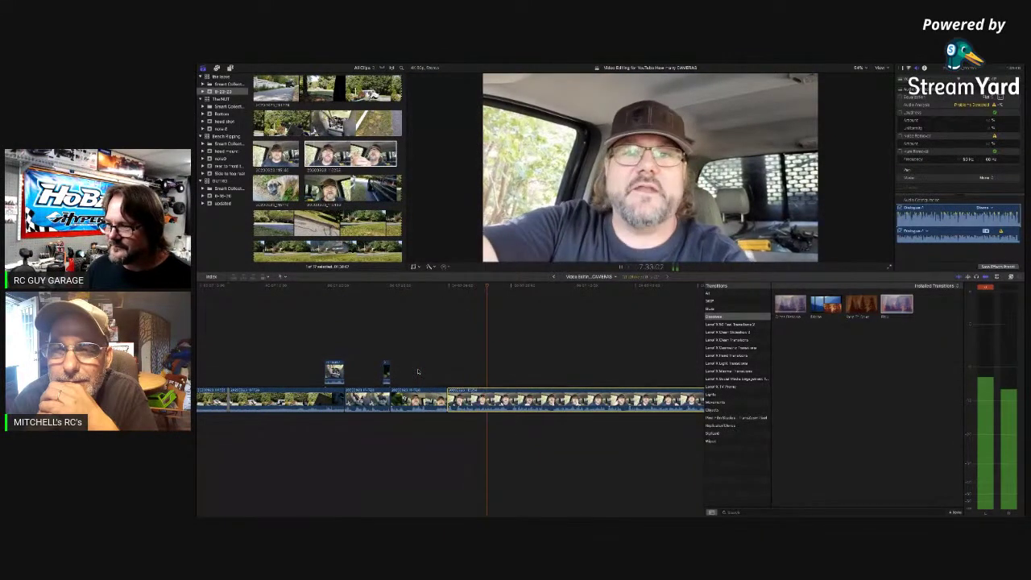
{"action": "scroll", "coordinate": [419, 371], "scroll_direction": "right", "scroll_amount": 3}
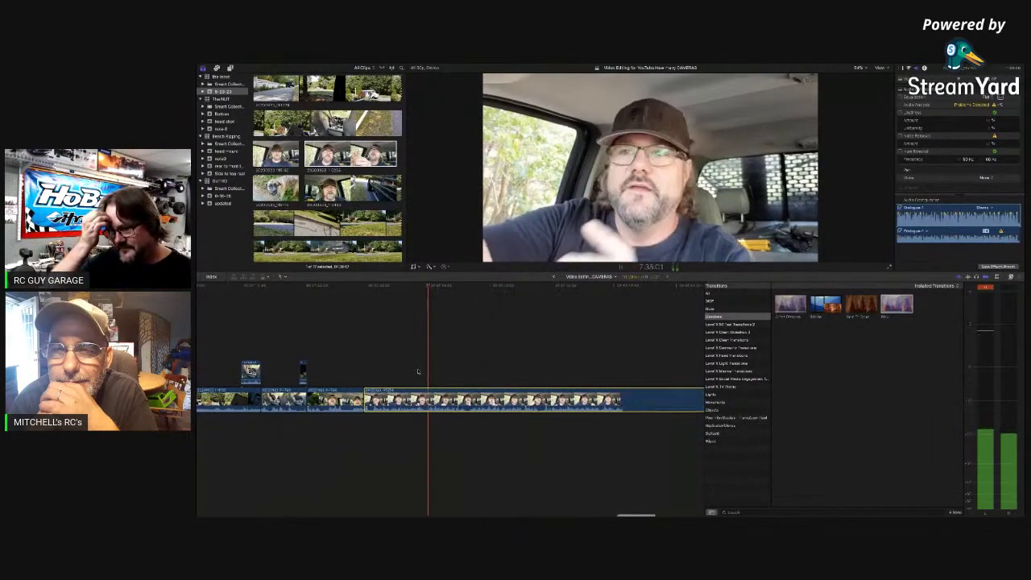
{"action": "scroll", "coordinate": [418, 371], "scroll_direction": "right", "scroll_amount": 1}
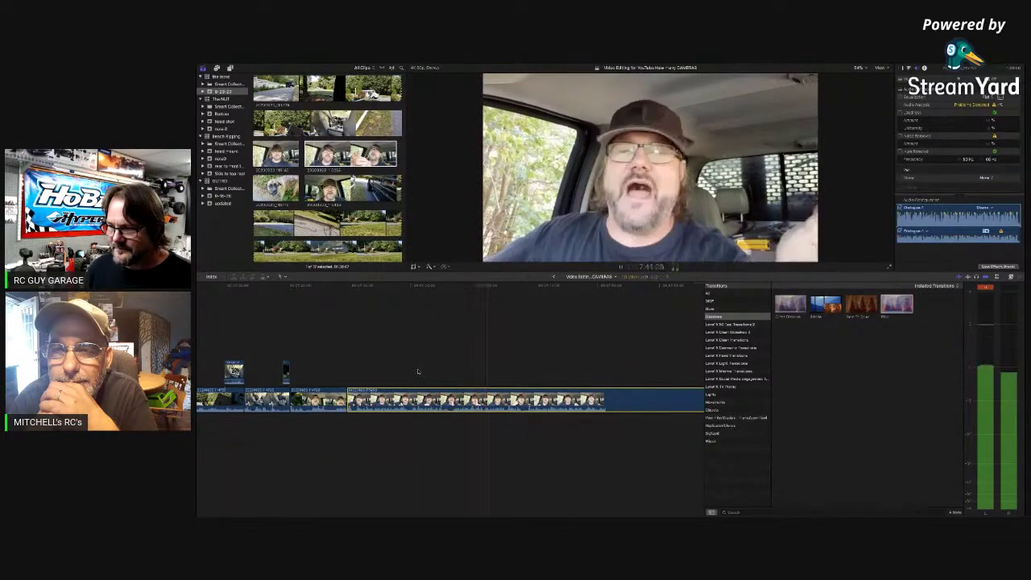
{"action": "key", "text": "space"}
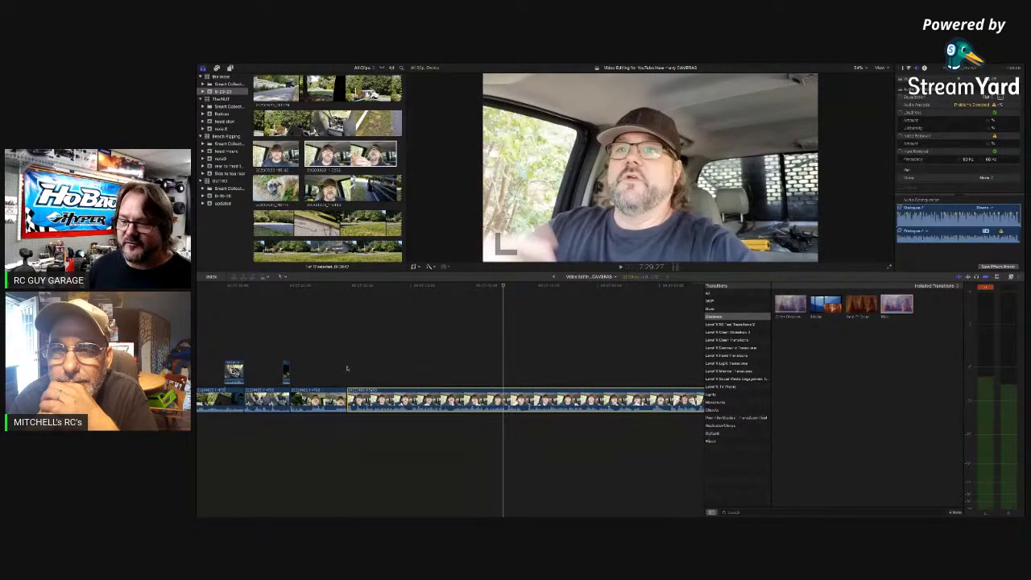
{"action": "key", "text": "space"}
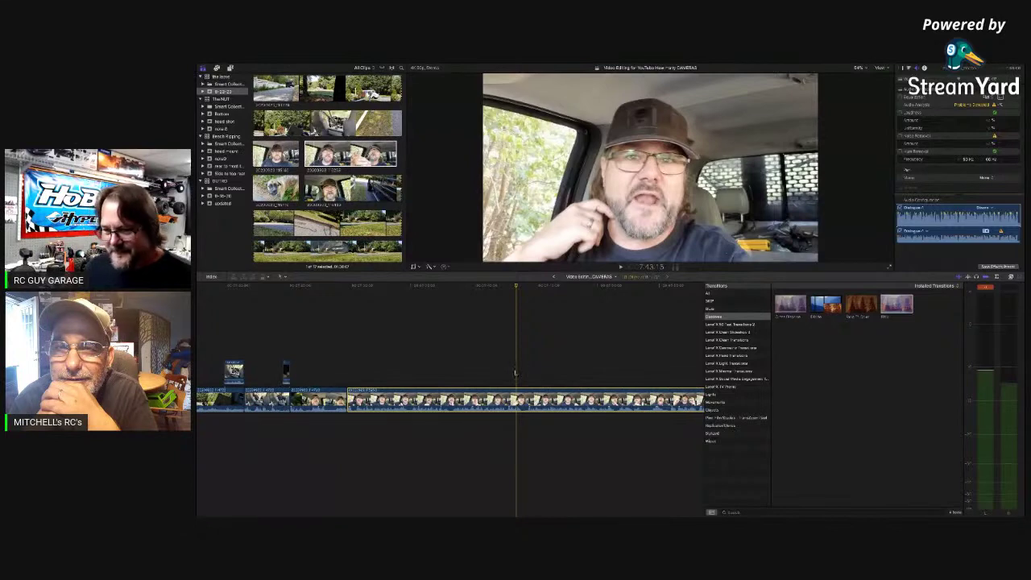
{"action": "key", "text": "space"}
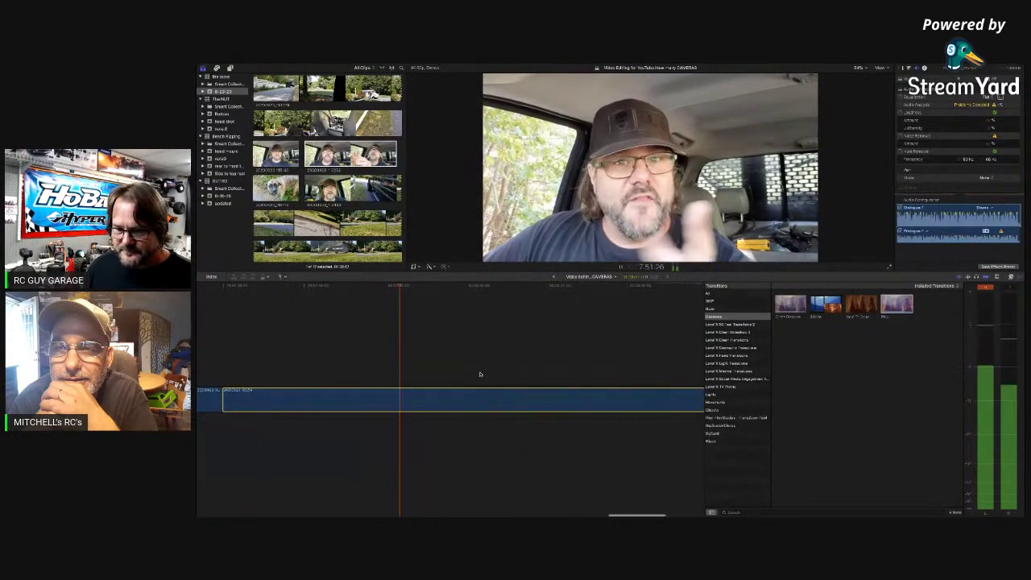
{"action": "left_click", "coordinate": [424, 367]}
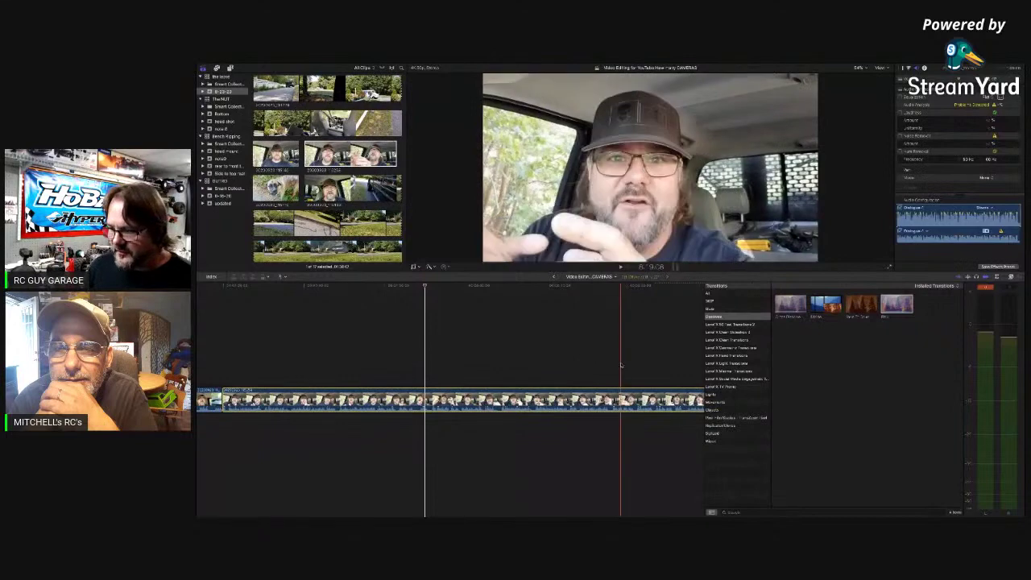
{"action": "scroll", "coordinate": [619, 368], "scroll_direction": "right", "scroll_amount": 4}
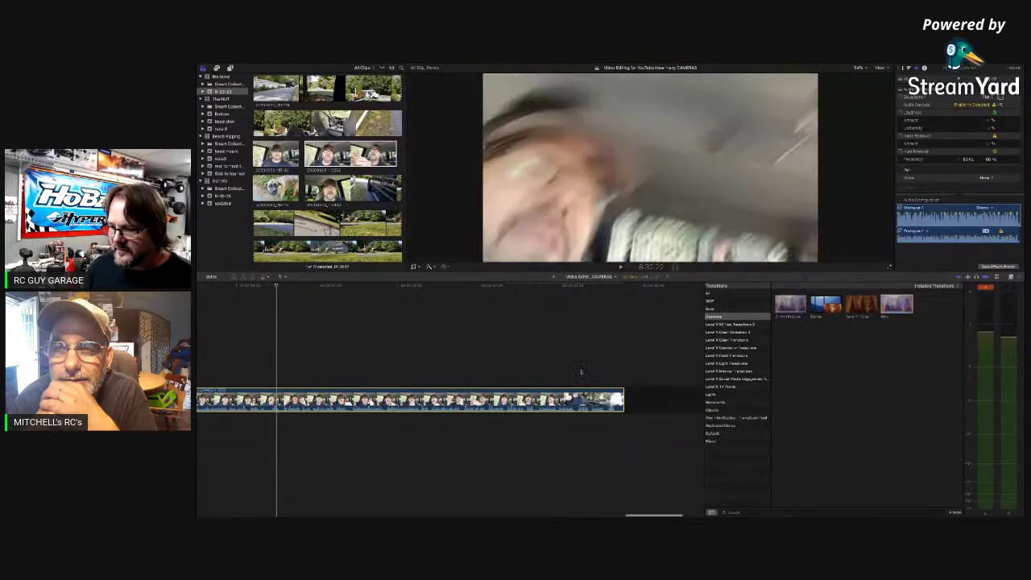
{"action": "key", "text": "space"}
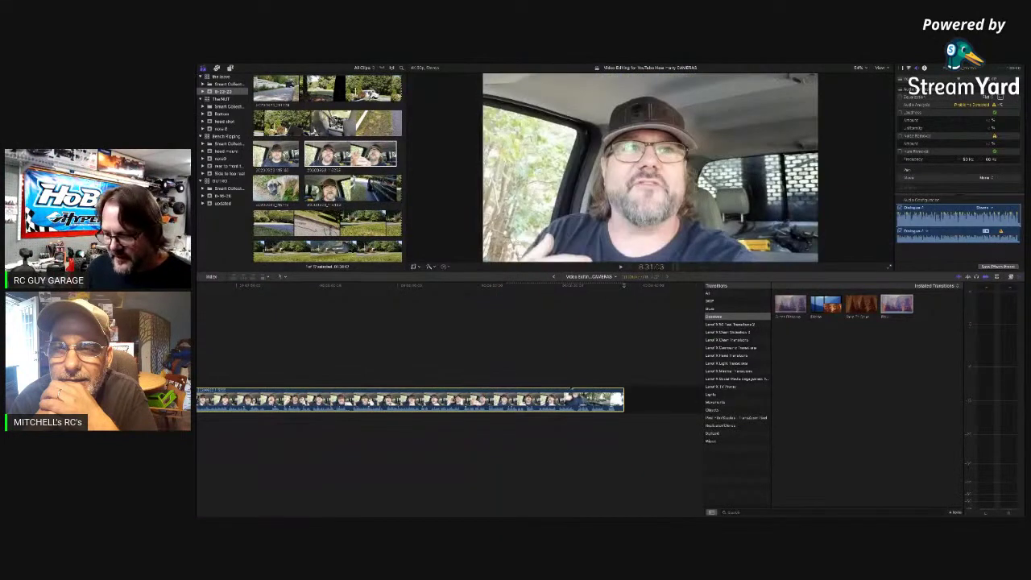
Replay the start of the talking clip, split it at 7:44:07, and play the footage after the cut
{"action": "scroll", "coordinate": [516, 382], "scroll_direction": "left", "scroll_amount": 4}
{"action": "scroll", "coordinate": [506, 380], "scroll_direction": "left", "scroll_amount": 3}
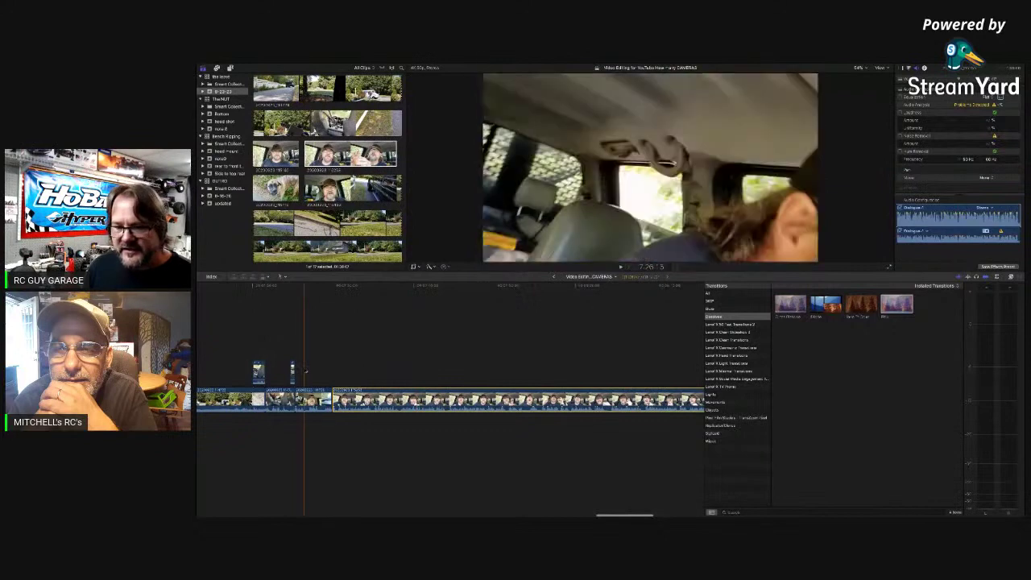
{"action": "key", "text": "space"}
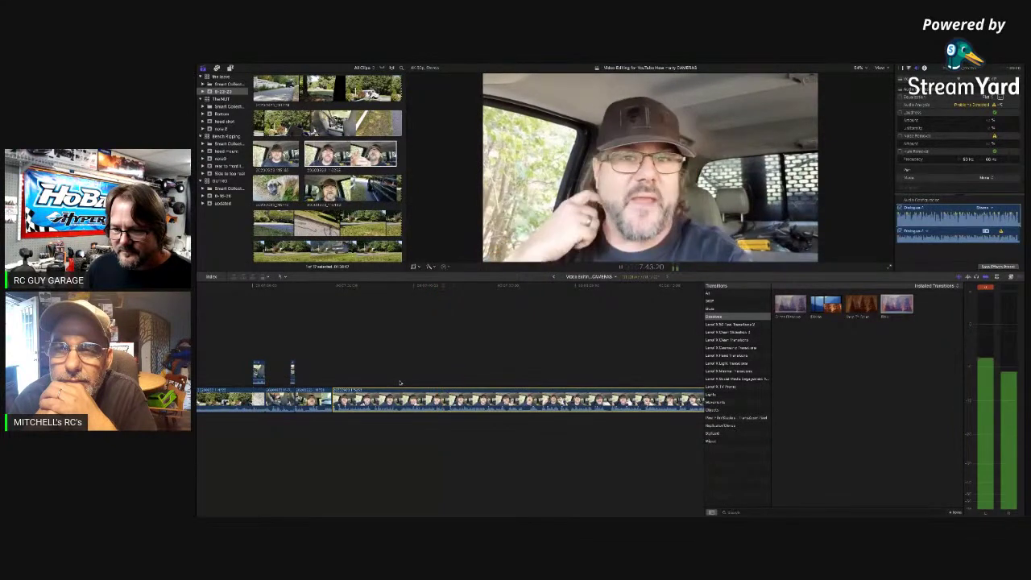
{"action": "key", "text": "space"}
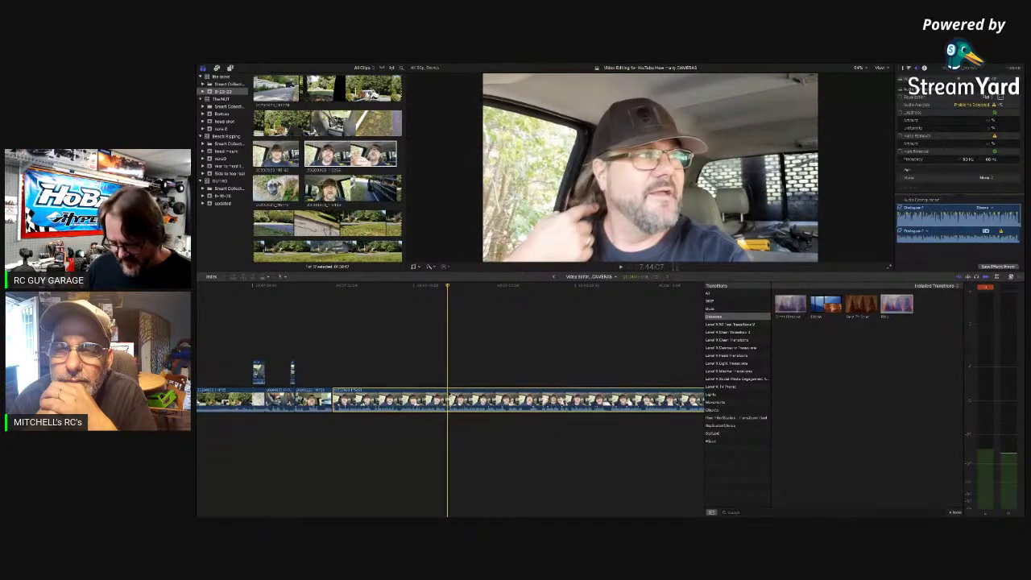
{"action": "key", "text": "super+b"}
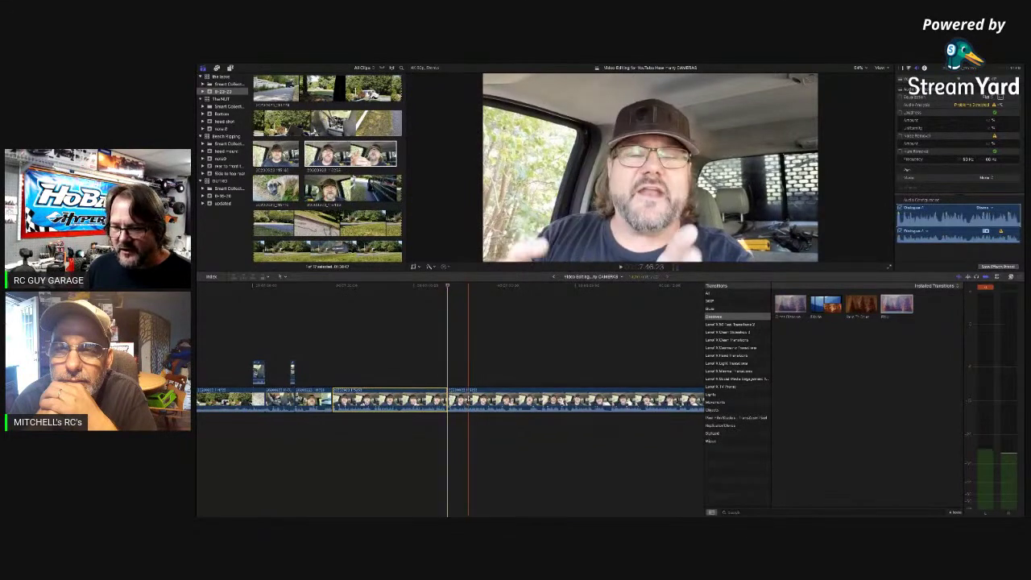
{"action": "key", "text": "space"}
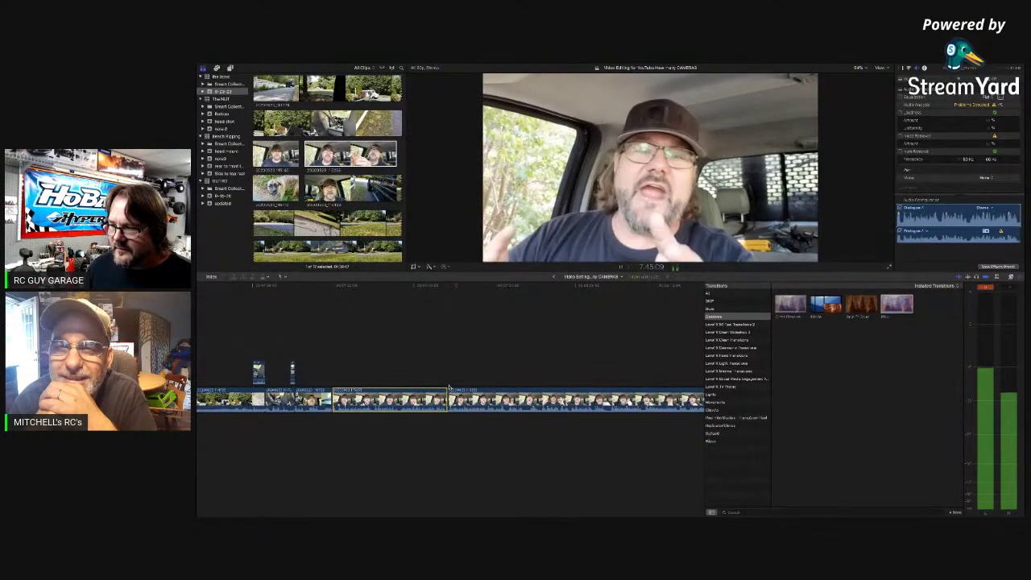
{"action": "key", "text": "space"}
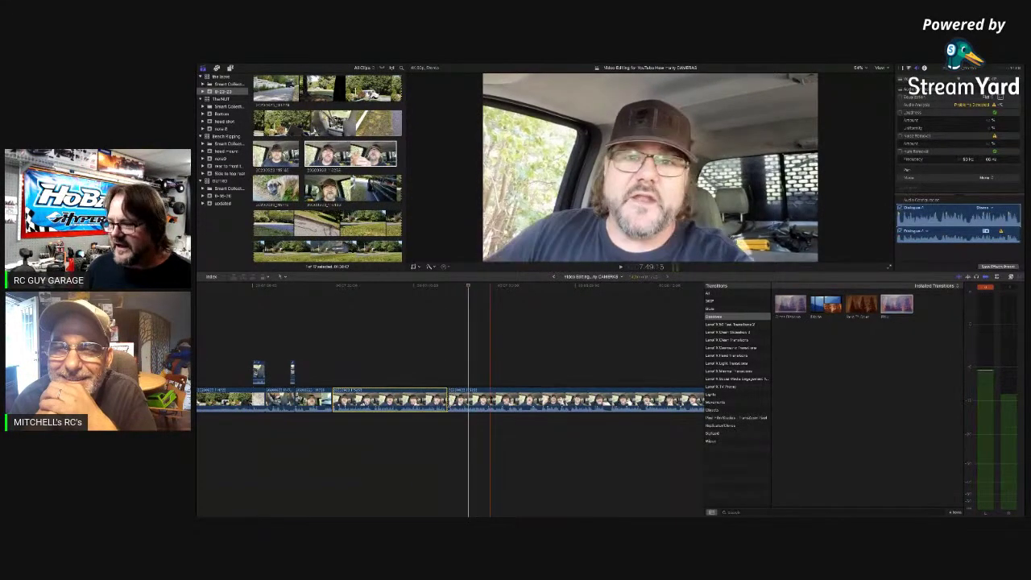
Split the talking clip near its end, where the camera shows the driveway, and move the long middle section below the main storyline
{"action": "scroll", "coordinate": [497, 390], "scroll_direction": "right", "scroll_amount": 4}
{"action": "scroll", "coordinate": [589, 389], "scroll_direction": "right", "scroll_amount": 3}
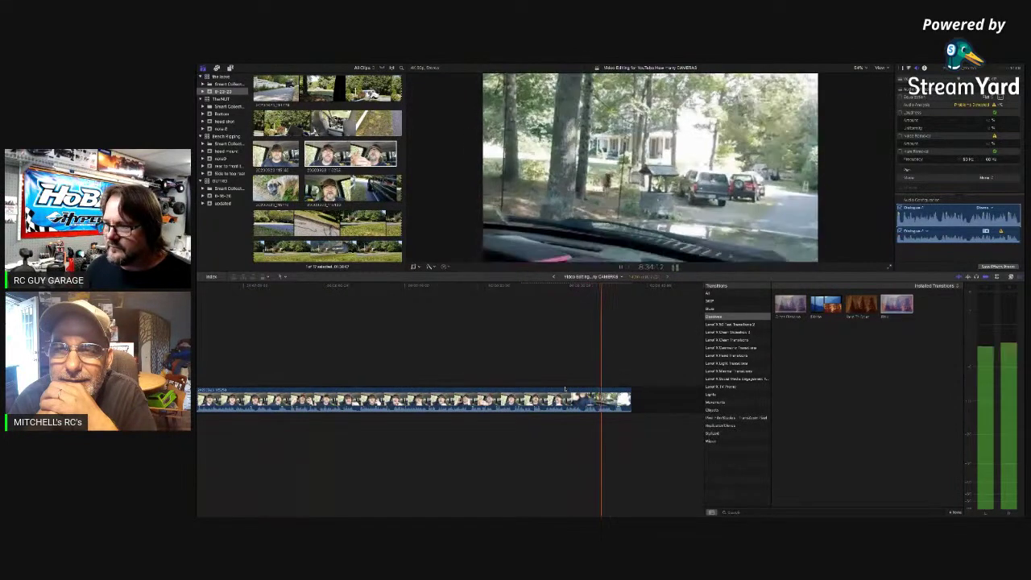
{"action": "key", "text": "super+b"}
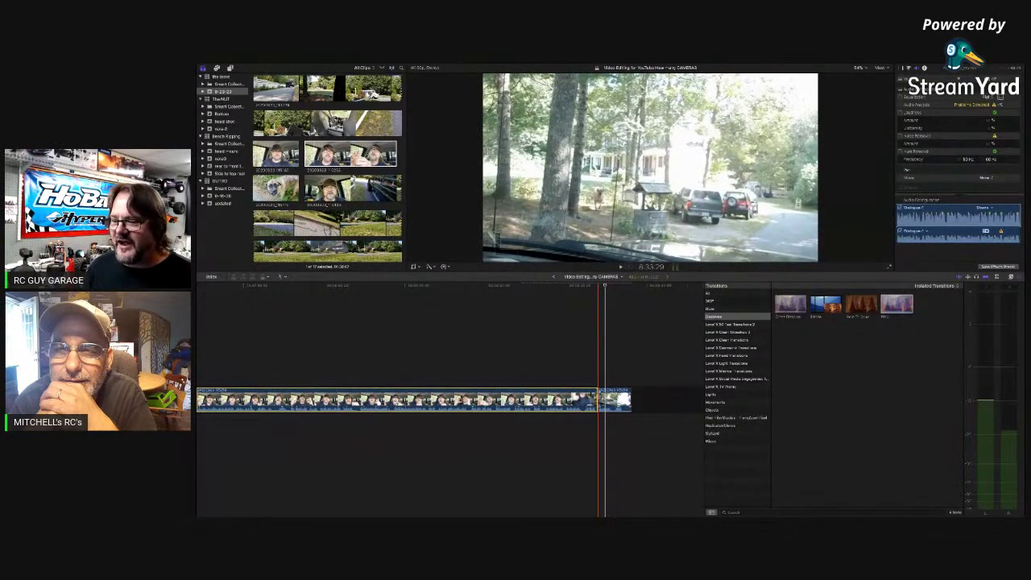
{"action": "scroll", "coordinate": [511, 400], "scroll_direction": "left", "scroll_amount": 4}
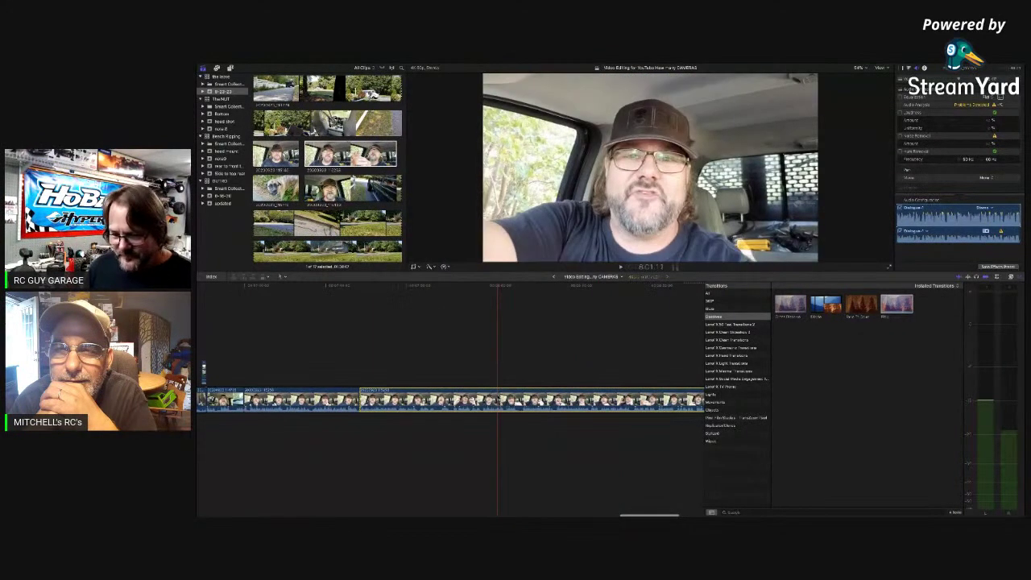
{"action": "left_click_drag", "start_coordinate": [498, 406], "coordinate": [502, 434]}
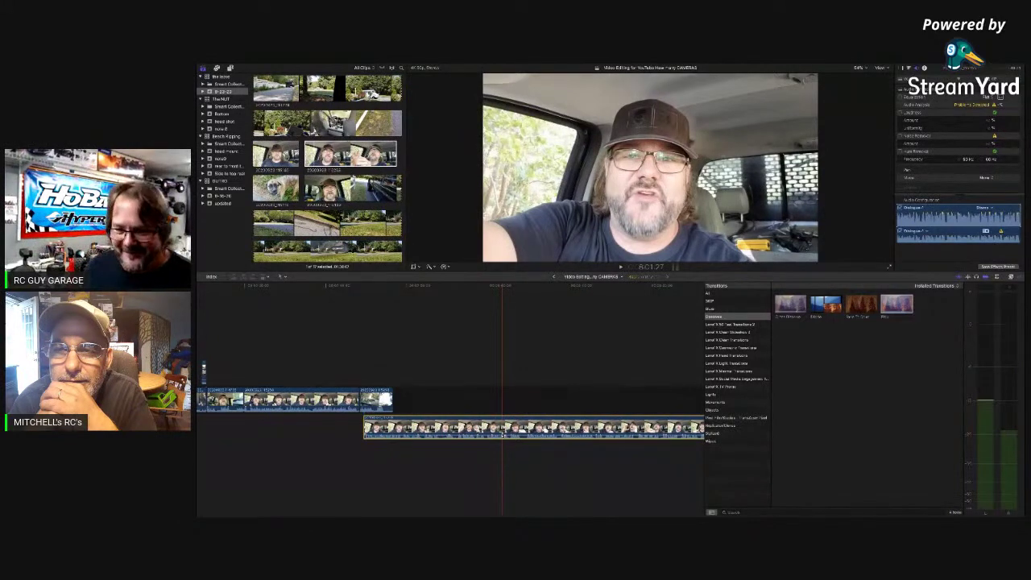
Move the detached talking section later and disable it, and add the dog clip from the browser to the end of the main storyline
{"action": "left_click_drag", "start_coordinate": [402, 427], "coordinate": [439, 438]}
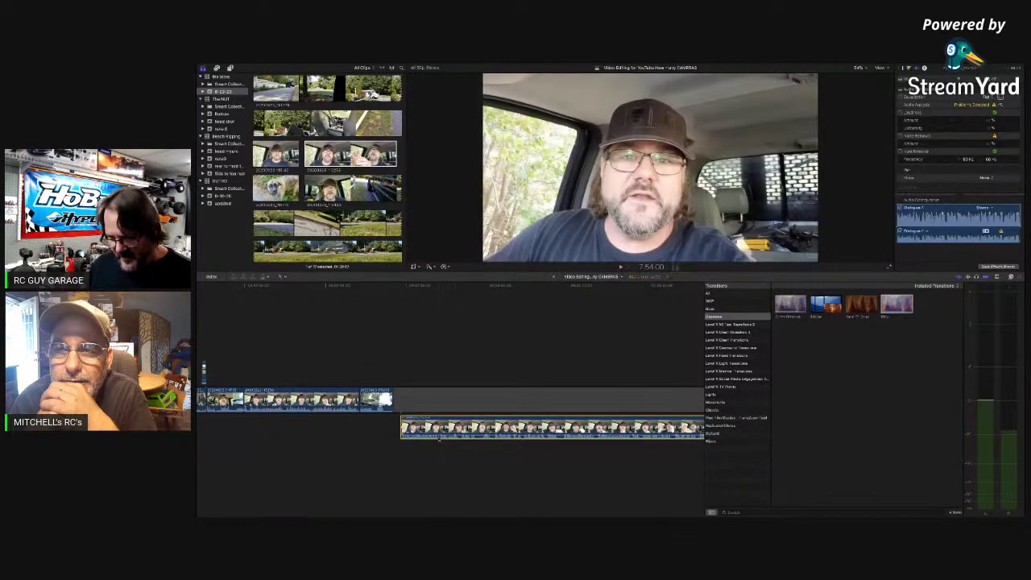
{"action": "key", "text": "v"}
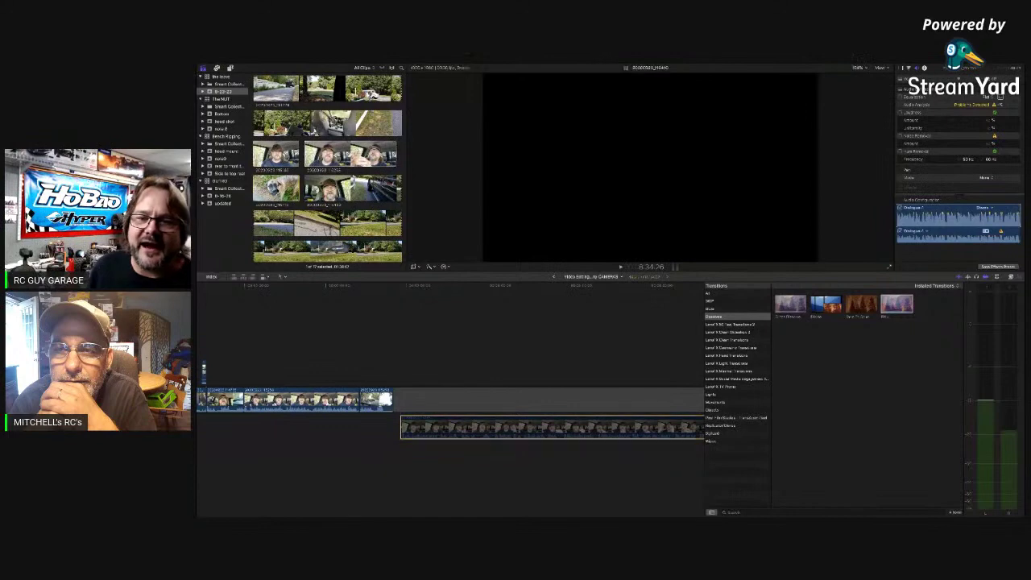
{"action": "left_click", "coordinate": [276, 188]}
{"action": "key", "text": "space"}
{"action": "left_click_drag", "start_coordinate": [369, 290], "coordinate": [398, 406]}
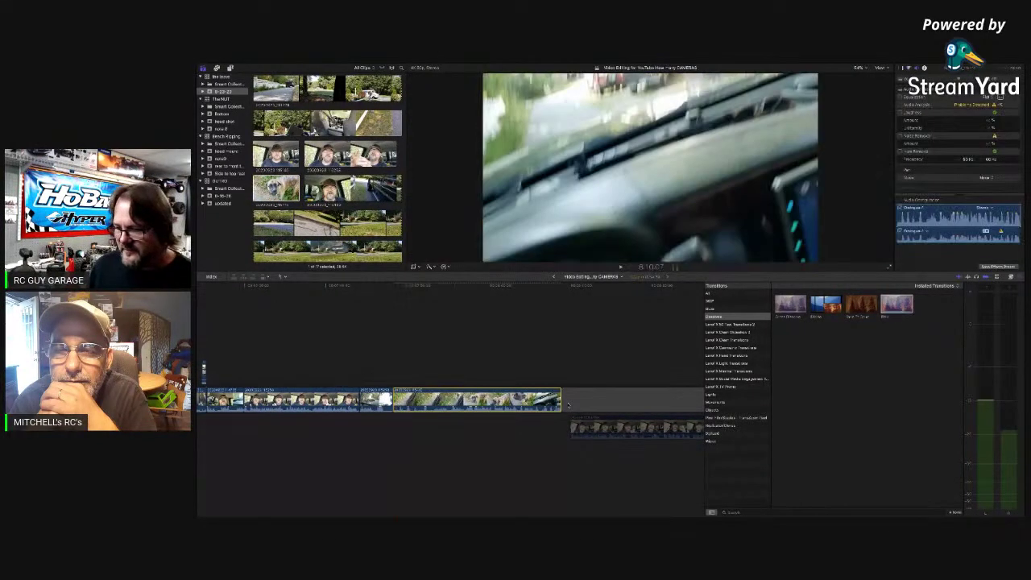
Move the disabled talking section earlier under the end of the dog clip and delete the gap left on the main storyline
{"action": "left_click_drag", "start_coordinate": [587, 427], "coordinate": [533, 427]}
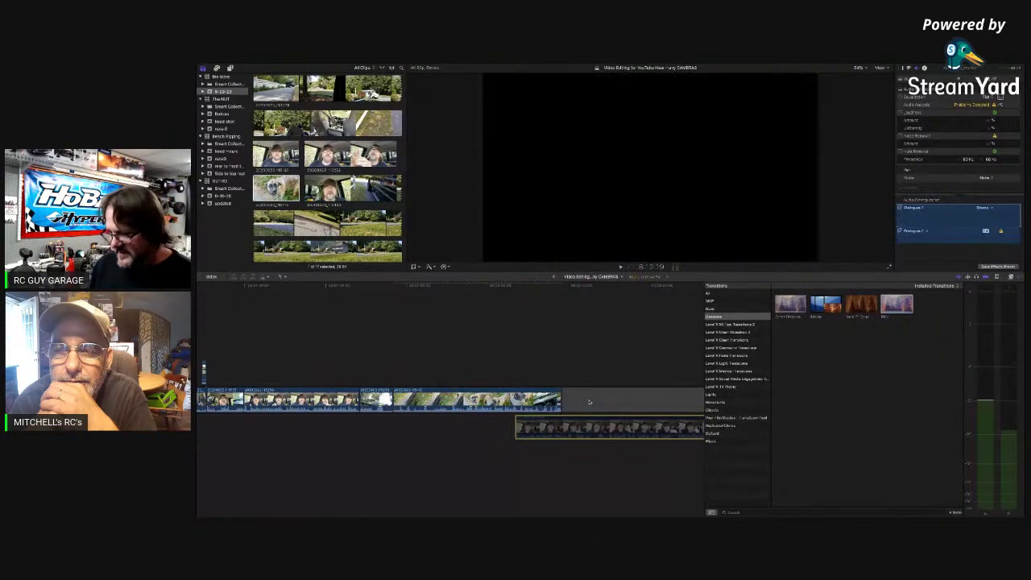
{"action": "left_click", "coordinate": [589, 402]}
{"action": "key", "text": "Delete"}
Play the driveway shot and the dog clip, and split the dog clip at 7:55:06
{"action": "key", "text": "space"}
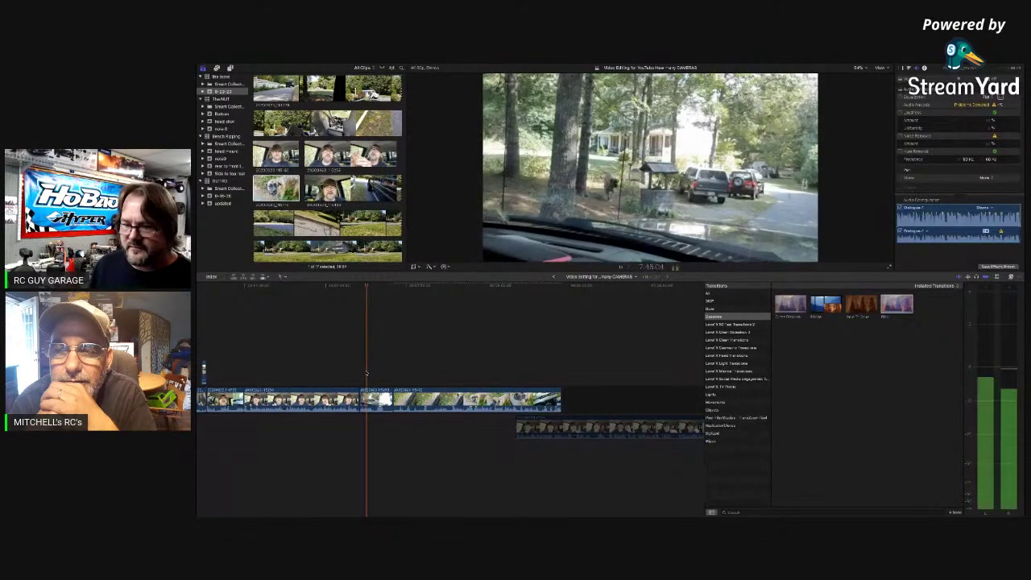
{"action": "key", "text": "space"}
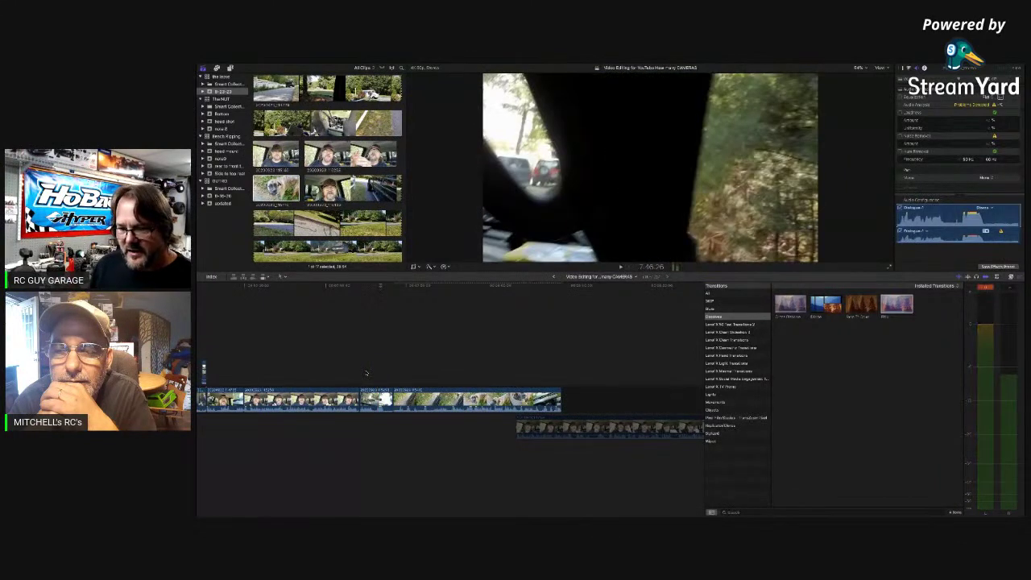
{"action": "left_click", "coordinate": [401, 378]}
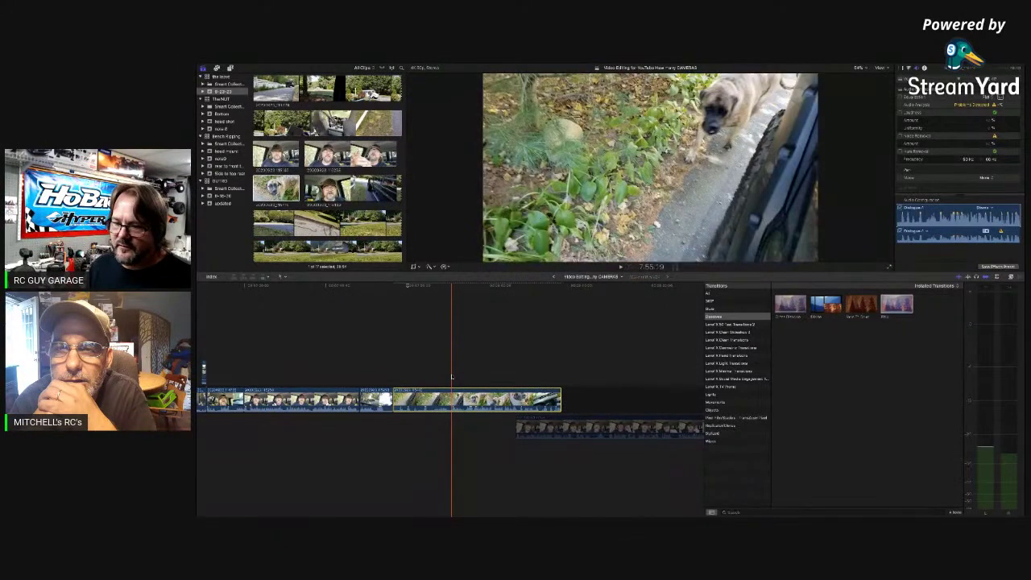
{"action": "key", "text": "space"}
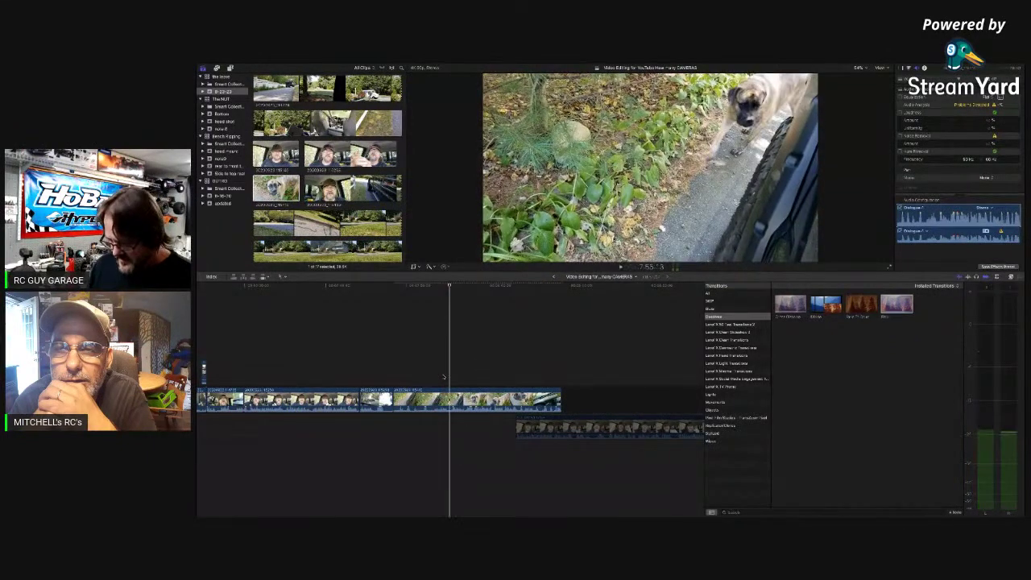
{"action": "key", "text": "space"}
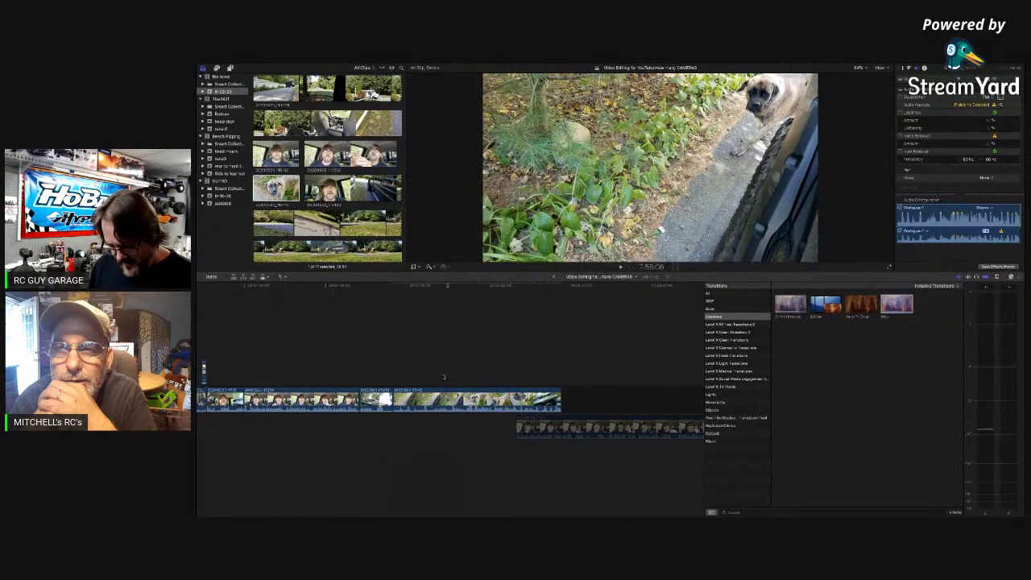
{"action": "left_click", "coordinate": [449, 392]}
{"action": "key", "text": "super+b"}
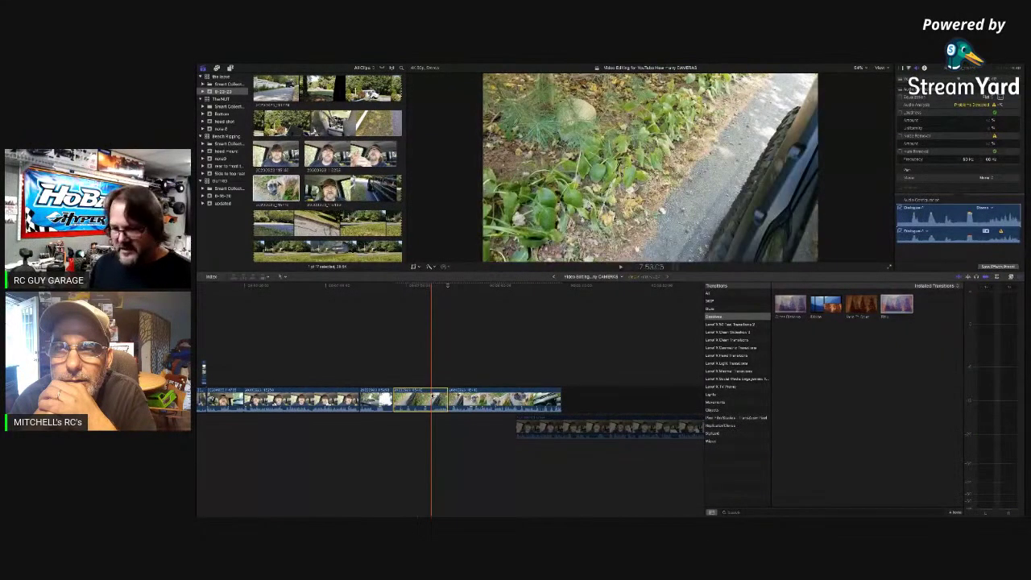
Delete the opening part of the dog clip and move the disabled talking section onto the main storyline behind the remaining part
{"action": "key", "text": "space"}
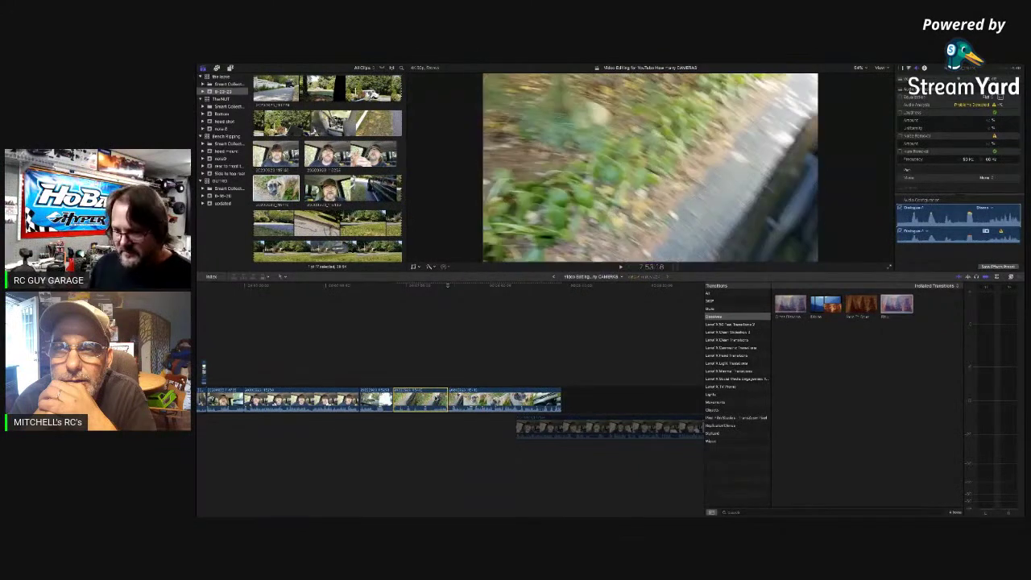
{"action": "key", "text": "Delete"}
{"action": "left_click_drag", "start_coordinate": [426, 401], "coordinate": [573, 401]}
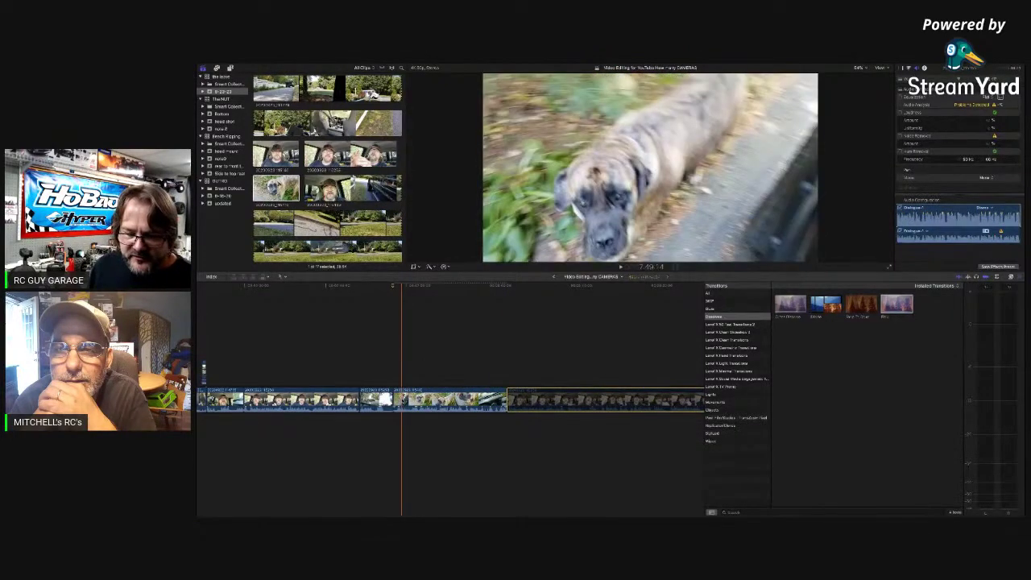
Lift the dog clip above the main storyline so it overlaps the end of the driveway shot, shift it slightly later, and play the overlap
{"action": "key", "text": "space"}
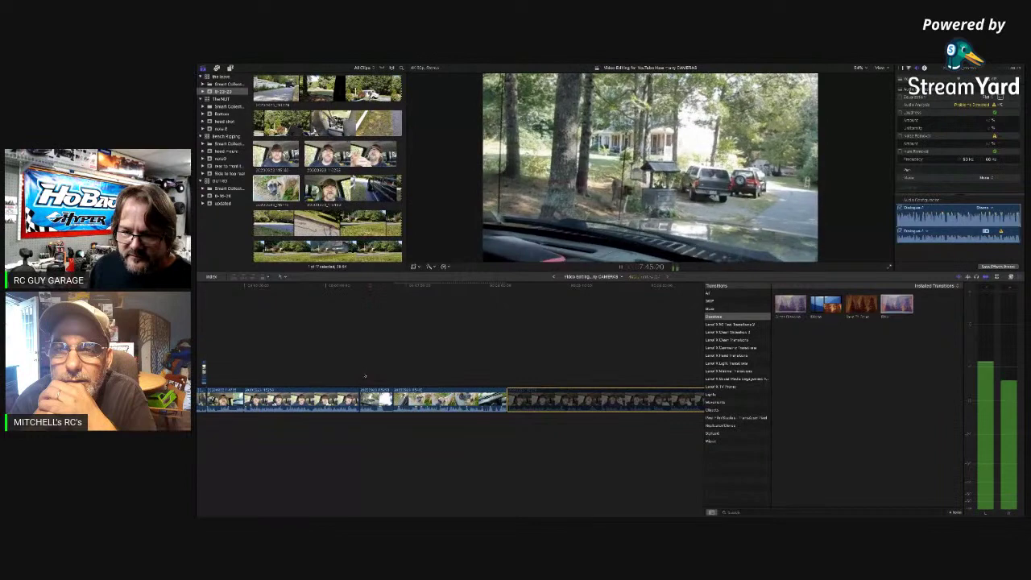
{"action": "key", "text": "space"}
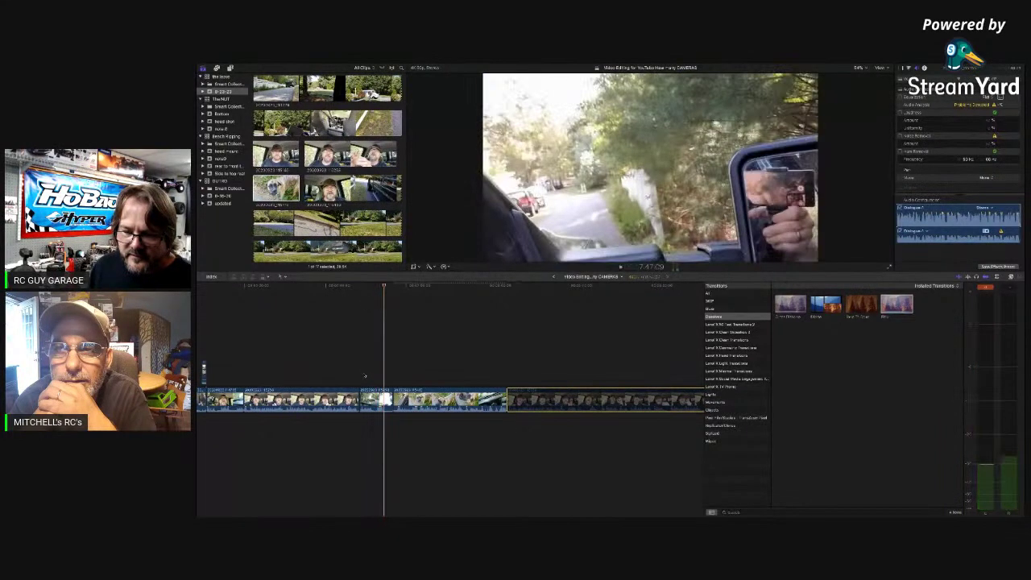
{"action": "left_click_drag", "start_coordinate": [397, 401], "coordinate": [384, 368]}
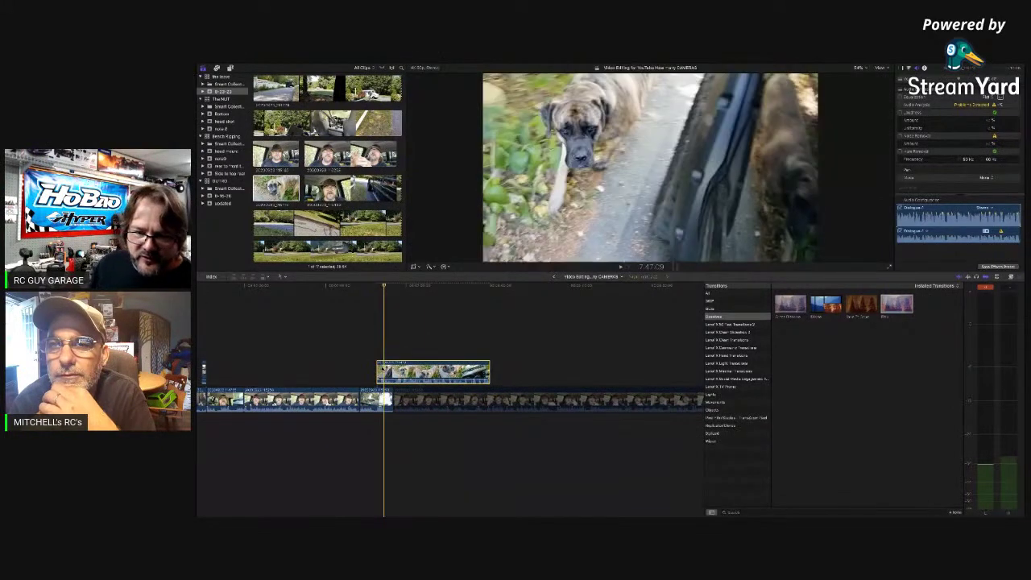
{"action": "key", "text": "space"}
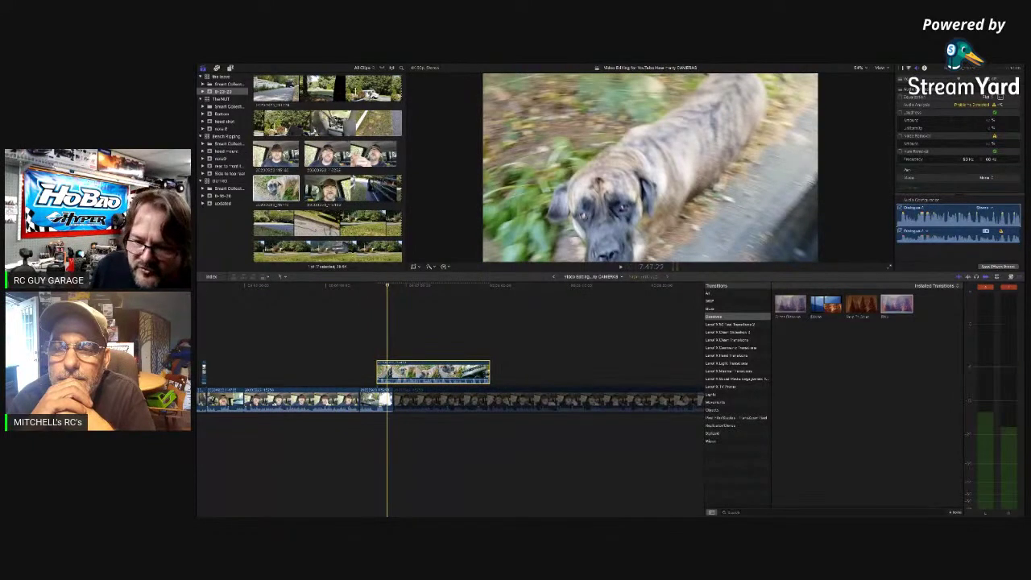
{"action": "left_click_drag", "start_coordinate": [390, 373], "coordinate": [392, 373]}
{"action": "key", "text": "space"}
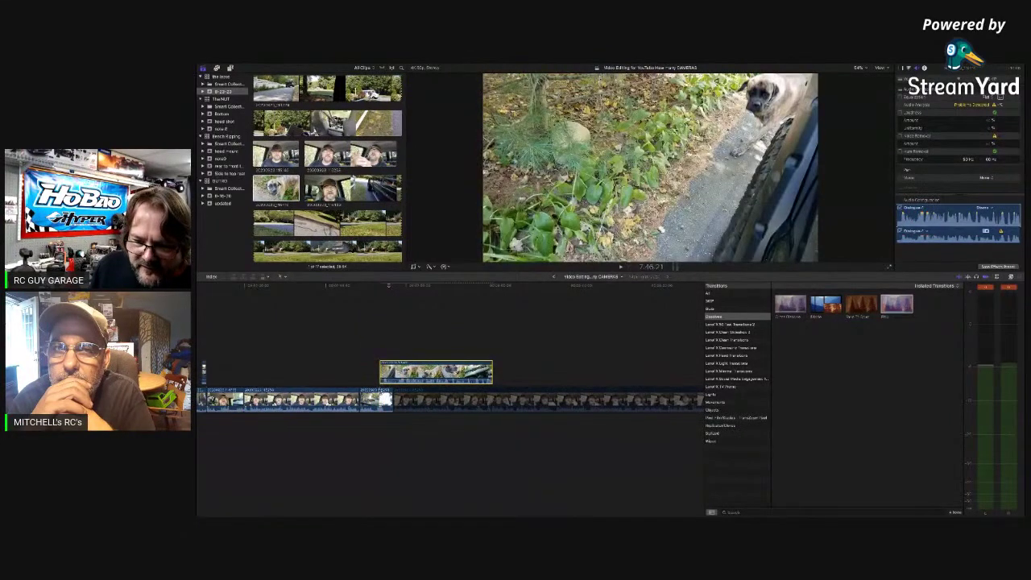
Trim the end of the driveway shot and move the raised dog clip earlier to start at the new cut
{"action": "left_click", "coordinate": [391, 400]}
{"action": "left_click_drag", "start_coordinate": [392, 401], "coordinate": [375, 401]}
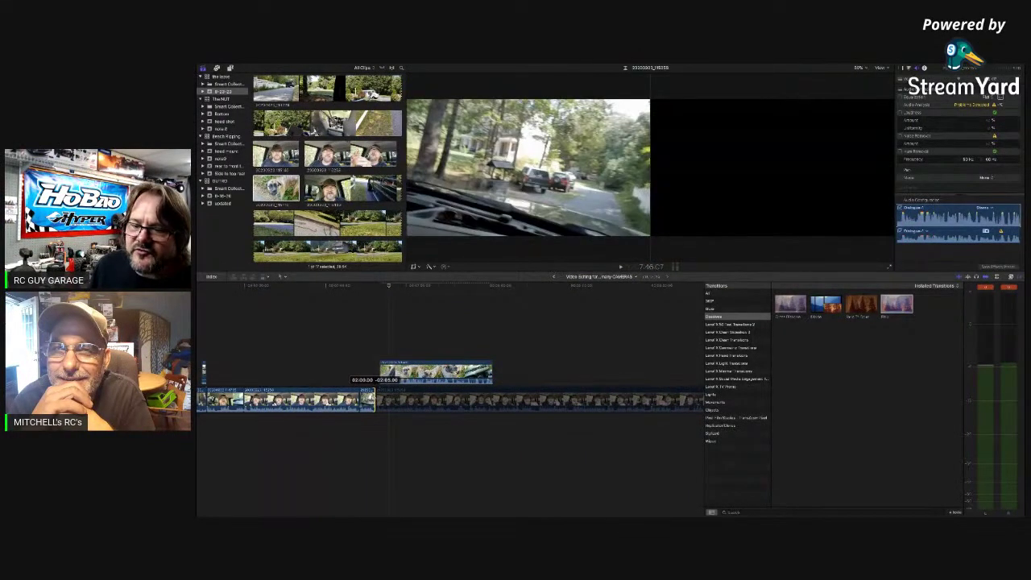
{"action": "left_click_drag", "start_coordinate": [429, 373], "coordinate": [400, 374]}
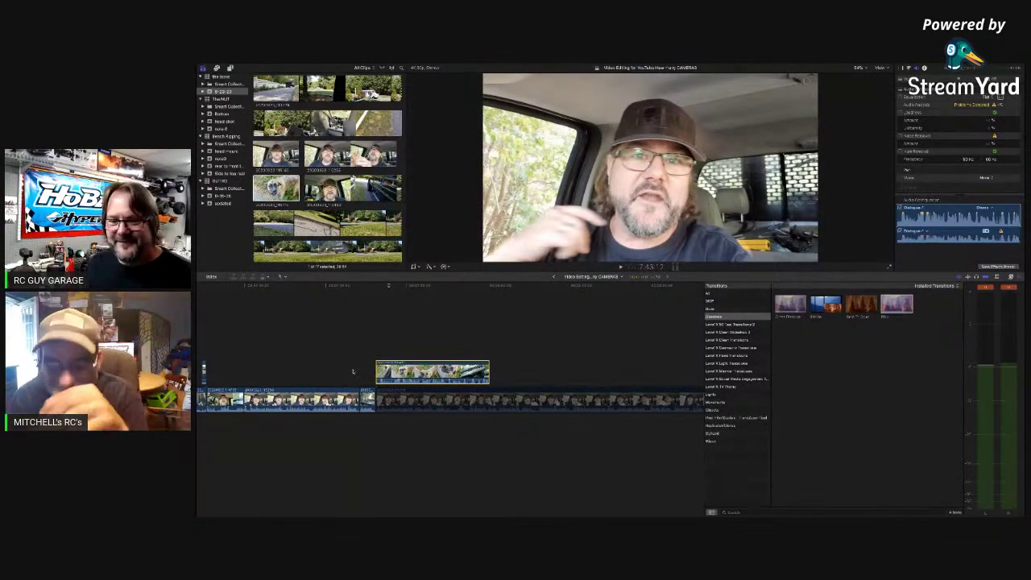
Play the change to the dog clip and shift the clip slightly earlier so it overlaps the last frames of the driveway shot
{"action": "left_click", "coordinate": [354, 377]}
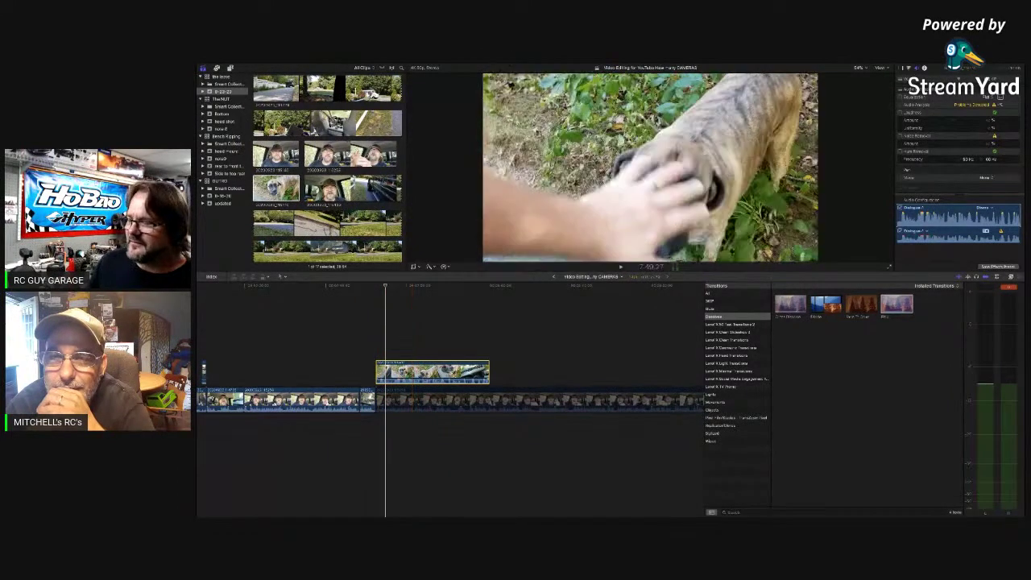
{"action": "key", "text": "space"}
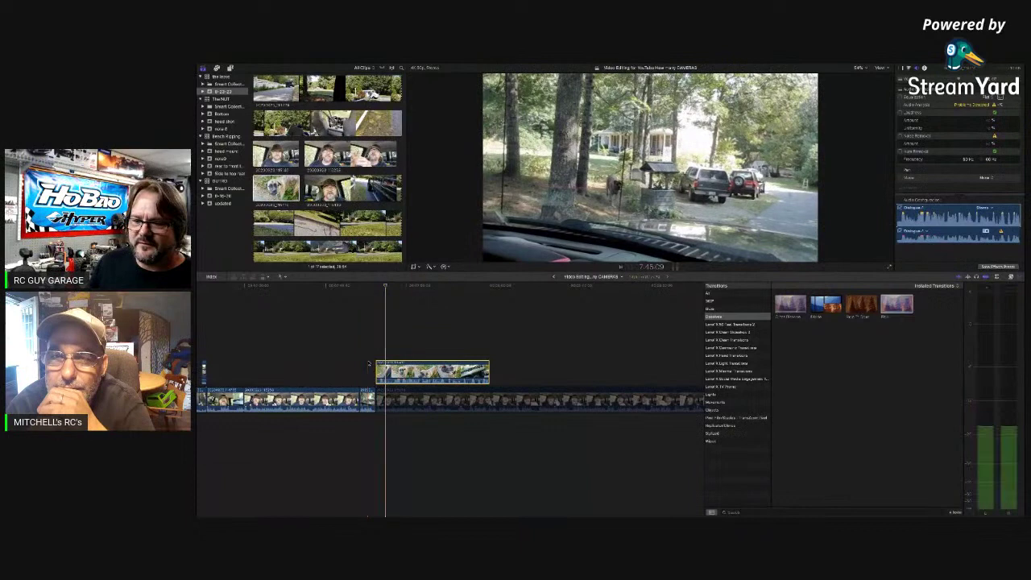
{"action": "key", "text": "space"}
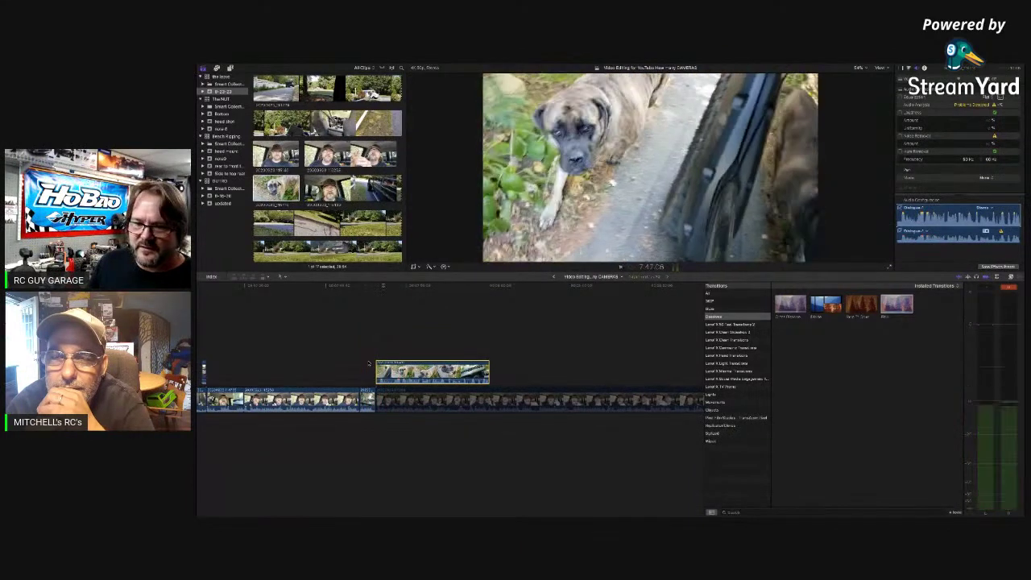
{"action": "key", "text": "super+="}
{"action": "key", "text": "super+="}
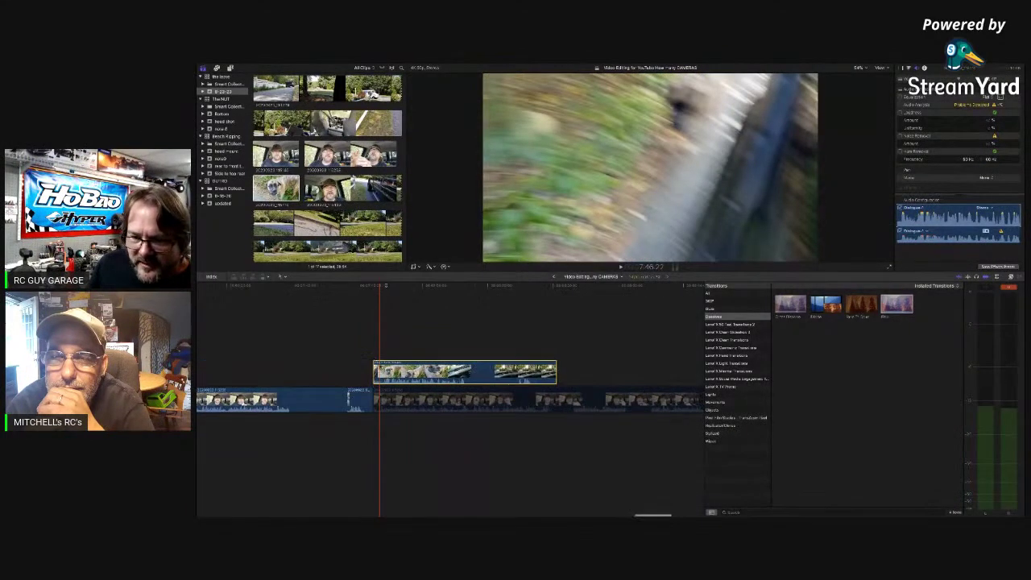
{"action": "left_click_drag", "start_coordinate": [378, 367], "coordinate": [372, 367]}
Replay the change from the driveway shot to the dog clip and examine the dog clip through to its end
{"action": "key", "text": "space"}
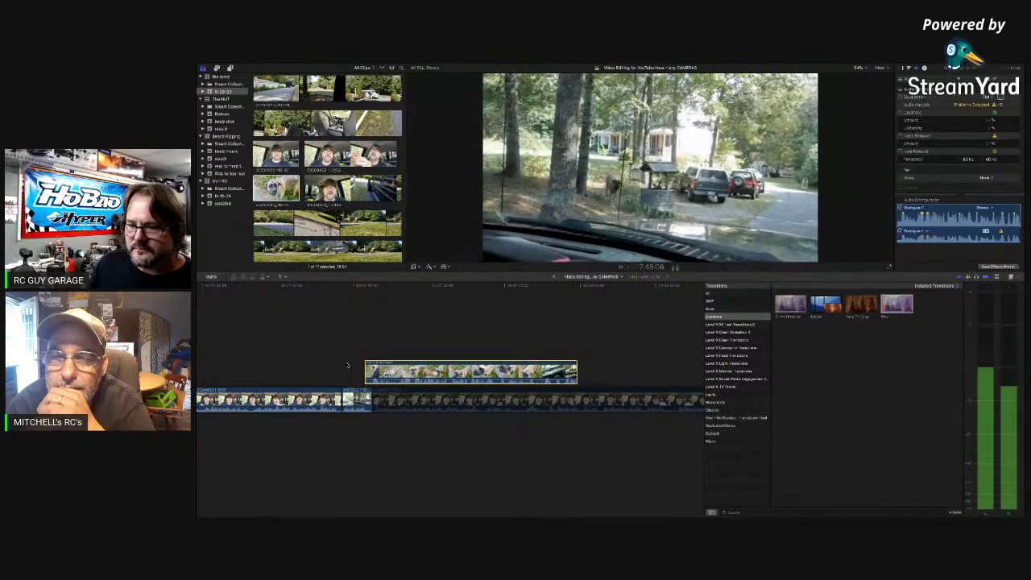
{"action": "key", "text": "space"}
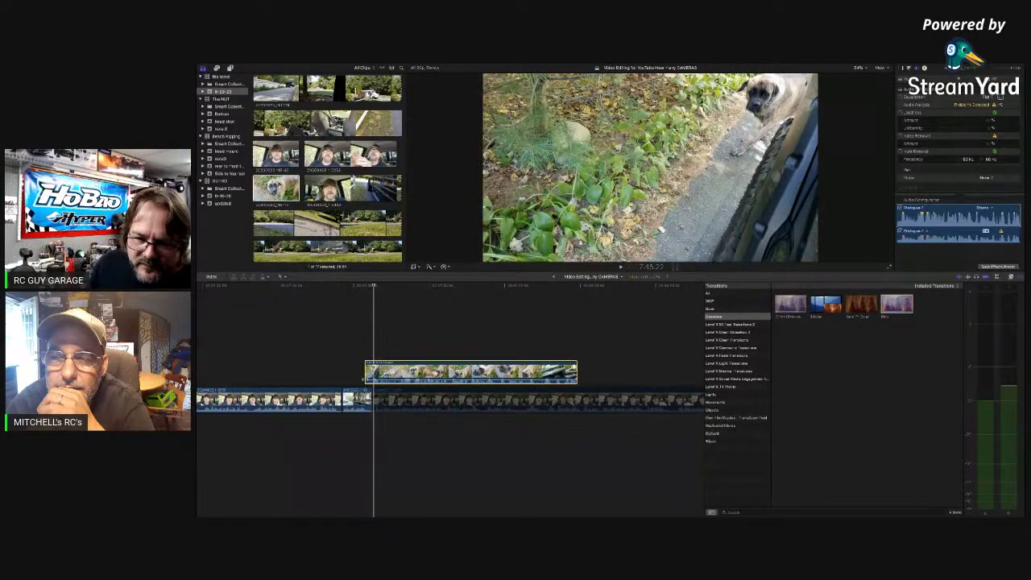
{"action": "key", "text": "space"}
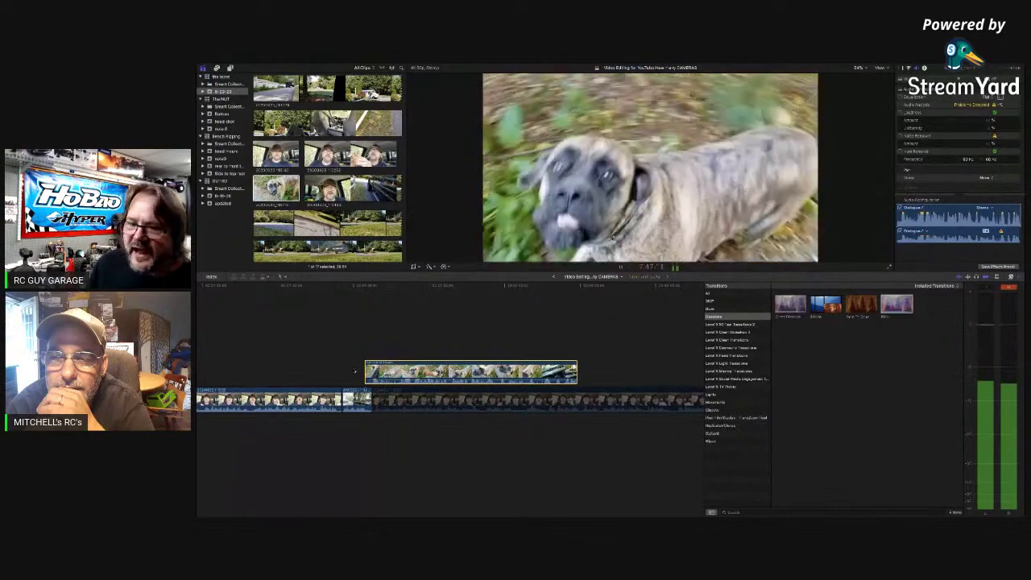
{"action": "key", "text": "space"}
{"action": "left_click", "coordinate": [350, 369]}
{"action": "key", "text": "space"}
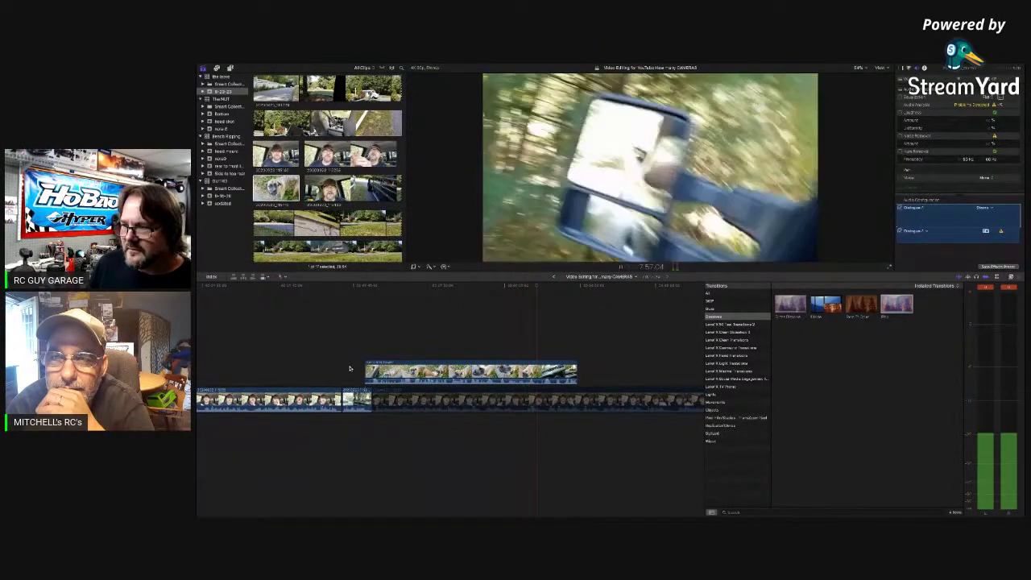
{"action": "key", "text": "space"}
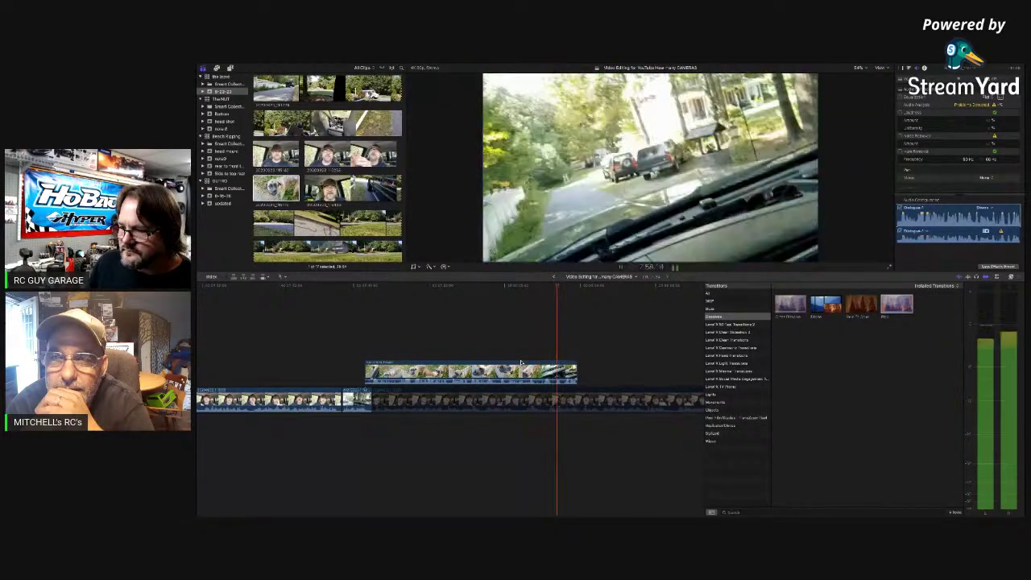
{"action": "left_click", "coordinate": [486, 354]}
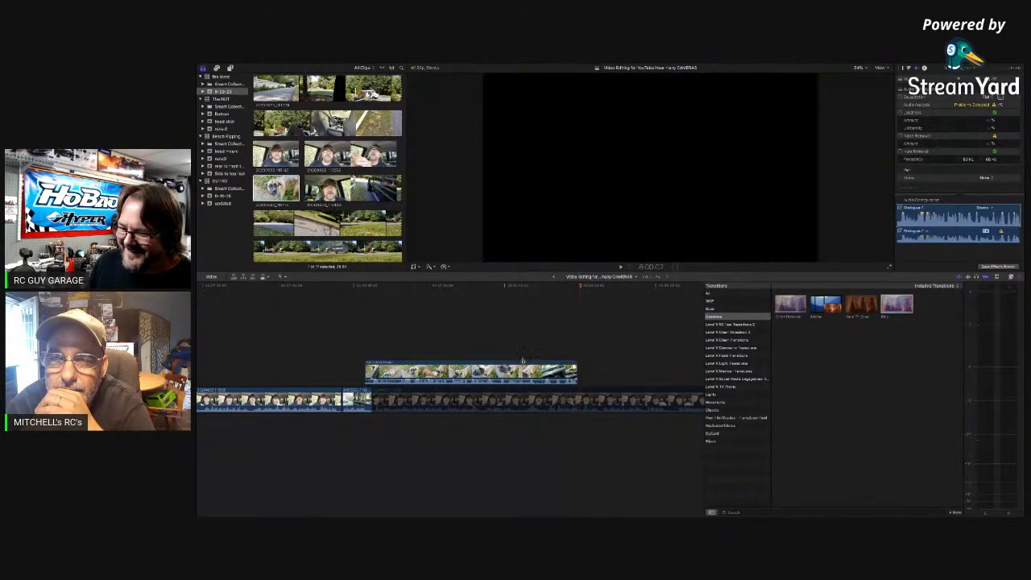
{"action": "key", "text": "space"}
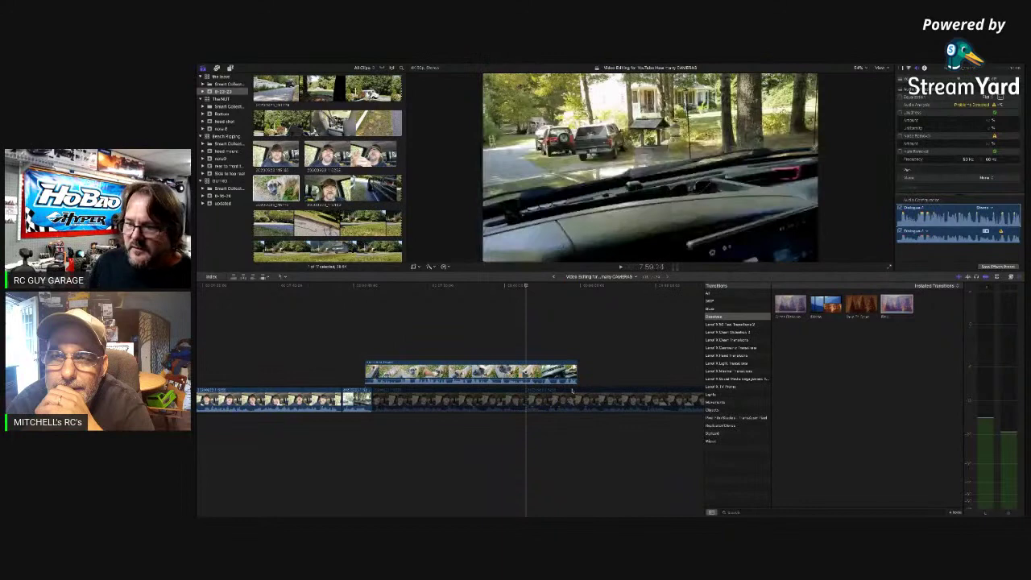
Split the dog clip where the driveway shot ends and move its longer part into the main storyline directly after that shot
{"action": "left_click", "coordinate": [371, 372]}
{"action": "key", "text": "super+b"}
{"action": "left_click_drag", "start_coordinate": [373, 371], "coordinate": [376, 397]}
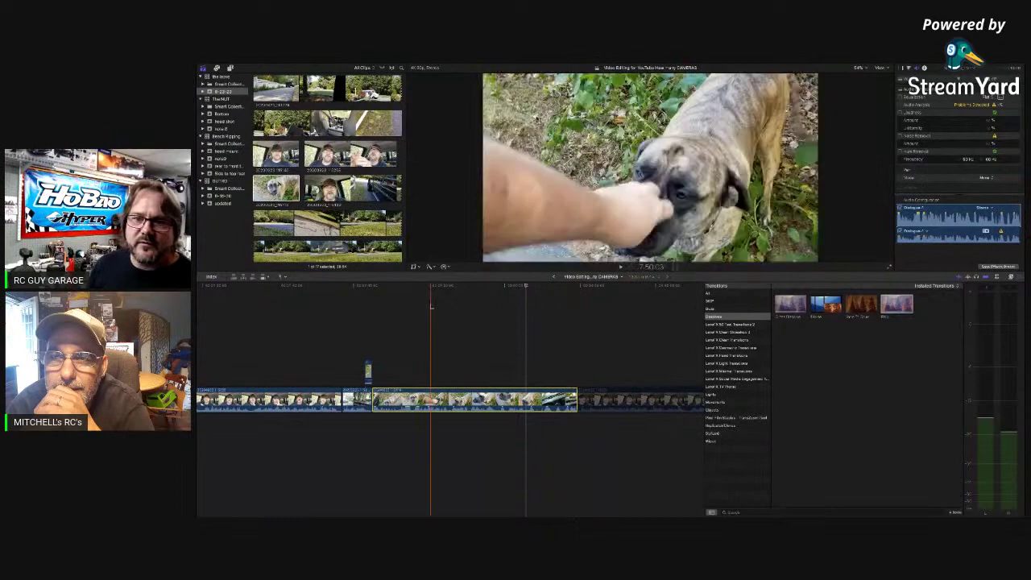
Insert the next in-cab talking clip from the browser directly after the dog clip on the main storyline and play the transition
{"action": "left_click", "coordinate": [320, 189]}
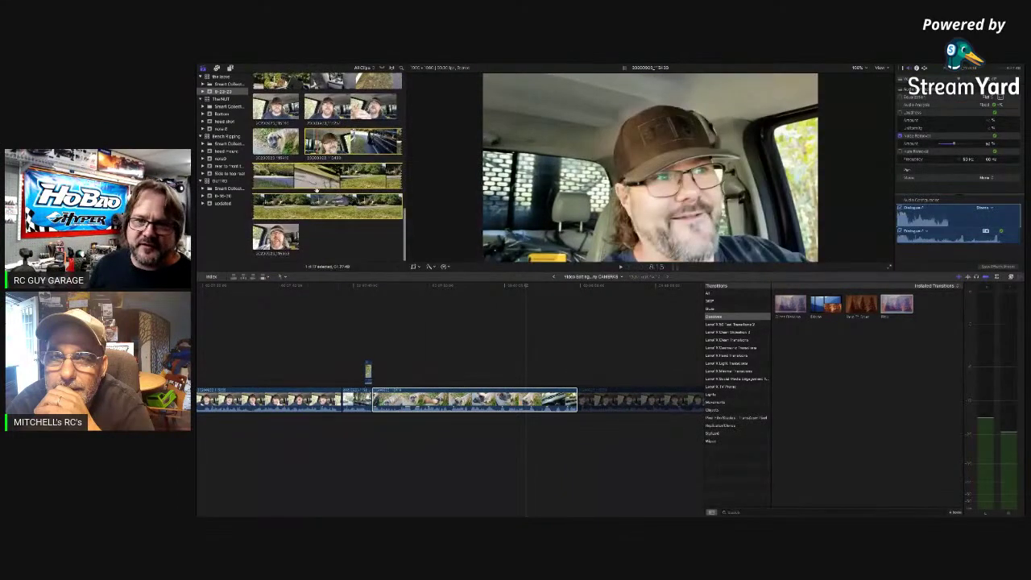
{"action": "scroll", "coordinate": [321, 189], "scroll_direction": "down", "scroll_amount": 3}
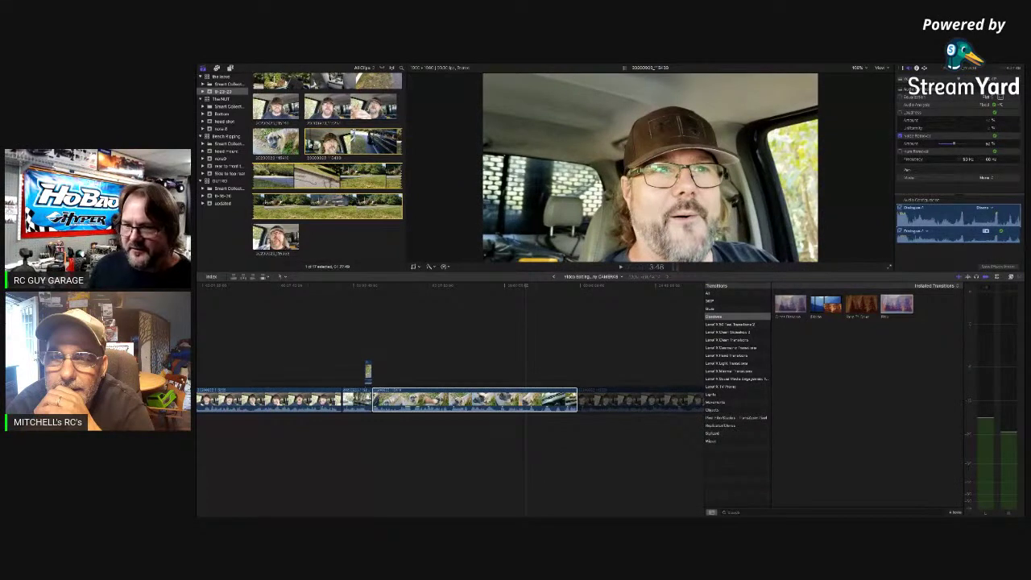
{"action": "left_click_drag", "start_coordinate": [316, 144], "coordinate": [577, 403]}
{"action": "scroll", "coordinate": [568, 366], "scroll_direction": "right", "scroll_amount": 3}
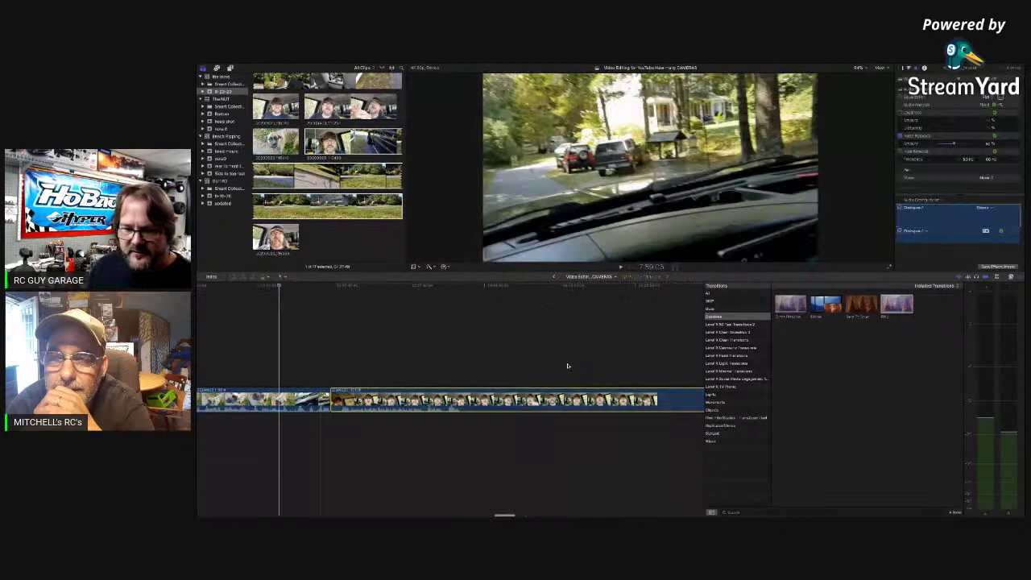
{"action": "key", "text": "space"}
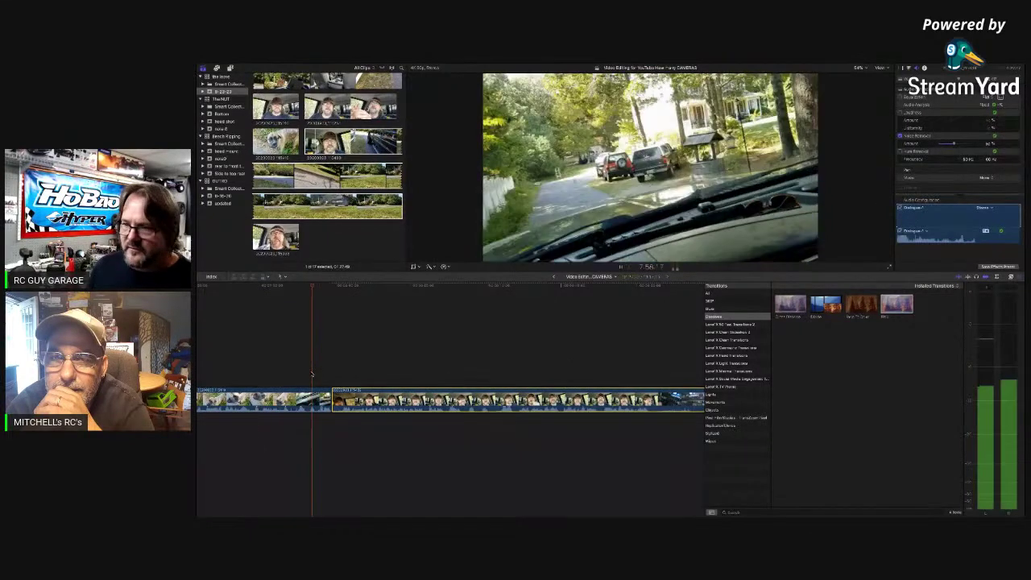
Split the dog clip at the blurred camera swing after the close-up of the dog and delete its remaining tail
{"action": "key", "text": "space"}
{"action": "scroll", "coordinate": [312, 373], "scroll_direction": "left", "scroll_amount": 3}
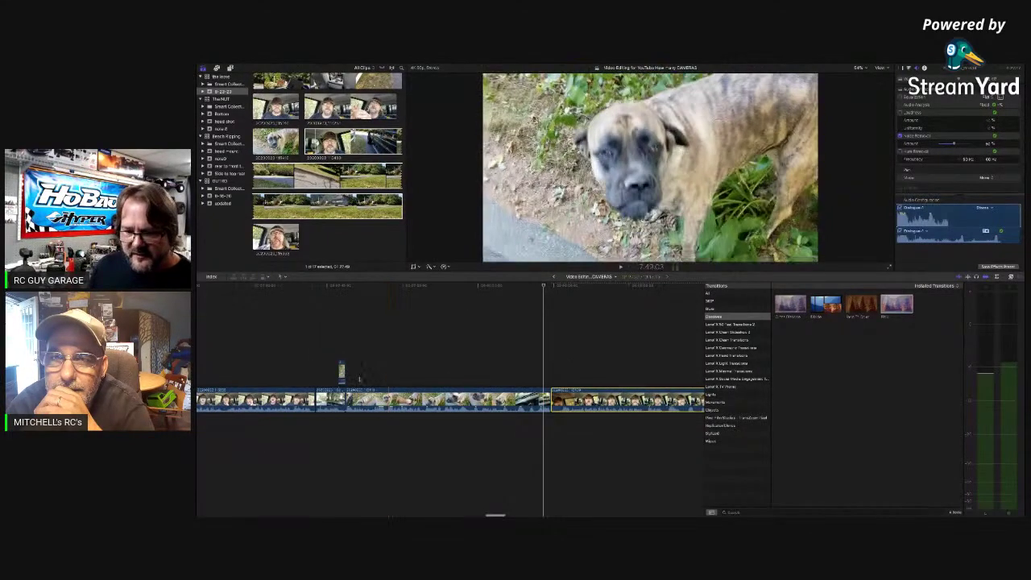
{"action": "key", "text": "space"}
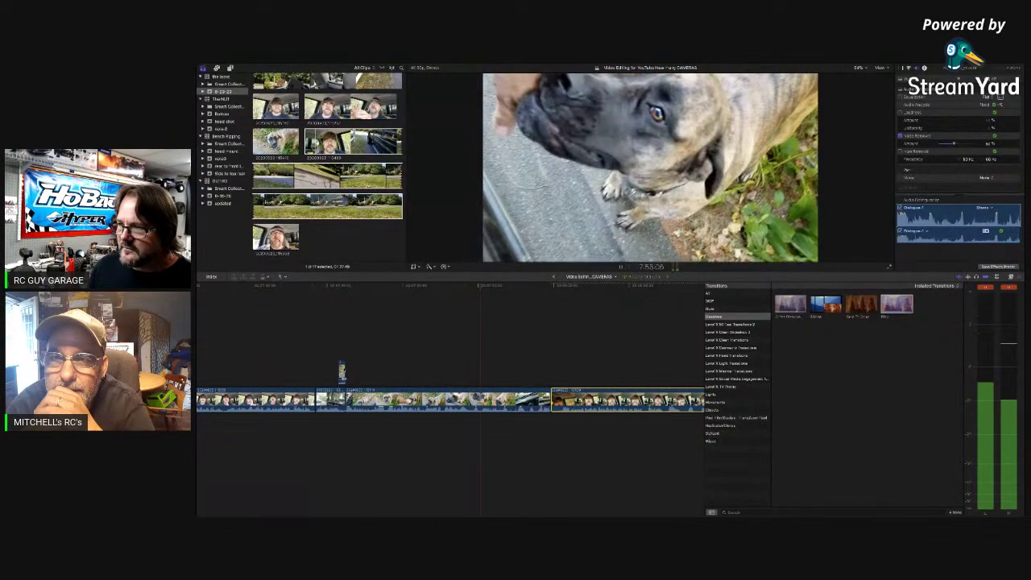
{"action": "key", "text": "space"}
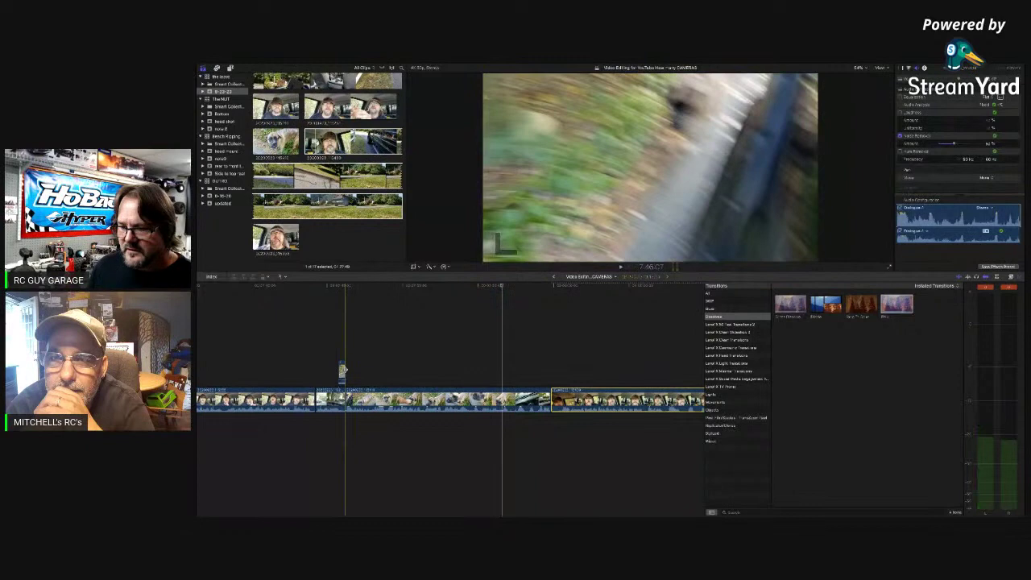
{"action": "left_click", "coordinate": [502, 400]}
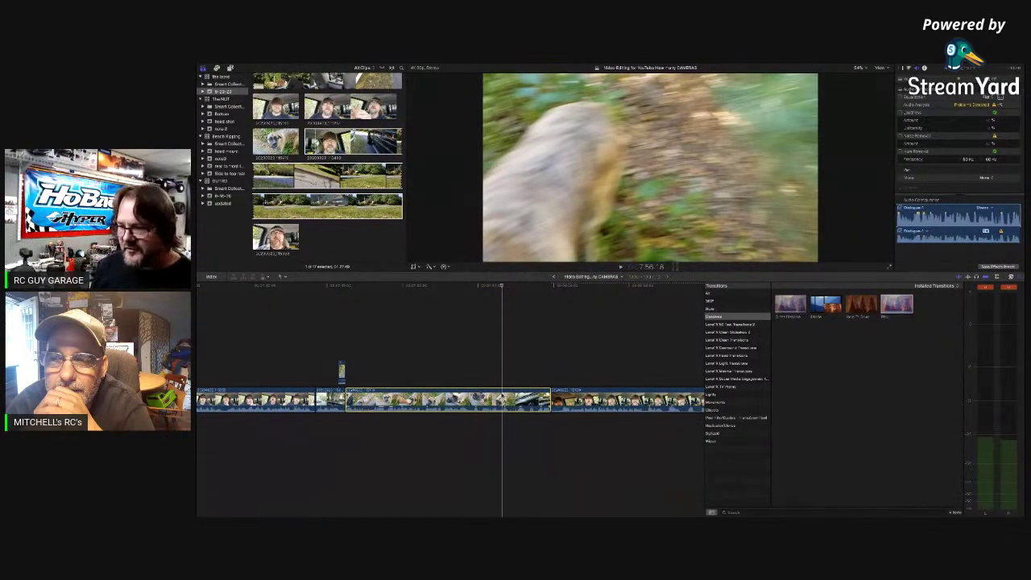
{"action": "key", "text": "space"}
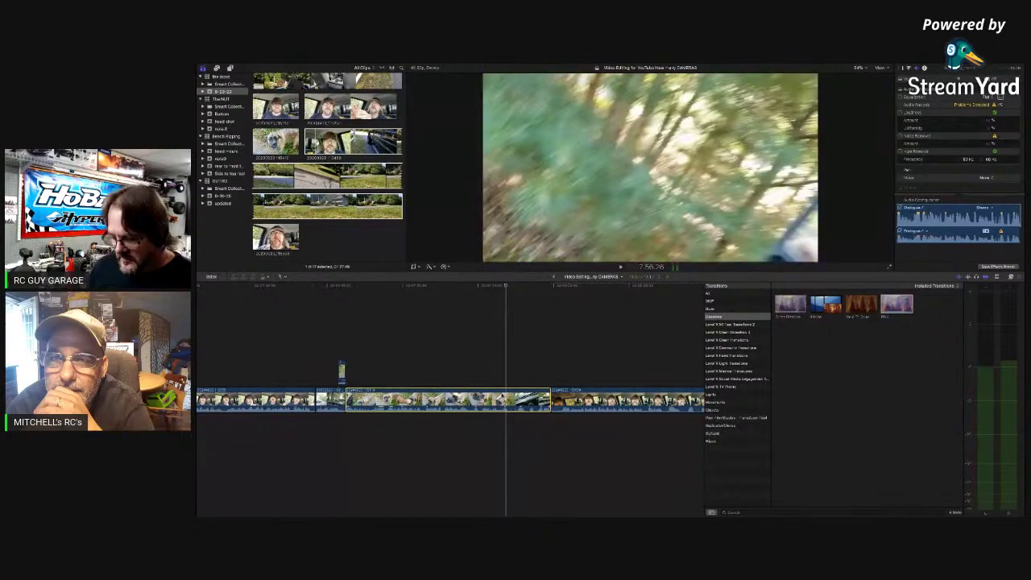
{"action": "key", "text": "Left"}
{"action": "key", "text": "Left"}
{"action": "key", "text": "Left"}
{"action": "key", "text": "Left"}
{"action": "key", "text": "Left"}
{"action": "key", "text": "Left"}
{"action": "key", "text": "Left"}
{"action": "key", "text": "Left"}
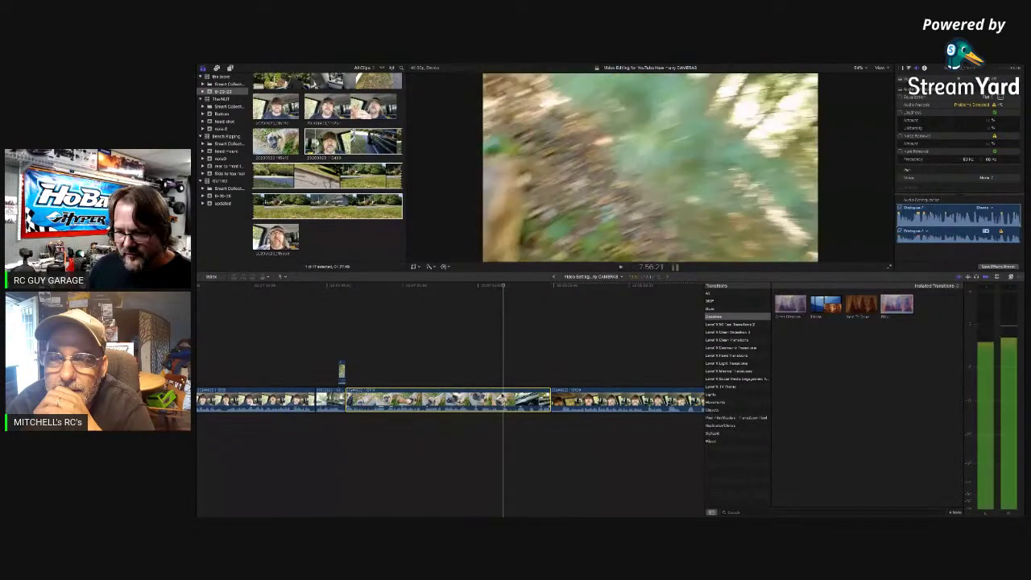
{"action": "key", "text": "super+b"}
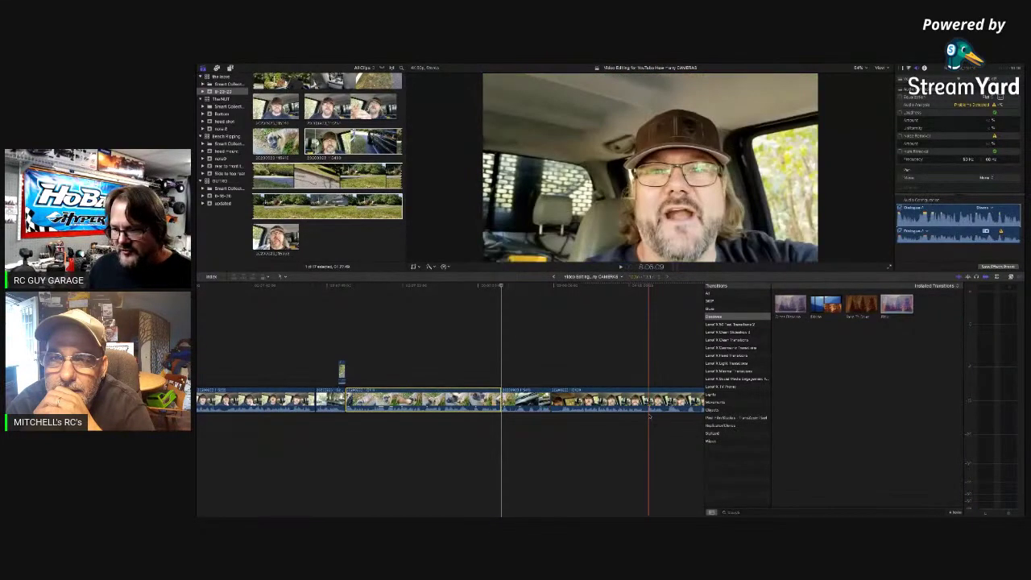
{"action": "left_click", "coordinate": [527, 398]}
{"action": "key", "text": "BackSpace"}
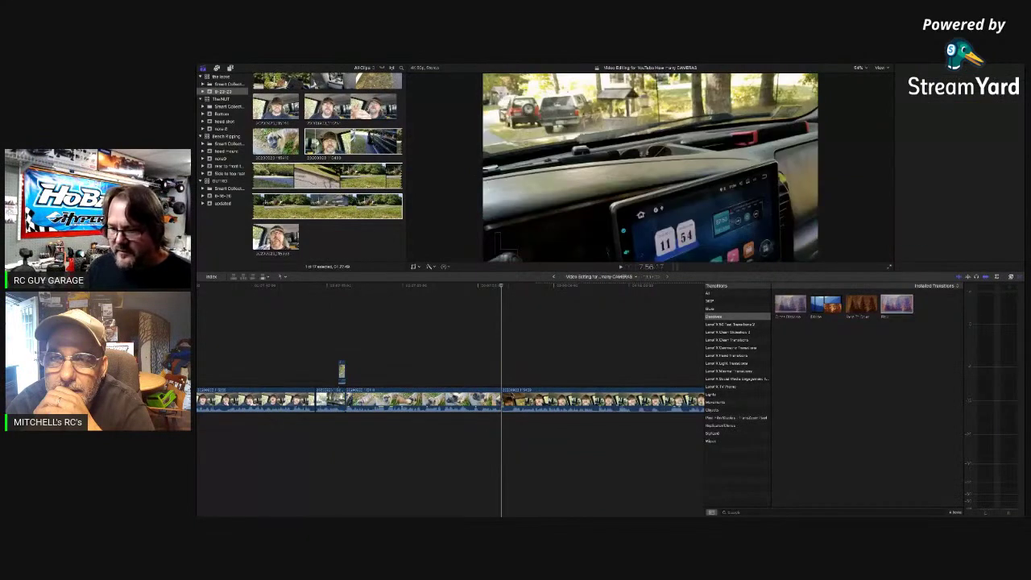
Split off the opening dashboard view of the in-cab talking clip, delete it and replay the cut from the dog clip
{"action": "key", "text": "space"}
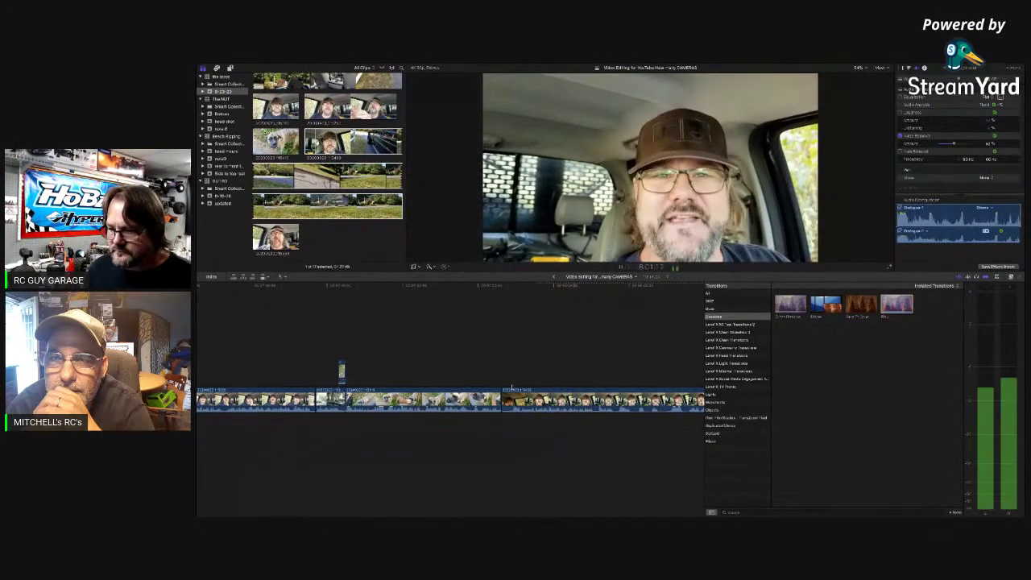
{"action": "left_click", "coordinate": [512, 388]}
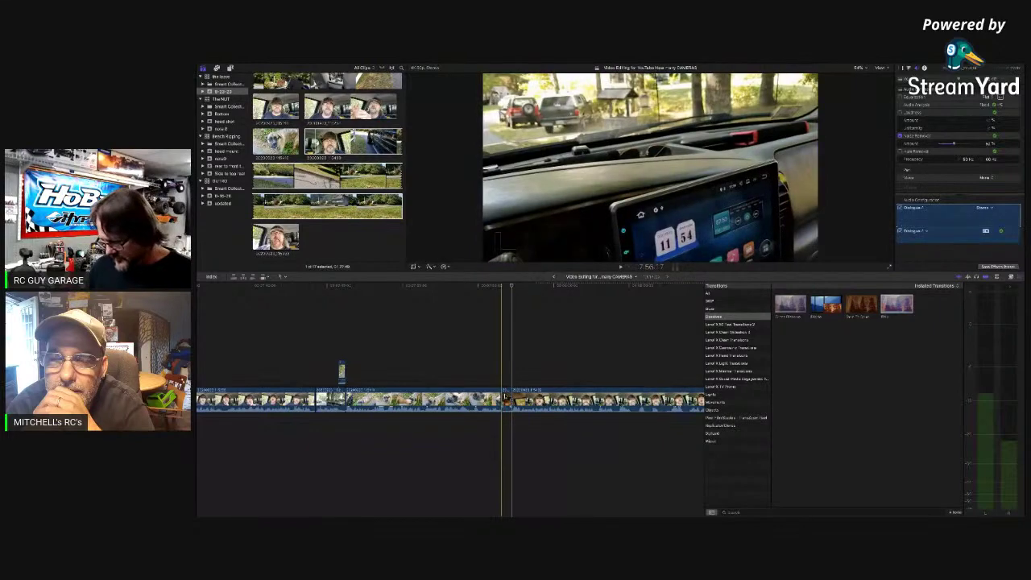
{"action": "left_click", "coordinate": [501, 381]}
{"action": "key", "text": "space"}
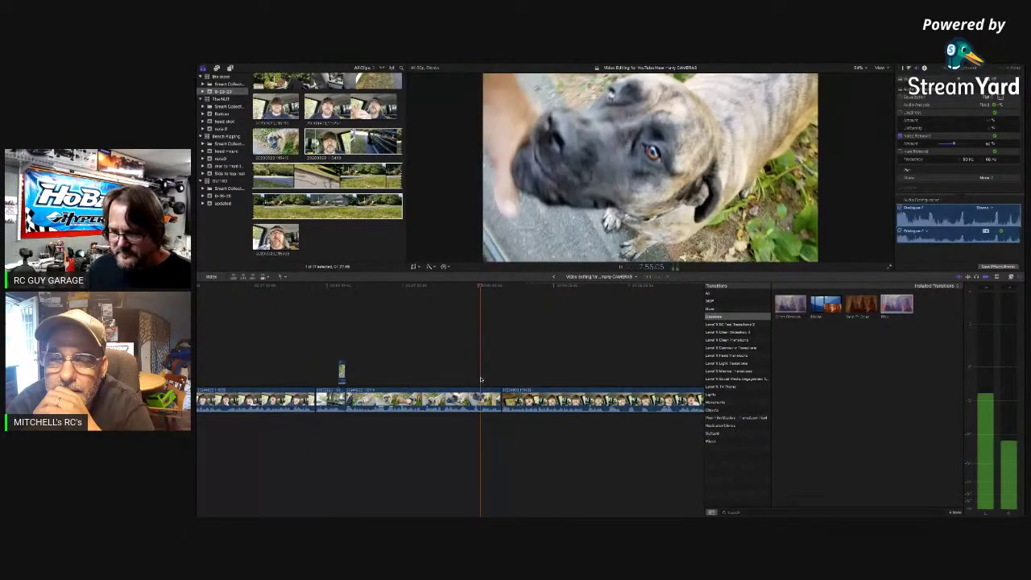
Play the start of the in-cab talking clip and split it at the pause after the opening remarks
{"action": "scroll", "coordinate": [481, 380], "scroll_direction": "right", "scroll_amount": 3}
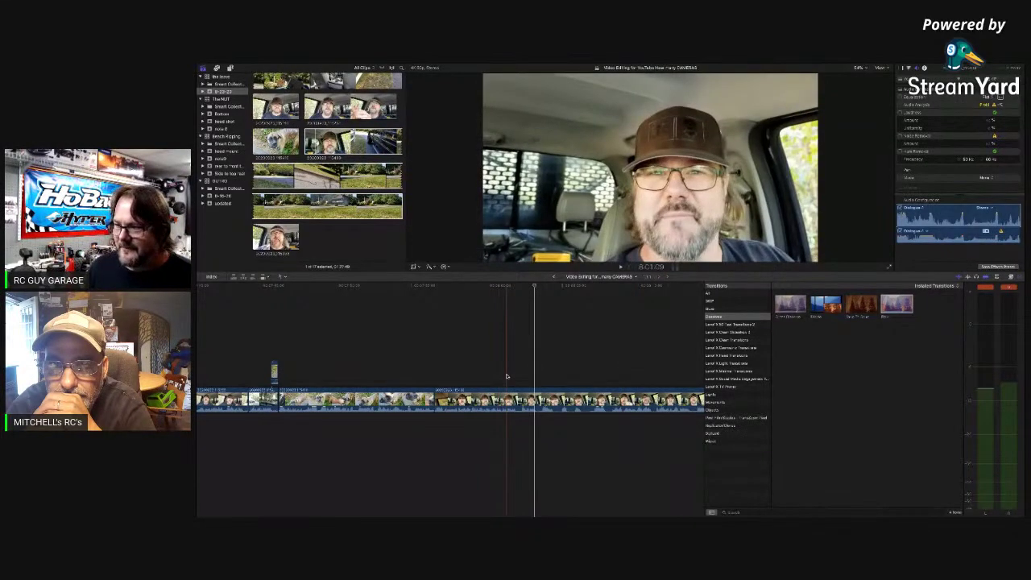
{"action": "key", "text": "space"}
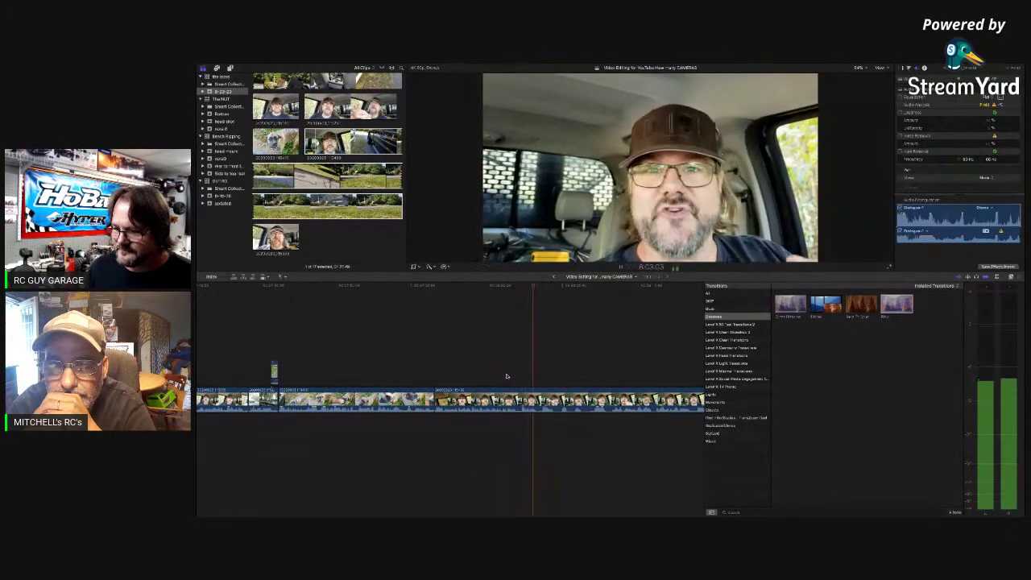
{"action": "key", "text": "space"}
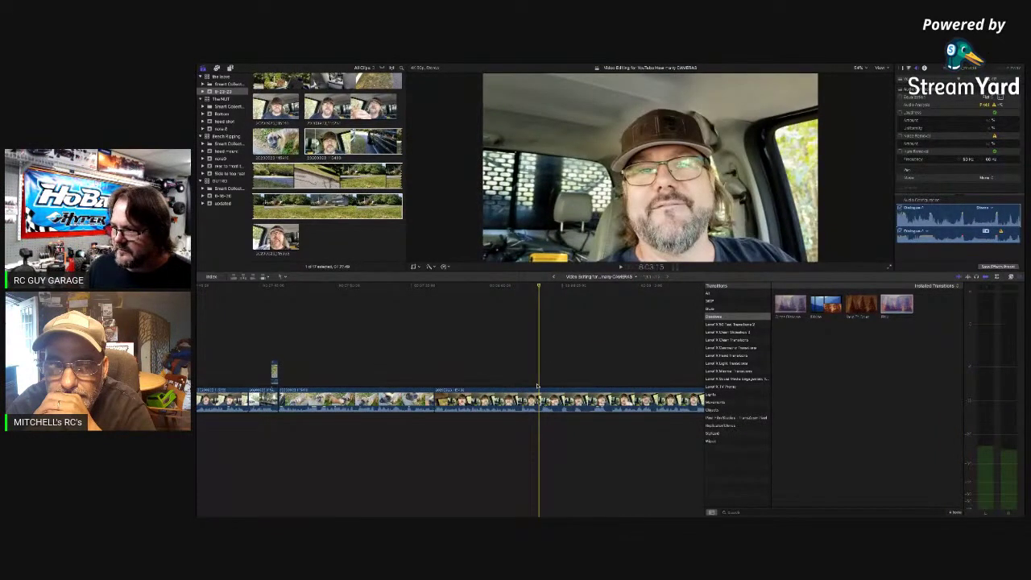
{"action": "key", "text": "space"}
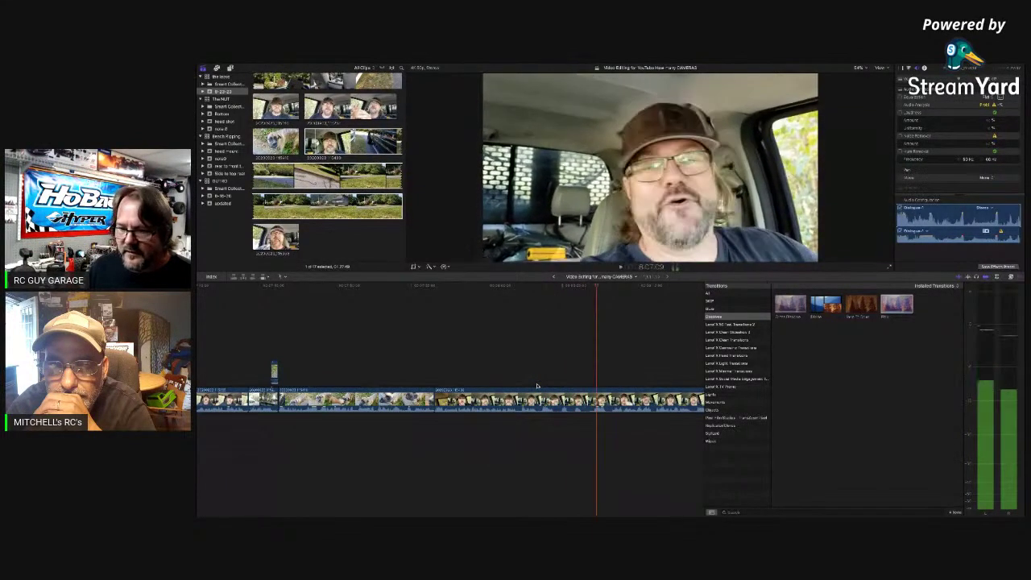
{"action": "key", "text": "space"}
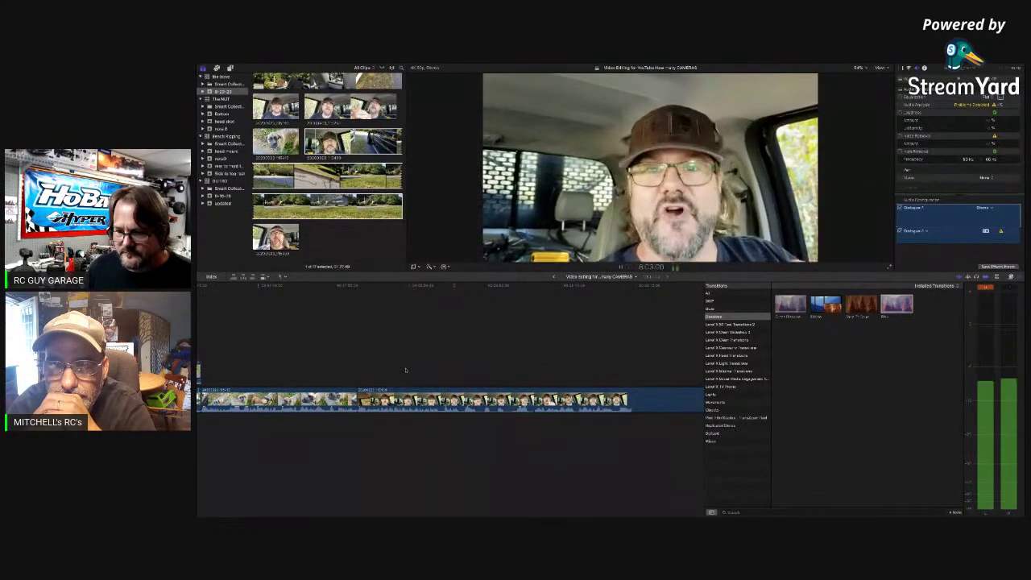
{"action": "key", "text": "space"}
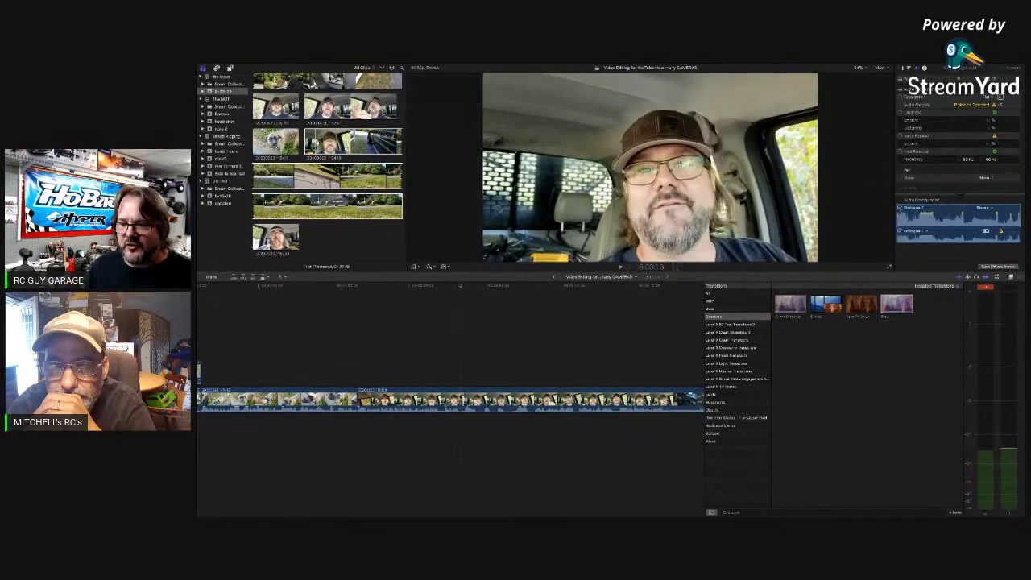
{"action": "key", "text": "b"}
{"action": "left_click", "coordinate": [461, 398]}
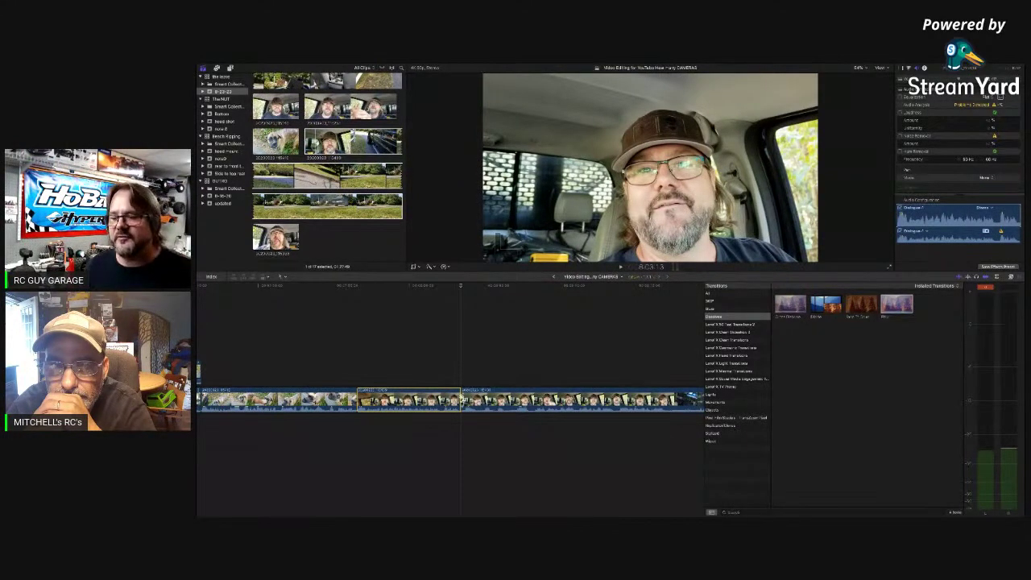
Split the rest of the in-cab clip at the raised-hand gesture and delete the talking between the two cuts
{"action": "key", "text": "space"}
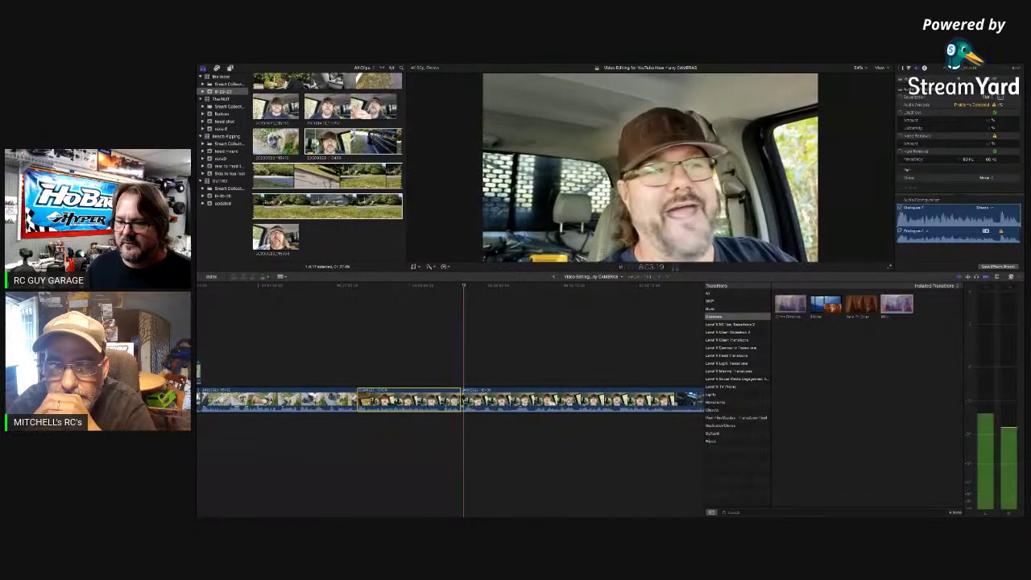
{"action": "key", "text": "space"}
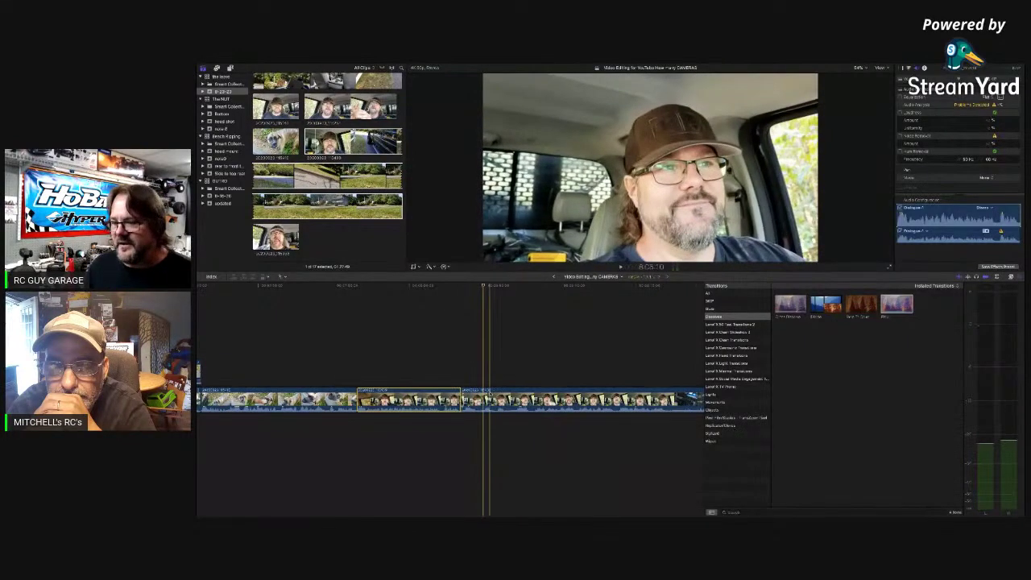
{"action": "key", "text": "space"}
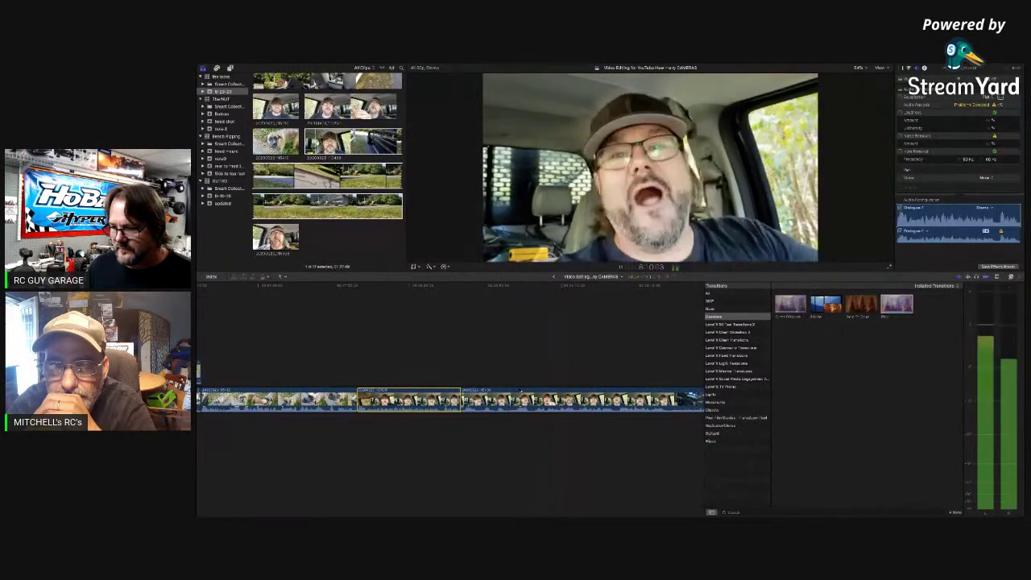
{"action": "key", "text": "space"}
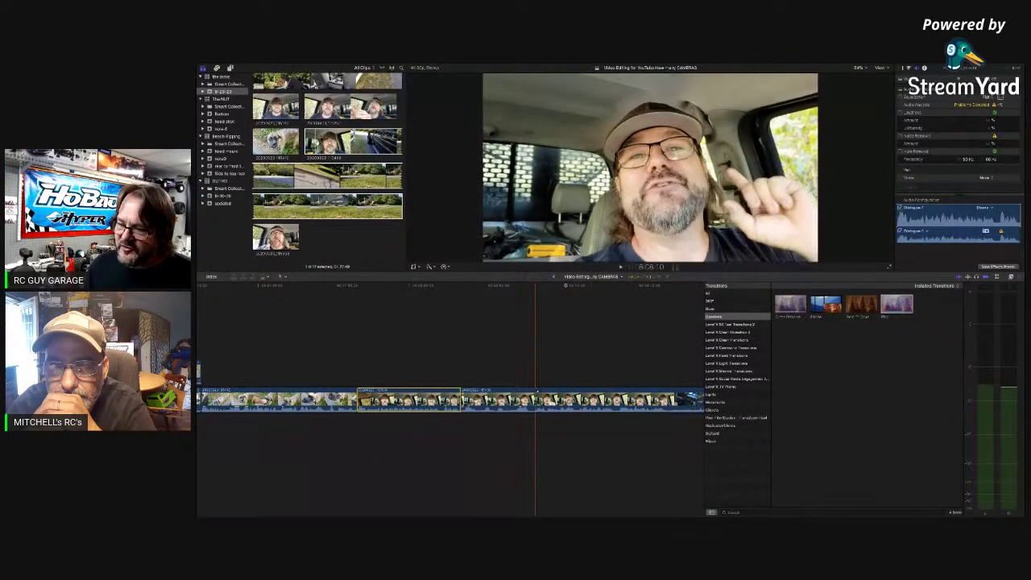
{"action": "left_click", "coordinate": [533, 393]}
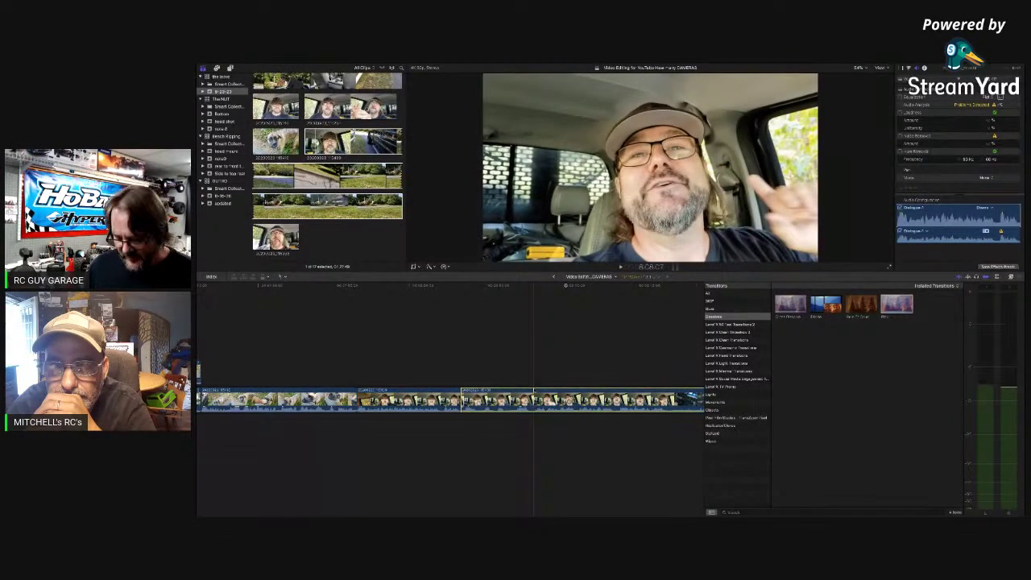
{"action": "key", "text": "super+b"}
{"action": "key", "text": "Delete"}
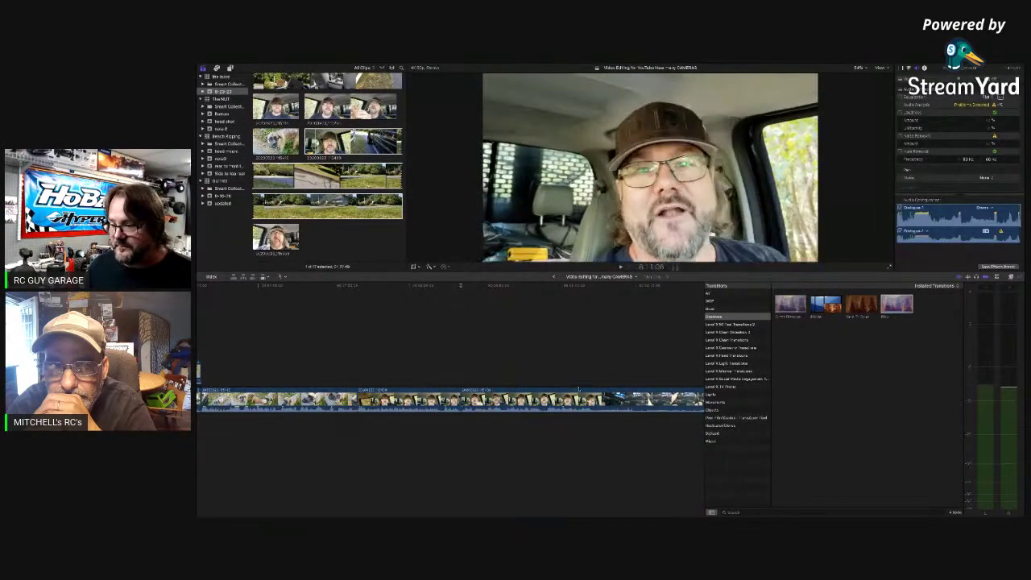
Split the remaining in-cab clip within the dashboard shot, where the arm drops away from the steering column
{"action": "scroll", "coordinate": [600, 393], "scroll_direction": "right", "scroll_amount": 2}
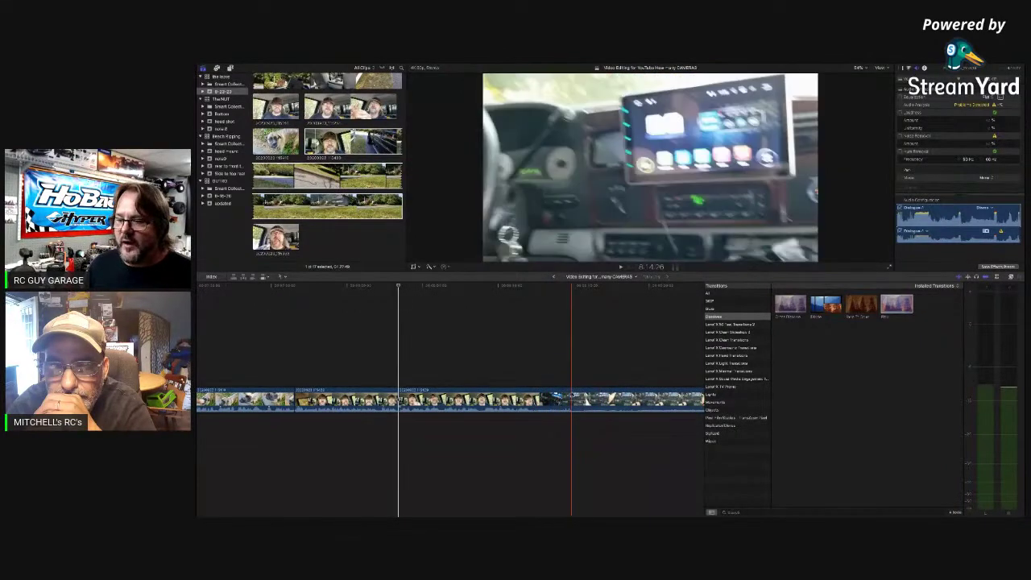
{"action": "scroll", "coordinate": [579, 400], "scroll_direction": "right", "scroll_amount": 3}
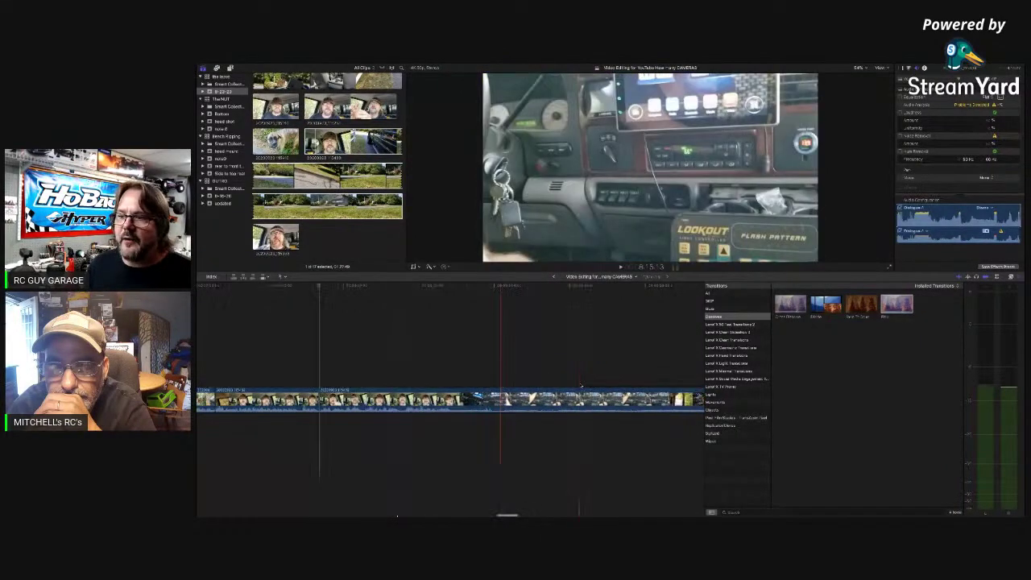
{"action": "scroll", "coordinate": [503, 387], "scroll_direction": "right", "scroll_amount": 2}
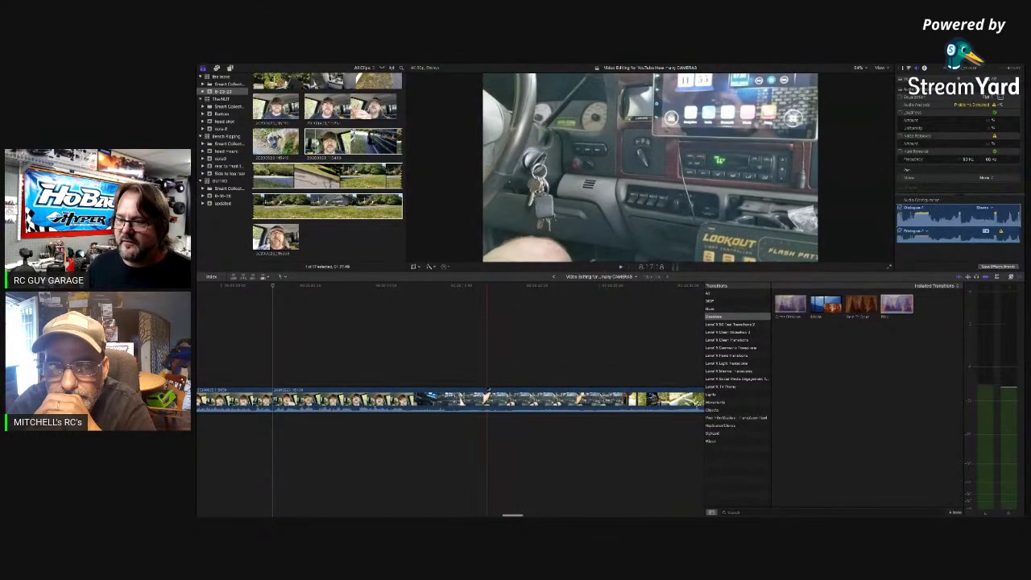
{"action": "left_click", "coordinate": [489, 394]}
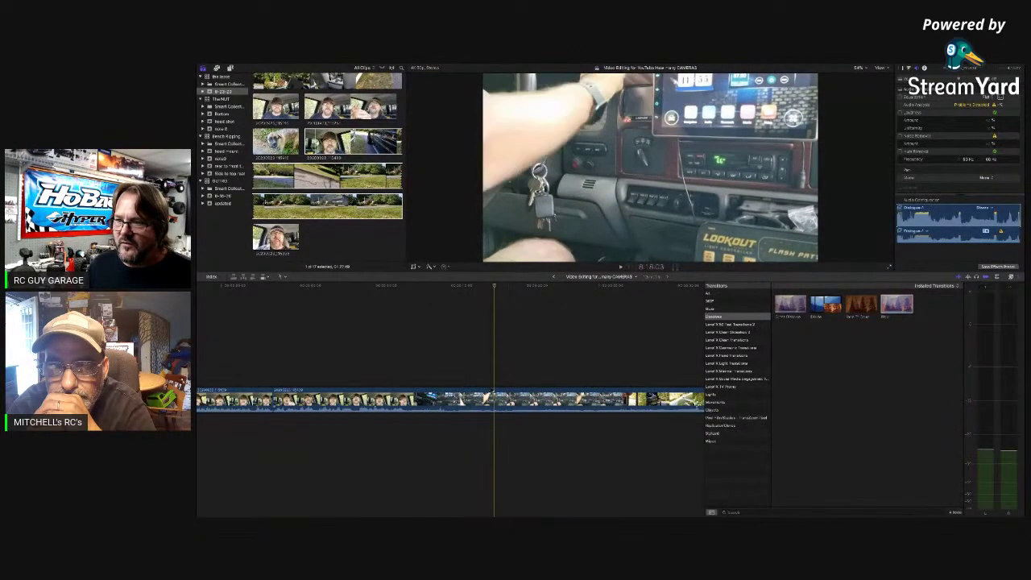
{"action": "left_click", "coordinate": [487, 396]}
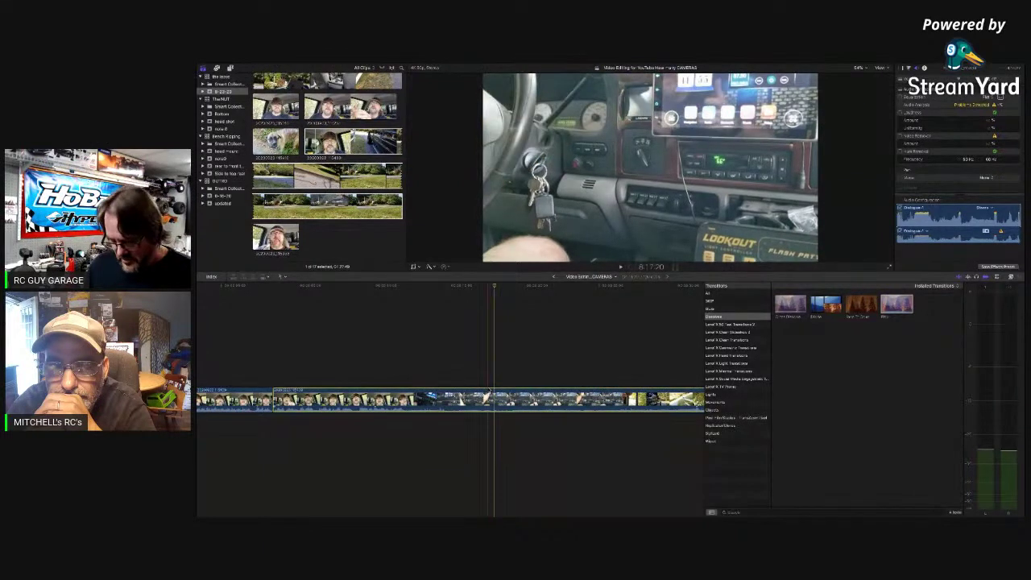
{"action": "key", "text": "super+b"}
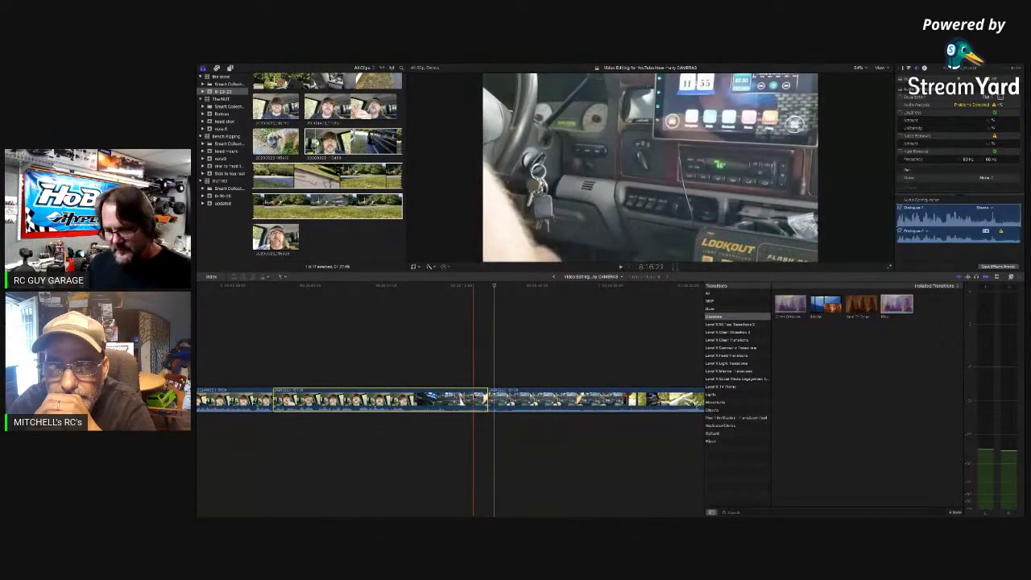
Move the split-off talking part below the main storyline, disabled, and play the cut from the talking shot to the dashboard shot
{"action": "scroll", "coordinate": [377, 401], "scroll_direction": "left", "scroll_amount": 2}
{"action": "left_click_drag", "start_coordinate": [394, 401], "coordinate": [395, 427]}
{"action": "key", "text": "v"}
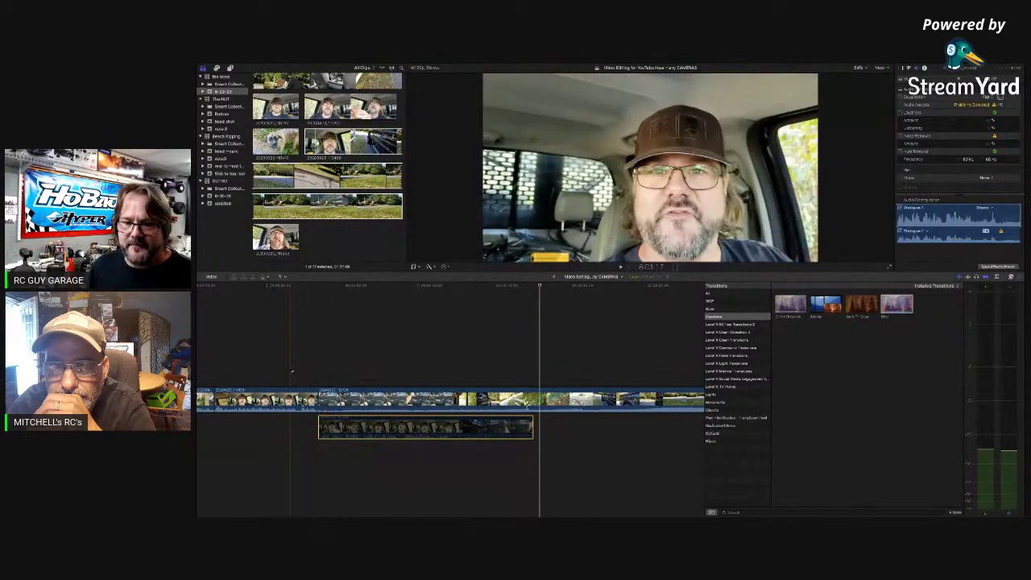
{"action": "key", "text": "space"}
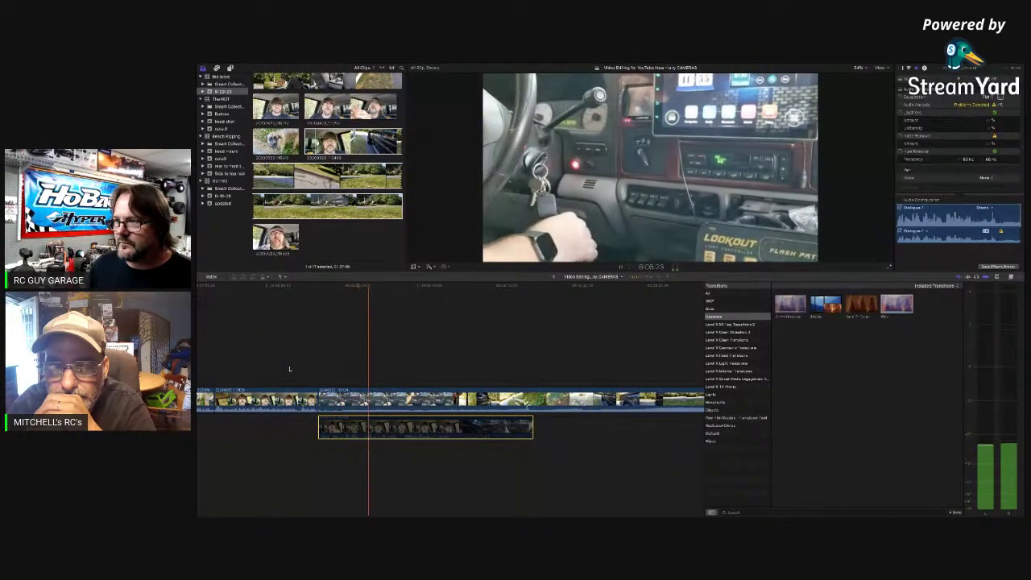
{"action": "key", "text": "space"}
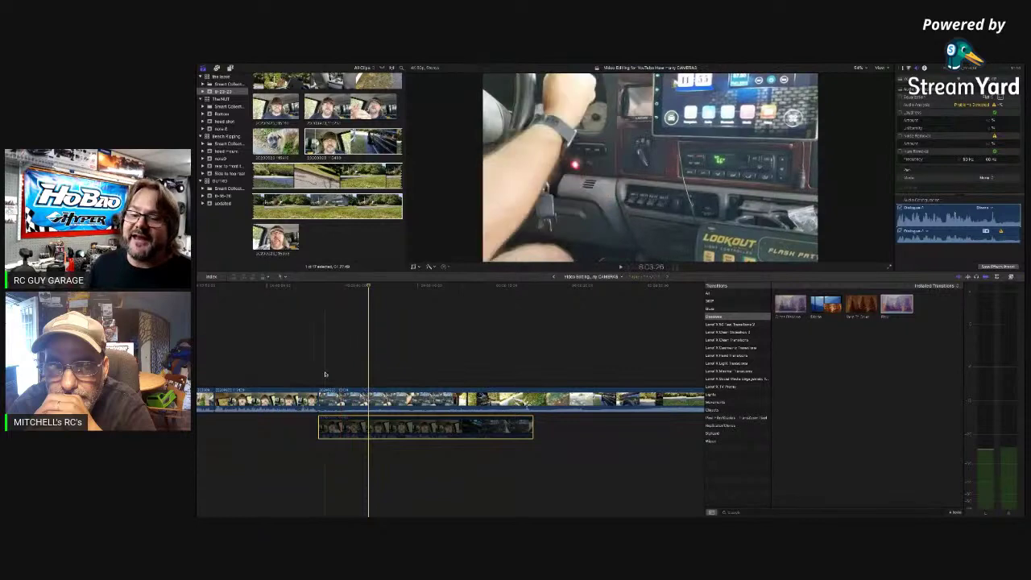
{"action": "key", "text": "space"}
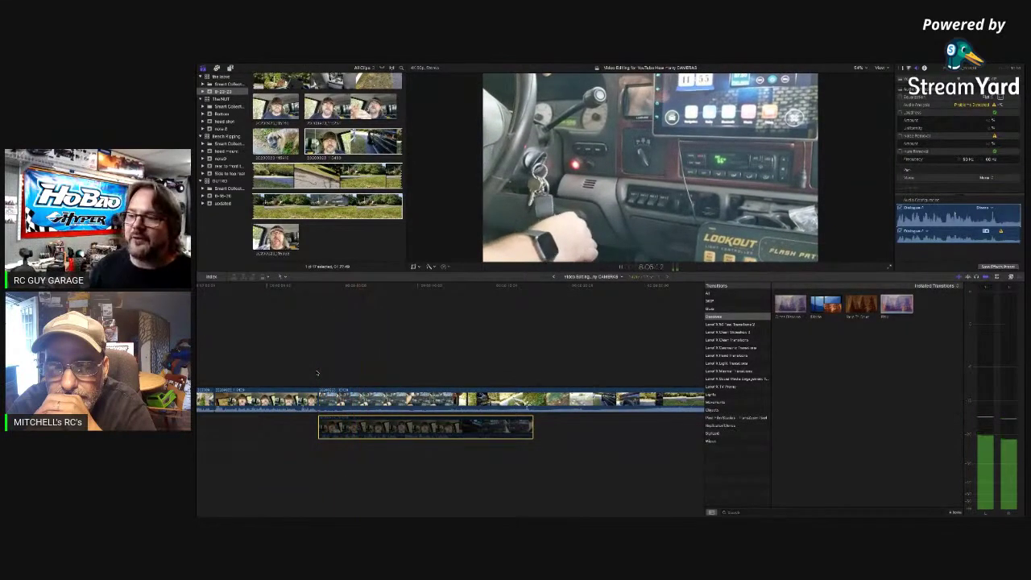
{"action": "key", "text": "space"}
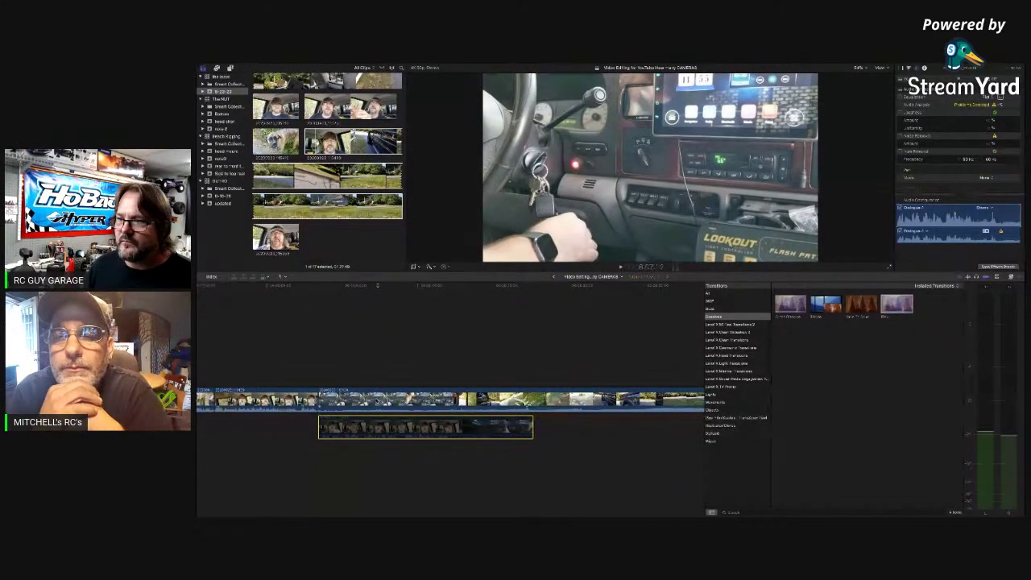
Play the dashboard shot and split the clip while the hand is still at the ignition key
{"action": "key", "text": "space"}
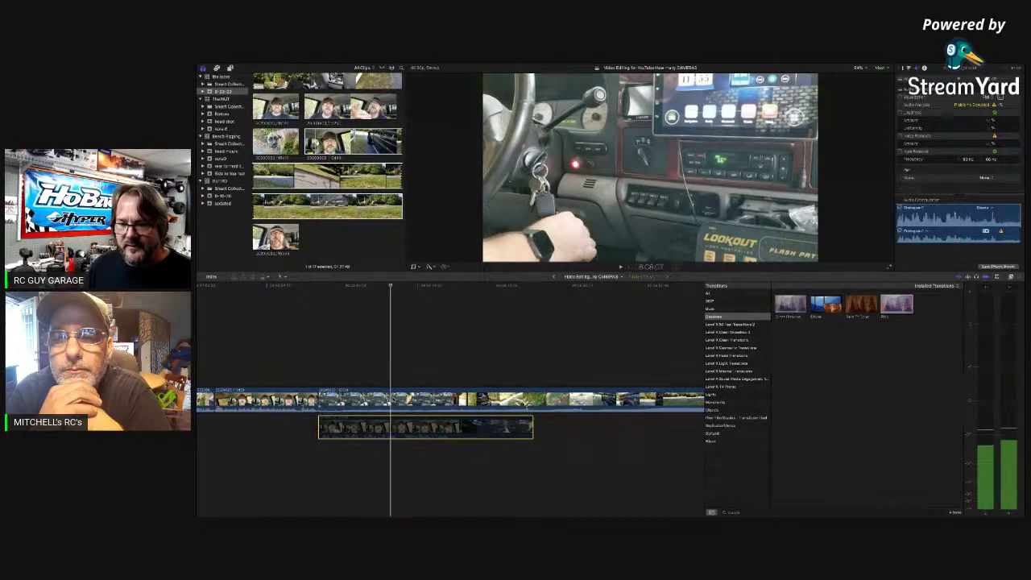
{"action": "key", "text": "space"}
{"action": "left_click", "coordinate": [527, 405]}
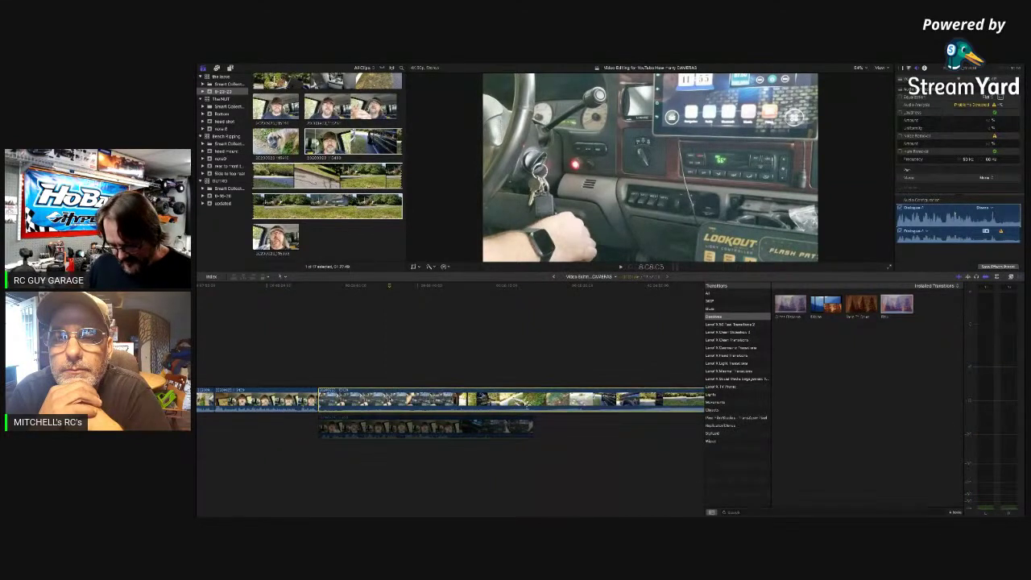
{"action": "key", "text": "super+b"}
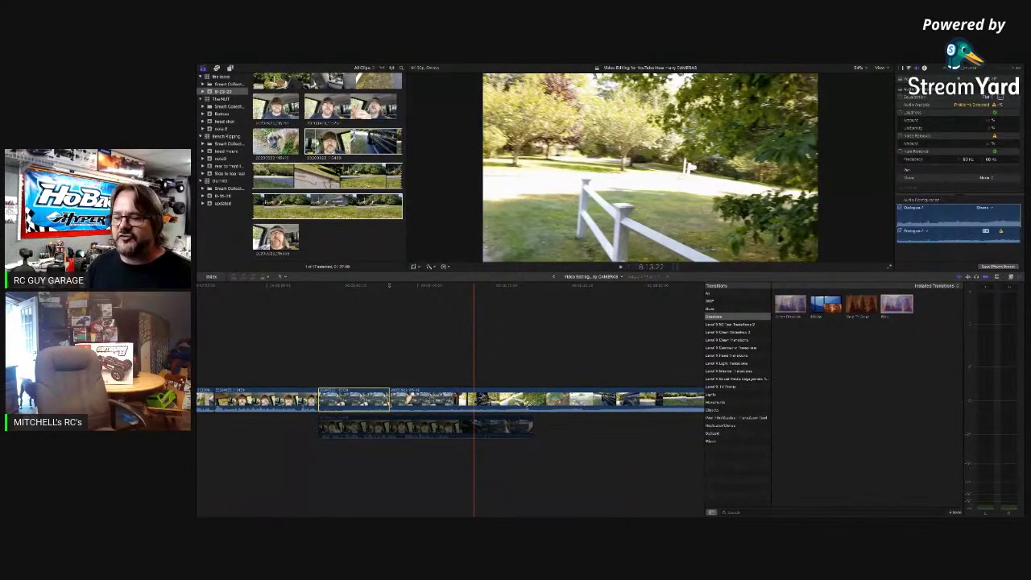
Find the roadside driving shot and split it shortly before the truck comes into view
{"action": "scroll", "coordinate": [586, 398], "scroll_direction": "right", "scroll_amount": 3}
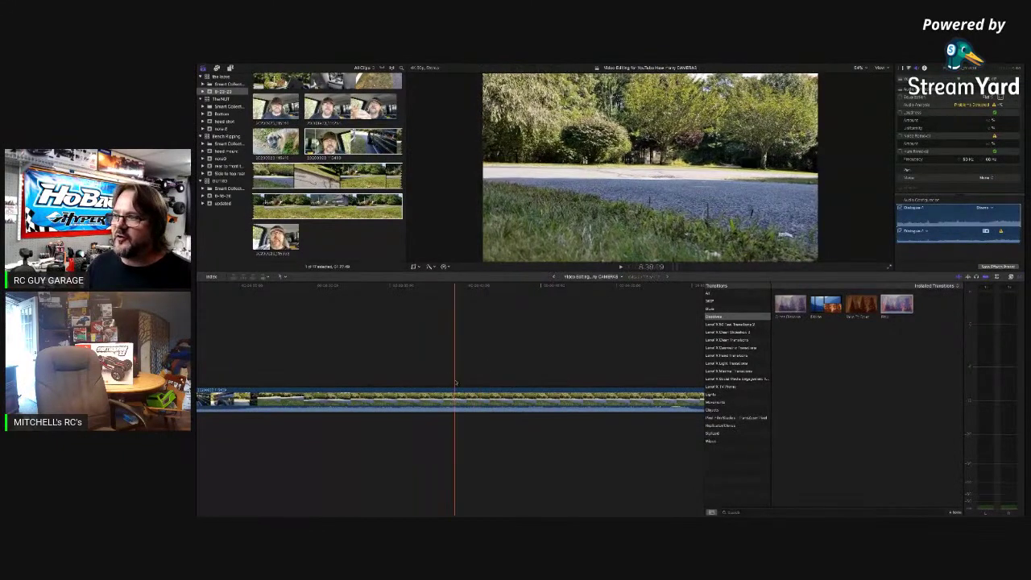
{"action": "key", "text": "space"}
{"action": "scroll", "coordinate": [676, 397], "scroll_direction": "right", "scroll_amount": 3}
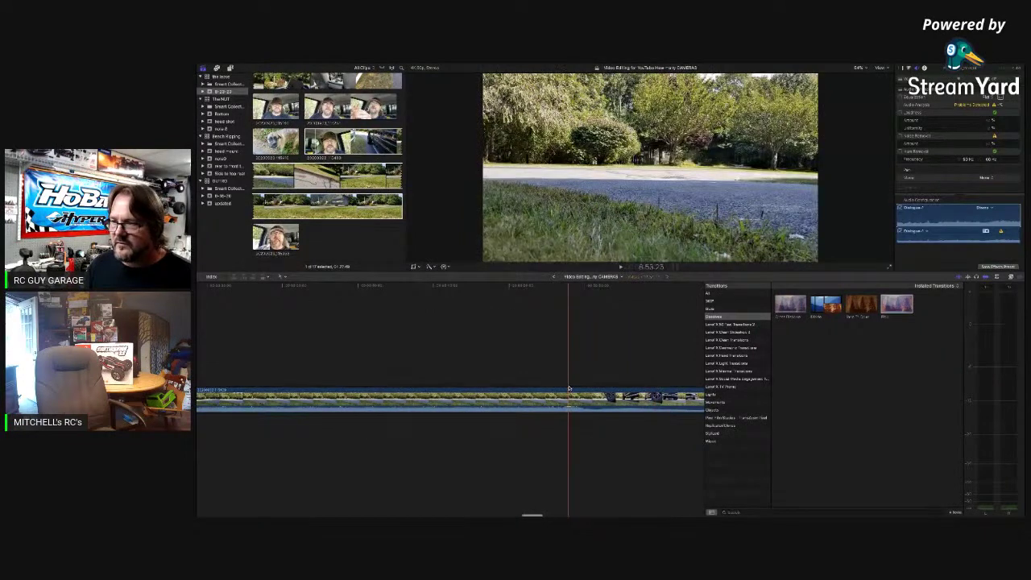
{"action": "key", "text": "space"}
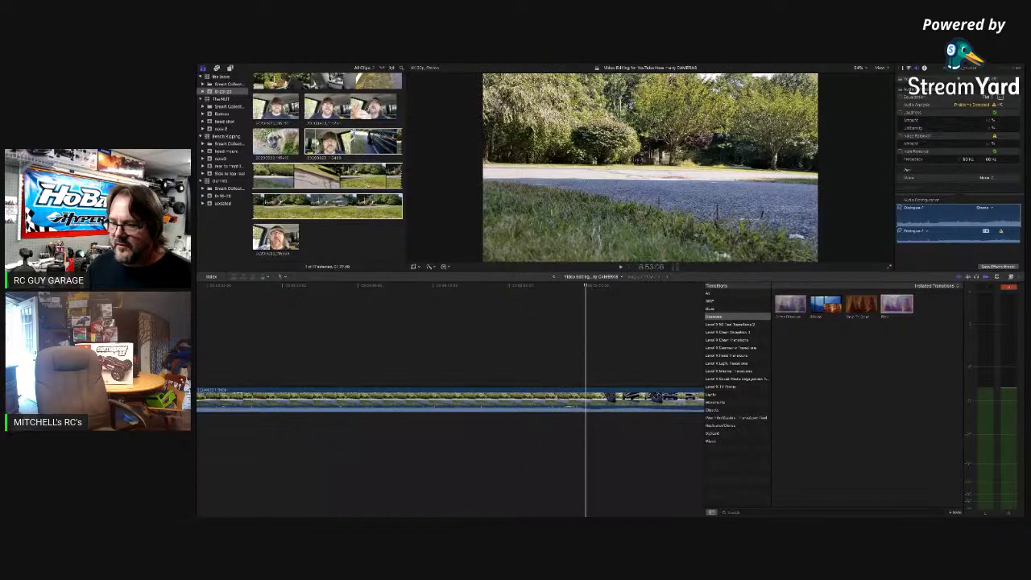
{"action": "left_click", "coordinate": [557, 398]}
{"action": "key", "text": "super+b"}
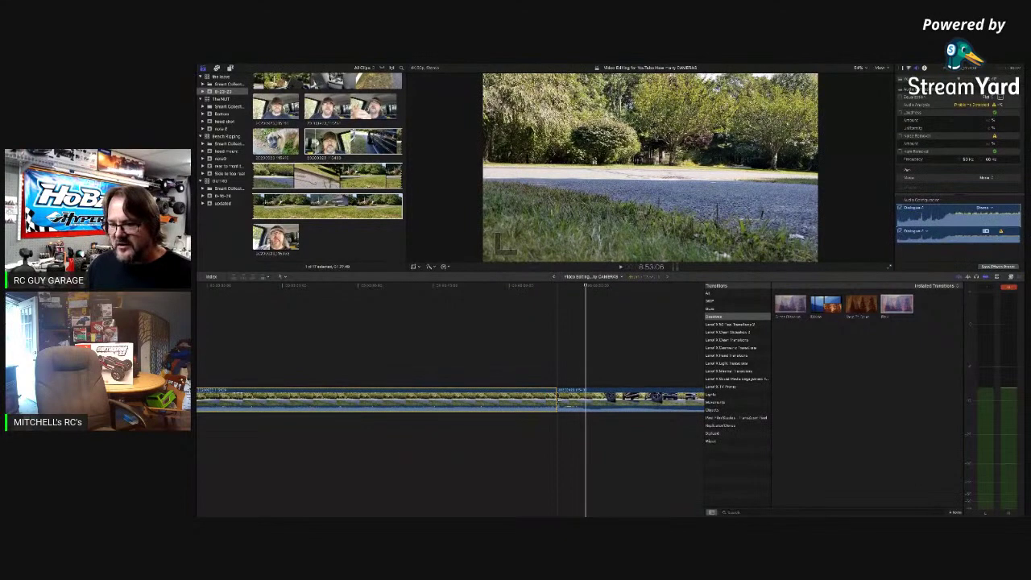
Lift the stretch between the dashboard cut and the roadside cut above the main storyline and delete it
{"action": "scroll", "coordinate": [558, 399], "scroll_direction": "left", "scroll_amount": 4}
{"action": "scroll", "coordinate": [537, 401], "scroll_direction": "left", "scroll_amount": 4}
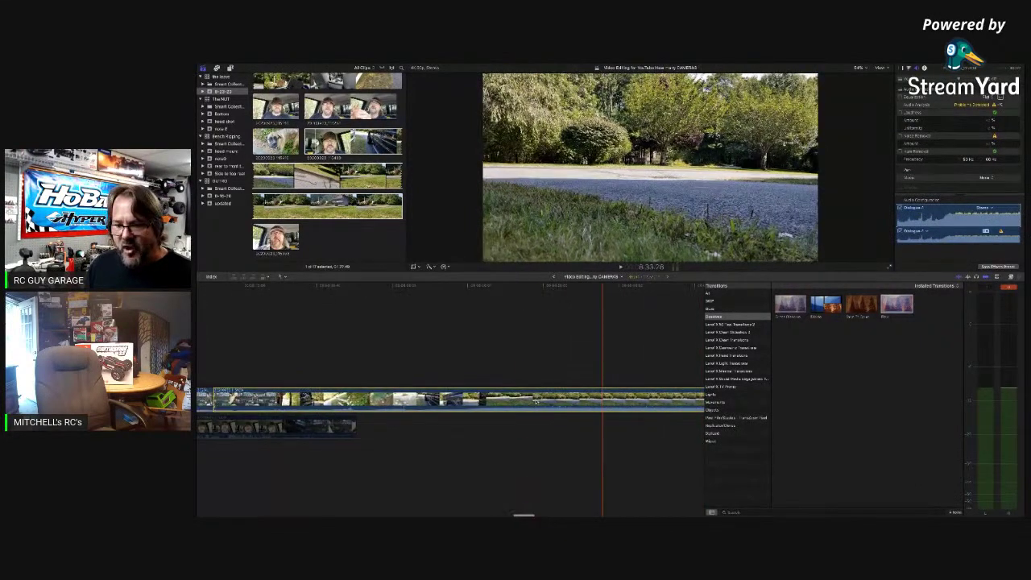
{"action": "scroll", "coordinate": [516, 401], "scroll_direction": "left", "scroll_amount": 3}
{"action": "left_click_drag", "start_coordinate": [427, 401], "coordinate": [392, 327]}
{"action": "scroll", "coordinate": [435, 347], "scroll_direction": "right", "scroll_amount": 3}
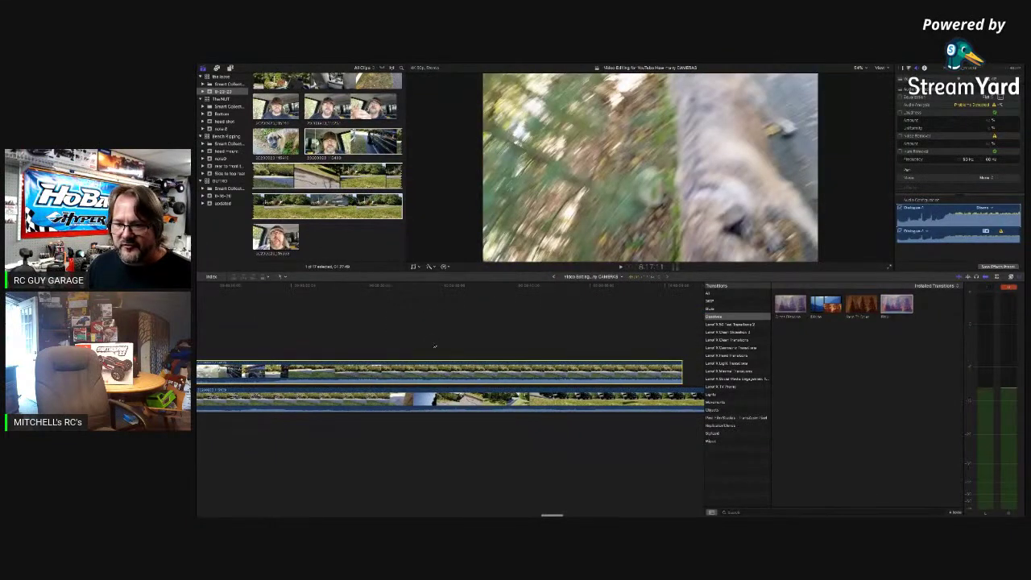
{"action": "key", "text": "super+minus"}
{"action": "scroll", "coordinate": [431, 354], "scroll_direction": "left", "scroll_amount": 1}
{"action": "key", "text": "BackSpace"}
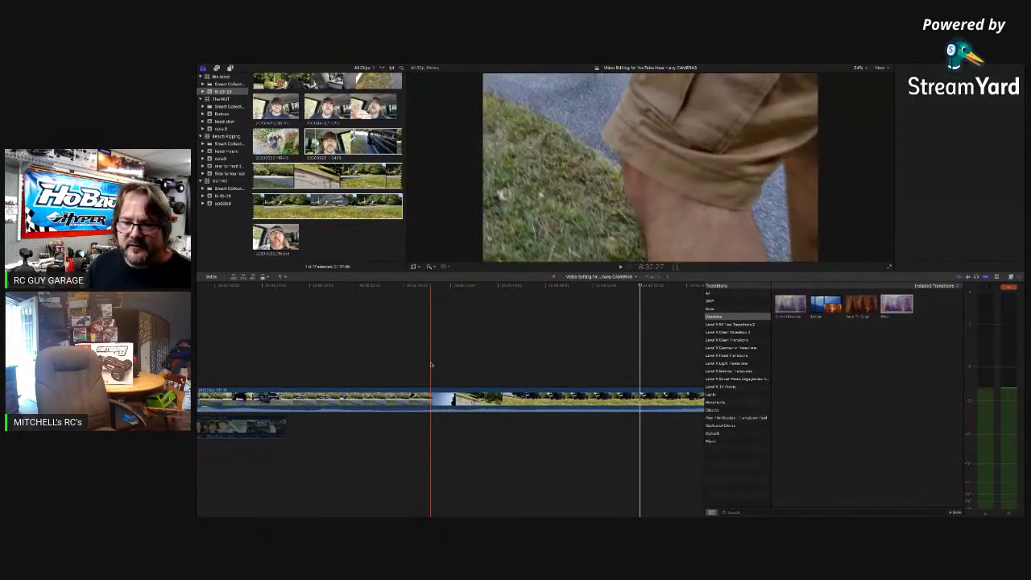
Play the cut from the dashboard shot to the roadside driving shot
{"action": "scroll", "coordinate": [421, 366], "scroll_direction": "left", "scroll_amount": 4}
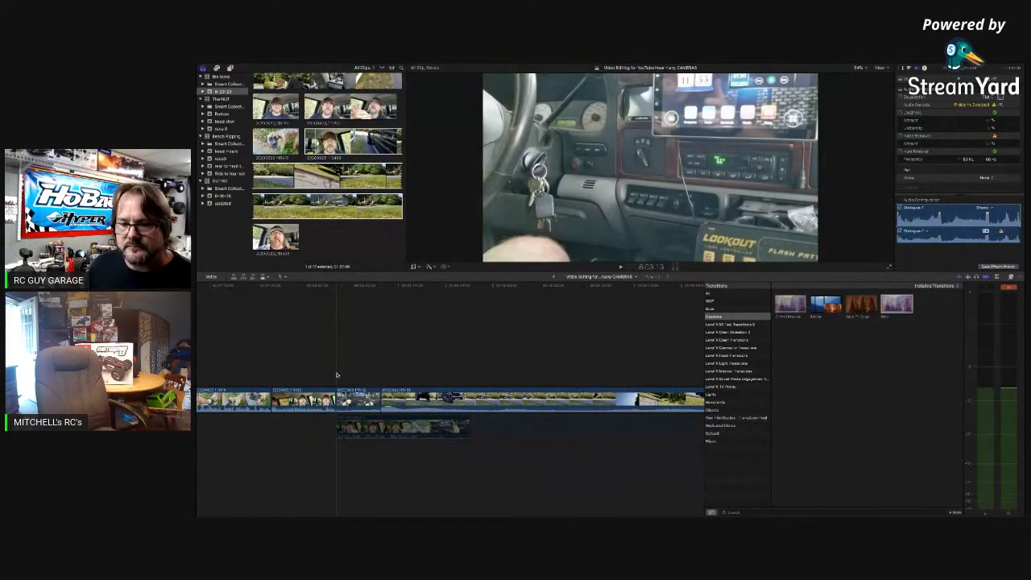
{"action": "key", "text": "space"}
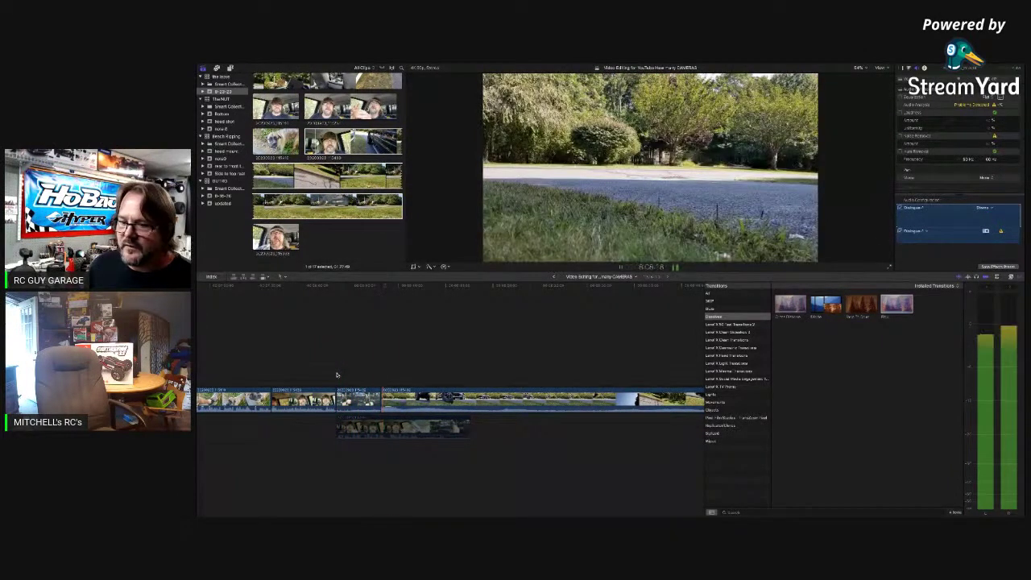
{"action": "key", "text": "space"}
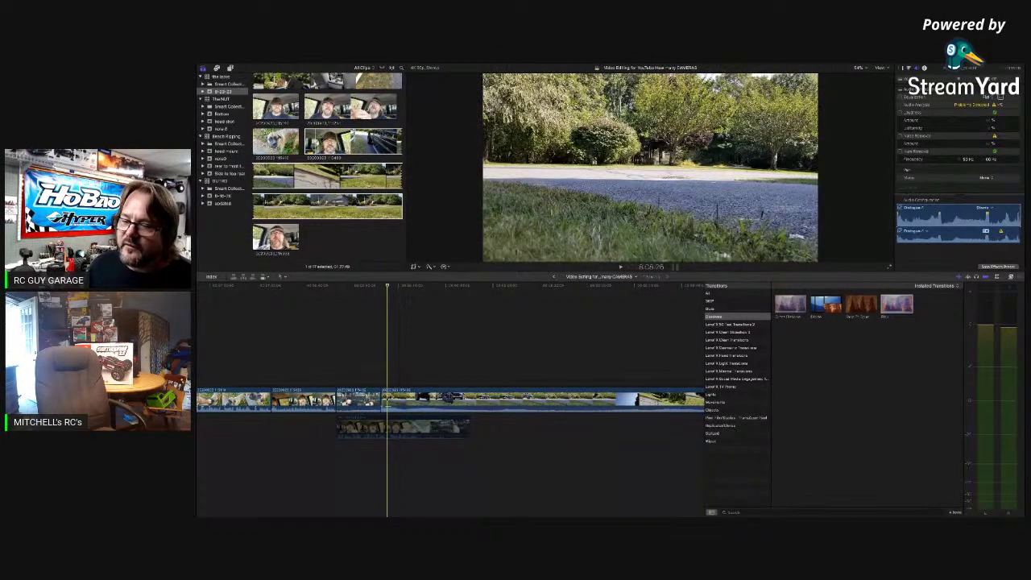
Extend the start of the roadside clip earlier and split off the added lead-in
{"action": "left_click", "coordinate": [387, 402]}
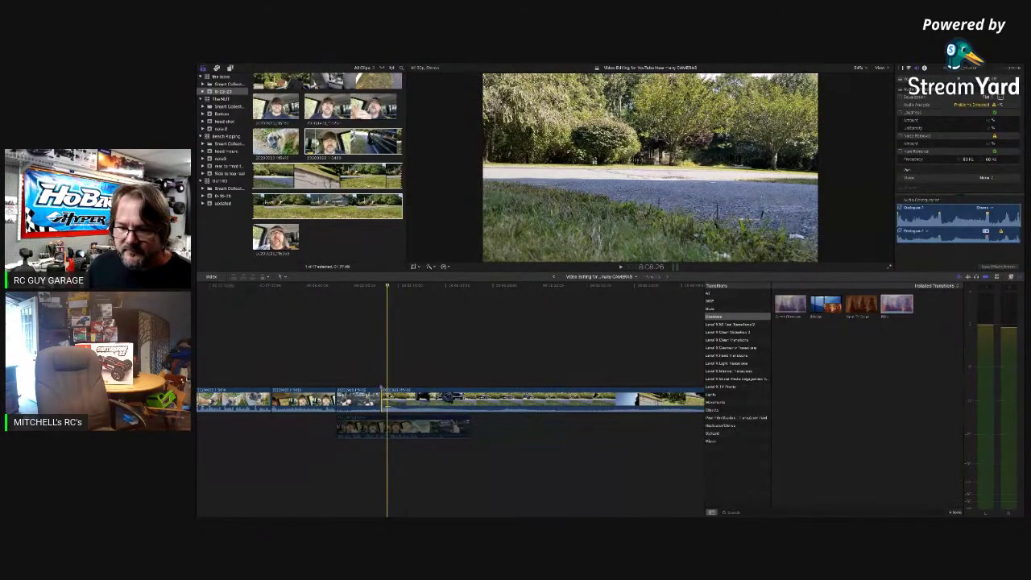
{"action": "key", "text": "Left"}
{"action": "left_click_drag", "start_coordinate": [383, 402], "coordinate": [364, 402]}
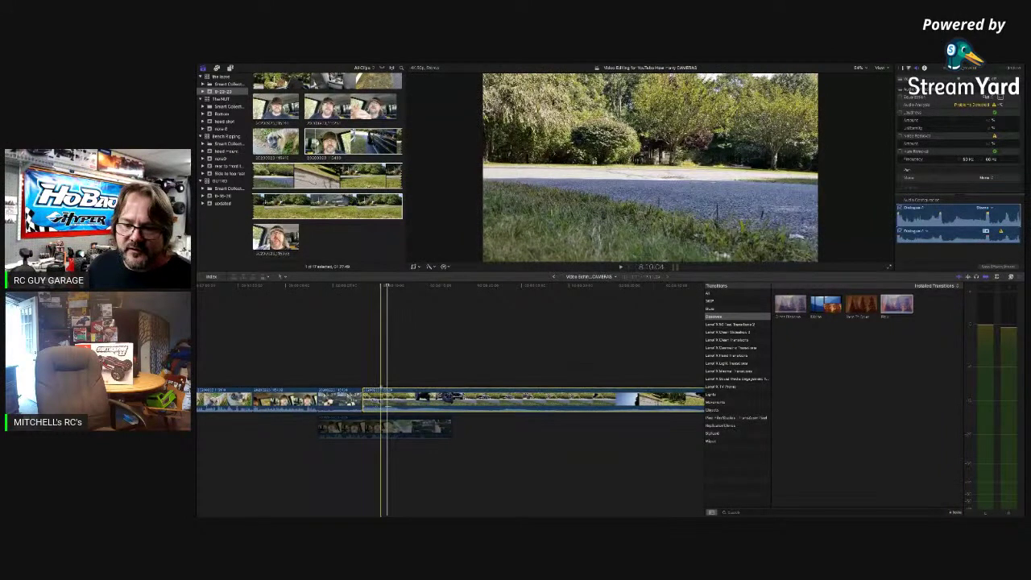
{"action": "key", "text": "super+b"}
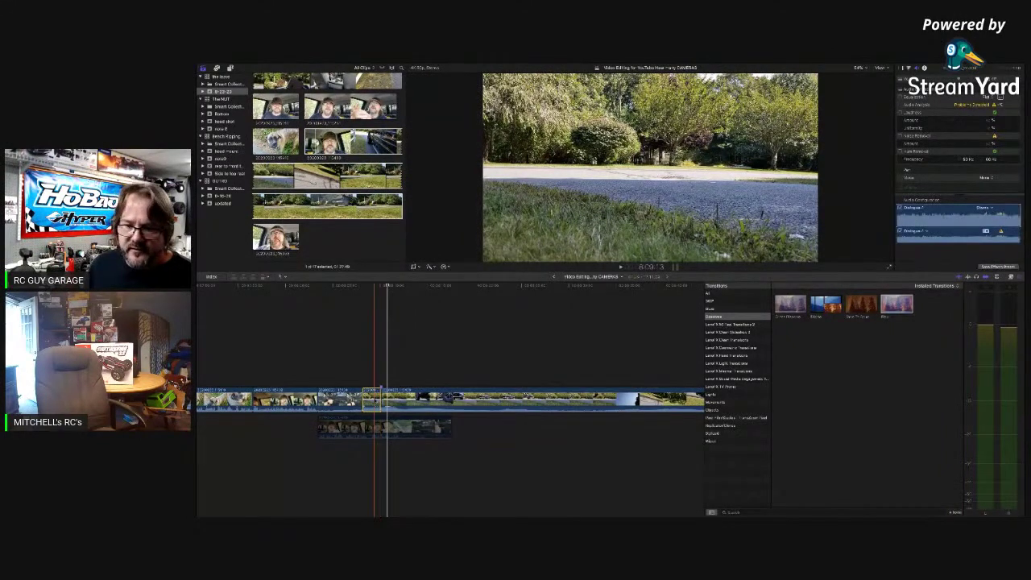
Connect the split-off roadside lead-in beneath the end of the dashboard shot and play the overlap
{"action": "left_click_drag", "start_coordinate": [375, 405], "coordinate": [357, 427]}
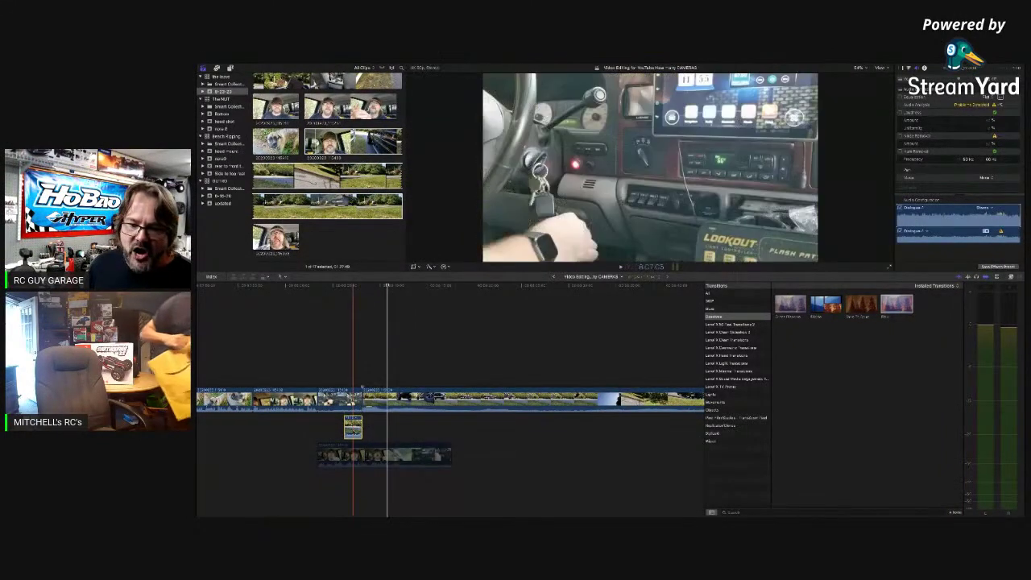
{"action": "left_click_drag", "start_coordinate": [347, 432], "coordinate": [360, 434]}
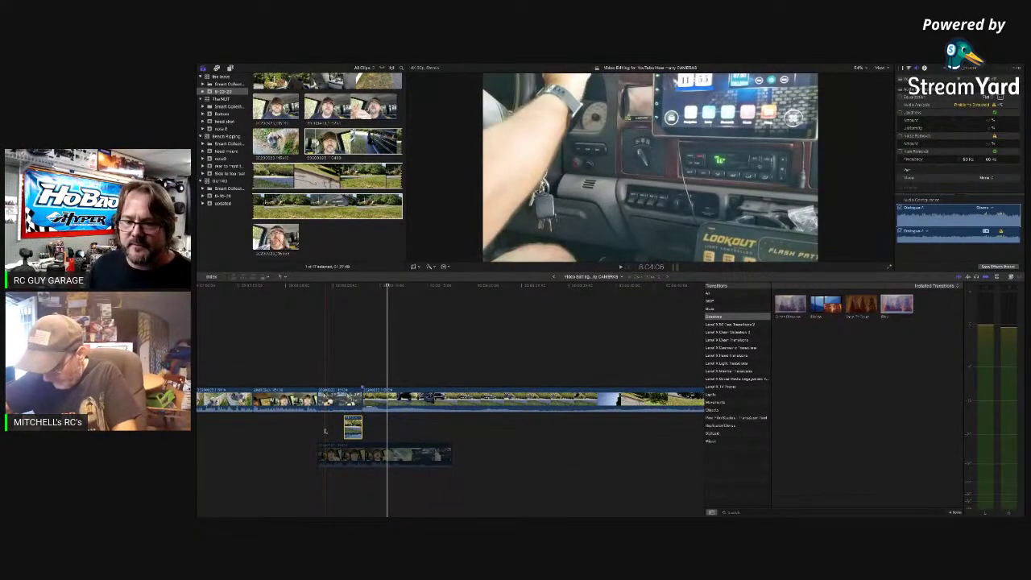
{"action": "key", "text": "space"}
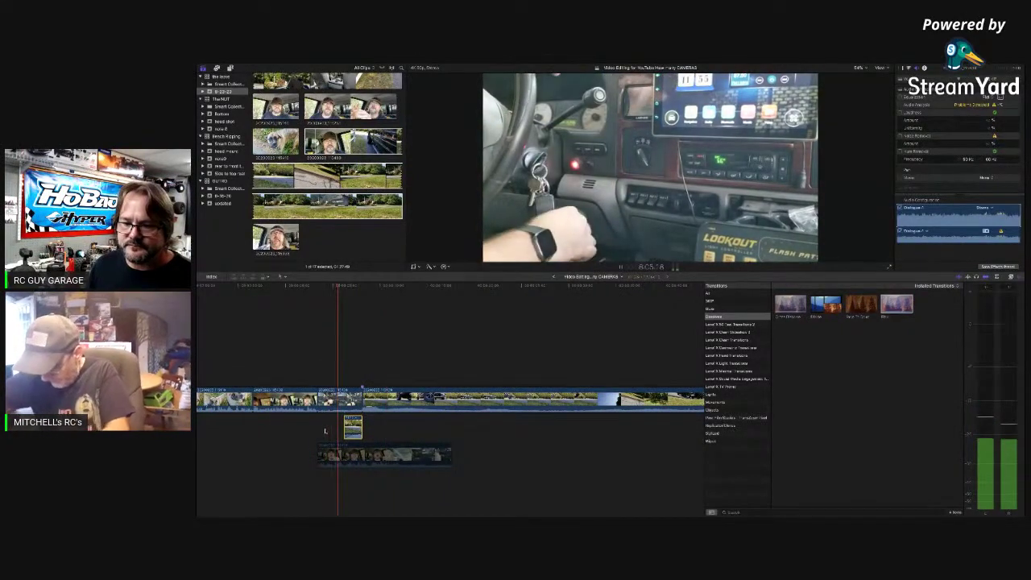
{"action": "key", "text": "space"}
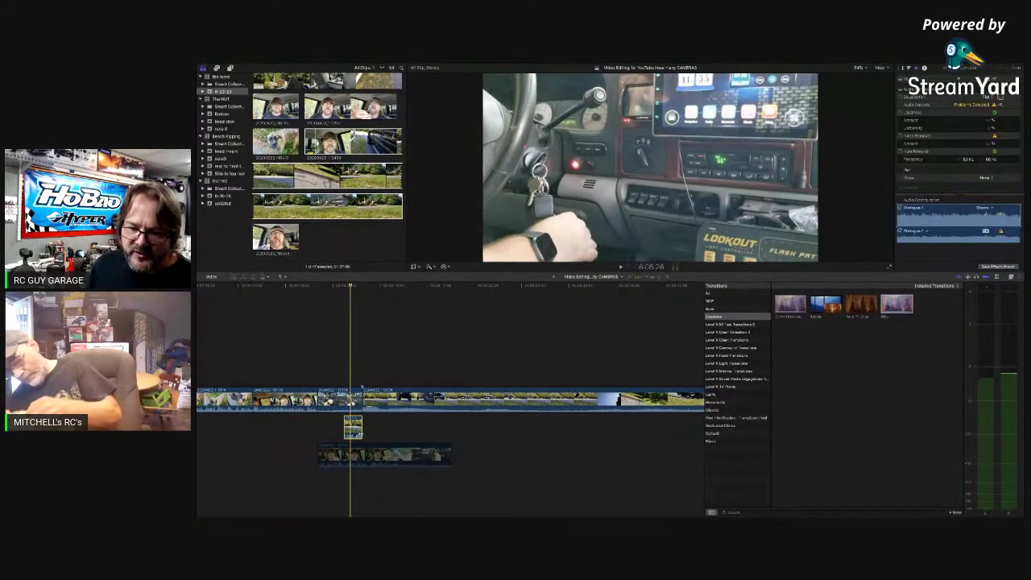
Trim the start of the connected roadside lead-in so it begins further into the dashboard shot, and play the overlap
{"action": "left_click_drag", "start_coordinate": [347, 426], "coordinate": [352, 427]}
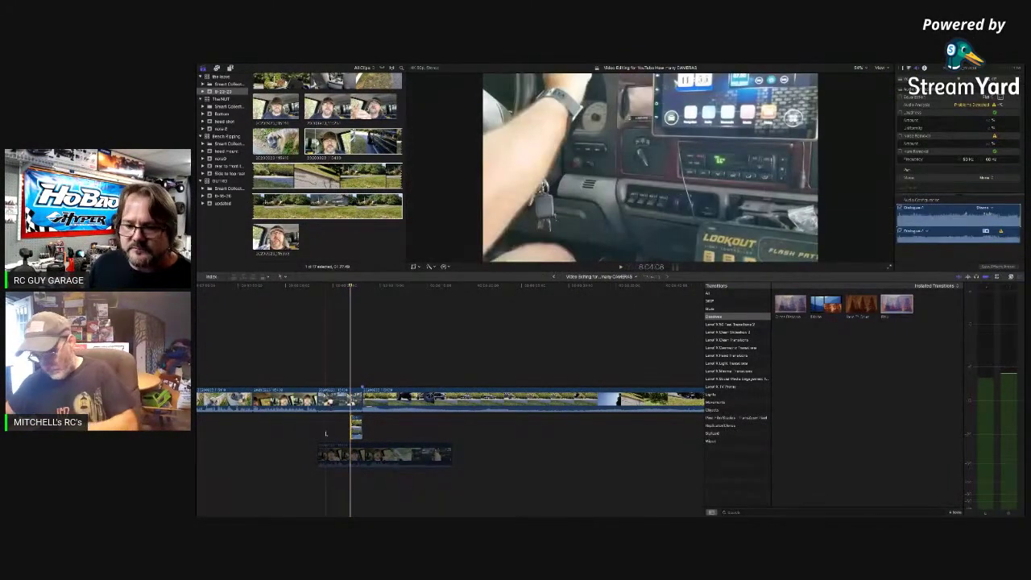
{"action": "key", "text": "space"}
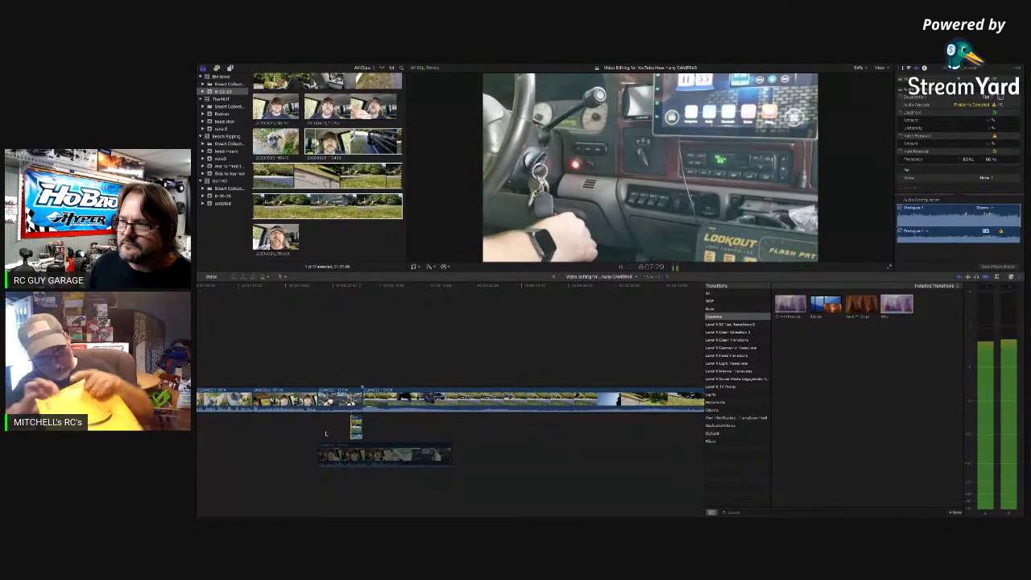
{"action": "key", "text": "space"}
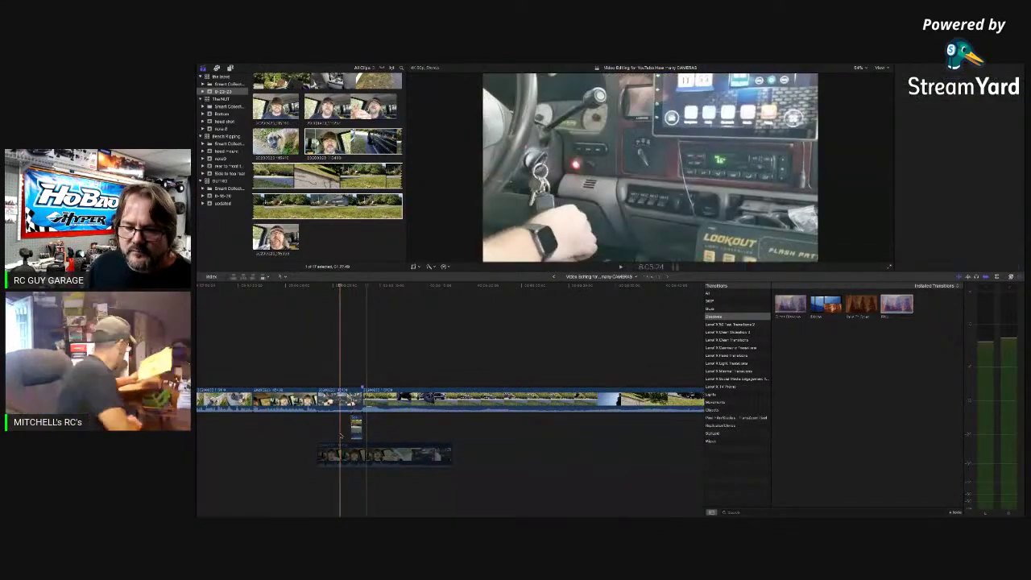
{"action": "key", "text": "space"}
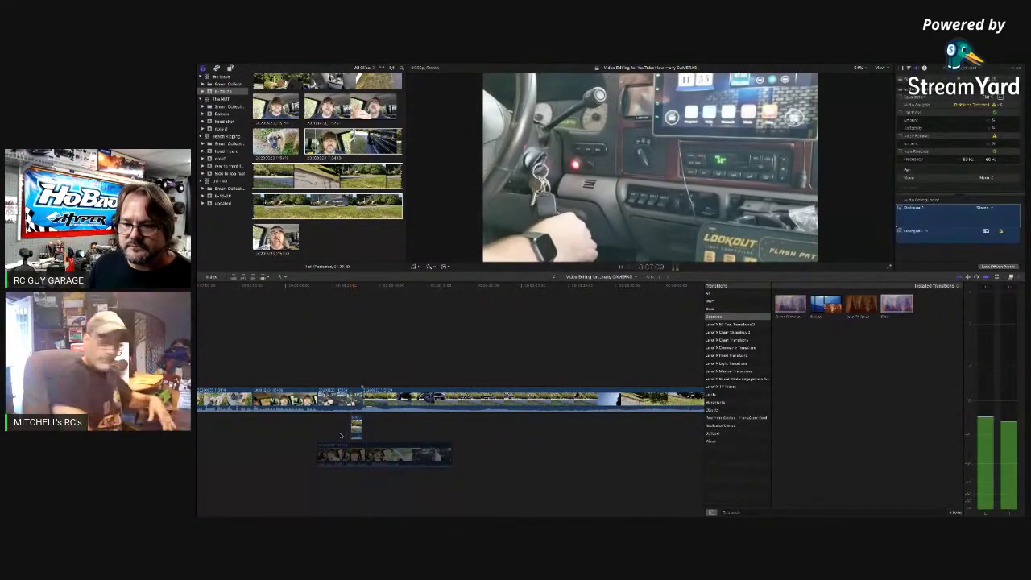
{"action": "key", "text": "space"}
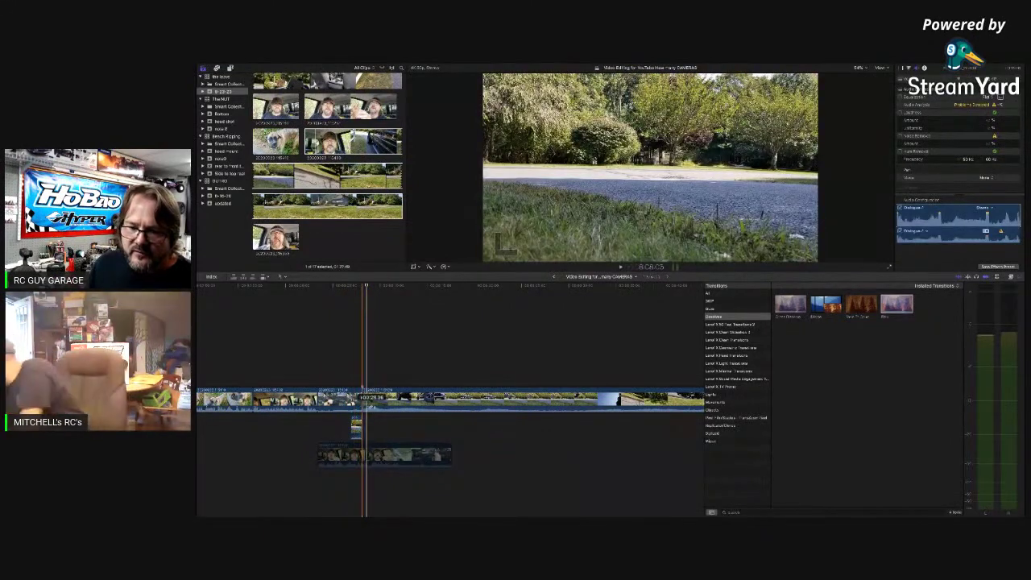
Replay the dashboard-to-roadside cut and delete the connected roadside lead-in
{"action": "key", "text": "space"}
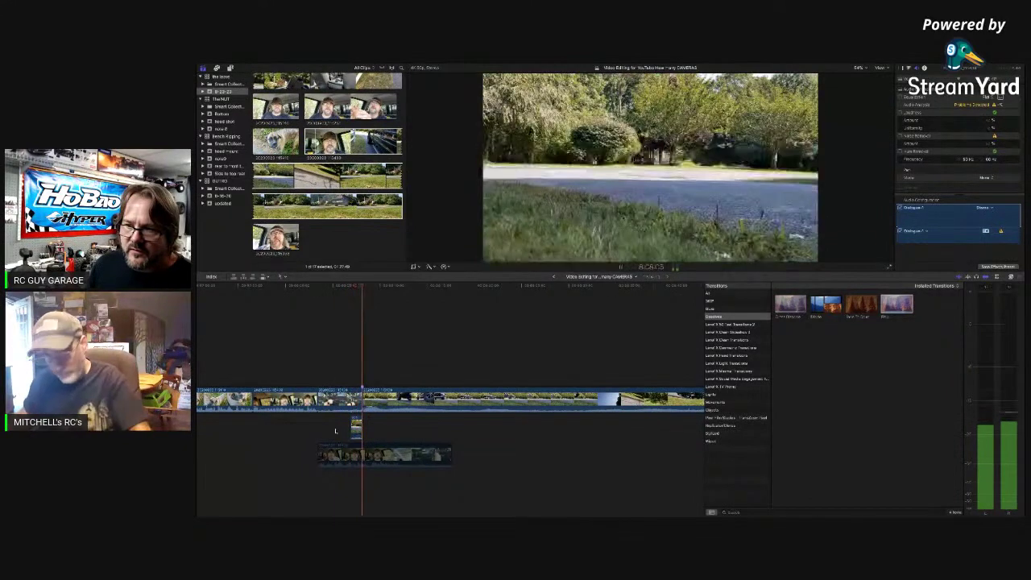
{"action": "key", "text": "space"}
{"action": "key", "text": "super+equal"}
{"action": "key", "text": "super+equal"}
{"action": "key", "text": "super+equal"}
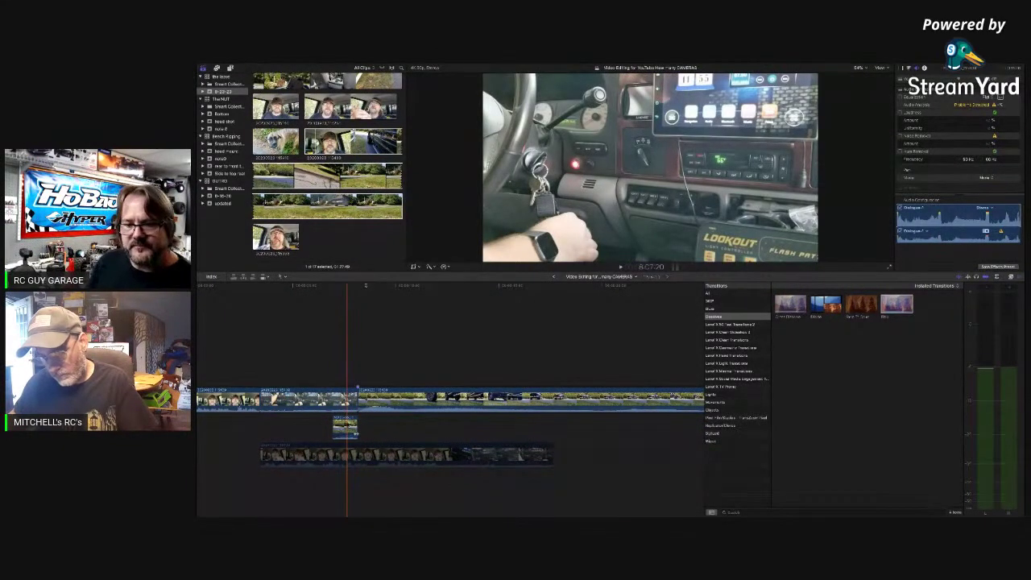
{"action": "key", "text": "Delete"}
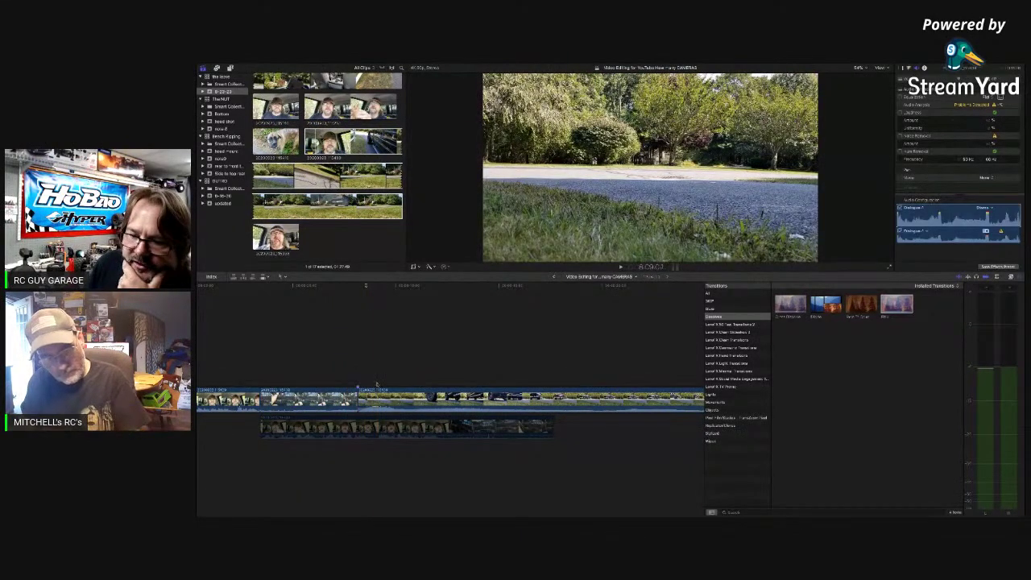
Split a short piece off the start of the roadside clip, connect it beneath the dashboard shot's end and play the overlap
{"action": "key", "text": "super+b"}
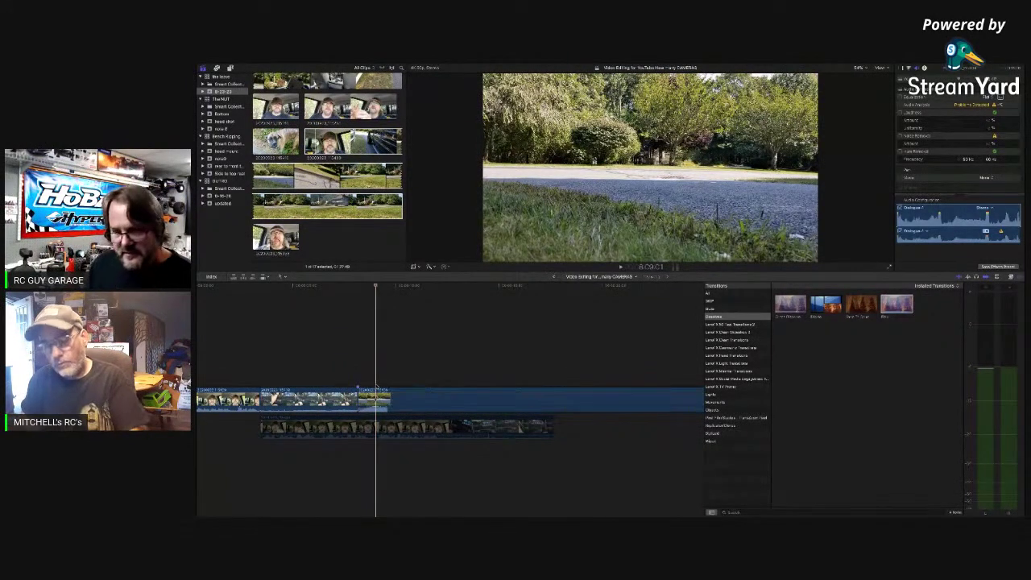
{"action": "left_click", "coordinate": [362, 408]}
{"action": "left_click_drag", "start_coordinate": [363, 409], "coordinate": [348, 428]}
{"action": "left_click", "coordinate": [325, 435]}
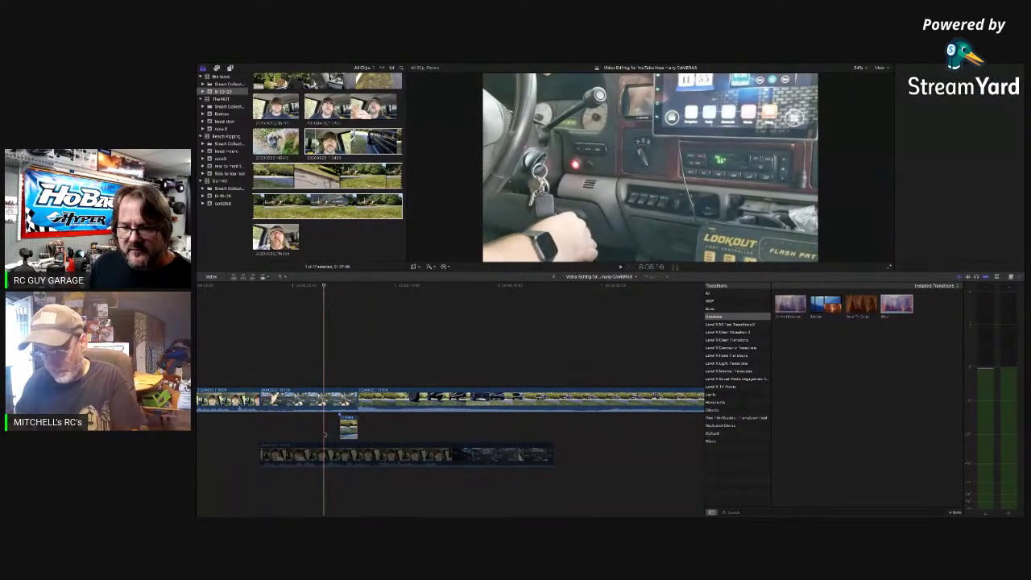
{"action": "key", "text": "space"}
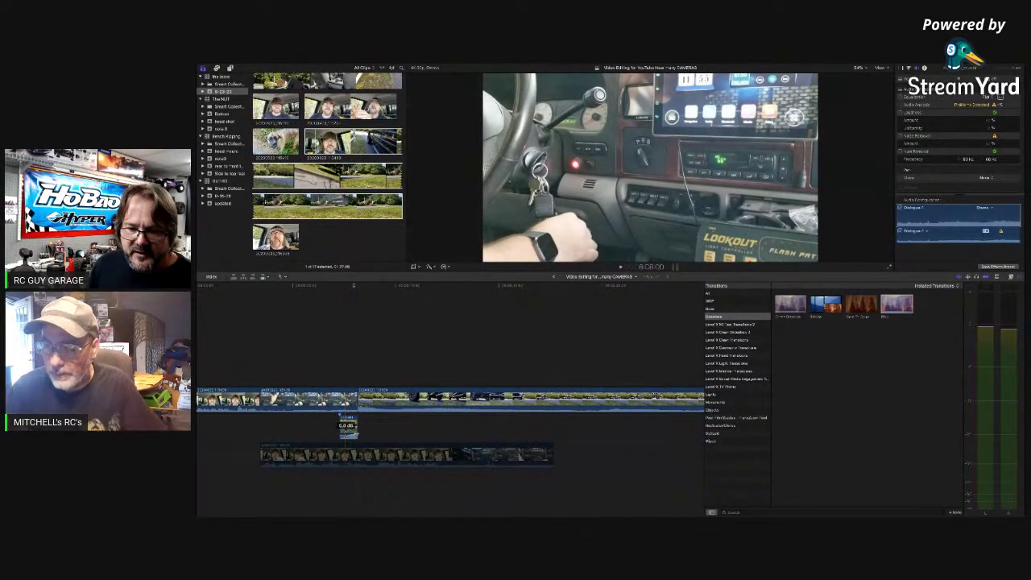
Lower the volume of the connected roadside piece to about -11 dB and play the transition from the dashboard shot
{"action": "left_click_drag", "start_coordinate": [349, 430], "coordinate": [347, 436]}
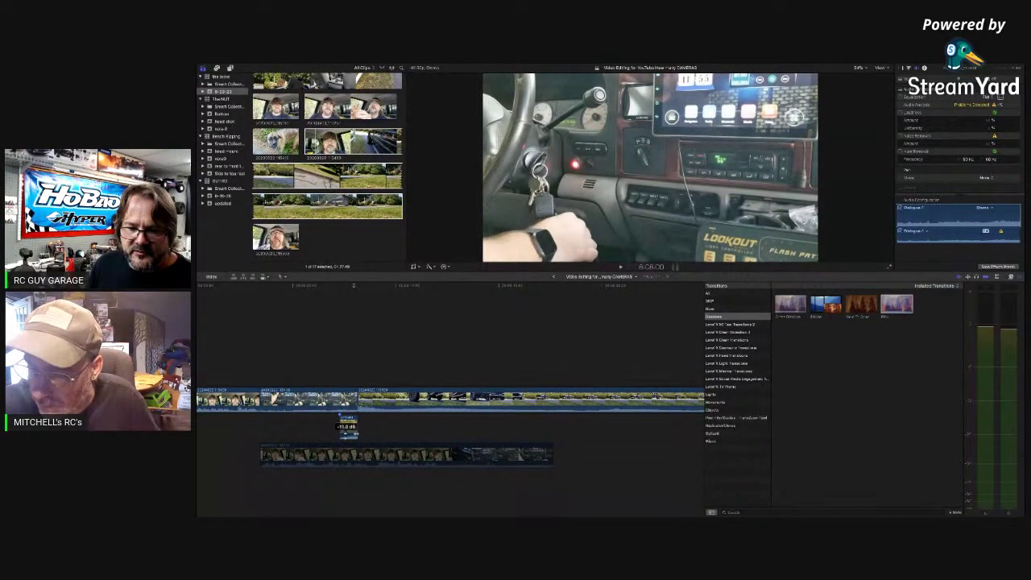
{"action": "left_click", "coordinate": [359, 410]}
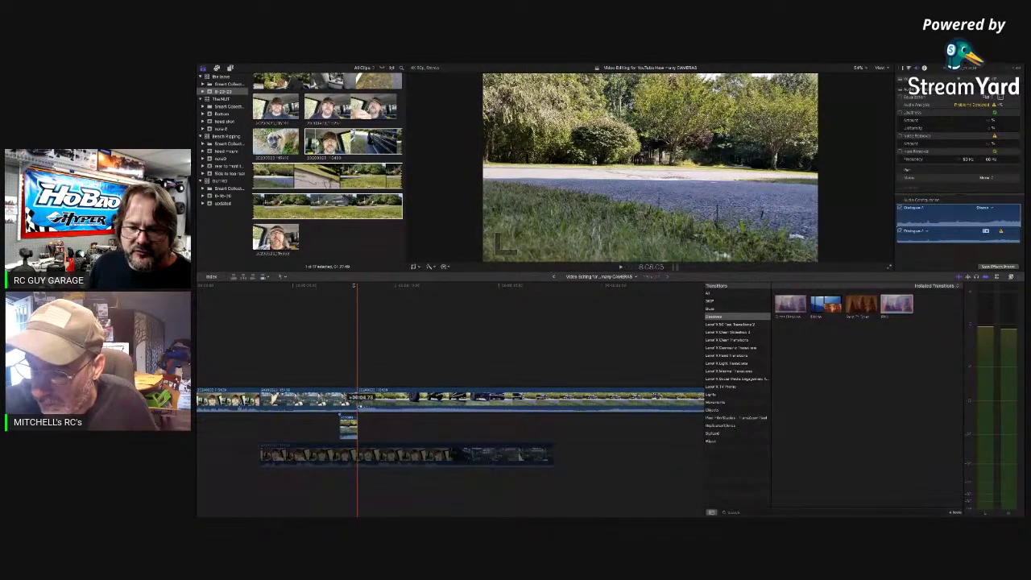
{"action": "left_click", "coordinate": [339, 407]}
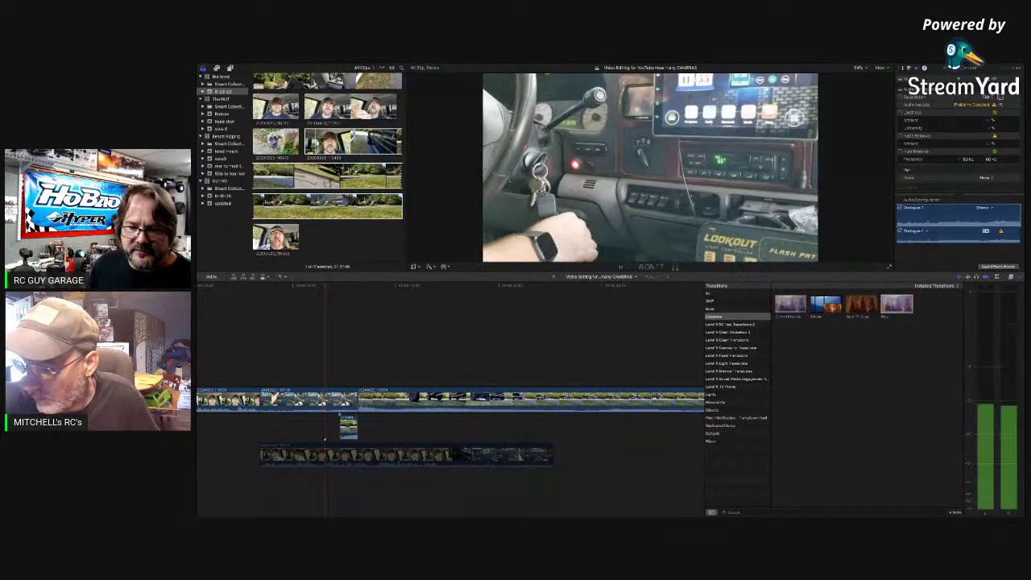
{"action": "left_click", "coordinate": [359, 419]}
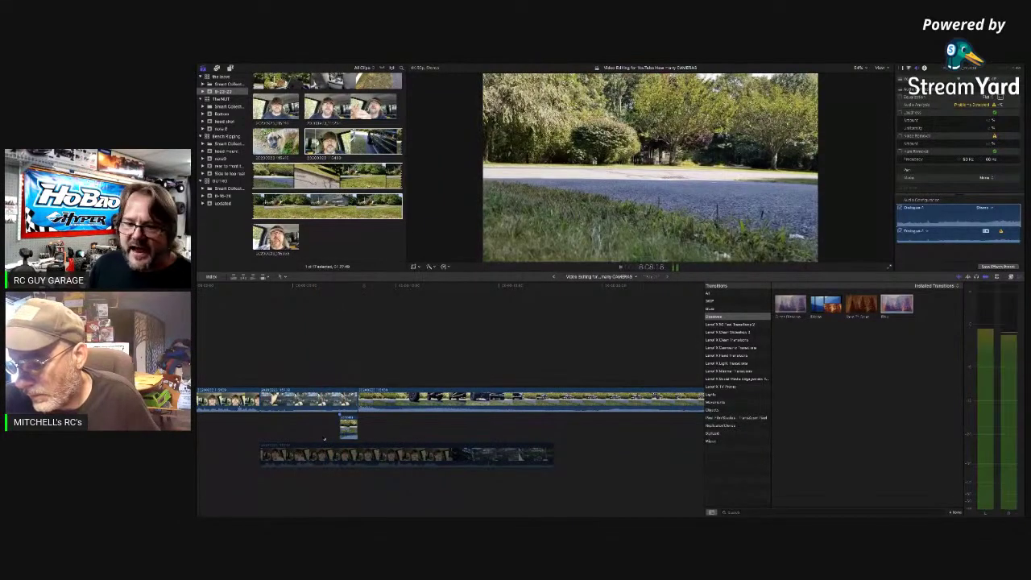
Play the dashboard-to-roadside transition repeatedly to examine how the connected roadside piece's audio leads into the cut
{"action": "left_click", "coordinate": [361, 429]}
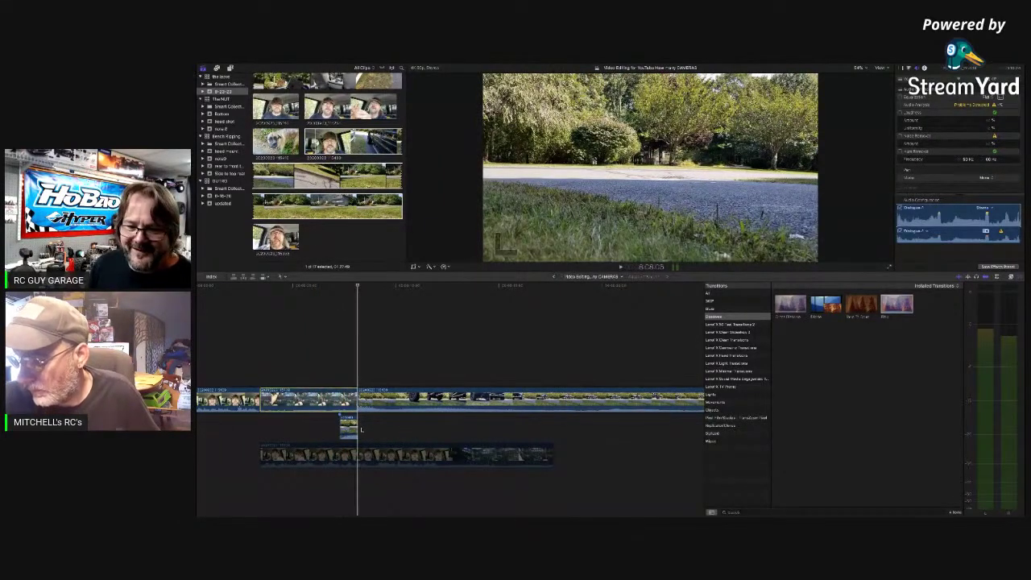
{"action": "key", "text": "space"}
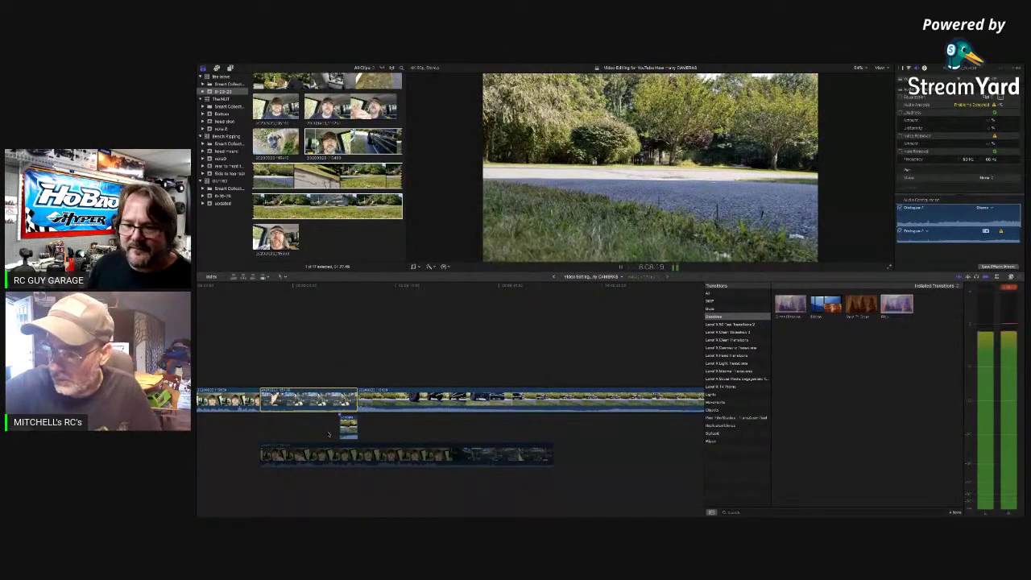
{"action": "key", "text": "space"}
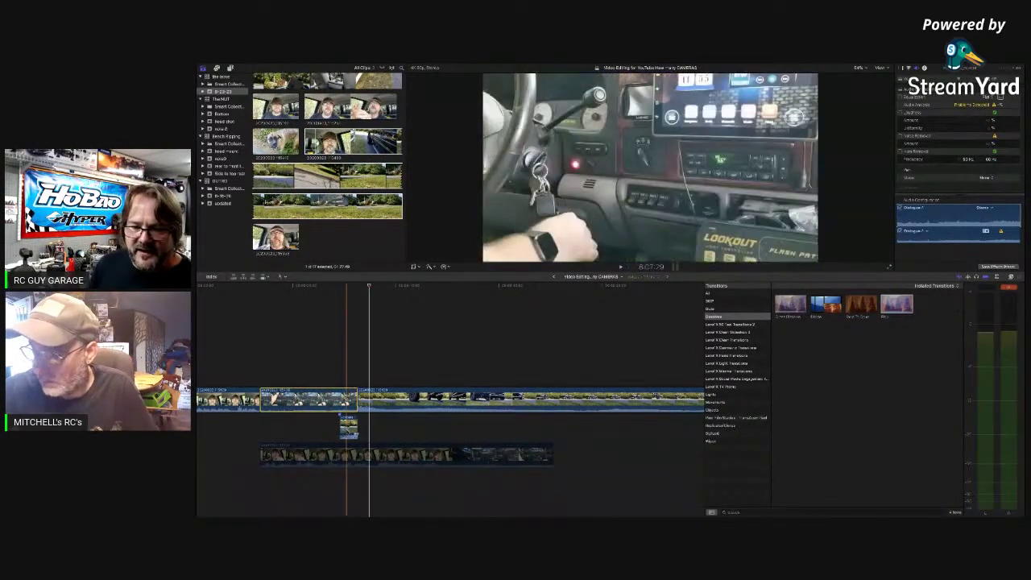
{"action": "key", "text": "space"}
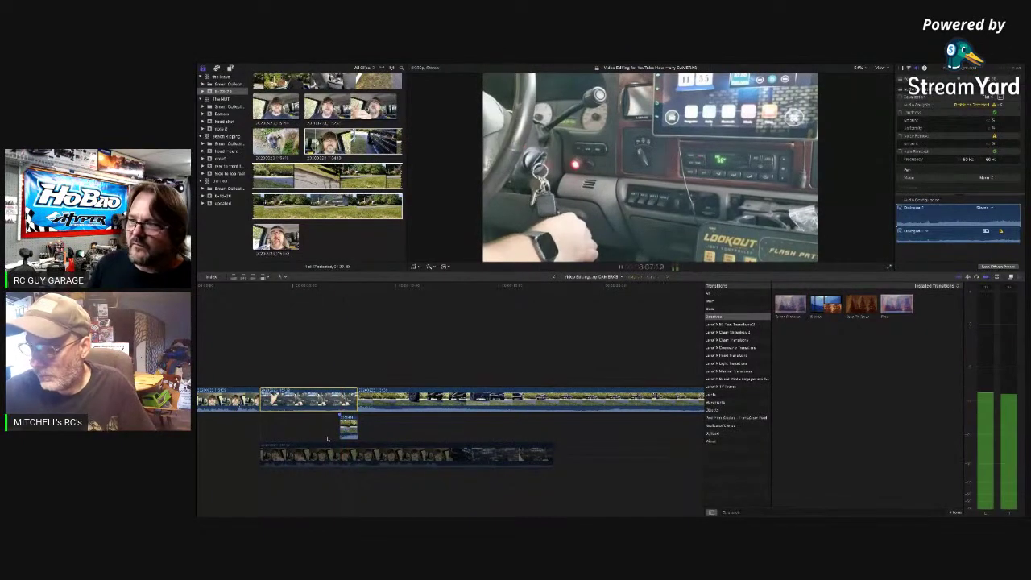
{"action": "key", "text": "space"}
{"action": "key", "text": "super+="}
{"action": "key", "text": "super+="}
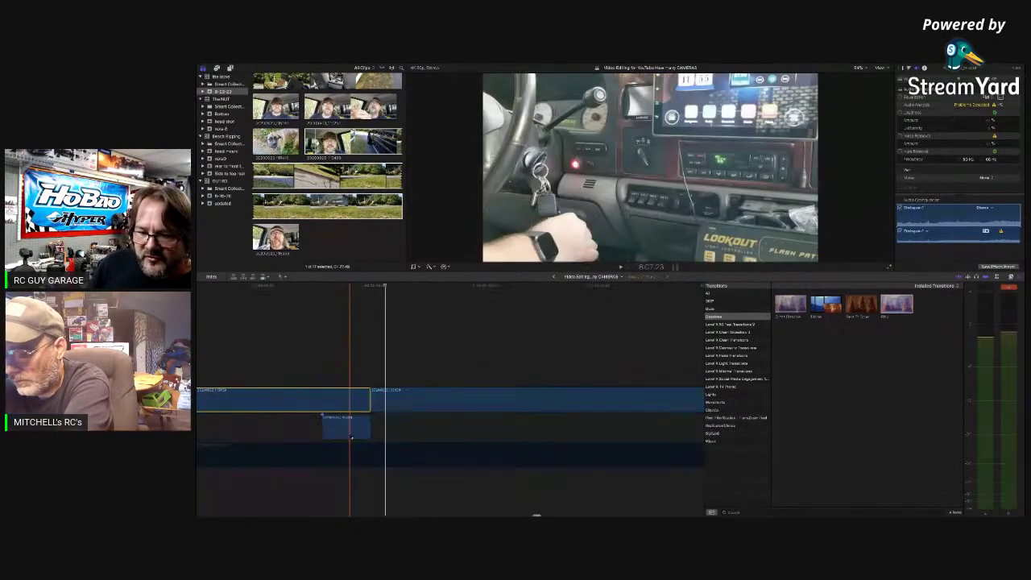
{"action": "key", "text": "super+equal"}
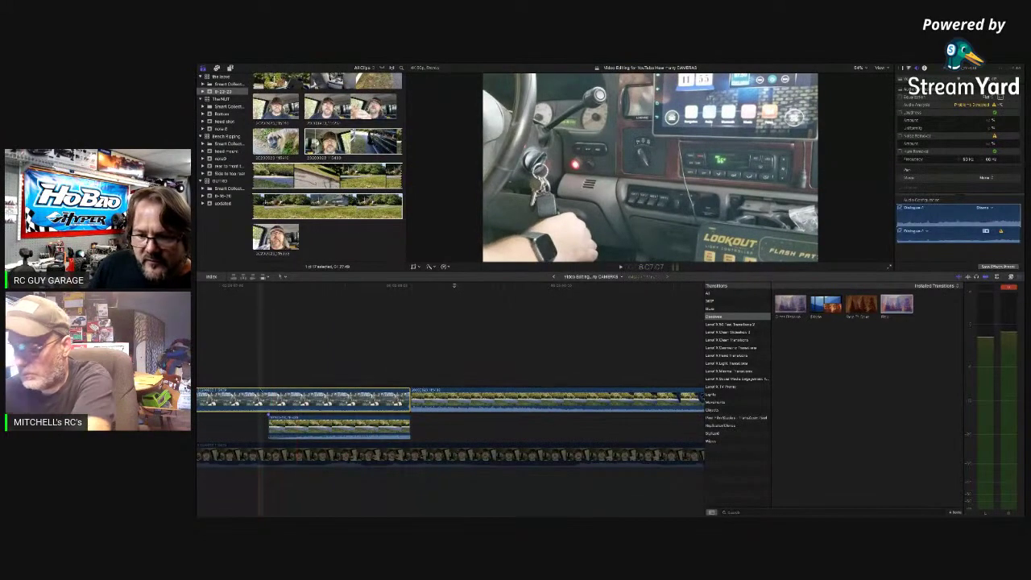
{"action": "key", "text": "space"}
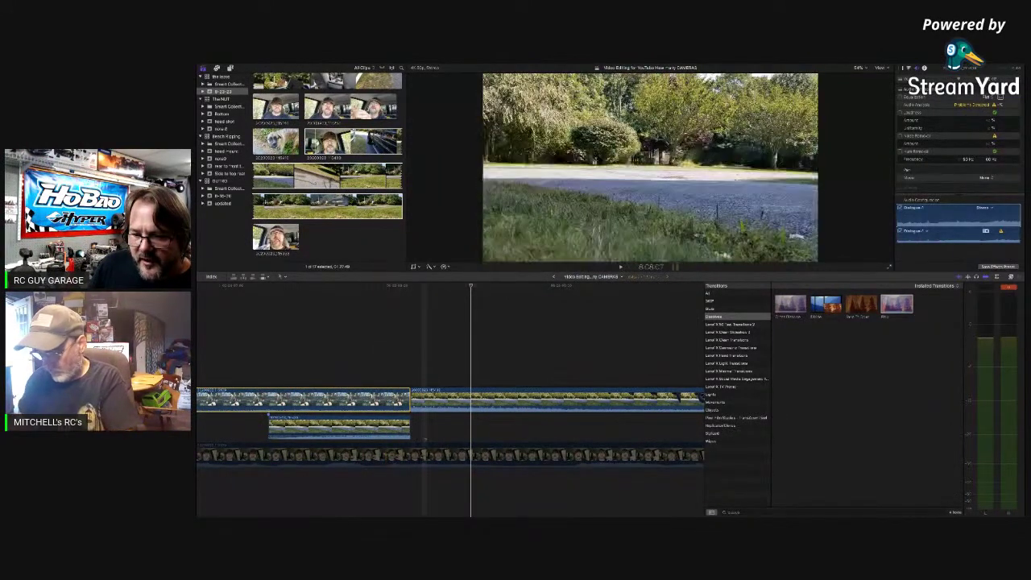
{"action": "key", "text": "space"}
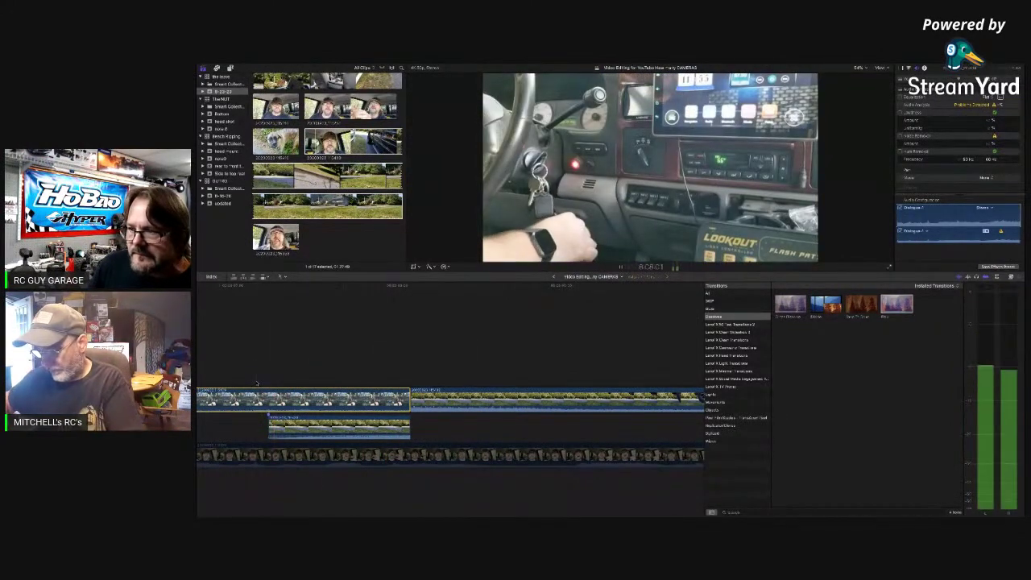
{"action": "key", "text": "space"}
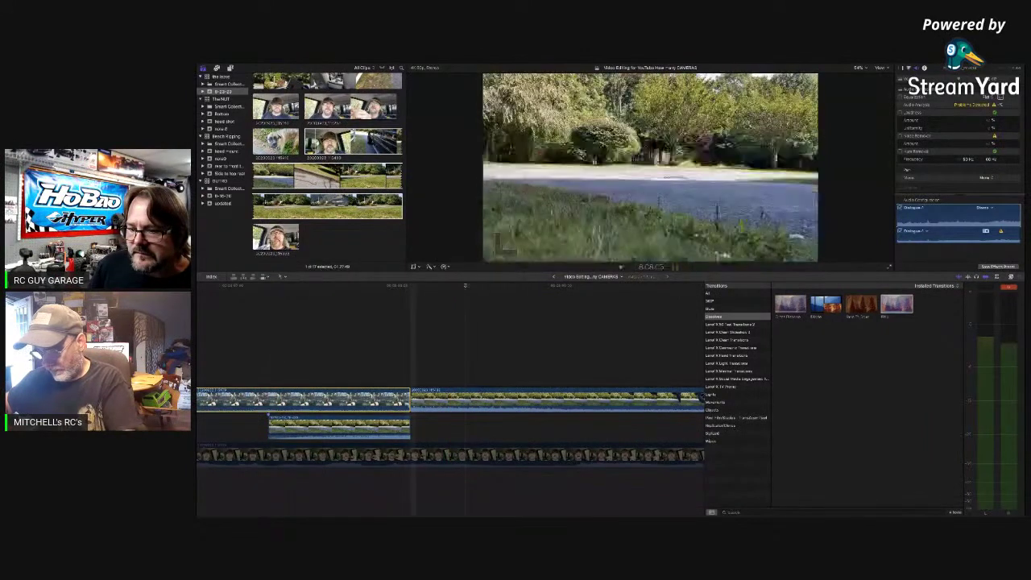
{"action": "key", "text": "space"}
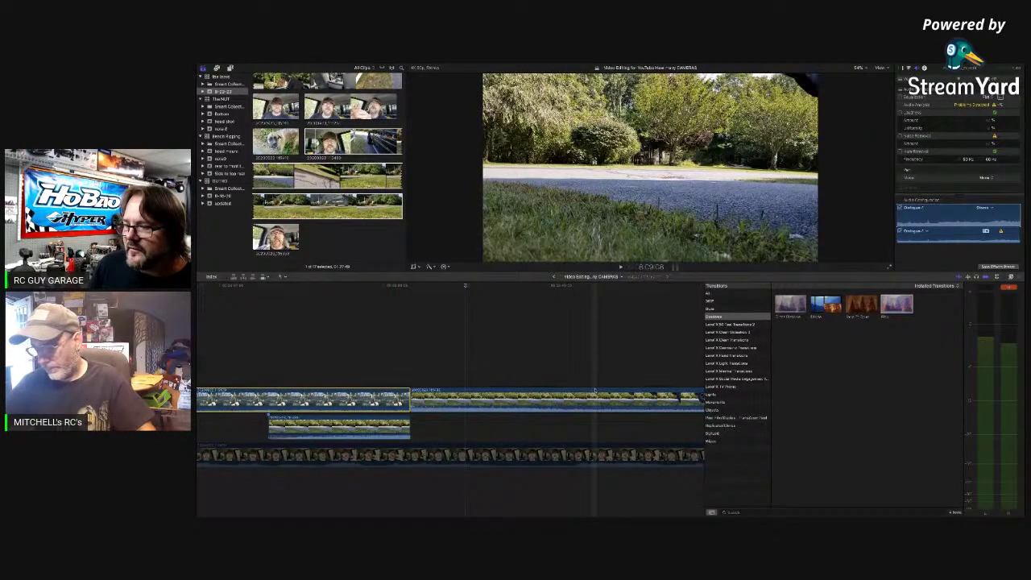
Replace the connected lead-in with a longer piece split off the start of the roadside clip, connected beneath the dashboard shot's end
{"action": "left_click", "coordinate": [594, 395]}
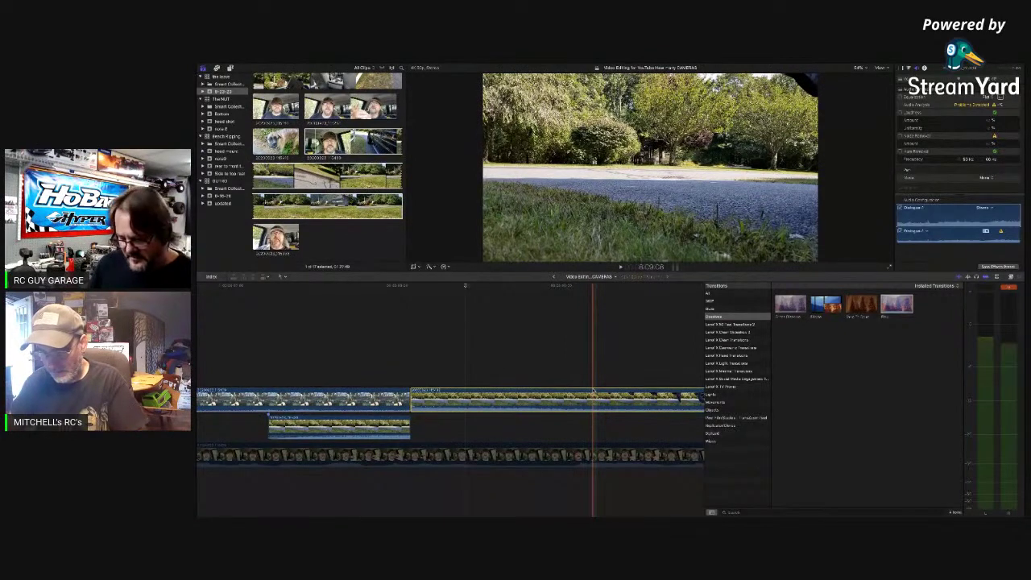
{"action": "key", "text": "super+b"}
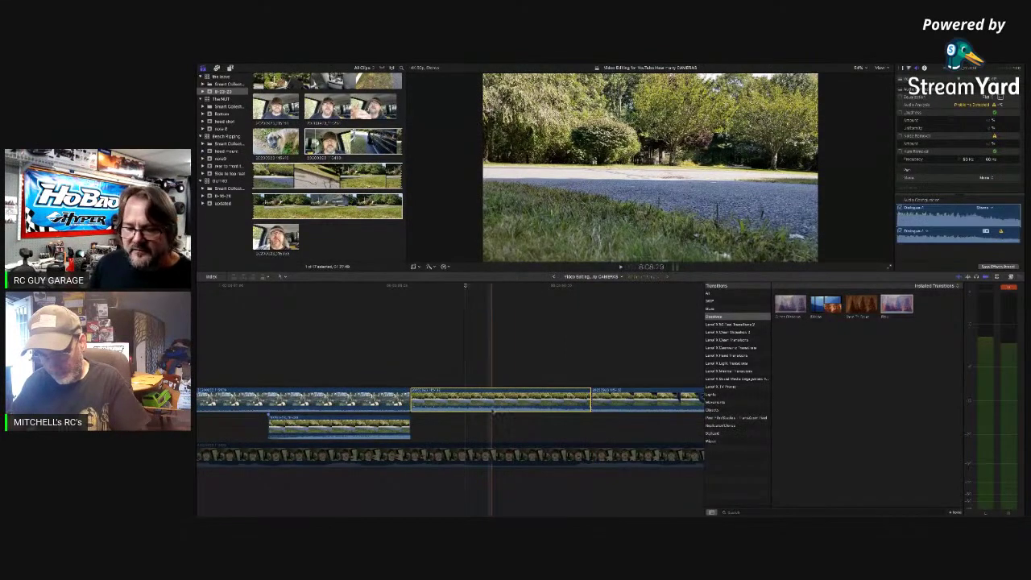
{"action": "left_click", "coordinate": [402, 427]}
{"action": "key", "text": "BackSpace"}
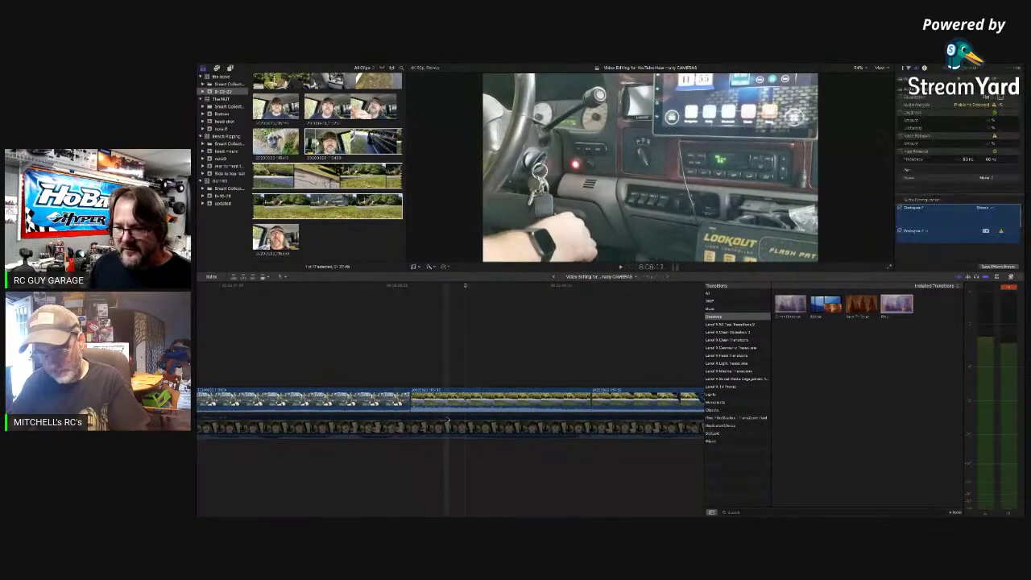
{"action": "left_click_drag", "start_coordinate": [491, 399], "coordinate": [311, 430]}
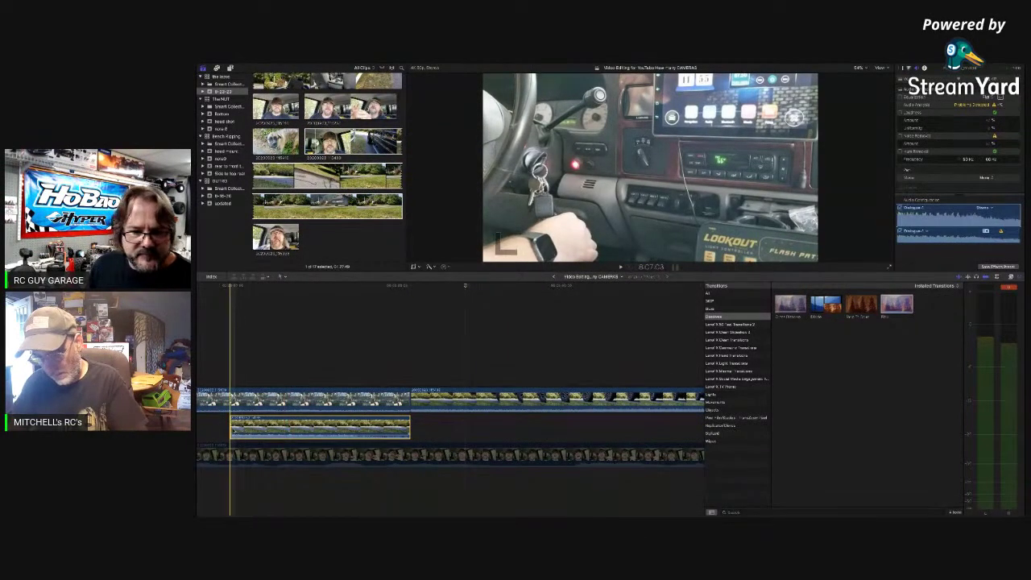
Shorten the new connected roadside lead-in by trimming its start, and play the overlap with the dashboard shot
{"action": "left_click_drag", "start_coordinate": [231, 425], "coordinate": [357, 434]}
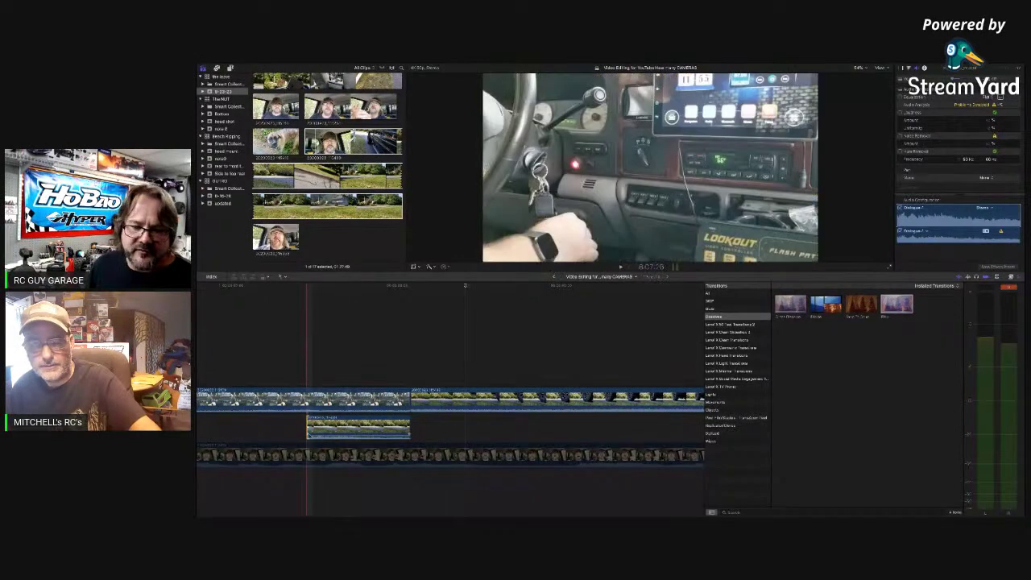
{"action": "left_click_drag", "start_coordinate": [307, 435], "coordinate": [337, 433]}
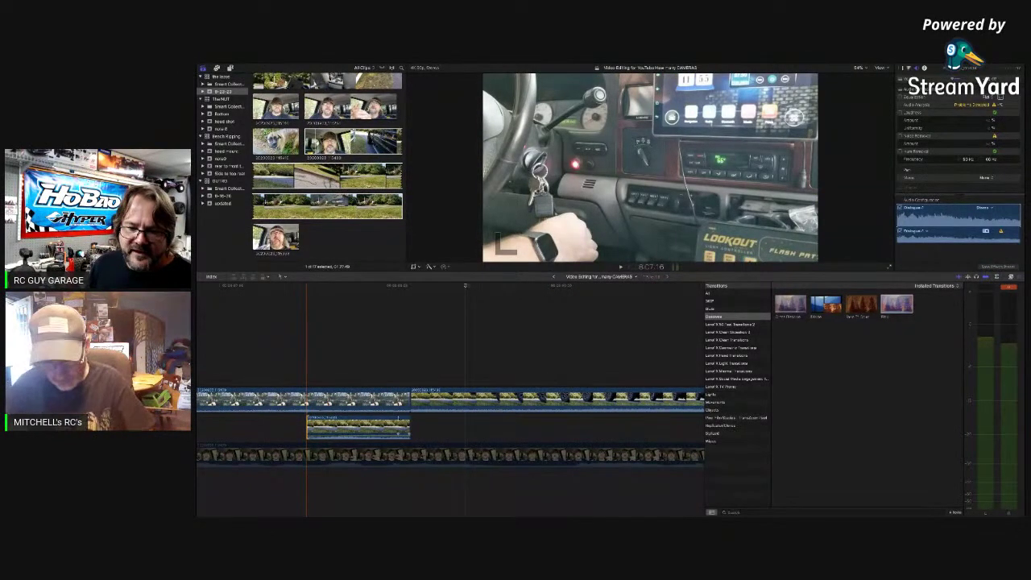
{"action": "left_click", "coordinate": [290, 429]}
{"action": "key", "text": "space"}
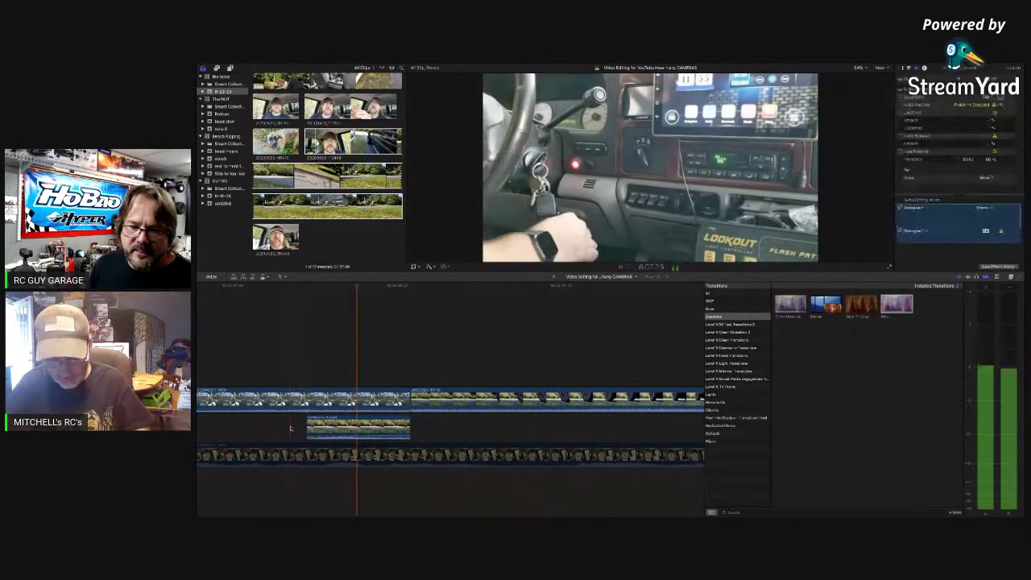
{"action": "key", "text": "space"}
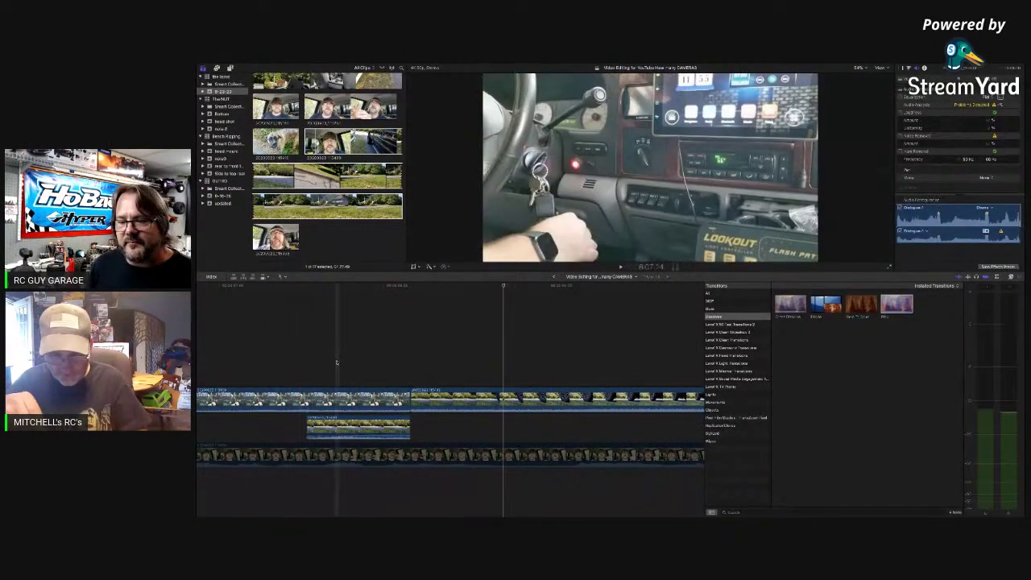
Replay the end of the dashboard shot through the roadside cut to judge the timing of the shortened audio lead-in
{"action": "scroll", "coordinate": [335, 361], "scroll_direction": "down", "scroll_amount": 3}
{"action": "scroll", "coordinate": [334, 361], "scroll_direction": "left", "scroll_amount": 1}
{"action": "scroll", "coordinate": [334, 361], "scroll_direction": "left", "scroll_amount": 1}
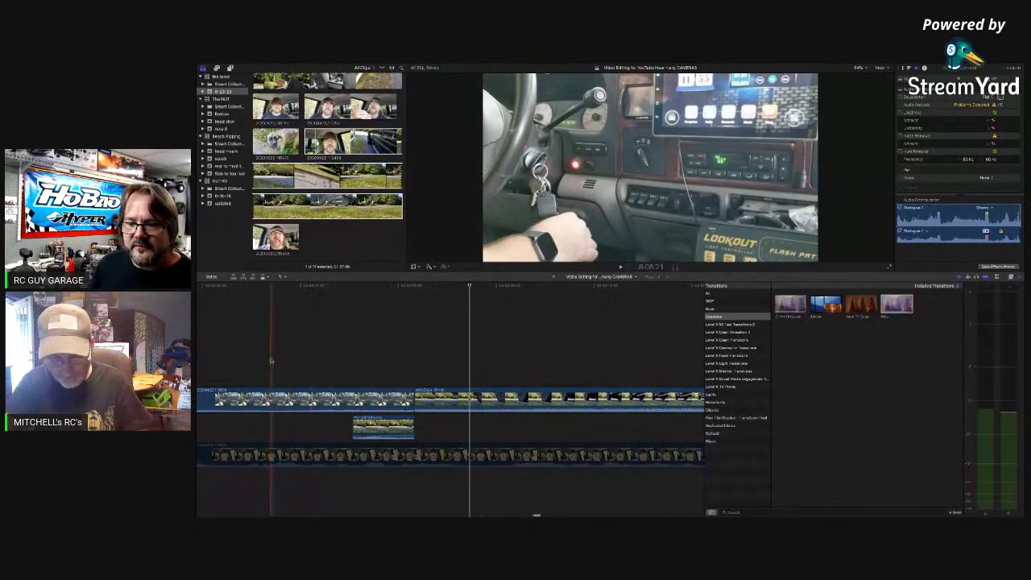
{"action": "key", "text": "space"}
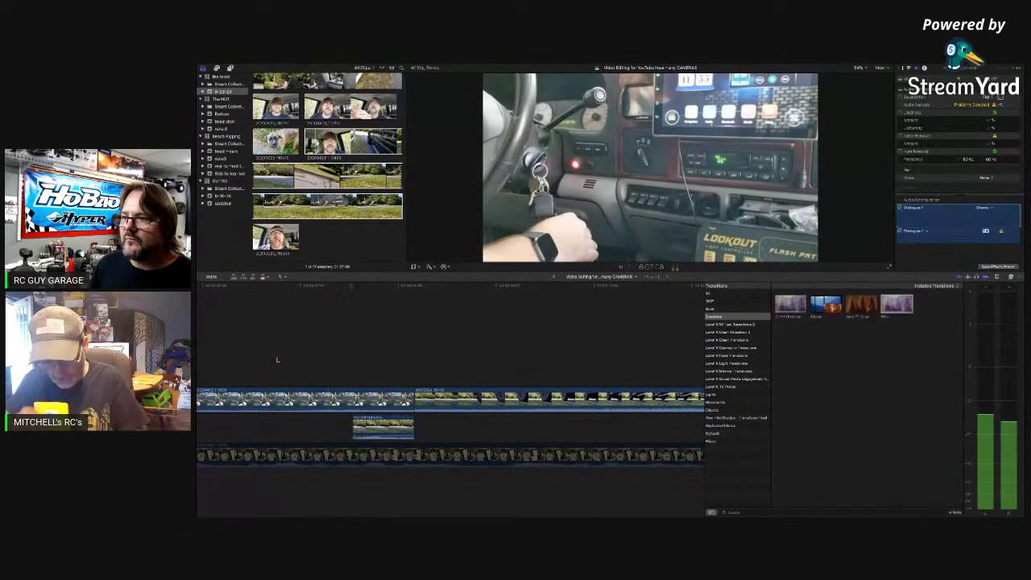
{"action": "left_click", "coordinate": [404, 354]}
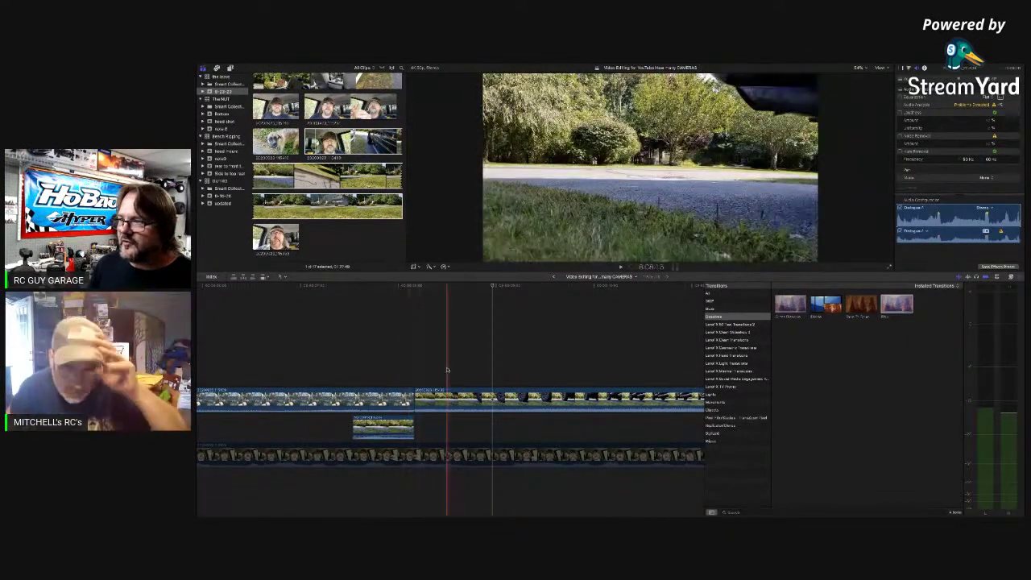
{"action": "left_click", "coordinate": [375, 369]}
{"action": "key", "text": "space"}
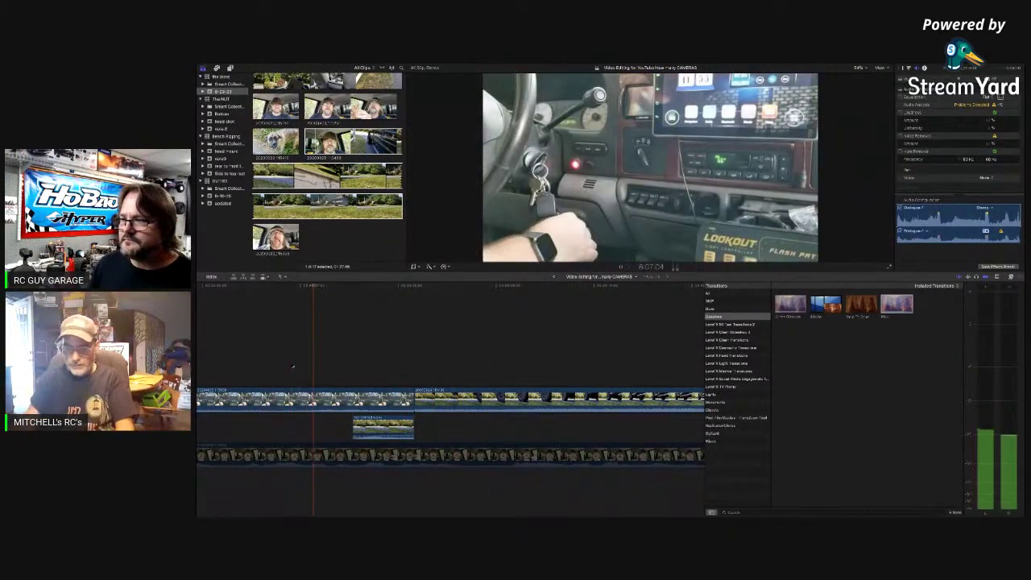
{"action": "key", "text": "space"}
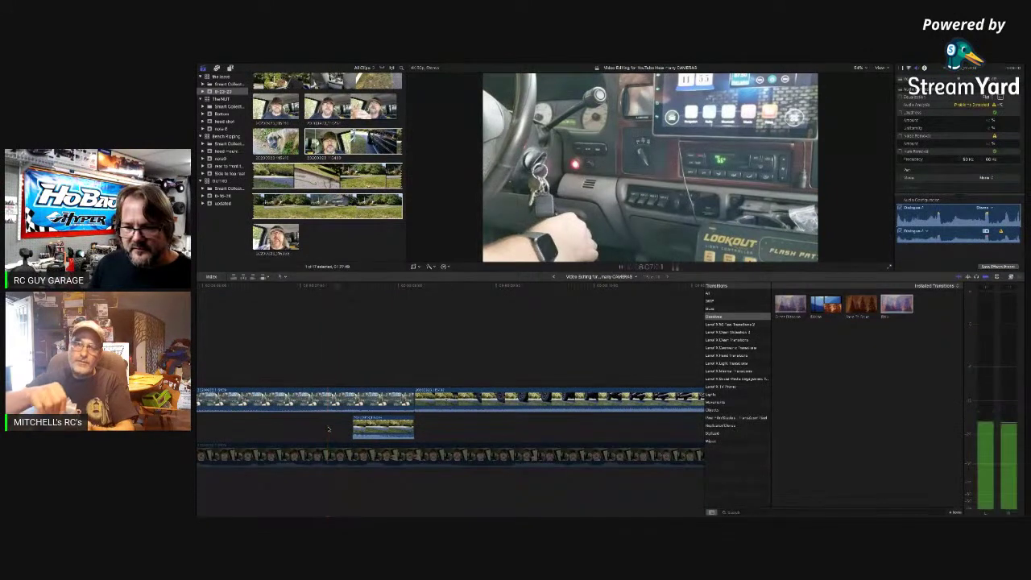
{"action": "key", "text": "space"}
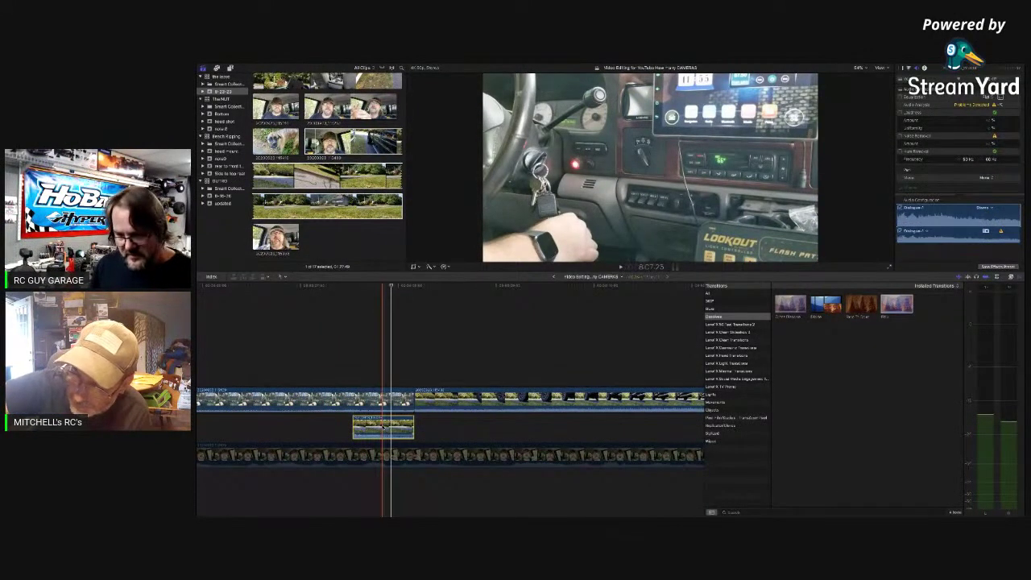
Trim the start of the connected roadside lead-in again so it begins just before the cut, and play the transition
{"action": "left_click_drag", "start_coordinate": [354, 427], "coordinate": [392, 427]}
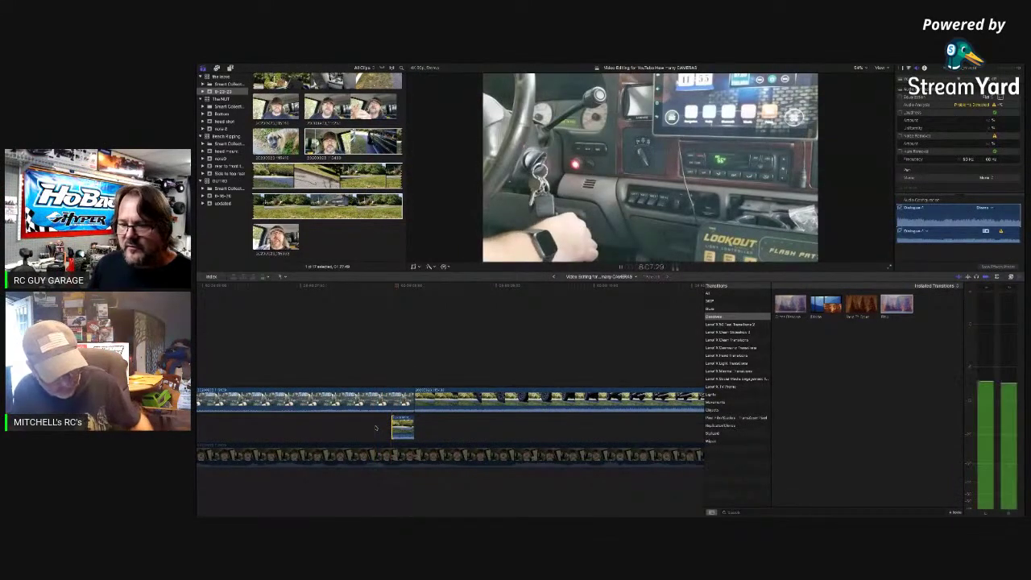
{"action": "left_click_drag", "start_coordinate": [391, 434], "coordinate": [389, 424]}
{"action": "left_click", "coordinate": [364, 433]}
{"action": "key", "text": "space"}
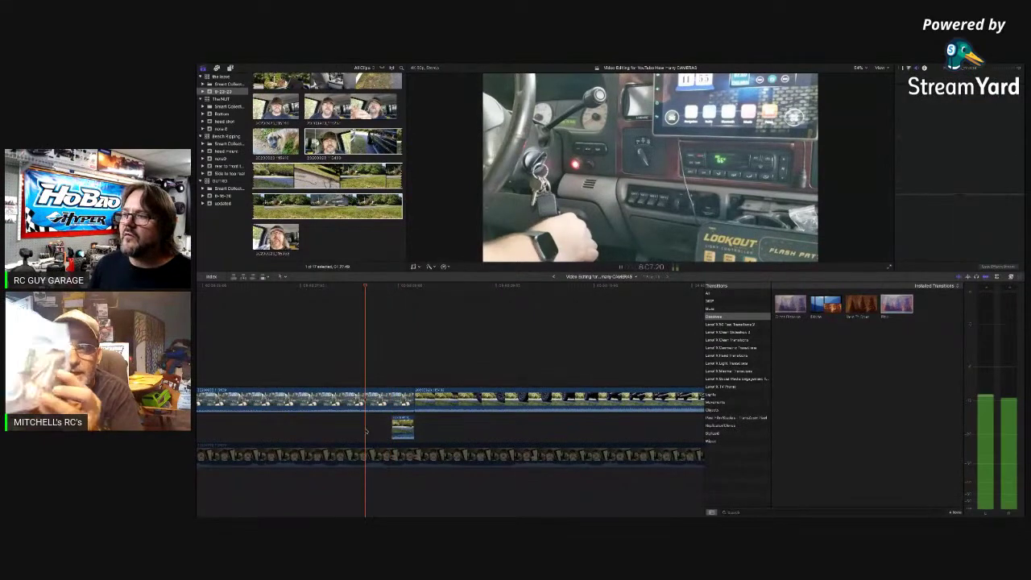
{"action": "key", "text": "space"}
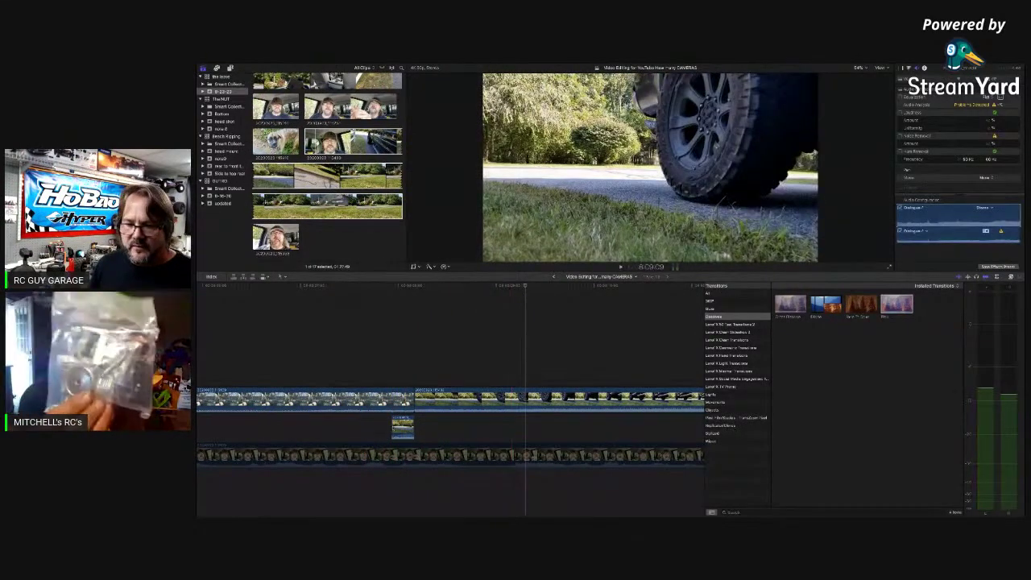
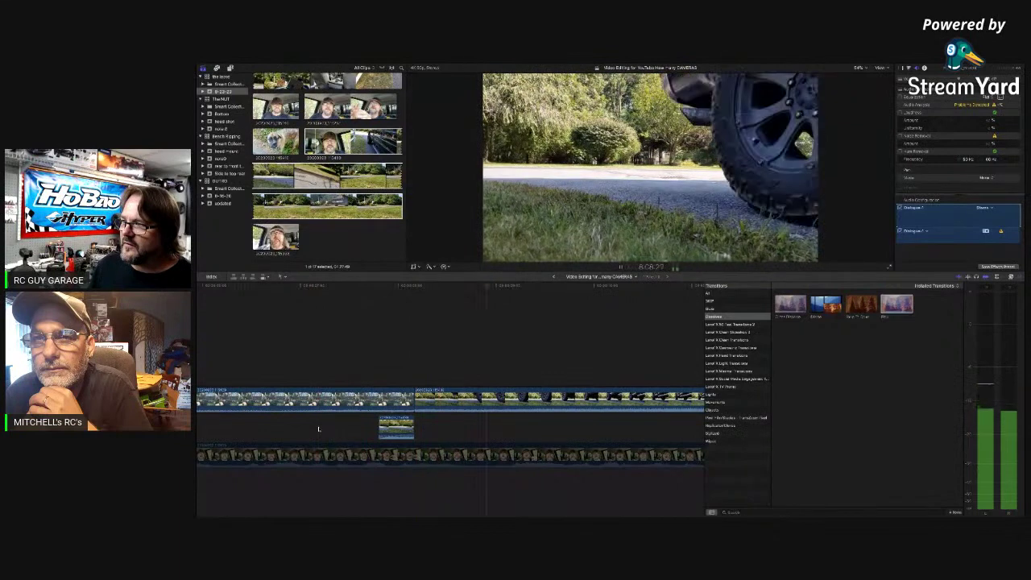
Delete the connected roadside lead-in beneath the dashboard shot and play the plain cut to the roadside clip
{"action": "key", "text": "space"}
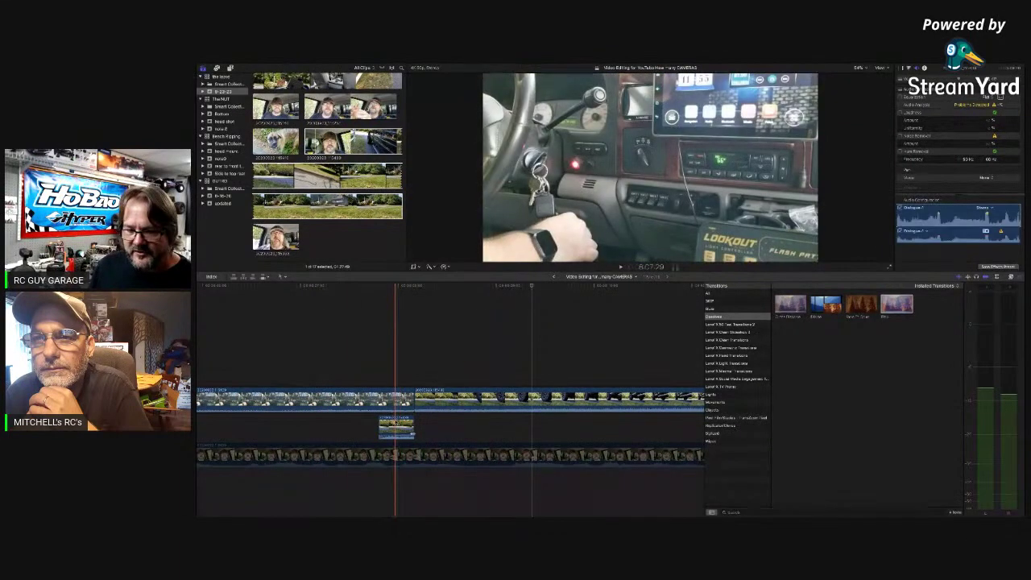
{"action": "left_click", "coordinate": [395, 426]}
{"action": "key", "text": "Delete"}
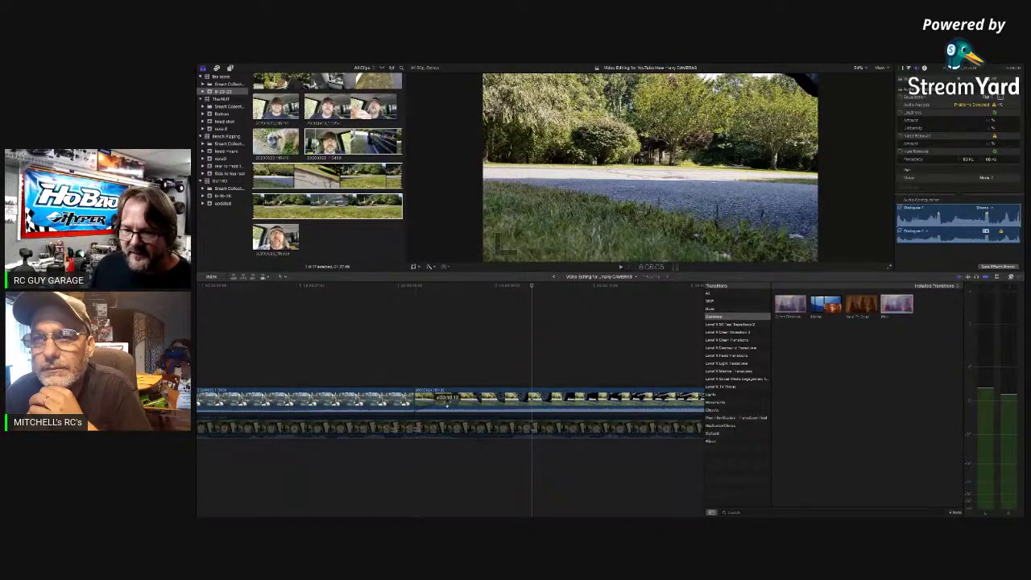
{"action": "key", "text": "space"}
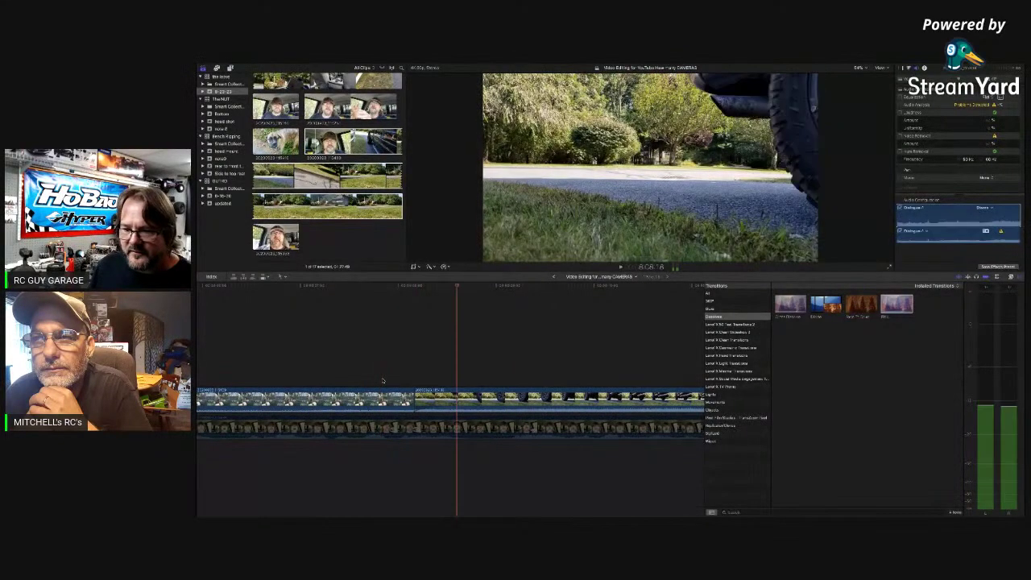
Lift the roadside clip above the main storyline, starting slightly before the dashboard shot ends, and play the overlap
{"action": "left_click_drag", "start_coordinate": [422, 398], "coordinate": [445, 375]}
{"action": "left_click", "coordinate": [381, 376]}
{"action": "key", "text": "space"}
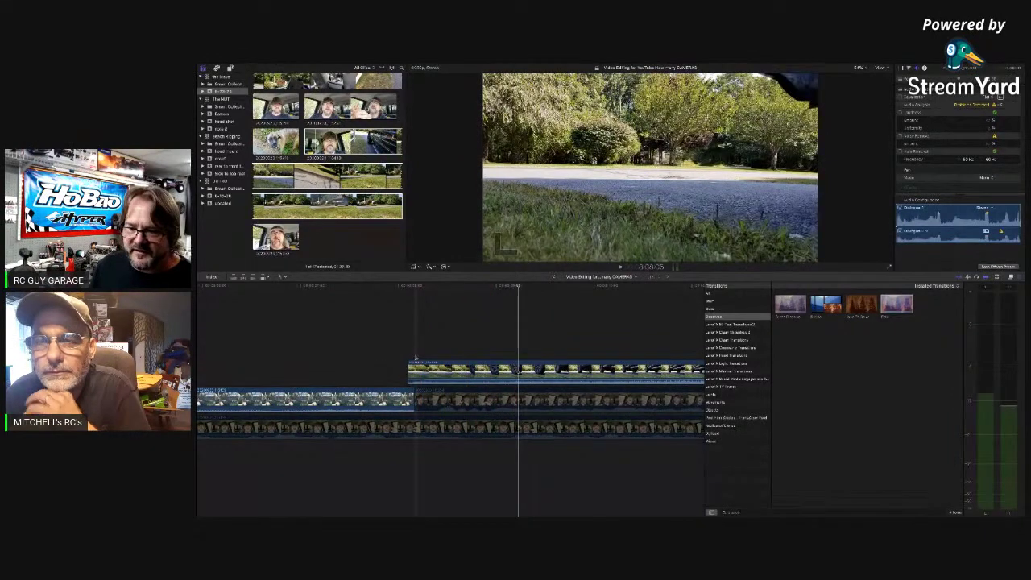
Split the lifted roadside clip at the dashboard shot's end, return the longer part to the main storyline, and play the transition
{"action": "left_click", "coordinate": [415, 367]}
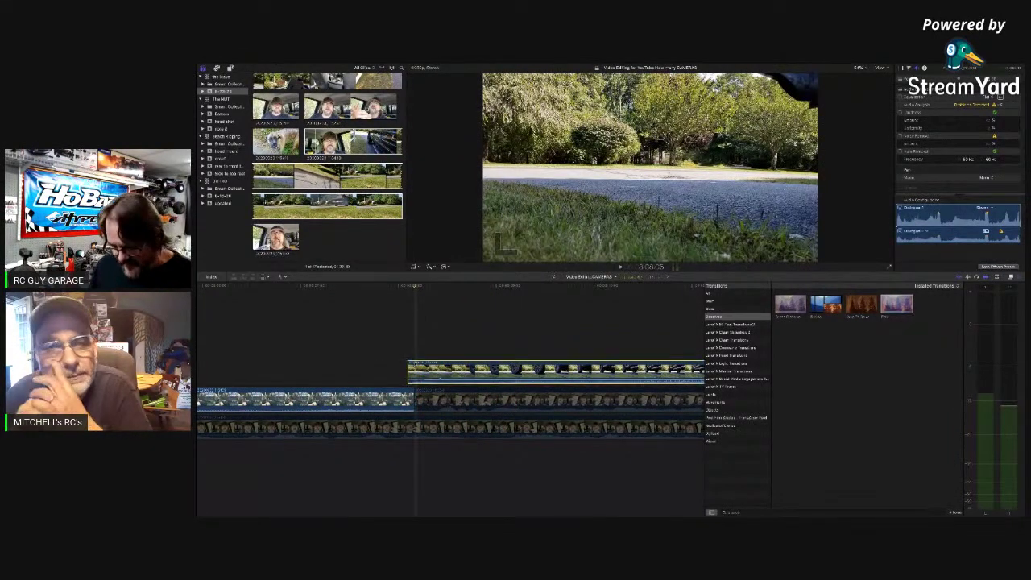
{"action": "key", "text": "super+b"}
{"action": "left_click_drag", "start_coordinate": [427, 371], "coordinate": [421, 393]}
{"action": "left_click", "coordinate": [395, 377]}
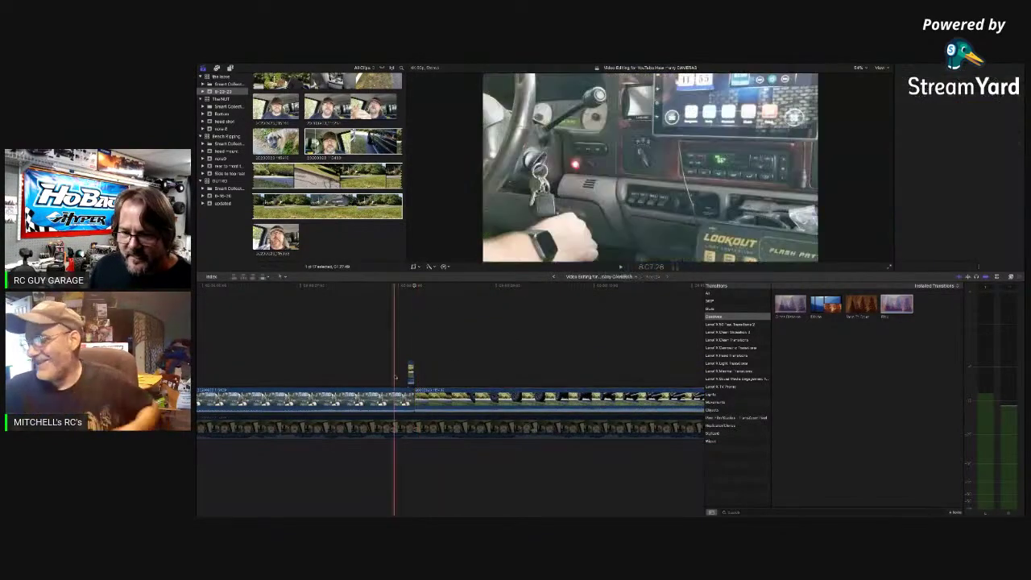
{"action": "key", "text": "space"}
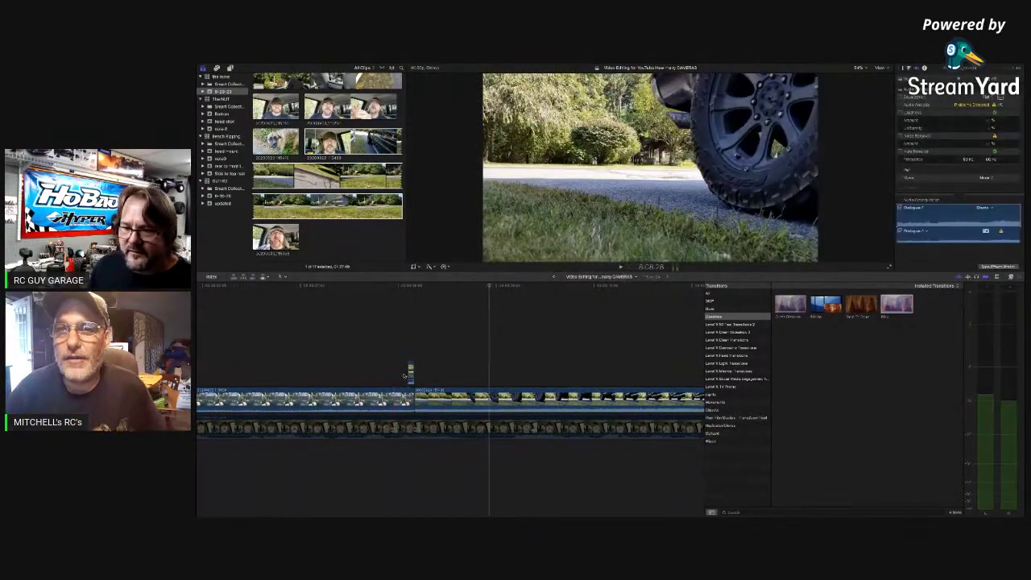
Play through the roadside pass and split the clip as the truck, turned around, reaches the edge of the frame
{"action": "key", "text": "space"}
{"action": "key", "text": "space"}
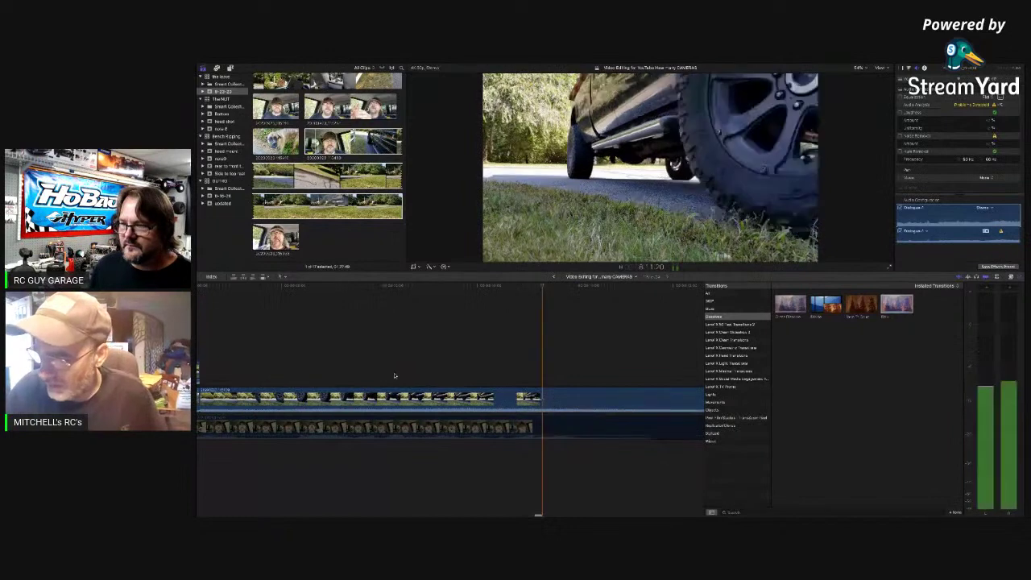
{"action": "key", "text": "space"}
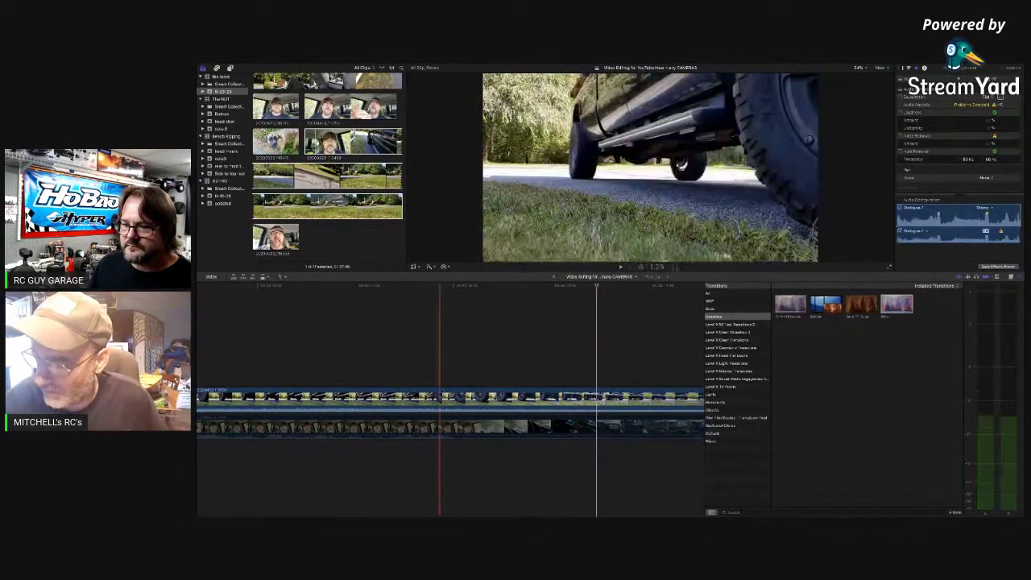
{"action": "key", "text": "space"}
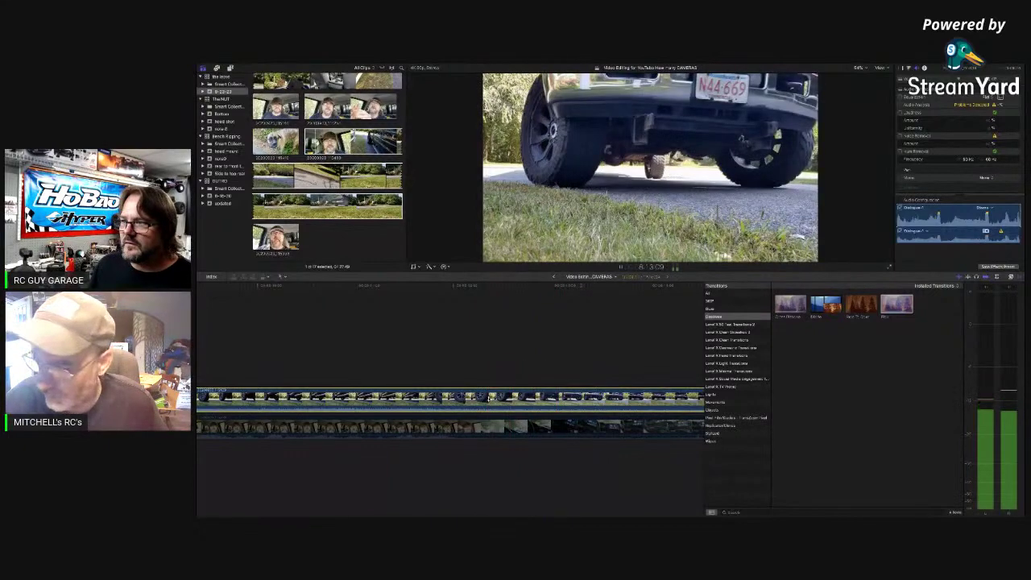
{"action": "key", "text": "space"}
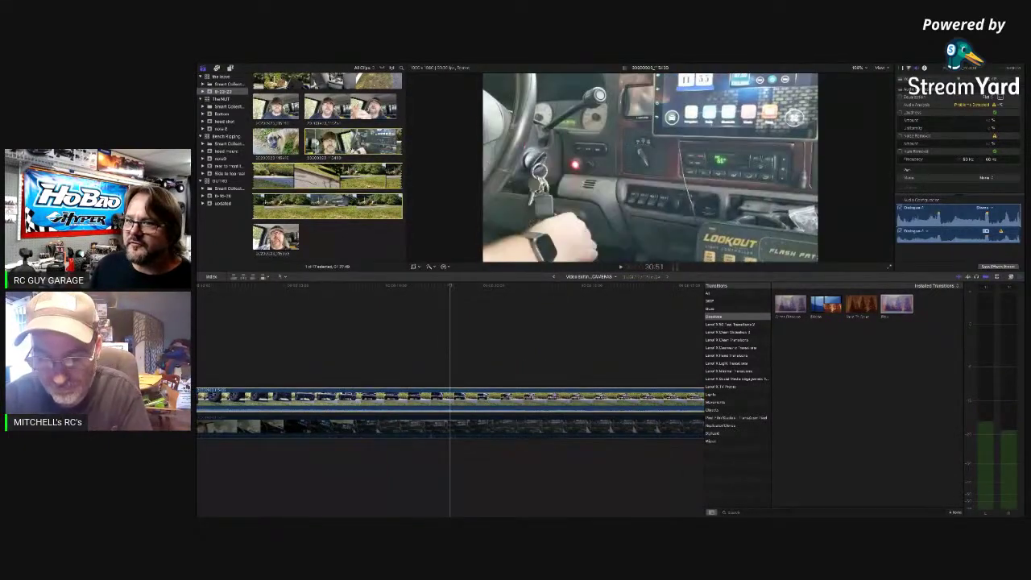
{"action": "left_click", "coordinate": [277, 181]}
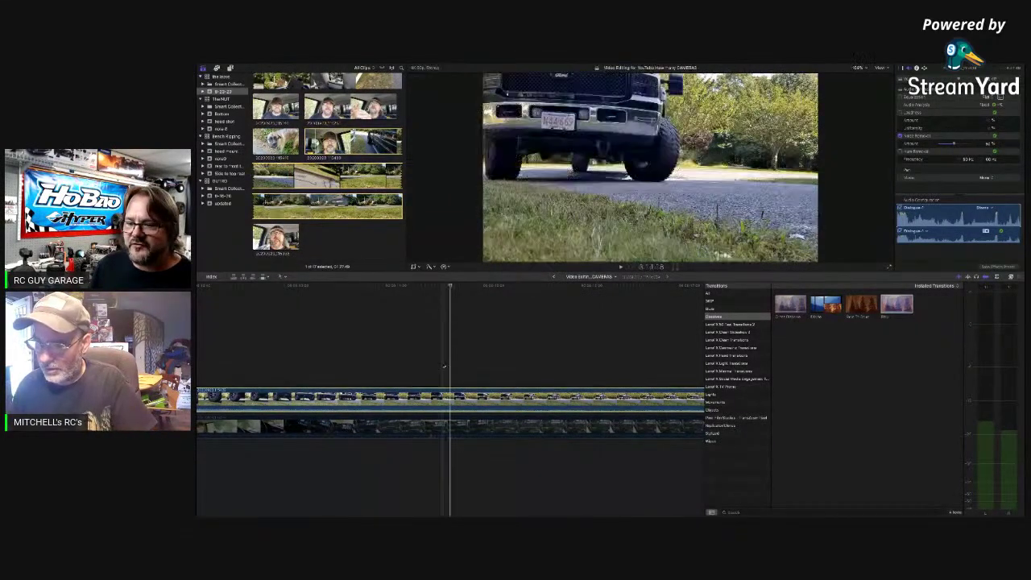
{"action": "key", "text": "space"}
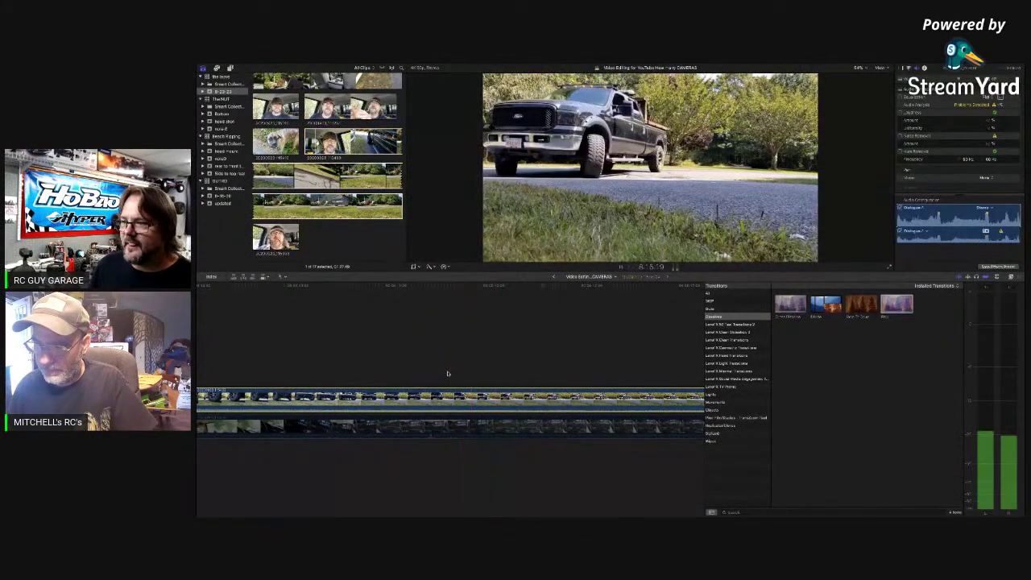
{"action": "scroll", "coordinate": [555, 378], "scroll_direction": "right", "scroll_amount": 10}
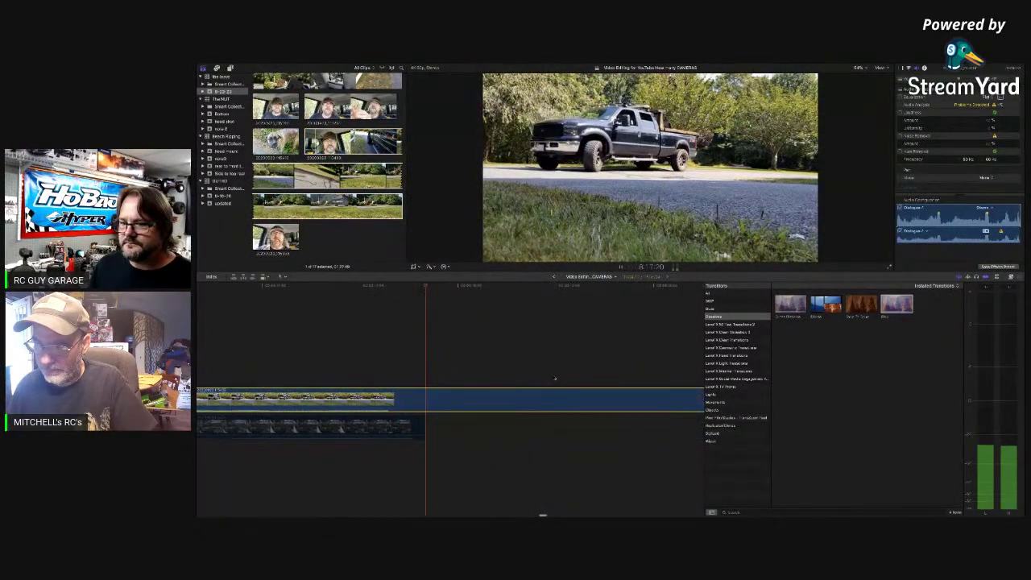
{"action": "scroll", "coordinate": [555, 378], "scroll_direction": "down", "scroll_amount": 5}
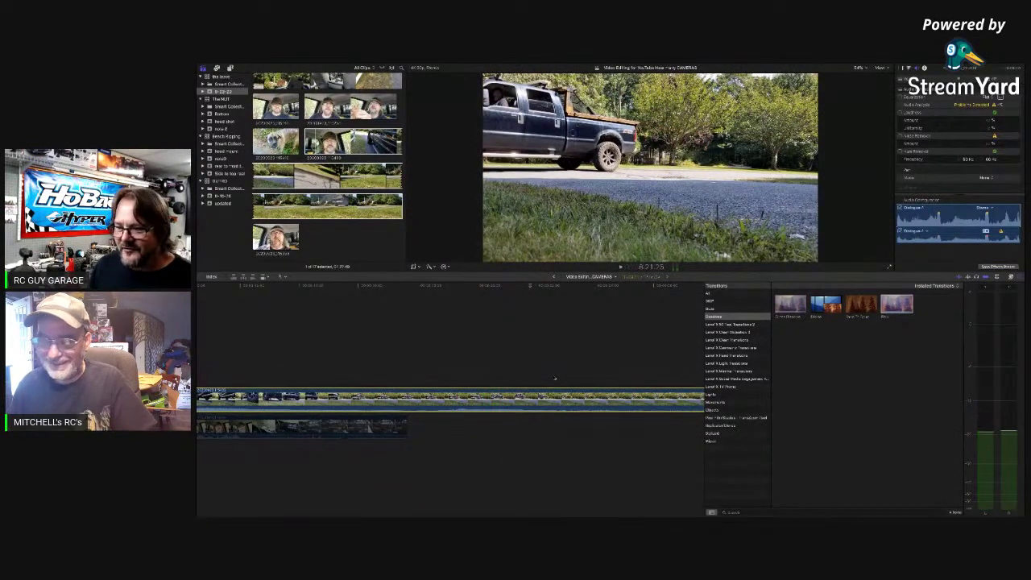
{"action": "left_click", "coordinate": [436, 371]}
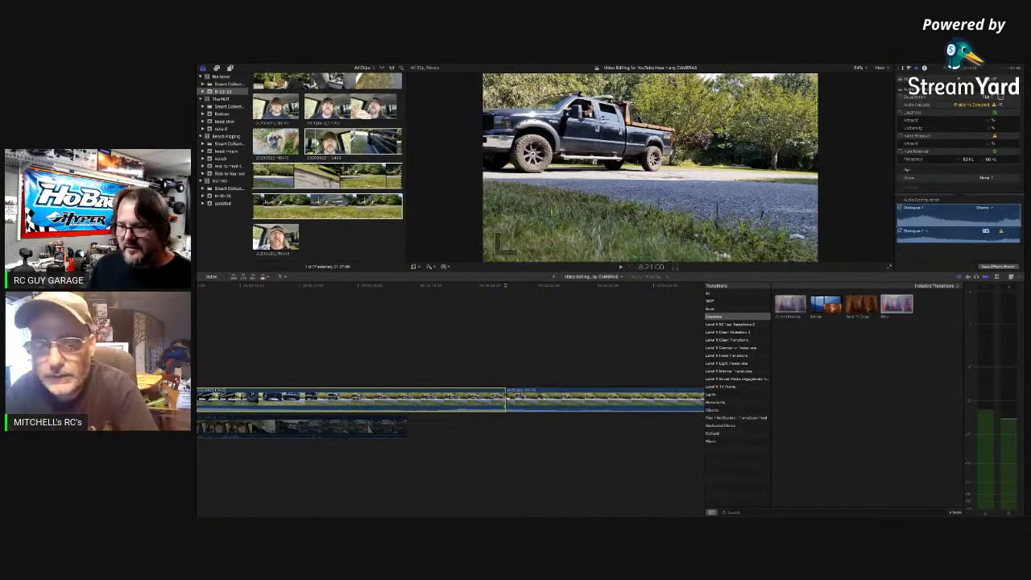
Find the truck's pass at the second roadside angle, then cut and delete the camera-repositioning footage before that shot
{"action": "key", "text": "super+minus"}
{"action": "key", "text": "super+minus"}
{"action": "key", "text": "super+minus"}
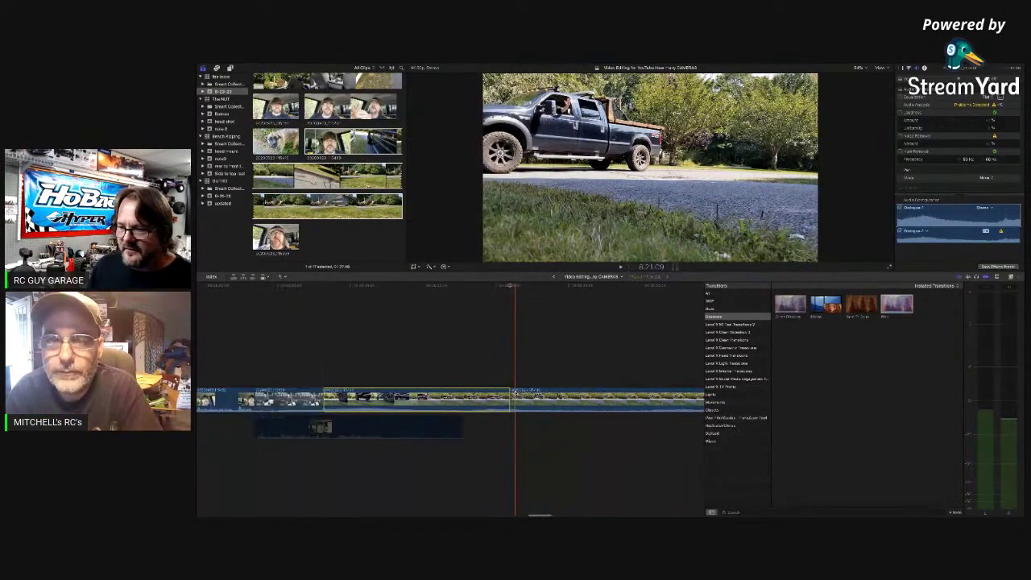
{"action": "scroll", "coordinate": [515, 393], "scroll_direction": "right", "scroll_amount": 1}
{"action": "scroll", "coordinate": [496, 399], "scroll_direction": "right", "scroll_amount": 2}
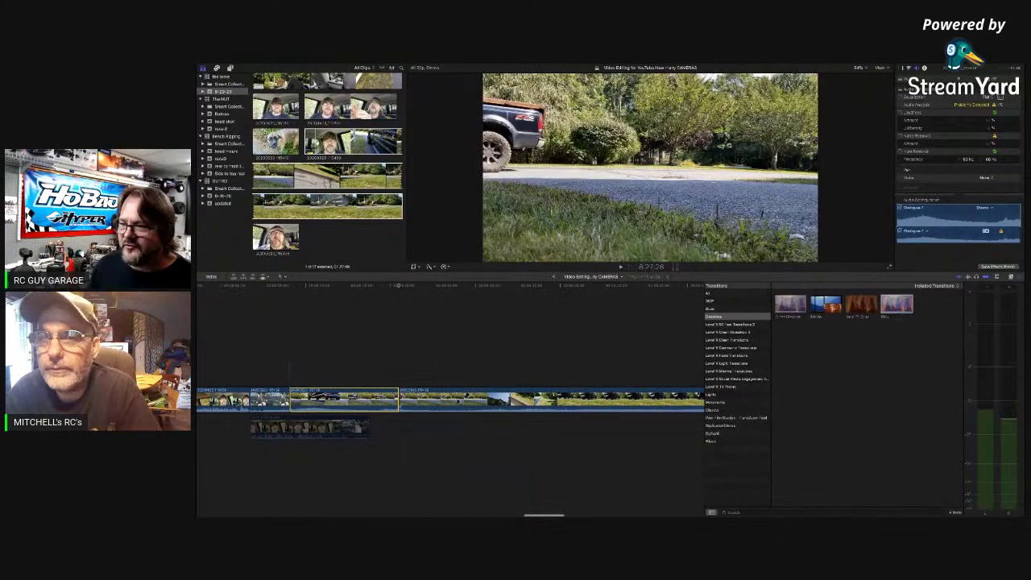
{"action": "scroll", "coordinate": [515, 399], "scroll_direction": "right", "scroll_amount": 1}
{"action": "scroll", "coordinate": [483, 395], "scroll_direction": "left", "scroll_amount": 3}
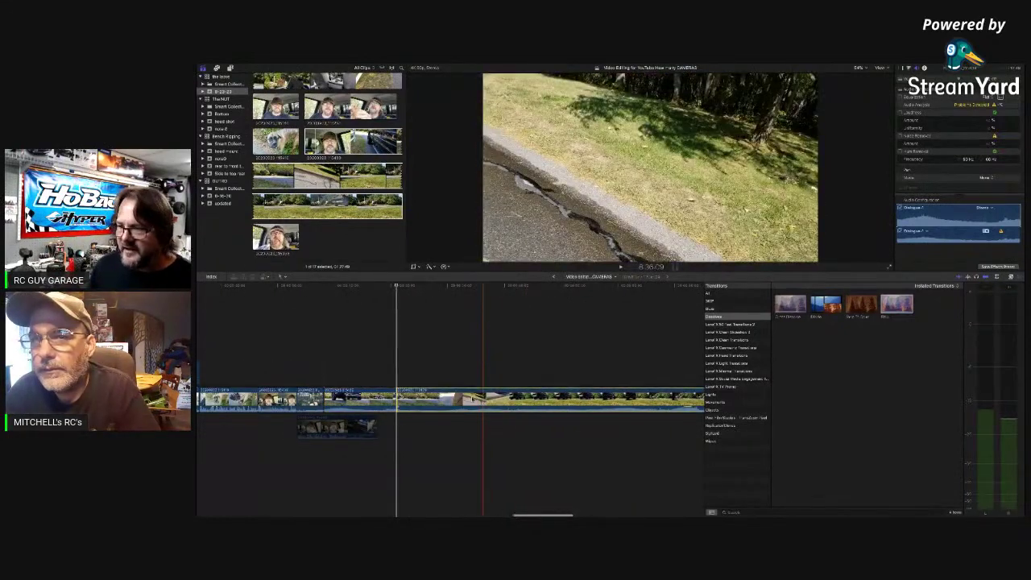
{"action": "scroll", "coordinate": [476, 399], "scroll_direction": "right", "scroll_amount": 1}
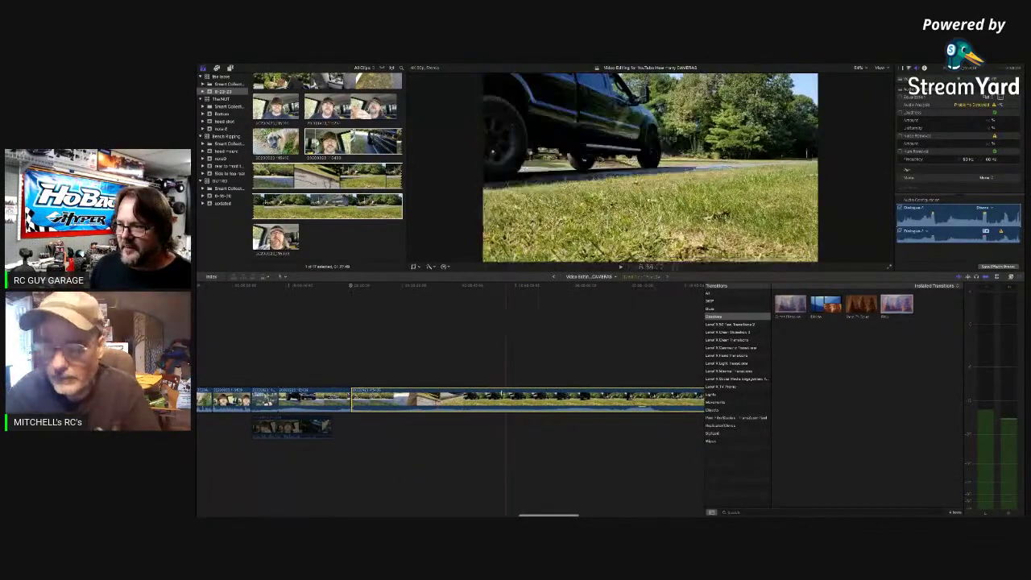
{"action": "left_click", "coordinate": [481, 399]}
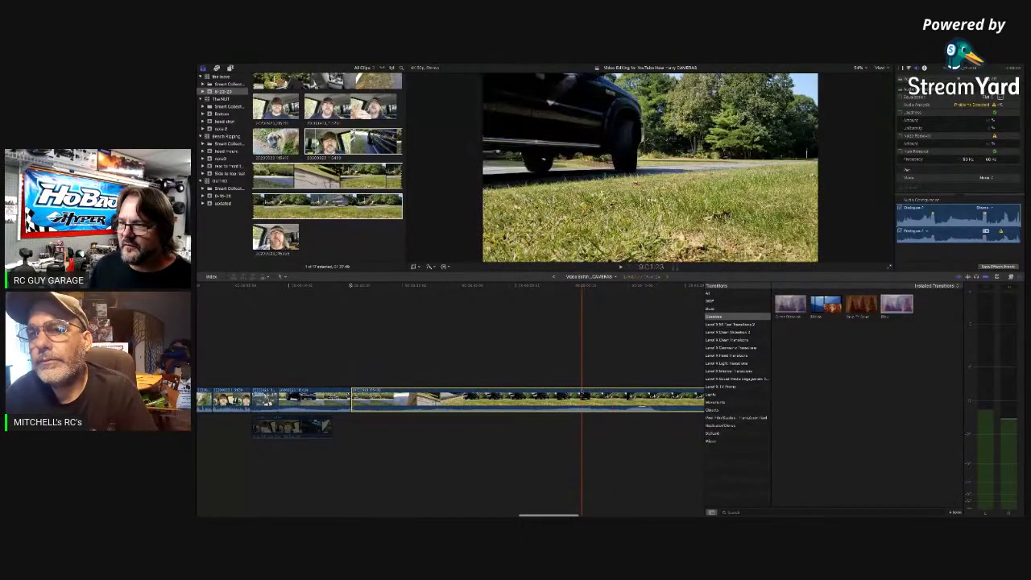
{"action": "key", "text": "space"}
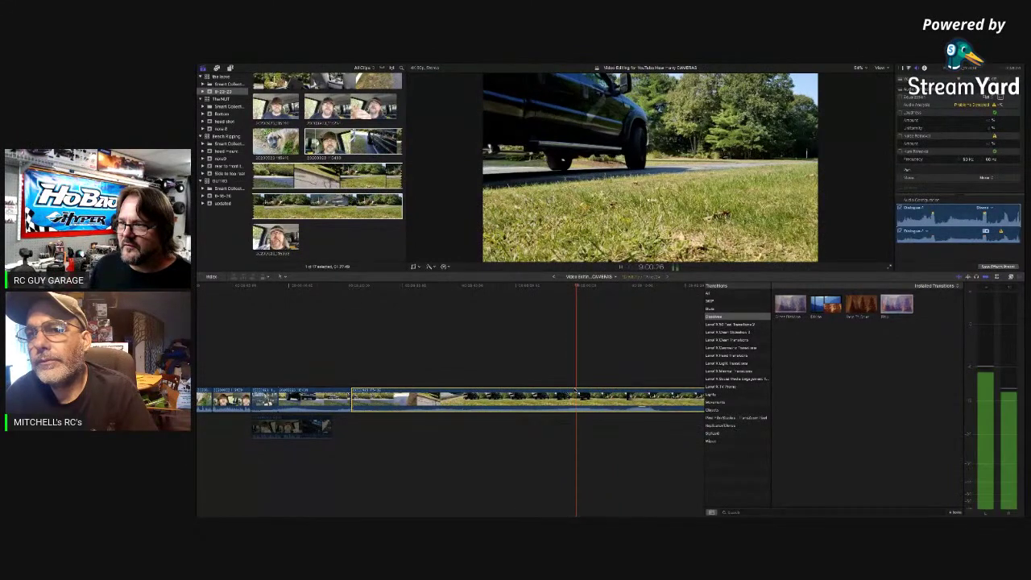
{"action": "key", "text": "space"}
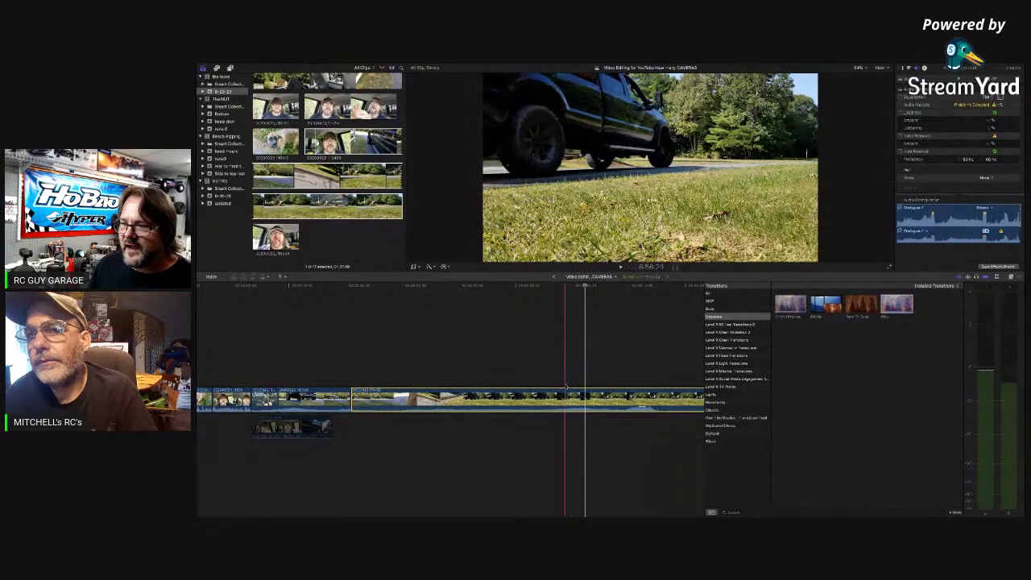
{"action": "key", "text": "space"}
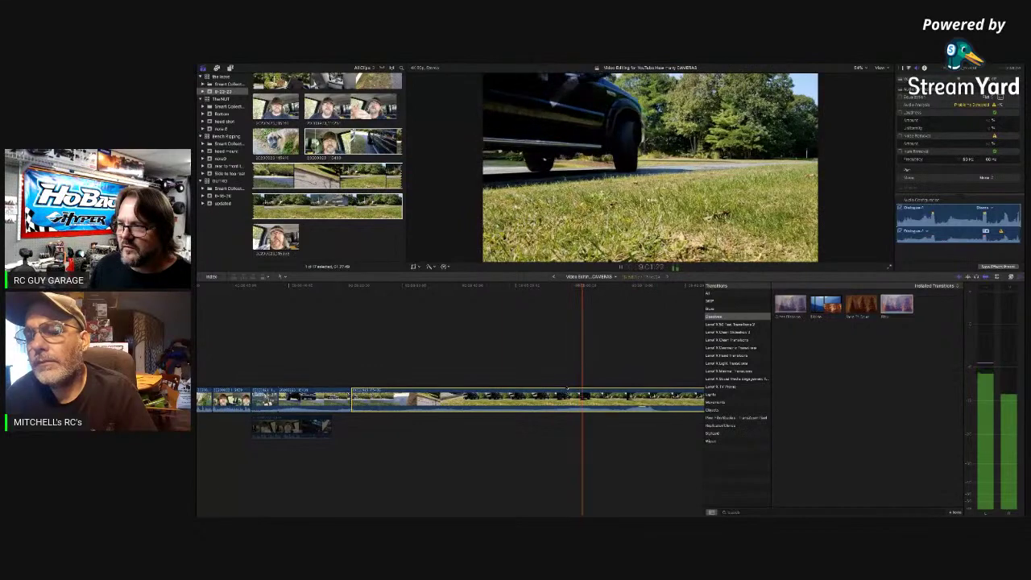
{"action": "key", "text": "space"}
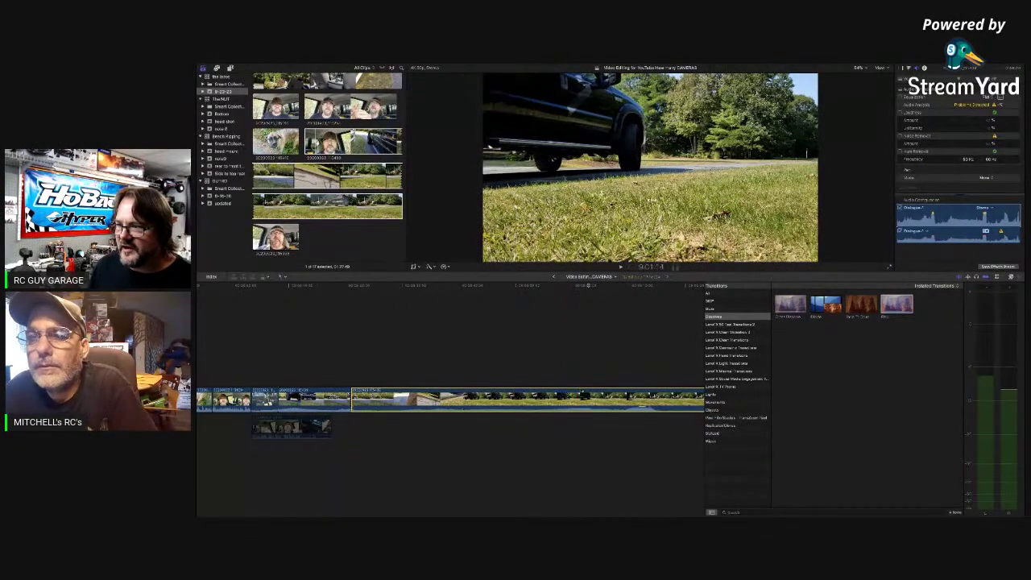
{"action": "key", "text": "super+b"}
{"action": "key", "text": "Delete"}
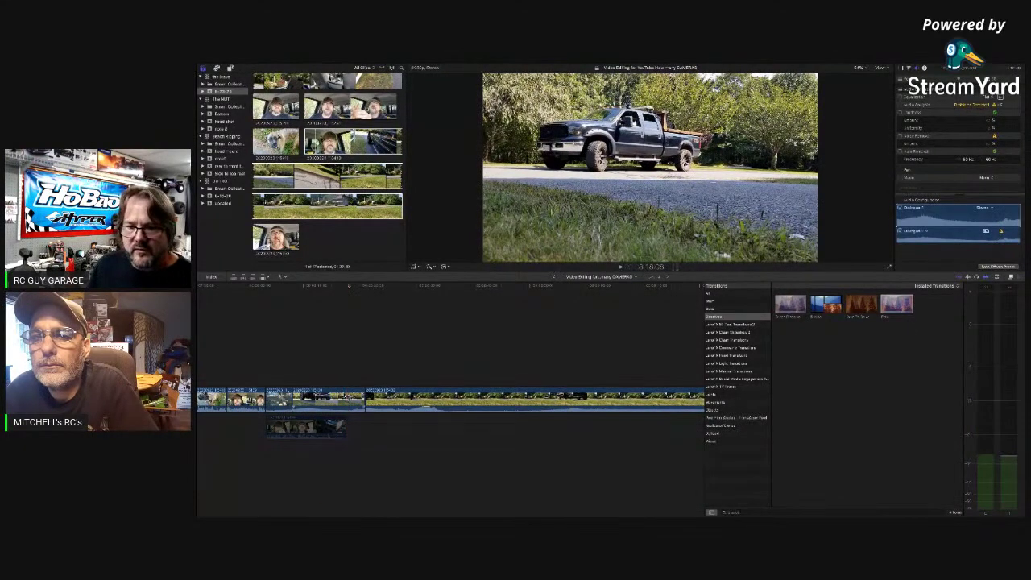
Split the first roadside clip partway through the truck's turn in the road
{"action": "key", "text": "super+equal"}
{"action": "key", "text": "super+equal"}
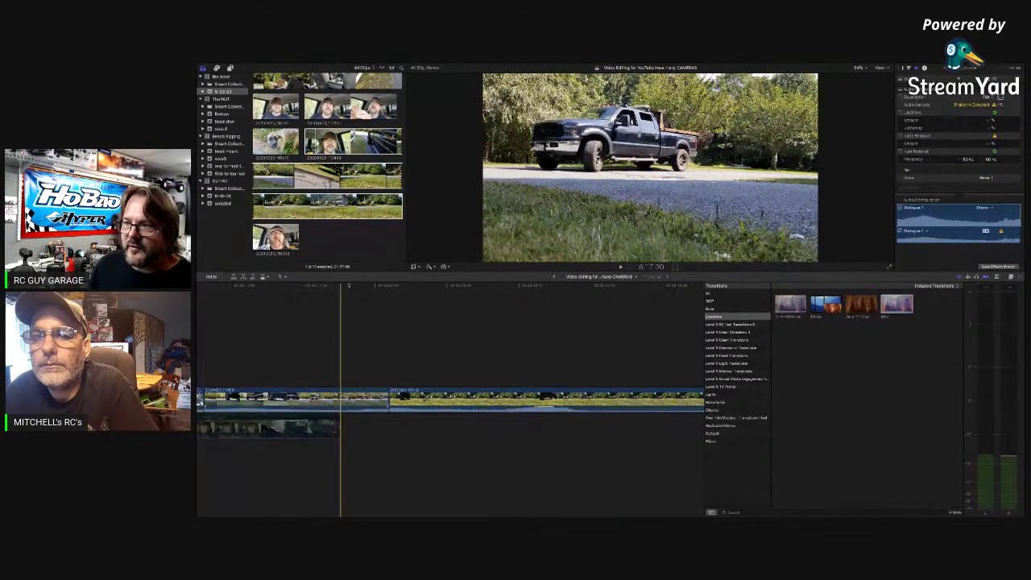
{"action": "left_click", "coordinate": [333, 400]}
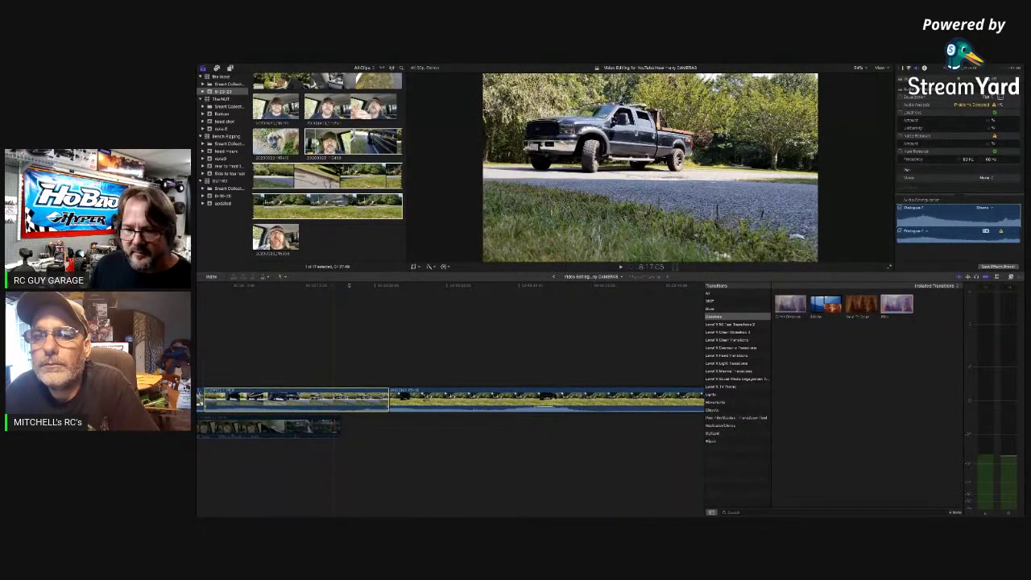
{"action": "key", "text": "super+b"}
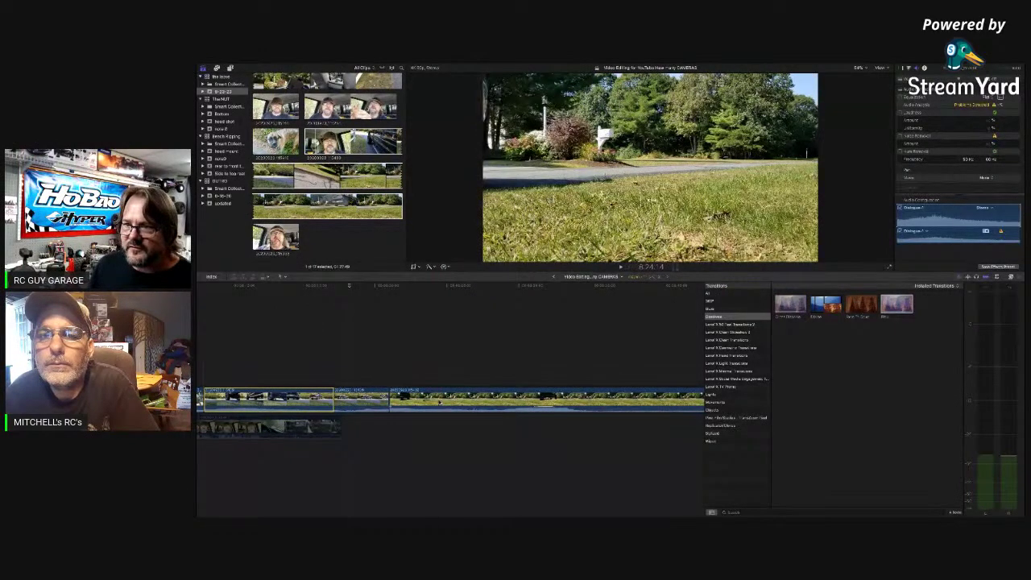
Split off a short piece of the second-angle pass, move it to the new cut in the first roadside clip, and play the sequence
{"action": "left_click", "coordinate": [429, 402]}
{"action": "key", "text": "super+b"}
{"action": "left_click_drag", "start_coordinate": [408, 403], "coordinate": [354, 402]}
{"action": "key", "text": "space"}
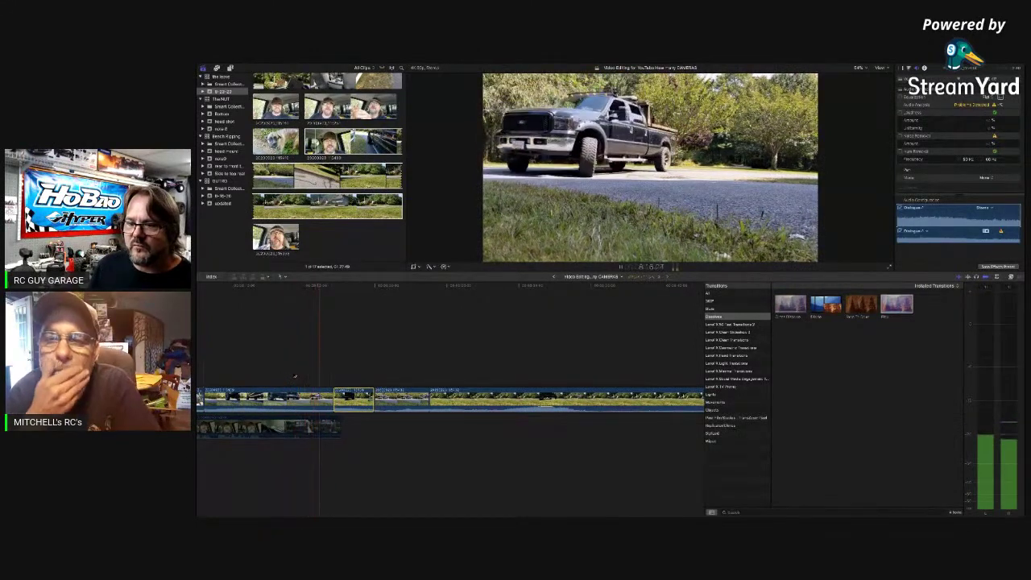
{"action": "key", "text": "space"}
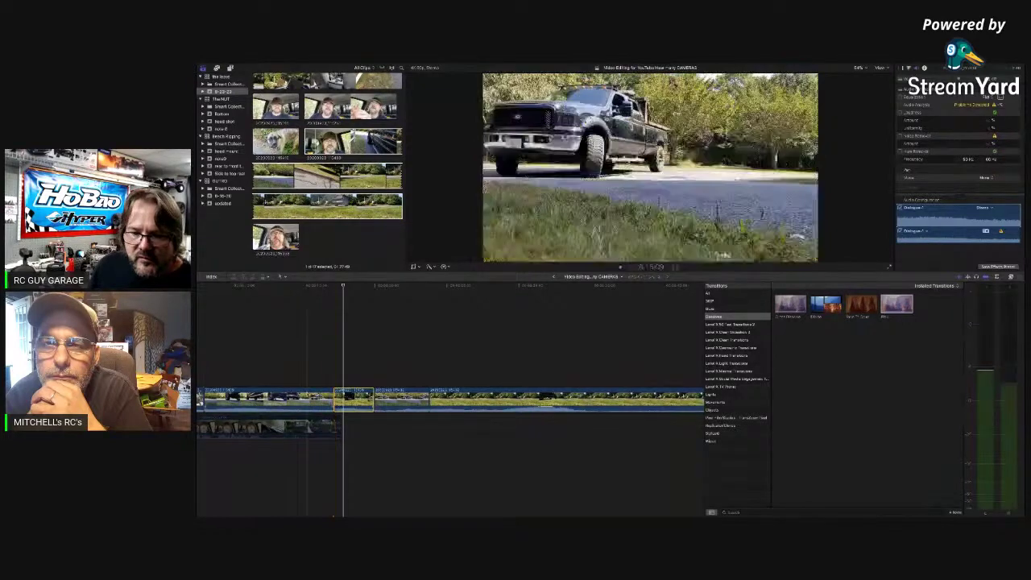
{"action": "key", "text": "space"}
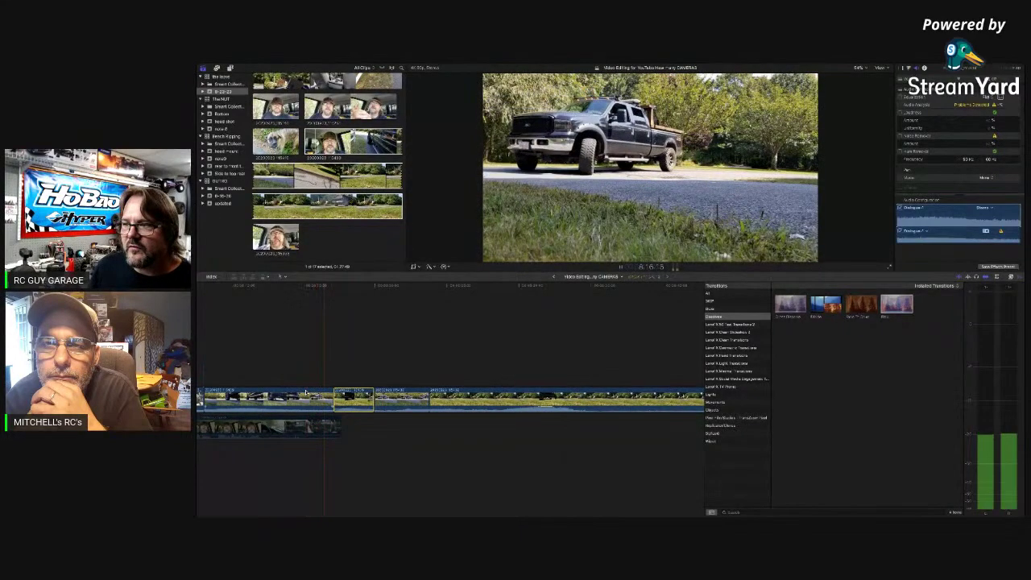
{"action": "key", "text": "space"}
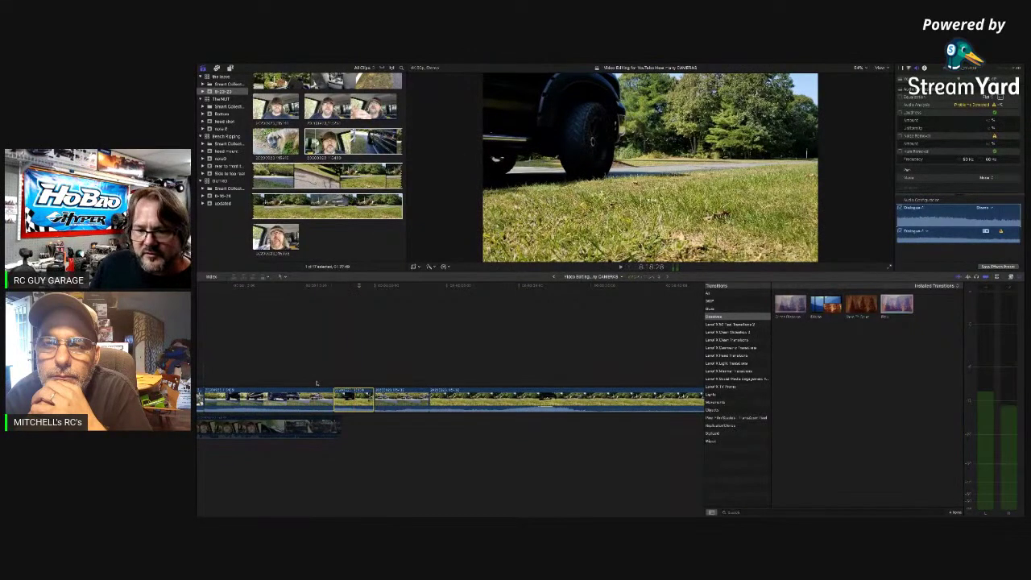
Extend the inserted second-angle piece's start, split off the added lead-in, and connect it beneath the end of the preceding roadside shot
{"action": "key", "text": "super+equal"}
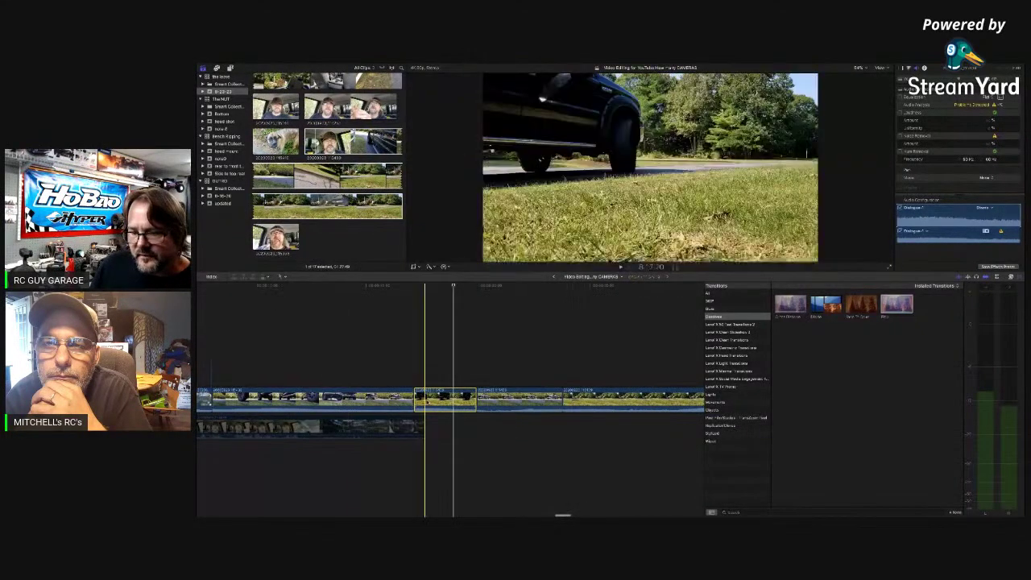
{"action": "left_click", "coordinate": [416, 393]}
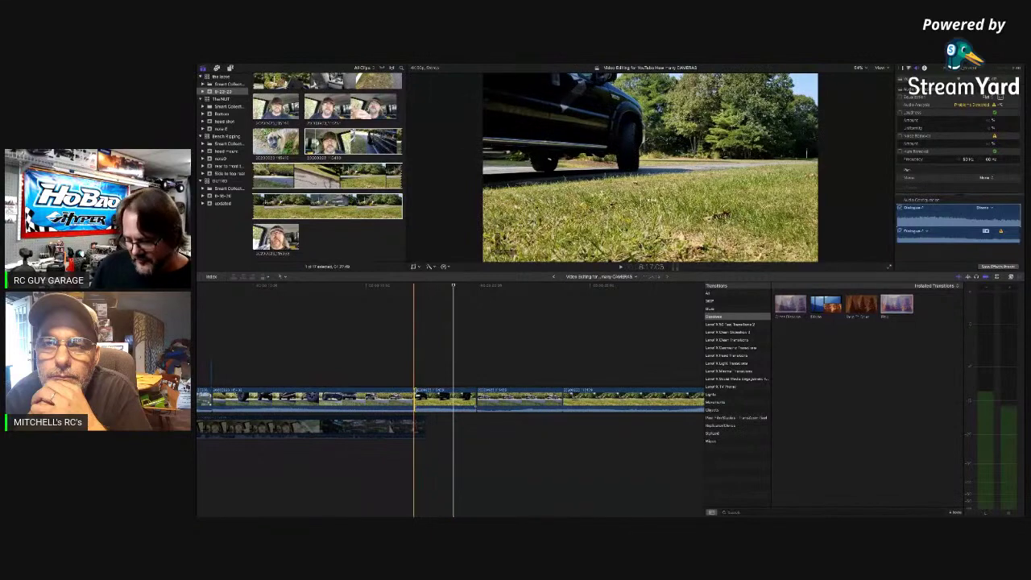
{"action": "left_click", "coordinate": [453, 354]}
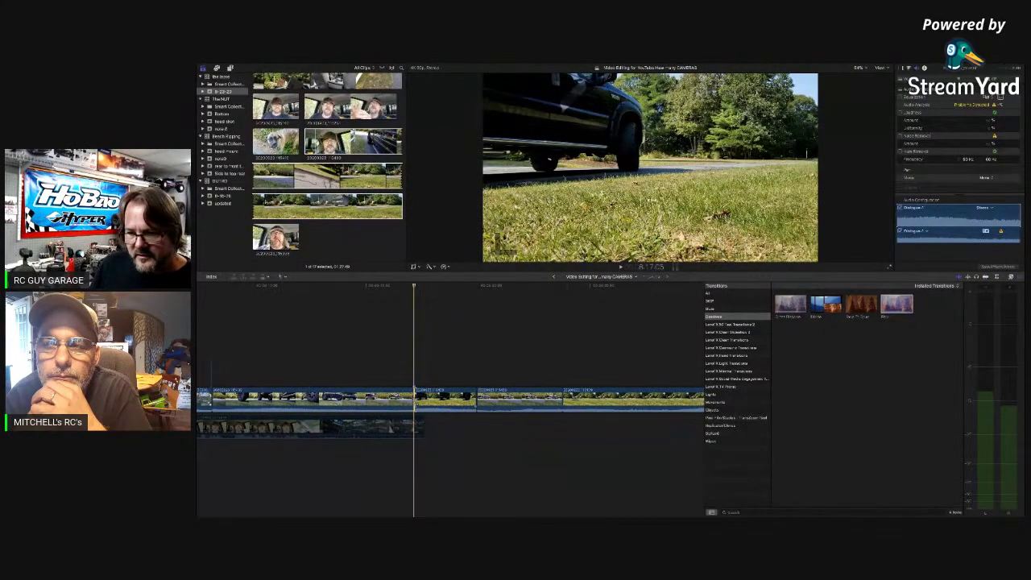
{"action": "left_click_drag", "start_coordinate": [414, 396], "coordinate": [383, 406]}
{"action": "left_click", "coordinate": [415, 402]}
{"action": "key", "text": "super+b"}
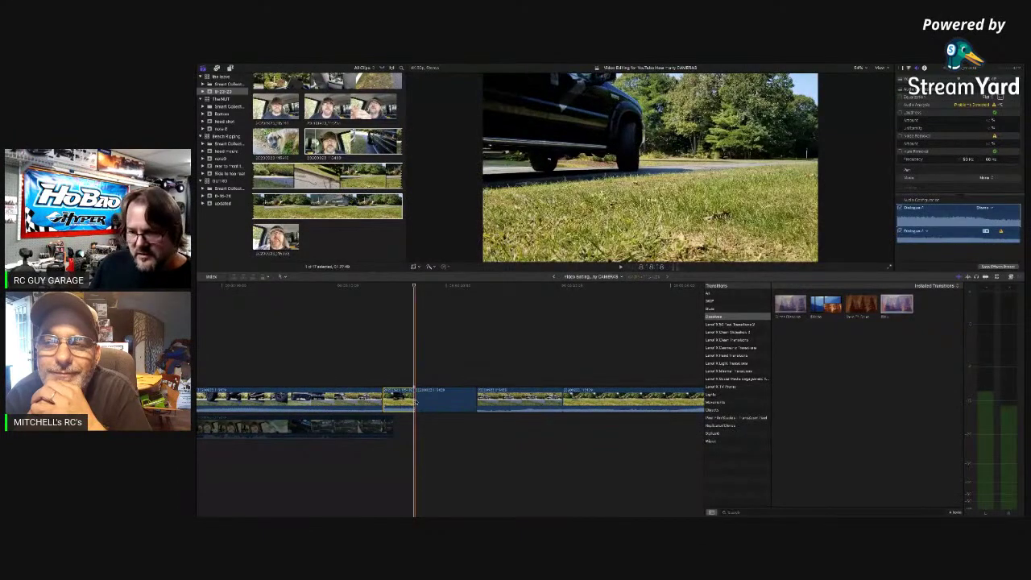
{"action": "left_click_drag", "start_coordinate": [415, 401], "coordinate": [371, 427]}
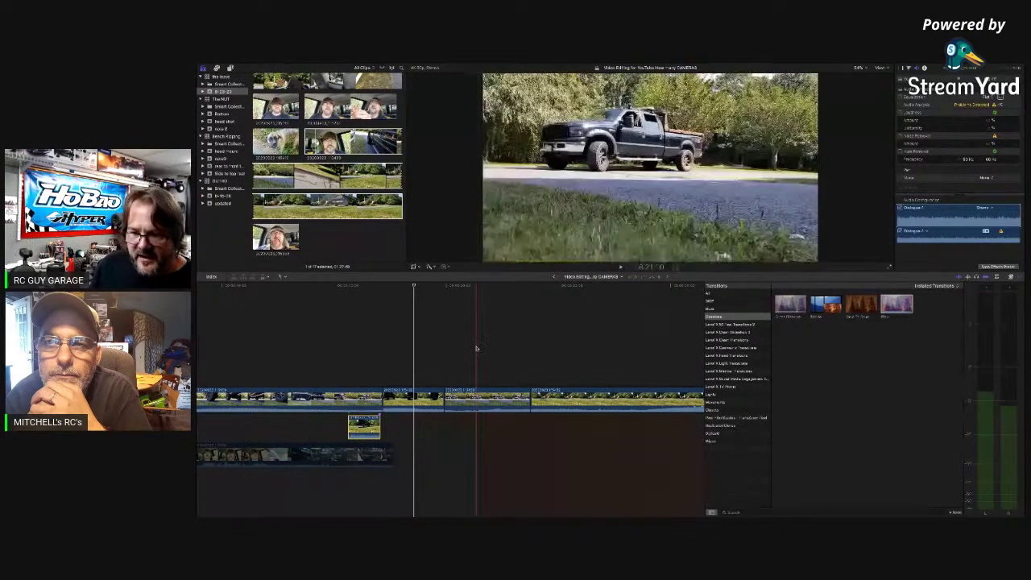
{"action": "left_click", "coordinate": [384, 371]}
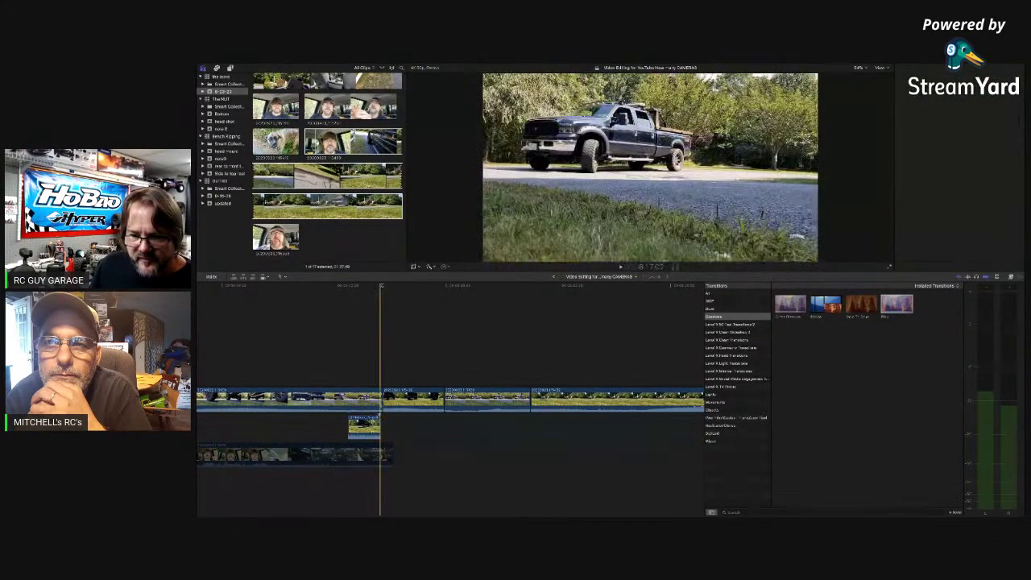
Align the short connected clip with the cut above it and play back the truck pass across the following cuts
{"action": "left_click", "coordinate": [364, 424]}
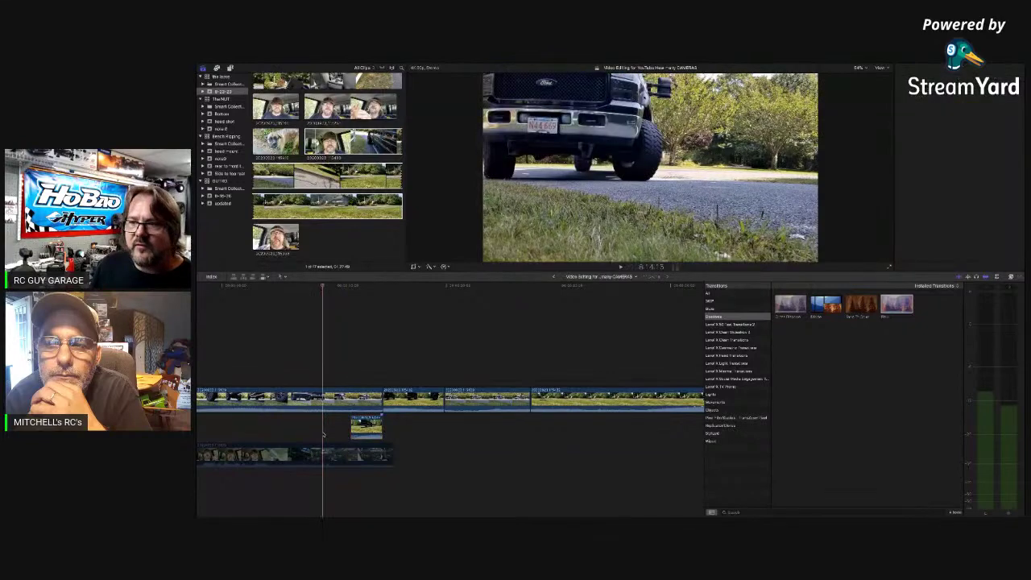
{"action": "key", "text": "space"}
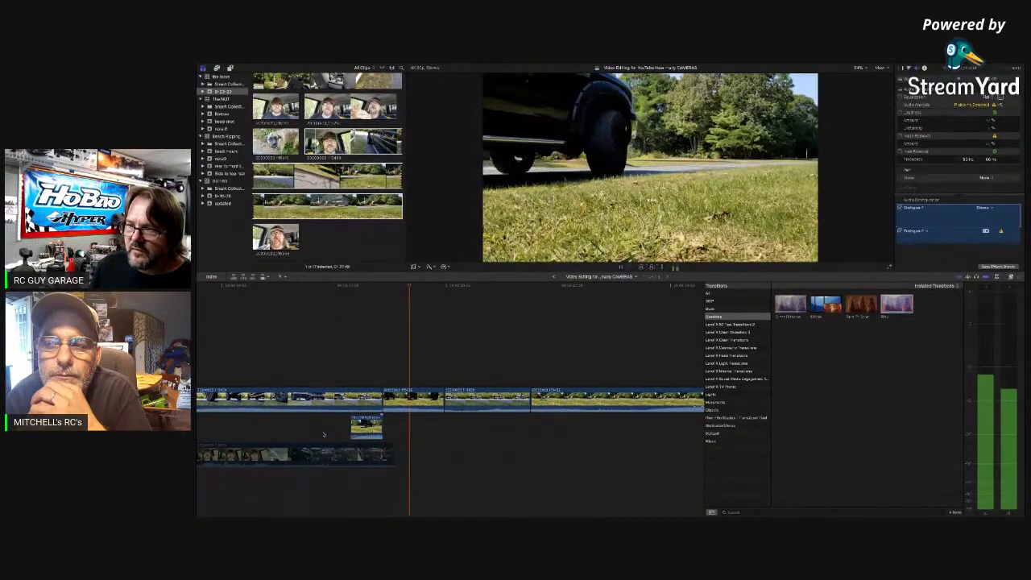
{"action": "left_click", "coordinate": [451, 412]}
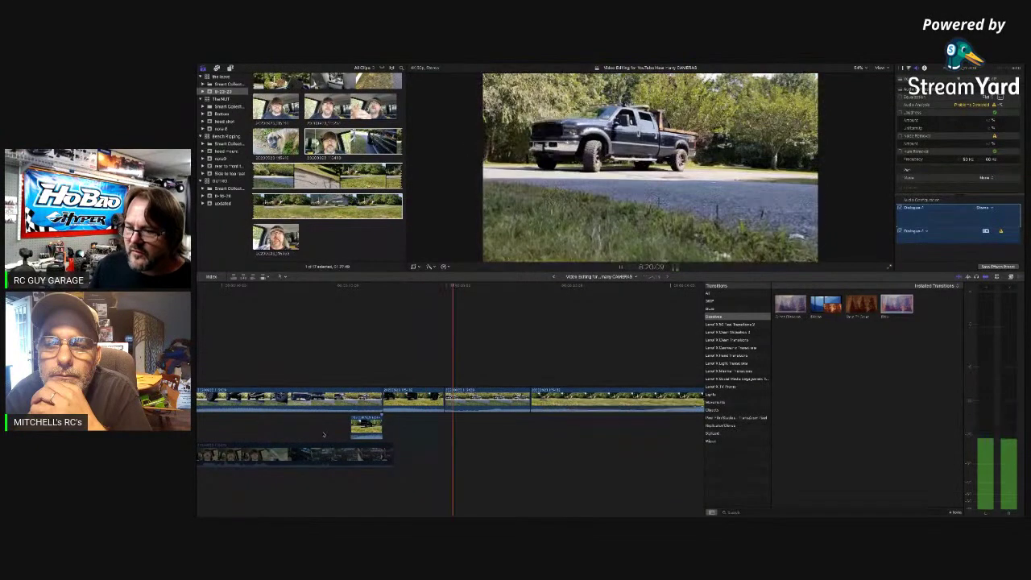
{"action": "key", "text": "space"}
{"action": "left_click", "coordinate": [444, 407]}
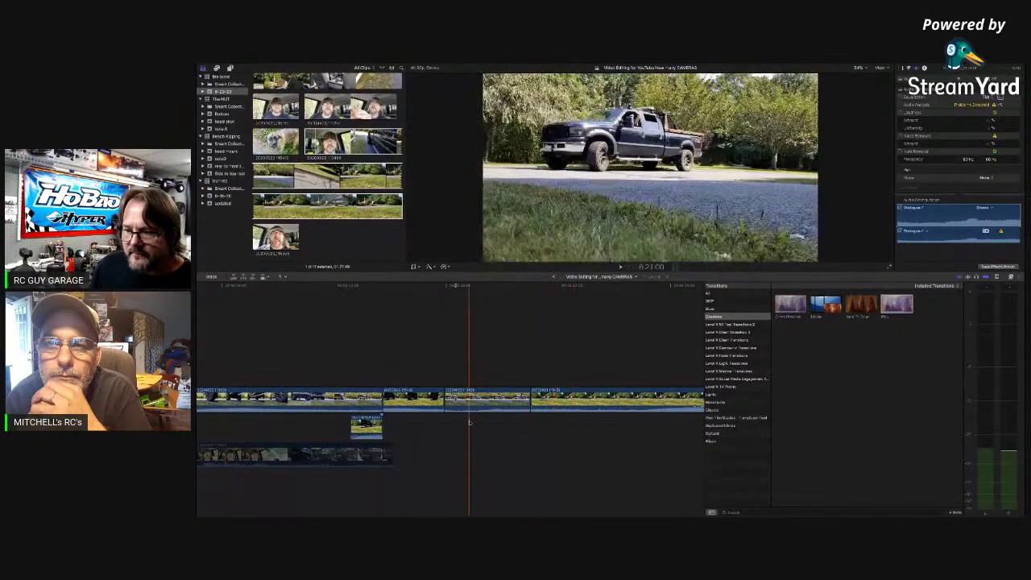
Connect the long roadside clip beneath the preceding truck clip, split it where that clip ends, and return the remainder to the main storyline
{"action": "left_click_drag", "start_coordinate": [546, 403], "coordinate": [459, 430]}
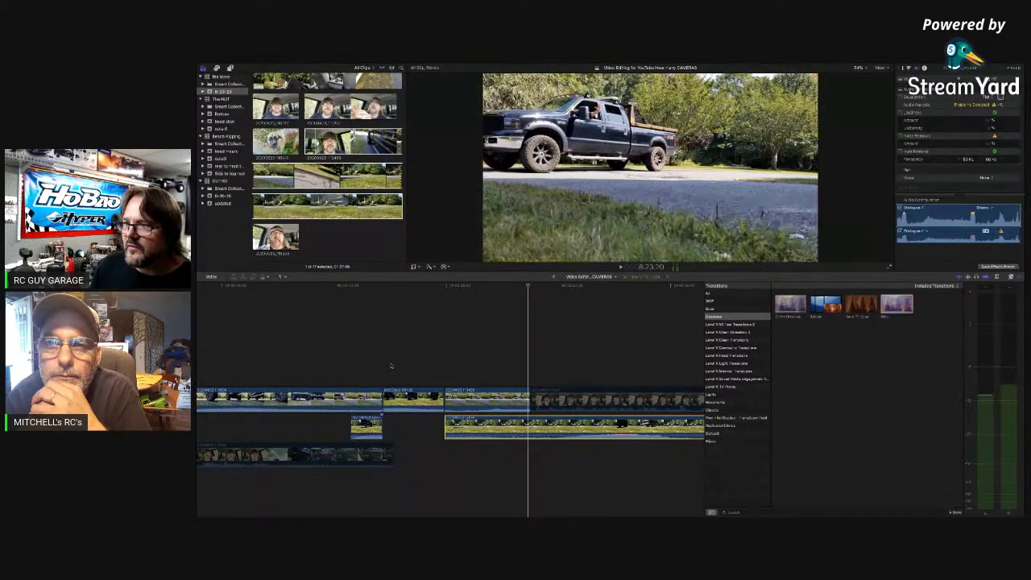
{"action": "key", "text": "space"}
{"action": "scroll", "coordinate": [505, 377], "scroll_direction": "right", "scroll_amount": 3}
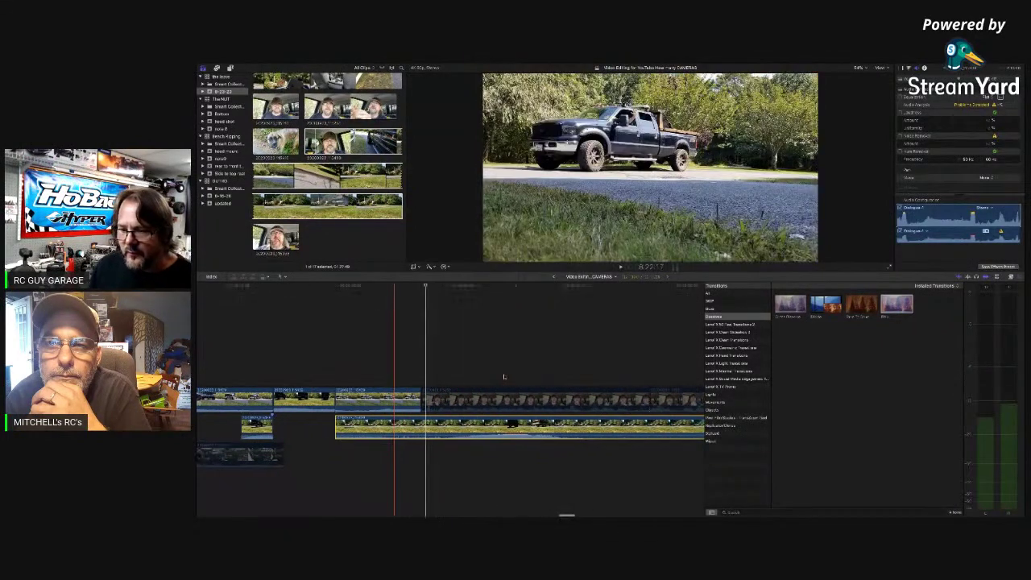
{"action": "key", "text": "super+minus"}
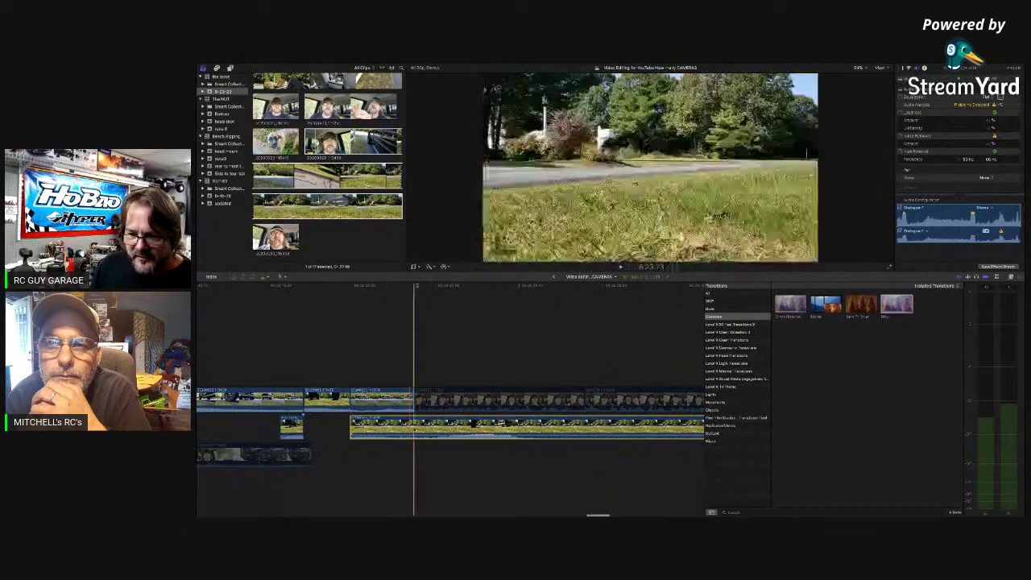
{"action": "key", "text": "super+b"}
{"action": "left_click_drag", "start_coordinate": [427, 429], "coordinate": [425, 407]}
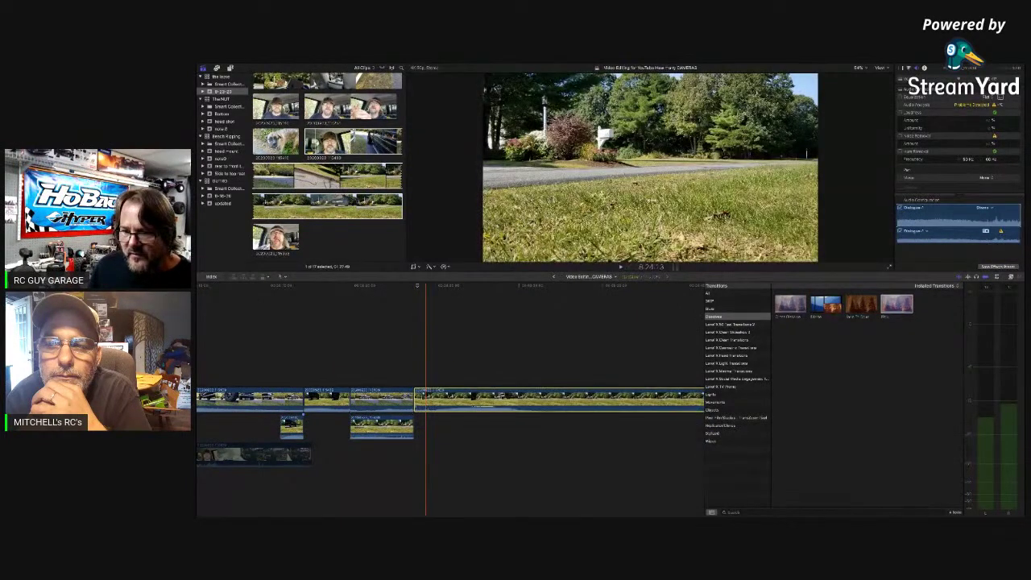
Scan the rest of the long roadside clip for further truck passes and return to the stacked clips
{"action": "key", "text": "super+minus"}
{"action": "scroll", "coordinate": [419, 380], "scroll_direction": "right", "scroll_amount": 1}
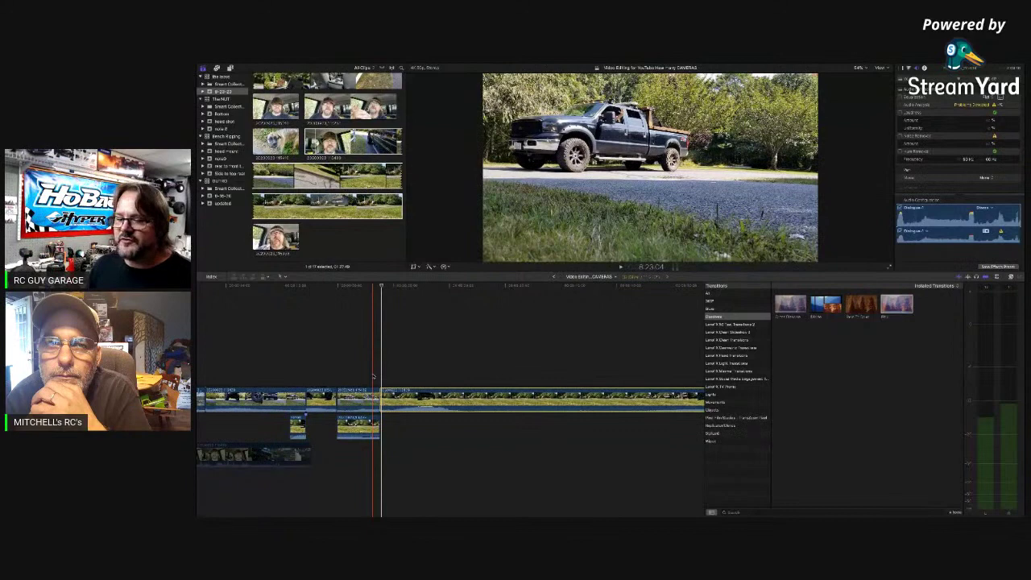
{"action": "left_click", "coordinate": [374, 376]}
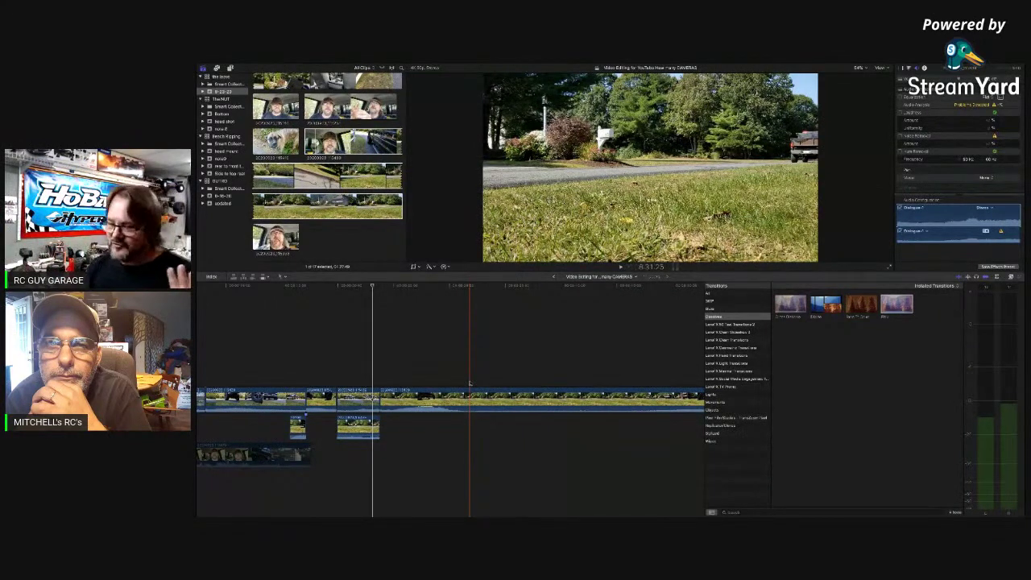
{"action": "scroll", "coordinate": [470, 383], "scroll_direction": "right", "scroll_amount": 2}
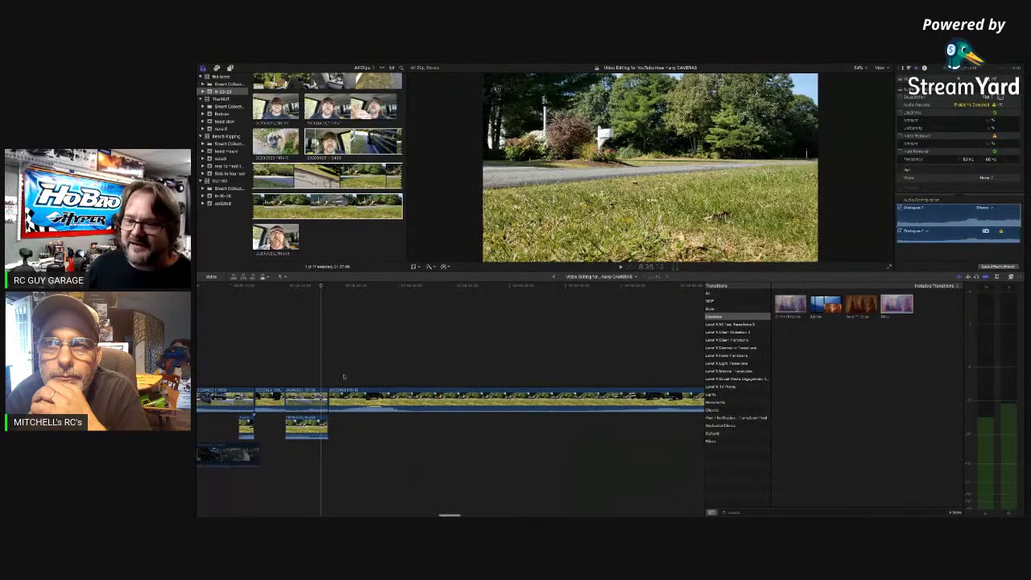
{"action": "scroll", "coordinate": [420, 390], "scroll_direction": "right", "scroll_amount": 2}
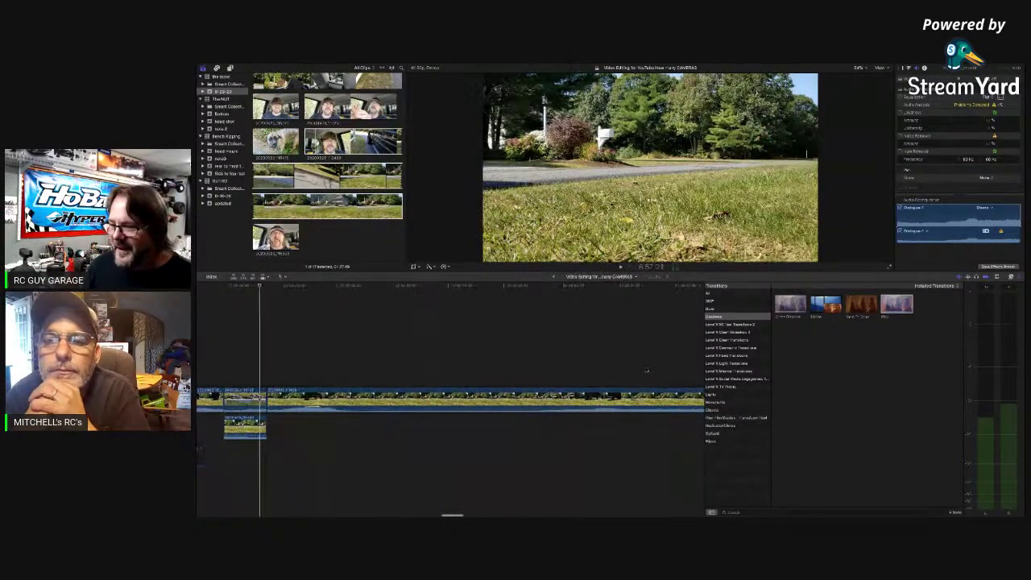
{"action": "scroll", "coordinate": [617, 383], "scroll_direction": "right", "scroll_amount": 4}
{"action": "scroll", "coordinate": [633, 387], "scroll_direction": "right", "scroll_amount": 5}
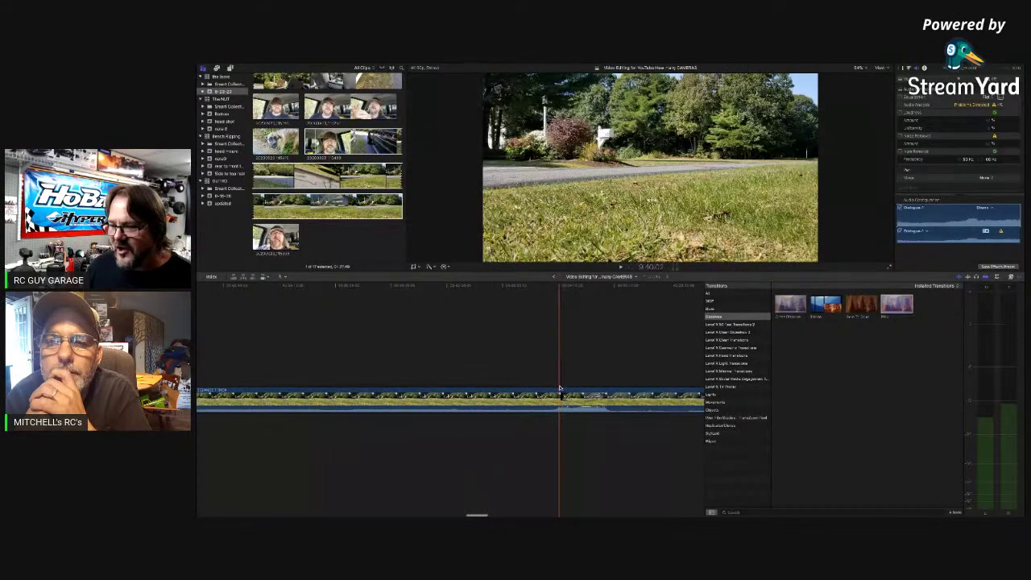
{"action": "left_click", "coordinate": [561, 387]}
{"action": "left_click", "coordinate": [555, 388]}
{"action": "scroll", "coordinate": [554, 387], "scroll_direction": "left", "scroll_amount": 8}
{"action": "scroll", "coordinate": [555, 389], "scroll_direction": "left", "scroll_amount": 3}
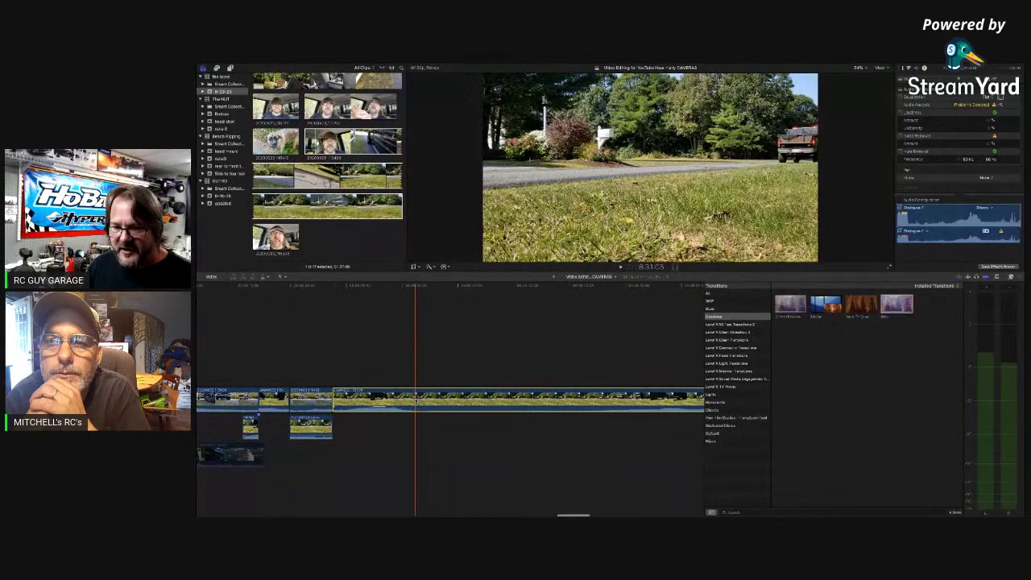
Play back the stacked truck clips and fine-tune the edit point at the start of the long roadside clip
{"action": "left_click", "coordinate": [332, 379]}
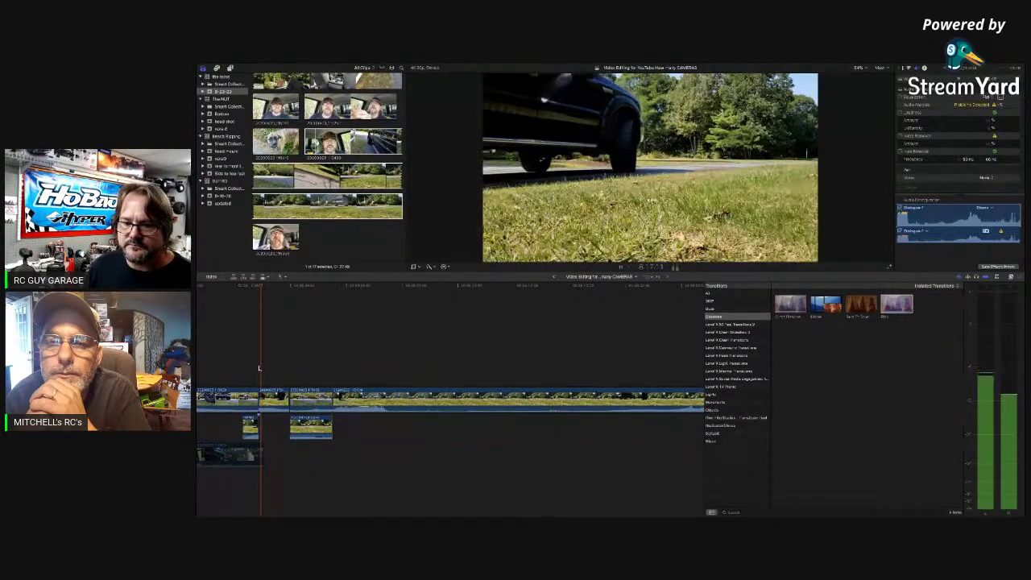
{"action": "key", "text": "space"}
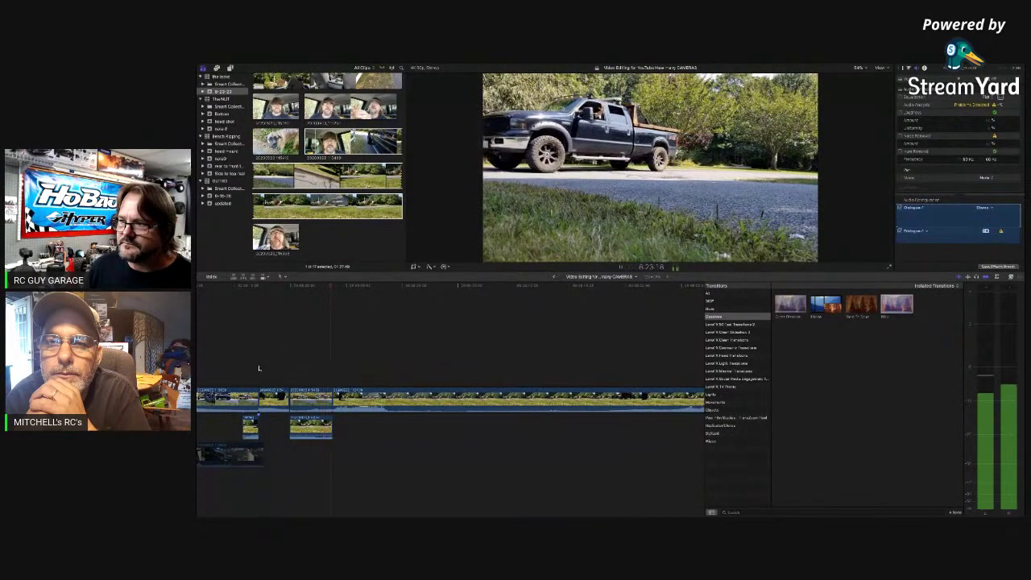
{"action": "key", "text": "space"}
{"action": "key", "text": "super+="}
{"action": "key", "text": "super+="}
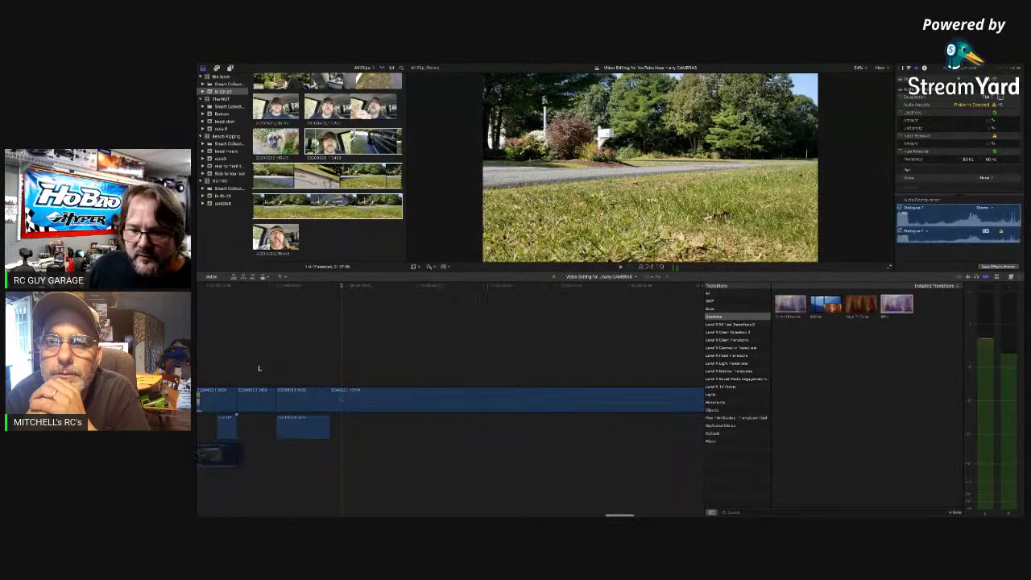
{"action": "left_click_drag", "start_coordinate": [319, 398], "coordinate": [326, 398]}
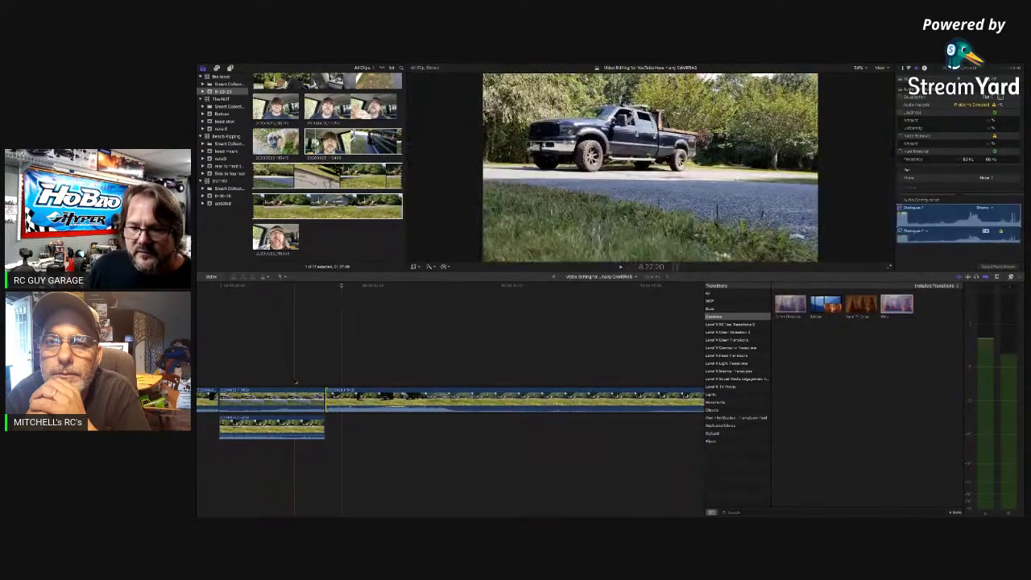
{"action": "key", "text": "space"}
{"action": "key", "text": "space"}
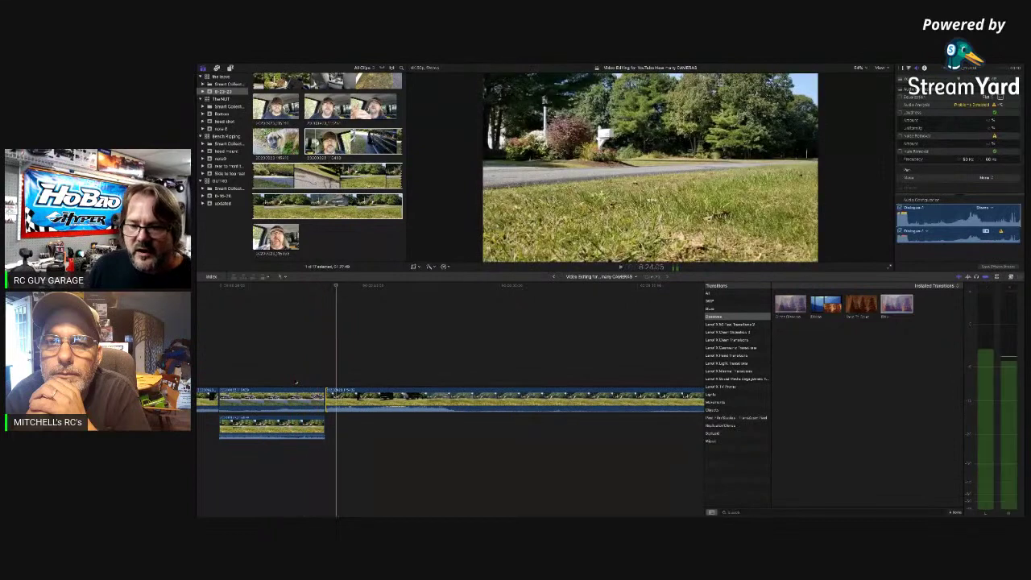
Split the long clip at 8:24:11, stack its short opening piece beneath the connected clip, and play back the pass
{"action": "key", "text": "super+="}
{"action": "key", "text": "super+="}
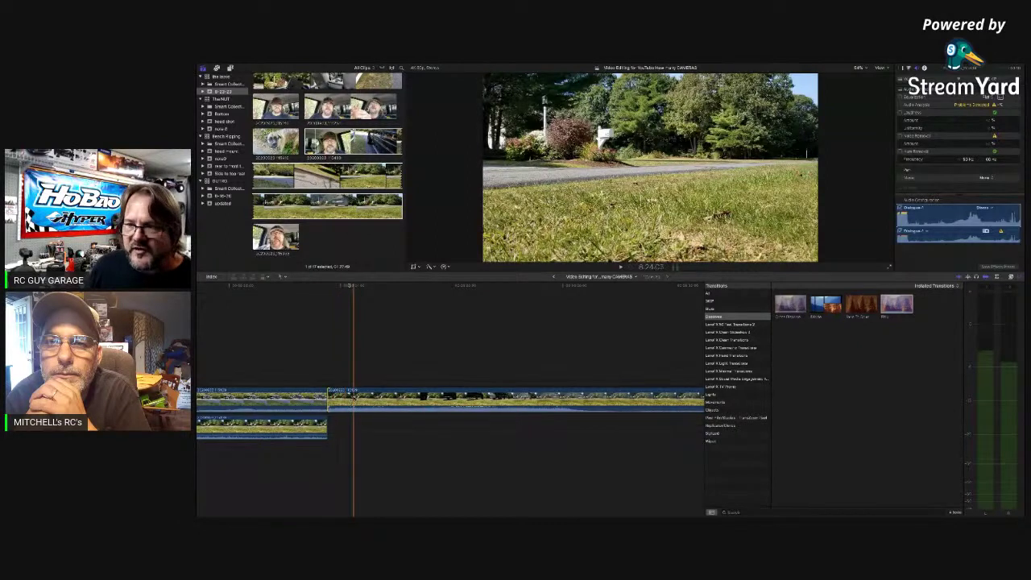
{"action": "left_click", "coordinate": [361, 398]}
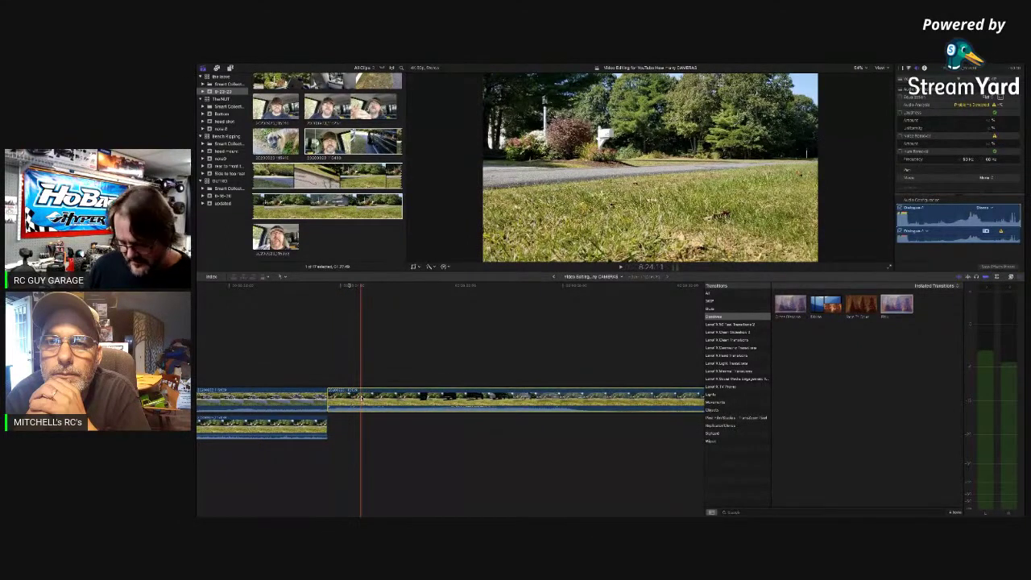
{"action": "key", "text": "super+b"}
{"action": "left_click_drag", "start_coordinate": [342, 400], "coordinate": [310, 453]}
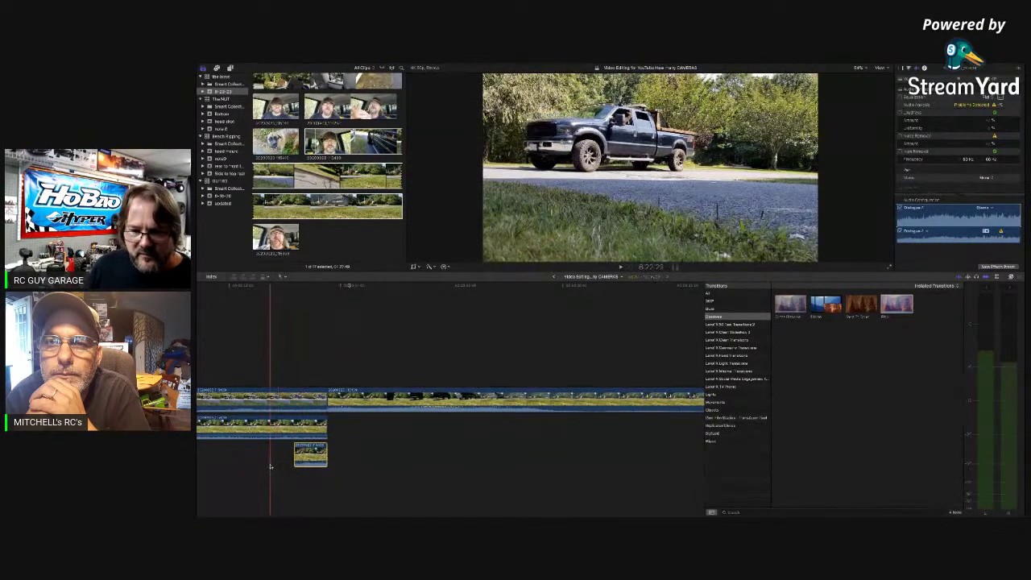
{"action": "key", "text": "space"}
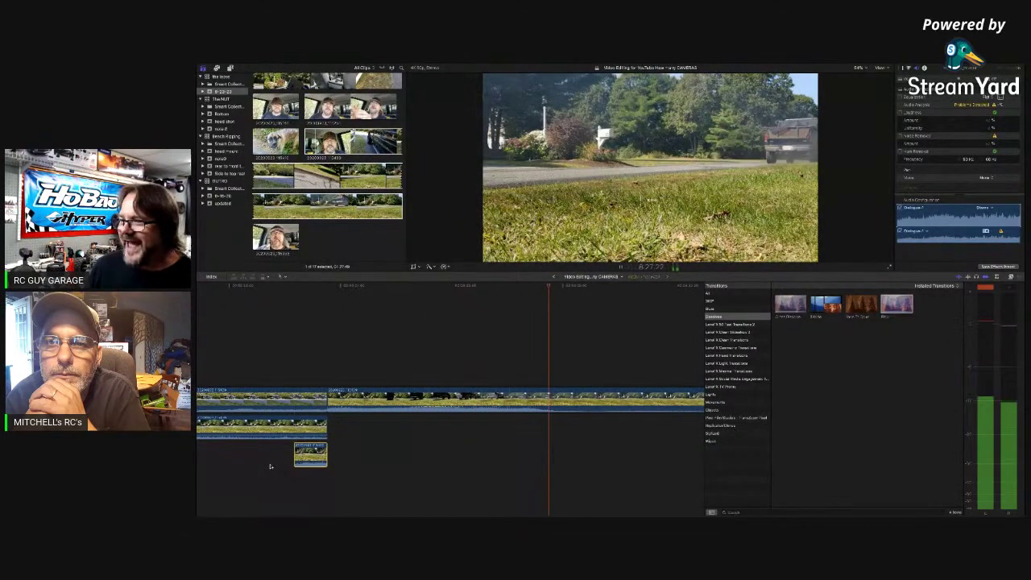
{"action": "key", "text": "space"}
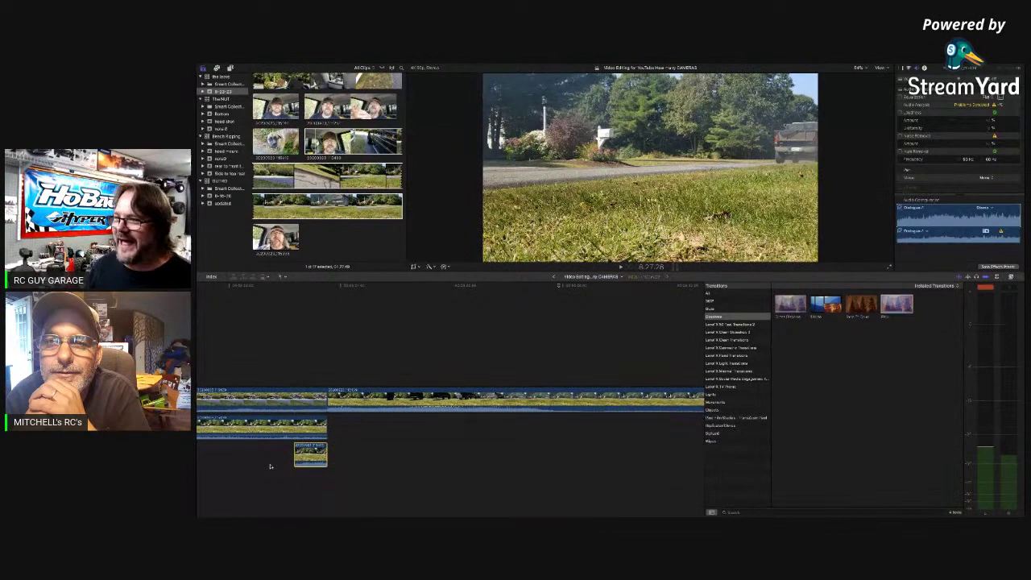
Split the long roadside clip at 8:30:02, after the truck has left the frame
{"action": "scroll", "coordinate": [270, 466], "scroll_direction": "right", "scroll_amount": 2}
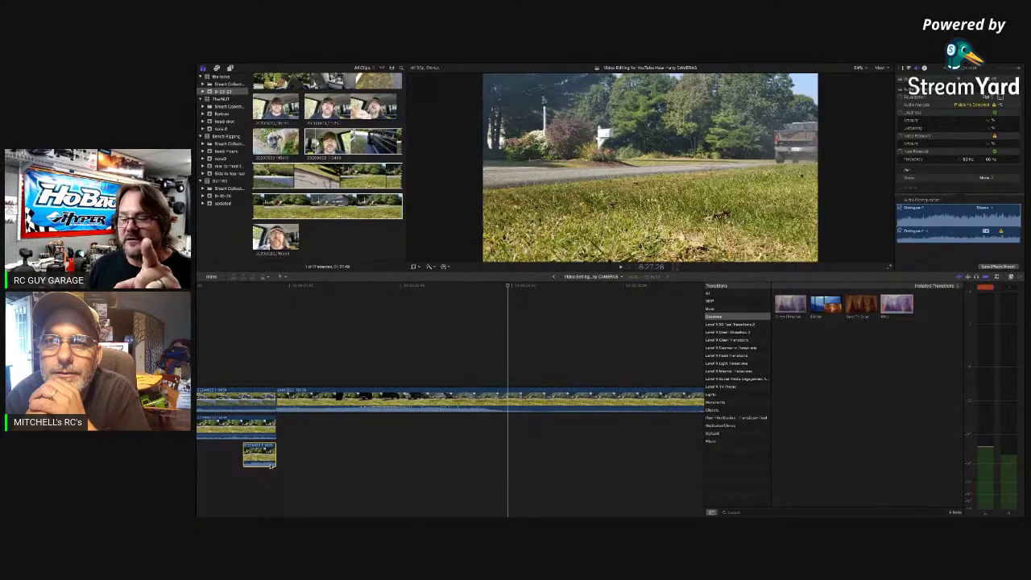
{"action": "key", "text": "super+minus"}
{"action": "key", "text": "super+minus"}
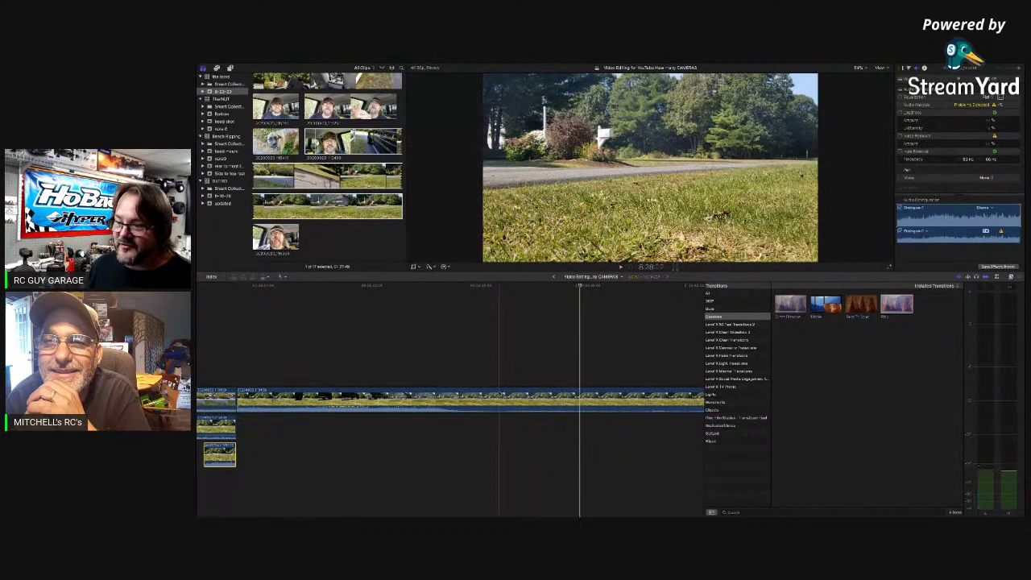
{"action": "key", "text": "super+b"}
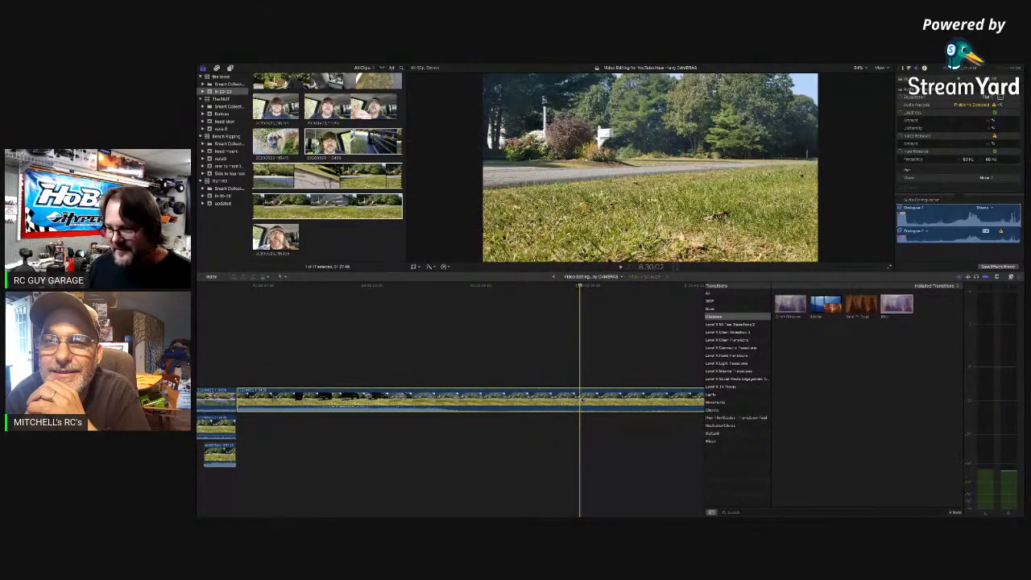
Examine the footage after the split, skimming and playing it for any usable truck passes
{"action": "key", "text": "super+minus"}
{"action": "scroll", "coordinate": [597, 396], "scroll_direction": "right", "scroll_amount": 3}
{"action": "scroll", "coordinate": [526, 381], "scroll_direction": "right", "scroll_amount": 5}
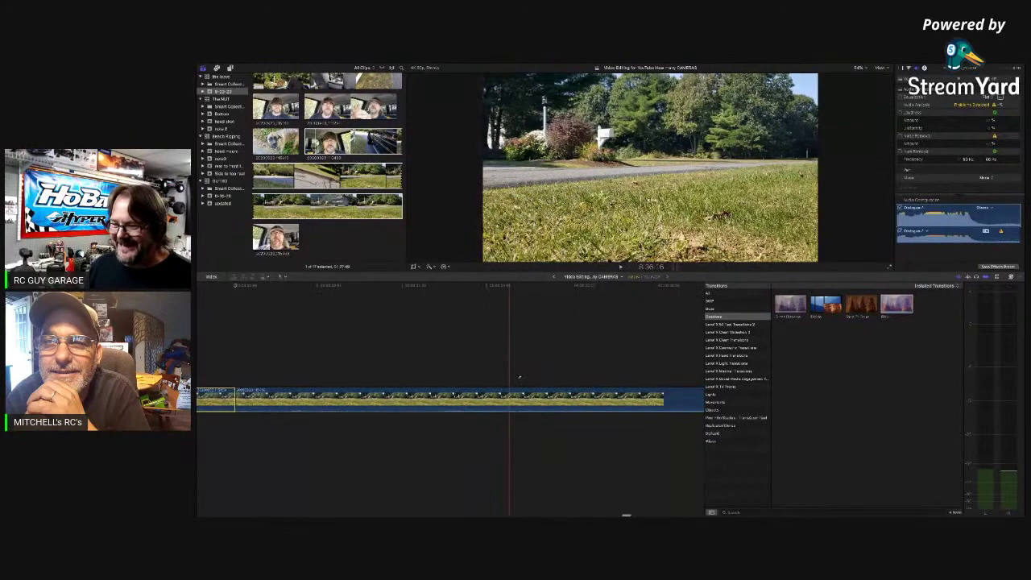
{"action": "scroll", "coordinate": [524, 382], "scroll_direction": "right", "scroll_amount": 5}
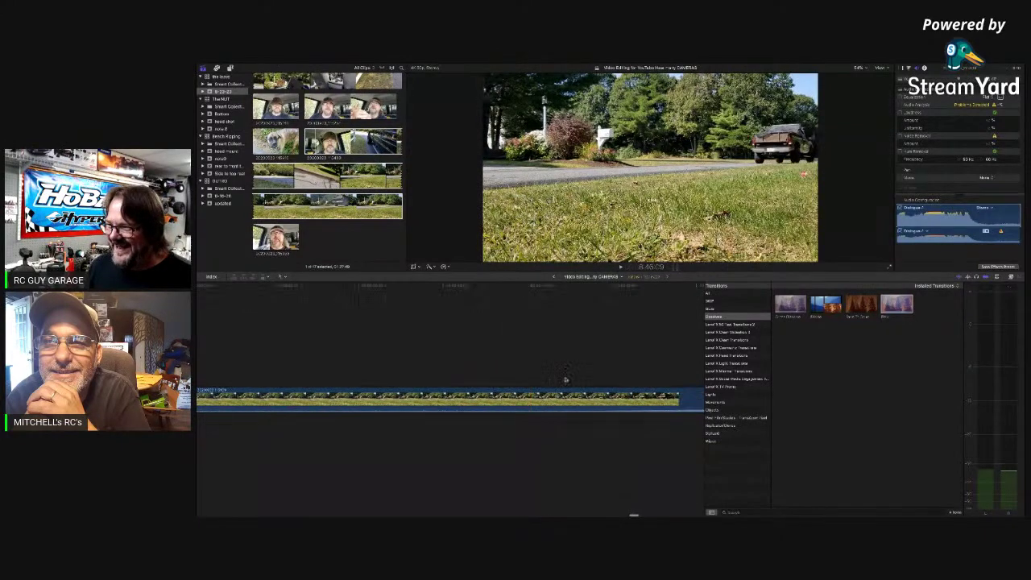
{"action": "scroll", "coordinate": [568, 383], "scroll_direction": "right", "scroll_amount": 5}
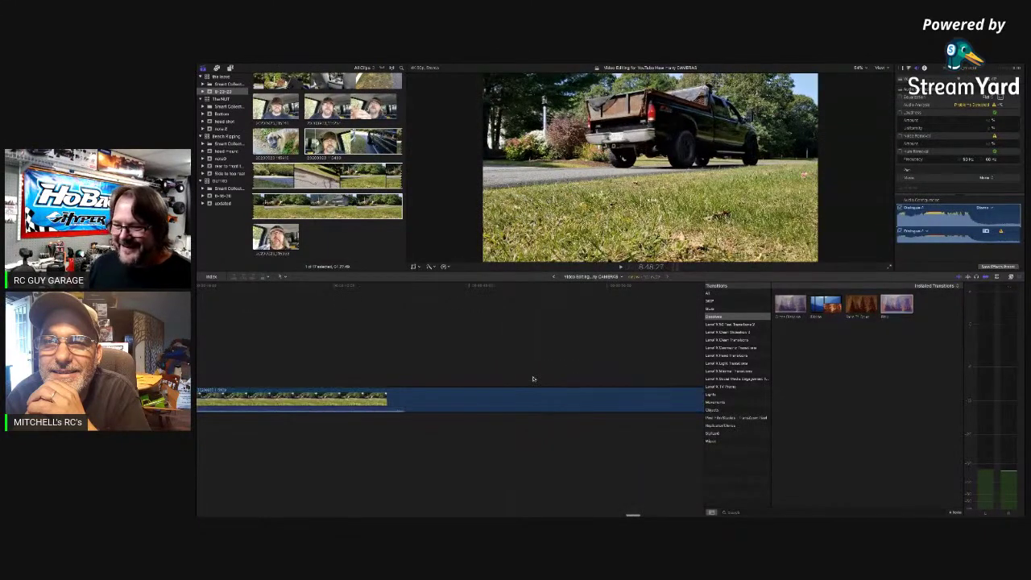
{"action": "scroll", "coordinate": [556, 383], "scroll_direction": "left", "scroll_amount": 15}
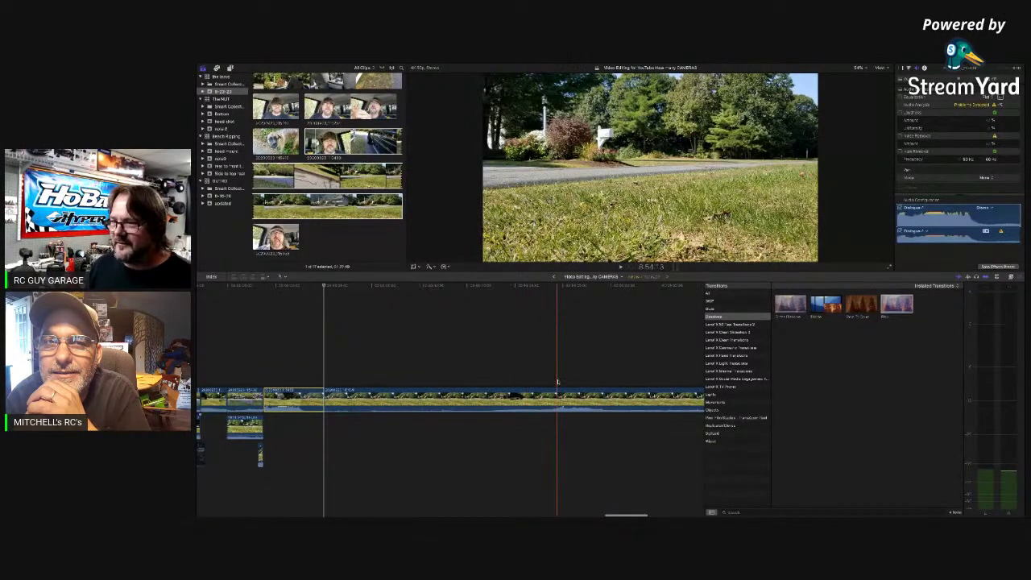
{"action": "key", "text": "space"}
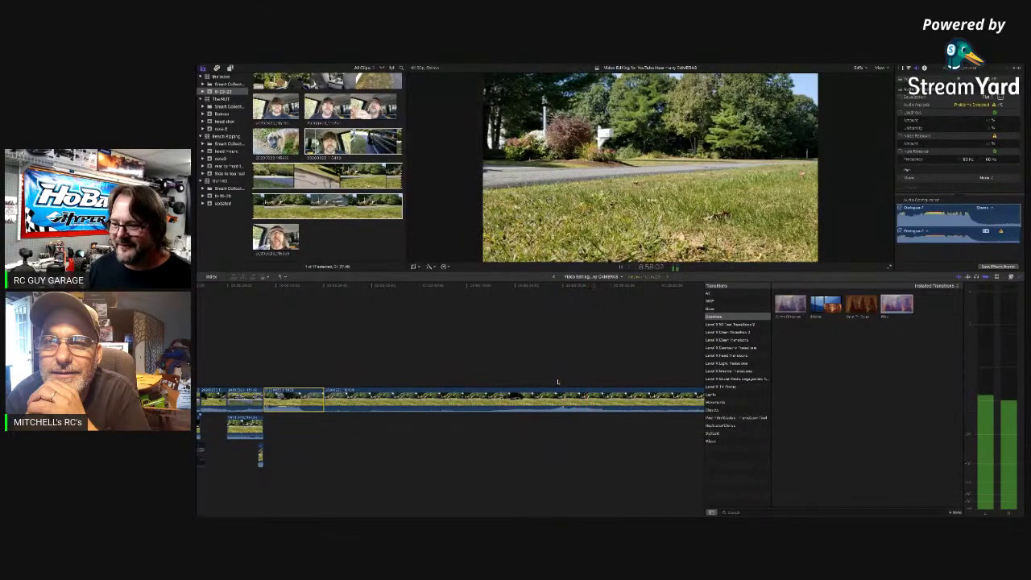
{"action": "scroll", "coordinate": [557, 382], "scroll_direction": "right", "scroll_amount": 3}
{"action": "key", "text": "super+minus"}
{"action": "key", "text": "space"}
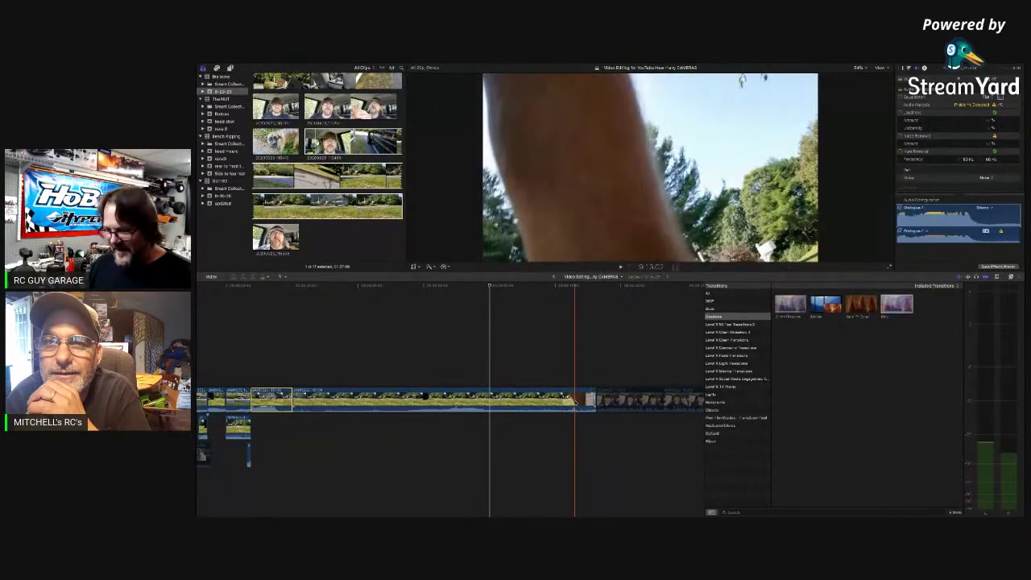
Delete the leftover roadside footage after the split and select the end of the last truck clip
{"action": "left_click", "coordinate": [575, 403]}
{"action": "key", "text": "Delete"}
{"action": "scroll", "coordinate": [365, 373], "scroll_direction": "left", "scroll_amount": 3}
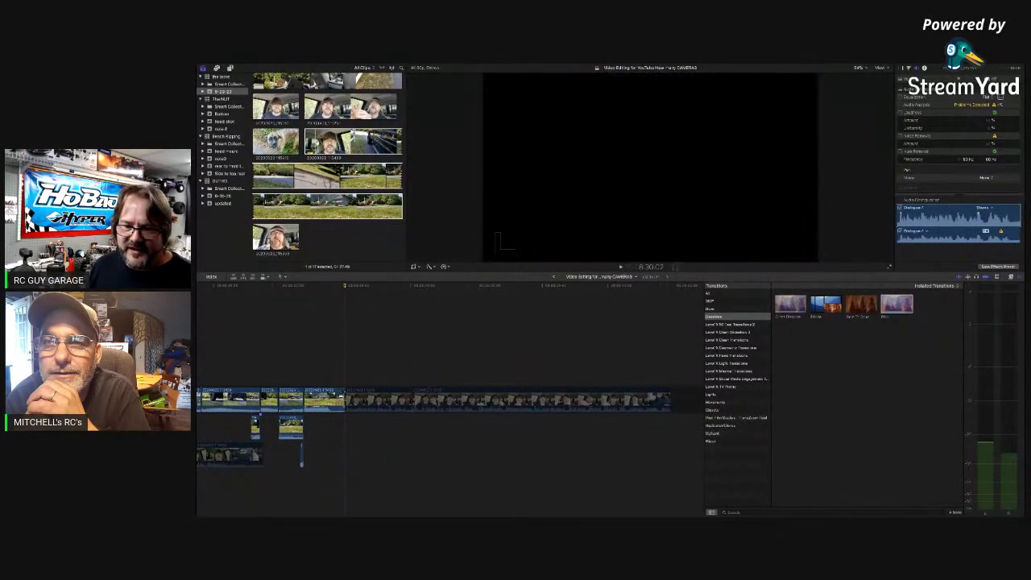
{"action": "left_click", "coordinate": [342, 398]}
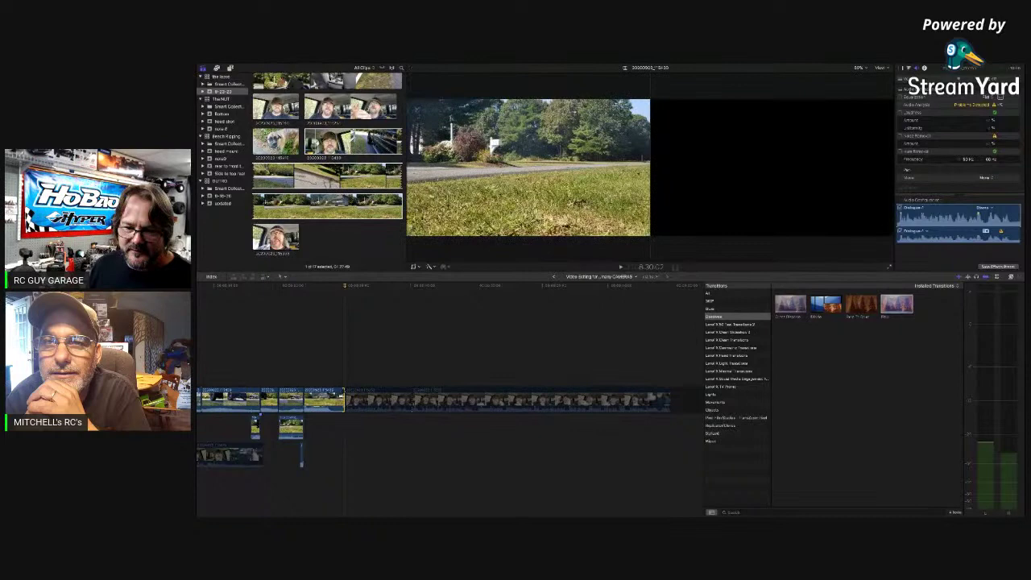
Extend the end of the last roadside truck clip and play back the pass
{"action": "left_click_drag", "start_coordinate": [342, 398], "coordinate": [407, 398]}
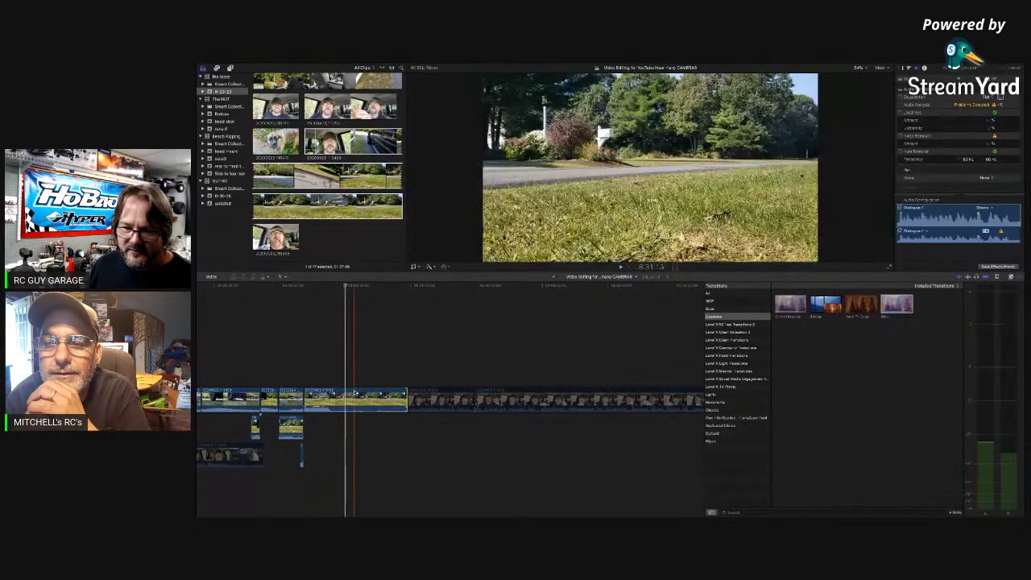
{"action": "key", "text": "space"}
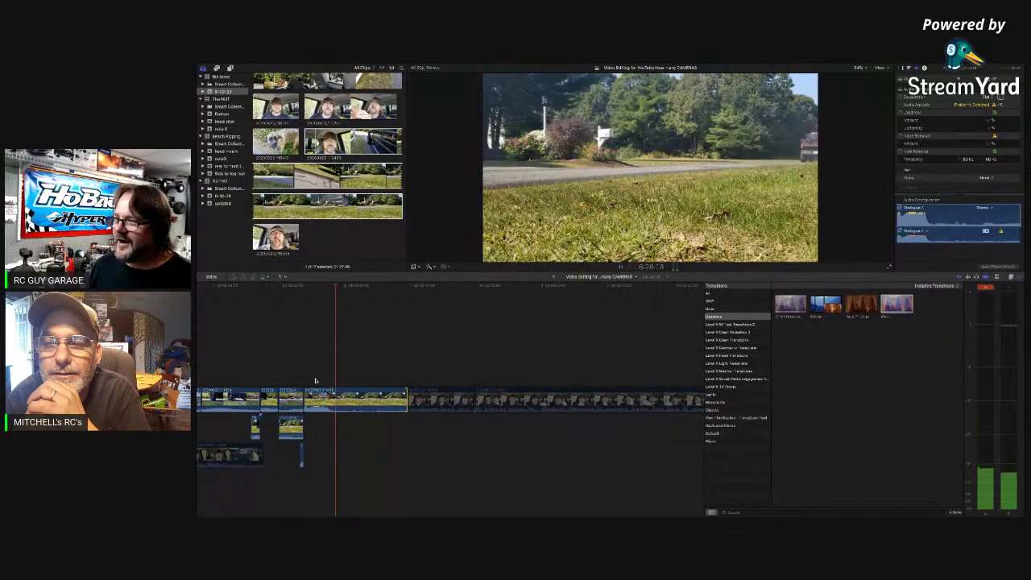
{"action": "key", "text": "space"}
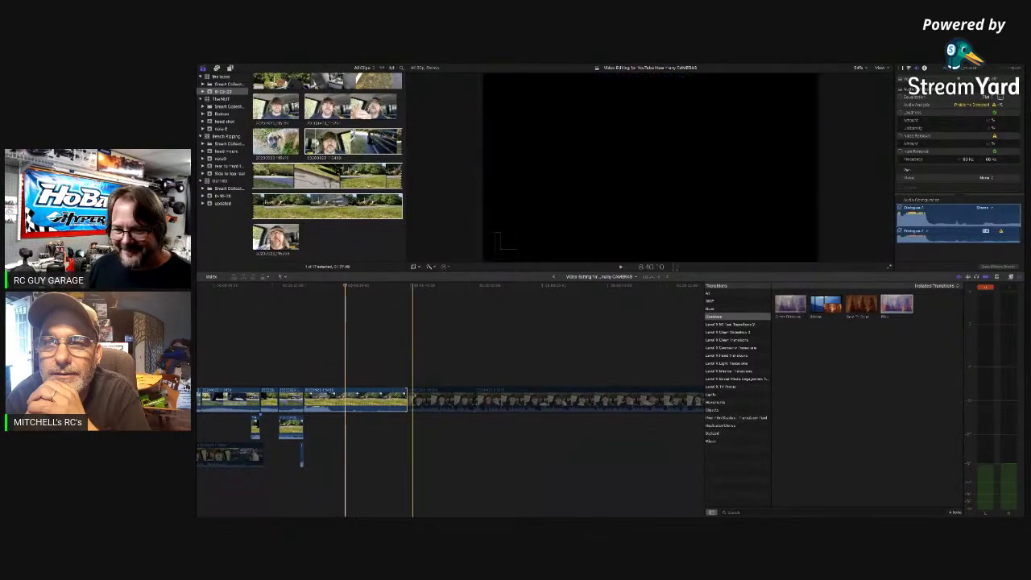
Enable the two greyed-out in-cab talking clips after the truck footage and play them
{"action": "left_click", "coordinate": [433, 379]}
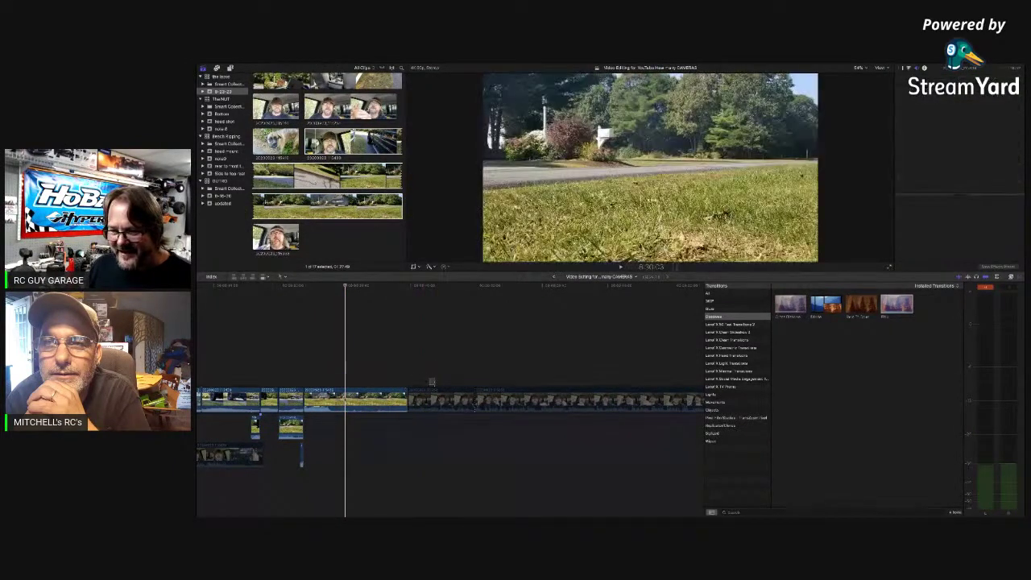
{"action": "left_click", "coordinate": [459, 399]}
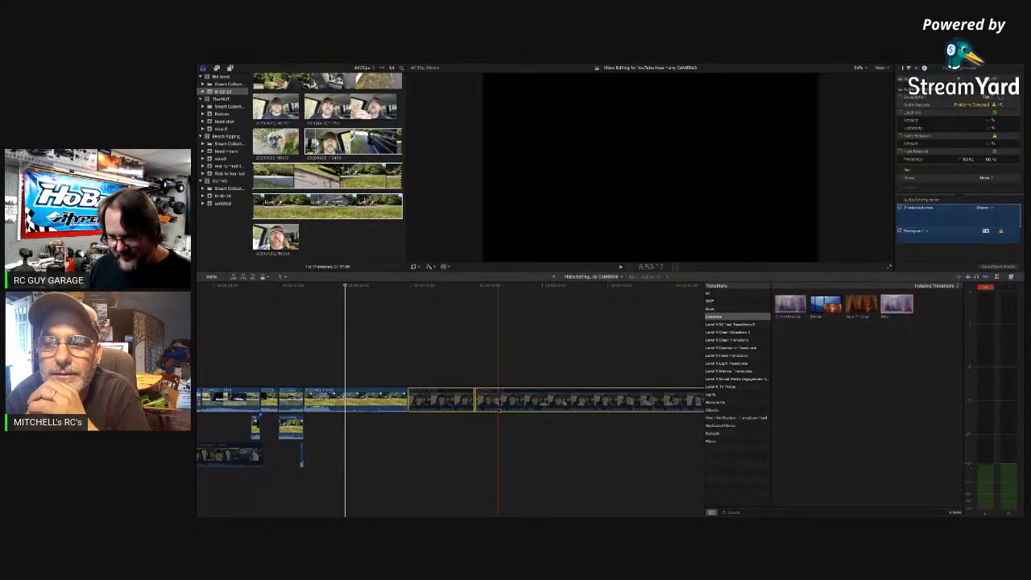
{"action": "key", "text": "space"}
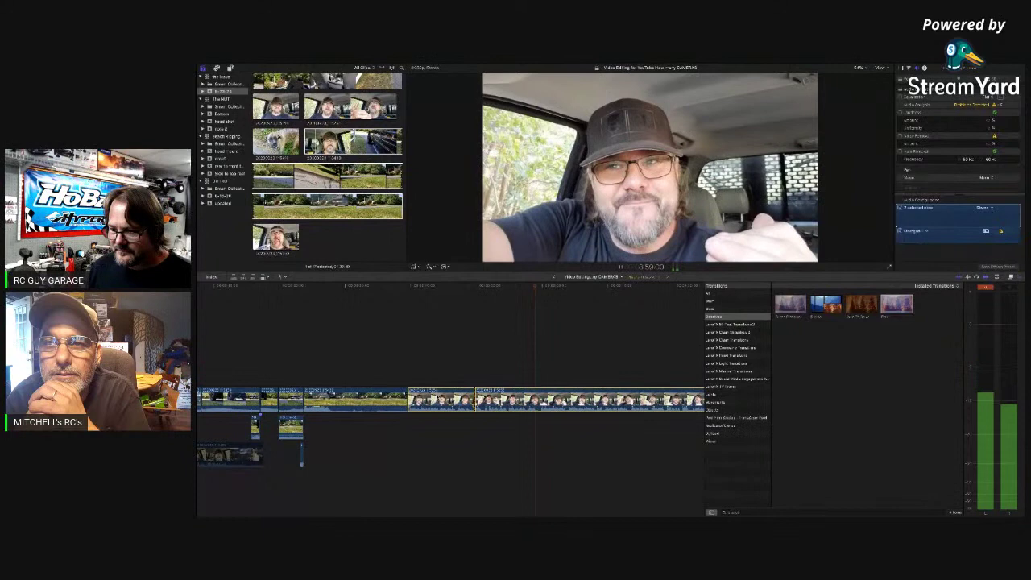
{"action": "key", "text": "space"}
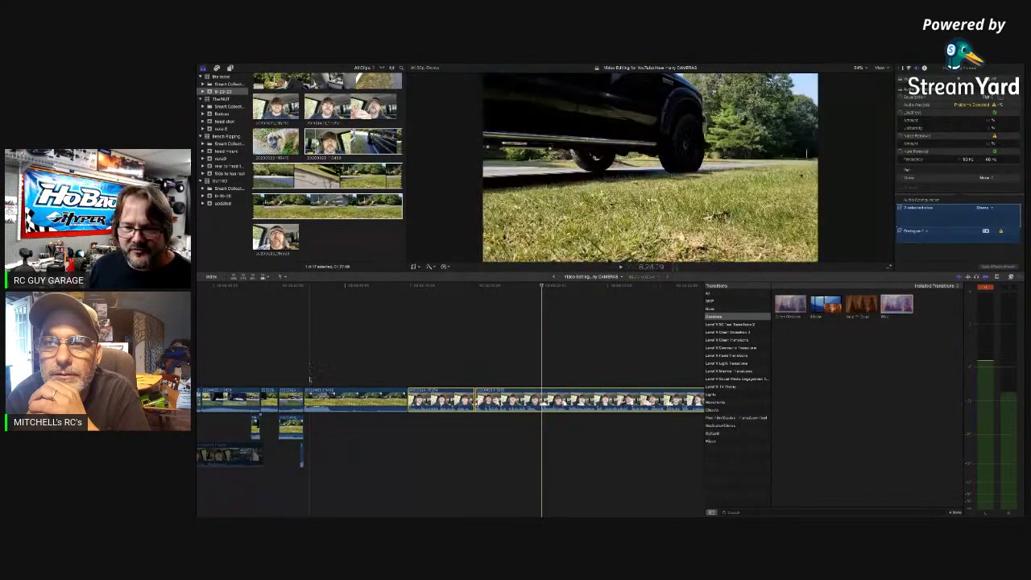
Stack the two in-cab talking clips above the last truck clip, starting at about 8:27:25, and play back the overlap
{"action": "left_click_drag", "start_coordinate": [450, 373], "coordinate": [375, 369]}
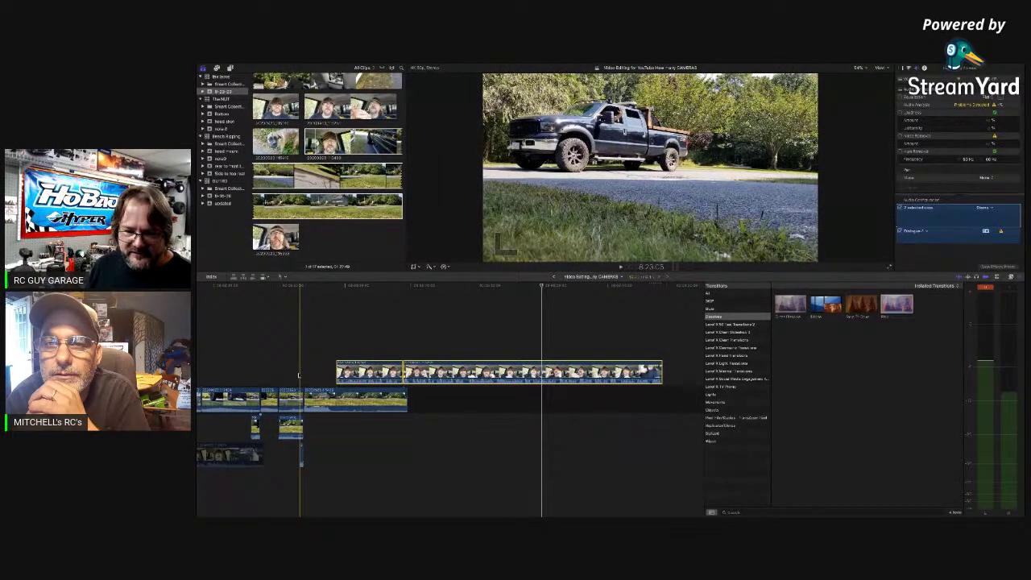
{"action": "key", "text": "space"}
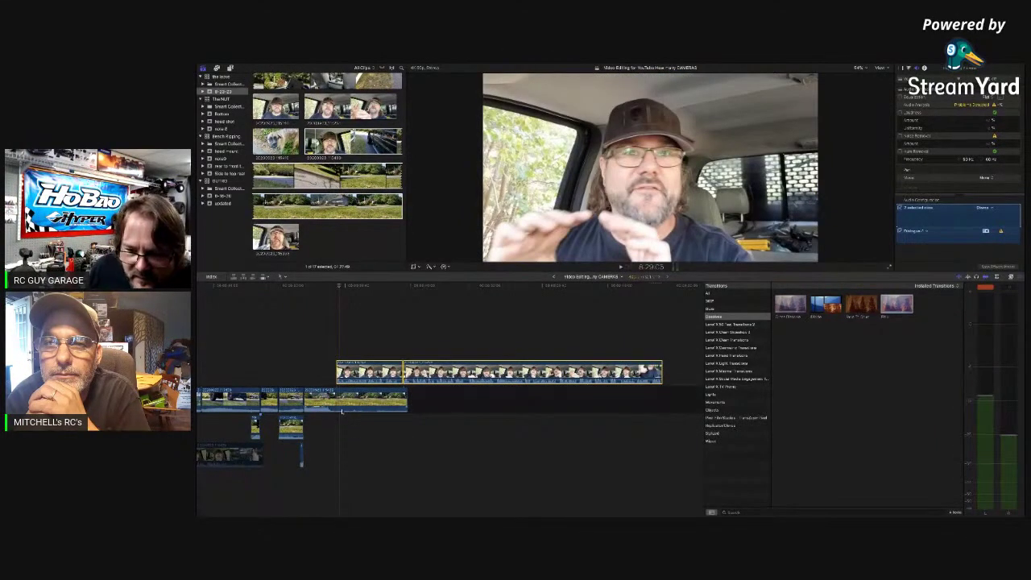
{"action": "left_click_drag", "start_coordinate": [352, 364], "coordinate": [343, 365]}
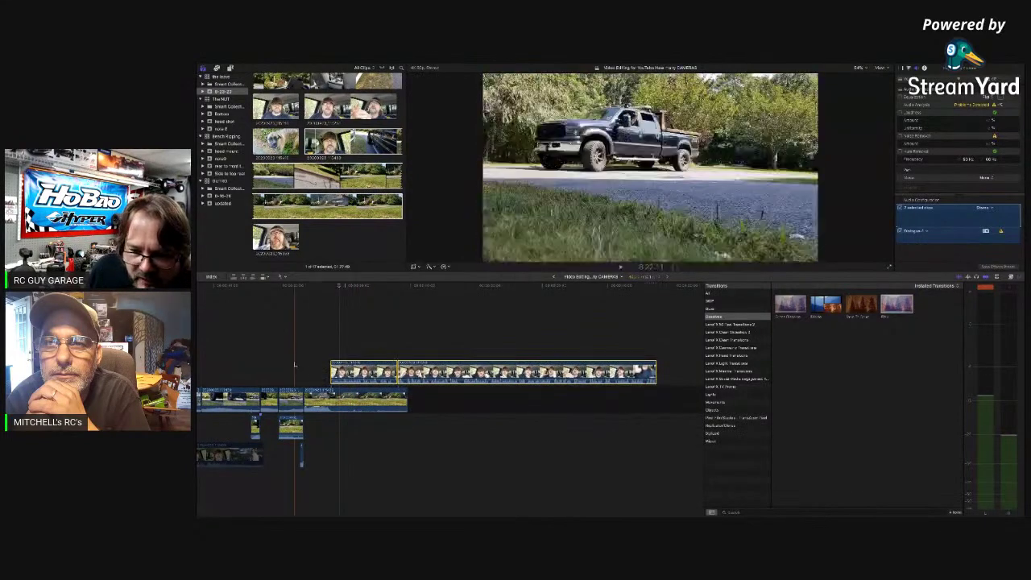
{"action": "key", "text": "space"}
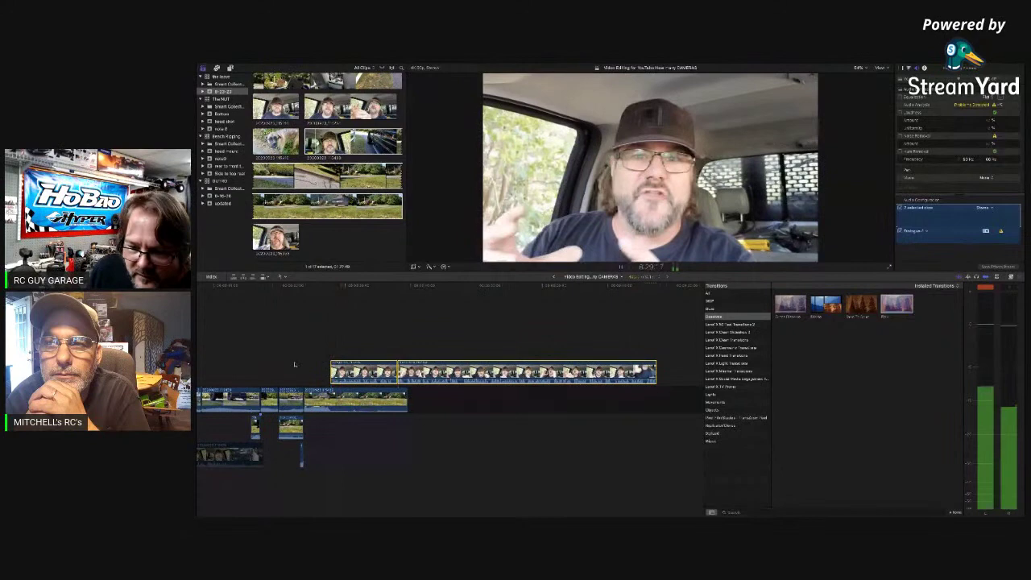
{"action": "key", "text": "space"}
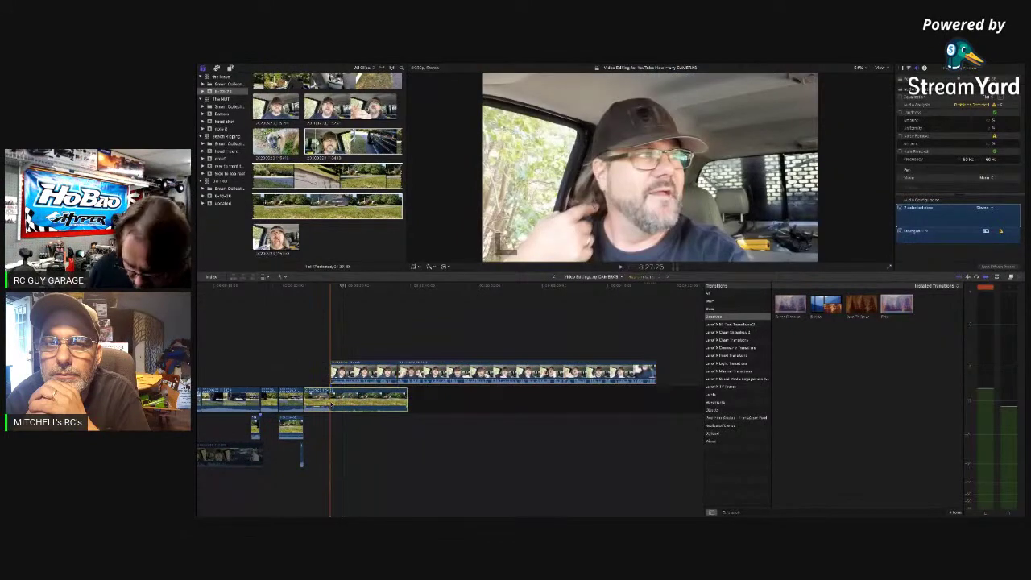
Split the last truck clip where the talking clips begin, add a Cross Dissolve at the cut, and play it
{"action": "left_click", "coordinate": [331, 405]}
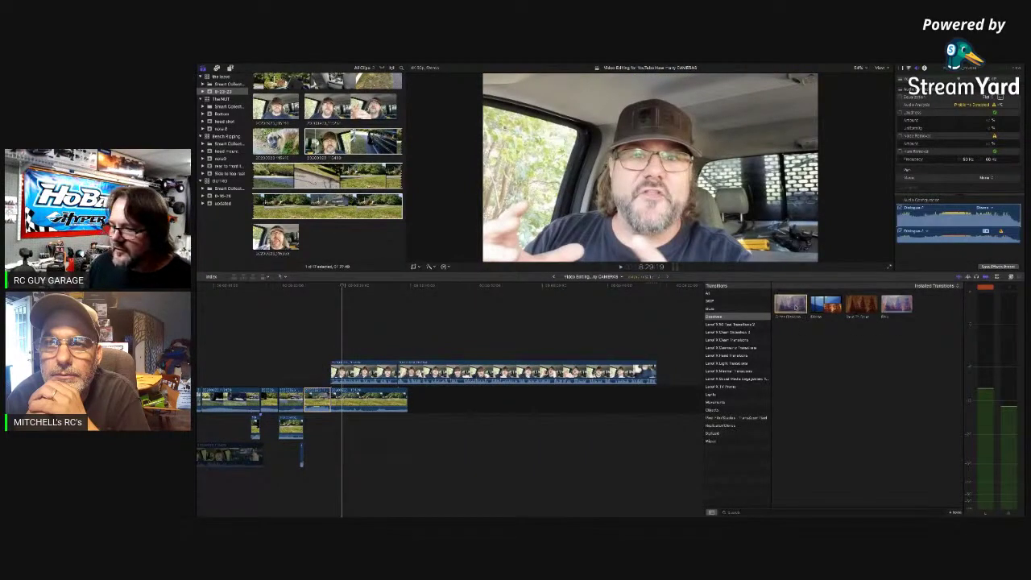
{"action": "left_click_drag", "start_coordinate": [791, 304], "coordinate": [331, 400]}
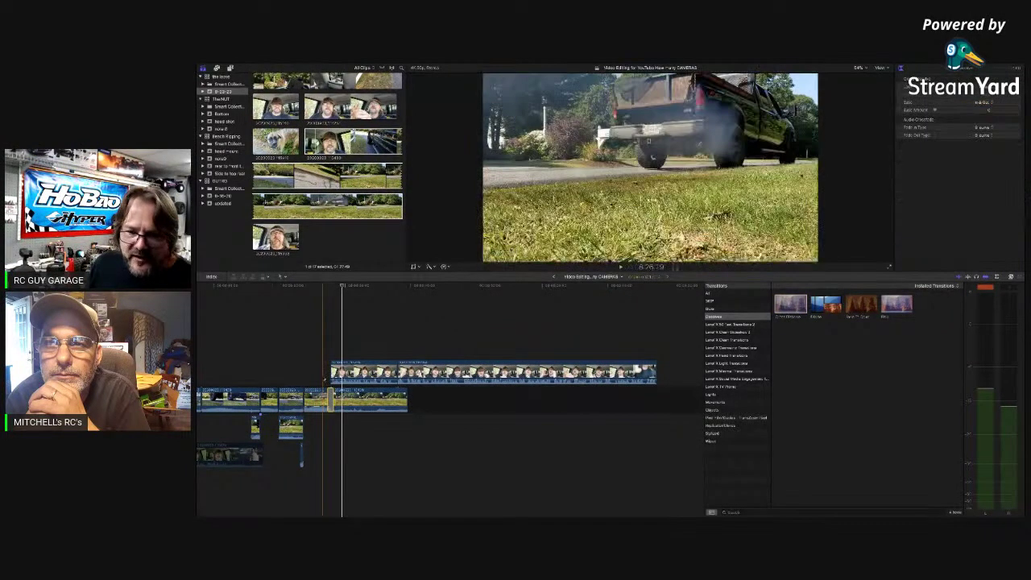
{"action": "key", "text": "space"}
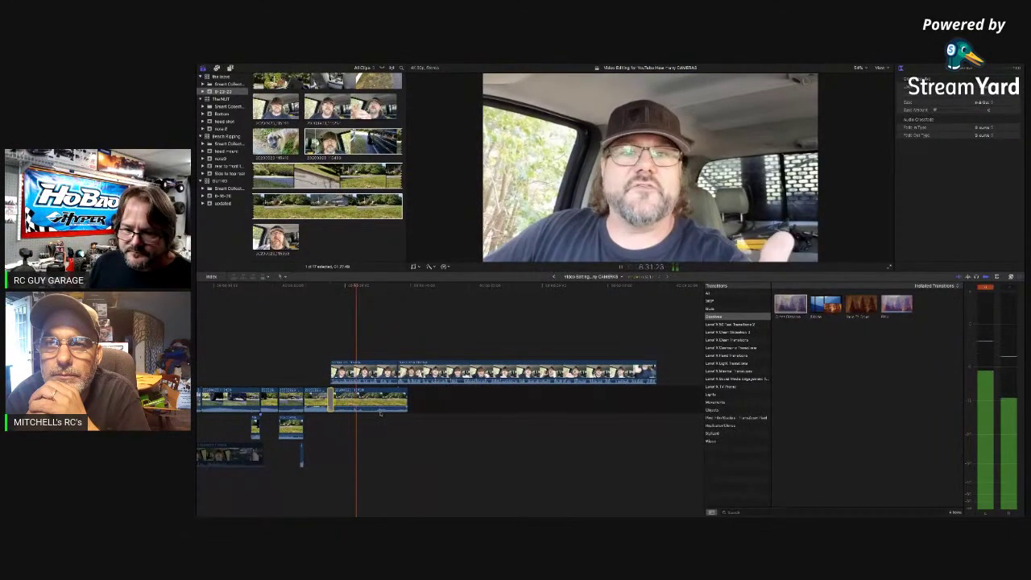
Extend the end of the last truck clip, split it at about 8:35:01, and play back the overlap
{"action": "left_click_drag", "start_coordinate": [408, 403], "coordinate": [519, 404]}
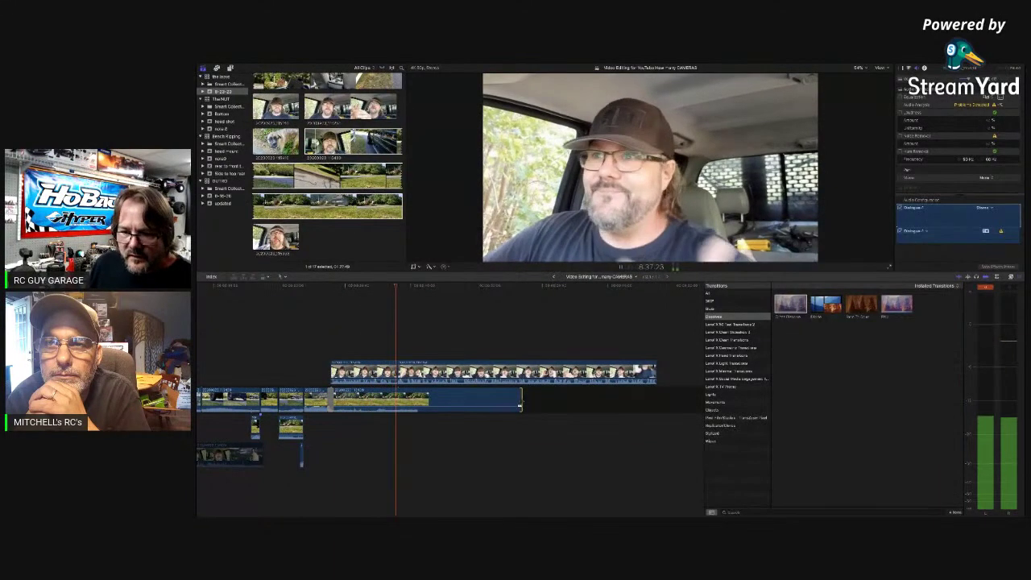
{"action": "key", "text": "space"}
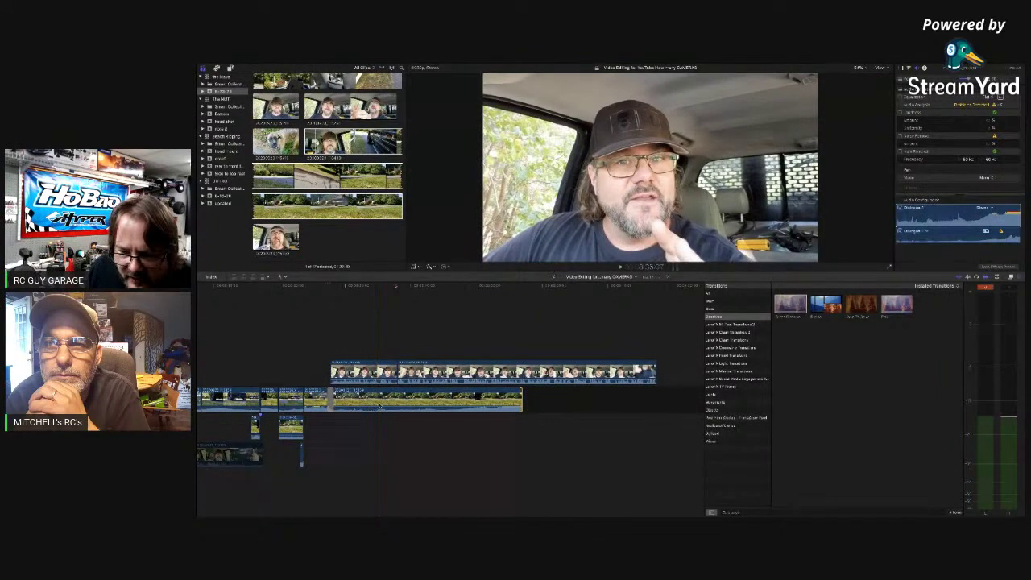
{"action": "key", "text": "super+b"}
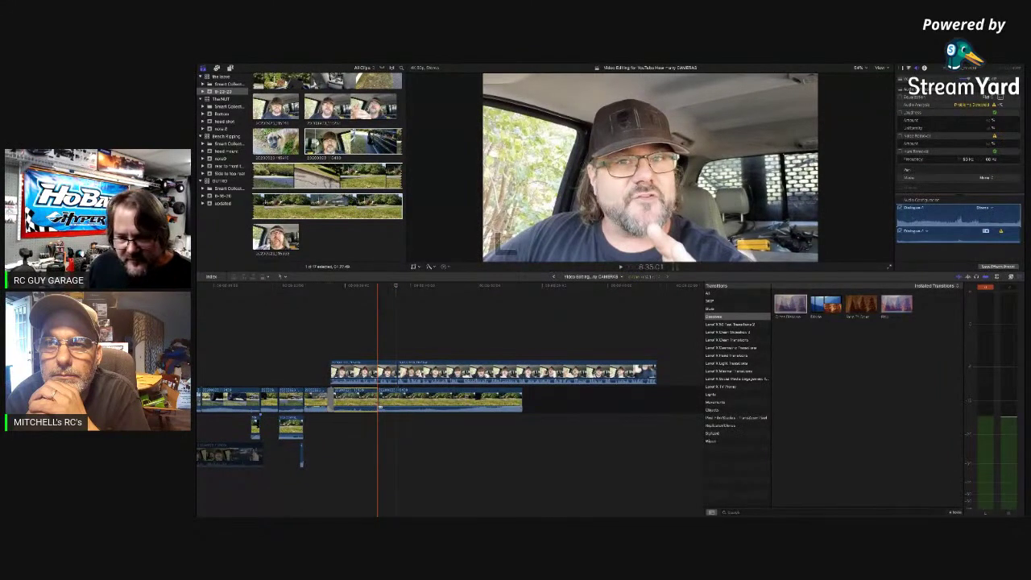
{"action": "left_click", "coordinate": [371, 402]}
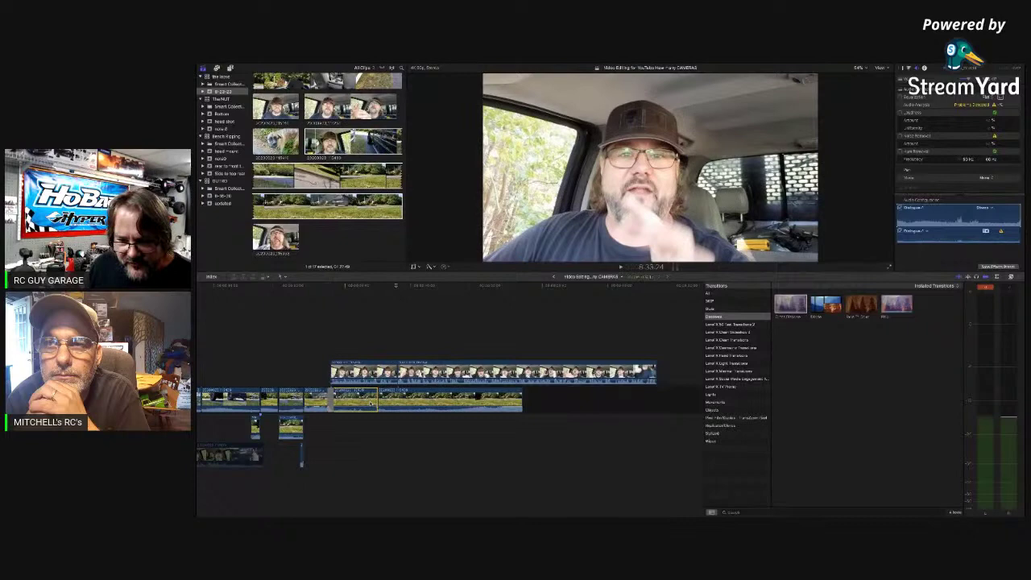
{"action": "left_click", "coordinate": [319, 371]}
{"action": "key", "text": "space"}
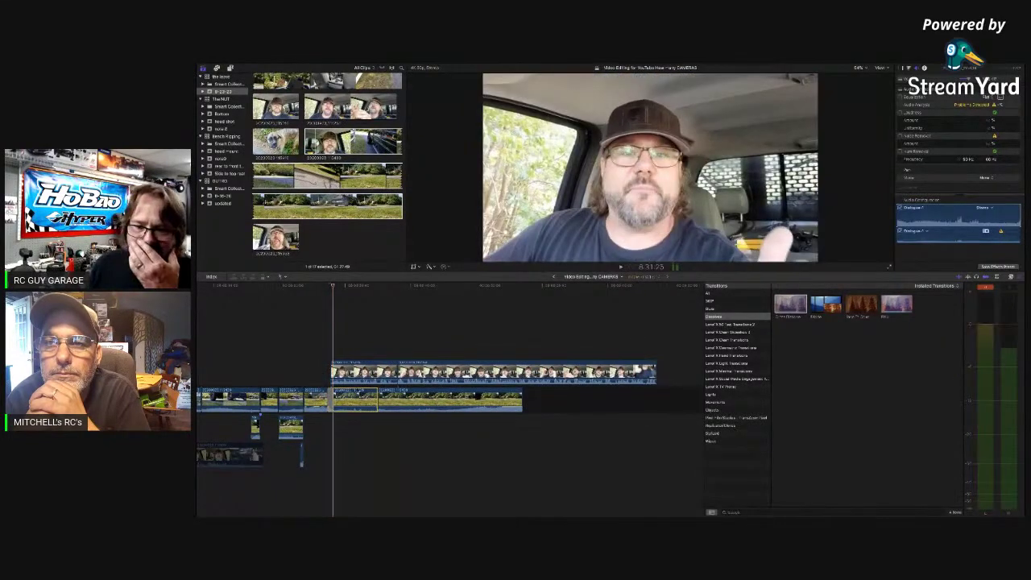
Split the short truck clip before the dissolve at 8:26:08, as the truck drives past the camera
{"action": "left_click", "coordinate": [316, 402]}
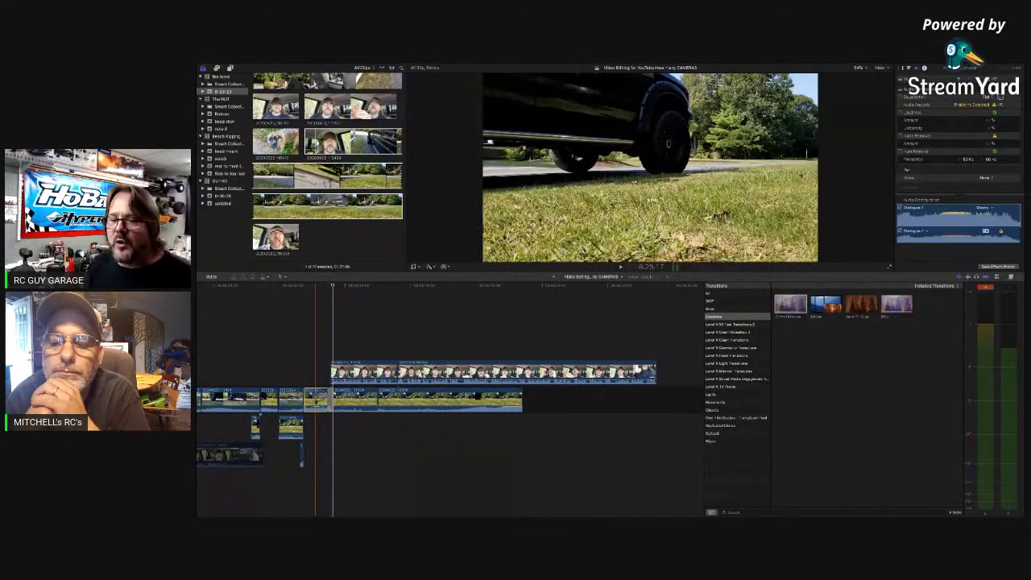
{"action": "key", "text": "super+equal"}
{"action": "key", "text": "super+equal"}
{"action": "key", "text": "super+equal"}
{"action": "key", "text": "super+equal"}
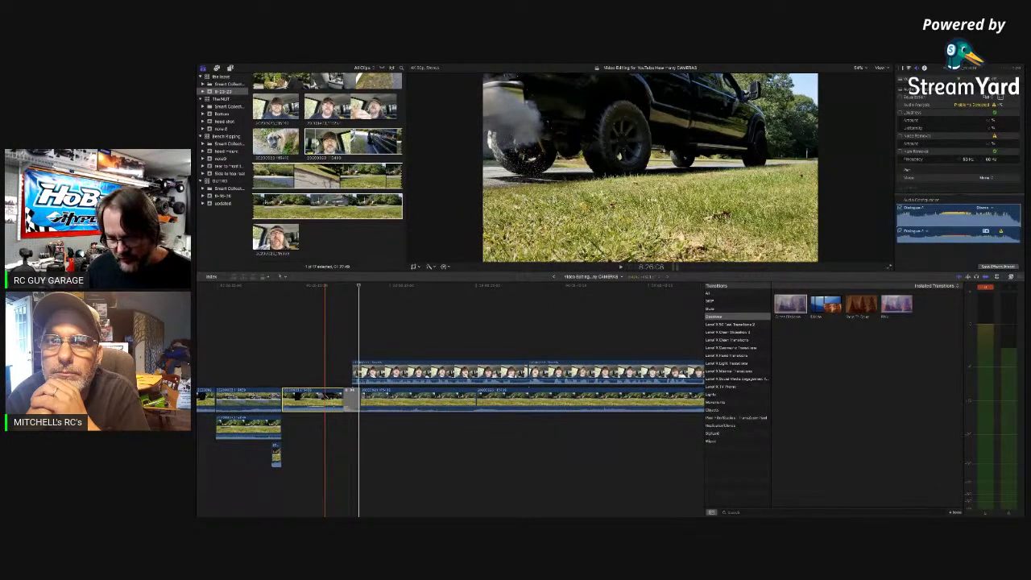
{"action": "key", "text": "super+b"}
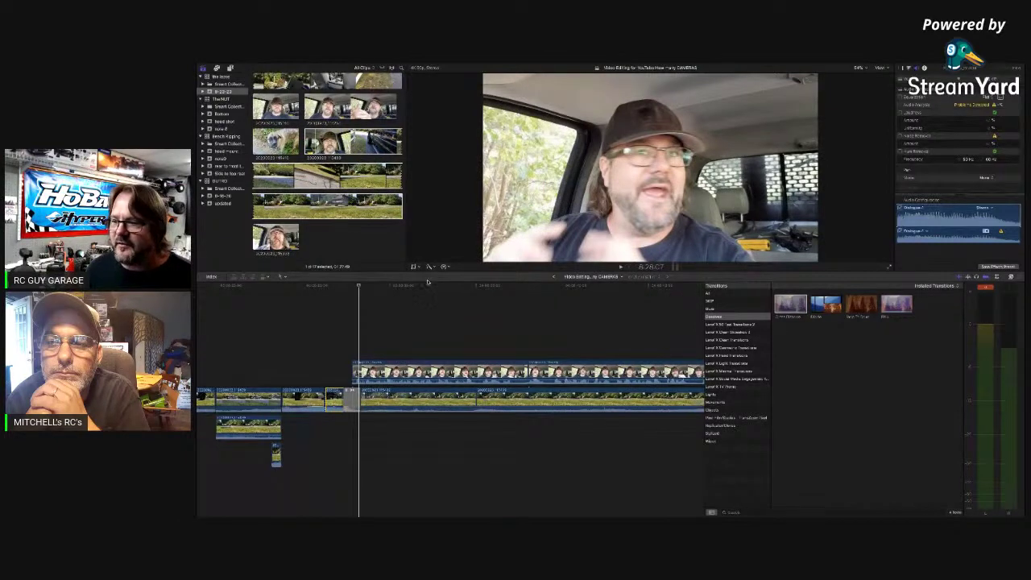
Set the new short clip's Ken Burns end frame tightly around the departing truck and play back the zoom
{"action": "key", "text": "shift+c"}
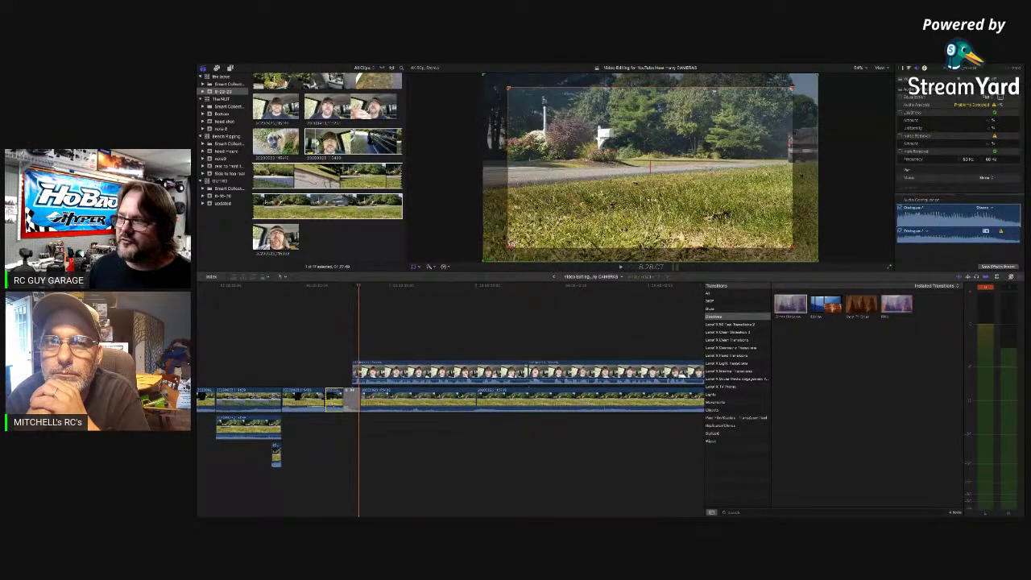
{"action": "left_click_drag", "start_coordinate": [508, 246], "coordinate": [714, 161]}
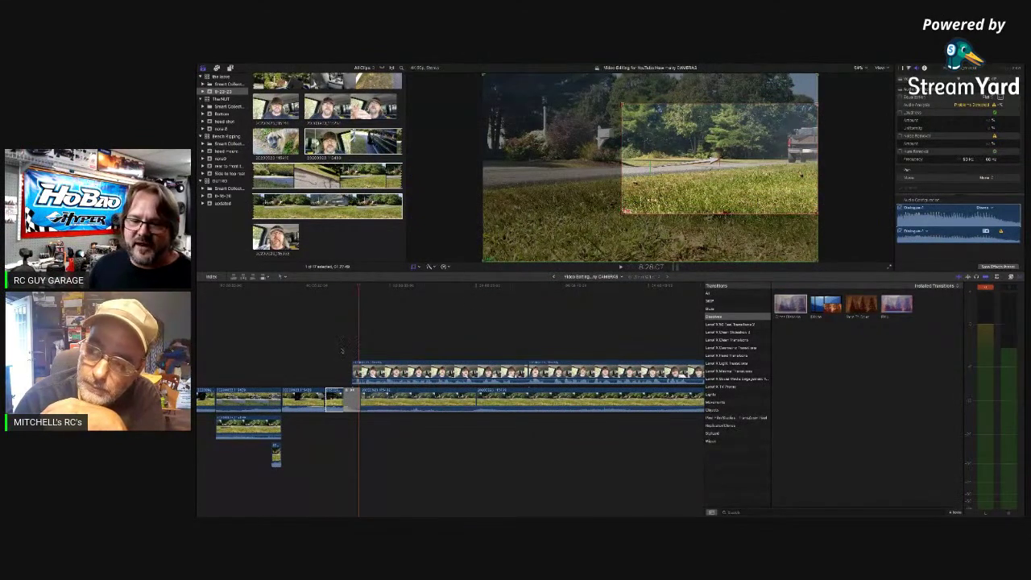
{"action": "left_click", "coordinate": [268, 372]}
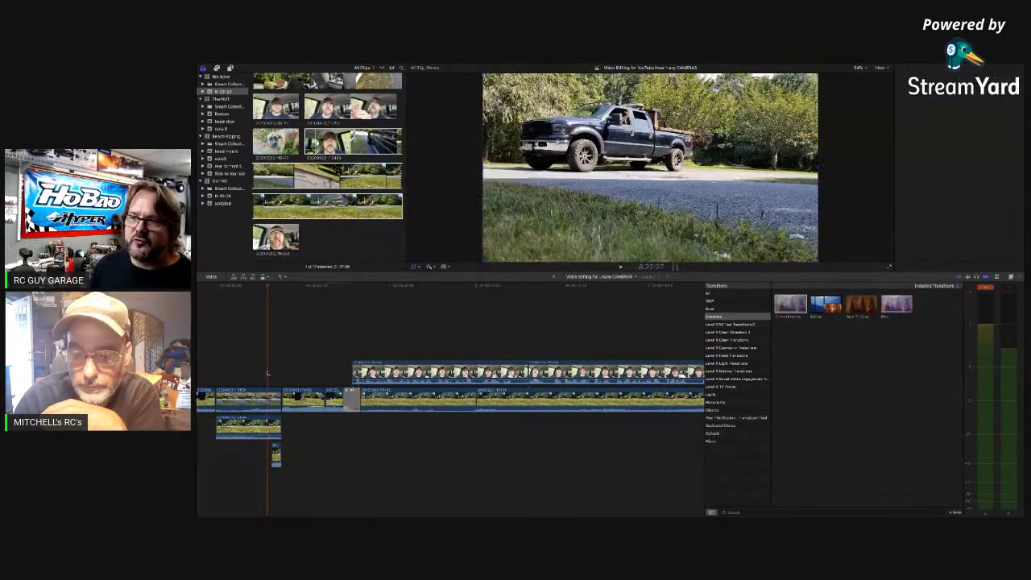
{"action": "key", "text": "space"}
{"action": "key", "text": "super+4"}
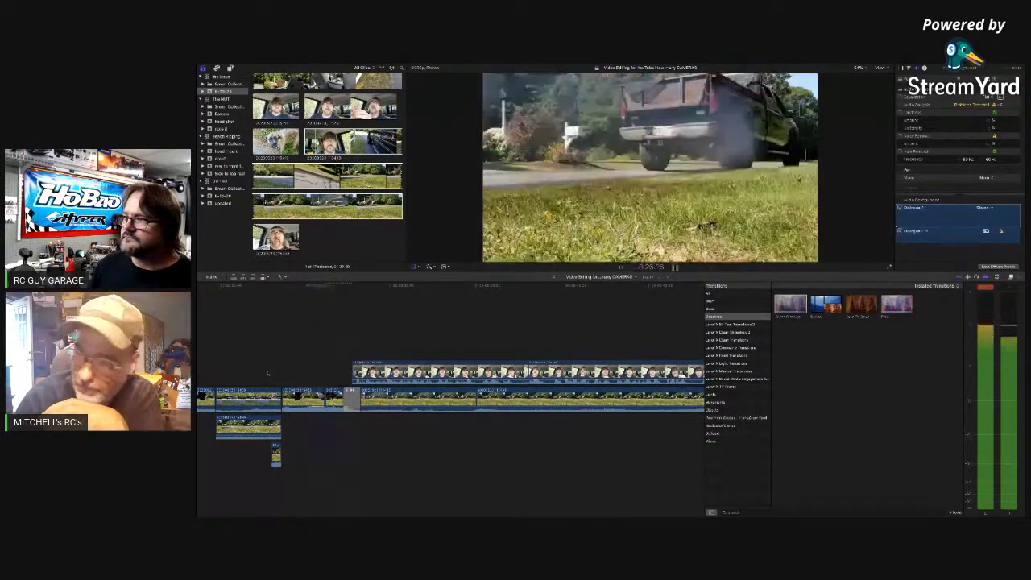
{"action": "key", "text": "space"}
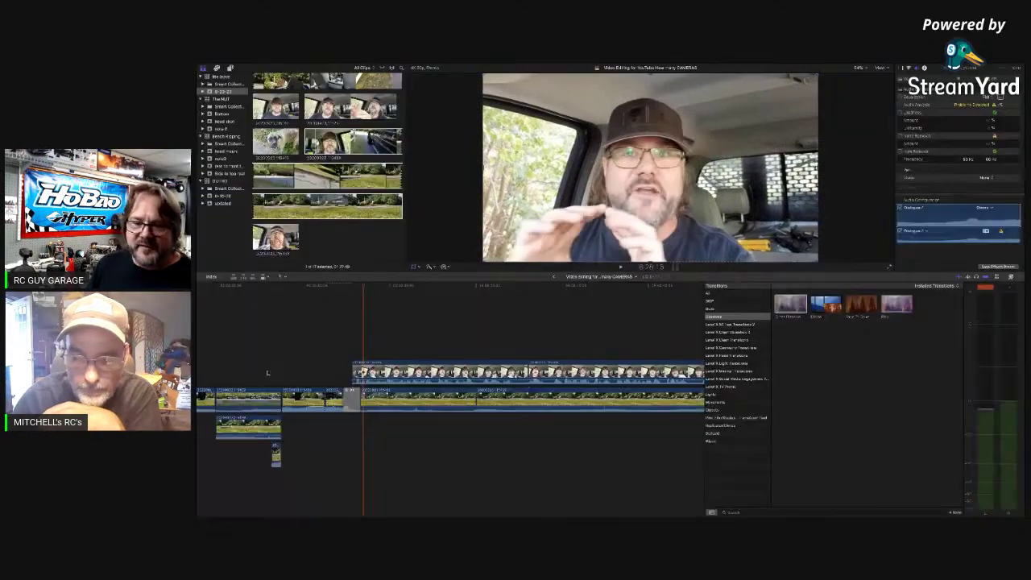
Delete the Cross Dissolve after the zoomed truck clip and play back the cut
{"action": "key", "text": "Delete"}
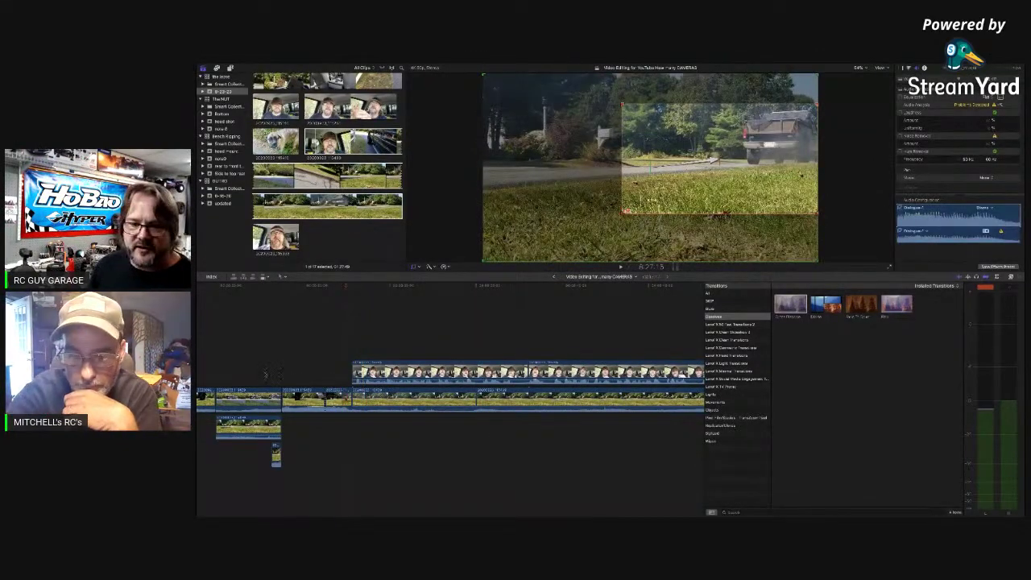
{"action": "left_click", "coordinate": [266, 376]}
{"action": "key", "text": "space"}
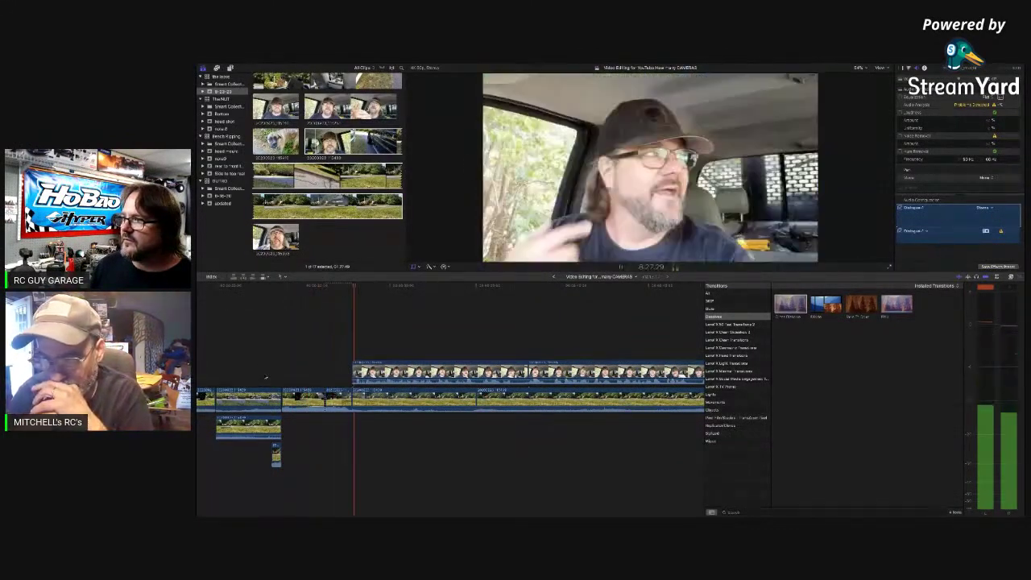
{"action": "key", "text": "space"}
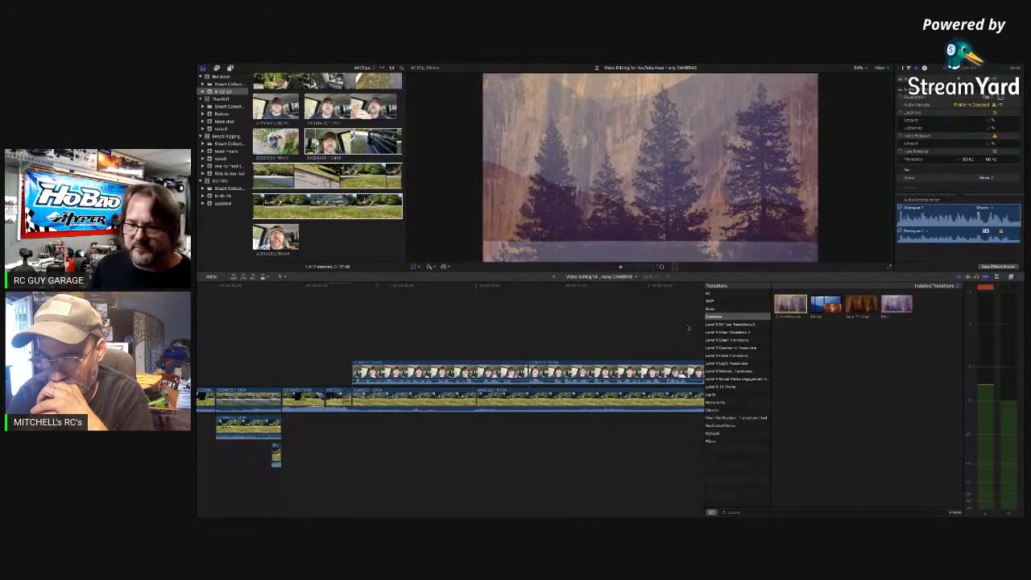
Add a Cross Dissolve at the start of the first in-cab talking clip and play it back
{"action": "left_click", "coordinate": [439, 372]}
{"action": "key", "text": "super+t"}
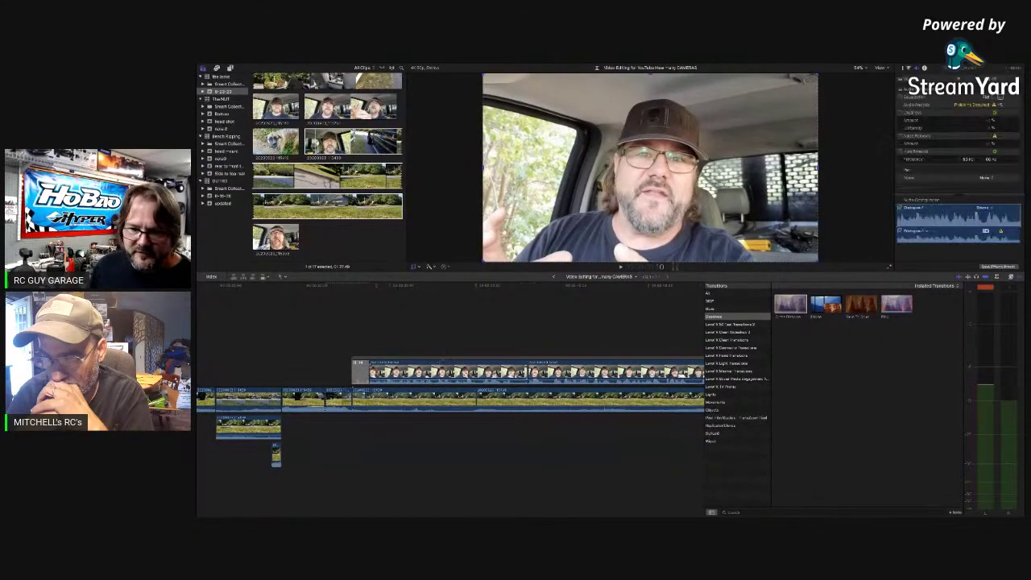
{"action": "key", "text": "space"}
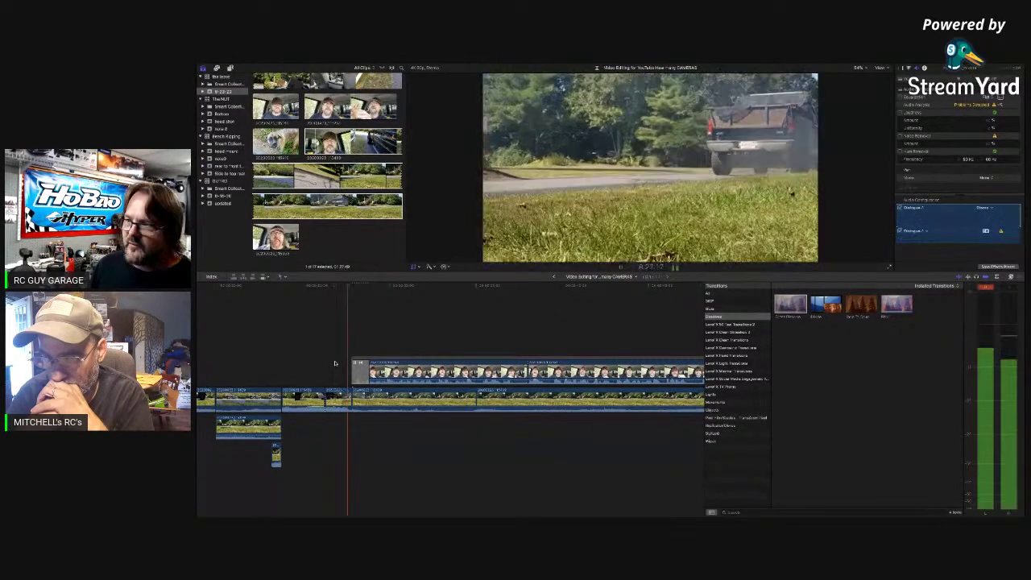
{"action": "key", "text": "space"}
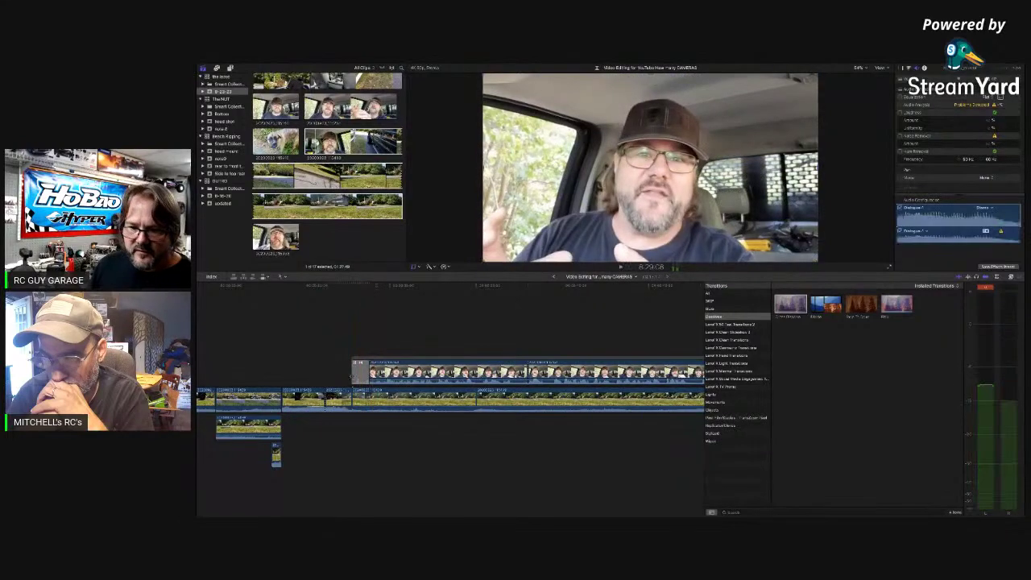
Move the in-cab talking clips slightly earlier so their dissolve overlaps the end of the zoomed truck clip, and play it
{"action": "left_click_drag", "start_coordinate": [382, 359], "coordinate": [373, 359]}
{"action": "left_click", "coordinate": [292, 368]}
{"action": "key", "text": "space"}
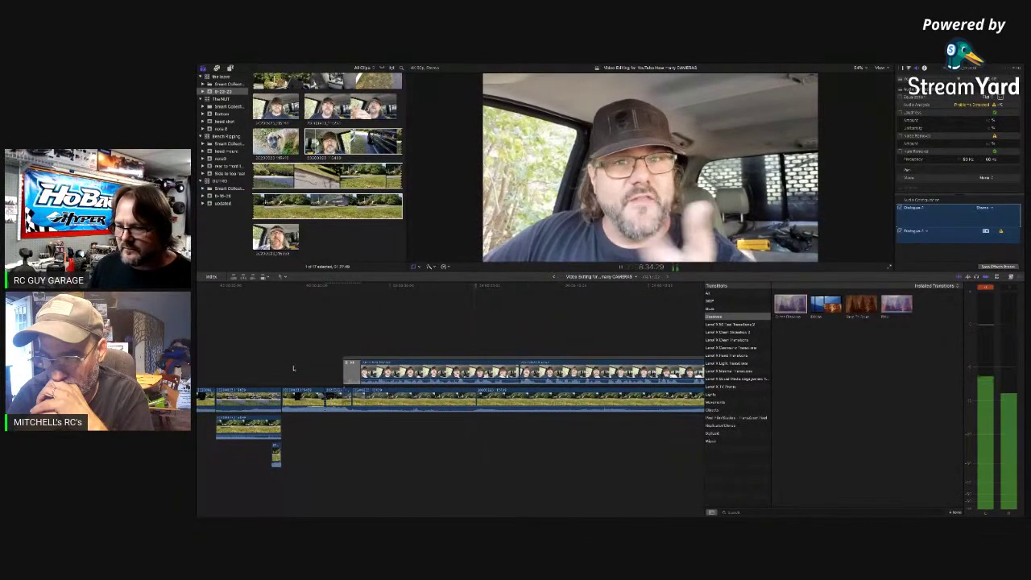
Play and skim through the in-cab talking clips to review the dialogue above the roadside truck footage
{"action": "scroll", "coordinate": [355, 367], "scroll_direction": "right", "scroll_amount": 3}
{"action": "key", "text": "super+minus"}
{"action": "scroll", "coordinate": [445, 349], "scroll_direction": "right", "scroll_amount": 2}
{"action": "key", "text": "super+minus"}
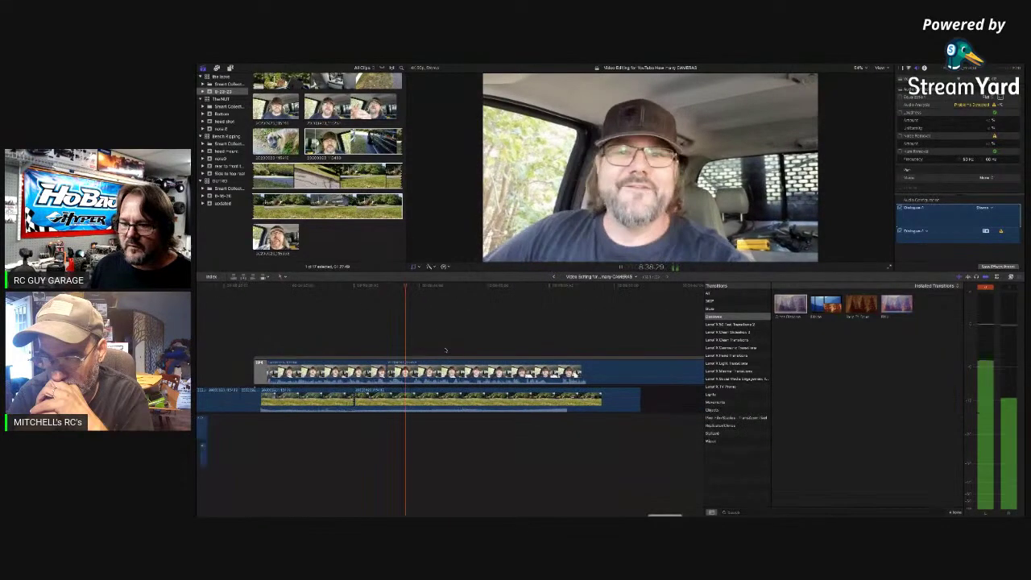
{"action": "scroll", "coordinate": [444, 349], "scroll_direction": "down", "scroll_amount": 4}
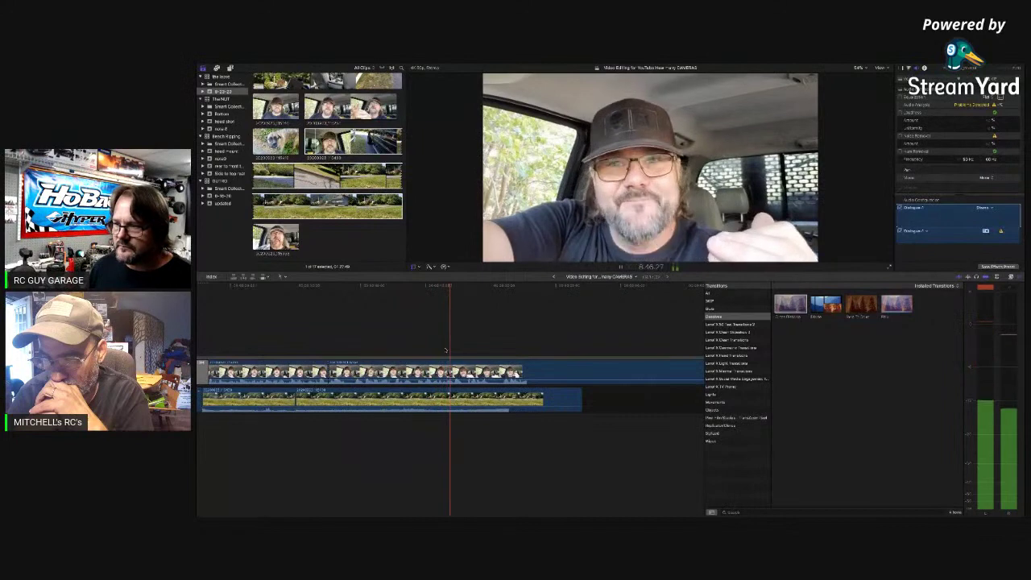
{"action": "key", "text": "space"}
{"action": "left_click", "coordinate": [283, 353]}
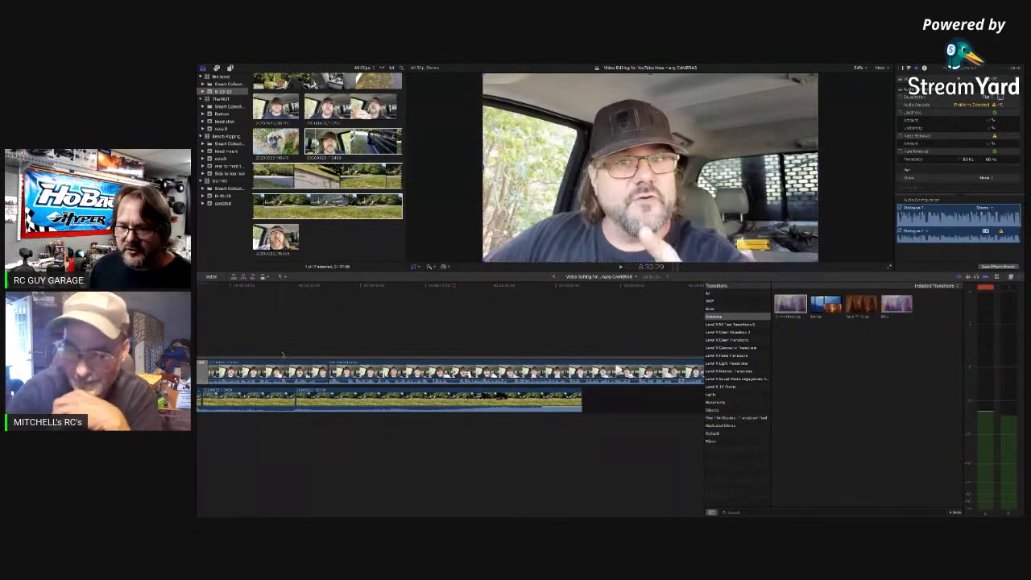
{"action": "key", "text": "space"}
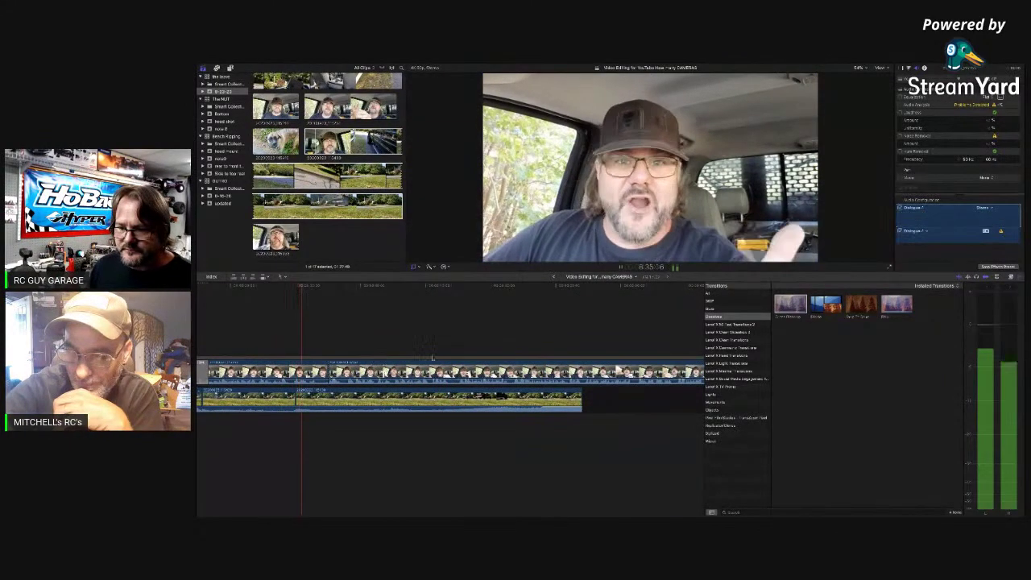
{"action": "key", "text": "space"}
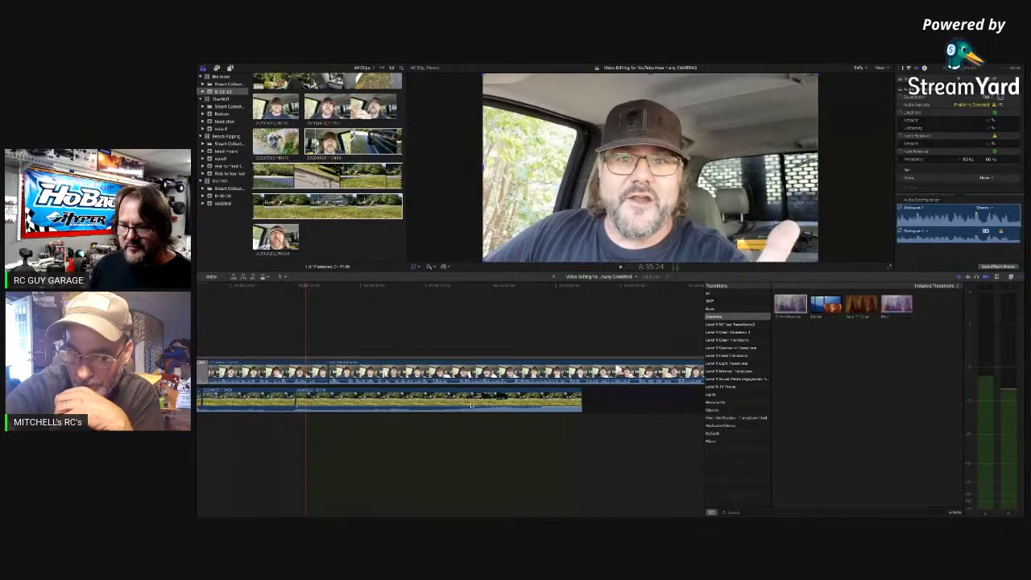
{"action": "left_click", "coordinate": [465, 346]}
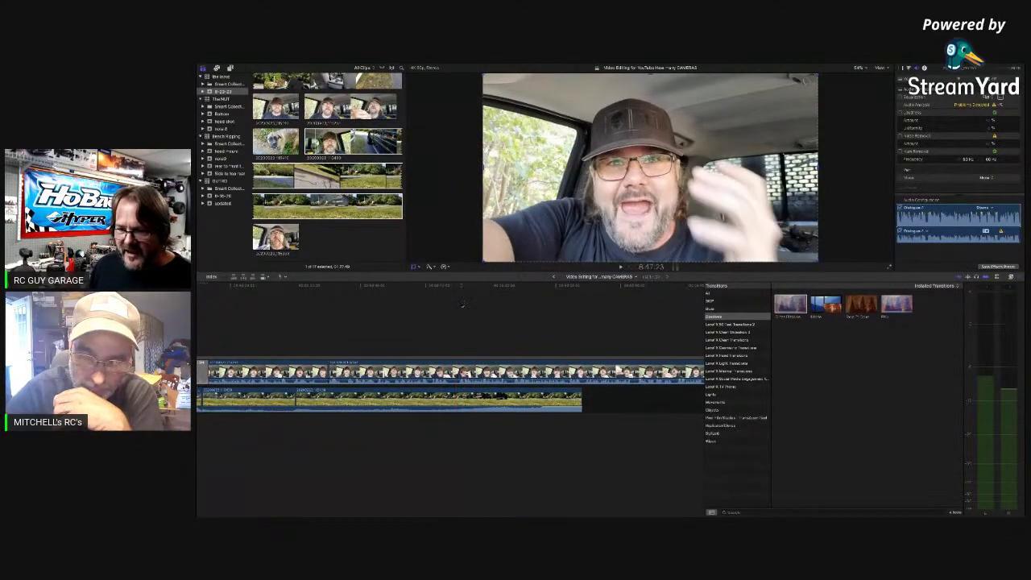
Split the long second in-cab talking clip at 8:45:10, keeping only the portion after the cut disabled
{"action": "left_click", "coordinate": [462, 369]}
{"action": "key", "text": "v"}
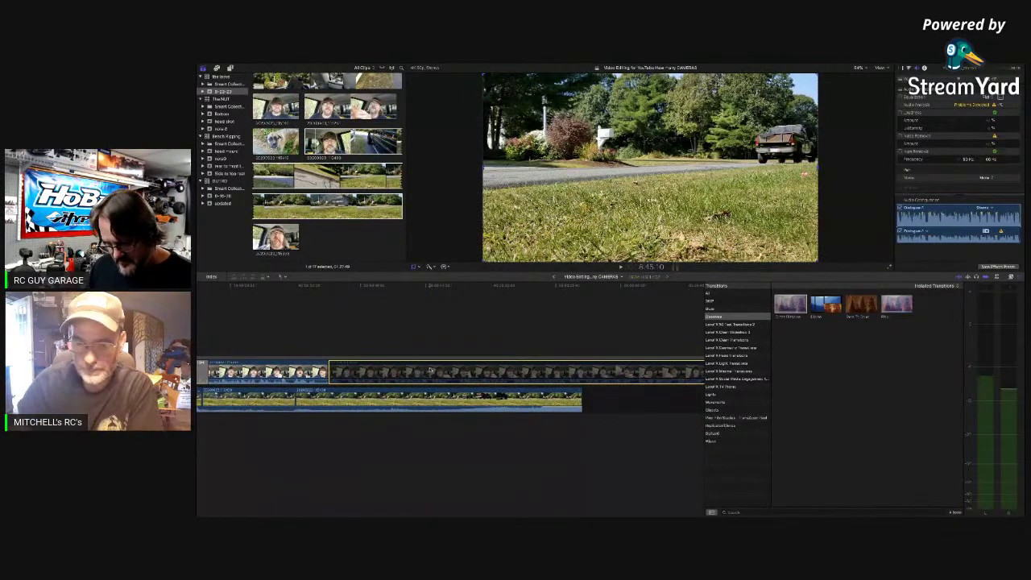
{"action": "left_click", "coordinate": [430, 371]}
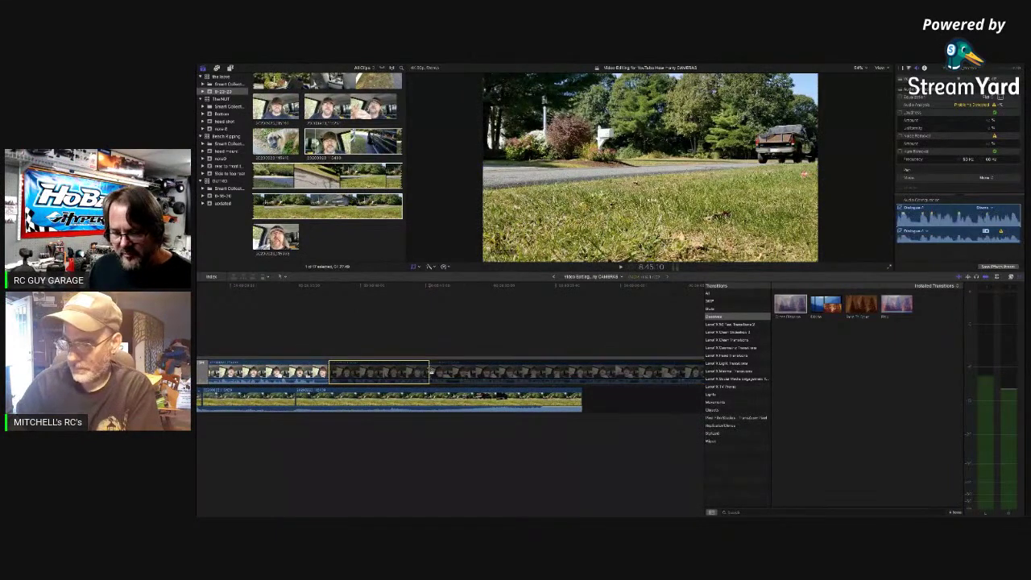
{"action": "left_click_drag", "start_coordinate": [389, 346], "coordinate": [447, 378]}
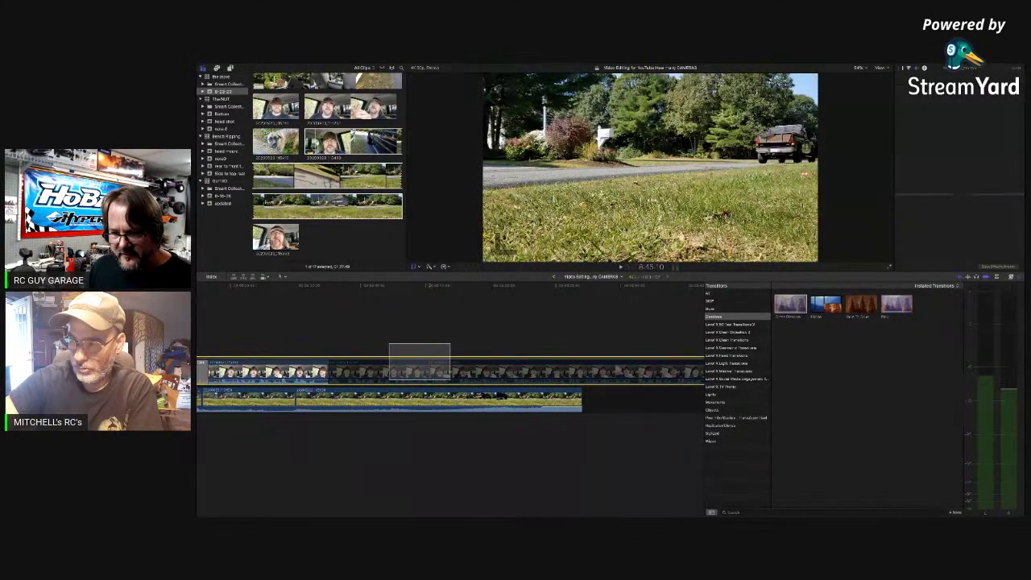
{"action": "left_click_drag", "start_coordinate": [450, 378], "coordinate": [415, 348]}
{"action": "left_click", "coordinate": [414, 368]}
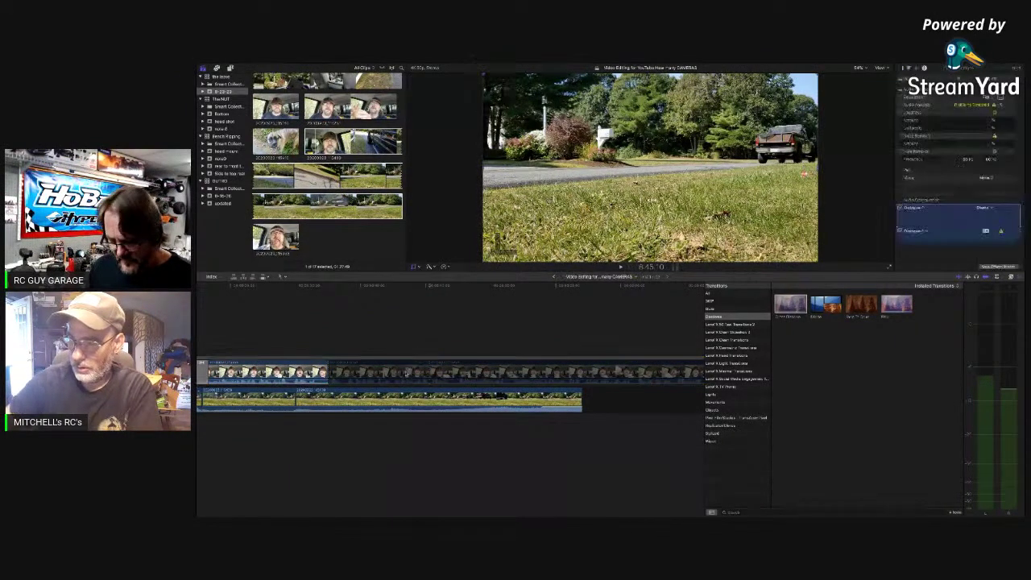
{"action": "left_click", "coordinate": [318, 355]}
{"action": "key", "text": "space"}
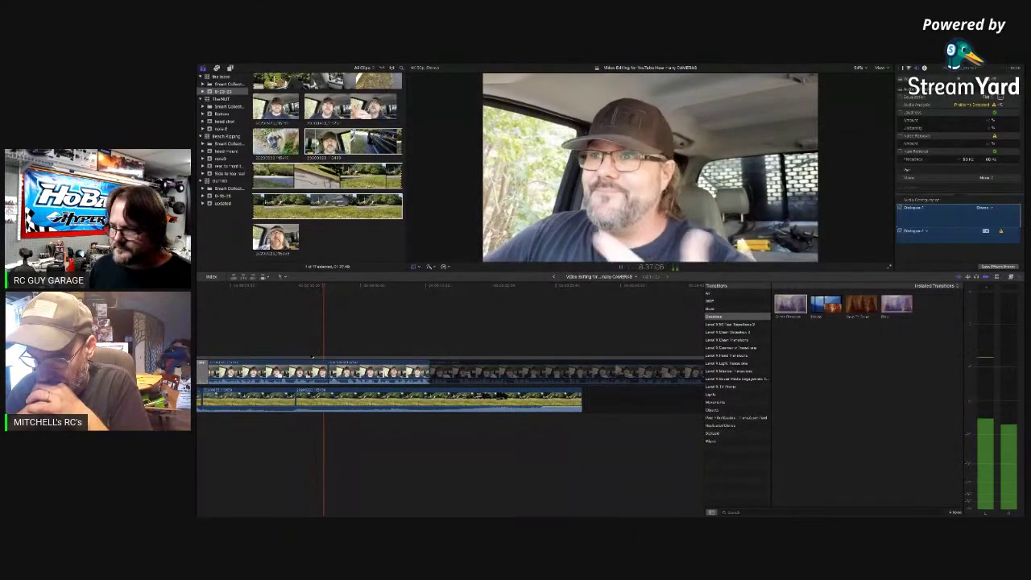
Add a Cross Dissolve at the cut between the enabled and disabled in-cab portions and play back the preceding section
{"action": "left_click_drag", "start_coordinate": [782, 315], "coordinate": [429, 373]}
{"action": "left_click", "coordinate": [300, 353]}
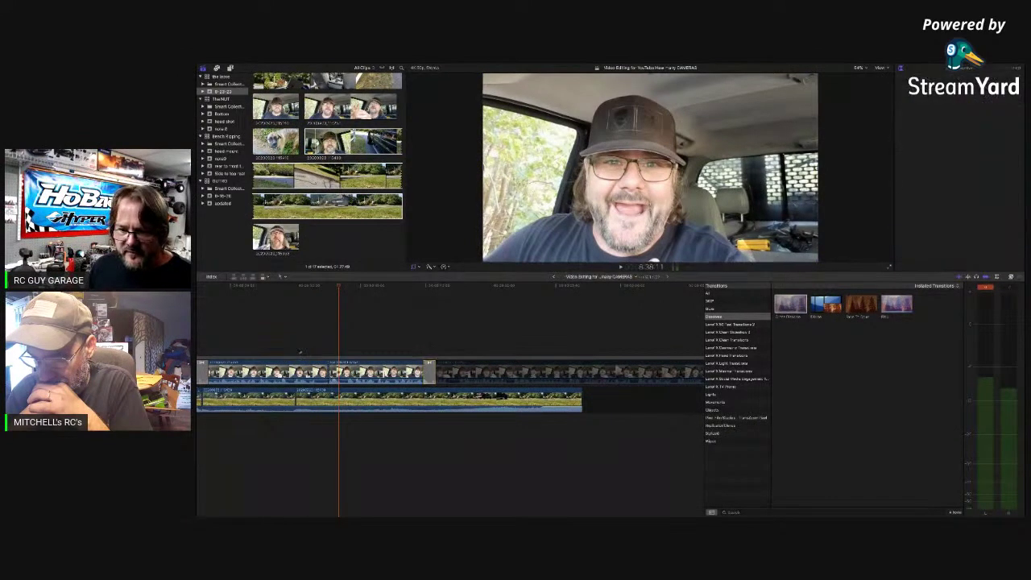
{"action": "left_click", "coordinate": [295, 352]}
{"action": "key", "text": "space"}
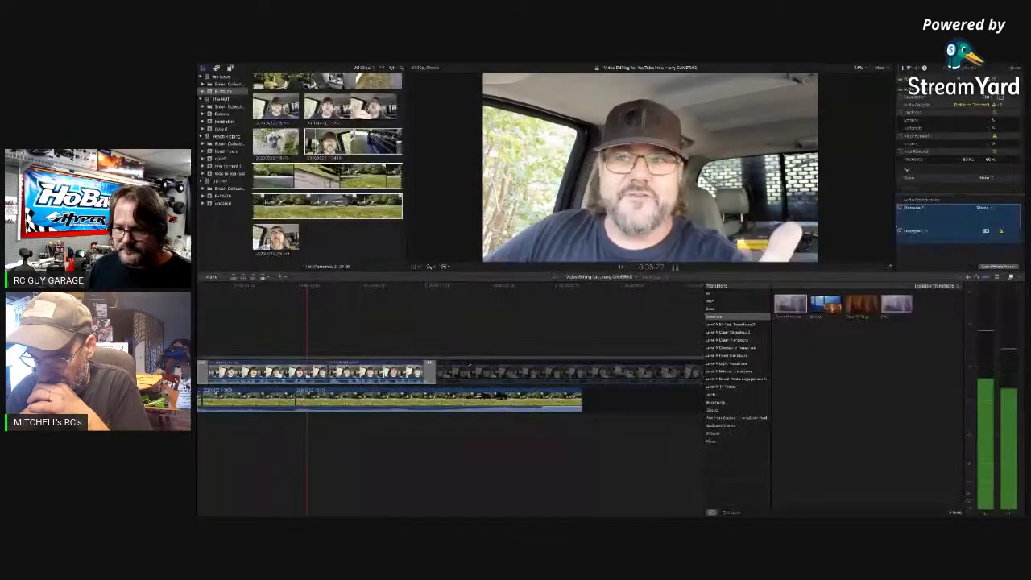
{"action": "key", "text": "space"}
Detach the audio from the disabled in-cab portion and enable it, playing the voice over the roadside truck footage
{"action": "left_click", "coordinate": [467, 372]}
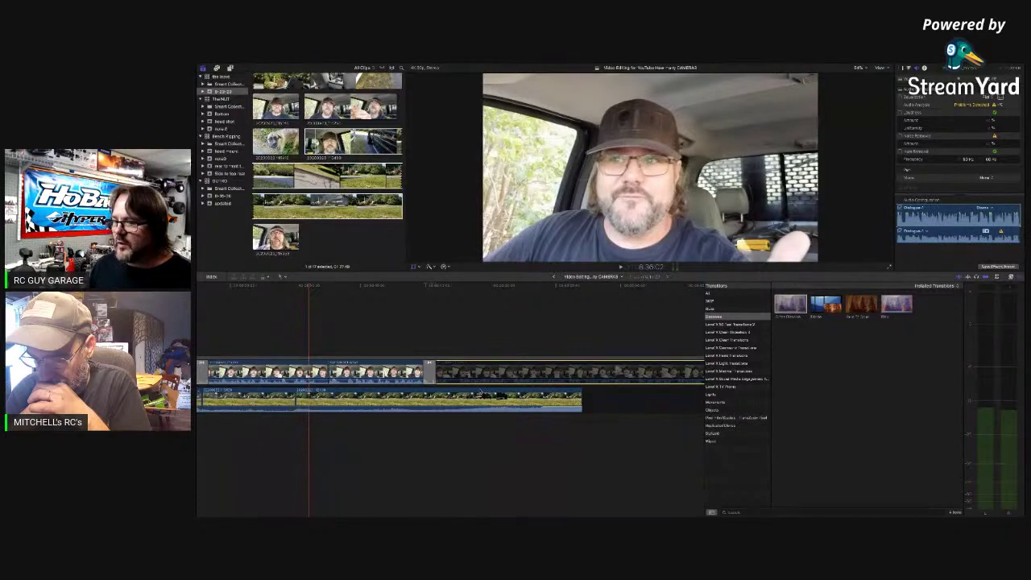
{"action": "key", "text": "ctrl+shift+s"}
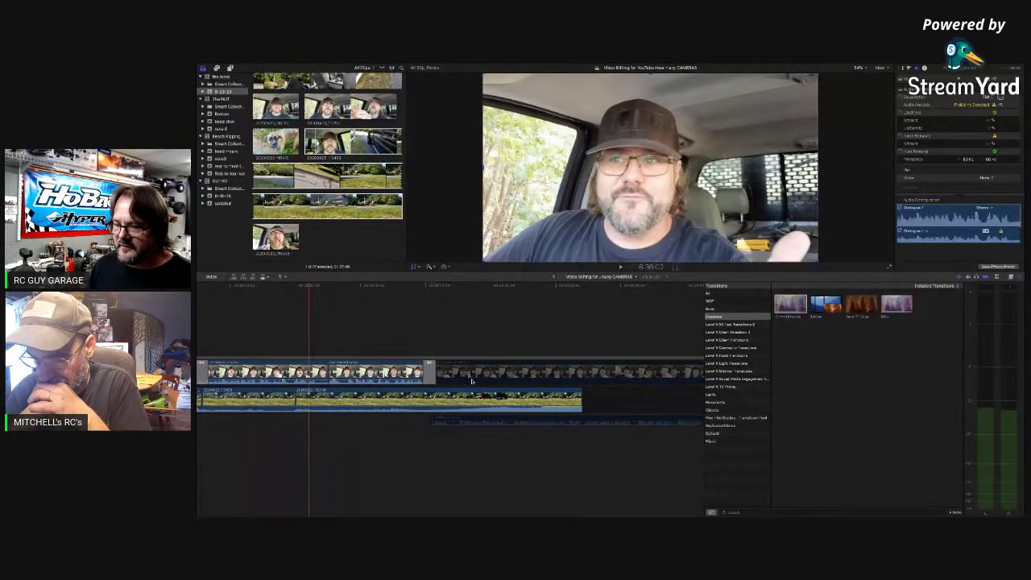
{"action": "left_click", "coordinate": [409, 348]}
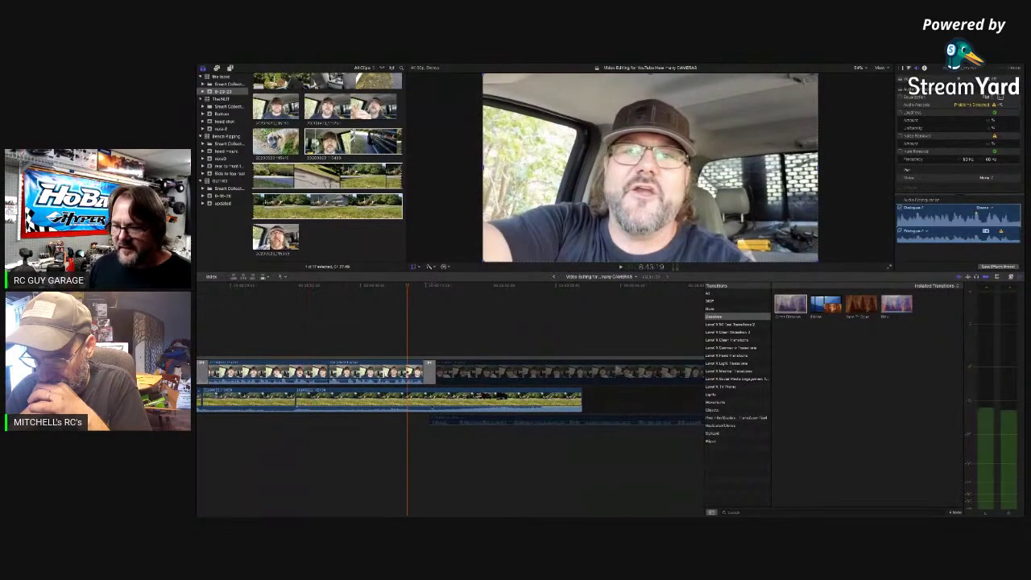
{"action": "left_click", "coordinate": [441, 420]}
{"action": "left_click", "coordinate": [391, 346]}
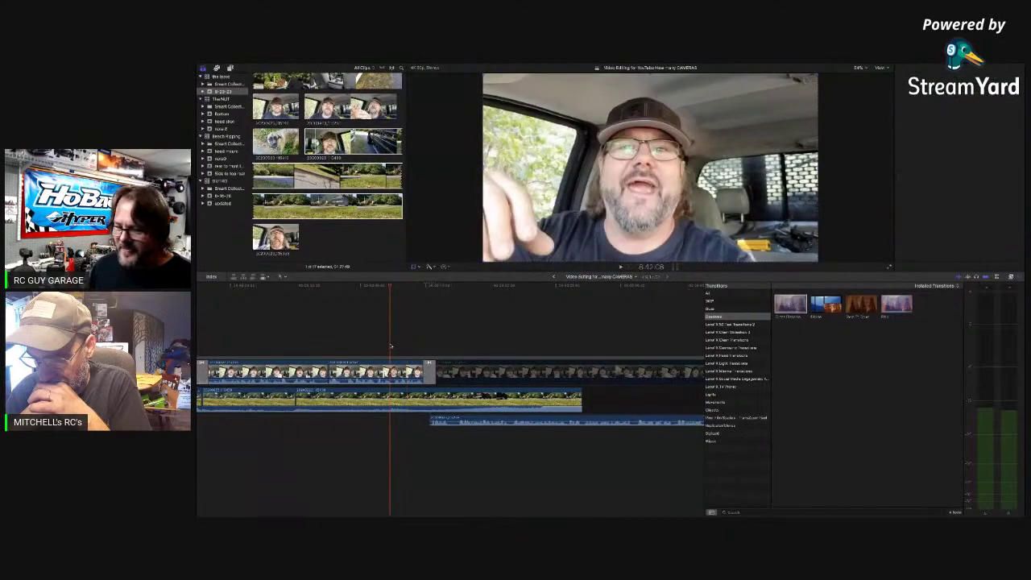
{"action": "key", "text": "space"}
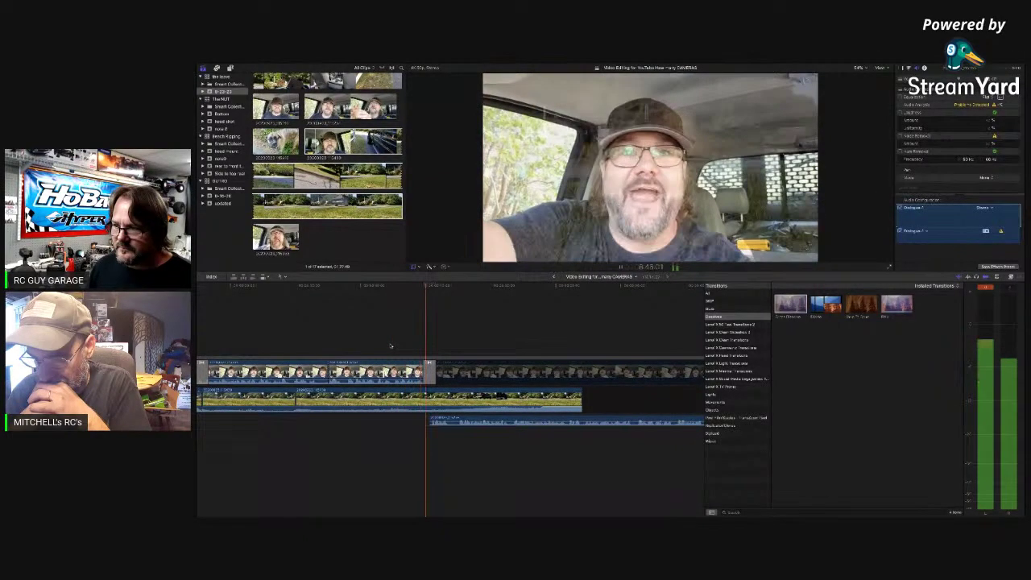
{"action": "scroll", "coordinate": [391, 346], "scroll_direction": "right", "scroll_amount": 2}
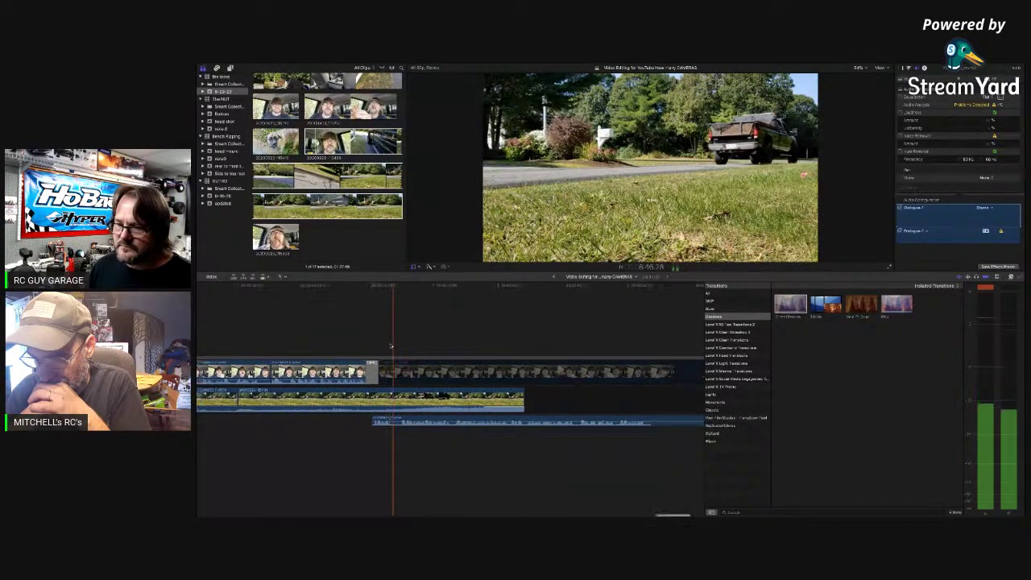
{"action": "scroll", "coordinate": [391, 346], "scroll_direction": "right", "scroll_amount": 2}
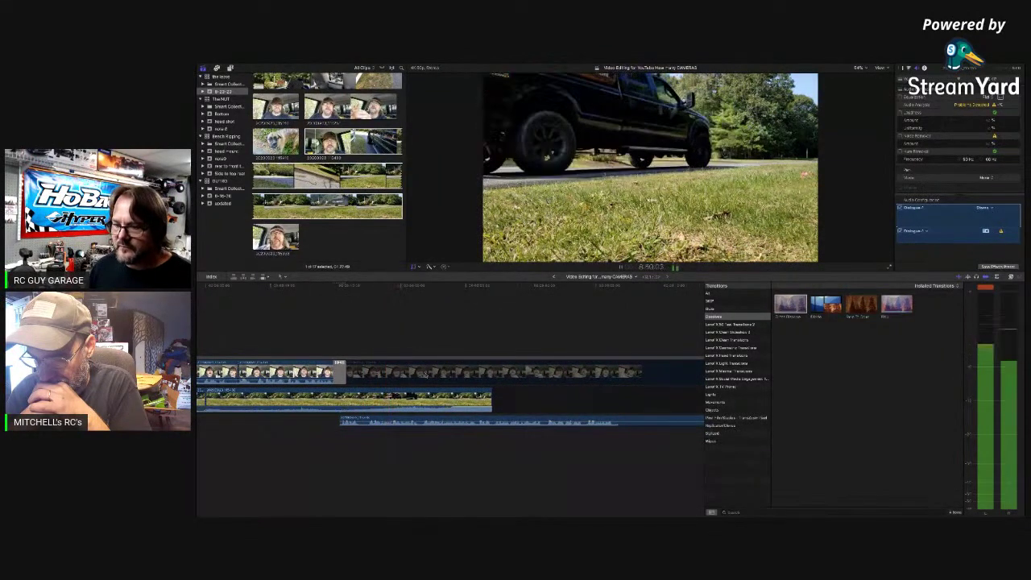
{"action": "key", "text": "space"}
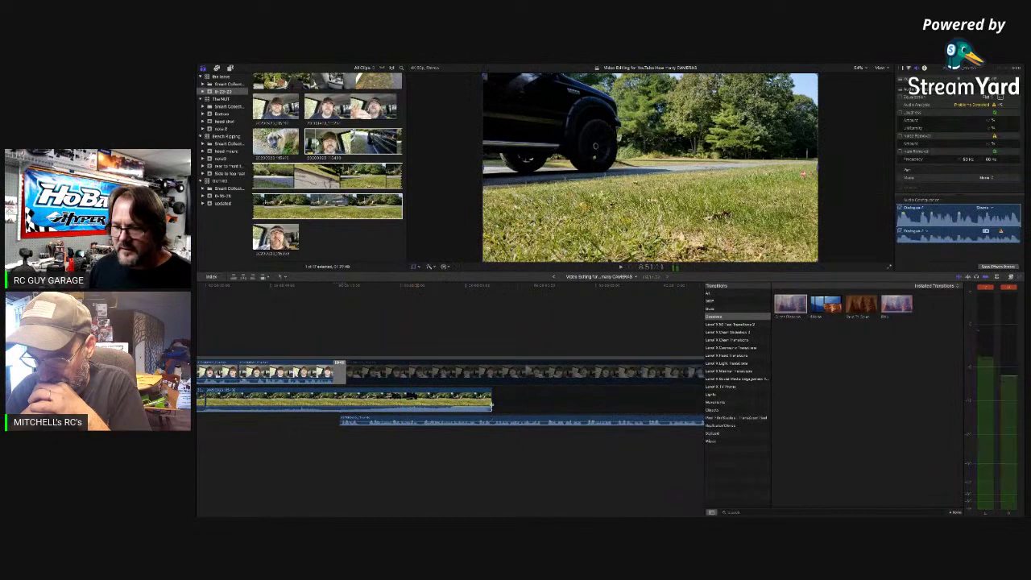
Extend the end of the roadside truck clip further beneath the detached in-cab audio and play back the sequence
{"action": "left_click_drag", "start_coordinate": [491, 401], "coordinate": [616, 397]}
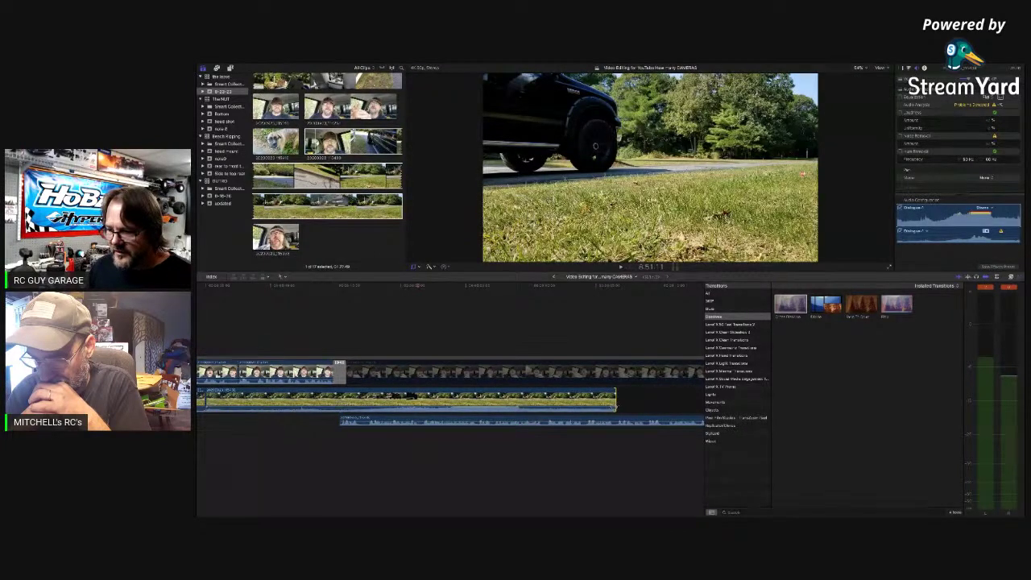
{"action": "left_click_drag", "start_coordinate": [614, 407], "coordinate": [323, 406]}
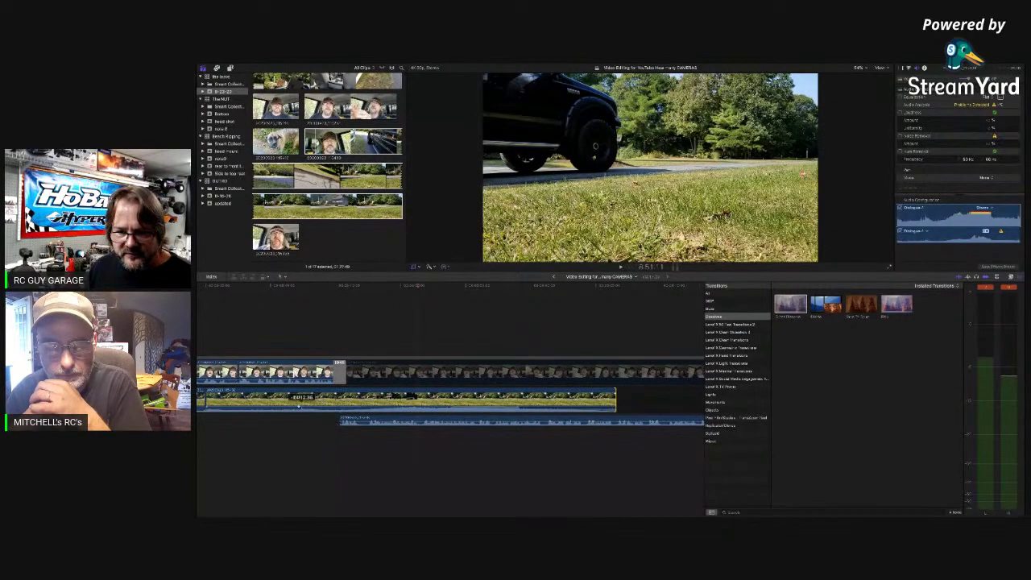
{"action": "left_click", "coordinate": [262, 427]}
{"action": "key", "text": "space"}
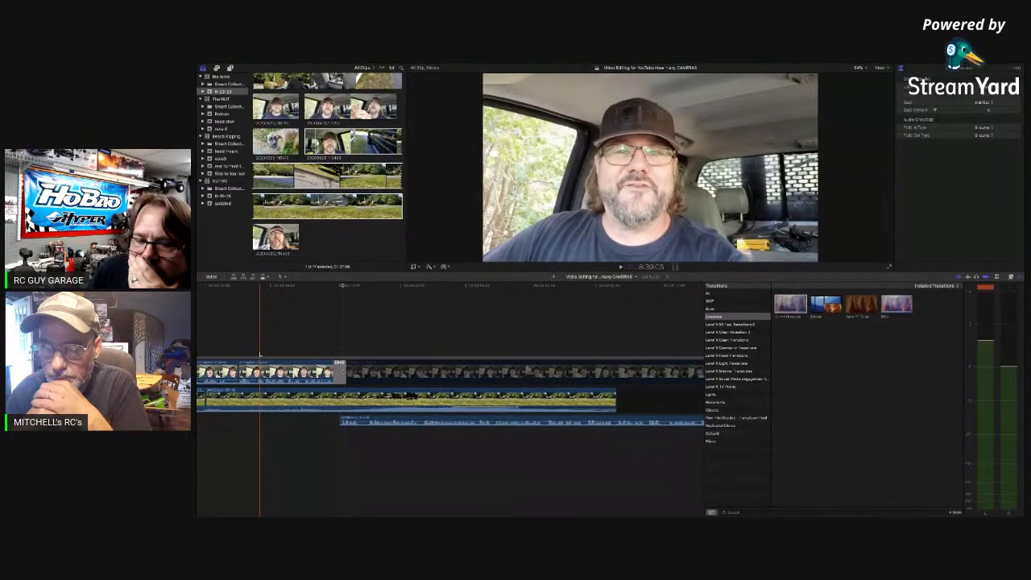
Split the enabled in-cab talking clip at 8:39:05 and 8:42:17 to isolate a short segment
{"action": "left_click", "coordinate": [260, 355]}
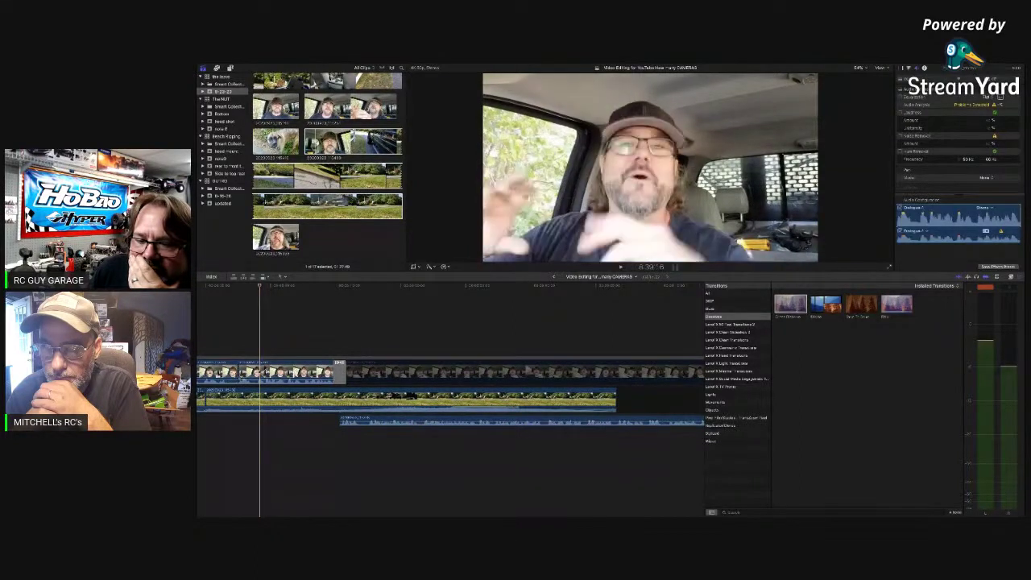
{"action": "left_click", "coordinate": [266, 370]}
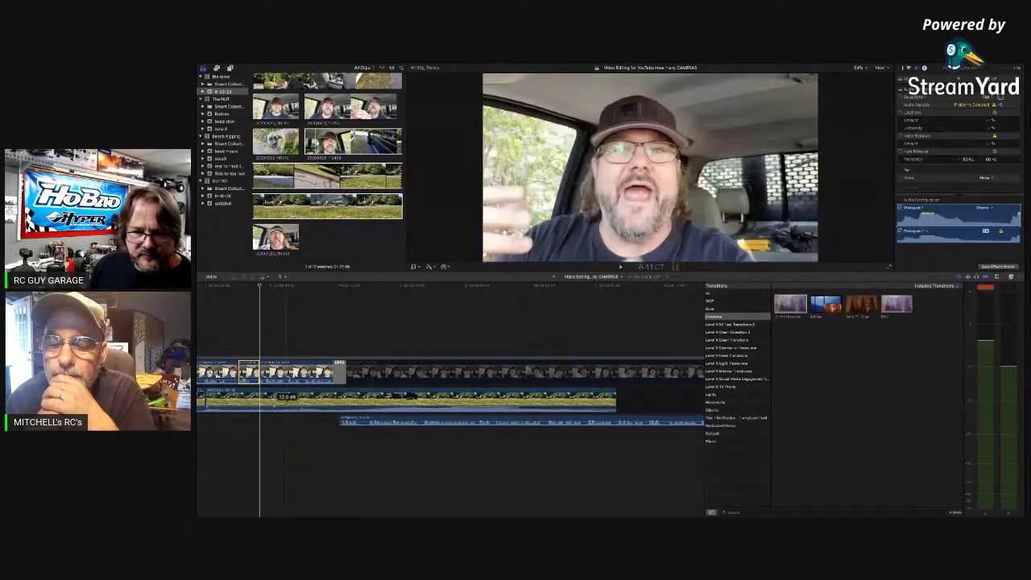
{"action": "key", "text": "space"}
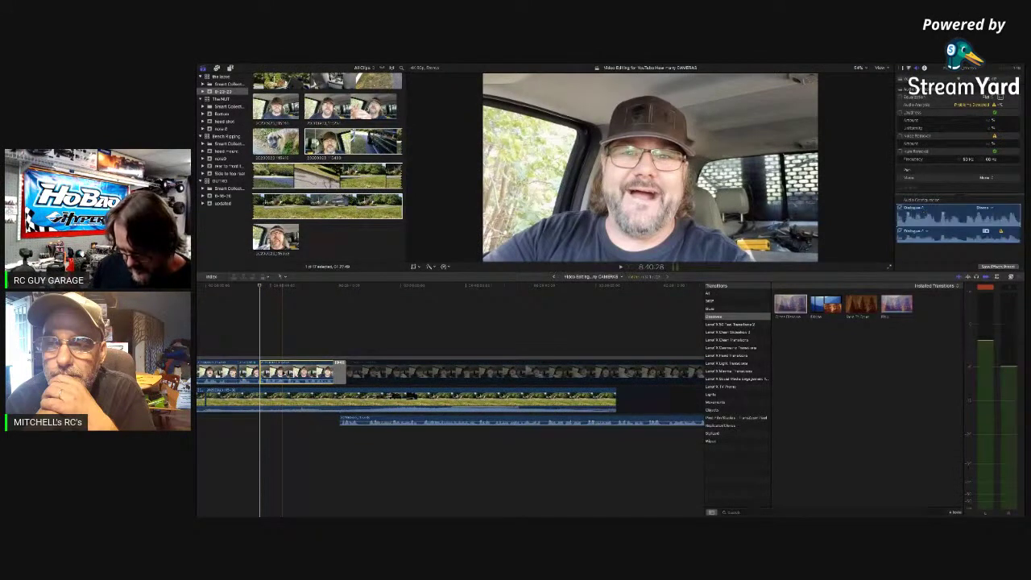
{"action": "left_click", "coordinate": [264, 340]}
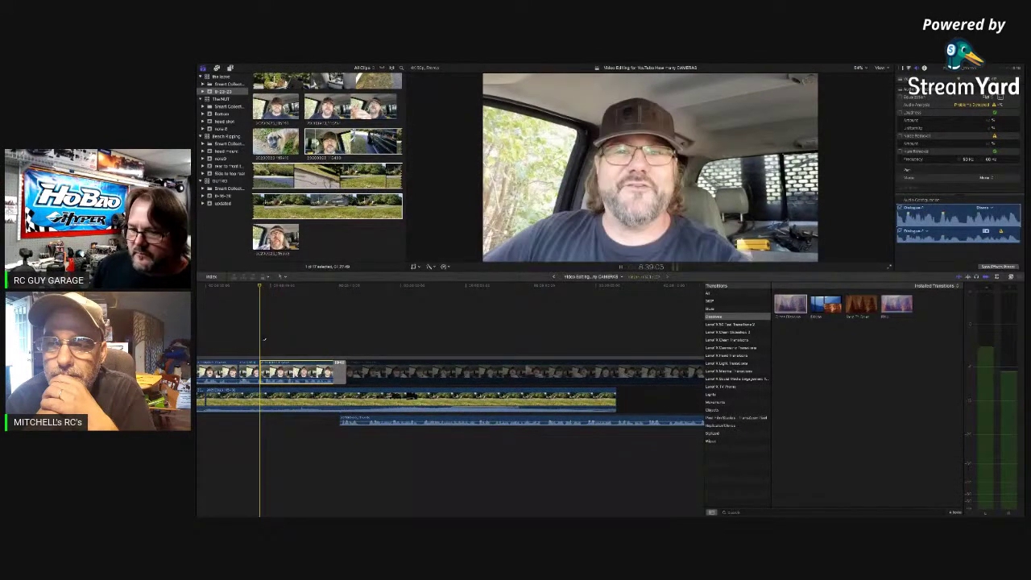
{"action": "key", "text": "space"}
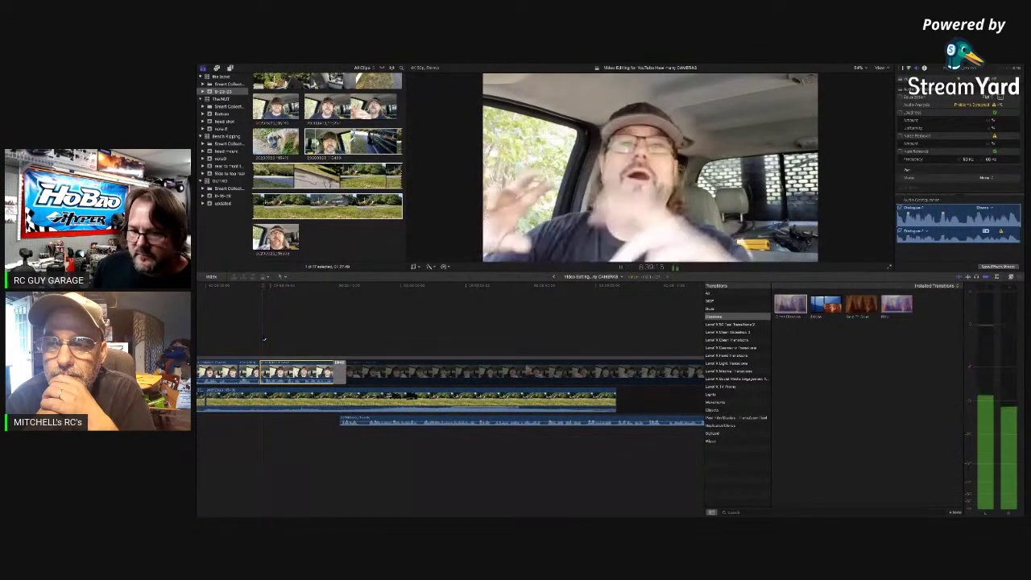
{"action": "left_click", "coordinate": [304, 346]}
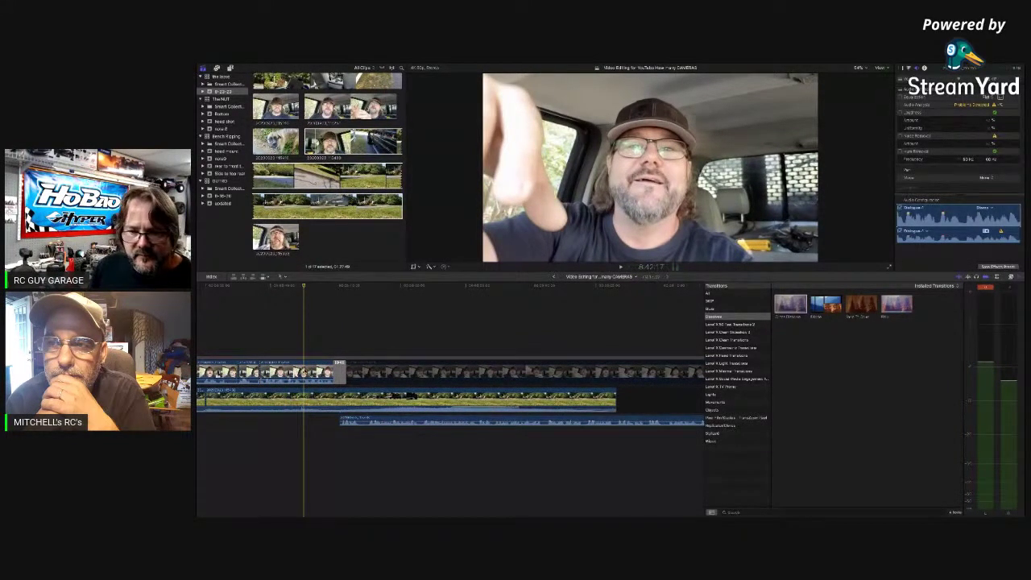
{"action": "key", "text": "super+b"}
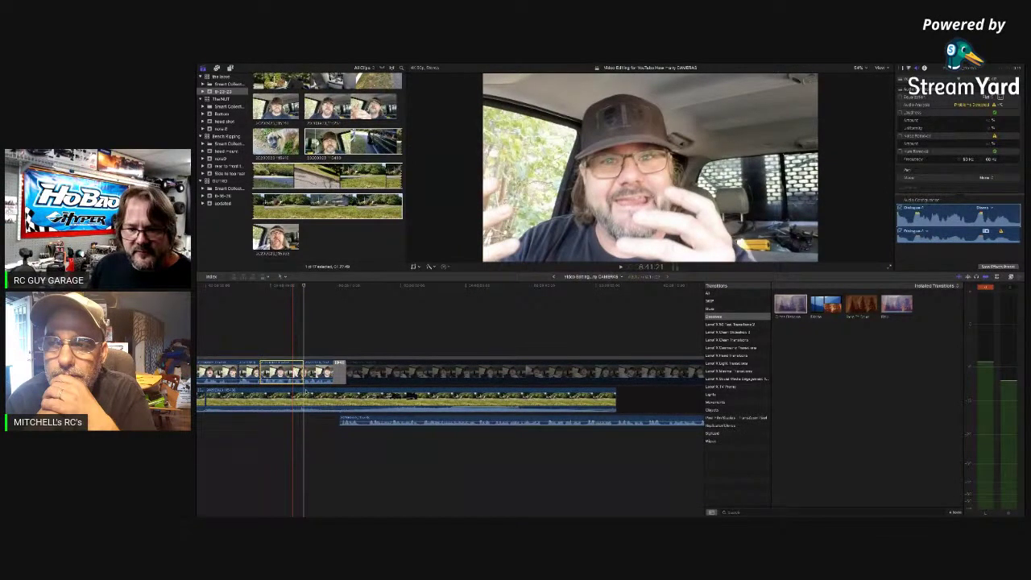
Detach the isolated in-cab segment's audio and disable its video so the roadside footage plays beneath the voice
{"action": "key", "text": "ctrl+shift+s"}
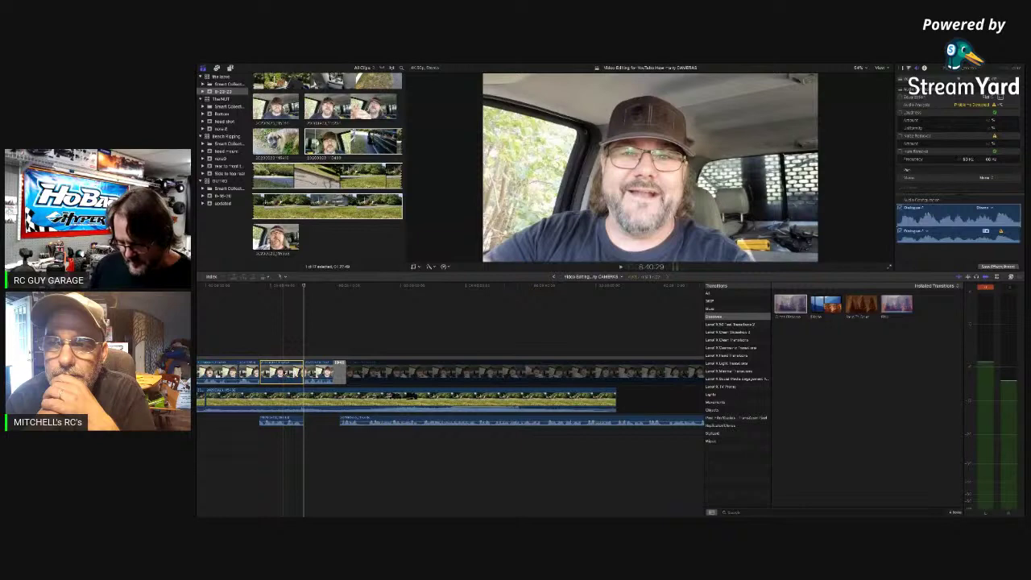
{"action": "key", "text": "v"}
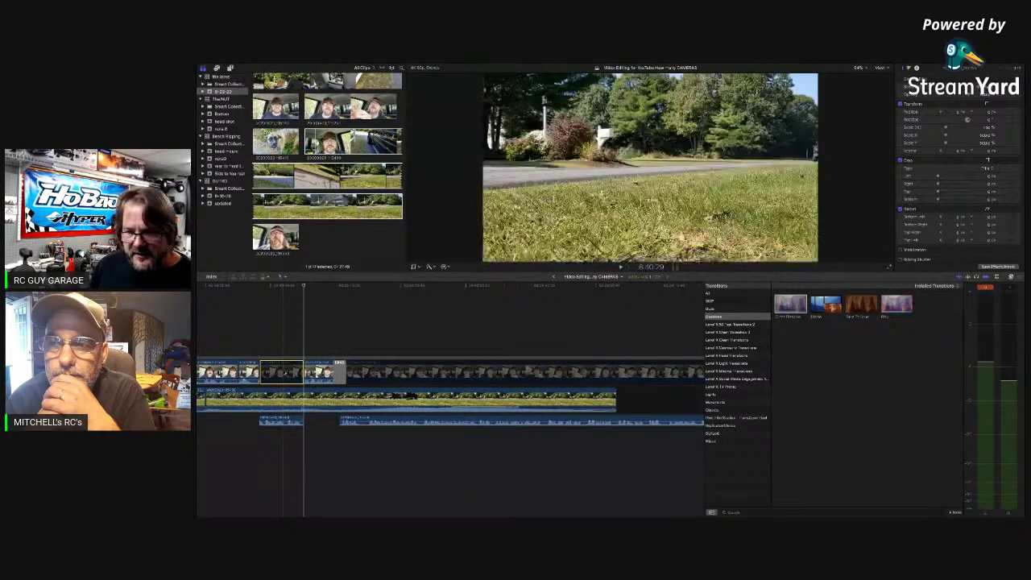
Add Cross Dissolves at the start and end of the disabled in-cab segment
{"action": "left_click_drag", "start_coordinate": [541, 357], "coordinate": [280, 373]}
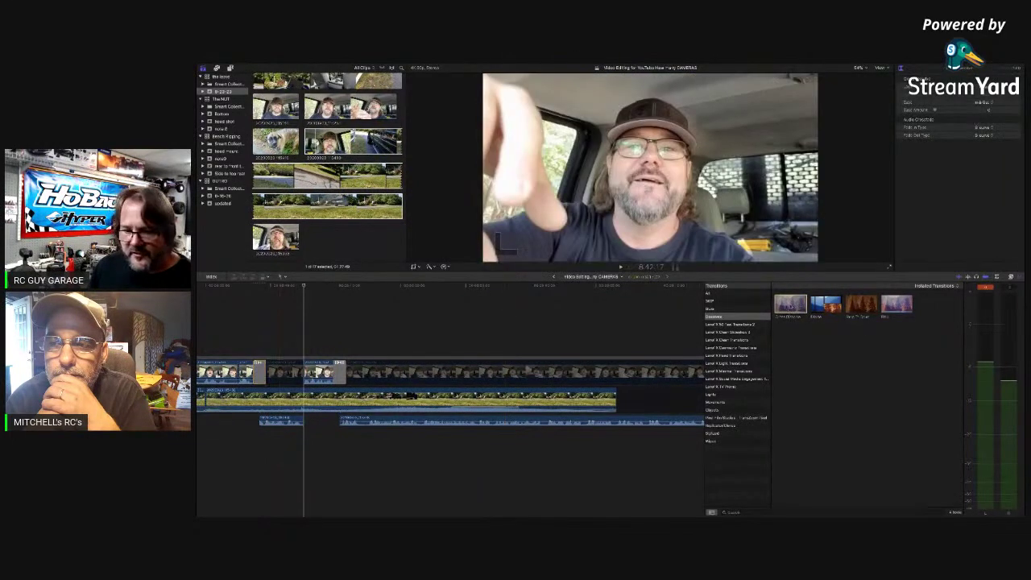
{"action": "key", "text": "ctrl+t"}
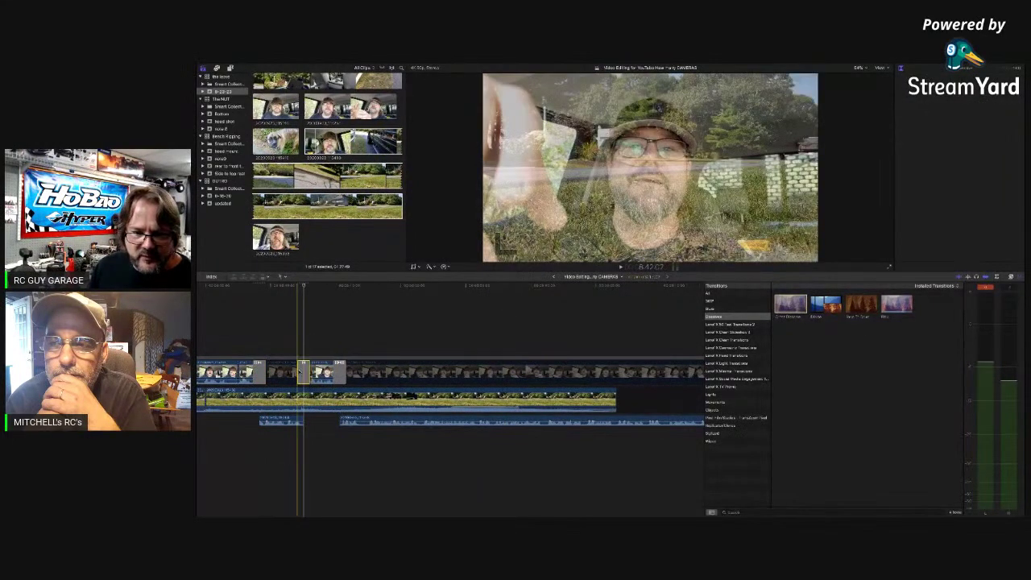
Play back the sequence from just before the first dissolve to review the new transitions
{"action": "left_click", "coordinate": [252, 349]}
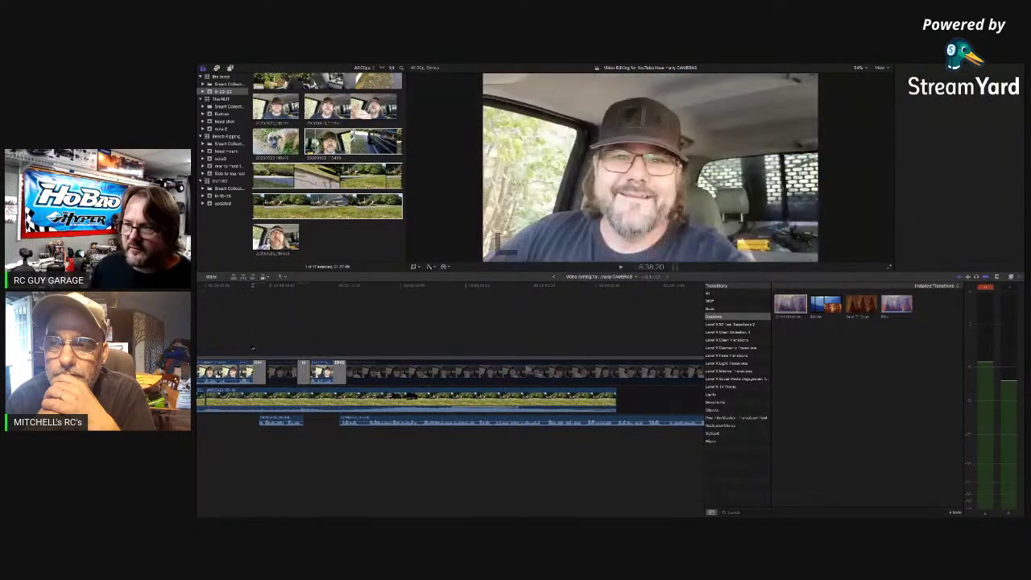
{"action": "key", "text": "space"}
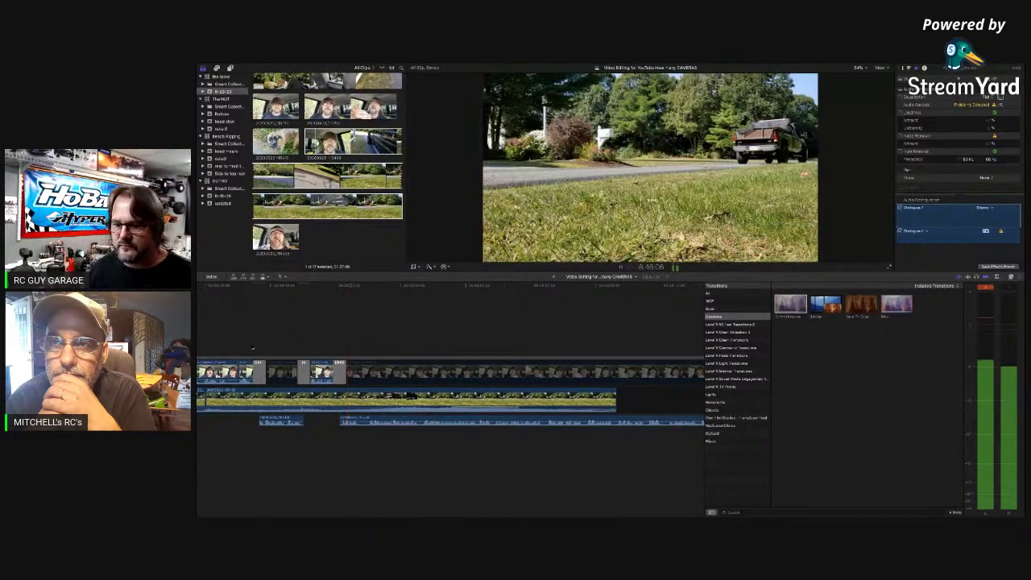
{"action": "scroll", "coordinate": [253, 347], "scroll_direction": "right", "scroll_amount": 2}
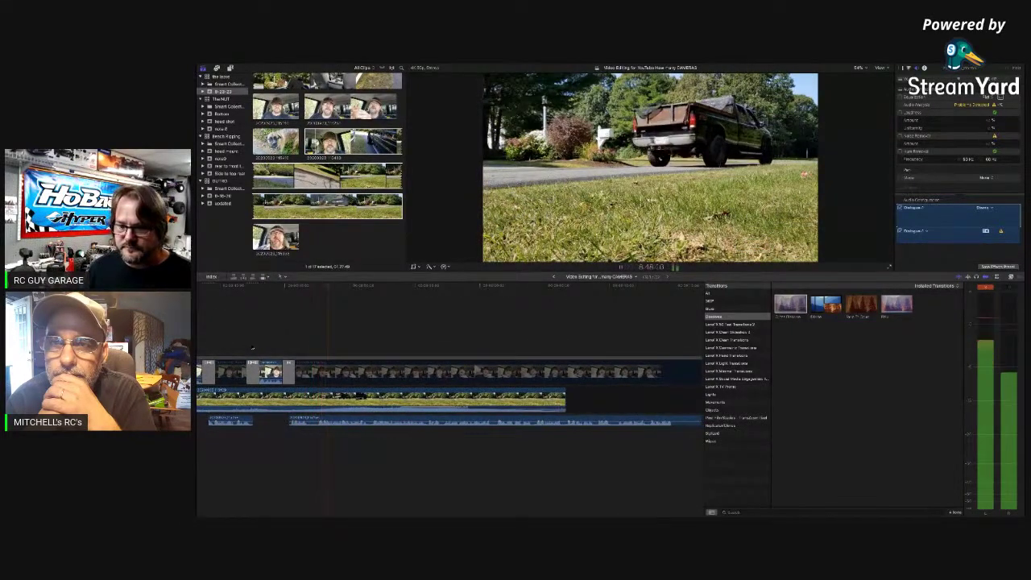
{"action": "key", "text": "space"}
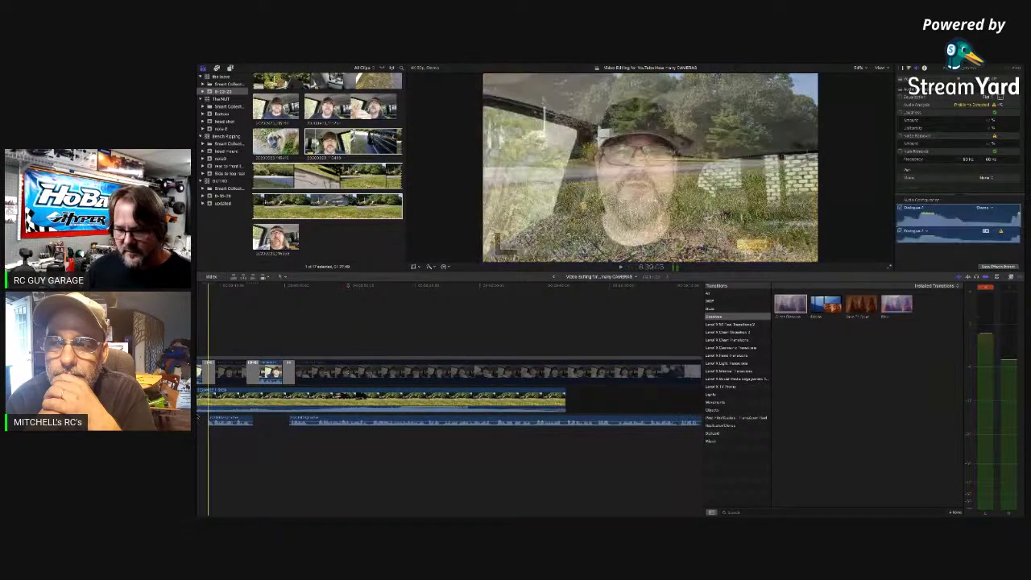
Try lowering the longer detached in-cab audio clip's volume to -12 dB and play back the result
{"action": "left_click", "coordinate": [465, 402]}
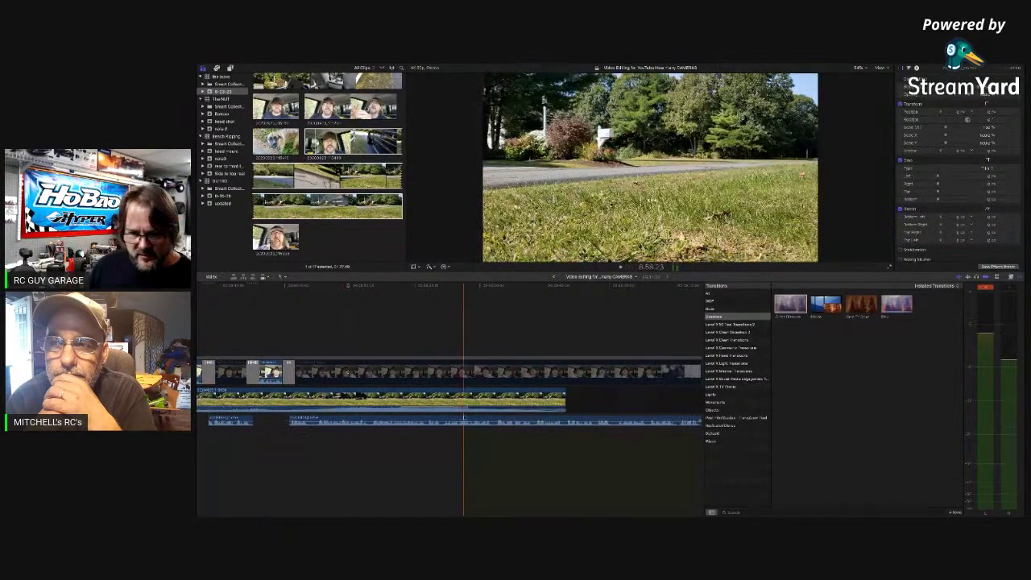
{"action": "scroll", "coordinate": [449, 419], "scroll_direction": "down", "scroll_amount": 3}
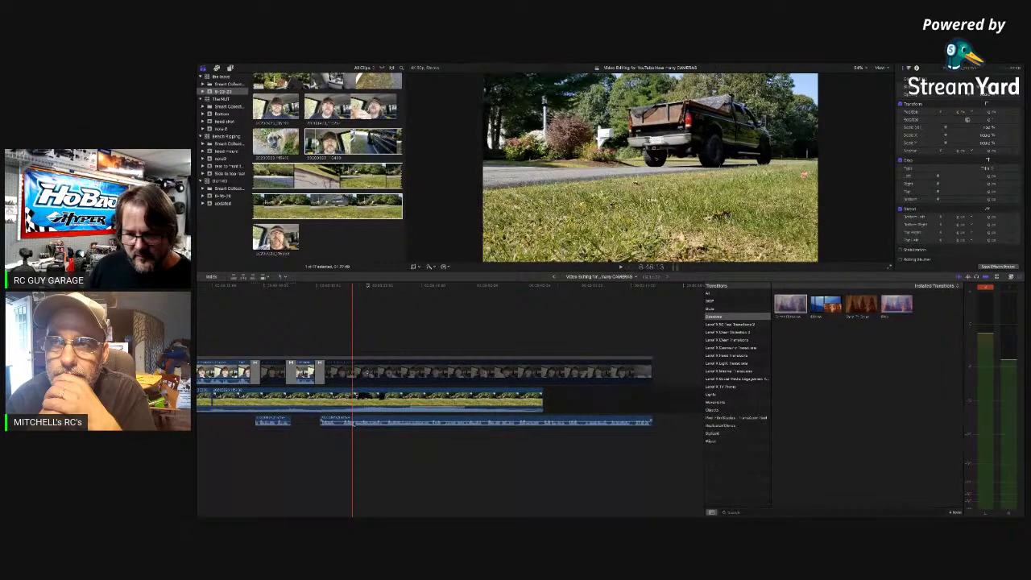
{"action": "left_click_drag", "start_coordinate": [352, 417], "coordinate": [352, 421]}
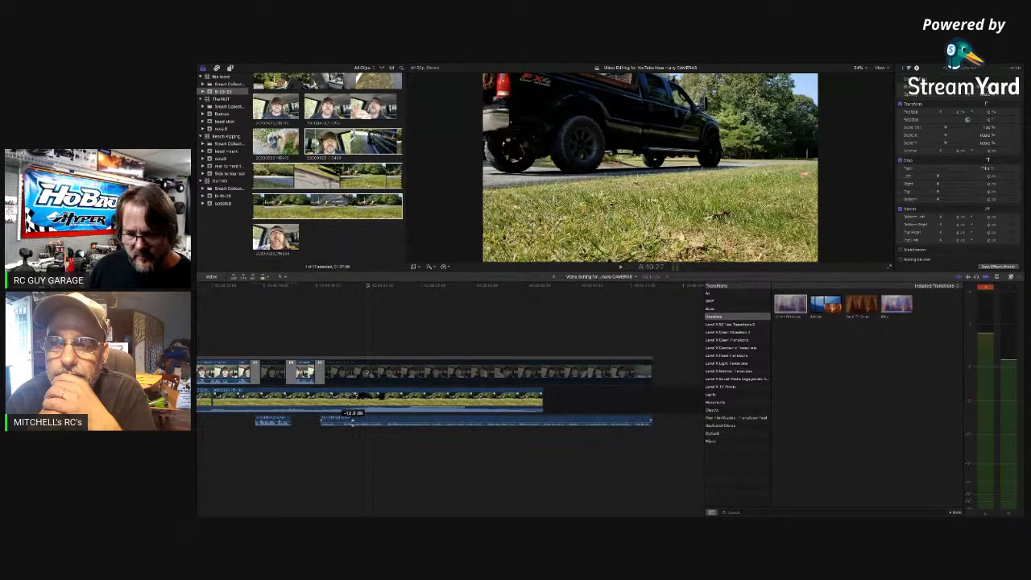
{"action": "left_click", "coordinate": [314, 427]}
{"action": "key", "text": "space"}
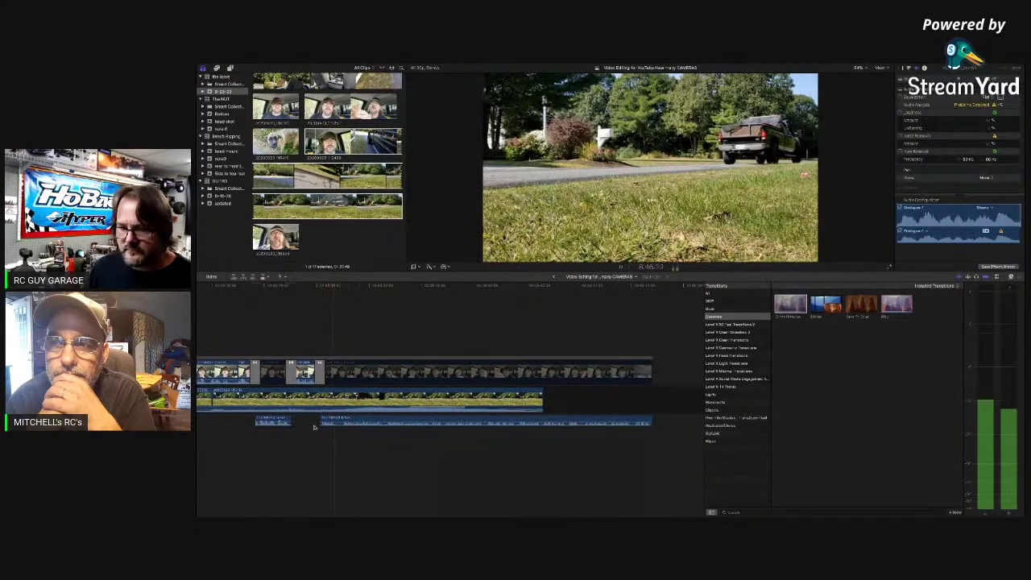
{"action": "left_click", "coordinate": [361, 411]}
{"action": "left_click", "coordinate": [360, 422]}
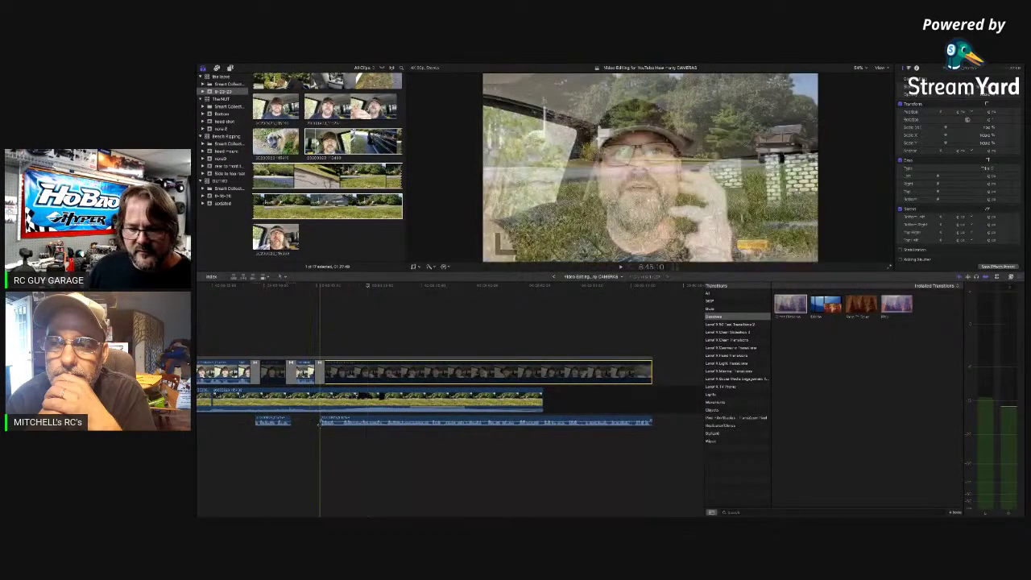
Raise the longer detached in-cab audio clip's volume above 0 dB, adjust its start, and play it back
{"action": "key", "text": "space"}
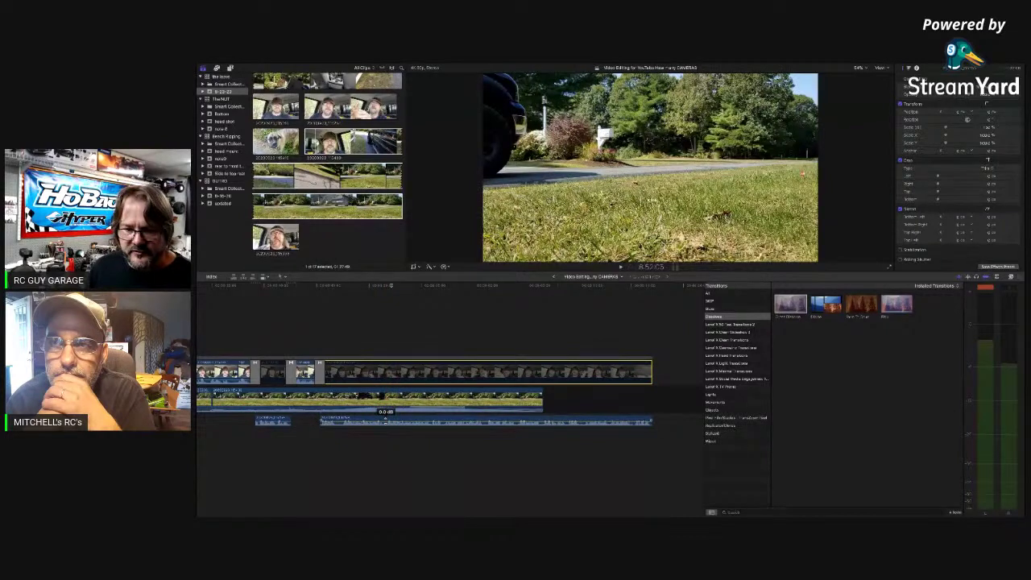
{"action": "left_click_drag", "start_coordinate": [386, 419], "coordinate": [385, 418]}
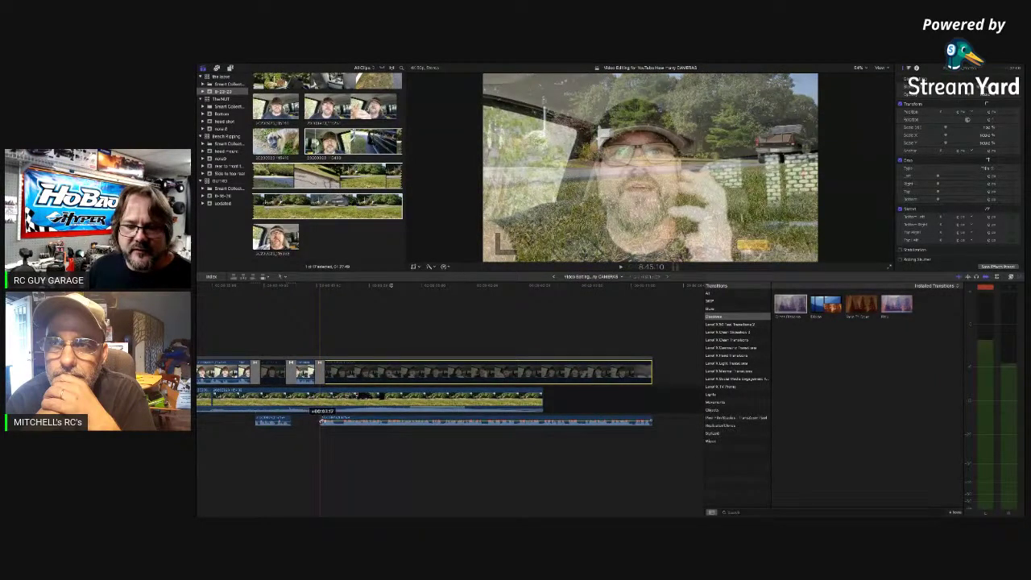
{"action": "left_click_drag", "start_coordinate": [321, 421], "coordinate": [320, 421]}
{"action": "key", "text": "space"}
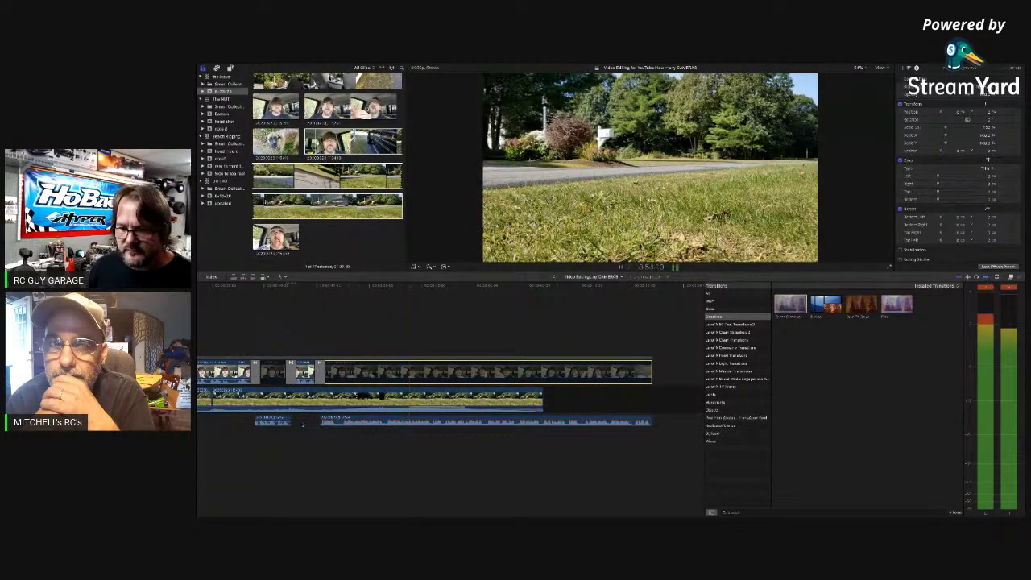
Split the disabled in-cab clip at 8:53:15 once the truck has passed, enable the portion after the cut, and play it back
{"action": "key", "text": "space"}
{"action": "left_click", "coordinate": [406, 365]}
{"action": "key", "text": "space"}
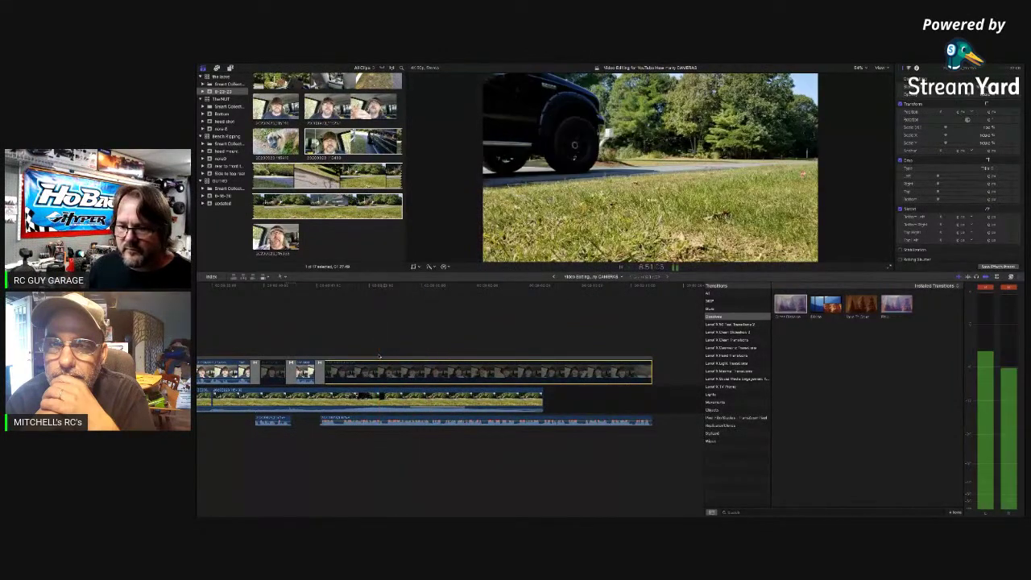
{"action": "key", "text": "space"}
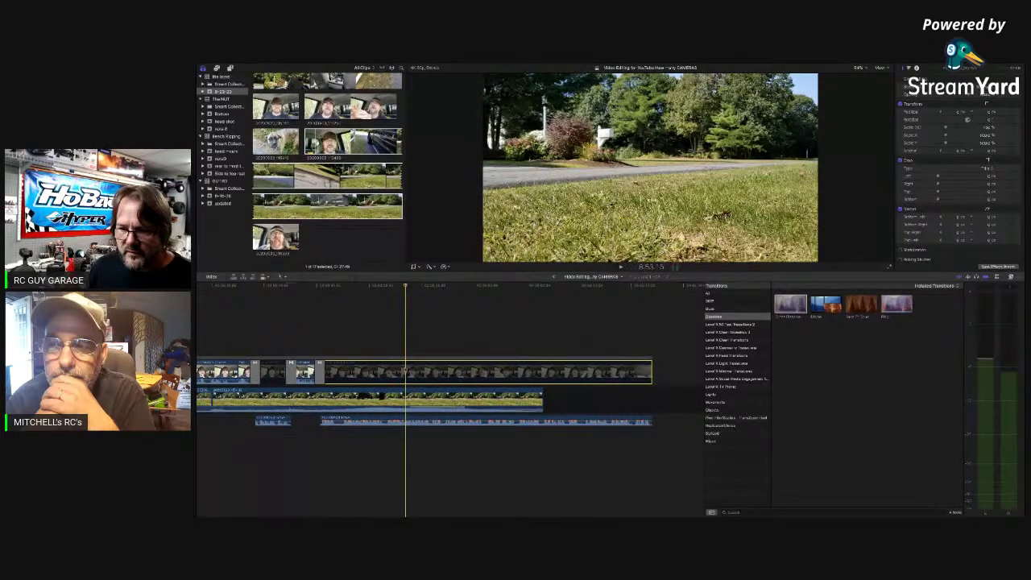
{"action": "key", "text": "super+b"}
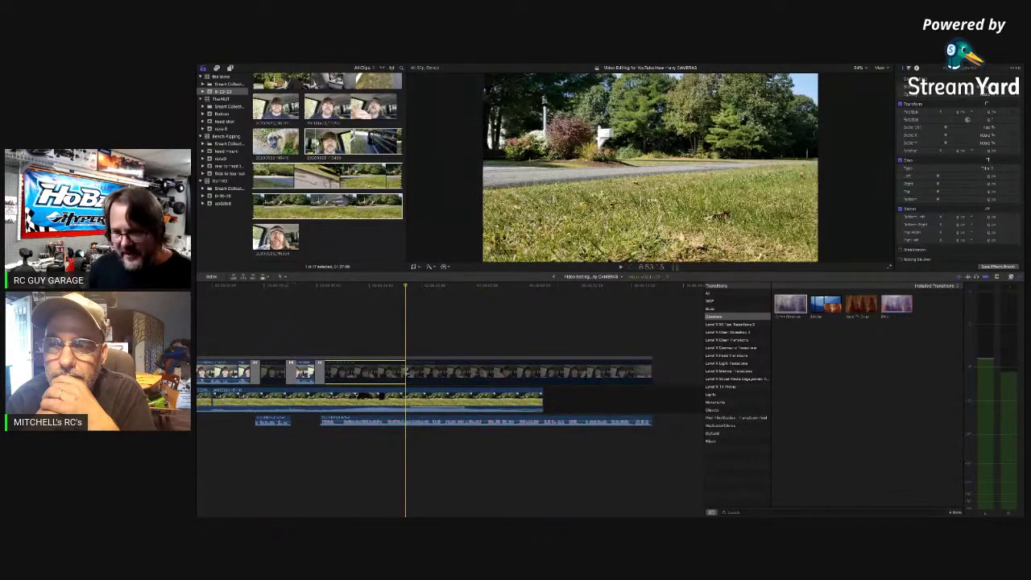
{"action": "left_click", "coordinate": [408, 371]}
{"action": "key", "text": "v"}
{"action": "left_click", "coordinate": [403, 348]}
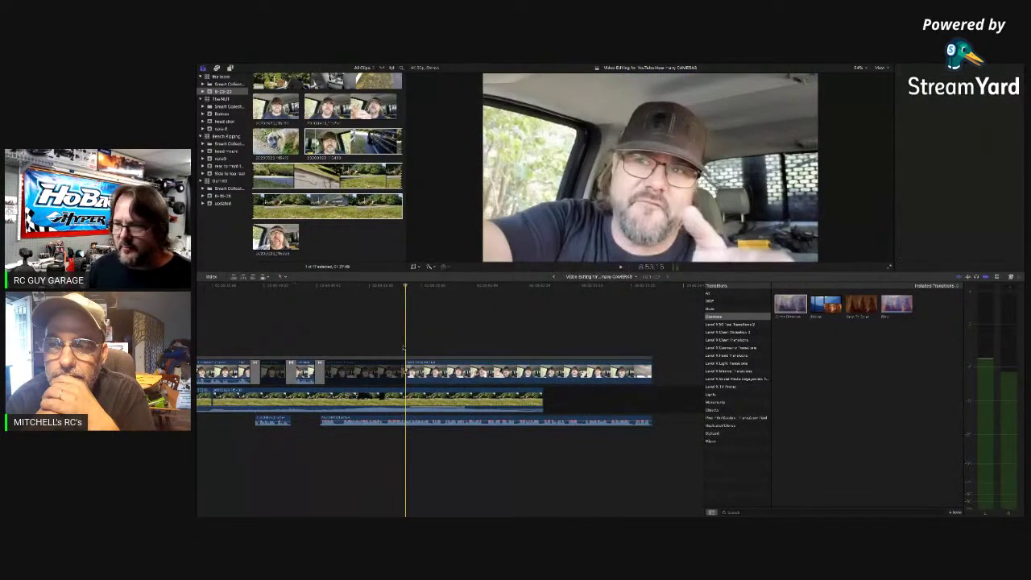
{"action": "key", "text": "space"}
{"action": "key", "text": "super+4"}
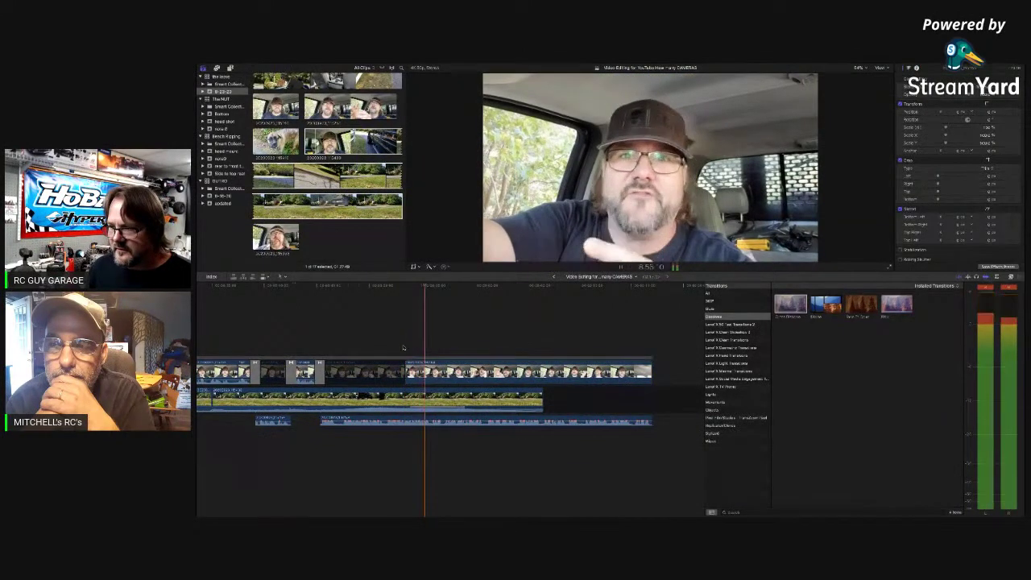
{"action": "key", "text": "space"}
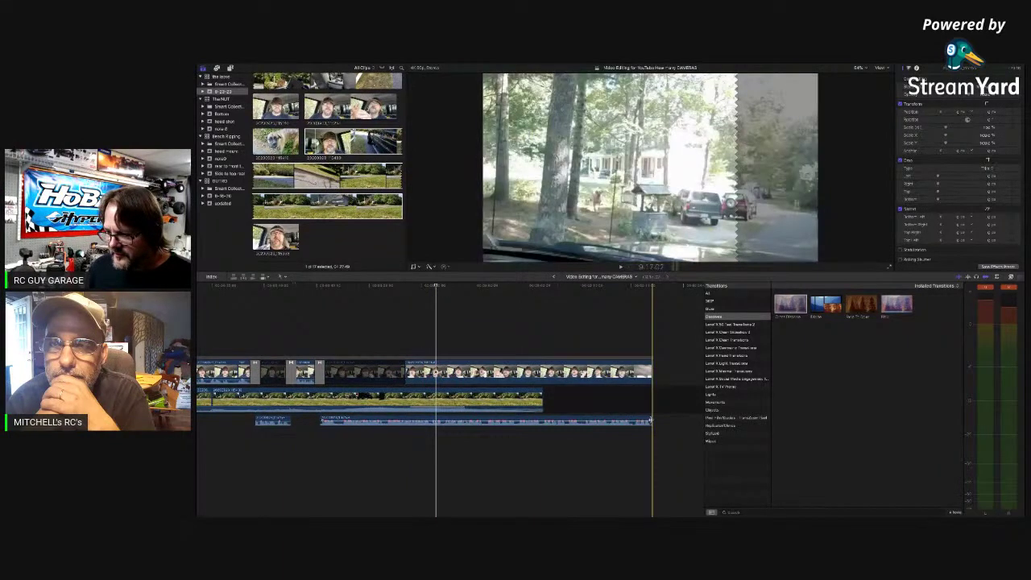
Try trimming the end of the longer detached in-cab audio back to shortly after the re-enabled video starts, playing back each trim
{"action": "left_click_drag", "start_coordinate": [651, 419], "coordinate": [474, 420]}
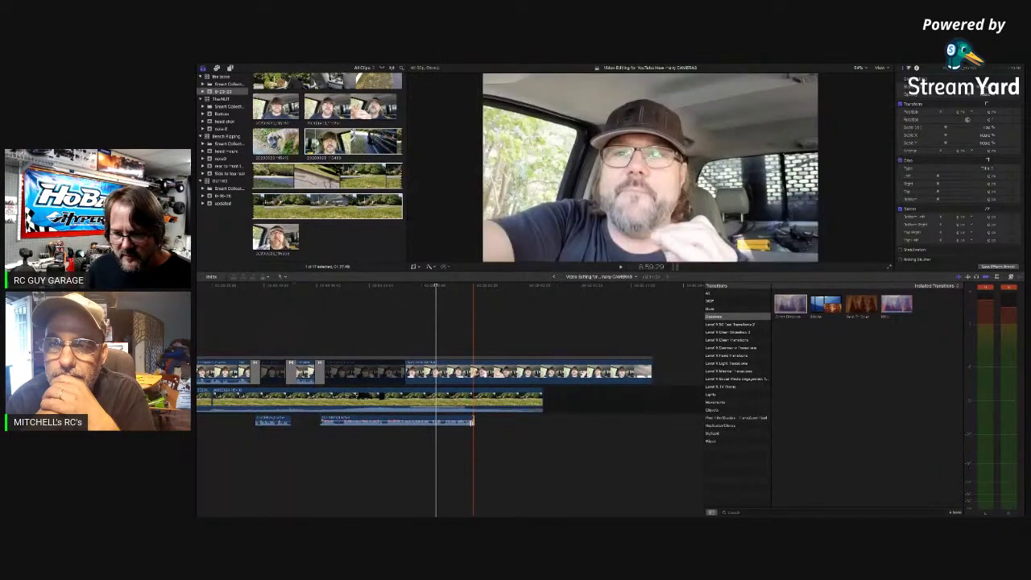
{"action": "left_click", "coordinate": [379, 442]}
{"action": "key", "text": "space"}
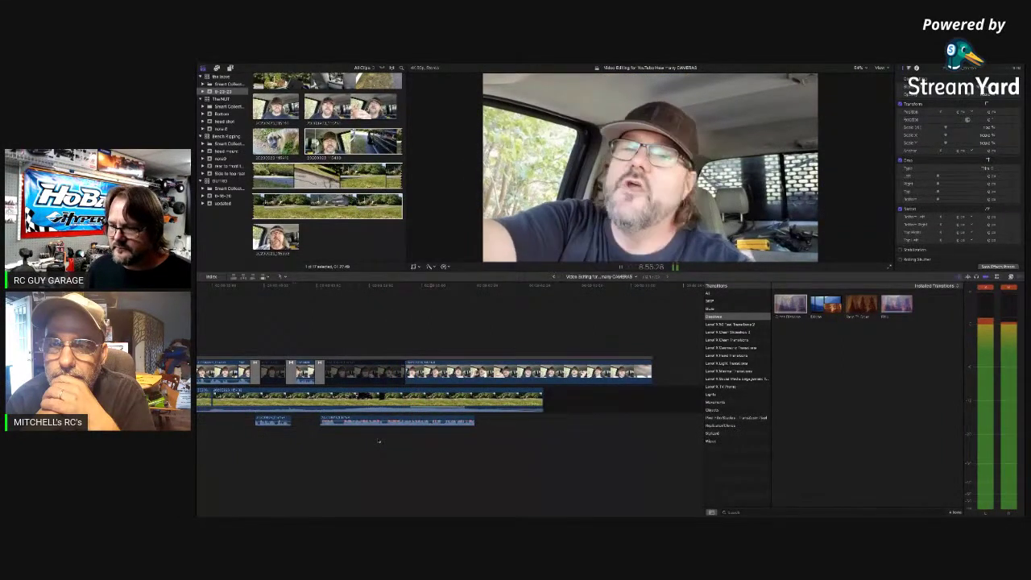
{"action": "key", "text": "space"}
{"action": "left_click_drag", "start_coordinate": [474, 418], "coordinate": [424, 420]}
{"action": "left_click", "coordinate": [345, 439]}
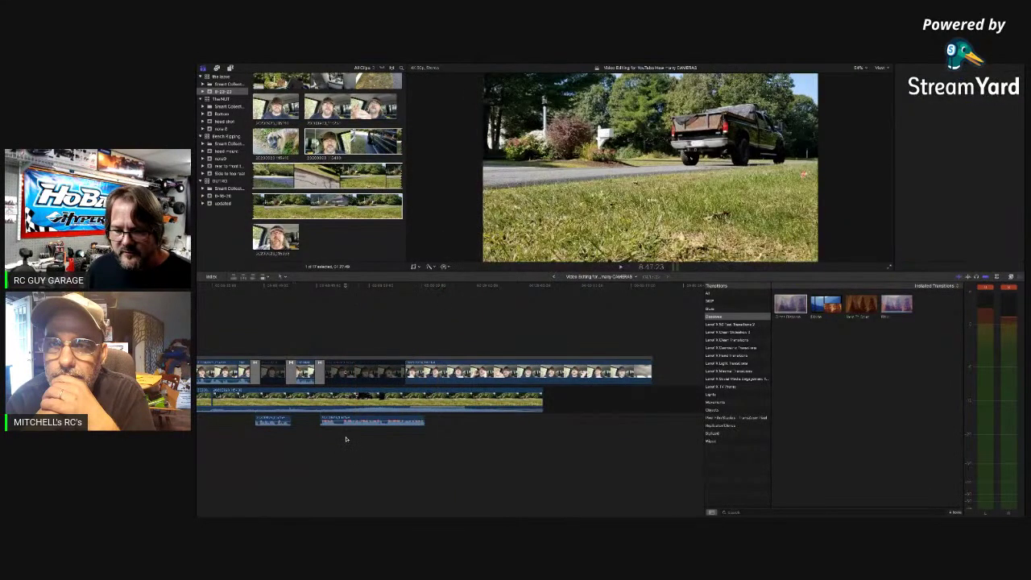
{"action": "key", "text": "space"}
{"action": "key", "text": "super+4"}
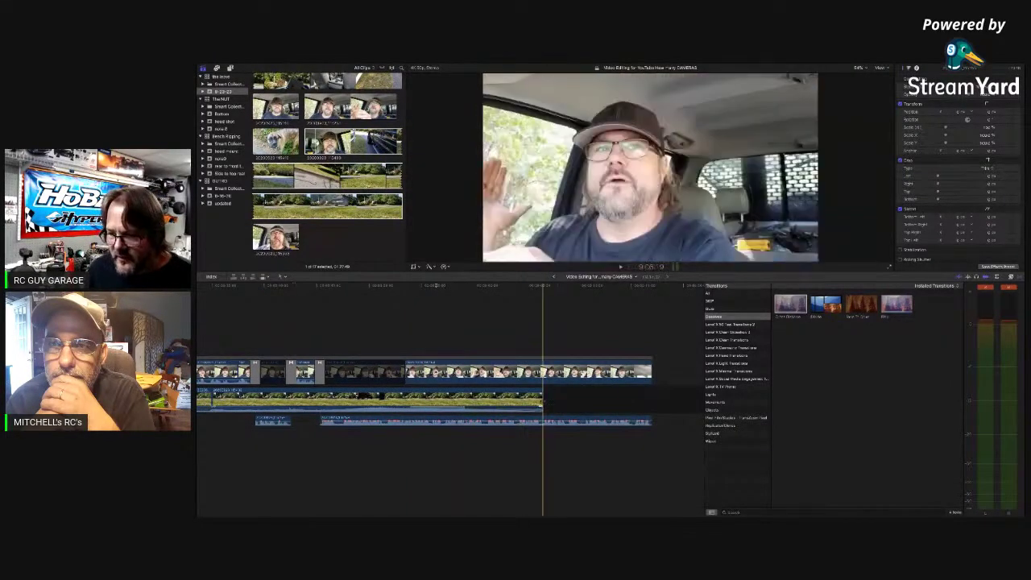
Trim the end of the roadside truck clip to shortly after the in-cab video returns, and play back the sequence
{"action": "left_click_drag", "start_coordinate": [543, 407], "coordinate": [428, 409]}
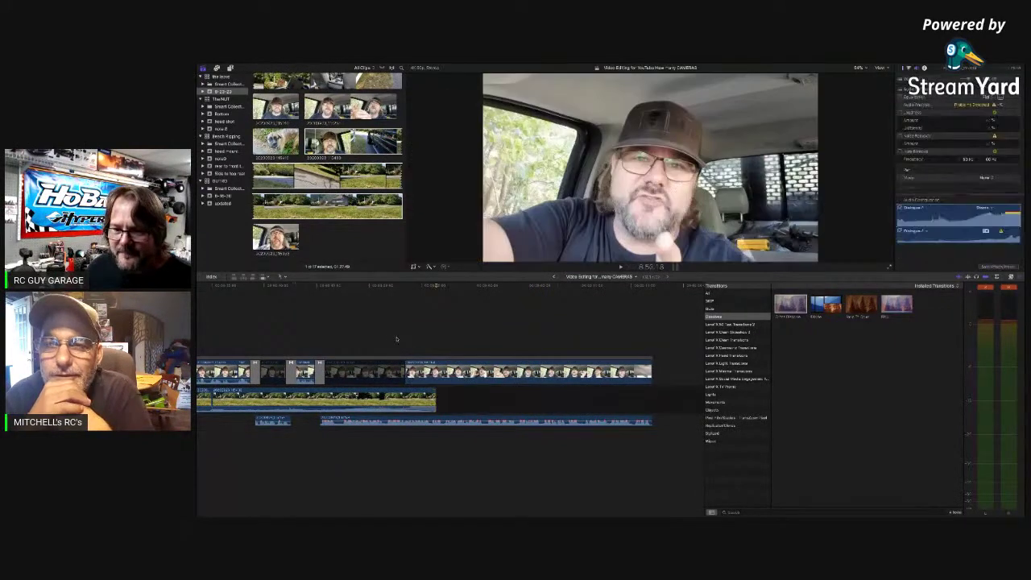
{"action": "key", "text": "space"}
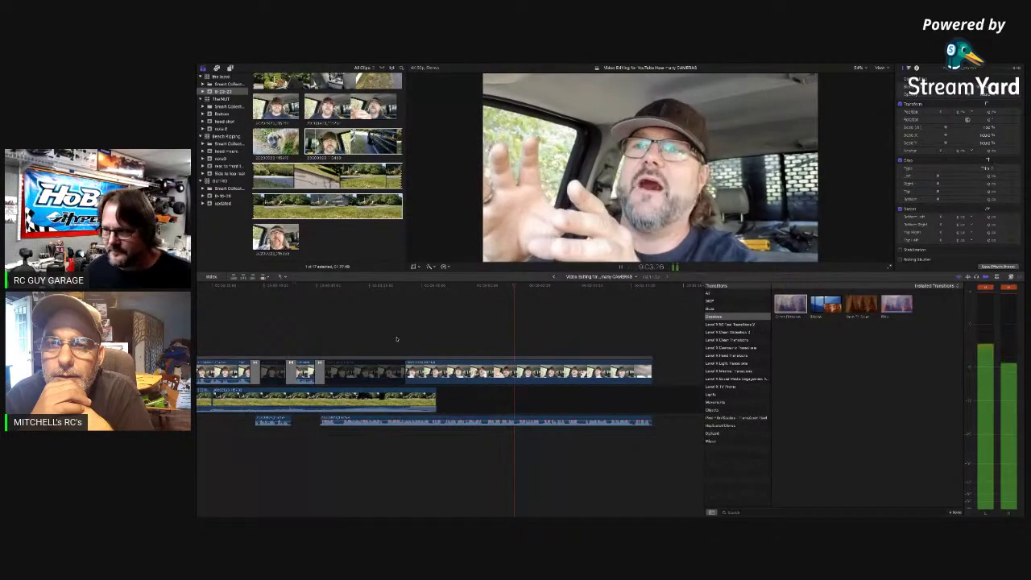
{"action": "key", "text": "space"}
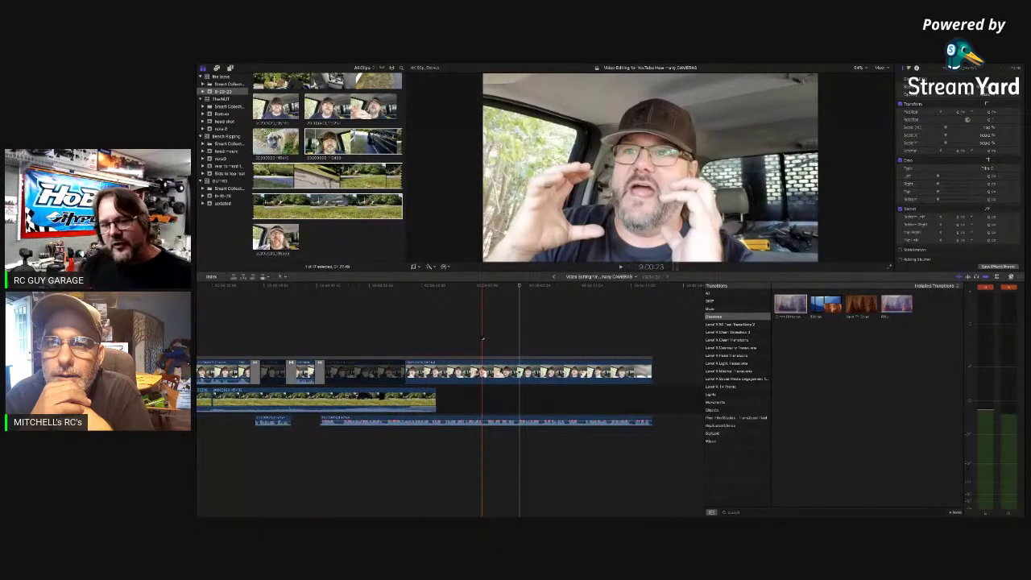
{"action": "scroll", "coordinate": [483, 339], "scroll_direction": "left", "scroll_amount": 2}
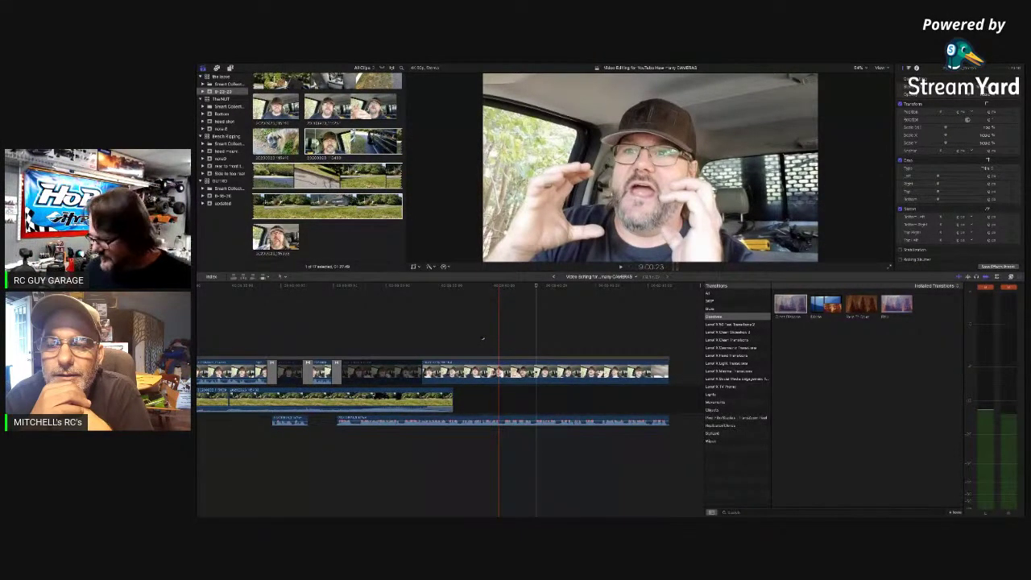
{"action": "left_click", "coordinate": [413, 339]}
{"action": "key", "text": "space"}
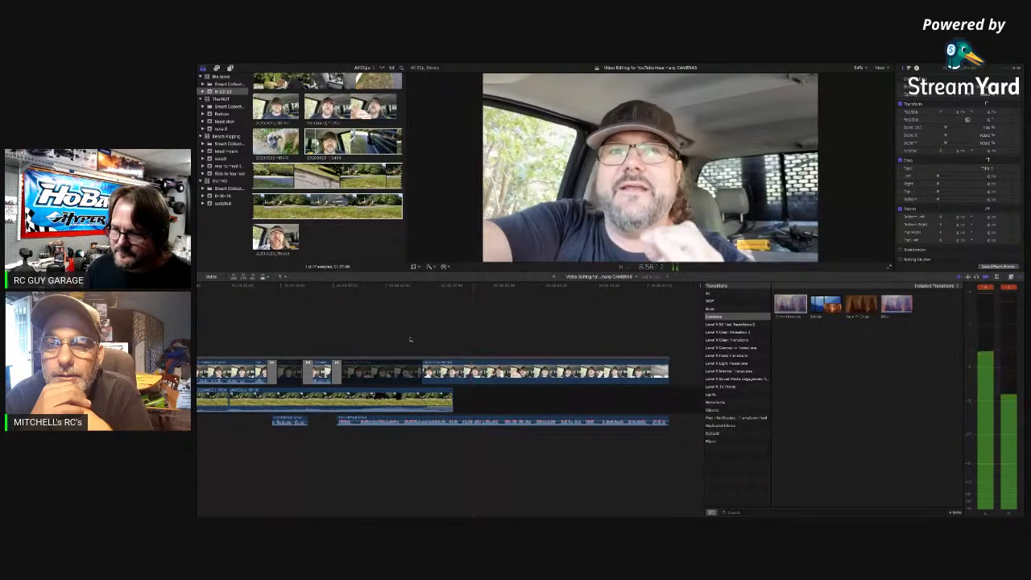
{"action": "key", "text": "space"}
Connect a short under-truck clip from the browser above the re-enabled in-cab talking clip and move it slightly later after playback
{"action": "scroll", "coordinate": [315, 126], "scroll_direction": "up", "scroll_amount": 10}
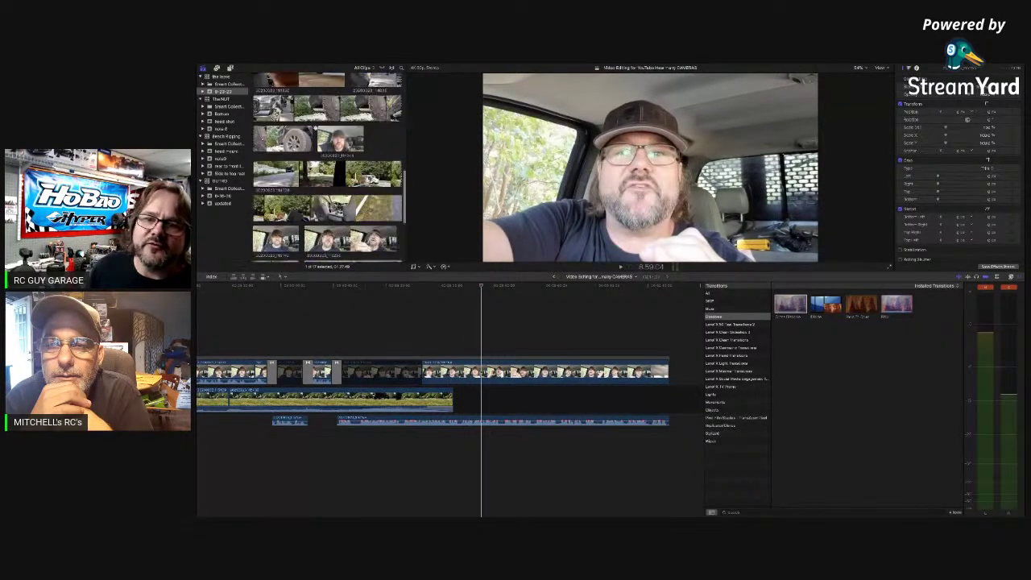
{"action": "scroll", "coordinate": [317, 162], "scroll_direction": "up", "scroll_amount": 10}
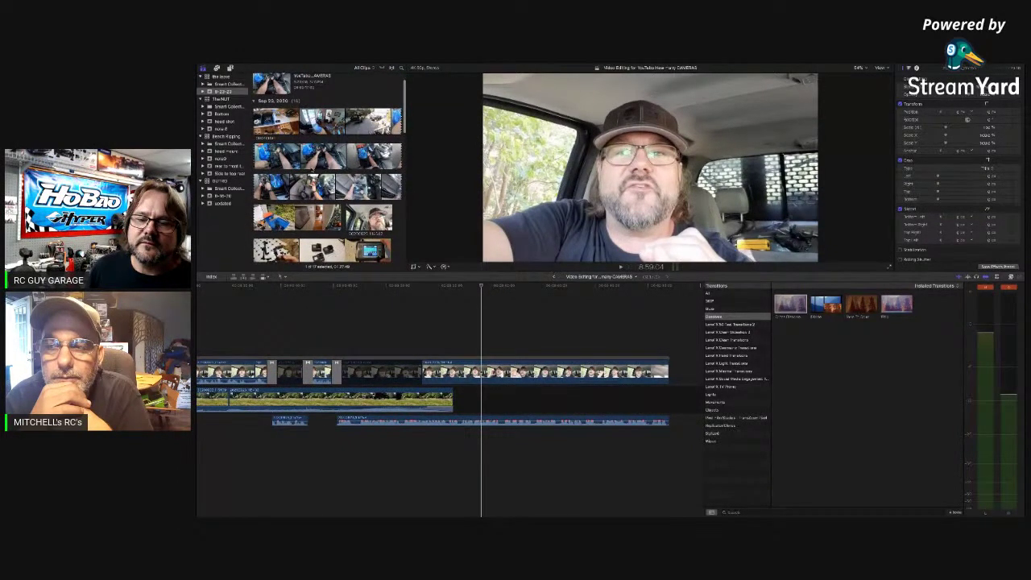
{"action": "scroll", "coordinate": [311, 159], "scroll_direction": "down", "scroll_amount": 5}
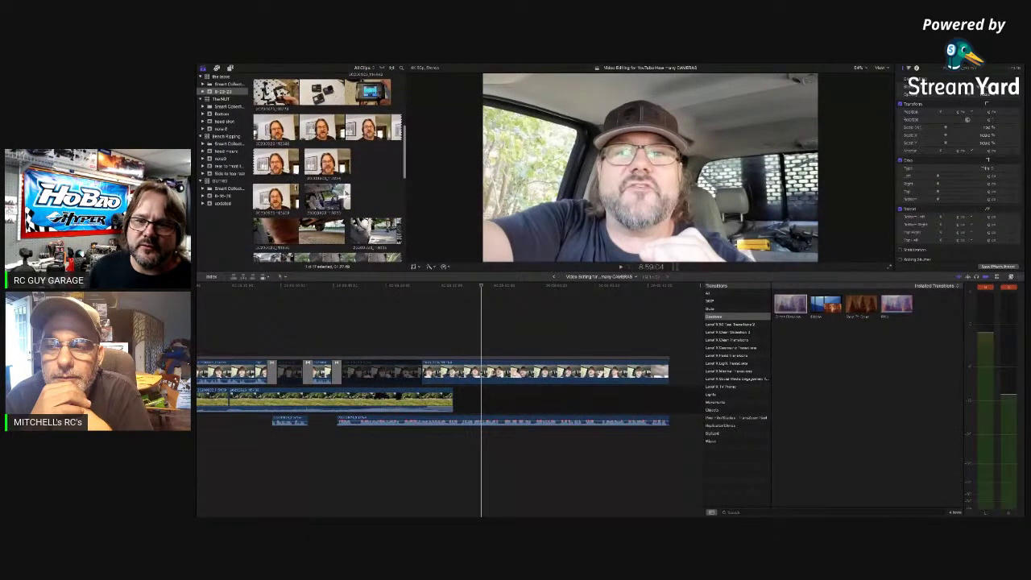
{"action": "scroll", "coordinate": [329, 167], "scroll_direction": "down", "scroll_amount": 2}
{"action": "left_click", "coordinate": [276, 184]}
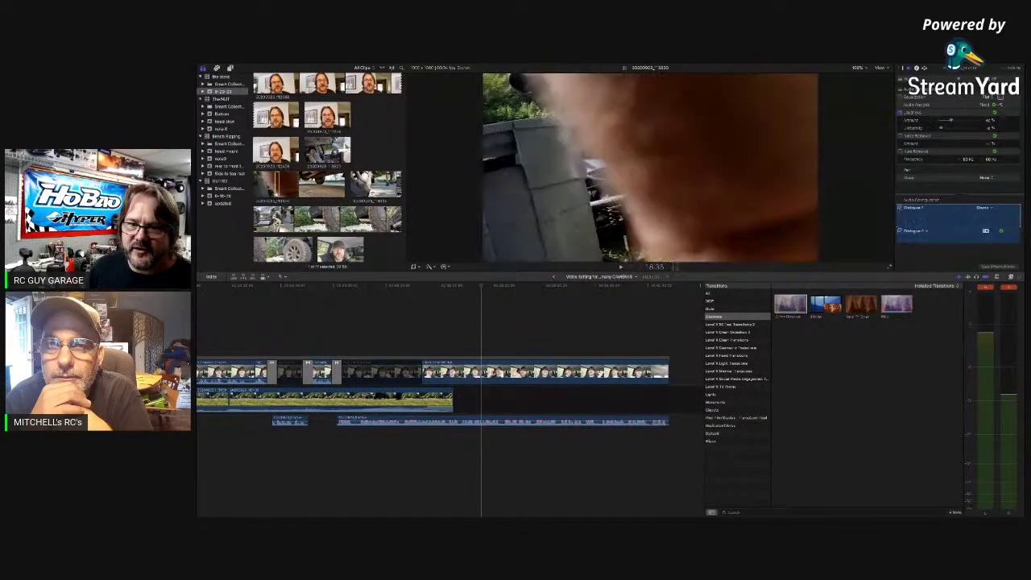
{"action": "left_click_drag", "start_coordinate": [276, 184], "coordinate": [477, 343]}
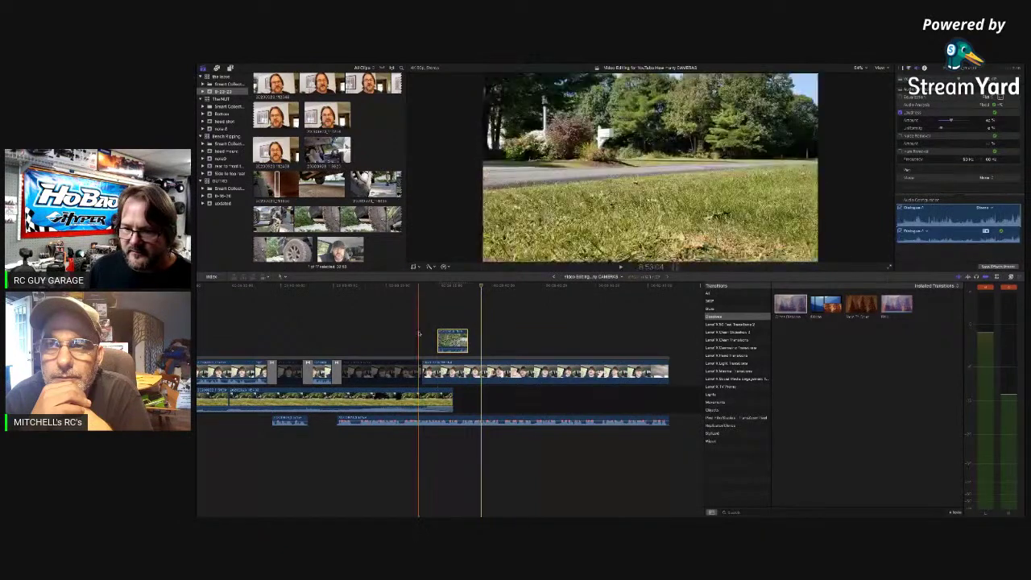
{"action": "key", "text": "space"}
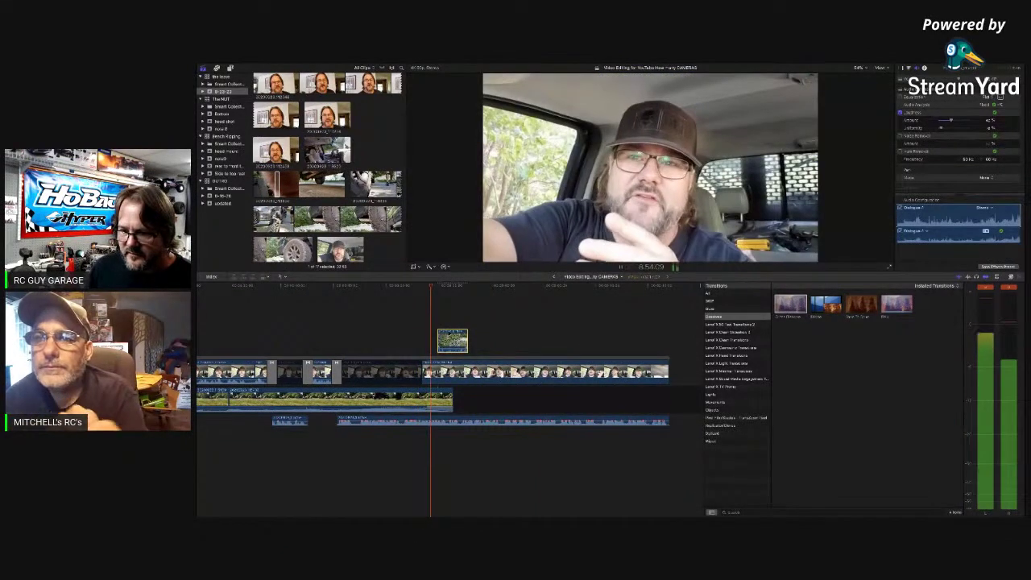
{"action": "left_click_drag", "start_coordinate": [449, 338], "coordinate": [471, 338]}
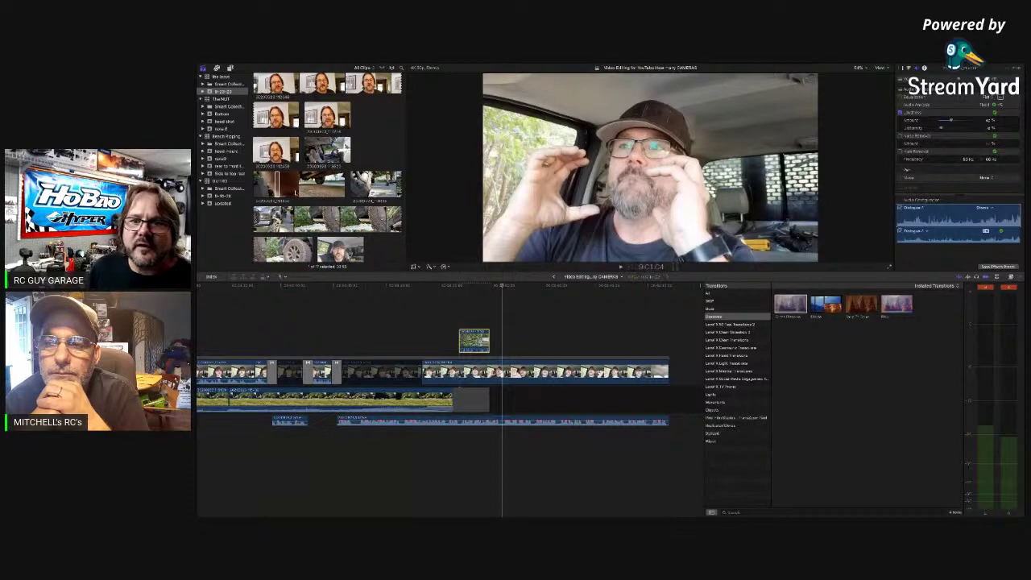
Connect a second short under-truck clip above the in-cab talking clip, shortly after the first cutaway, and play back the section
{"action": "left_click", "coordinate": [299, 193]}
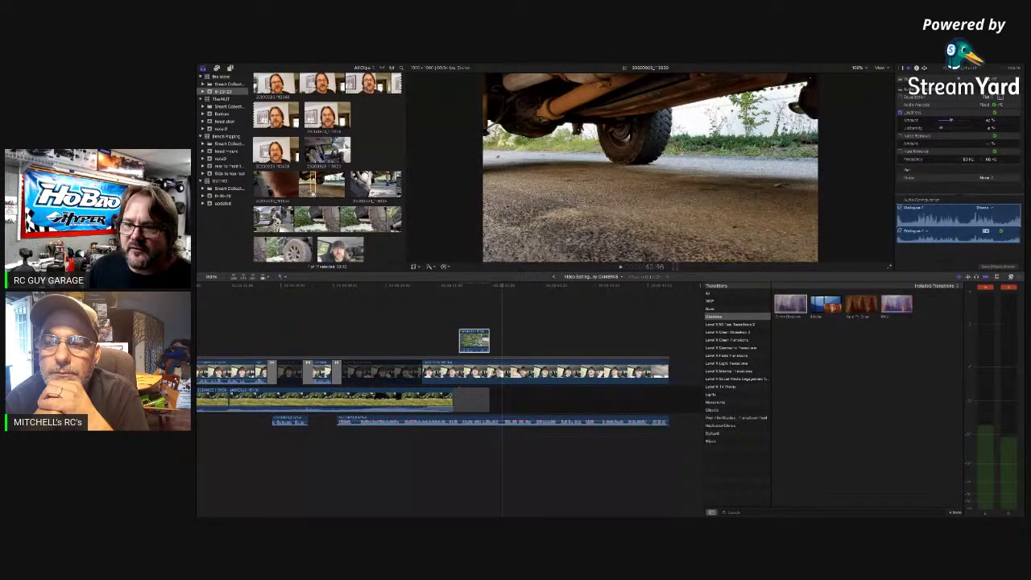
{"action": "left_click_drag", "start_coordinate": [313, 193], "coordinate": [518, 333]}
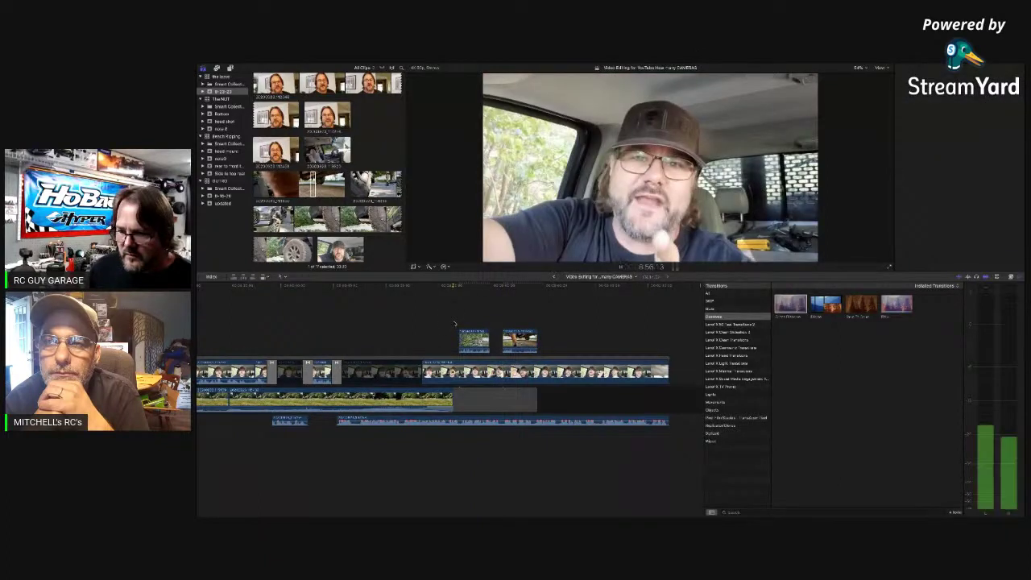
{"action": "key", "text": "space"}
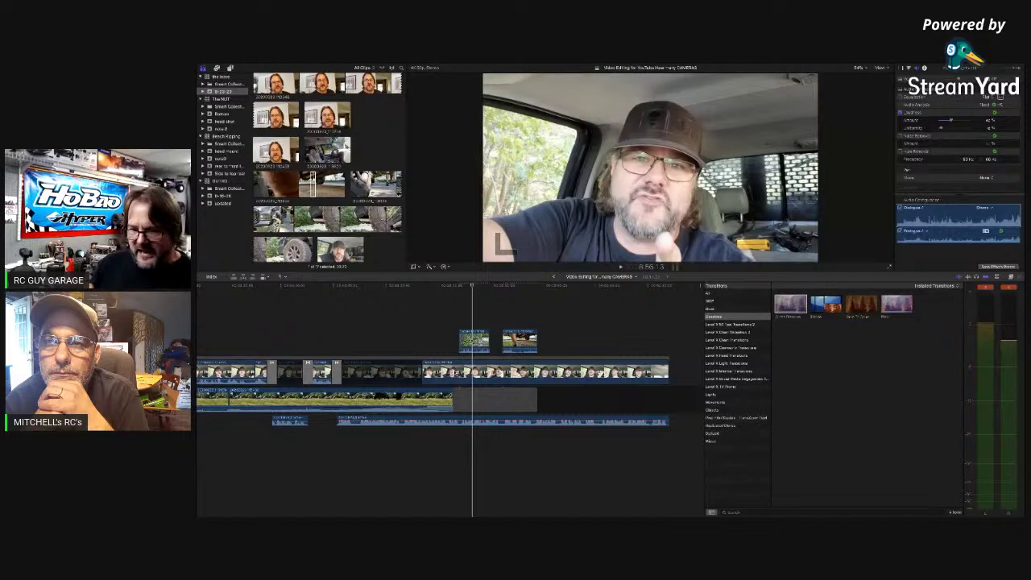
Split the in-cab talking clip where the roadside truck clip ends and move the remaining portion down into the primary storyline
{"action": "key", "text": "c"}
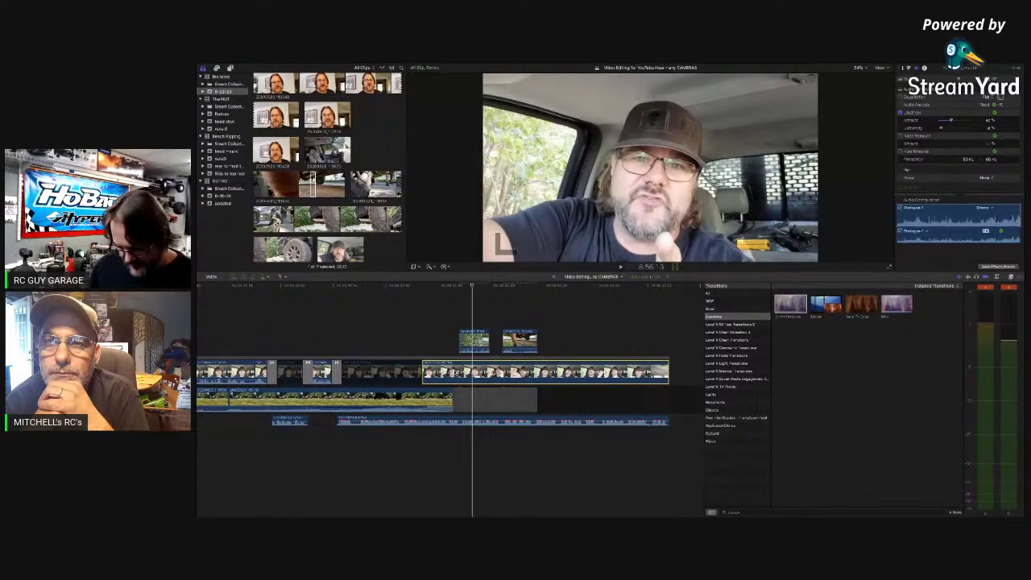
{"action": "key", "text": "super+b"}
{"action": "key", "text": "c"}
{"action": "left_click_drag", "start_coordinate": [463, 372], "coordinate": [461, 400]}
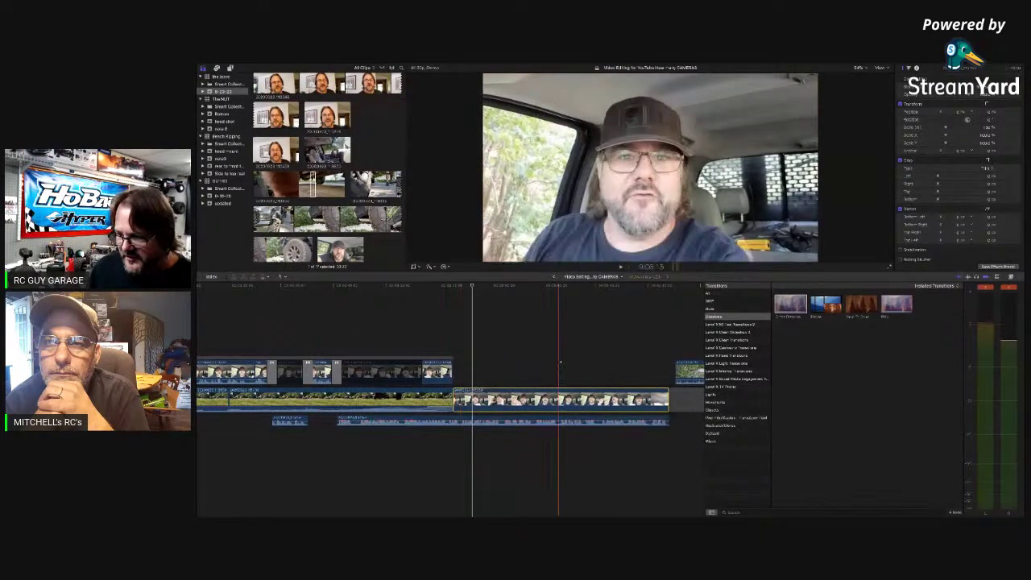
Move the two displaced cutaway clips back above the in-cab talking clip and delete the leftover gap at the timeline's end
{"action": "key", "text": "super+minus"}
{"action": "scroll", "coordinate": [583, 361], "scroll_direction": "right", "scroll_amount": 2}
{"action": "left_click_drag", "start_coordinate": [565, 349], "coordinate": [459, 369]}
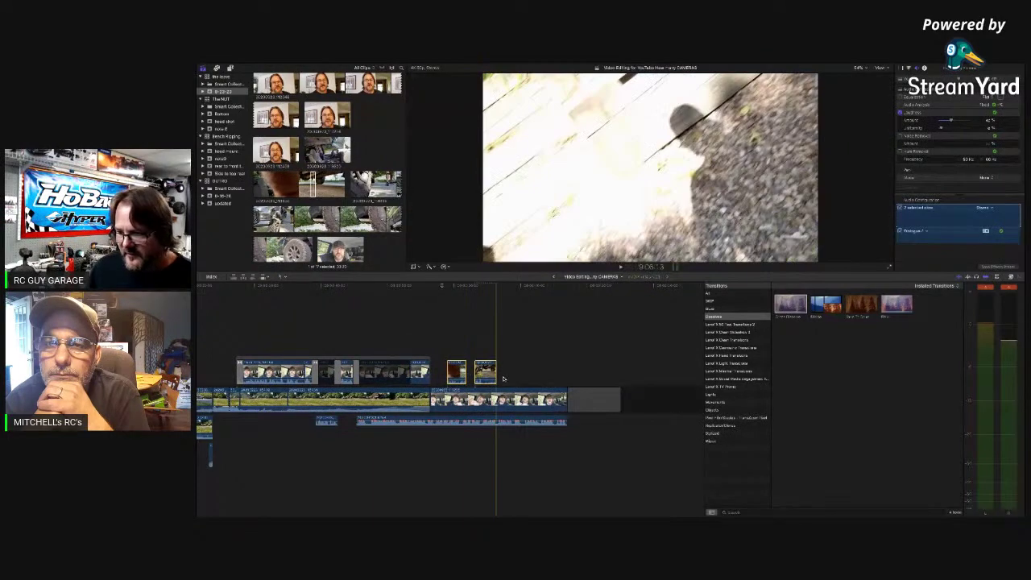
{"action": "left_click", "coordinate": [587, 399]}
{"action": "key", "text": "Delete"}
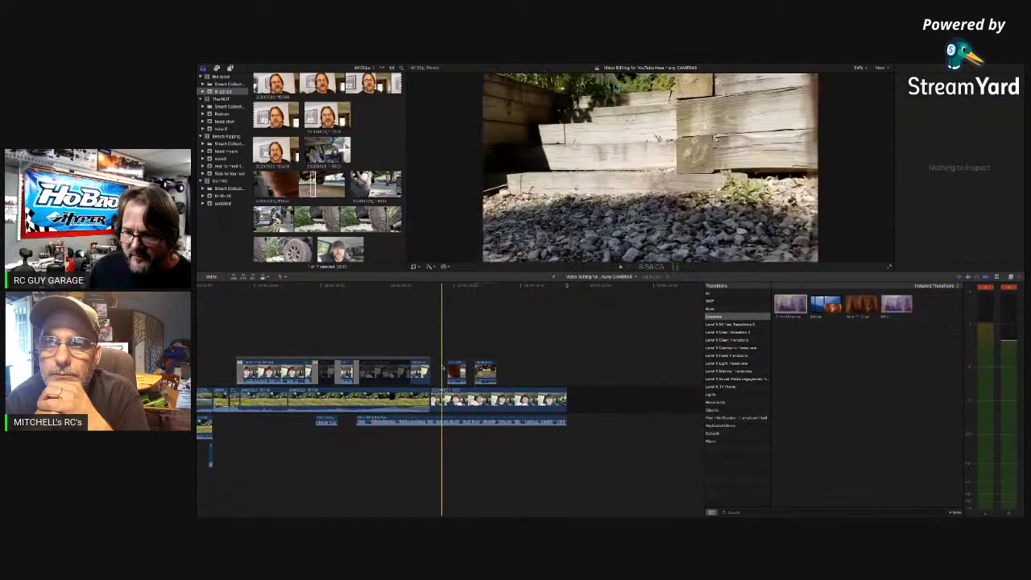
Play back the two cutaways over the in-cab talking clip, rechecking the end of the second one
{"action": "key", "text": "space"}
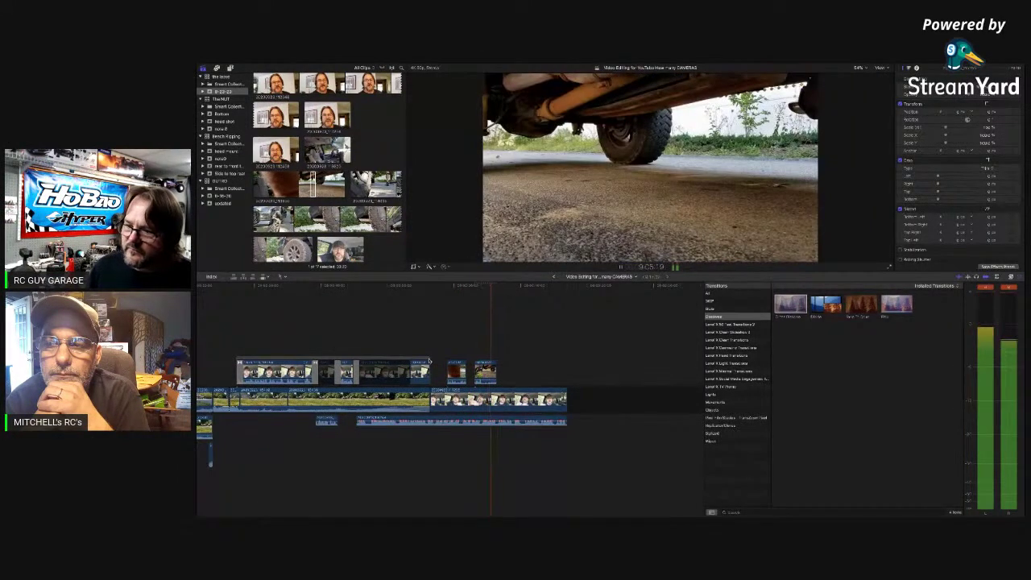
{"action": "key", "text": "space"}
{"action": "left_click", "coordinate": [479, 368]}
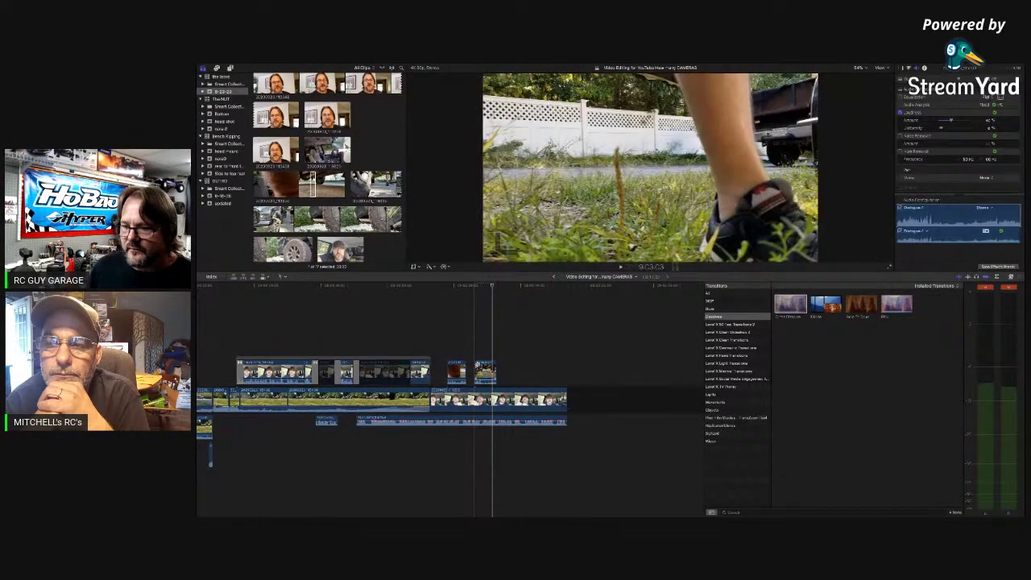
{"action": "key", "text": "space"}
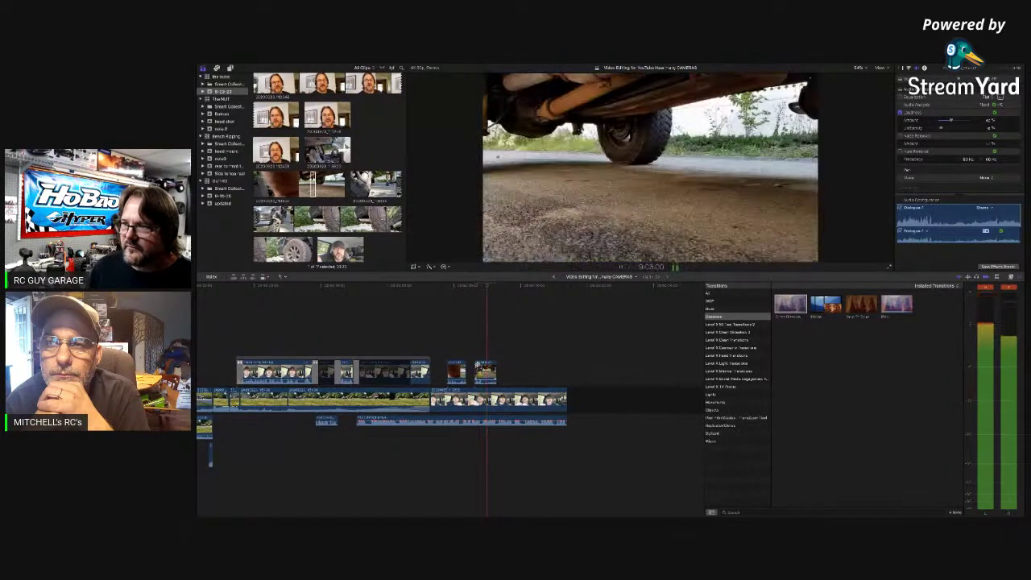
{"action": "key", "text": "space"}
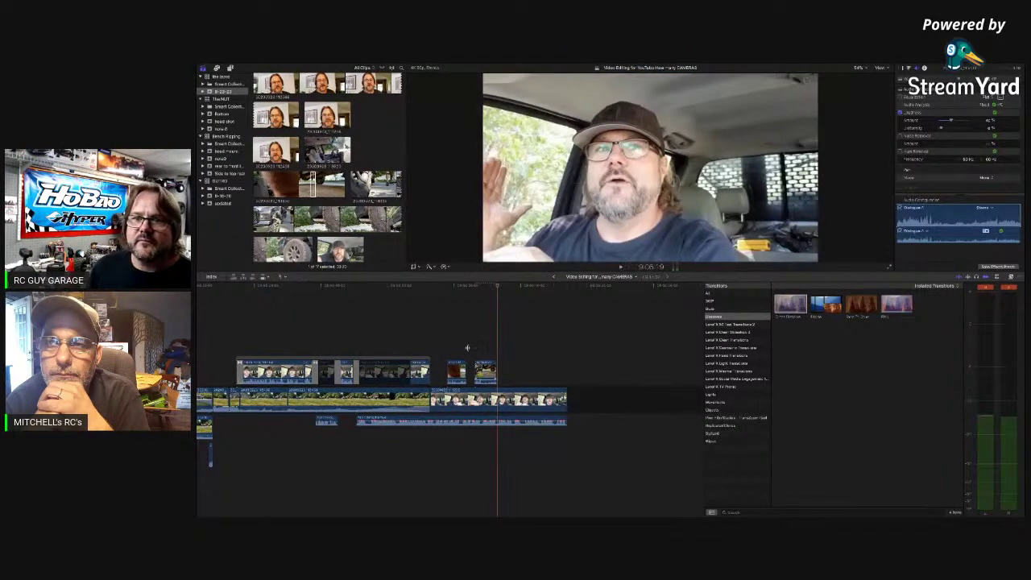
Try a third short under-truck cutaway after the second, trimming its end, and delete it after playback
{"action": "left_click", "coordinate": [331, 192]}
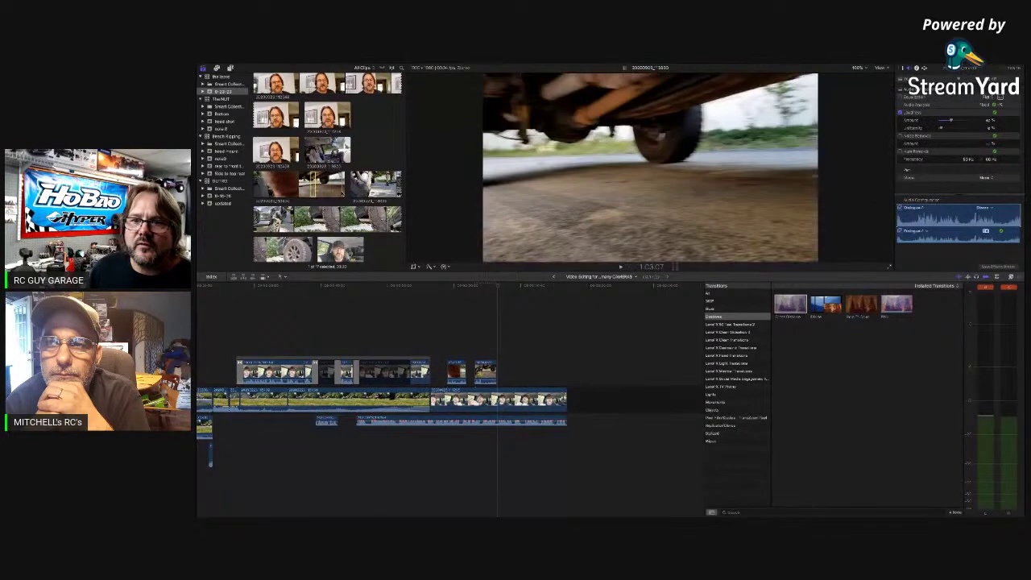
{"action": "left_click_drag", "start_coordinate": [331, 187], "coordinate": [504, 371]}
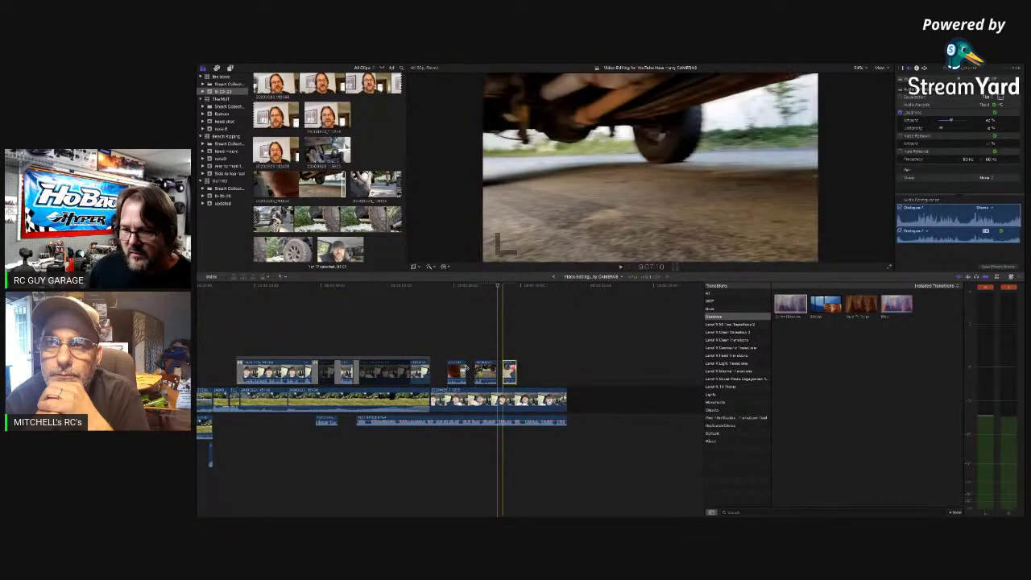
{"action": "left_click", "coordinate": [442, 360]}
{"action": "key", "text": "space"}
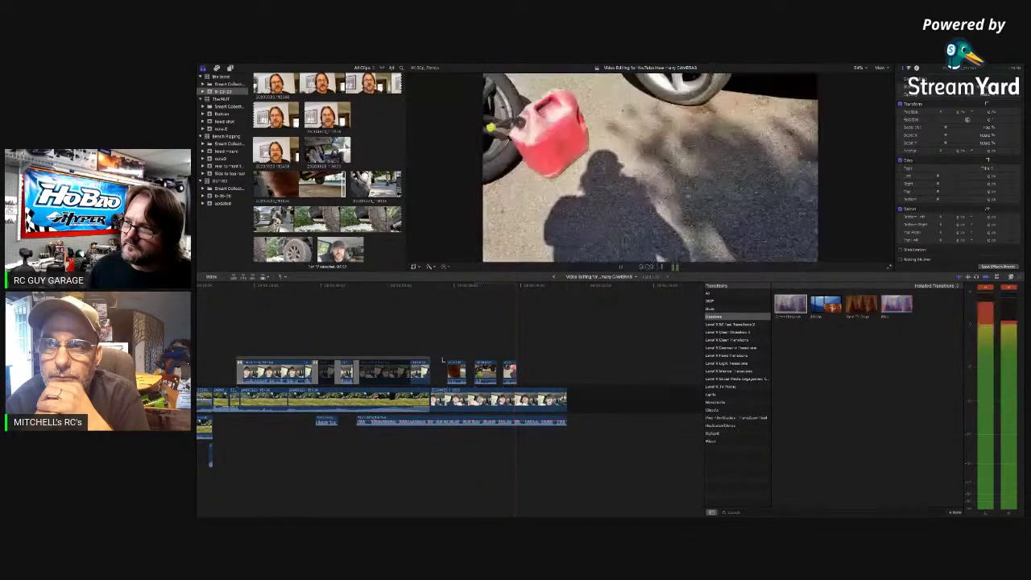
{"action": "left_click_drag", "start_coordinate": [513, 368], "coordinate": [508, 369]}
{"action": "key", "text": "space"}
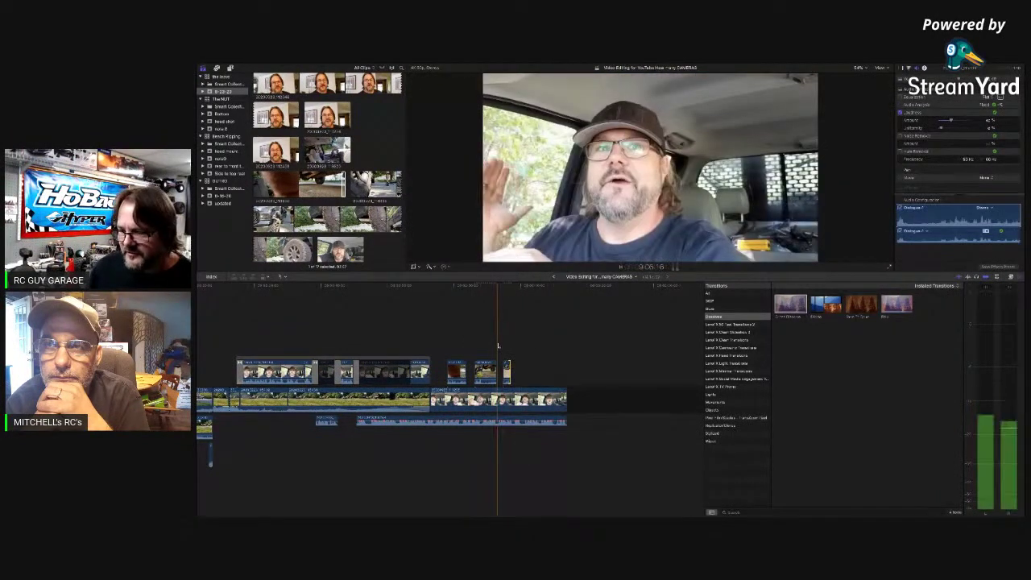
{"action": "key", "text": "space"}
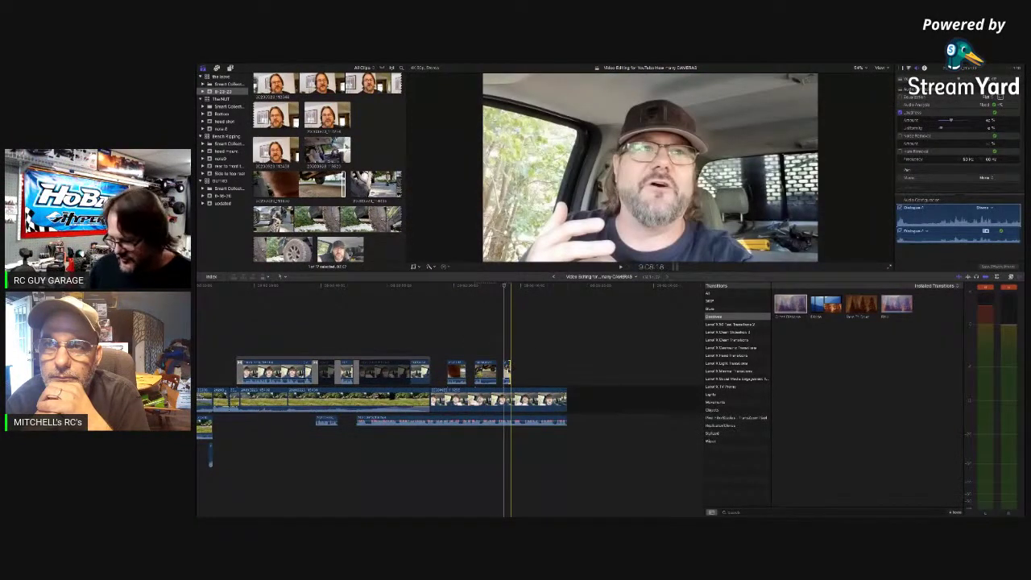
{"action": "key", "text": "Delete"}
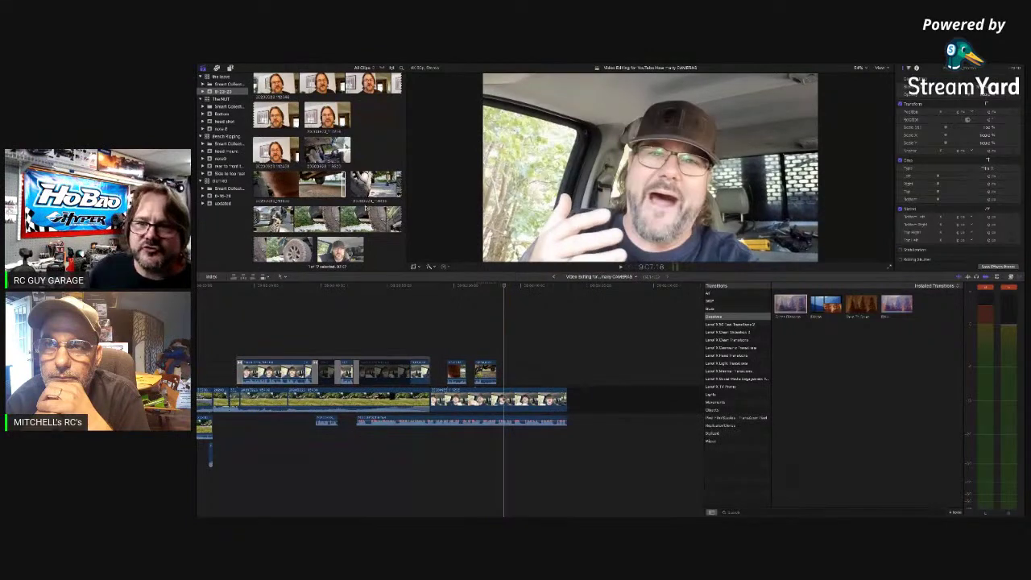
Find the low roadside clip of the truck on the driveway in the browser, preview it, and mark the pass-by as a short range
{"action": "scroll", "coordinate": [352, 206], "scroll_direction": "down", "scroll_amount": 3}
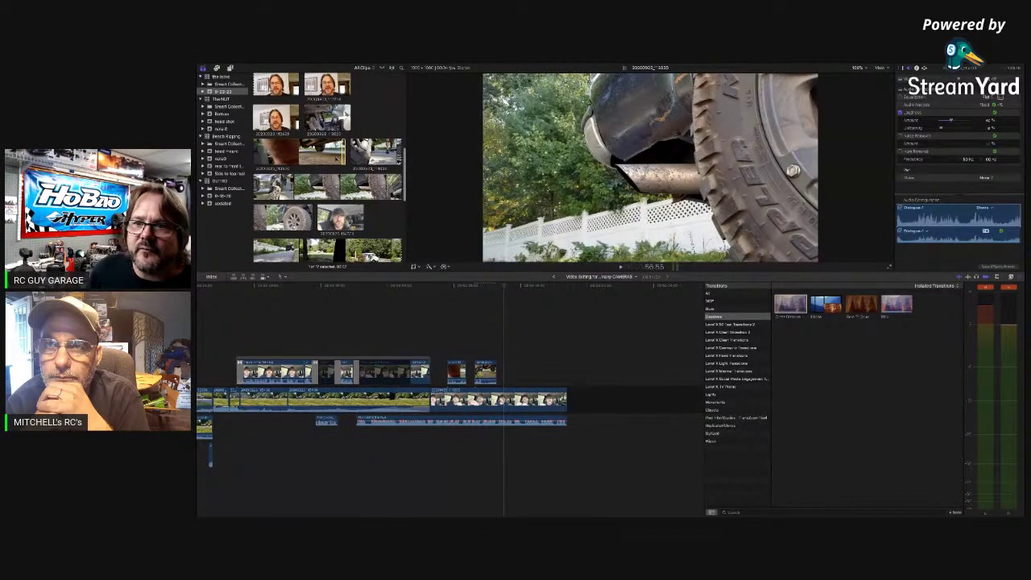
{"action": "scroll", "coordinate": [389, 158], "scroll_direction": "down", "scroll_amount": 1}
{"action": "scroll", "coordinate": [389, 160], "scroll_direction": "down", "scroll_amount": 3}
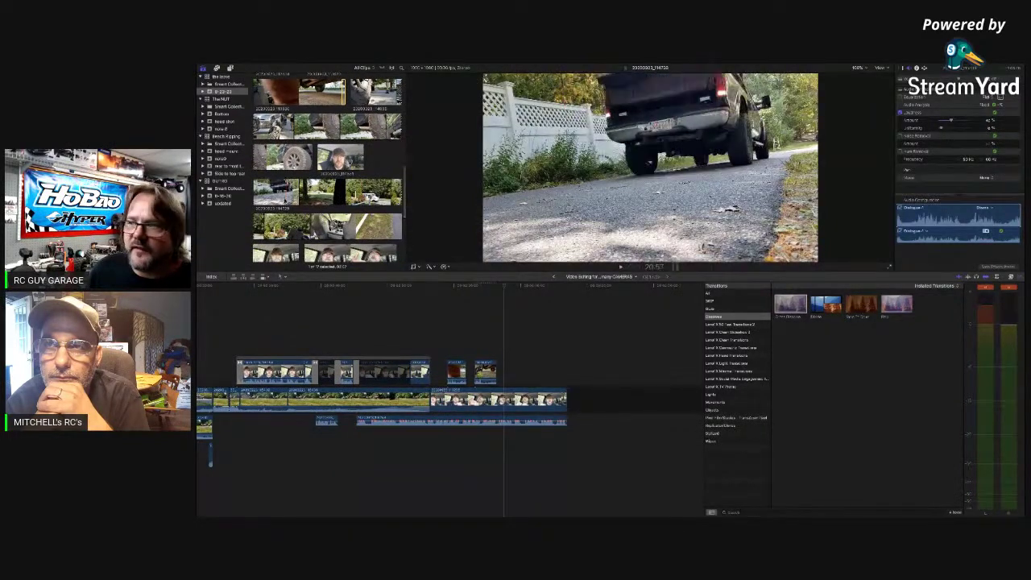
{"action": "left_click", "coordinate": [284, 198]}
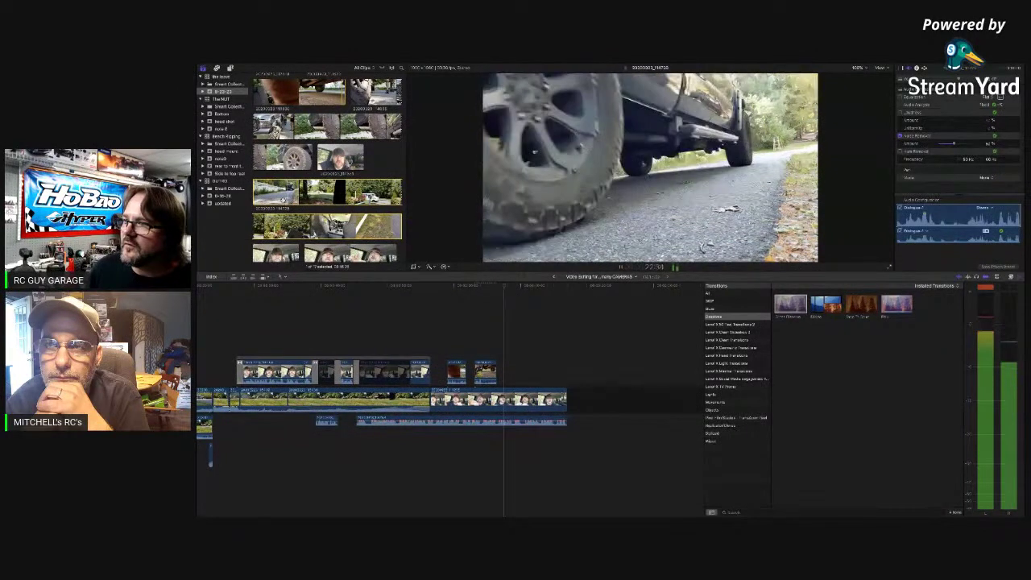
{"action": "key", "text": "space"}
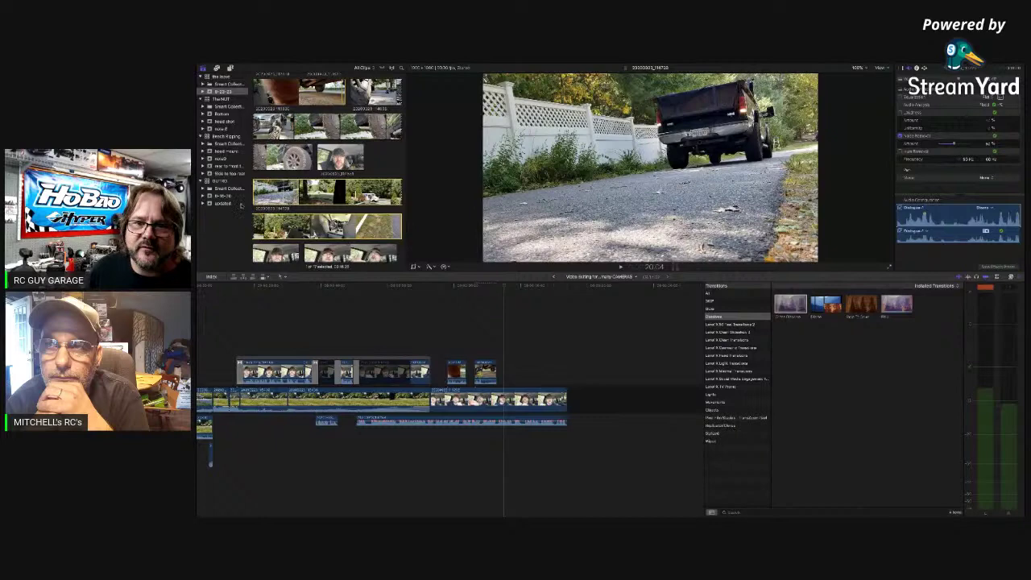
{"action": "left_click_drag", "start_coordinate": [253, 199], "coordinate": [287, 198]}
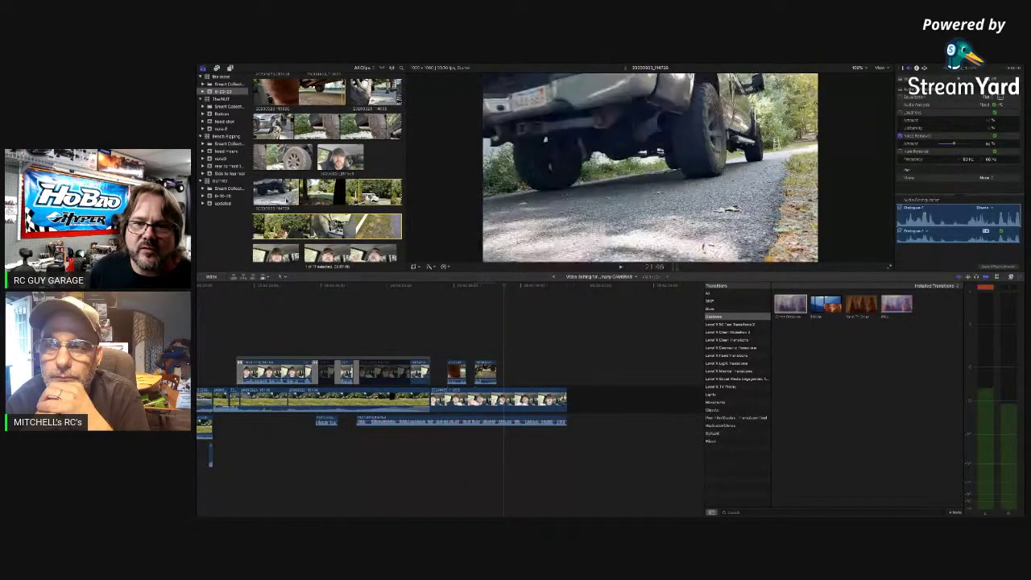
{"action": "left_click_drag", "start_coordinate": [284, 199], "coordinate": [294, 198]}
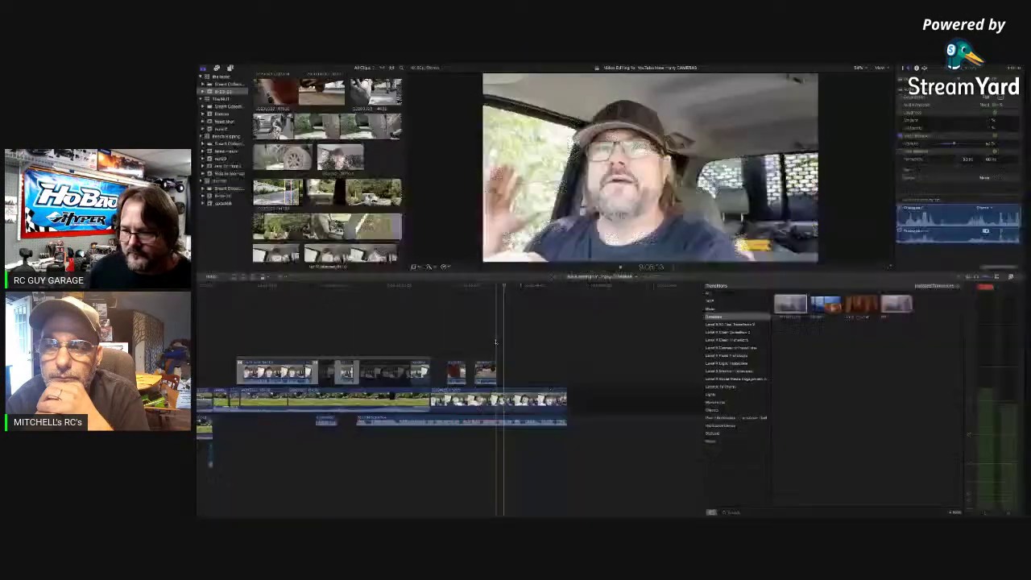
Connect the marked truck pass-by range above the in-cab talking clip at about 9:07:06 and play it back
{"action": "key", "text": "space"}
{"action": "key", "text": "space"}
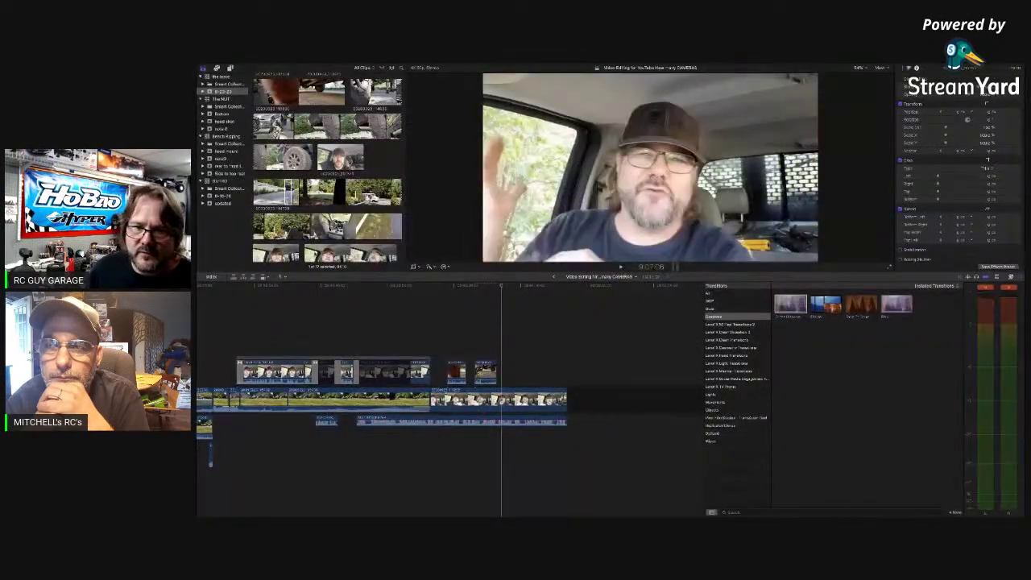
{"action": "left_click_drag", "start_coordinate": [288, 193], "coordinate": [501, 371]}
{"action": "key", "text": "space"}
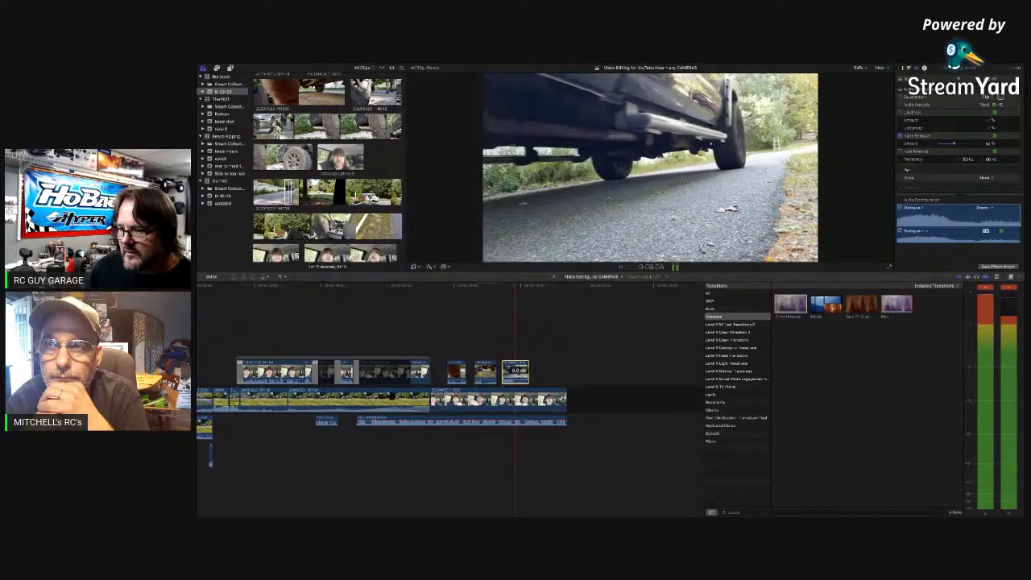
{"action": "key", "text": "space"}
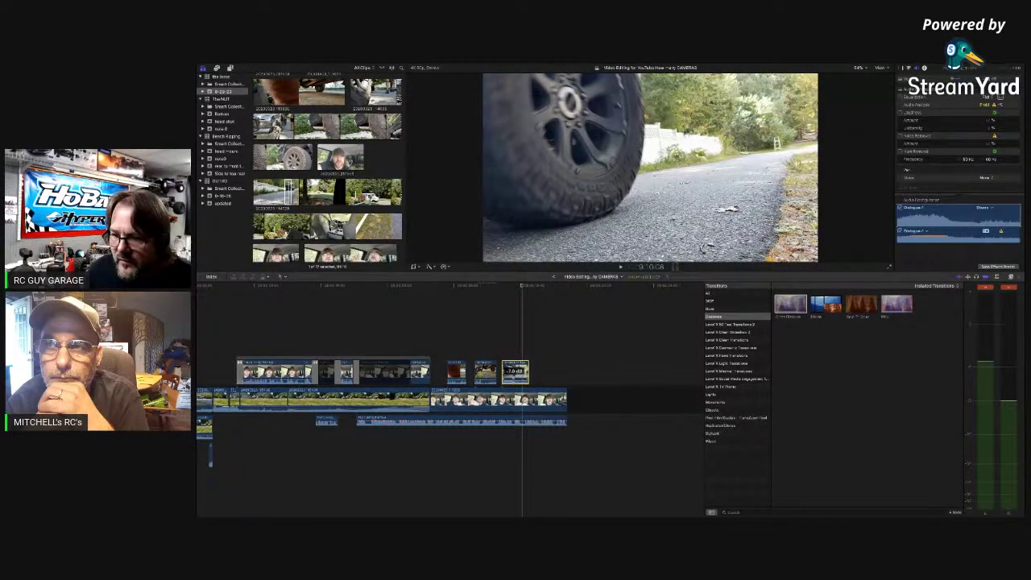
Speed up the first cutaway clip with retiming so it runs shorter, playing the section before and after the change
{"action": "key", "text": "space"}
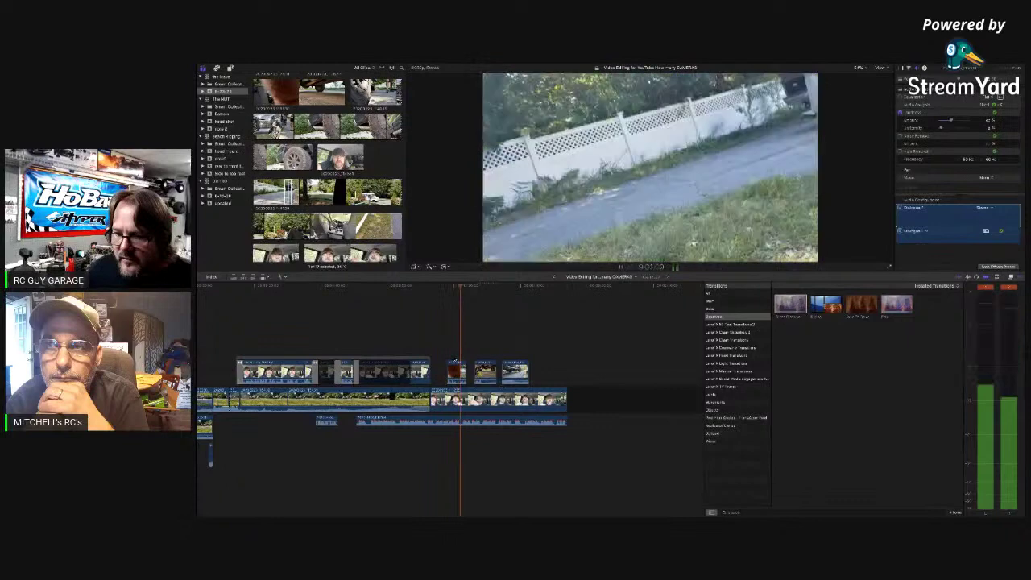
{"action": "key", "text": "space"}
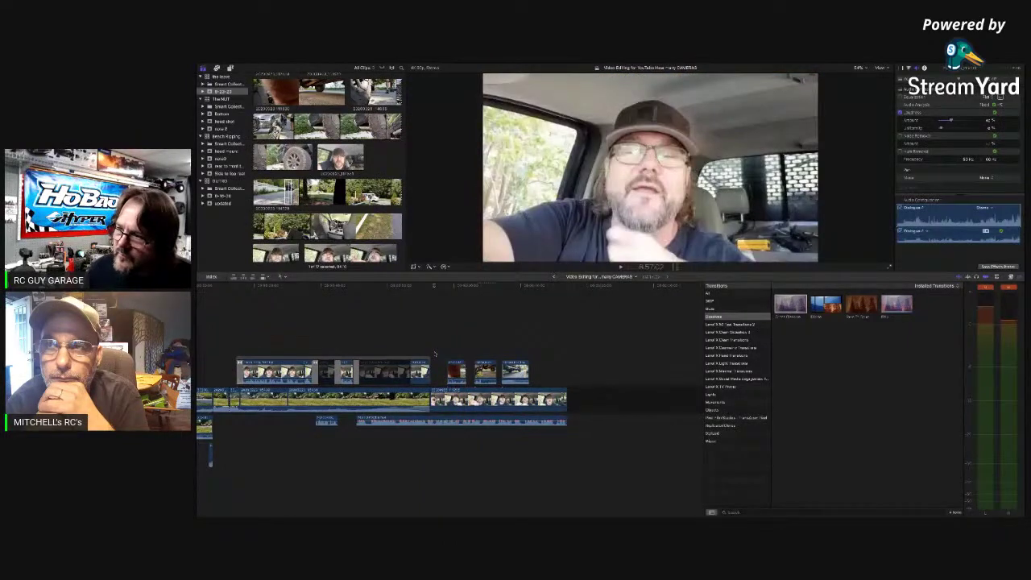
{"action": "key", "text": "space"}
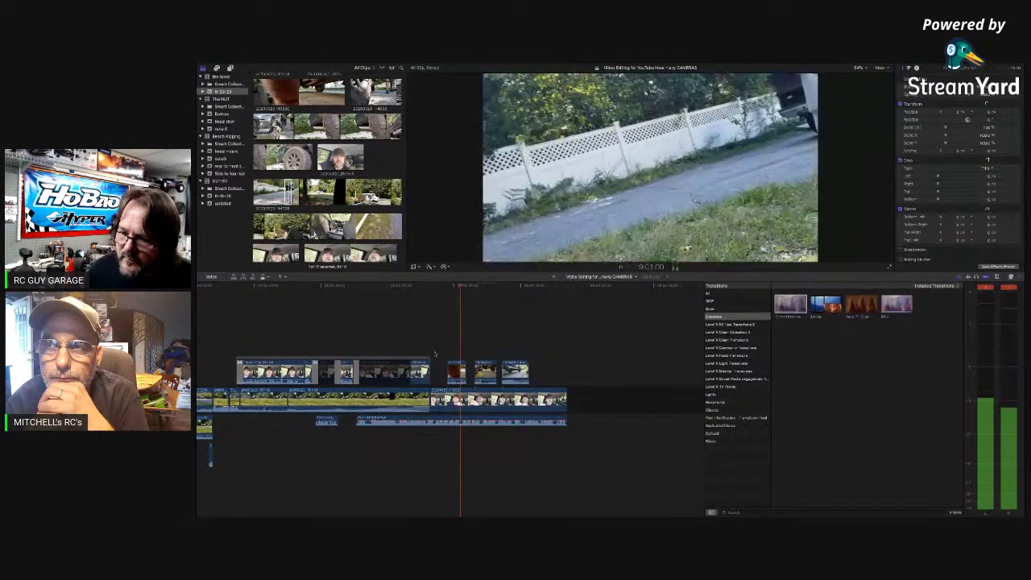
{"action": "left_click", "coordinate": [456, 370]}
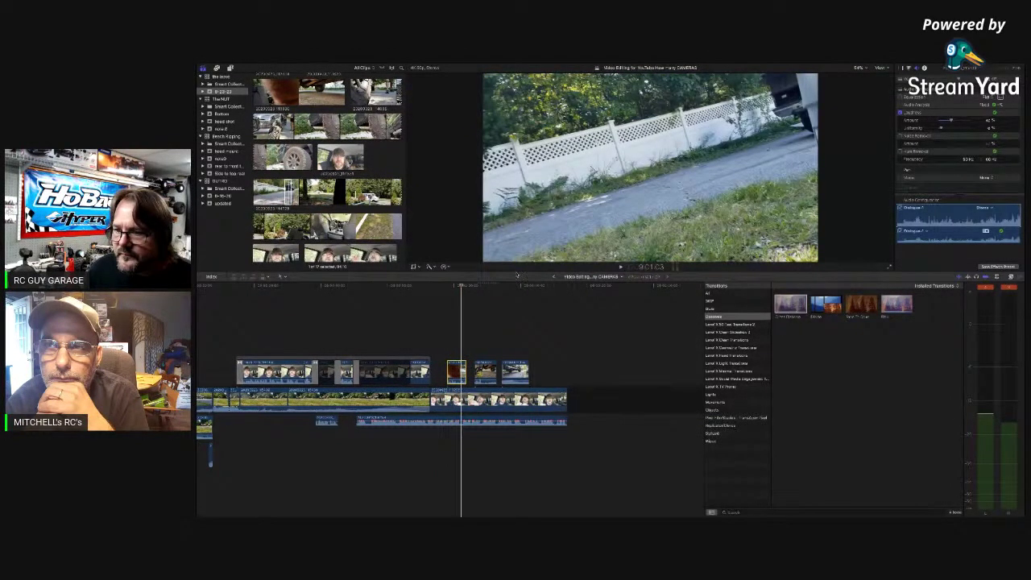
{"action": "key", "text": "super+r"}
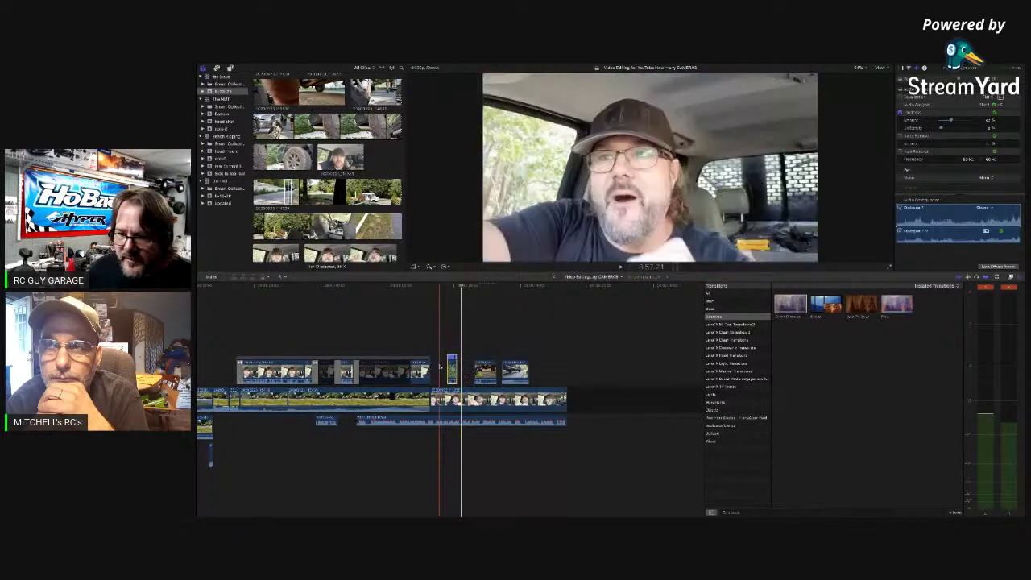
{"action": "key", "text": "space"}
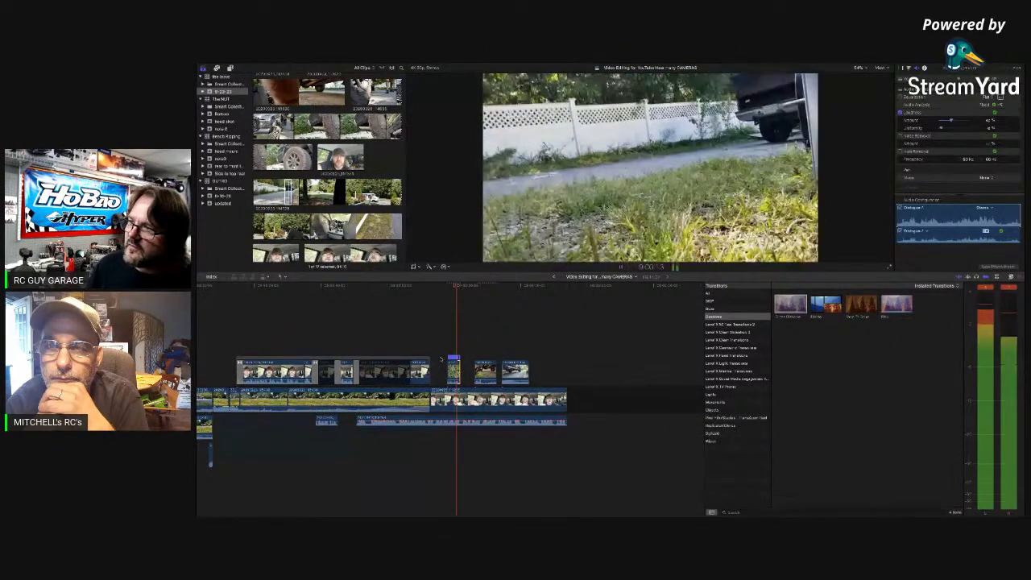
{"action": "key", "text": "space"}
Shorten the second cutaway by speeding it up, place it earlier just after the first one, and play back the result
{"action": "left_click_drag", "start_coordinate": [486, 371], "coordinate": [476, 371]}
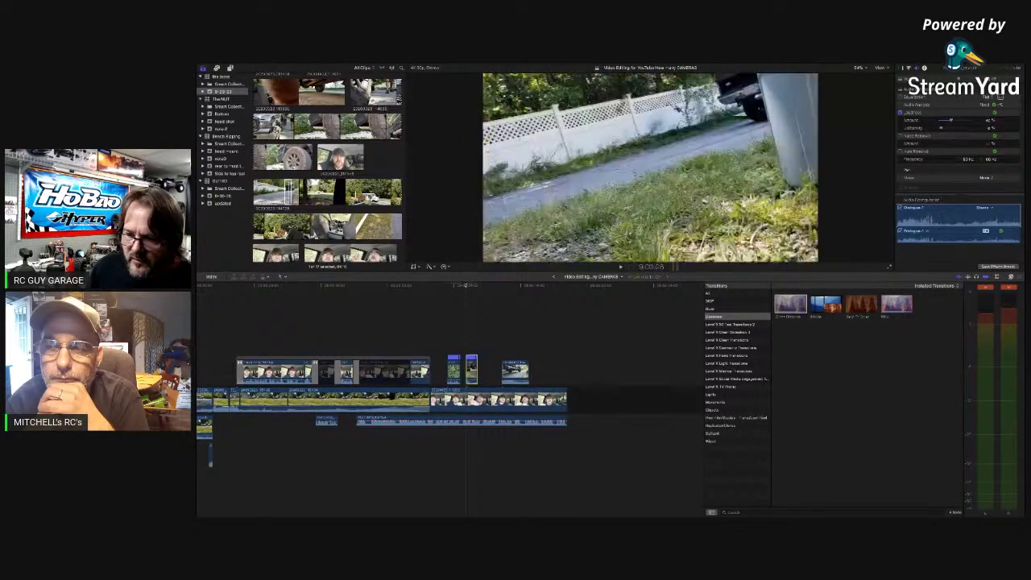
{"action": "left_click", "coordinate": [448, 349]}
{"action": "key", "text": "space"}
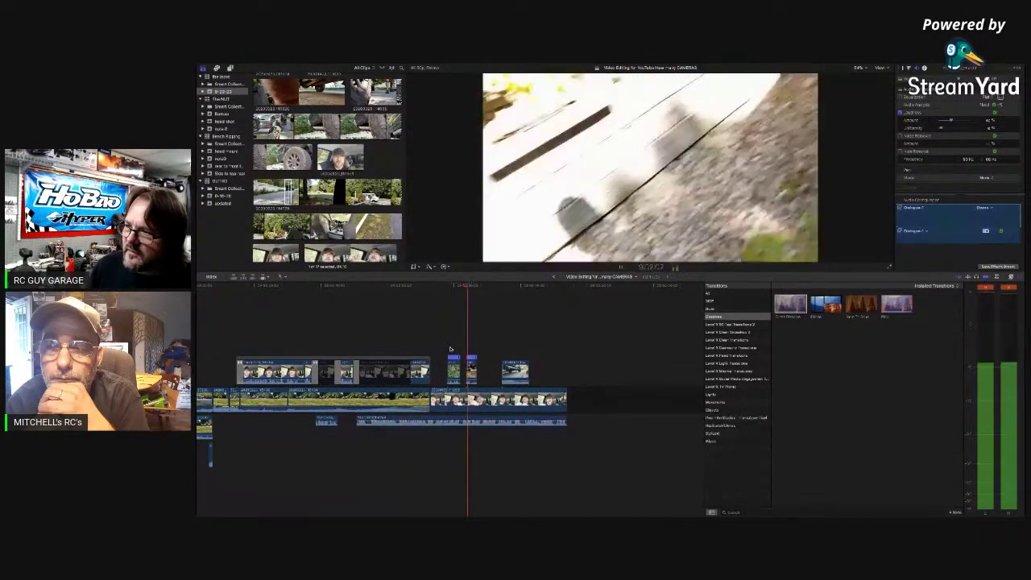
{"action": "key", "text": "space"}
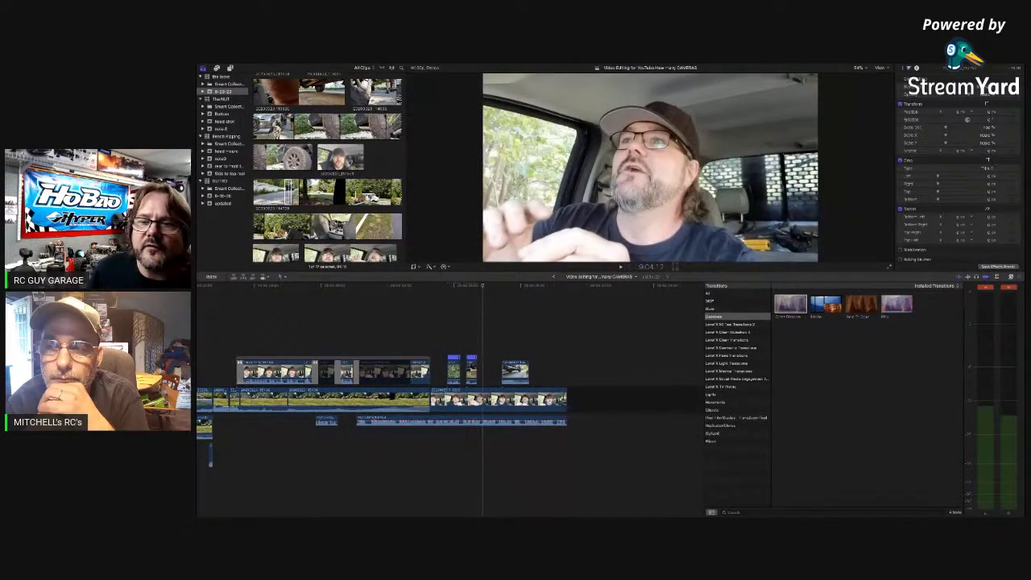
Connect the short gas-can and shadow shot above the talking clip, between the second cutaway and the truck pass-by, and speed it up
{"action": "scroll", "coordinate": [343, 127], "scroll_direction": "up", "scroll_amount": 1}
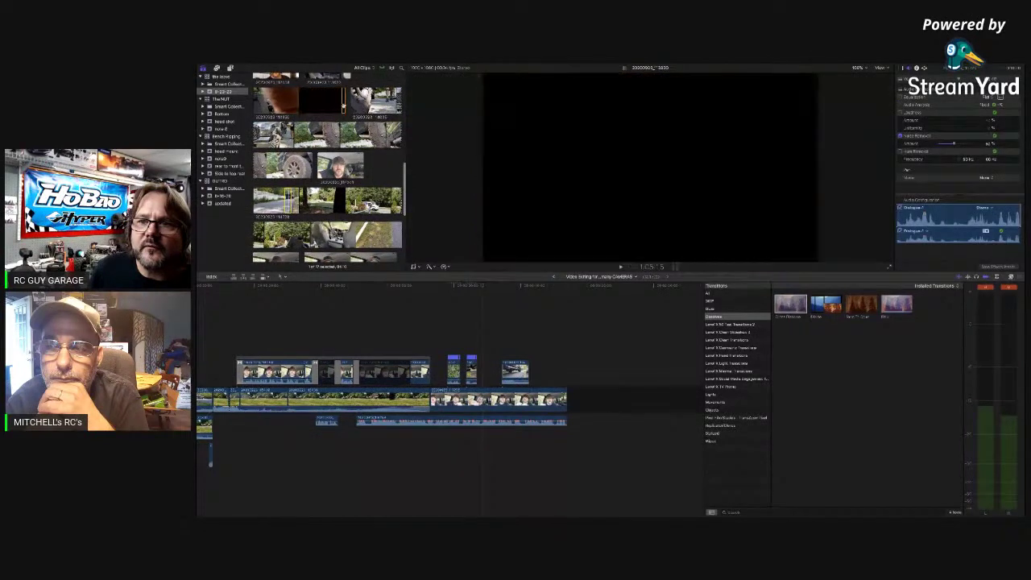
{"action": "left_click_drag", "start_coordinate": [343, 105], "coordinate": [489, 369]}
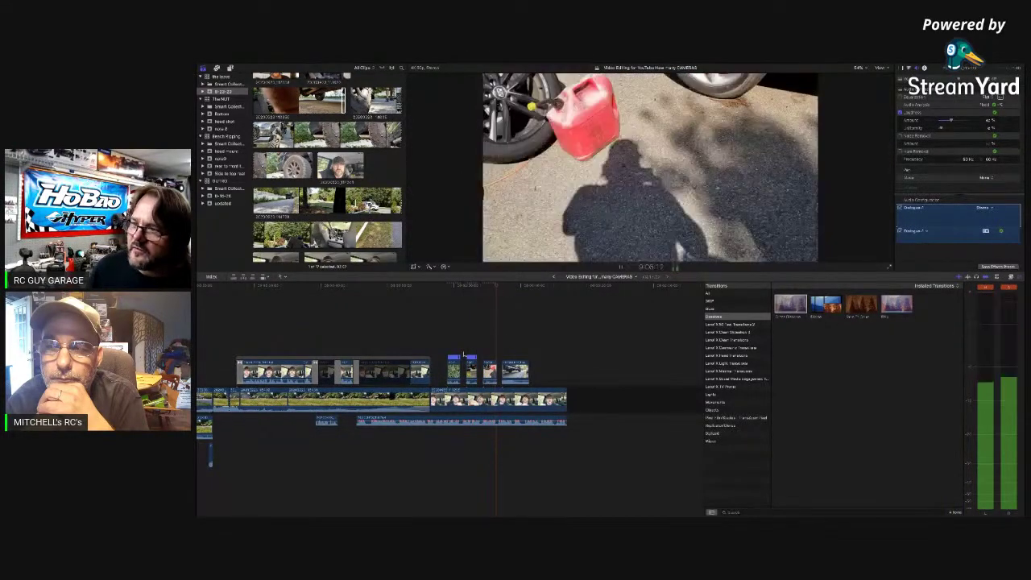
{"action": "left_click", "coordinate": [489, 368]}
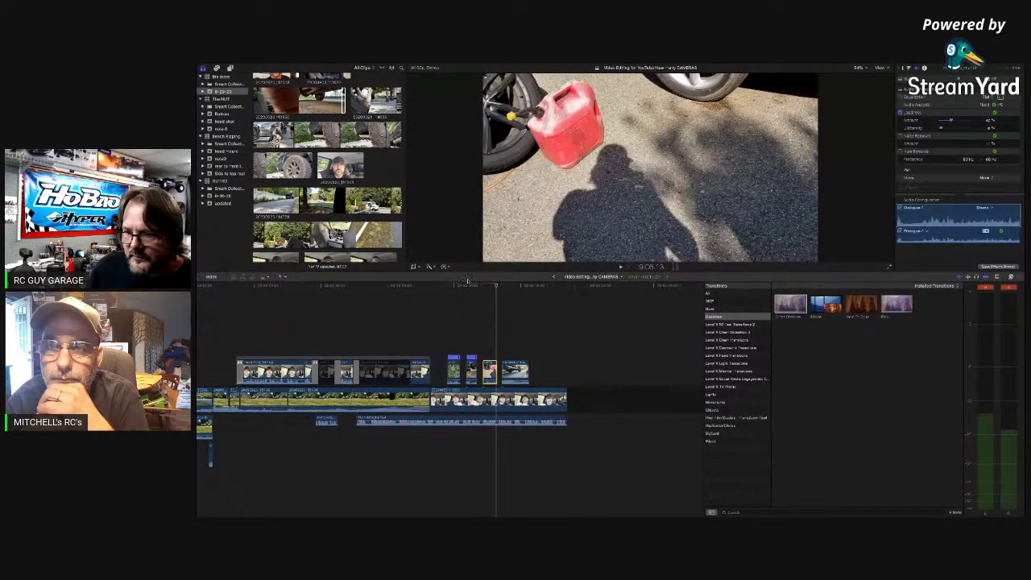
{"action": "left_click", "coordinate": [439, 351]}
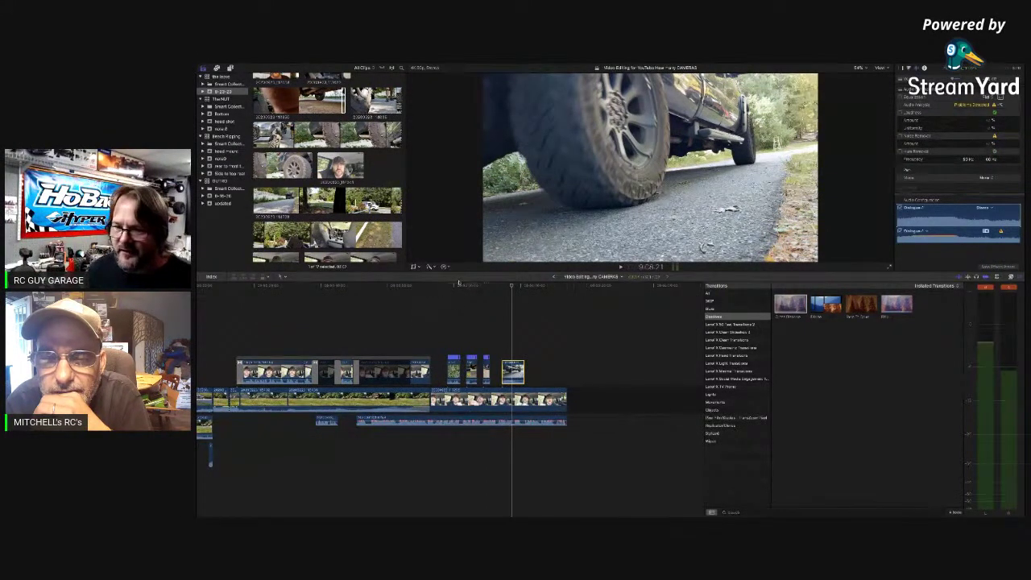
Speed up the truck pass-by cutaway so it runs shorter, and play the edited section and the in-cab talking that follows
{"action": "left_click", "coordinate": [516, 281]}
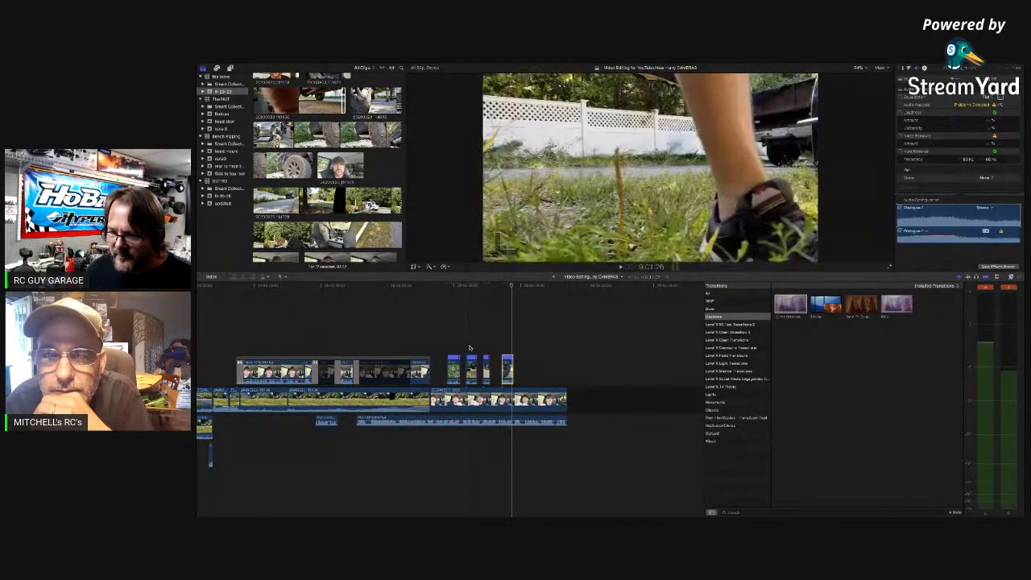
{"action": "key", "text": "space"}
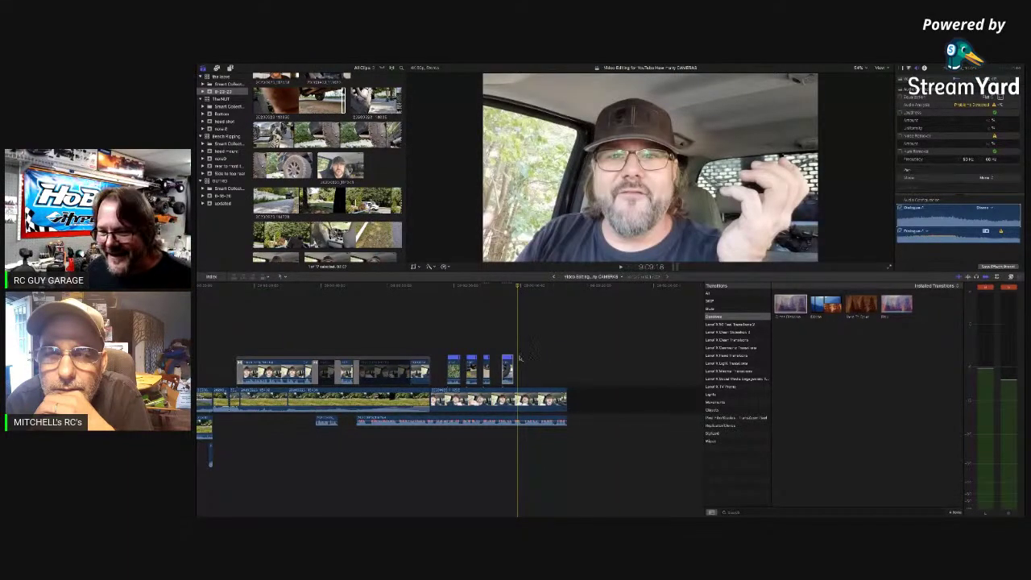
{"action": "key", "text": "space"}
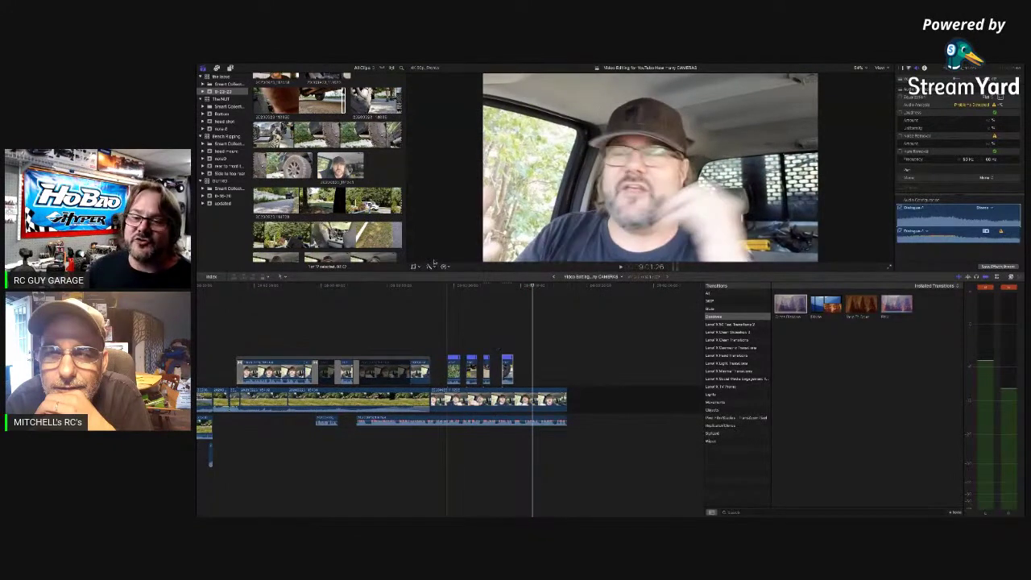
{"action": "scroll", "coordinate": [405, 248], "scroll_direction": "down", "scroll_amount": 2}
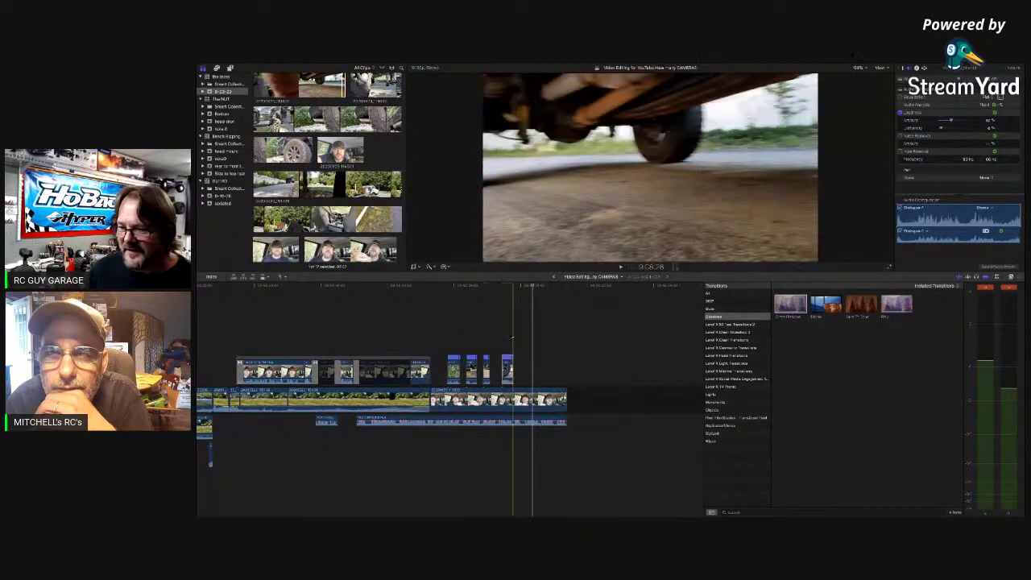
{"action": "left_click", "coordinate": [531, 356]}
{"action": "key", "text": "space"}
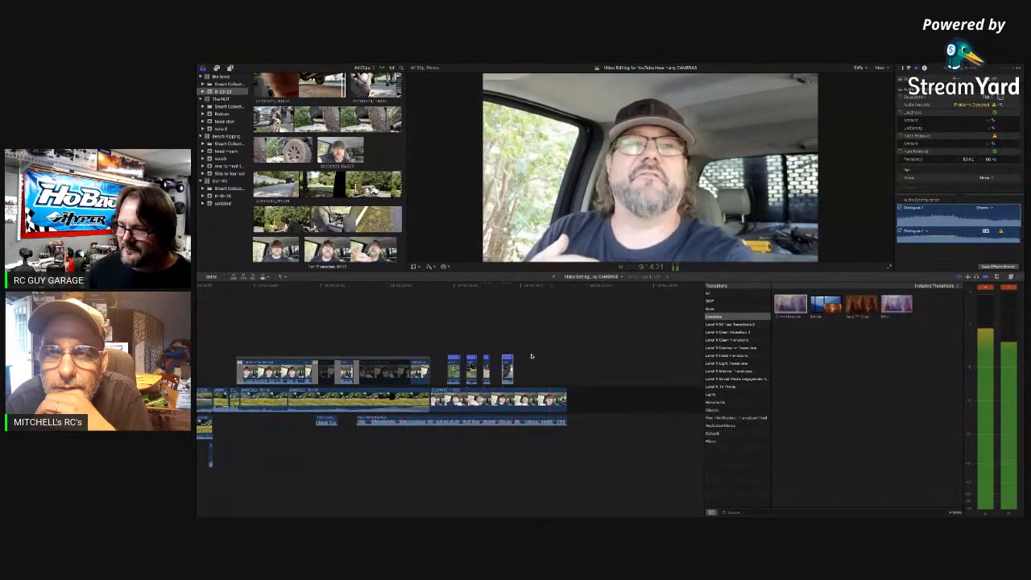
{"action": "key", "text": "space"}
{"action": "key", "text": "space"}
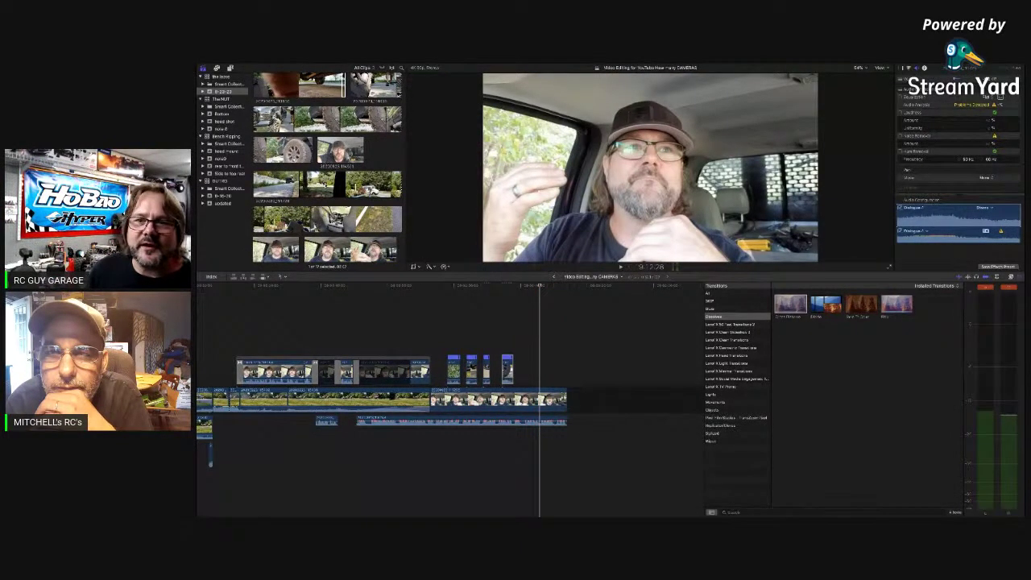
Mark a range of the truck interior clip, connect it above the talking clip at 9:12:28, speed it up and play the section
{"action": "left_click", "coordinate": [282, 119]}
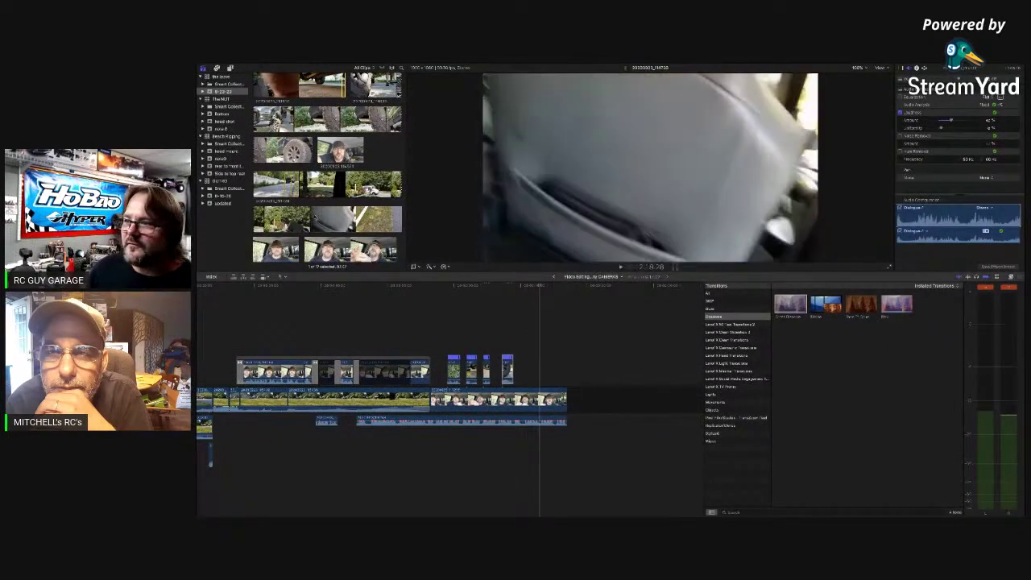
{"action": "left_click_drag", "start_coordinate": [309, 219], "coordinate": [337, 220]}
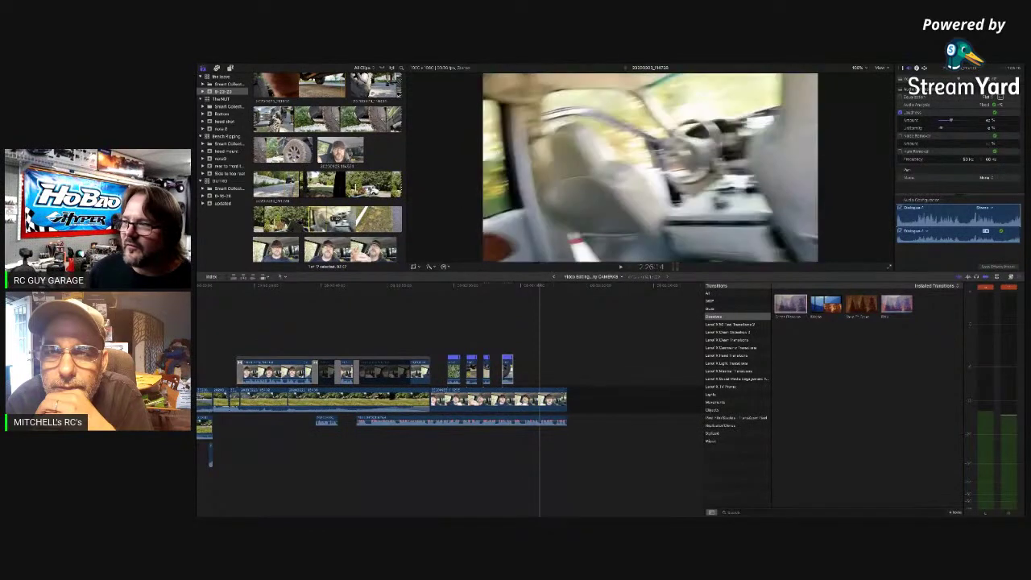
{"action": "left_click_drag", "start_coordinate": [322, 219], "coordinate": [541, 373]}
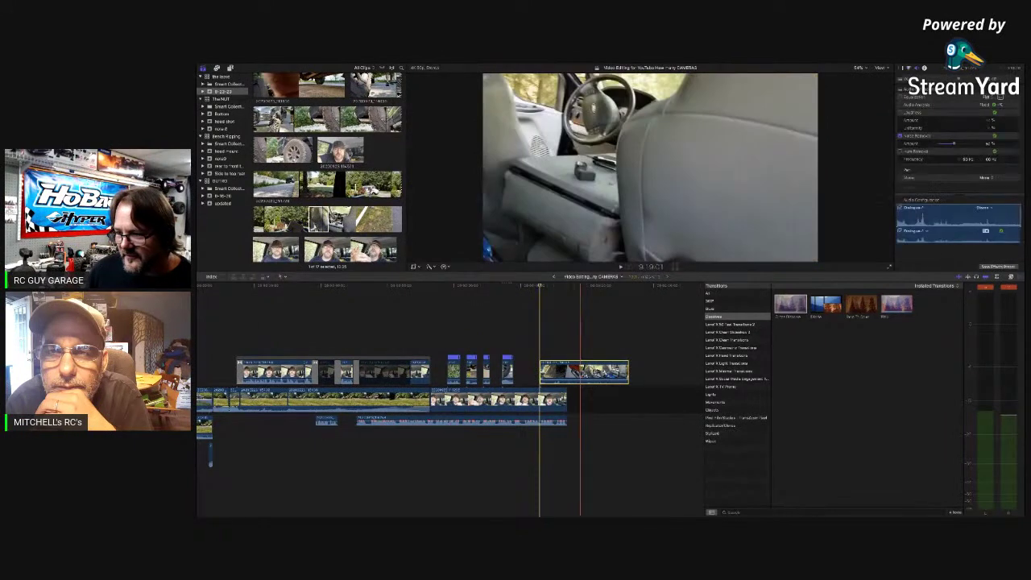
{"action": "left_click", "coordinate": [513, 287]}
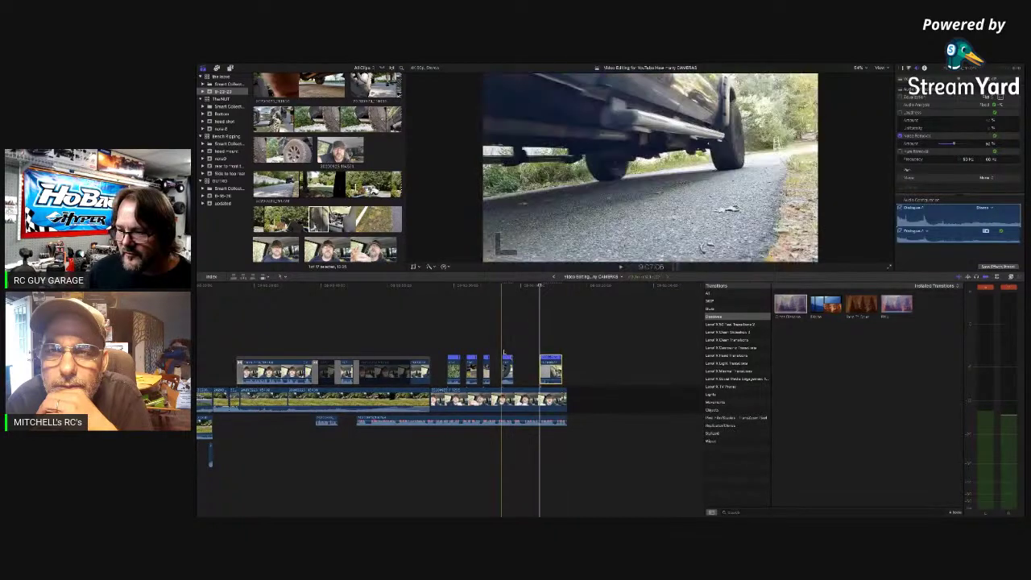
{"action": "key", "text": "space"}
{"action": "key", "text": "space"}
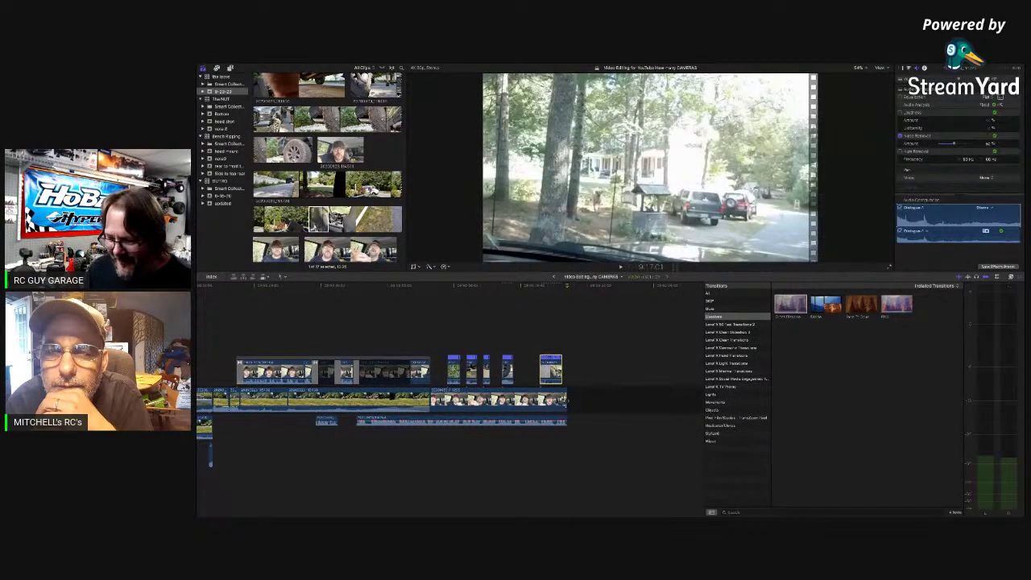
Extend the end of the in-cab clip and its separate audio by about 3 seconds, and play the added part
{"action": "left_click_drag", "start_coordinate": [565, 400], "coordinate": [586, 401]}
{"action": "key", "text": "space"}
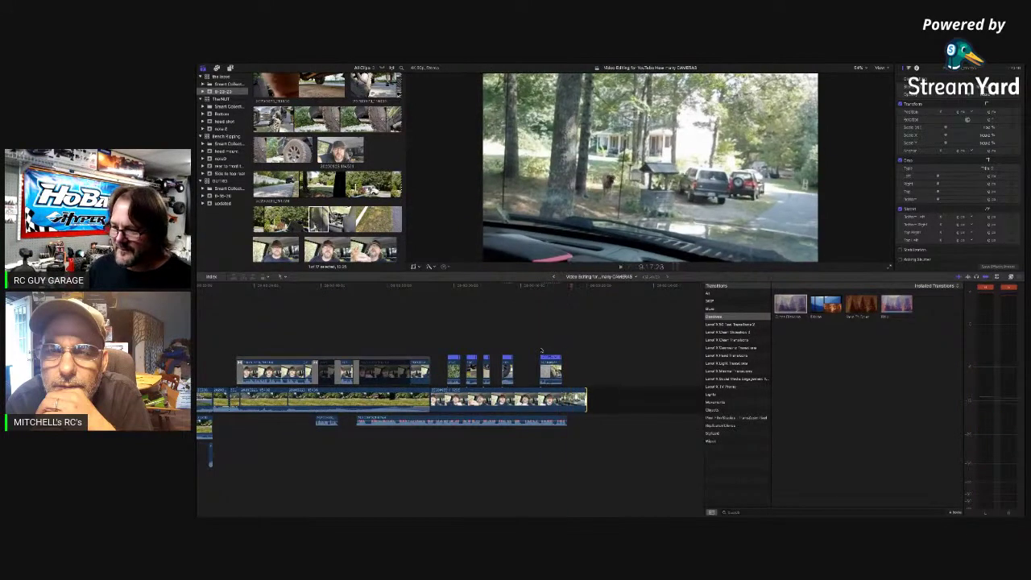
{"action": "left_click_drag", "start_coordinate": [566, 420], "coordinate": [588, 421]}
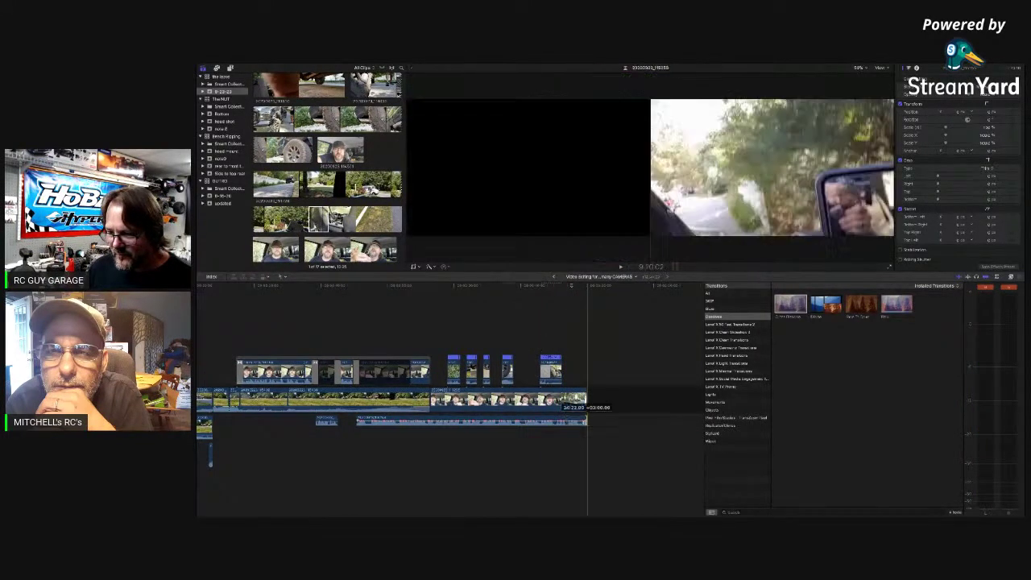
{"action": "key", "text": "space"}
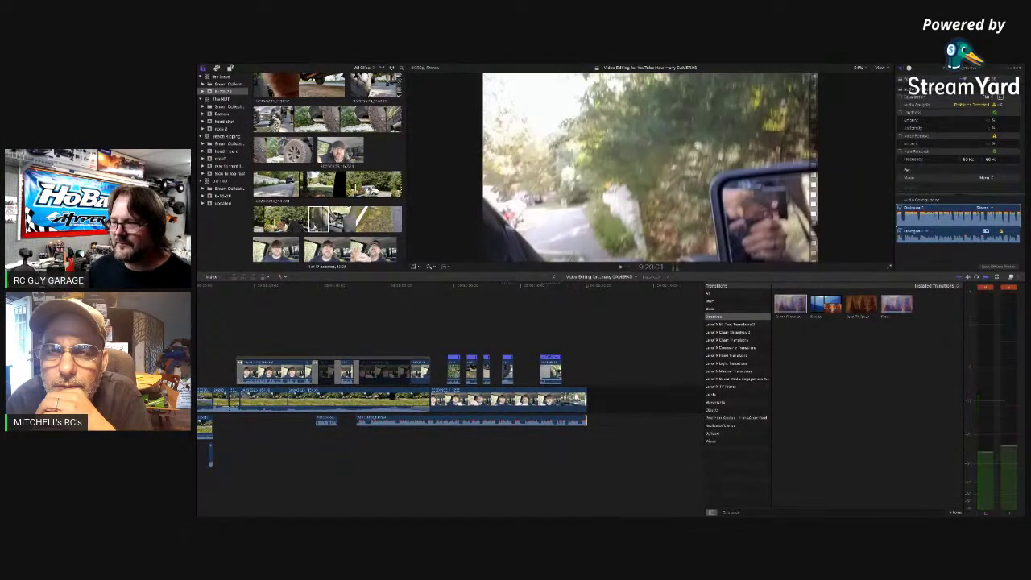
Append the last in-cab talking clip from the browser to the end of the timeline and play its beginning
{"action": "scroll", "coordinate": [364, 203], "scroll_direction": "down", "scroll_amount": 5}
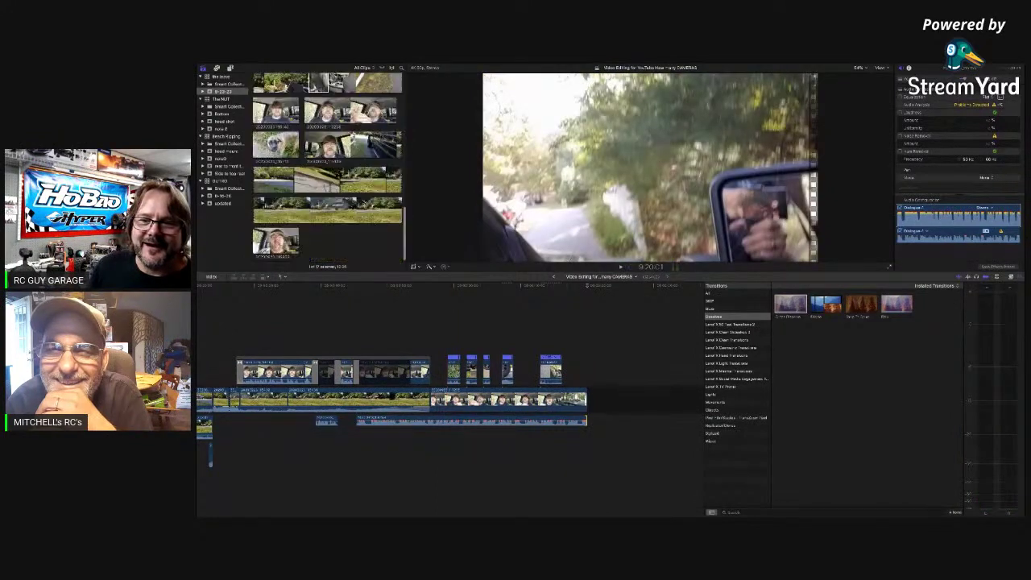
{"action": "left_click", "coordinate": [276, 237]}
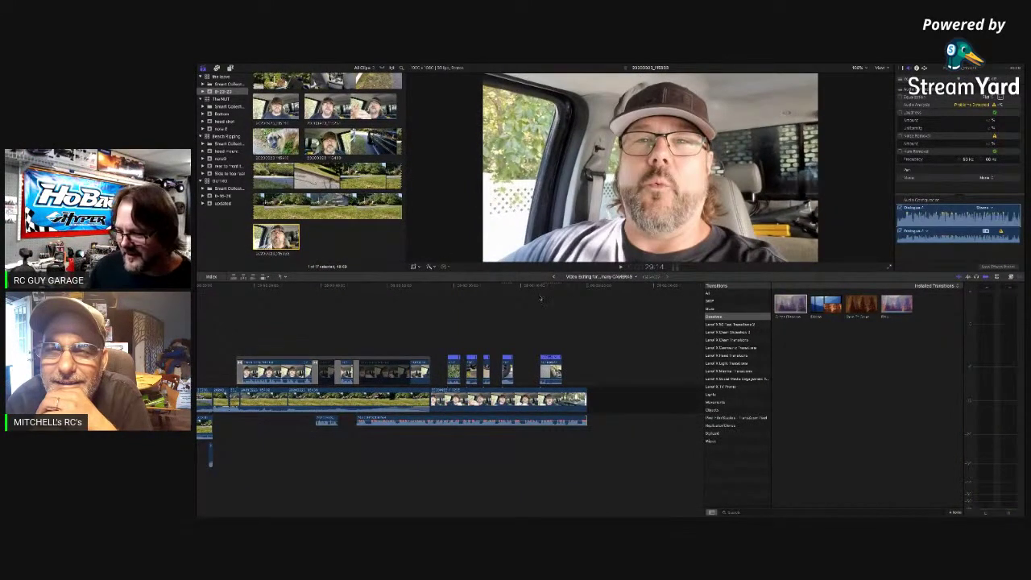
{"action": "key", "text": "e"}
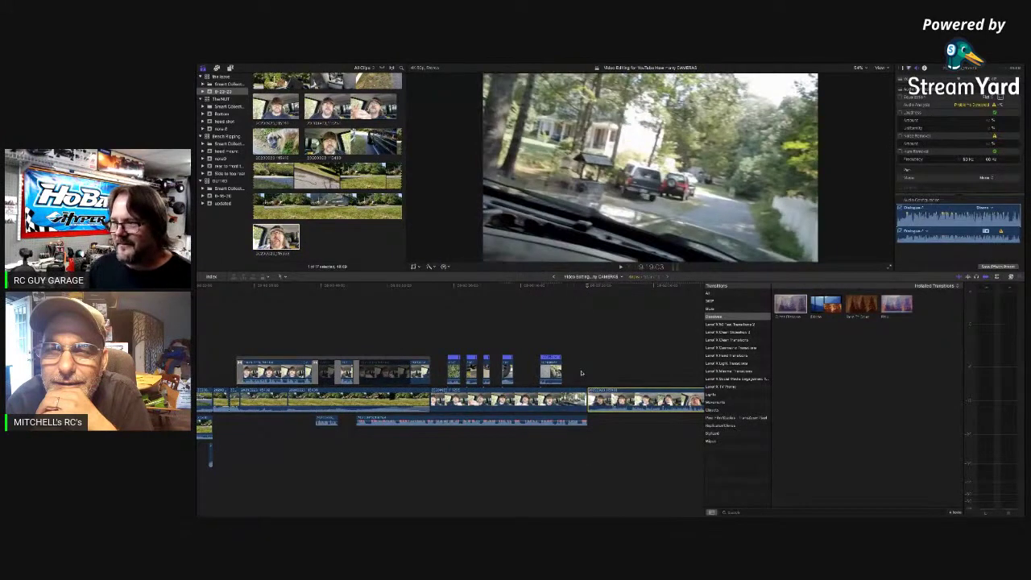
{"action": "scroll", "coordinate": [581, 372], "scroll_direction": "right", "scroll_amount": 10}
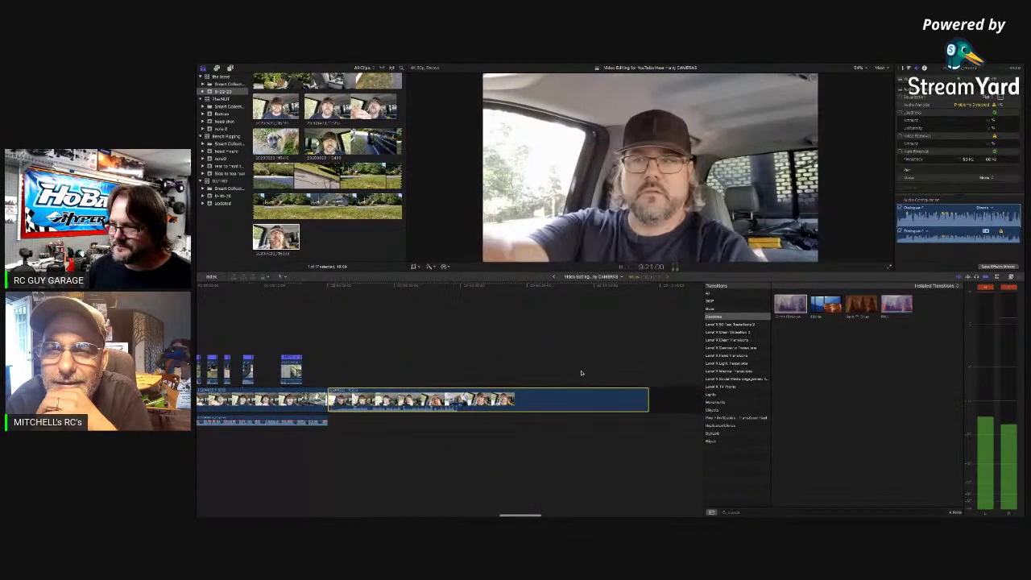
{"action": "key", "text": "space"}
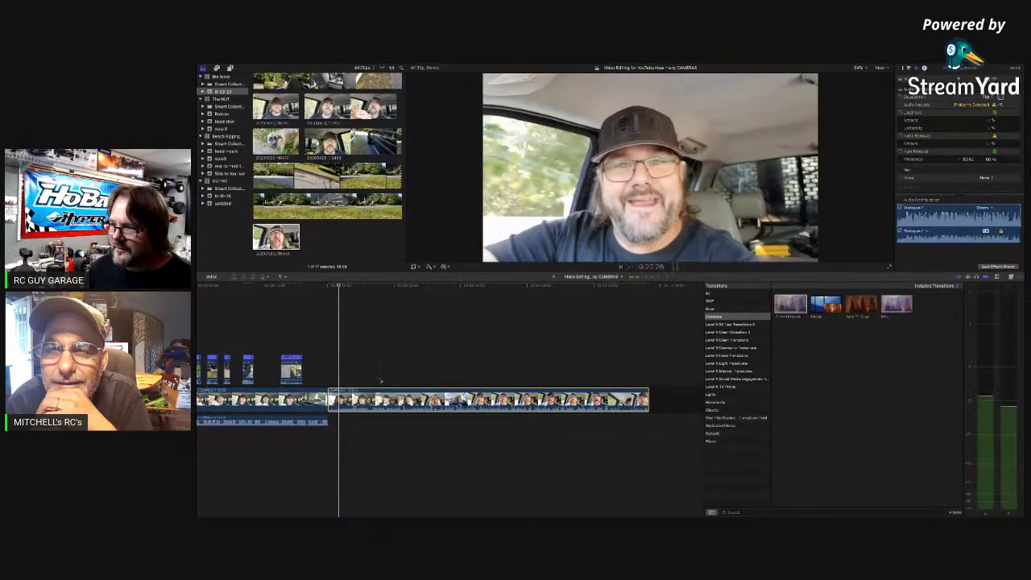
{"action": "key", "text": "space"}
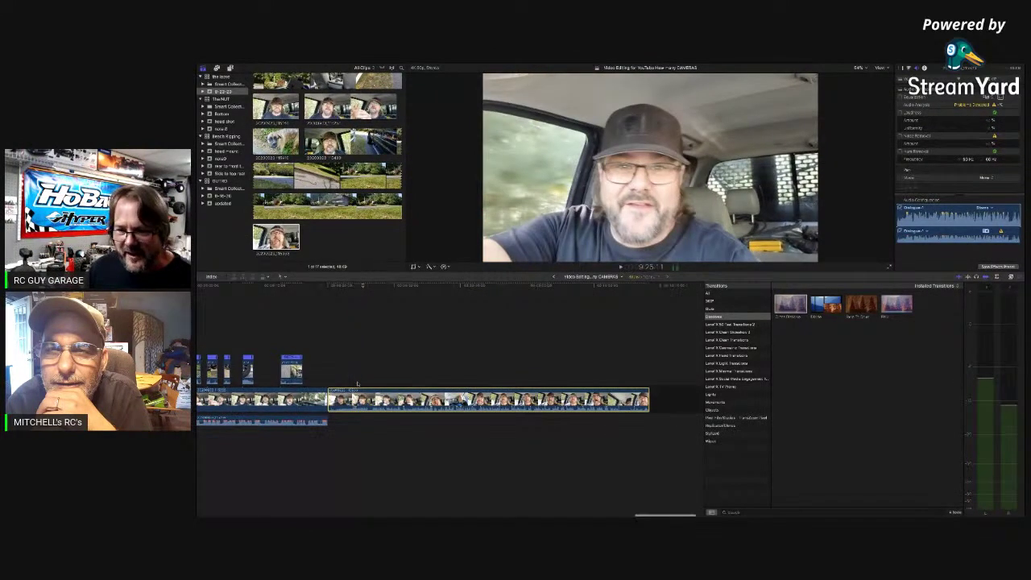
Cut off about the first 5 seconds of the appended in-cab clip, delete that piece, and play across the new cut
{"action": "key", "text": "super+="}
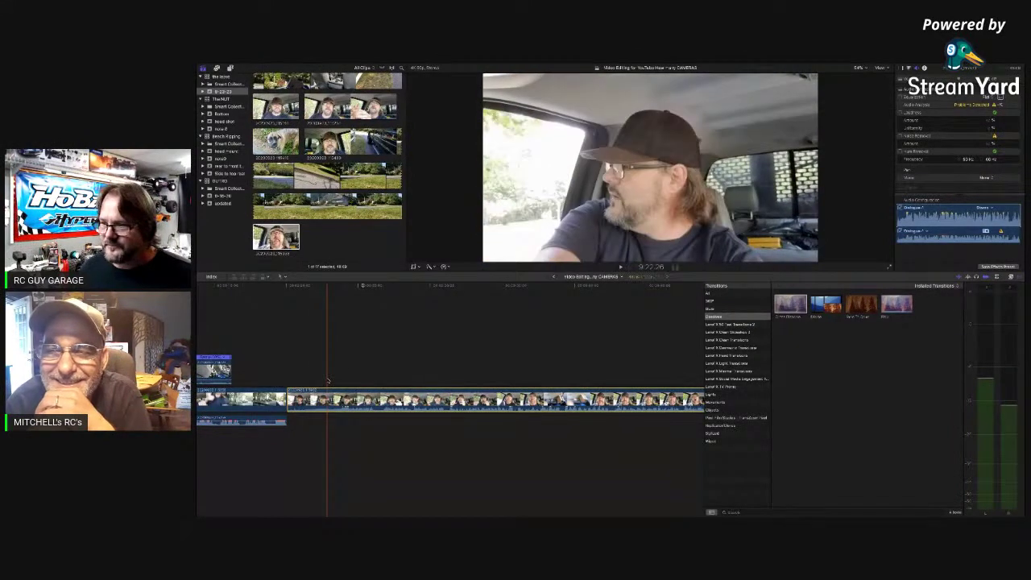
{"action": "key", "text": "space"}
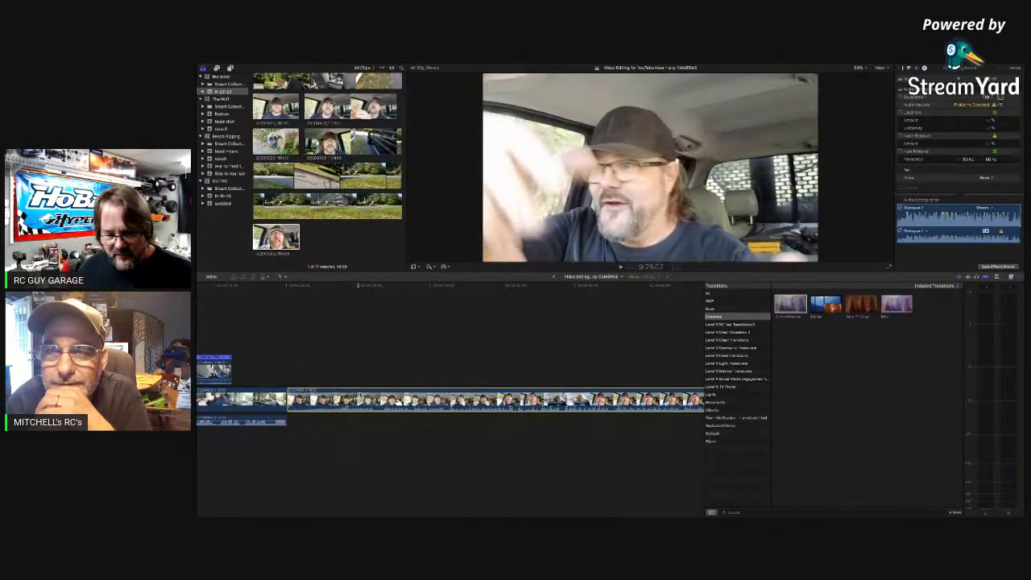
{"action": "key", "text": "super+b"}
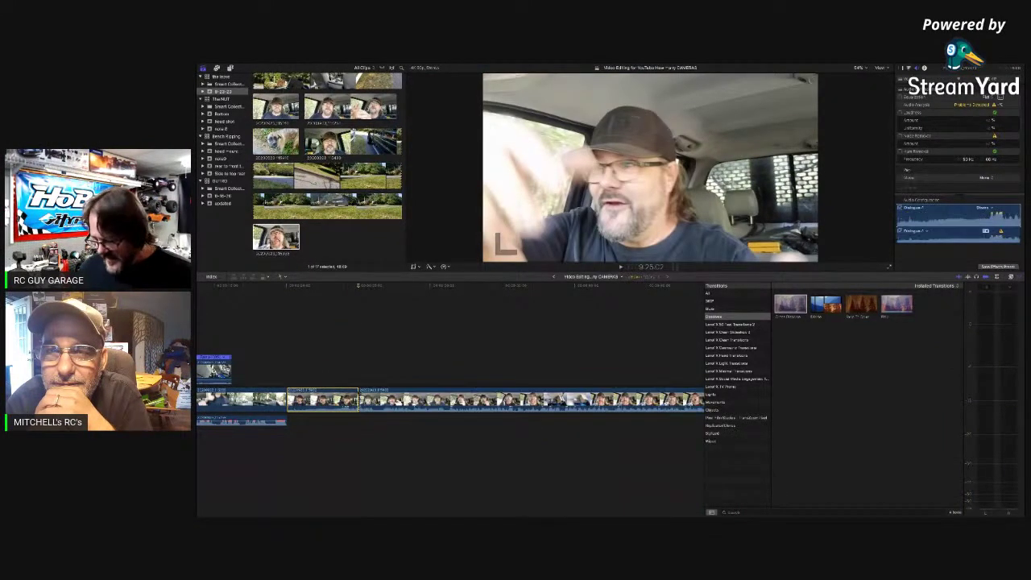
{"action": "key", "text": "Delete"}
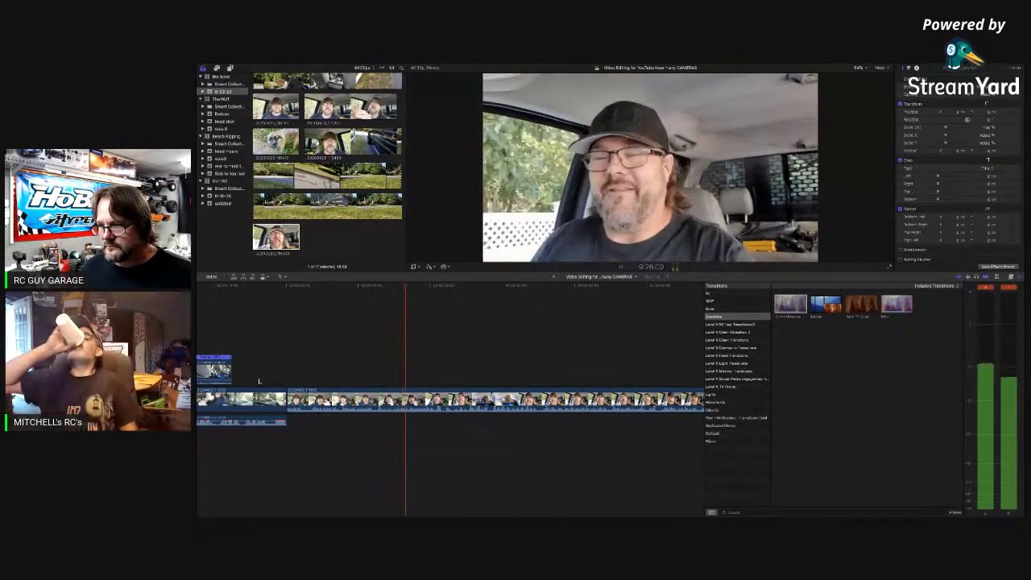
{"action": "key", "text": "space"}
Find the low-angle truck and tire clip in the browser and connect it above the new talking clip at 9:29:06
{"action": "left_click", "coordinate": [340, 246]}
{"action": "scroll", "coordinate": [341, 242], "scroll_direction": "up", "scroll_amount": 3}
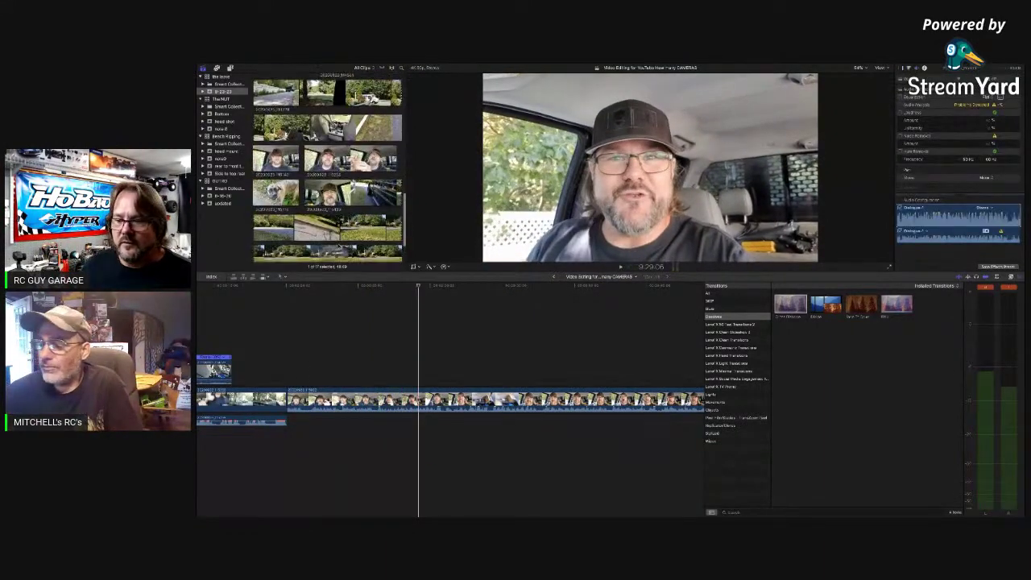
{"action": "scroll", "coordinate": [444, 352], "scroll_direction": "left", "scroll_amount": 1}
{"action": "scroll", "coordinate": [329, 168], "scroll_direction": "up", "scroll_amount": 4}
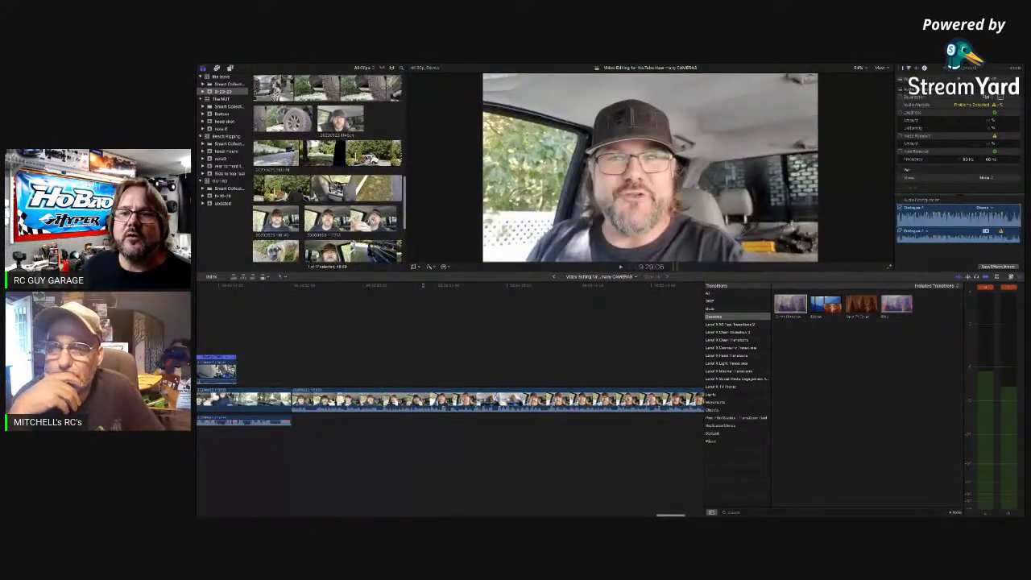
{"action": "scroll", "coordinate": [364, 152], "scroll_direction": "up", "scroll_amount": 3}
{"action": "scroll", "coordinate": [362, 152], "scroll_direction": "down", "scroll_amount": 5}
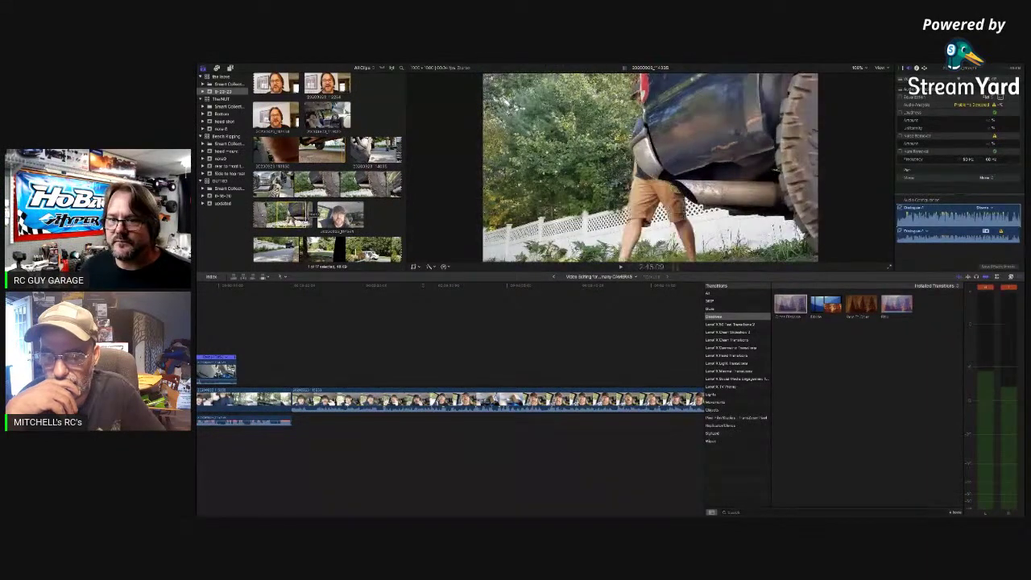
{"action": "left_click", "coordinate": [285, 216]}
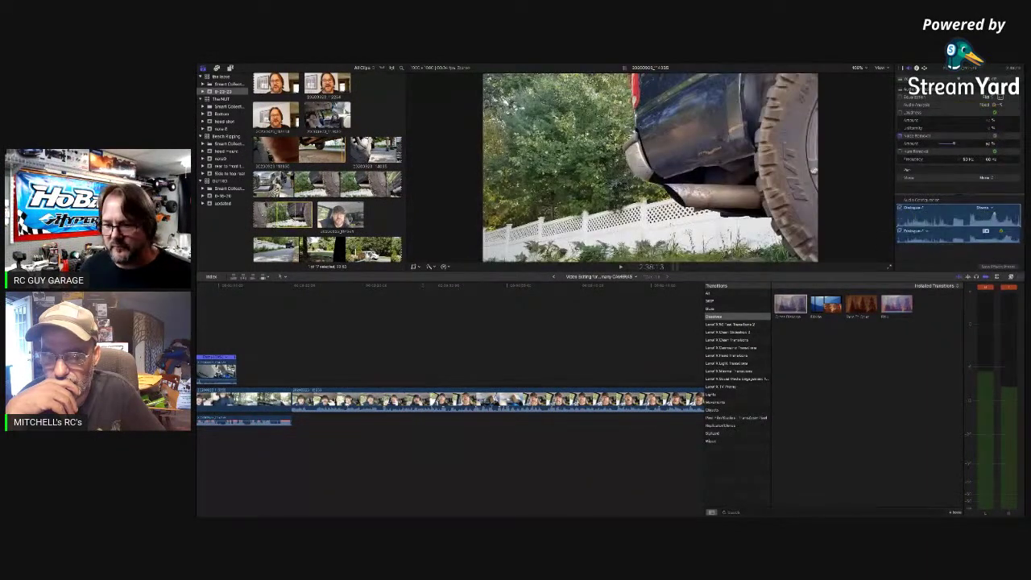
{"action": "key", "text": "q"}
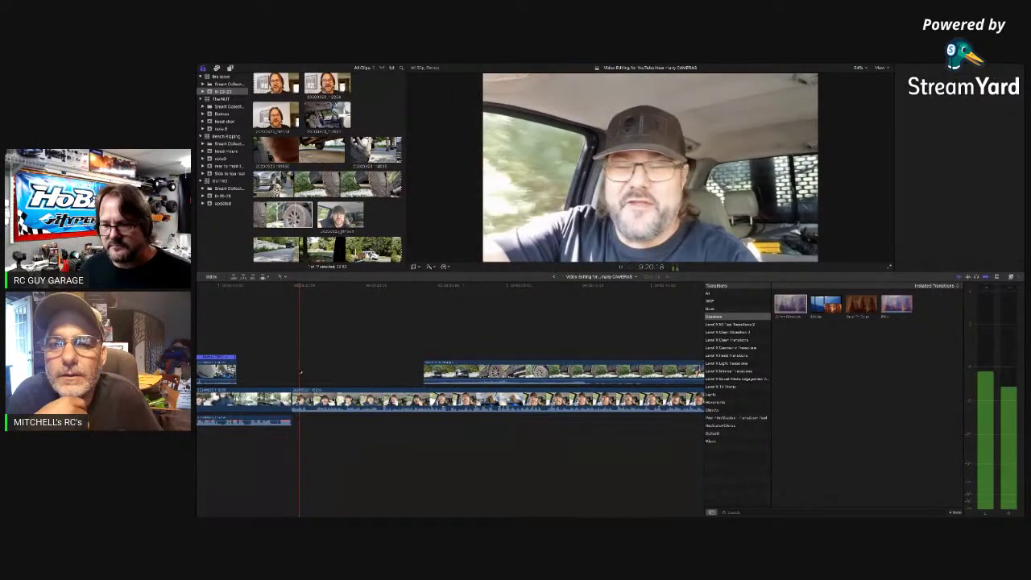
Cut off about the first 2 seconds of the connected truck clip and slide the rest about 1 second earlier, playing the talking footage before it
{"action": "scroll", "coordinate": [300, 373], "scroll_direction": "right", "scroll_amount": 3}
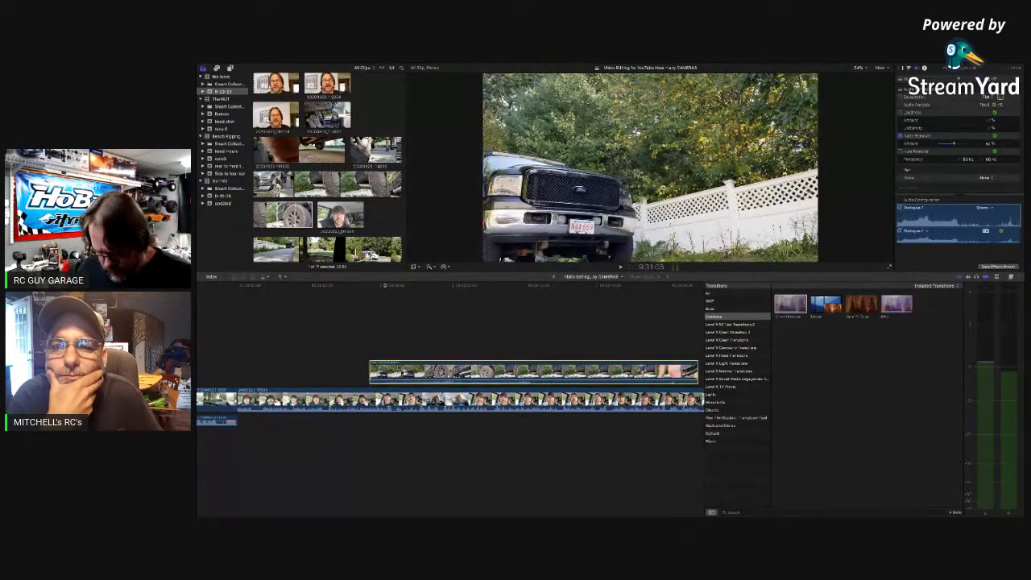
{"action": "left_click", "coordinate": [389, 286]}
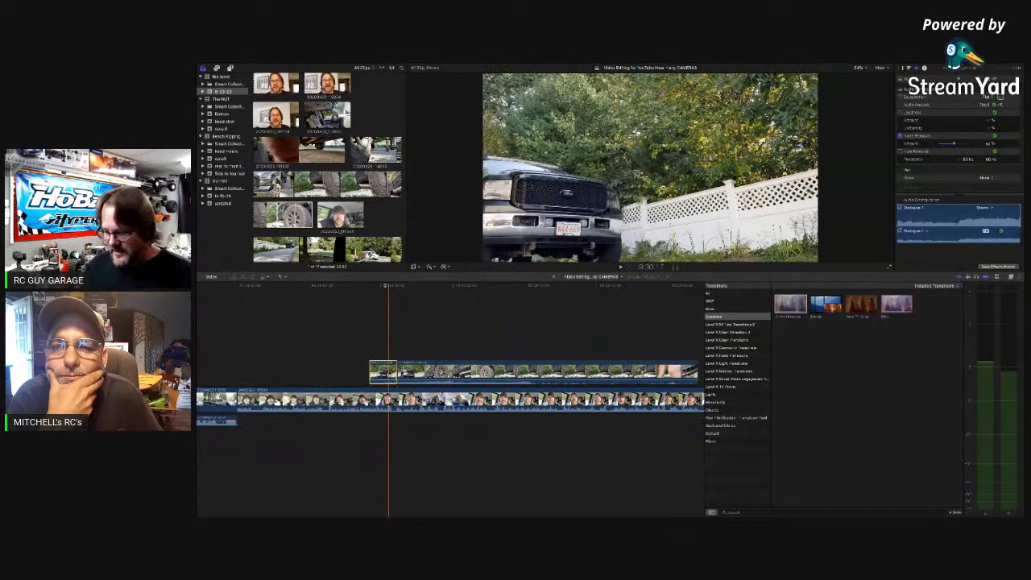
{"action": "key", "text": "Delete"}
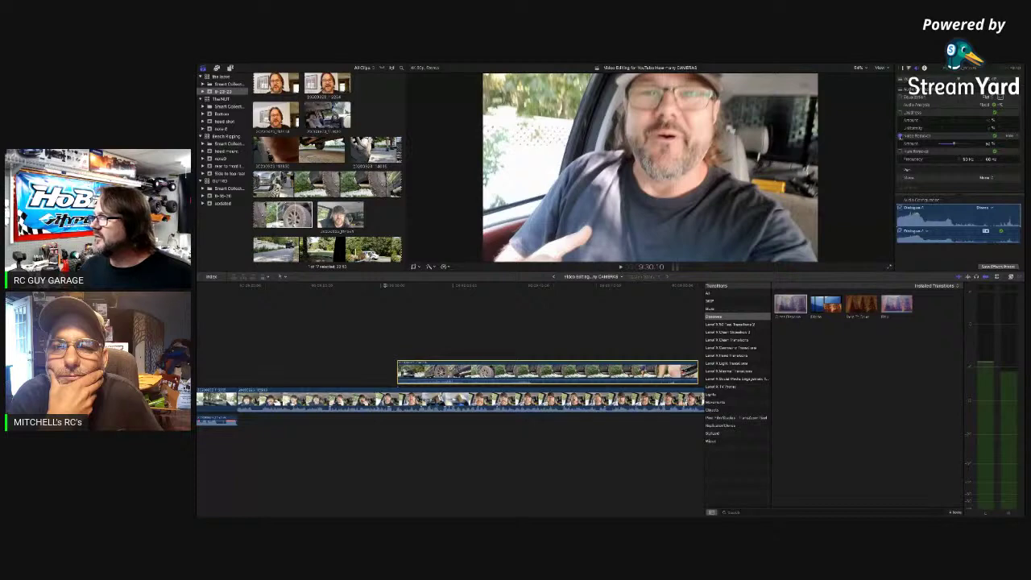
{"action": "left_click_drag", "start_coordinate": [452, 372], "coordinate": [436, 372]}
{"action": "left_click", "coordinate": [318, 376]}
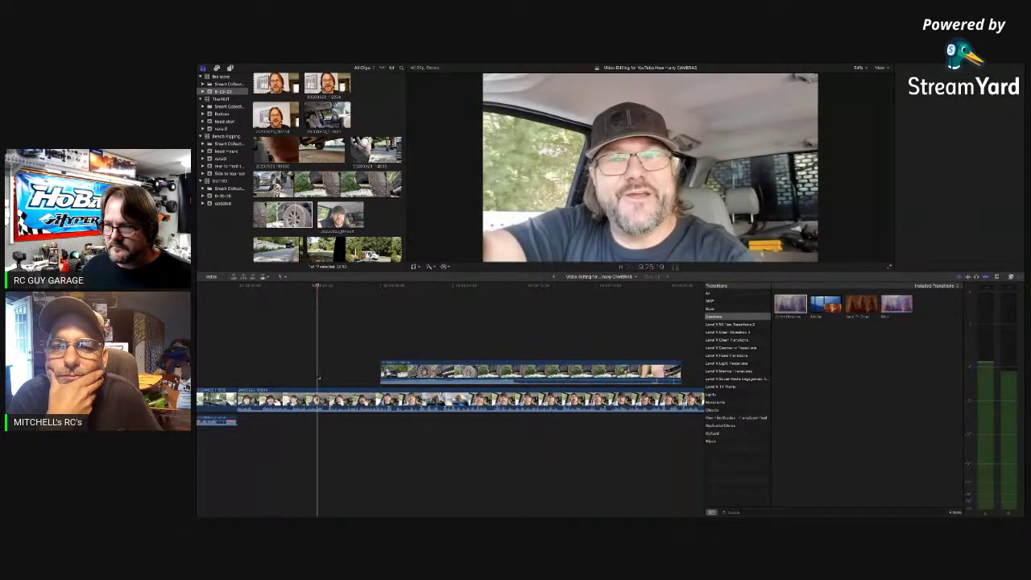
{"action": "key", "text": "space"}
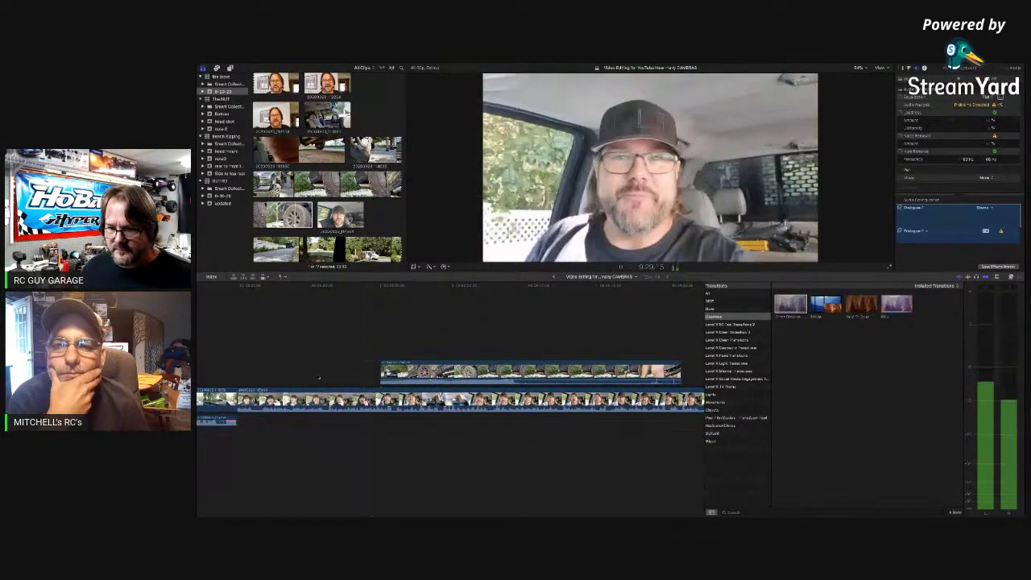
Slide the trimmed truck clip about 1 more second earlier above the talking clip and play into its new start
{"action": "left_click_drag", "start_coordinate": [395, 372], "coordinate": [378, 372]}
{"action": "left_click", "coordinate": [344, 370]}
{"action": "key", "text": "space"}
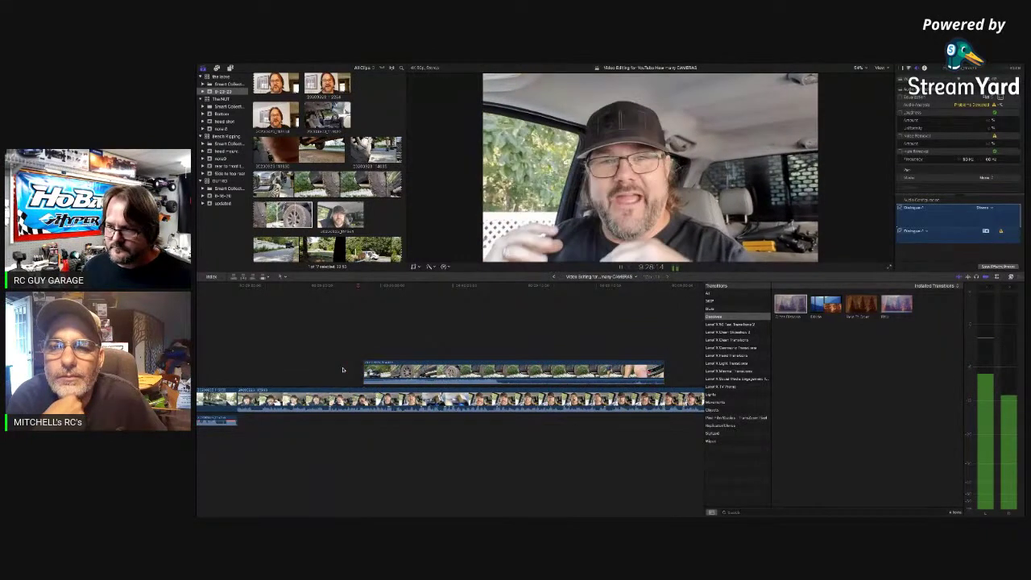
{"action": "key", "text": "space"}
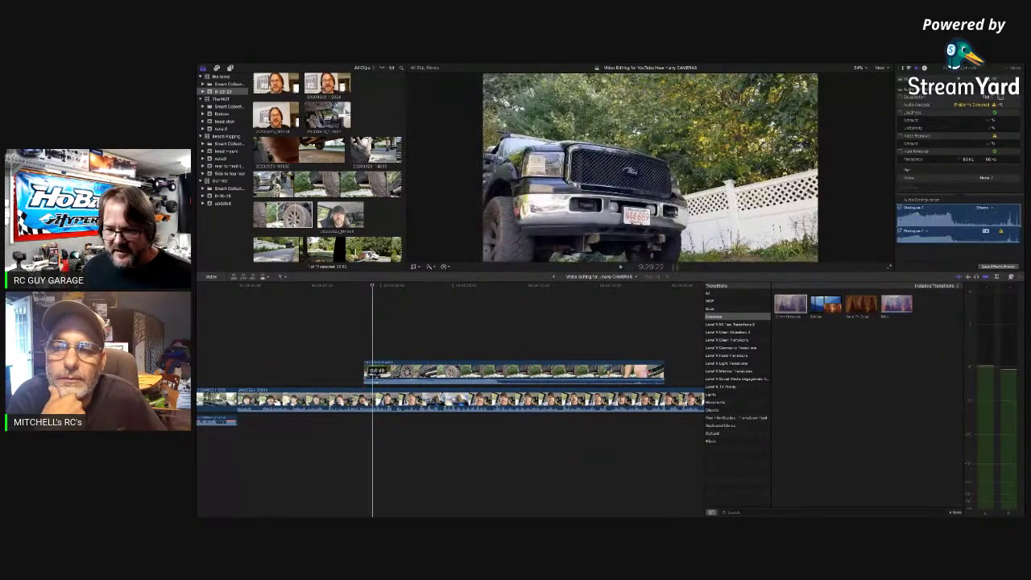
Lower the audio volume of the connected truck clip and play the cutaway with the talking audio underneath
{"action": "left_click_drag", "start_coordinate": [376, 378], "coordinate": [376, 385]}
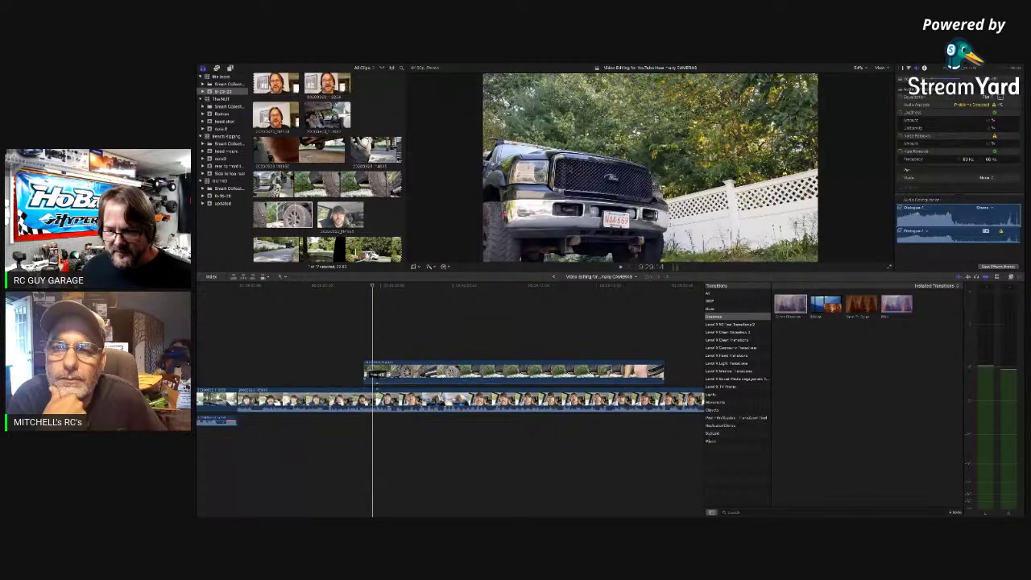
{"action": "key", "text": "space"}
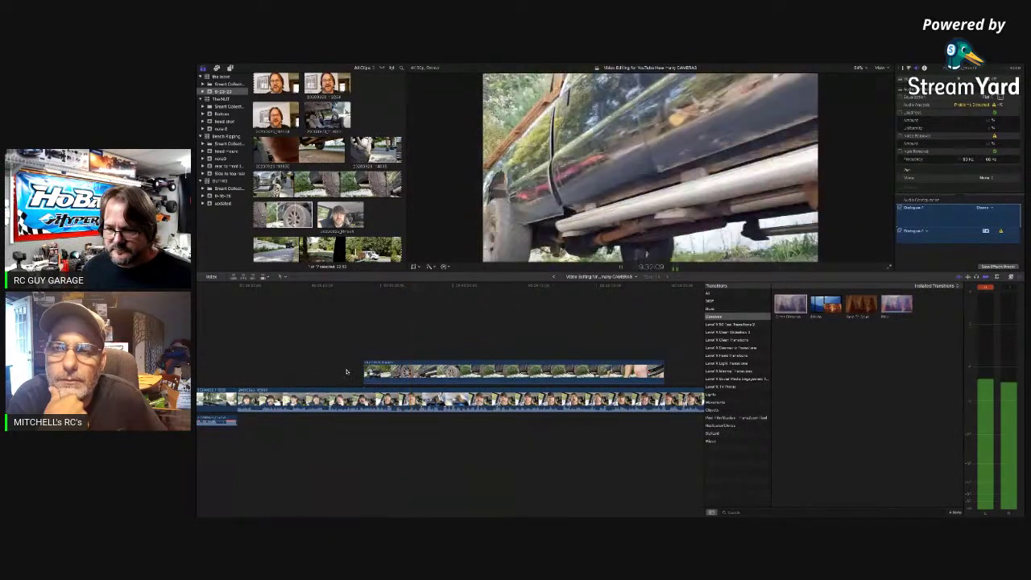
{"action": "key", "text": "space"}
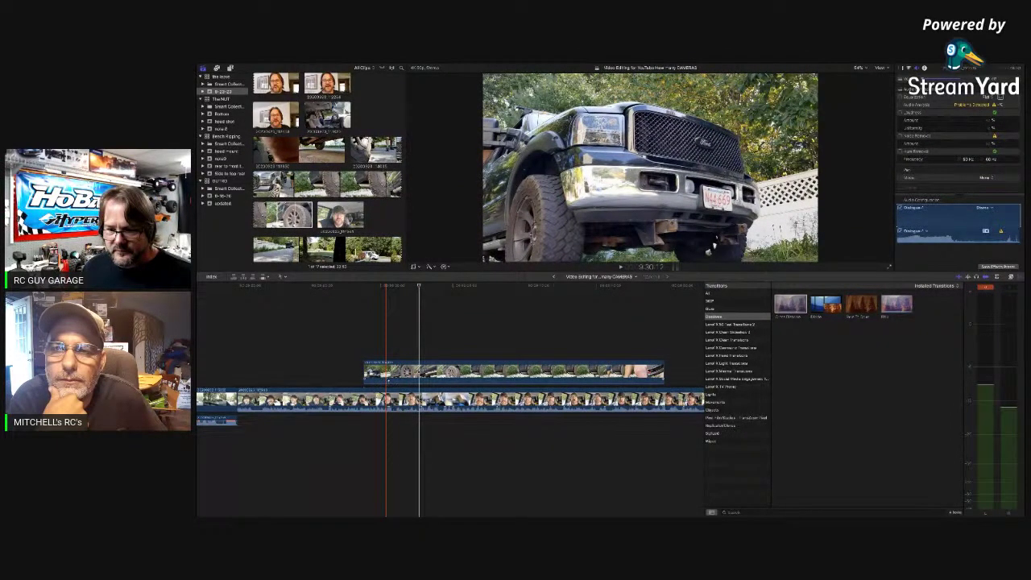
Split the connected truck clip at 9:30:14 and disable everything after the cut
{"action": "left_click", "coordinate": [419, 371]}
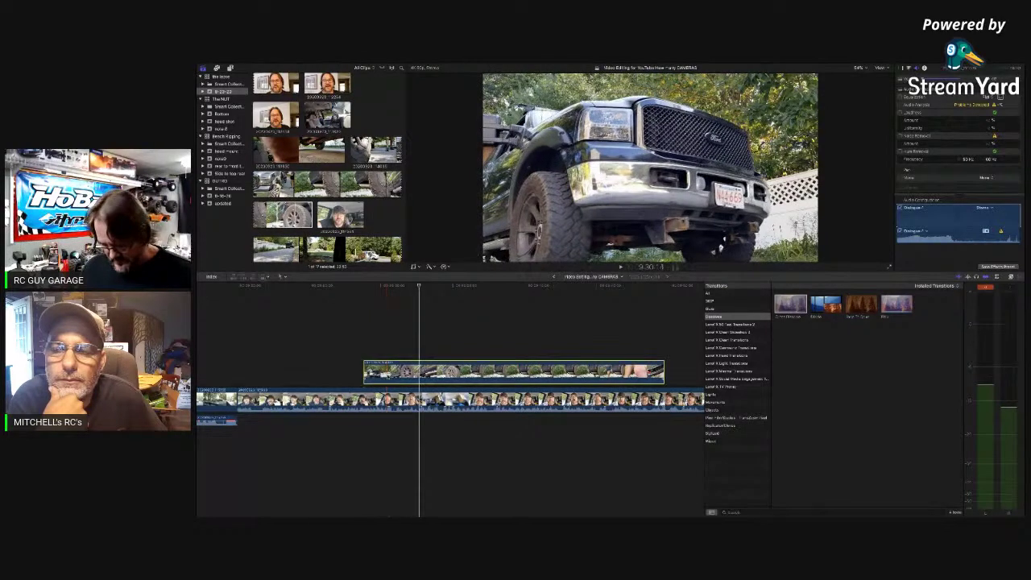
{"action": "key", "text": "super+b"}
{"action": "left_click", "coordinate": [419, 371]}
{"action": "key", "text": "v"}
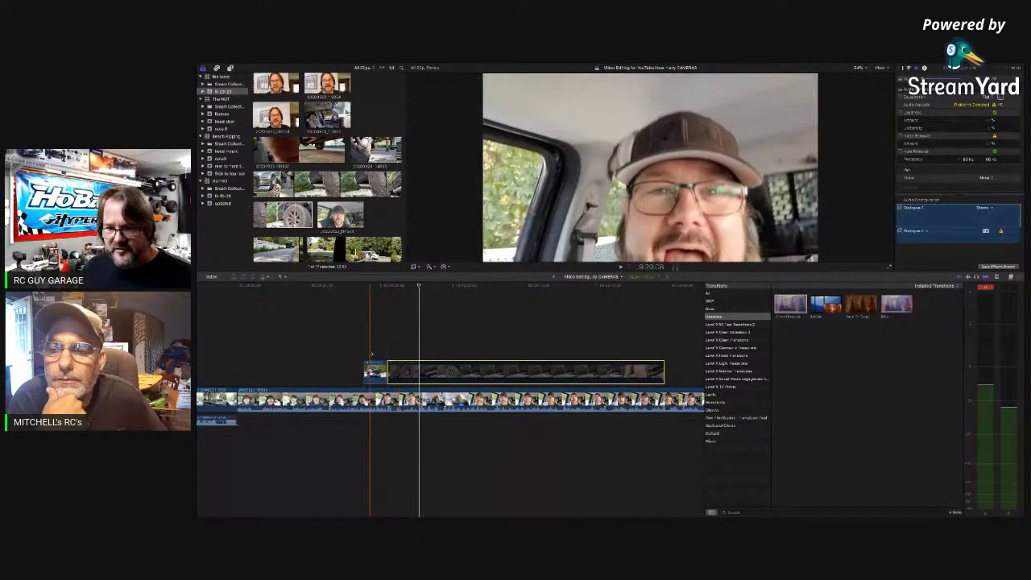
Review playback up to 9:32:20, split both the truck and in-cab clips there, and re-enable the truck piece before that cut
{"action": "key", "text": "space"}
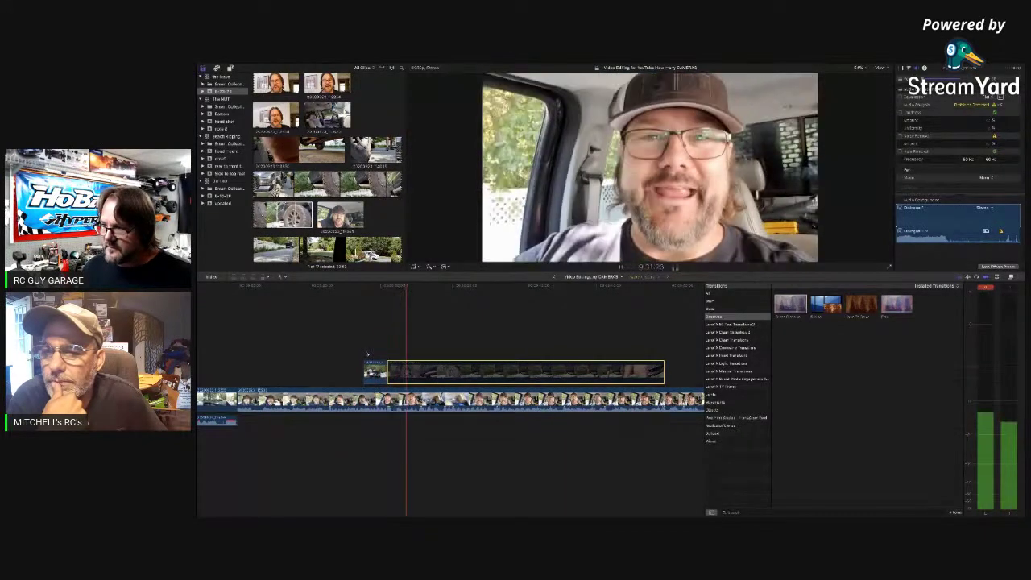
{"action": "key", "text": "space"}
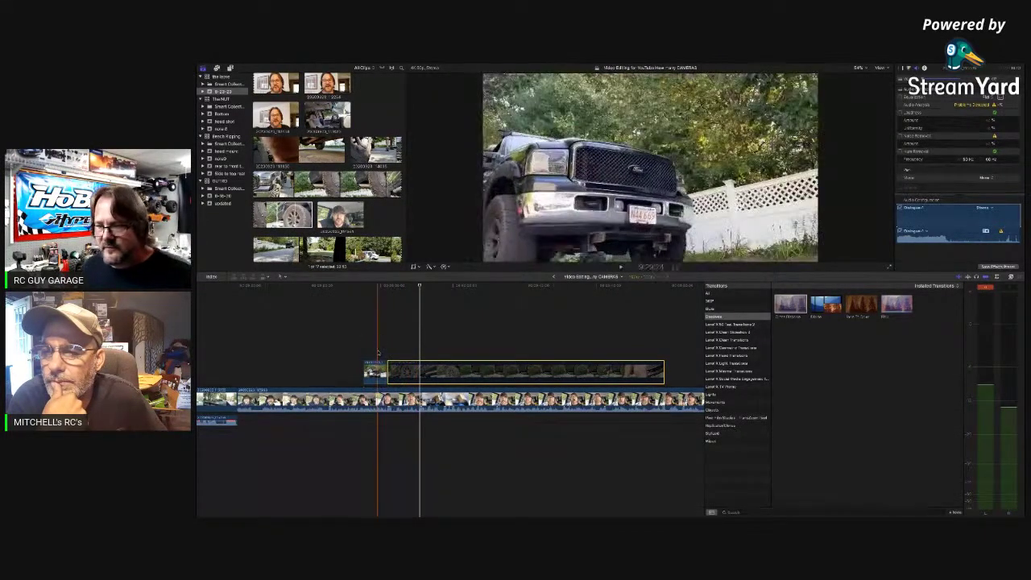
{"action": "key", "text": "space"}
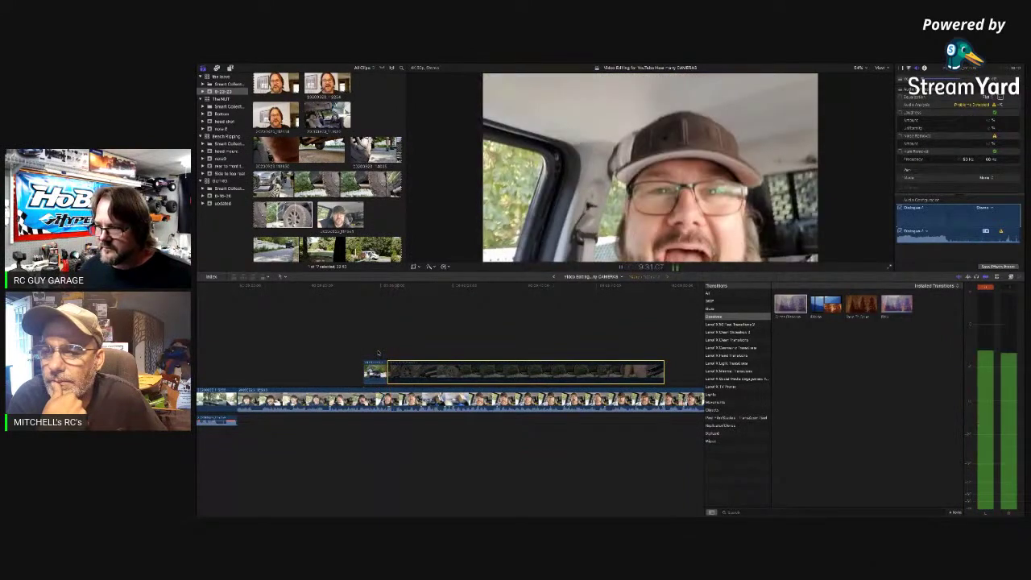
{"action": "key", "text": "space"}
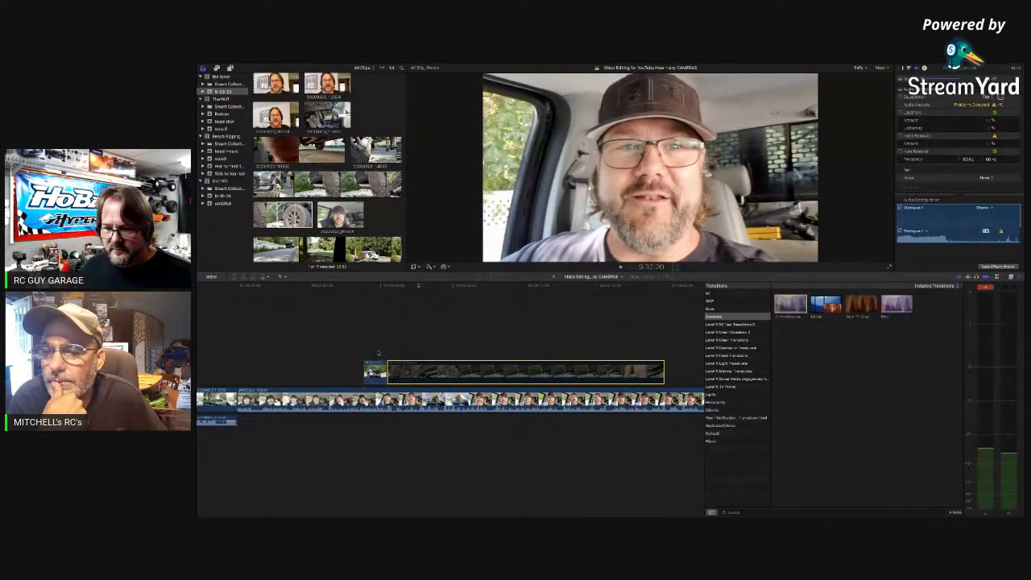
{"action": "key", "text": "space"}
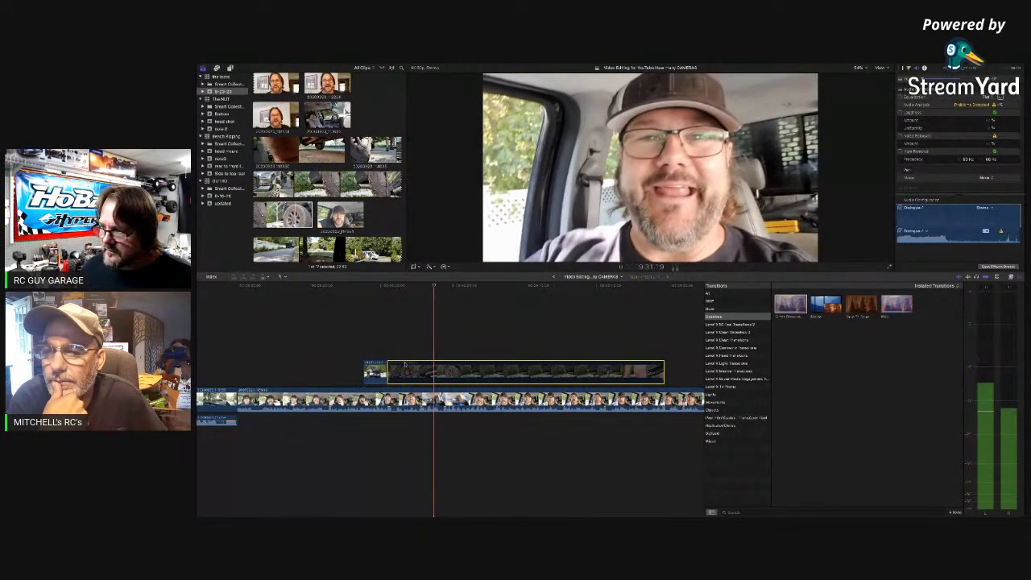
{"action": "key", "text": "space"}
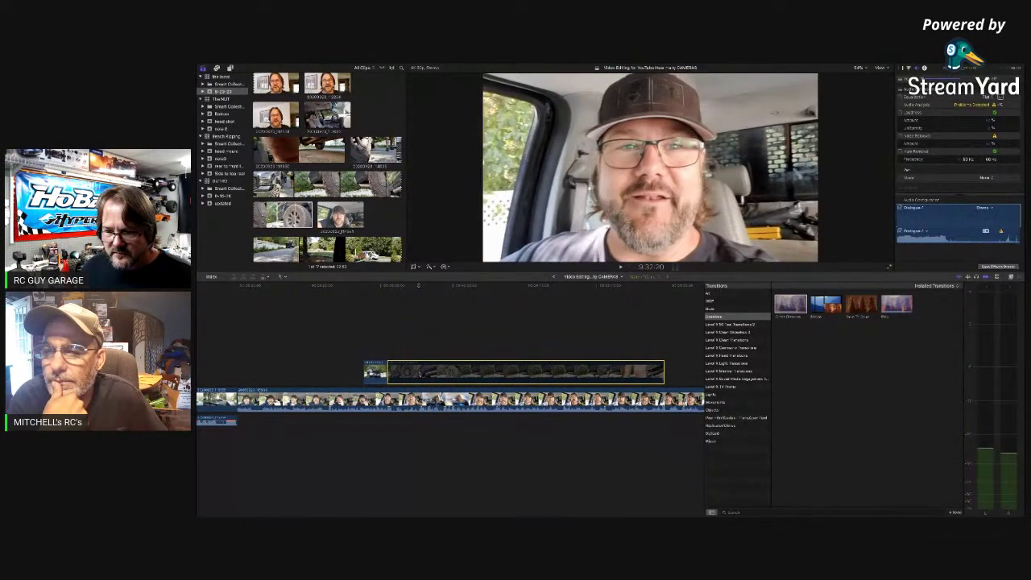
{"action": "left_click", "coordinate": [469, 400]}
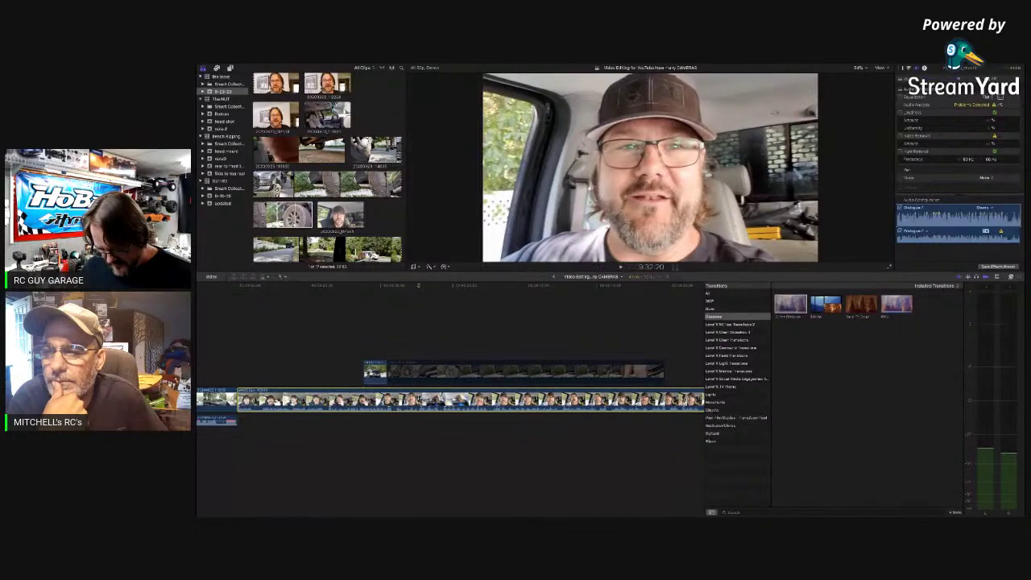
{"action": "key", "text": "super+b"}
{"action": "left_click", "coordinate": [415, 372]}
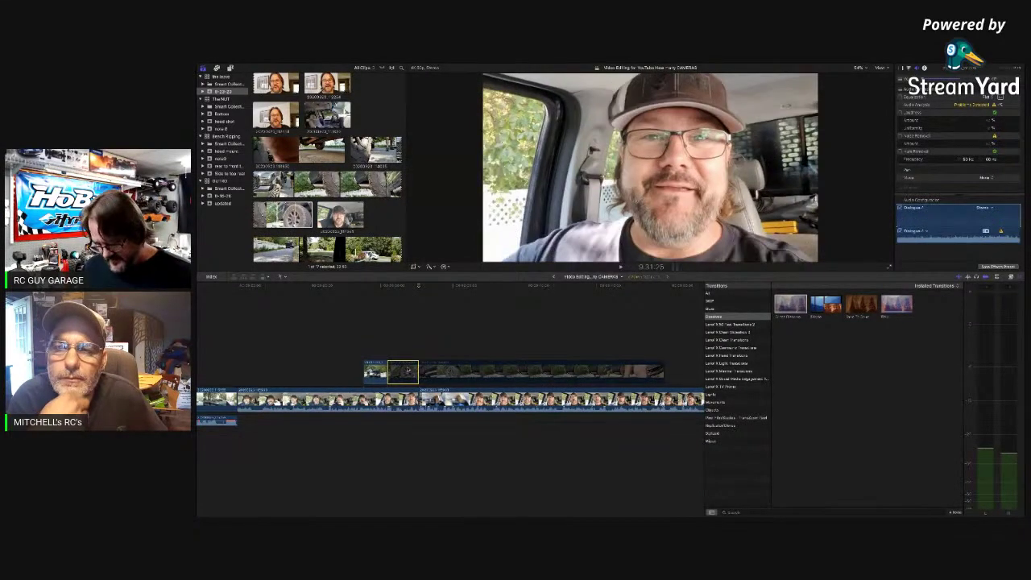
{"action": "key", "text": "v"}
Play from the start of the cutaway to about 9:37, split the disabled truck clip there, and re-enable its remainder
{"action": "left_click", "coordinate": [359, 352]}
{"action": "key", "text": "space"}
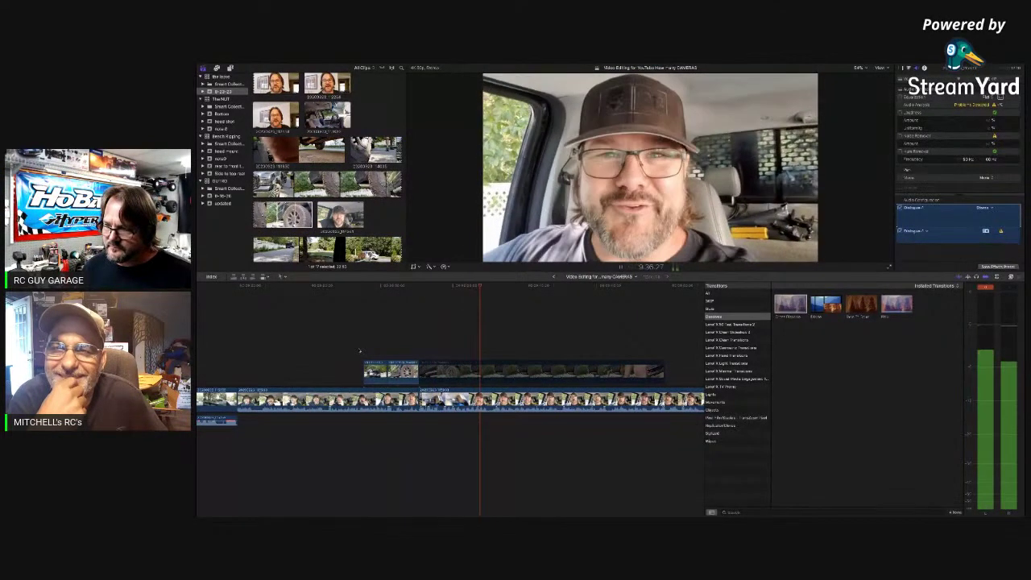
{"action": "key", "text": "space"}
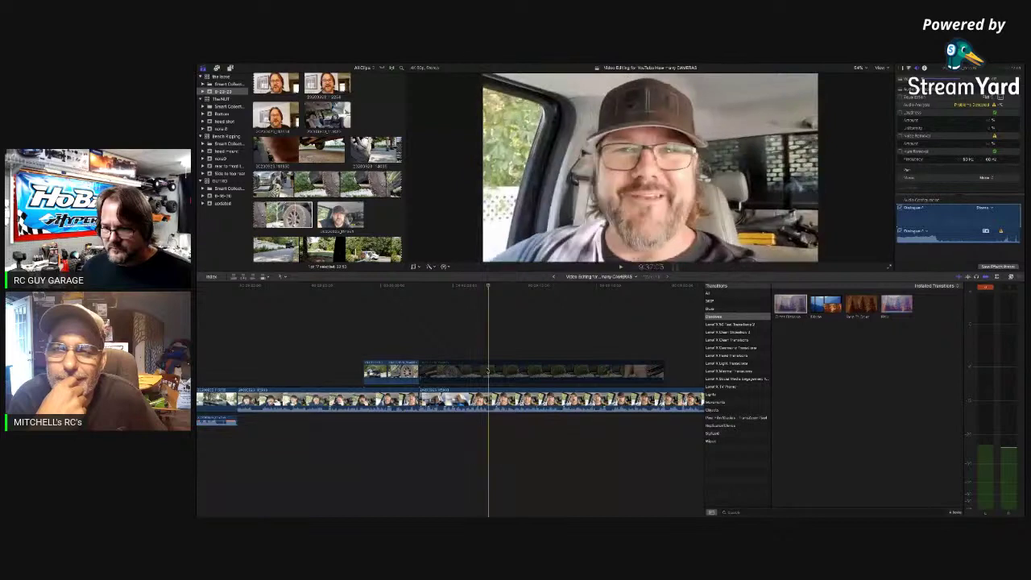
{"action": "left_click", "coordinate": [488, 371]}
{"action": "key", "text": "super+b"}
{"action": "left_click", "coordinate": [497, 373]}
{"action": "key", "text": "v"}
Play into the re-enabled truck section, split it at 9:42:13, and disable the part after the cut
{"action": "left_click", "coordinate": [479, 351]}
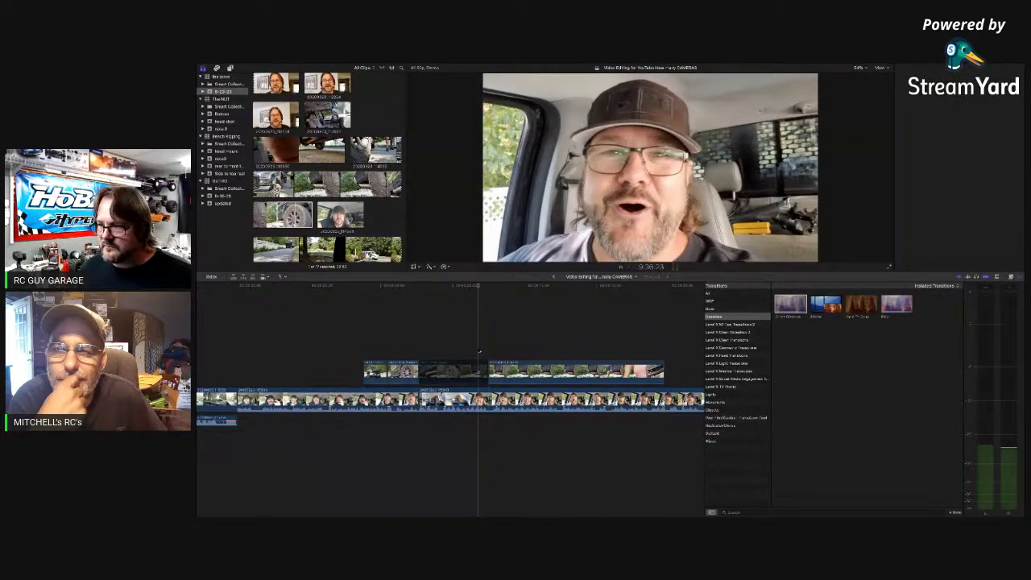
{"action": "key", "text": "space"}
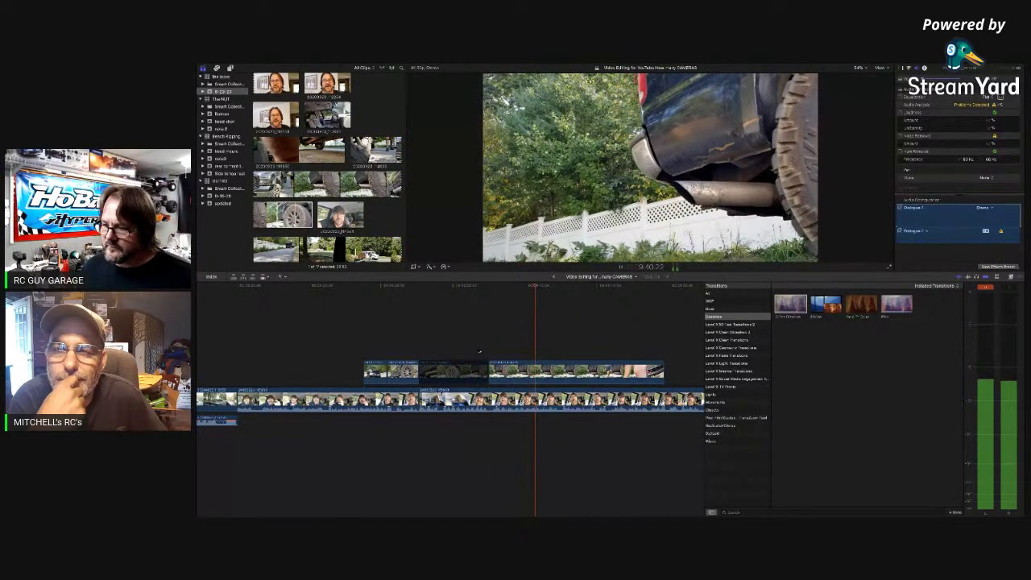
{"action": "key", "text": "space"}
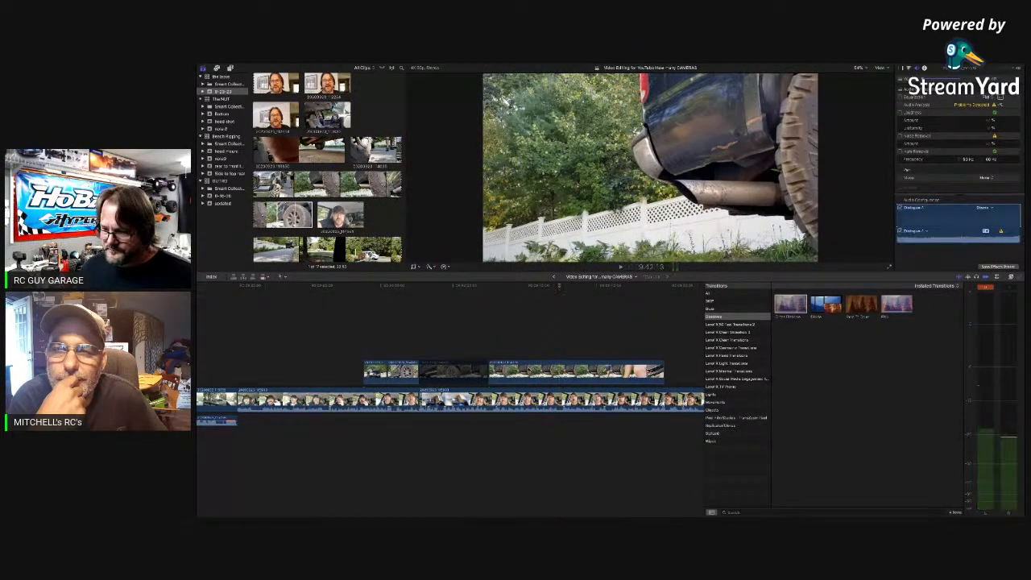
{"action": "key", "text": "c"}
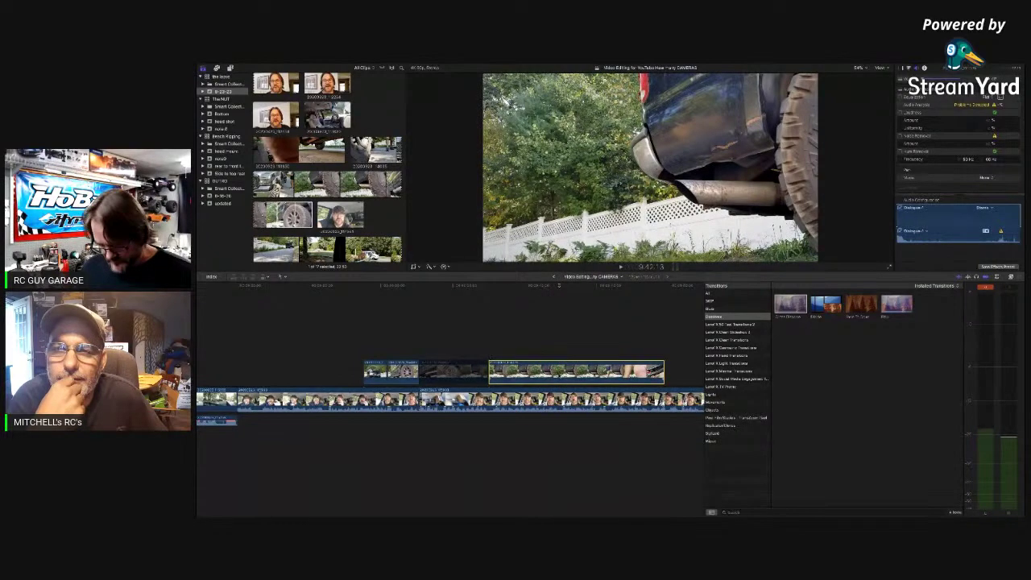
{"action": "key", "text": "super+b"}
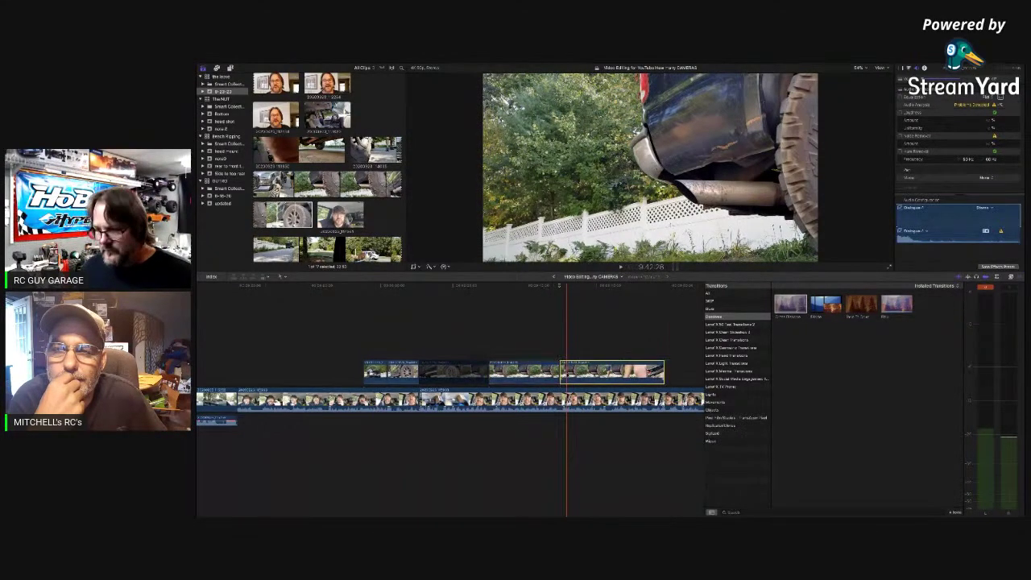
Play the talking clip up to about 9:58 and move the disabled truck remainder there, above the end of the talking clip
{"action": "left_click", "coordinate": [544, 355]}
{"action": "key", "text": "space"}
{"action": "scroll", "coordinate": [545, 355], "scroll_direction": "right", "scroll_amount": 3}
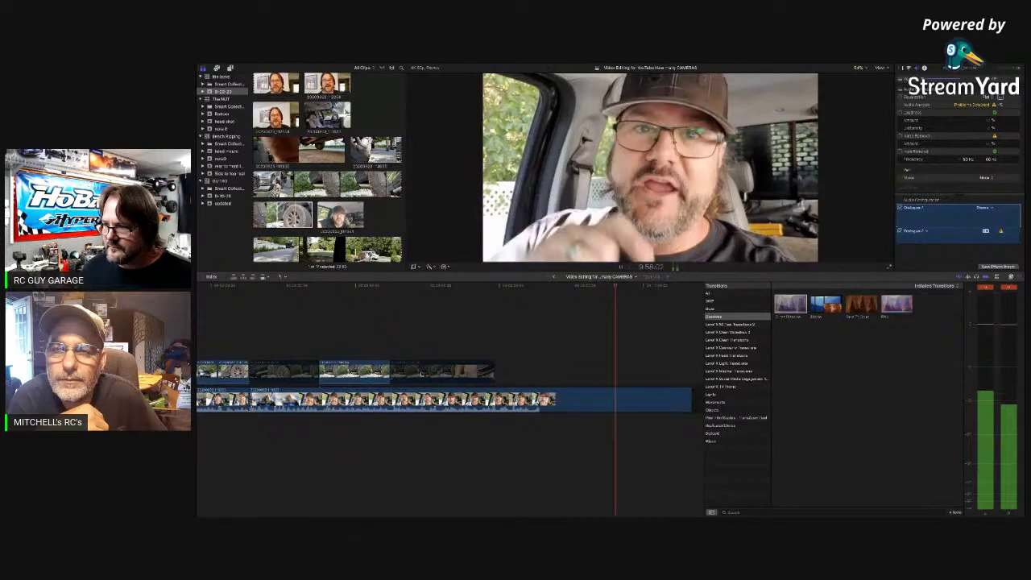
{"action": "key", "text": "space"}
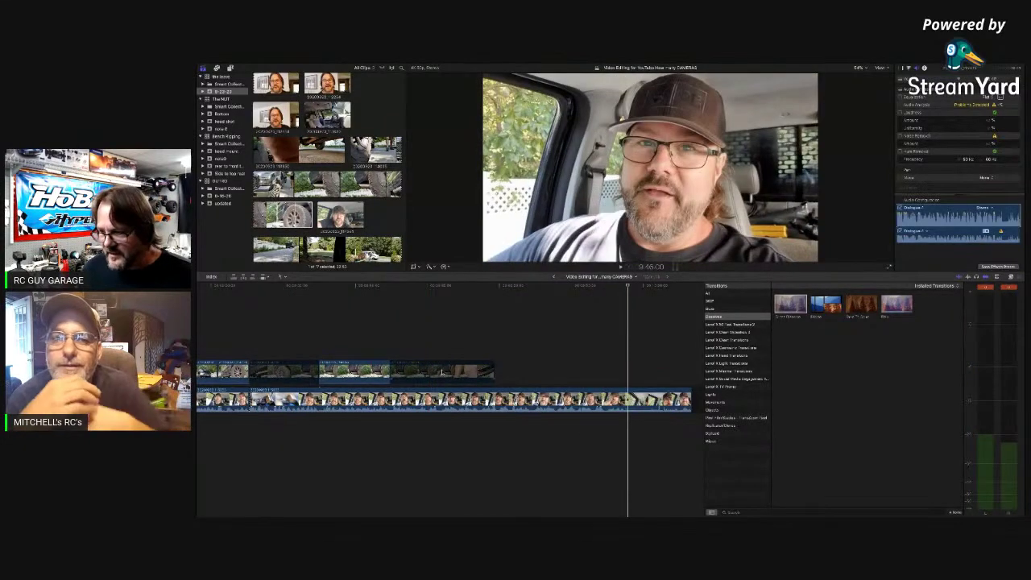
{"action": "left_click_drag", "start_coordinate": [442, 372], "coordinate": [671, 372]}
{"action": "left_click", "coordinate": [593, 373]}
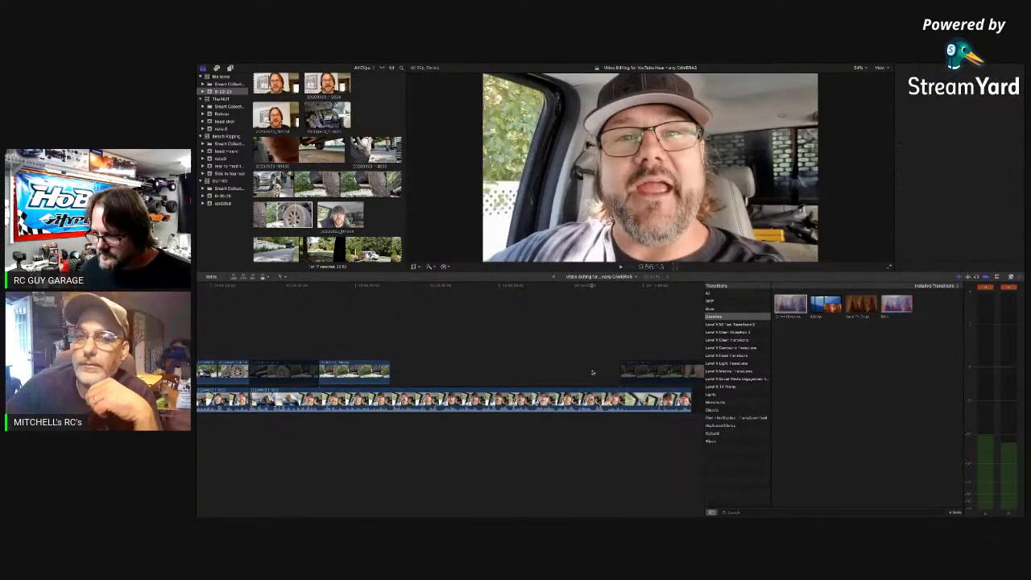
{"action": "key", "text": "space"}
{"action": "scroll", "coordinate": [593, 374], "scroll_direction": "right", "scroll_amount": 3}
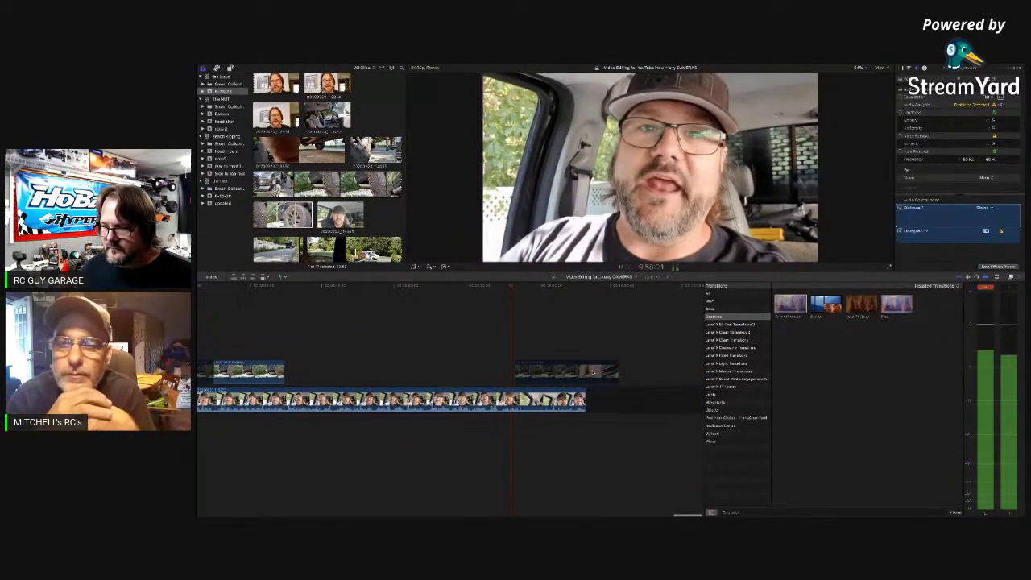
Delete the moved truck clip's part before 10:02:05, slide the remaining part to start at 9:58:22, and play across it
{"action": "left_click", "coordinate": [544, 373]}
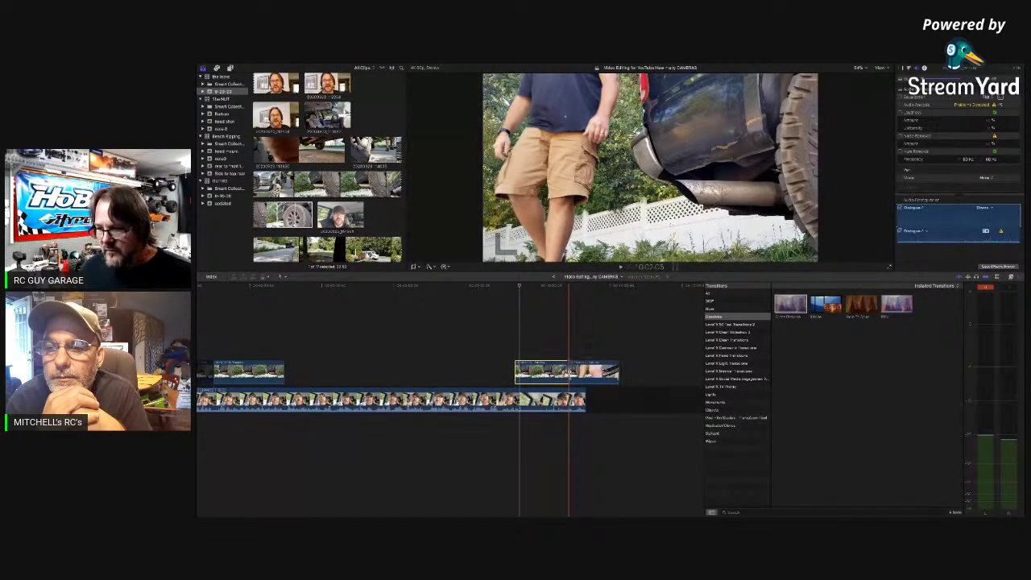
{"action": "key", "text": "Delete"}
{"action": "left_click_drag", "start_coordinate": [579, 373], "coordinate": [545, 372]}
{"action": "left_click", "coordinate": [495, 373]}
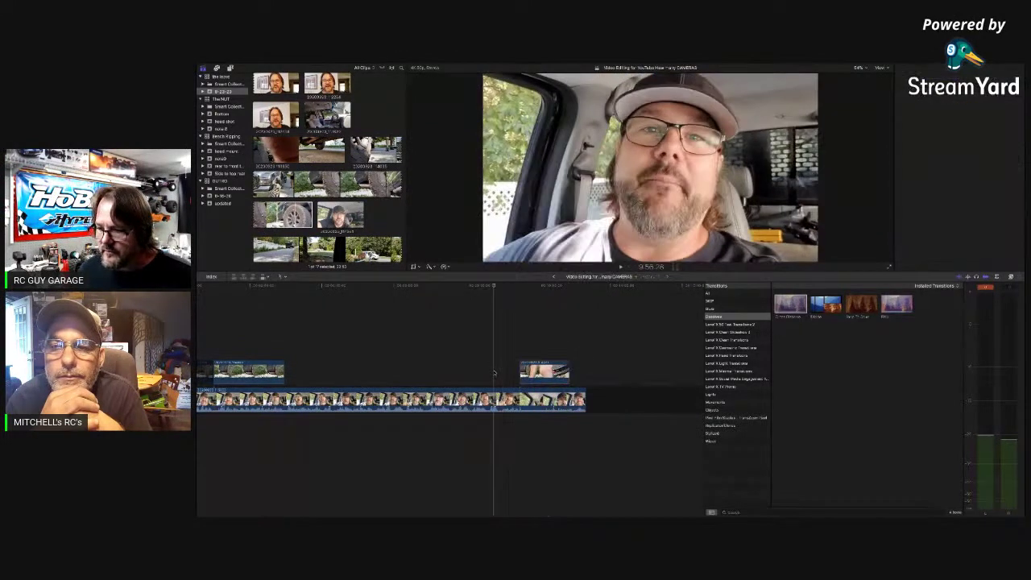
{"action": "key", "text": "space"}
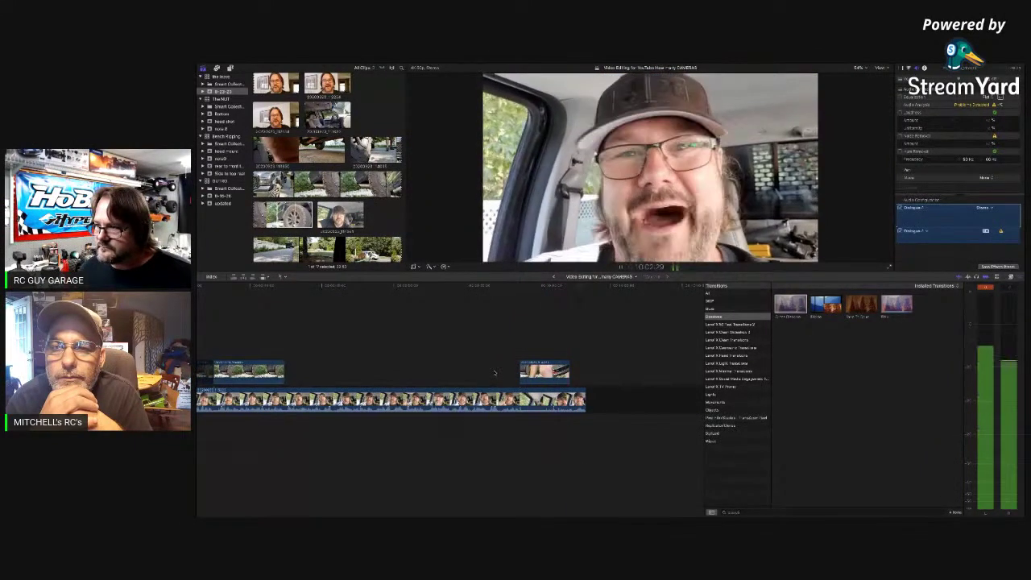
{"action": "key", "text": "space"}
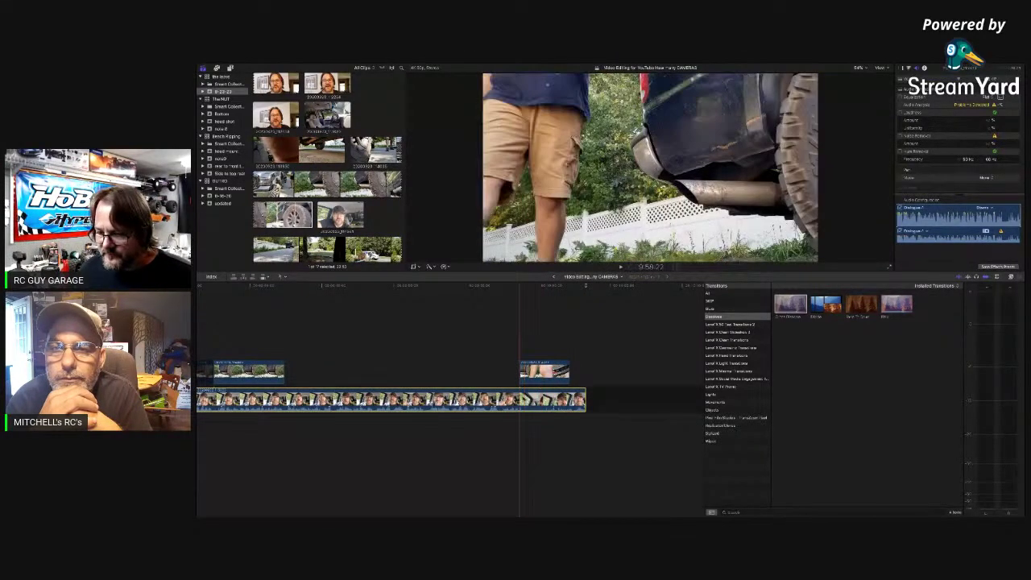
Play the last cutaway through to about 10:02 and look through the project's remaining source clips
{"action": "key", "text": "space"}
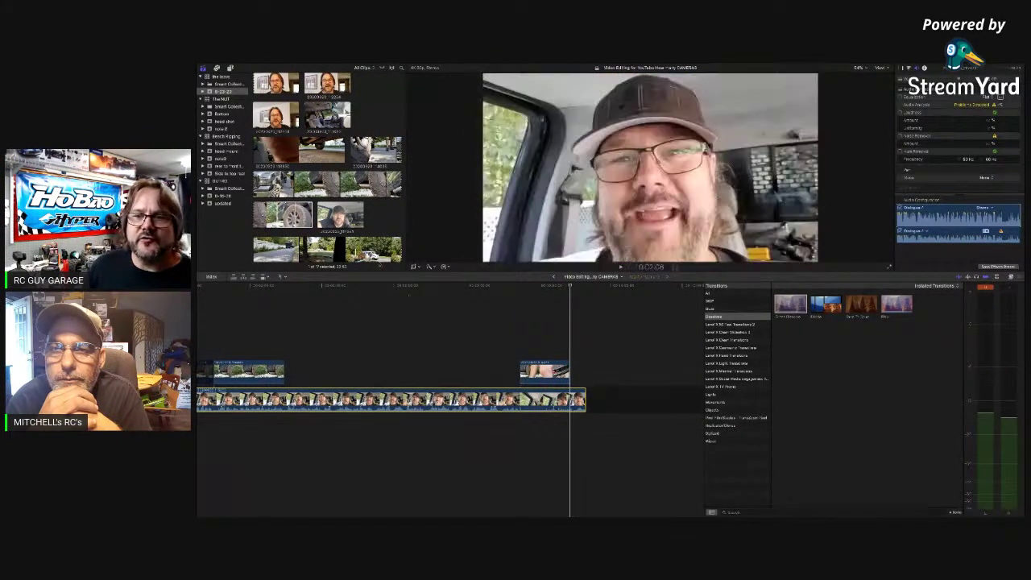
{"action": "scroll", "coordinate": [329, 169], "scroll_direction": "down", "scroll_amount": 5}
{"action": "scroll", "coordinate": [360, 248], "scroll_direction": "down", "scroll_amount": 4}
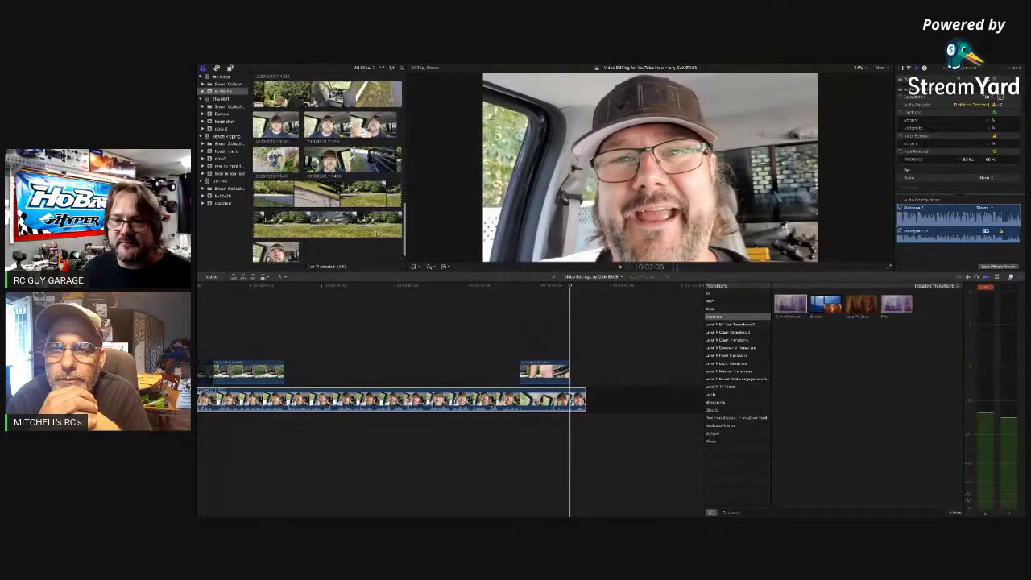
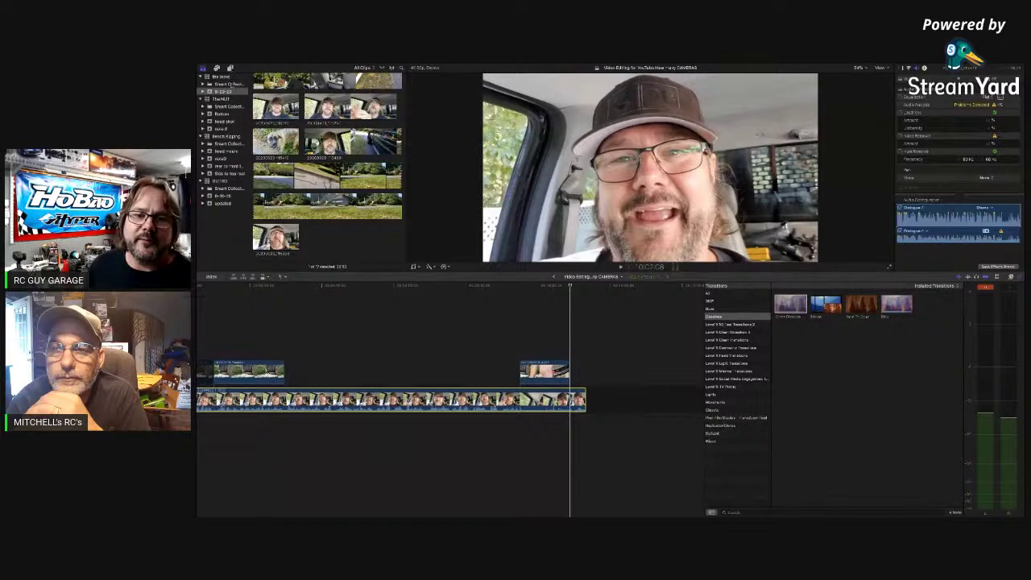
Look through the footage in The NUT and Beach Ripping libraries
{"action": "left_click", "coordinate": [222, 99]}
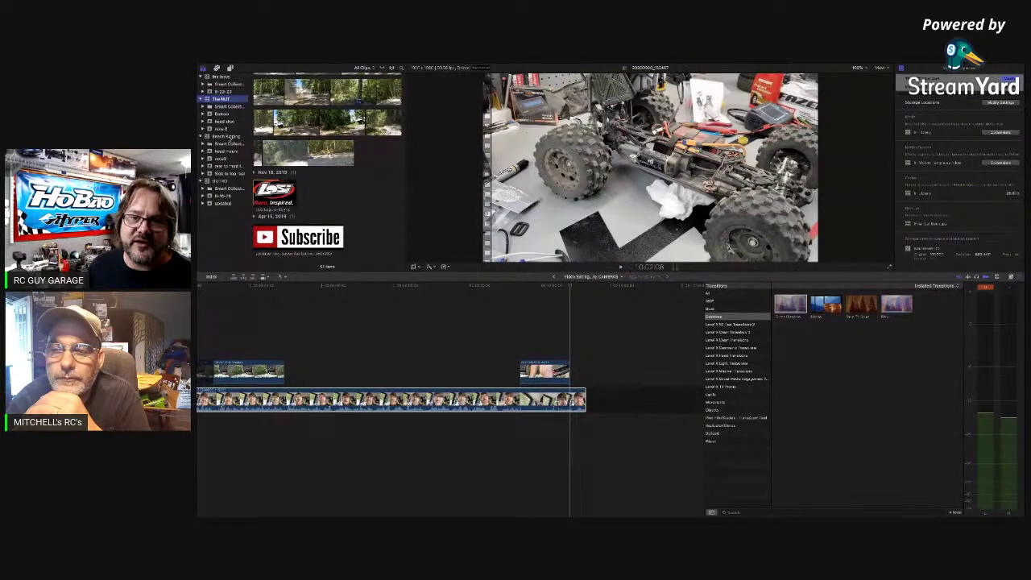
{"action": "left_click", "coordinate": [226, 136]}
{"action": "scroll", "coordinate": [327, 167], "scroll_direction": "up", "scroll_amount": 5}
{"action": "scroll", "coordinate": [328, 167], "scroll_direction": "up", "scroll_amount": 10}
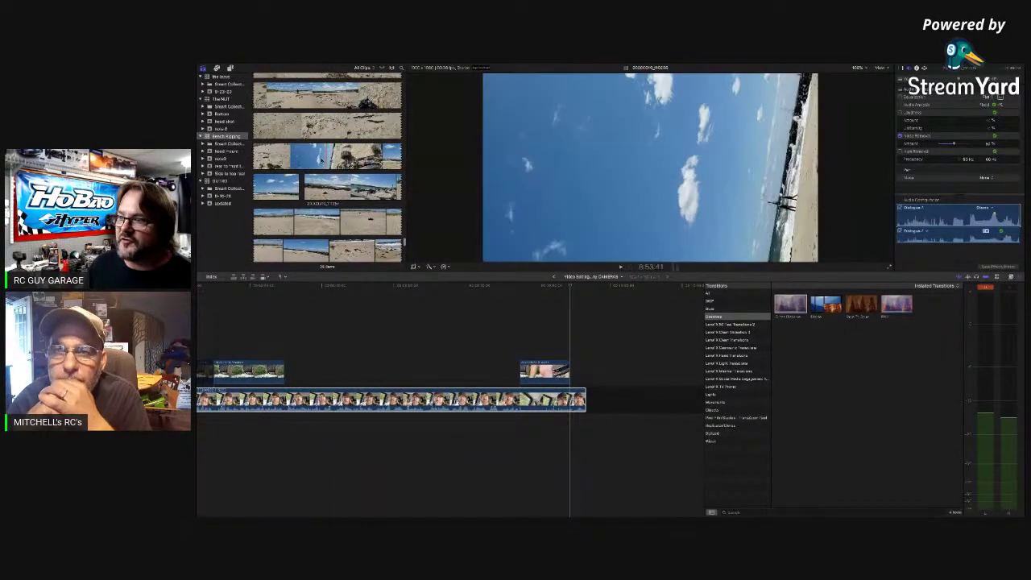
{"action": "scroll", "coordinate": [322, 161], "scroll_direction": "up", "scroll_amount": 3}
{"action": "scroll", "coordinate": [328, 145], "scroll_direction": "up", "scroll_amount": 4}
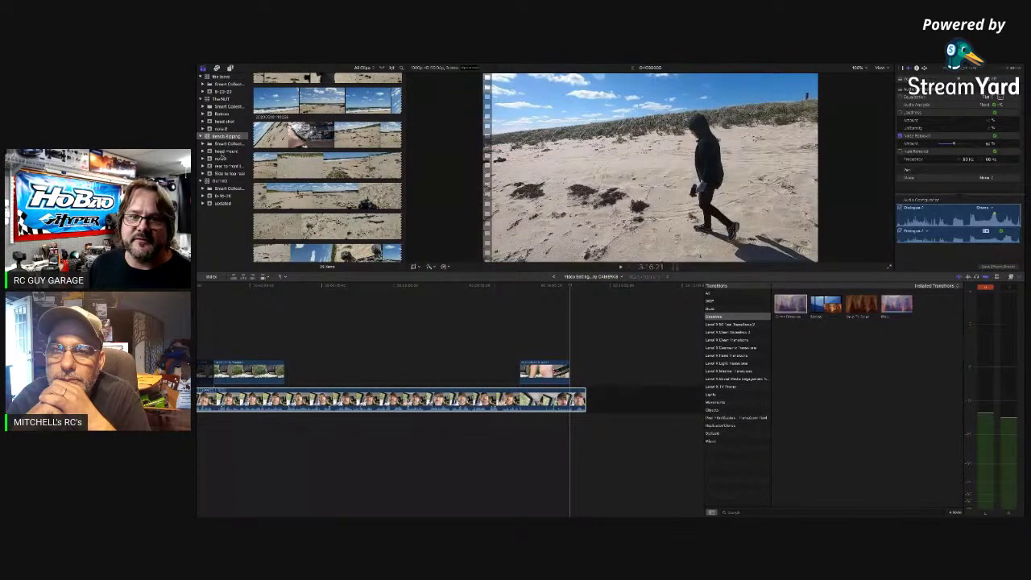
Compare the Beach Ripping footage by camera angle, from the head mount to the rear and side views
{"action": "left_click", "coordinate": [224, 151]}
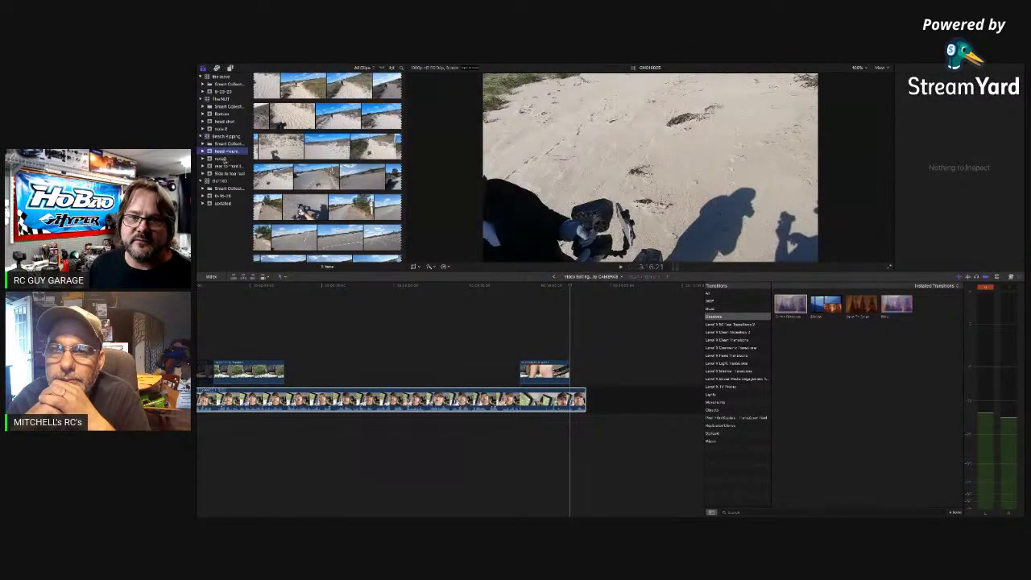
{"action": "left_click", "coordinate": [228, 166]}
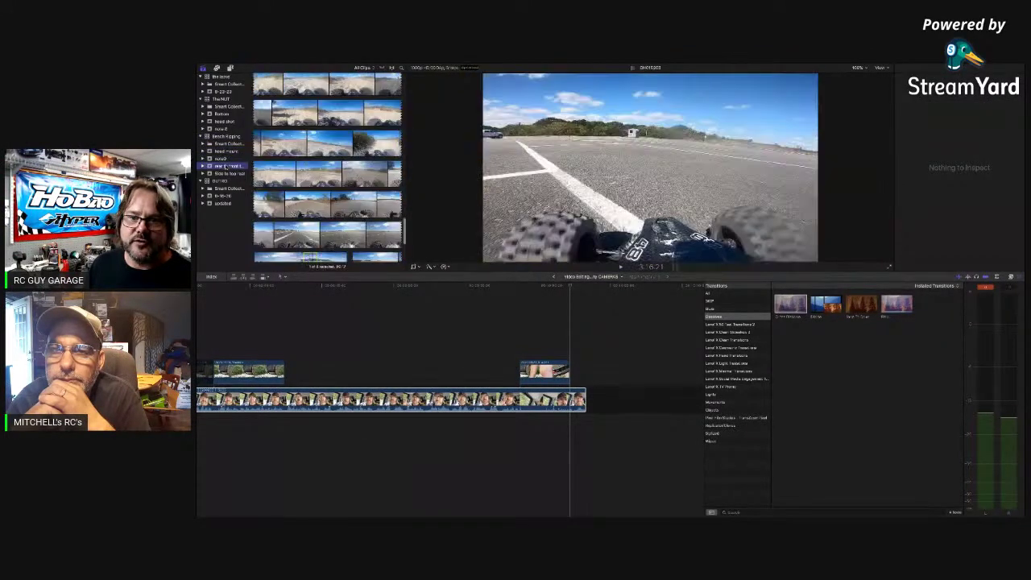
{"action": "scroll", "coordinate": [270, 162], "scroll_direction": "down", "scroll_amount": 4}
{"action": "left_click", "coordinate": [229, 173]}
{"action": "scroll", "coordinate": [292, 170], "scroll_direction": "down", "scroll_amount": 4}
{"action": "scroll", "coordinate": [329, 168], "scroll_direction": "up", "scroll_amount": 10}
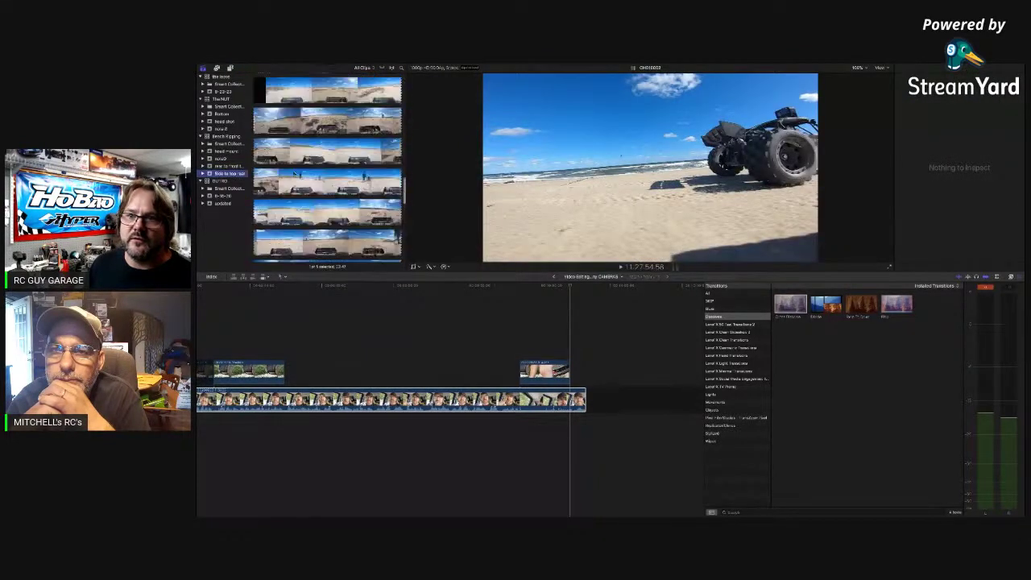
{"action": "scroll", "coordinate": [329, 168], "scroll_direction": "up", "scroll_amount": 10}
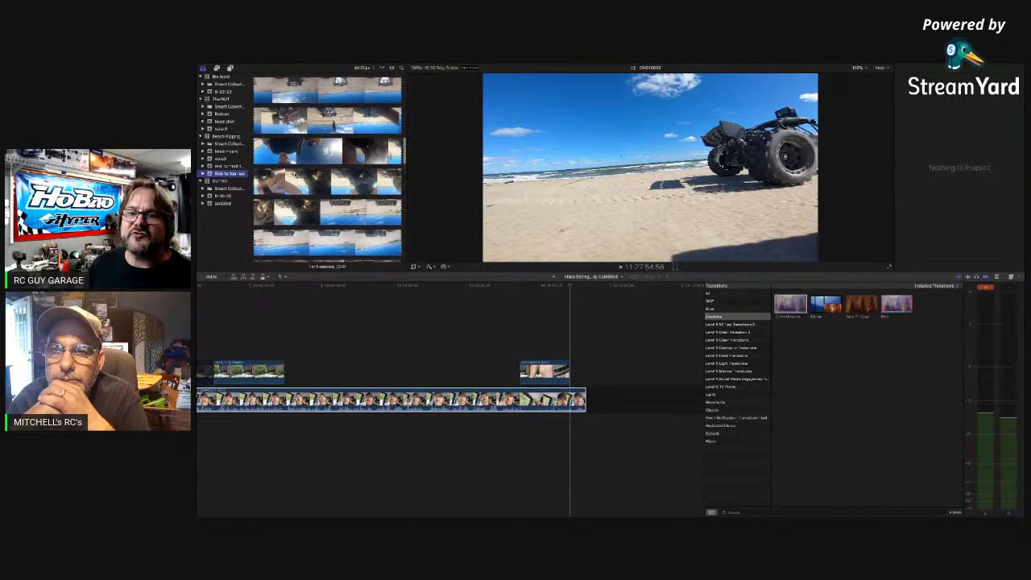
{"action": "scroll", "coordinate": [294, 174], "scroll_direction": "up", "scroll_amount": 10}
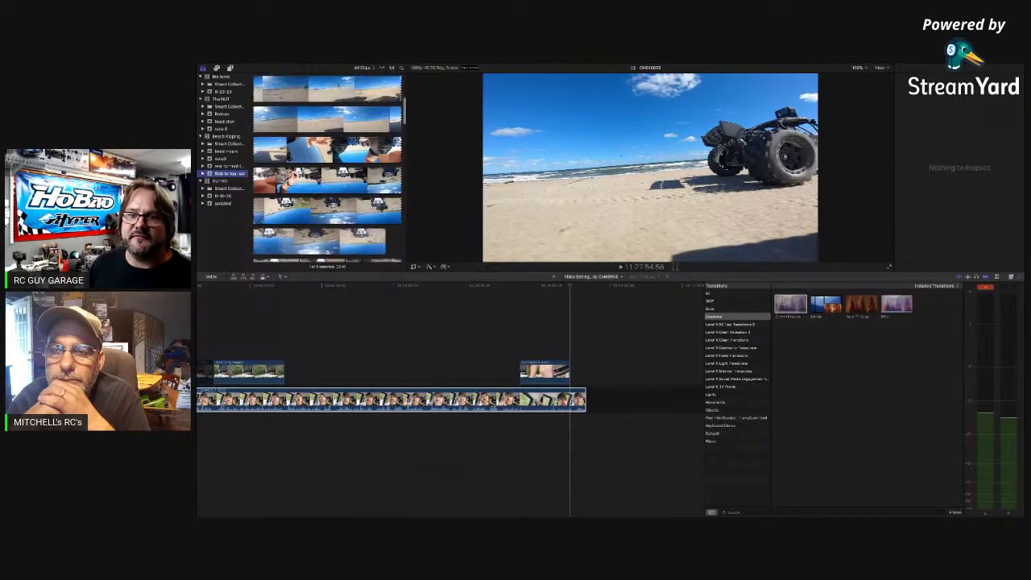
{"action": "scroll", "coordinate": [294, 173], "scroll_direction": "up", "scroll_amount": 5}
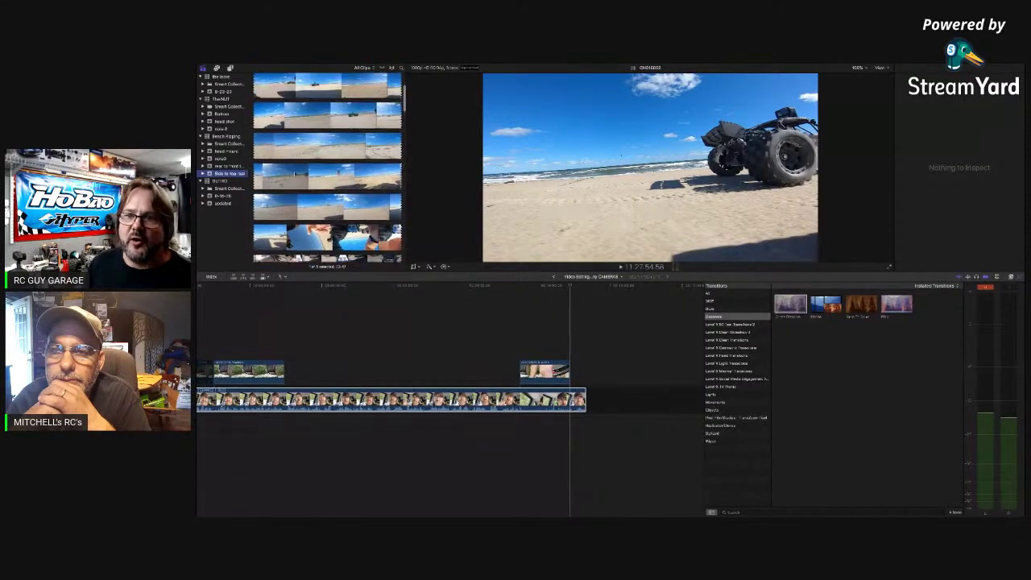
Play a stretch of the side-view beach clip that shows the truck driving along the shoreline
{"action": "left_click", "coordinate": [348, 124]}
{"action": "key", "text": "space"}
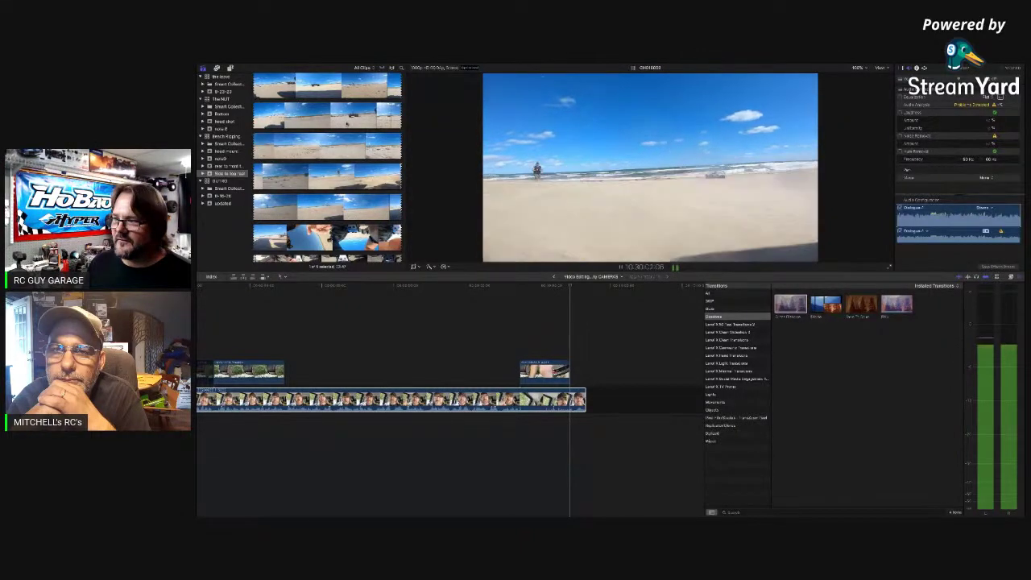
{"action": "key", "text": "space"}
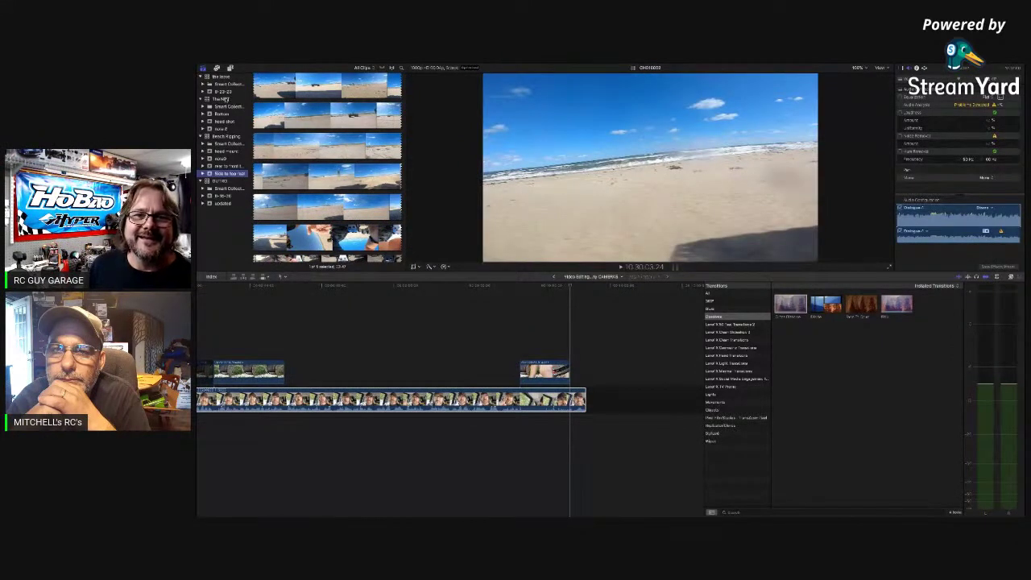
Open the Losi Lasernut BEATDOWN at the Back TRACK project from The NUT library
{"action": "left_click", "coordinate": [225, 99]}
{"action": "scroll", "coordinate": [359, 94], "scroll_direction": "up", "scroll_amount": 8}
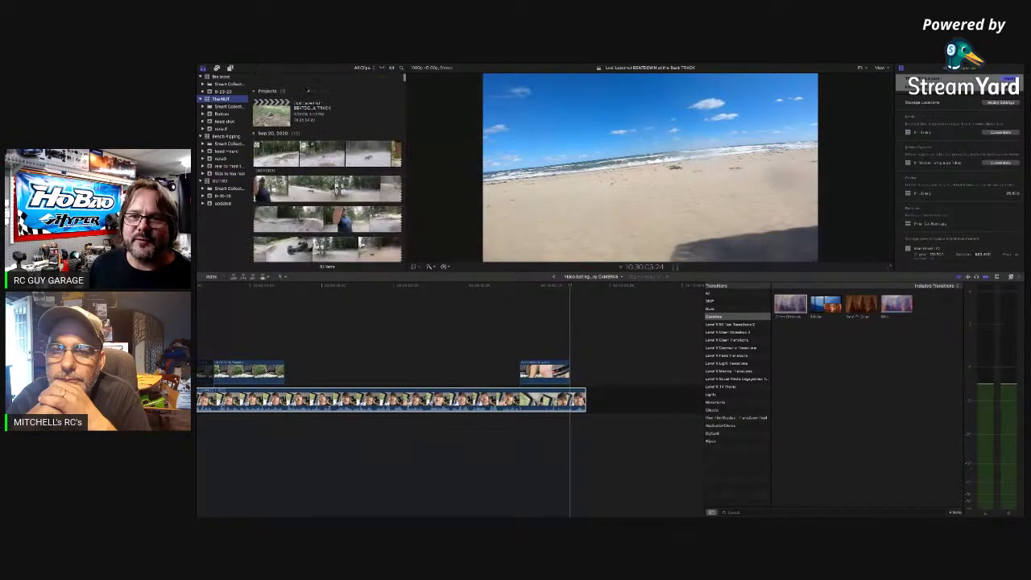
{"action": "left_click", "coordinate": [274, 103]}
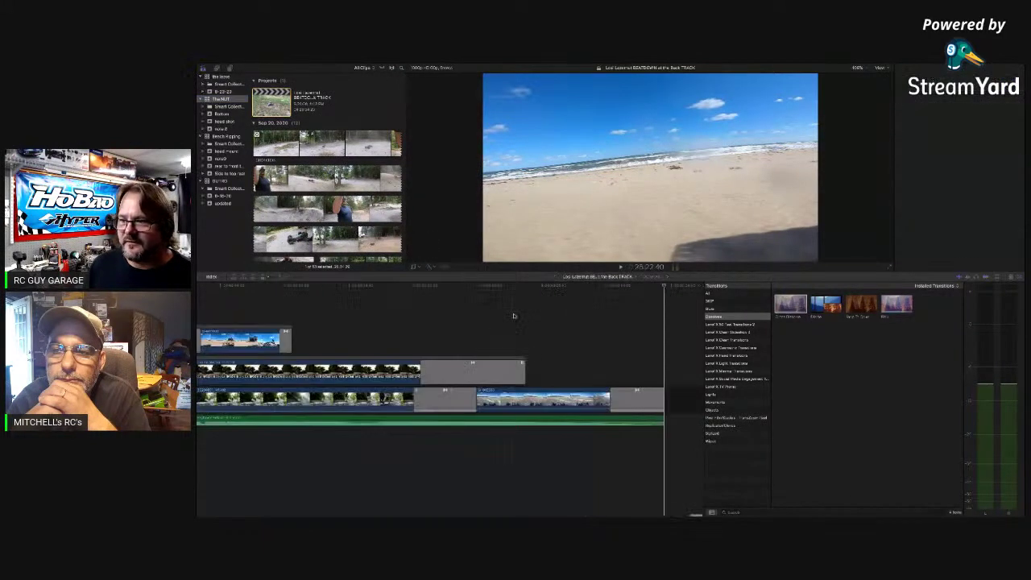
Locate the start of the closing sequence near the project's end and play up to about 24:27
{"action": "scroll", "coordinate": [559, 350], "scroll_direction": "left", "scroll_amount": 2}
{"action": "scroll", "coordinate": [519, 371], "scroll_direction": "down", "scroll_amount": 5}
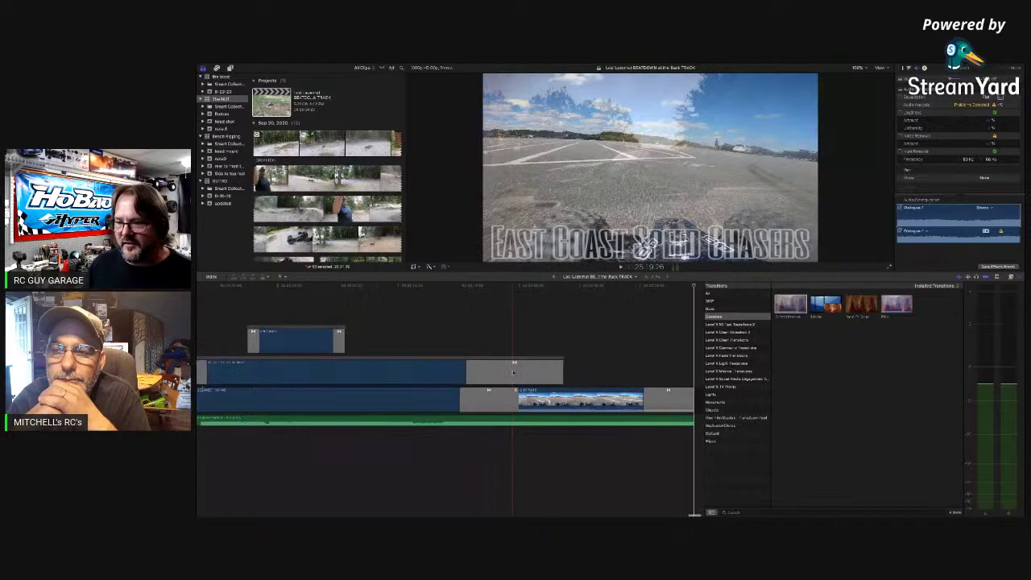
{"action": "scroll", "coordinate": [430, 445], "scroll_direction": "left", "scroll_amount": 2}
{"action": "scroll", "coordinate": [392, 446], "scroll_direction": "left", "scroll_amount": 1}
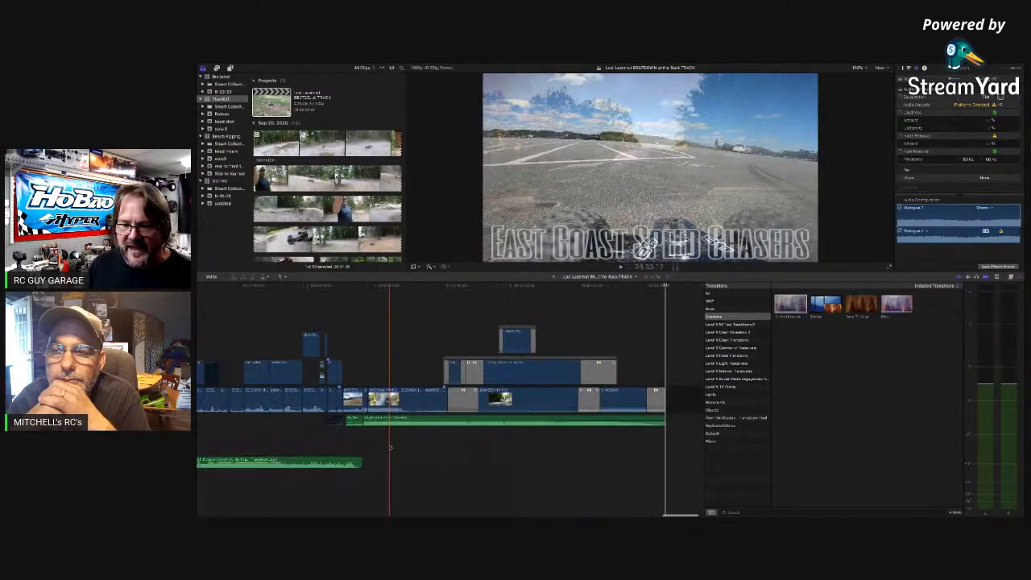
{"action": "scroll", "coordinate": [405, 446], "scroll_direction": "left", "scroll_amount": 3}
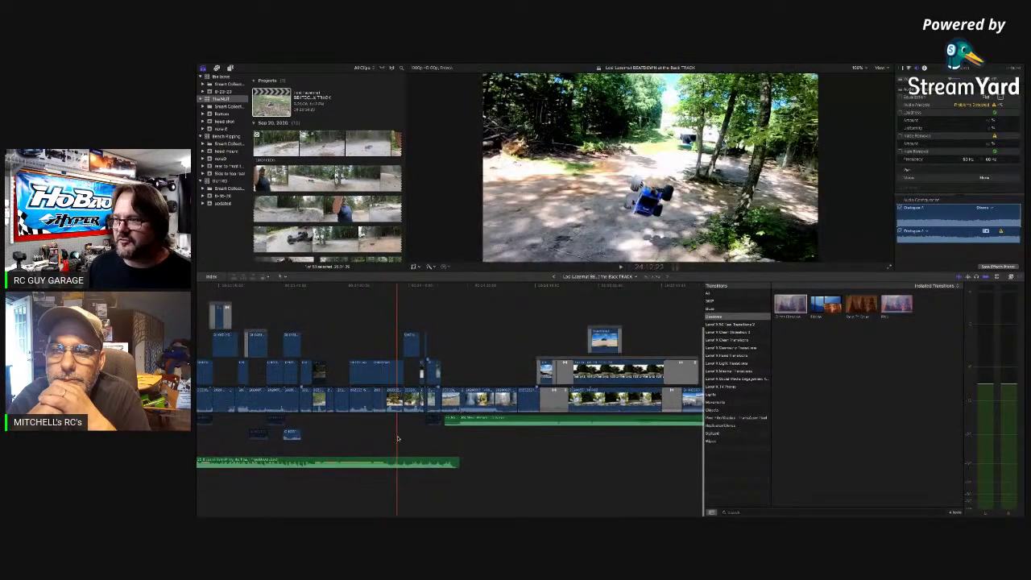
{"action": "scroll", "coordinate": [486, 461], "scroll_direction": "down", "scroll_amount": 4}
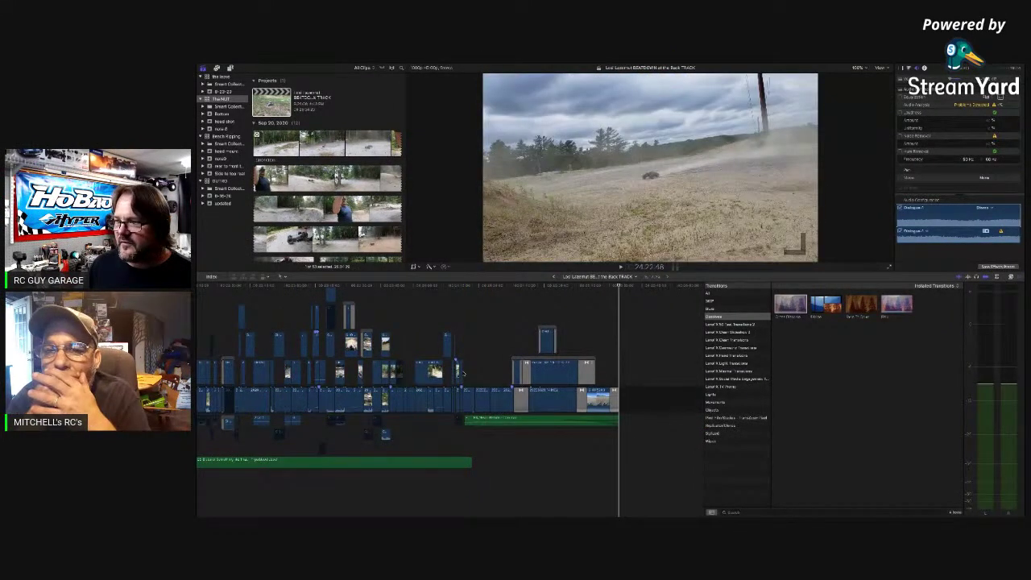
{"action": "key", "text": "space"}
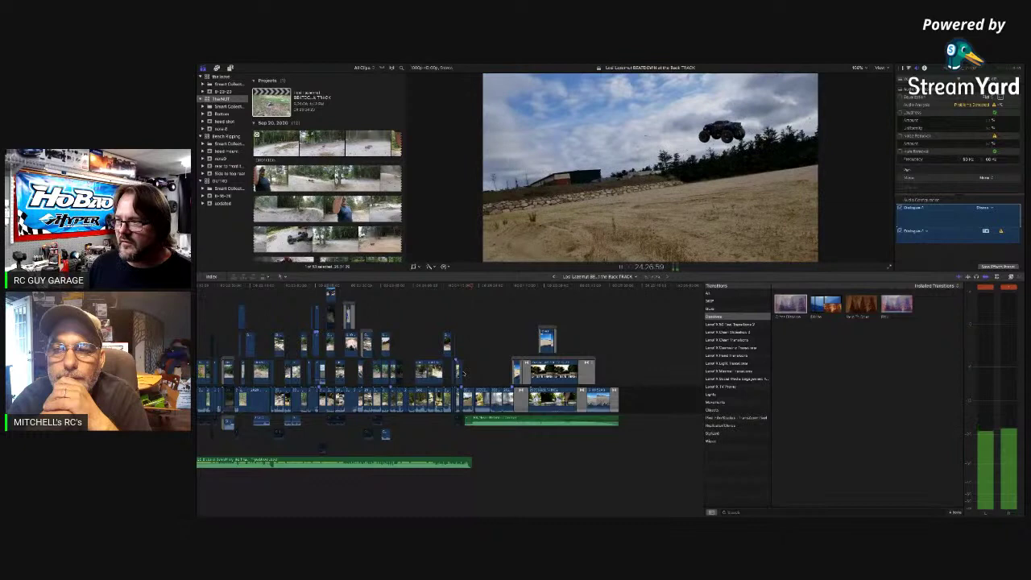
{"action": "key", "text": "space"}
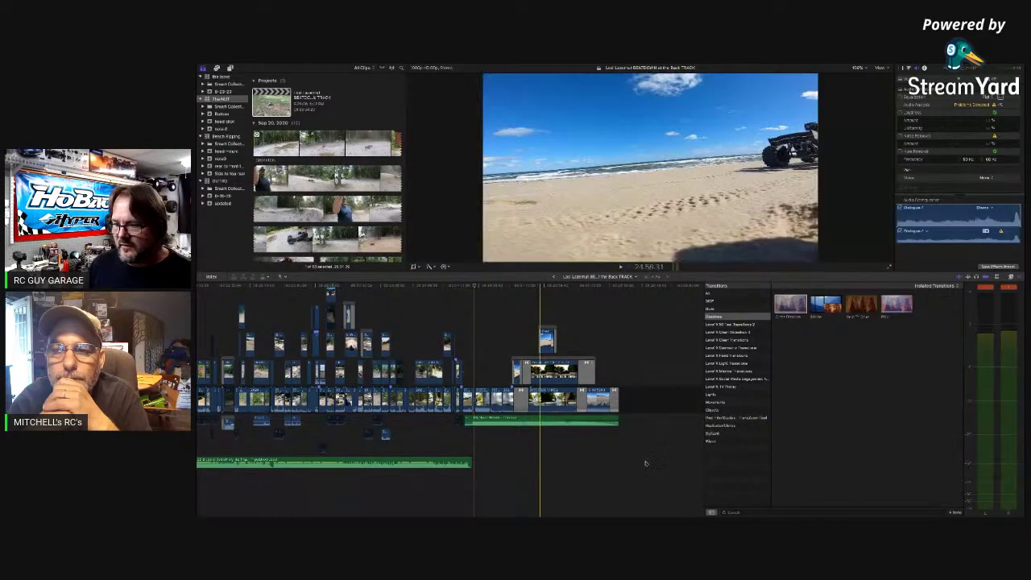
Select and copy the closing clips, titles, transitions and music from about 24:27 to the project's end
{"action": "left_click_drag", "start_coordinate": [649, 446], "coordinate": [473, 330]}
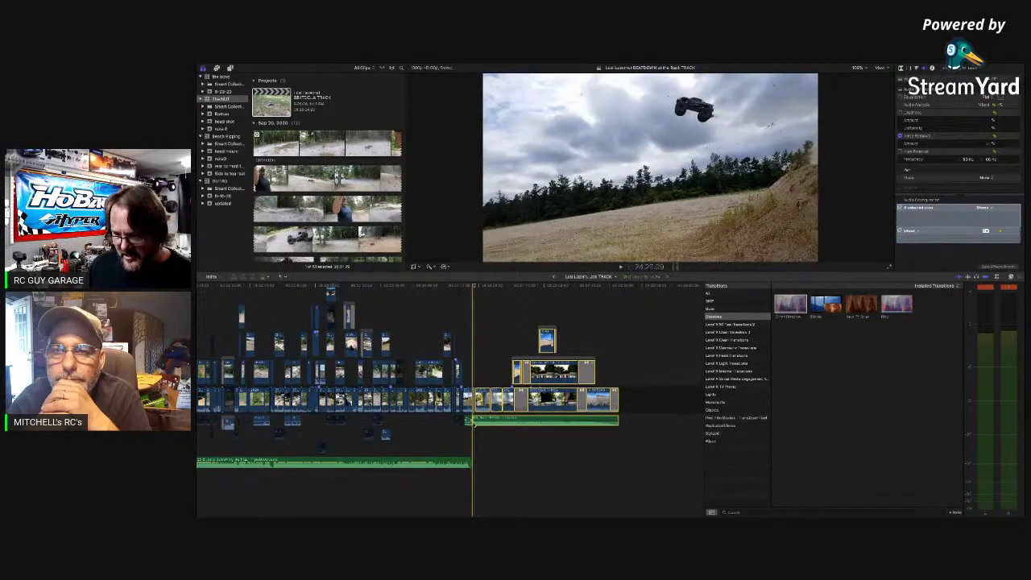
{"action": "scroll", "coordinate": [479, 384], "scroll_direction": "up", "scroll_amount": 5}
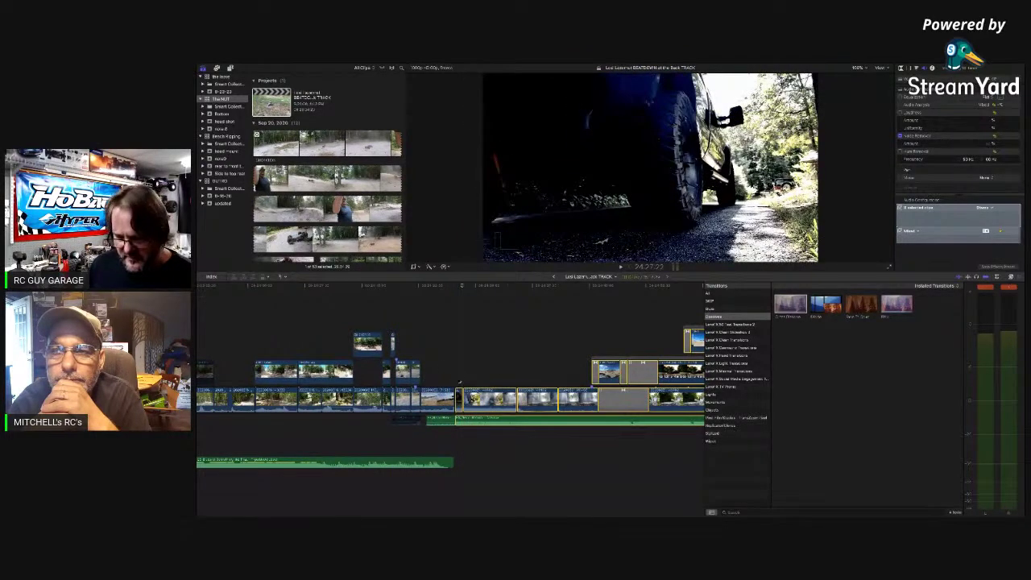
{"action": "scroll", "coordinate": [459, 382], "scroll_direction": "up", "scroll_amount": 3}
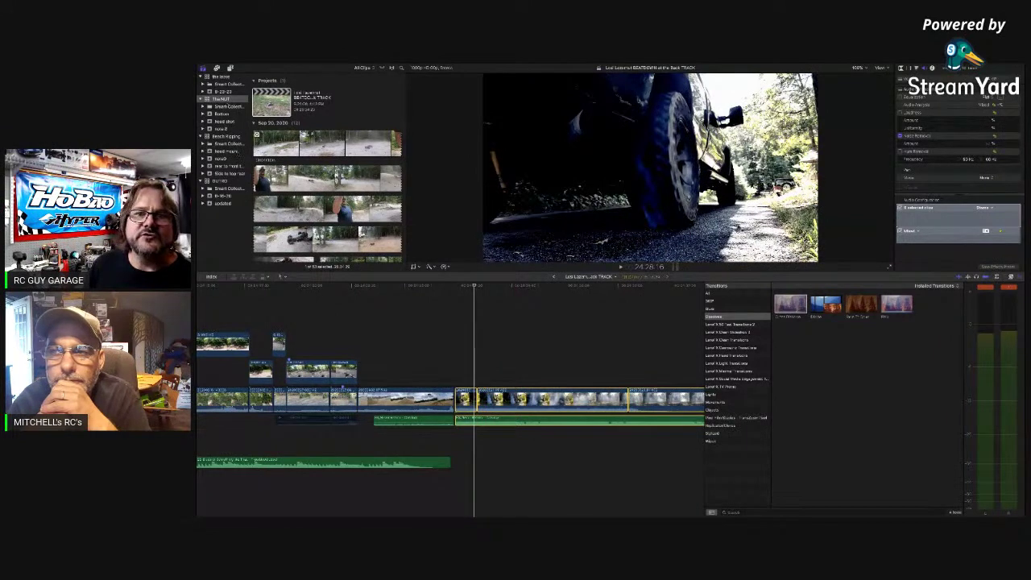
Return to the Video Editing for YouTube project and paste the copied outro at the end of the talking clip
{"action": "left_click", "coordinate": [221, 77]}
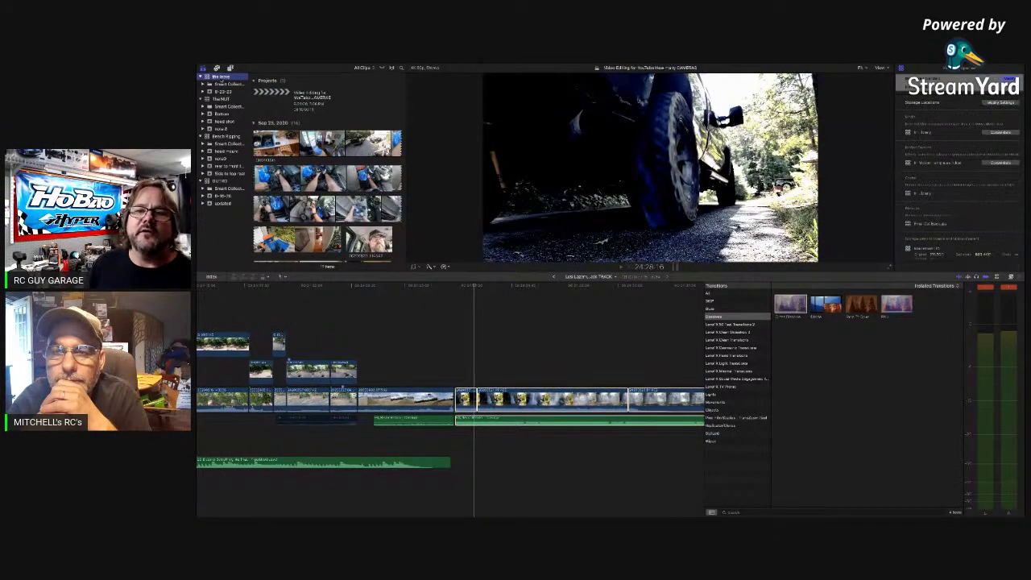
{"action": "double_click", "coordinate": [271, 101]}
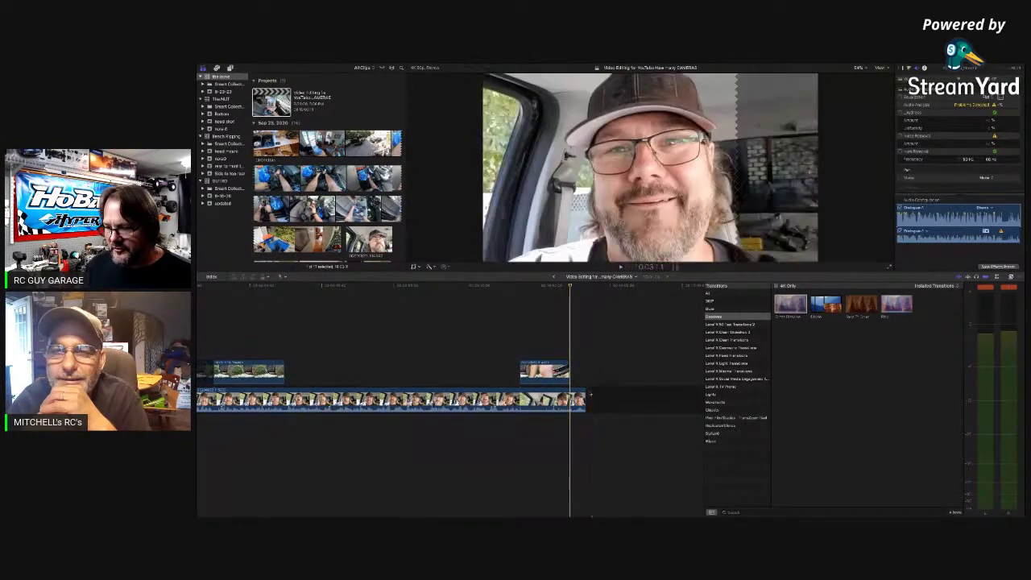
{"action": "left_click", "coordinate": [589, 394]}
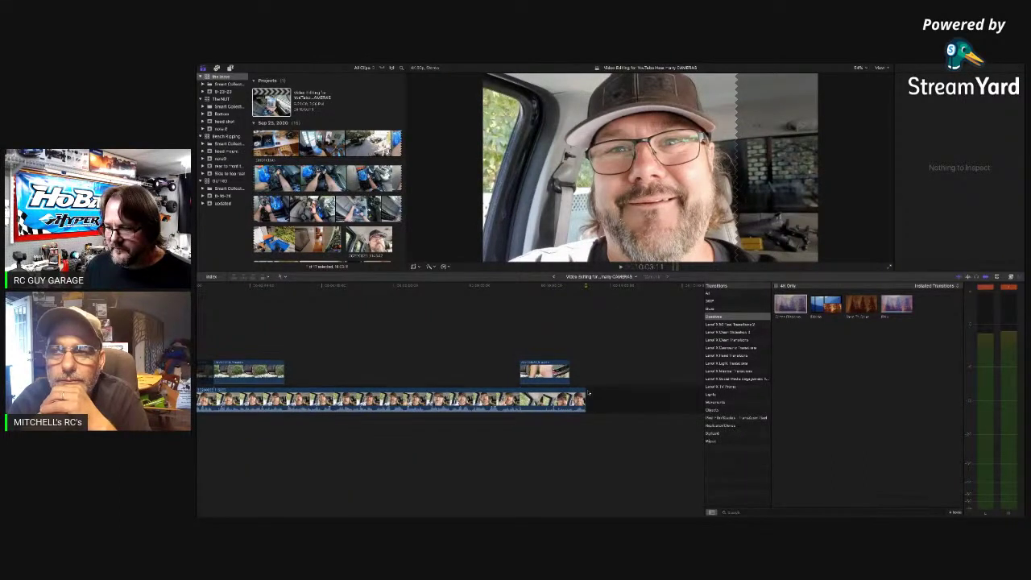
{"action": "key", "text": "super+v"}
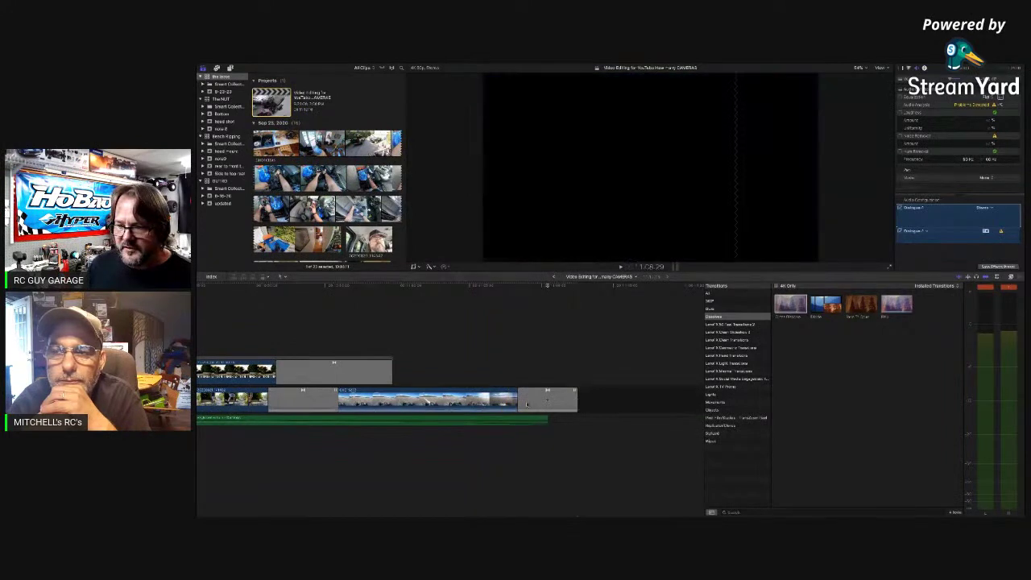
Examine the join between the end of the in-cab talking clip and the pasted outro
{"action": "key", "text": "super+minus"}
{"action": "scroll", "coordinate": [518, 401], "scroll_direction": "left", "scroll_amount": 5}
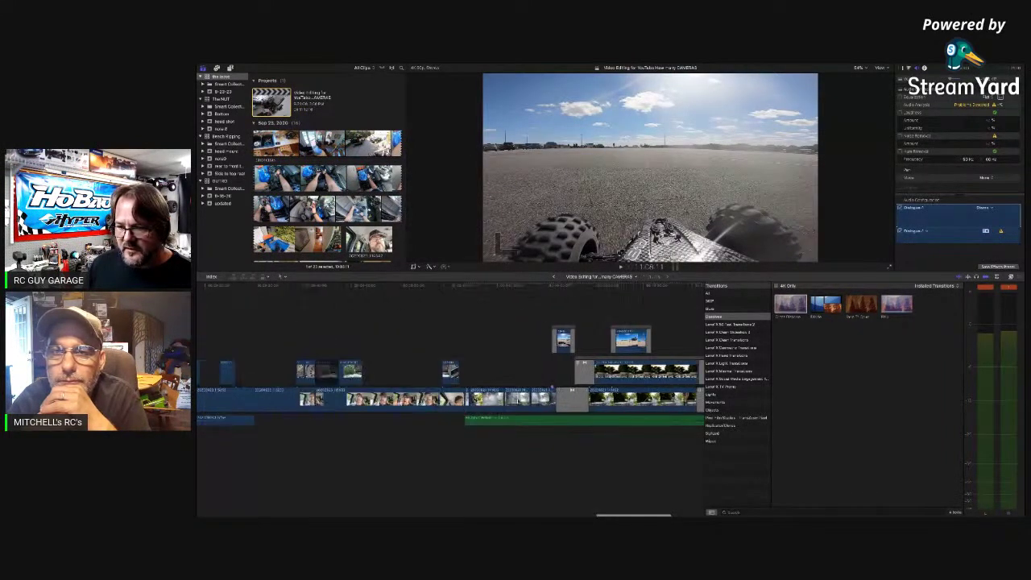
{"action": "key", "text": "super+minus"}
{"action": "key", "text": "super+equal"}
{"action": "key", "text": "super+equal"}
{"action": "key", "text": "super+equal"}
{"action": "key", "text": "super+equal"}
{"action": "key", "text": "super+equal"}
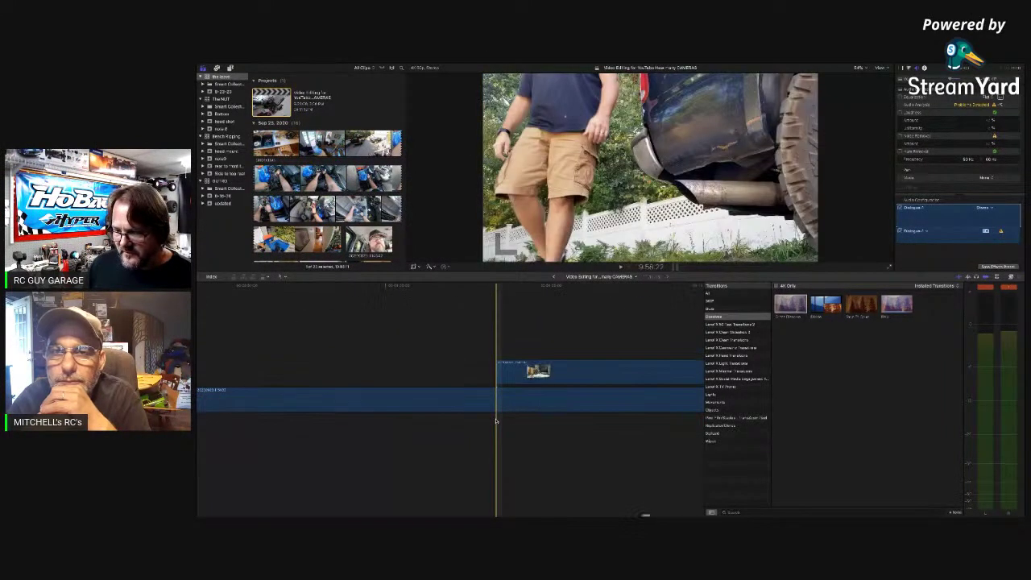
{"action": "scroll", "coordinate": [497, 422], "scroll_direction": "right", "scroll_amount": 4}
{"action": "scroll", "coordinate": [496, 422], "scroll_direction": "right", "scroll_amount": 4}
{"action": "scroll", "coordinate": [496, 420], "scroll_direction": "right", "scroll_amount": 3}
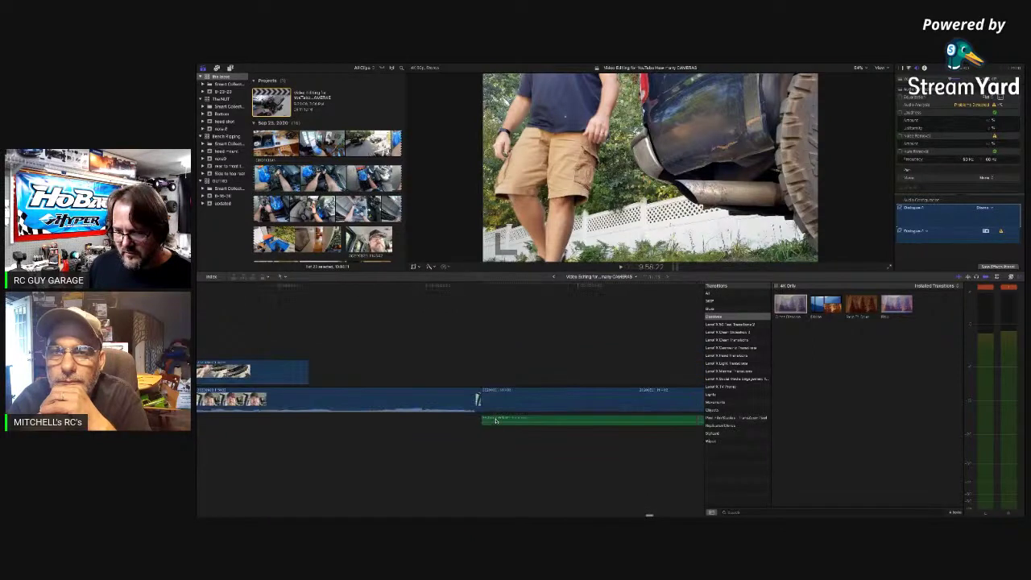
{"action": "scroll", "coordinate": [496, 421], "scroll_direction": "left", "scroll_amount": 6}
{"action": "scroll", "coordinate": [496, 421], "scroll_direction": "right", "scroll_amount": 3}
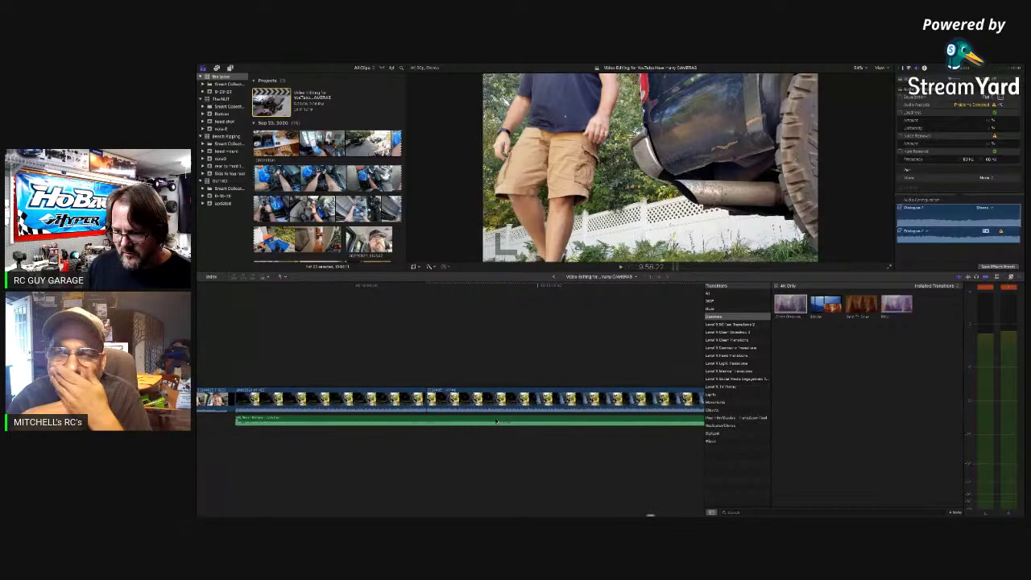
Split the talking clip at the end of the cutaway and move the last part's detached audio under the outro's start
{"action": "scroll", "coordinate": [498, 422], "scroll_direction": "left", "scroll_amount": 2}
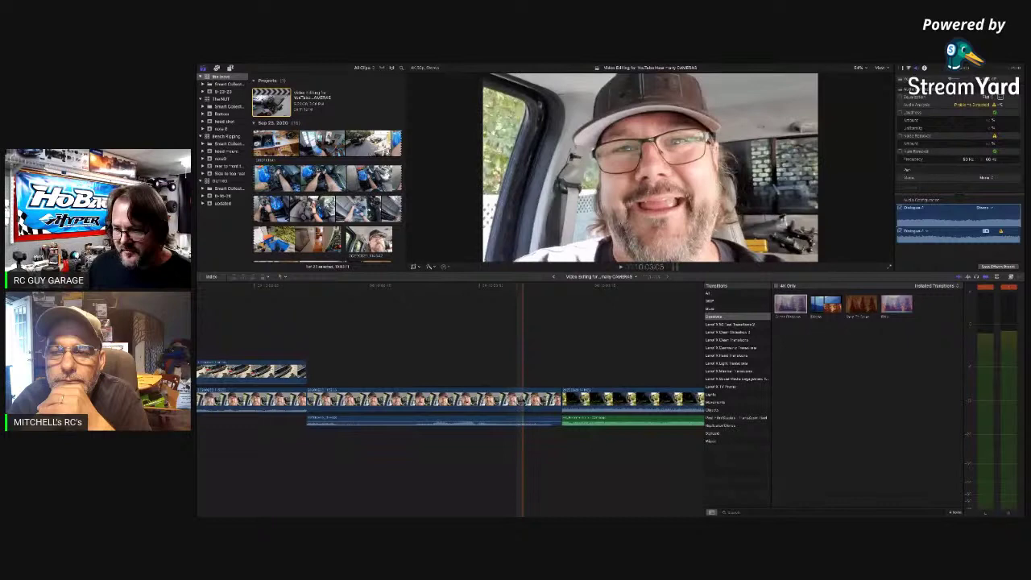
{"action": "left_click", "coordinate": [522, 402]}
{"action": "left_click_drag", "start_coordinate": [483, 419], "coordinate": [395, 465]}
{"action": "scroll", "coordinate": [395, 465], "scroll_direction": "left", "scroll_amount": 5}
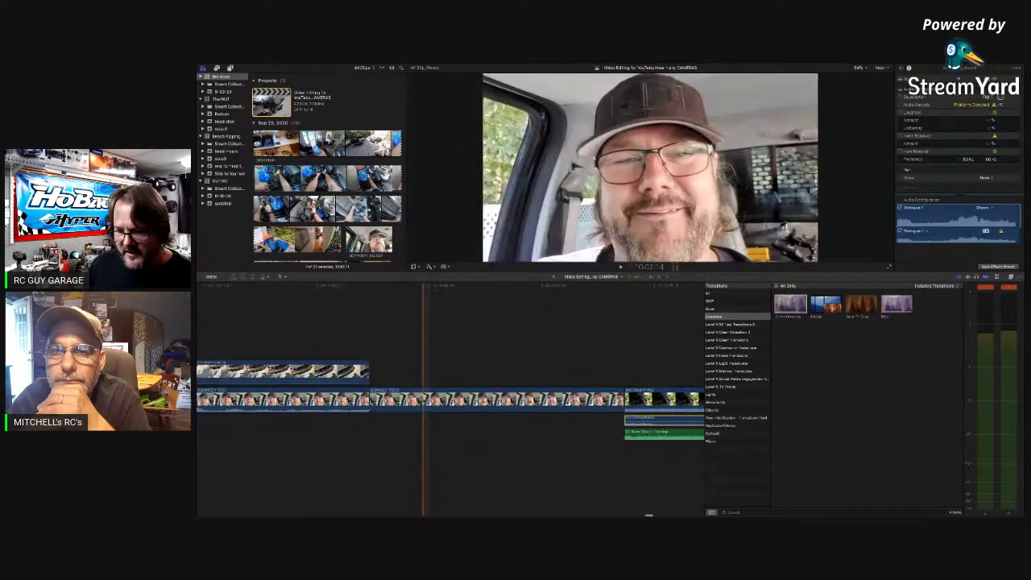
Delete the picture of the talking clip's last segment to close up the outro, and slightly raise its detached audio's volume
{"action": "left_click", "coordinate": [418, 403]}
{"action": "key", "text": "Delete"}
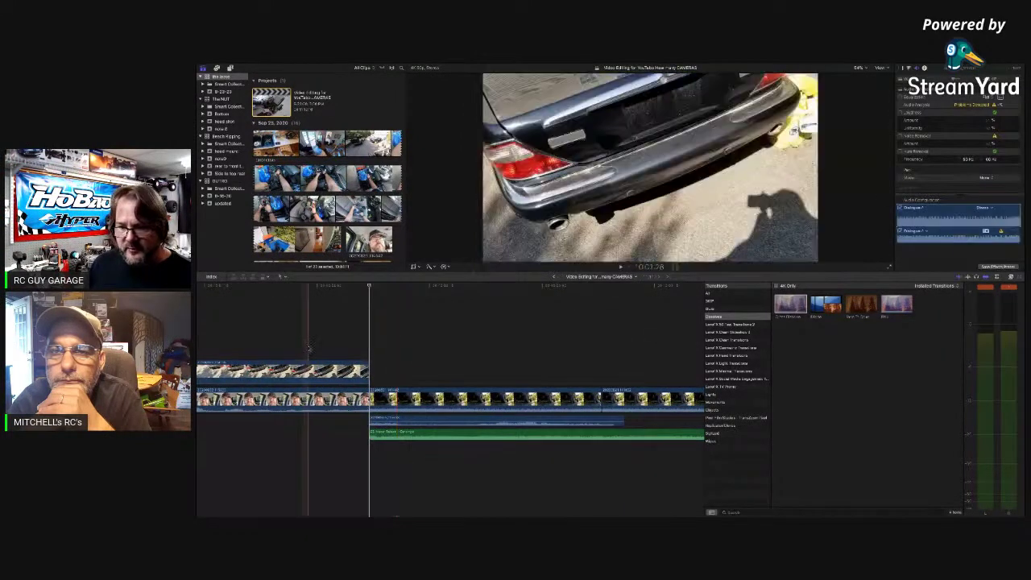
{"action": "key", "text": "space"}
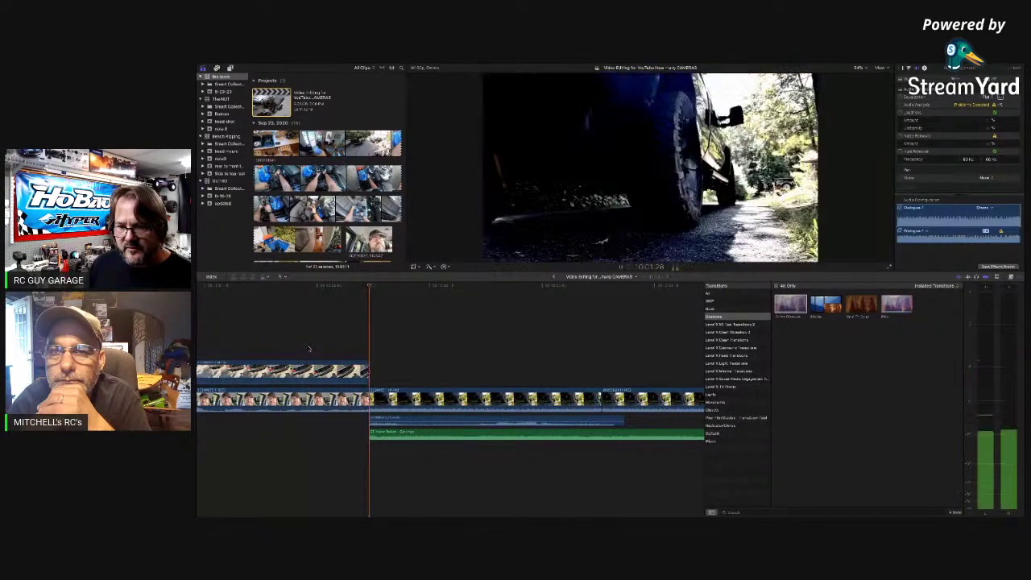
{"action": "scroll", "coordinate": [311, 351], "scroll_direction": "right", "scroll_amount": 1}
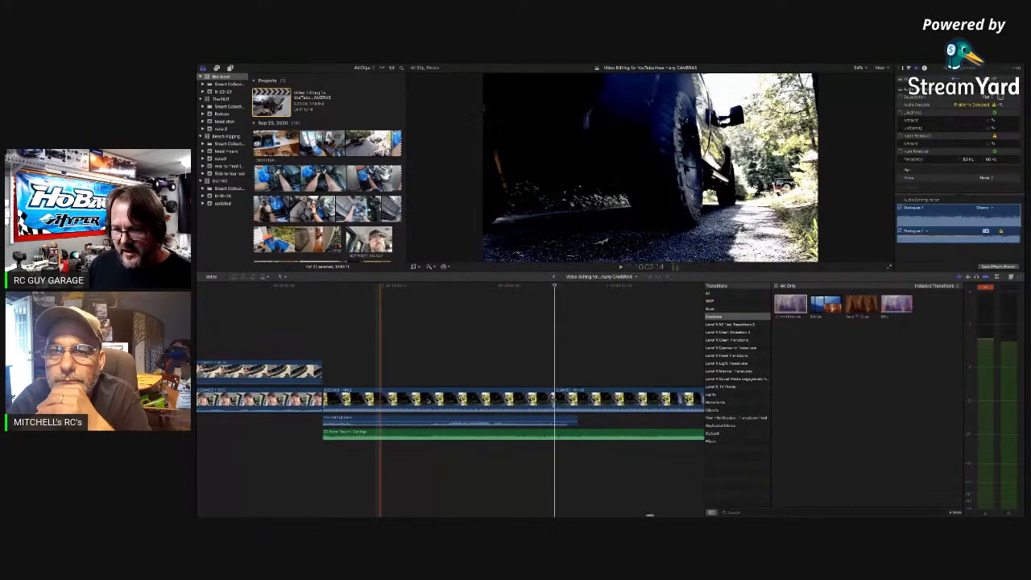
{"action": "left_click_drag", "start_coordinate": [416, 419], "coordinate": [417, 416]}
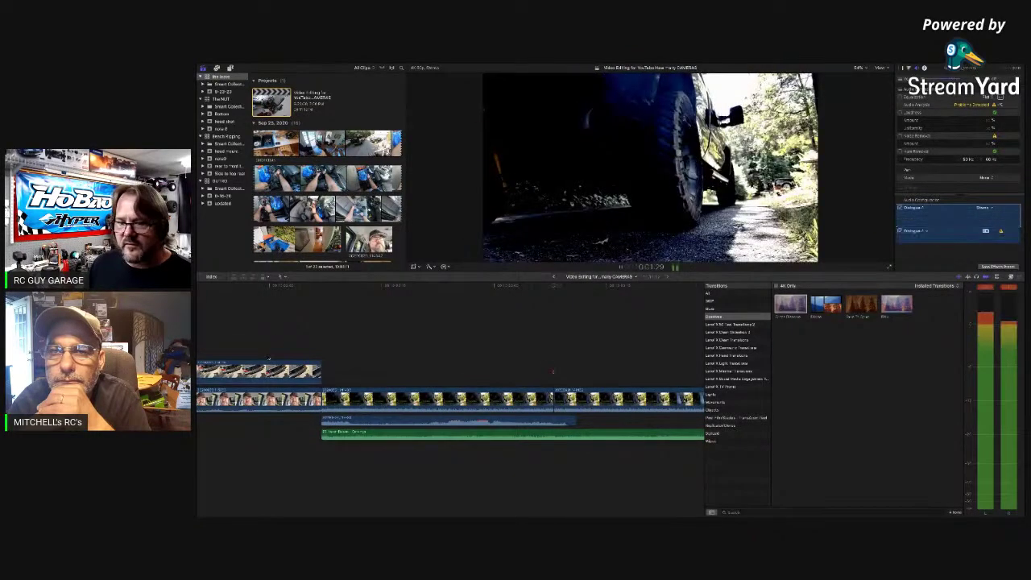
{"action": "scroll", "coordinate": [287, 358], "scroll_direction": "left", "scroll_amount": 2}
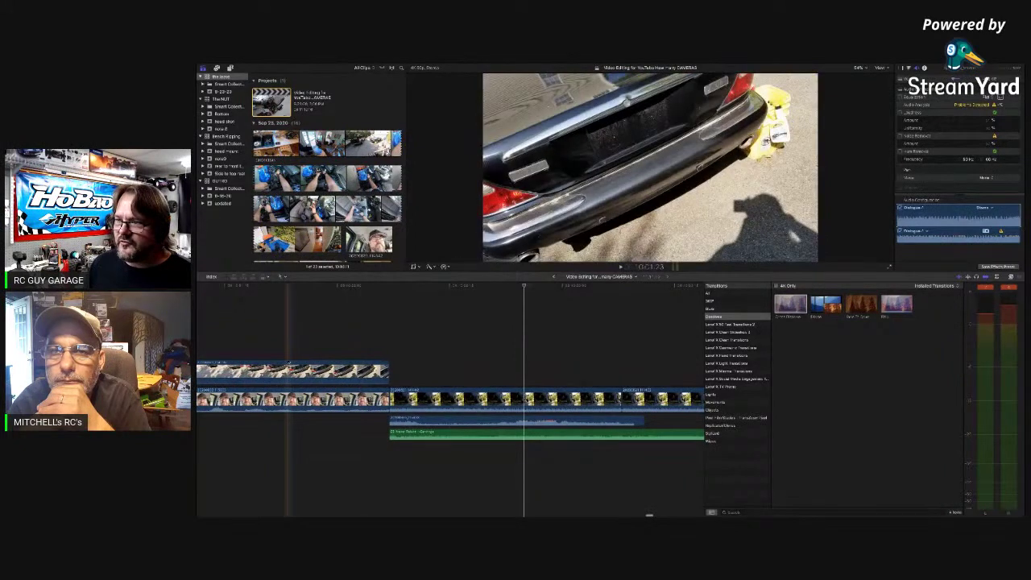
Try removing the cutaway over the end of the talking clip and play the uncovered footage
{"action": "scroll", "coordinate": [288, 357], "scroll_direction": "left", "scroll_amount": 3}
{"action": "key", "text": "super+minus"}
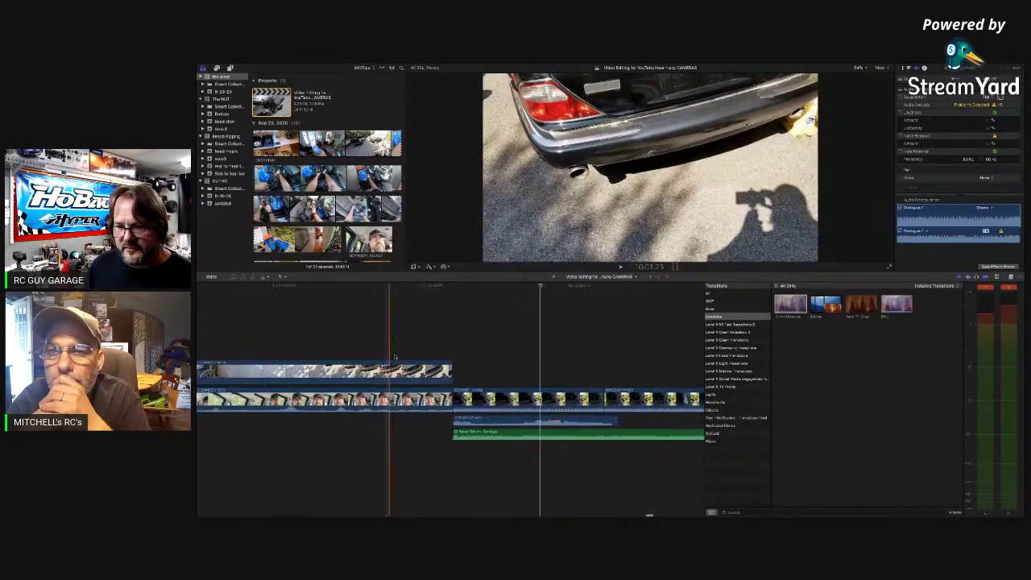
{"action": "scroll", "coordinate": [421, 349], "scroll_direction": "left", "scroll_amount": 3}
{"action": "key", "text": "super+minus"}
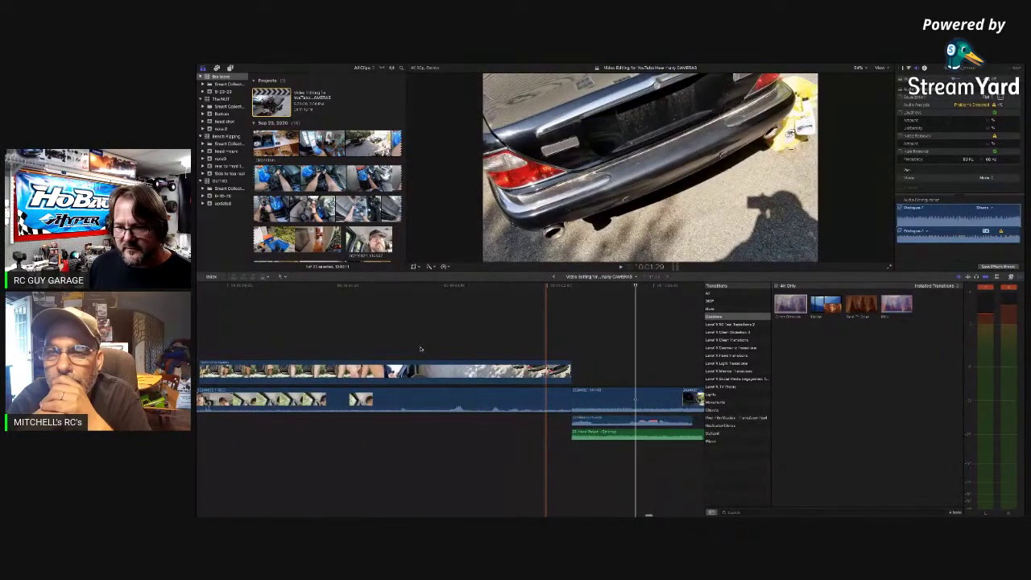
{"action": "key", "text": "super+minus"}
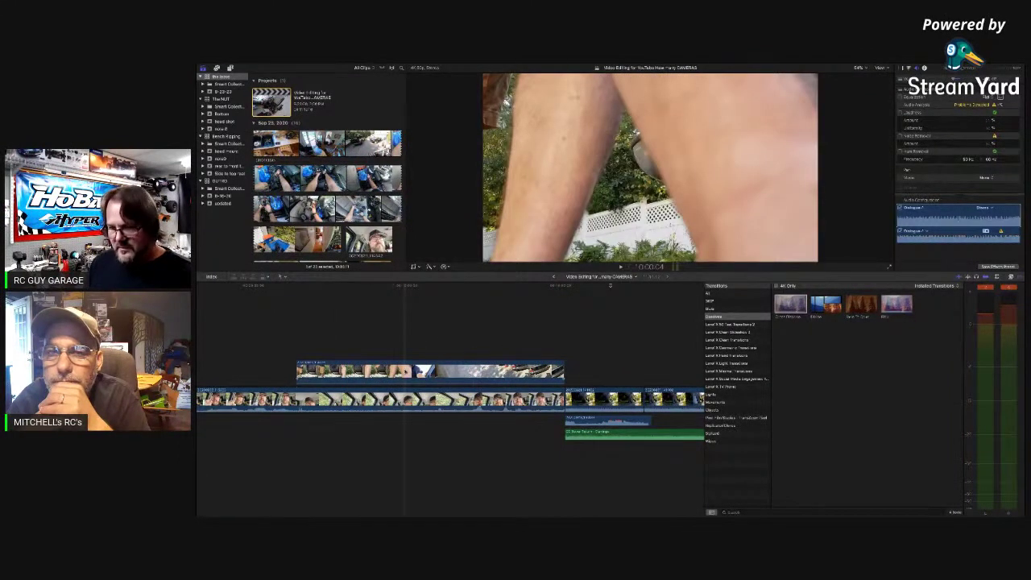
{"action": "key", "text": "super+z"}
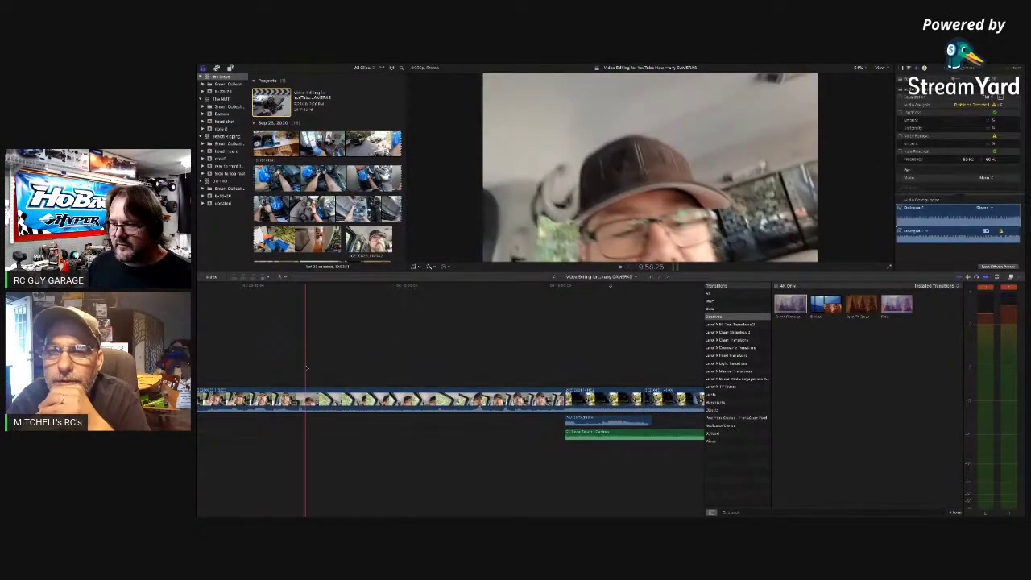
{"action": "key", "text": "space"}
{"action": "key", "text": "space"}
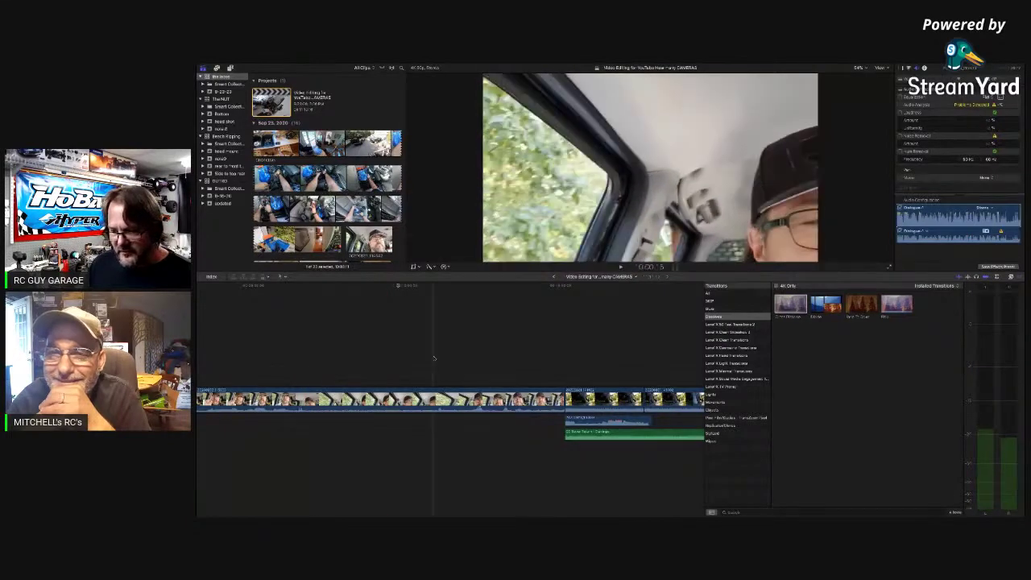
{"action": "key", "text": "super+minus"}
{"action": "scroll", "coordinate": [480, 361], "scroll_direction": "left", "scroll_amount": 3}
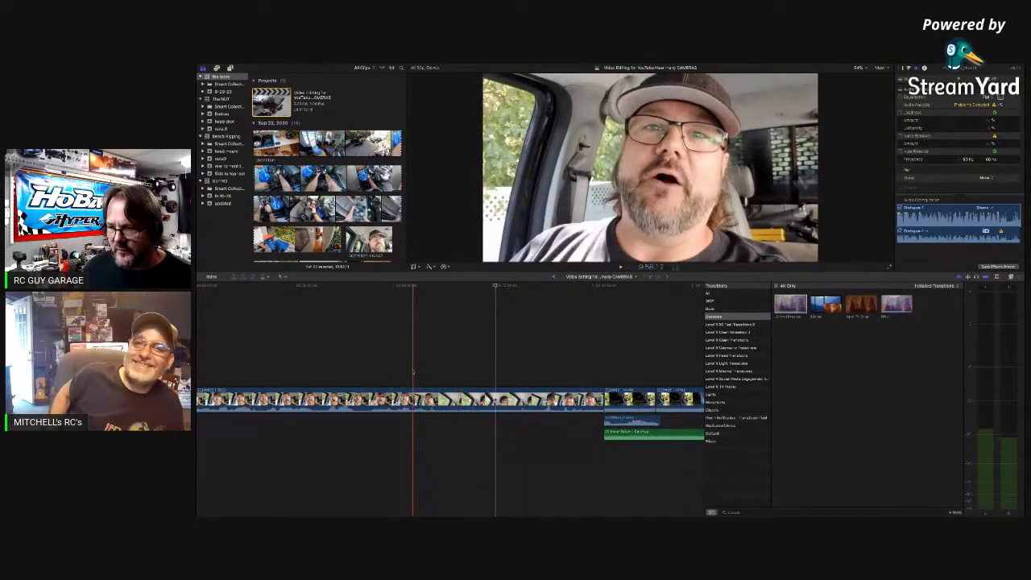
Undo the cutaway removal, the audio volume change and the deletion of the talking clip's last segment
{"action": "key", "text": "q"}
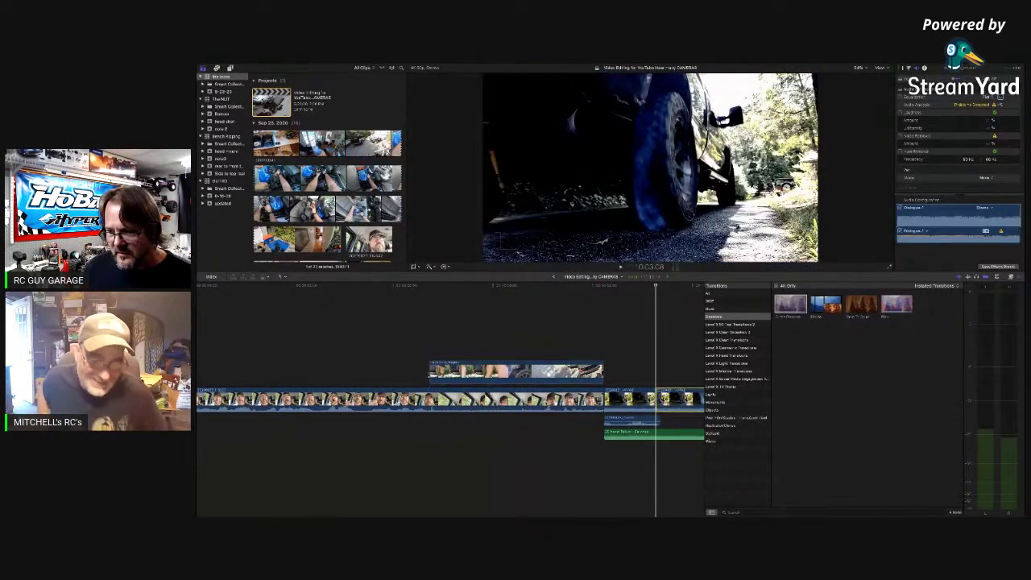
{"action": "key", "text": "super+z"}
{"action": "key", "text": "super+z"}
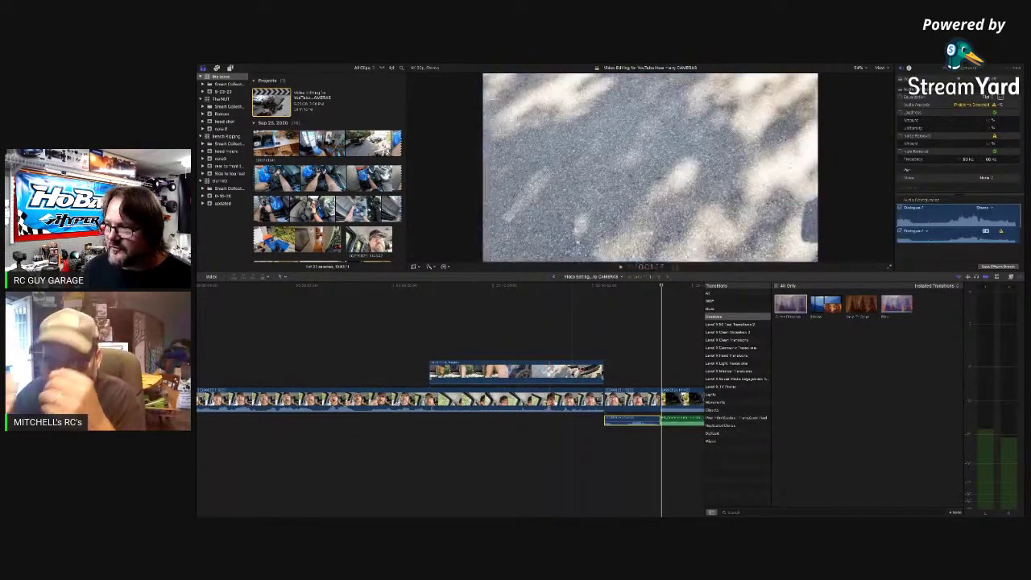
Undo the audio detachment, the talking clip's split and the outro paste, back to the single uncut talking clip
{"action": "key", "text": "Down"}
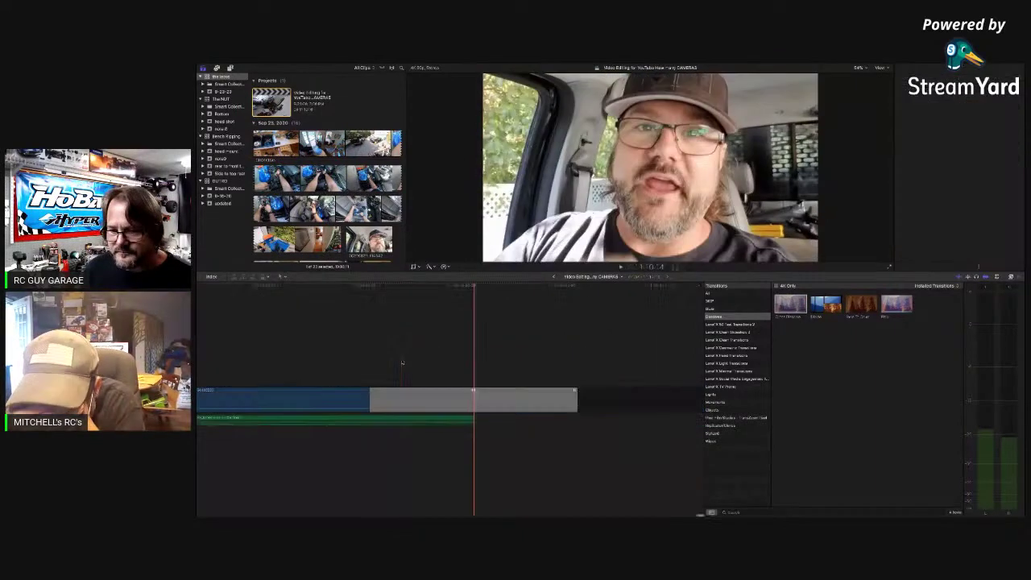
{"action": "scroll", "coordinate": [383, 357], "scroll_direction": "left", "scroll_amount": 3}
{"action": "key", "text": "super+minus"}
{"action": "key", "text": "super+minus"}
{"action": "key", "text": "super+minus"}
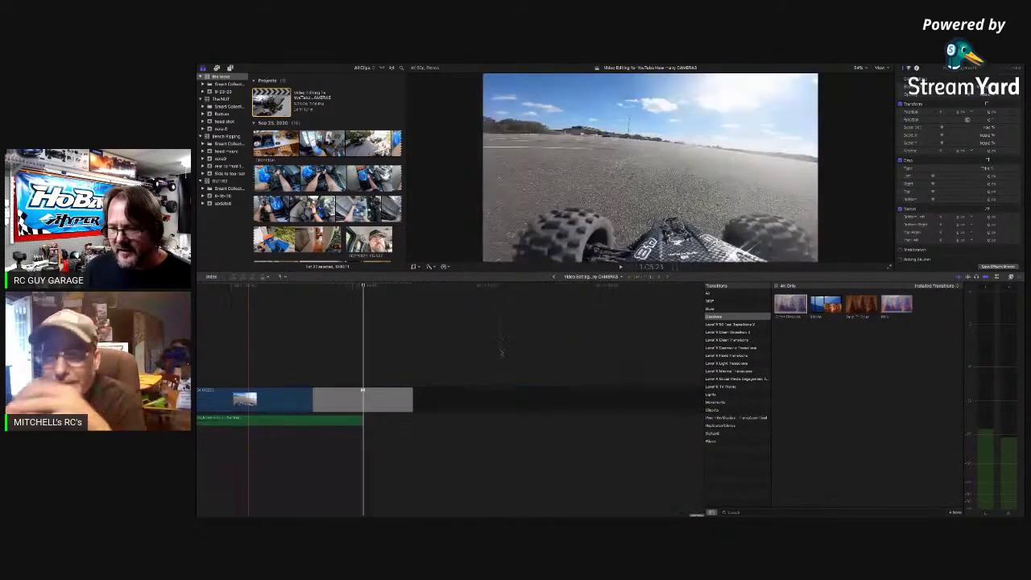
{"action": "key", "text": "super+equal"}
{"action": "key", "text": "super+equal"}
{"action": "key", "text": "super+equal"}
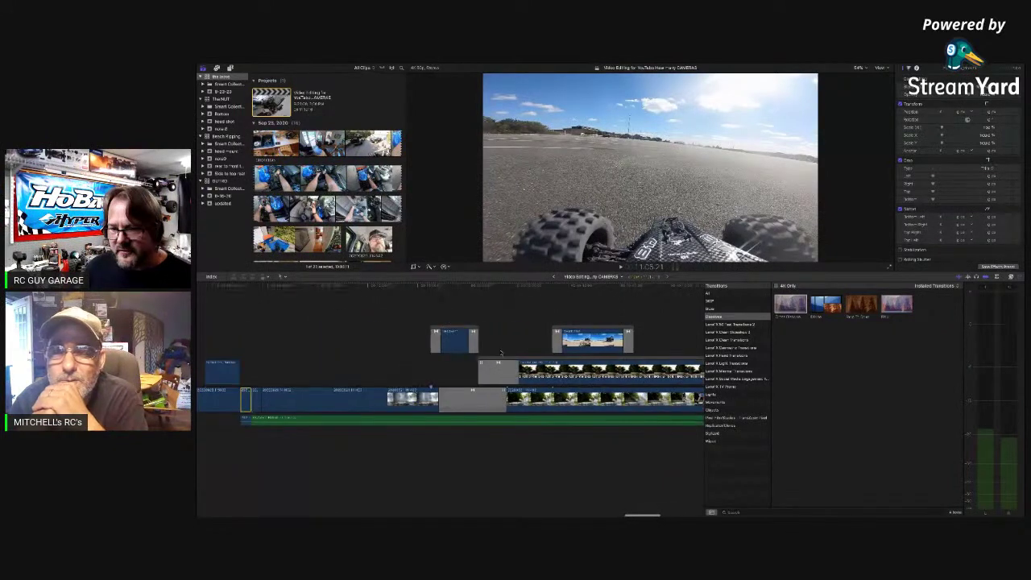
{"action": "scroll", "coordinate": [500, 354], "scroll_direction": "left", "scroll_amount": 2}
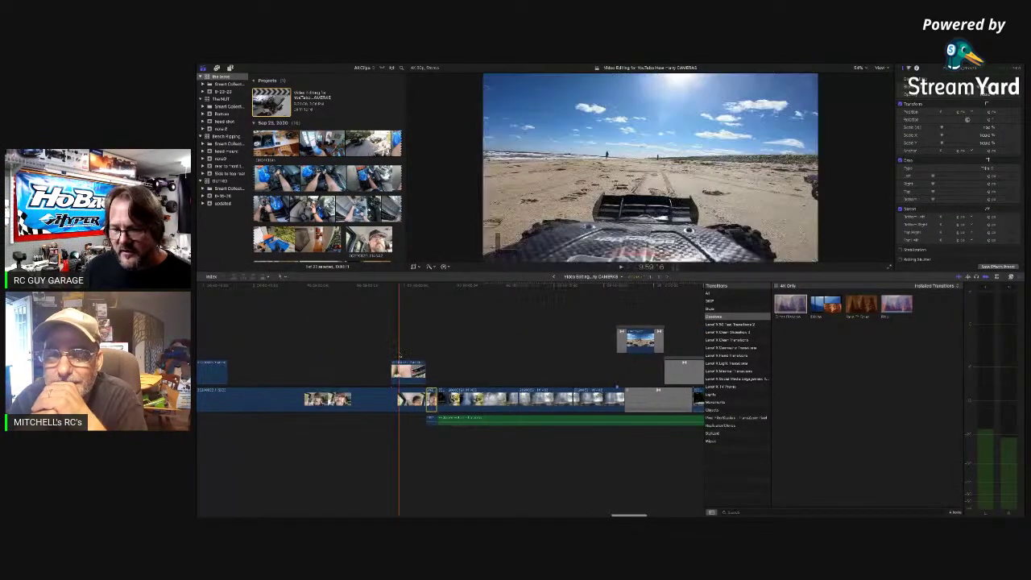
{"action": "key", "text": "ctrl+Tab"}
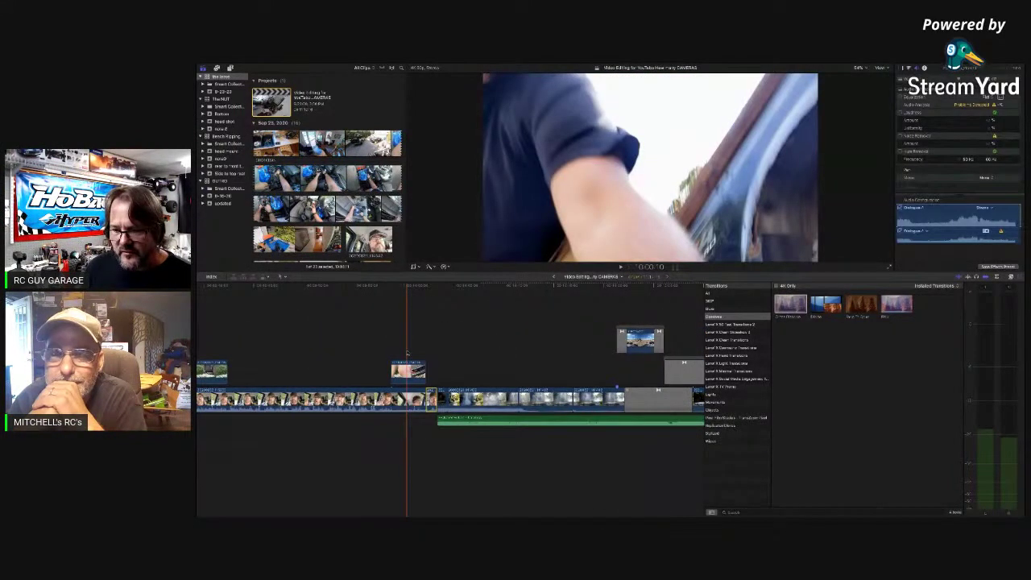
{"action": "key", "text": "super+z"}
{"action": "key", "text": "super+z"}
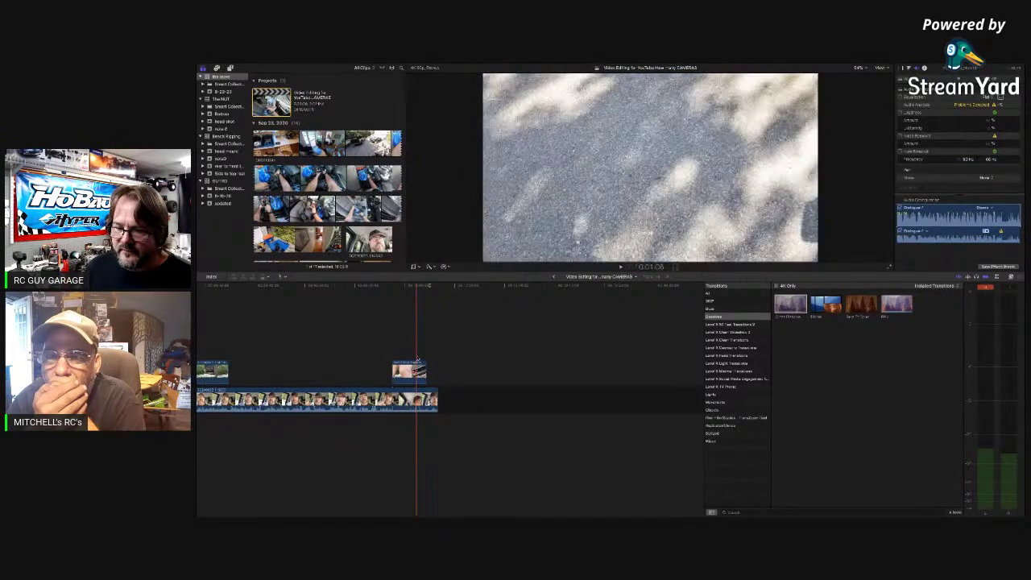
Split the talking clip where the last cutaway ends and detach the audio of the short end segment
{"action": "left_click", "coordinate": [481, 380]}
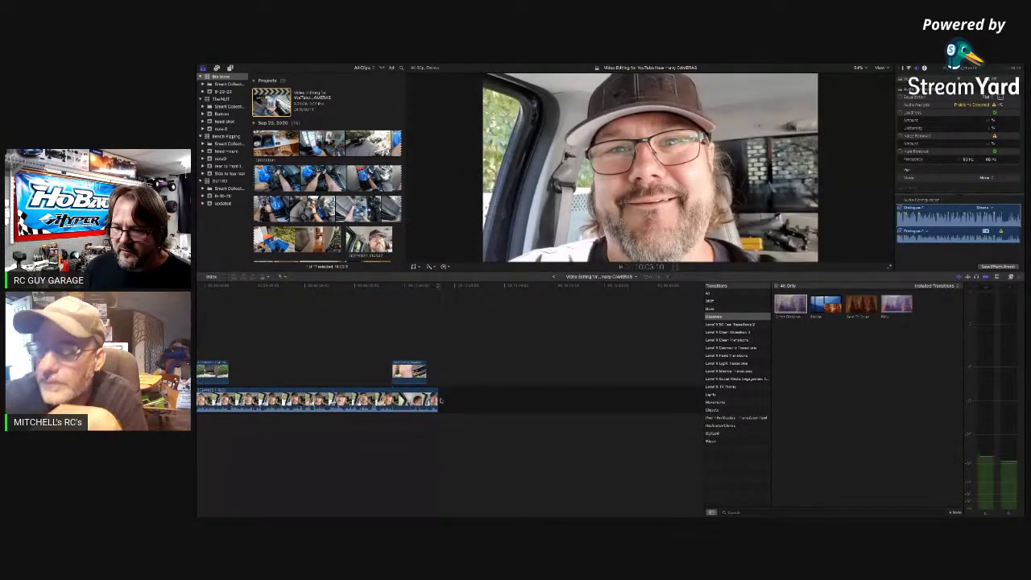
{"action": "left_click", "coordinate": [441, 401]}
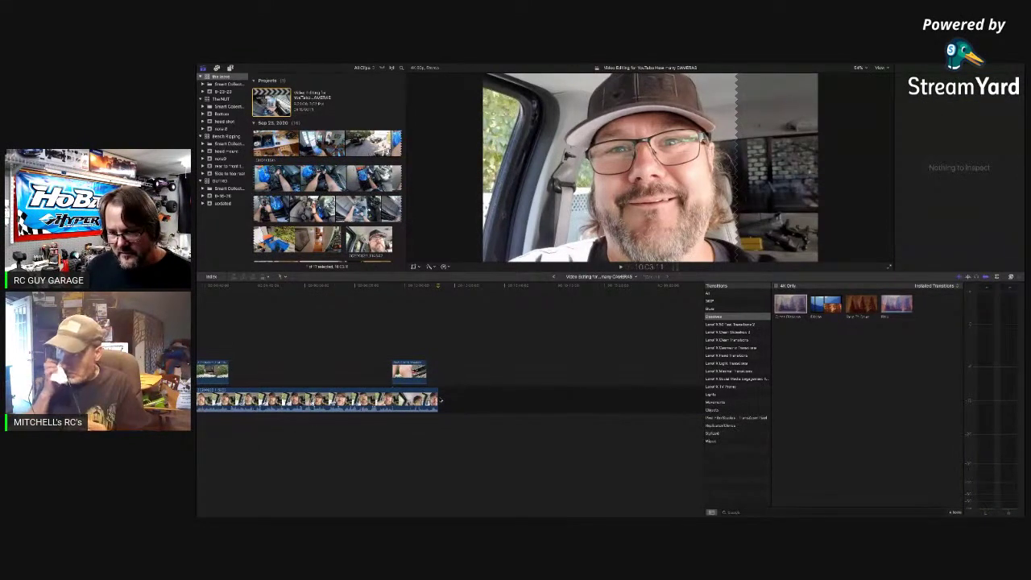
{"action": "left_click", "coordinate": [428, 400]}
{"action": "key", "text": "space"}
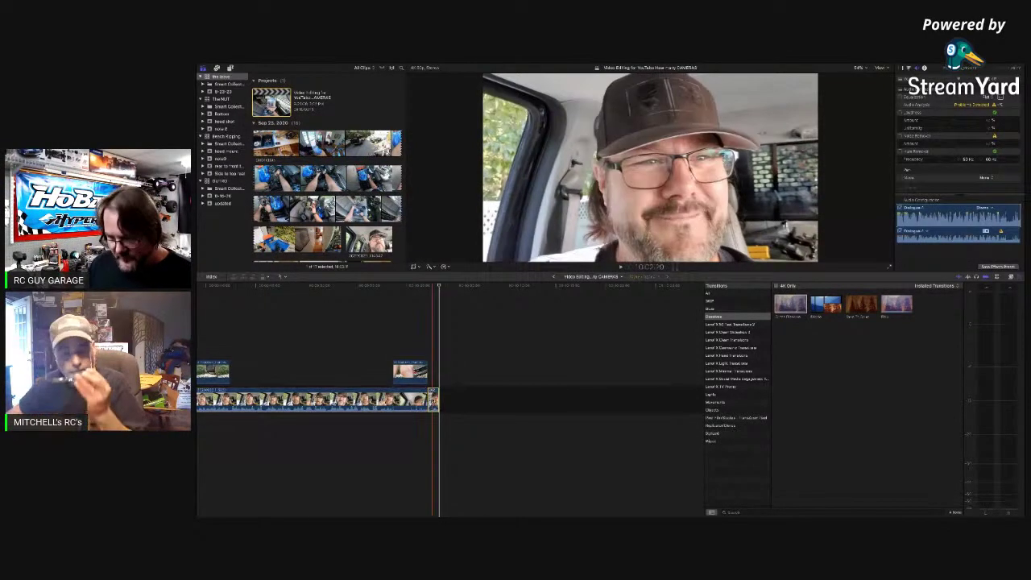
{"action": "left_click", "coordinate": [450, 421]}
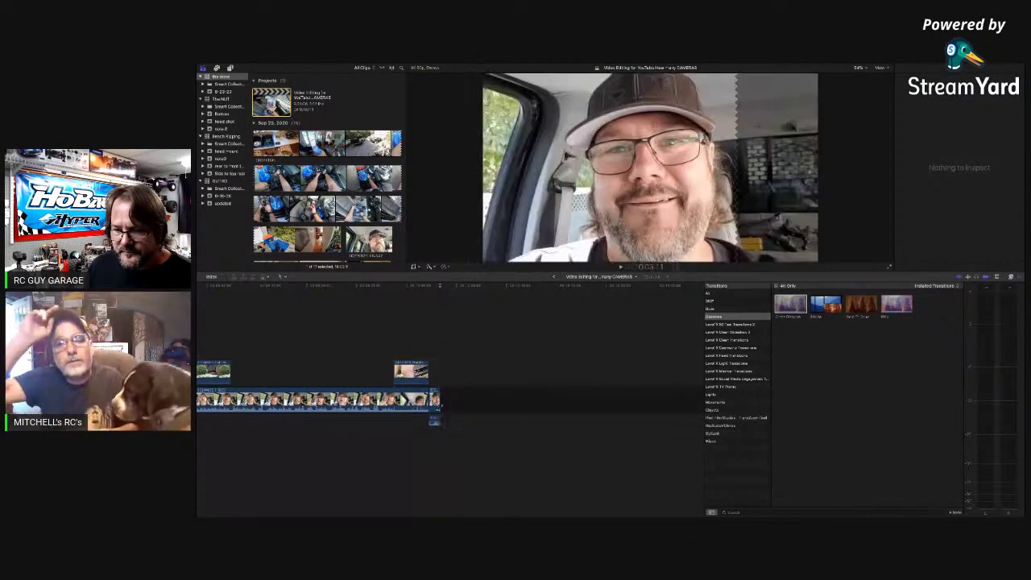
Blank out the short end segment's picture while keeping its detached audio, and paste the outro after it
{"action": "left_click", "coordinate": [436, 401]}
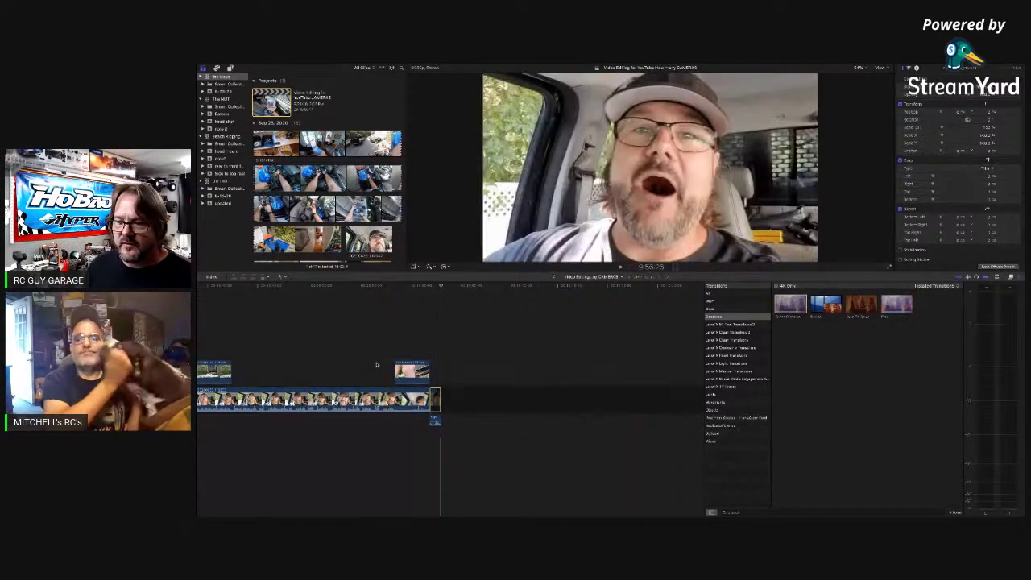
{"action": "key", "text": "space"}
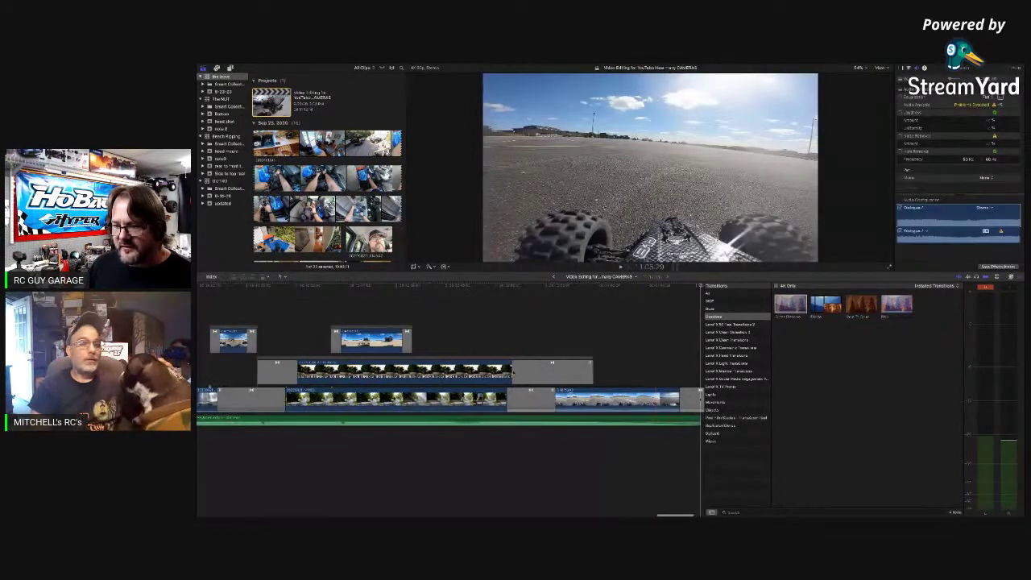
Play the join between the talking clip and the outro, and look over the end of the assembled timeline
{"action": "key", "text": "super+minus"}
{"action": "scroll", "coordinate": [517, 372], "scroll_direction": "left", "scroll_amount": 4}
{"action": "key", "text": "super+minus"}
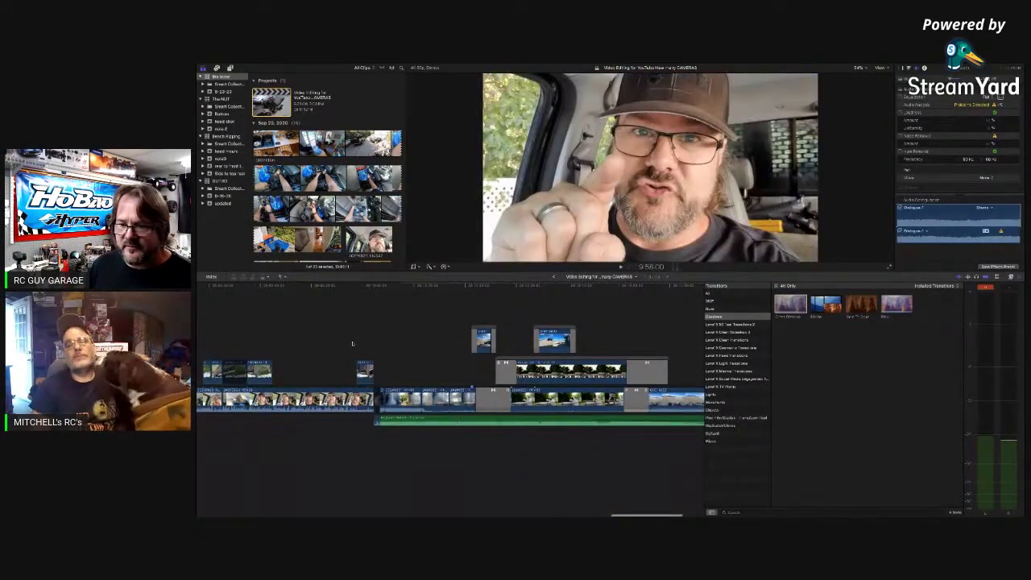
{"action": "key", "text": "space"}
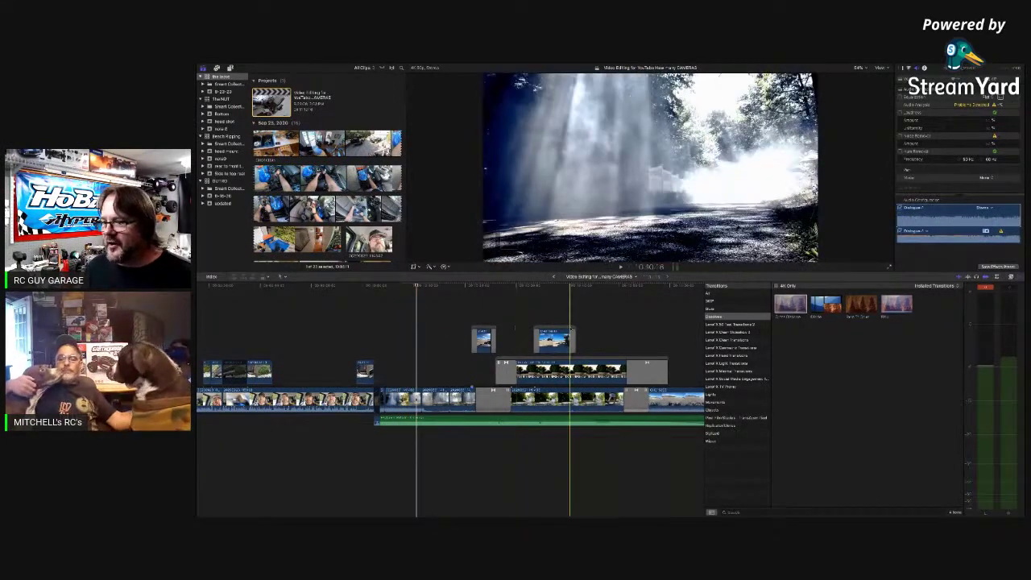
{"action": "left_click", "coordinate": [569, 328]}
{"action": "scroll", "coordinate": [570, 329], "scroll_direction": "down", "scroll_amount": 5}
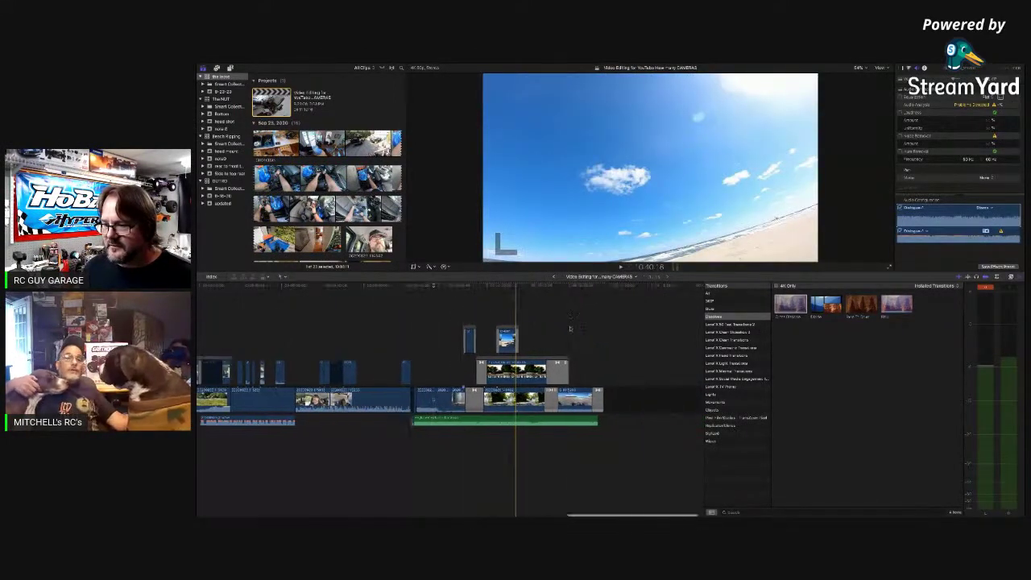
{"action": "scroll", "coordinate": [570, 329], "scroll_direction": "right", "scroll_amount": 2}
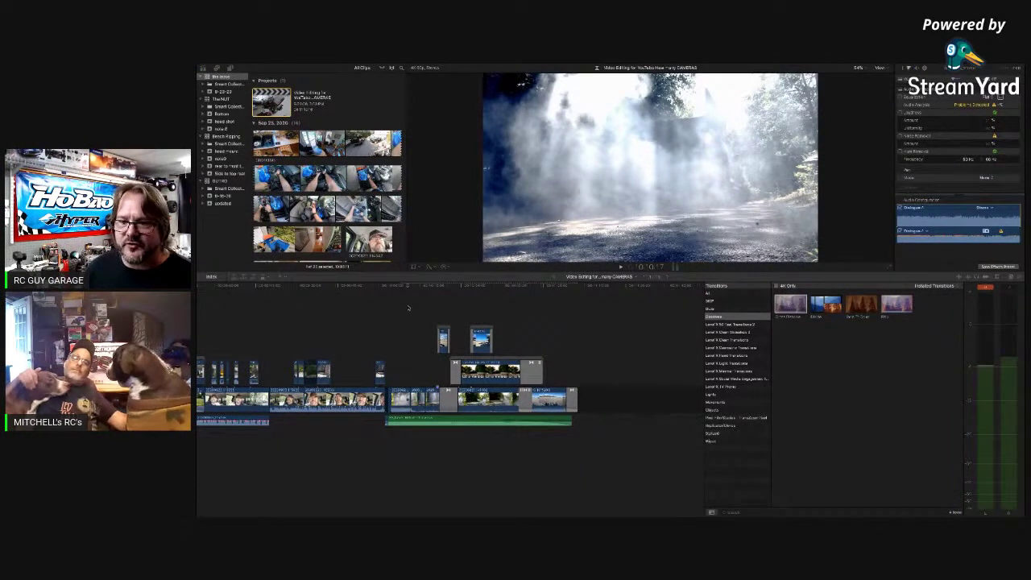
{"action": "scroll", "coordinate": [396, 323], "scroll_direction": "left", "scroll_amount": 5}
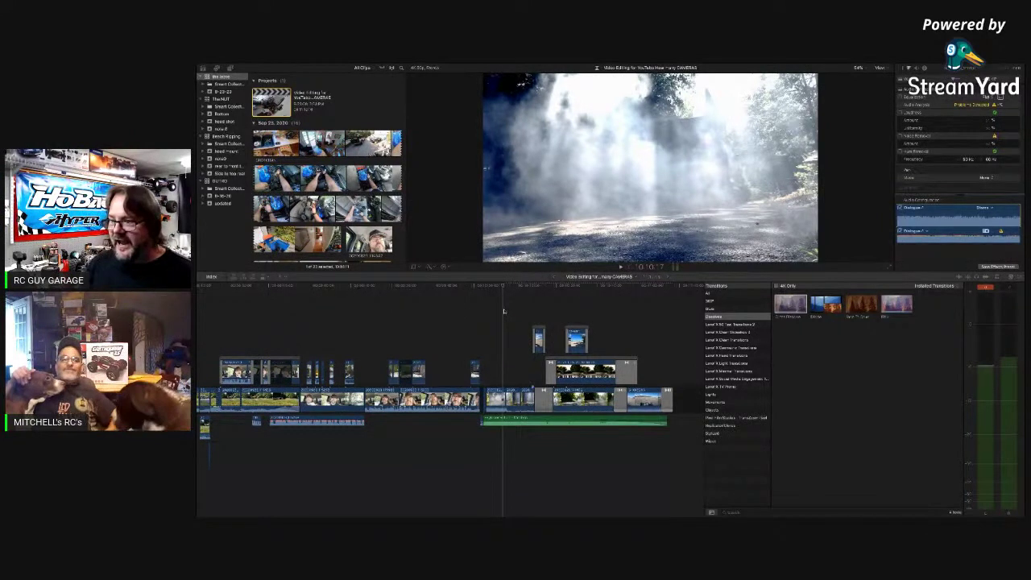
{"action": "scroll", "coordinate": [508, 312], "scroll_direction": "right", "scroll_amount": 3}
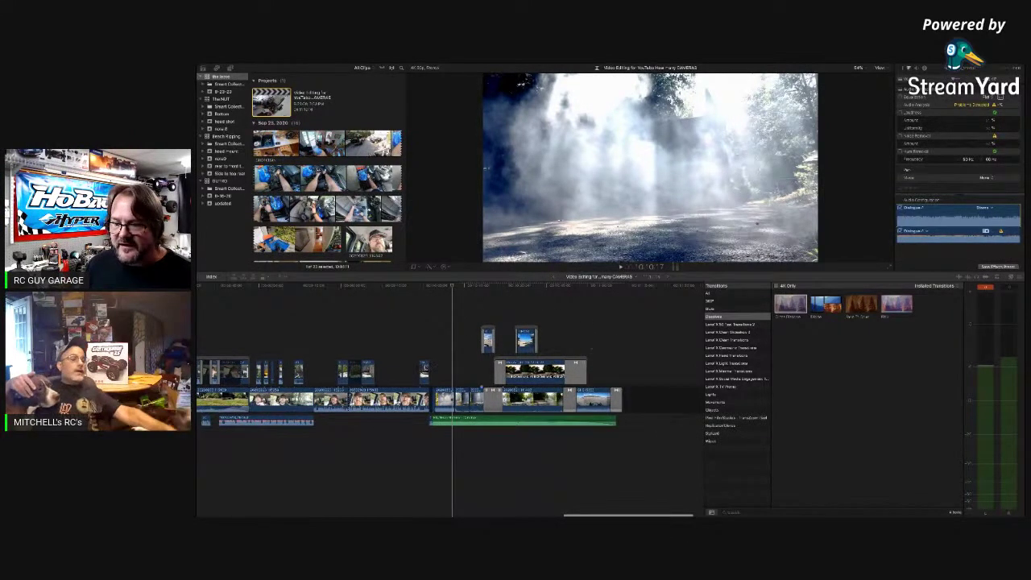